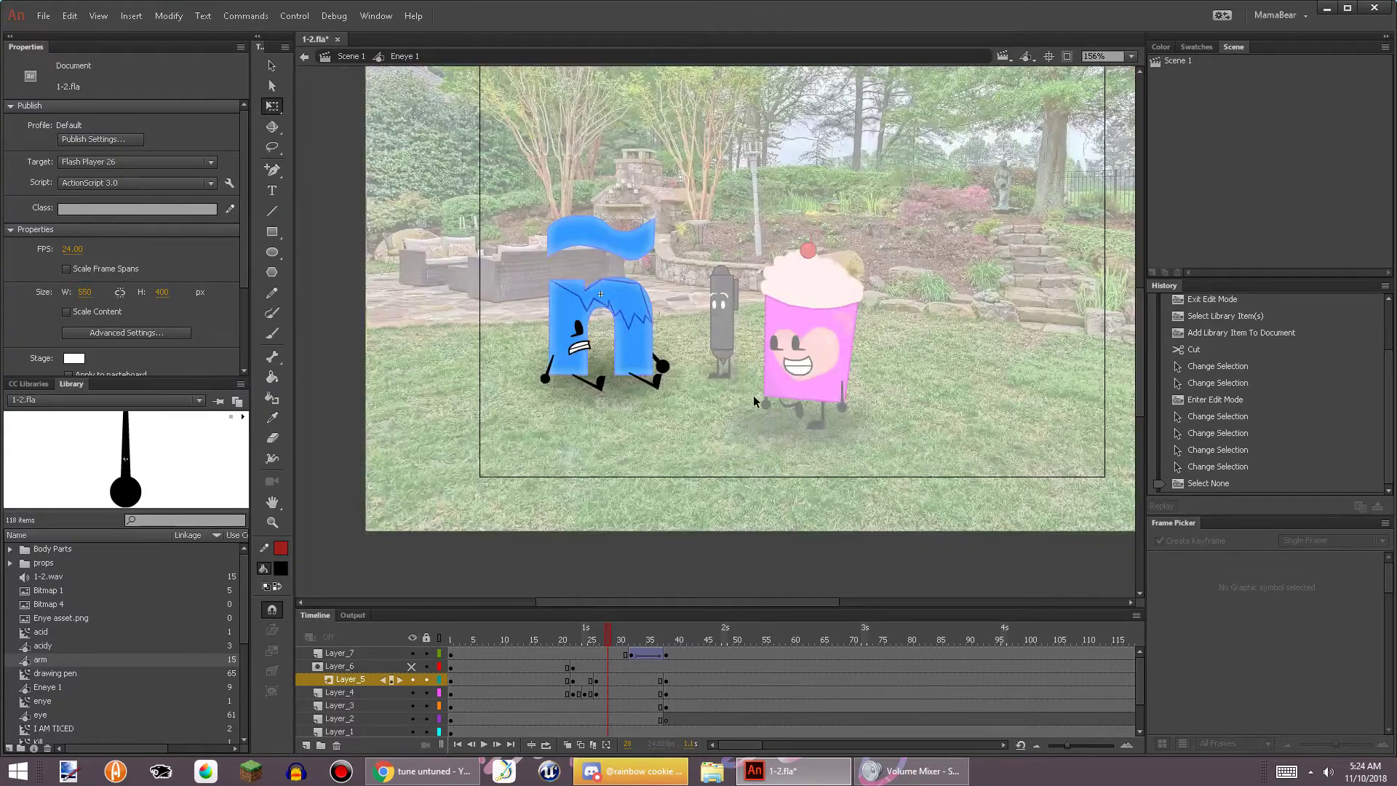
Create a new AIR for Desktop document alongside the open animation file
left_click_drag(749, 408, 668, 475)
left_click(43, 15)
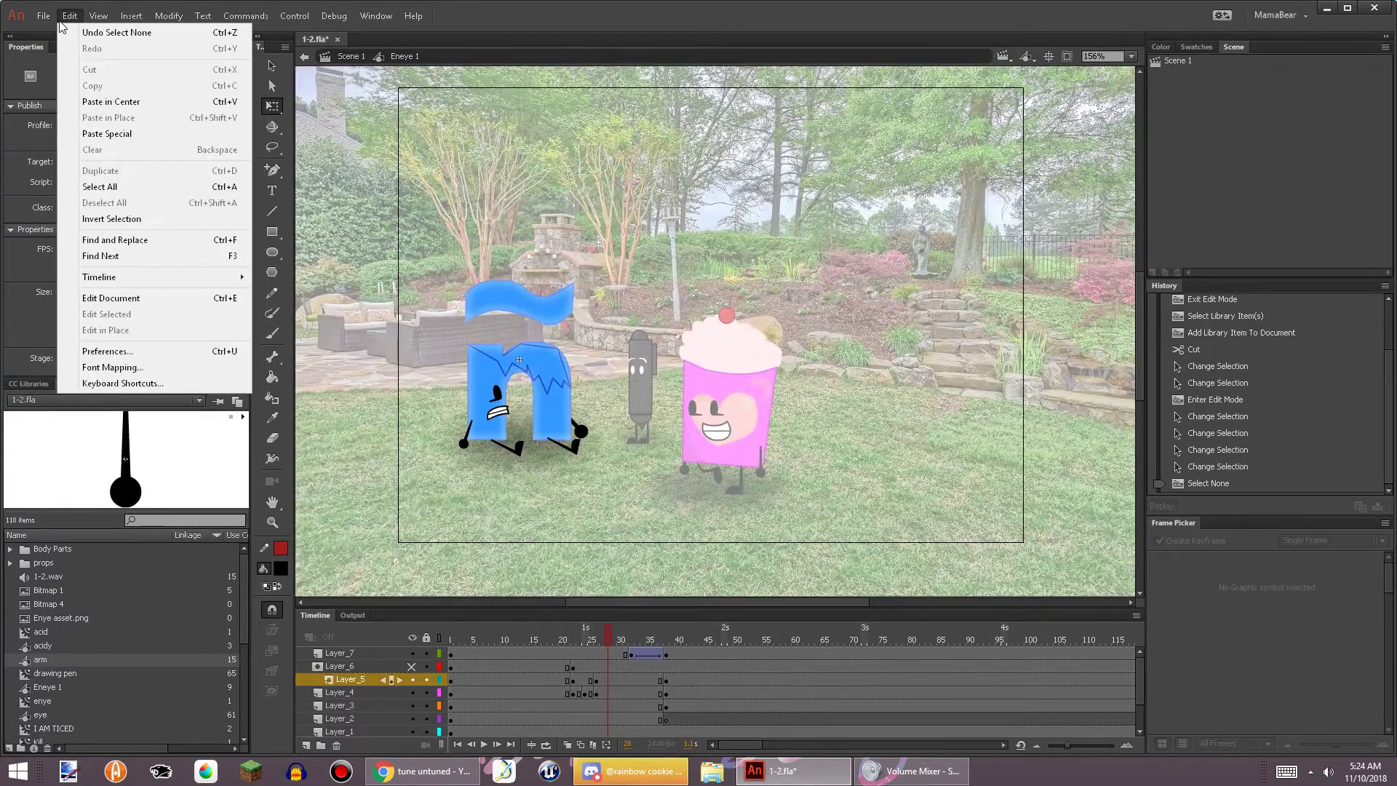
left_click(48, 29)
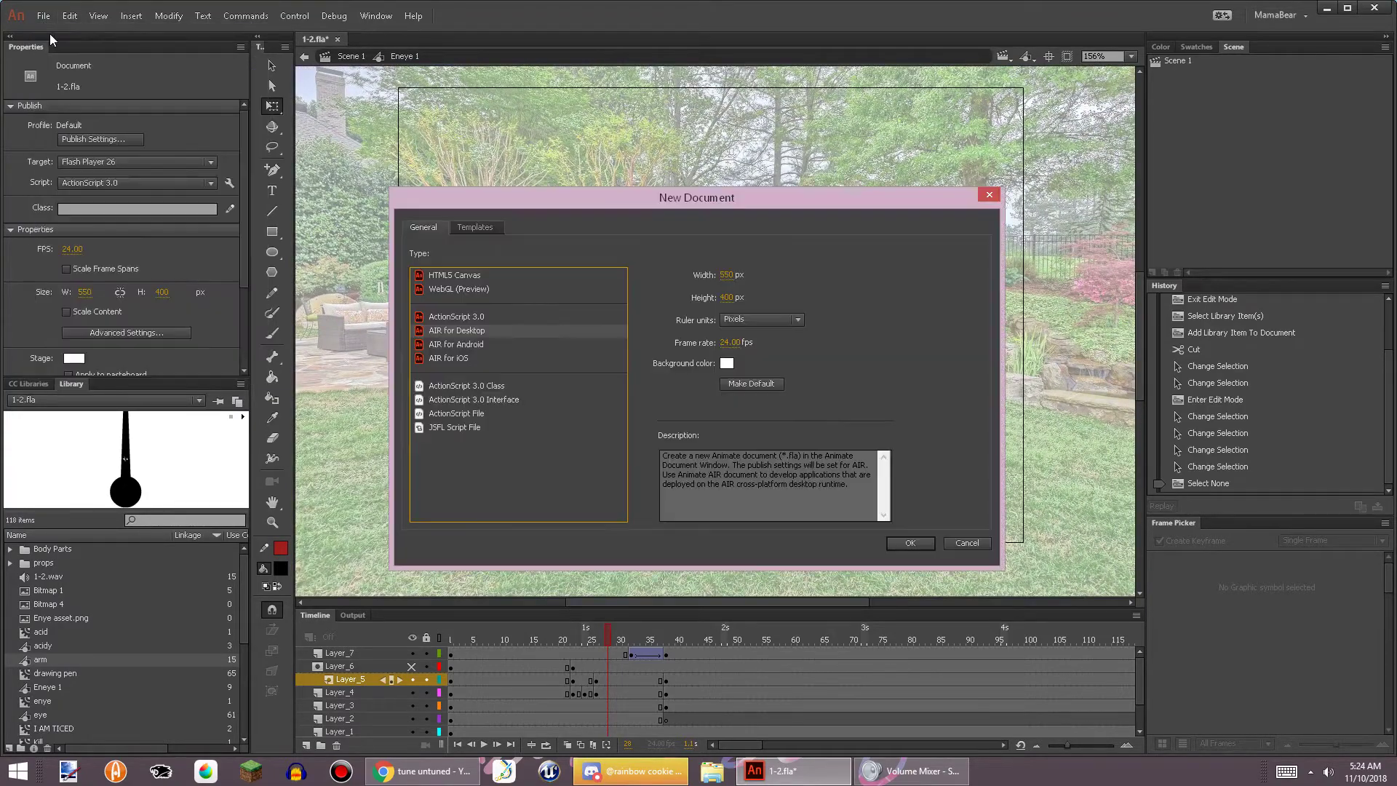
left_click(906, 543)
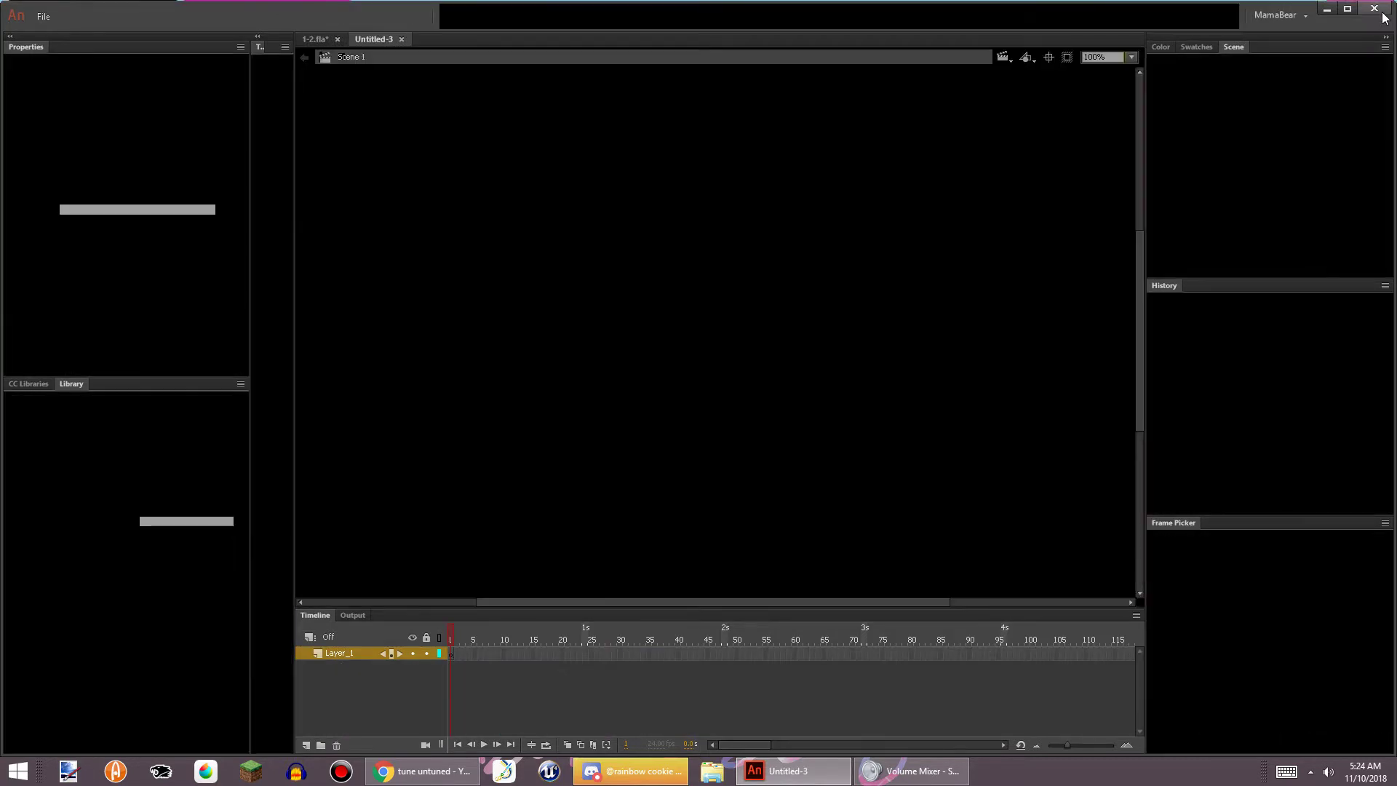
Close Adobe Animate without saving the changes to 1-2.fla and launch it again
left_click(1374, 8)
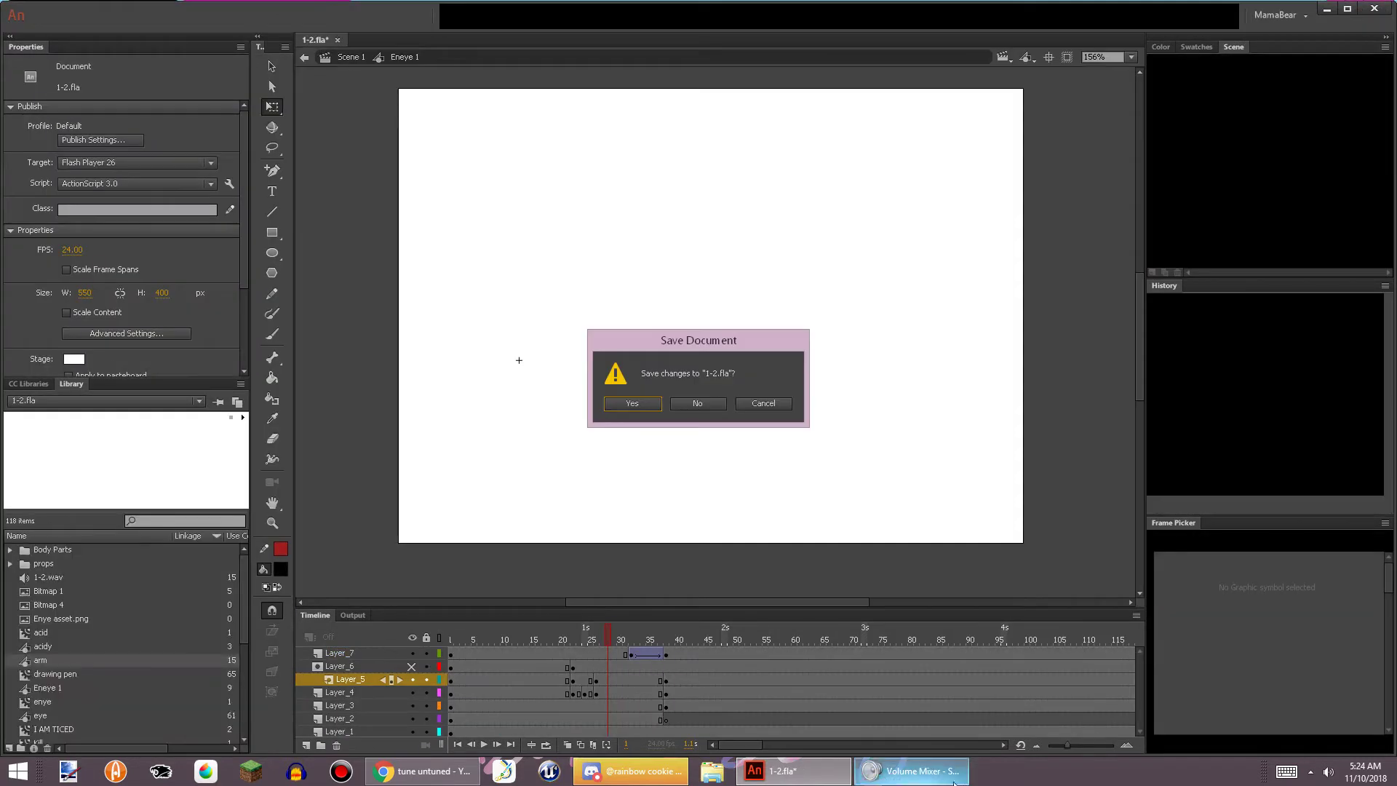
left_click(703, 405)
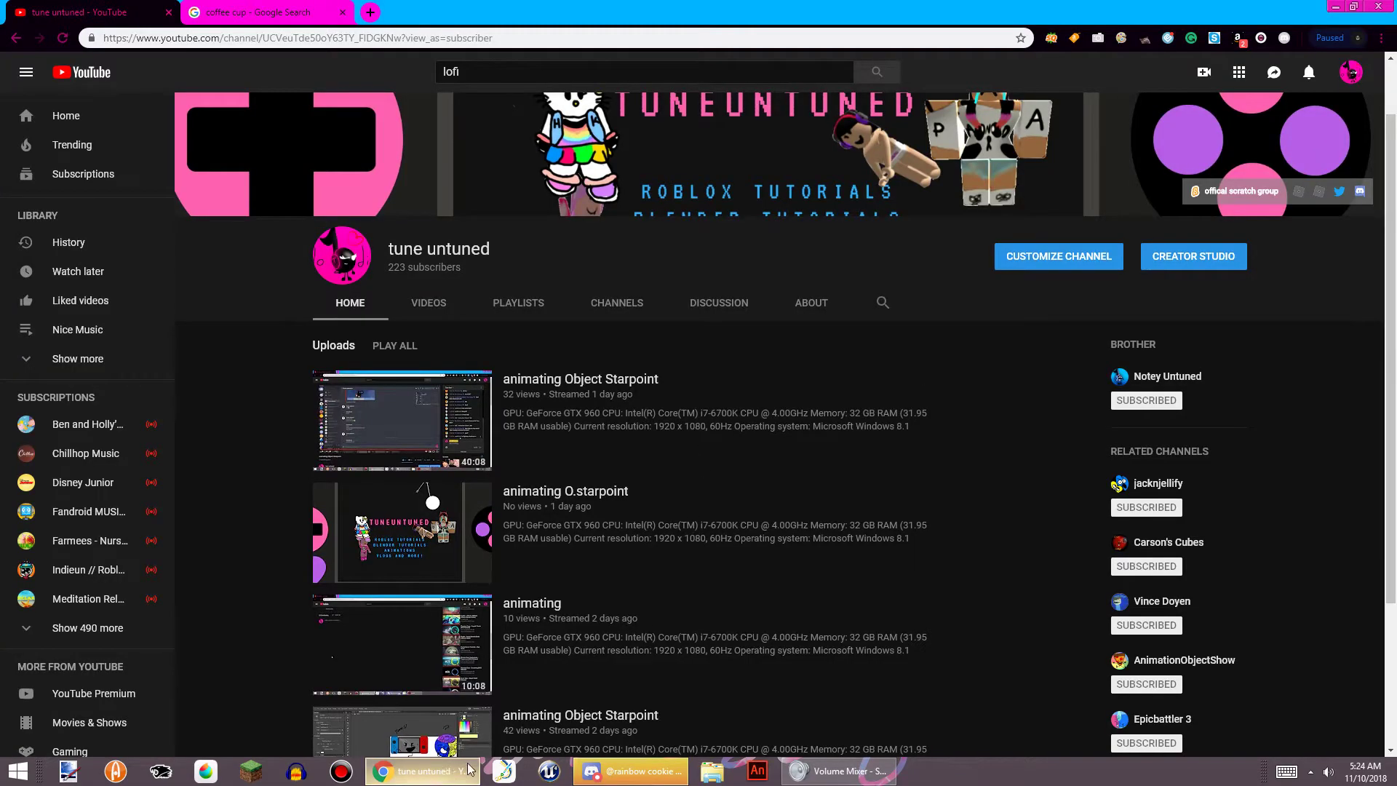
left_click(757, 770)
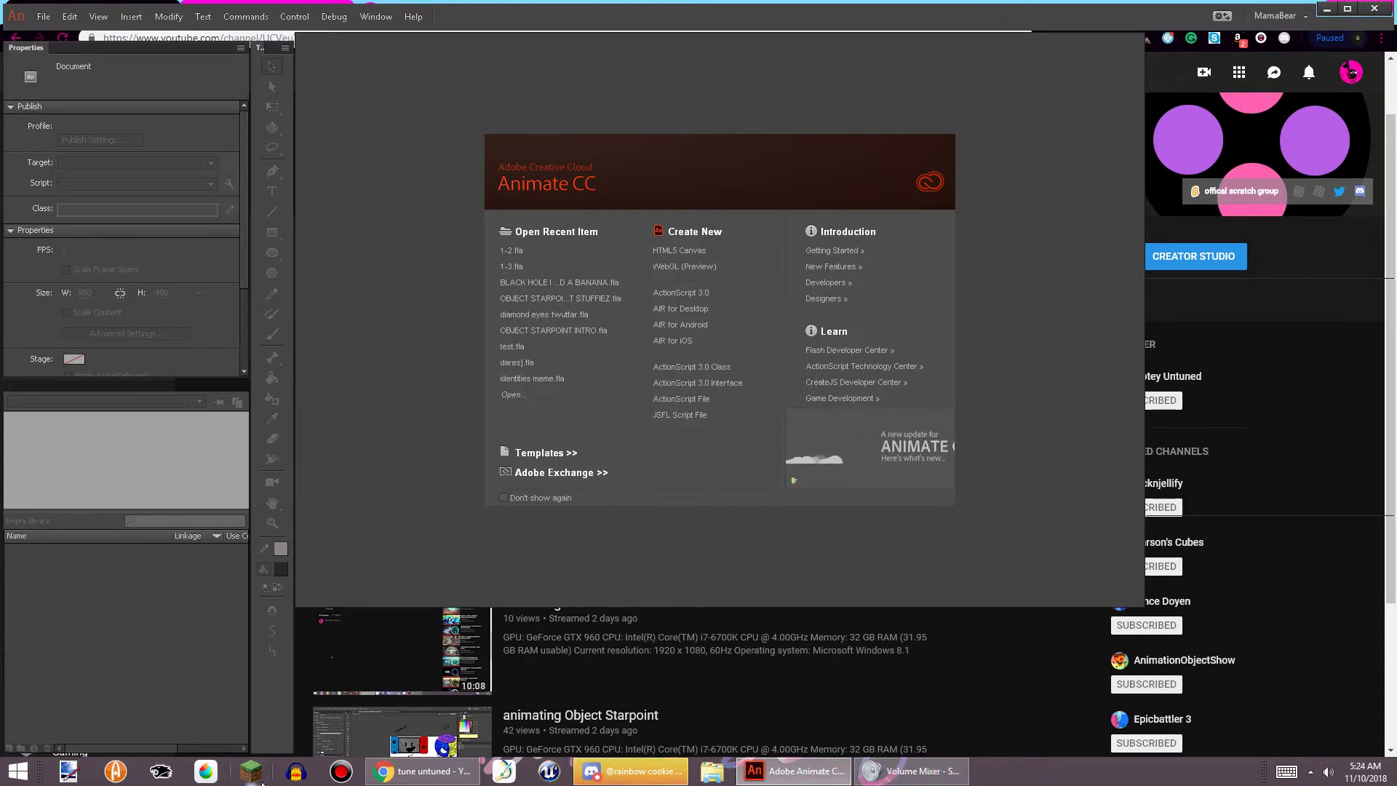
left_click(801, 772)
left_click(793, 771)
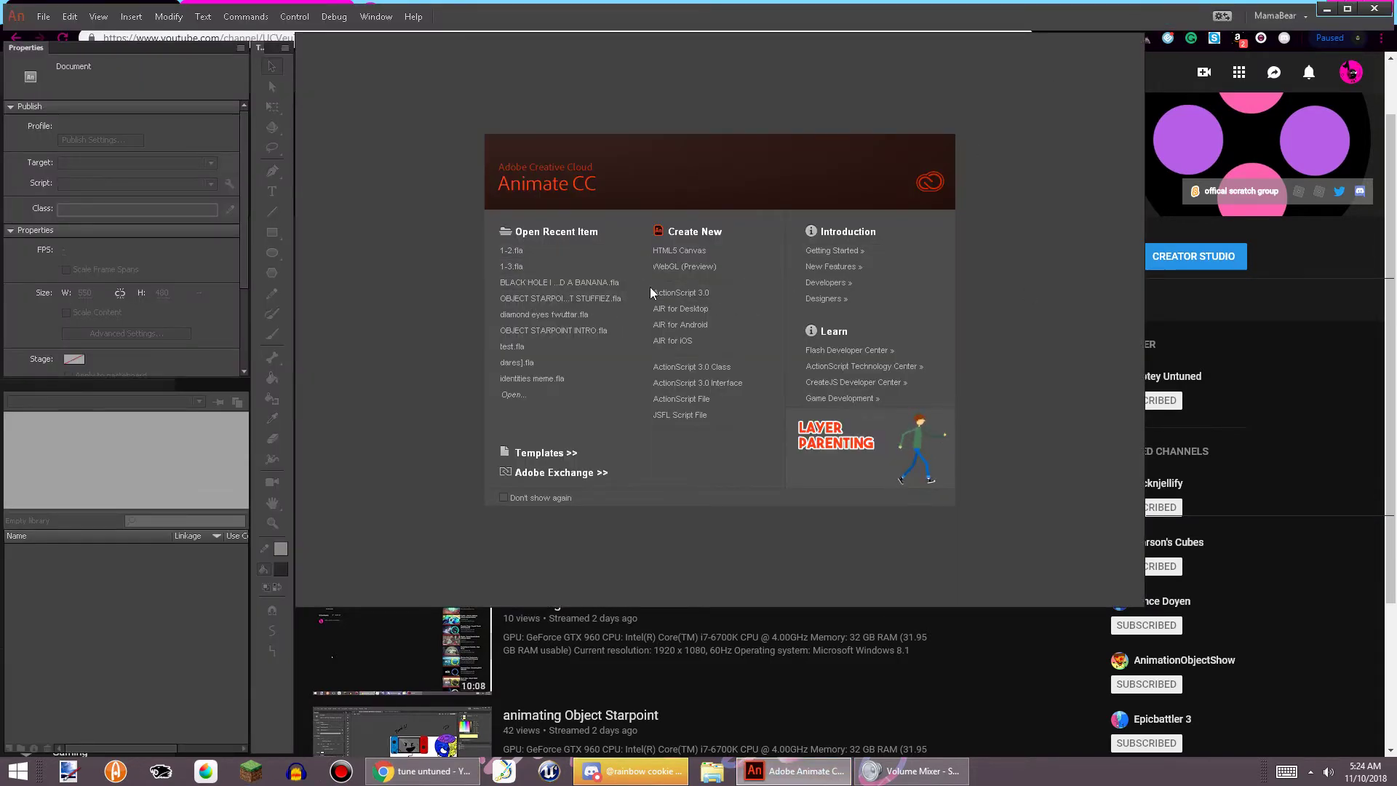
Create a blank AIR for Desktop document and maximize the program window
left_click(681, 308)
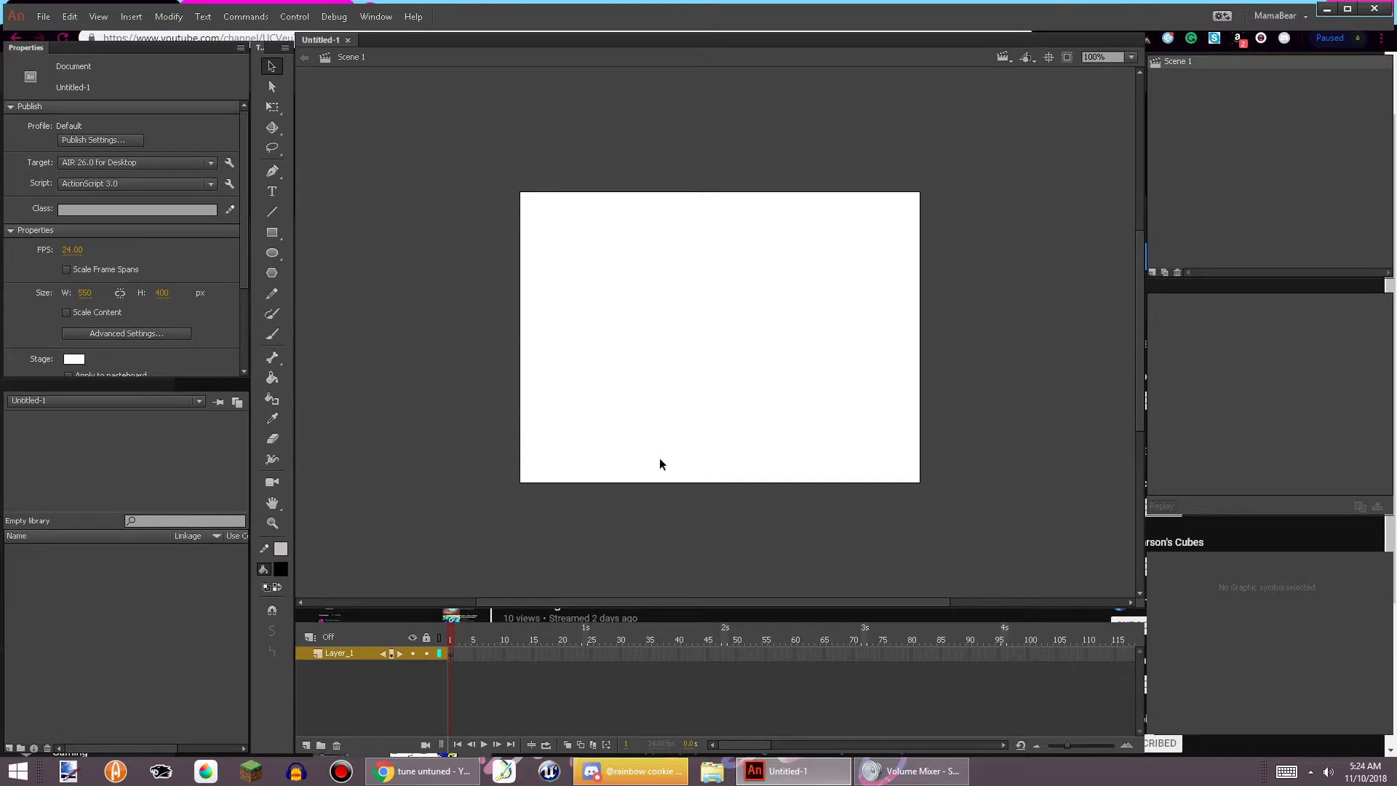
left_click(1347, 9)
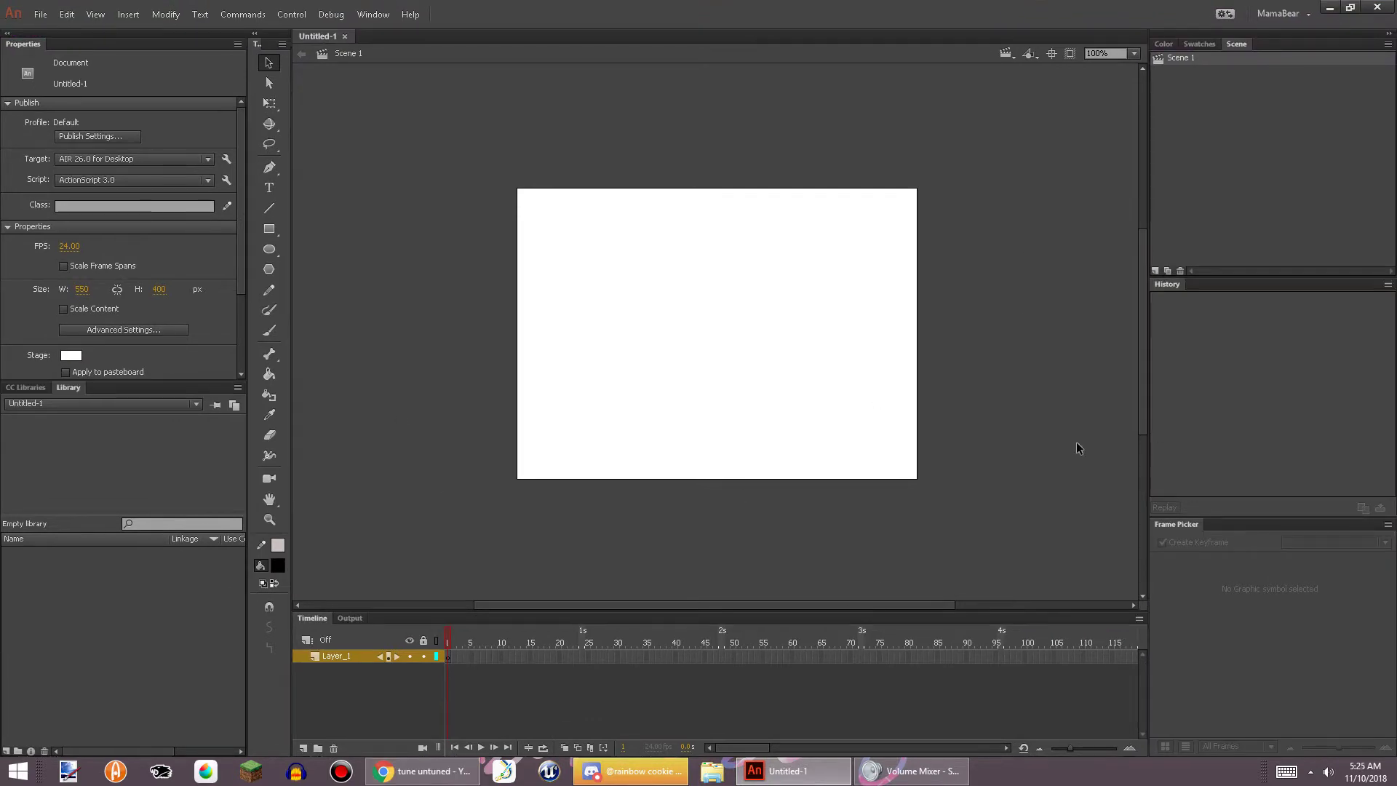
key("space")
left_click_drag(855, 529, 796, 446)
left_click(1314, 774)
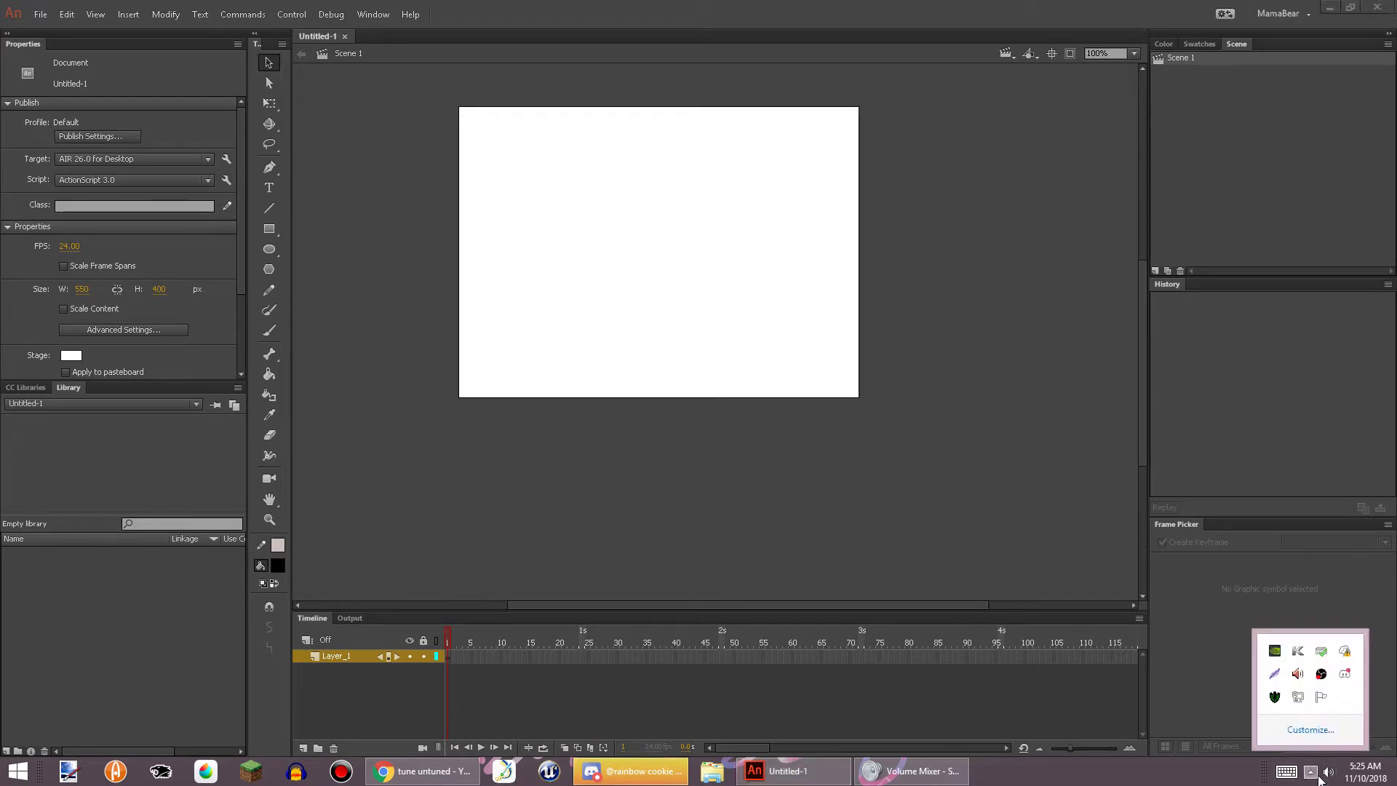
left_click(1321, 673)
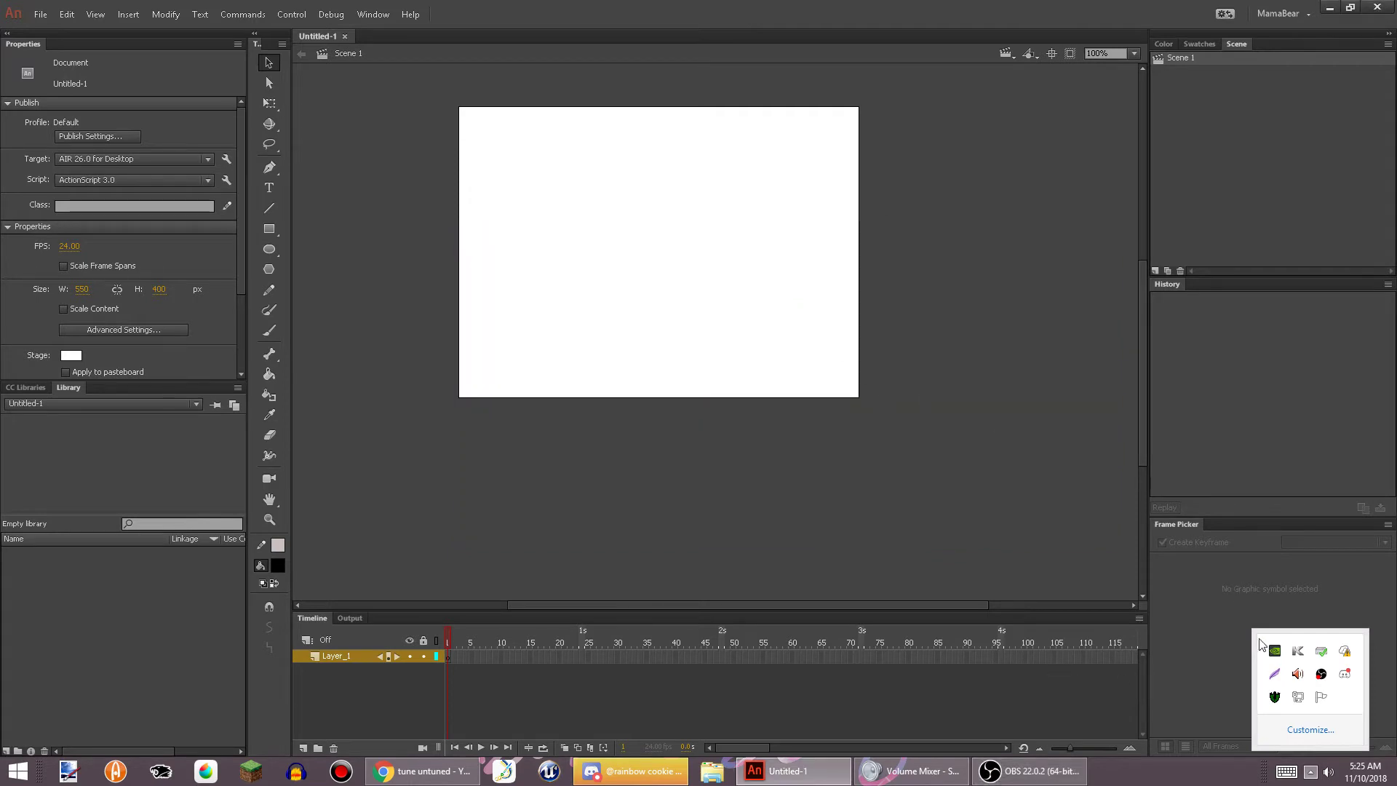
left_click(1311, 771)
Draw a slanted trial line on the stage with the Line tool and undo it
key("space")
left_click_drag(856, 421, 919, 522)
scroll(670, 370, "up", 3)
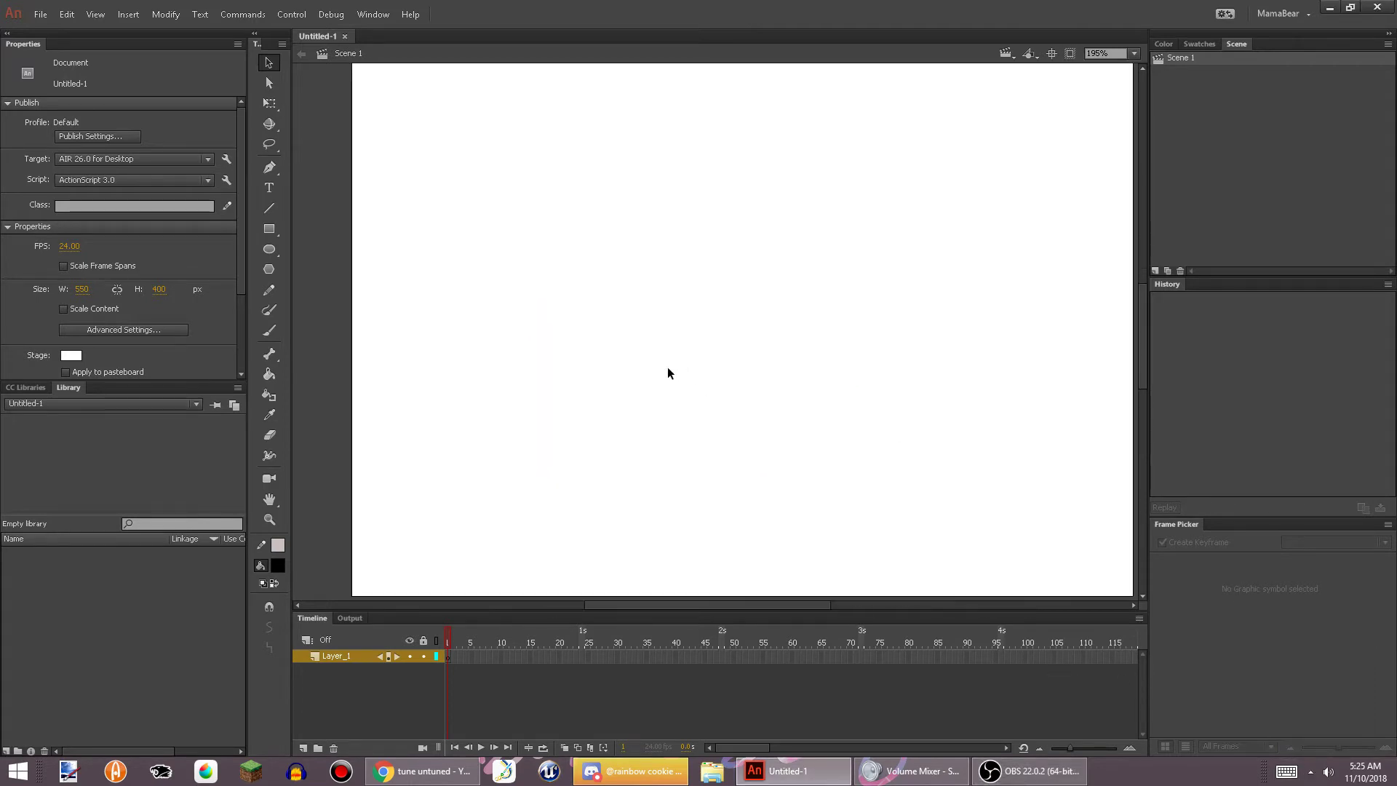
left_click(269, 208)
key("space")
left_click_drag(502, 363, 539, 240)
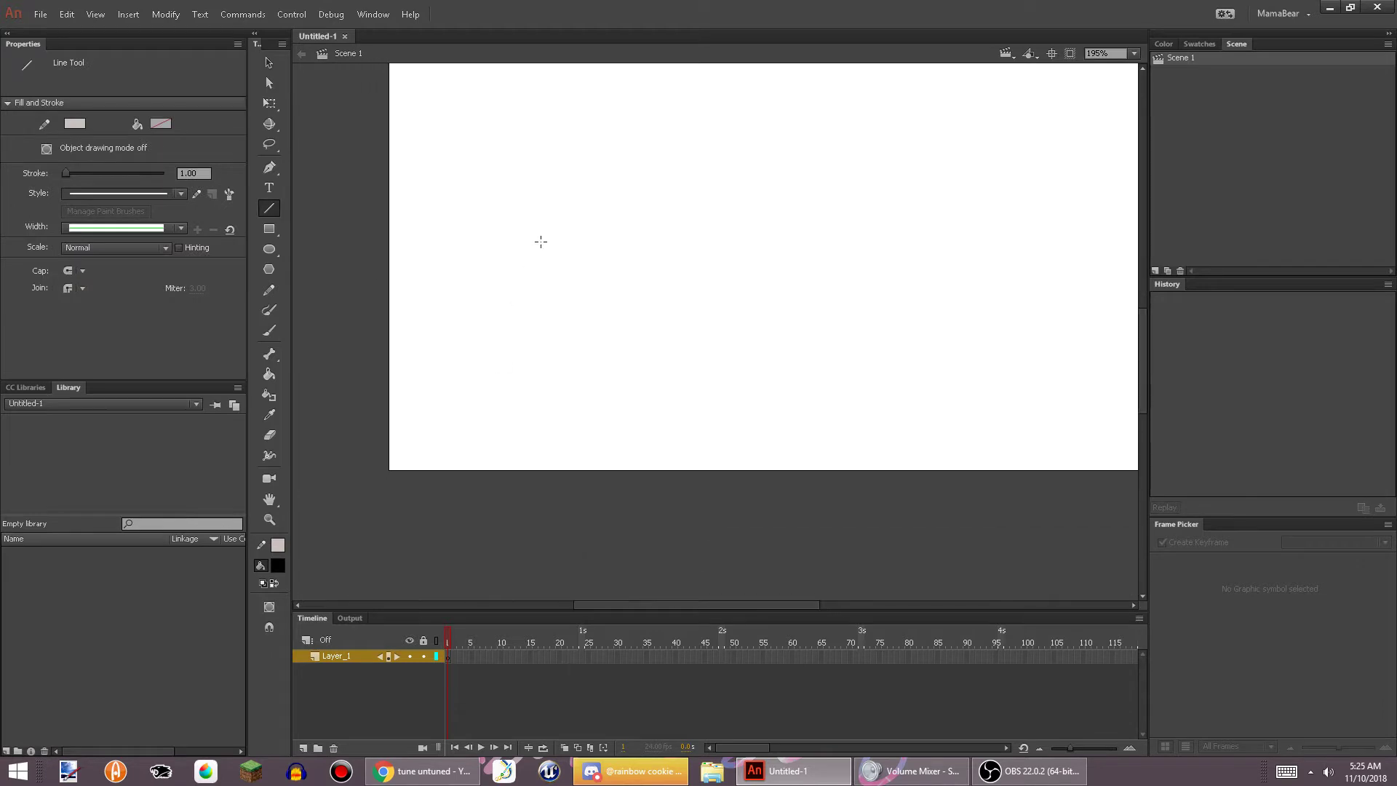
key("space")
left_click_drag(646, 361, 685, 566)
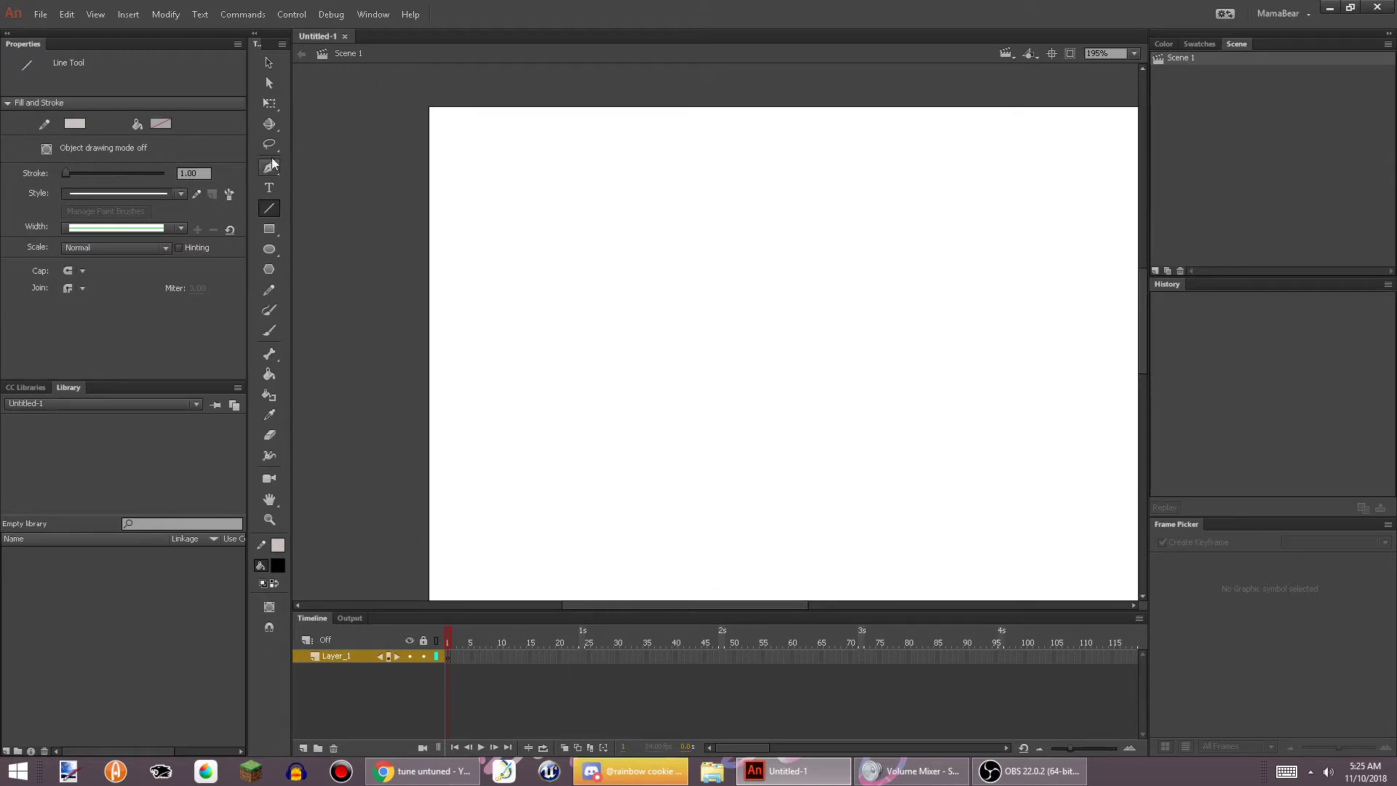
left_click_drag(511, 422, 682, 372)
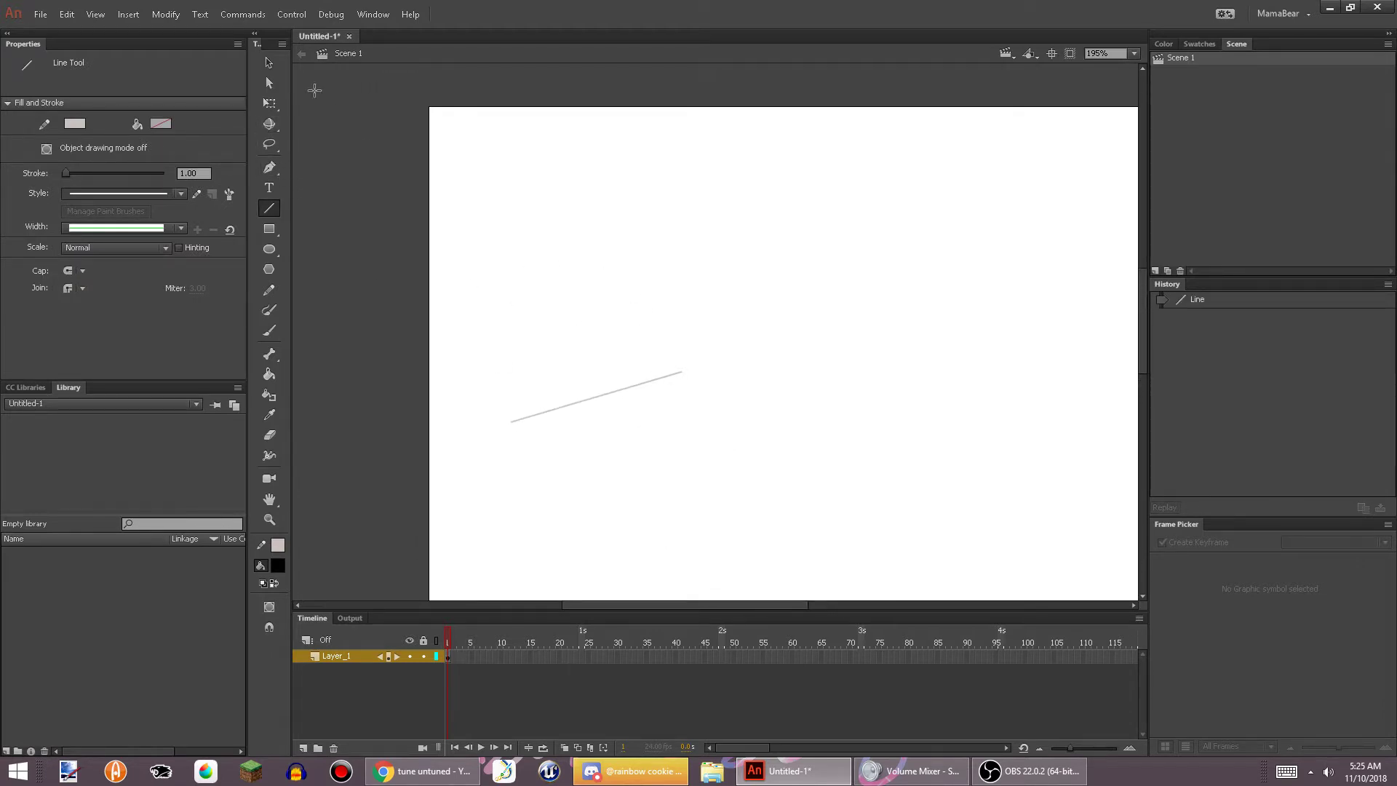
key("ctrl+z")
Draw a black rectangle about 87 by 71 px in the stage's upper-left area and convert it to a movie clip symbol named Late
left_click(269, 228)
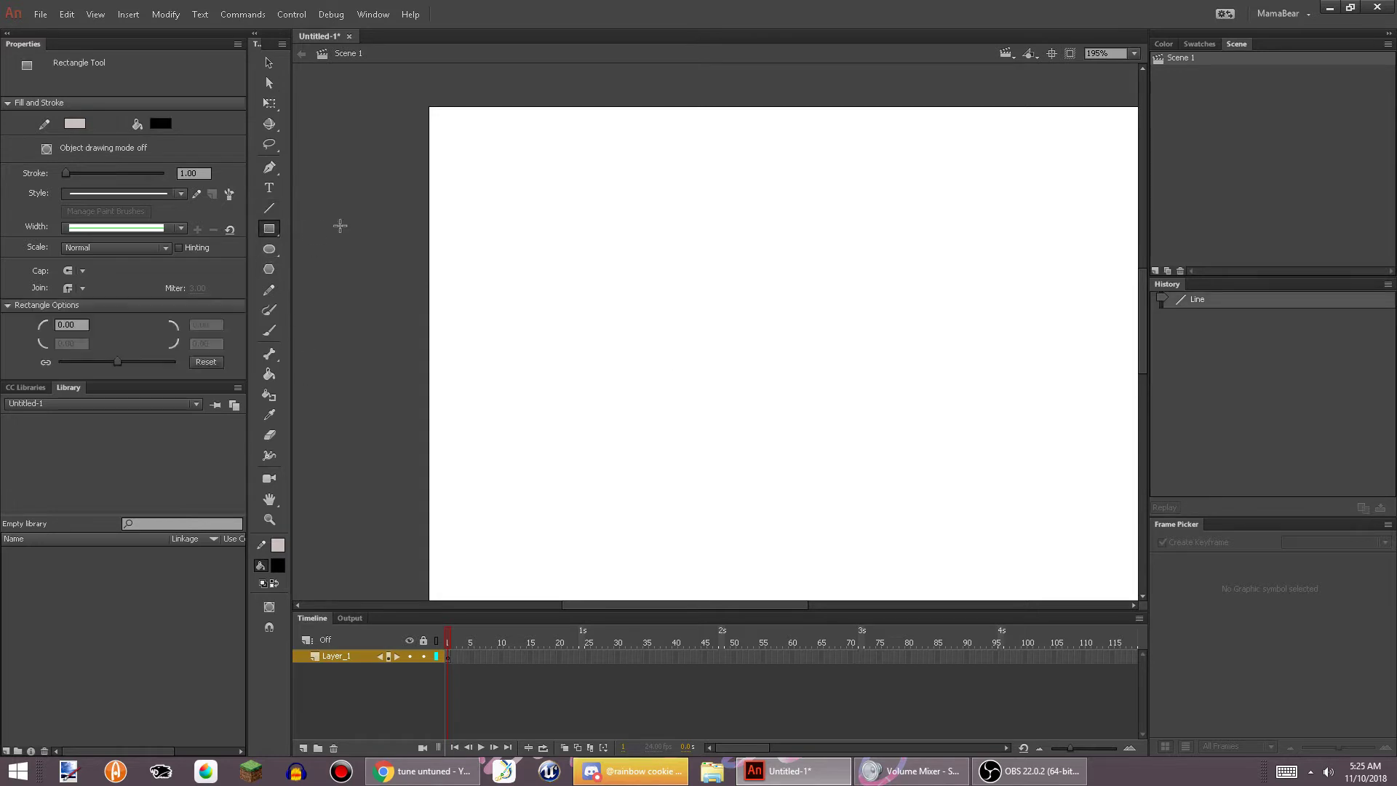
left_click_drag(454, 226, 578, 327)
left_click(270, 103)
left_click_drag(393, 163, 892, 533)
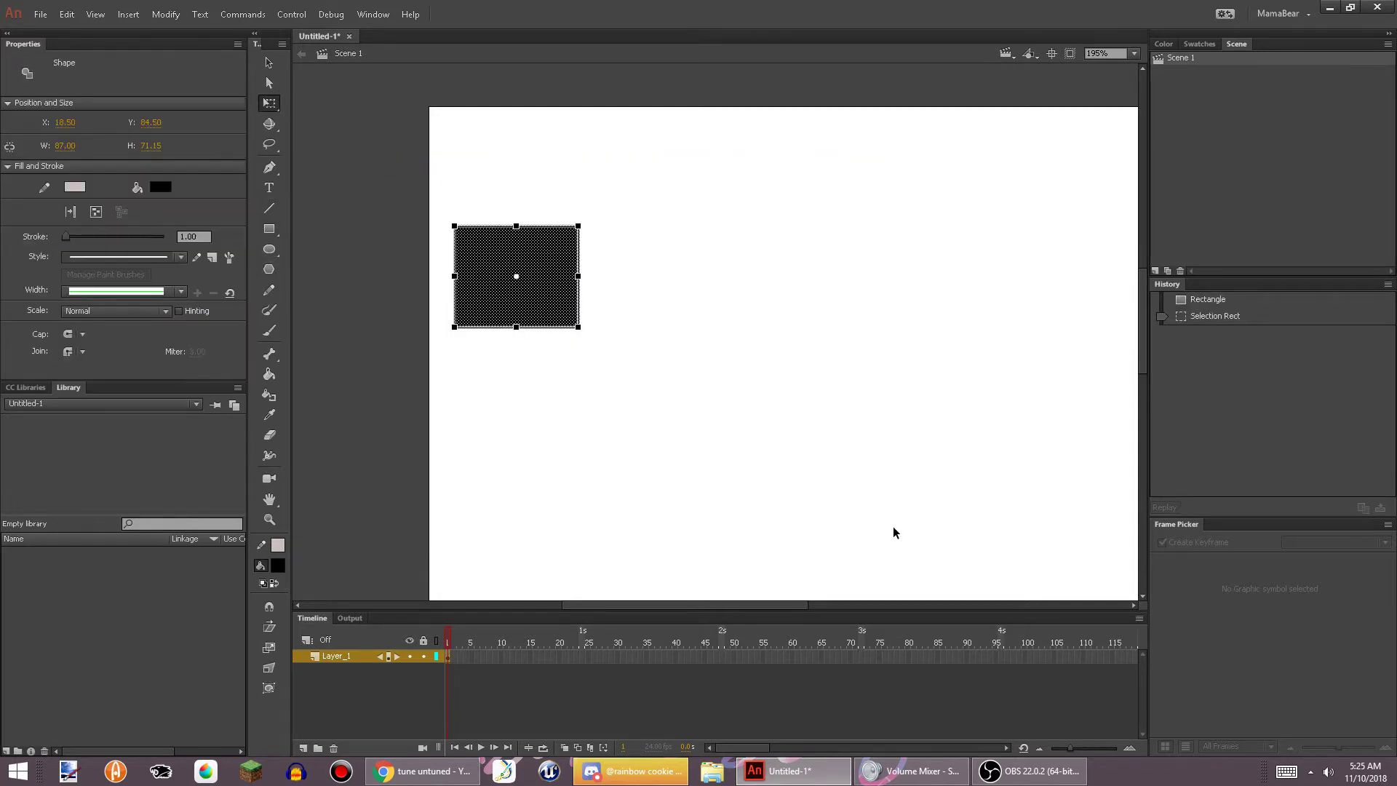
key("F8")
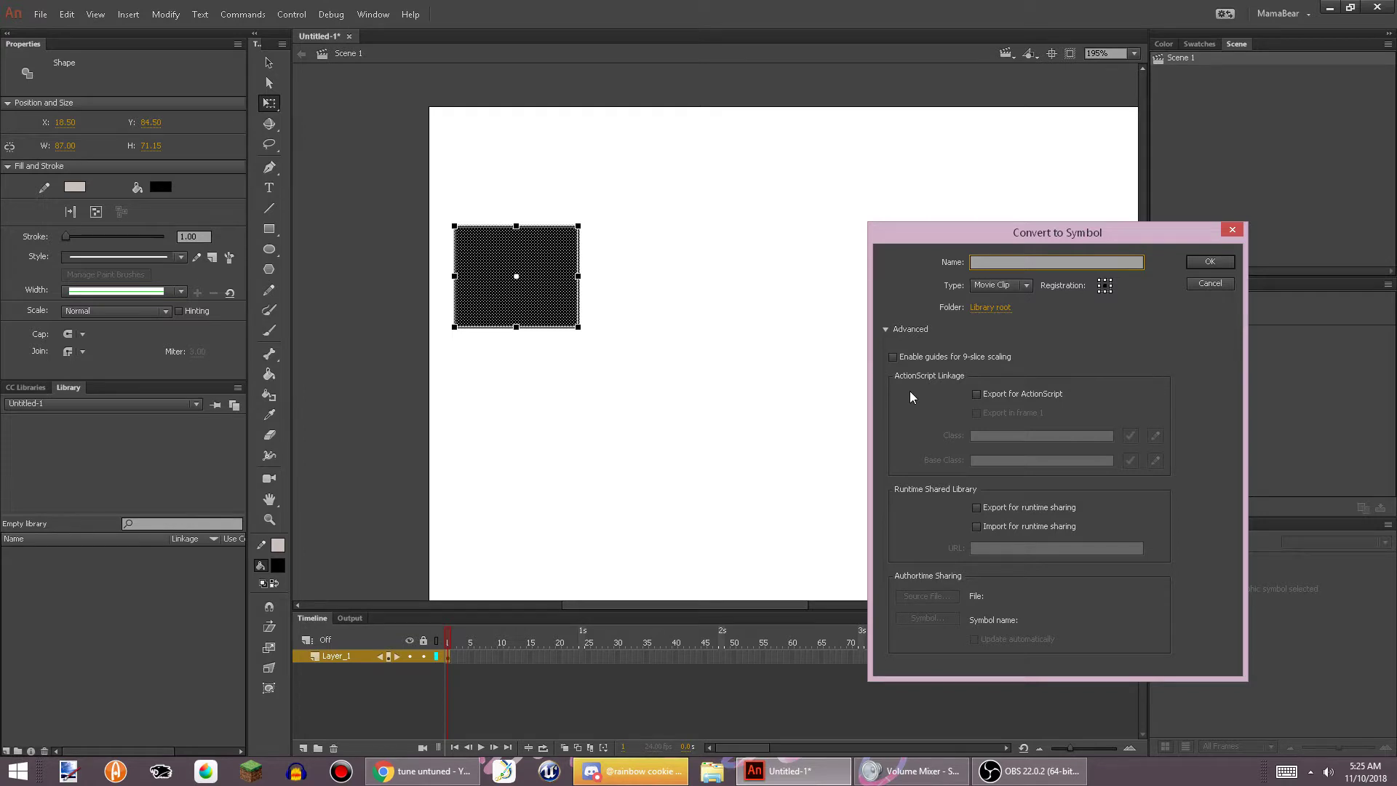
type("Late")
key("Return")
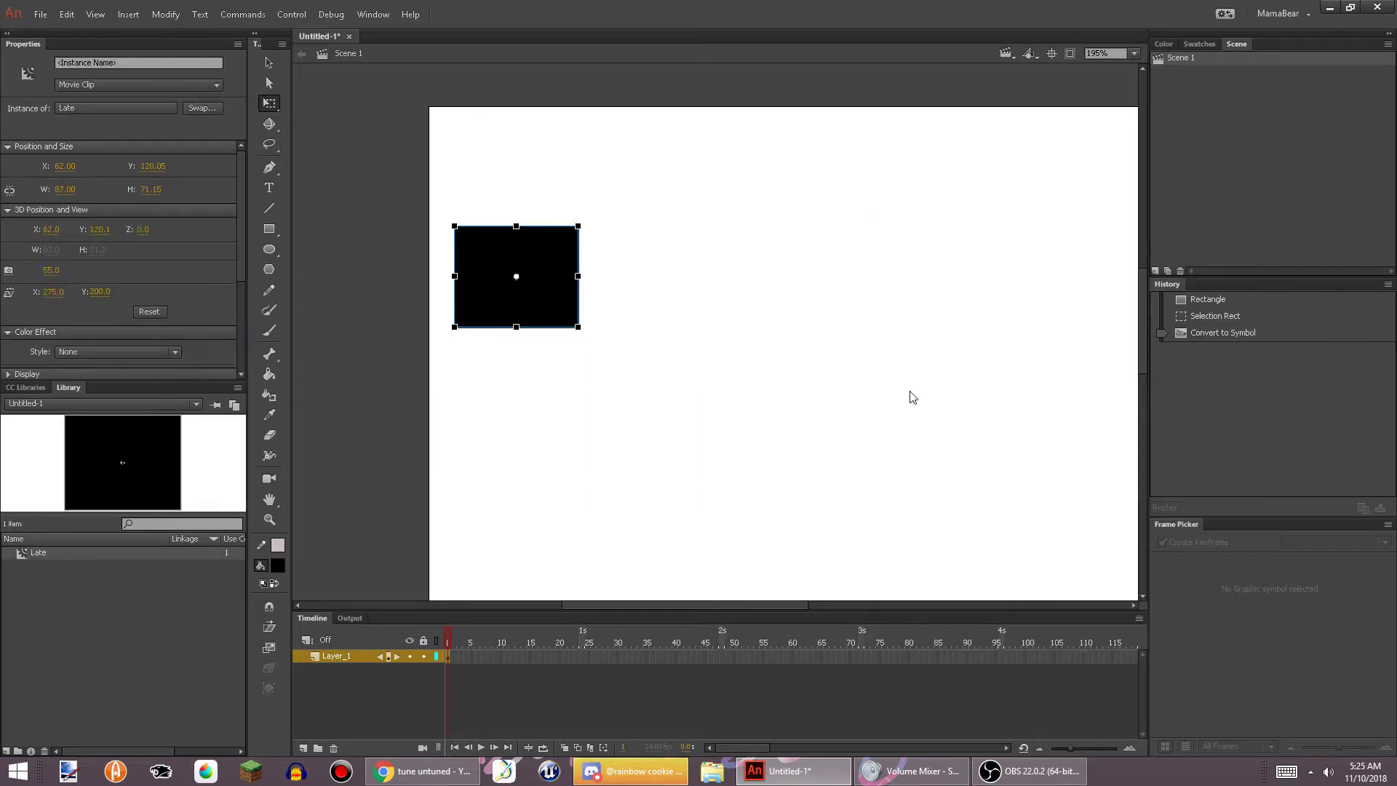
Delete the rectangle inside the Late symbol and return to Scene 1
double_click(561, 313)
left_click(586, 221)
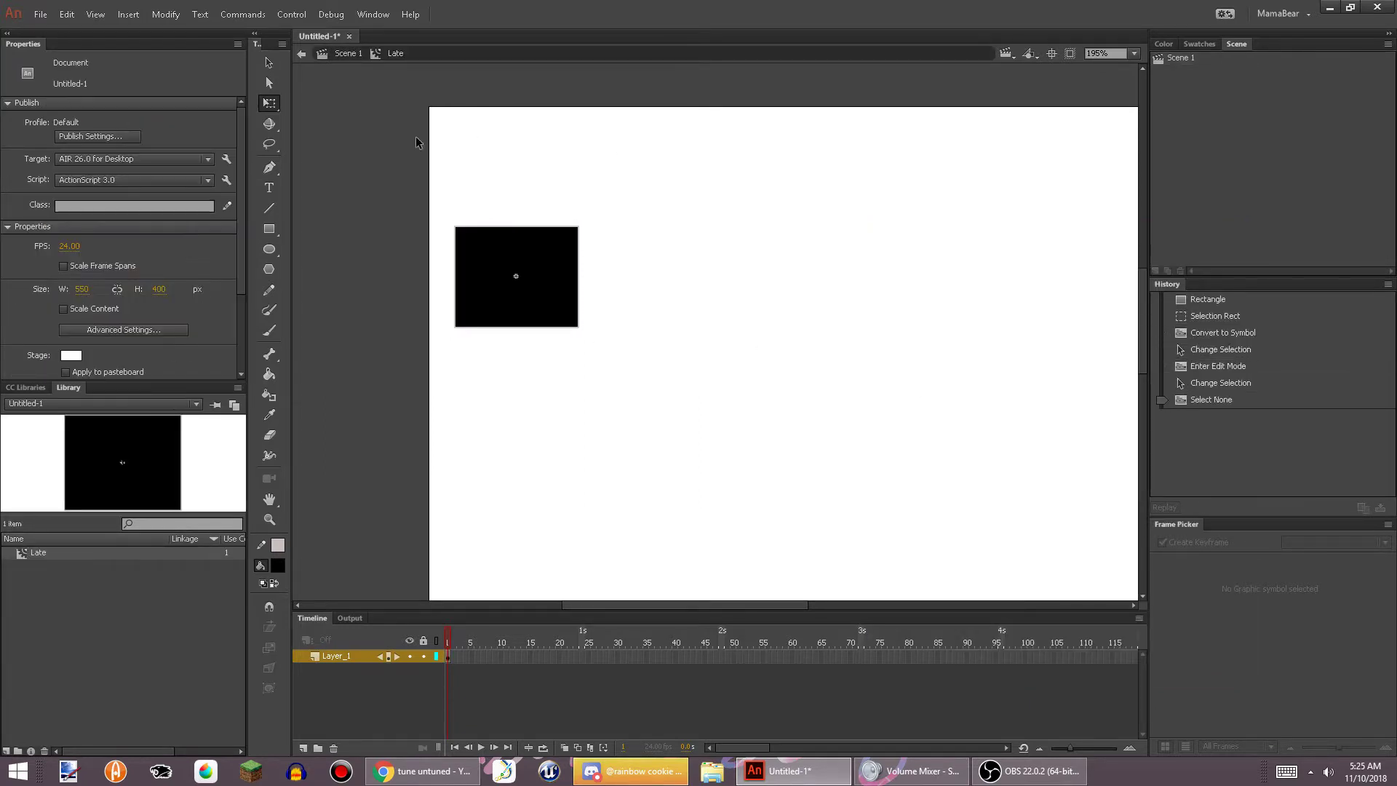
scroll(400, 174, "up", 3)
left_click_drag(400, 173, 913, 571)
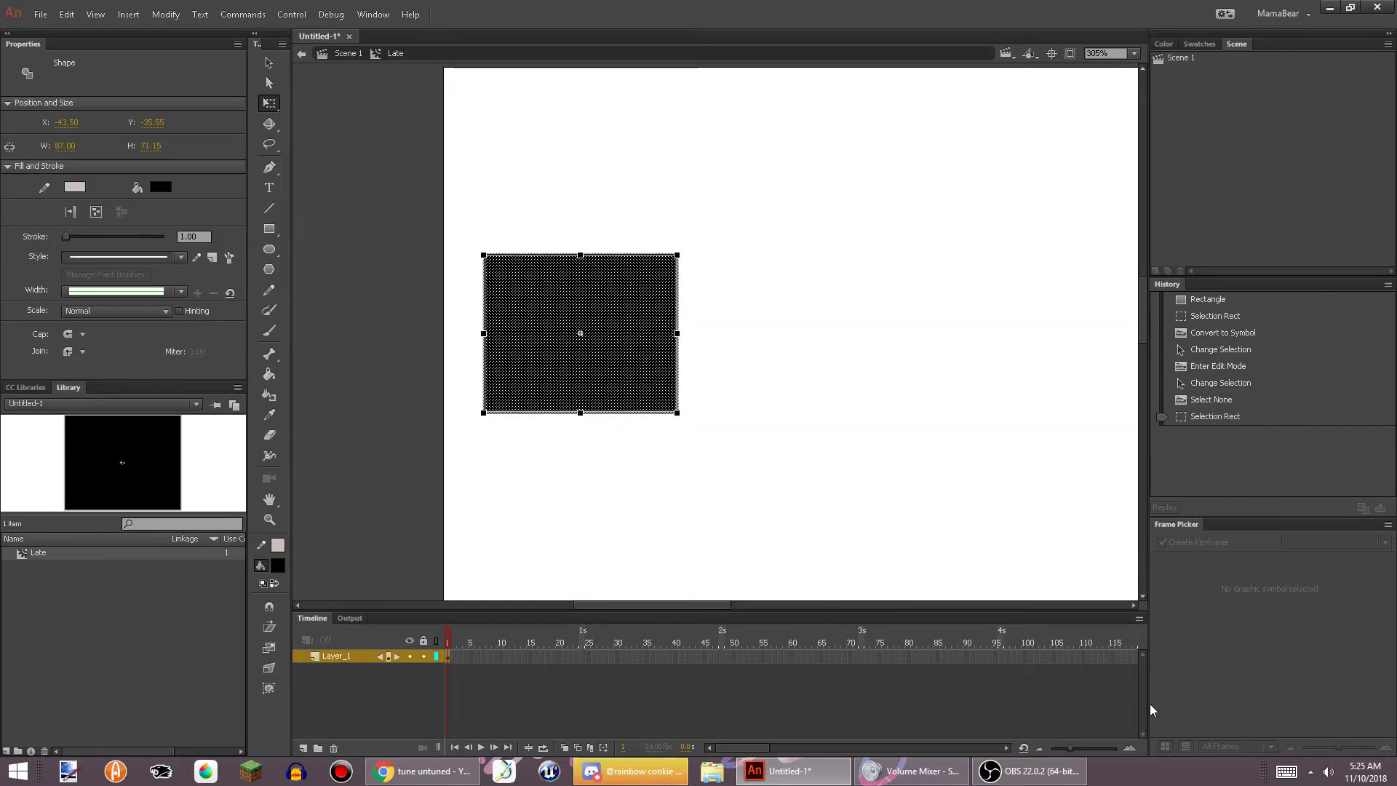
key("Delete")
scroll(535, 287, "down", 5)
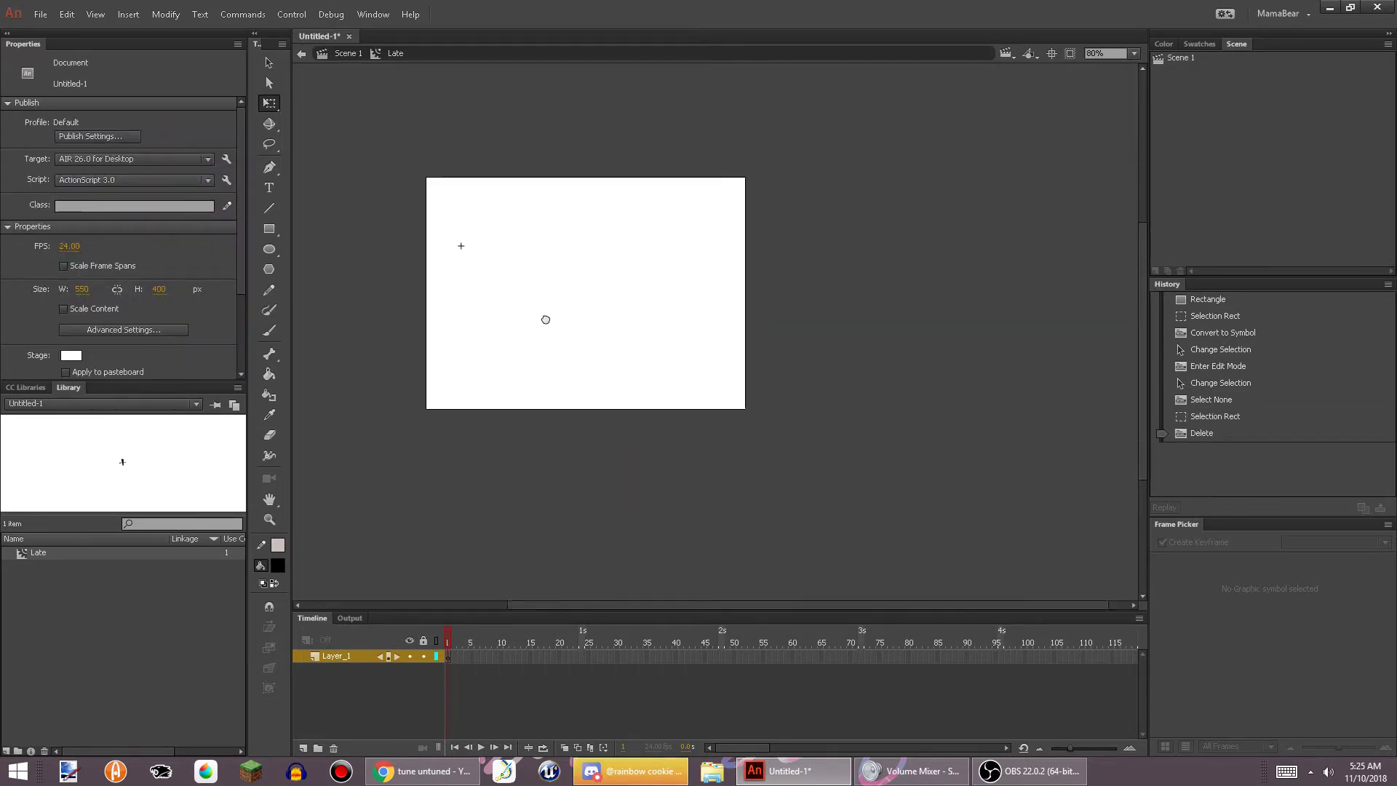
scroll(536, 325, "up", 5)
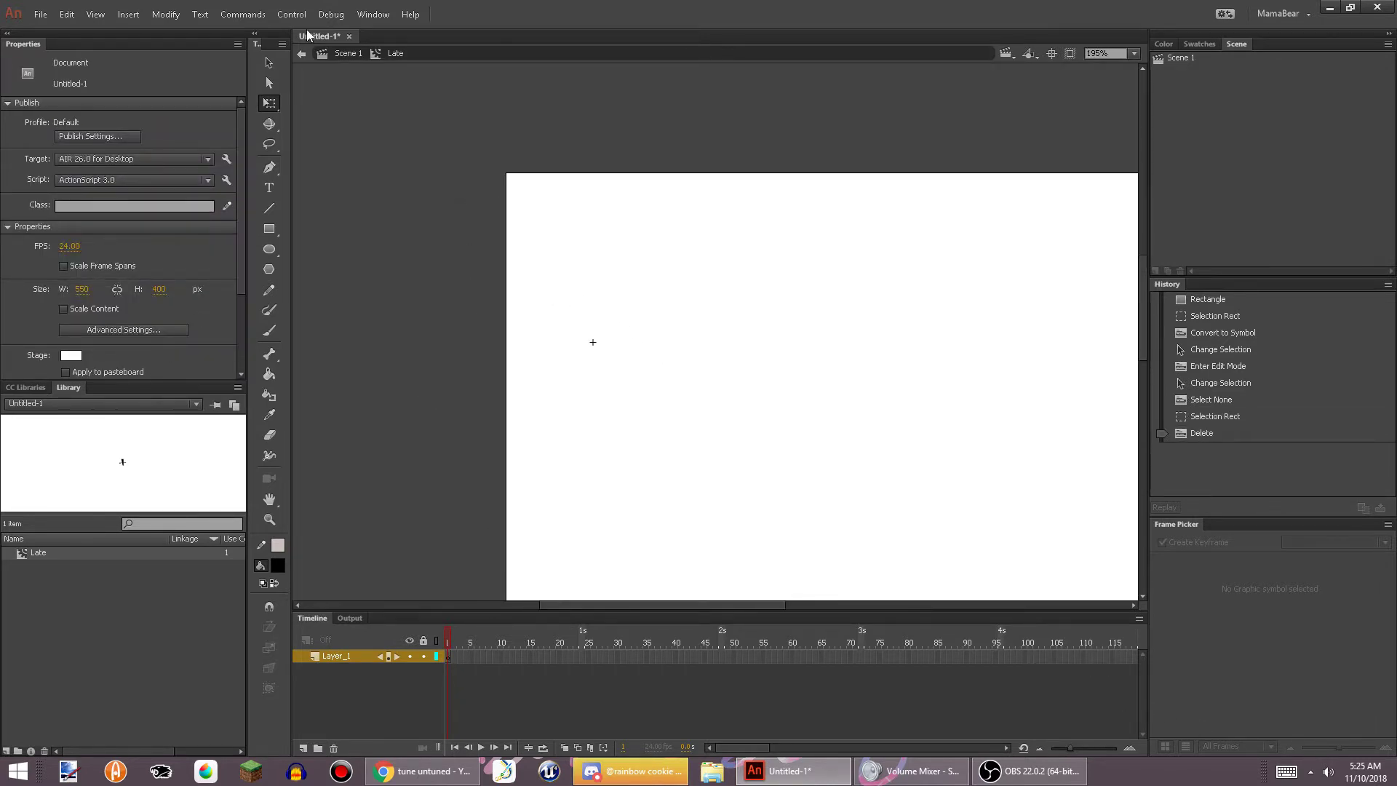
left_click(300, 53)
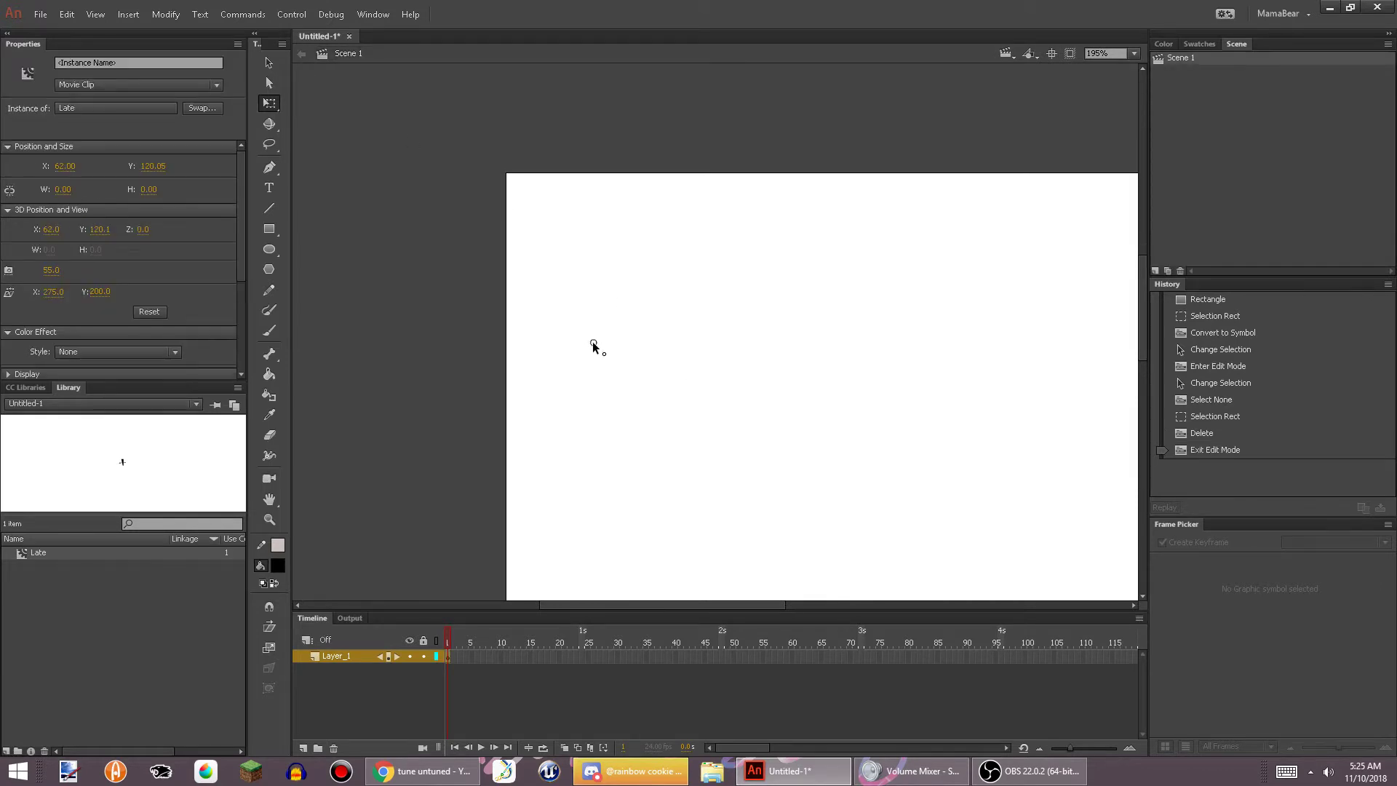
Undo the deletion of the rectangle in the Late symbol and return to Scene 1
key("ctrl+z")
key("ctrl+z")
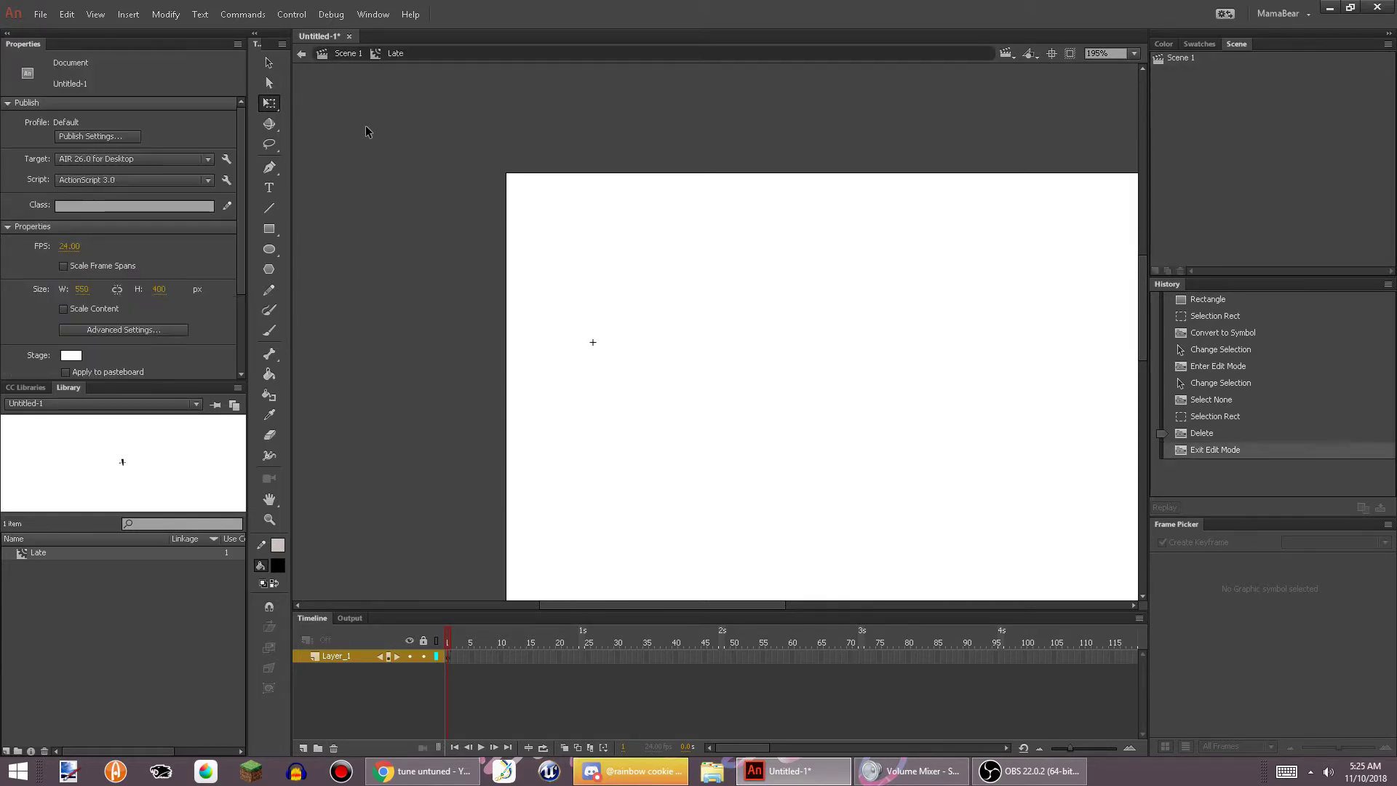
left_click(301, 53)
Open the Late symbol on its own for editing and delete the rectangle inside it
right_click(591, 342)
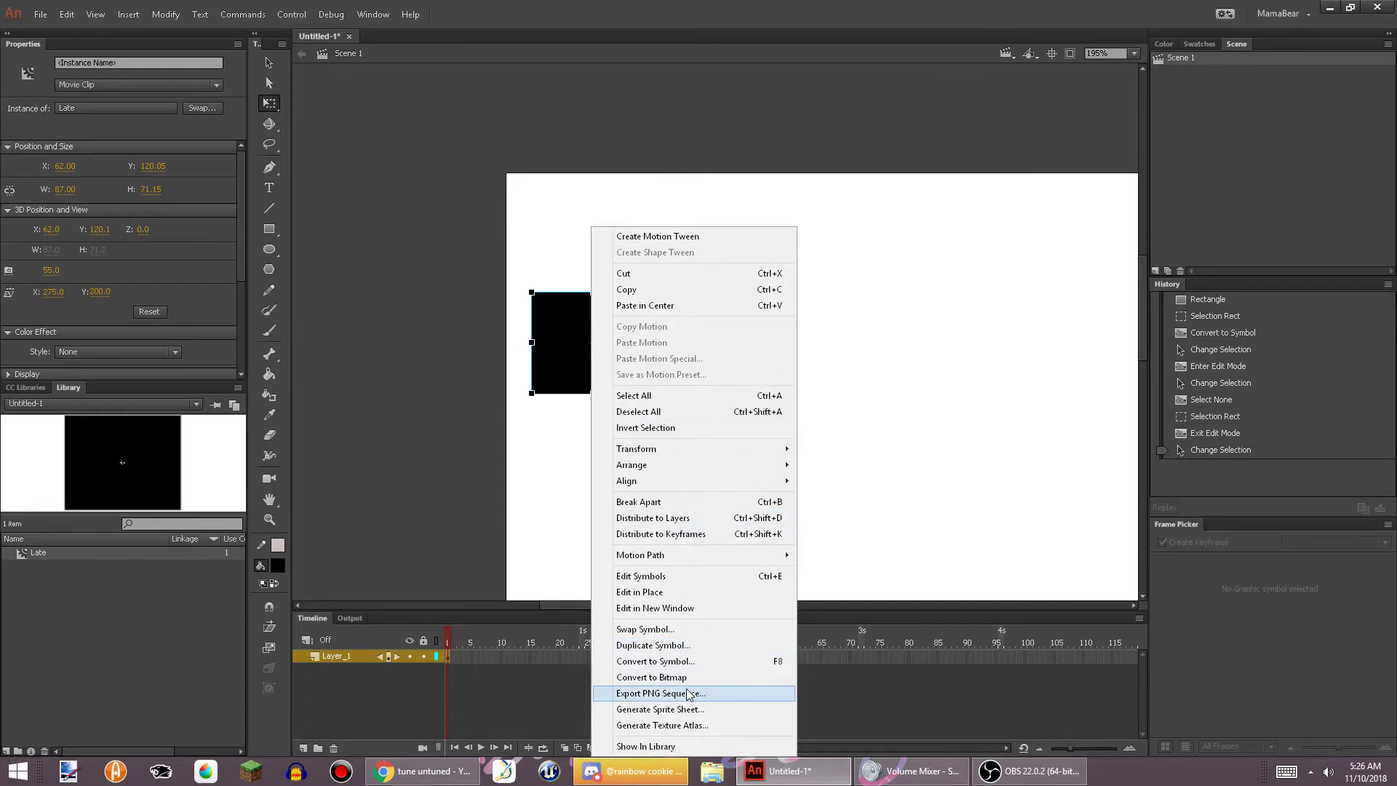
left_click(679, 578)
left_click_drag(652, 262, 952, 492)
key("Delete")
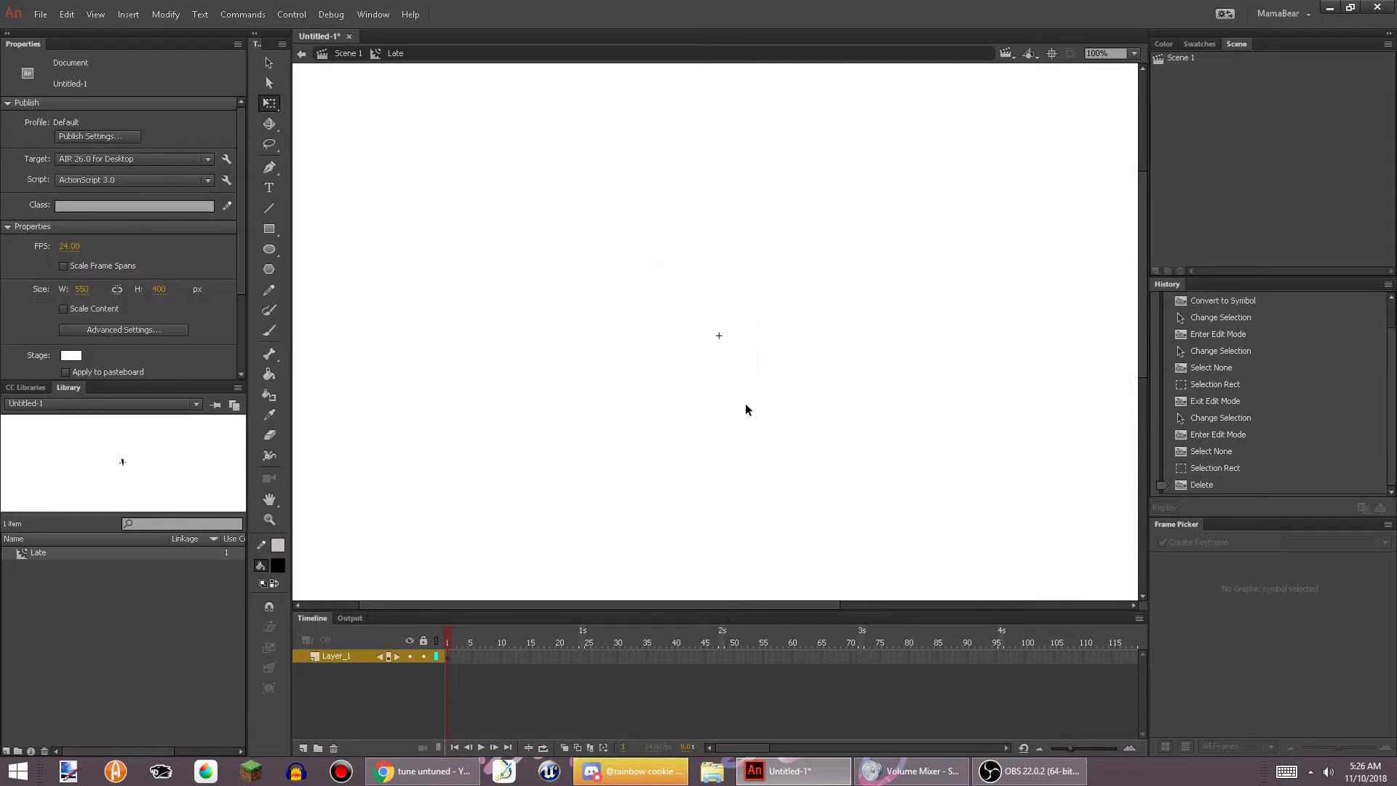
scroll(745, 403, "up", 5)
scroll(627, 515, "down", 3)
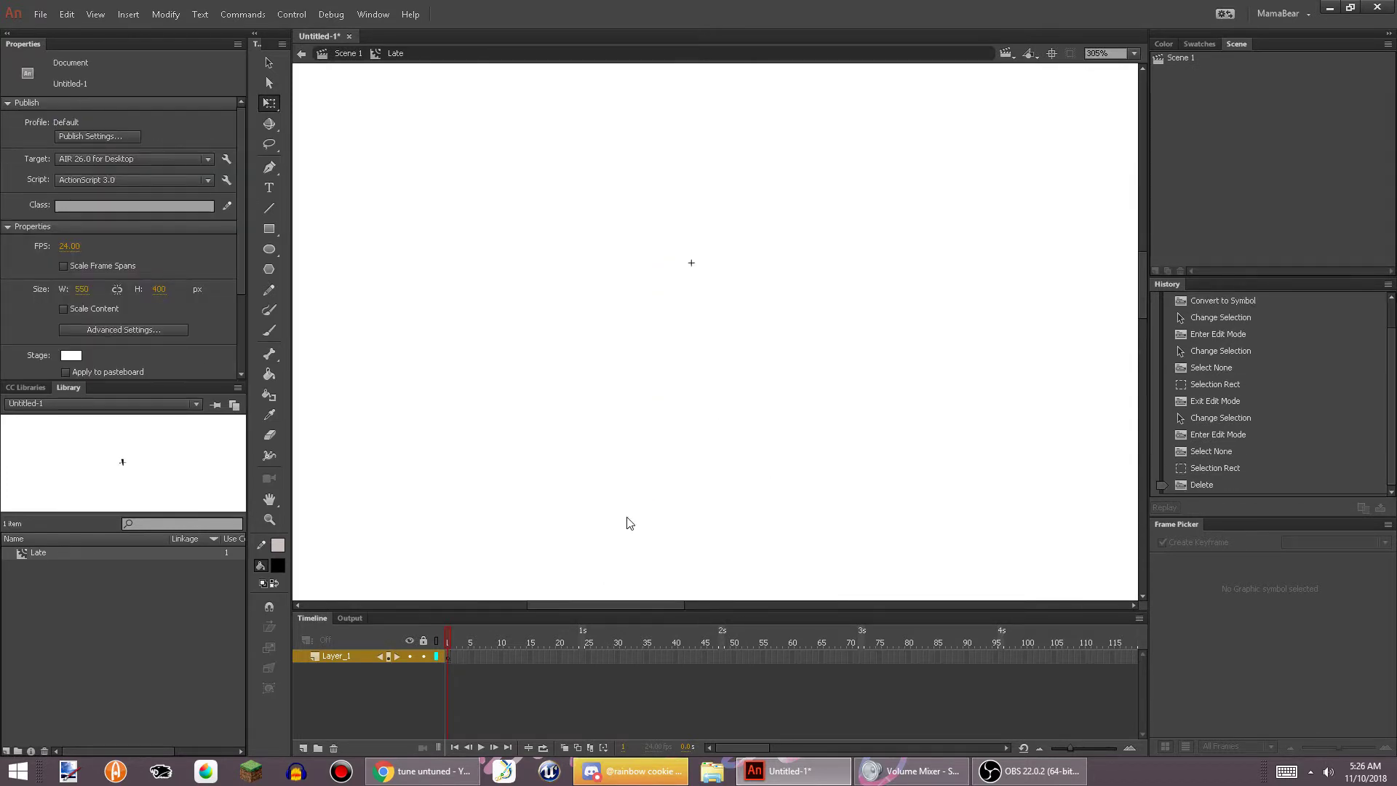
Add a new layer to the Late symbol and move it below Layer_1
left_click(304, 747)
left_click_drag(325, 658, 323, 674)
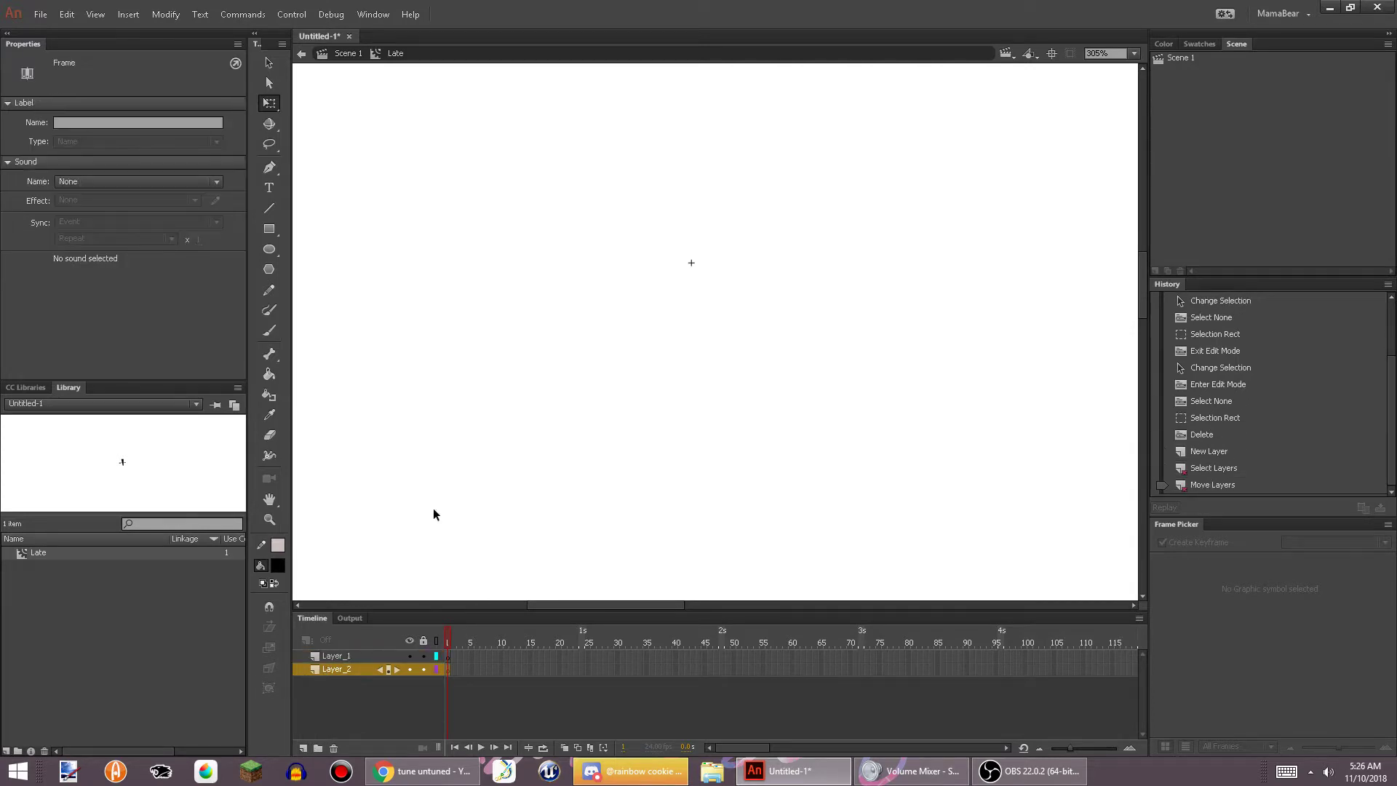
scroll(691, 130, "up", 2)
scroll(582, 342, "up", 2)
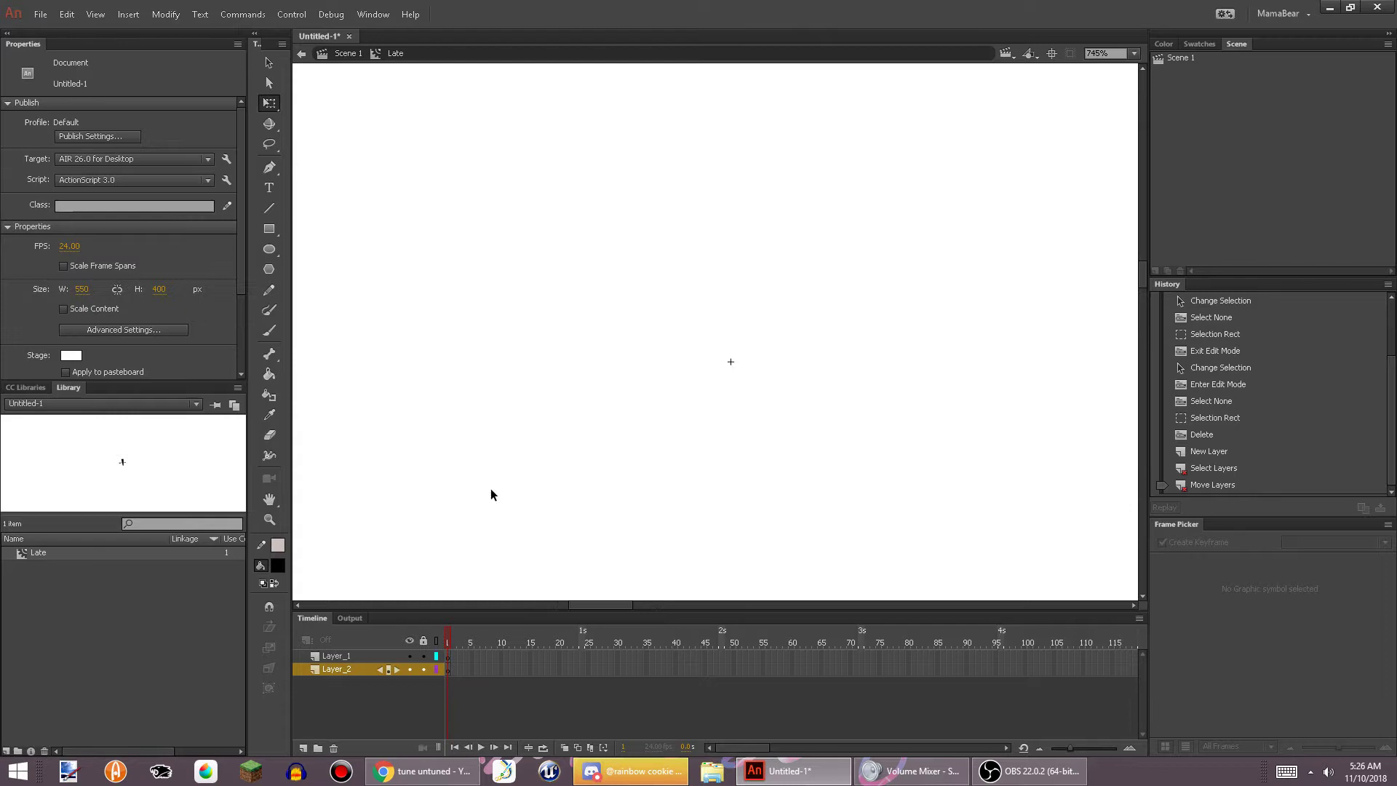
left_click(312, 658)
left_click(313, 666)
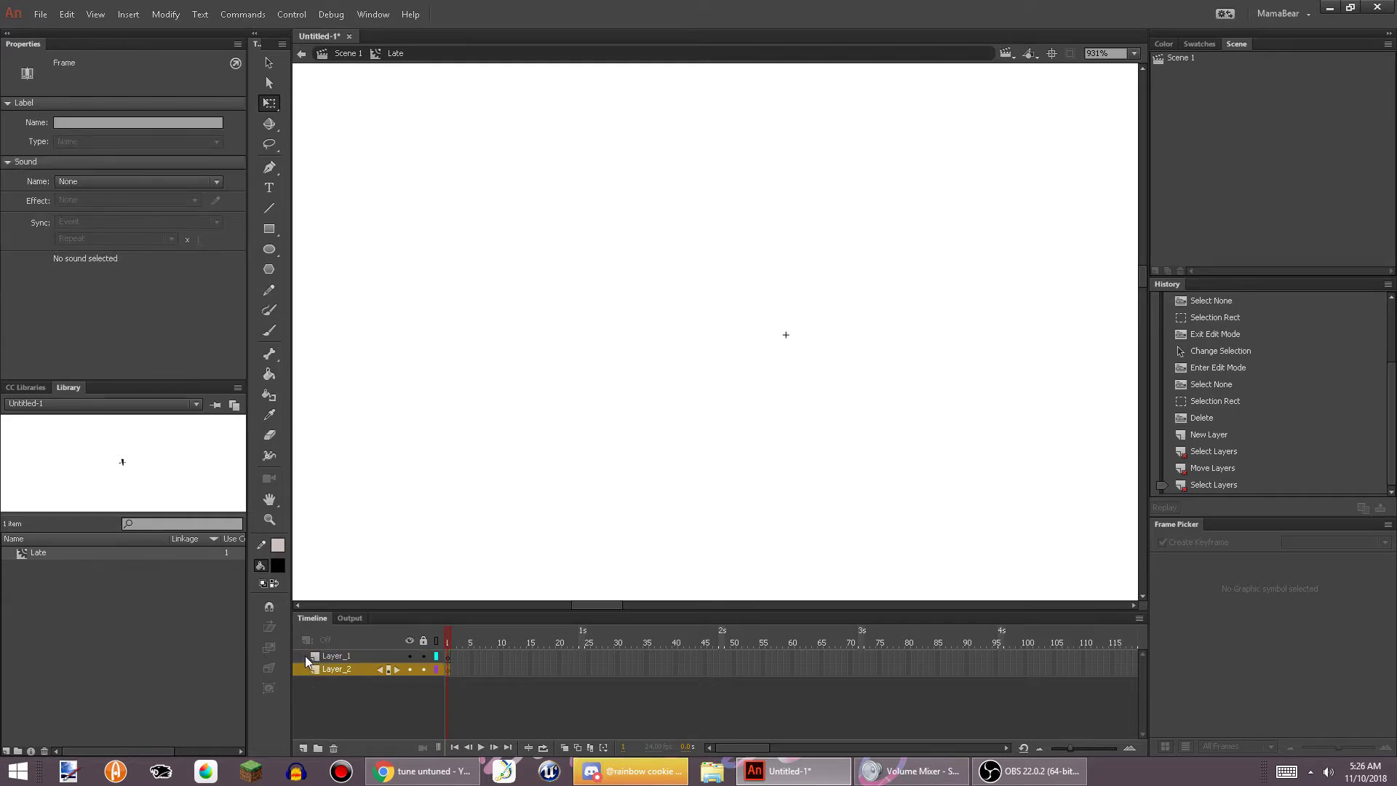
left_click(304, 657)
left_click(302, 671)
left_click(308, 657)
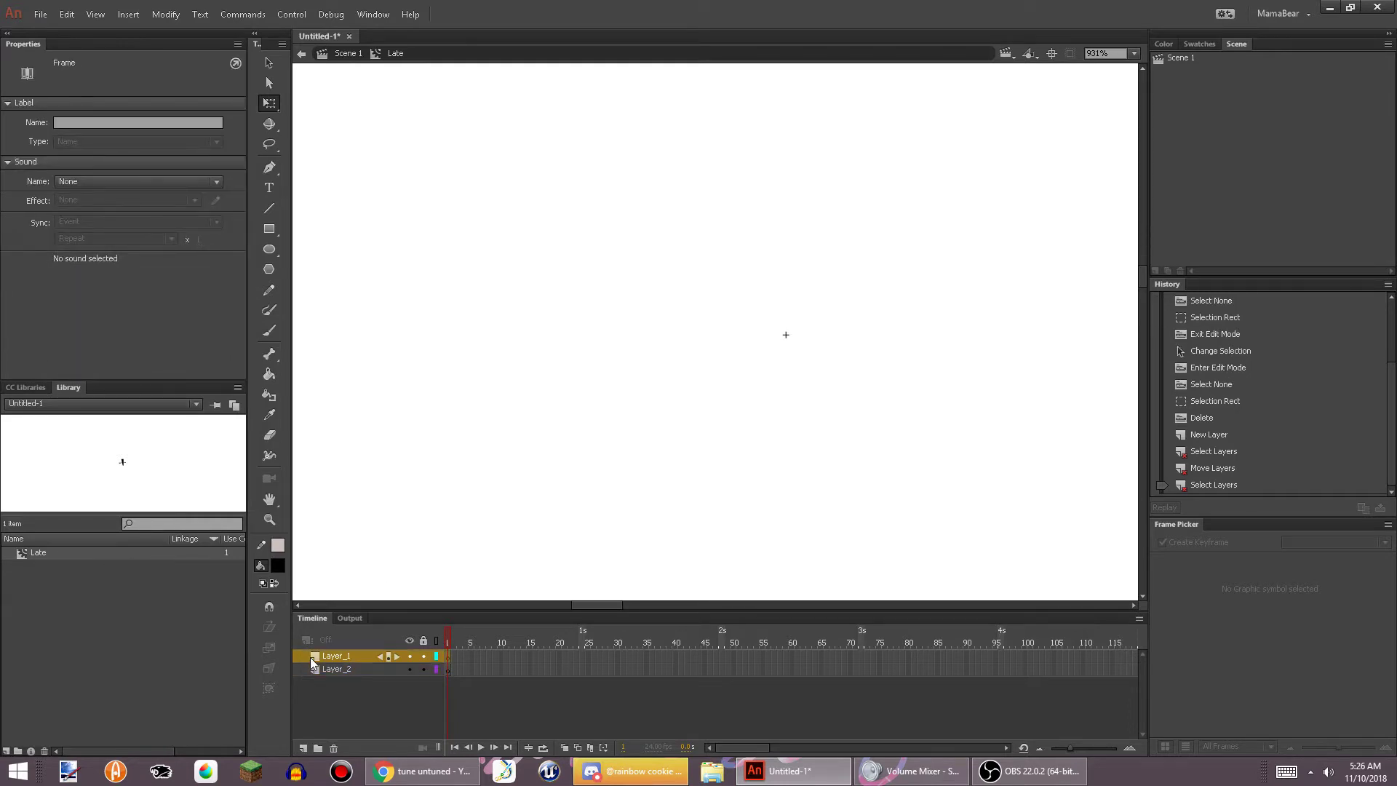
left_click(295, 725)
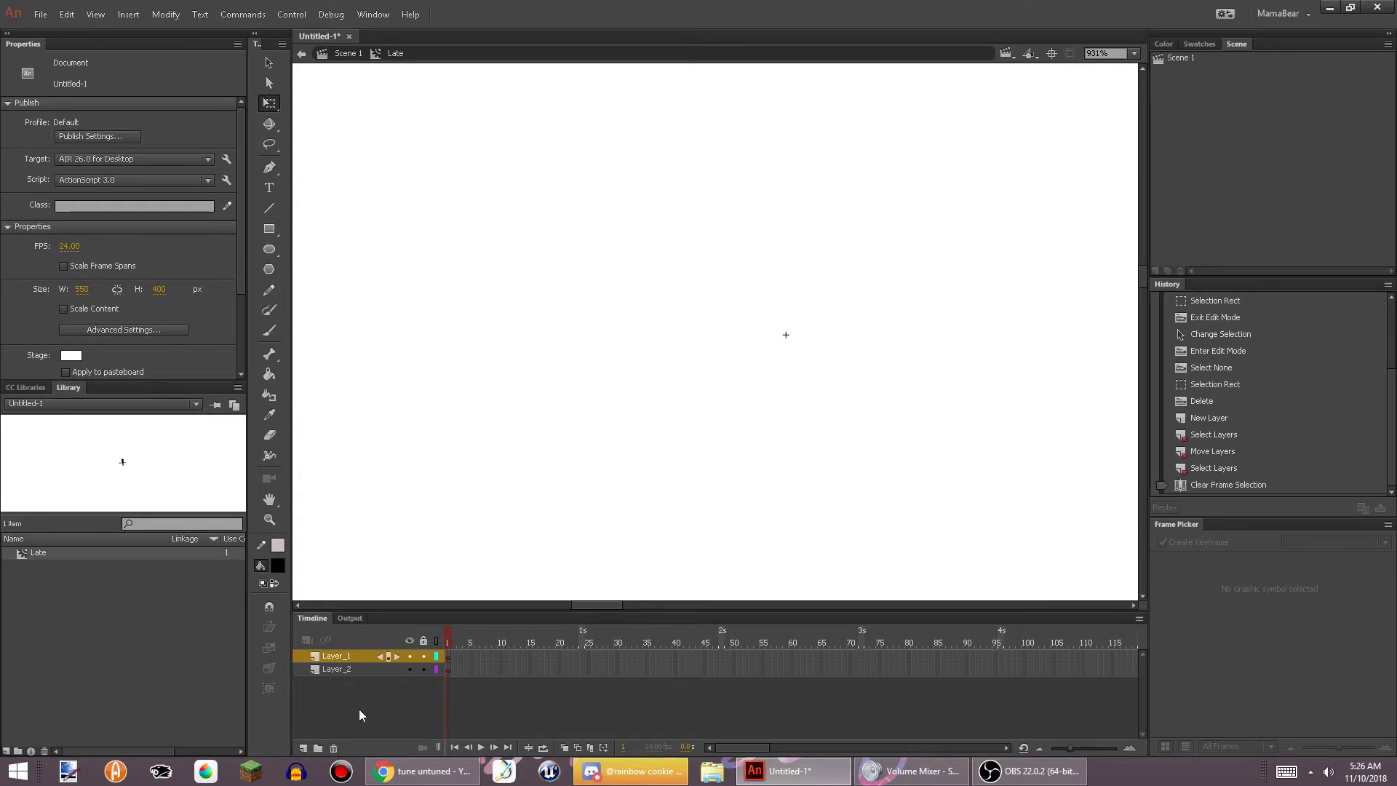
left_click(356, 669)
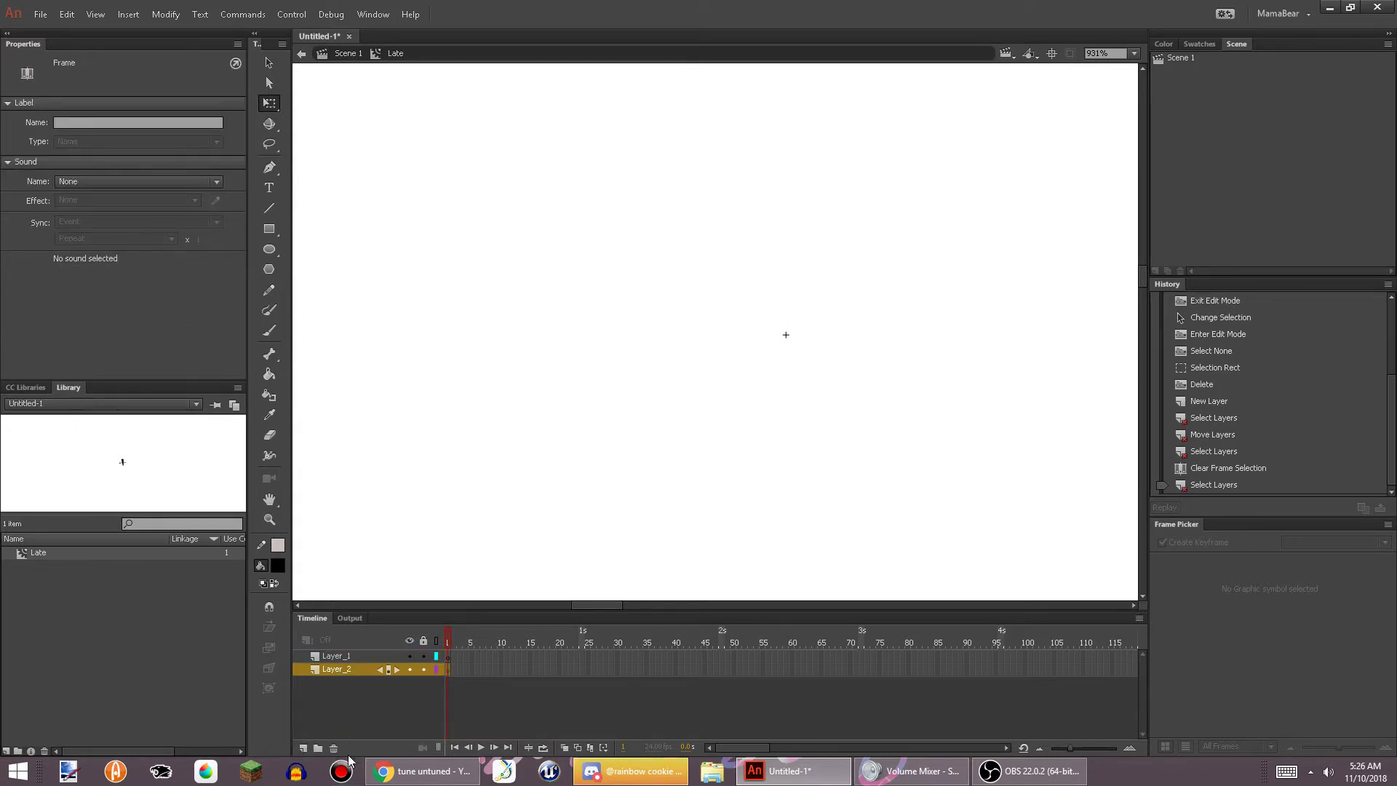
left_click_drag(870, 363, 693, 409)
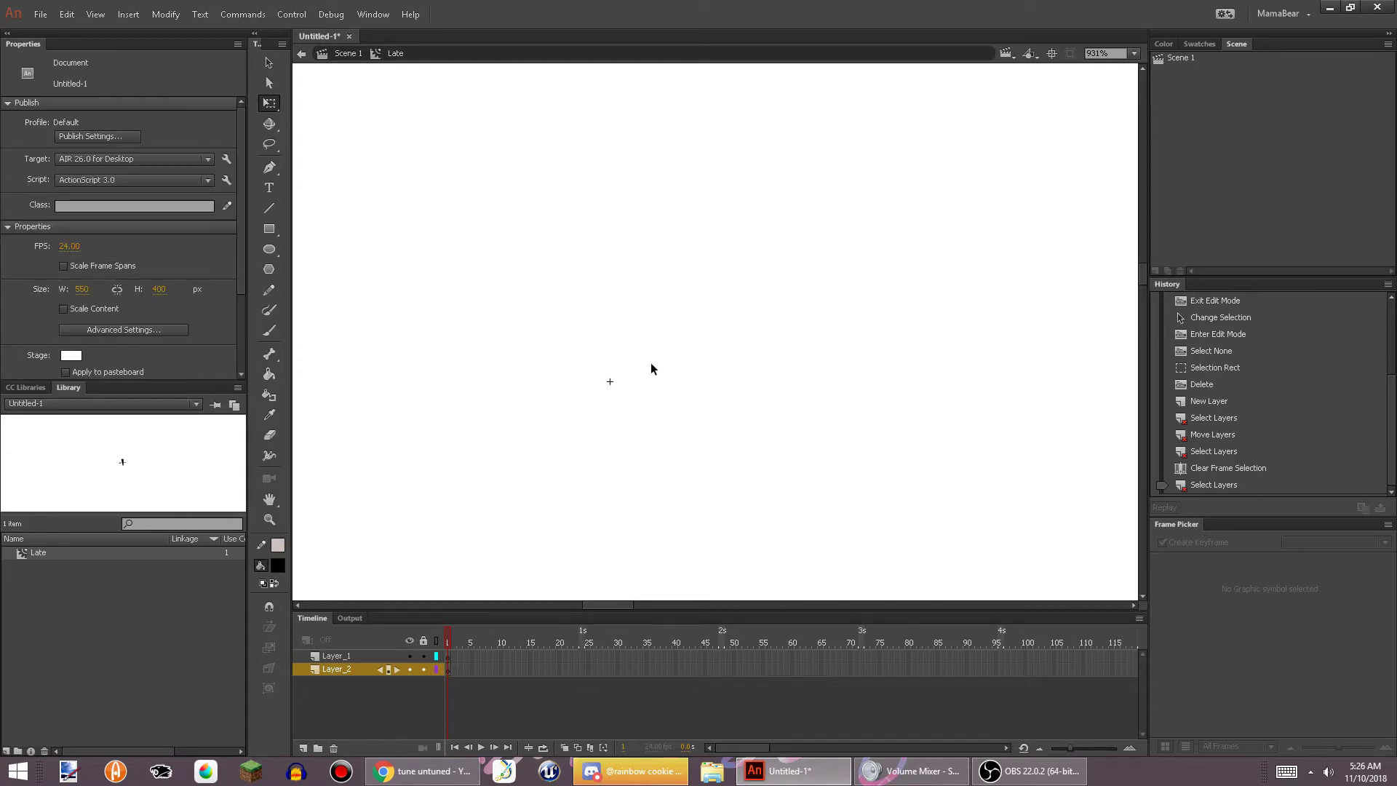
Draw two connected straight lines in Layer_2 with the Line tool, a slightly slanted left side and a bottom edge
scroll(599, 361, "up", 2)
left_click(269, 208)
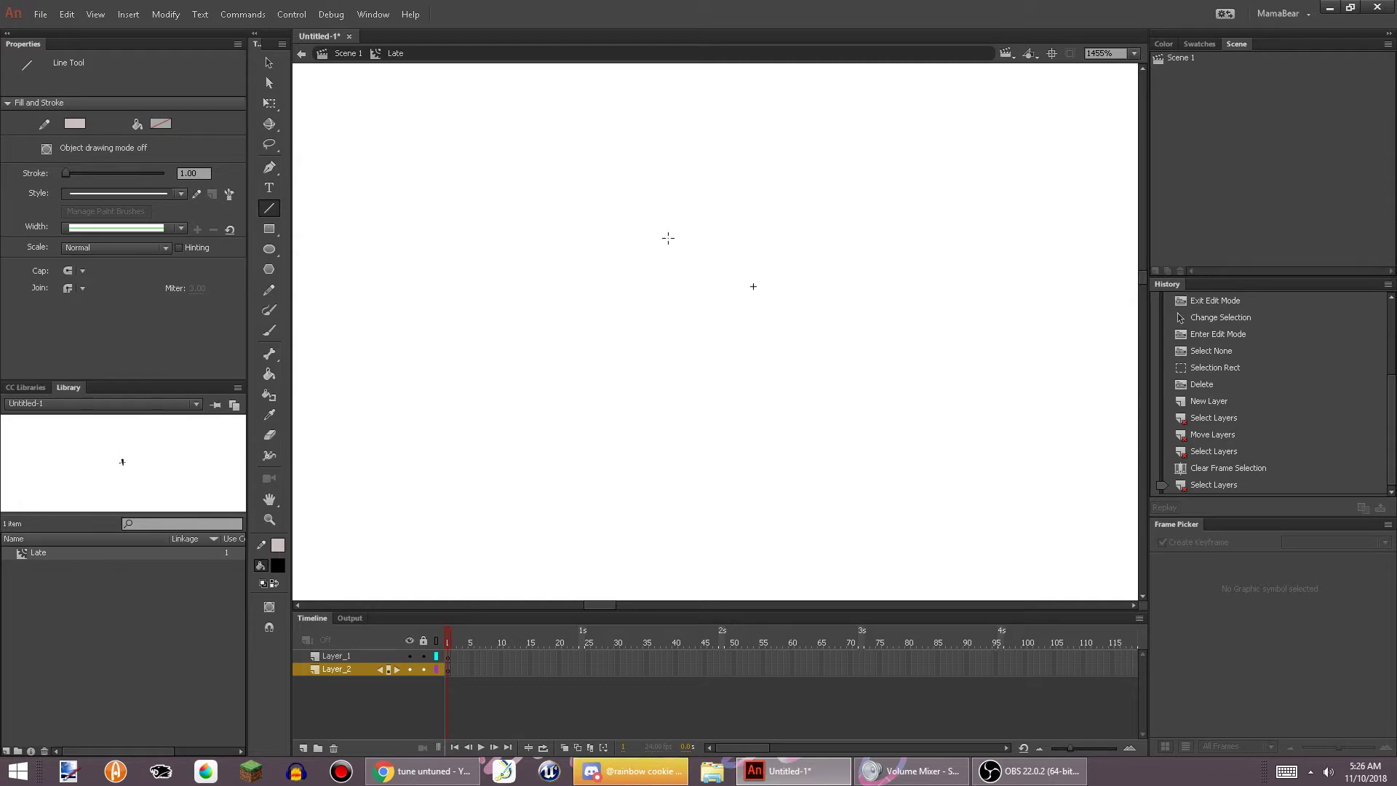
left_click_drag(569, 220, 595, 502)
mouse_move(595, 502)
left_mouse_down()
mouse_move(847, 507)
mouse_move(831, 507)
left_mouse_up()
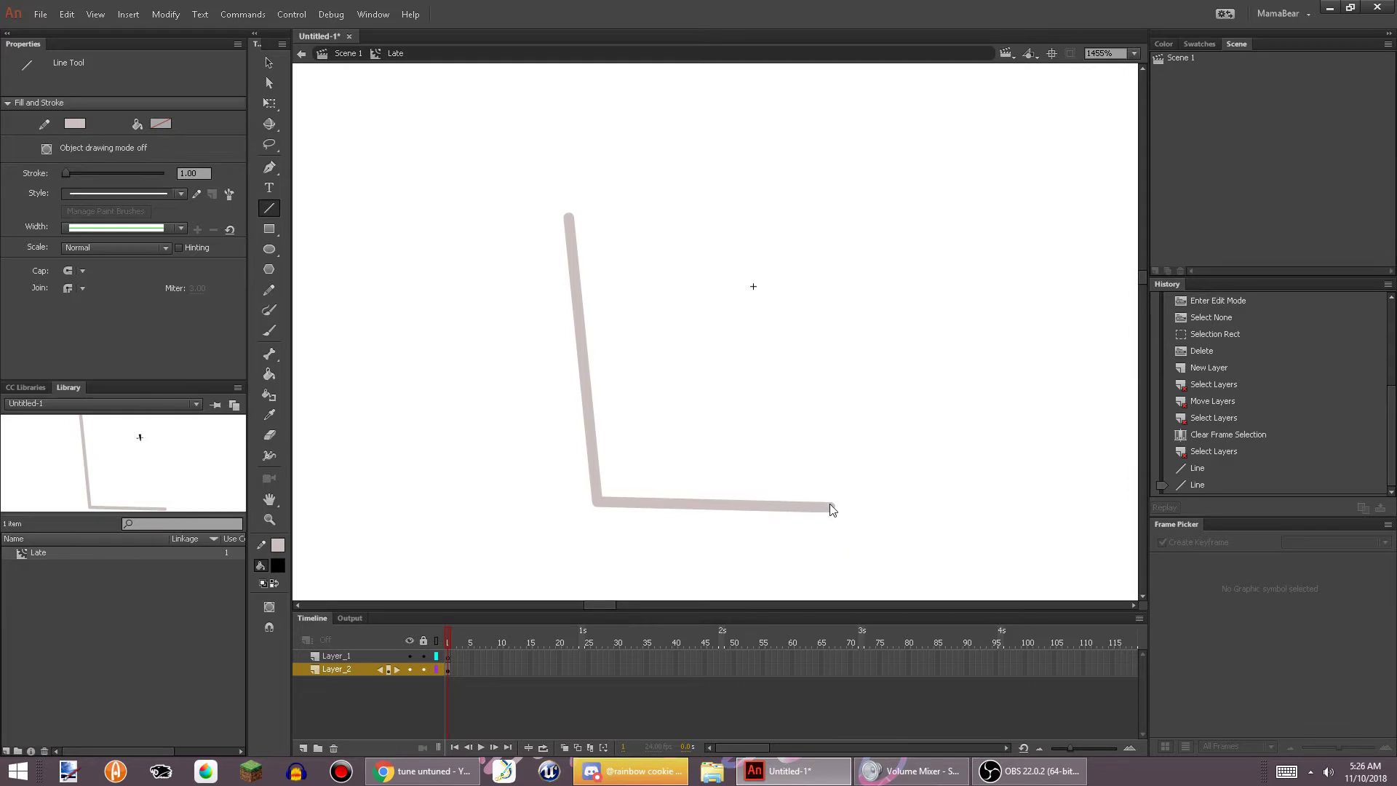
Set the join style of the two connected lines to Miter for a sharp corner
left_click(269, 103)
left_click_drag(512, 168, 1070, 575)
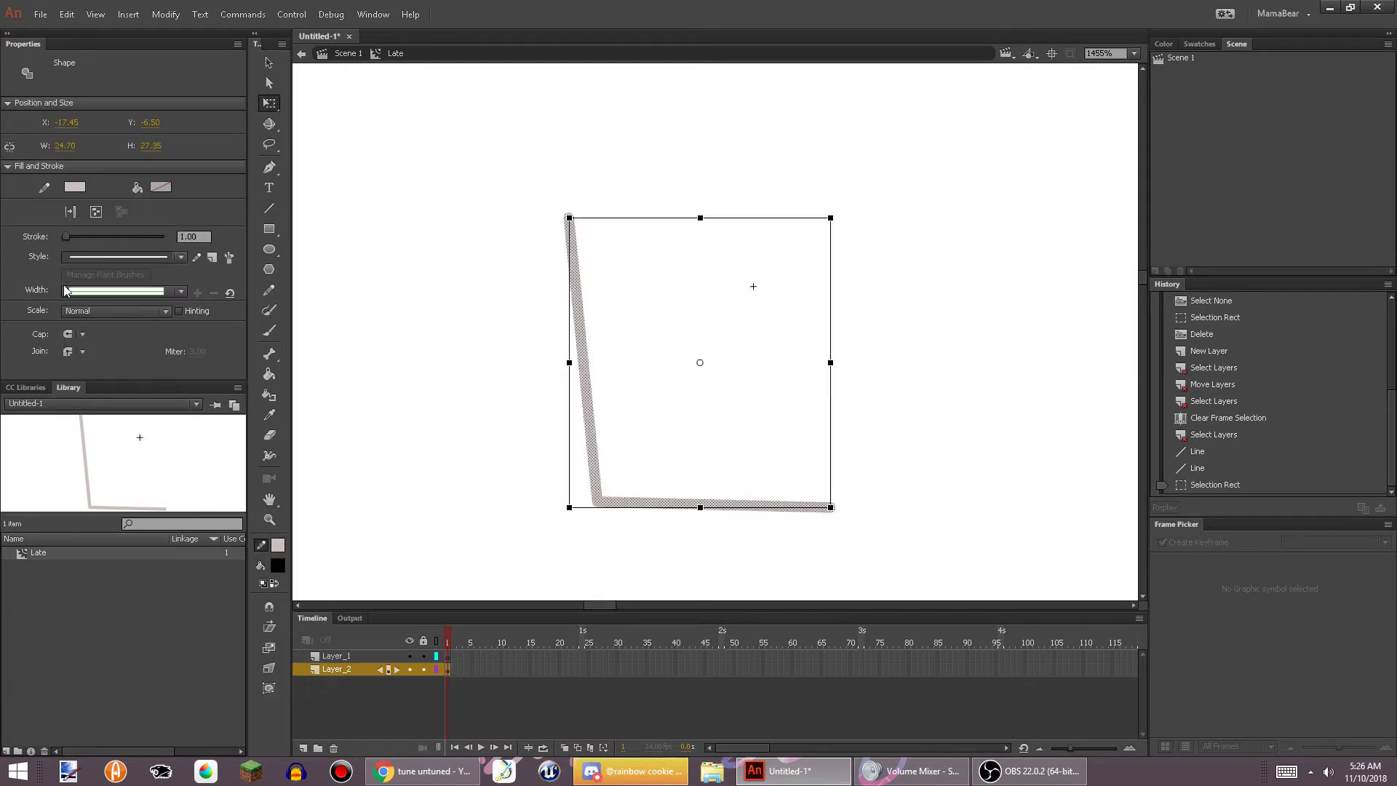
left_click(74, 352)
left_click(95, 370)
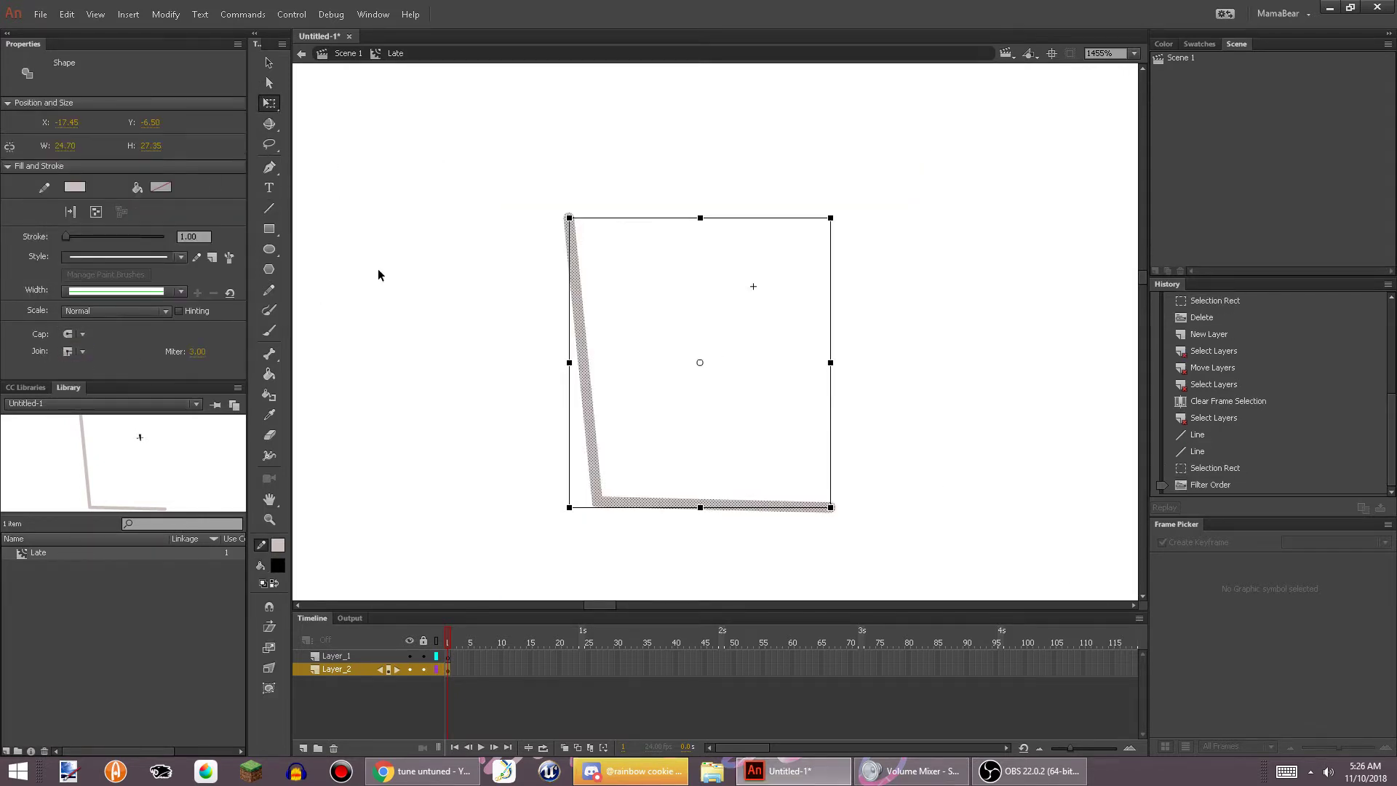
left_click(379, 274)
scroll(570, 503, "up", 2)
scroll(569, 503, "up", 1)
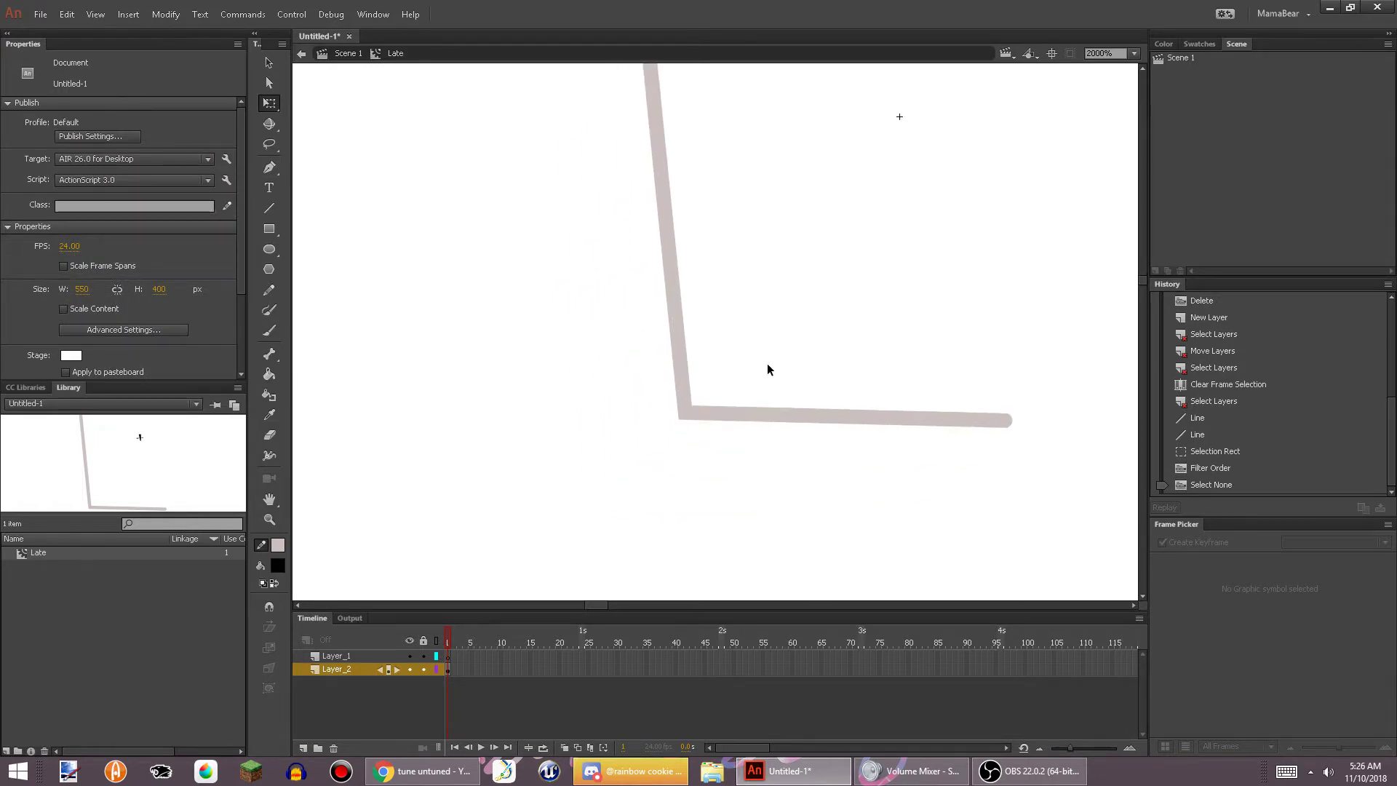
Draw the right side and top edge with the Line tool to close the outline into a cup shape wider at the top
scroll(889, 269, "down", 3)
left_click_drag(921, 262, 639, 396)
scroll(639, 396, "up", 2)
scroll(637, 402, "up", 1)
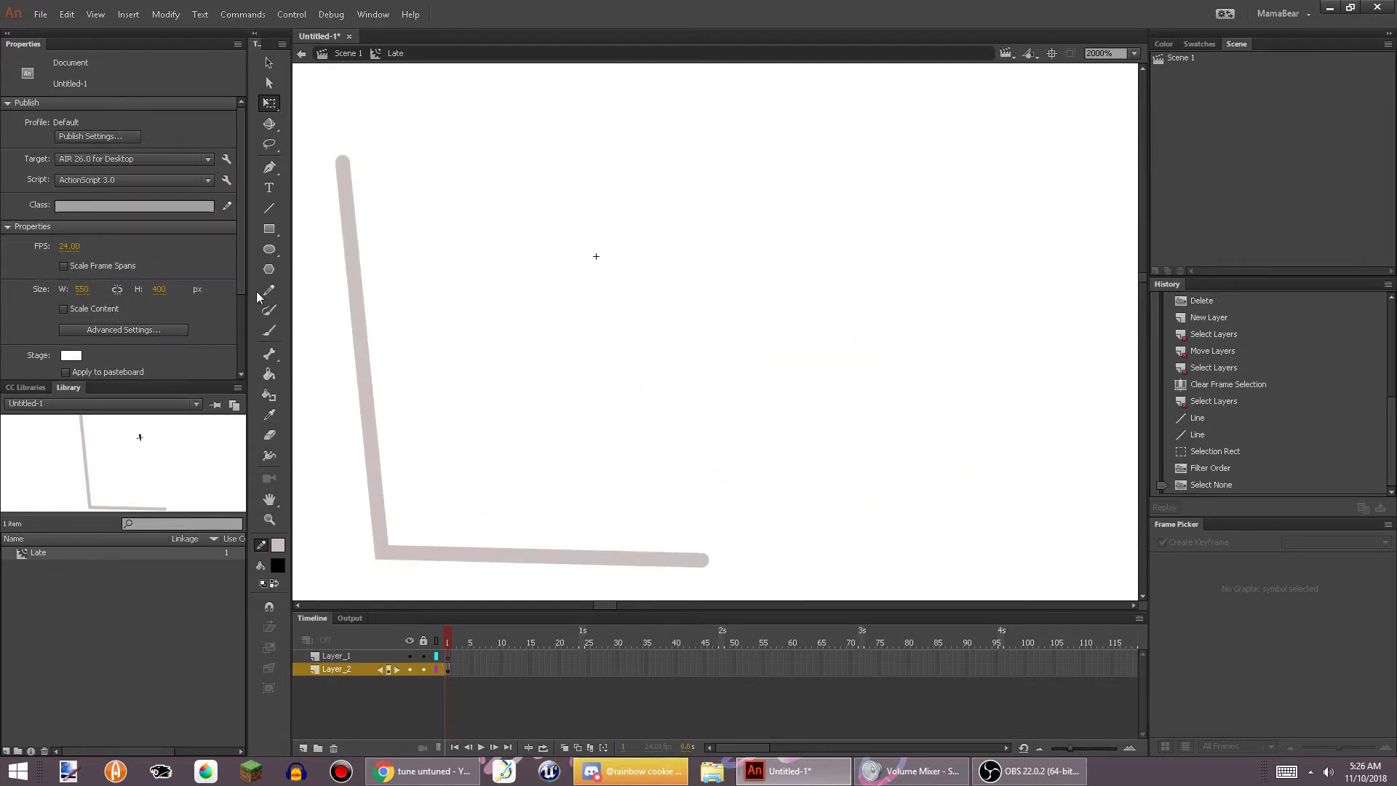
left_click(269, 208)
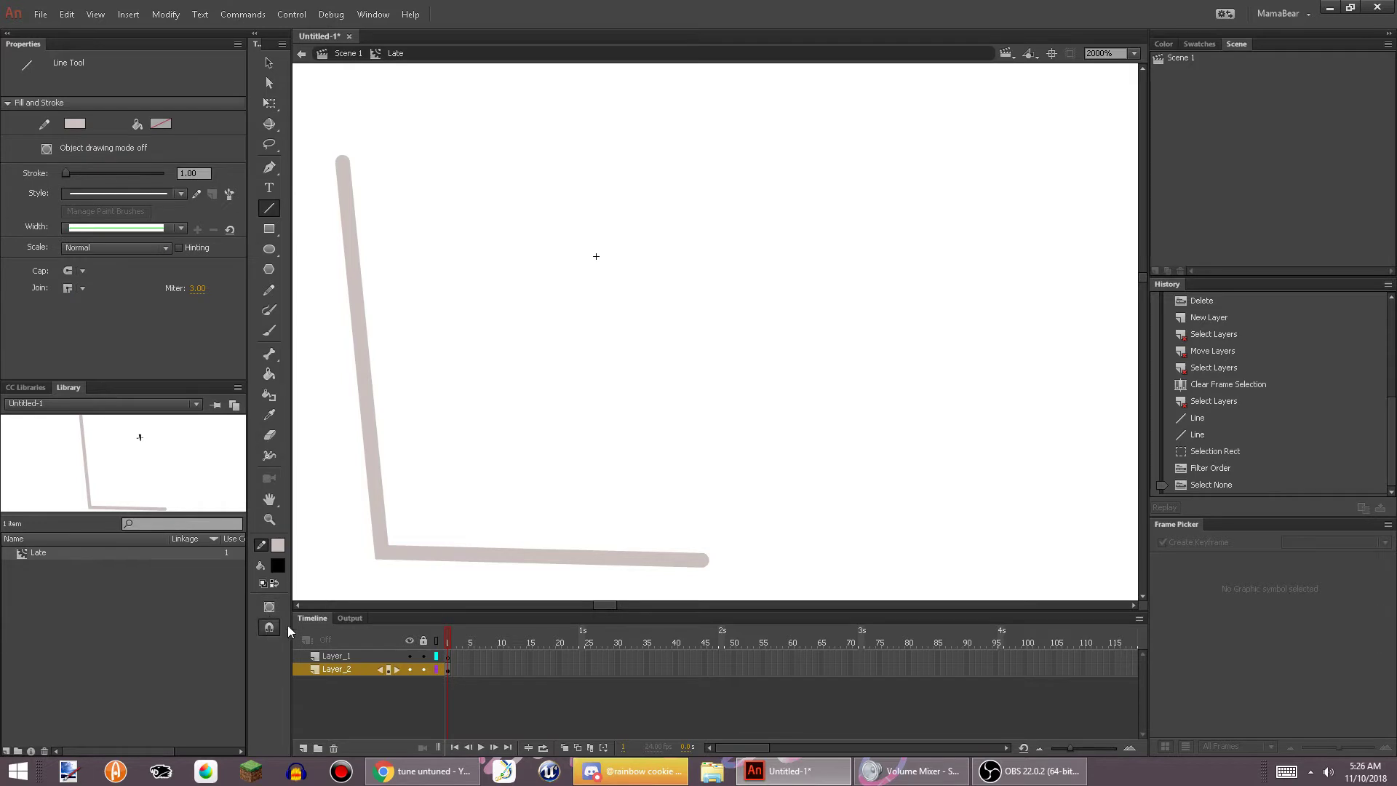
mouse_move(709, 557)
left_mouse_down()
mouse_move(711, 386)
mouse_move(740, 149)
mouse_move(343, 162)
left_mouse_up()
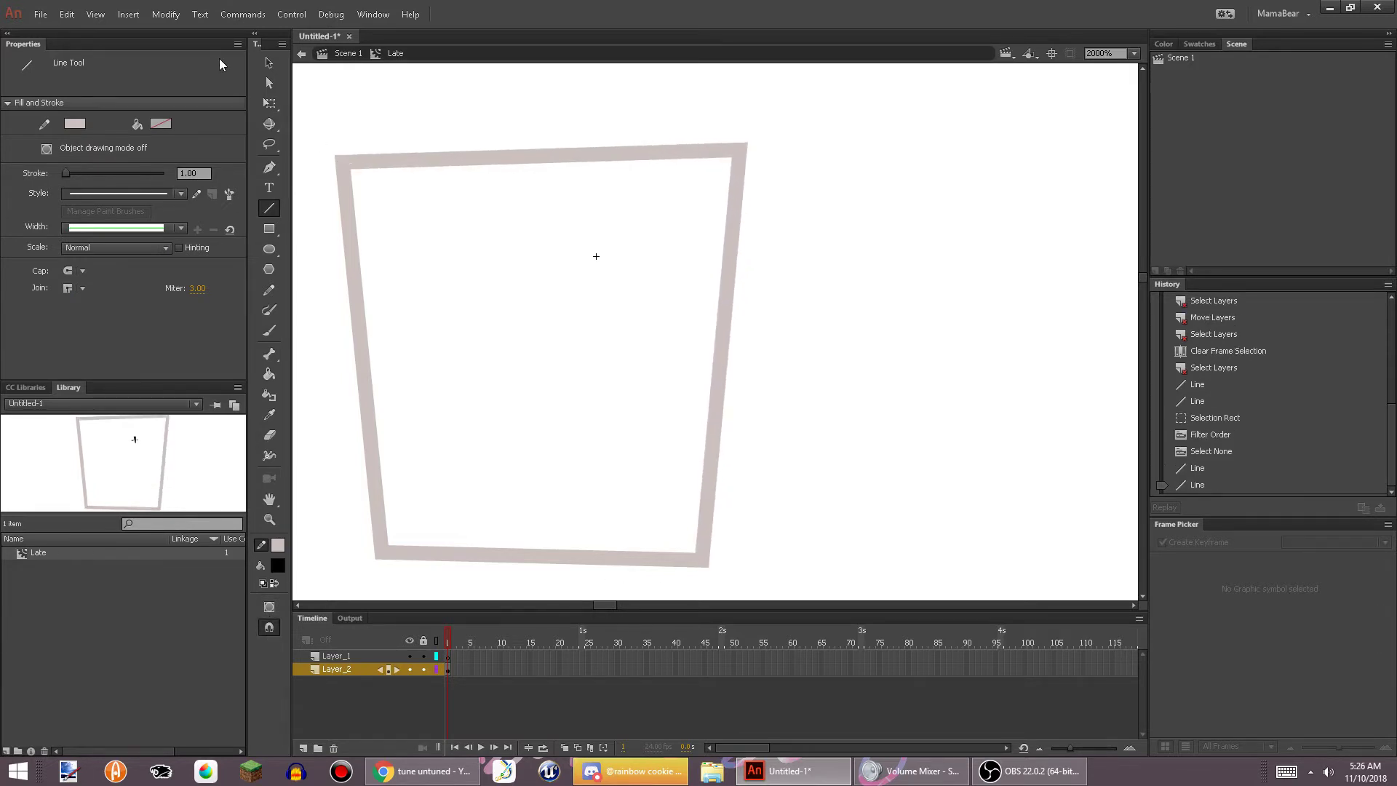
Reshape the corners of the cup outline to even out its top and bottom edges
left_click(269, 103)
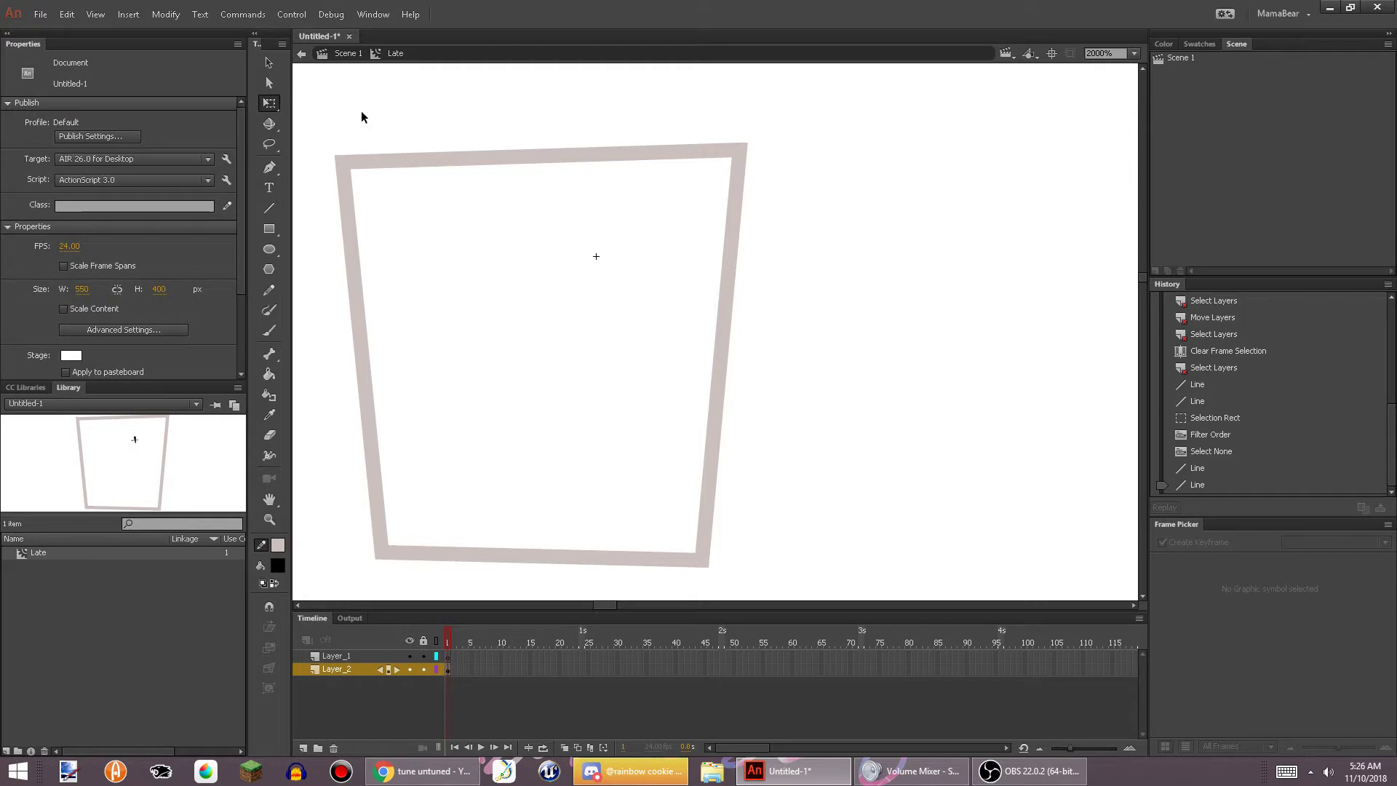
mouse_move(339, 163)
left_mouse_down()
mouse_move(355, 141)
mouse_move(342, 149)
left_mouse_up()
key("space")
left_click_drag(460, 219, 614, 119)
left_click_drag(543, 470, 550, 466)
left_click_drag(856, 478, 786, 381)
key("space")
left_click_drag(770, 461, 783, 561)
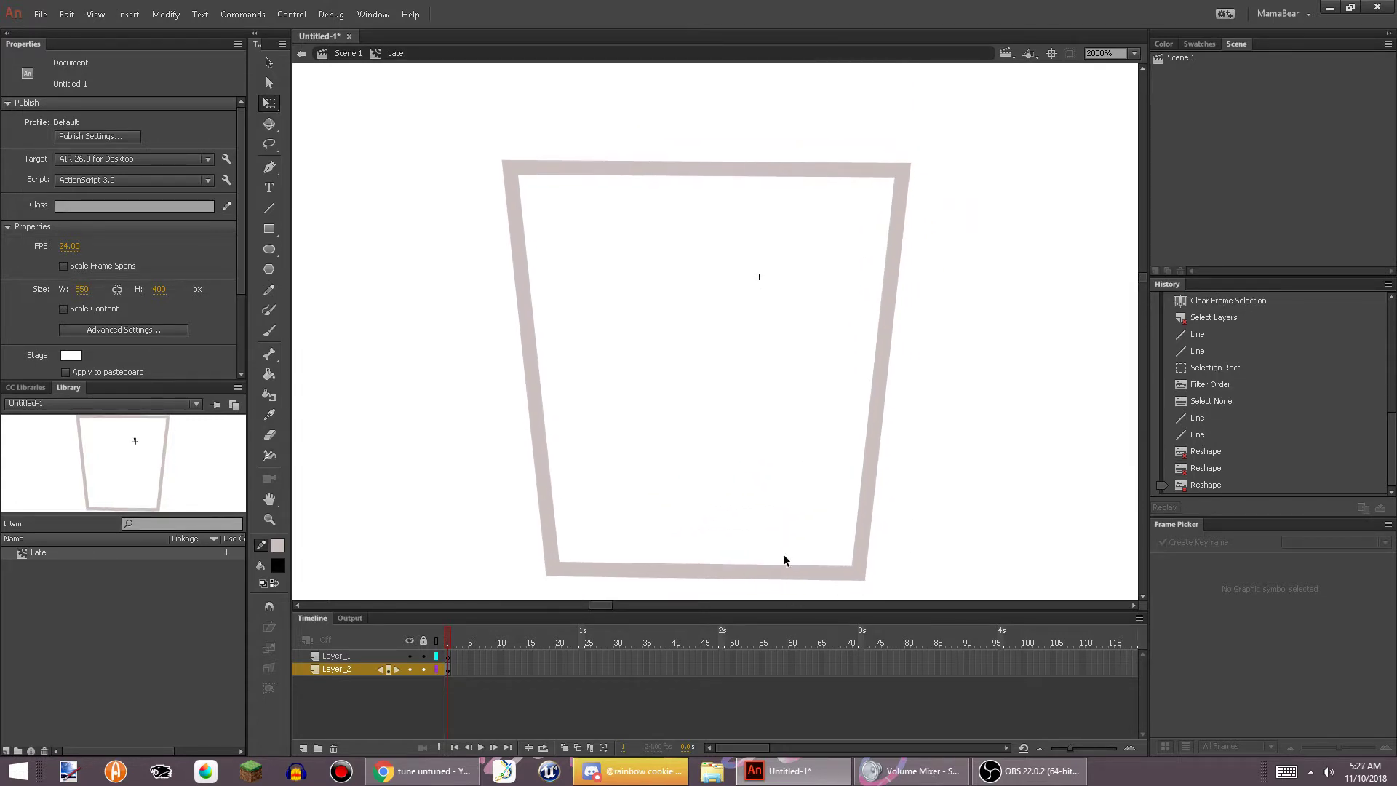
Change the stroke color of the whole cup outline to light cyan #66FFFF and display the detailed color settings
left_click_drag(484, 136, 953, 661)
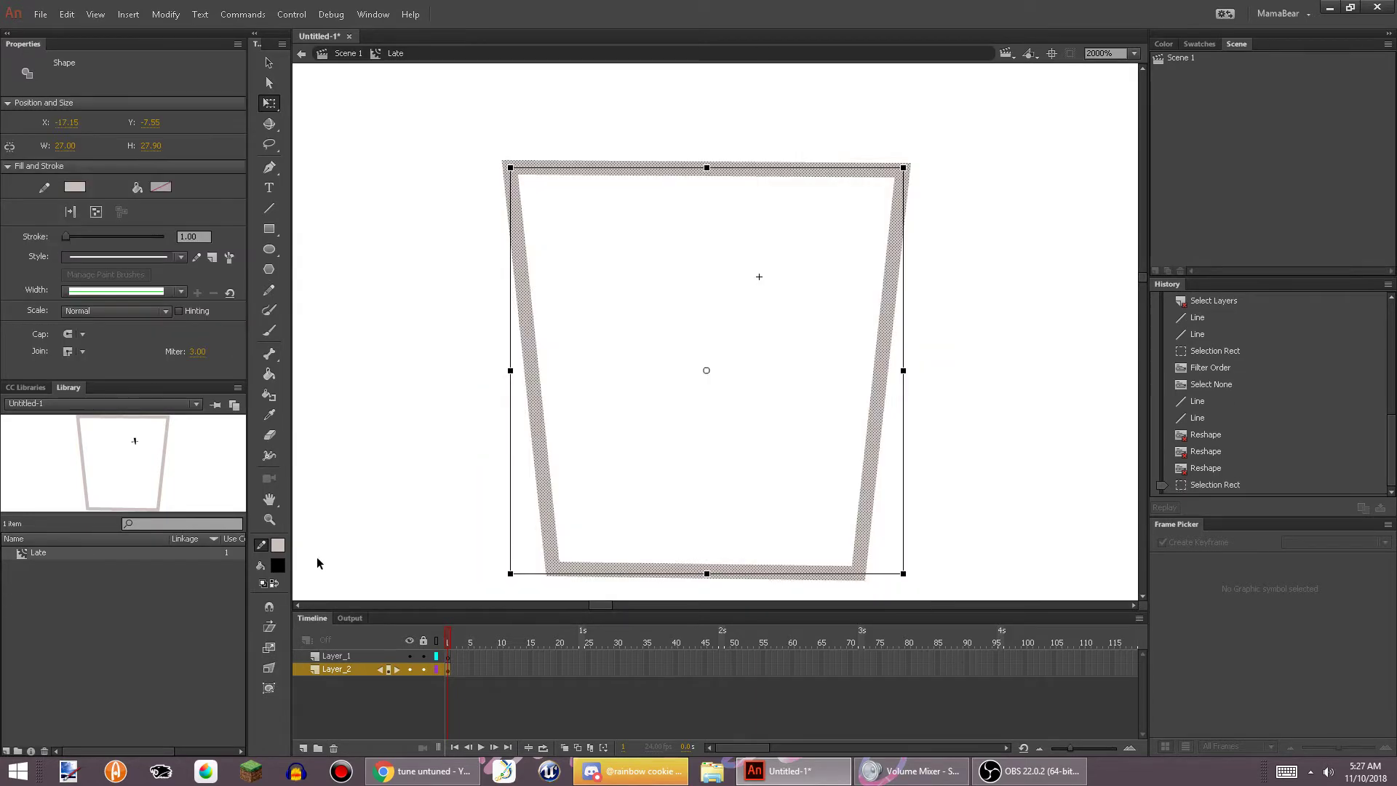
left_click(279, 546)
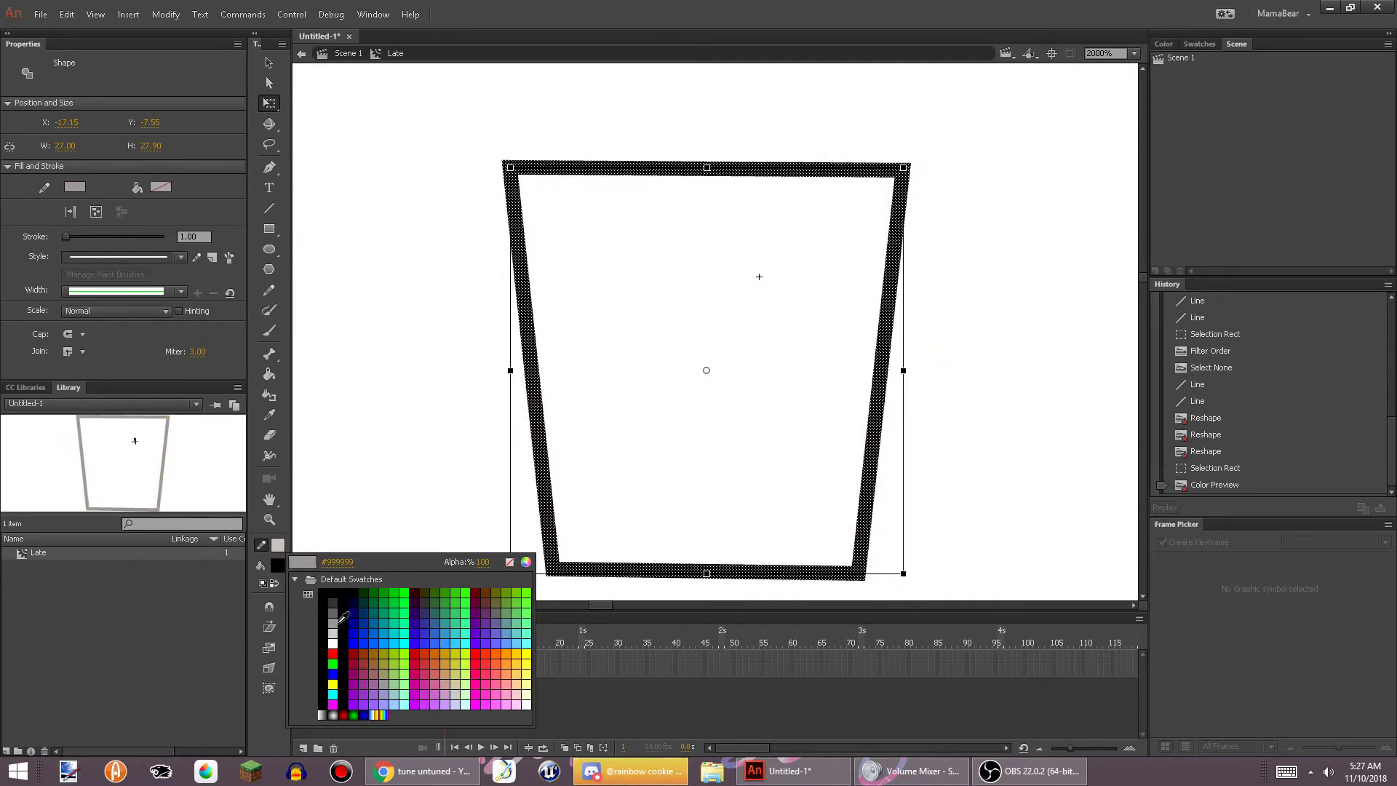
left_click(524, 641)
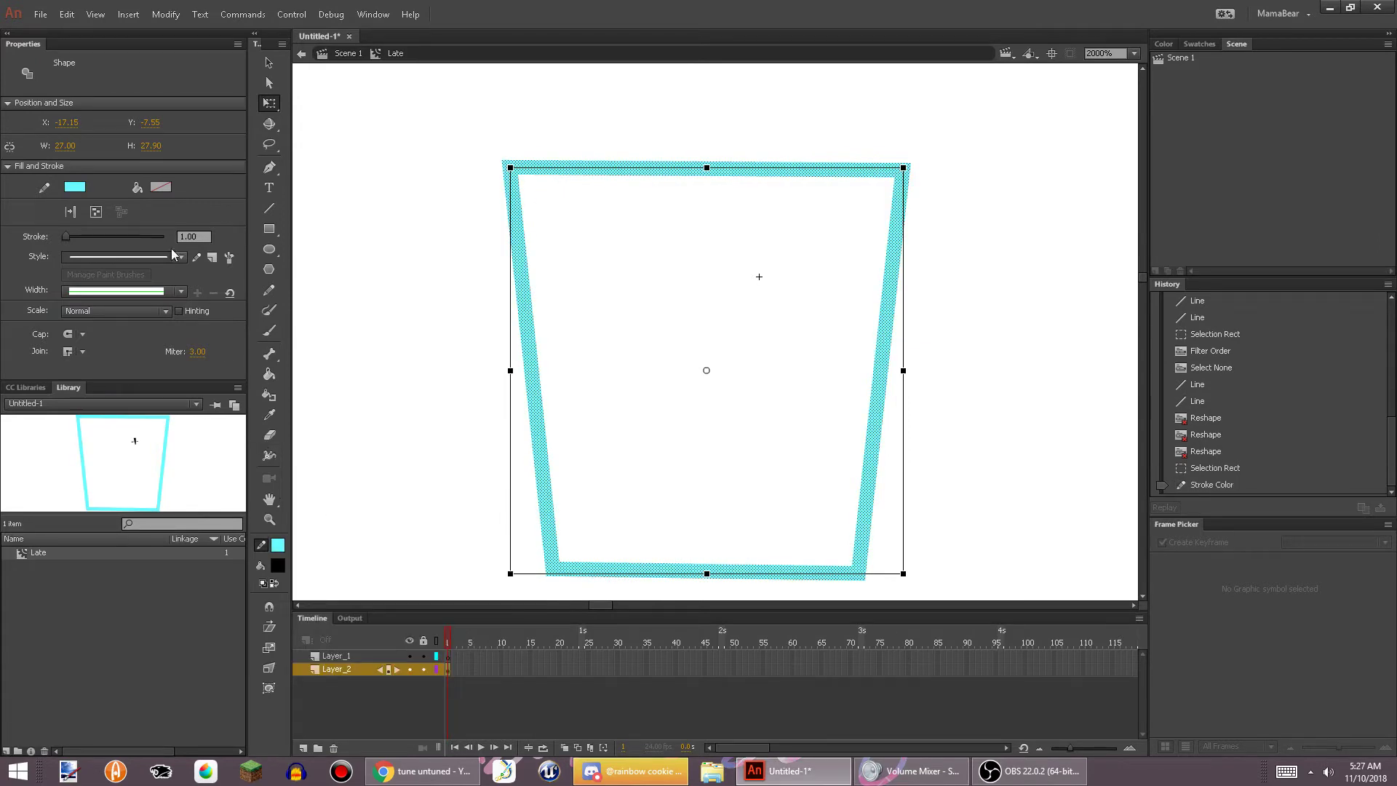
left_click(1163, 44)
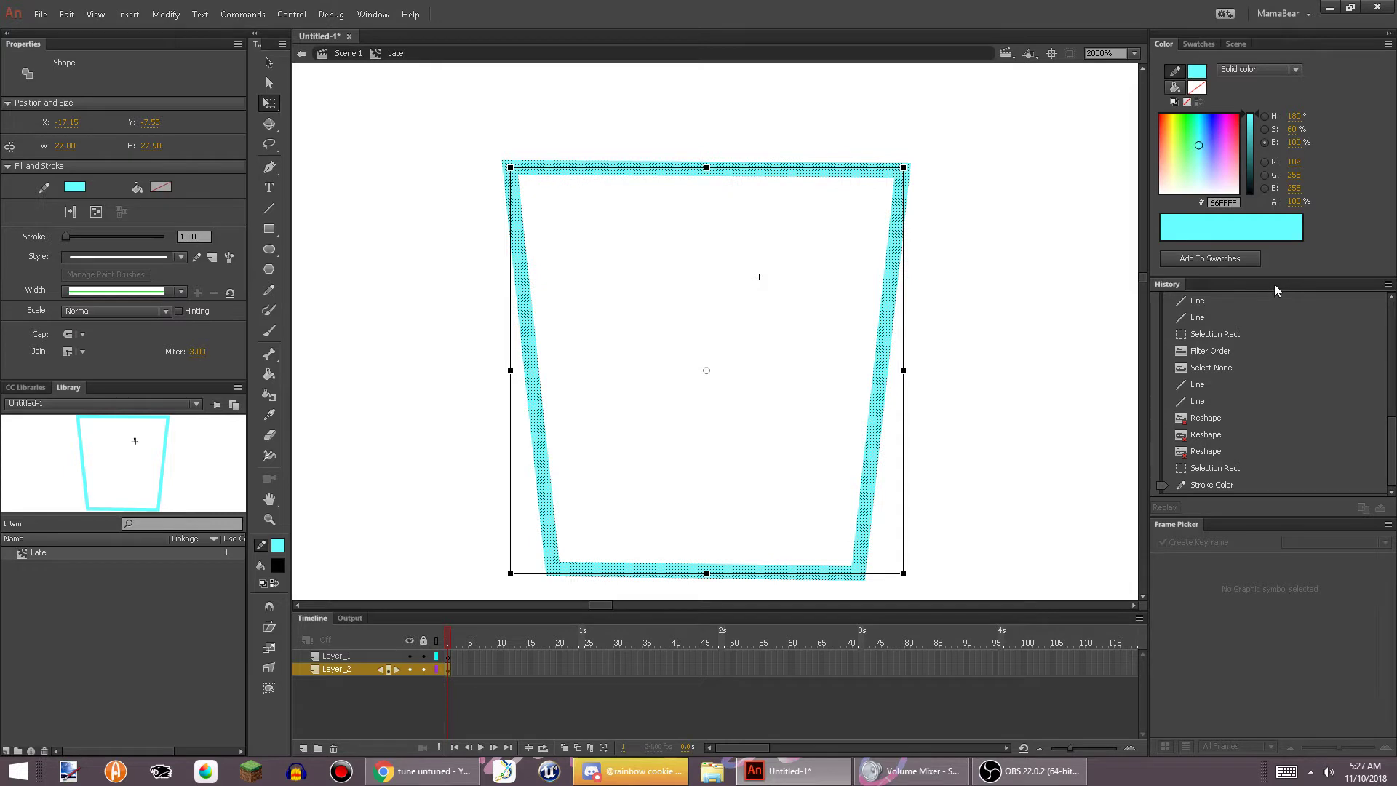
left_click_drag(1276, 290, 1394, 187)
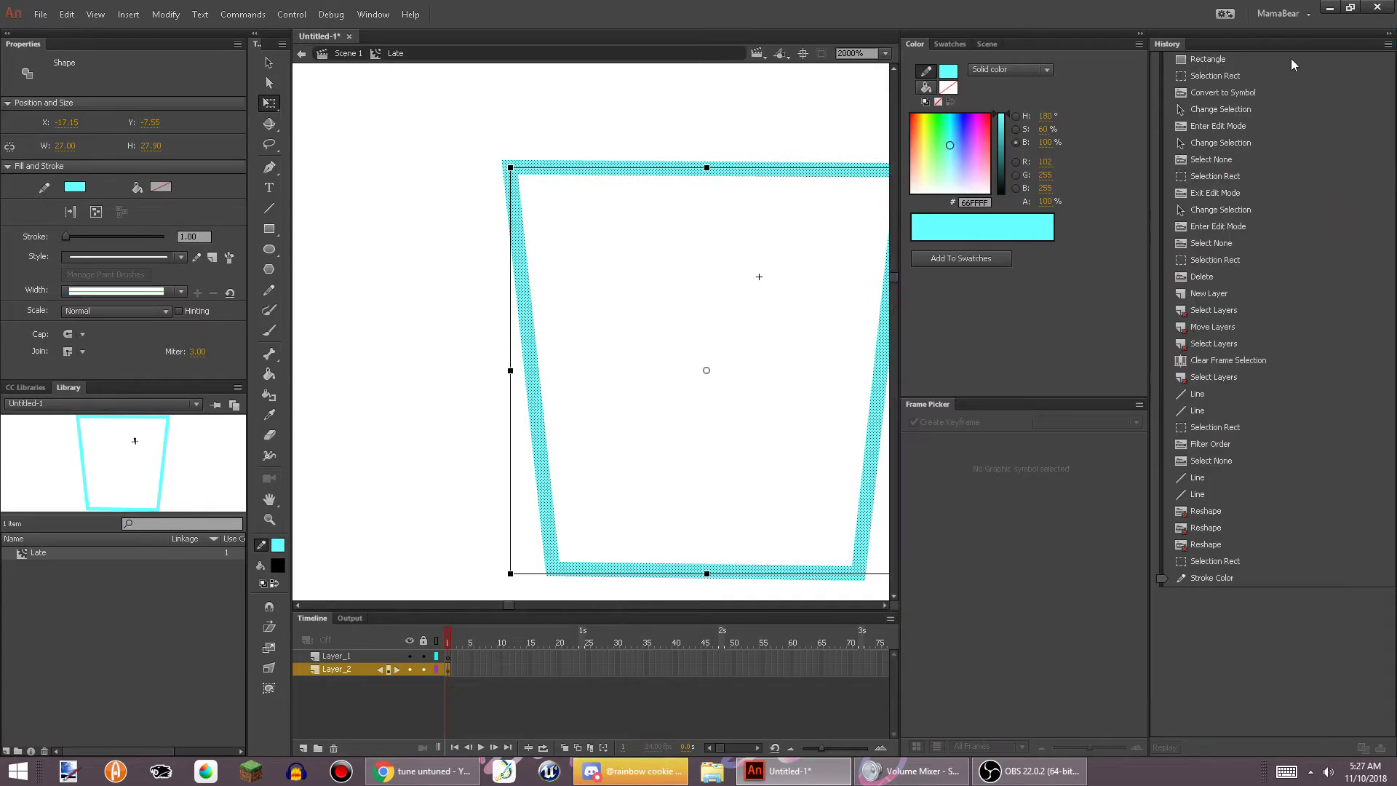
left_click_drag(1256, 45, 1193, 386)
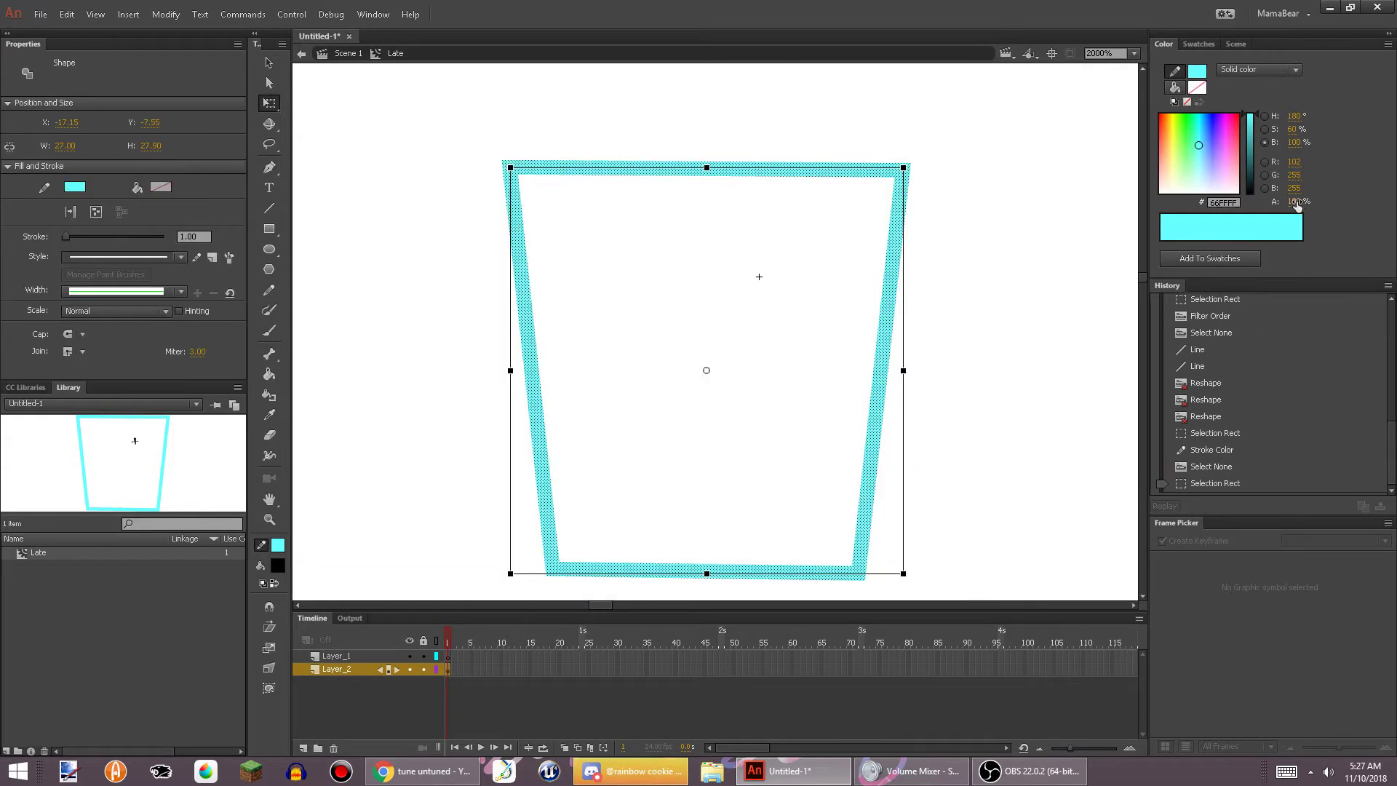
left_click(1294, 203)
key("BackSpace")
left_click(1053, 191)
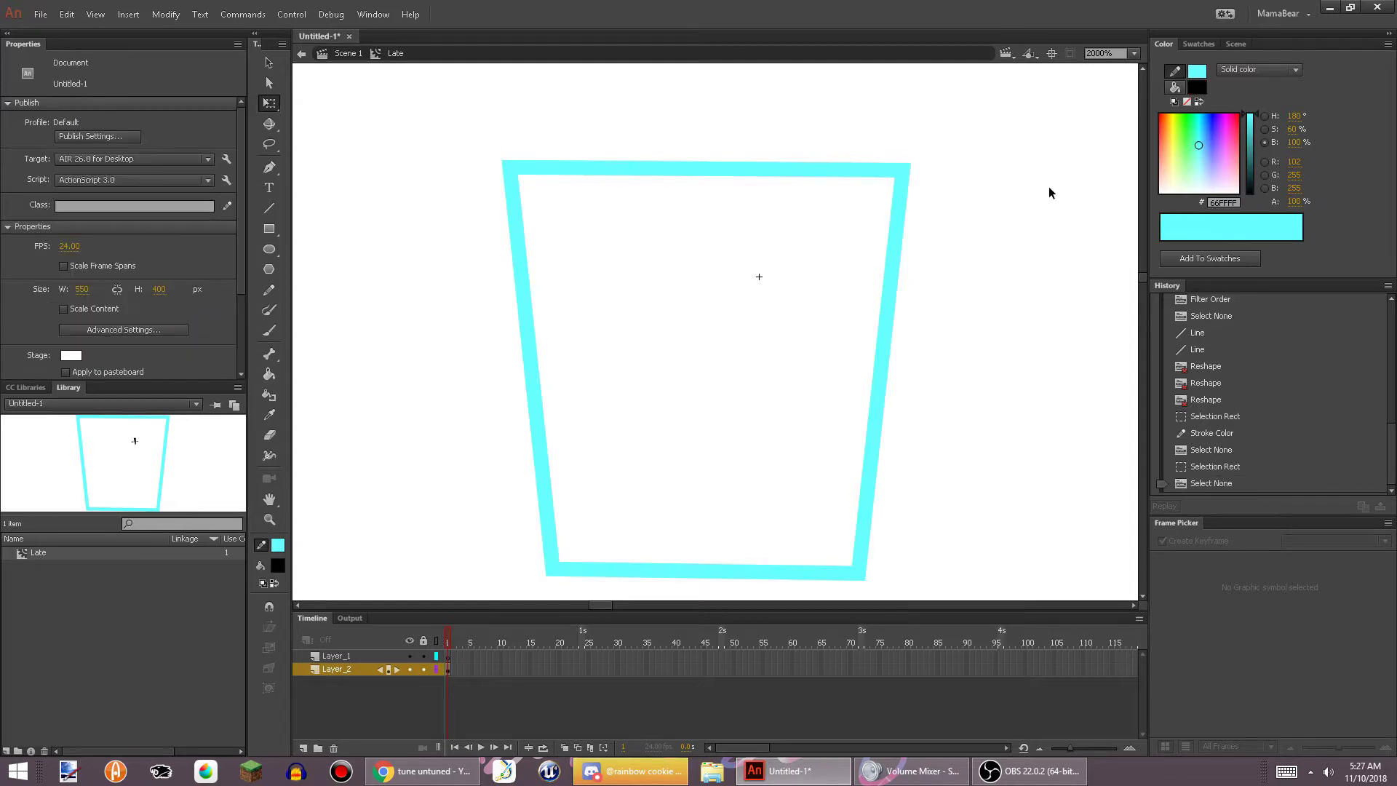
Set the stroke alpha of the whole cup outline to 50%
left_click(1294, 202)
type("50")
key("Return")
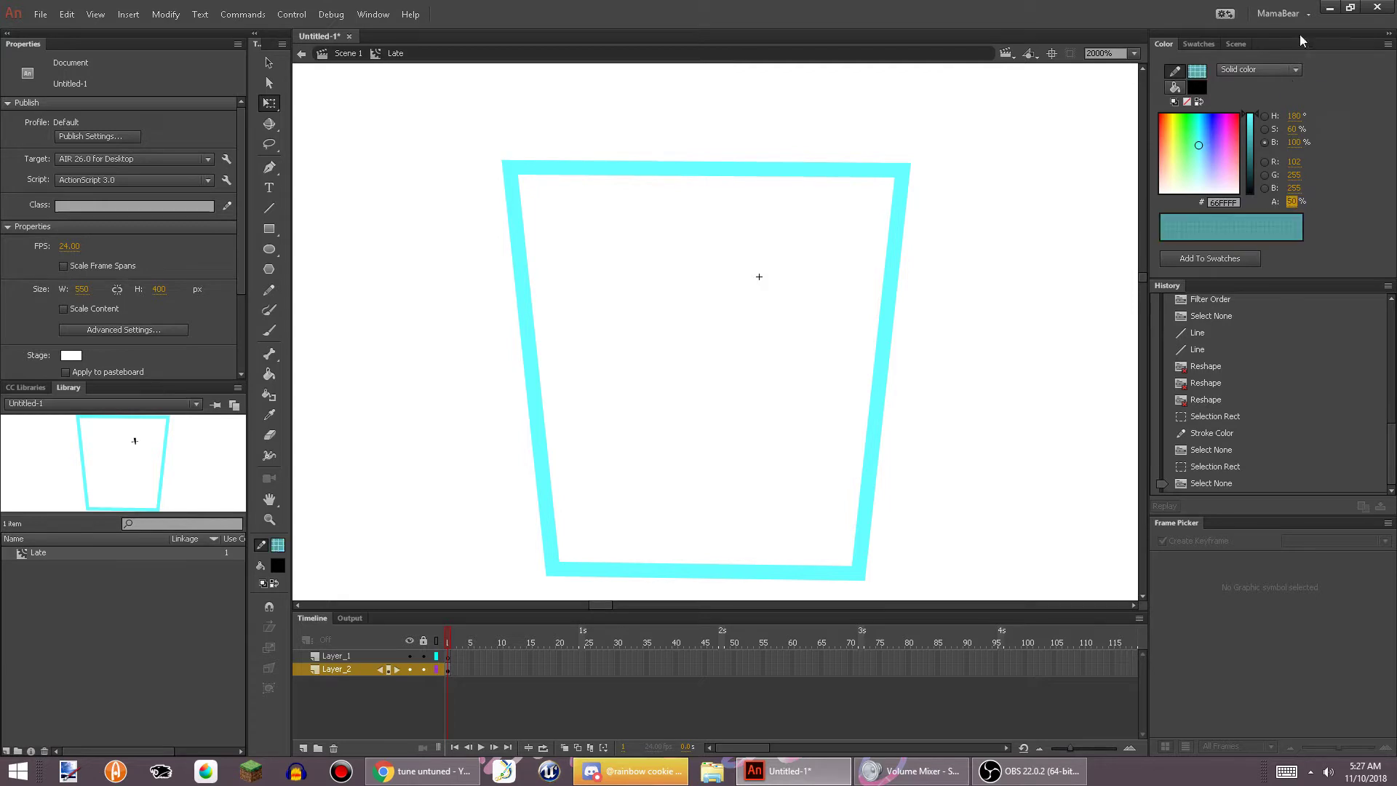
left_click_drag(467, 107, 1137, 599)
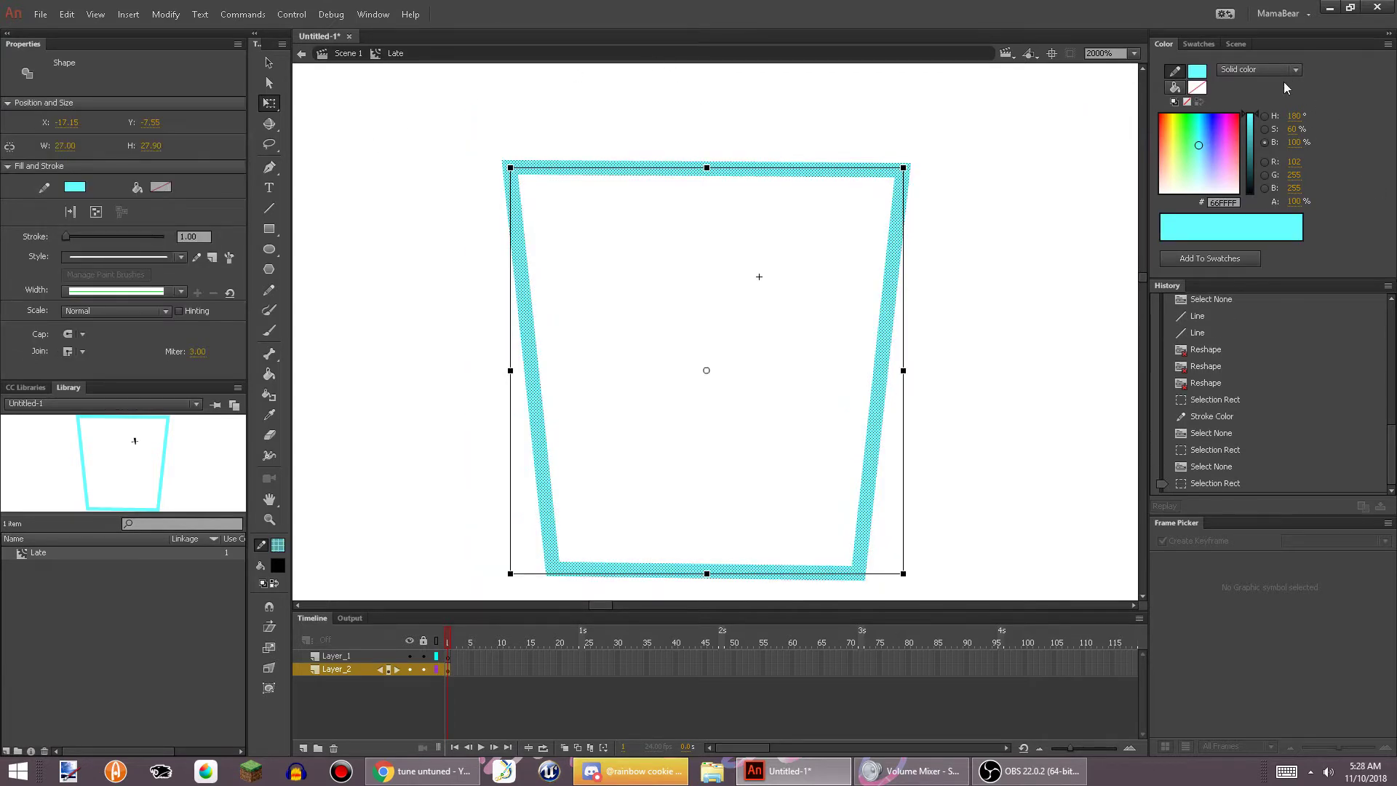
type("50")
key("Return")
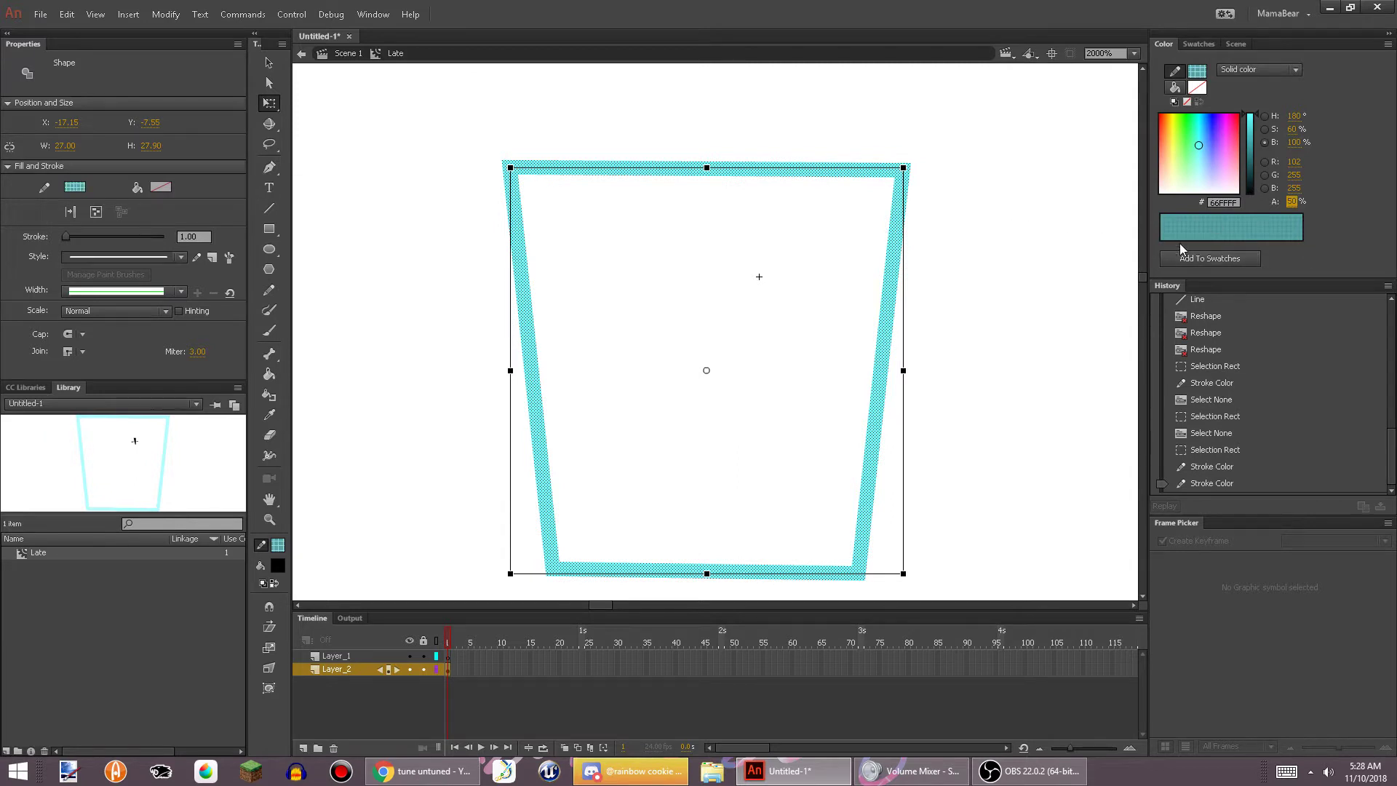
left_click(941, 192)
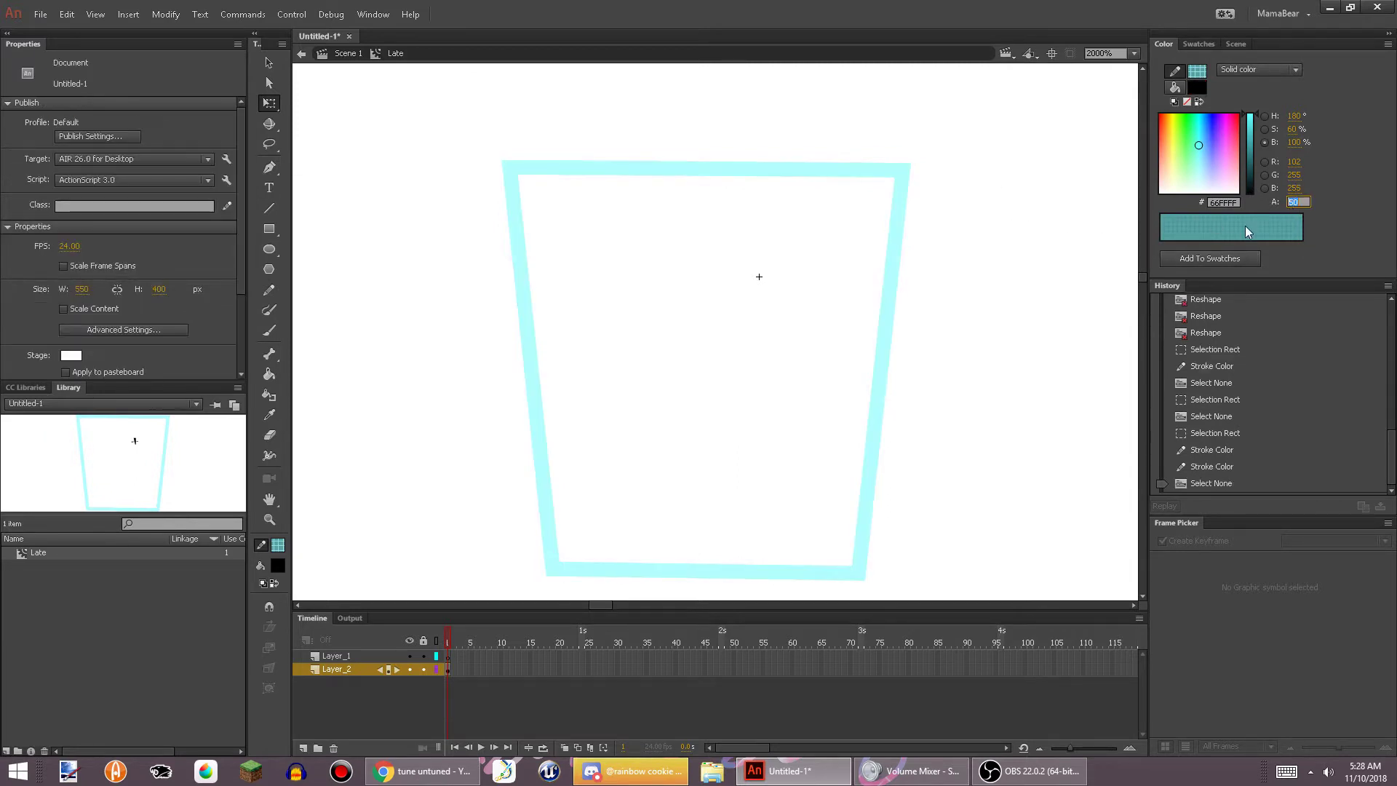
Set the current stroke color's alpha to 100% with nothing selected and move Layer_2 above Layer_1
type("100")
key("Return")
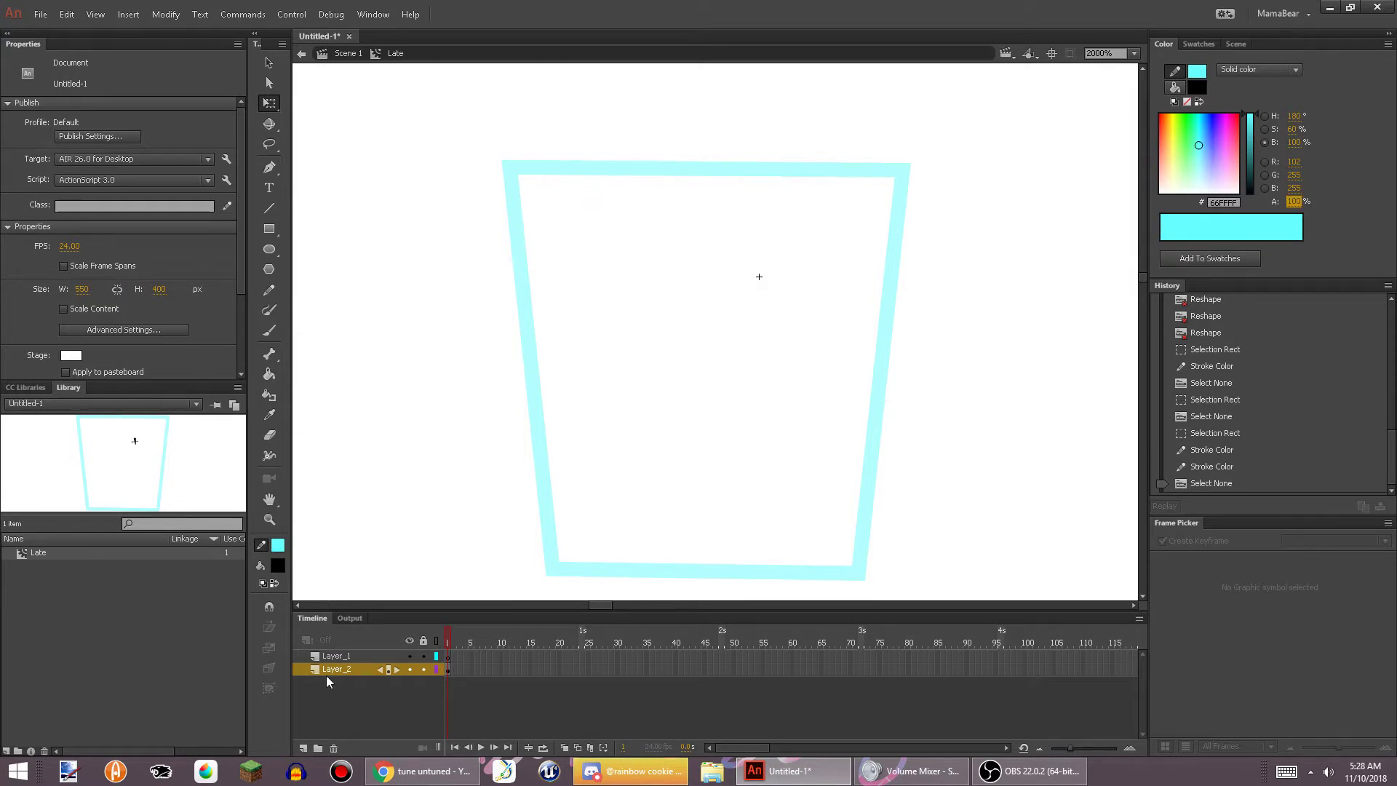
left_click_drag(326, 675, 326, 654)
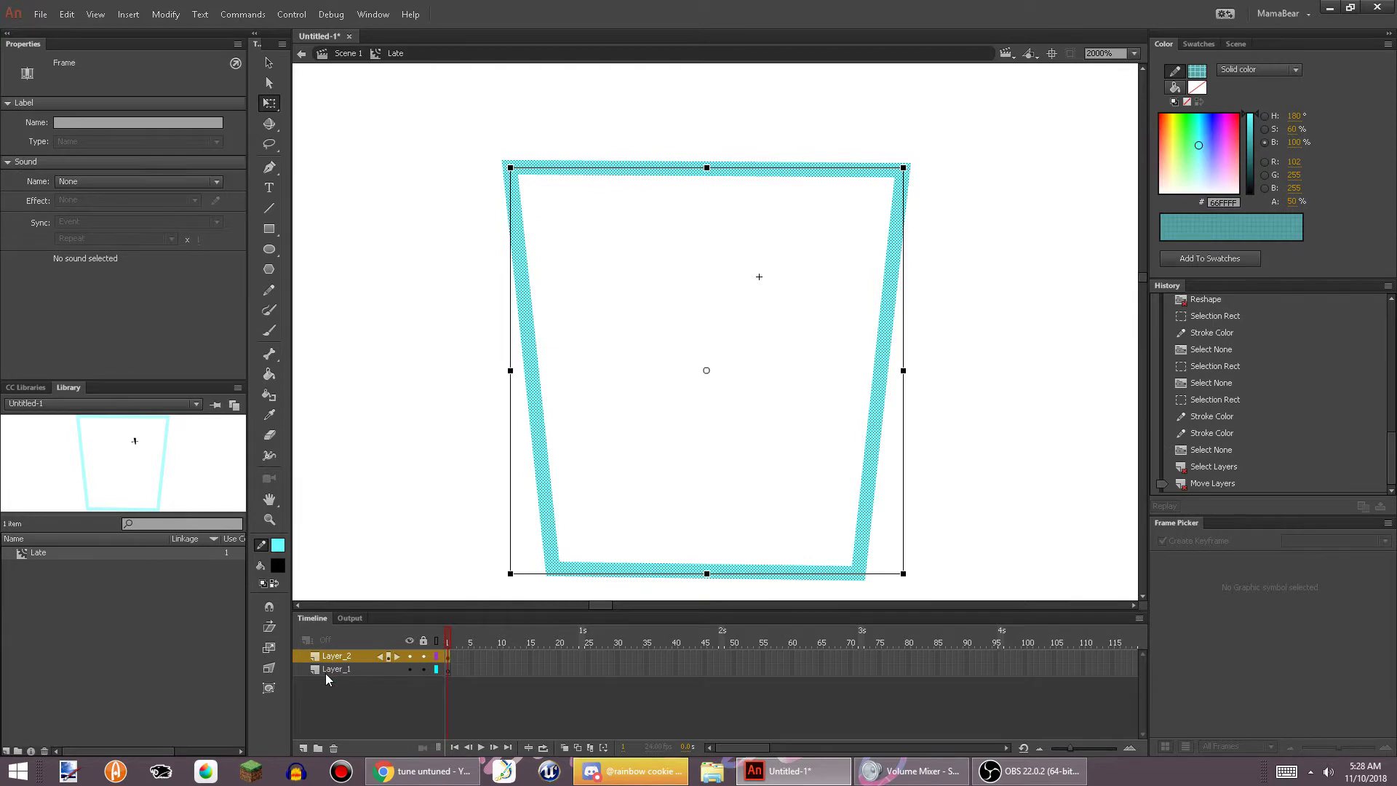
left_click(429, 367)
Sample the cup outline's translucent cyan with the Eyedropper and add it to the swatches
left_click(270, 413)
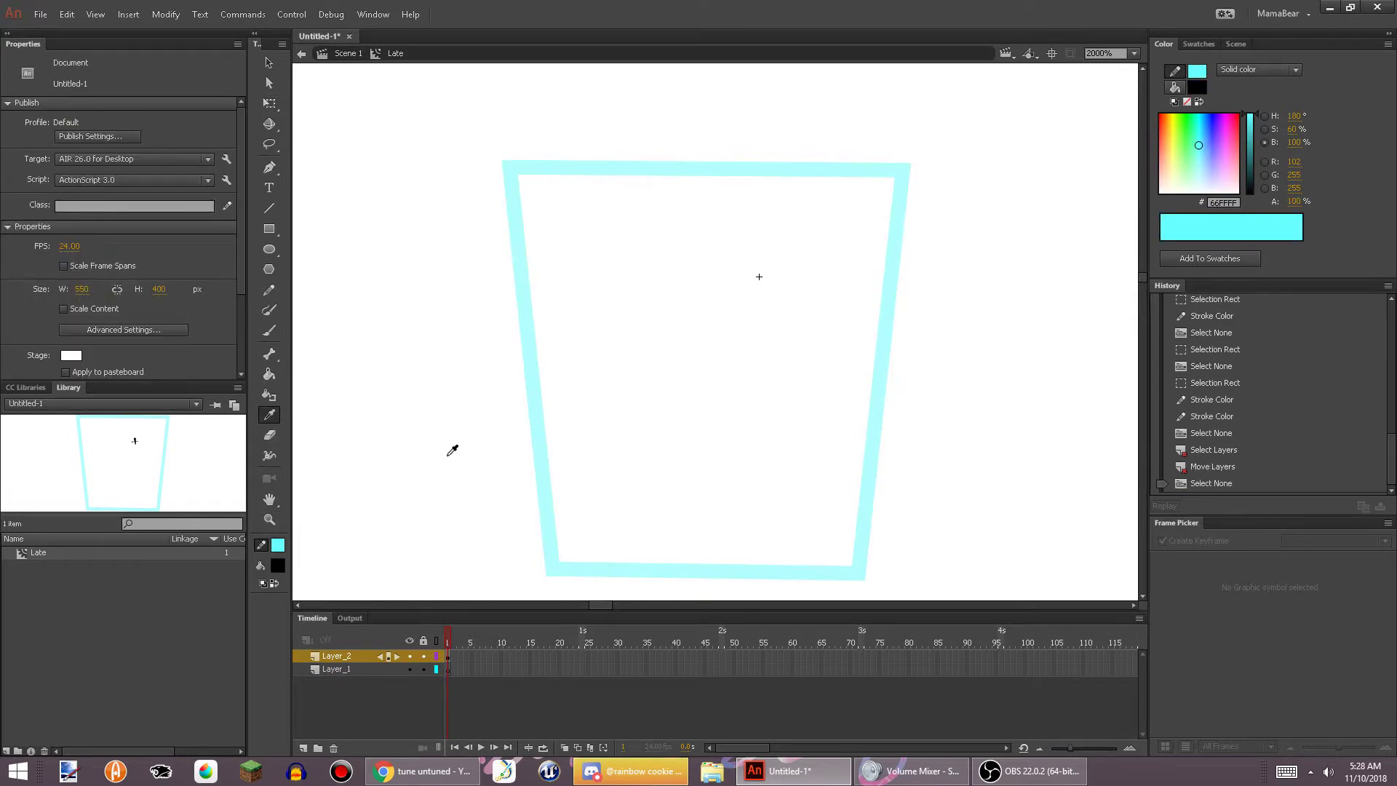
left_click(536, 421)
left_click(1209, 259)
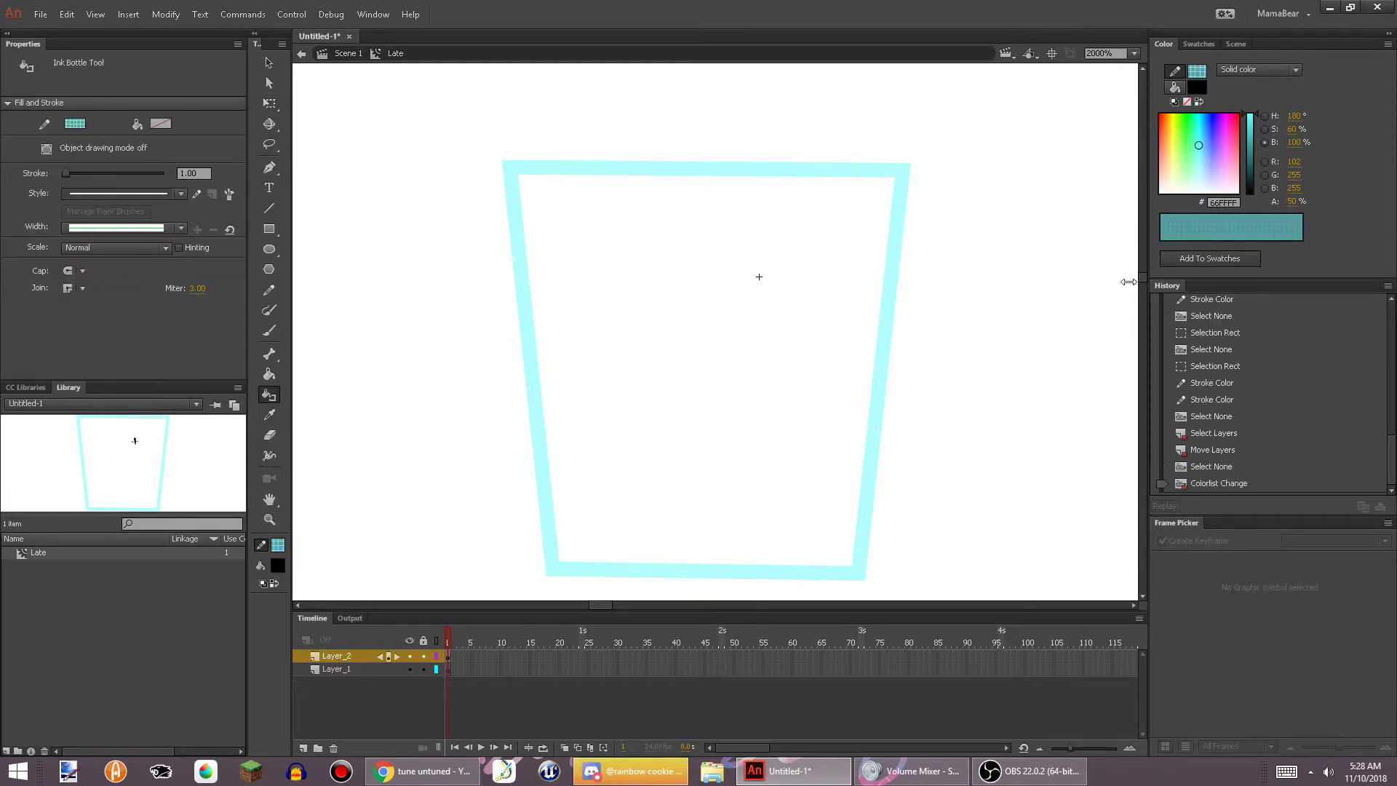
Try filling the inside of the cup with the saved cyan swatch, and undo the fill
left_click(277, 565)
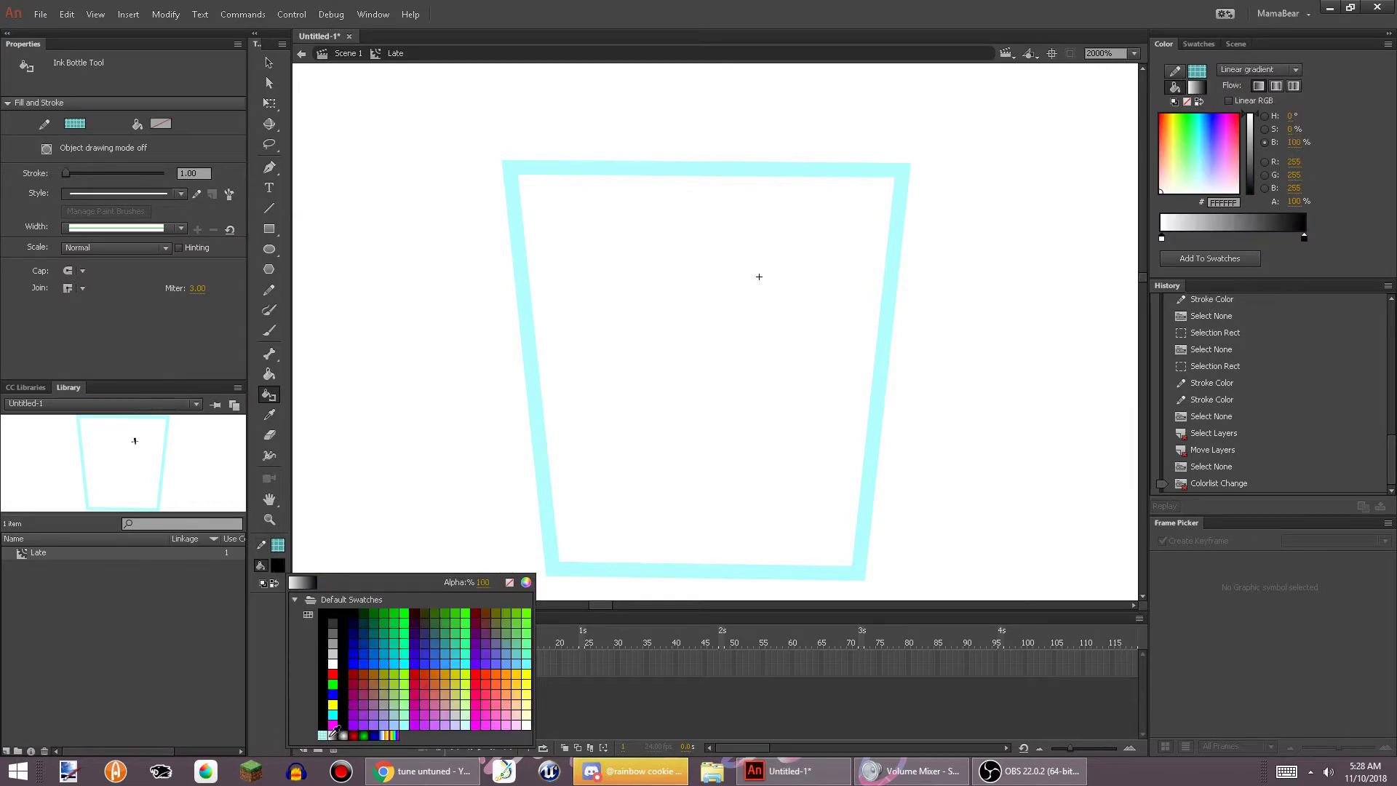
left_click(323, 734)
left_click(277, 566)
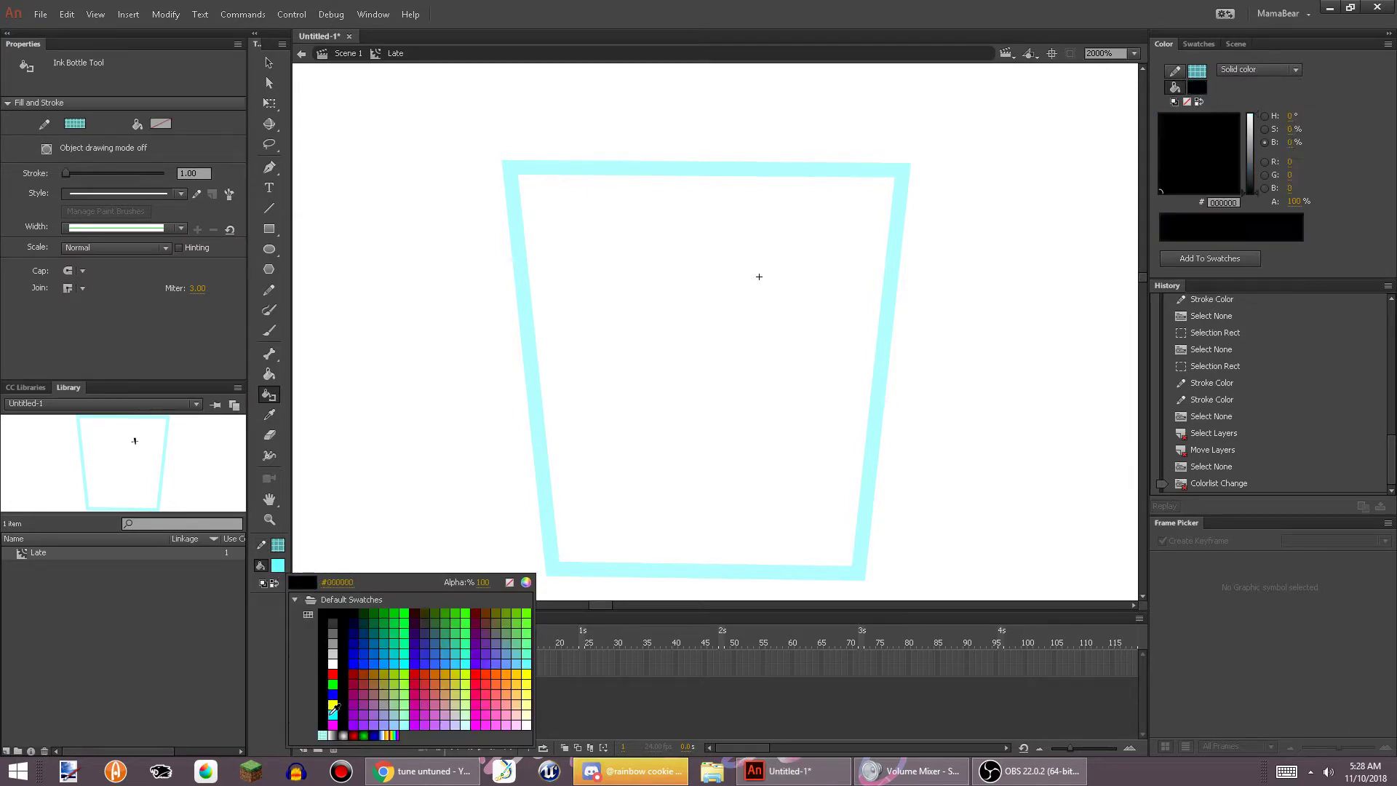
left_click(323, 734)
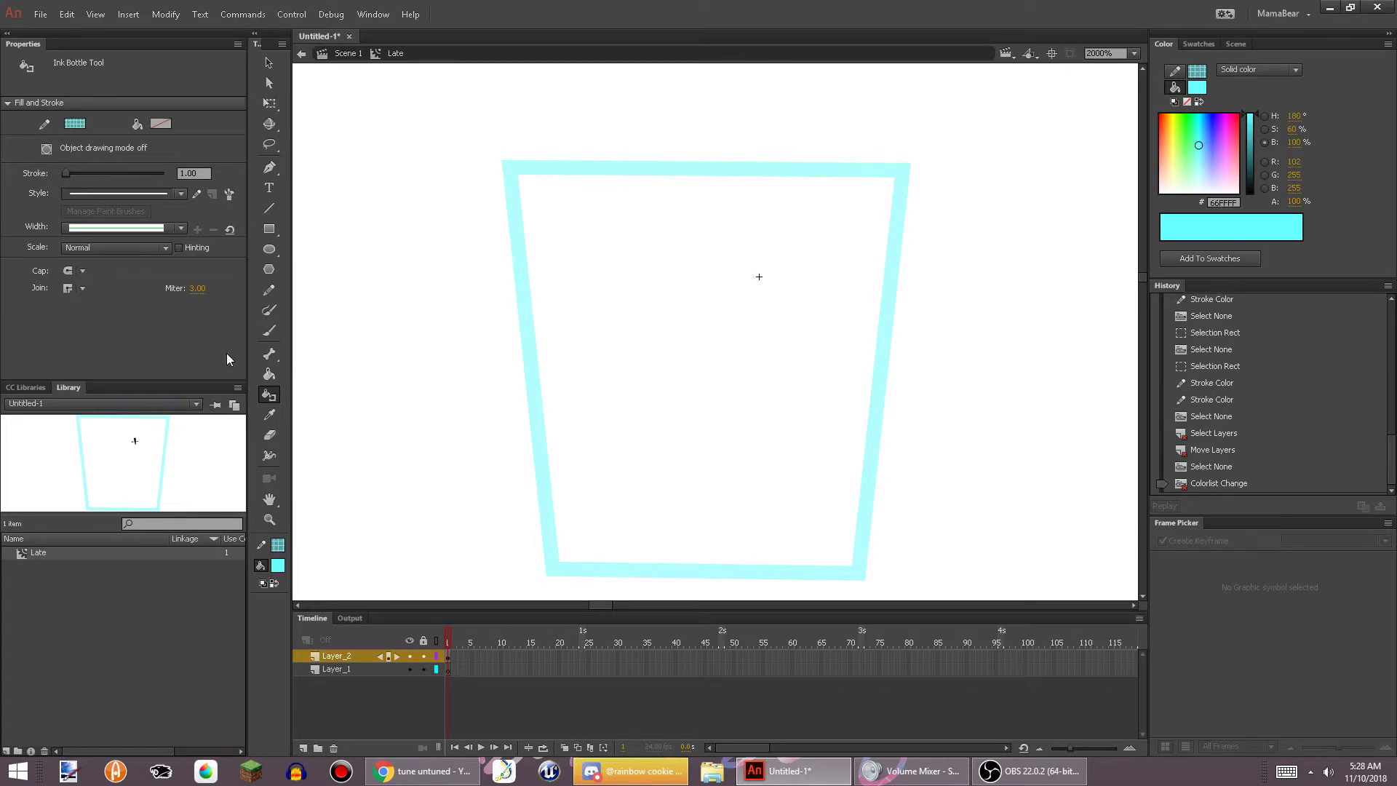
left_click(268, 374)
left_click(658, 299)
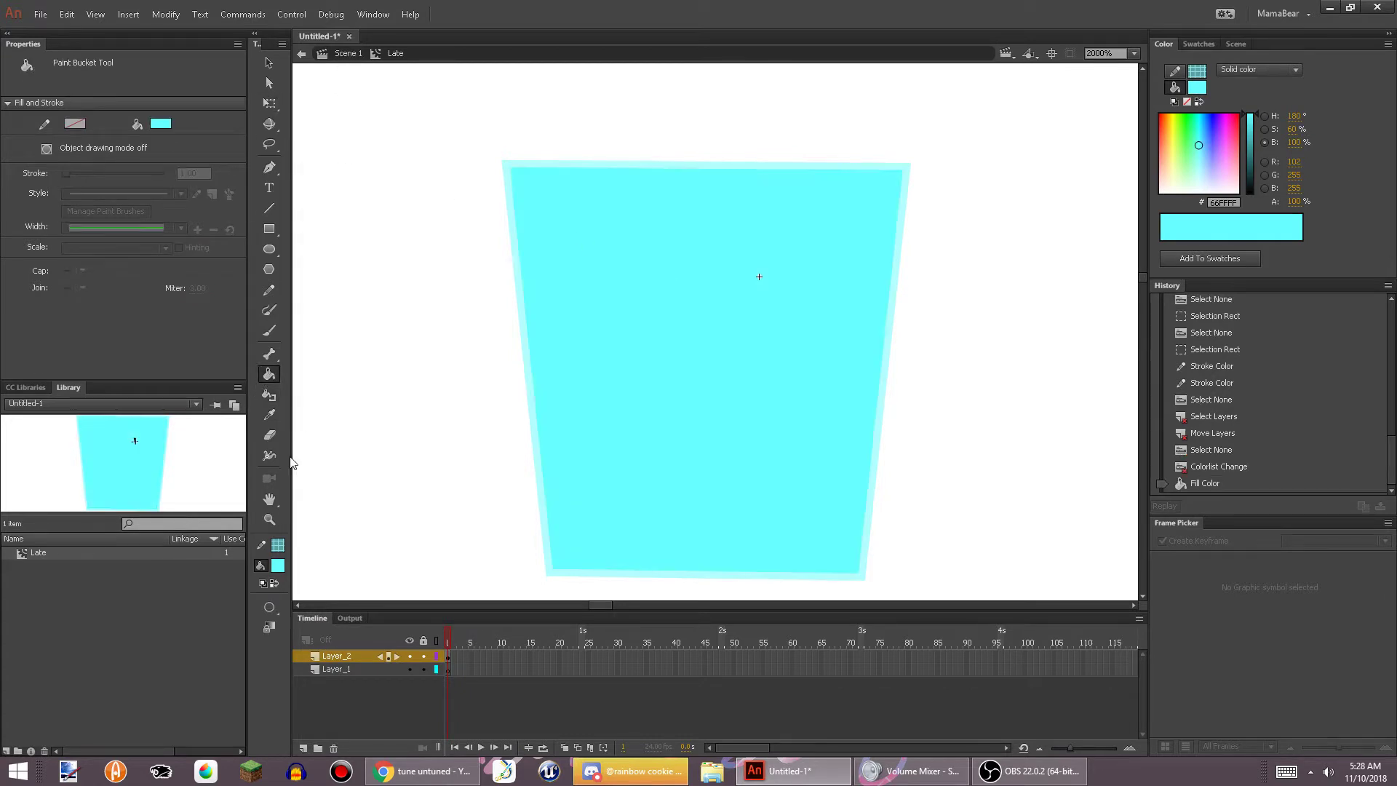
key("ctrl+z")
Fill the inside of the cup with #66FFFF at 50% alpha using the Paint Bucket
left_click(274, 567)
left_click(324, 731)
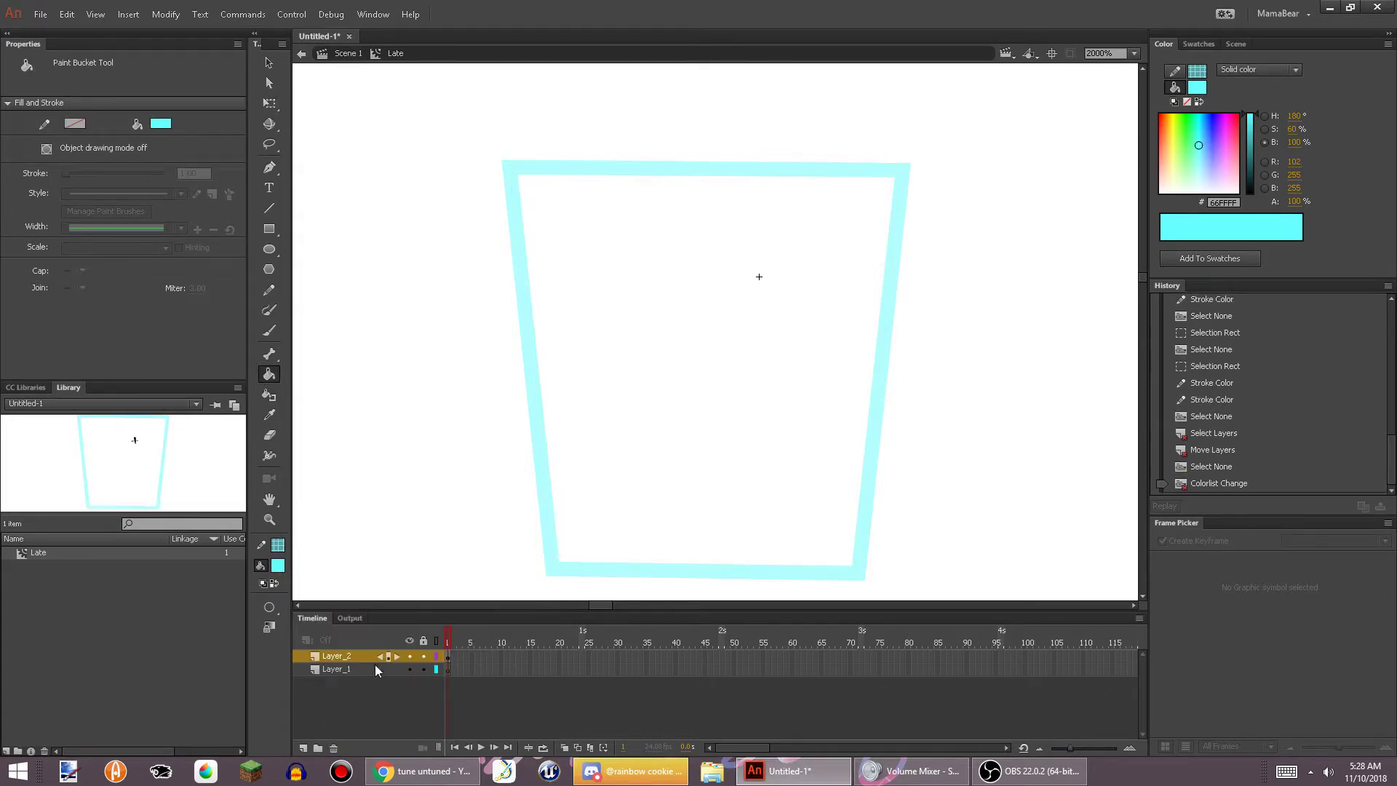
left_click(1295, 200)
type("50")
key("Return")
left_click(793, 315)
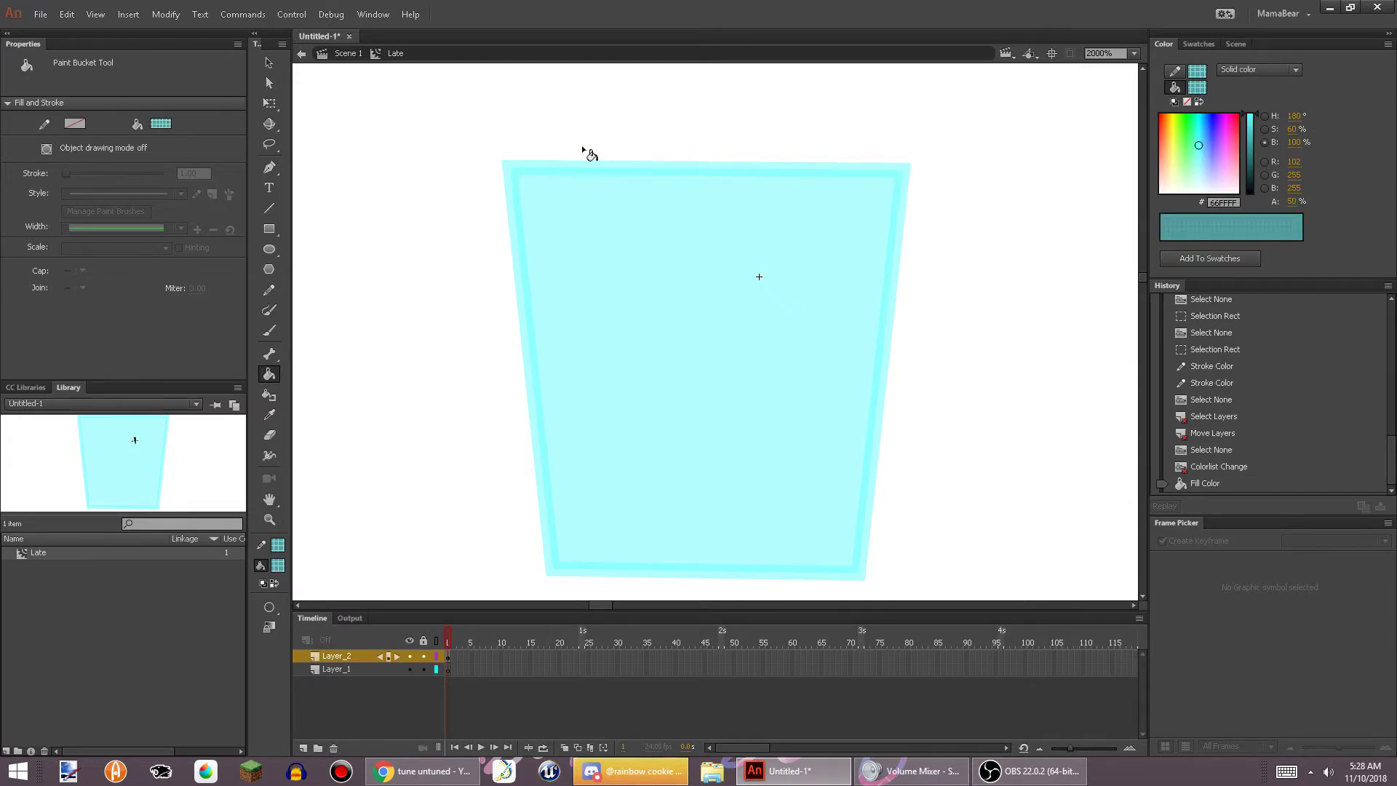
Select the whole cup and darken its stroke color slightly
key("q")
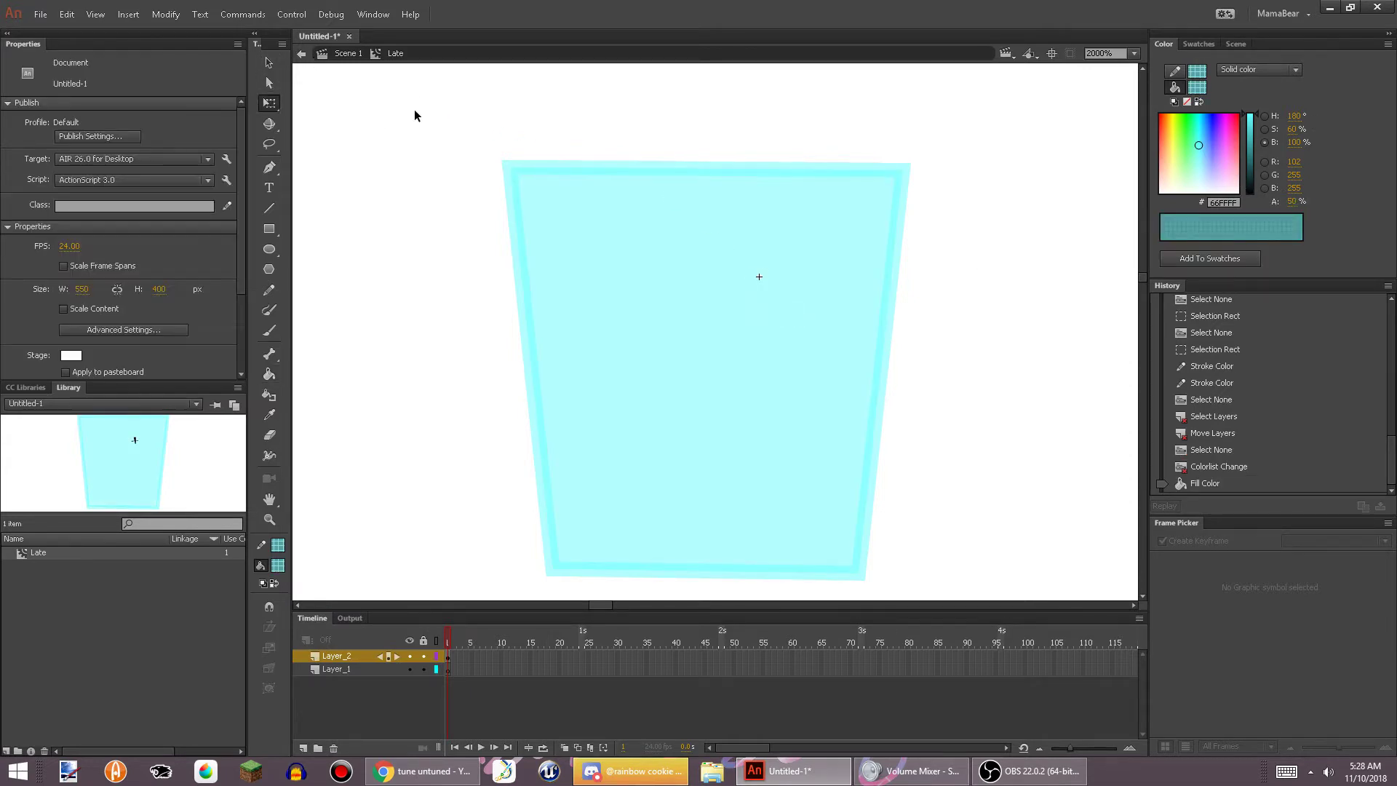
left_click_drag(415, 115, 914, 582)
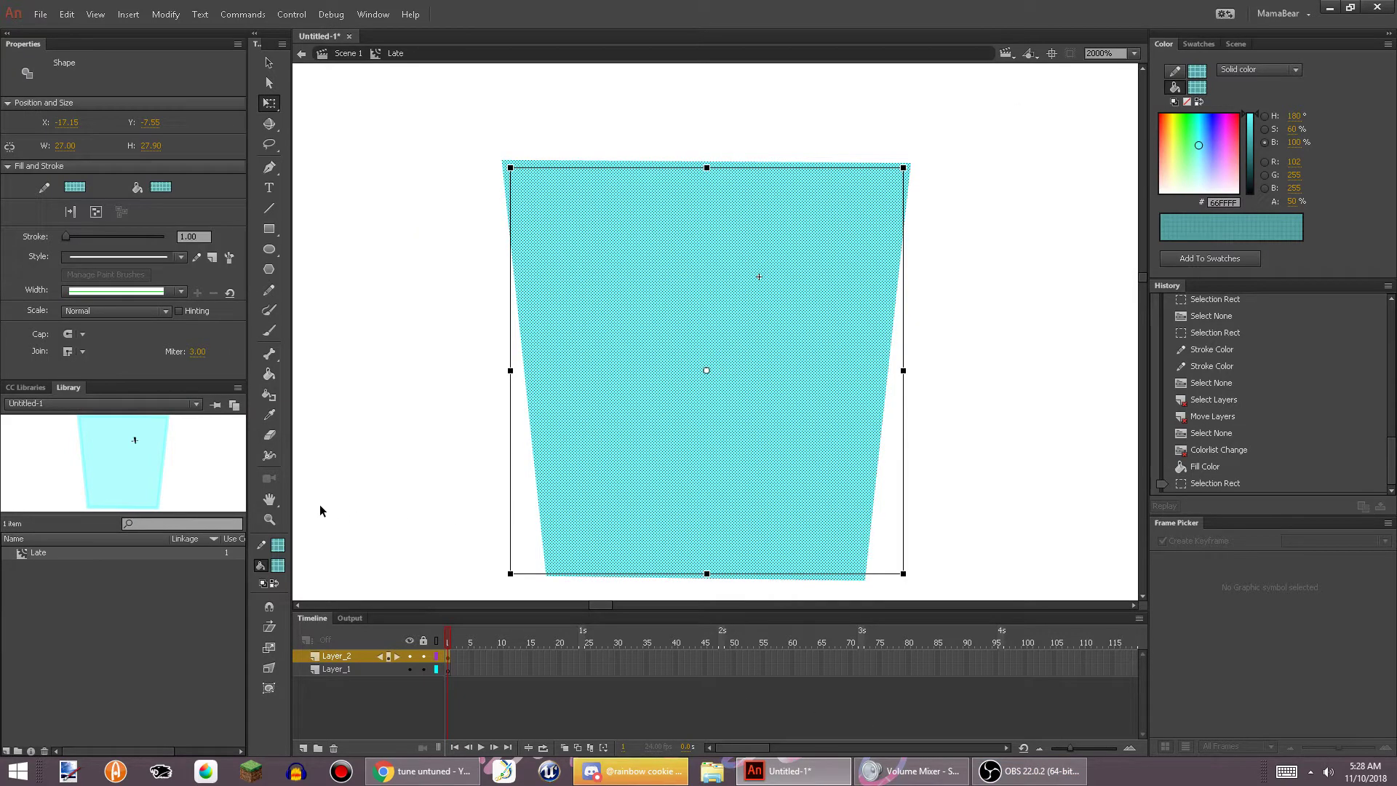
double_click(282, 547)
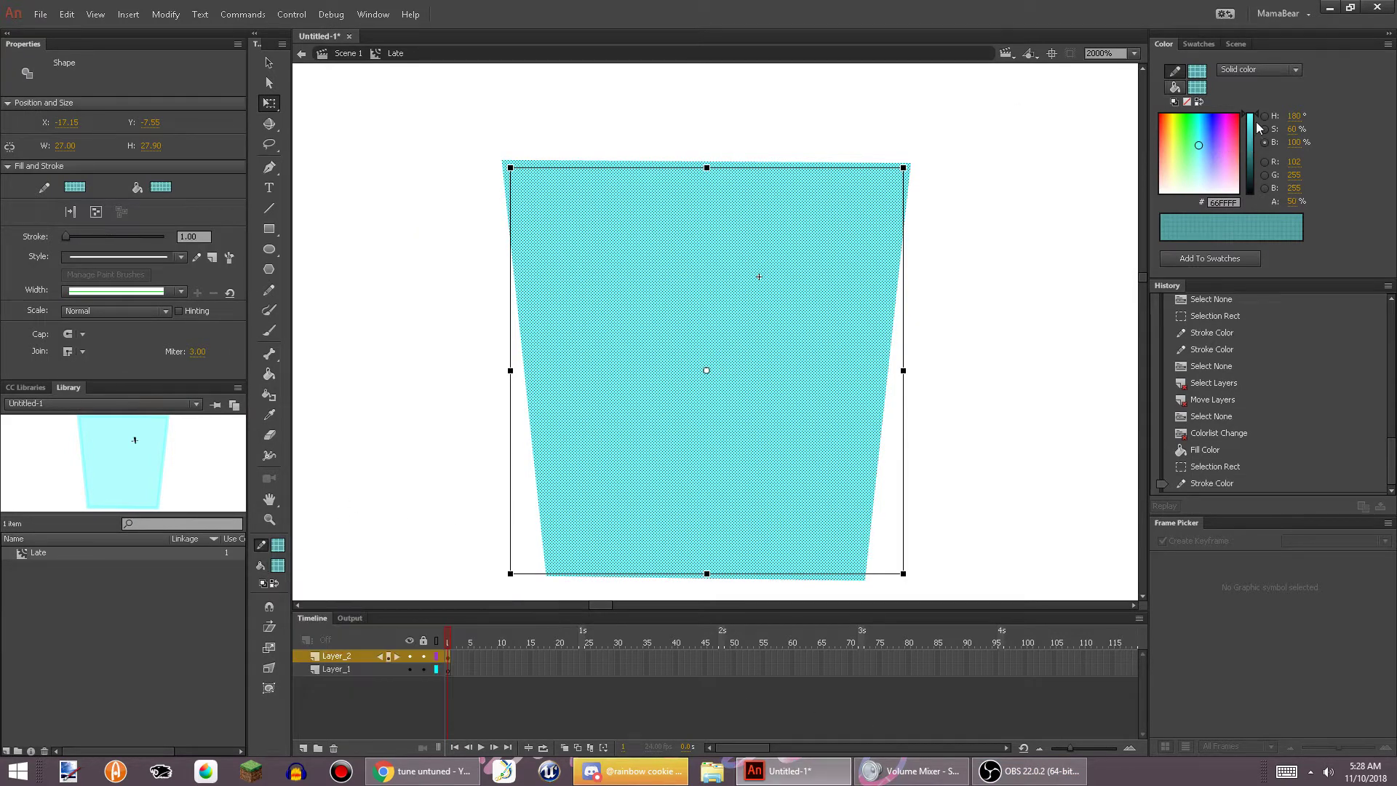
left_click_drag(1249, 125, 1247, 136)
left_click(977, 134)
Select the cup's inner fill and set its alpha to 20%, keeping the outline as is
key("space")
mouse_move(777, 277)
left_mouse_down()
mouse_move(776, 225)
mouse_move(804, 258)
left_mouse_up()
left_click(804, 258)
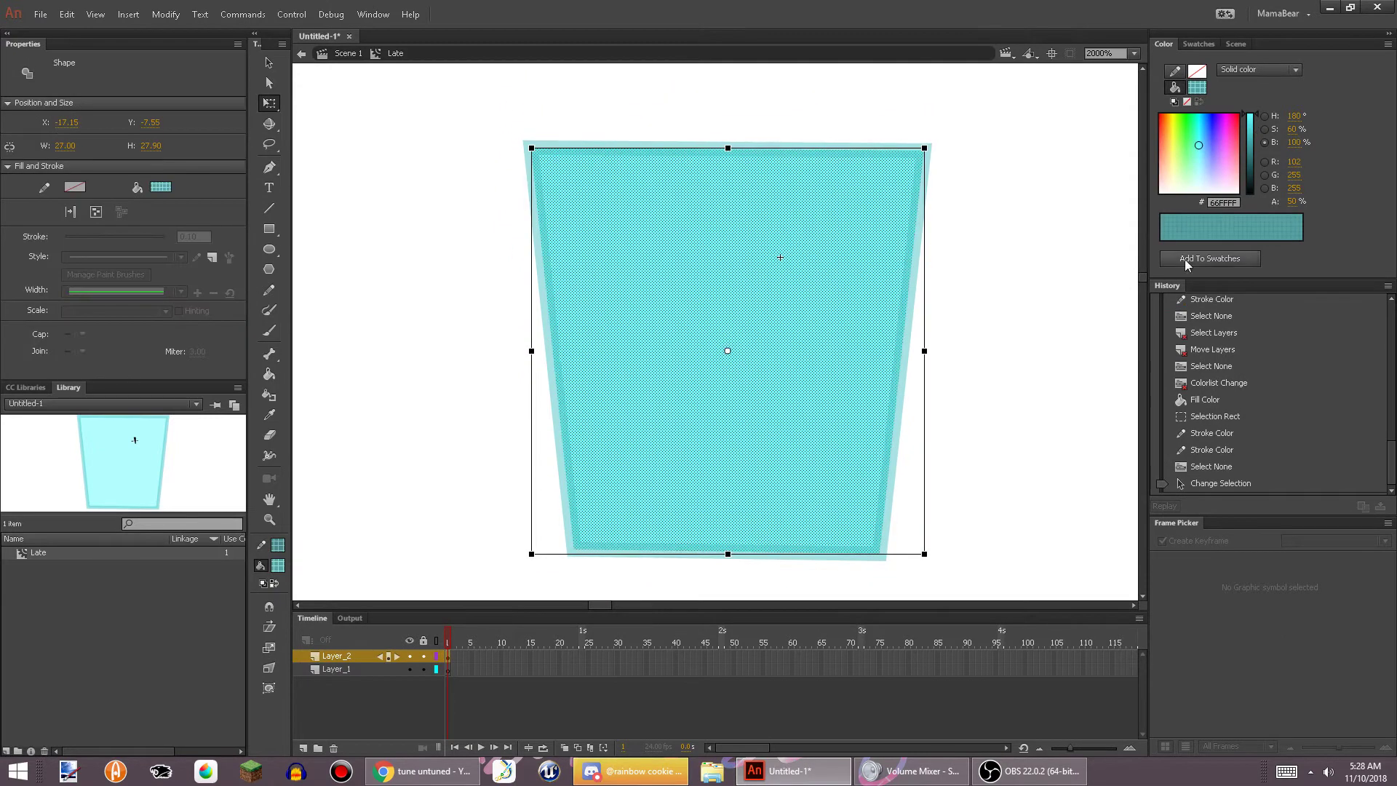
type("20")
key("Return")
left_click(994, 194)
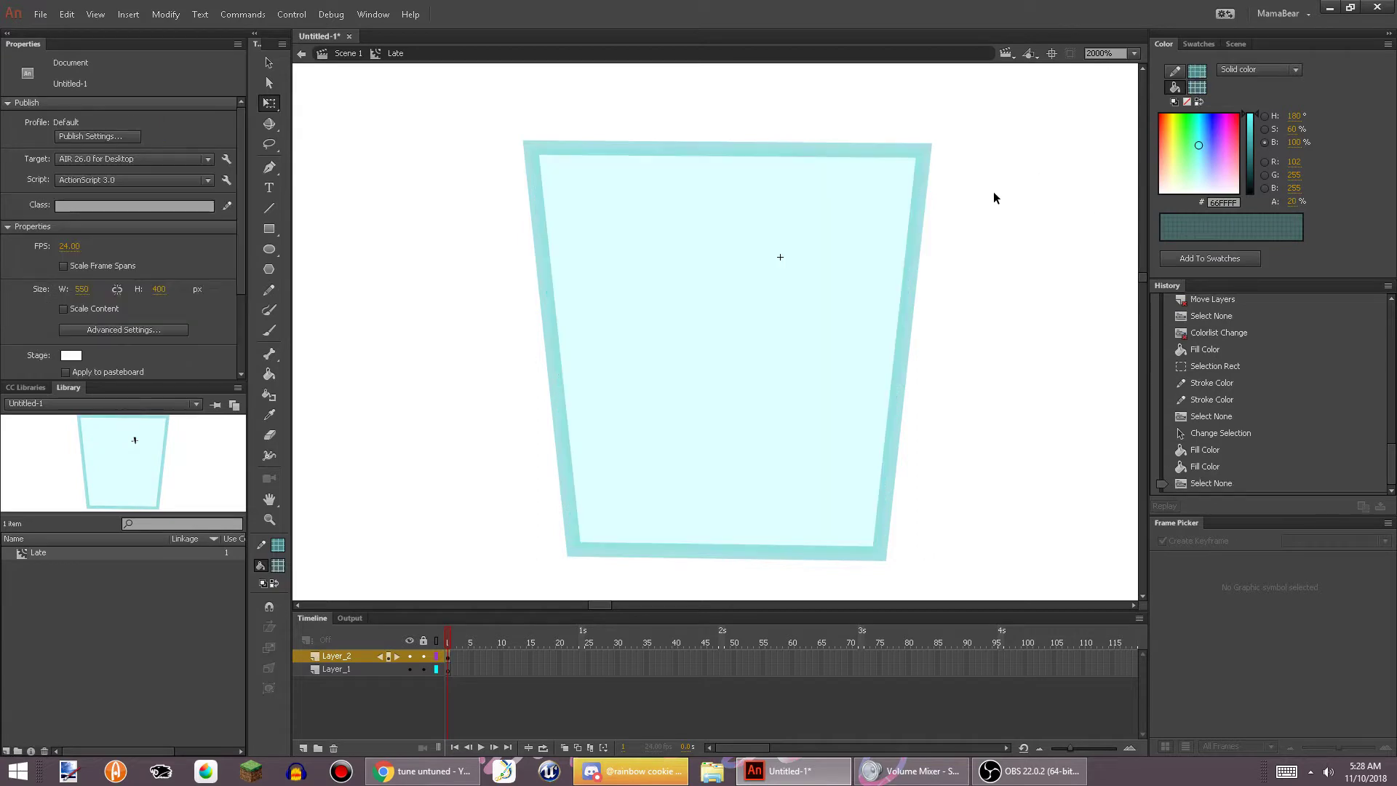
Set the alpha of the active fill color to 100% for new shapes, with nothing selected
left_click_drag(922, 409, 919, 439)
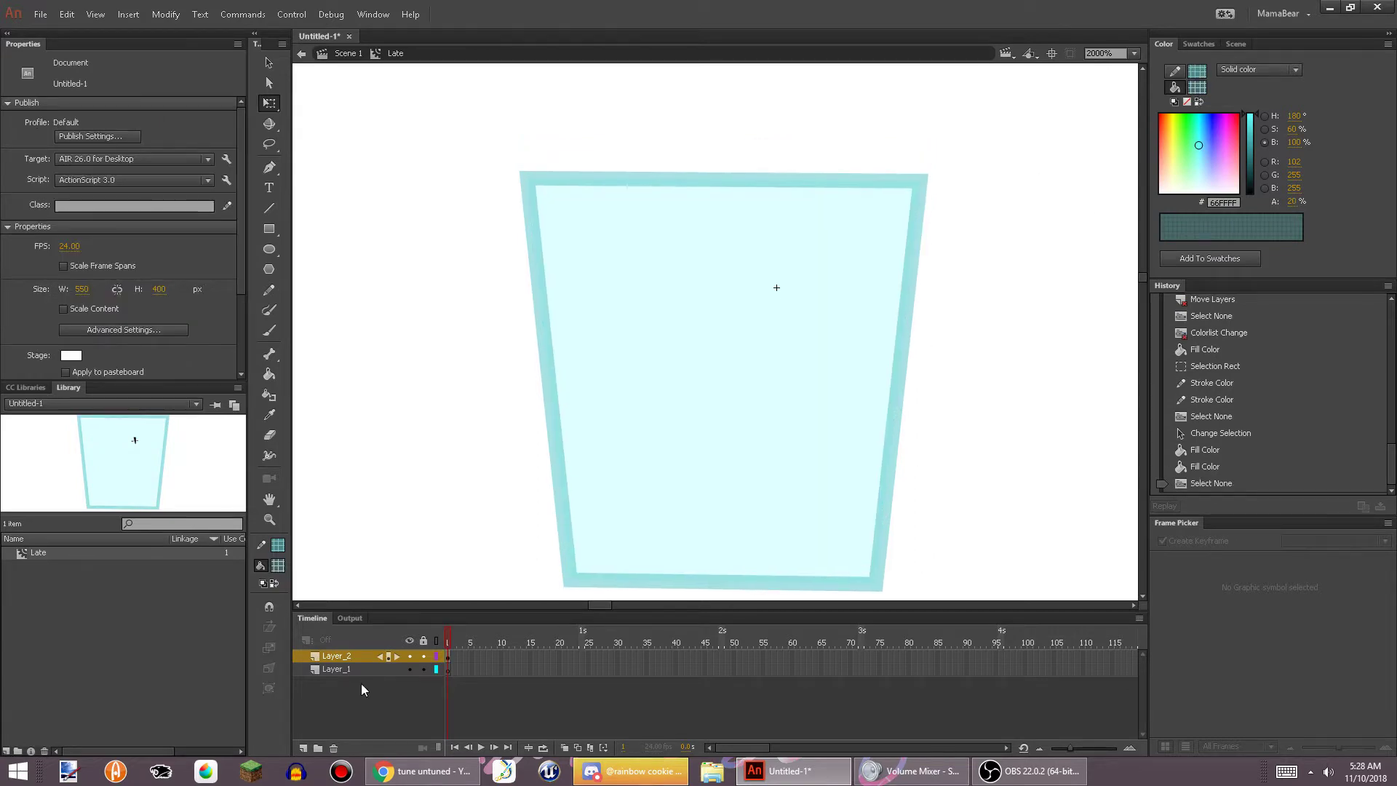
left_click(274, 568)
left_click(274, 568)
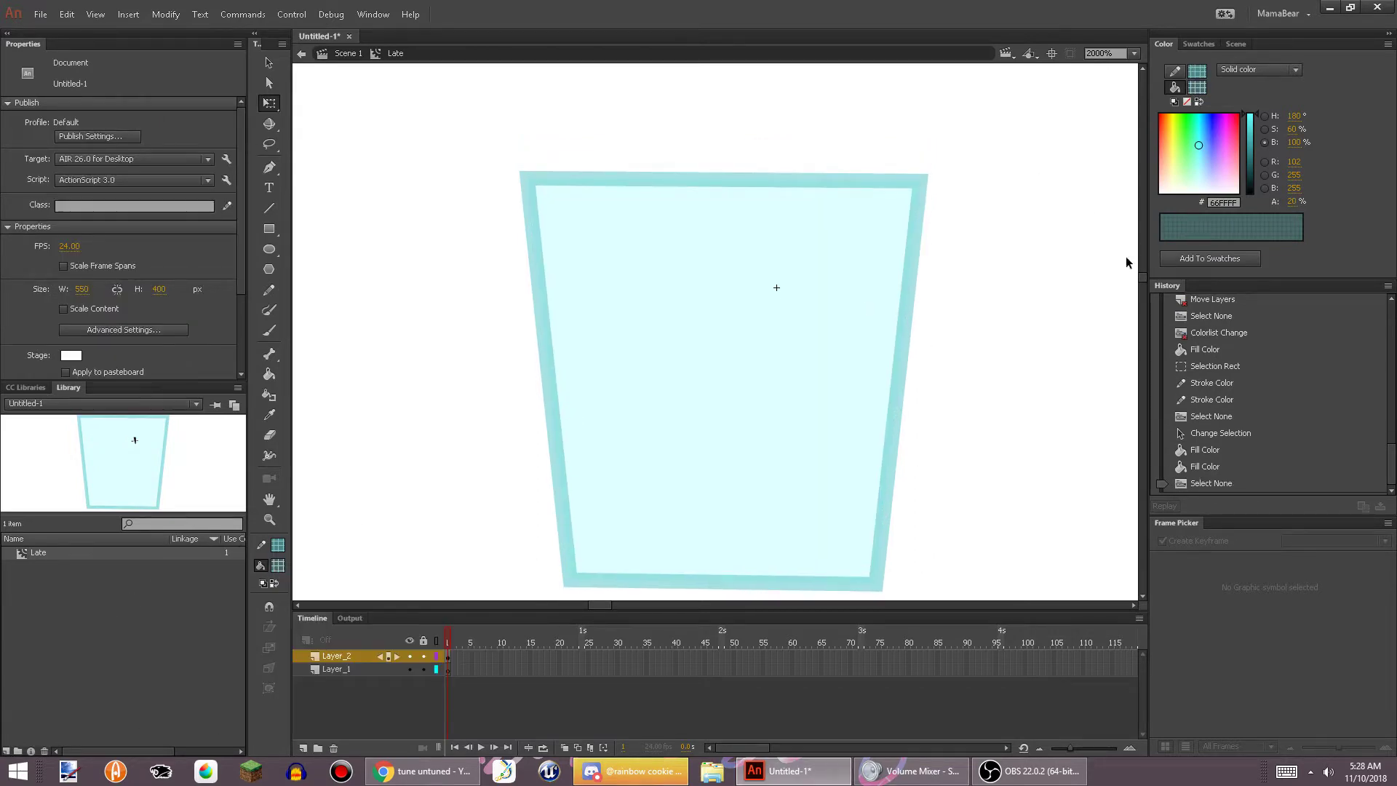
left_click(1292, 202)
type("100")
key("Return")
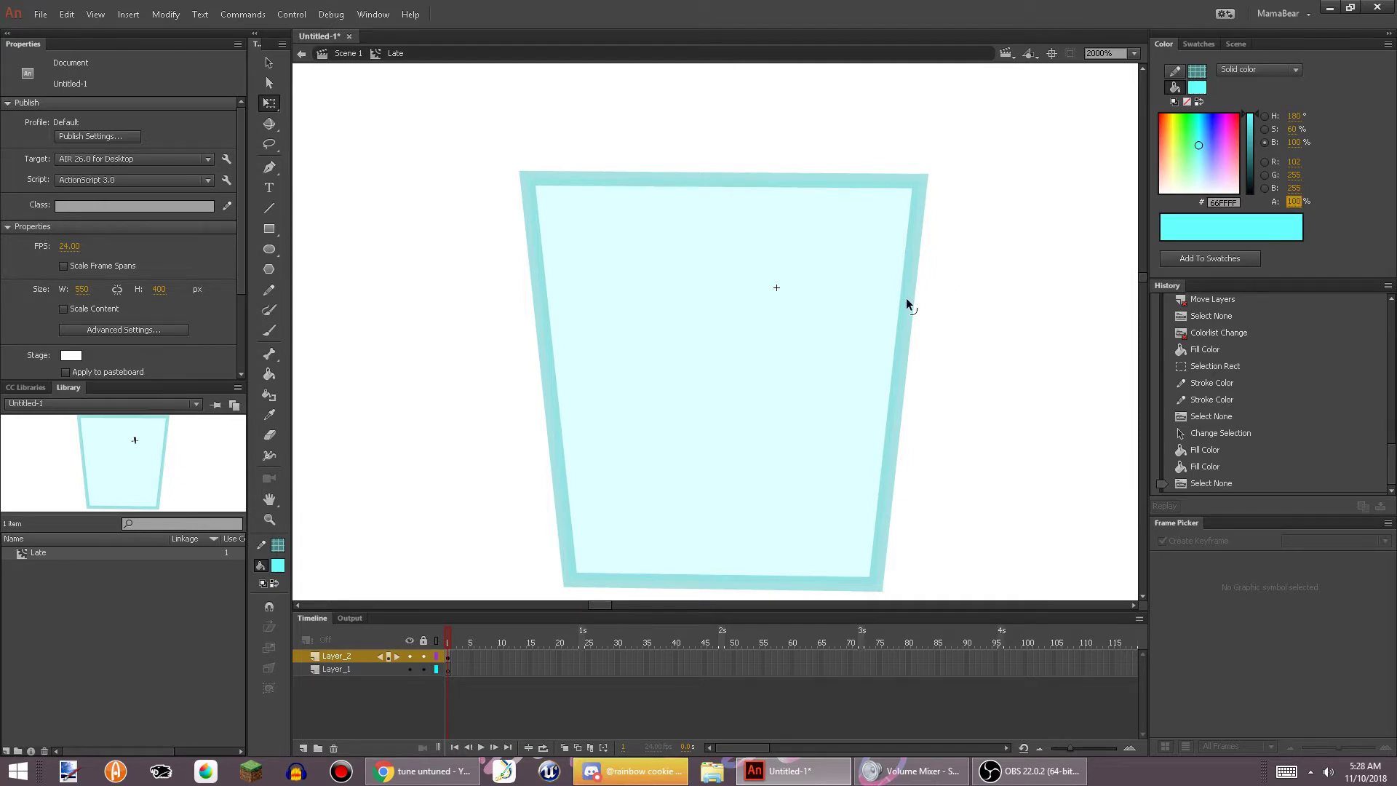
Set the alpha of the active stroke color to 100% for new lines, with nothing selected
left_click(278, 545)
left_click(280, 551)
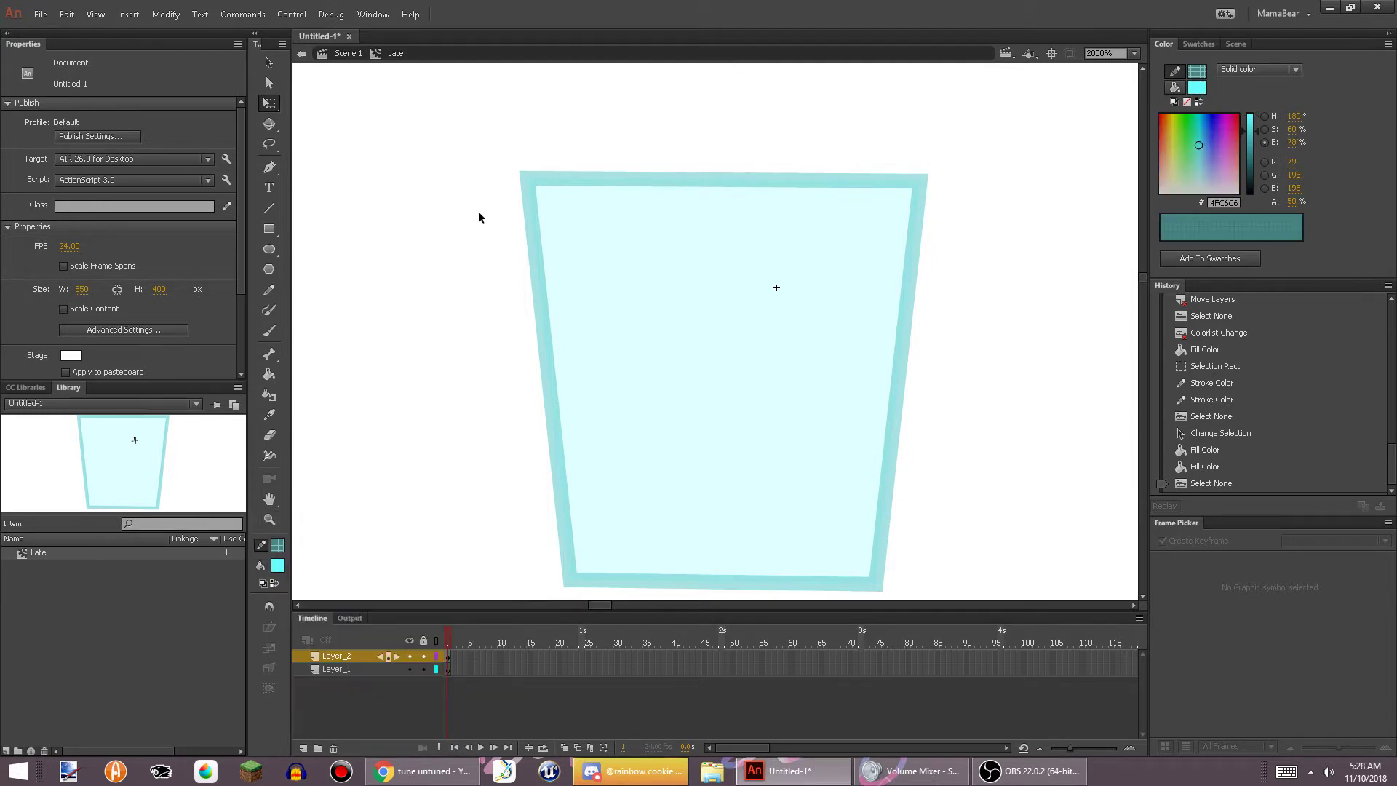
left_click(543, 196)
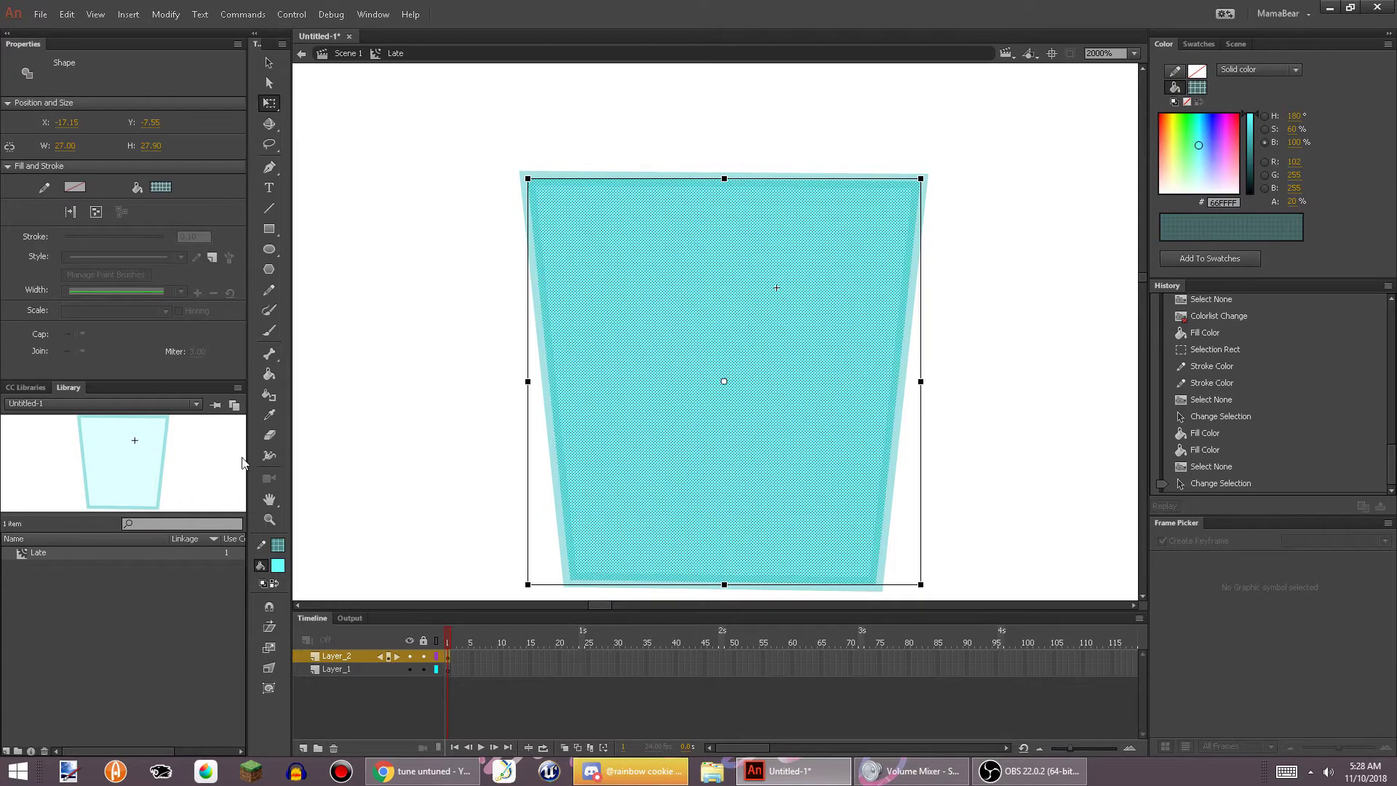
left_click(397, 179)
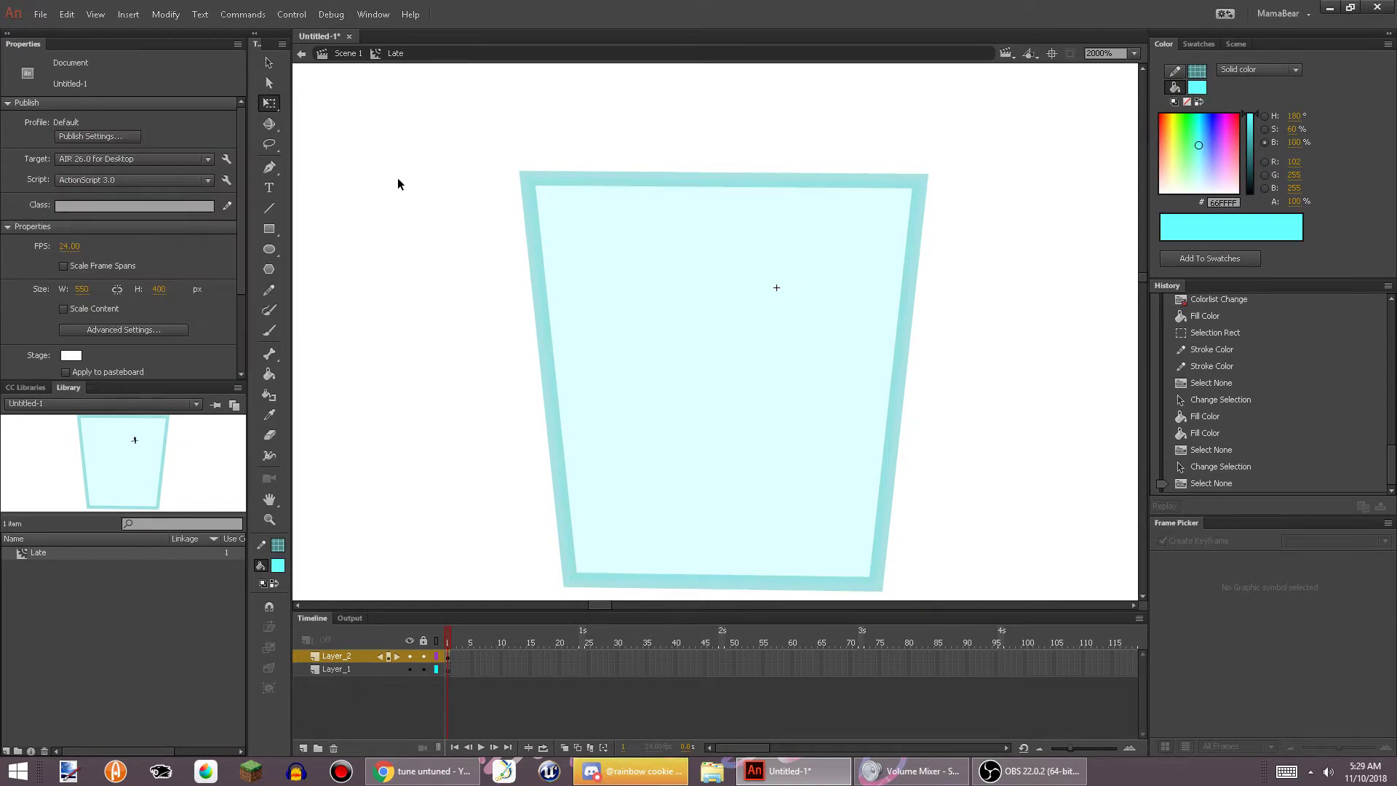
left_click(281, 545)
left_click(281, 546)
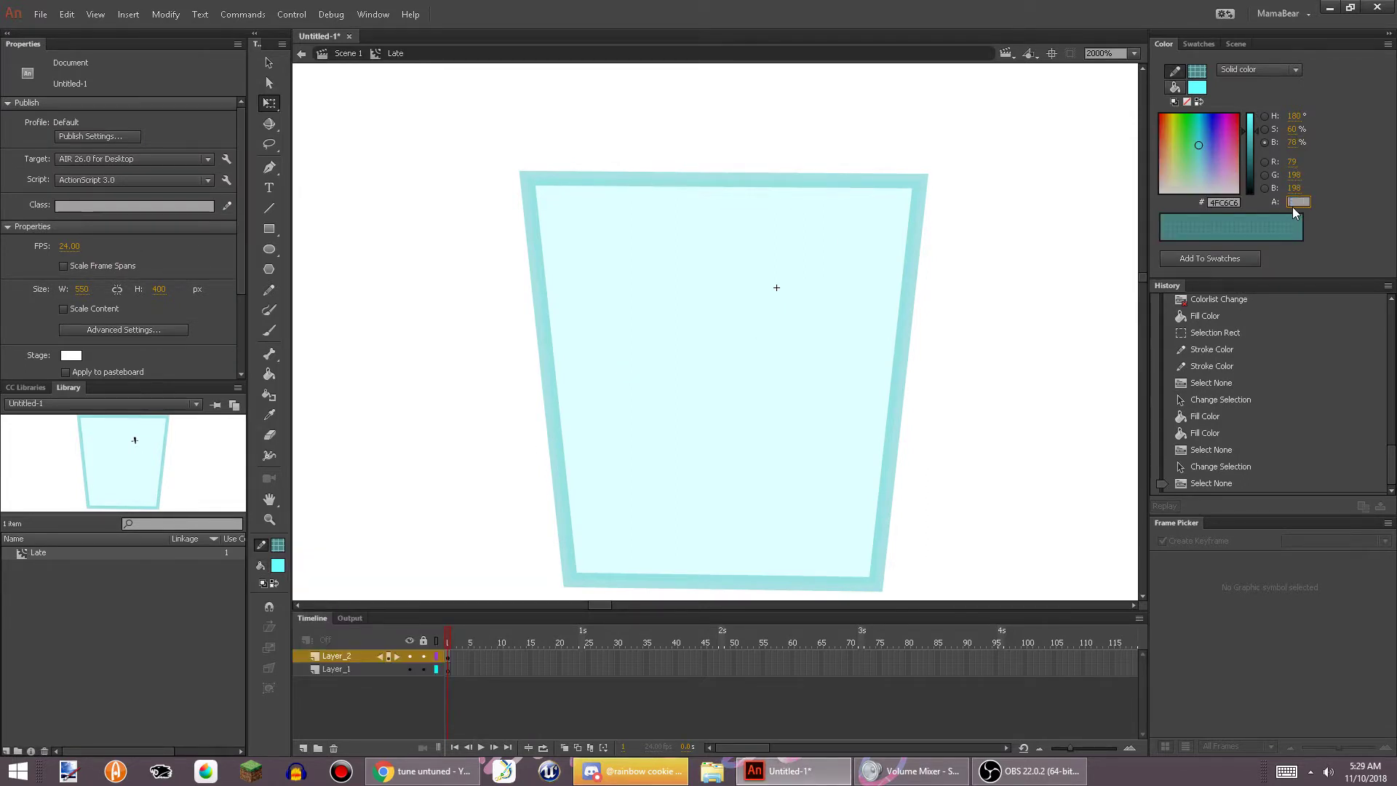
type("100")
key("Return")
scroll(704, 422, "down", 2)
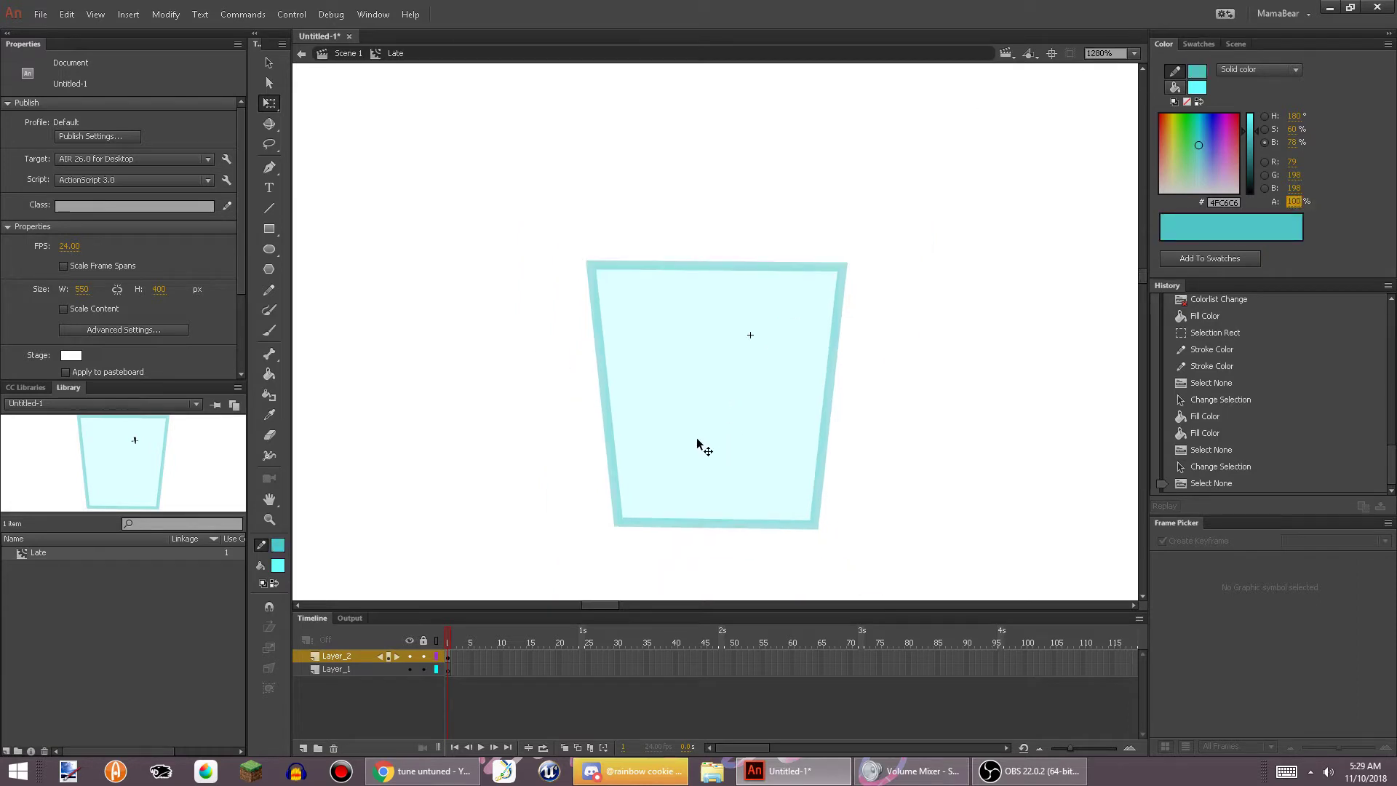
Rename the Late symbol in the library to "shot glass"
left_click(325, 669)
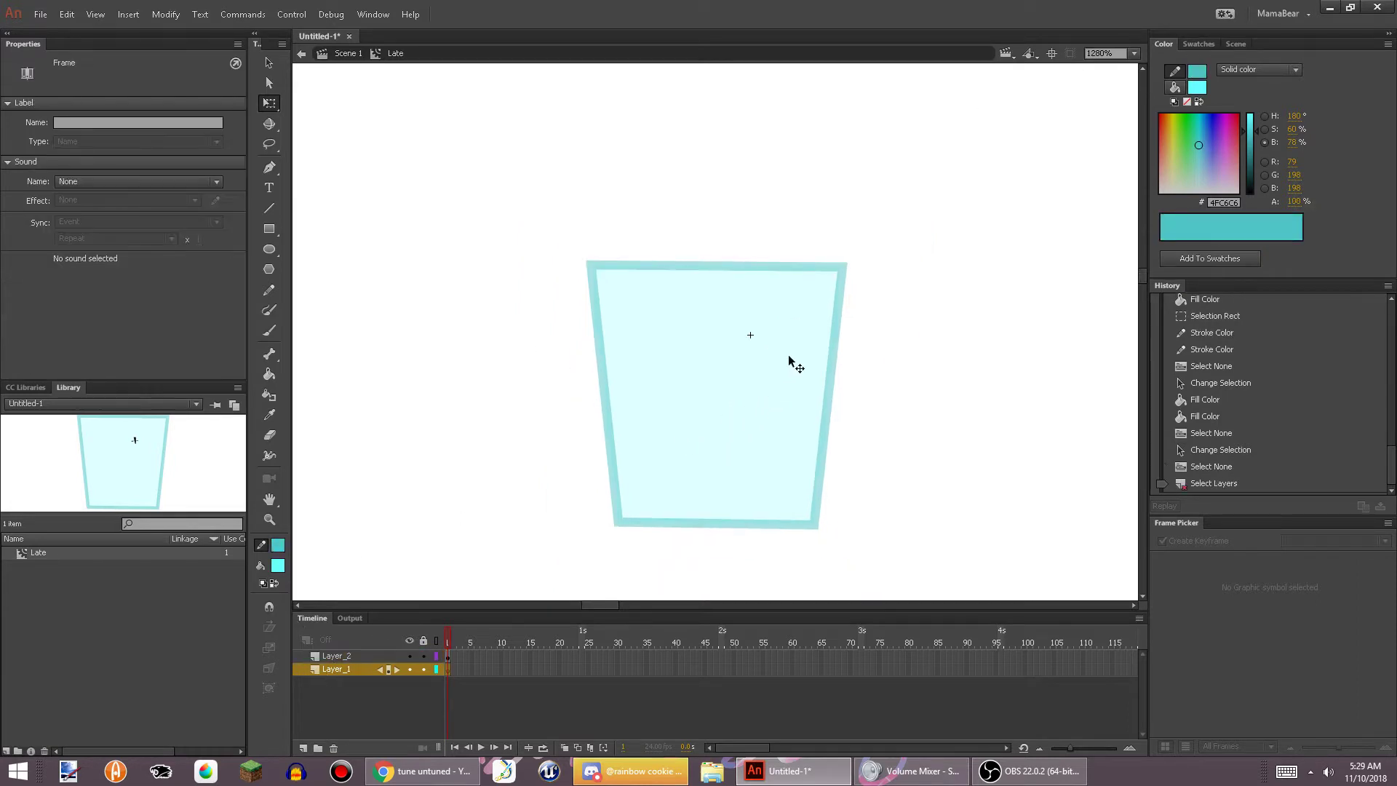
scroll(787, 356, "up", 2)
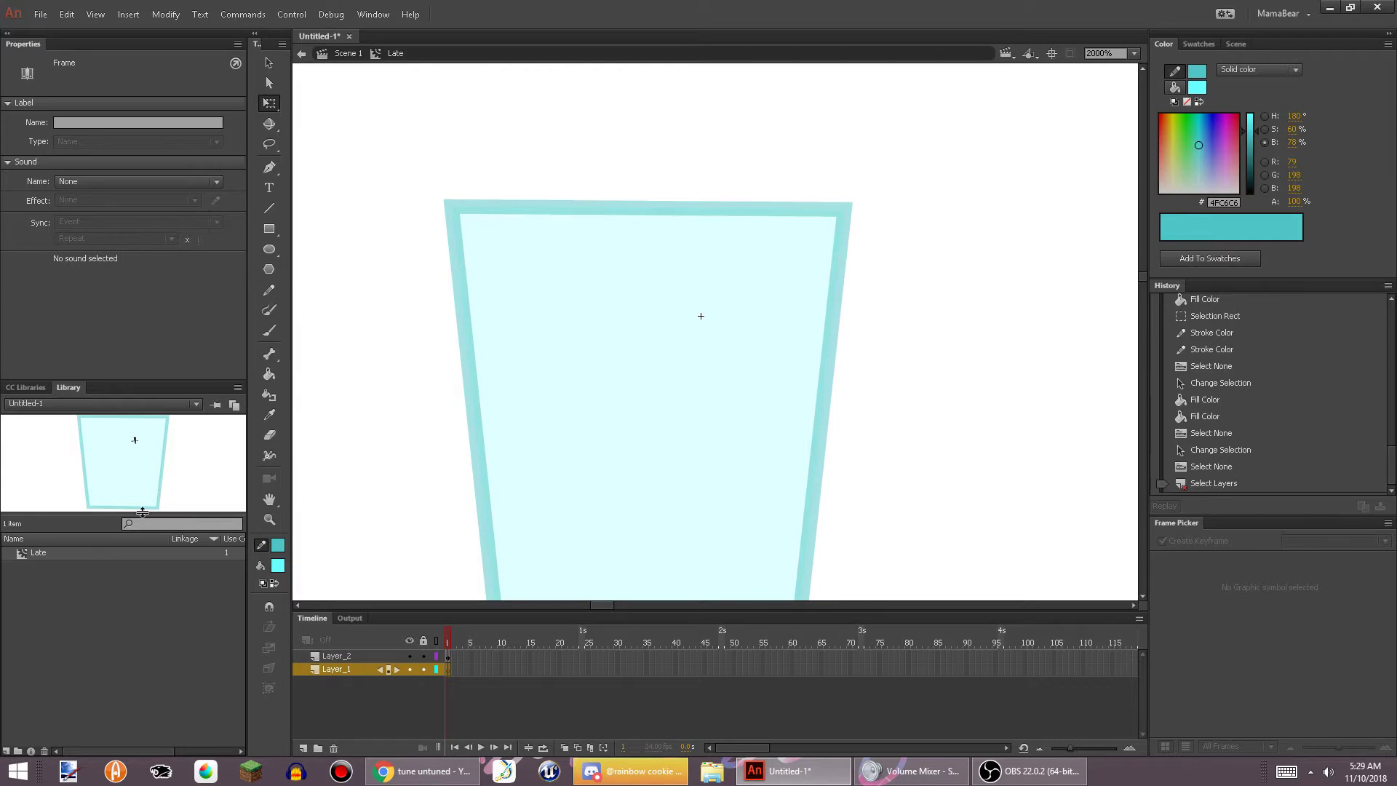
right_click(129, 554)
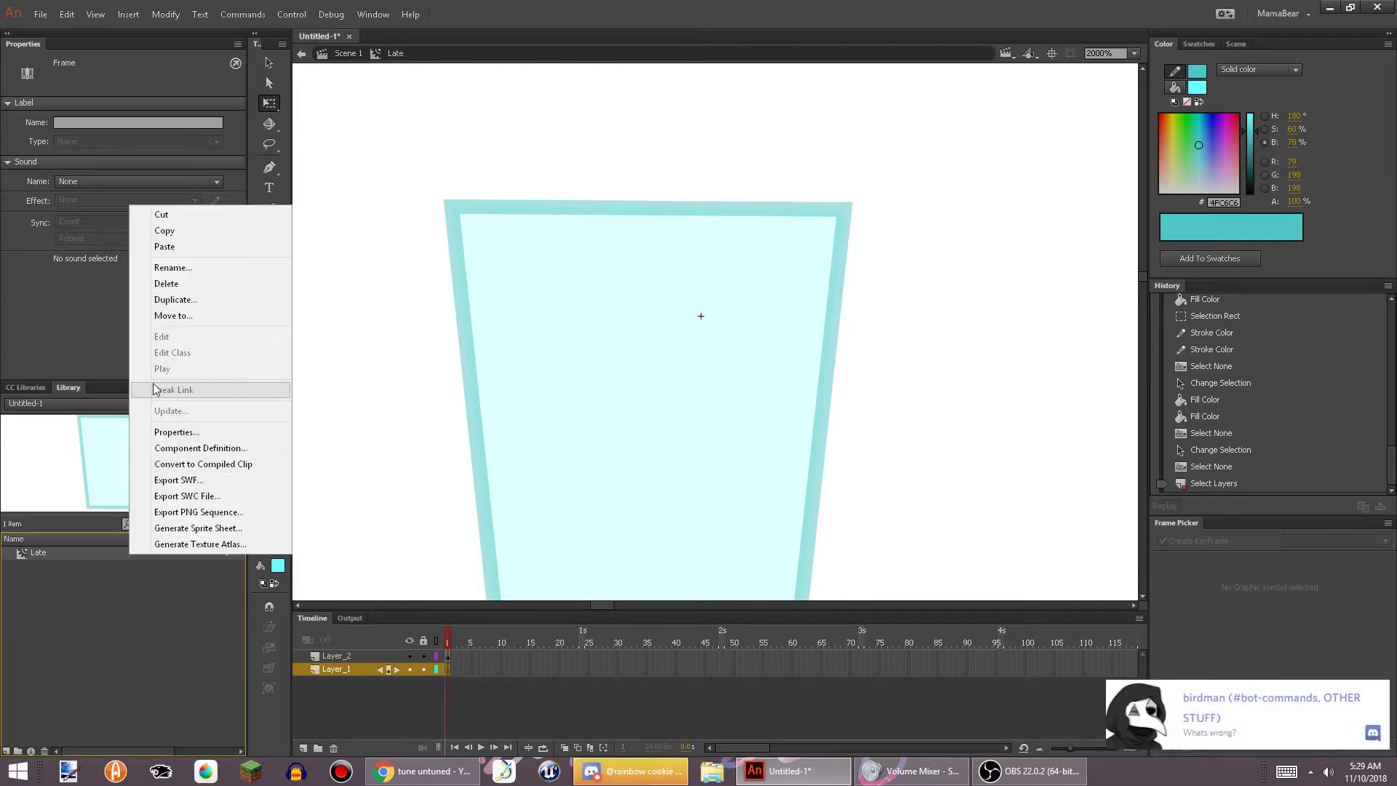
left_click(195, 268)
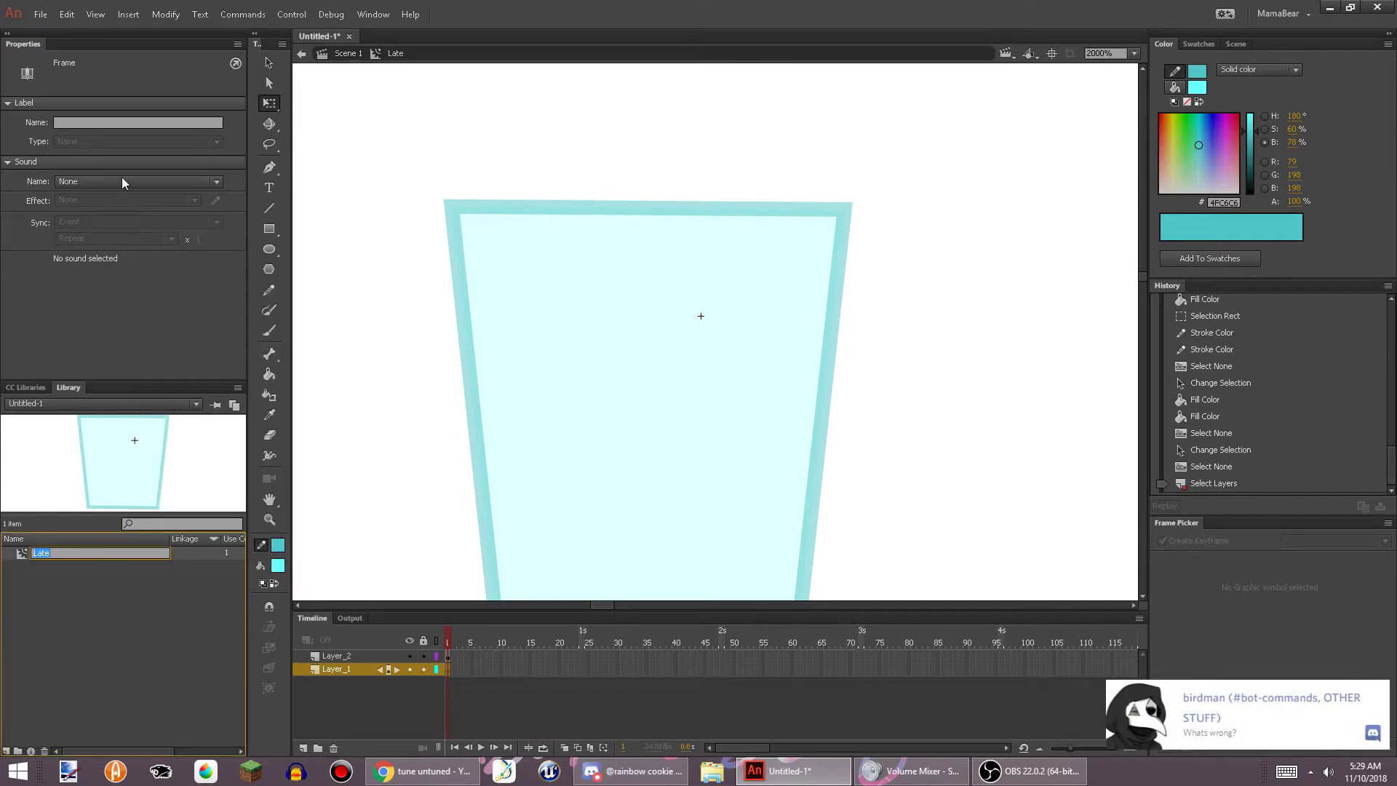
key("BackSpace")
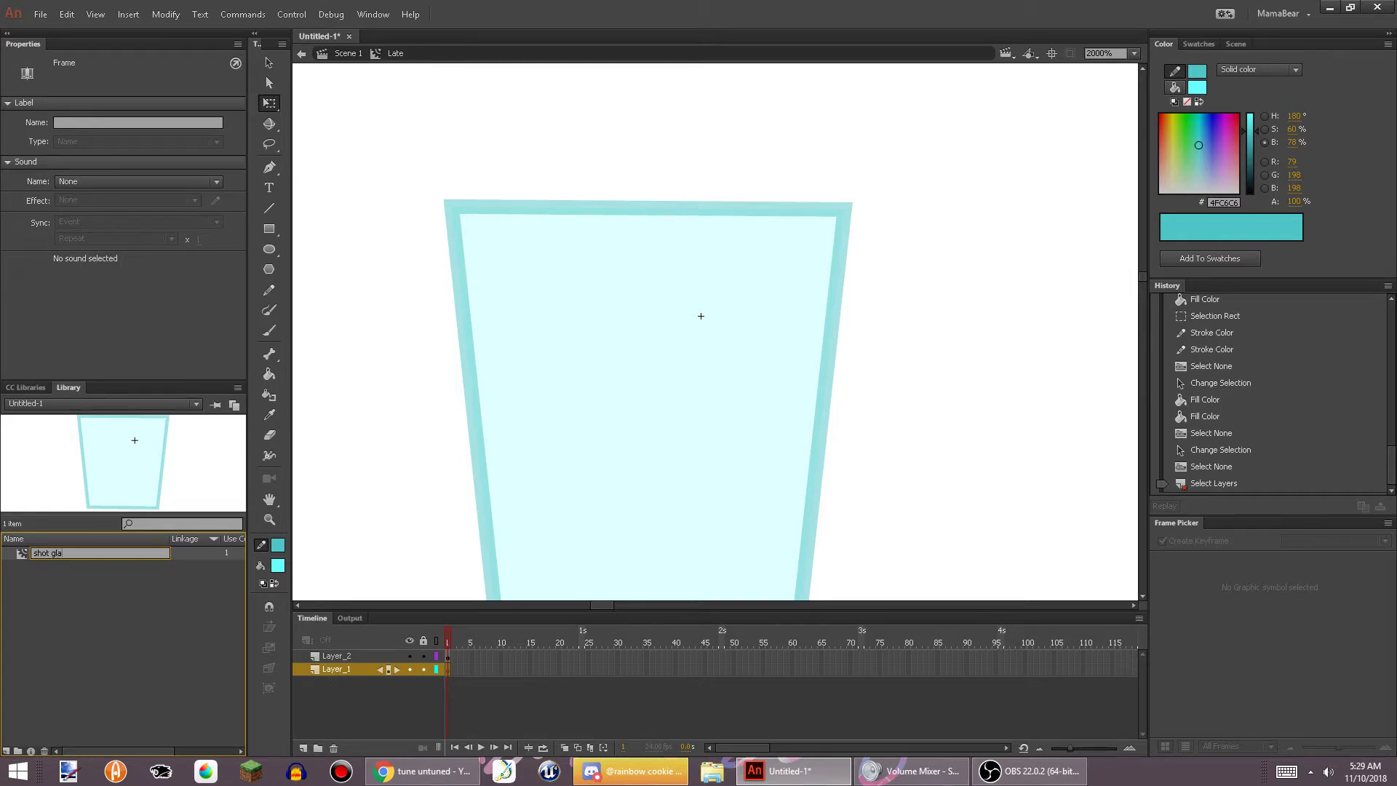
type("ss")
left_click(433, 147)
Make Layer_1 the active layer and lock Layer_2, which holds the cup
left_click(579, 297)
left_click_drag(613, 483, 737, 325)
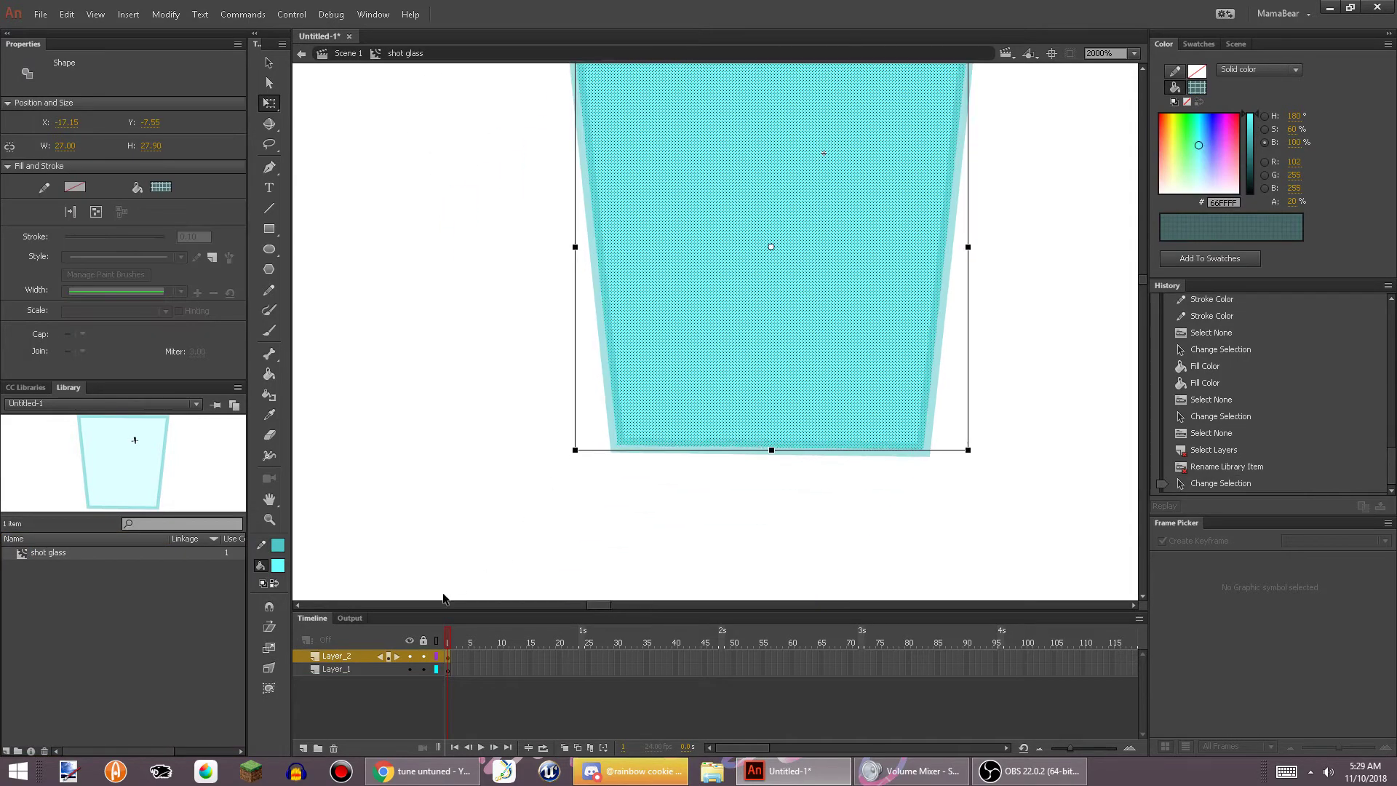
left_click(336, 669)
left_click(423, 657)
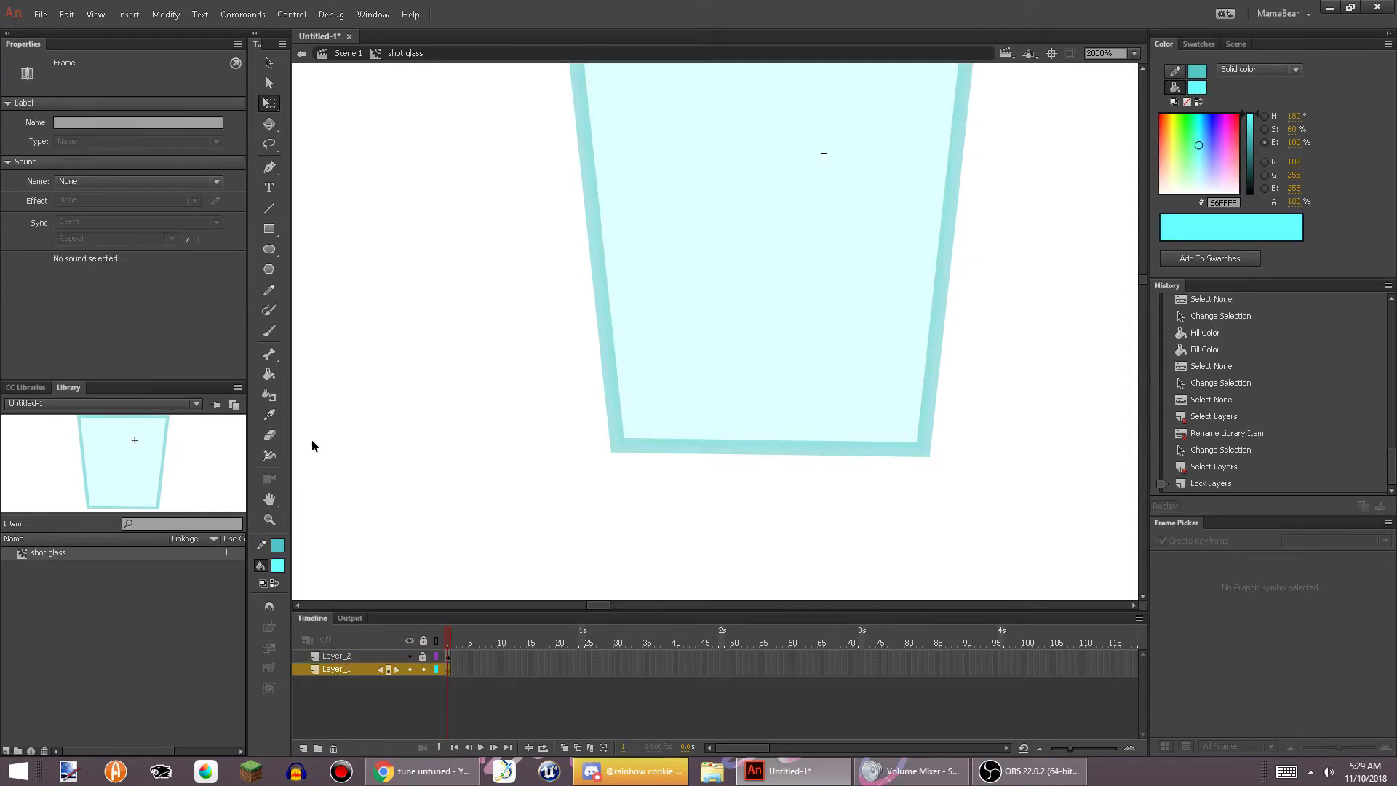
Try a flat oval across the cup's width as the liquid surface, and undo it
left_click(268, 248)
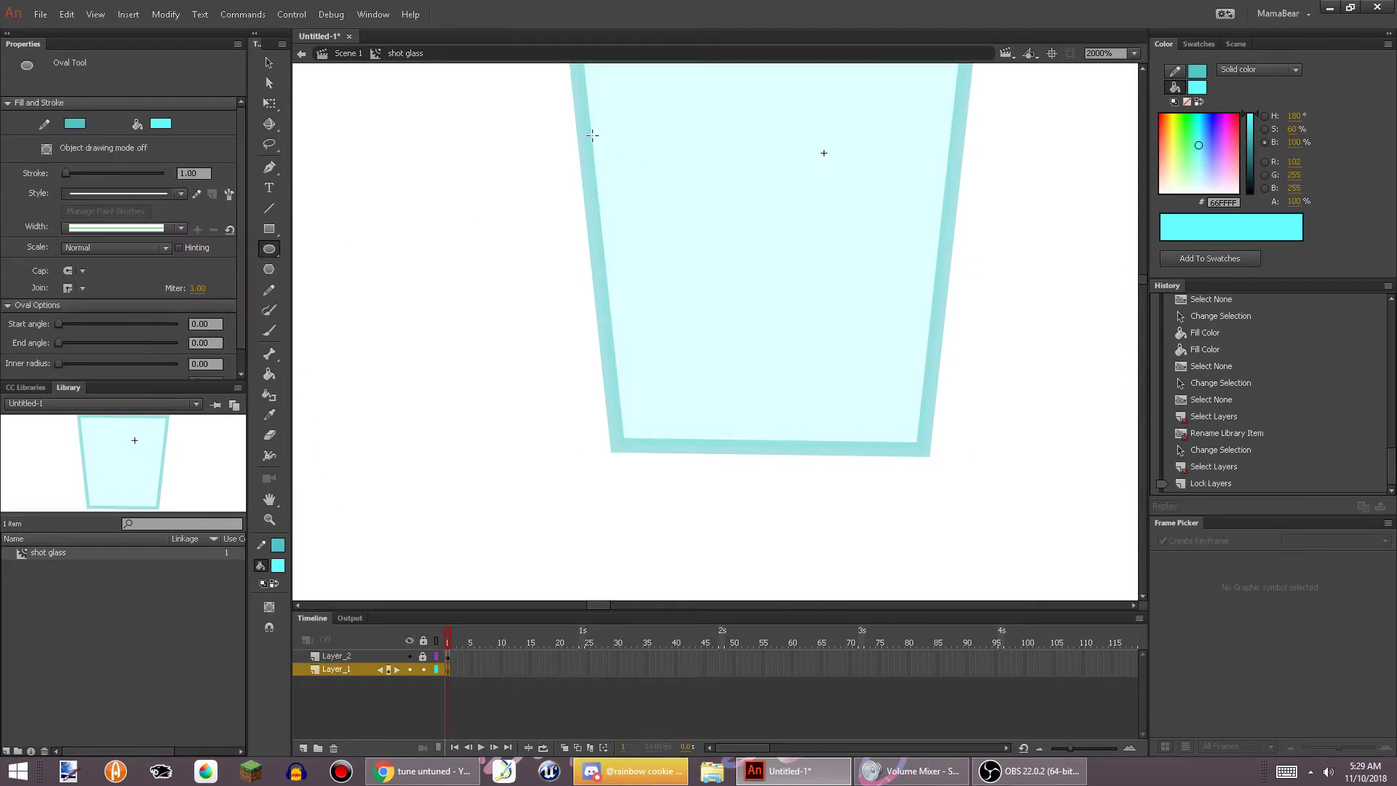
mouse_move(579, 130)
left_mouse_down()
mouse_move(848, 227)
mouse_move(955, 238)
left_mouse_up()
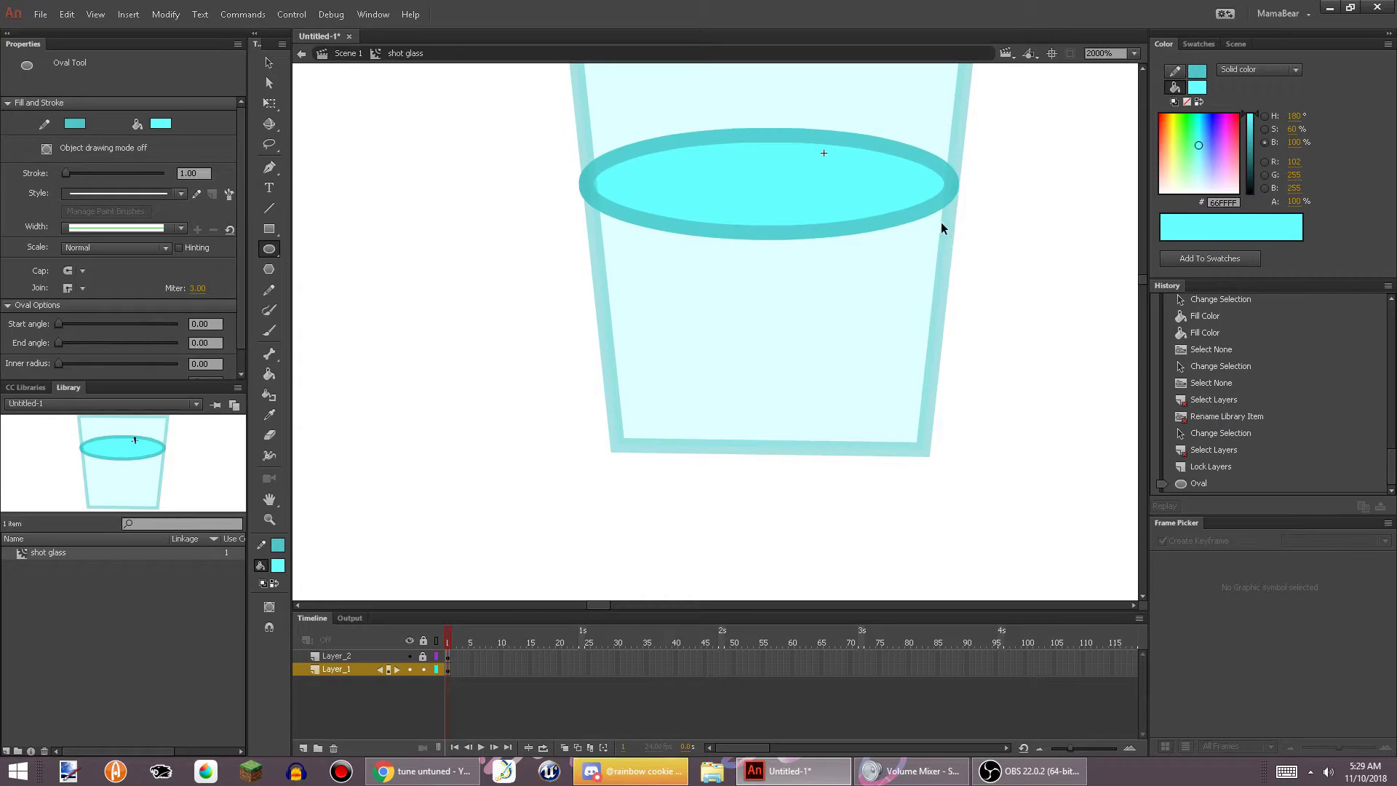
left_click_drag(969, 160, 928, 185)
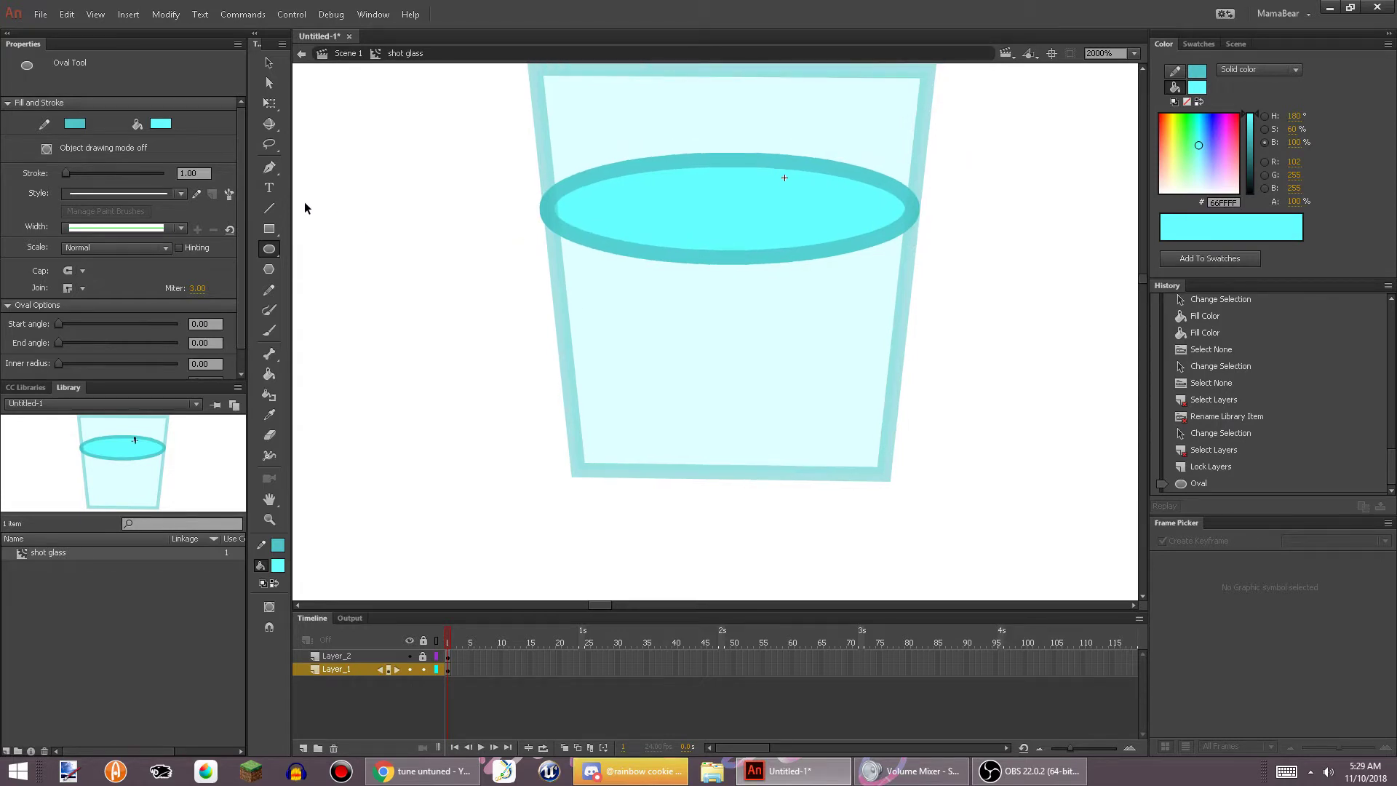
key("ctrl+z")
Outline the liquid in the cup's lower part with straight lines along its sides and bottom, adding two horizontal lines across the liquid's top
left_click(269, 208)
mouse_move(550, 245)
left_mouse_down()
mouse_move(867, 265)
mouse_move(912, 241)
left_mouse_up()
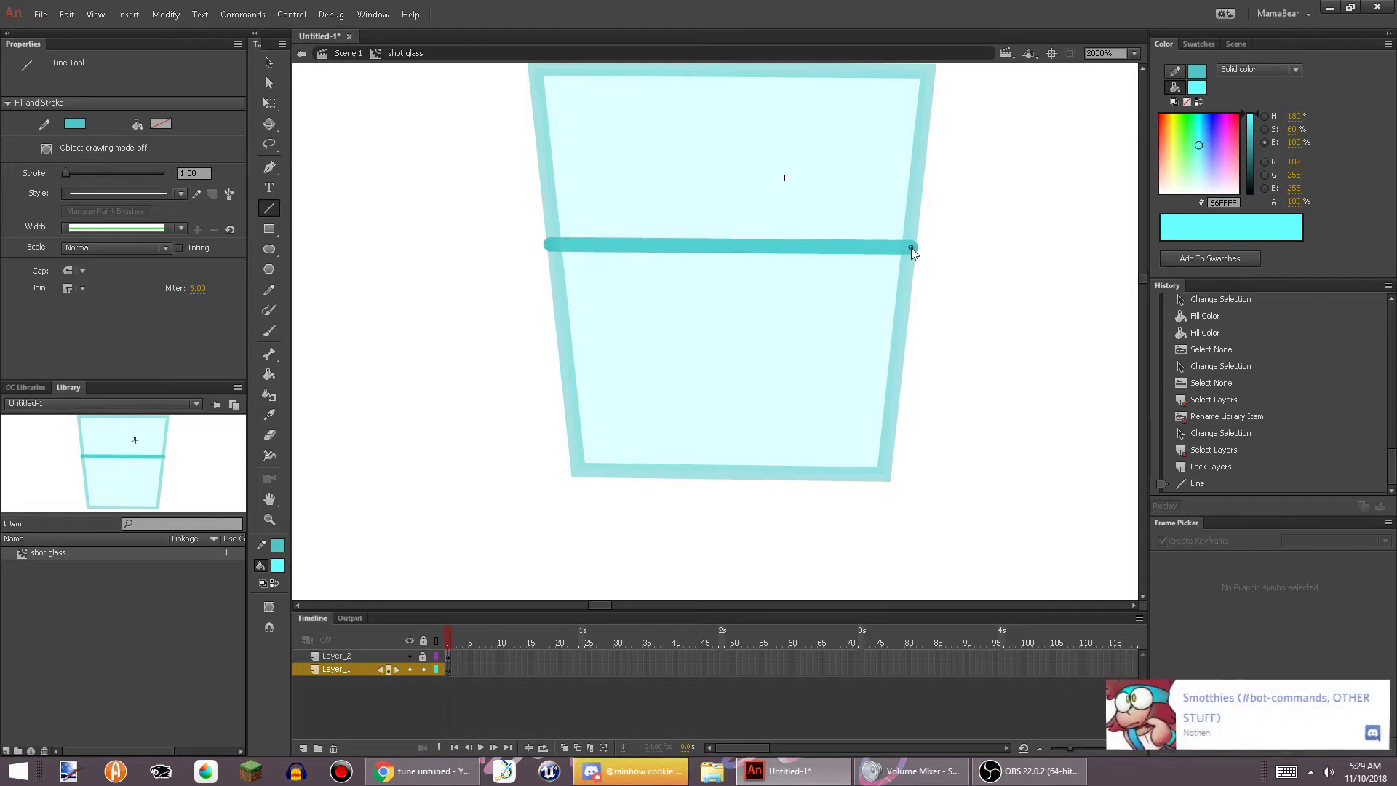
mouse_move(912, 240)
left_mouse_down()
mouse_move(879, 486)
mouse_move(574, 471)
mouse_move(561, 234)
mouse_move(552, 246)
left_mouse_up()
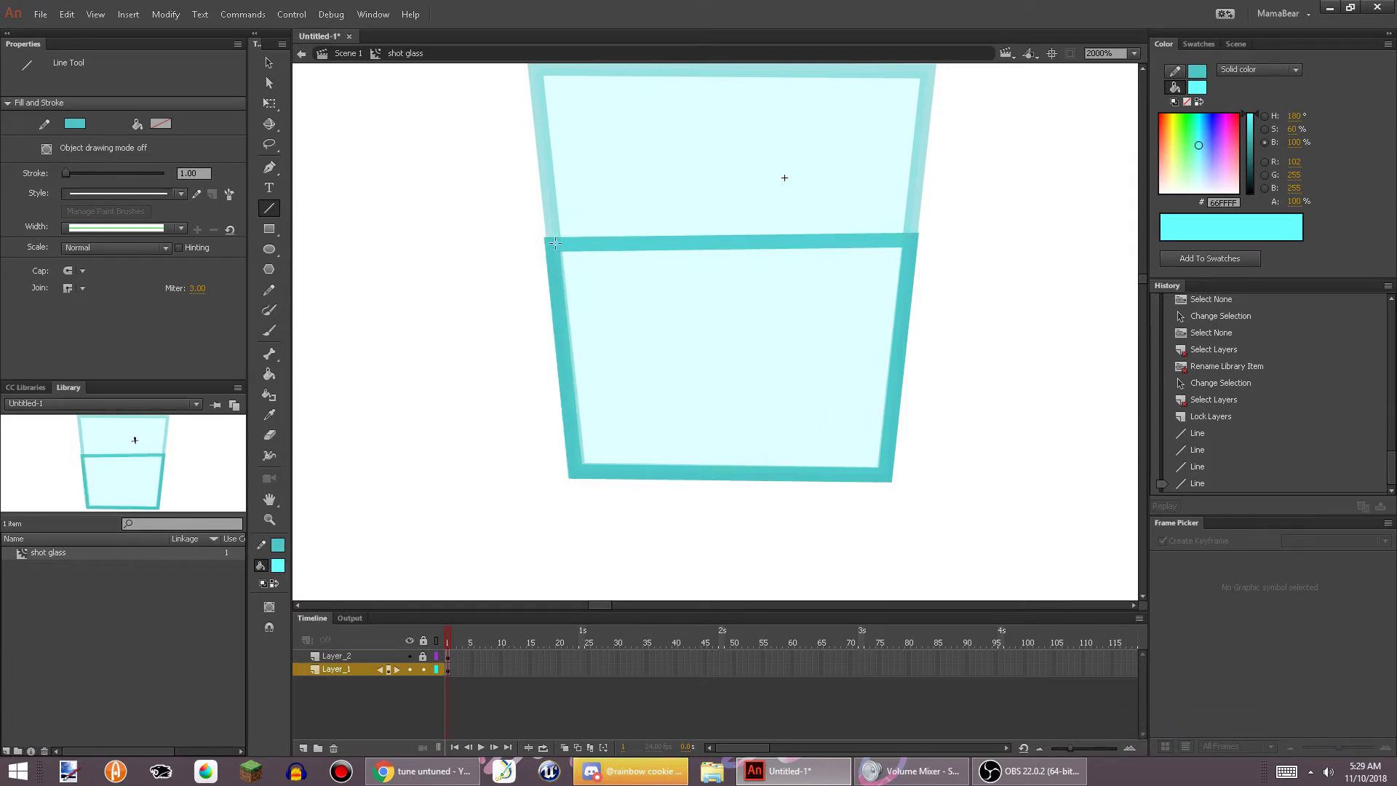
scroll(729, 199, "up", 2)
left_click_drag(563, 337, 902, 344)
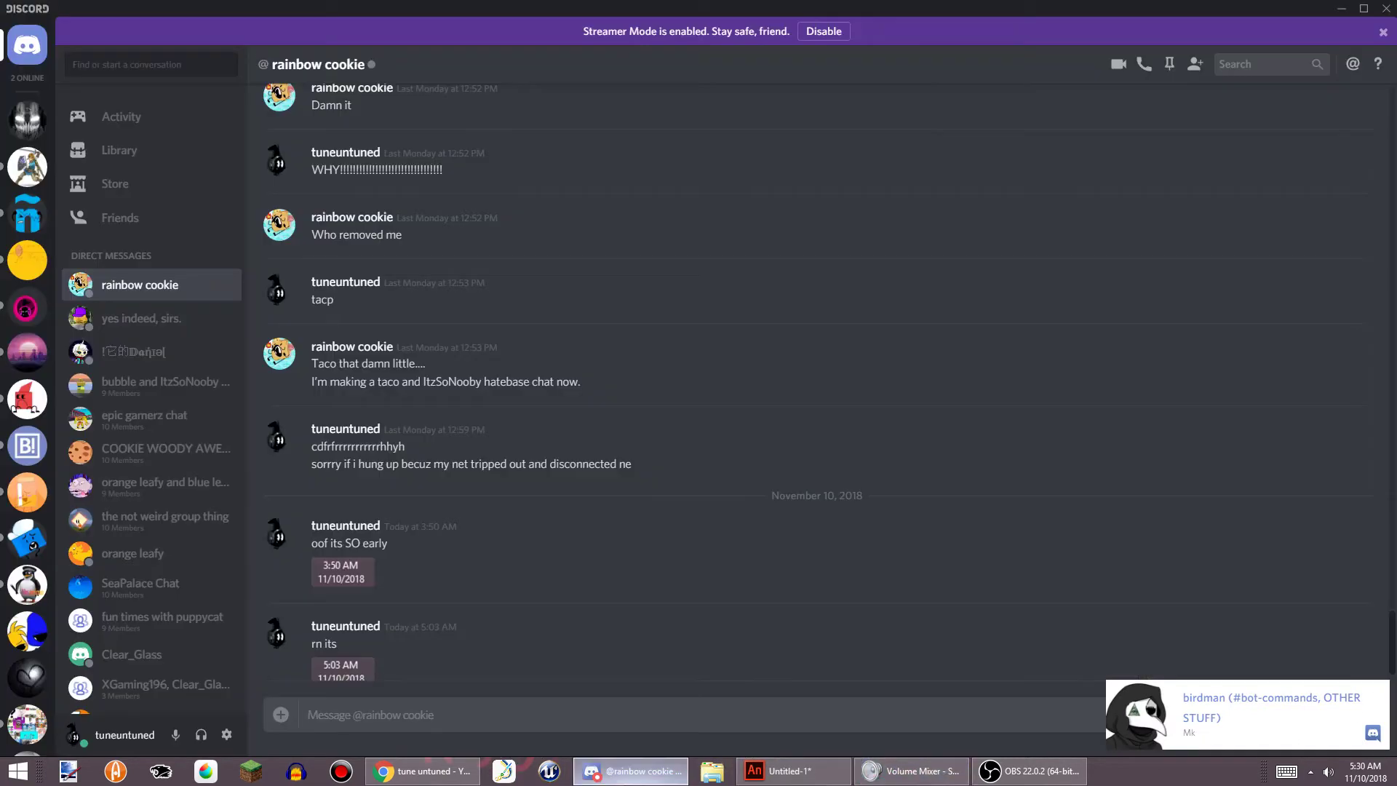
Switch to Discord, set the account status to Do Not Disturb, and show the Friends list
left_click(660, 768)
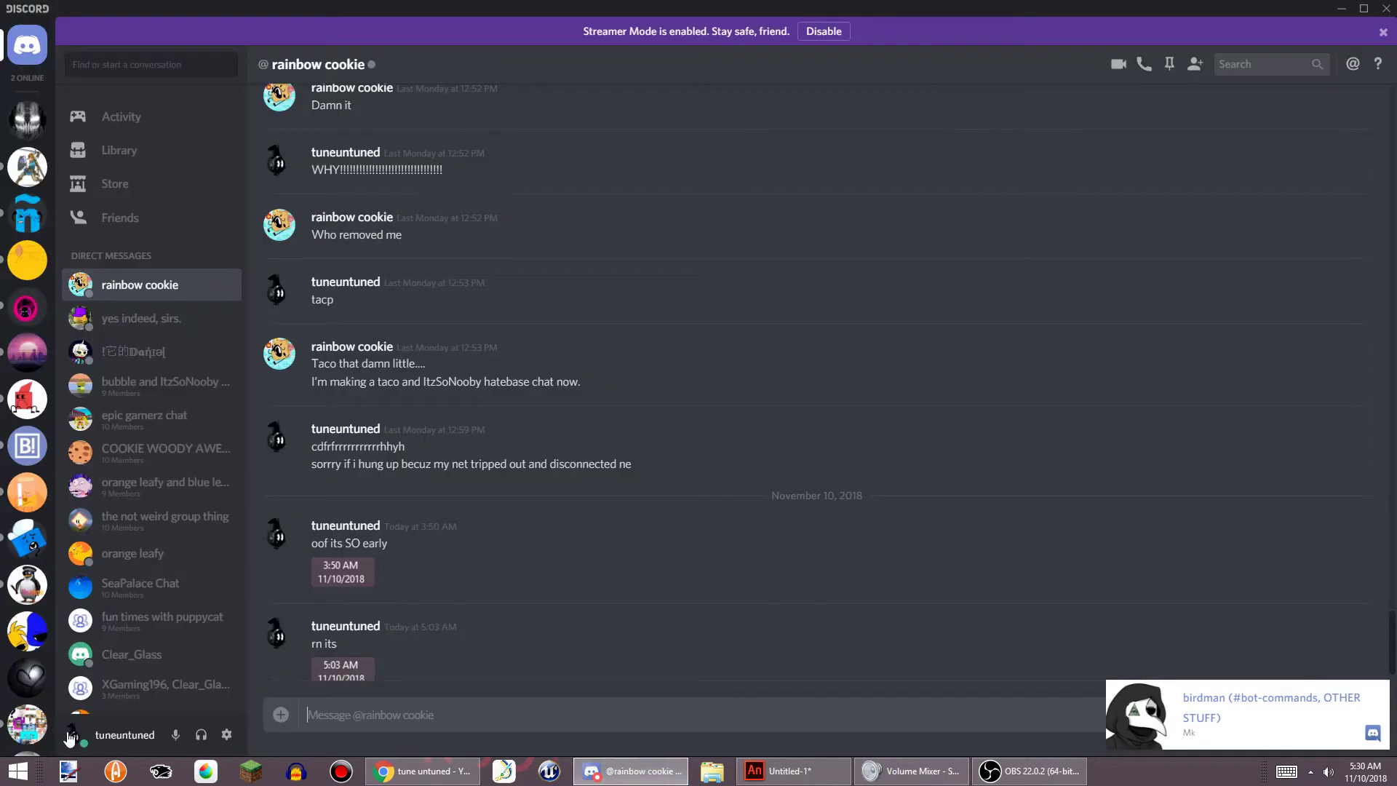
left_click(75, 737)
left_click(115, 633)
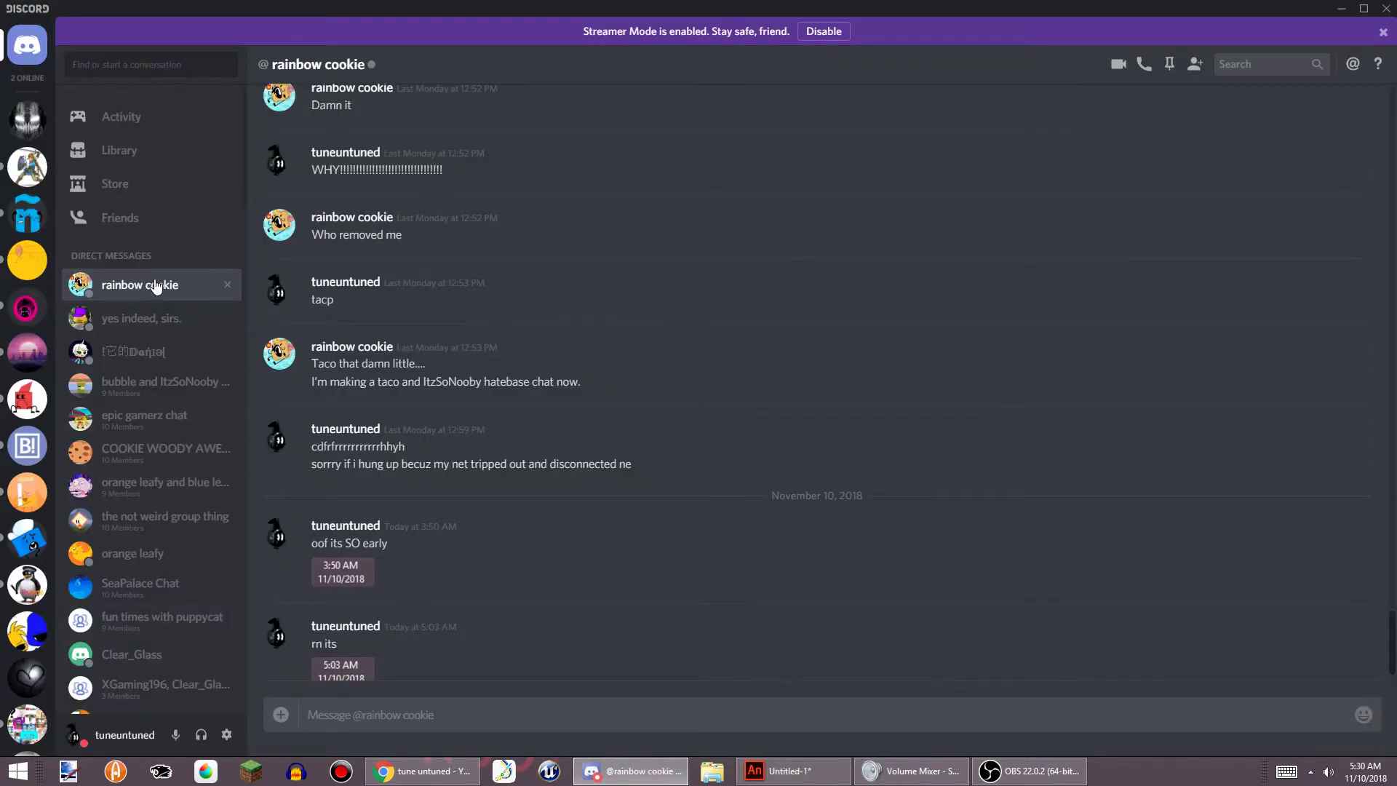
left_click(186, 226)
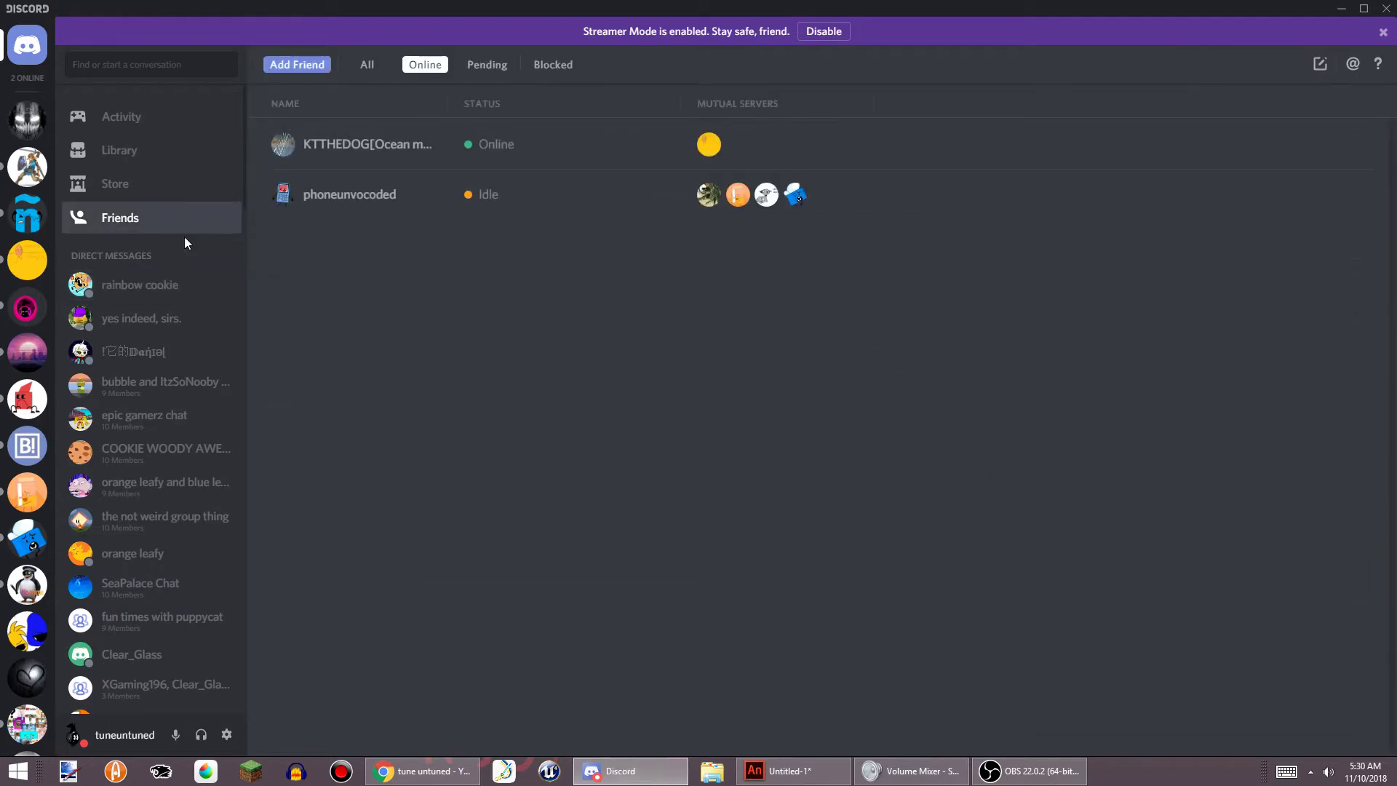
Return to Adobe Animate and curve the lower horizontal line downward and the upper one upward to form the liquid's surface
left_click(785, 767)
left_click(269, 103)
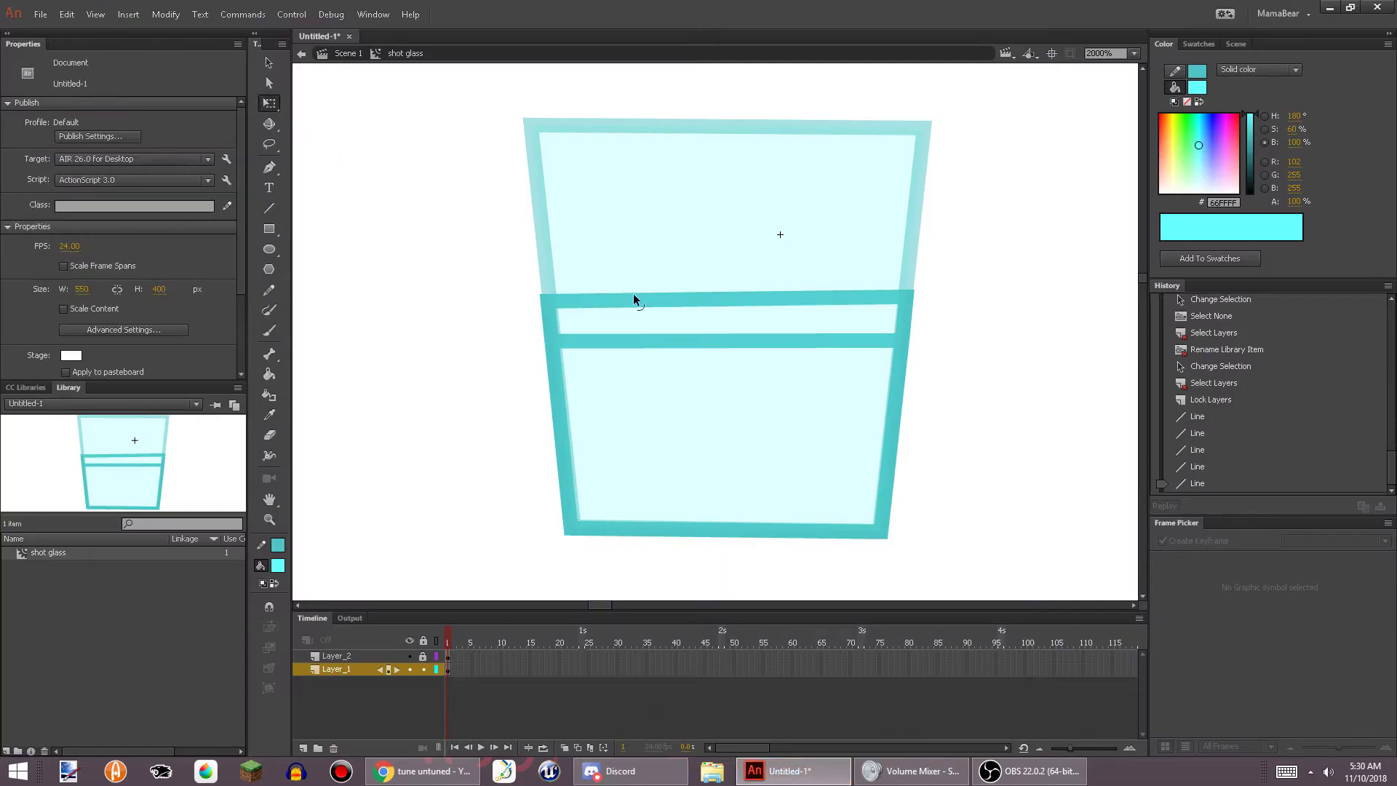
left_click_drag(727, 344, 720, 389)
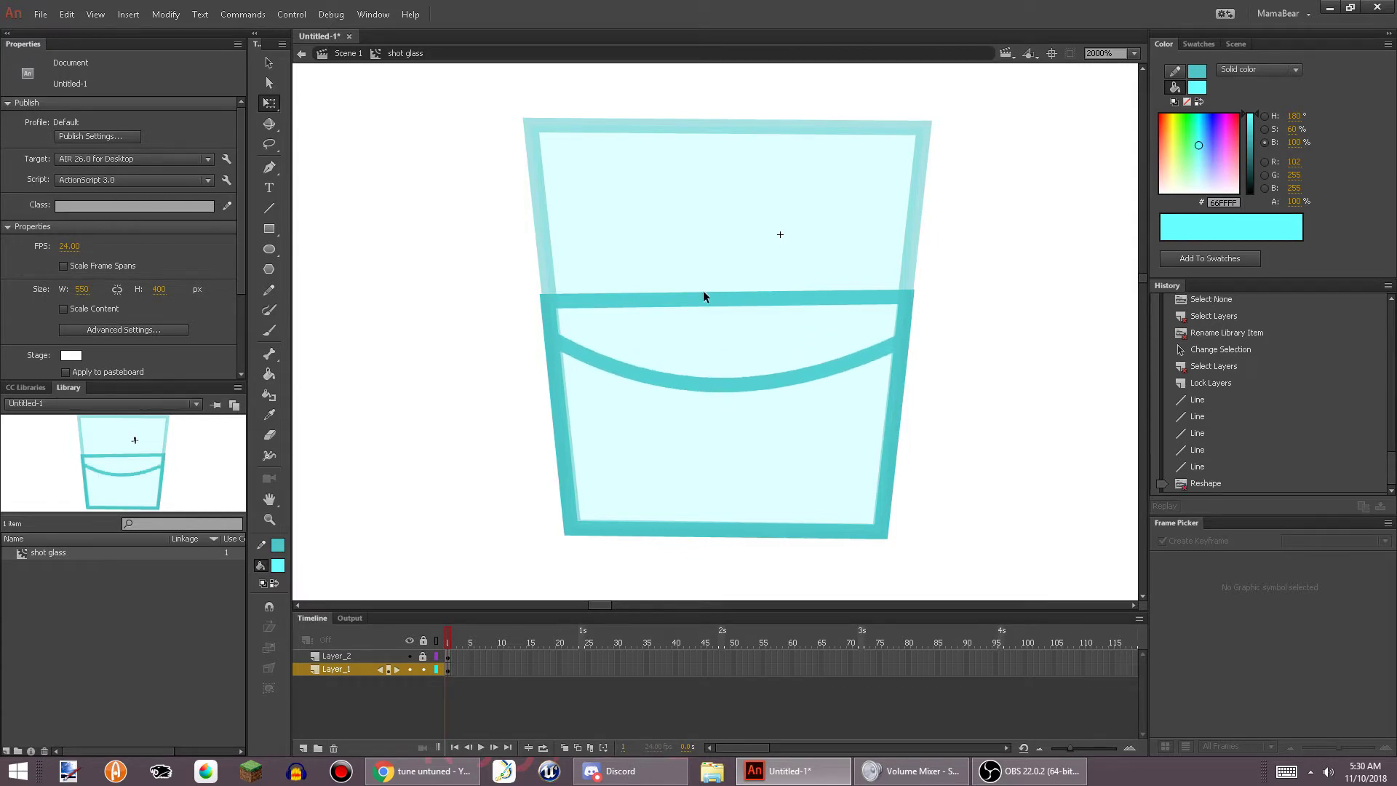
left_click_drag(703, 295, 679, 255)
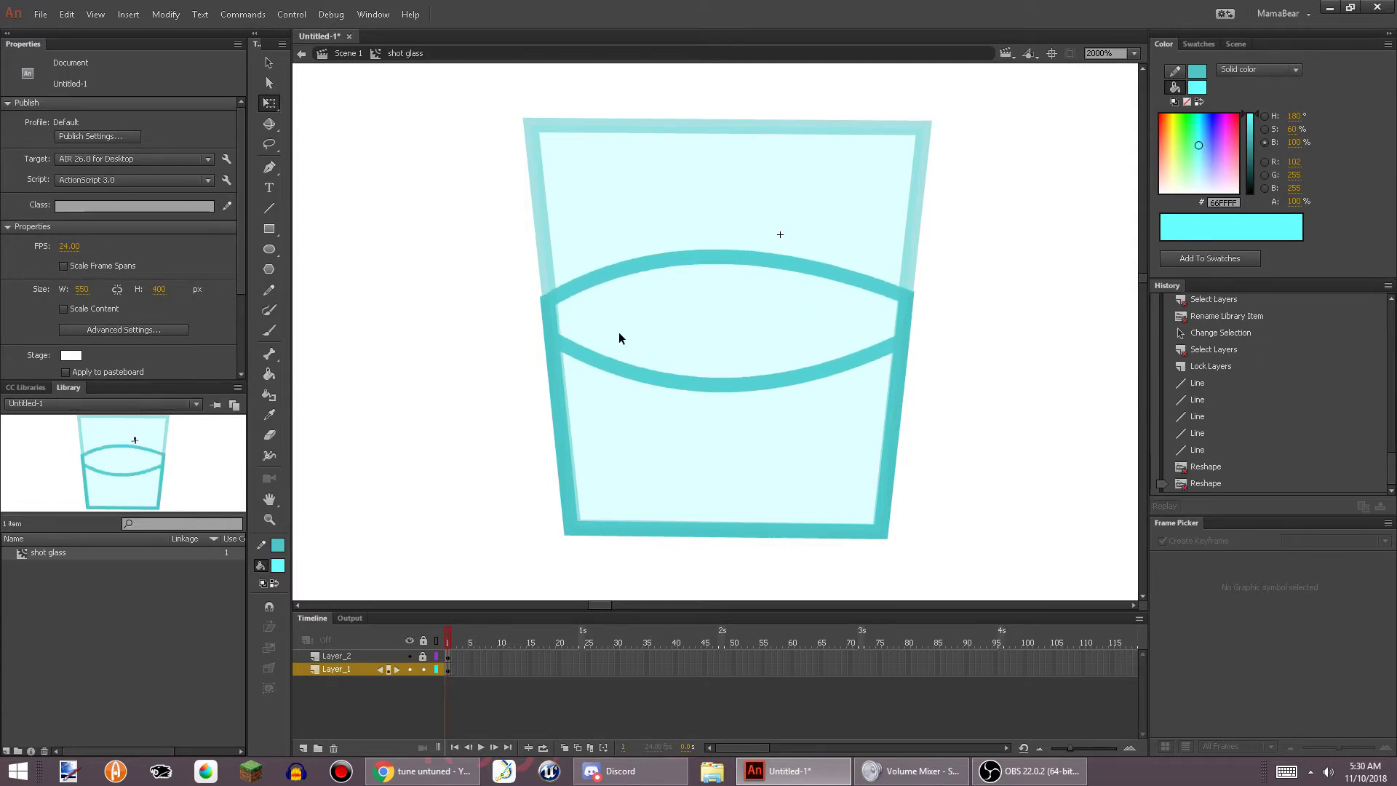
Fill the liquid's surface and body with light blue #48C7FF at 100% alpha using the Paint Bucket
left_click(269, 374)
left_click(277, 566)
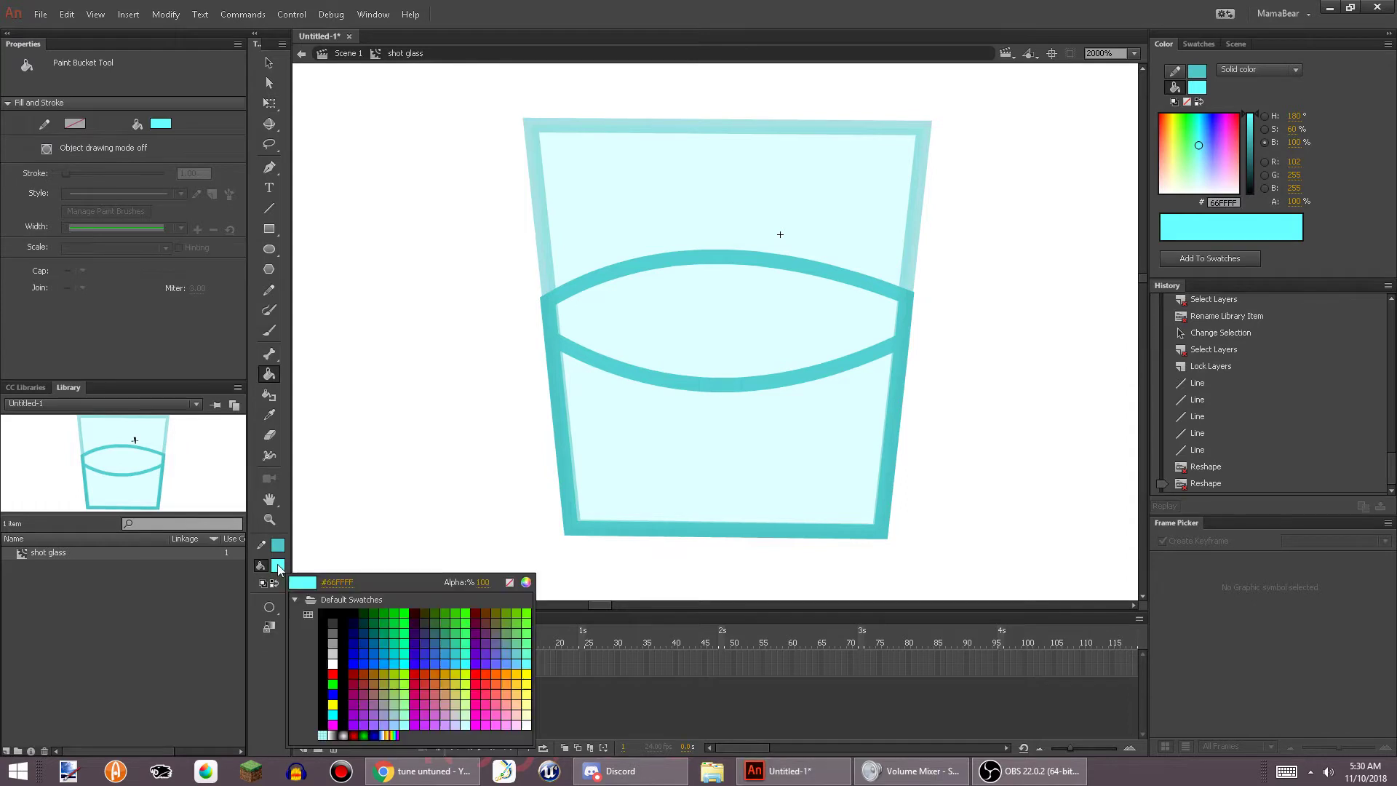
left_click(280, 566)
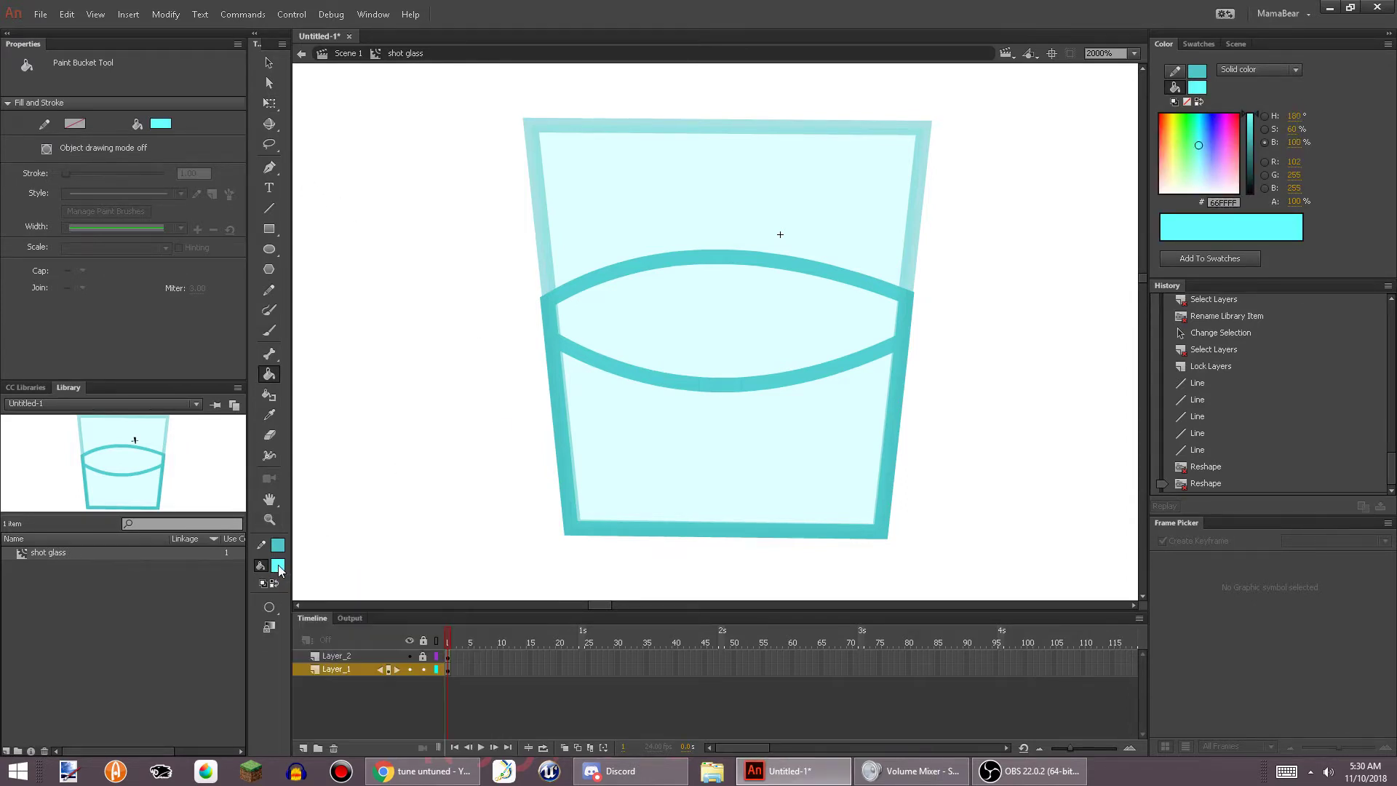
left_click(1205, 139)
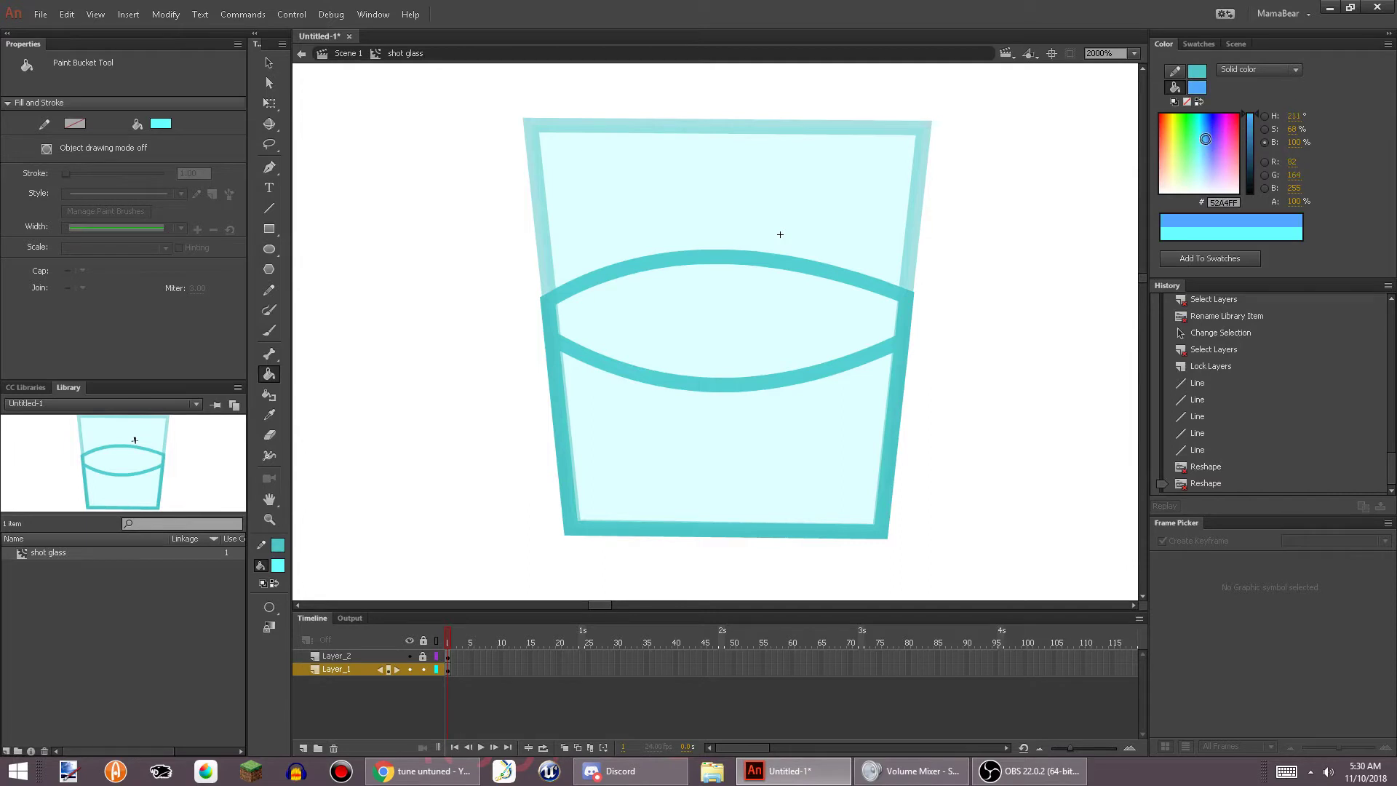
left_click_drag(1206, 139, 1202, 136)
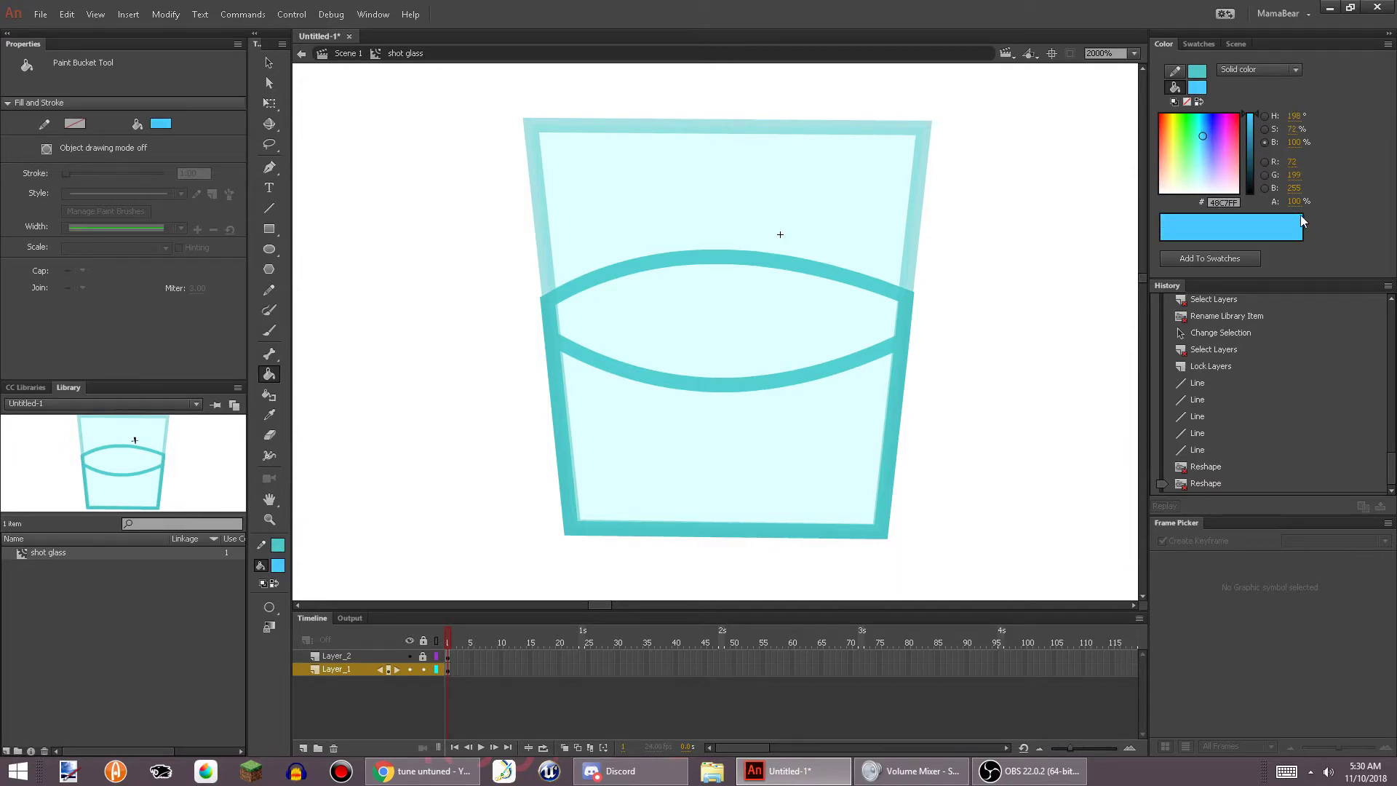
left_click(699, 328)
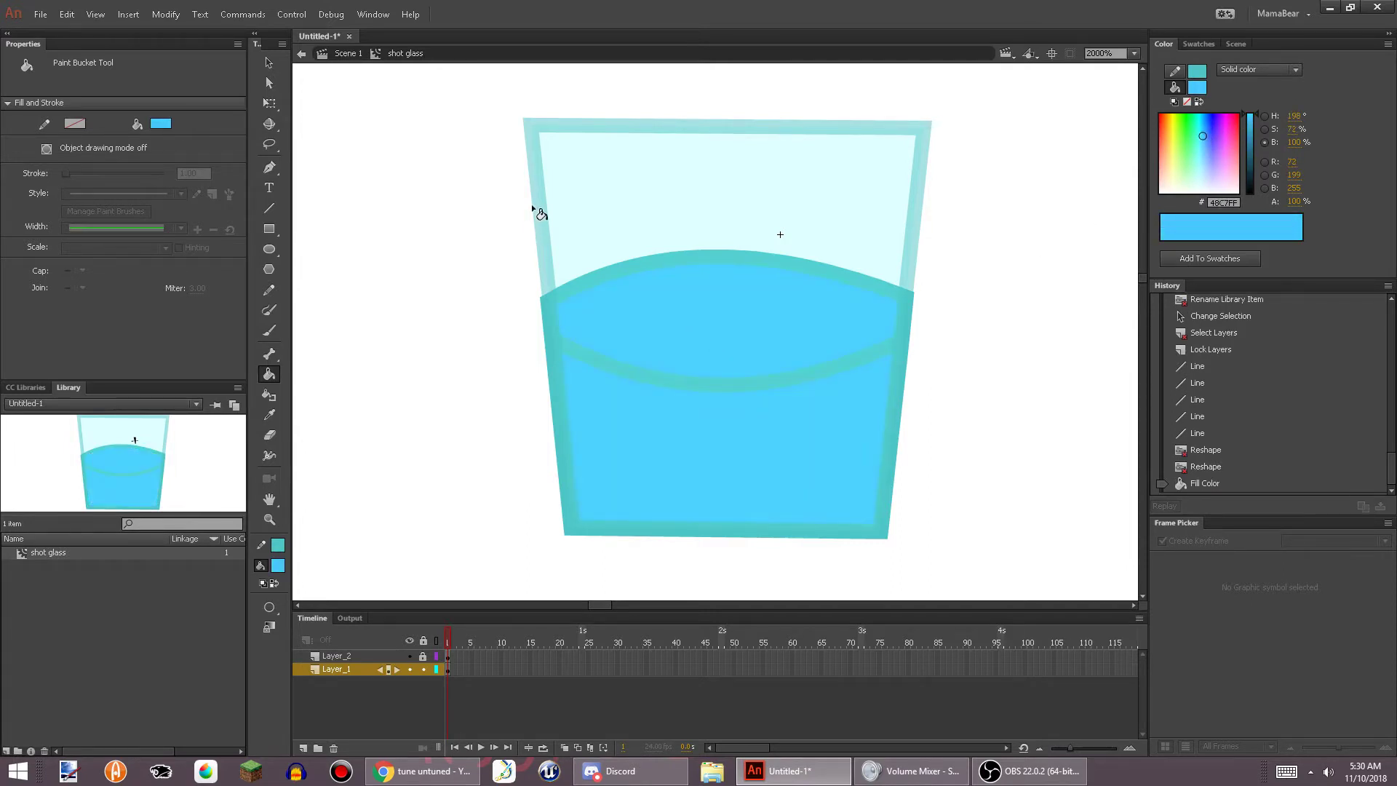
key("q")
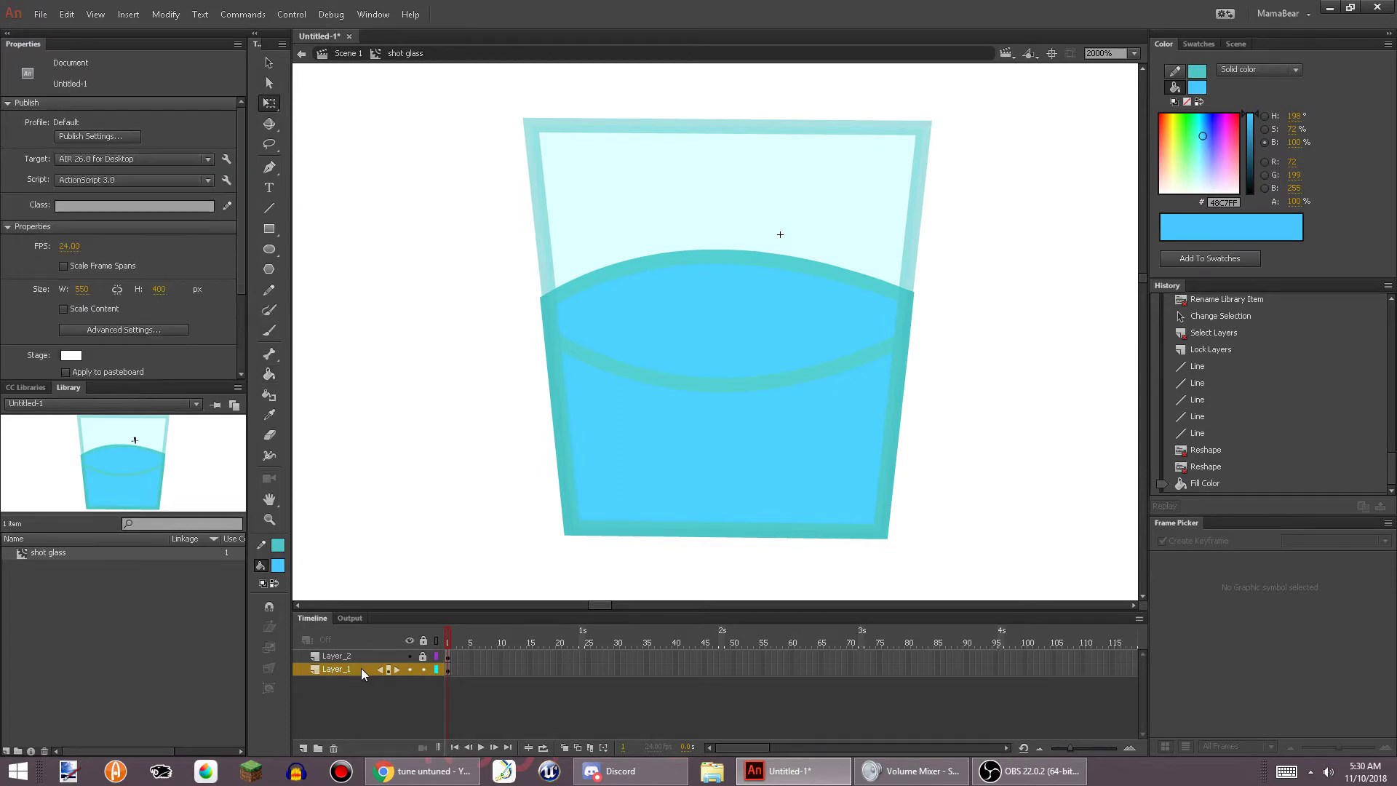
Select the liquid artwork on Layer_1 and remove its outline stroke
left_click(332, 672)
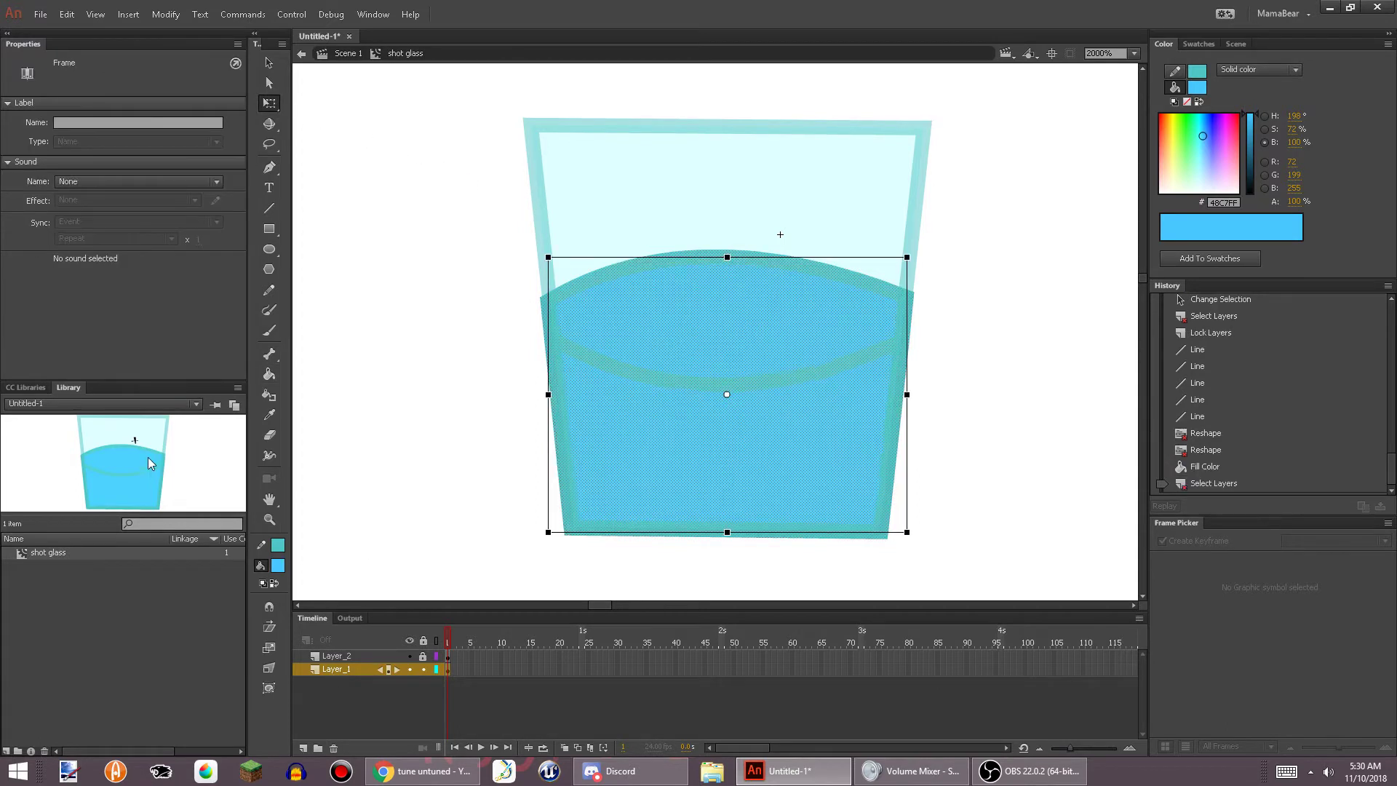
left_click(277, 545)
left_click(507, 561)
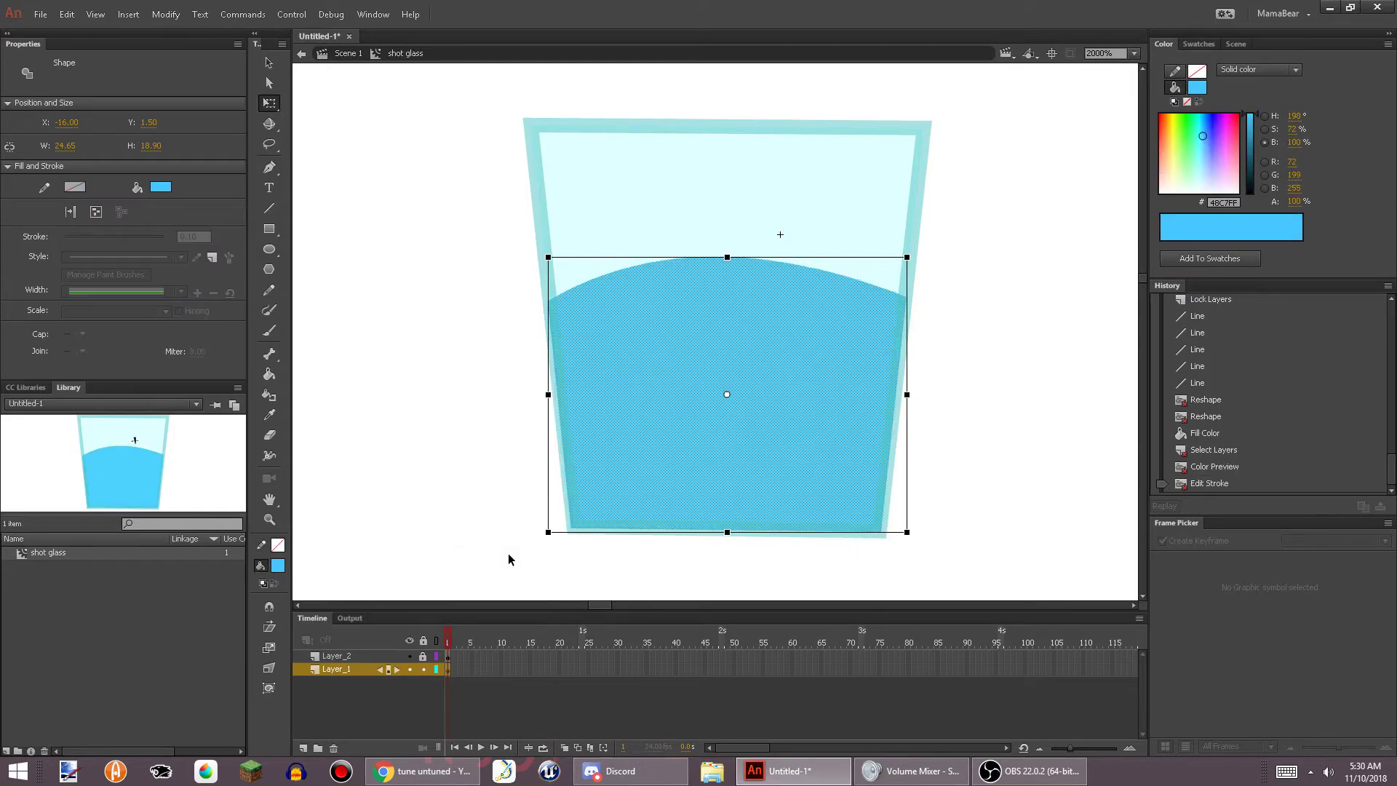
left_click(473, 488)
scroll(683, 390, "down", 1)
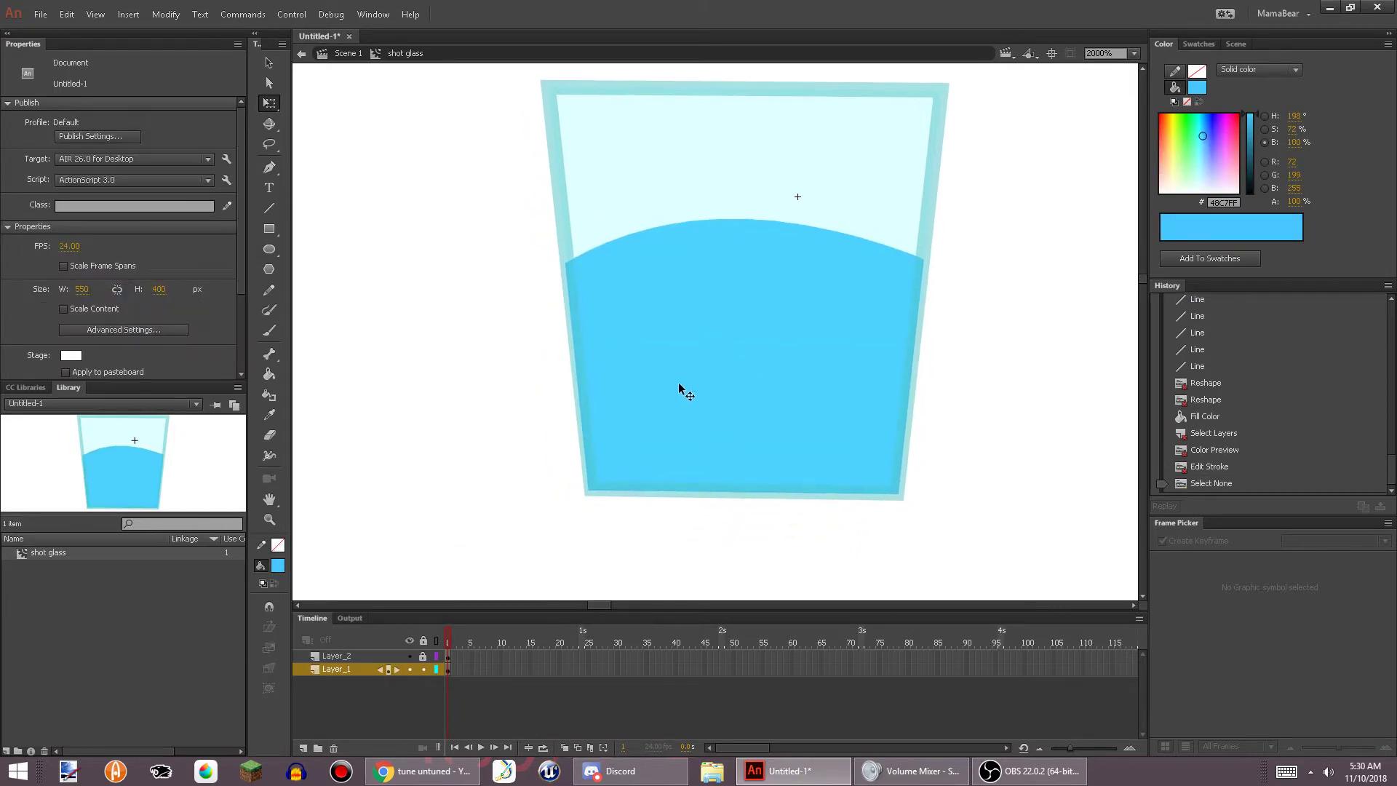
Set the stroke color to black and then to white #FFFFFF, without changing the liquid's fill
left_click(277, 544)
left_click(349, 601)
left_click_drag(580, 320, 490, 312)
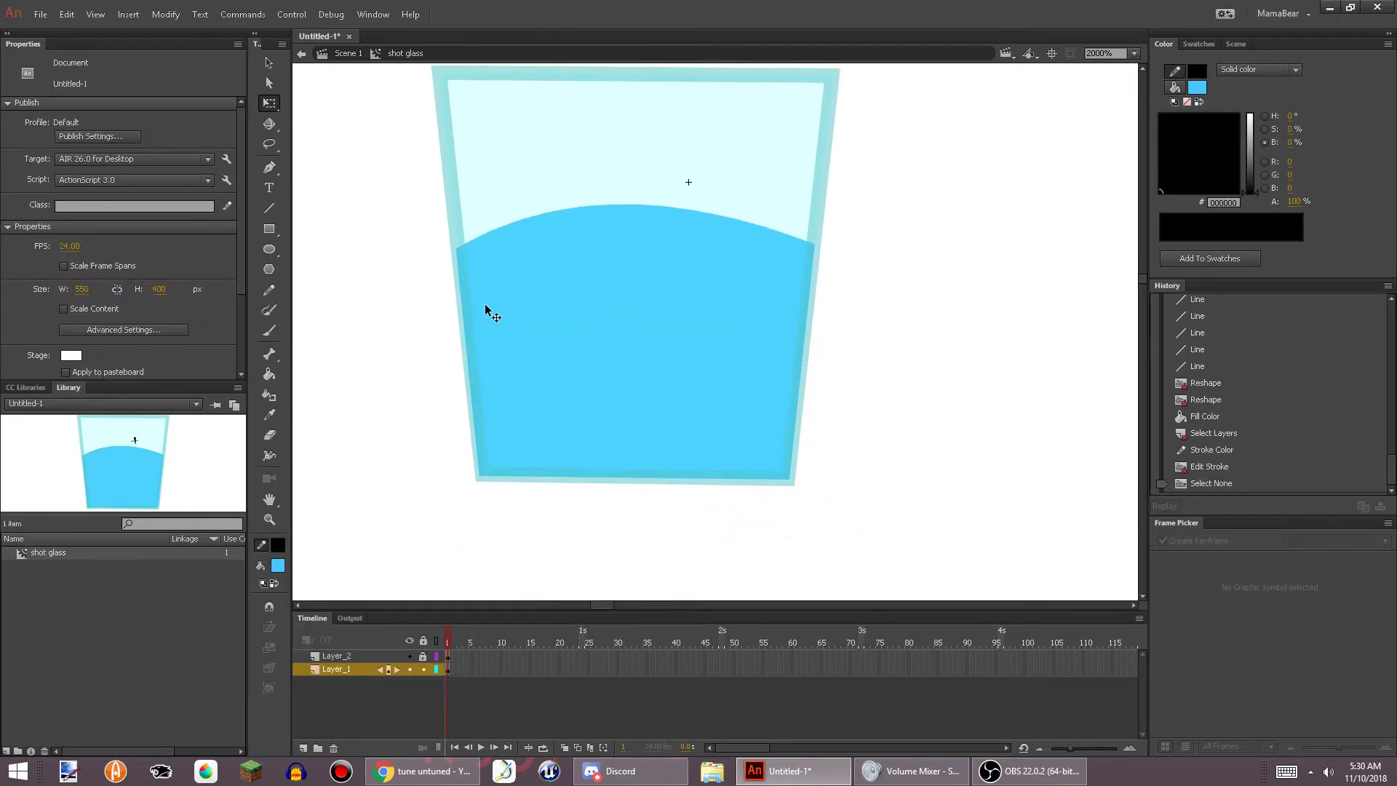
left_click(507, 281)
left_click(352, 499)
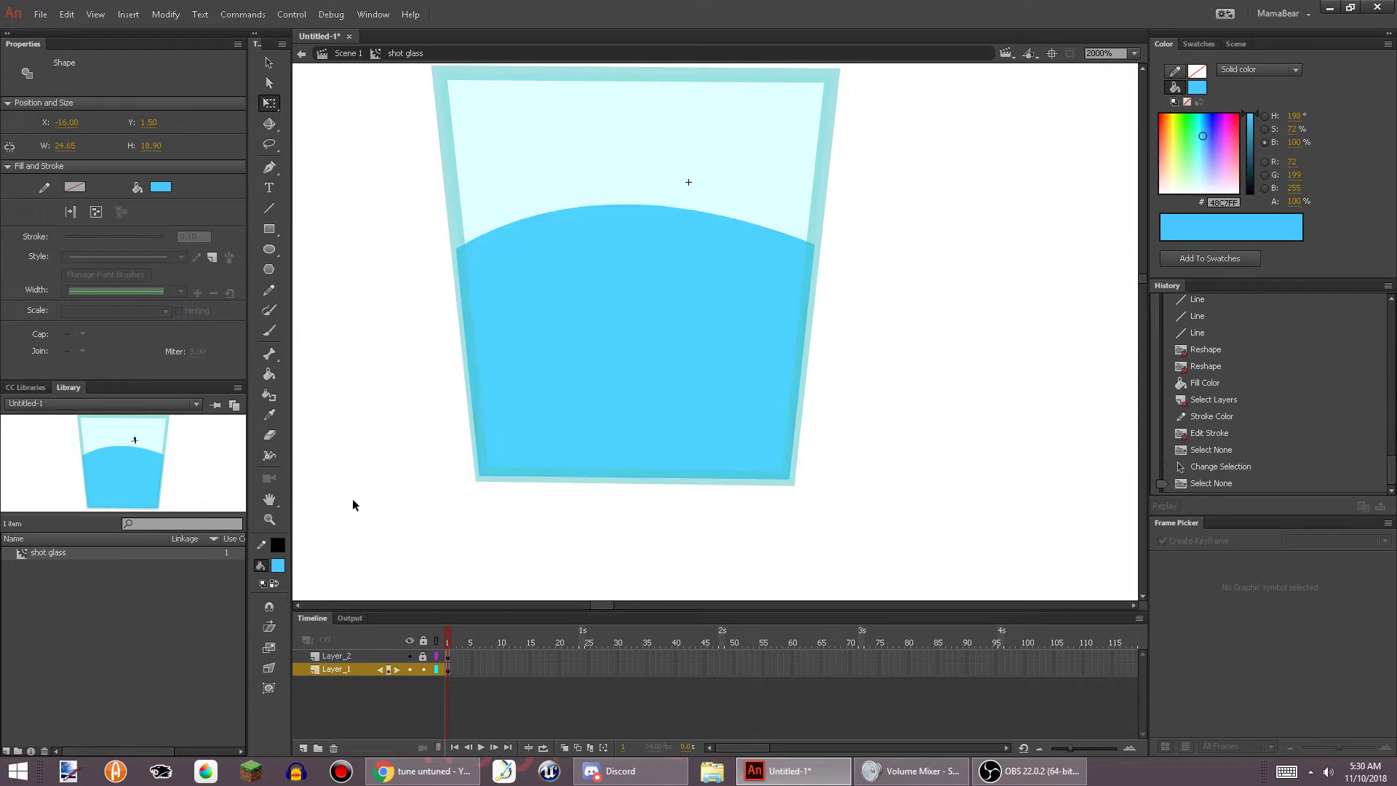
left_click(277, 545)
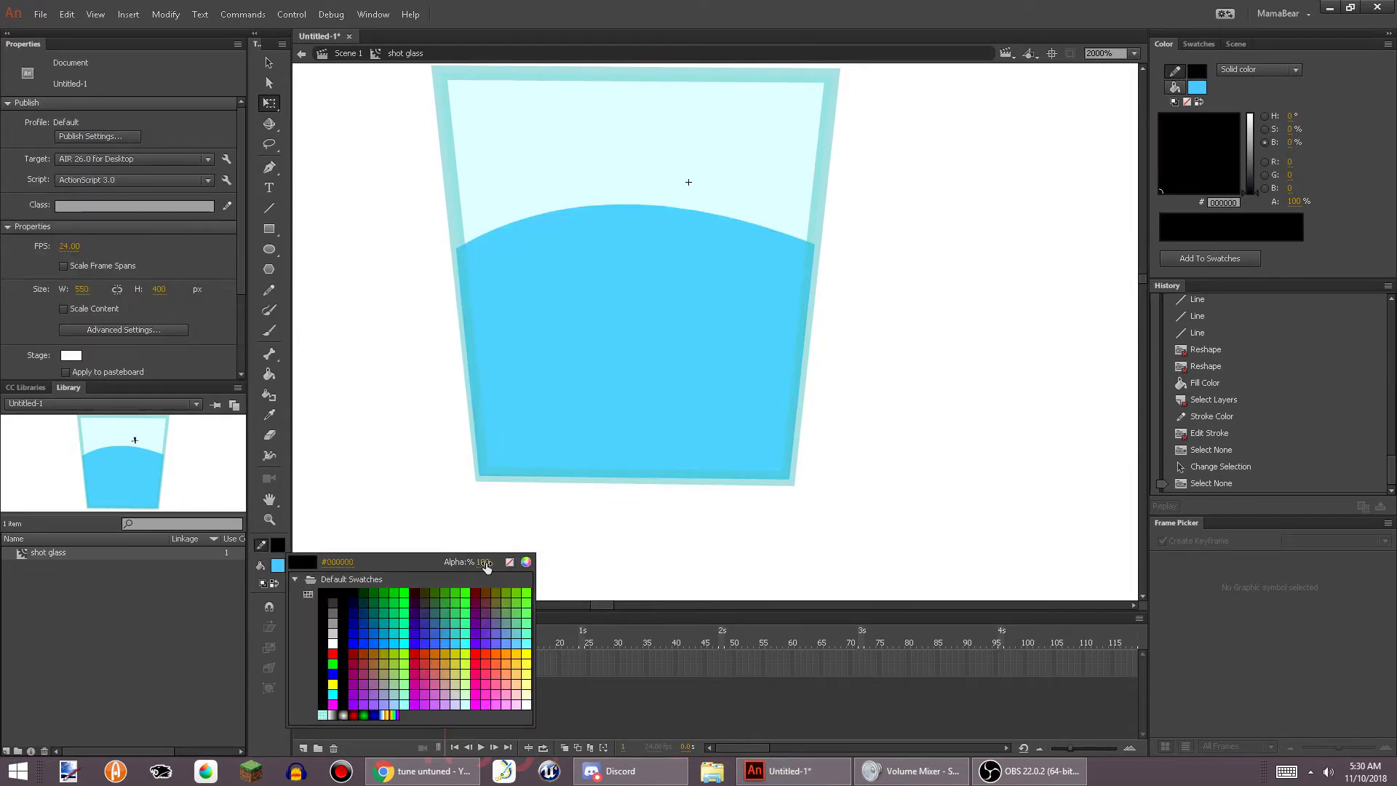
left_click(332, 643)
left_click_drag(464, 524, 547, 691)
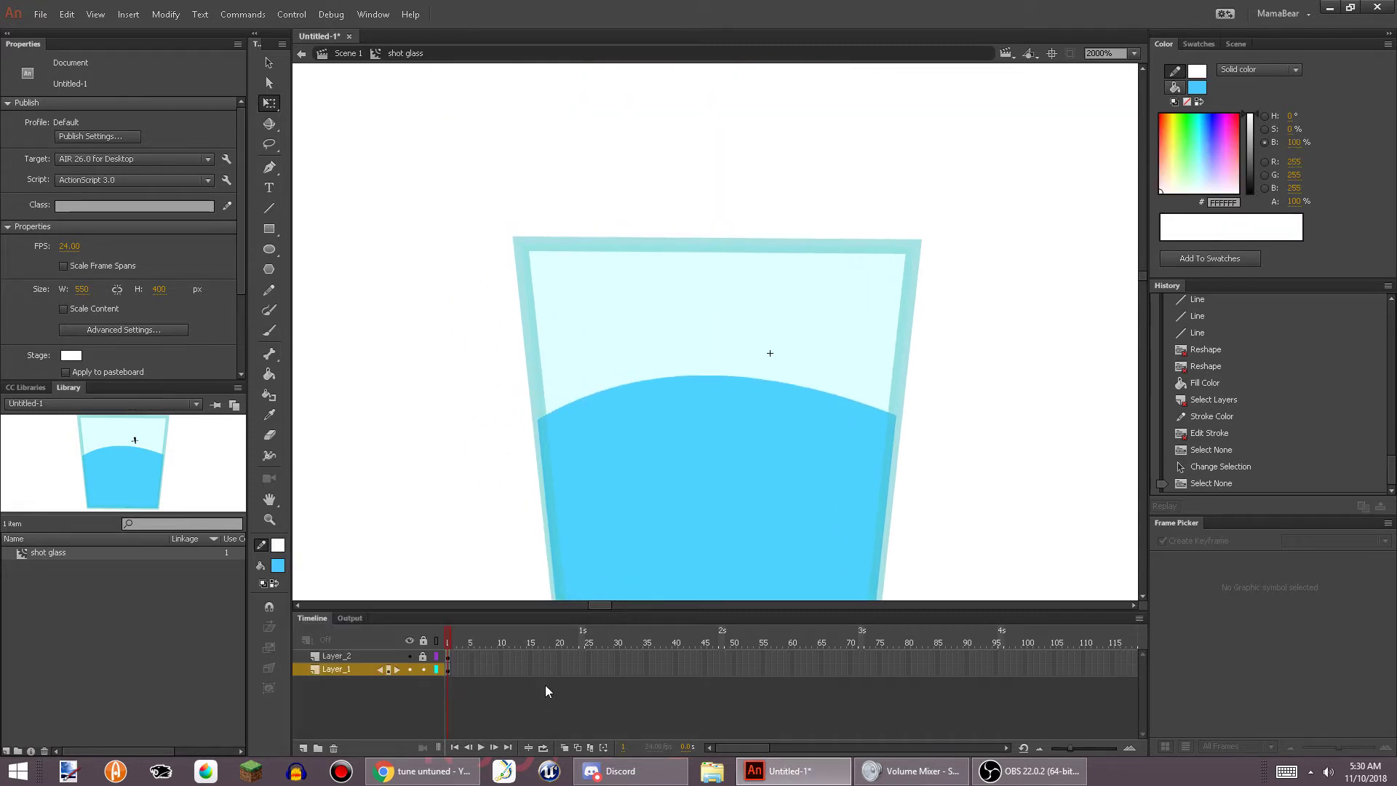
left_click_drag(528, 511, 513, 277)
left_click_drag(626, 320, 653, 411)
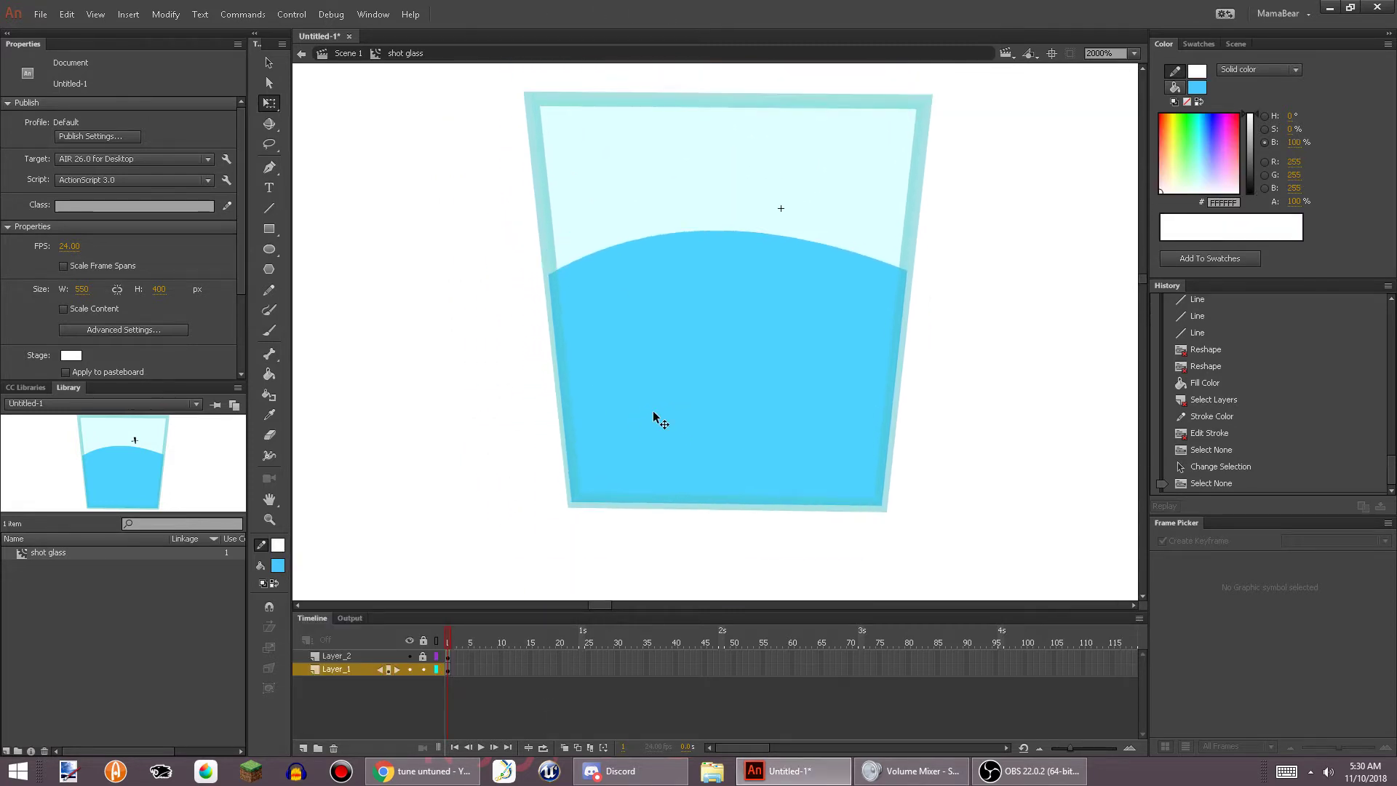
Select the liquid and lower its fill alpha to 75%
left_click(652, 410)
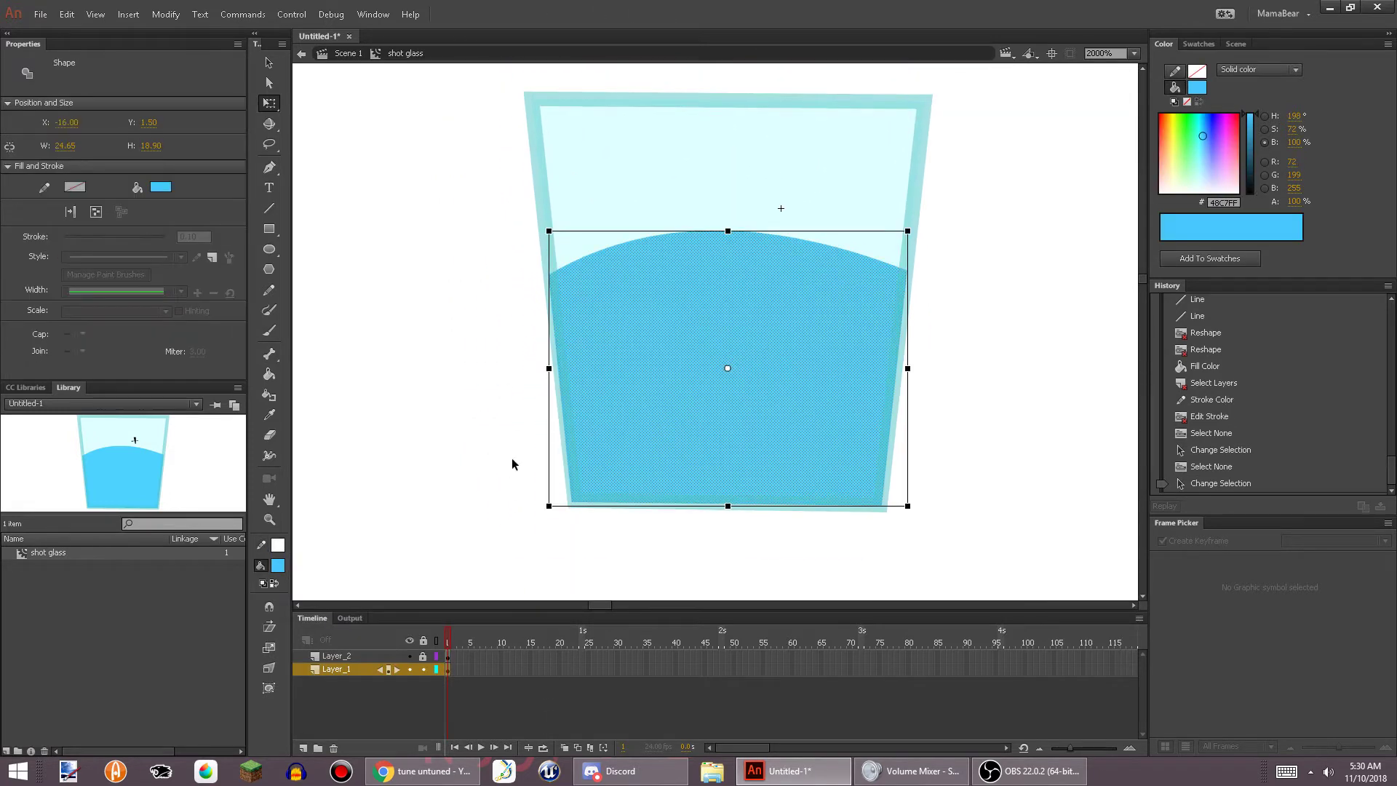
left_click(280, 572)
left_click_drag(481, 583, 467, 586)
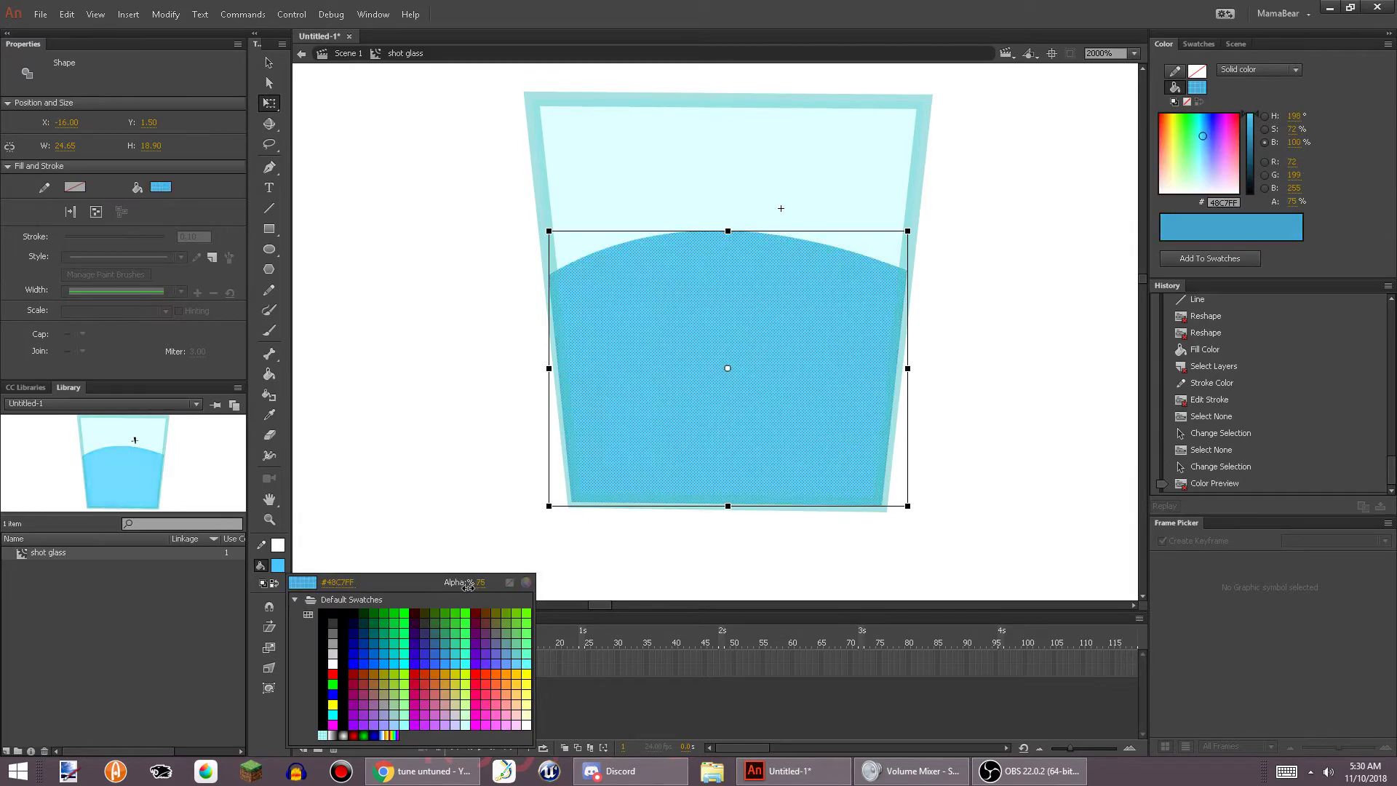
key("Return")
left_click(427, 518)
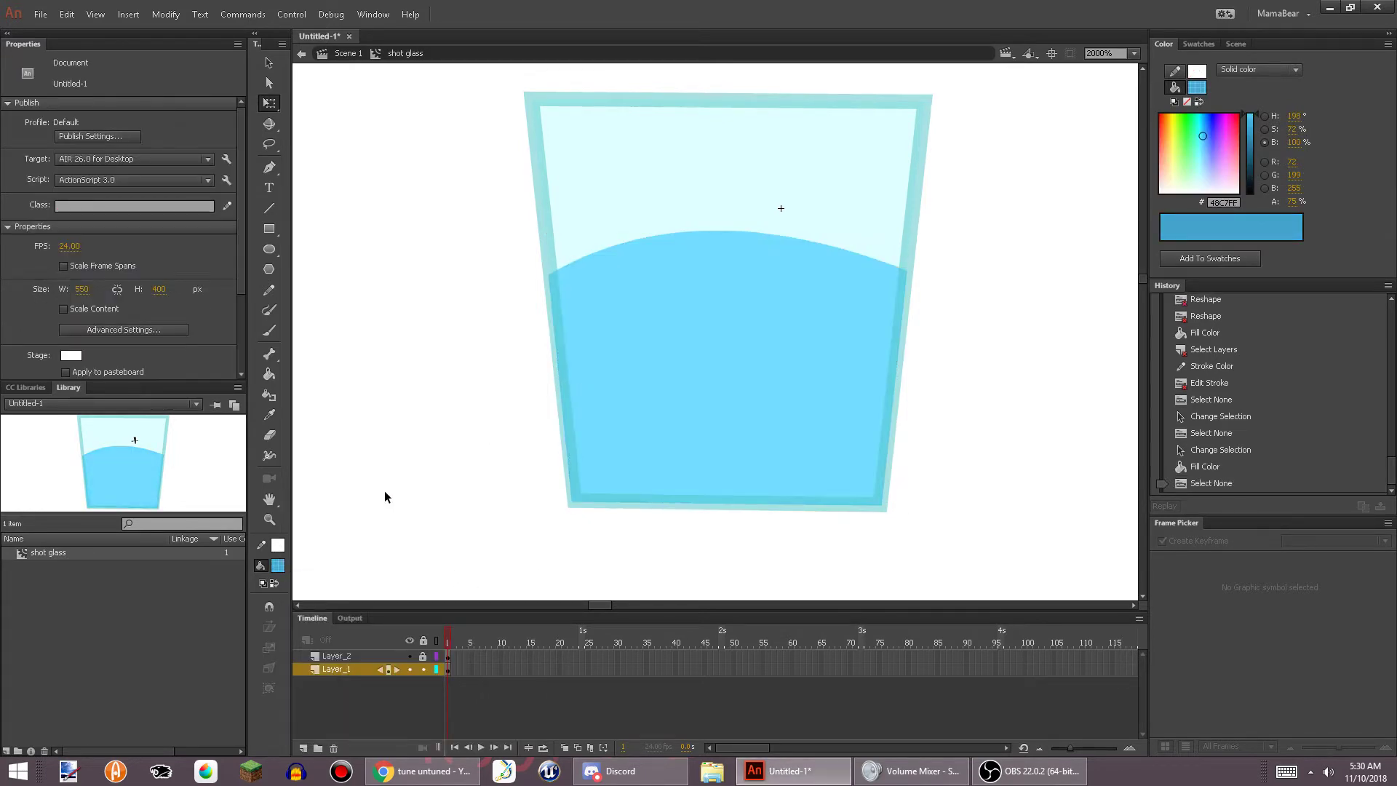
Restore the current fill color to full opacity with nothing selected
left_click(280, 565)
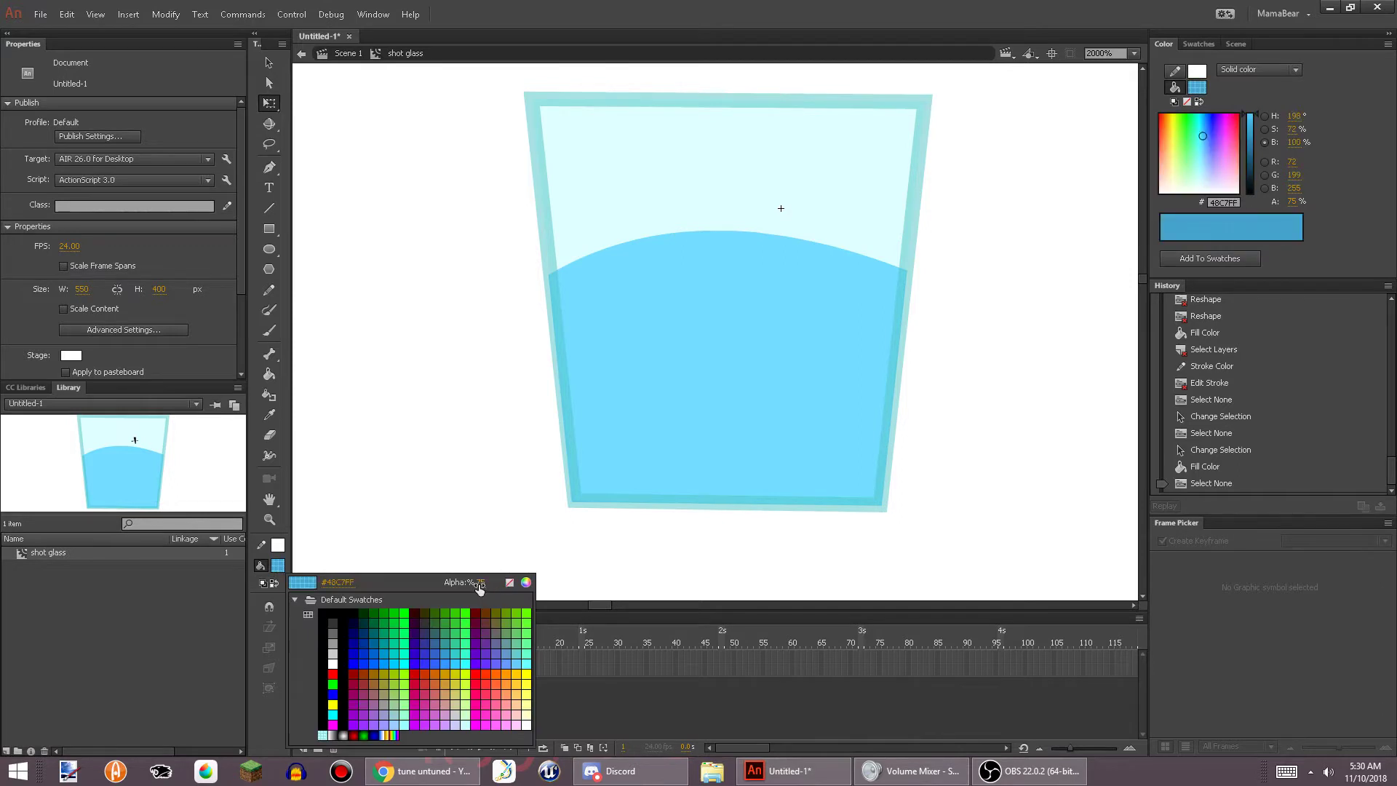
left_click_drag(479, 583, 503, 580)
scroll(805, 455, "down", 5)
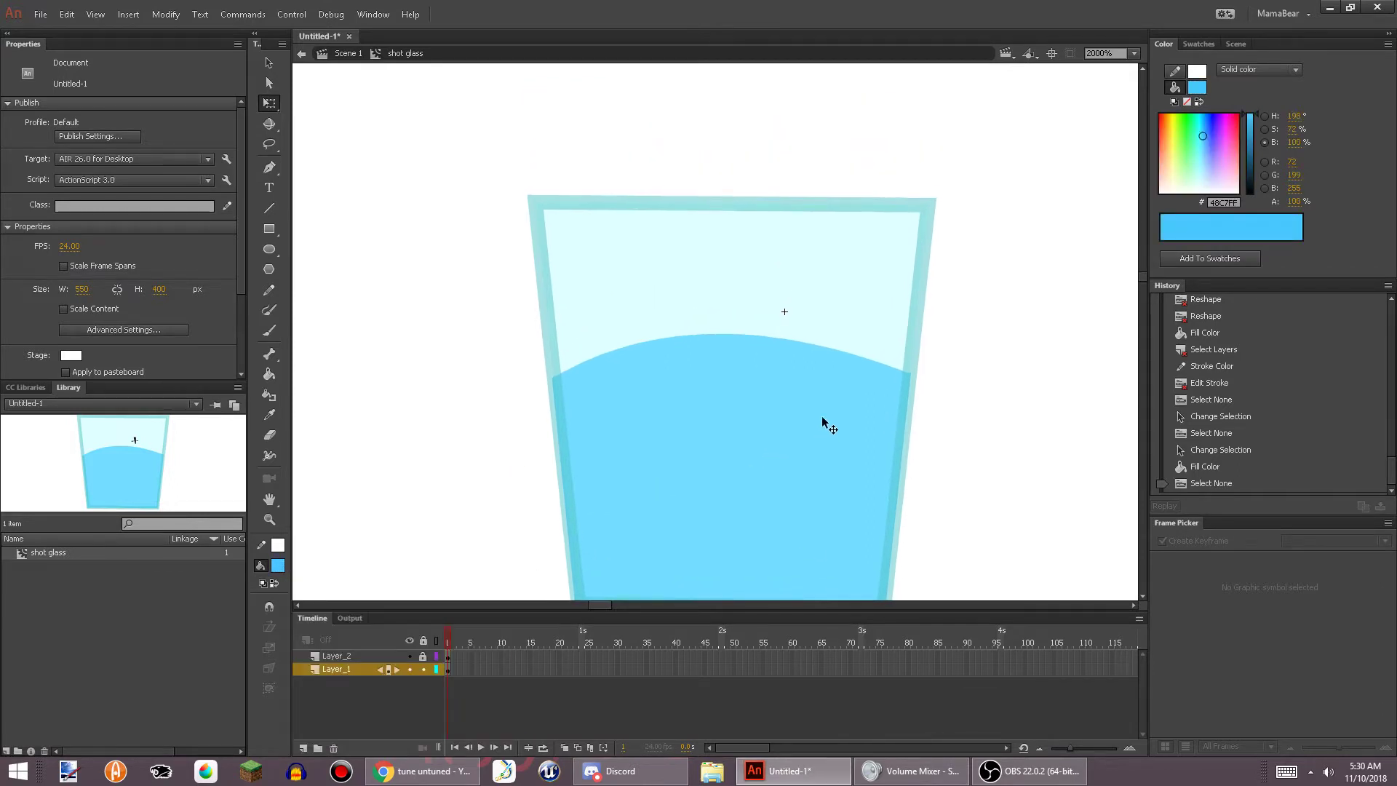
scroll(865, 363, "up", 5)
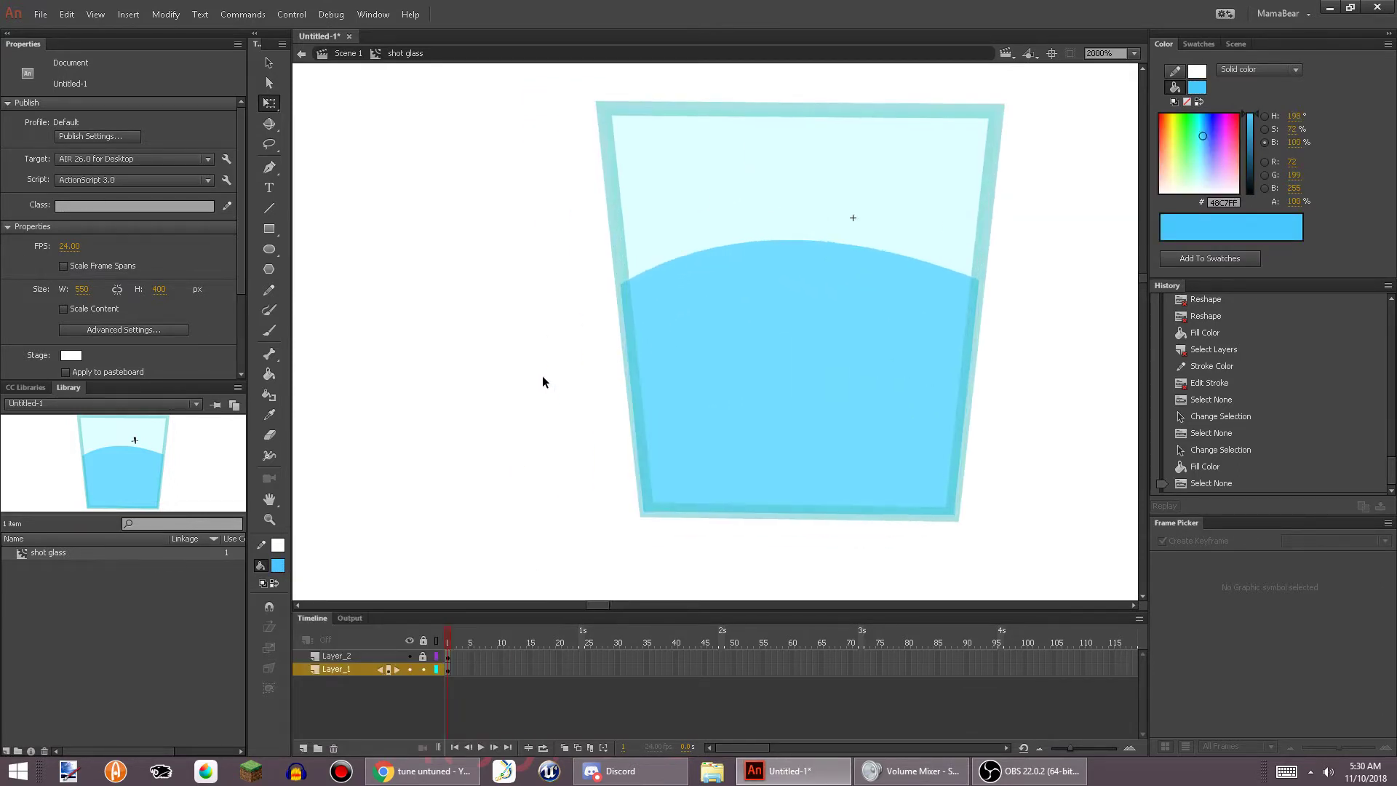
Try drawing a straight white line across the liquid where its surface meets the glass sides
left_click(269, 208)
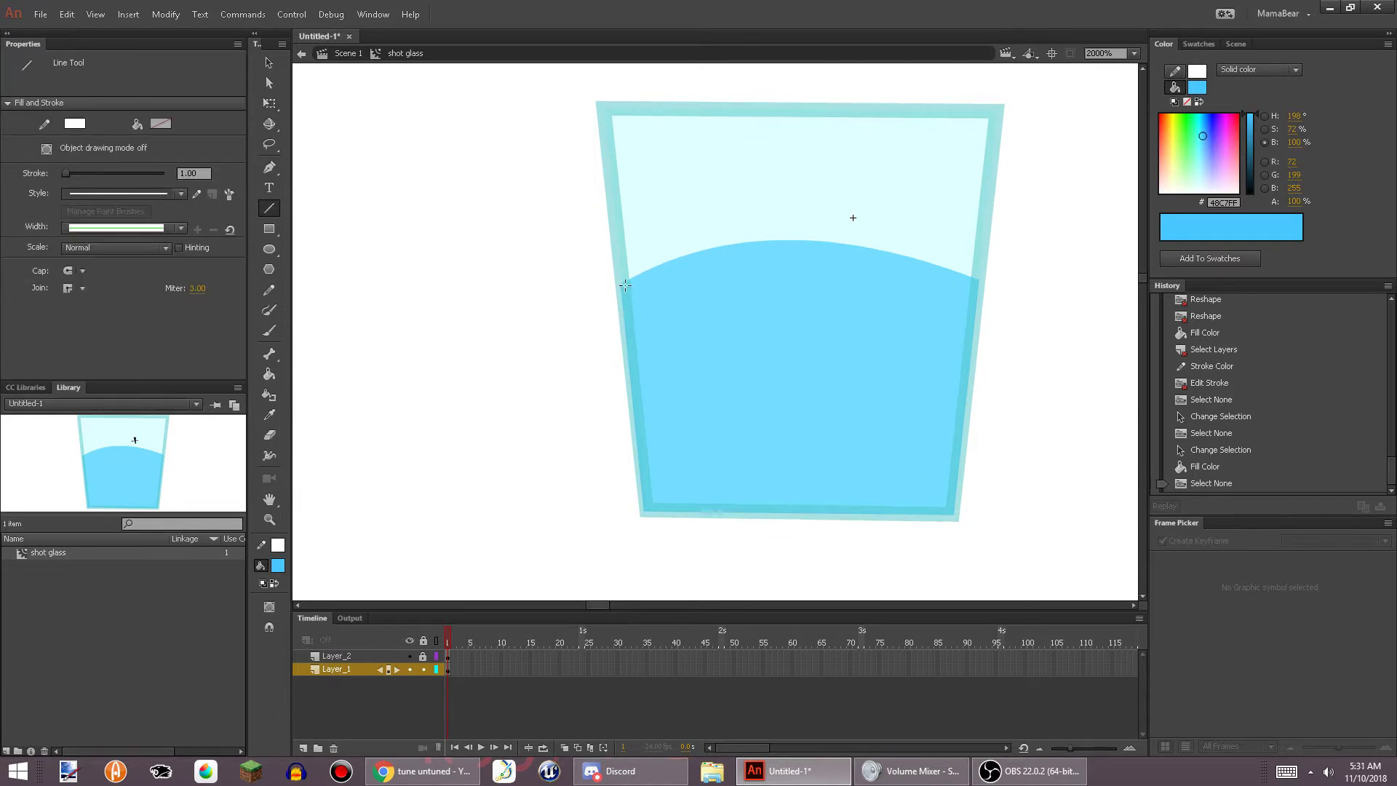
mouse_move(624, 285)
left_mouse_down()
mouse_move(950, 270)
mouse_move(975, 283)
left_mouse_up()
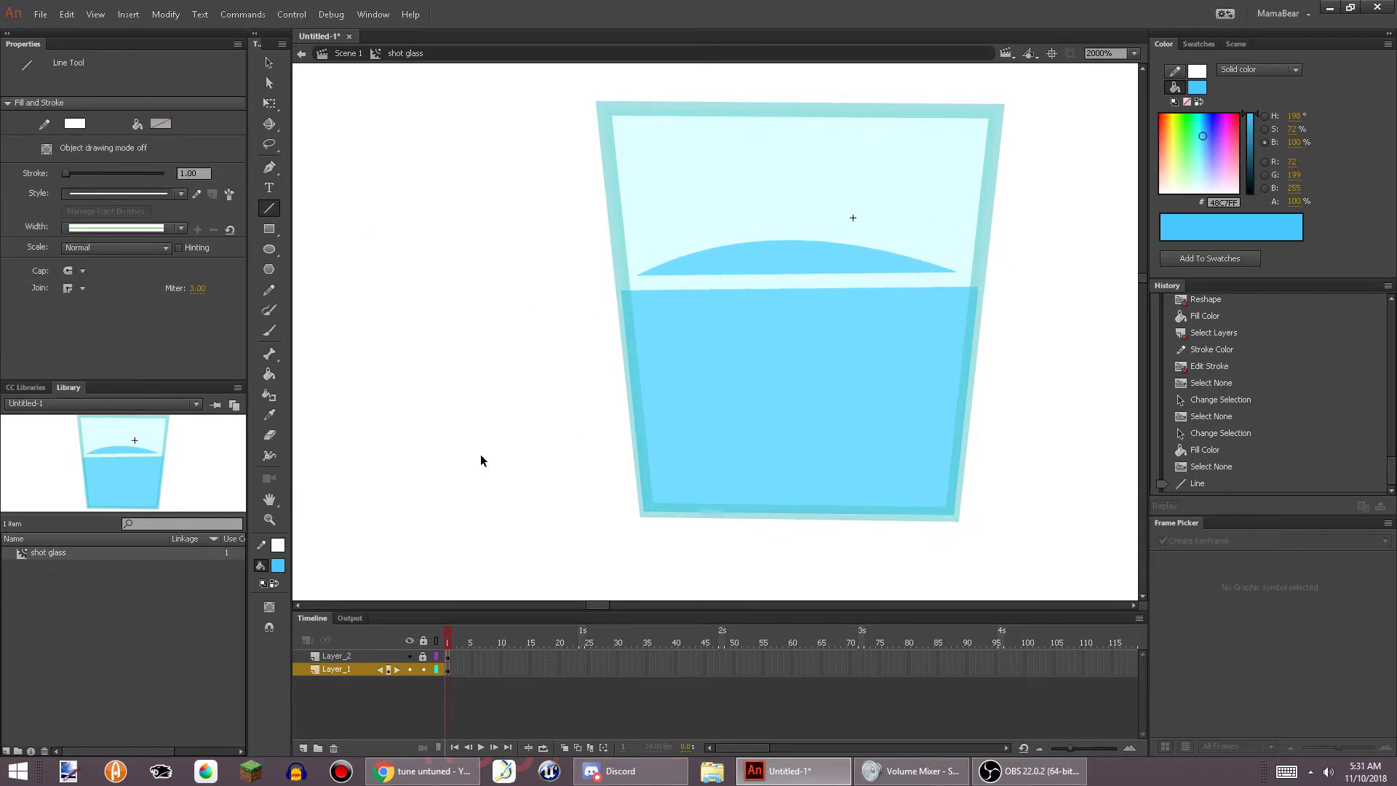
key("ctrl+z")
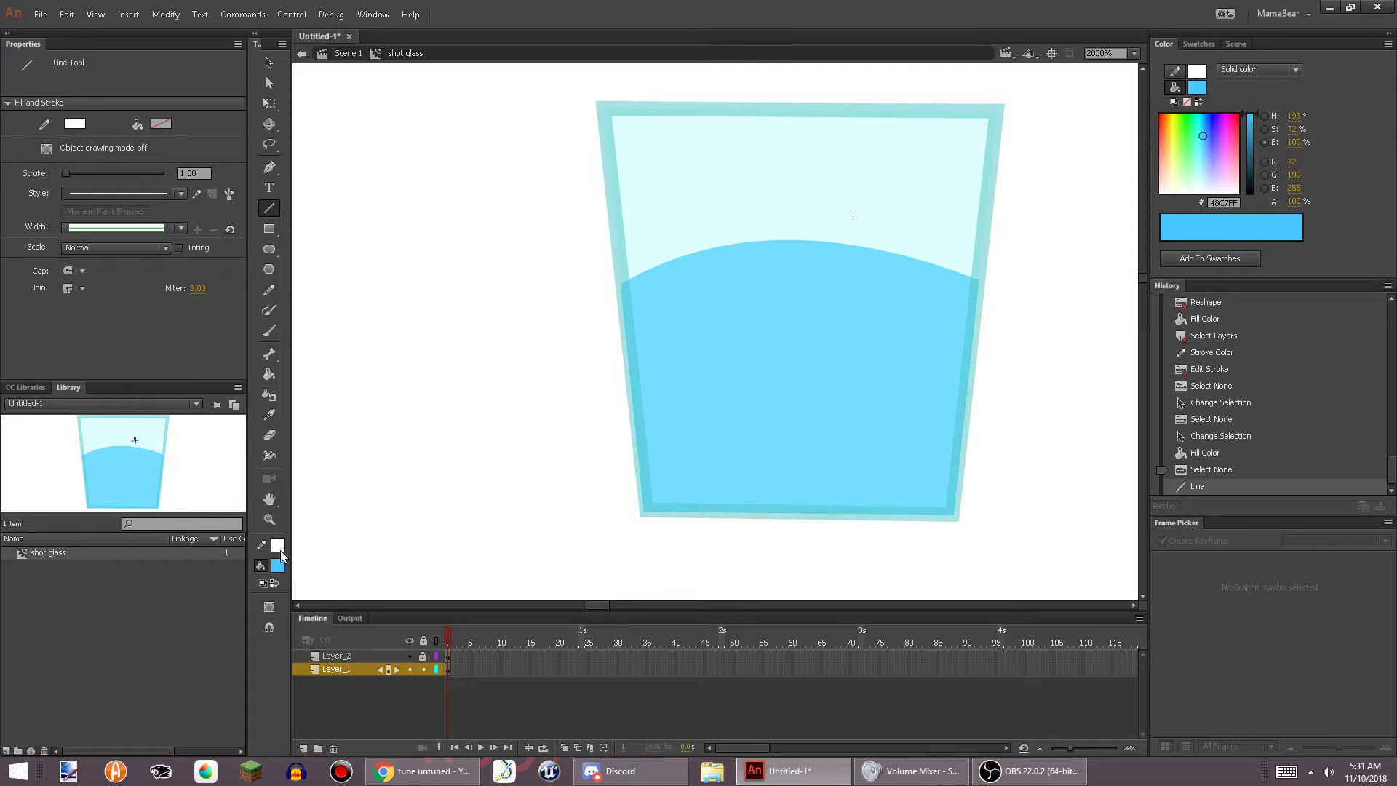
Draw a blue #0066FF line across the liquid between the glass sides and curve it downward to outline the surface's front edge
left_click(278, 544)
left_click(369, 627)
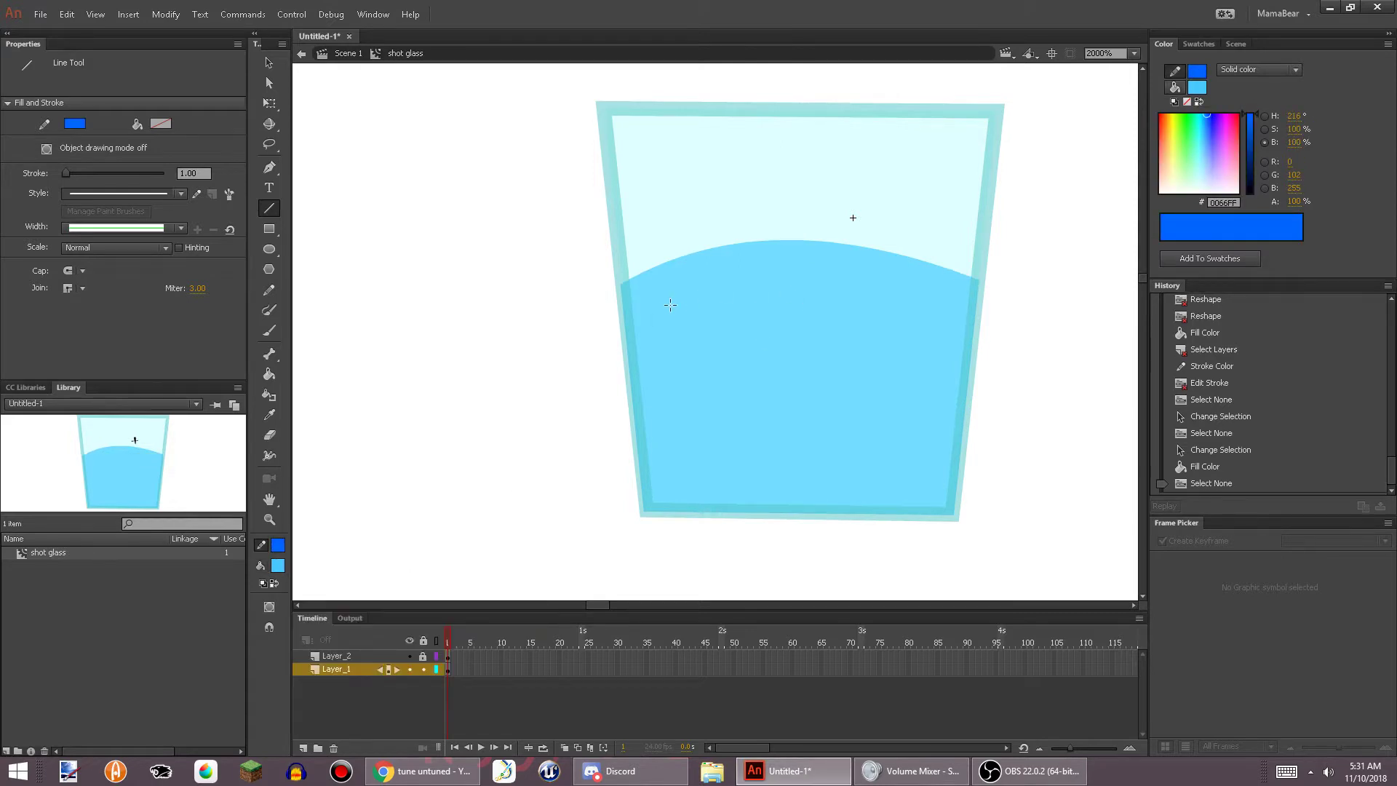
left_click_drag(614, 285, 981, 283)
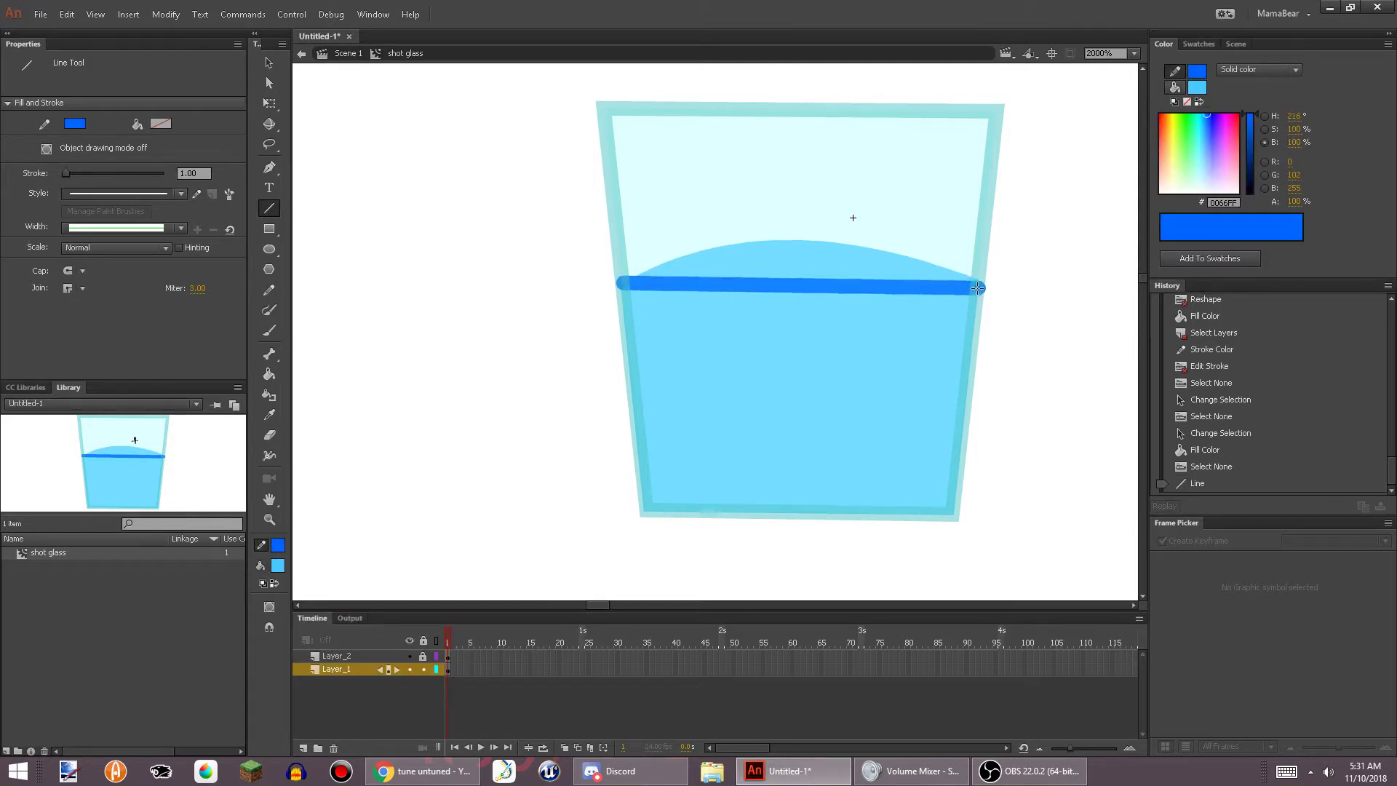
key("v")
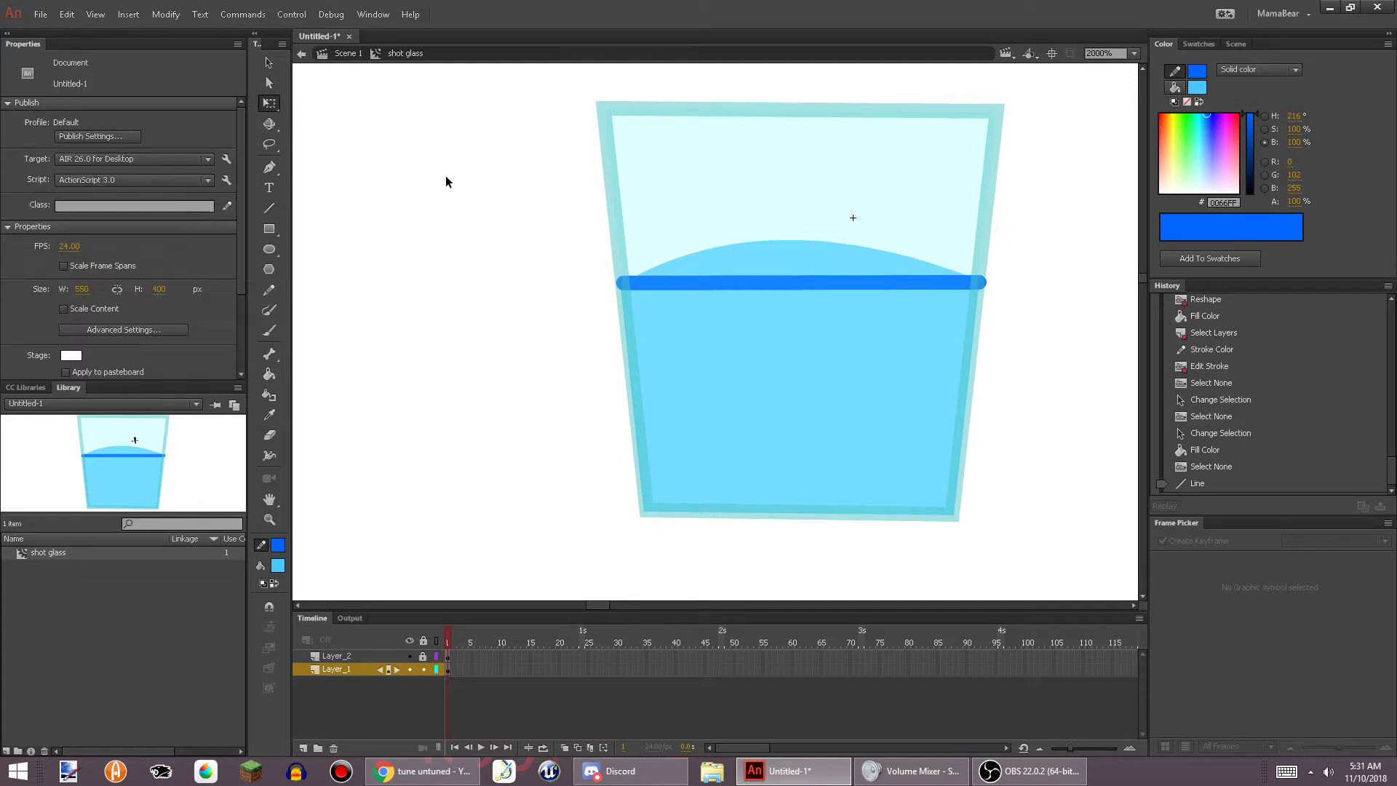
left_click_drag(788, 281, 800, 329)
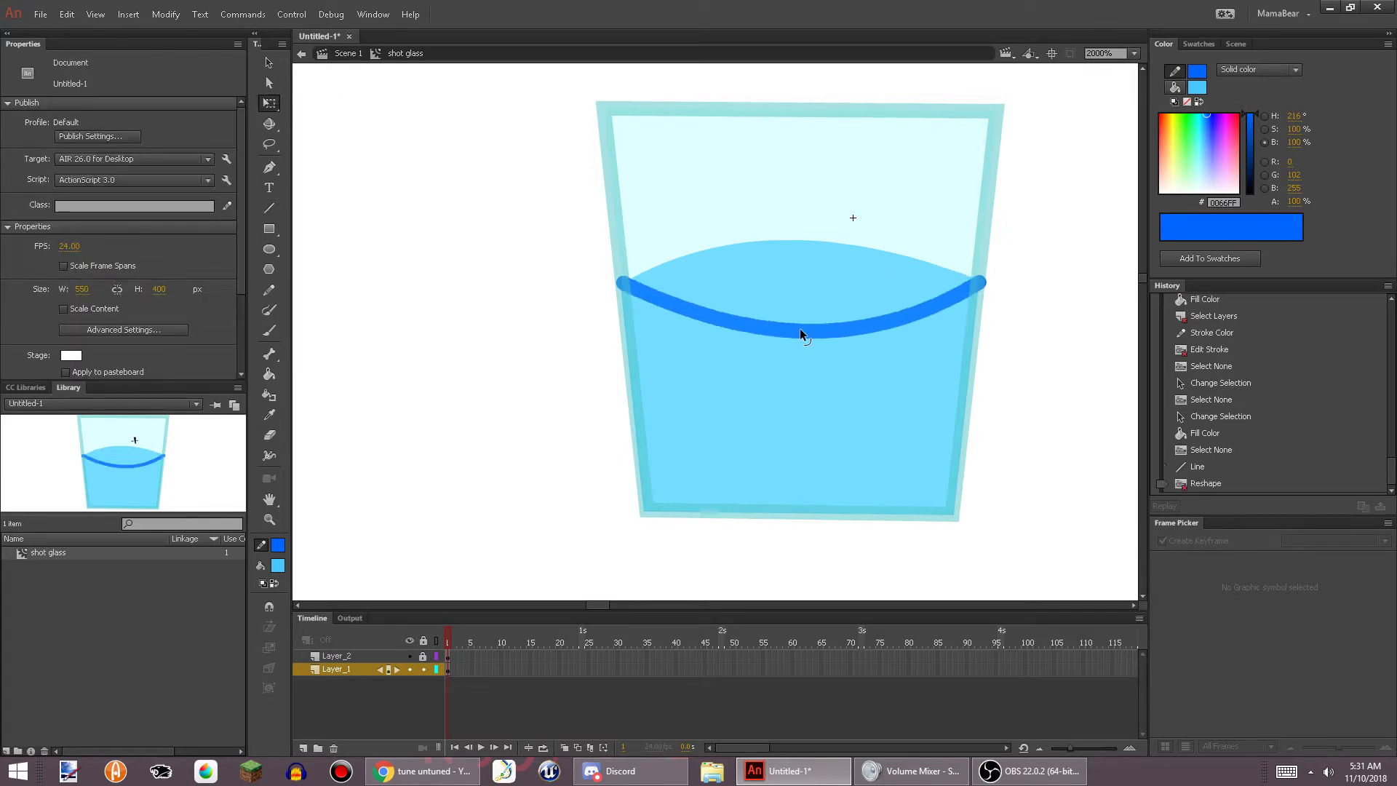
Recolor the liquid's surface area above the curved line to #56C2FF
left_click(671, 275)
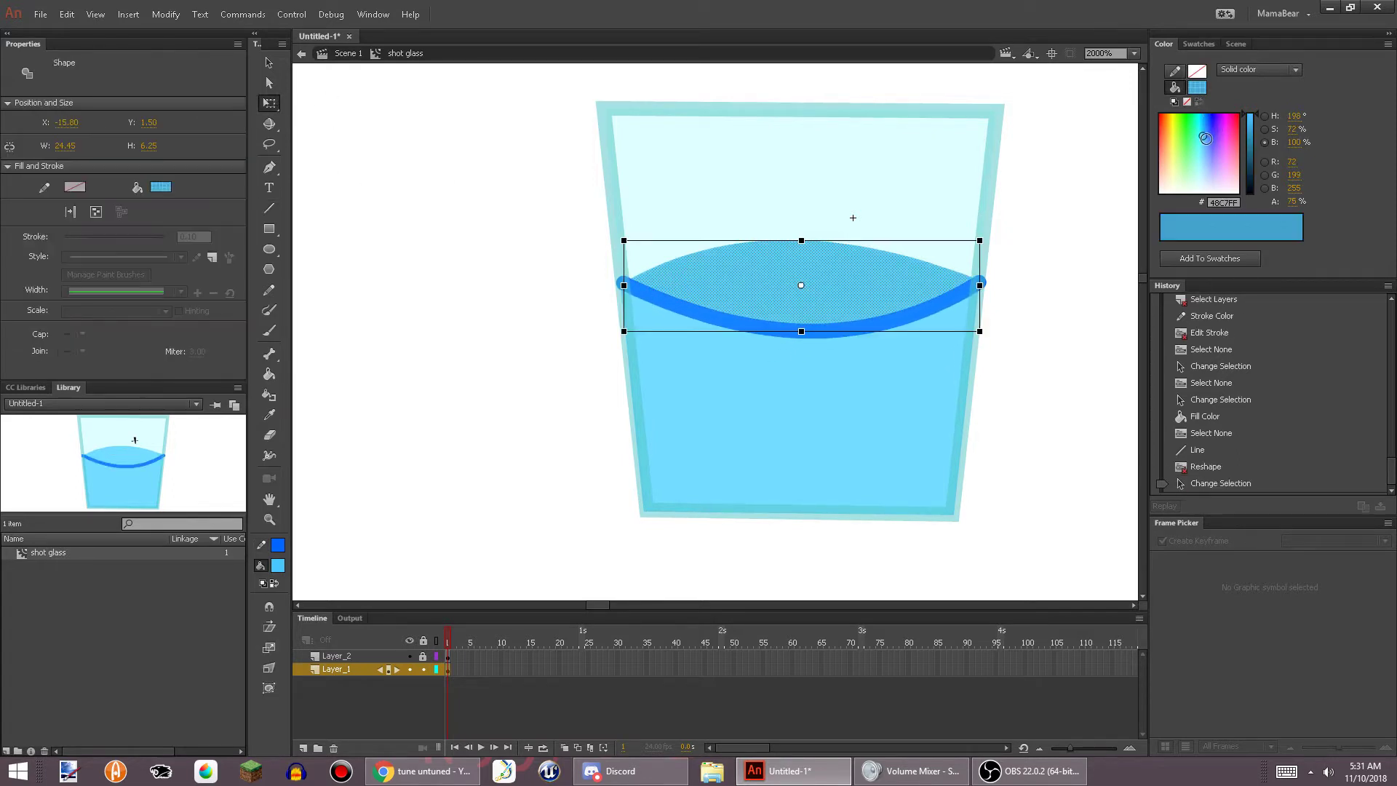
left_click(1203, 139)
left_click(985, 272)
Delete the dark blue curved line and recolor the liquid's surface to lighter blue #6DD3FF
left_click(957, 290)
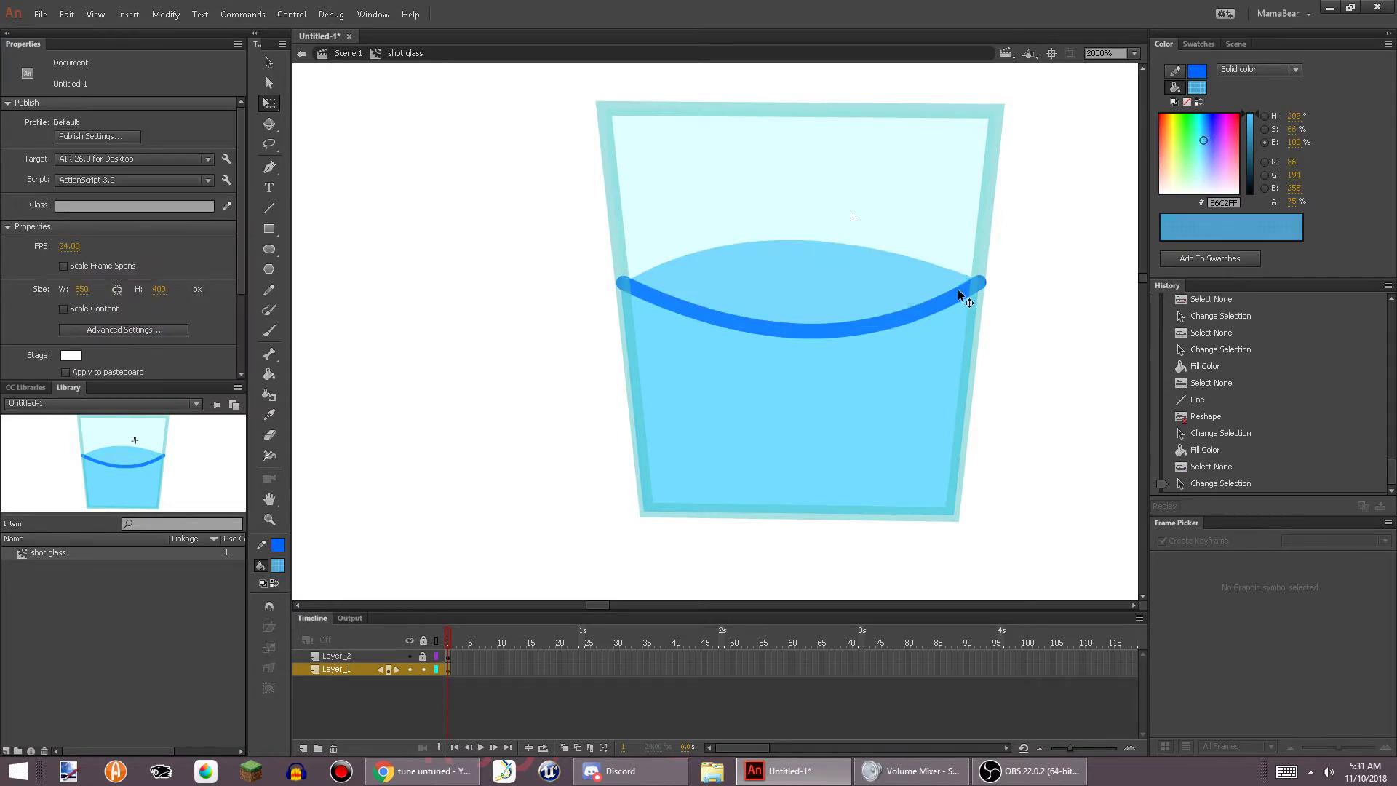
key("Delete")
left_click(904, 274)
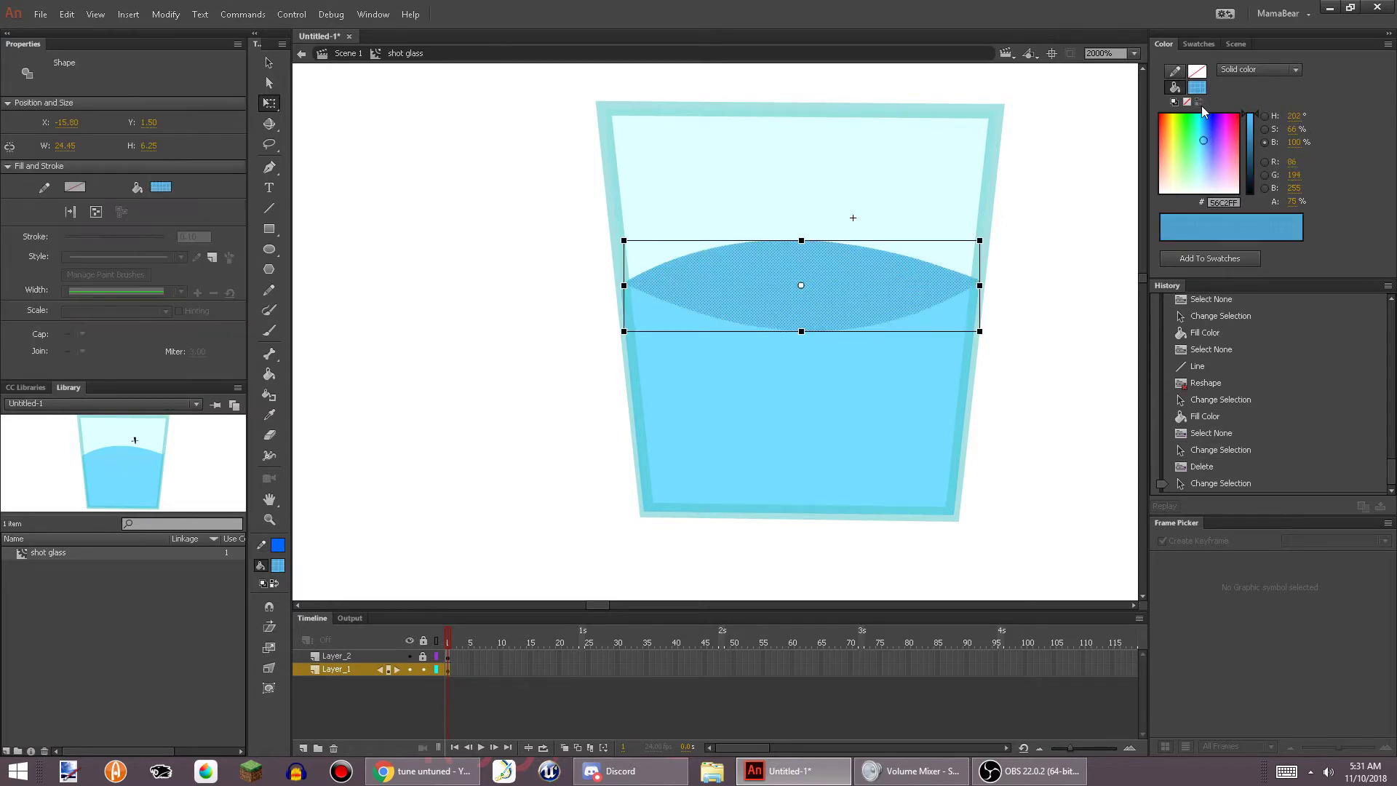
left_click_drag(1201, 145, 1202, 147)
left_click(1079, 255)
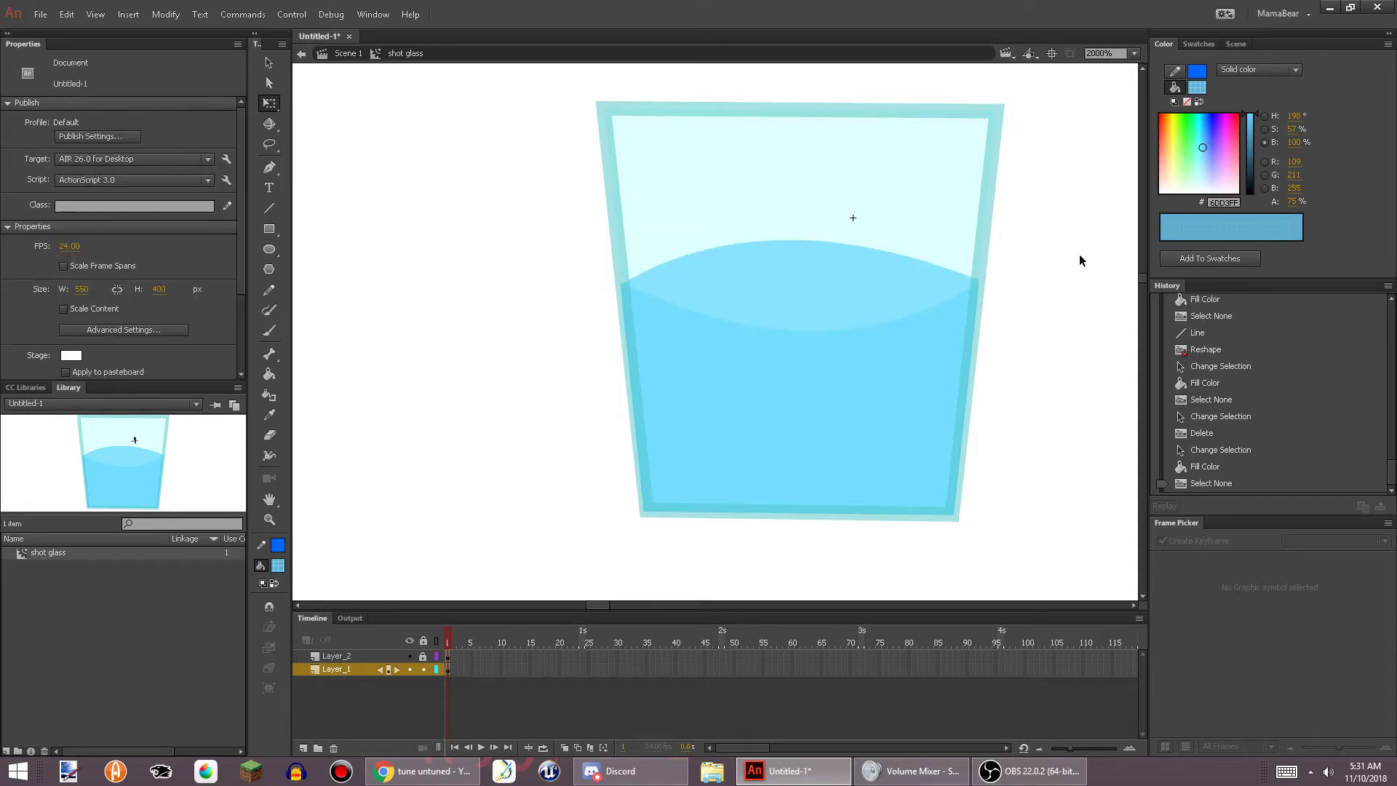
left_click_drag(966, 398, 784, 371)
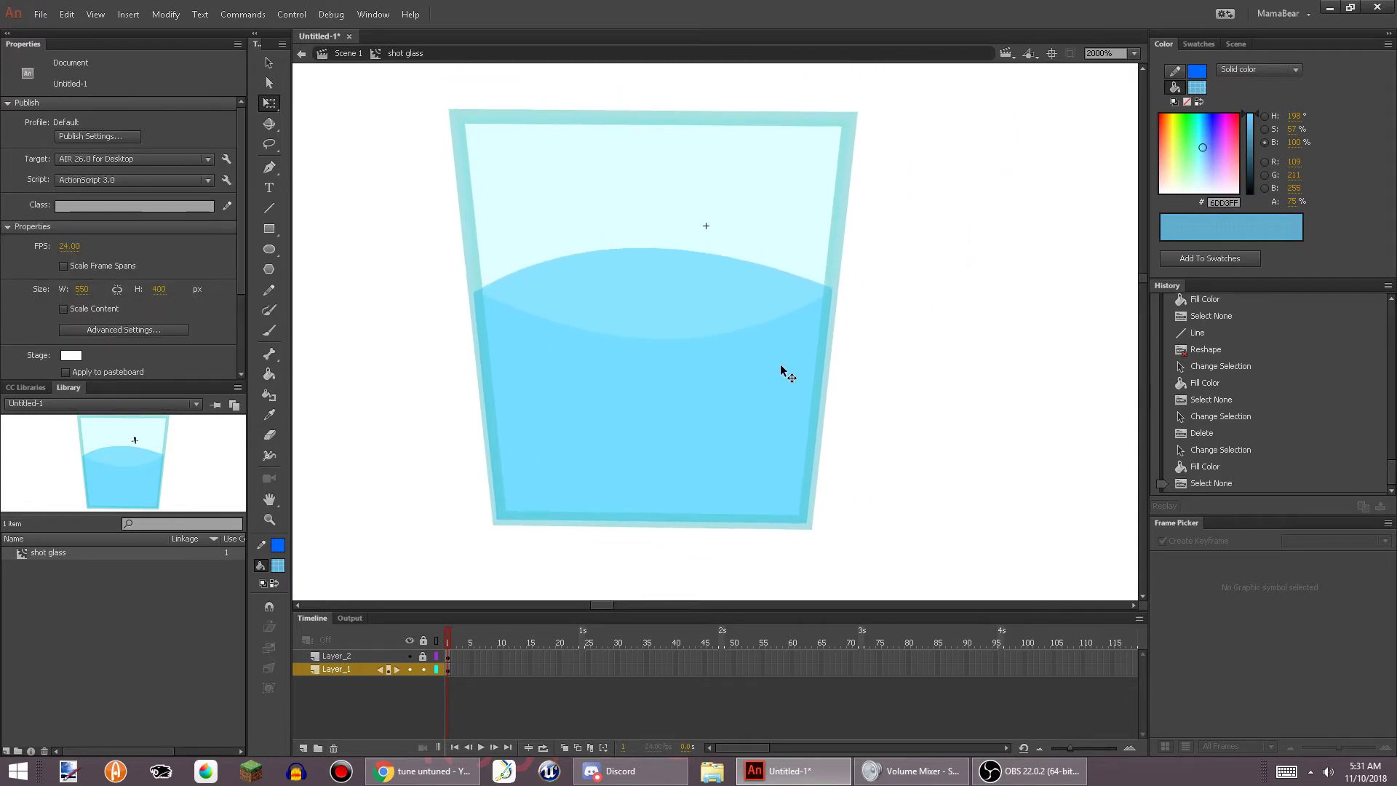
left_click(40, 15)
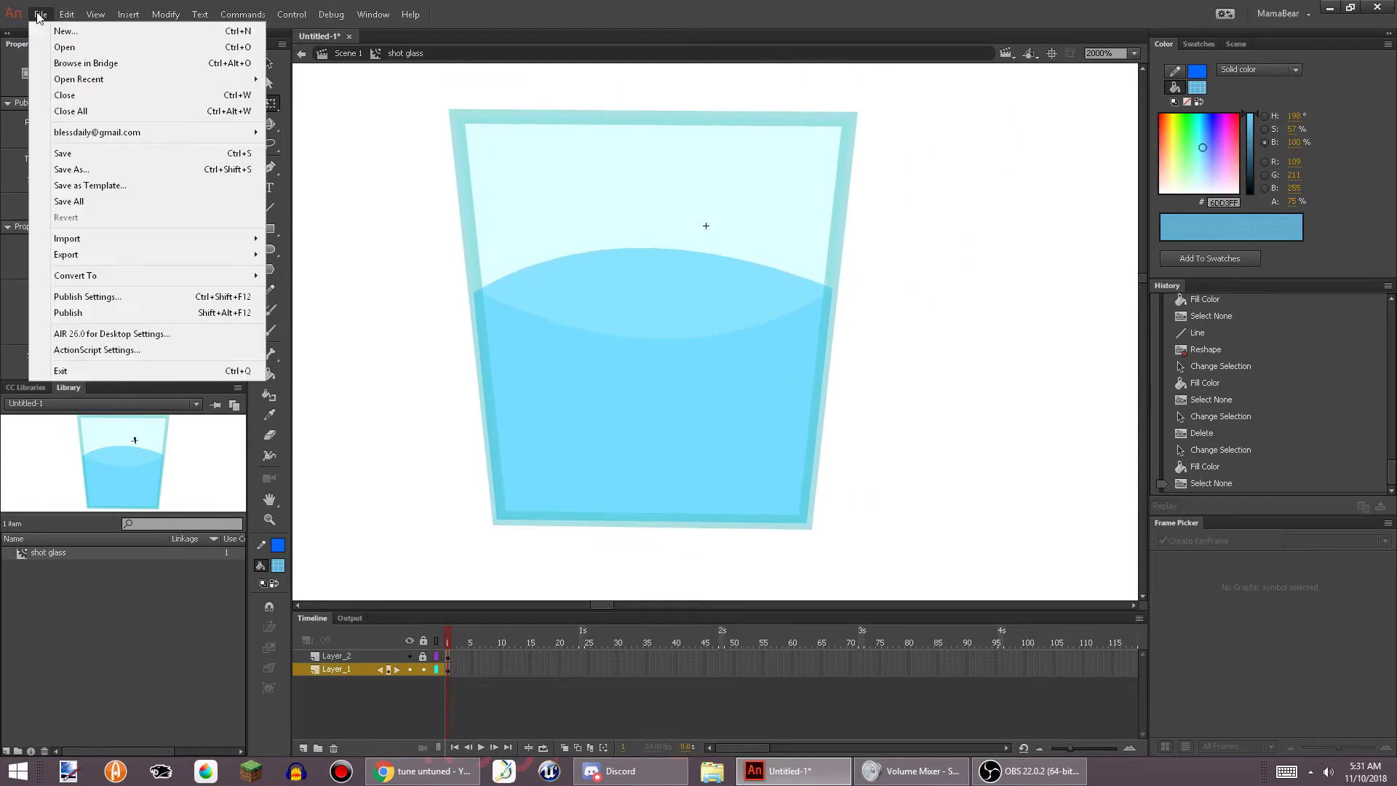
left_click(73, 170)
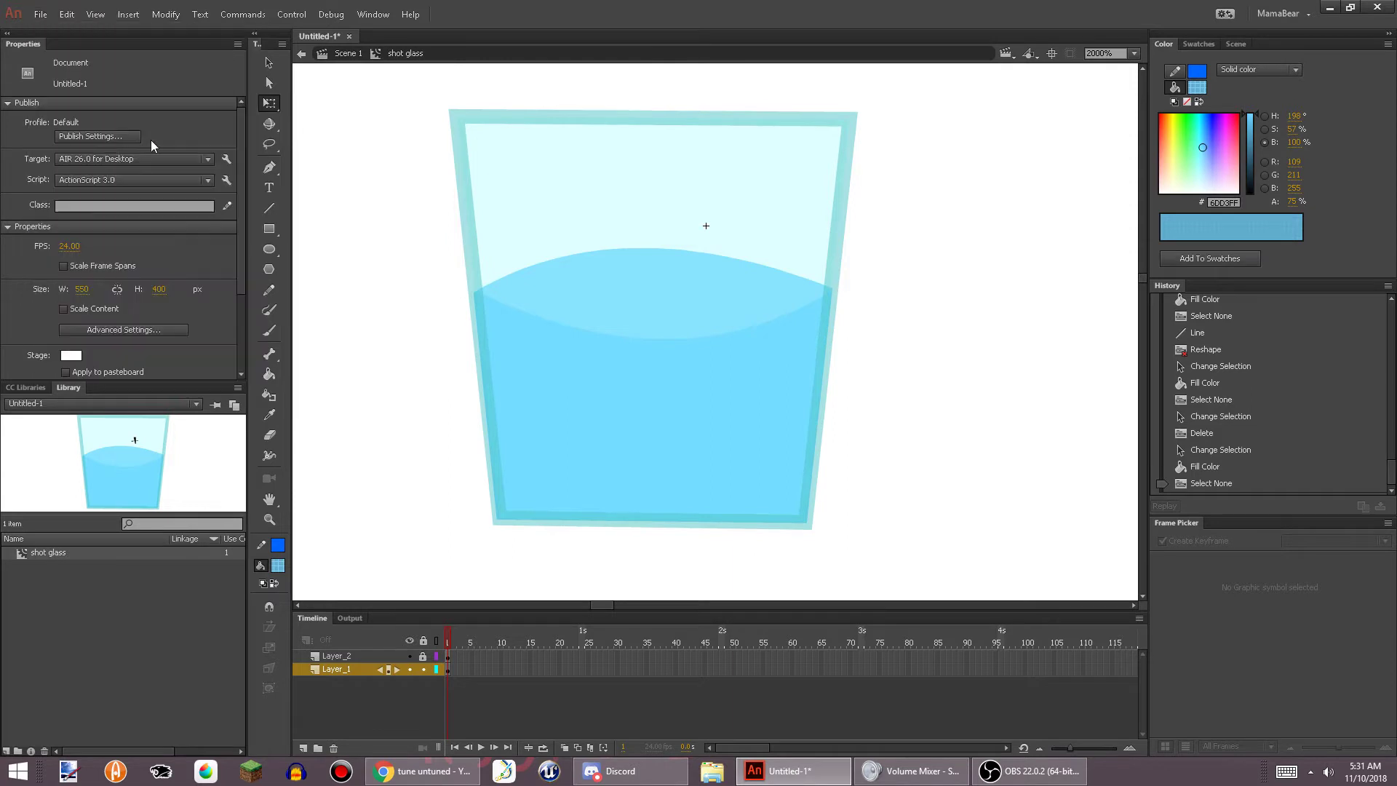
left_click(623, 368)
Return to Scene 1, enlarge the shot glass instance to about 68 by 84 px, and move it toward the middle of the stage
left_click(301, 55)
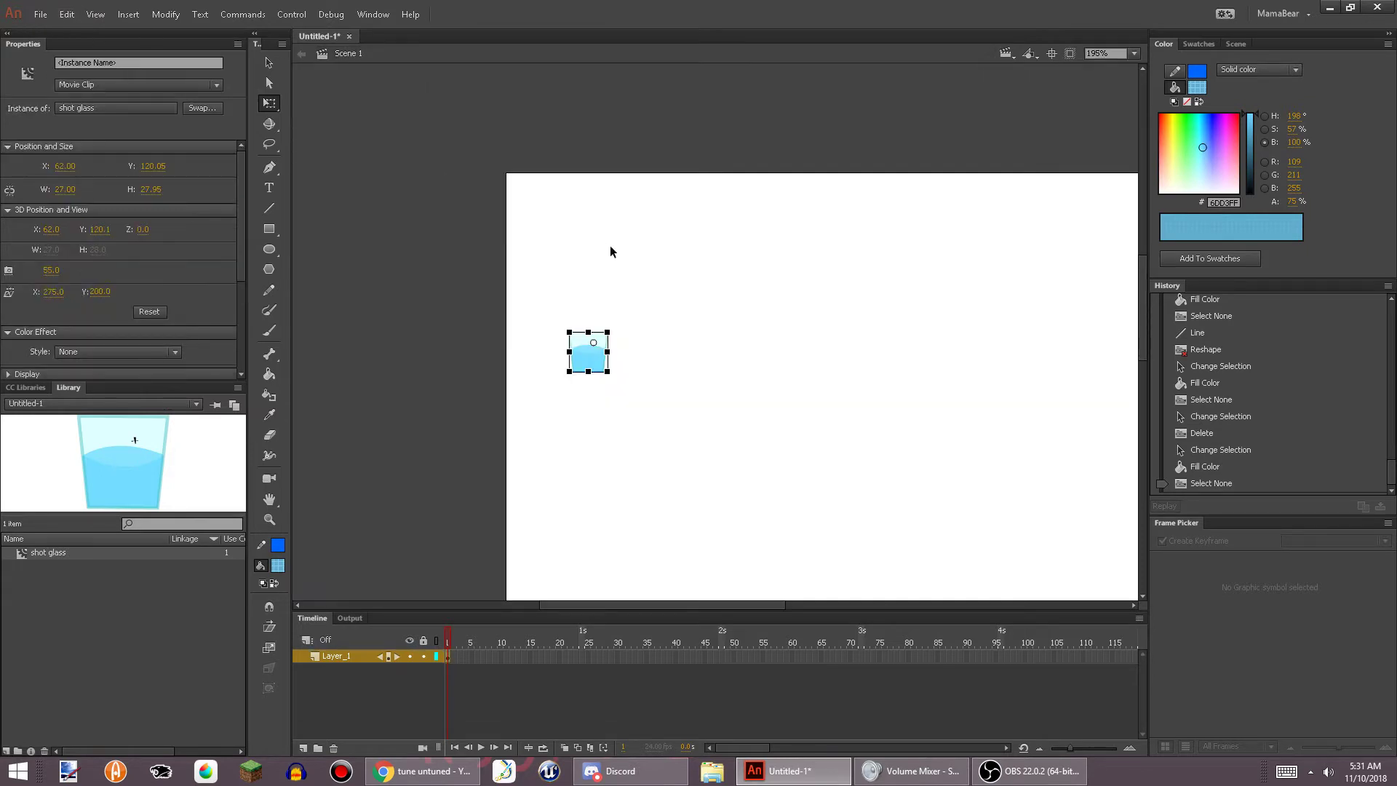
left_click_drag(607, 371, 629, 430)
left_click_drag(699, 399, 528, 229)
left_click_drag(417, 235, 691, 323)
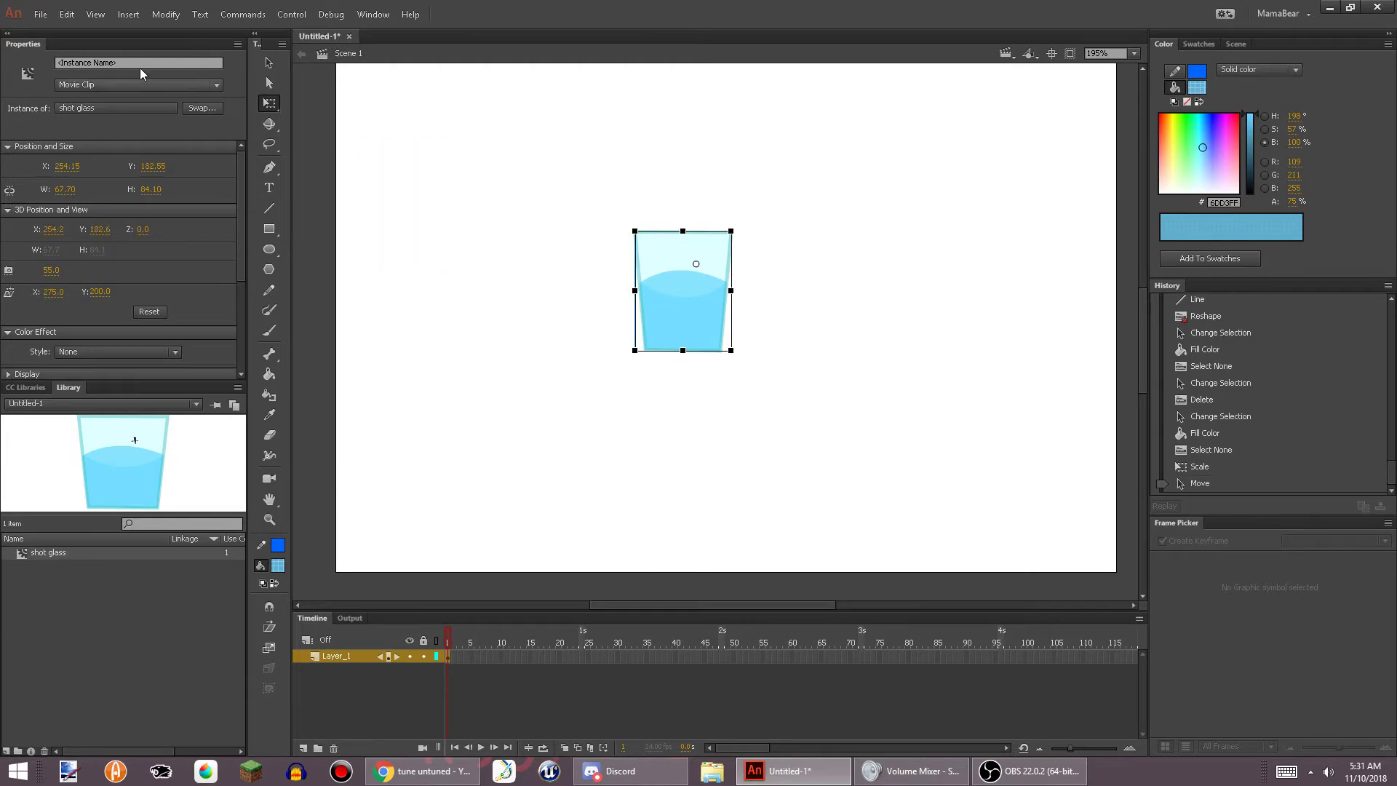
Save the document to the Desktop as ANIMATION TEST in Animate Document format
left_click(40, 15)
left_click(109, 164)
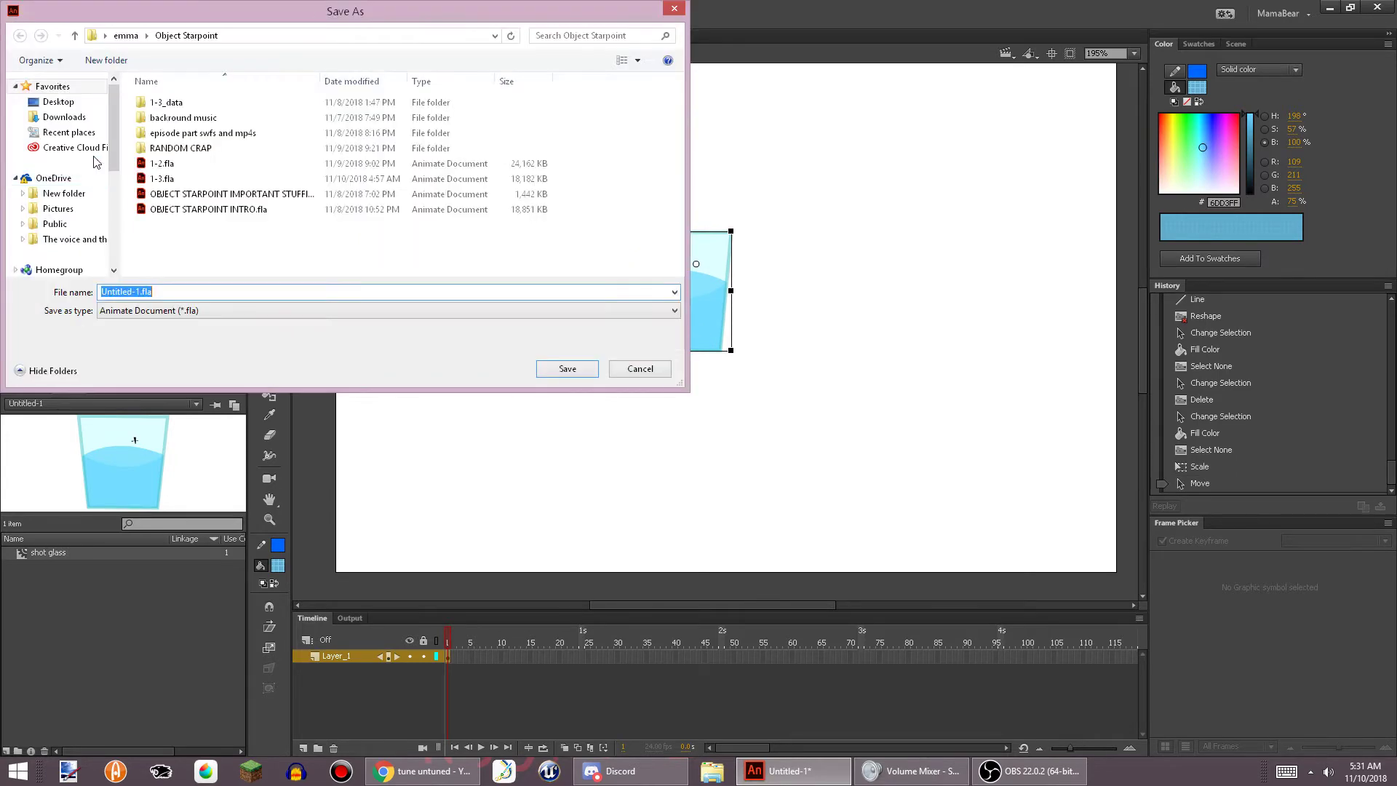
left_click(122, 35)
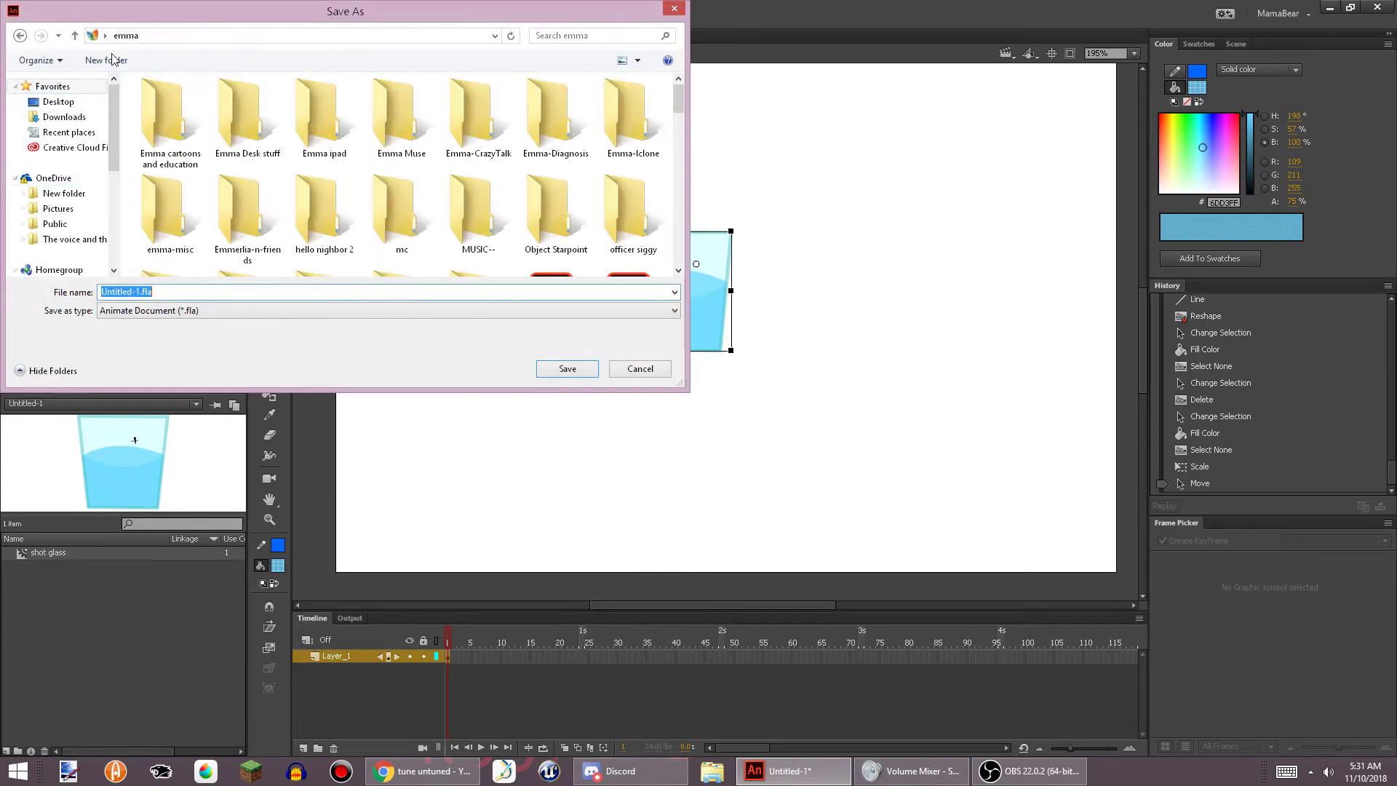
scroll(81, 226, "down", 2)
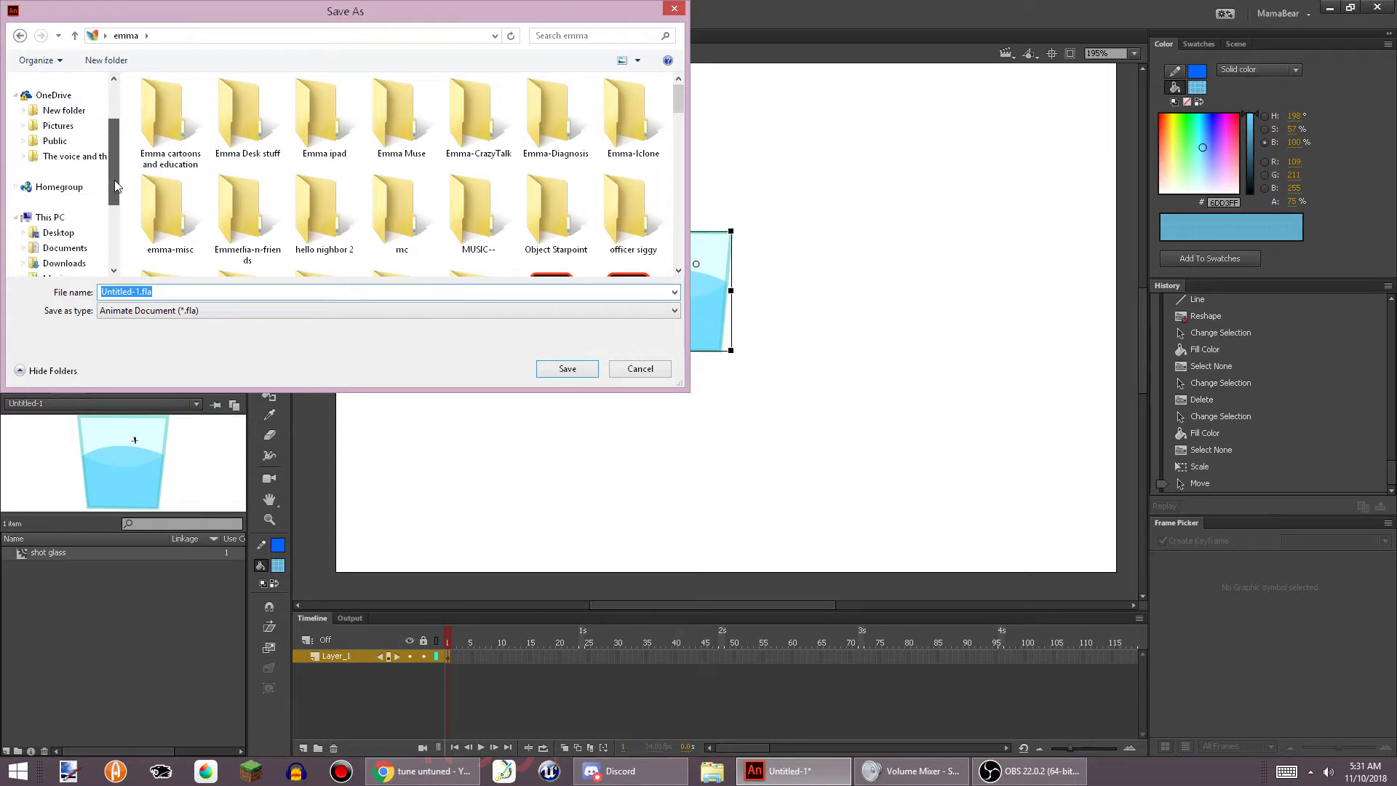
left_click(81, 231)
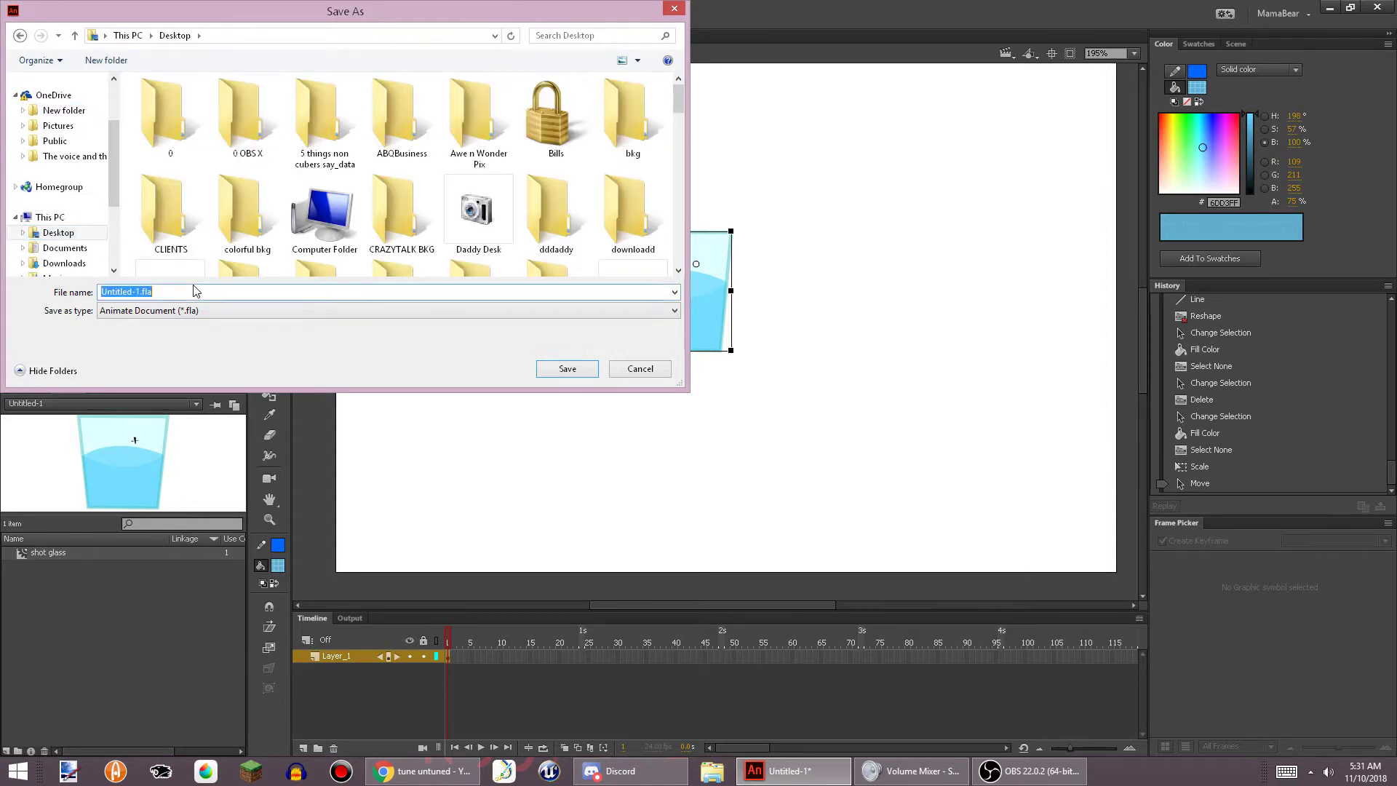
key("BackSpace")
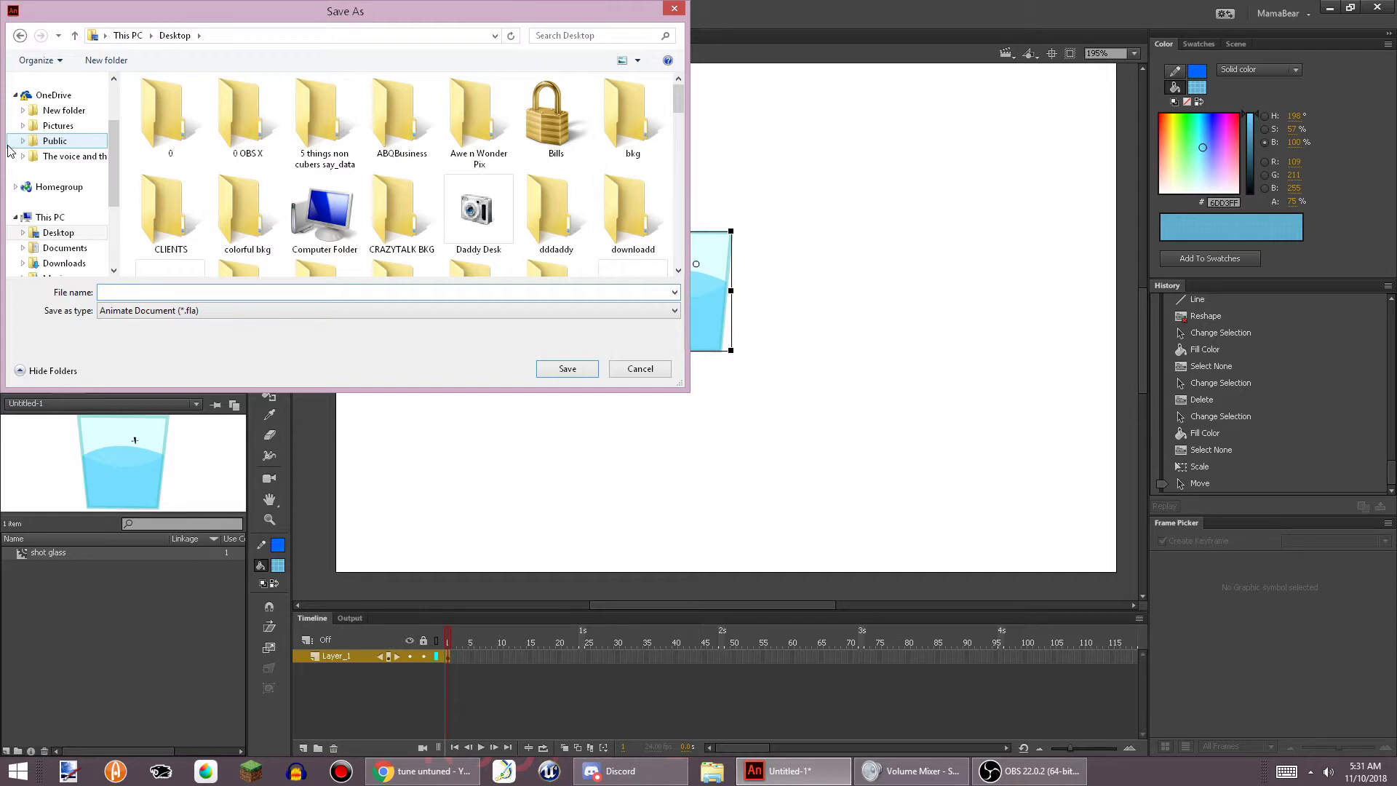
type("Te")
key("BackSpace")
key("BackSpace")
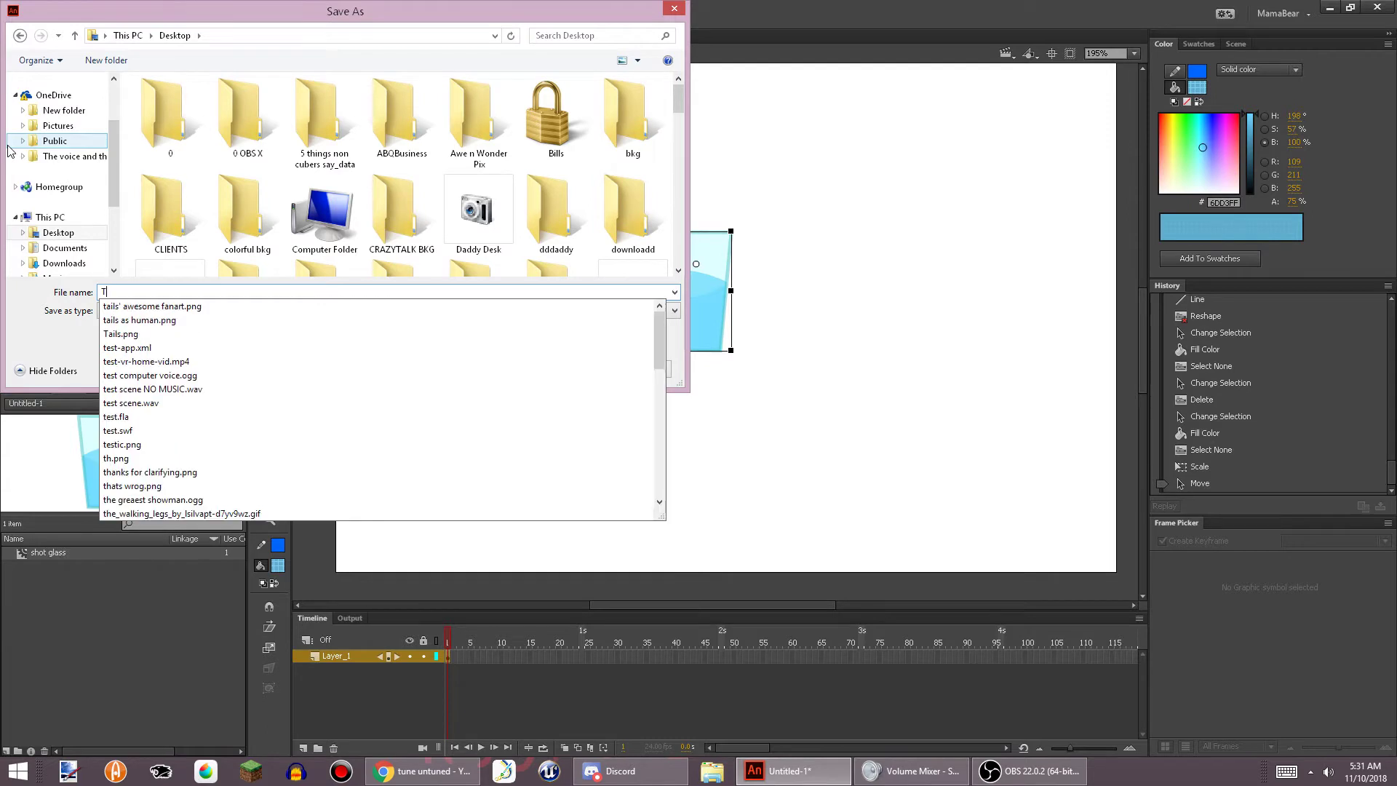
type("ANIMATIO")
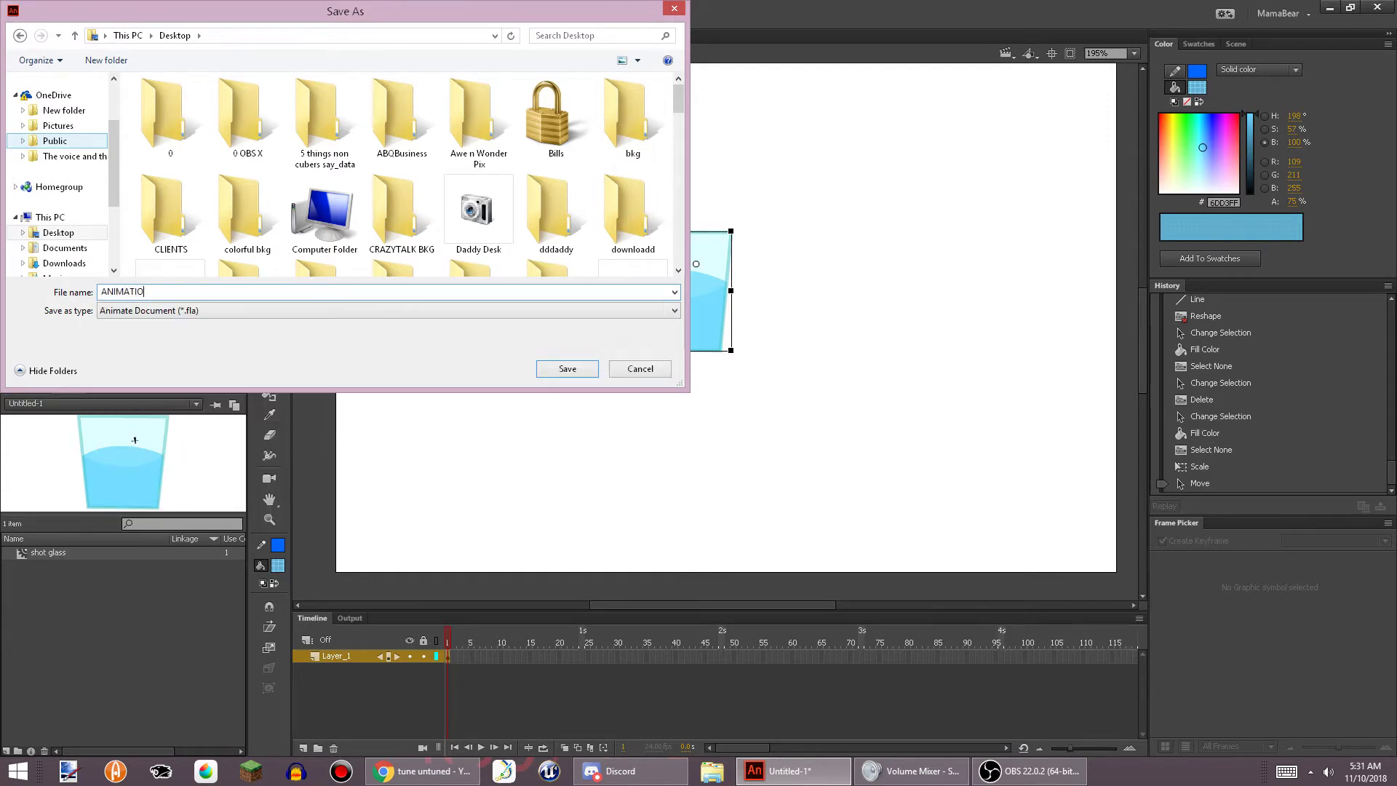
type("N TEST")
key("Return")
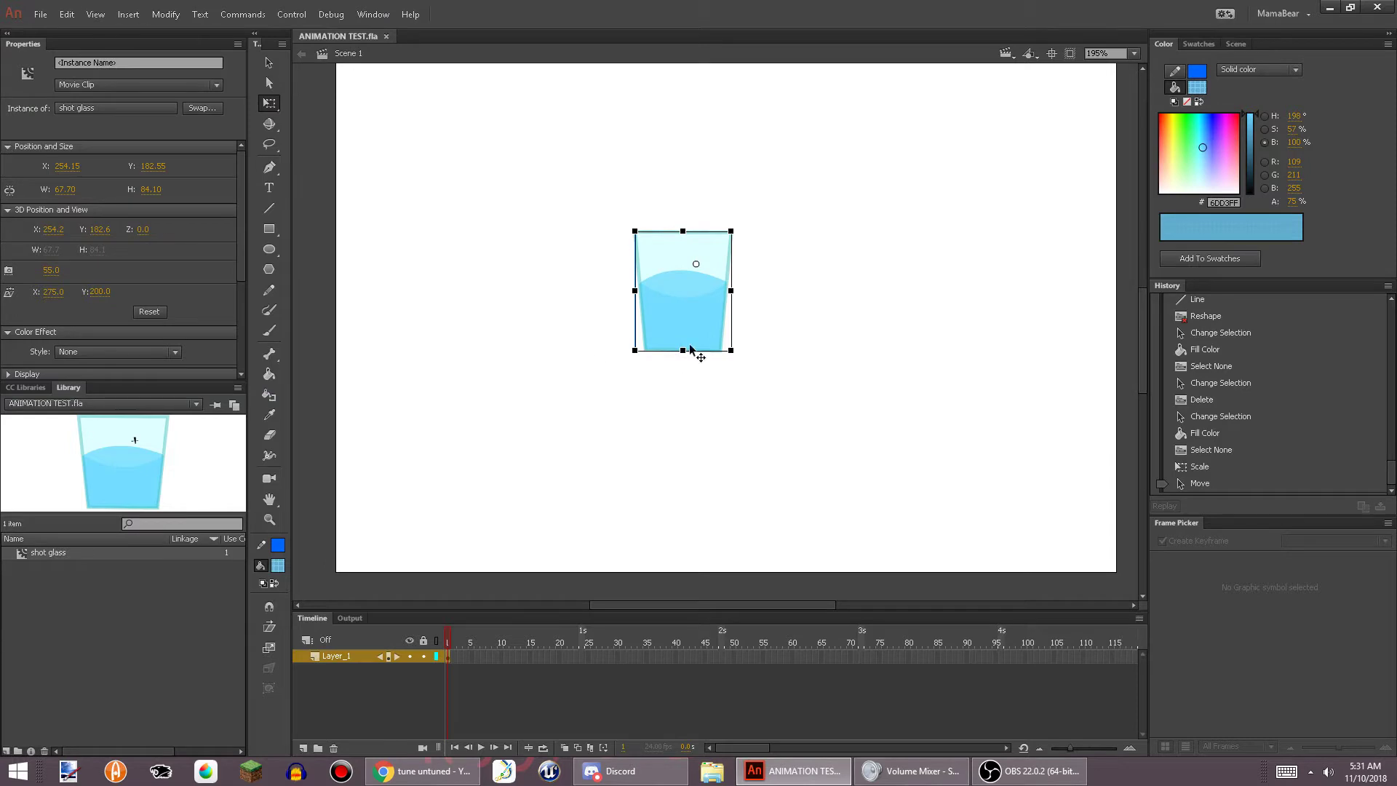
Move the shot glass lower on the stage and enlarge it to about 87 by 113 px
scroll(704, 302, "up", 3)
left_click_drag(651, 400, 603, 537)
left_click_drag(697, 541, 726, 601)
left_click(754, 434)
scroll(755, 433, "down", 4)
left_click(557, 171)
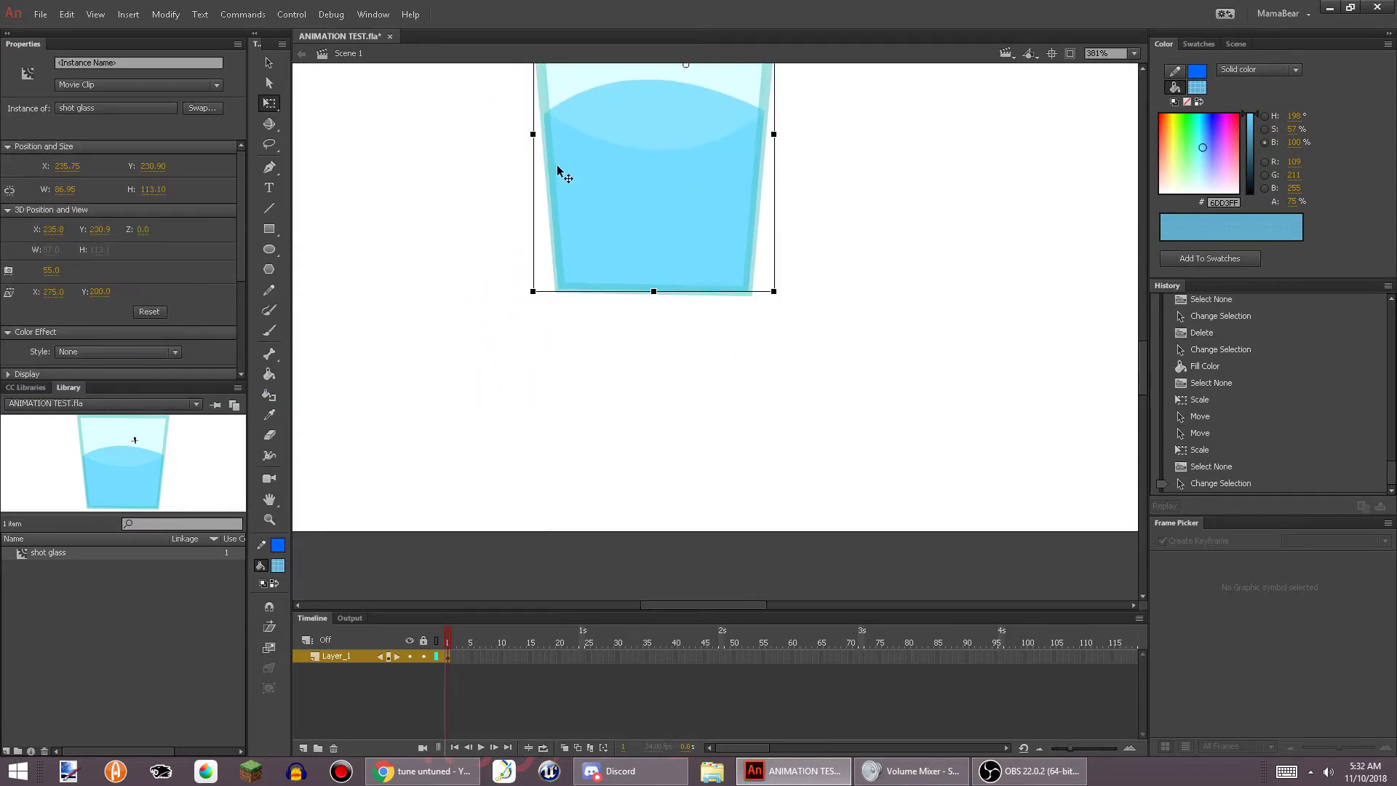
scroll(583, 199, "up", 2)
Create a library folder named bodies and move the shot glass symbol into it
right_click(99, 604)
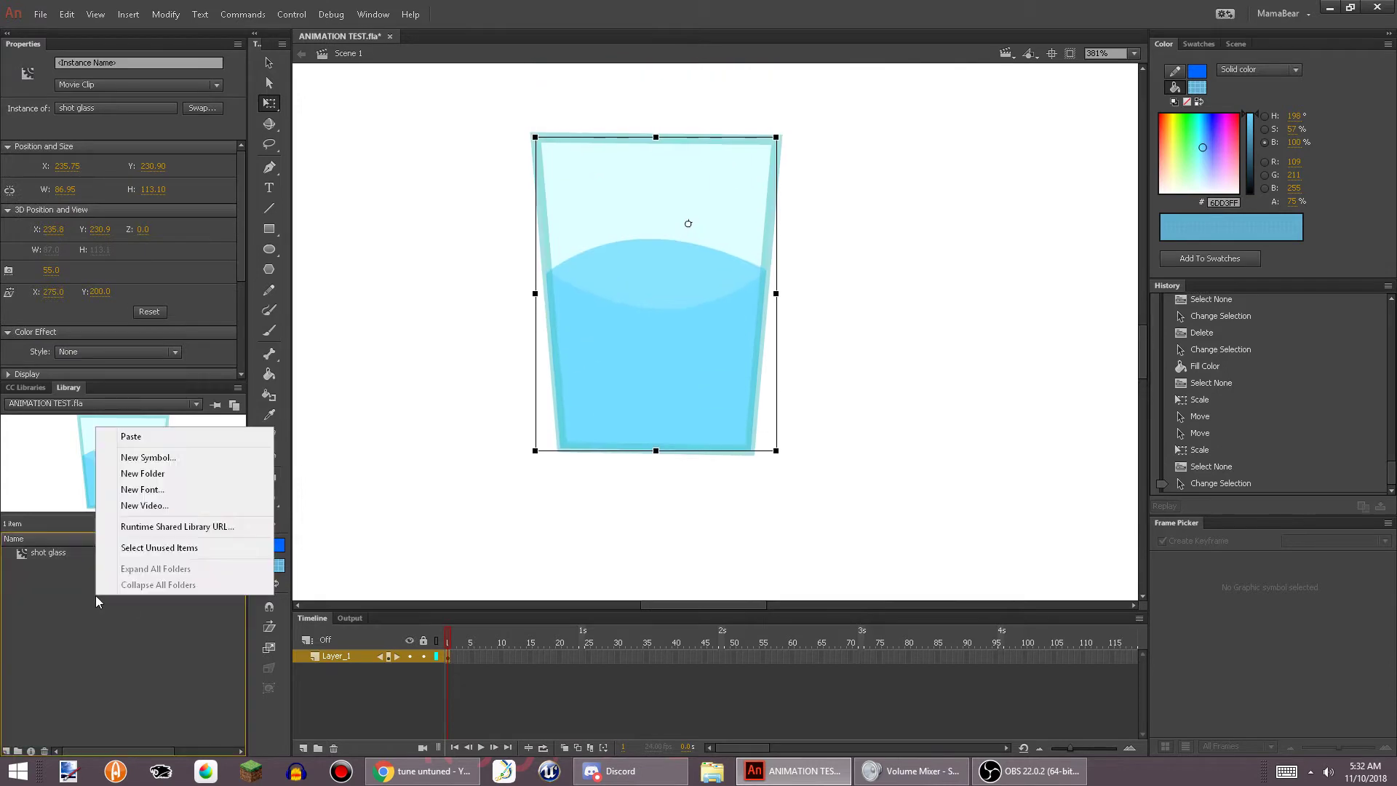
left_click(157, 473)
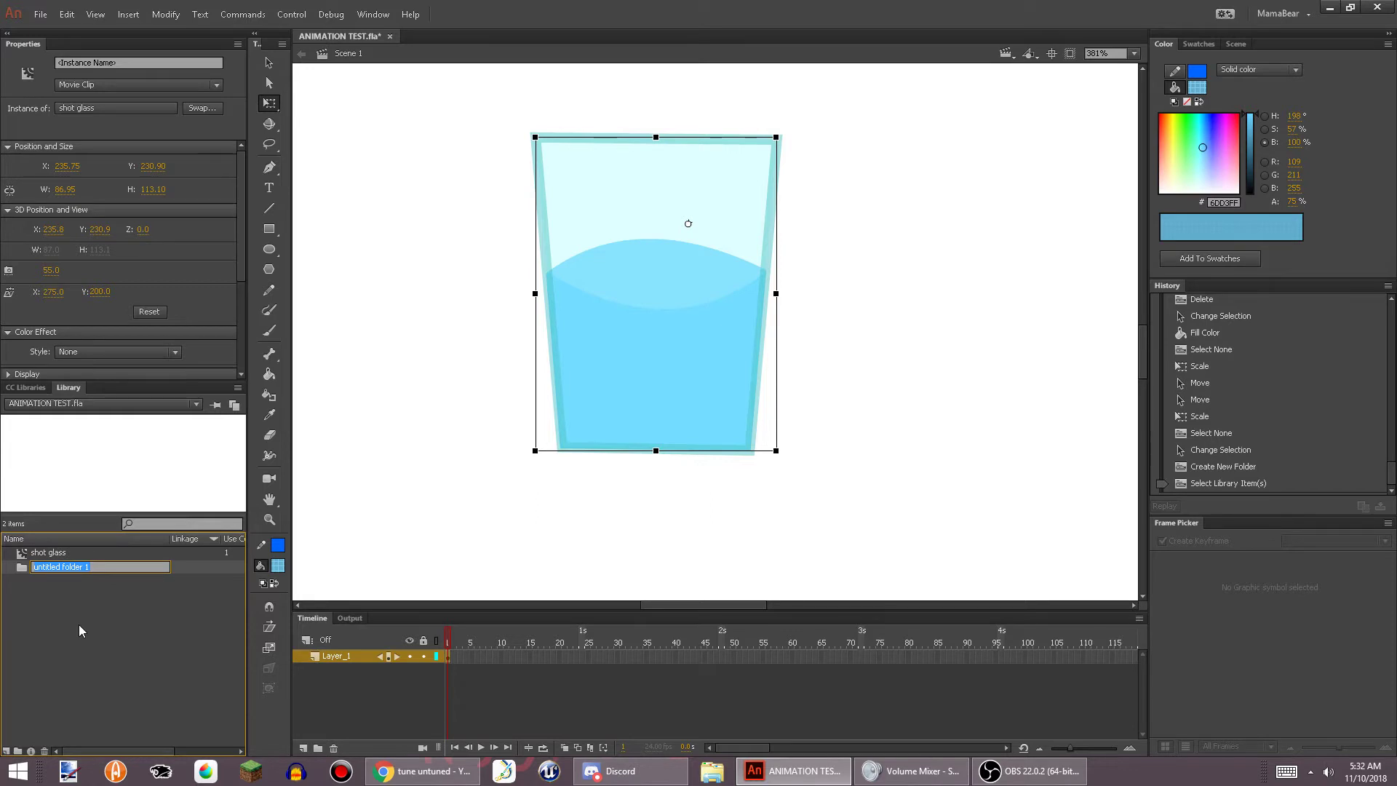
key("BackSpace")
type("ies")
key("Return")
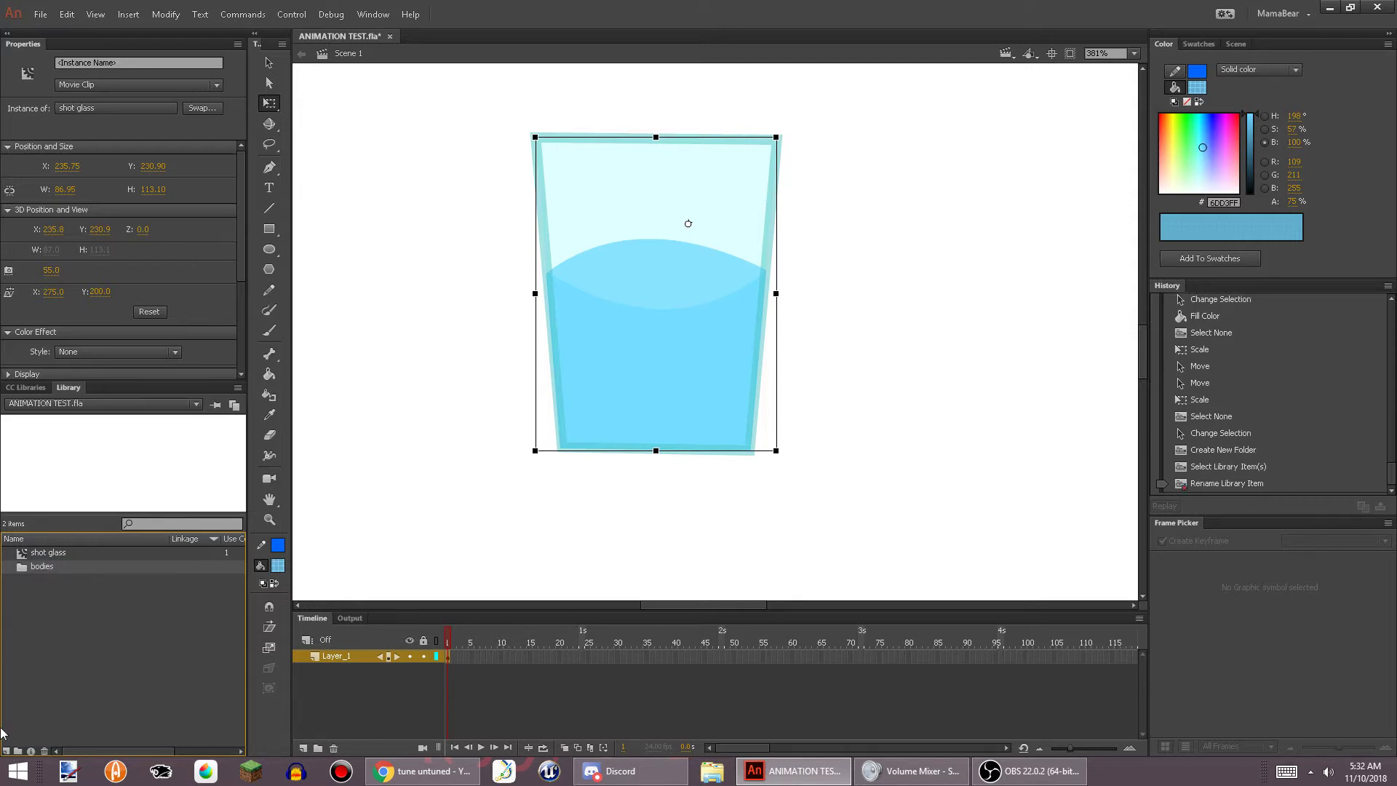
left_click_drag(94, 551, 90, 565)
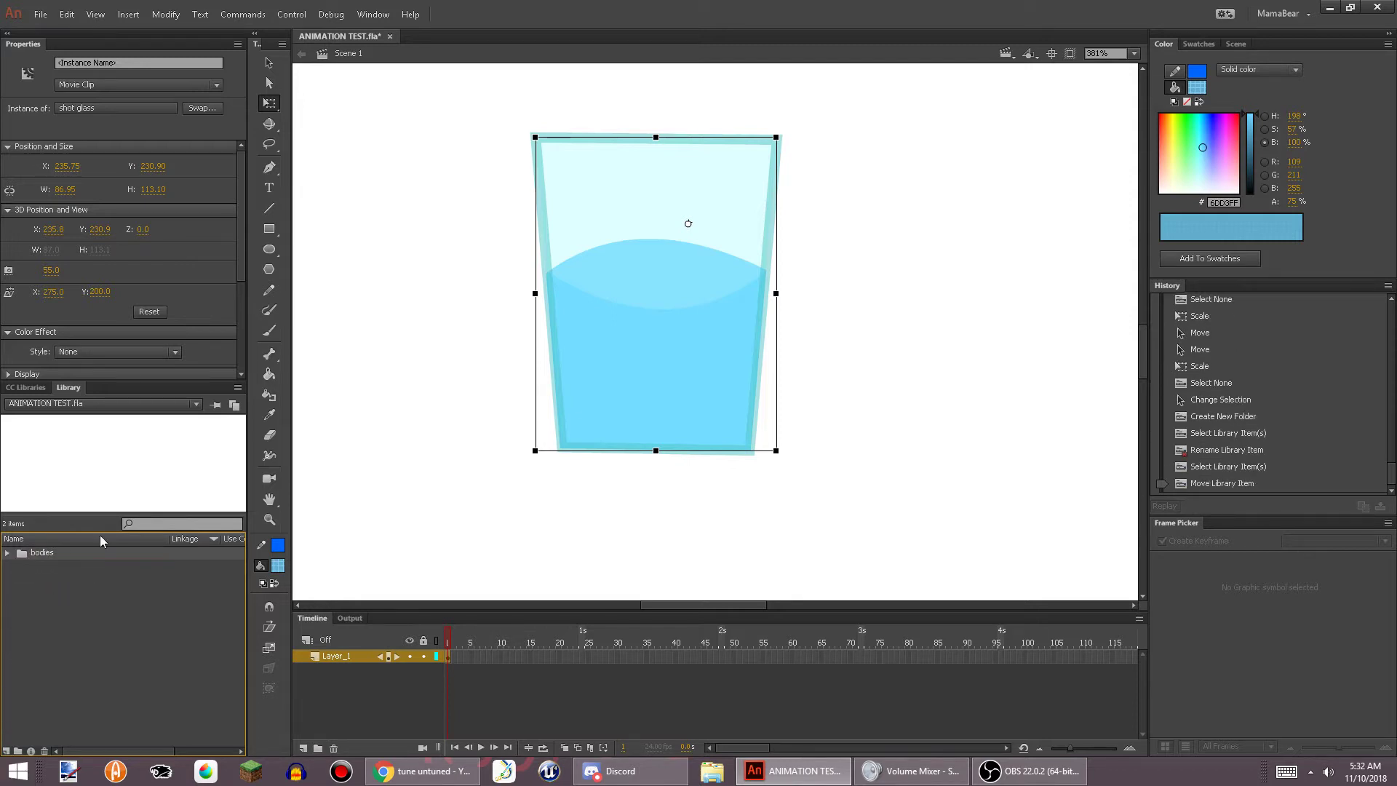
Open the recent file 1-2.fla
left_click(48, 10)
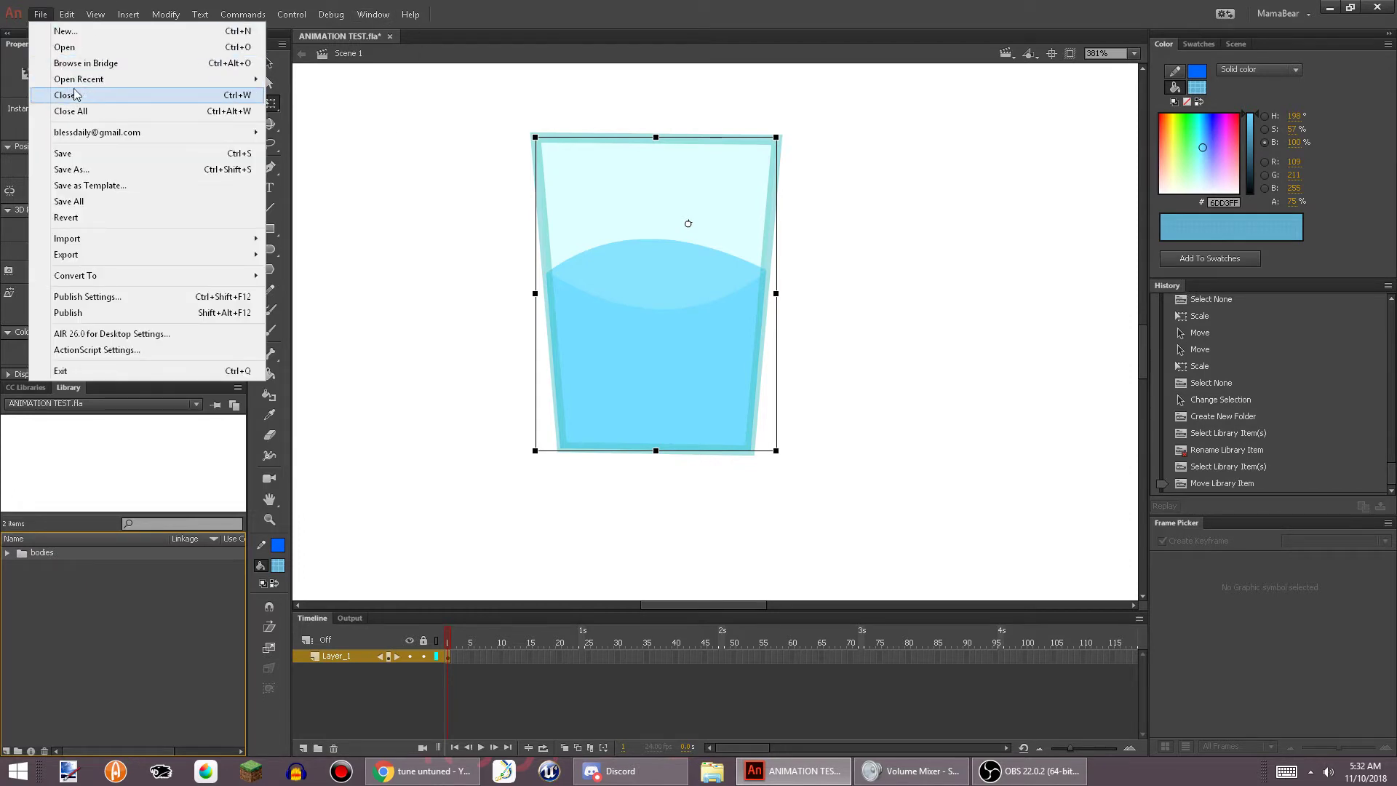
mouse_move(81, 82)
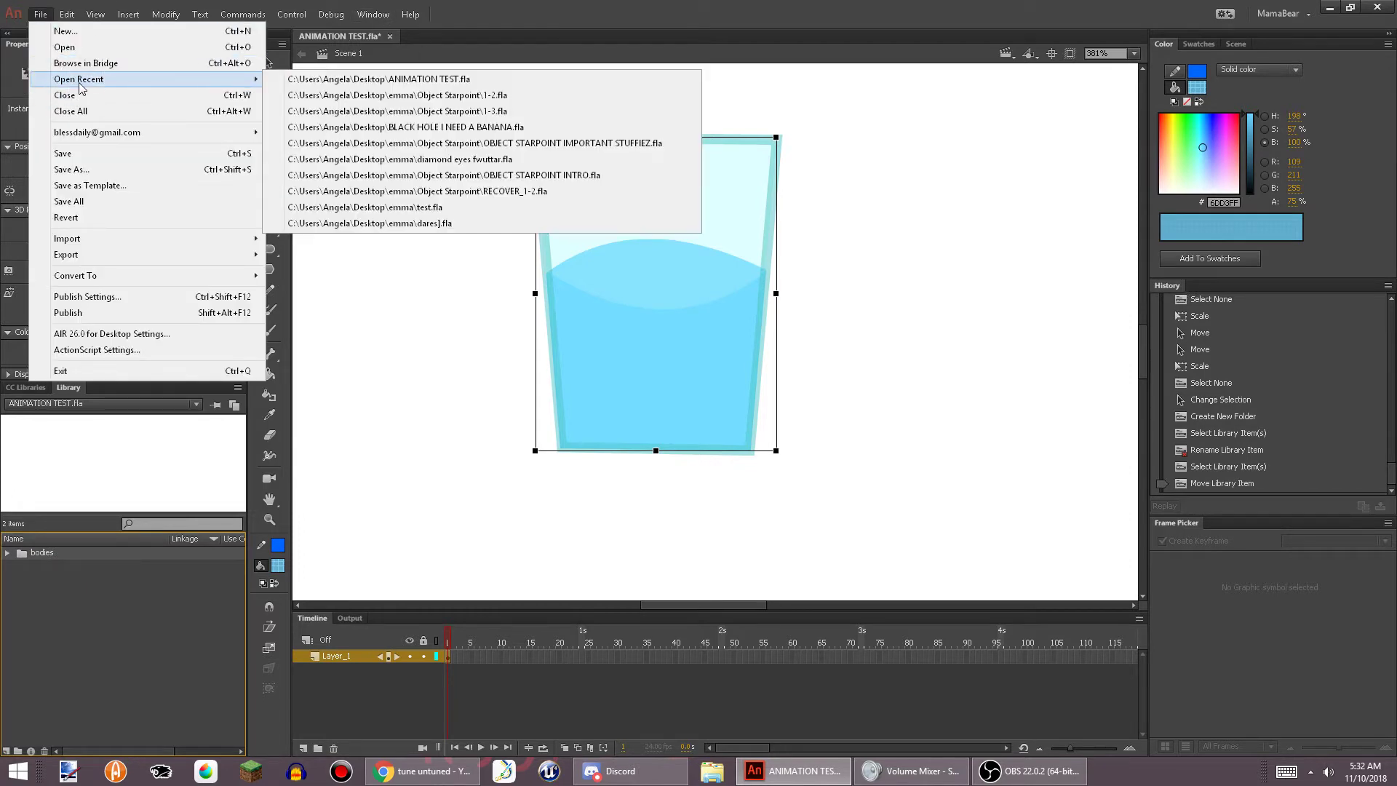
left_click(507, 101)
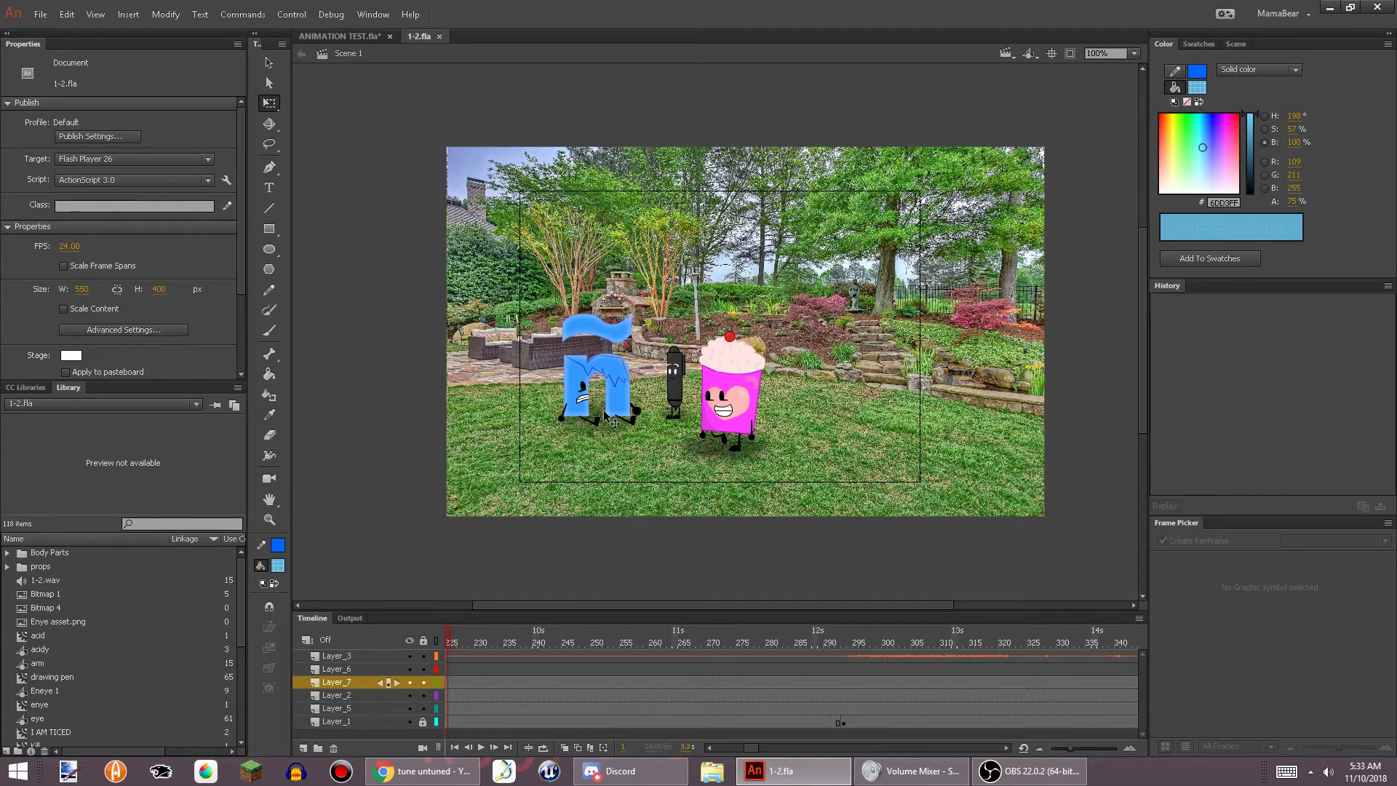
Enter the black pen character's symbol and copy the arm symbol from the library
left_click(610, 422)
double_click(679, 403)
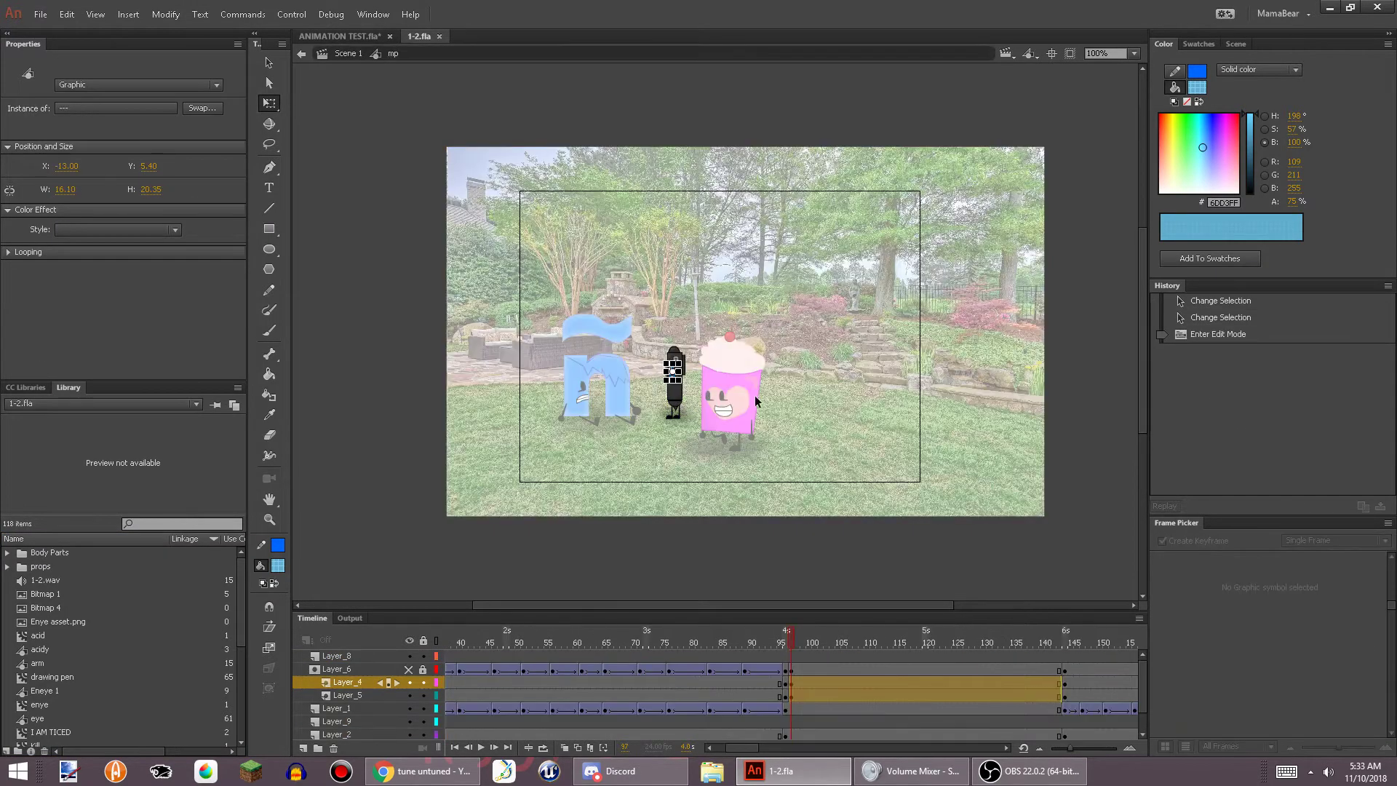
left_click(842, 427)
scroll(723, 435, "up", 6)
left_click(561, 369)
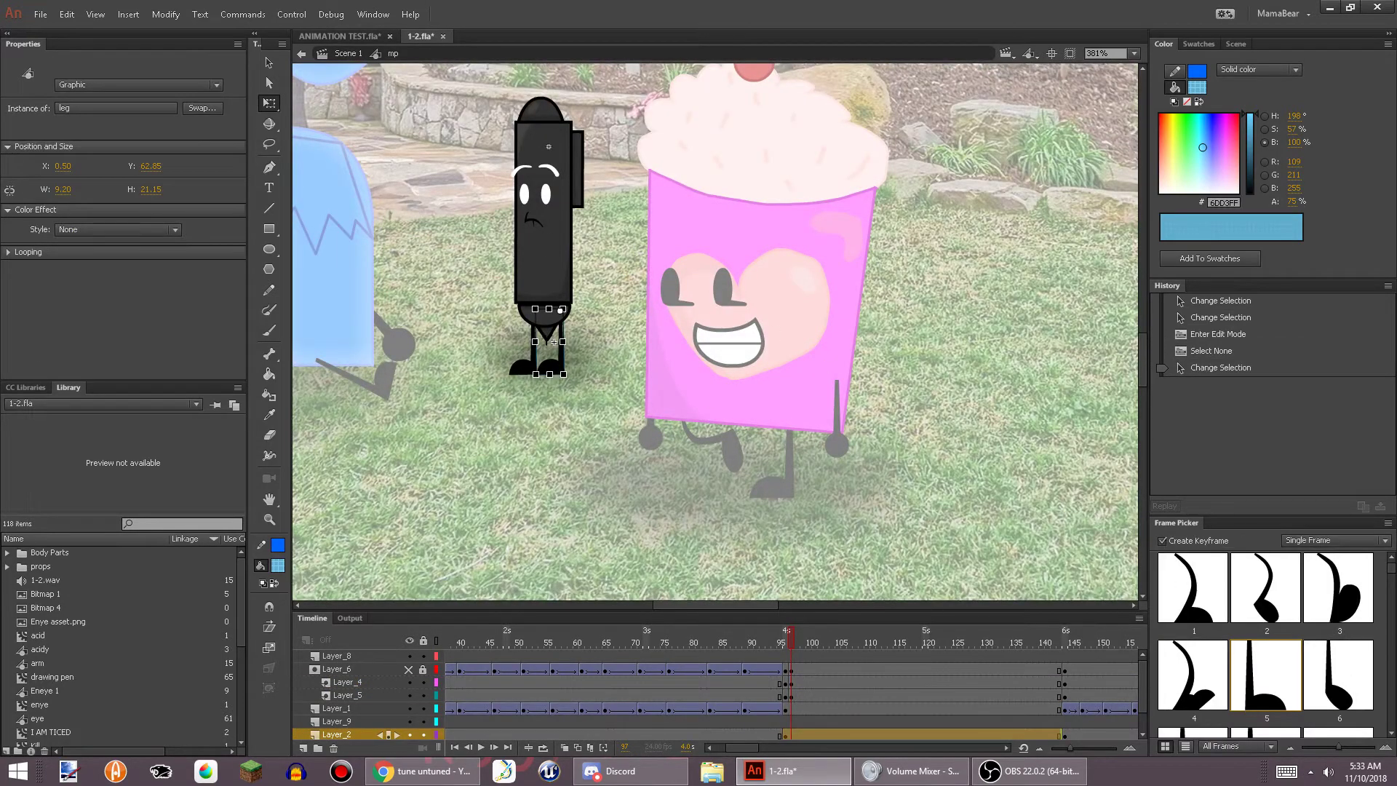
left_click(51, 676)
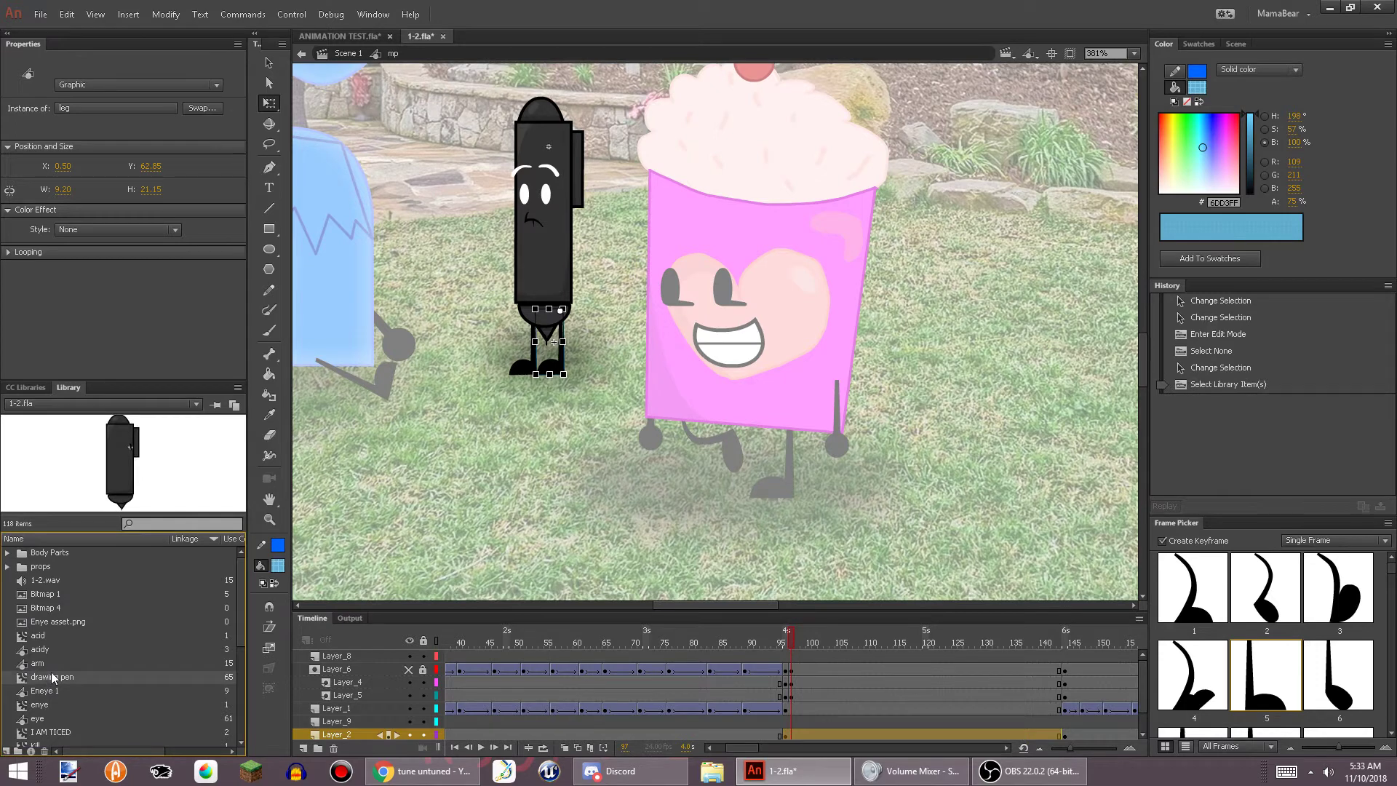
left_click(55, 664)
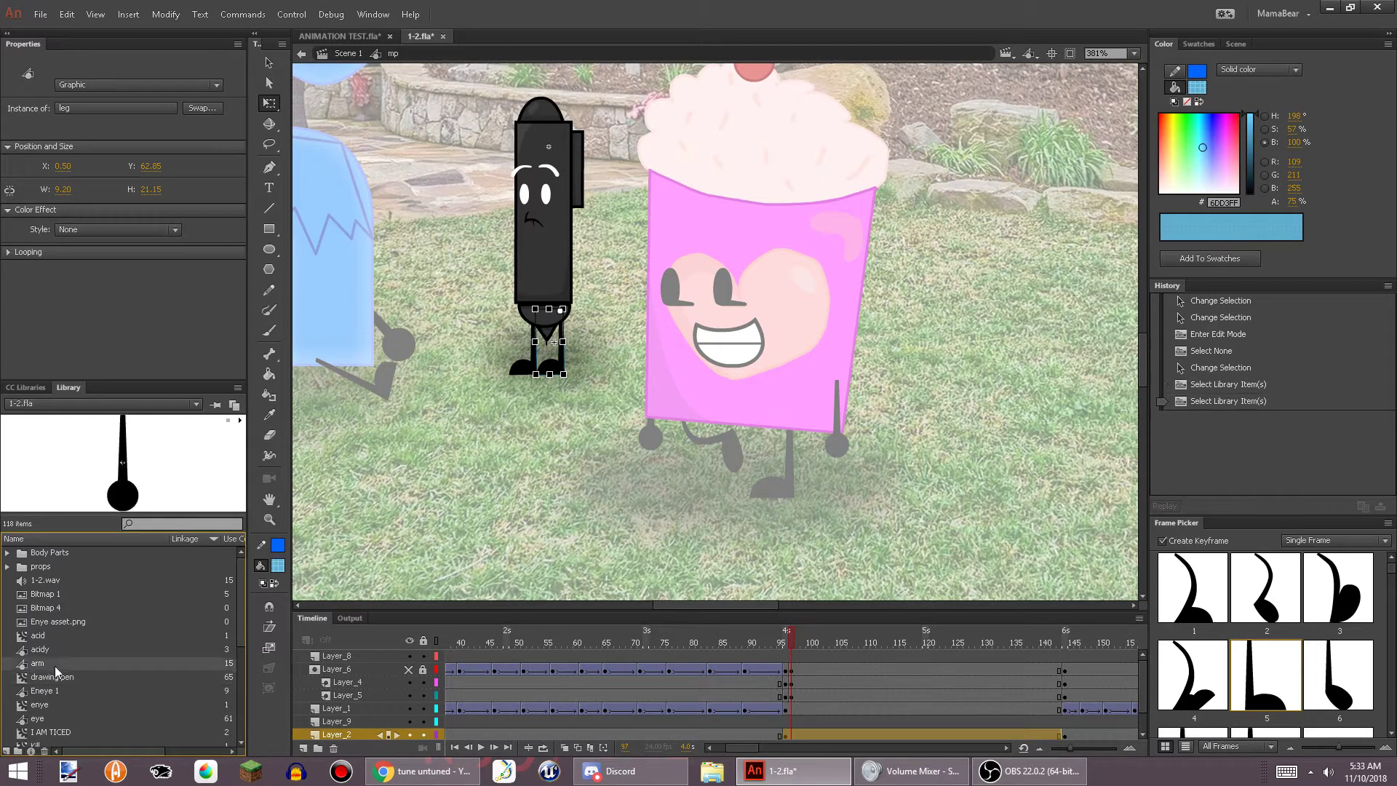
Return to ANIMATION TEST.fla and add a new layer named arm above the glass layer
left_click(336, 36)
left_click(496, 404)
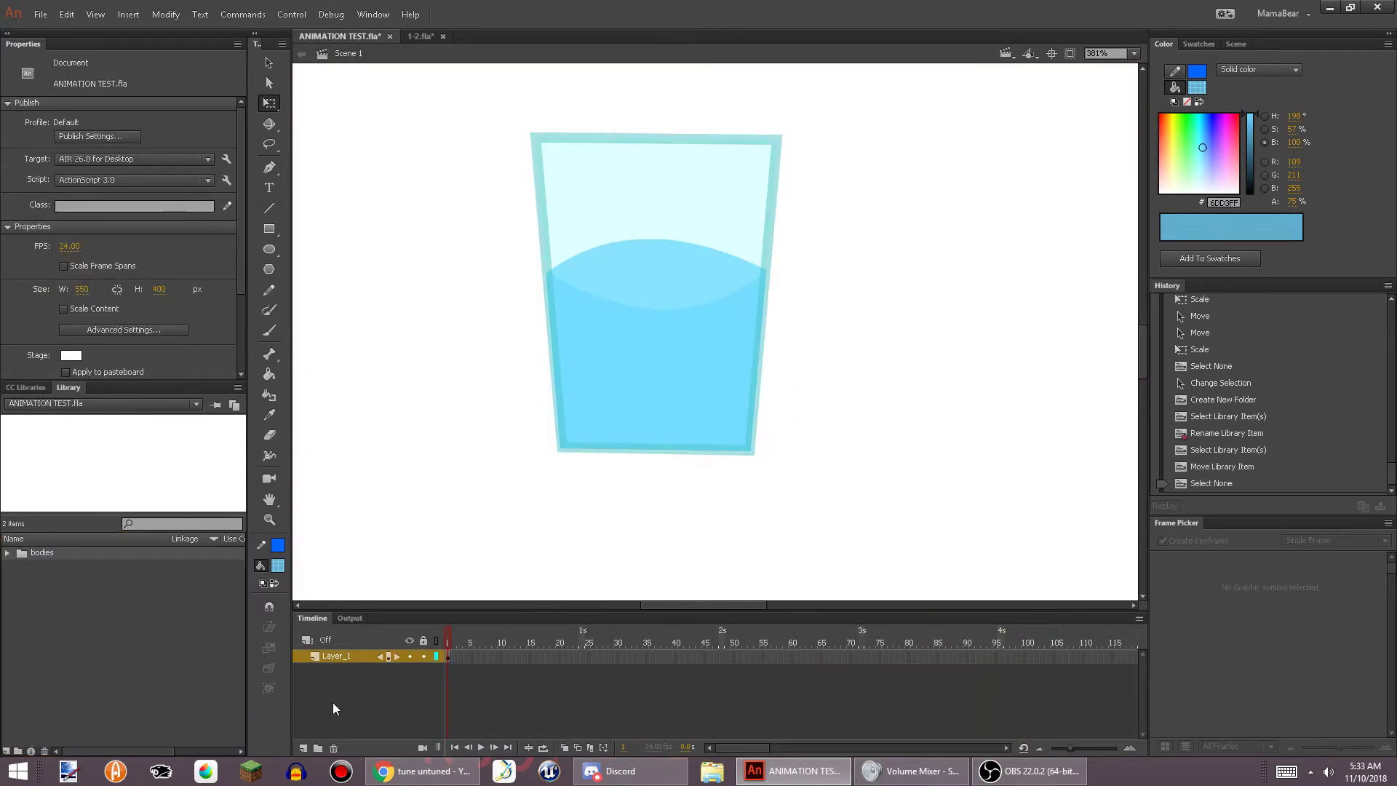
left_click(302, 748)
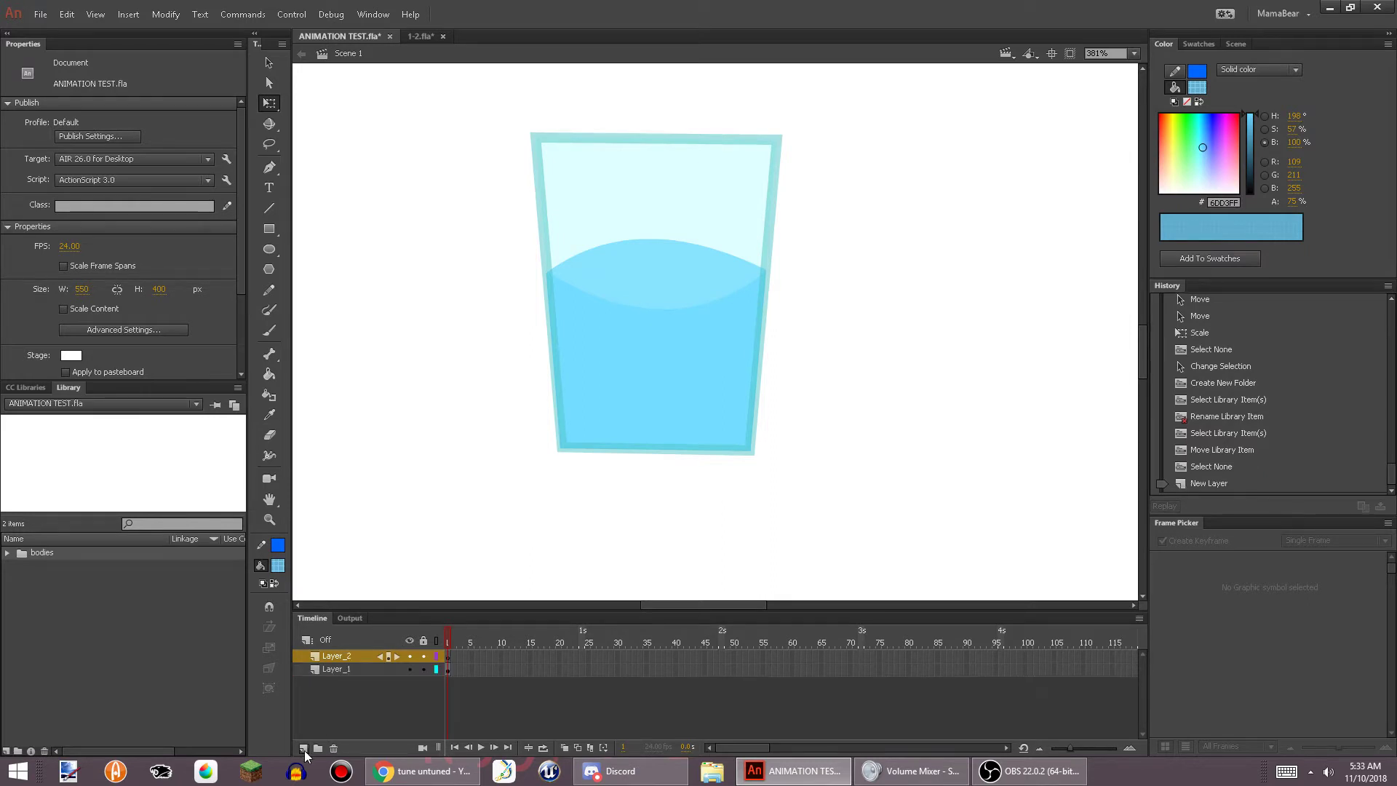
double_click(335, 656)
type("arm")
key("Return")
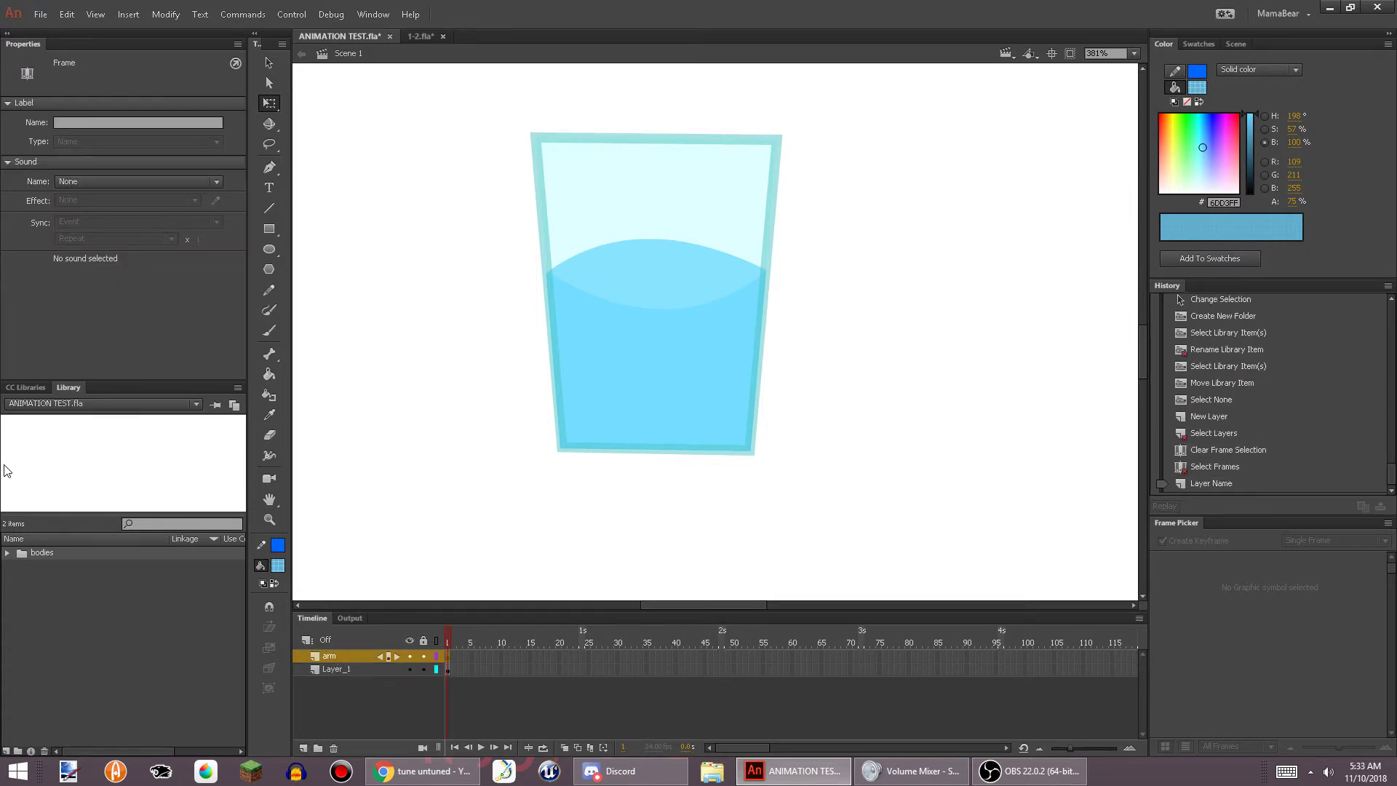
Paste the arm, set its transformation point at its upper end, and place it tilted outward against the glass's lower right side
key("ctrl+v")
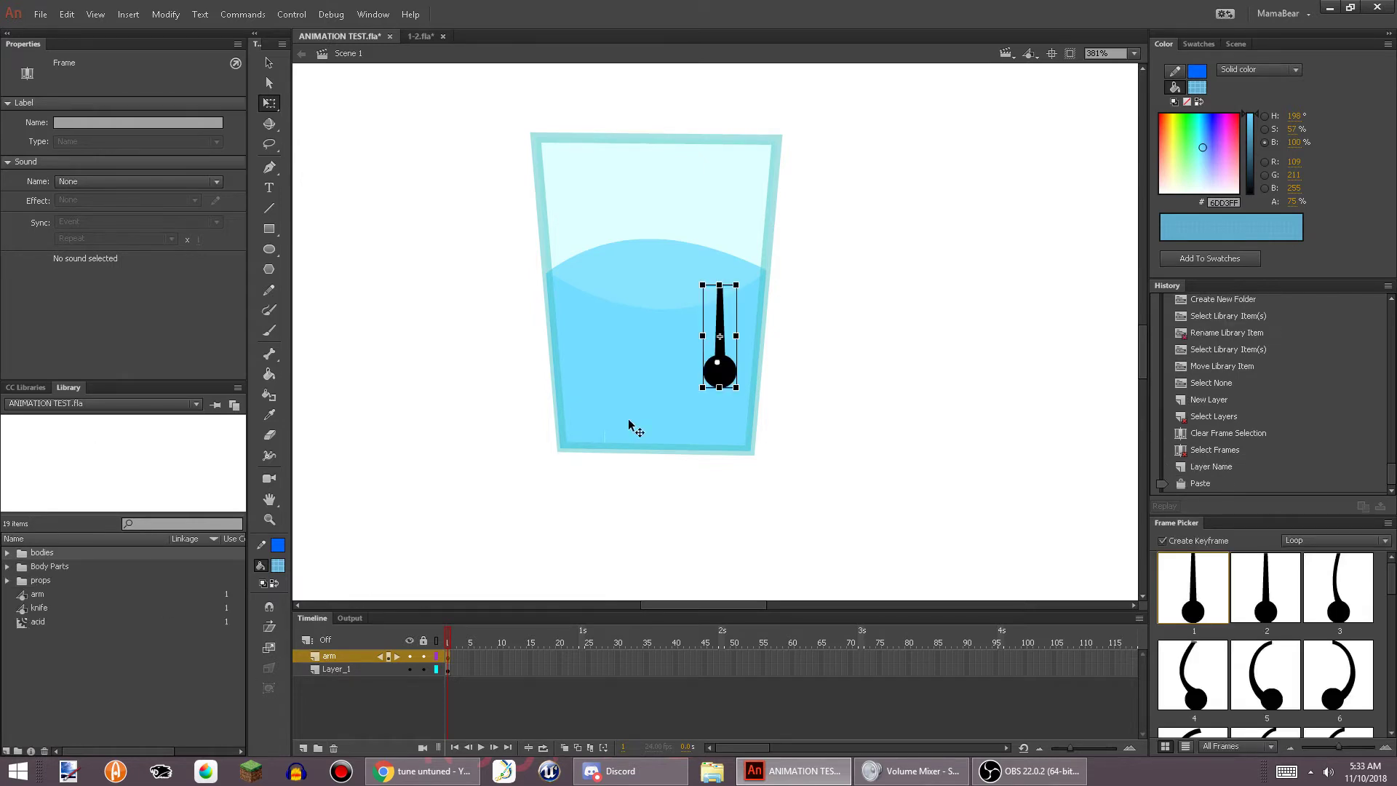
scroll(679, 390, "up", 2)
left_click_drag(738, 348, 747, 298)
key("ctrl+z")
left_click_drag(746, 373, 877, 503)
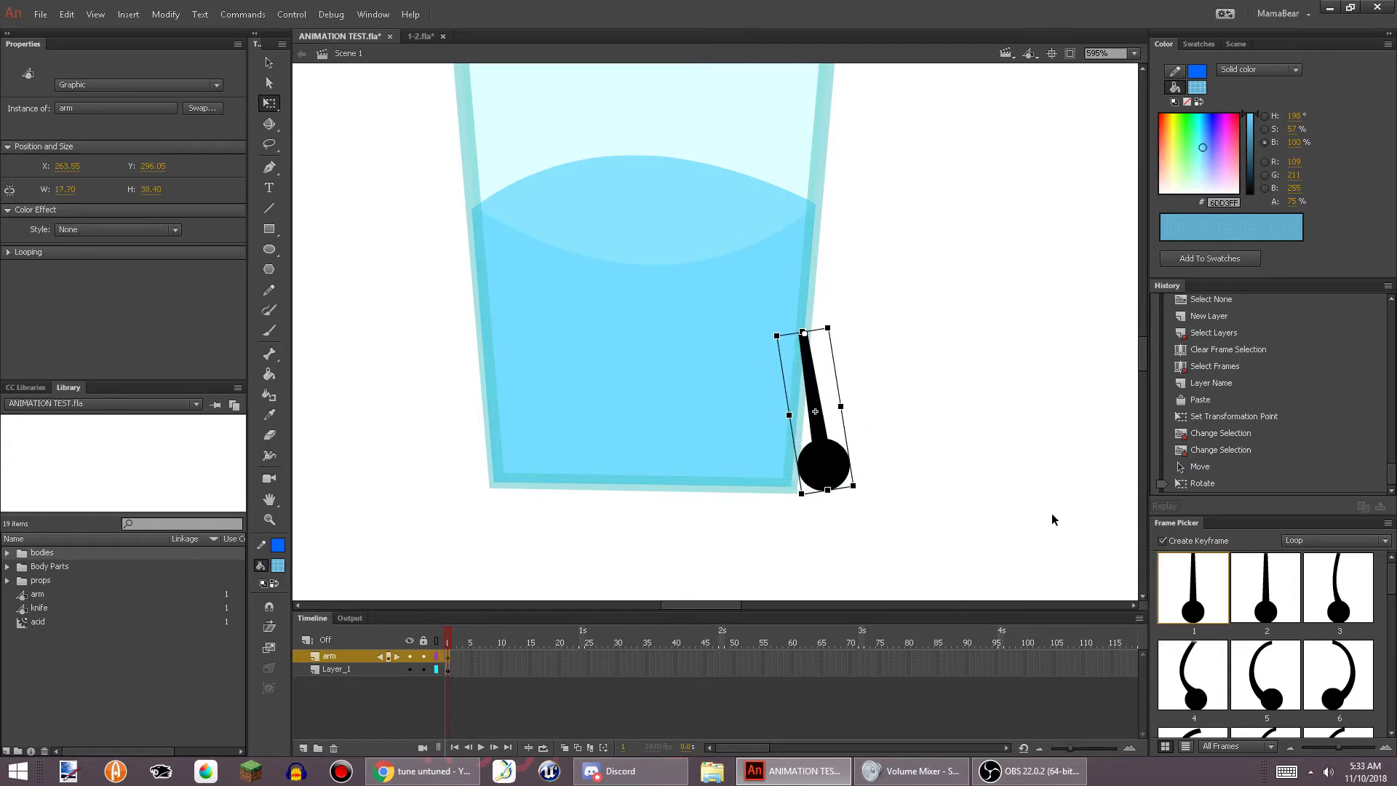
Extend the arm layer and Layer_1 to frame 48 and play back the timeline
left_click_drag(721, 656, 721, 673)
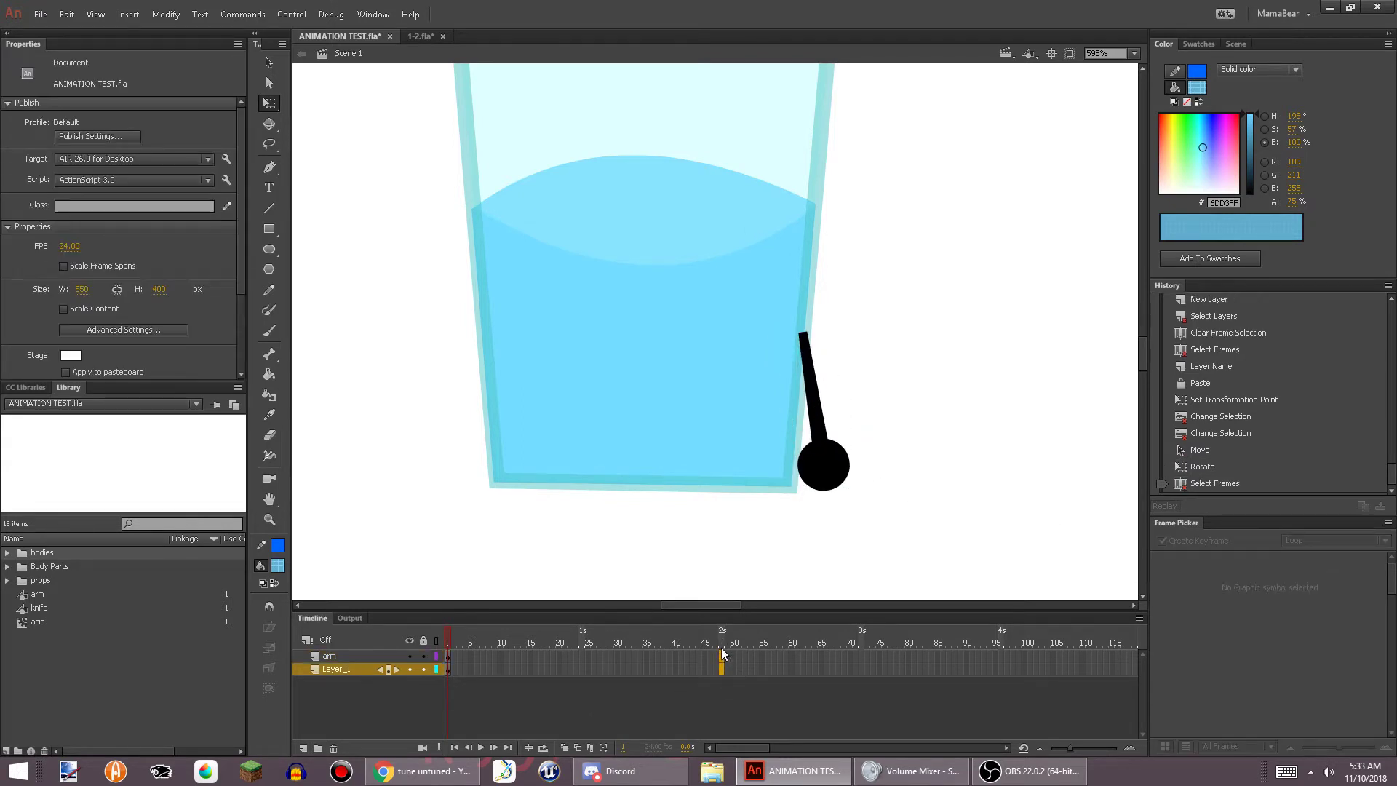
right_click(720, 651)
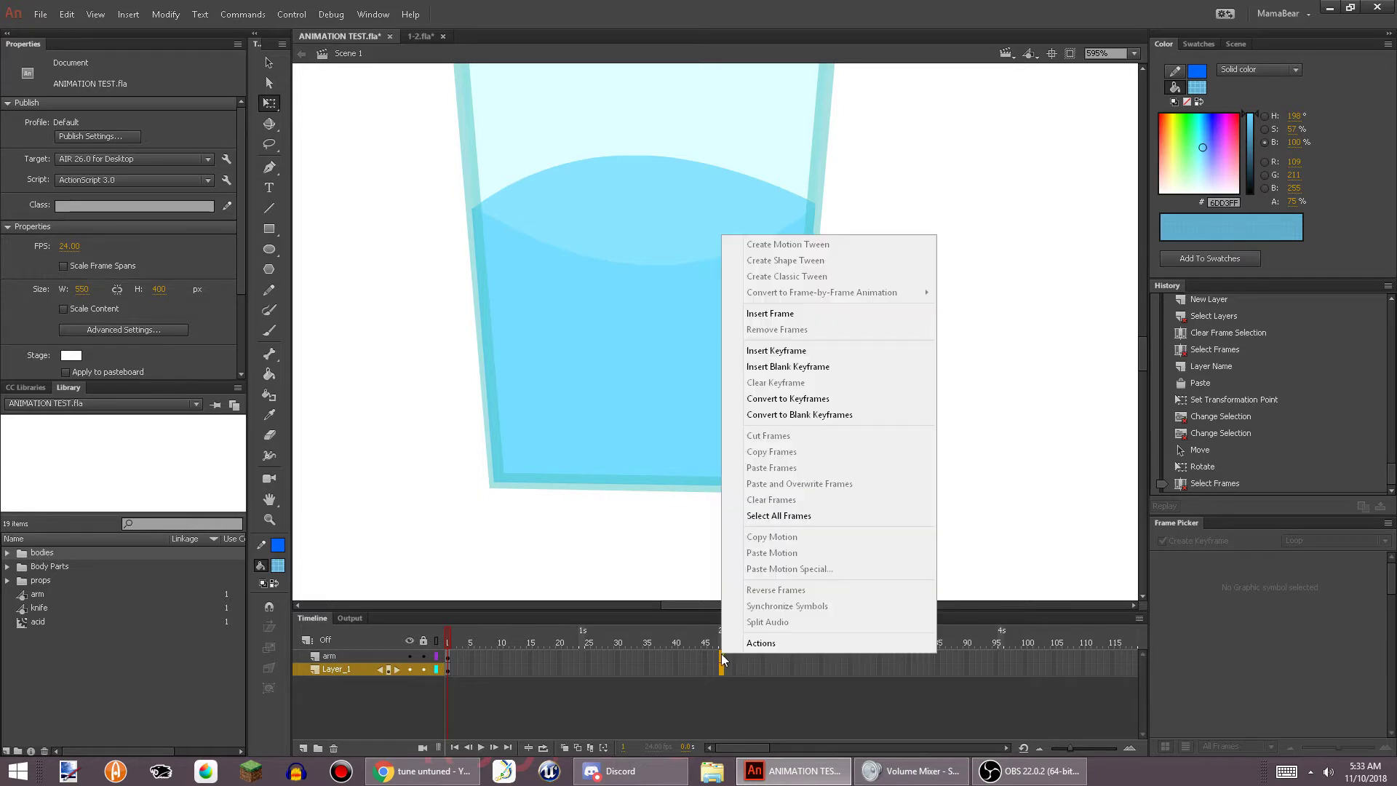
left_click(783, 317)
left_click_drag(677, 645, 448, 678)
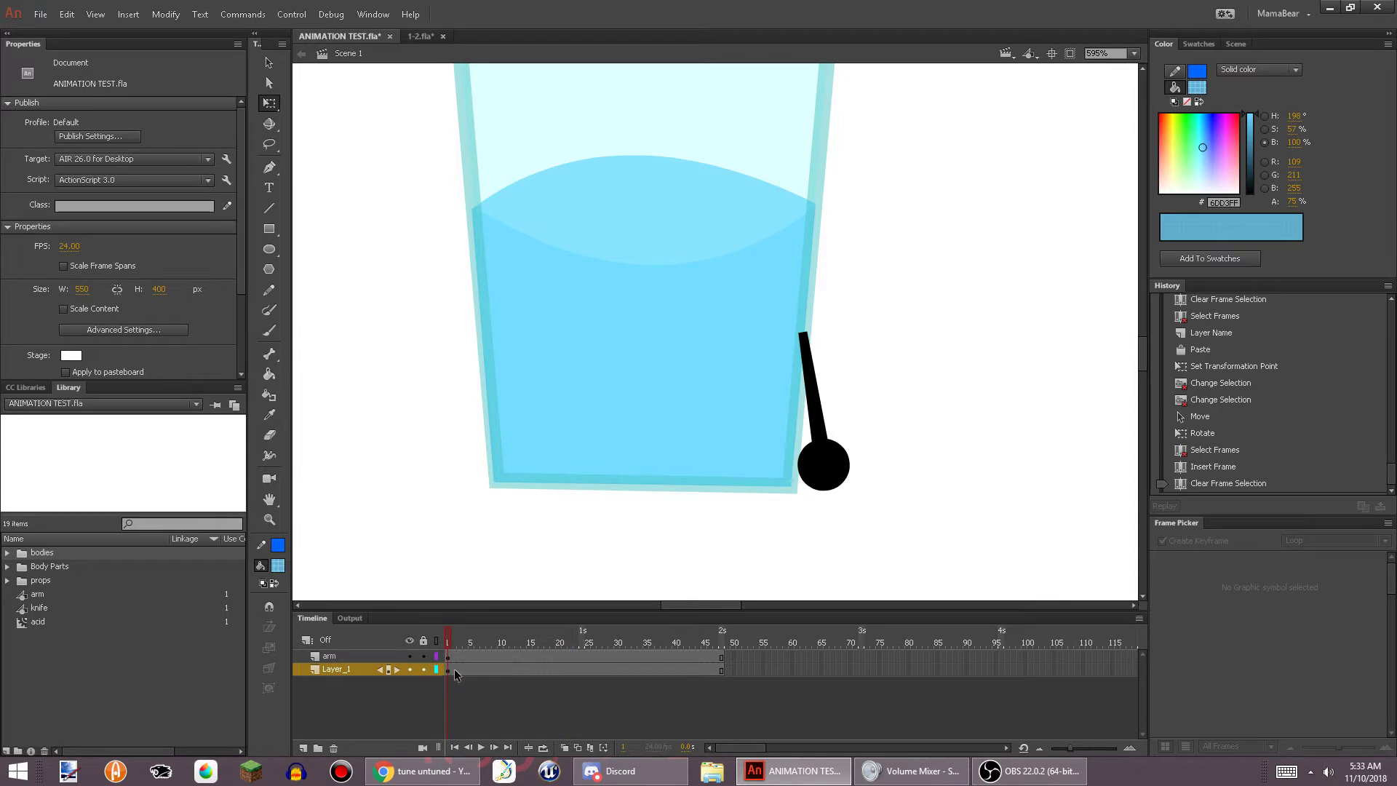
left_click(480, 746)
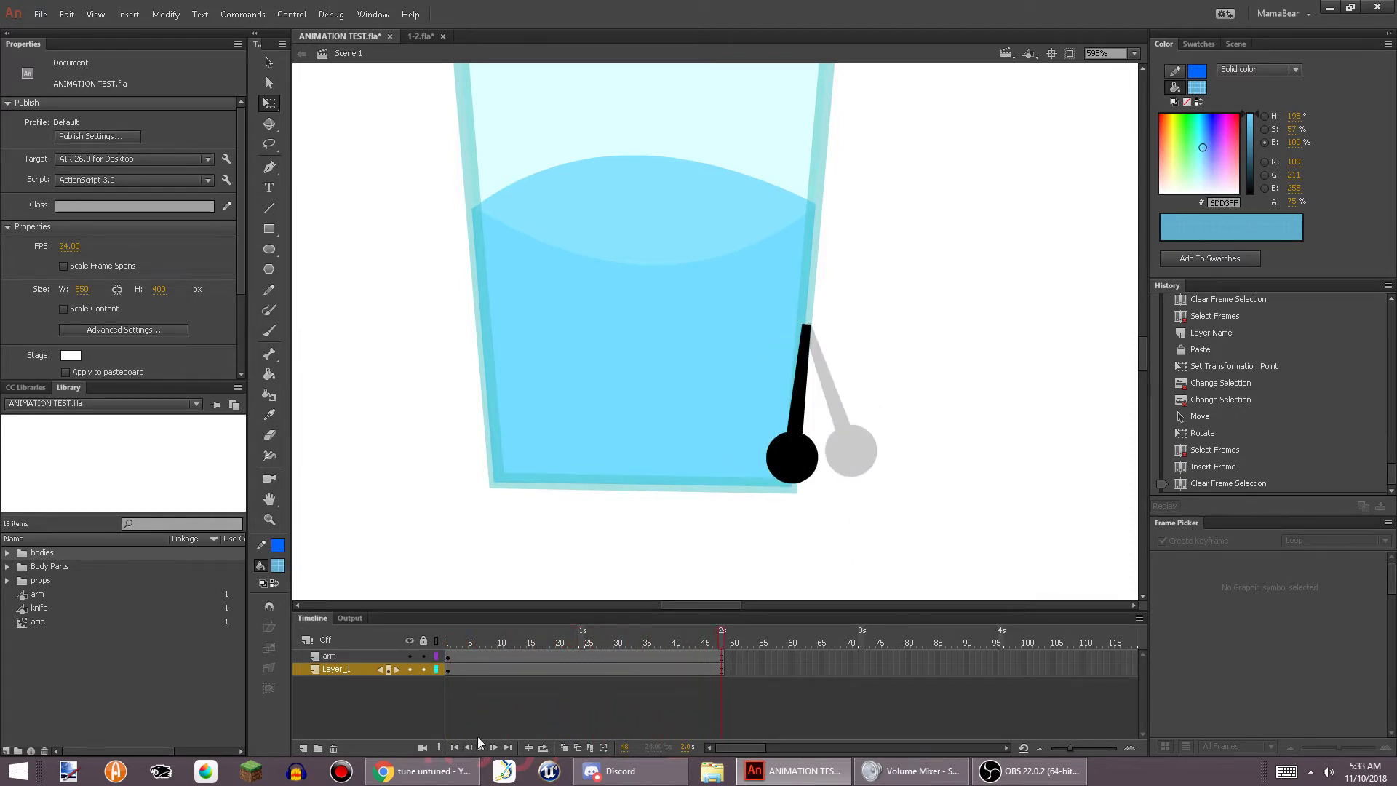
Set the arm instance at frame 1 to Single Frame playback
left_click(447, 641)
left_click(837, 451)
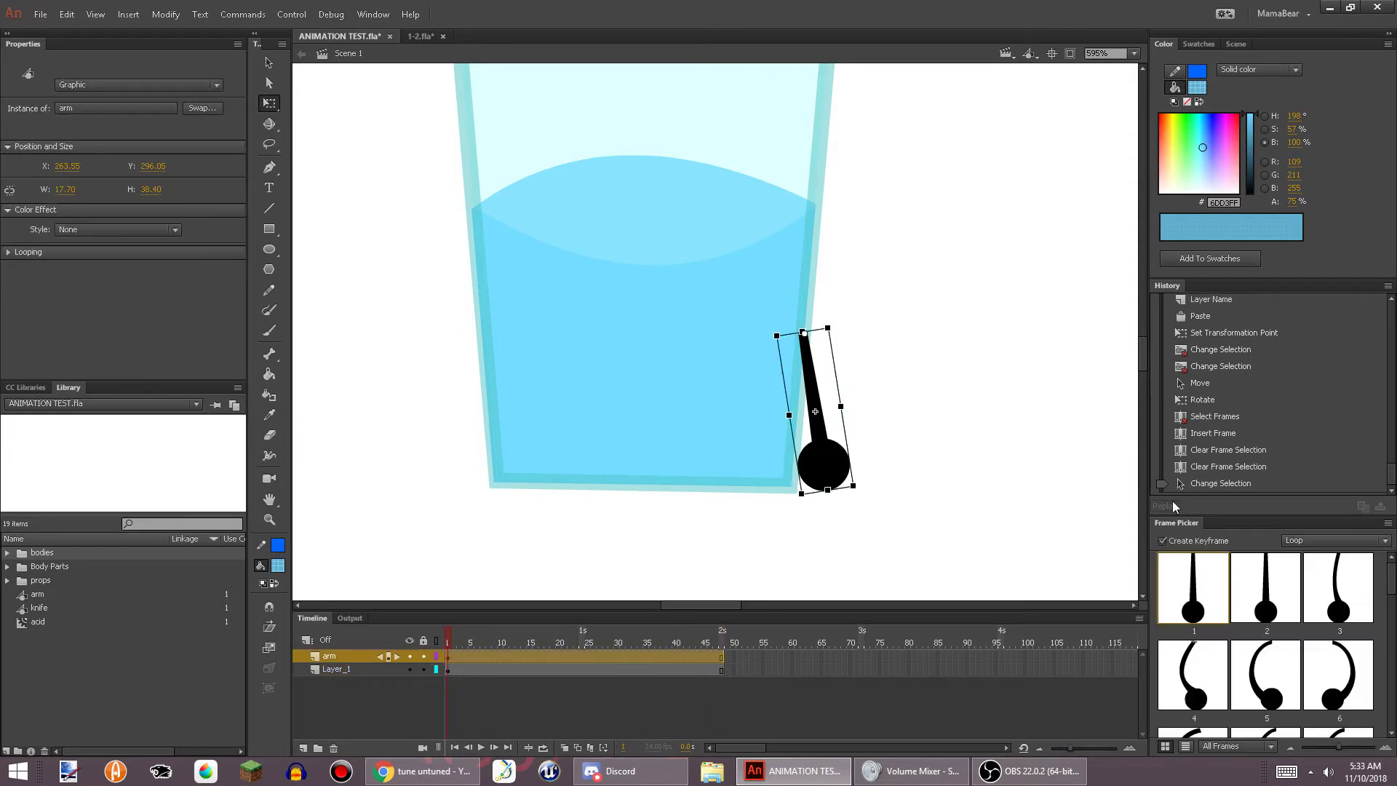
left_click(1332, 541)
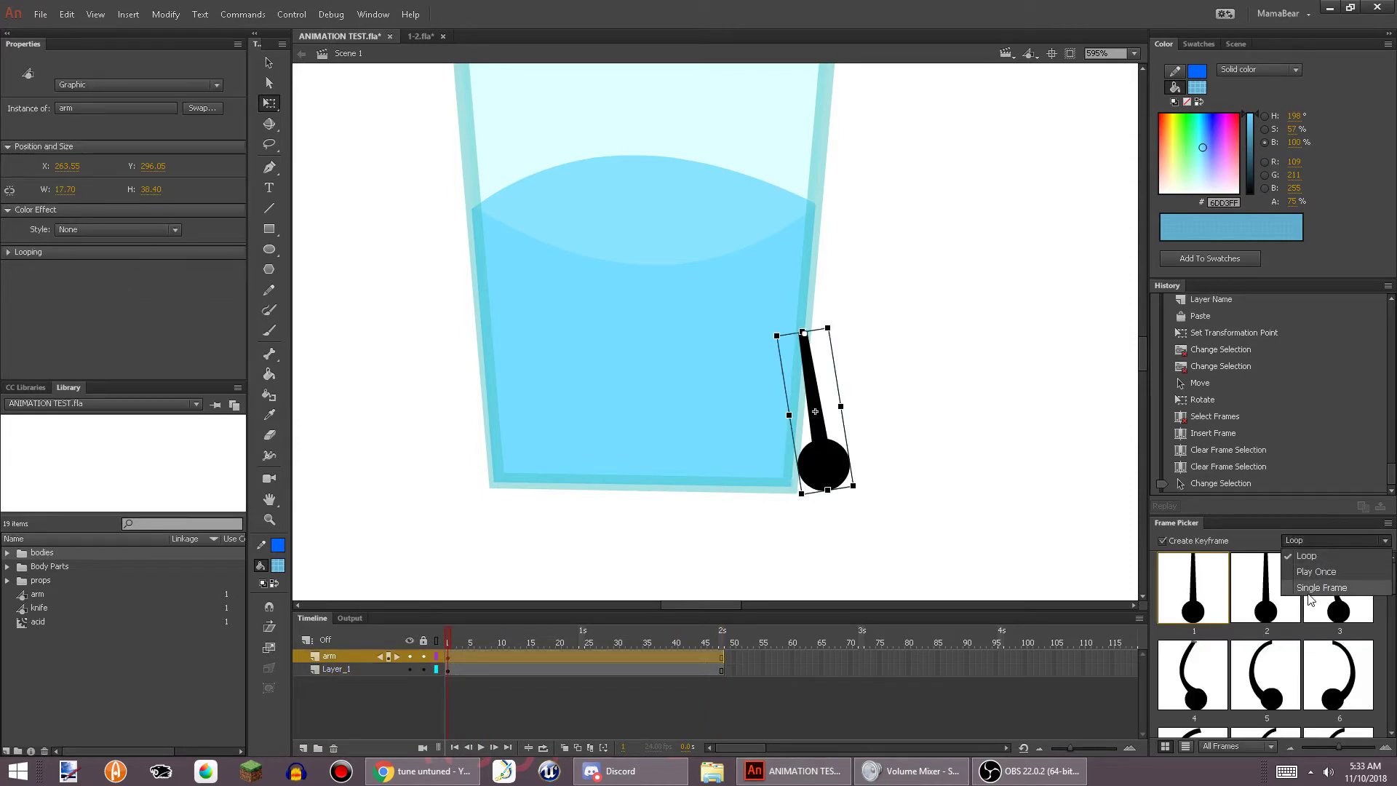
left_click(1313, 589)
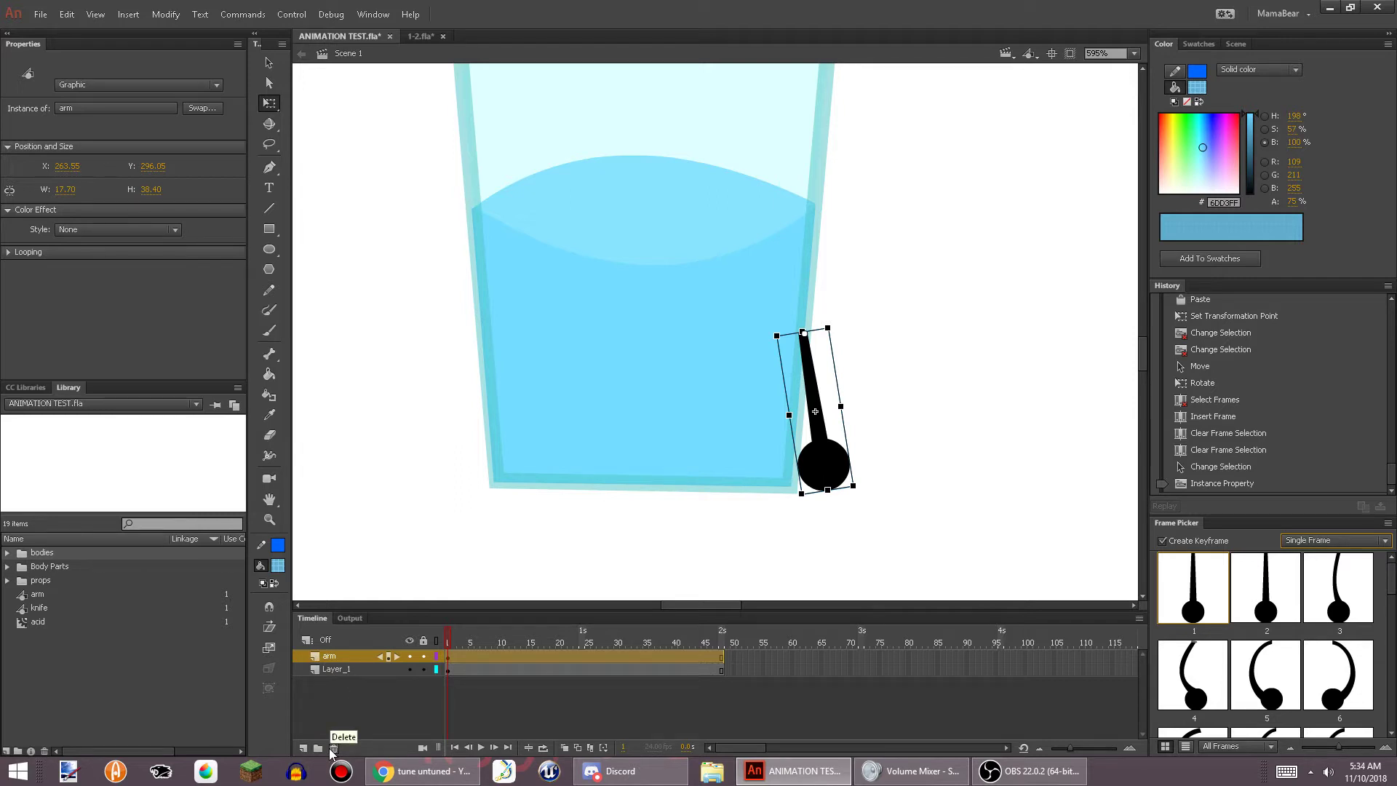
In 1-2.fla, open the blue letter character's symbol and copy its bent right leg
left_click(422, 35)
left_click(300, 53)
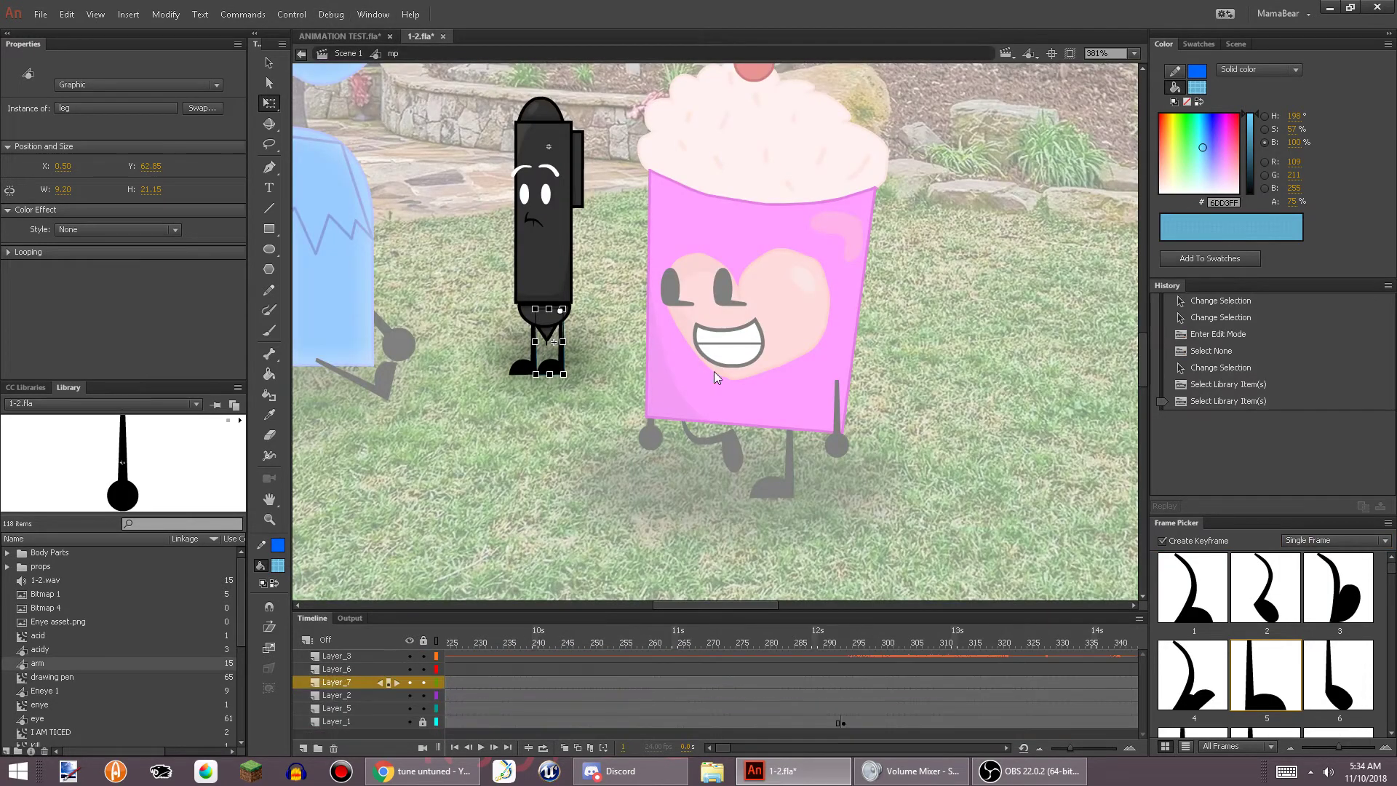
double_click(773, 439)
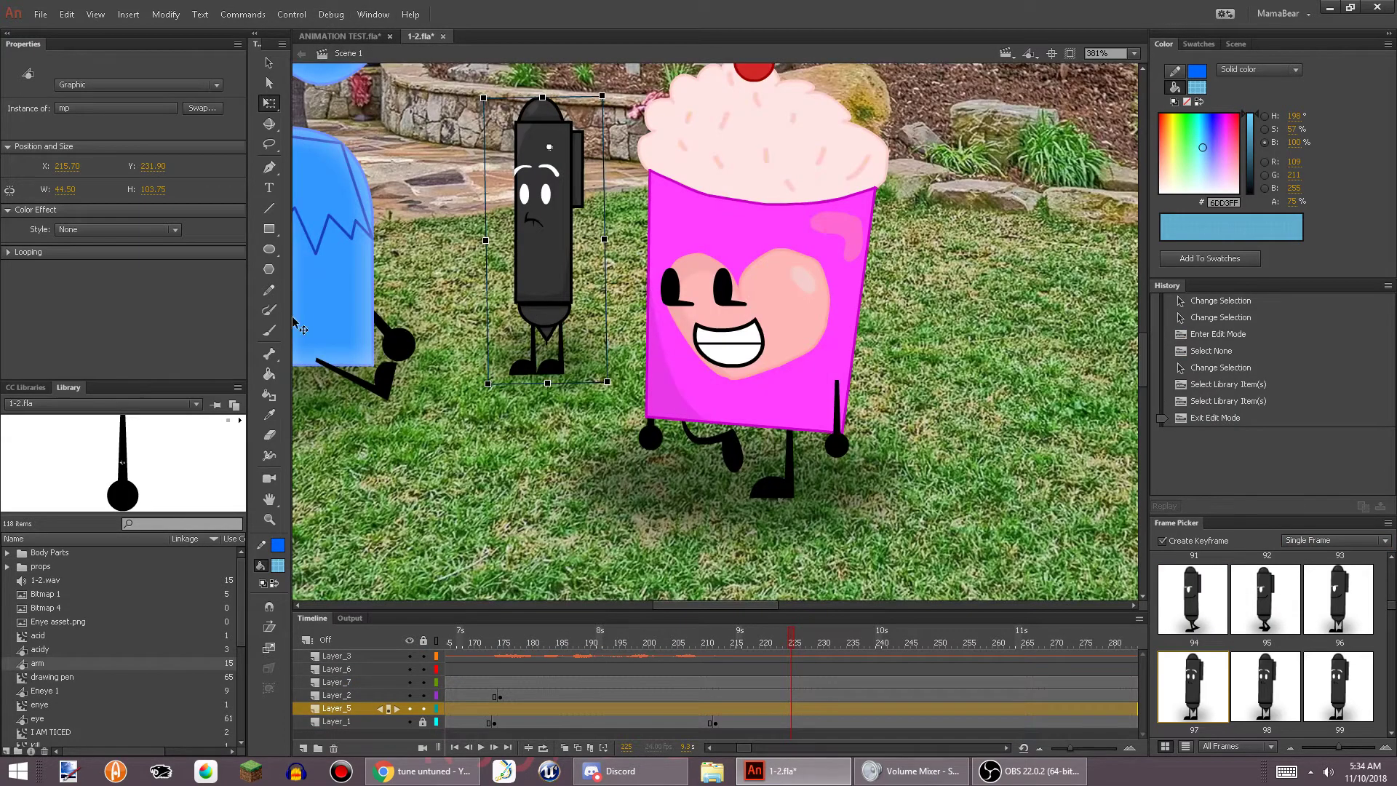
double_click(328, 309)
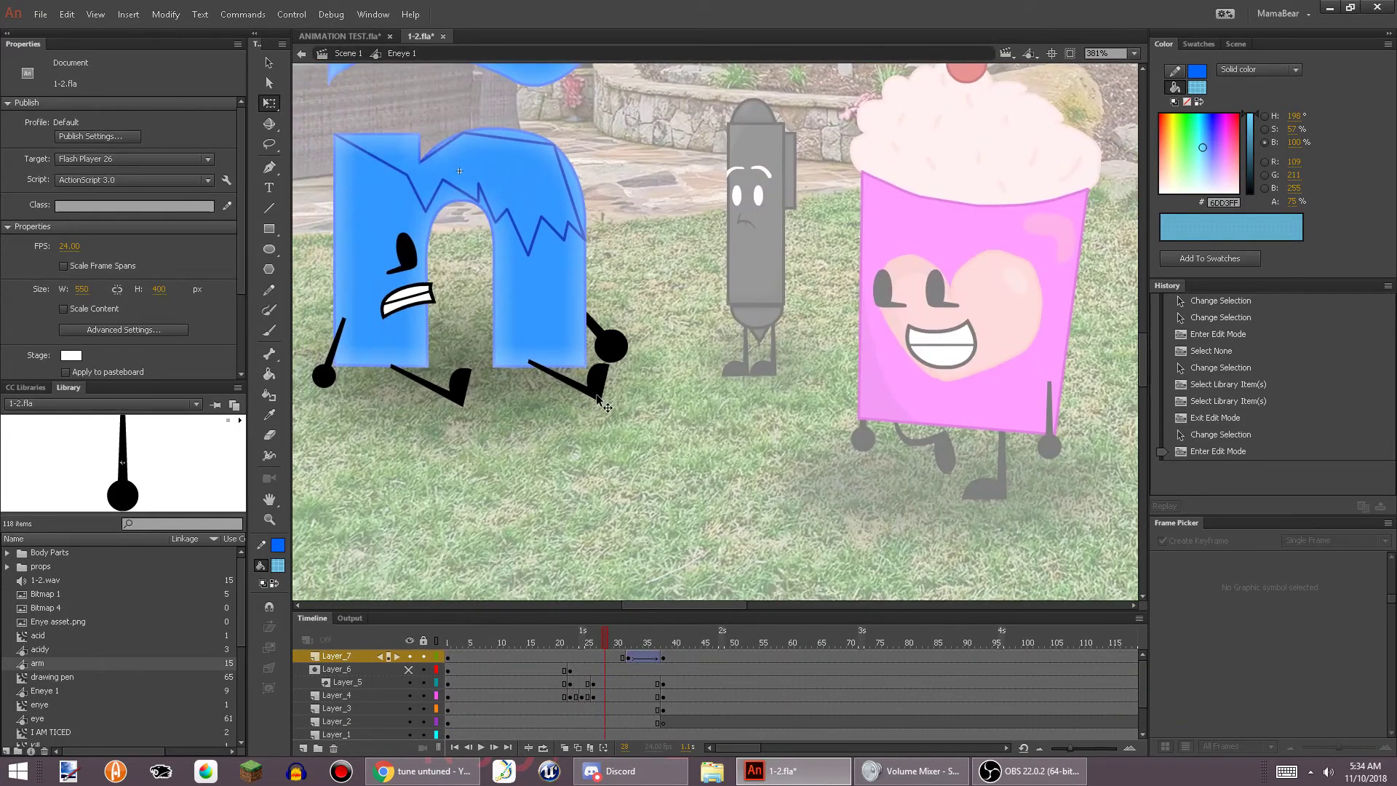
left_click(595, 397)
Return to ANIMATION TEST.fla, add a new layer beneath Layer_1, and paste the leg onto it
left_click(336, 35)
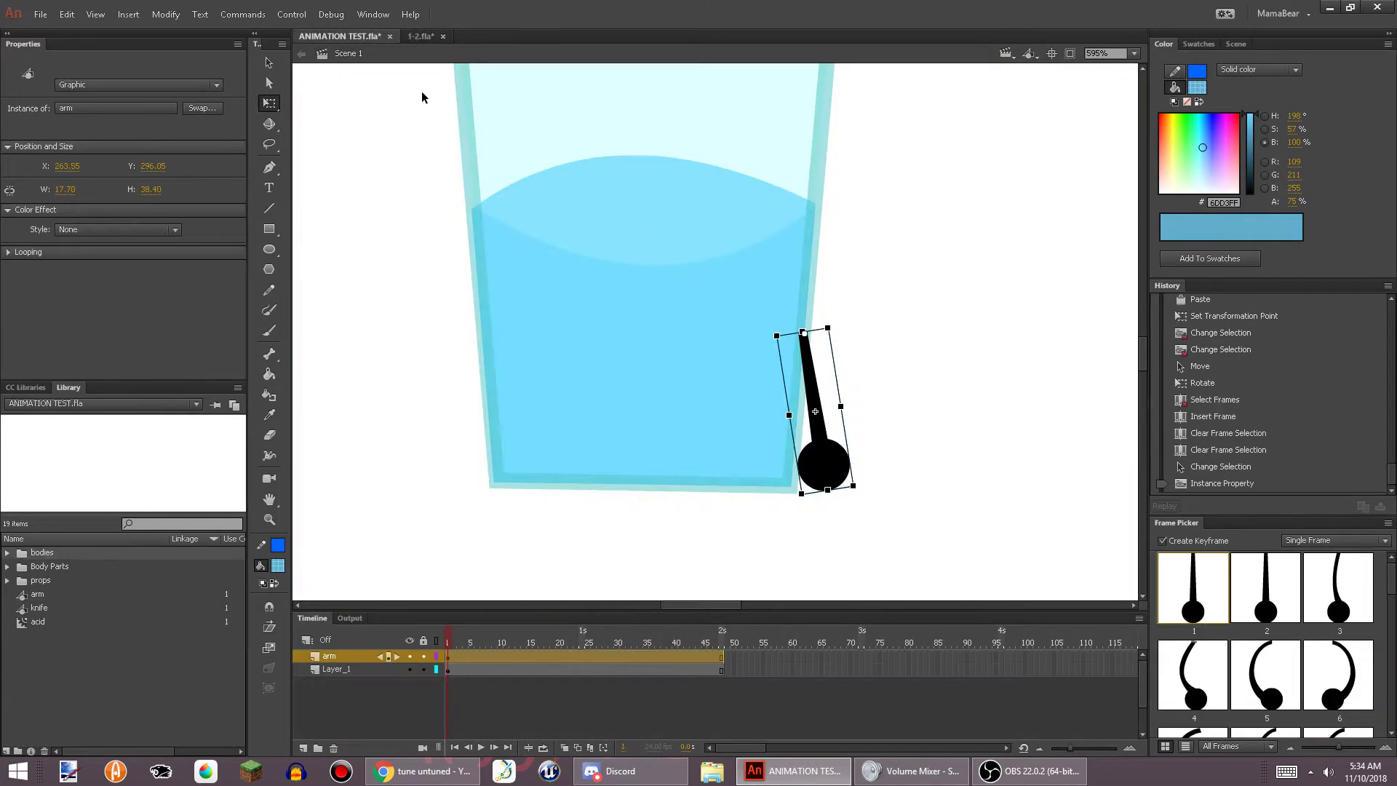
left_click(319, 669)
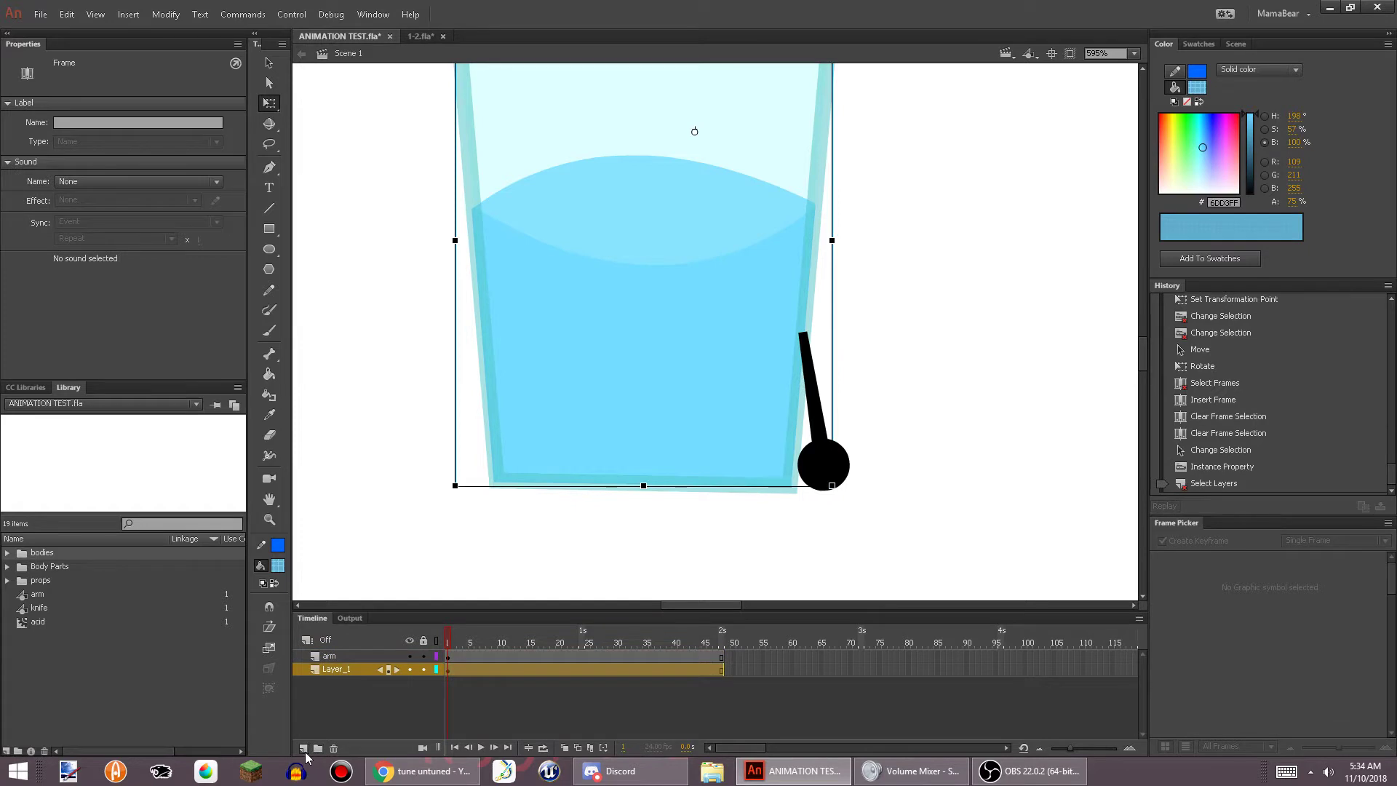
left_click(303, 748)
left_click_drag(319, 671, 319, 685)
key("ctrl+v")
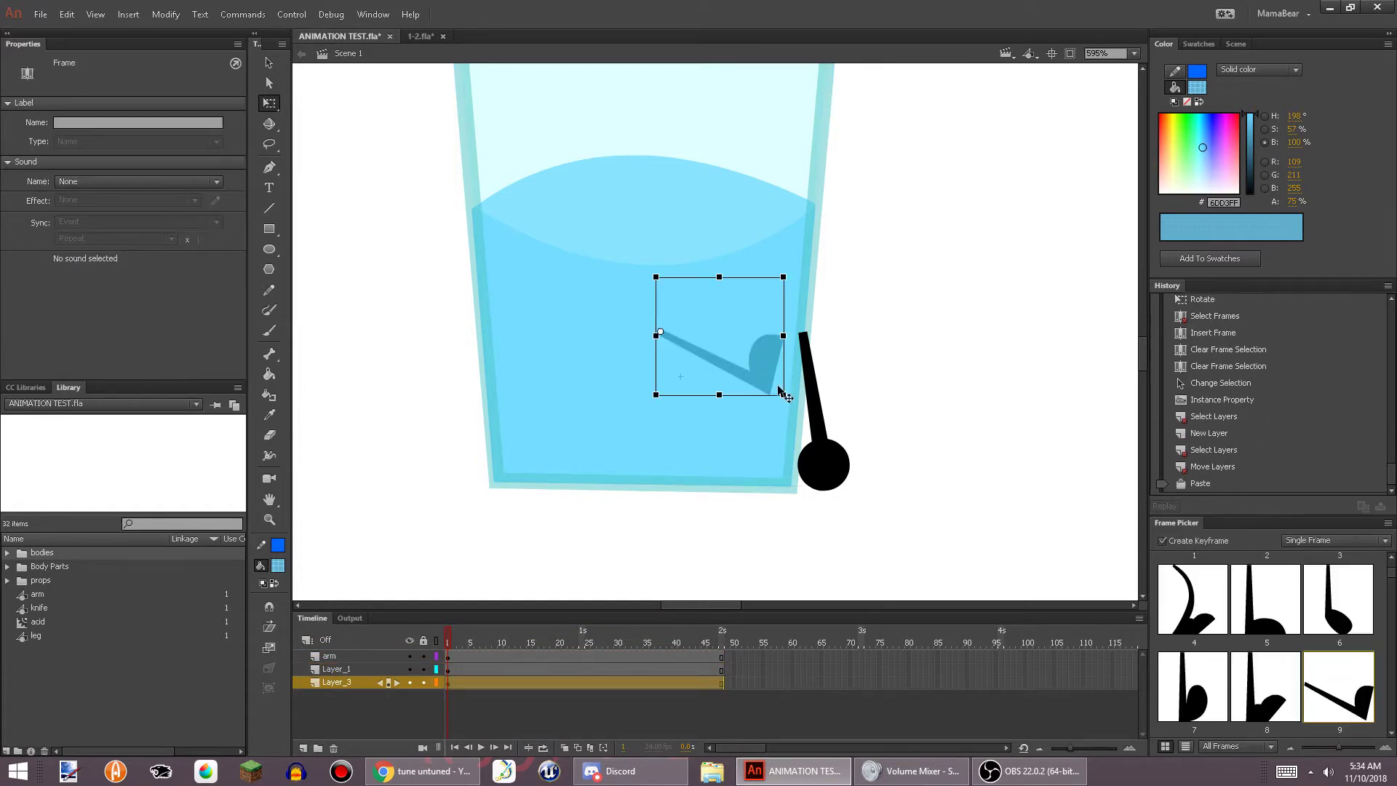
Temporarily lock Layer_1, position the leg under the glass's lower right corner, and unlock the layer again
left_click(423, 669)
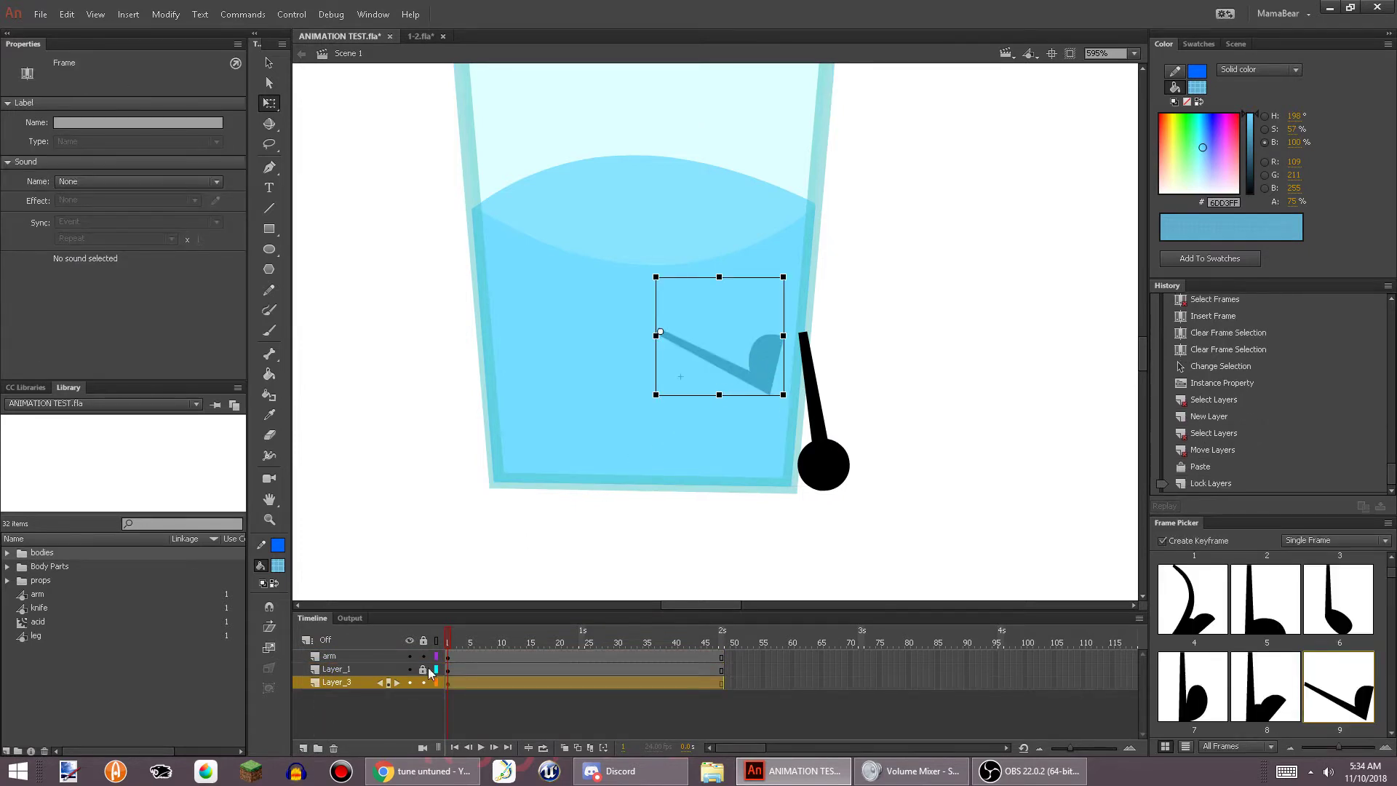
left_click_drag(760, 371, 830, 523)
left_click(424, 670)
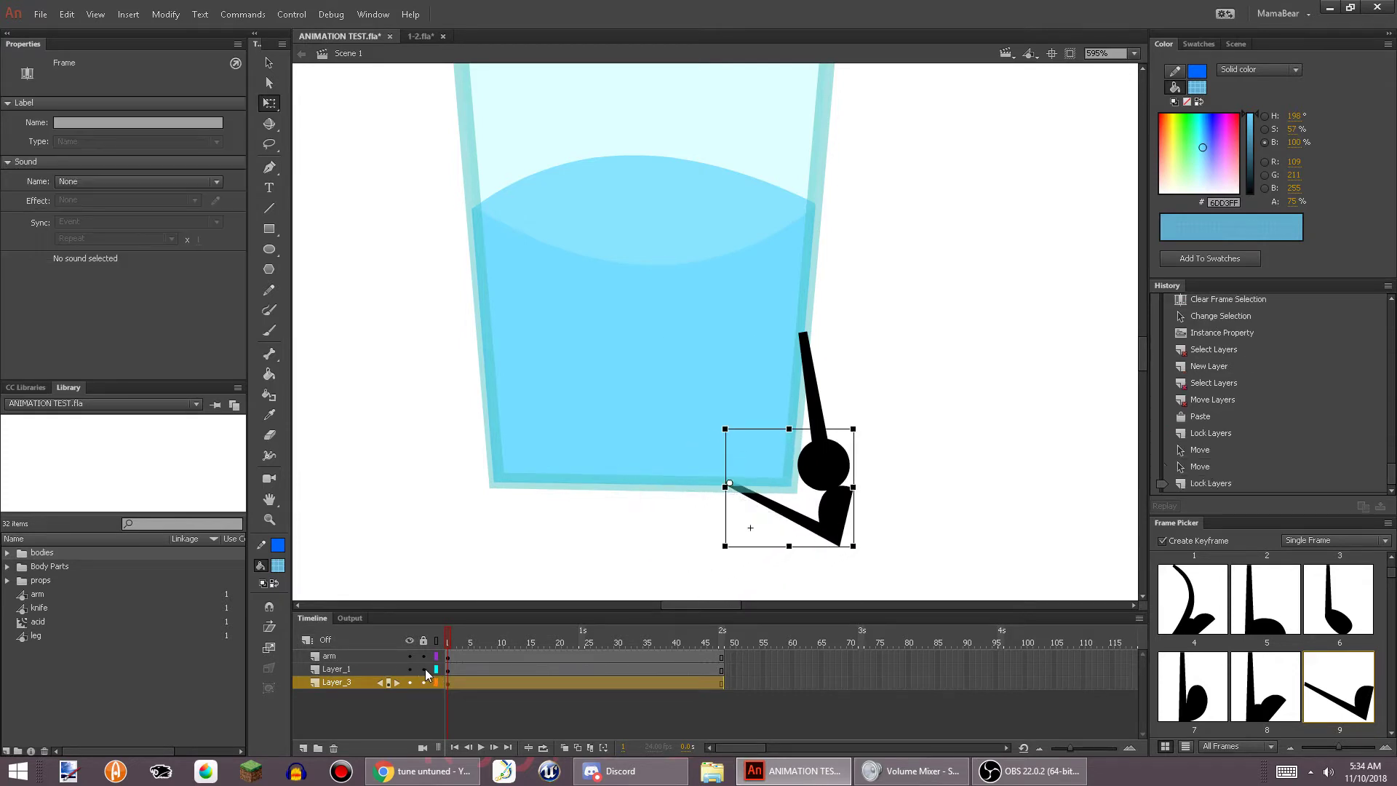
left_click(424, 669)
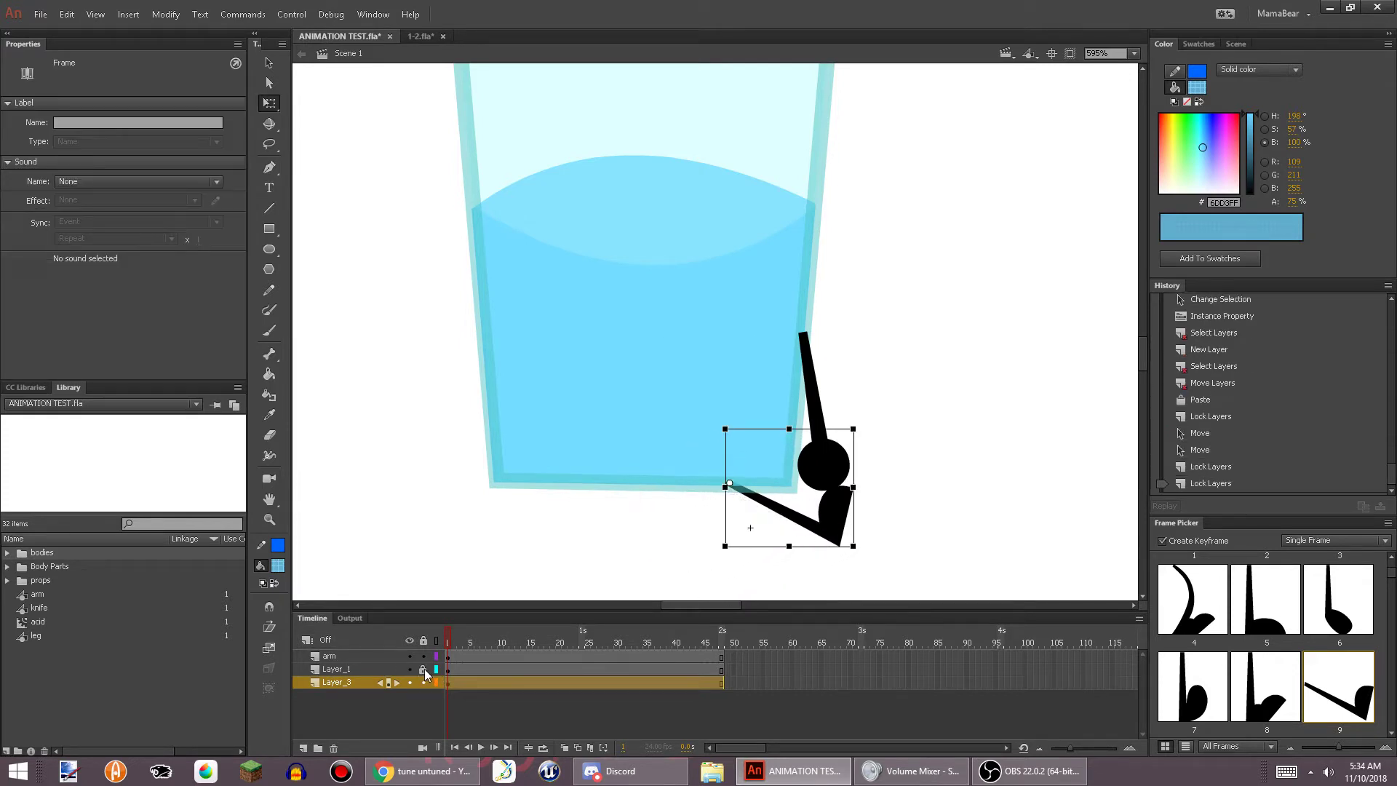
left_click(423, 669)
Switch the leg to its frame 5 standing pose and scale it to about 17 by 38 px
scroll(1174, 615, "up", 2)
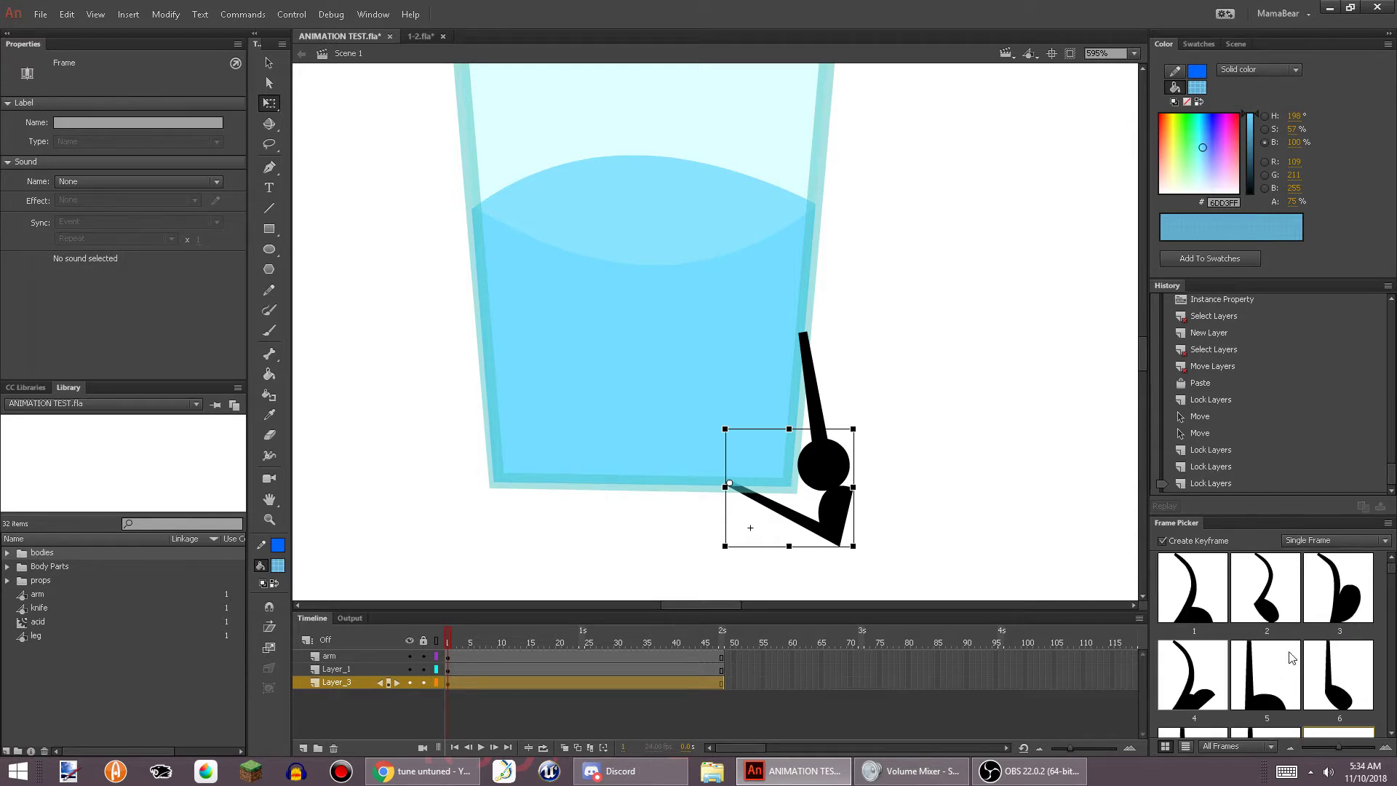
left_click(1262, 682)
left_click_drag(825, 553, 802, 377)
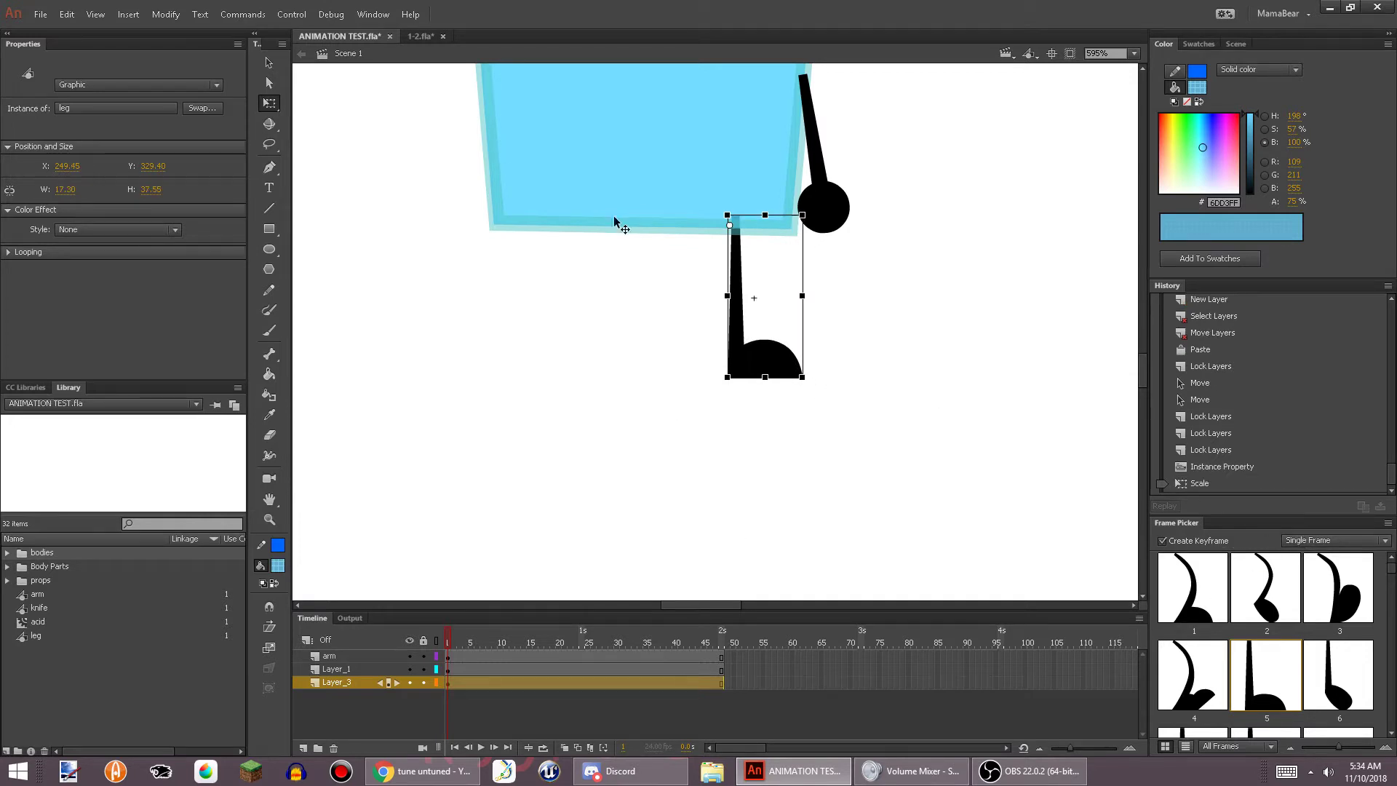
scroll(757, 329, "up", 2)
left_click(1328, 541)
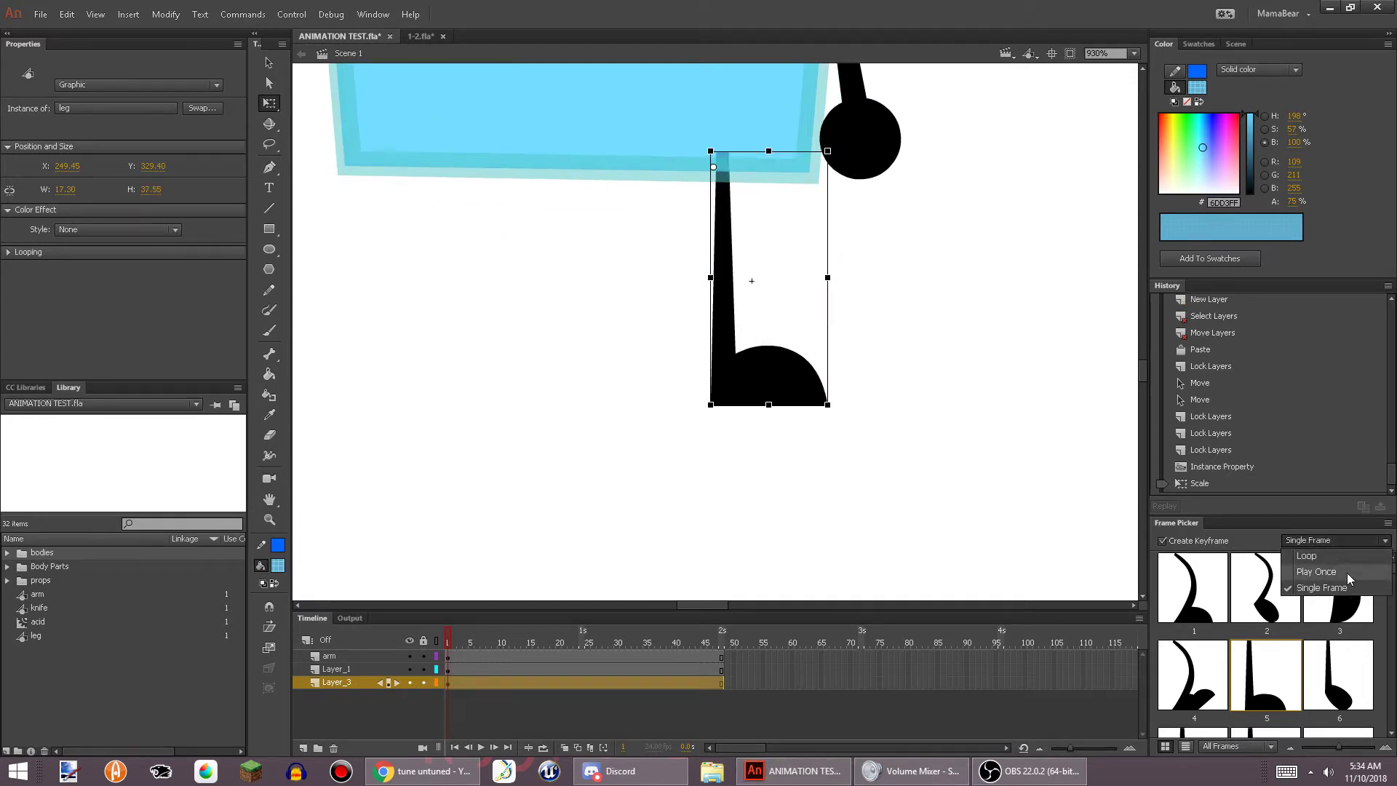
left_click(1334, 542)
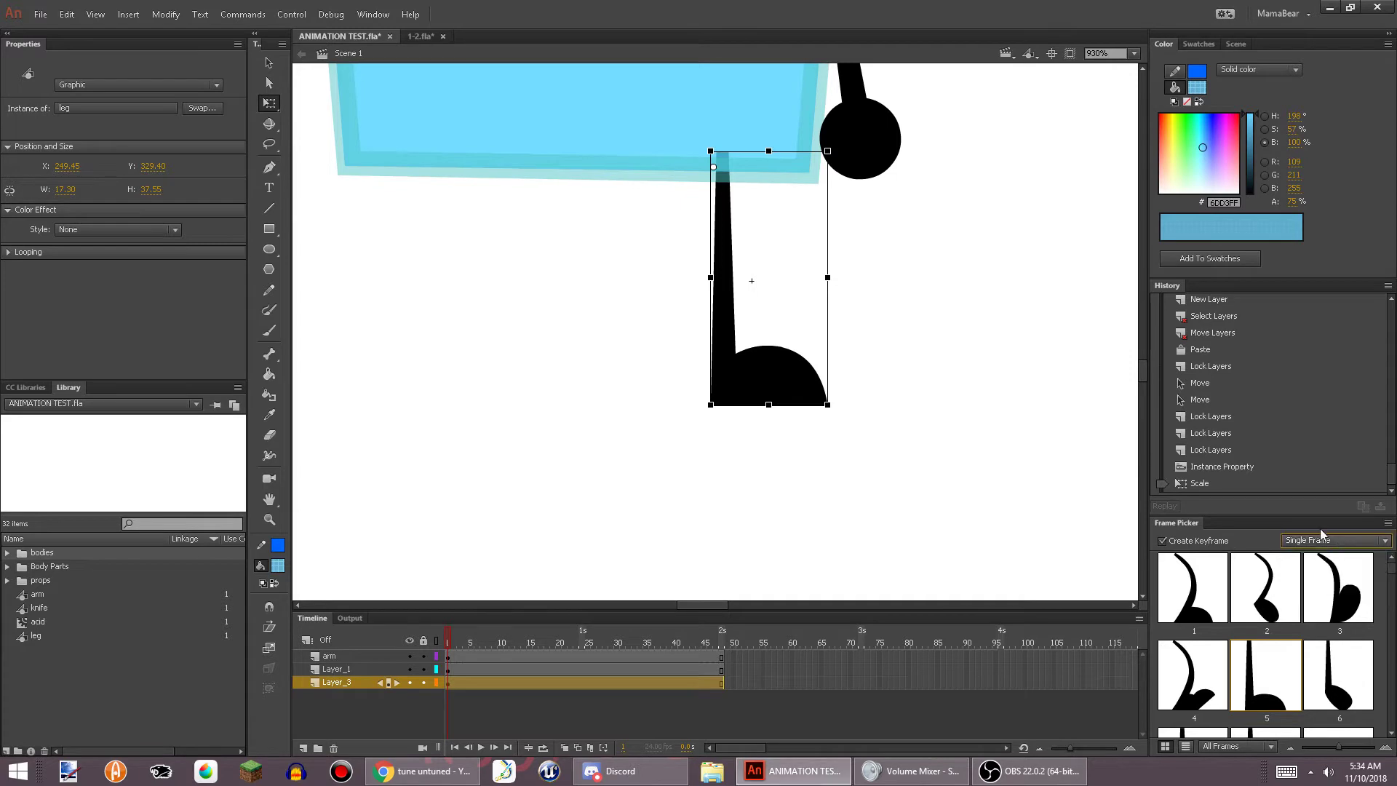
left_click(373, 15)
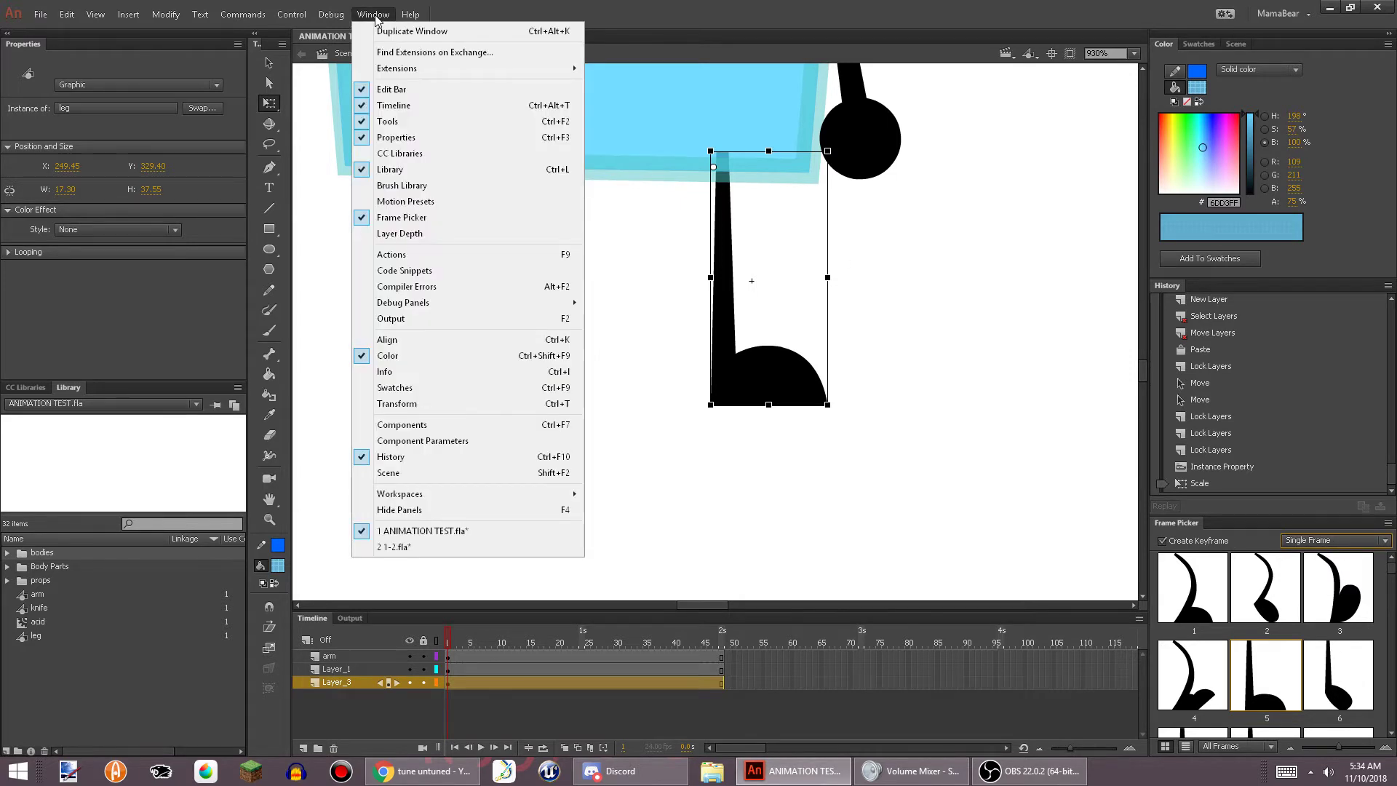
left_click(377, 16)
left_click(376, 18)
left_click(851, 272)
Copy the standing leg and paste it in place on a new layer above Layer_3
left_click(795, 404)
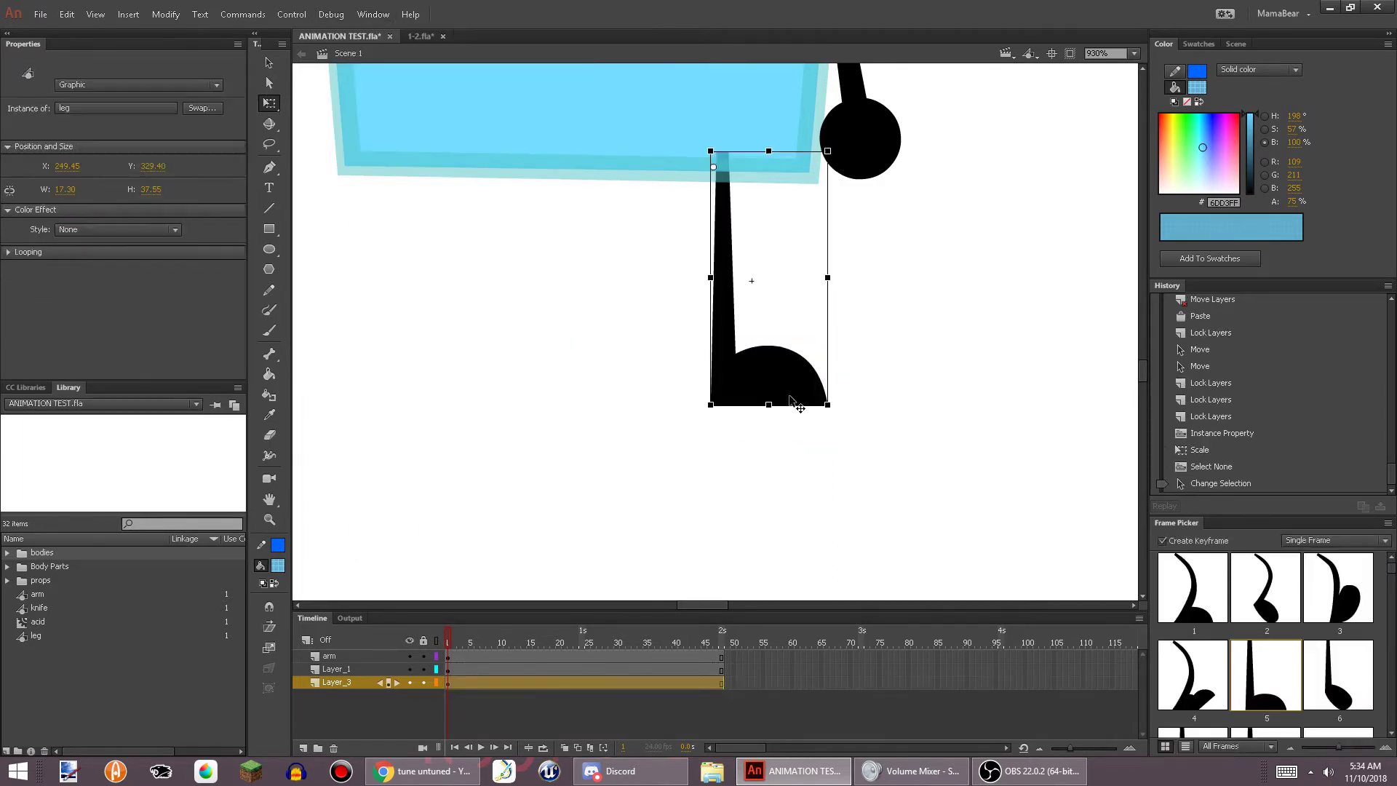
left_click(296, 754)
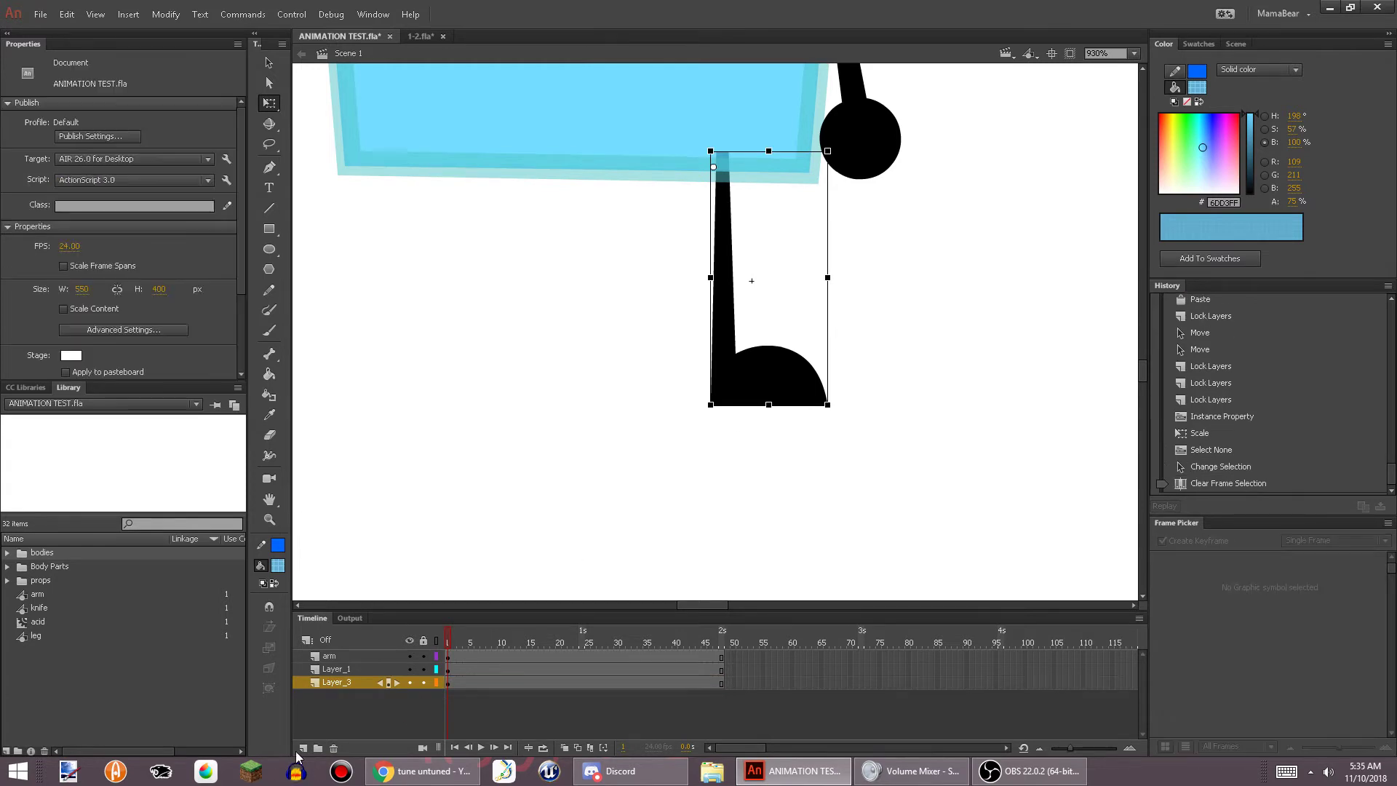
left_click(303, 747)
key("ctrl+shift+v")
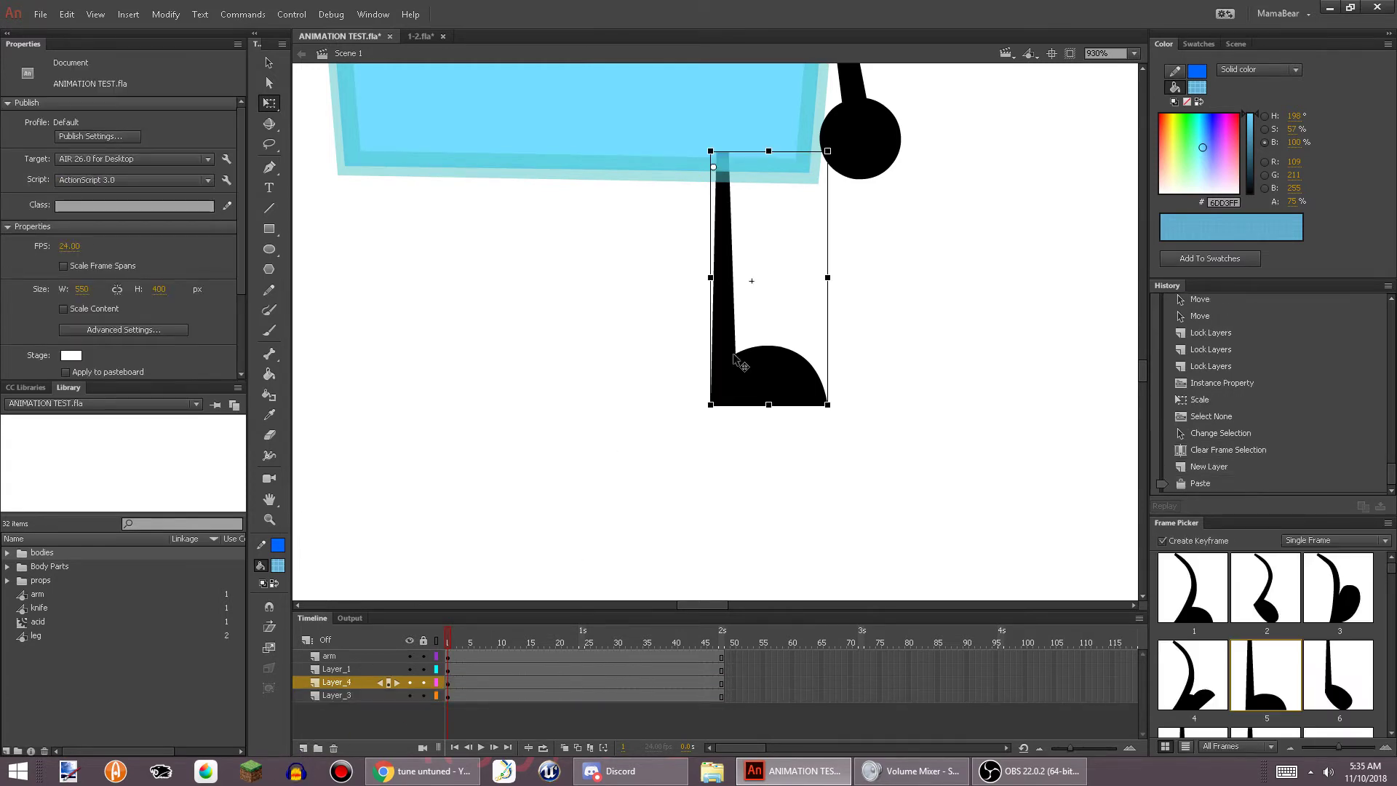
Mirror the pasted leg horizontally, move it under the glass's left half, and adjust its width to about 18 px
left_click_drag(829, 279, 566, 279)
left_click_drag(648, 358, 487, 357)
left_click_drag(757, 329, 905, 381)
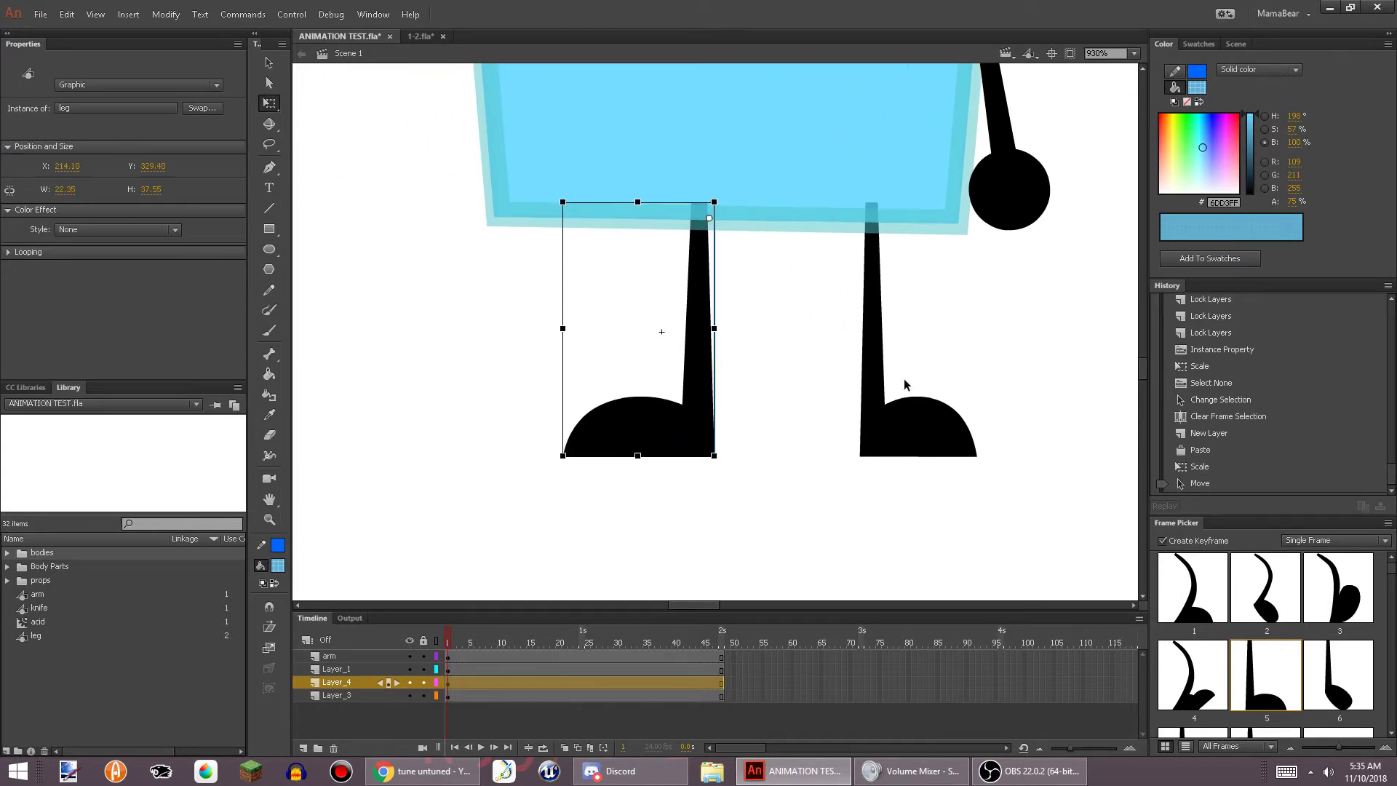
left_click_drag(560, 330, 588, 331)
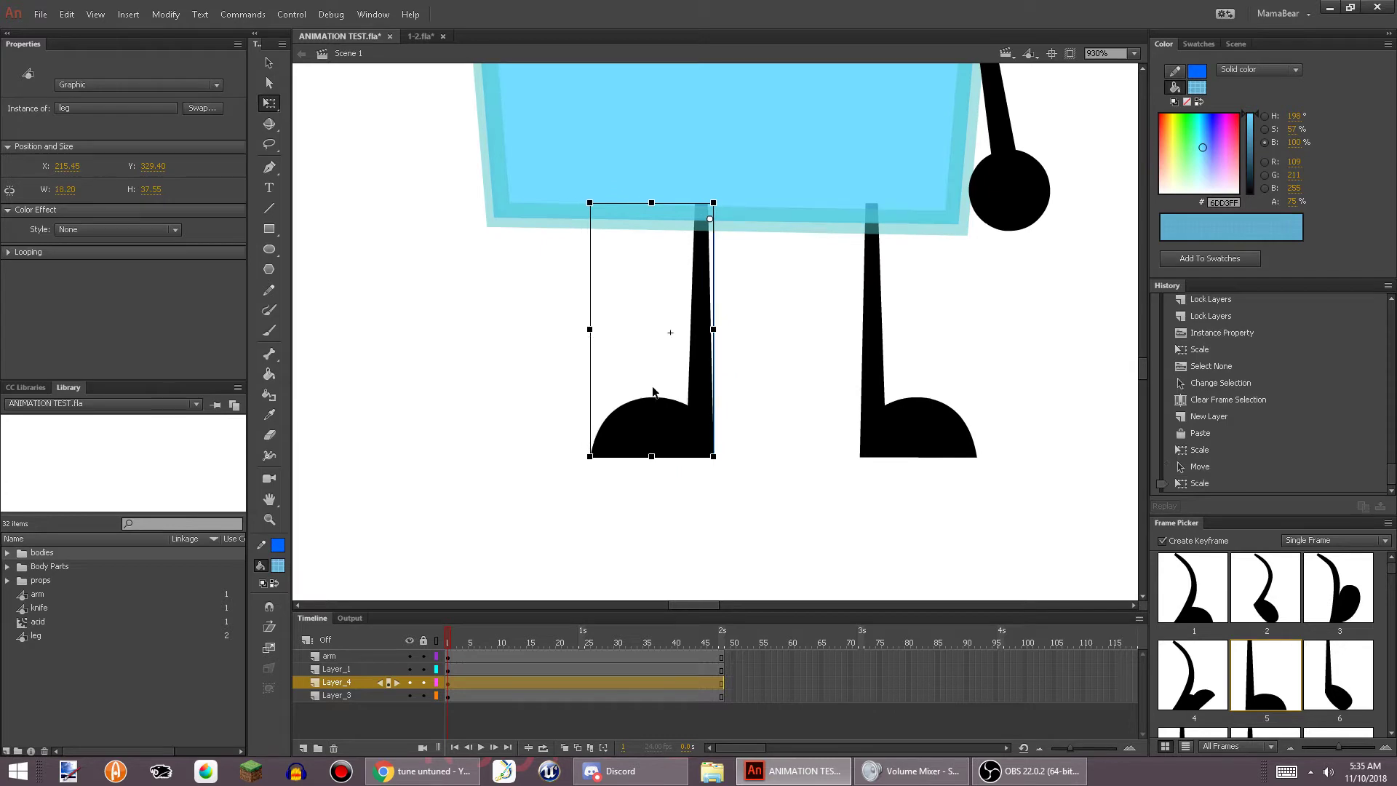
Shift both legs slightly left so they stand closer together beneath the glass's base
mouse_move(663, 435)
left_mouse_down()
mouse_move(604, 442)
mouse_move(643, 432)
left_mouse_up()
left_click_drag(911, 444, 846, 444)
scroll(731, 389, "up", 3)
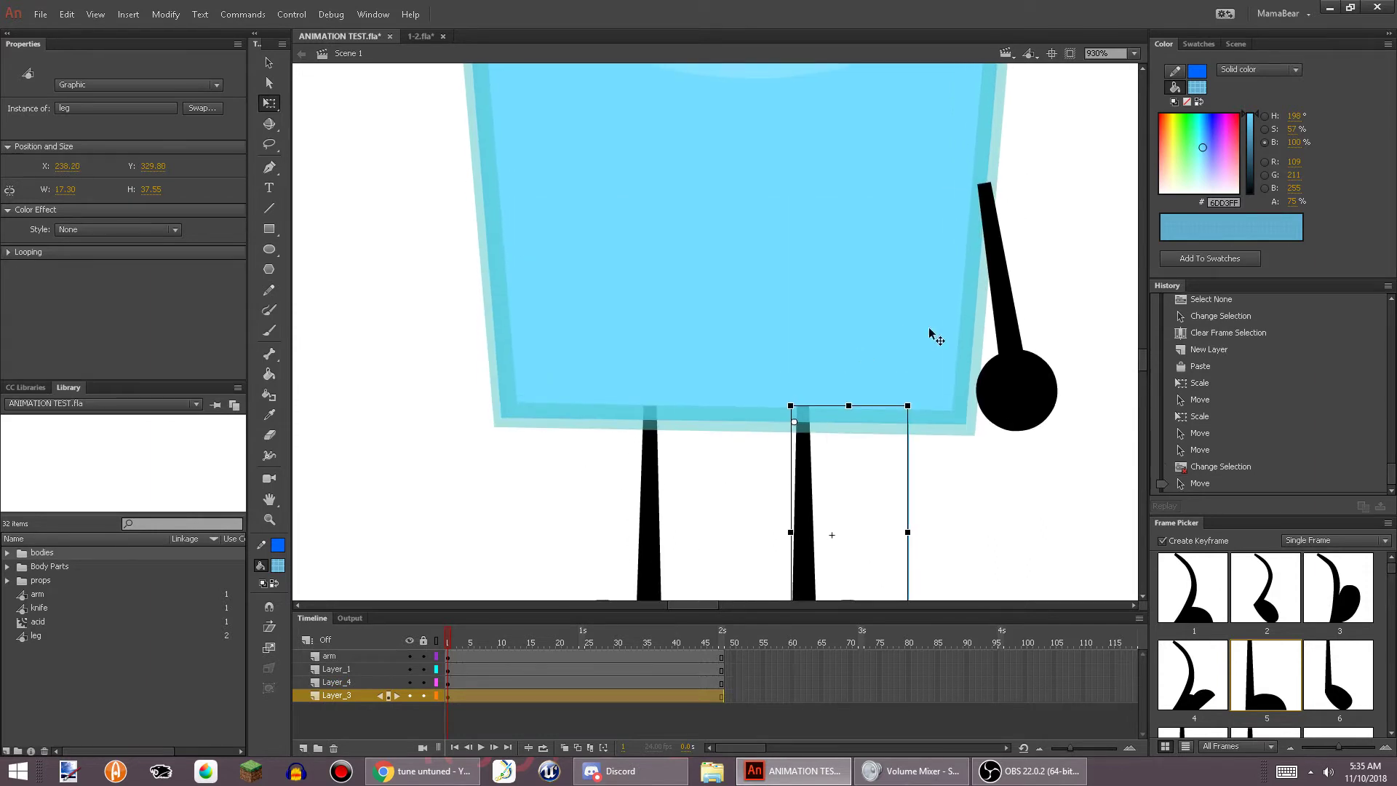
Copy the right arm onto a new layer above the arm layer and place it tilted outward against the glass's lower left side
left_click(1019, 367)
scroll(737, 502, "up", 2)
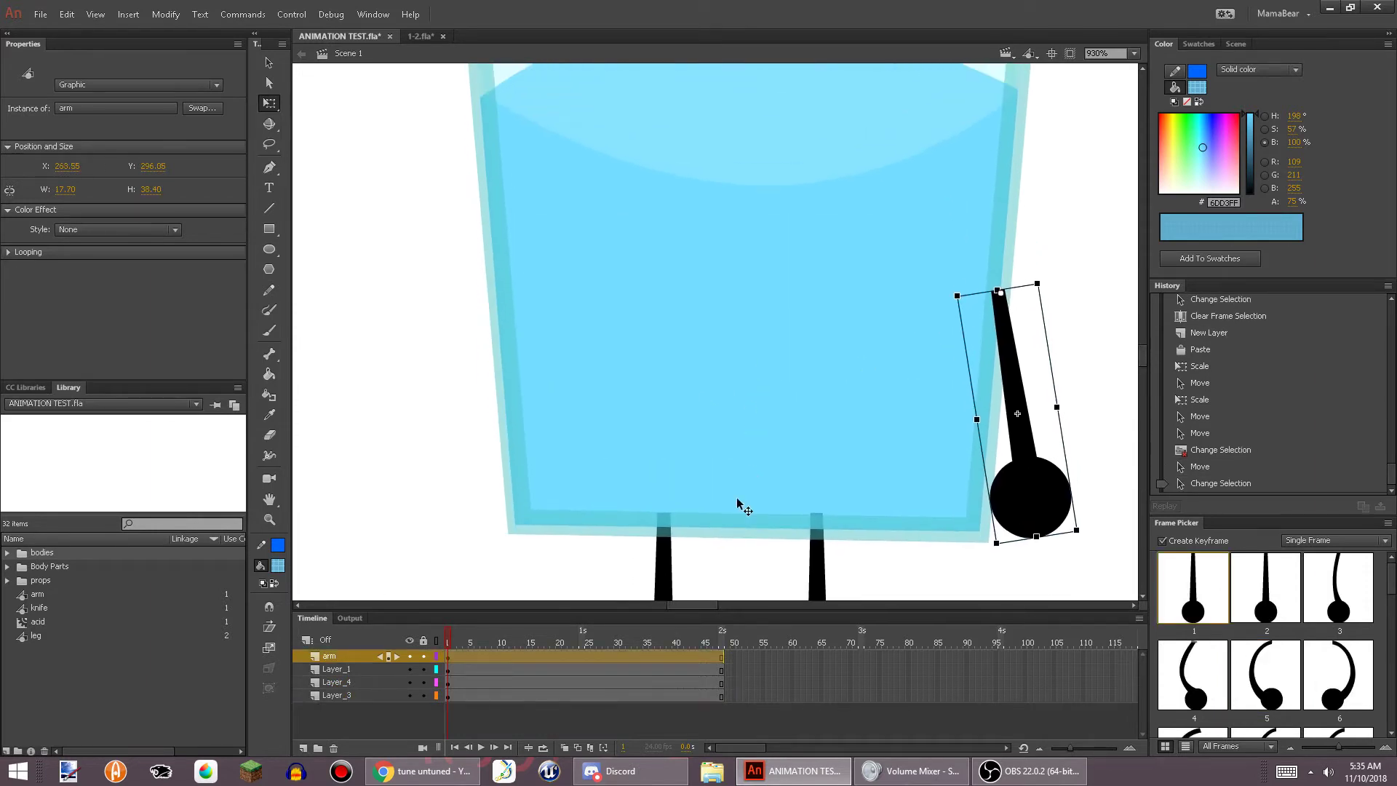
left_click(303, 748)
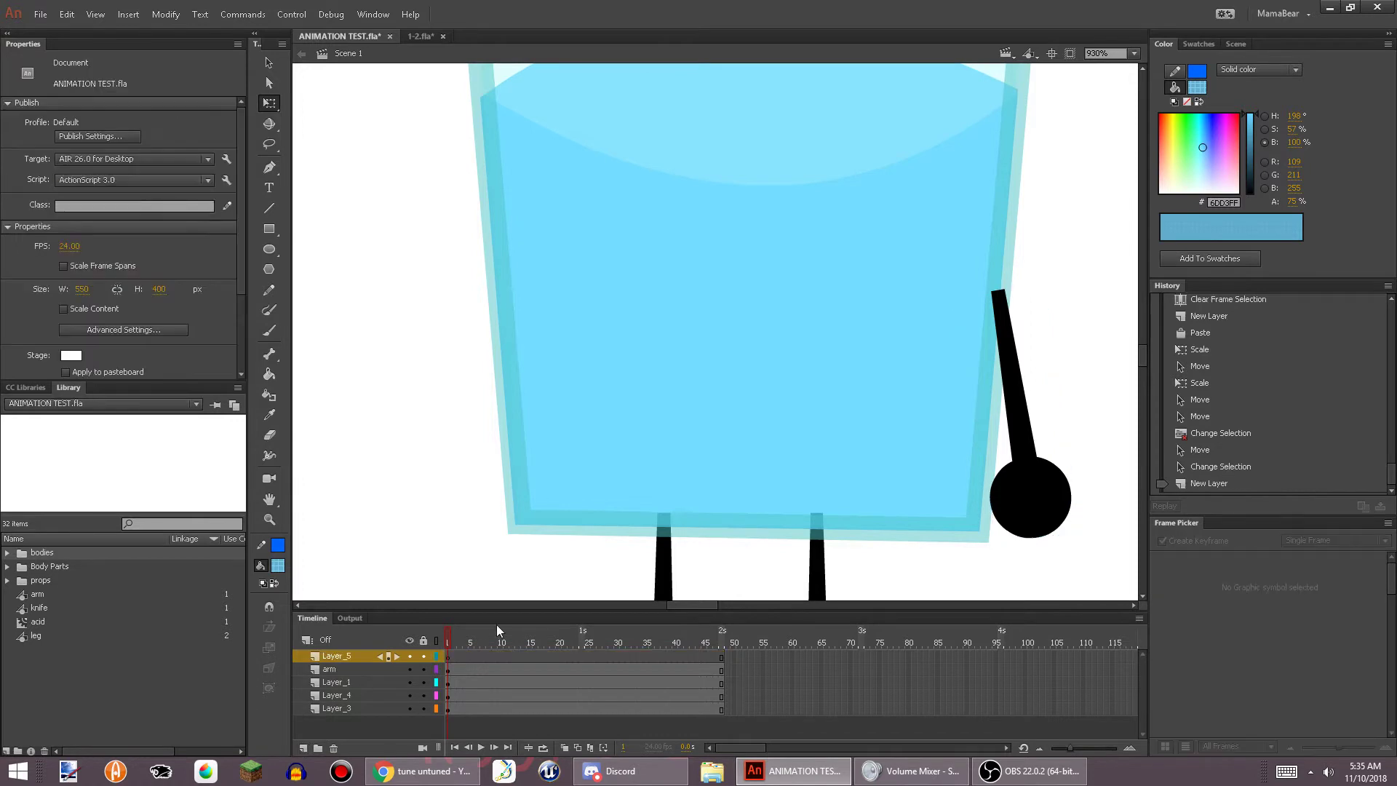
key("ctrl+v")
left_click_drag(735, 440, 365, 585)
left_click_drag(419, 532, 474, 562)
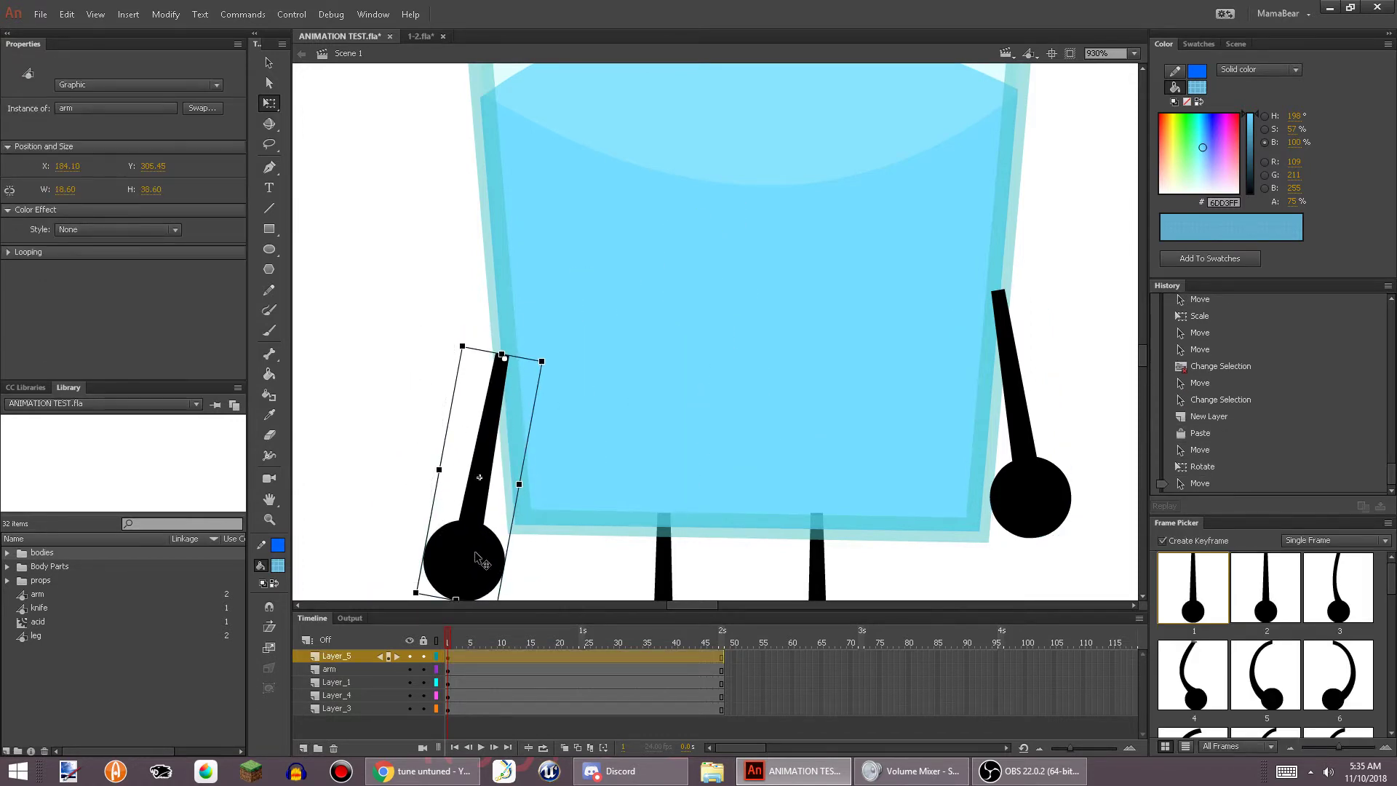
scroll(655, 211, "down", 5)
left_click(651, 318)
scroll(657, 291, "down", 6)
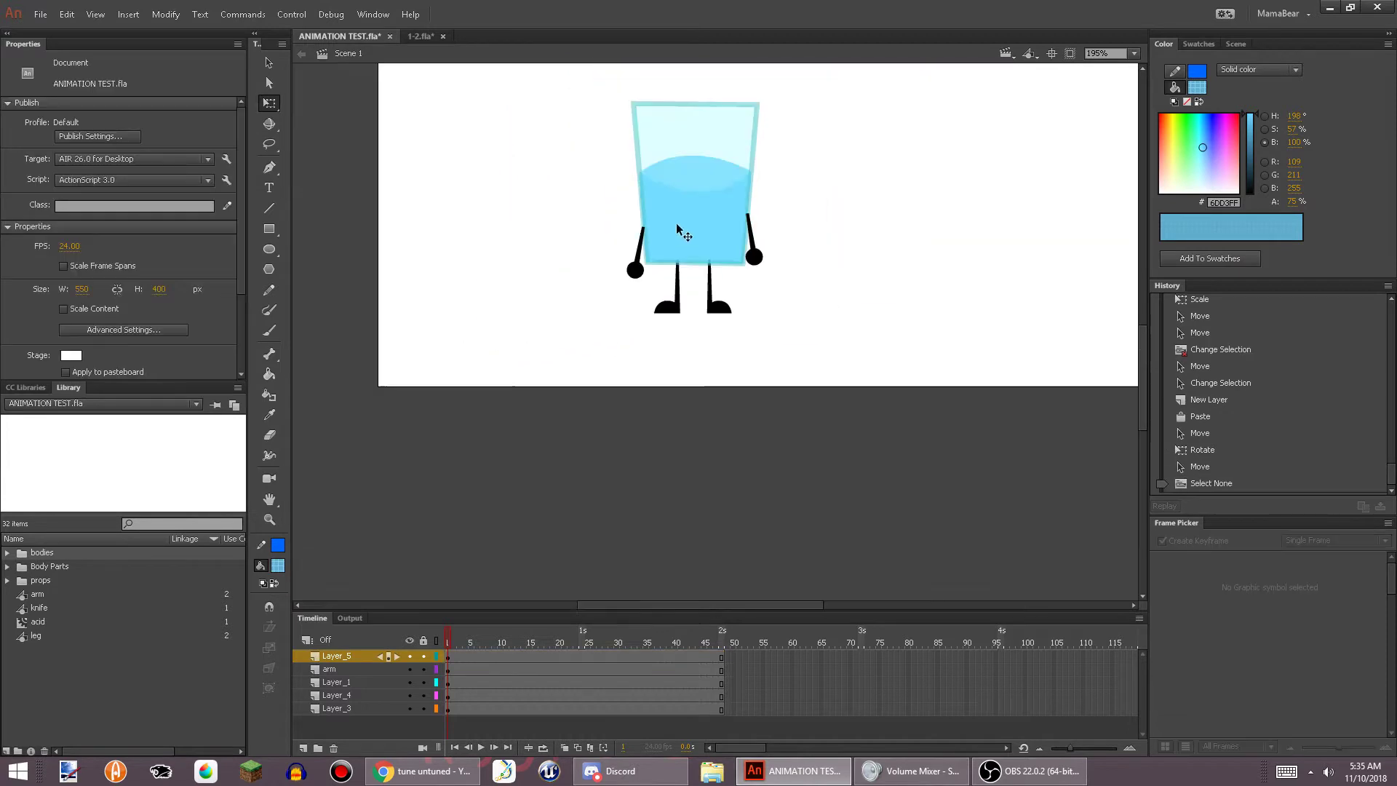
Raise the left arm slightly along the glass's side and fine-tune its scale
left_click_drag(680, 229, 690, 343)
scroll(634, 382, "up", 3)
left_click_drag(641, 415, 613, 391)
scroll(667, 409, "up", 3)
left_click_drag(805, 345, 637, 480)
left_click(457, 522)
Try enlarging the left and right arms to roughly twice their size
scroll(457, 522, "down", 5)
left_click(615, 348)
left_click(836, 349)
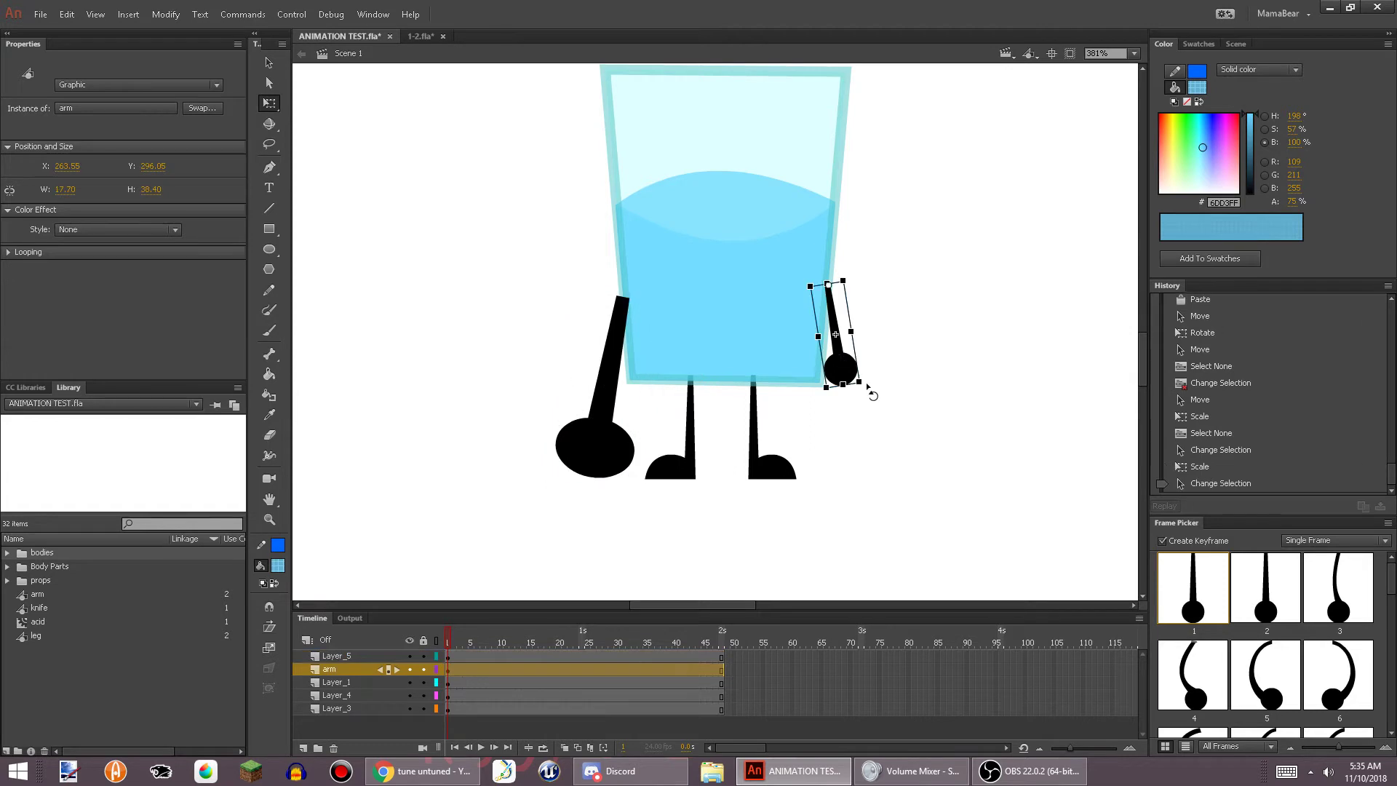
left_click_drag(868, 385, 902, 464)
Try enlarging both legs to more than twice their height
left_click(689, 471)
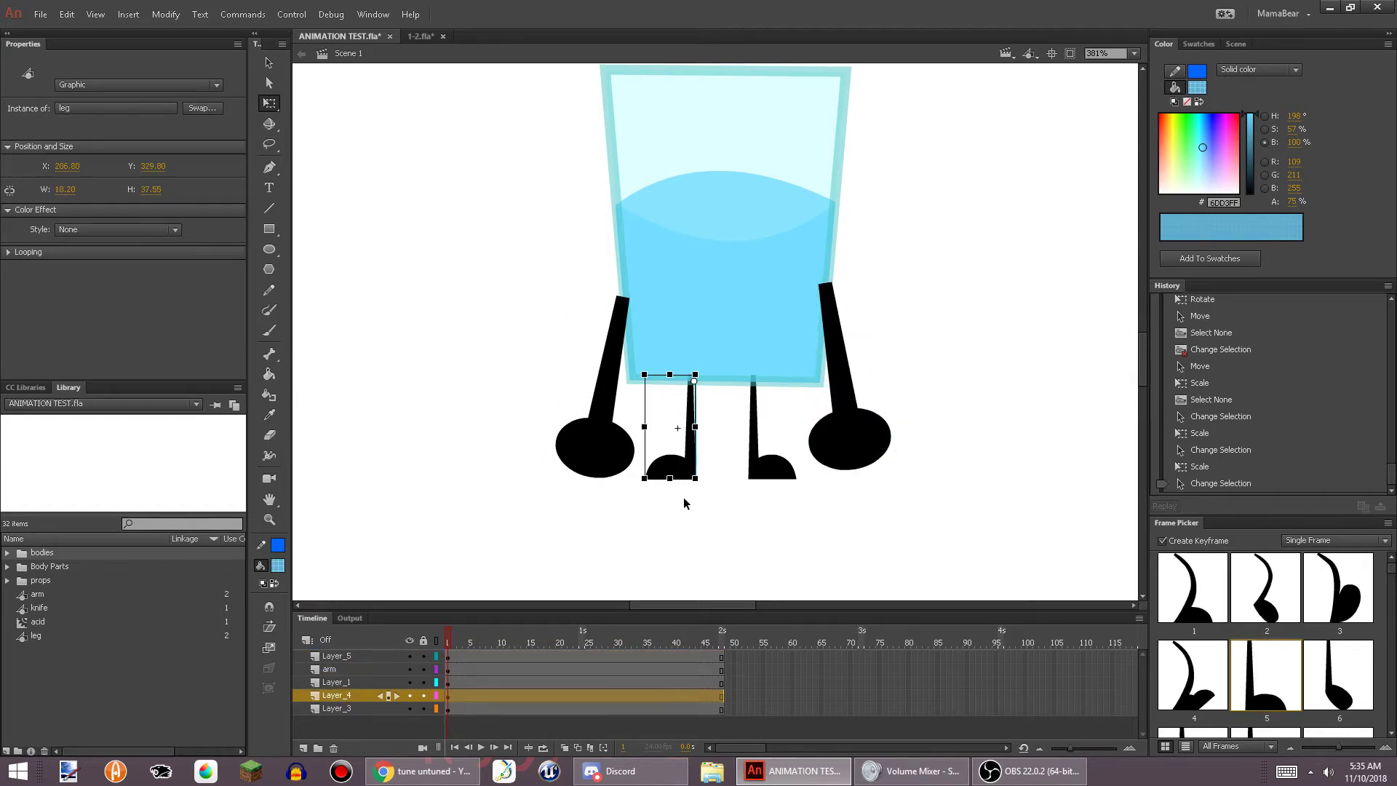
left_click_drag(697, 478, 616, 605)
left_click(829, 439)
left_click(766, 476)
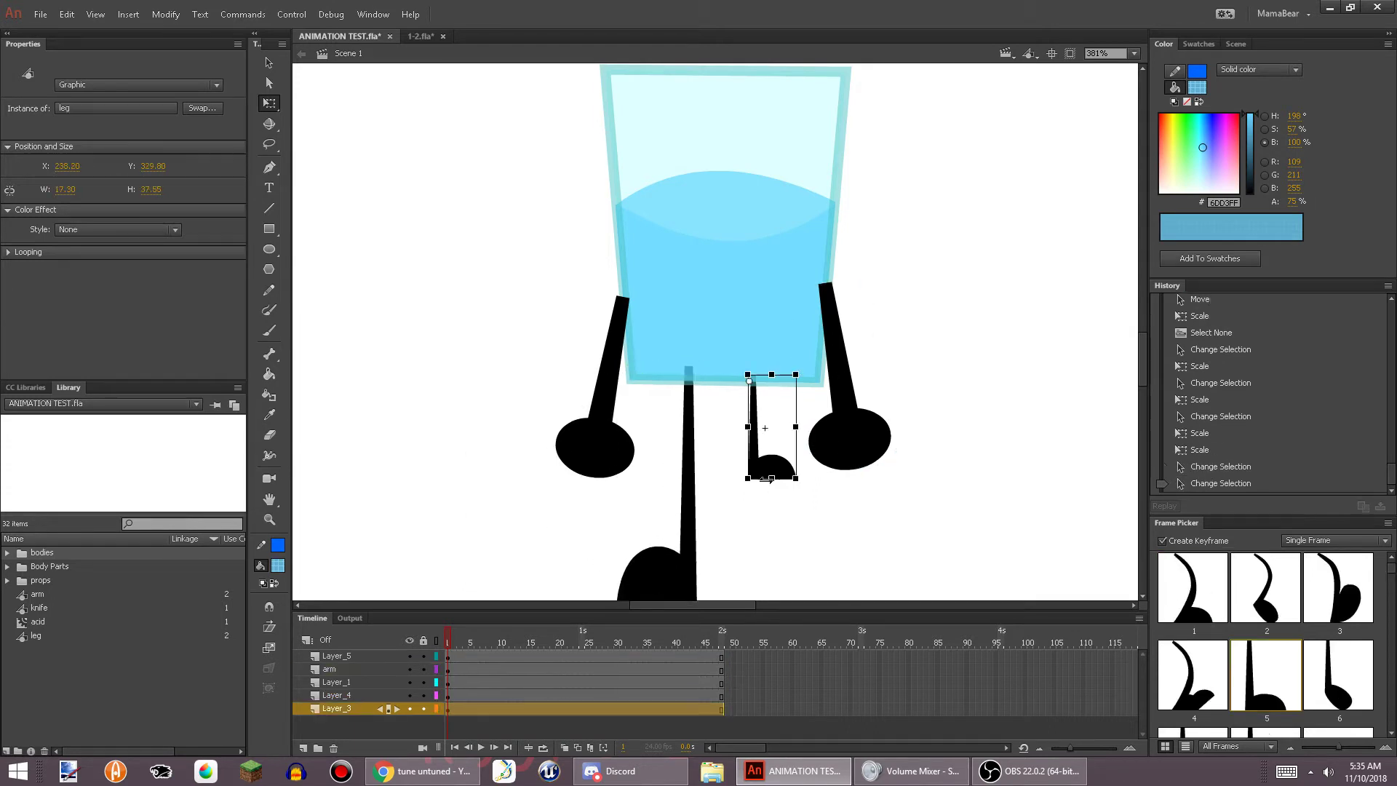
scroll(789, 383, "down", 3)
left_click_drag(749, 329, 788, 463)
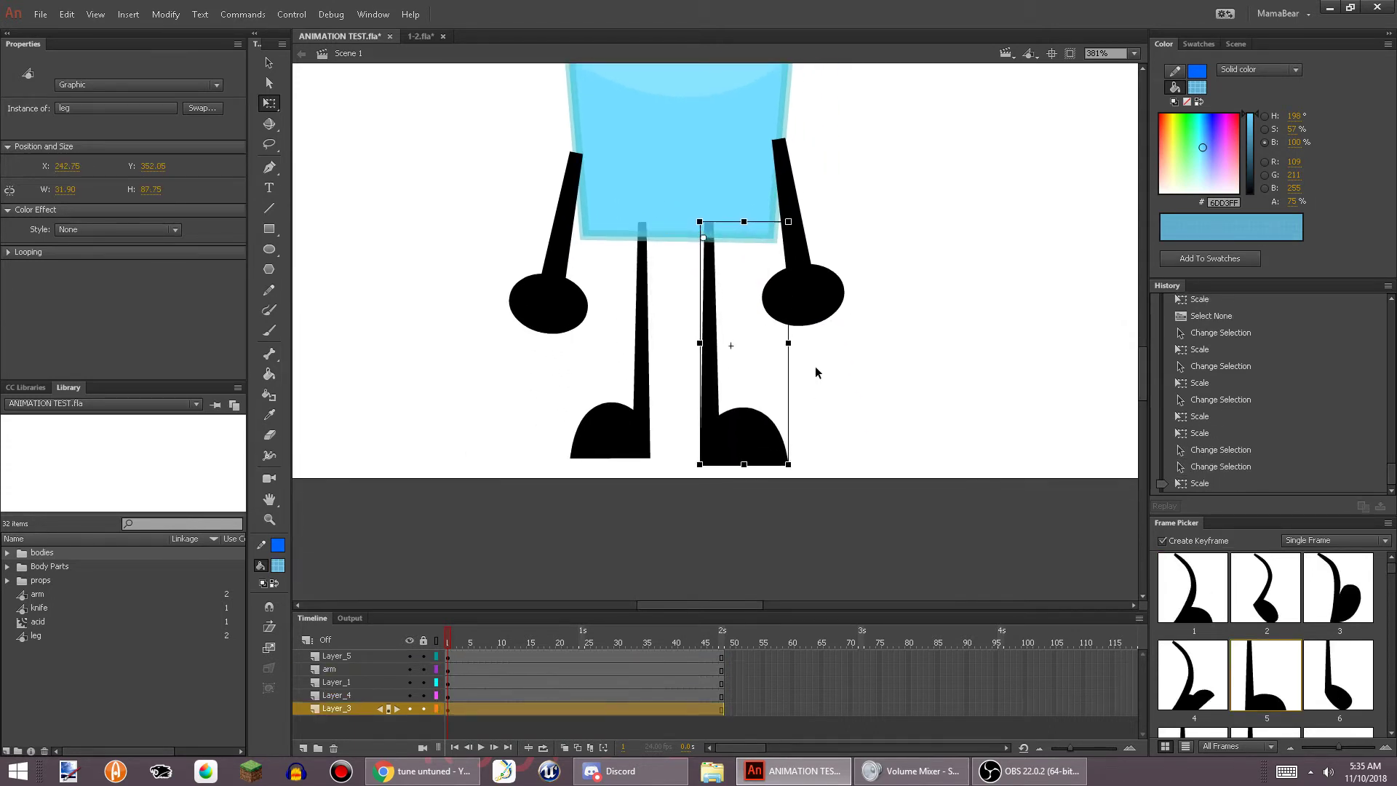
scroll(867, 298, "up", 3)
left_click(915, 466)
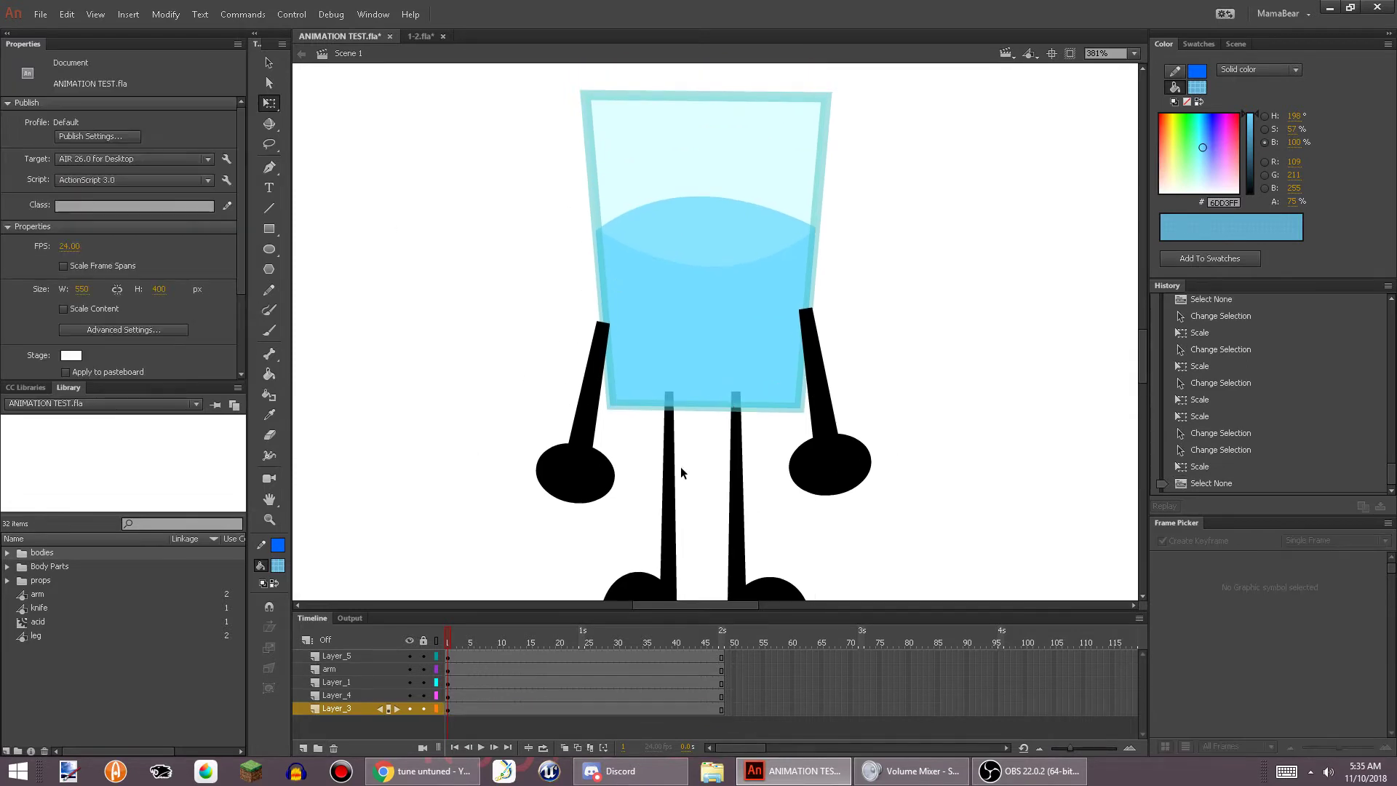
Undo the enlargement of both legs and both arms
key("ctrl+z")
key("ctrl+z")
key("ctrl+z")
key("ctrl+z")
key("ctrl+z")
key("ctrl+z")
key("ctrl+z")
key("ctrl+z")
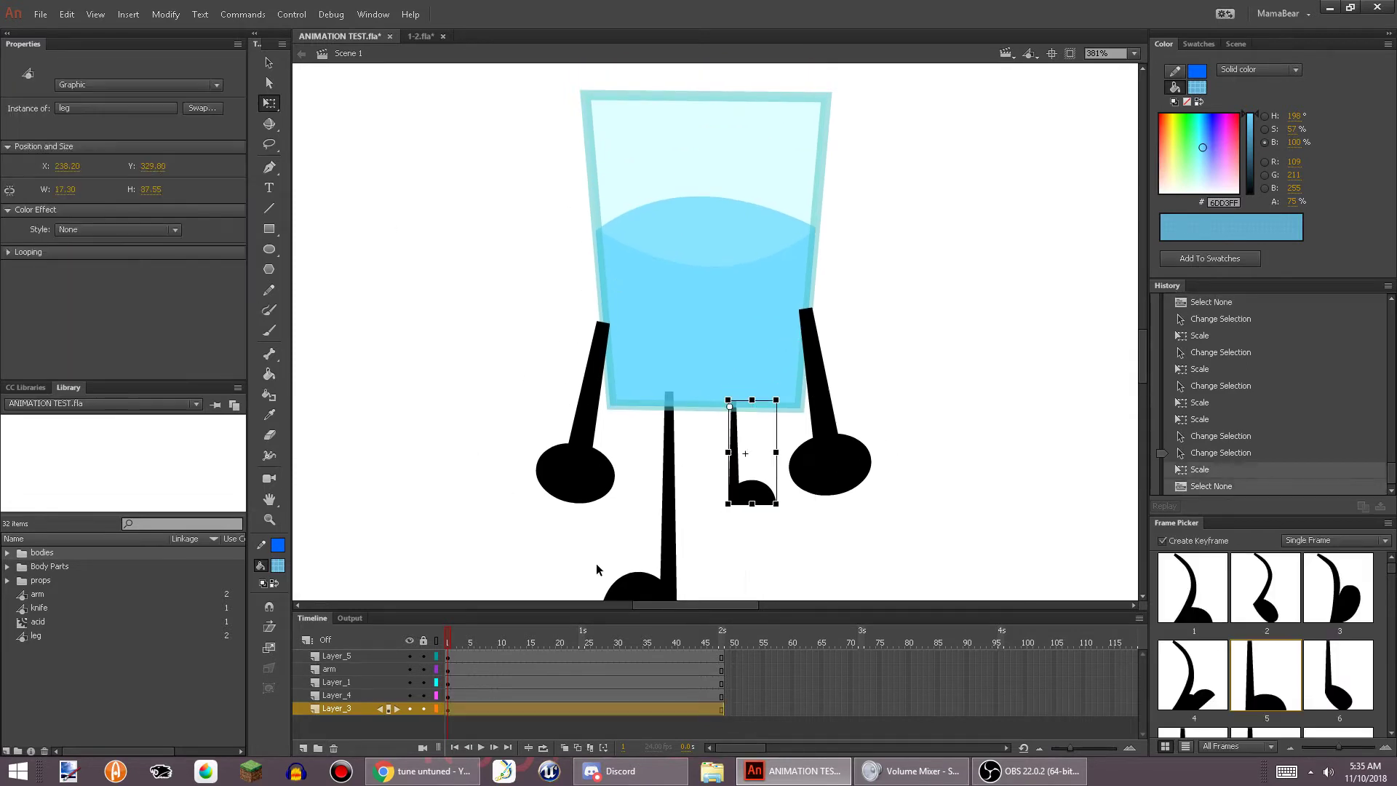
key("ctrl+z")
key("ctrl+z")
key("ctrl+z")
key("ctrl+z")
key("ctrl+z")
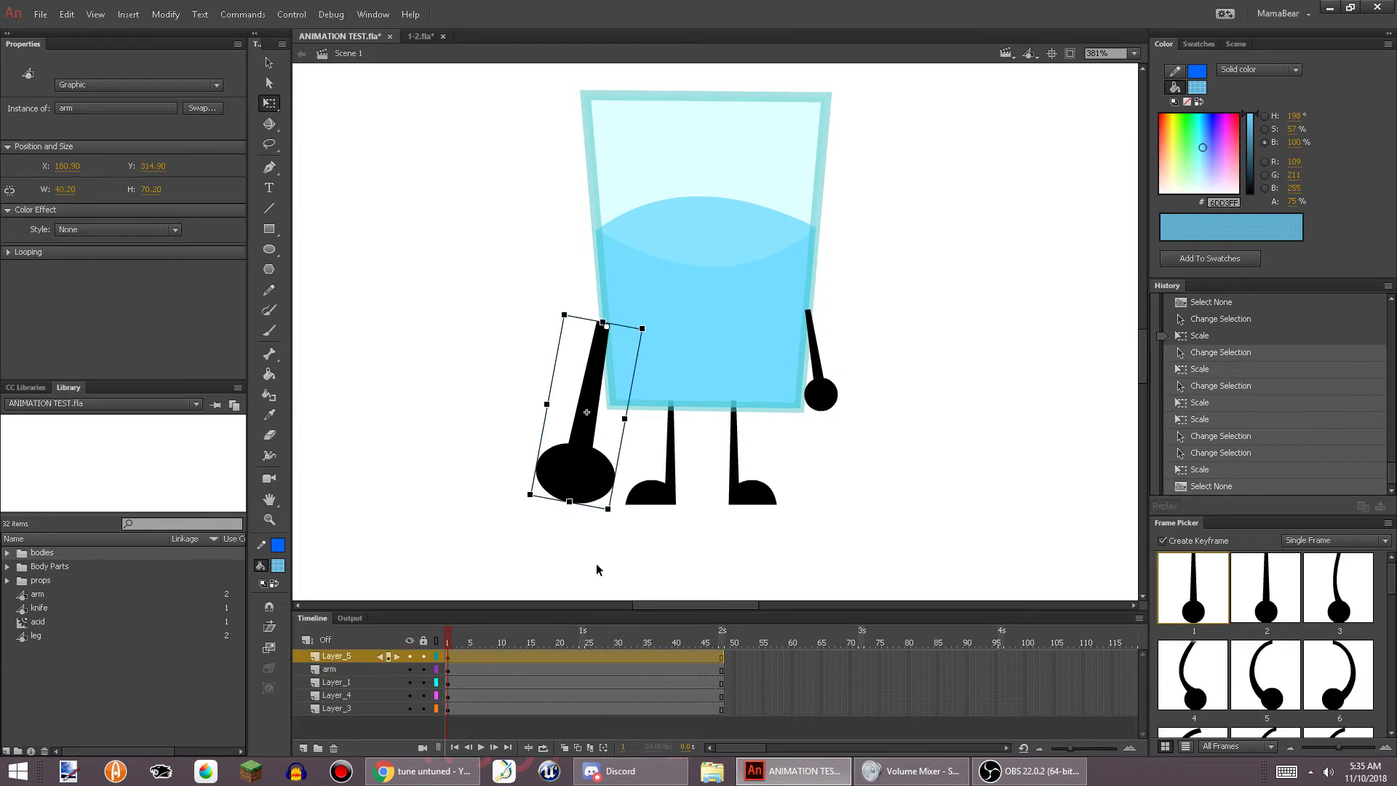
scroll(671, 347, "up", 4)
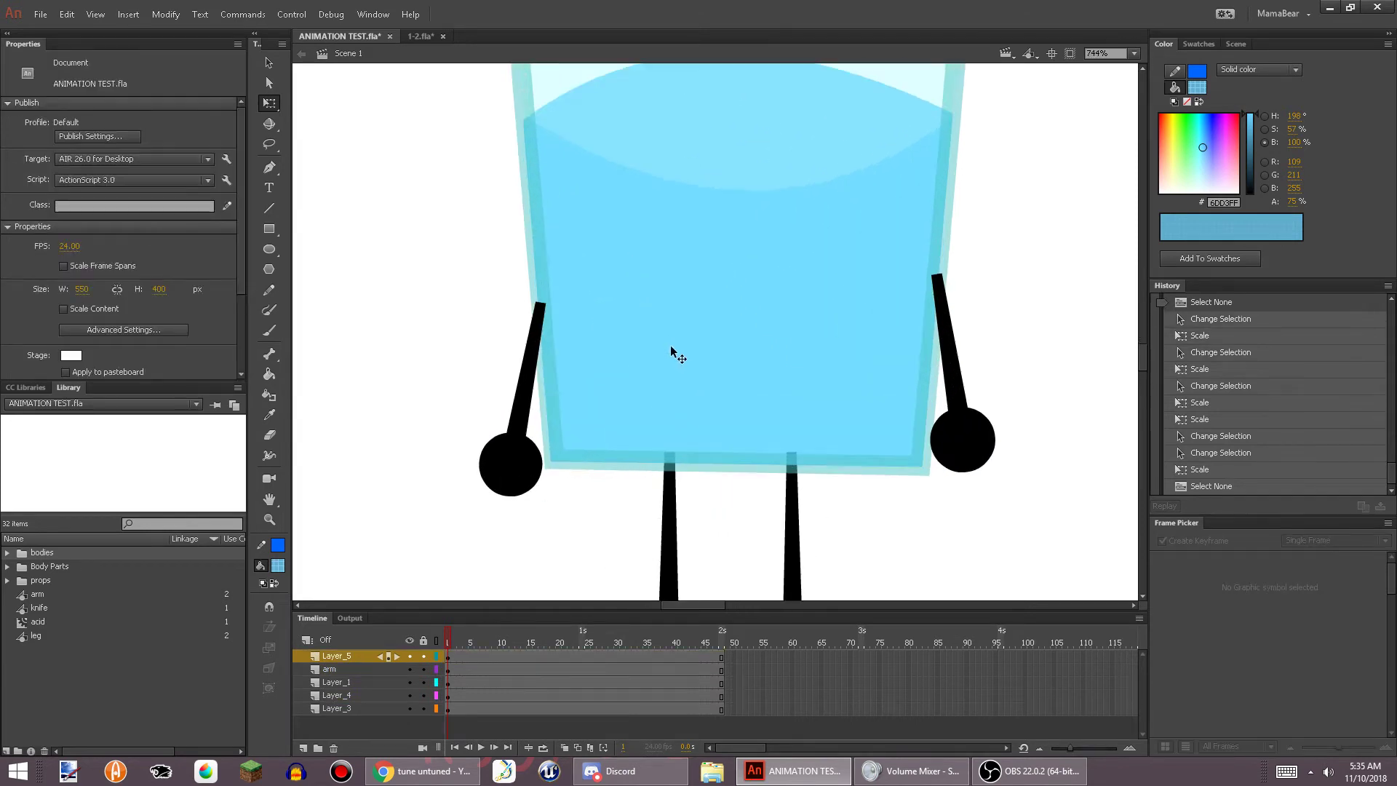
right_click(664, 352)
left_click(543, 417)
scroll(700, 364, "up", 1)
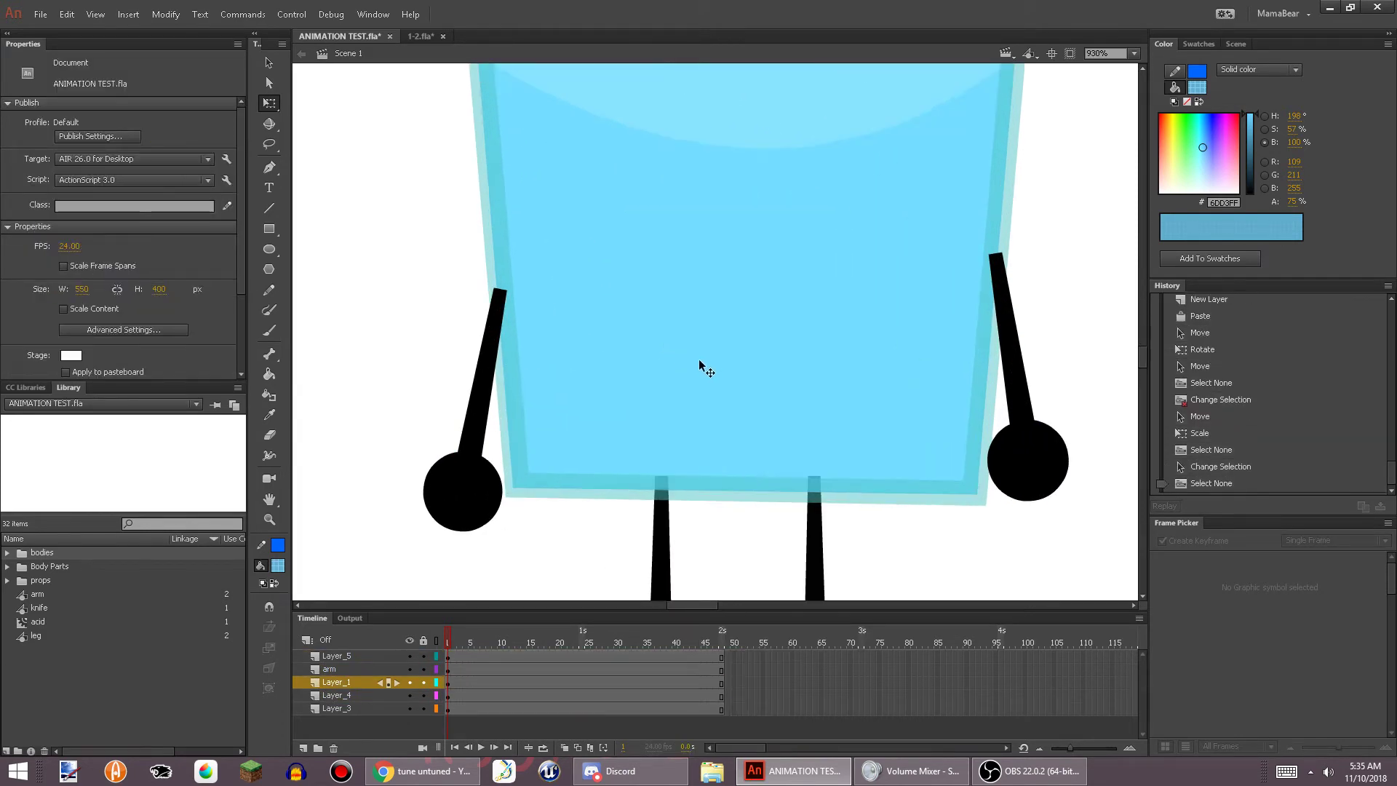
scroll(763, 338, "down", 4)
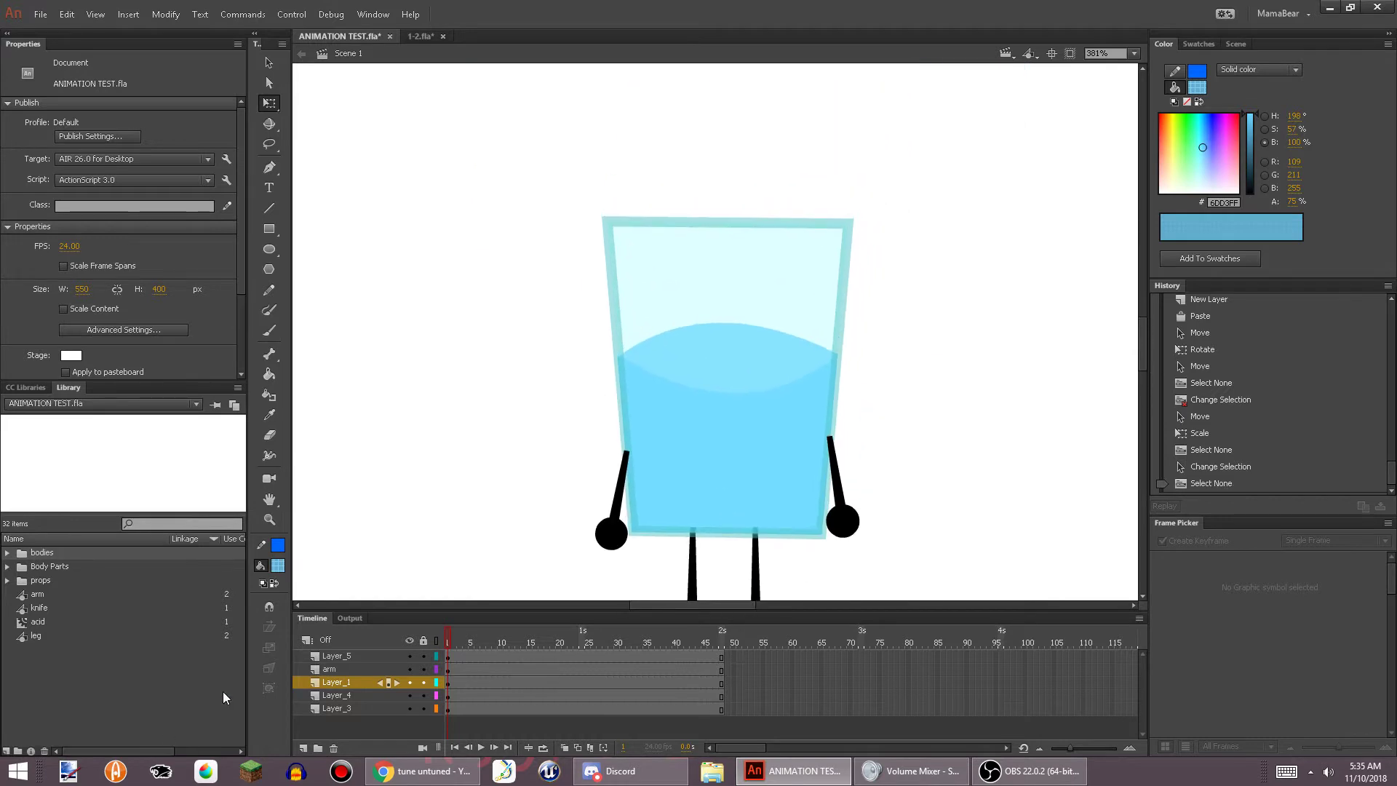
Add a new layer above Layer_5 and paste onto it the eye symbol copied from the blue character in 1-2.fla
left_click(331, 657)
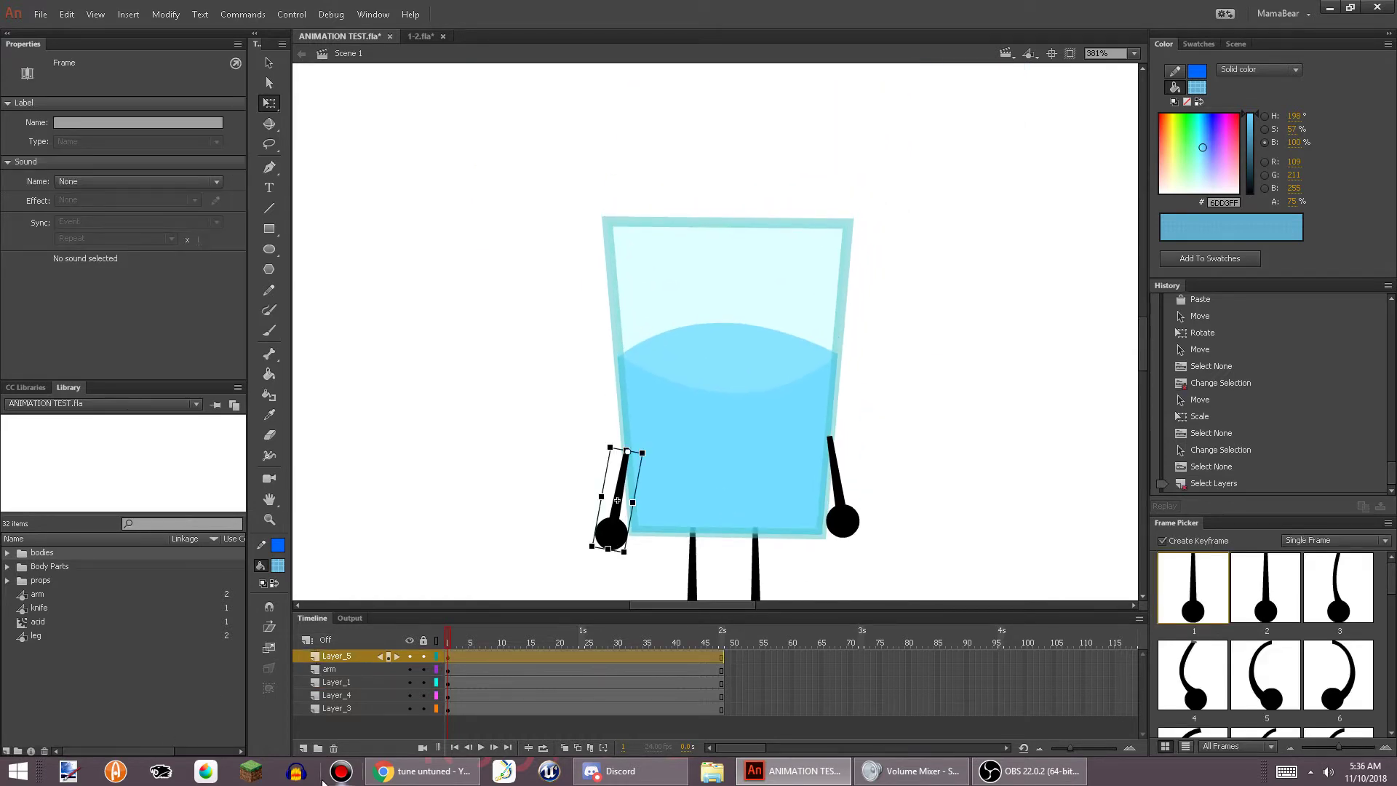
left_click(303, 749)
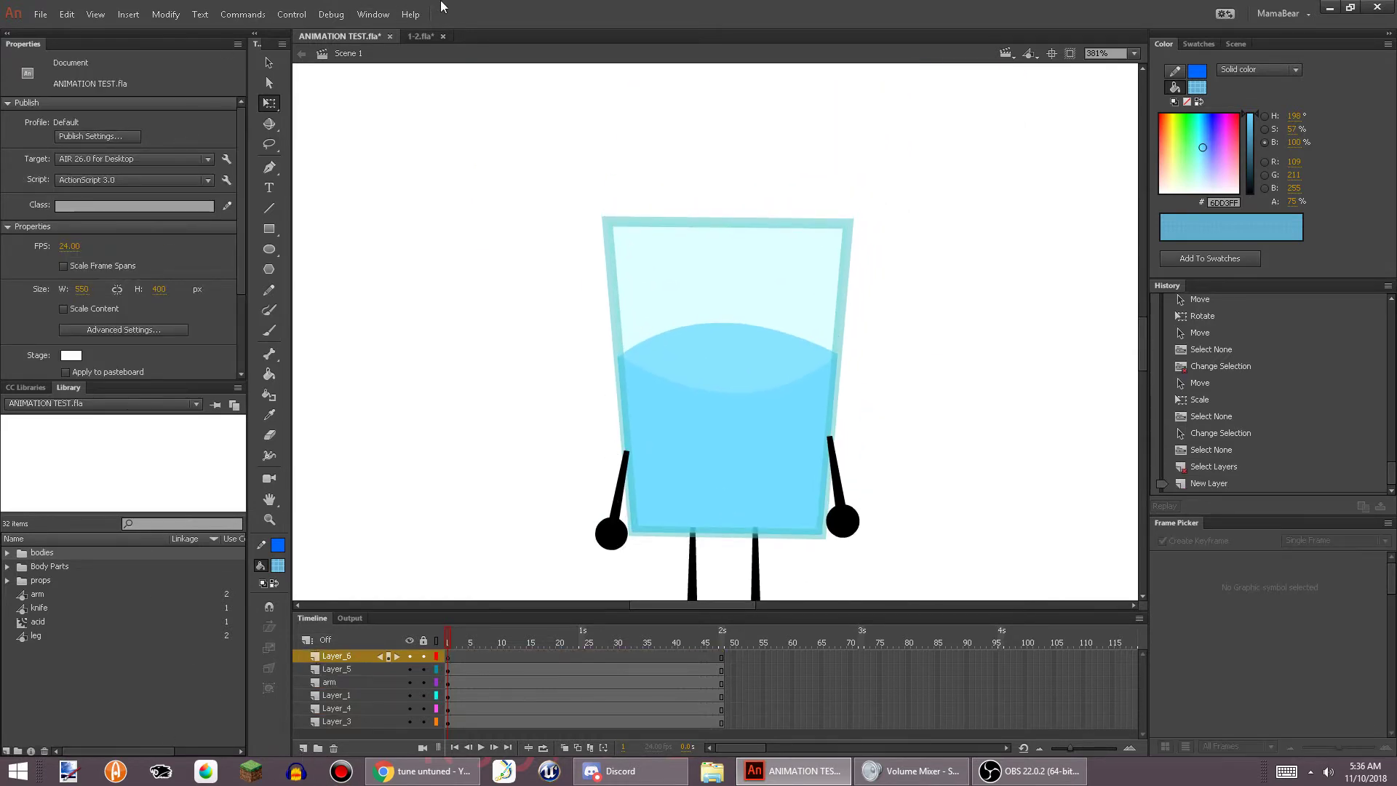
left_click(418, 37)
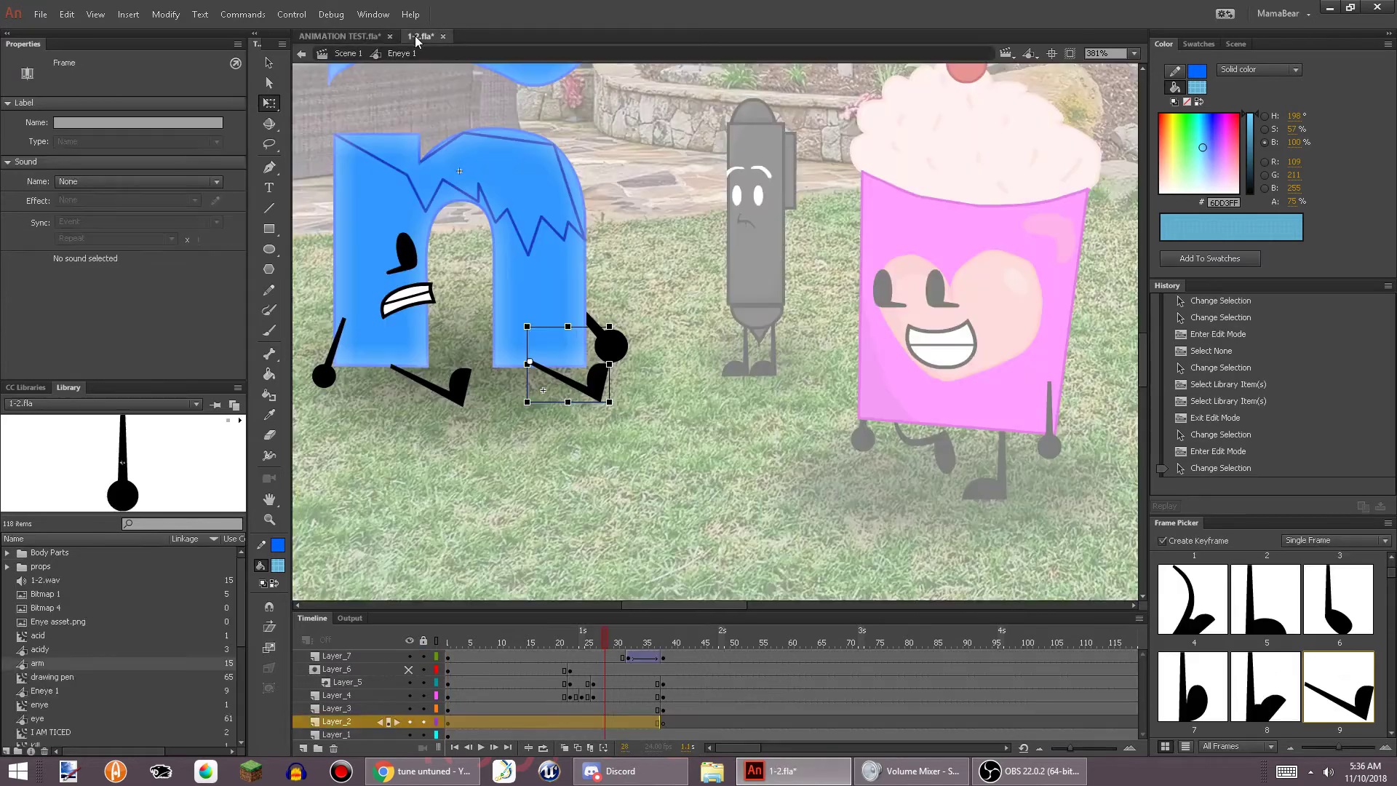
left_click(407, 251)
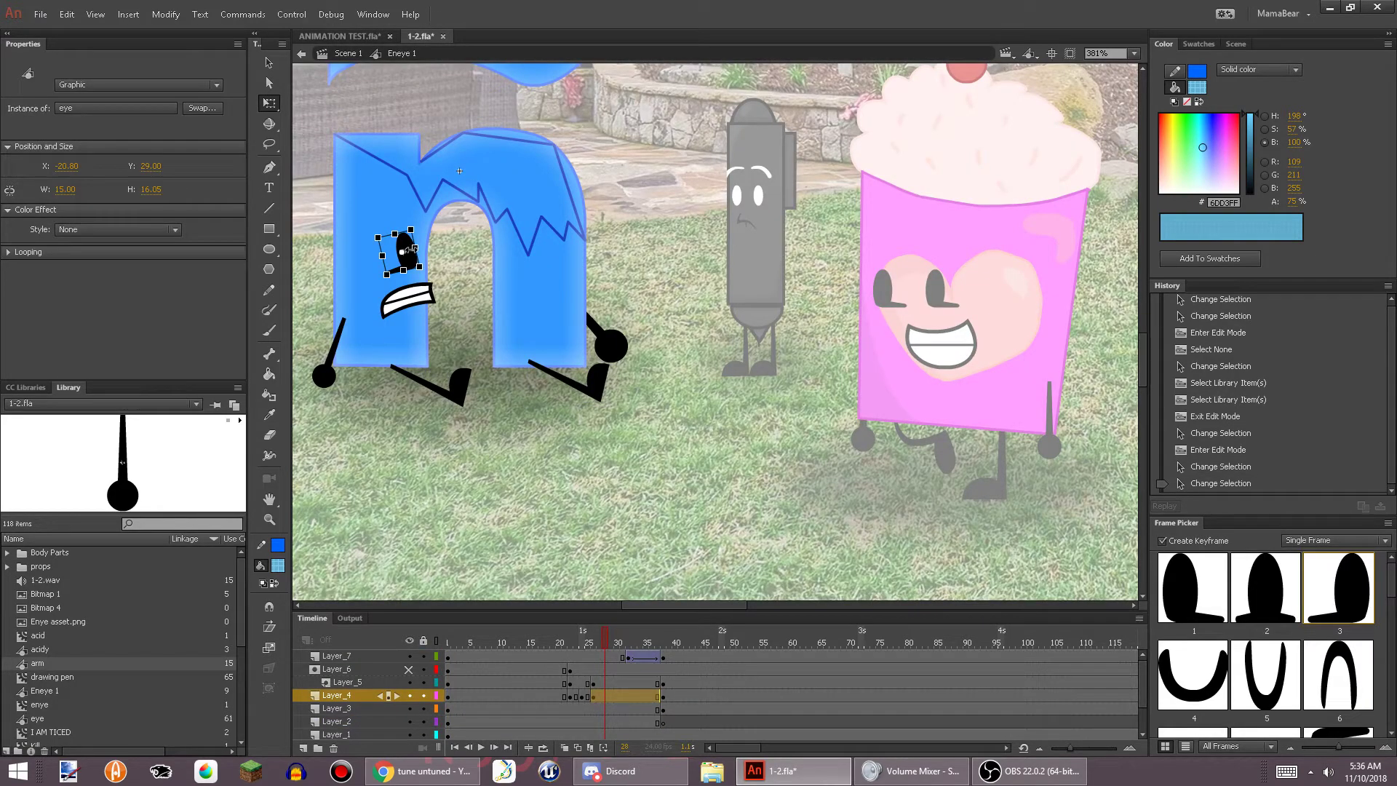
left_click(339, 36)
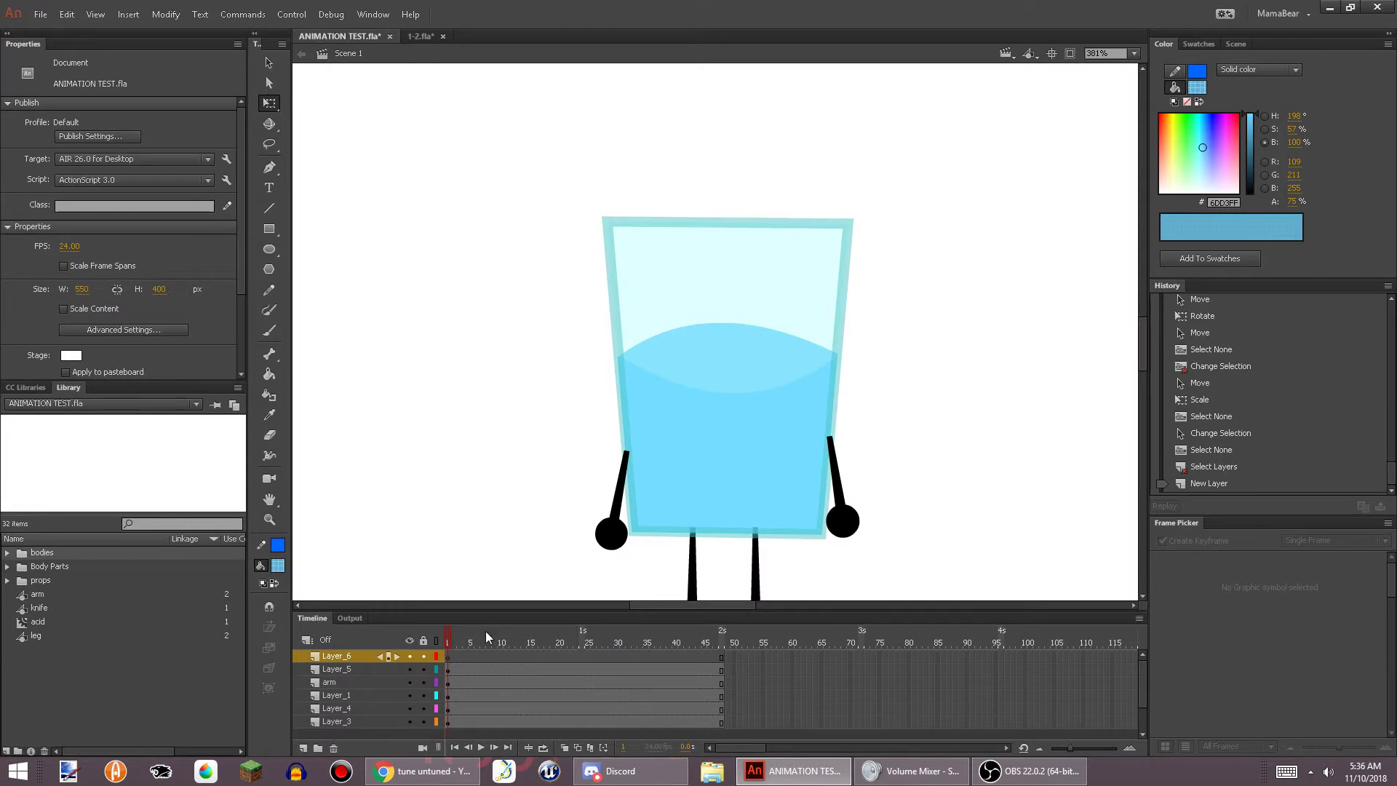
key("ctrl+v")
scroll(771, 386, "up", 2)
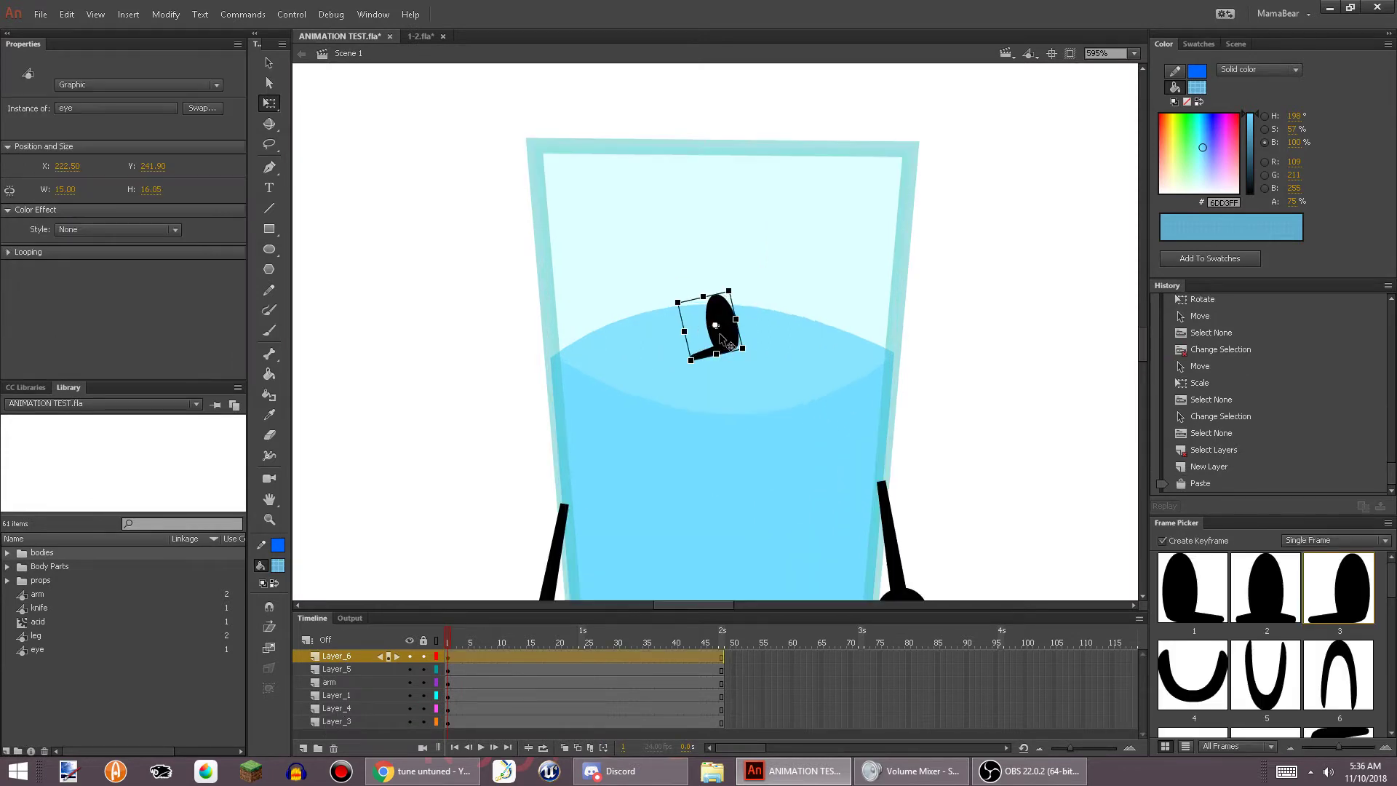
Move the eye down into the liquid, tilt it slightly and switch it to the plain oval shape, frame 15
left_click_drag(735, 341, 704, 466)
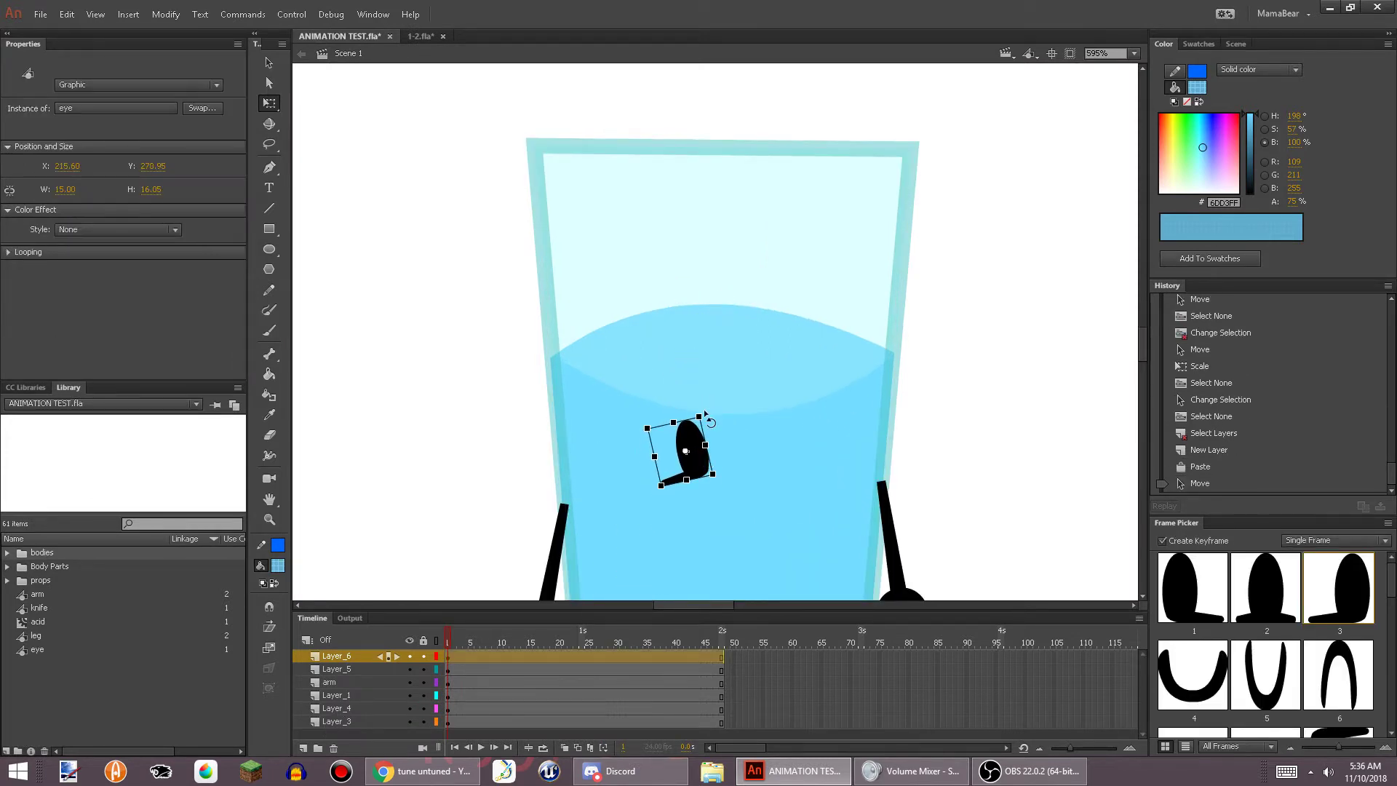
left_click_drag(709, 405, 716, 480)
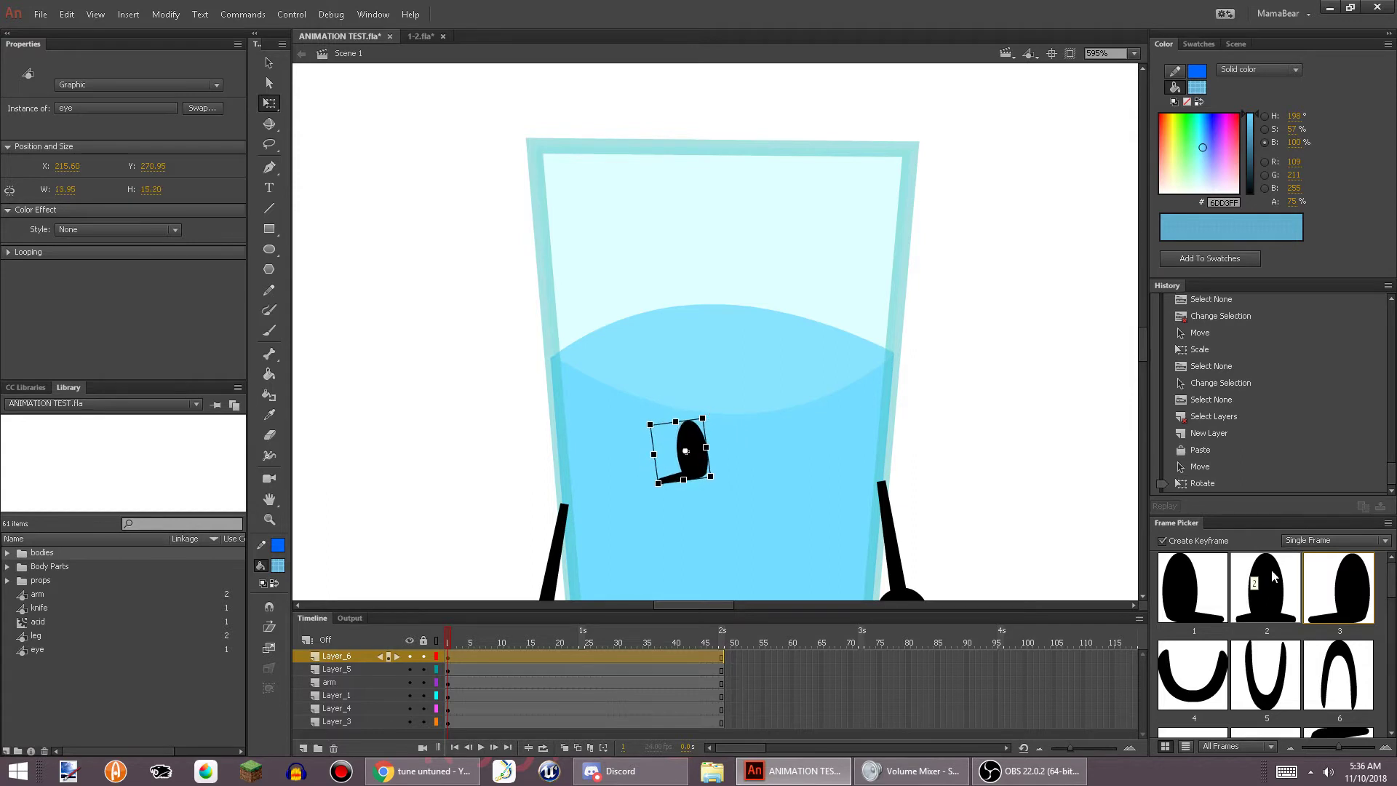
scroll(1292, 649, "down", 3)
scroll(1292, 649, "up", 1)
scroll(1278, 657, "down", 2)
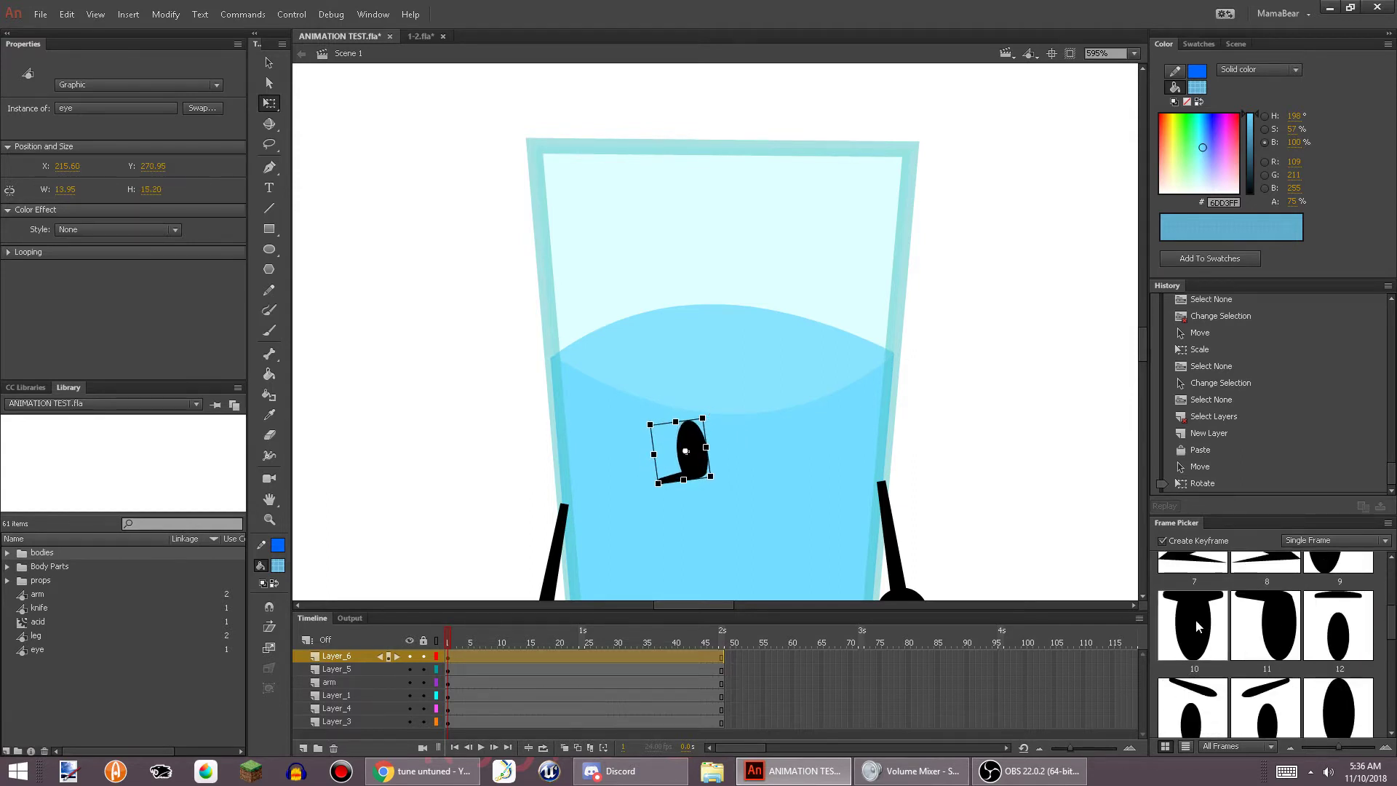
left_click(1265, 622)
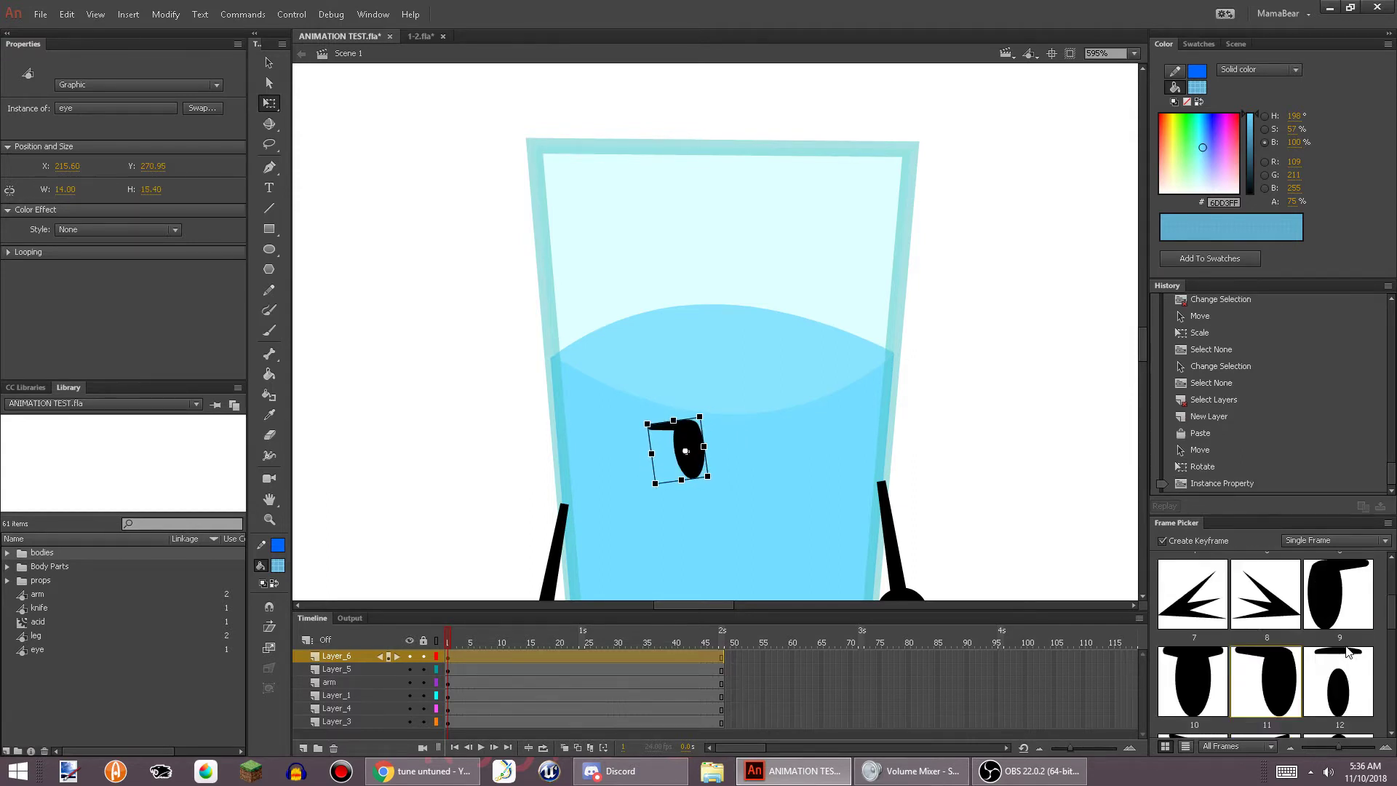
scroll(1348, 652, "down", 1)
left_click(1335, 695)
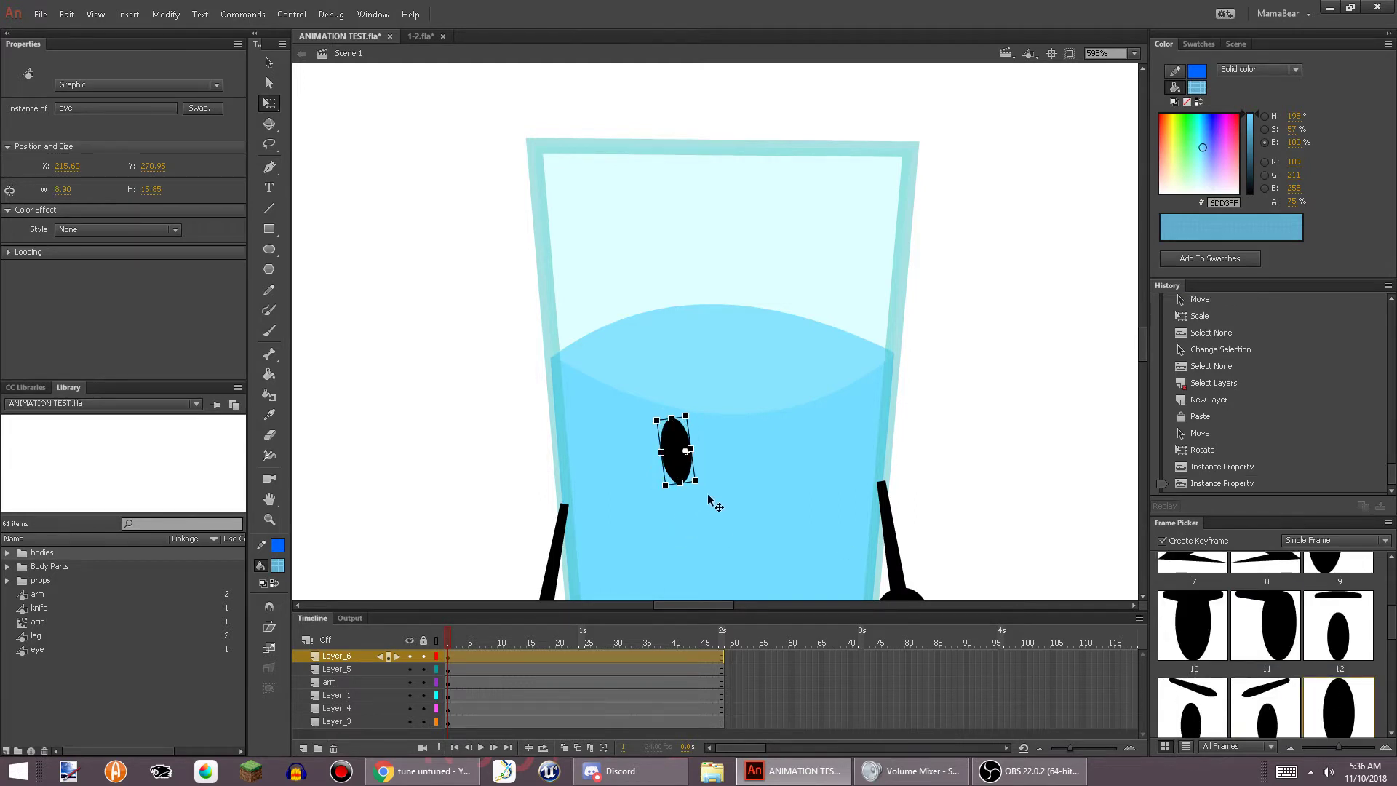
Rotate the oval eye closer to upright and move its transformation point to the eye's centre
scroll(708, 496, "up", 2)
left_click_drag(696, 482, 695, 499)
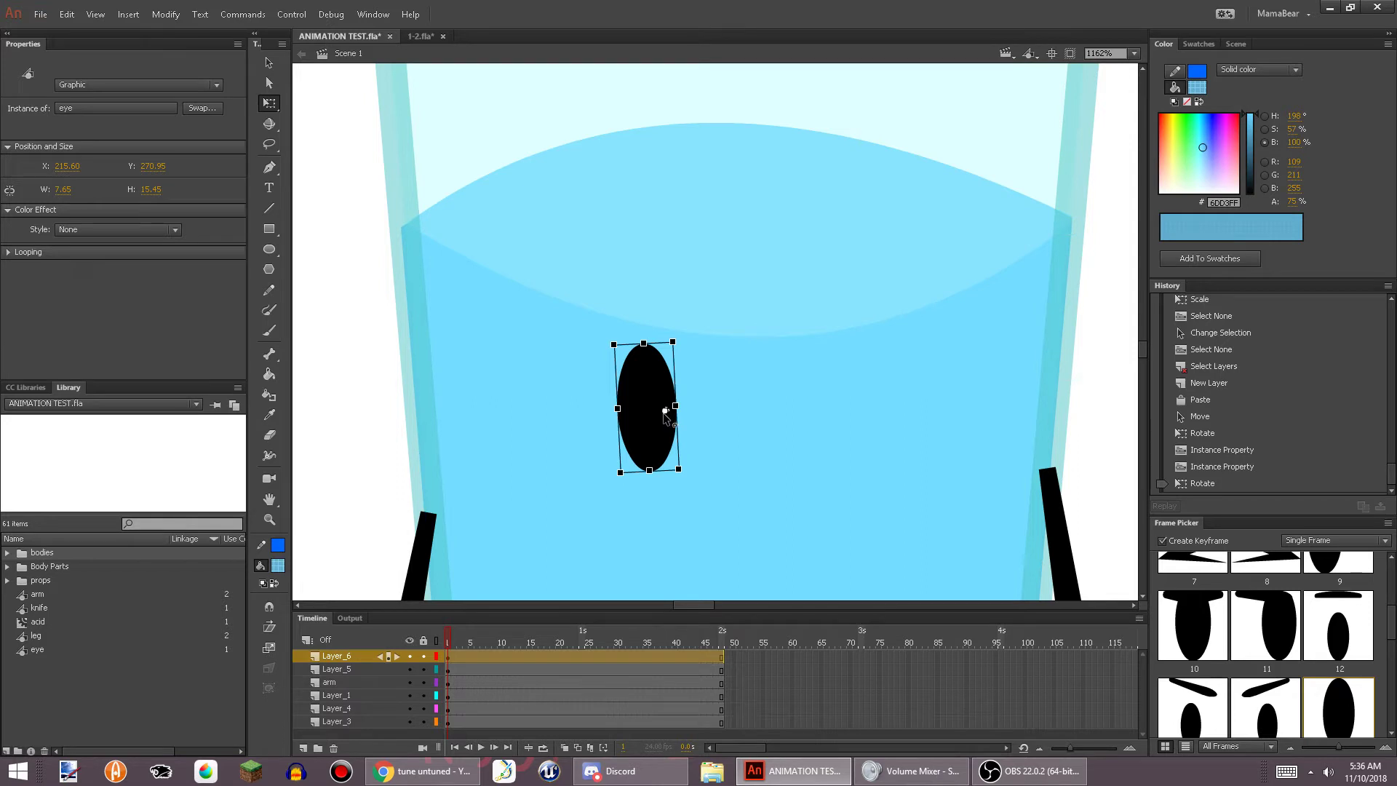
left_click_drag(664, 411, 645, 403)
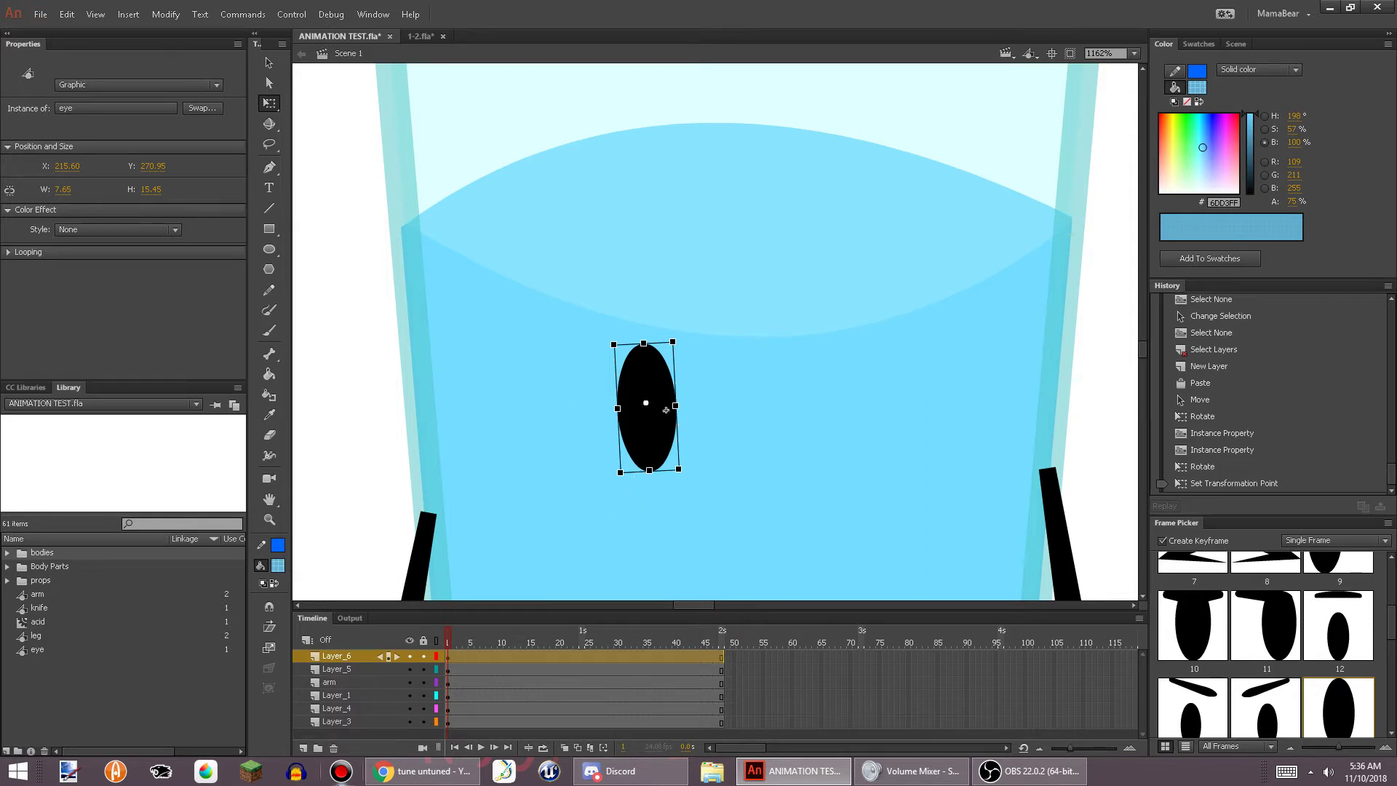
Paste a copy of the oval eye on a new layer and place it to the right, level with the first eye
left_click(304, 749)
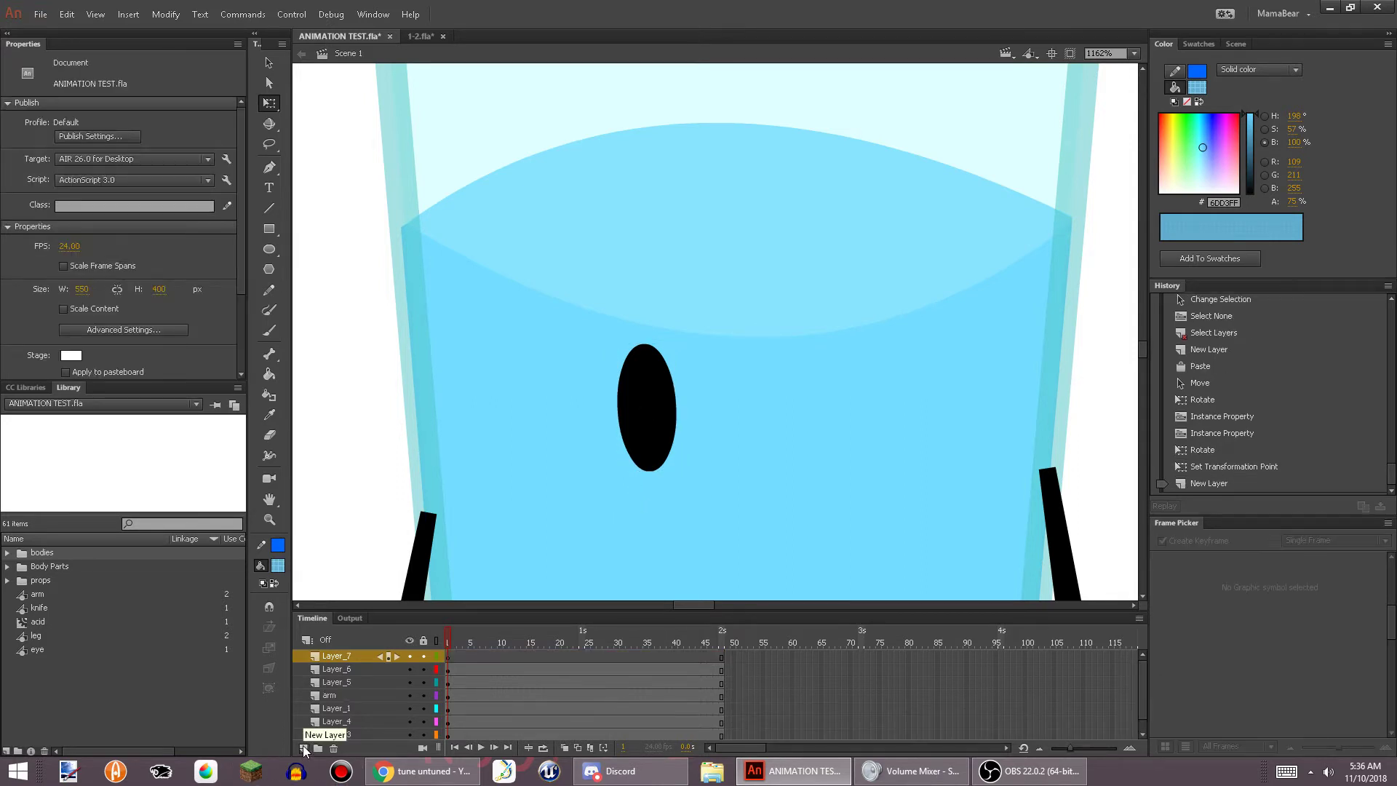
key("ctrl+v")
left_click_drag(723, 376, 842, 438)
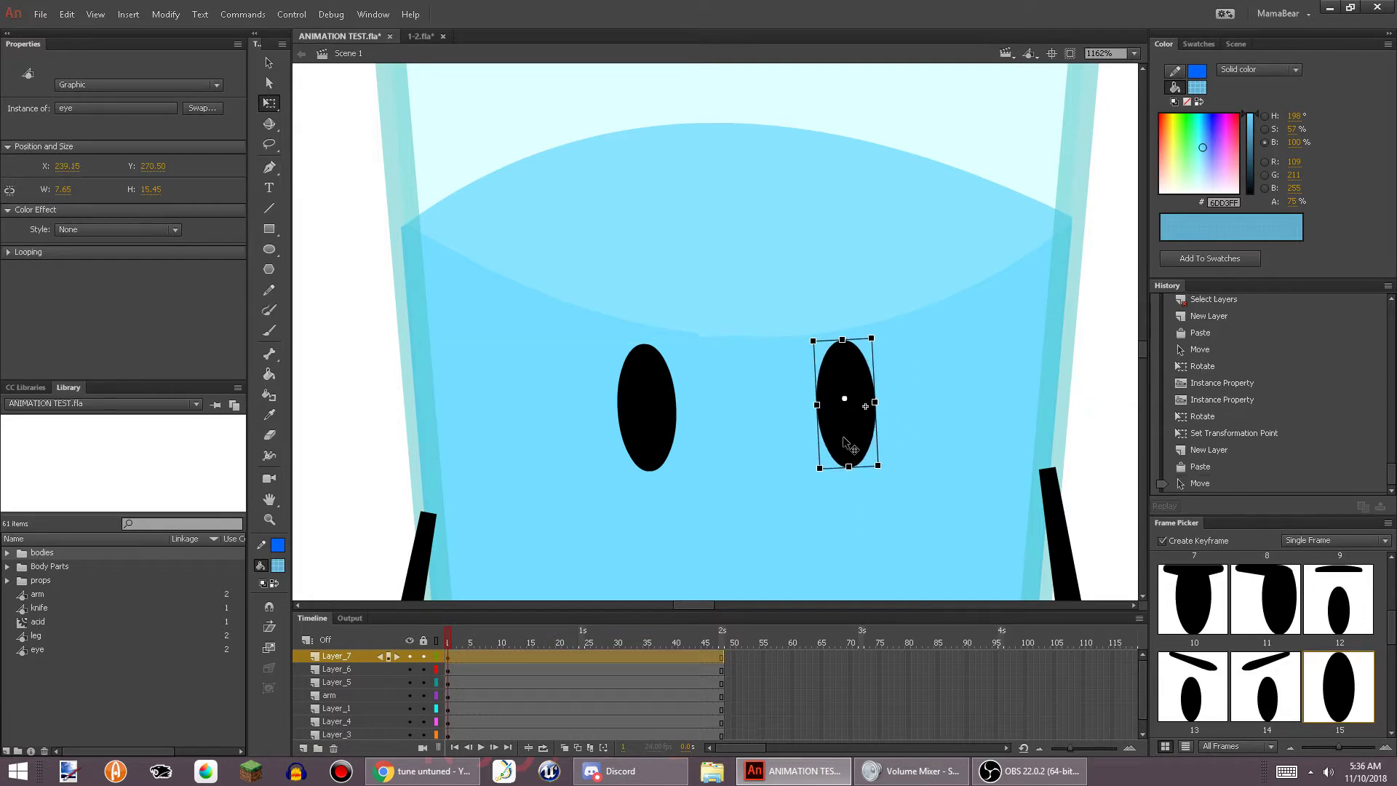
left_click(1100, 387)
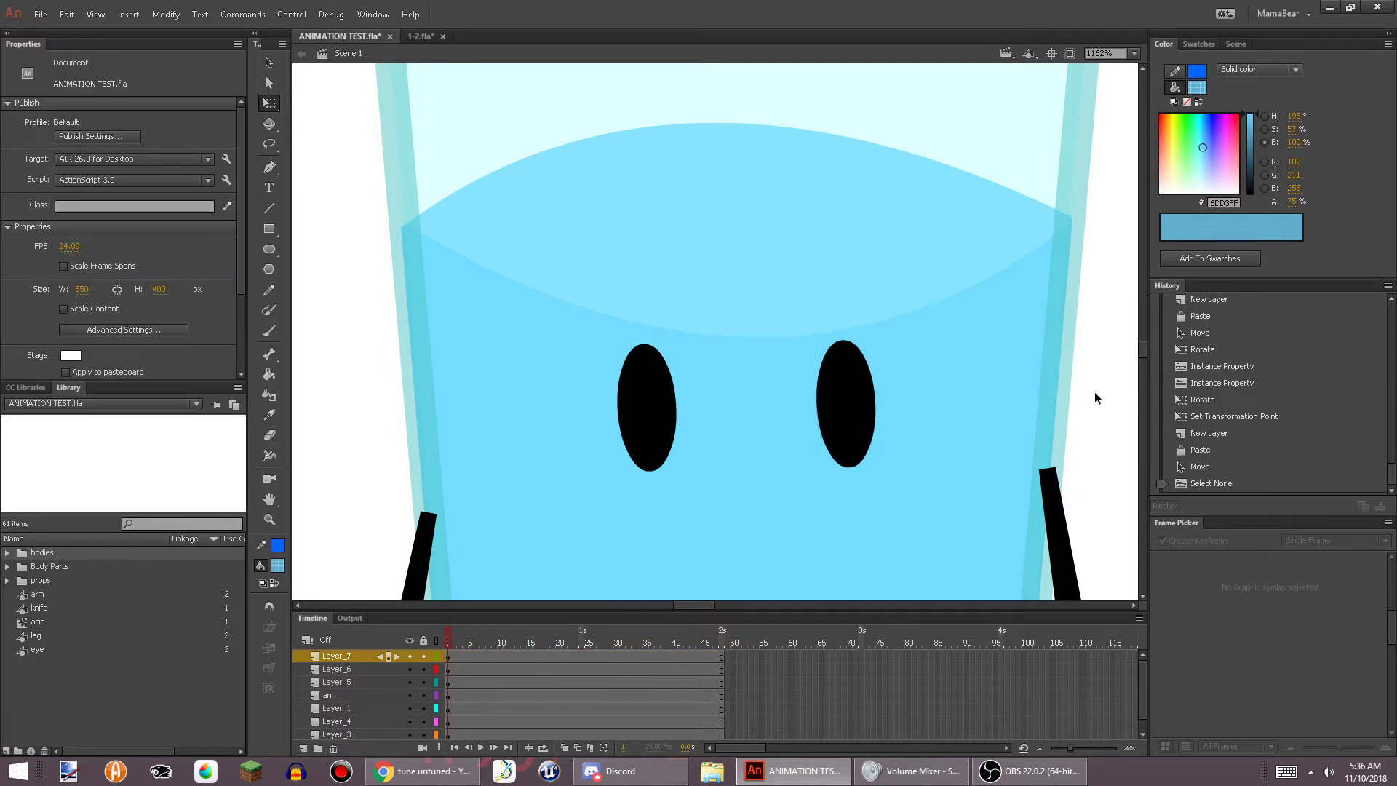
key("ctrl+v")
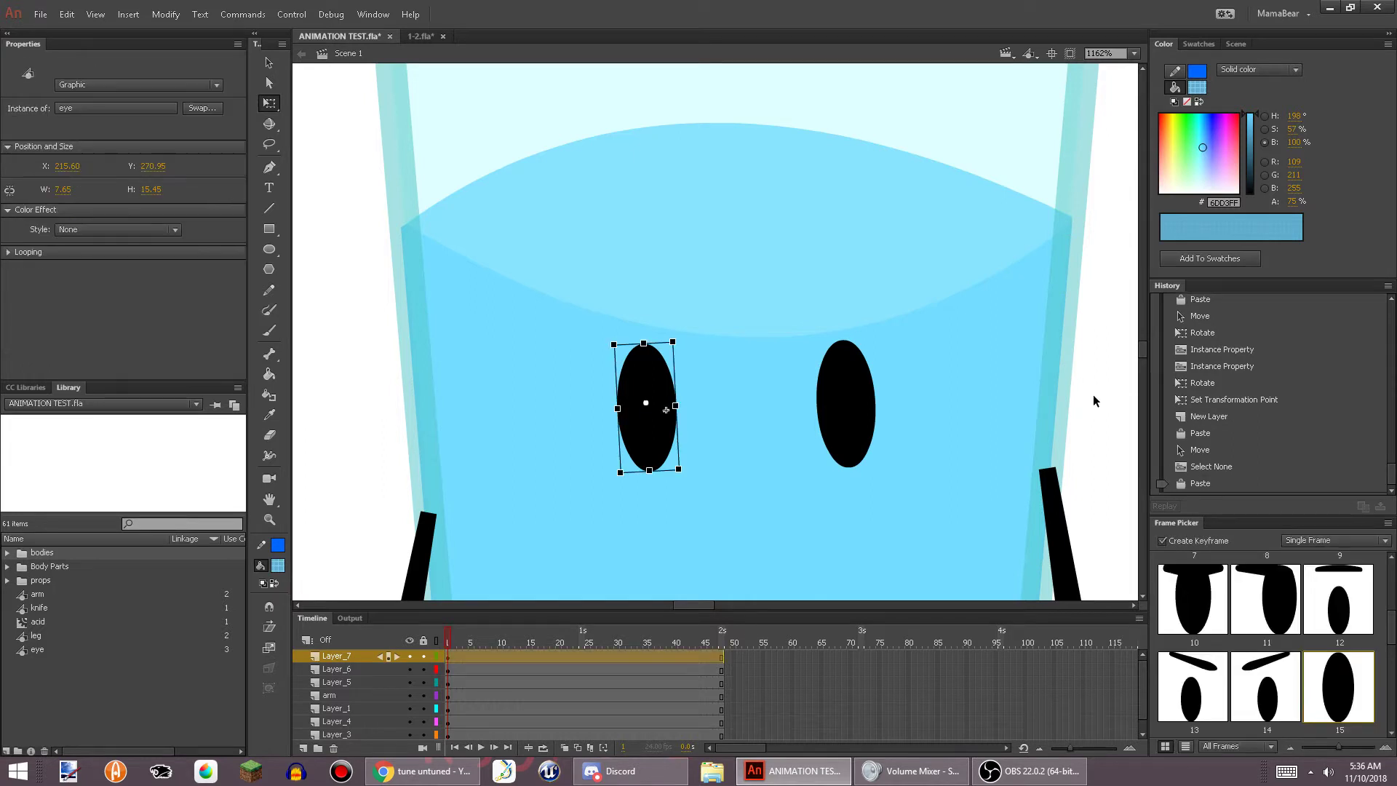
key("ctrl+z")
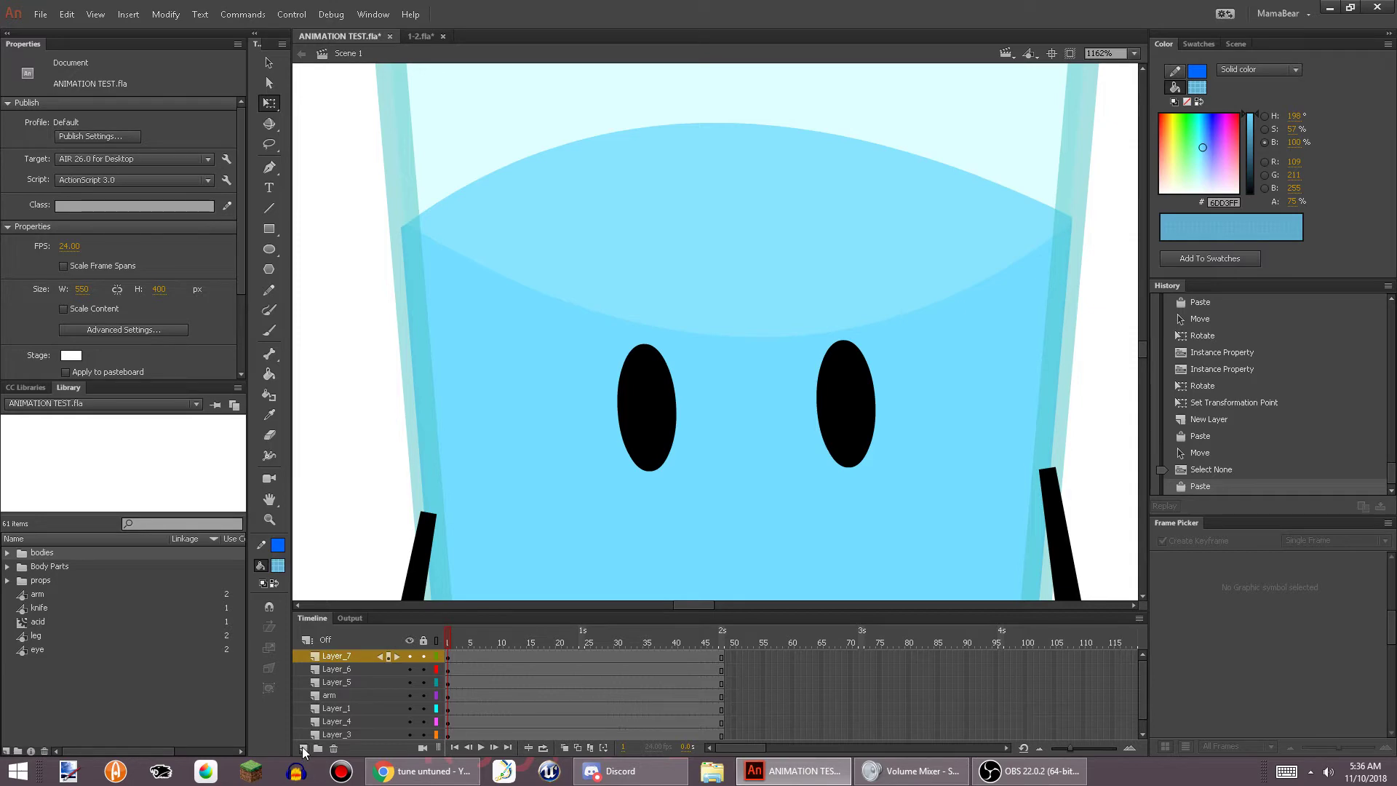
Copy the mouth symbol from the blue character in 1-2.fla and paste it onto a new layer in ANIMATION TEST.fla
left_click(421, 36)
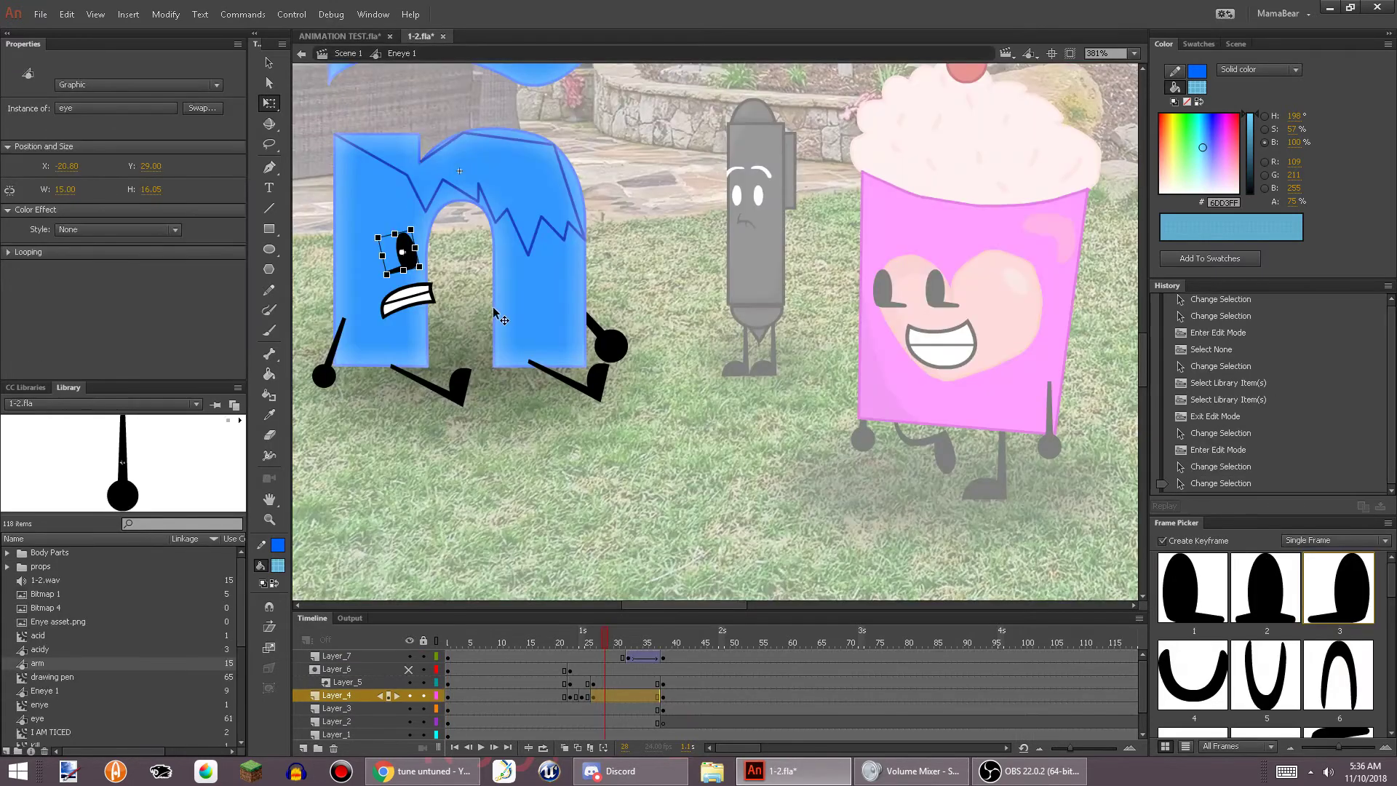
left_click(437, 307)
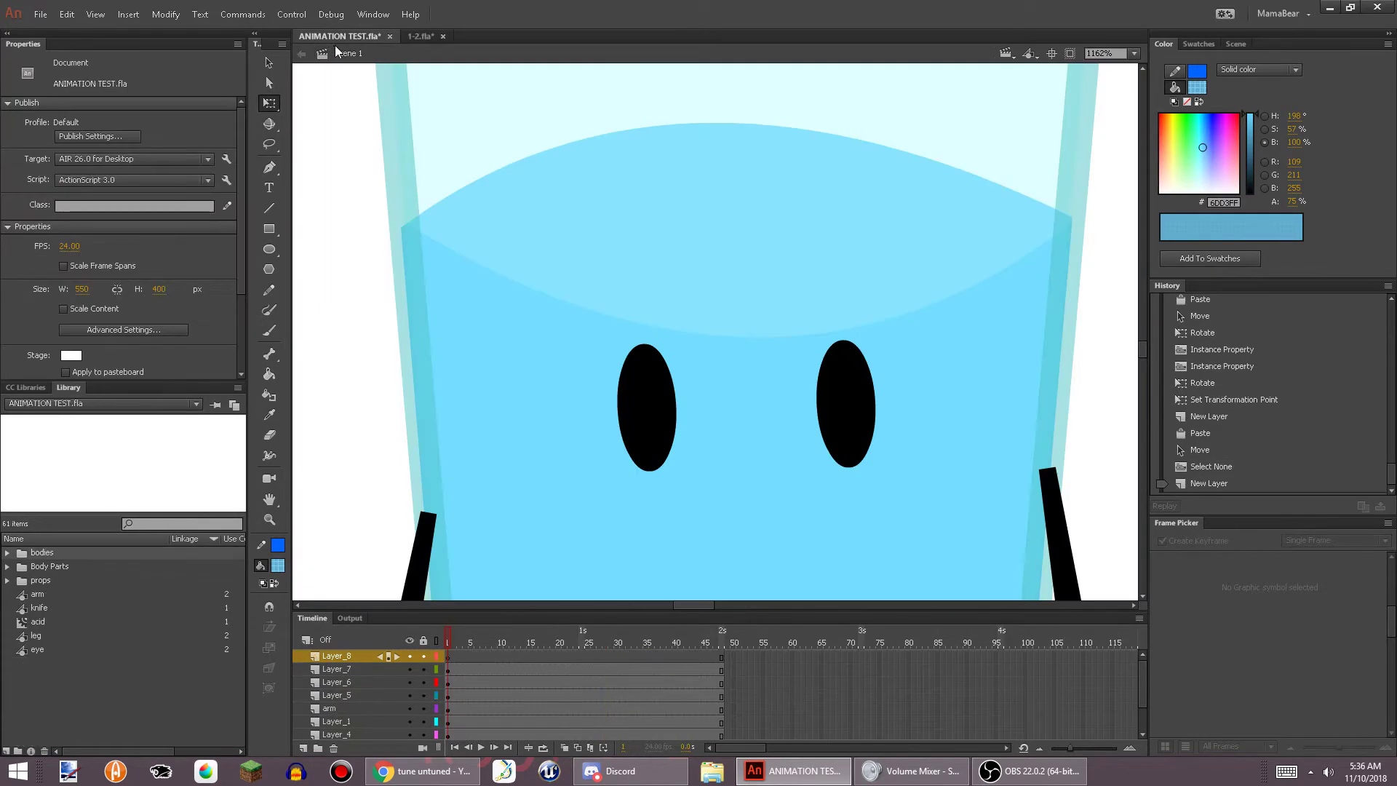
left_click(340, 36)
key("ctrl+v")
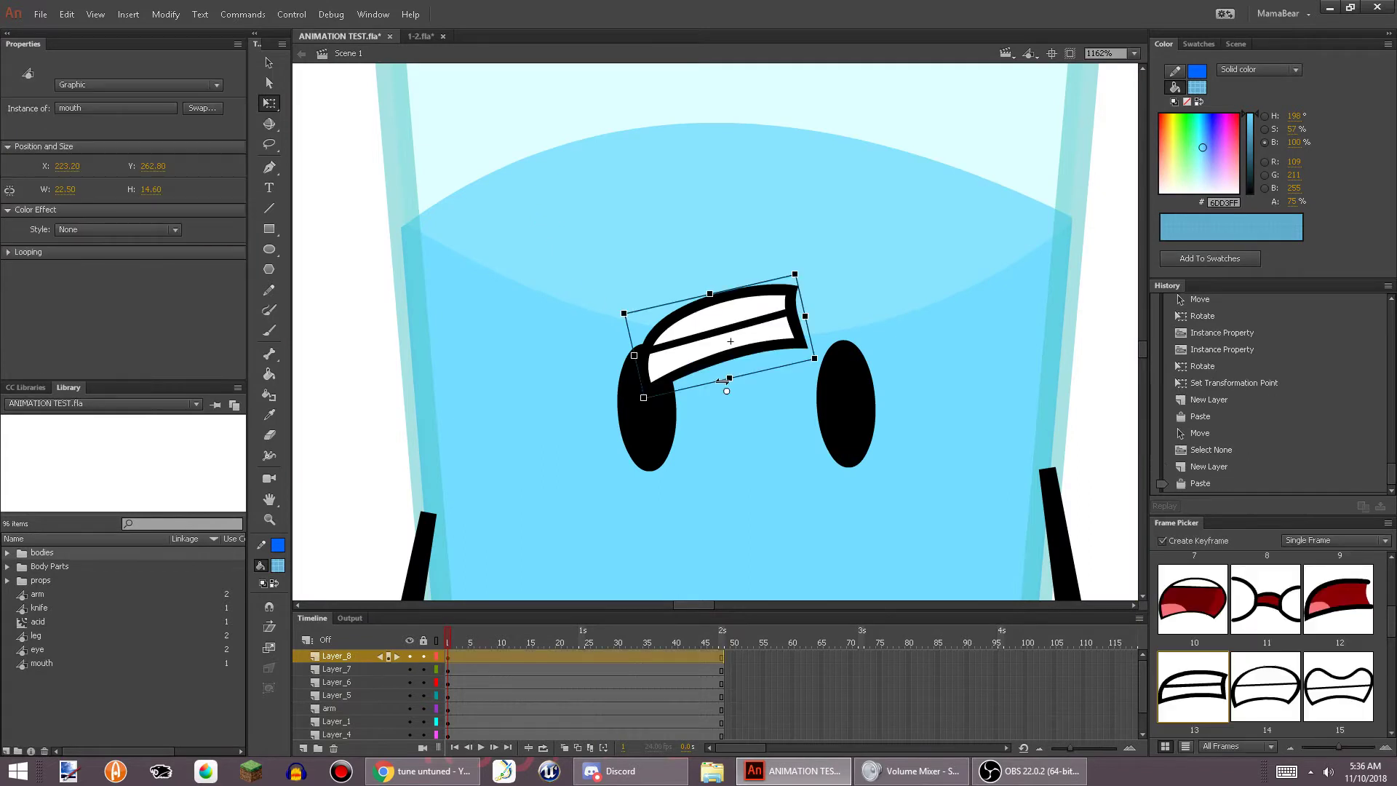
Position the mouth below the eyes and switch it to the toothy grin, frame 27
left_click_drag(736, 339, 739, 477)
scroll(728, 364, "down", 3)
left_click_drag(723, 256, 648, 304)
scroll(1267, 655, "down", 5)
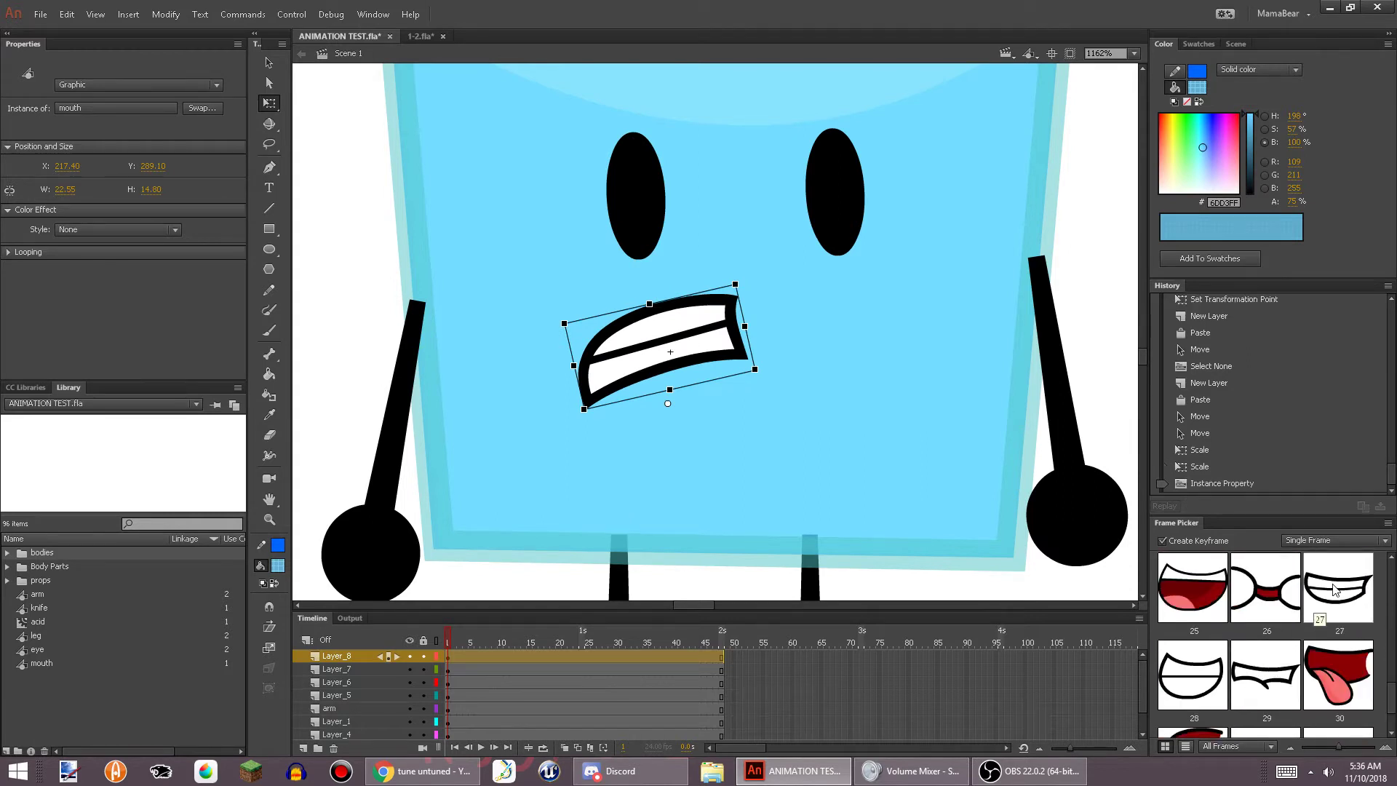
left_click(1338, 588)
Reposition the grin under the eyes, scale and rotate it nearly level, and shift its transformation point toward its centre
left_click_drag(671, 376, 719, 320)
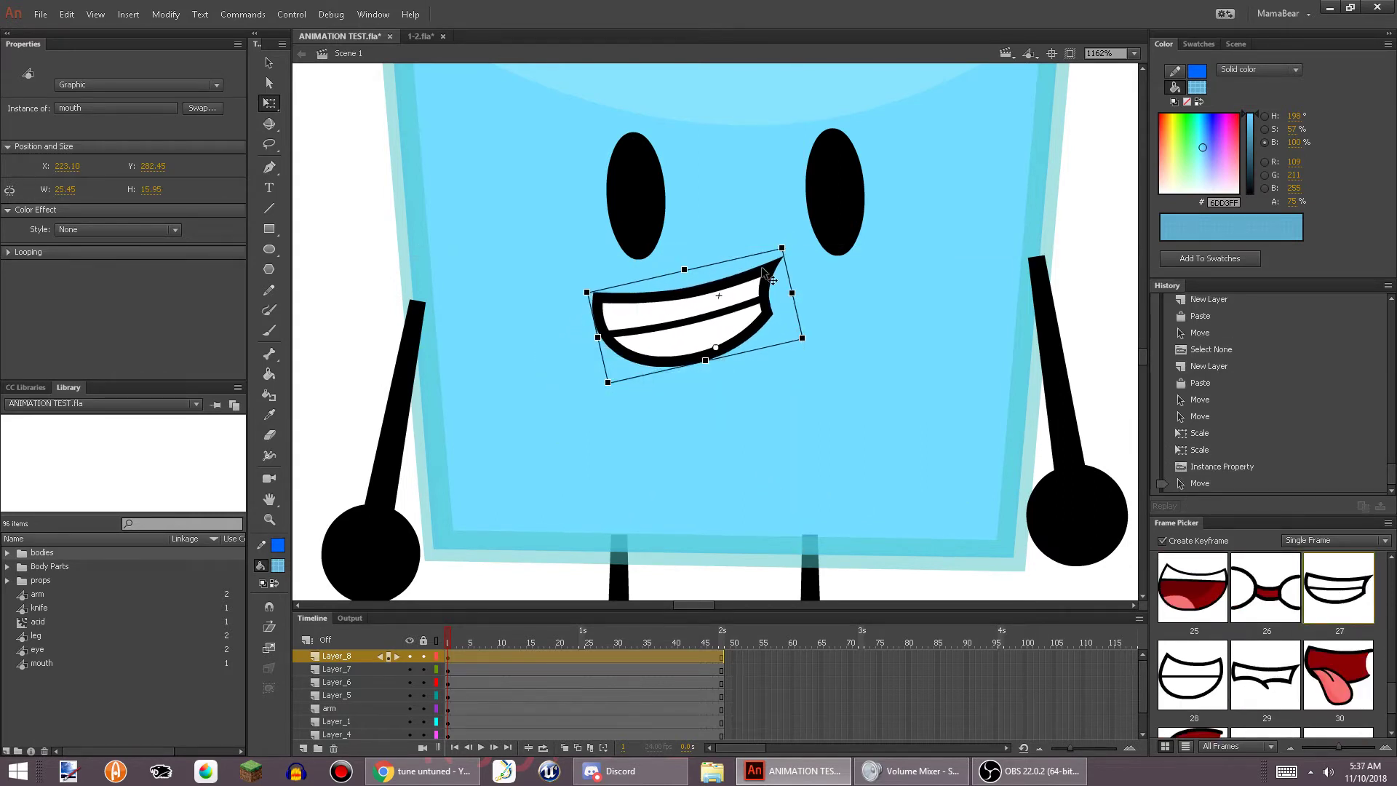
mouse_move(585, 292)
left_mouse_down()
mouse_move(603, 258)
mouse_move(598, 271)
left_mouse_up()
left_click_drag(714, 351, 667, 339)
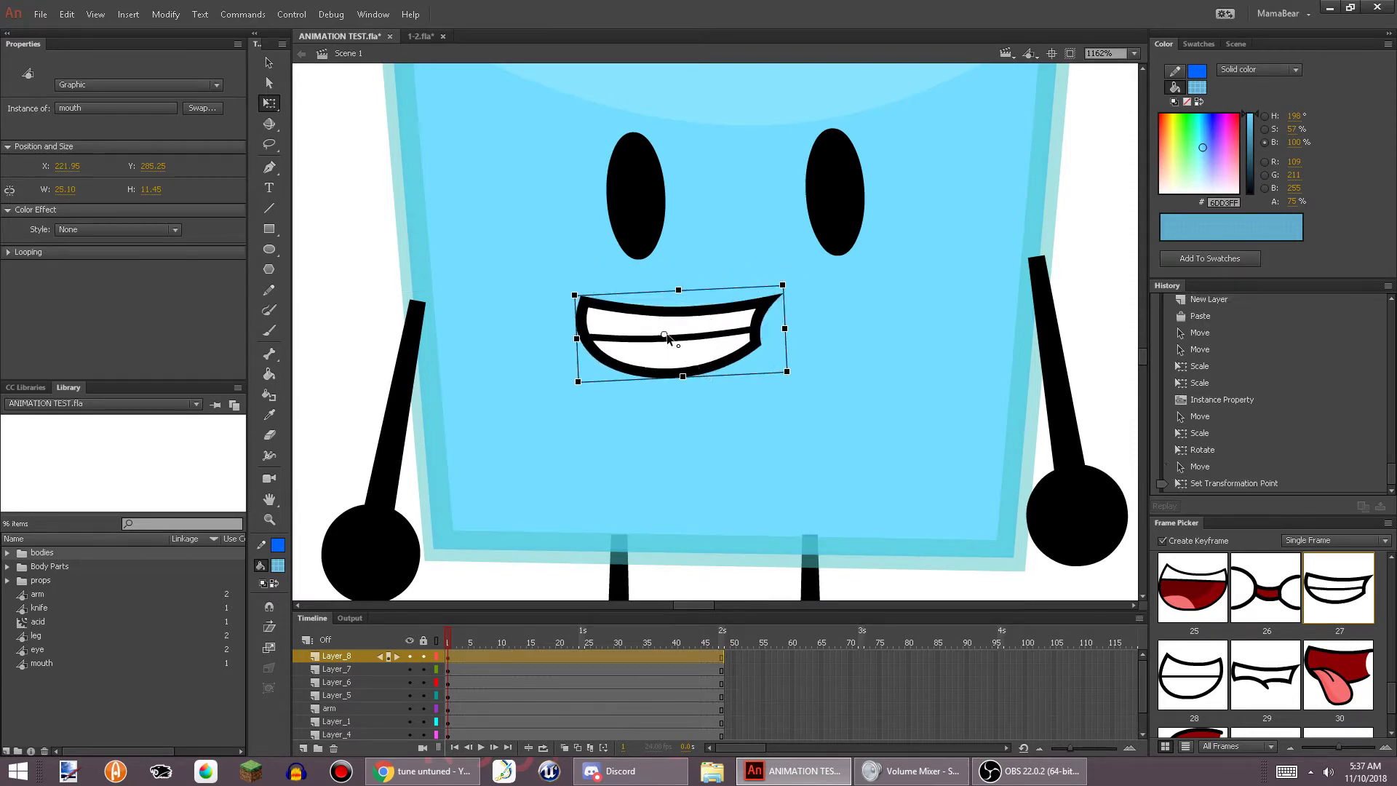
left_click(1113, 352)
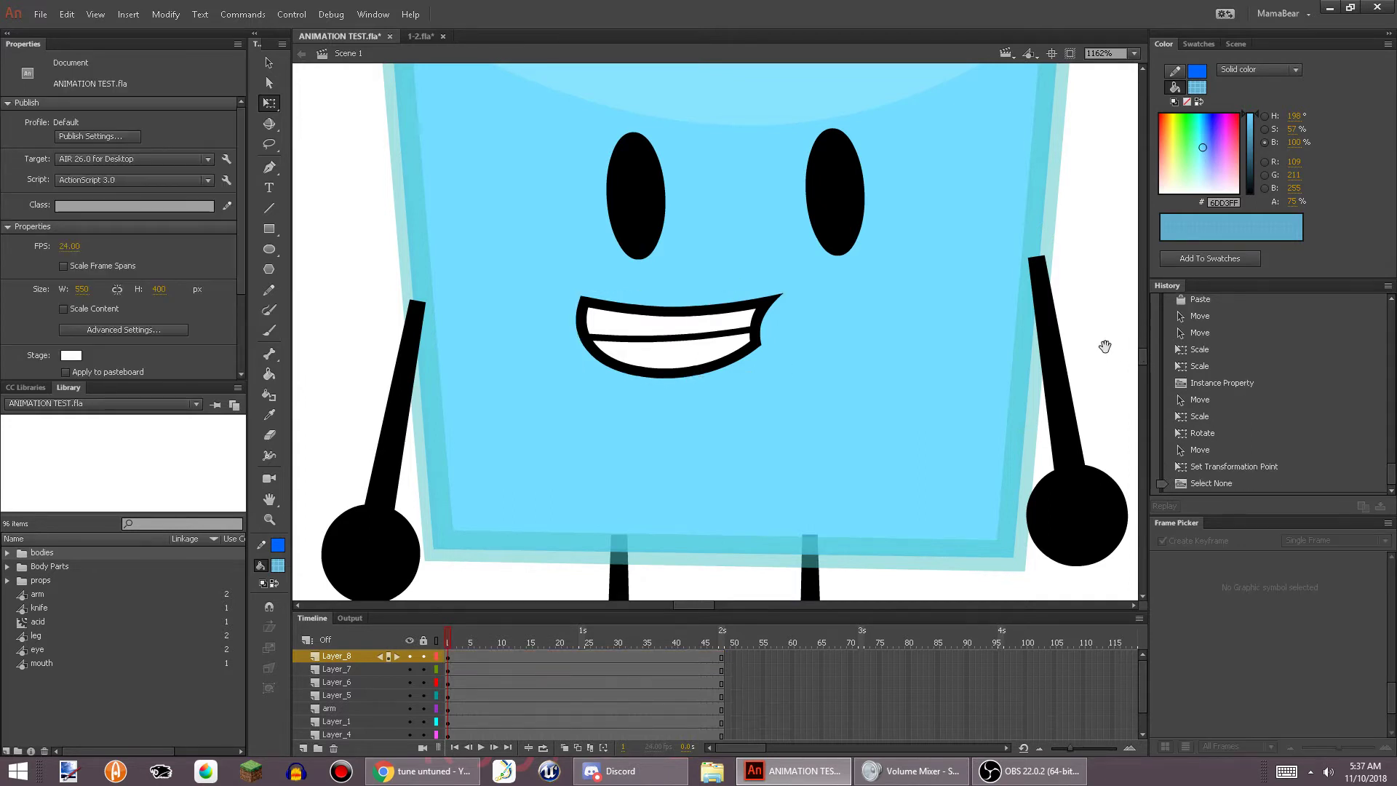
scroll(1104, 346, "down", 6)
left_click_drag(865, 504, 517, 592)
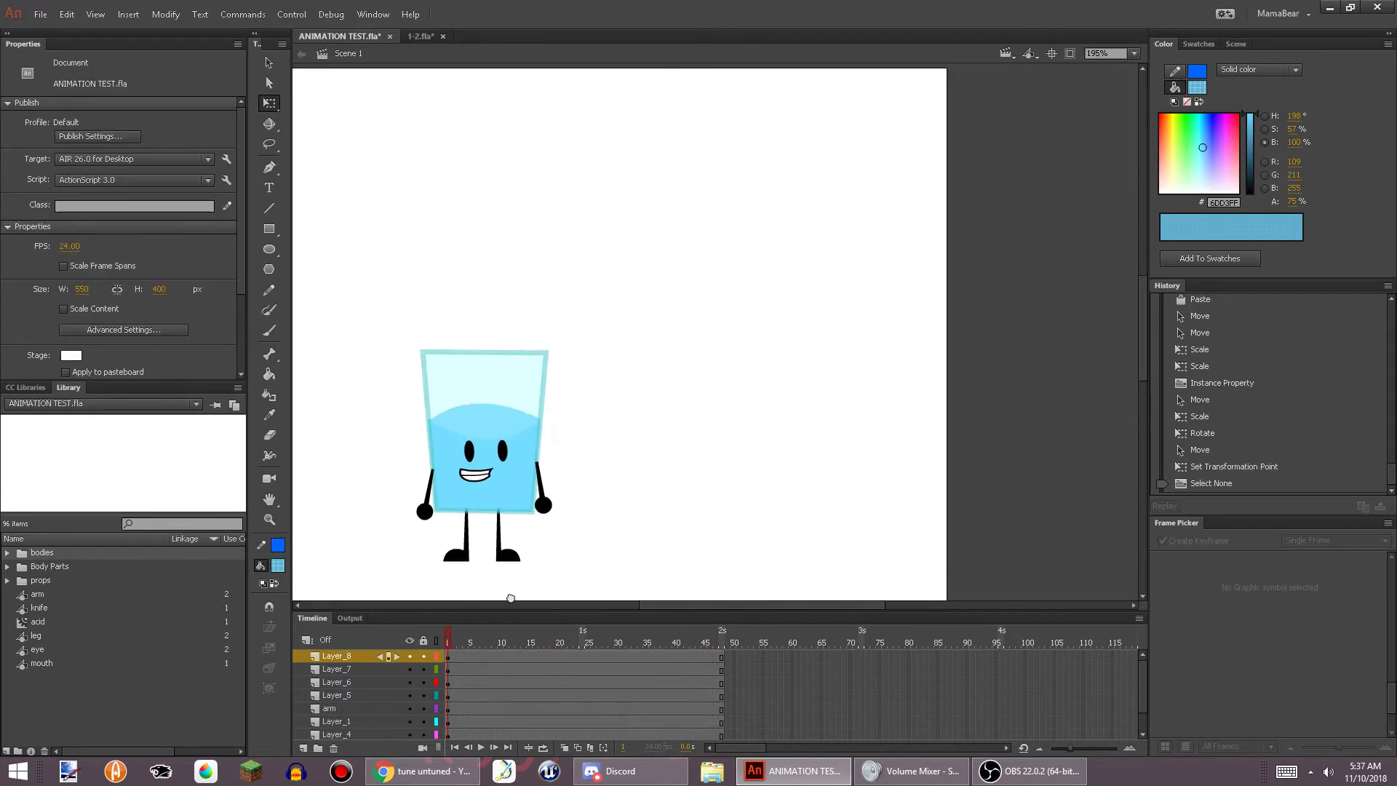
left_click_drag(604, 533, 795, 408)
scroll(759, 405, "up", 2)
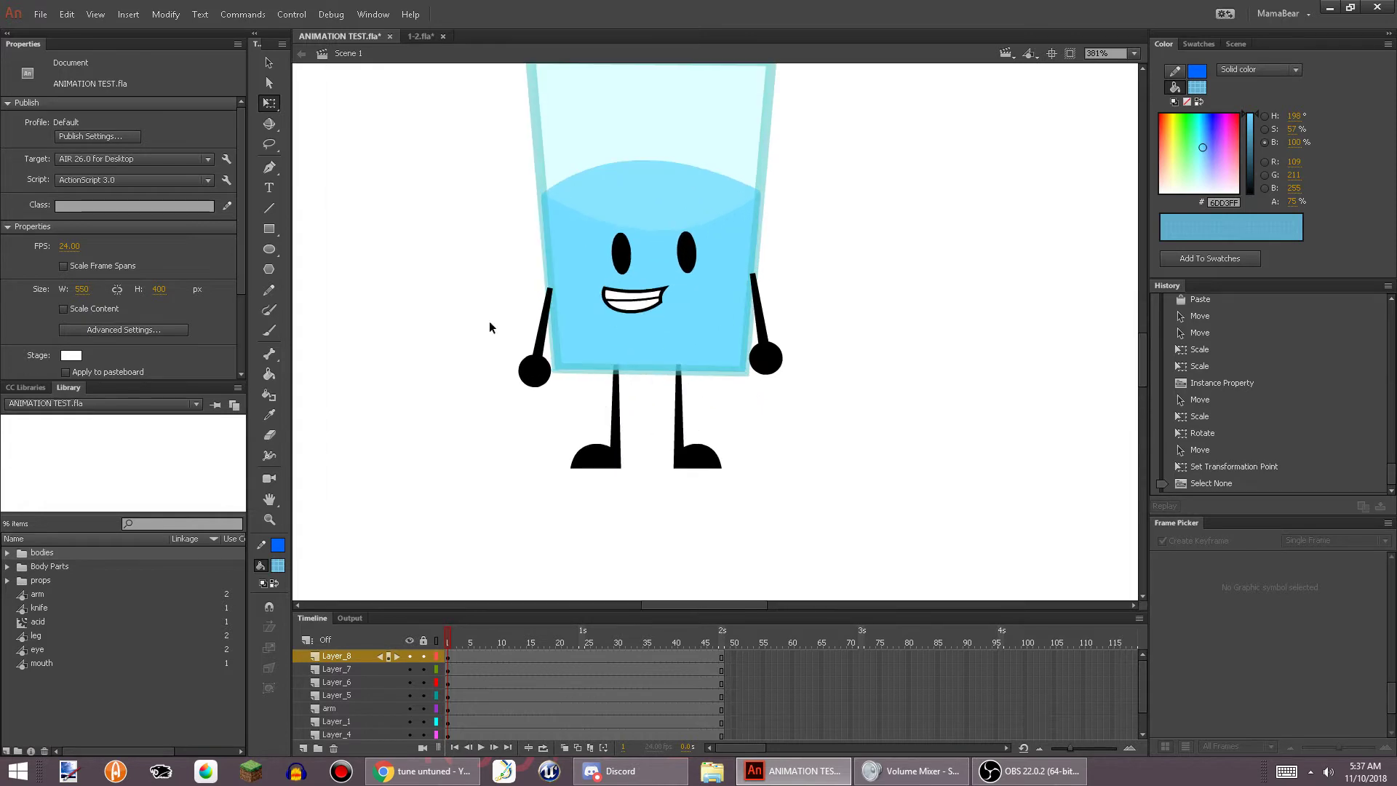
left_click(302, 748)
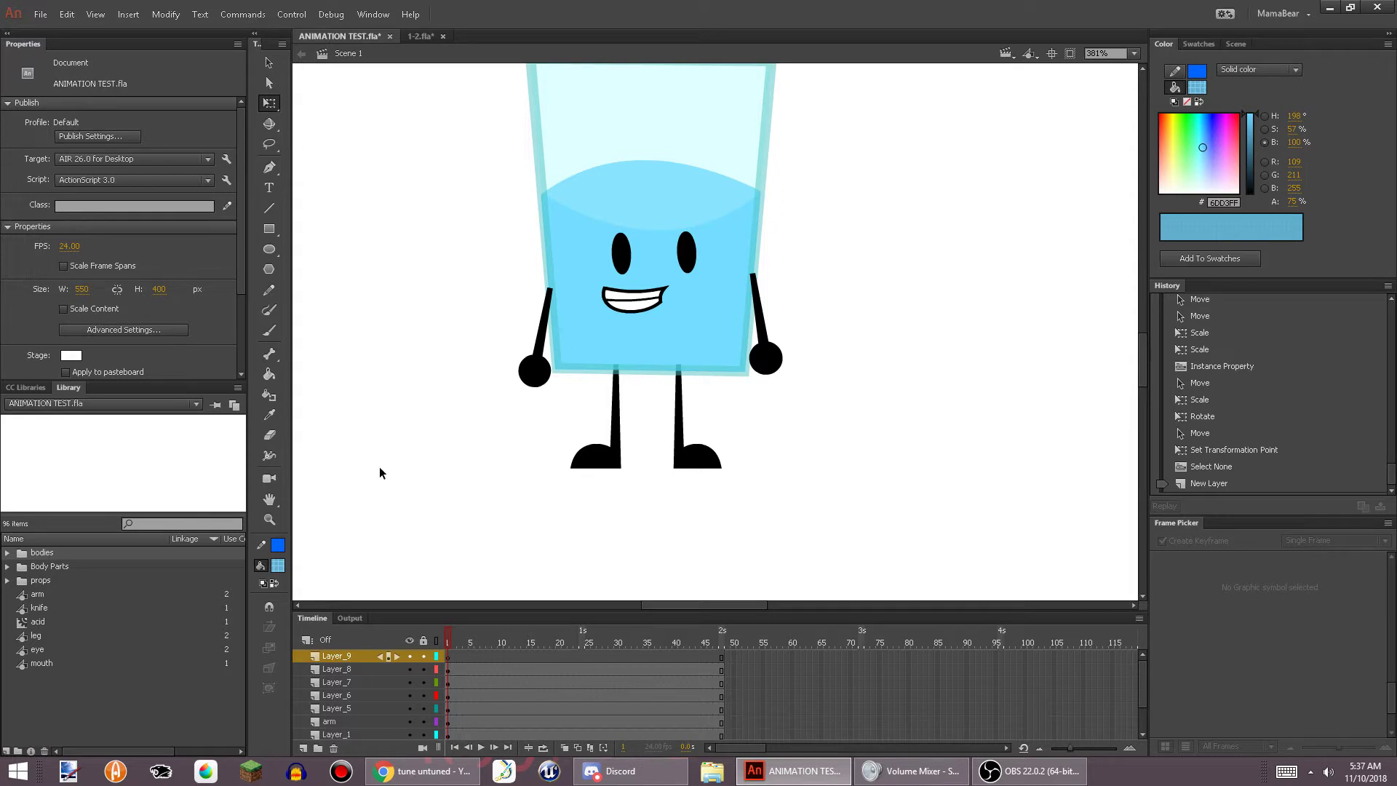
left_click(334, 749)
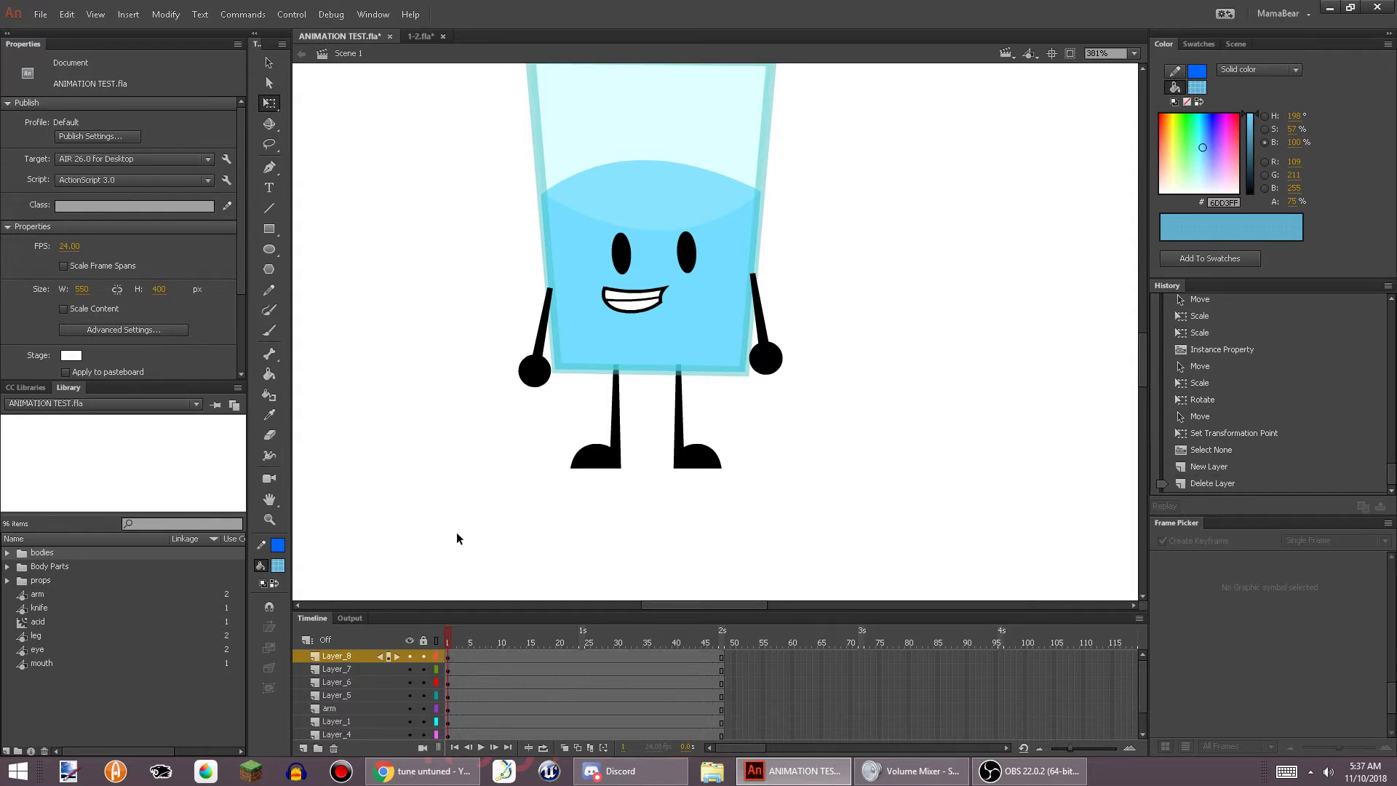
Select the whole shot glass character and convert it to a Graphic symbol named Shot Glass 1
left_click_drag(521, 522, 699, 573)
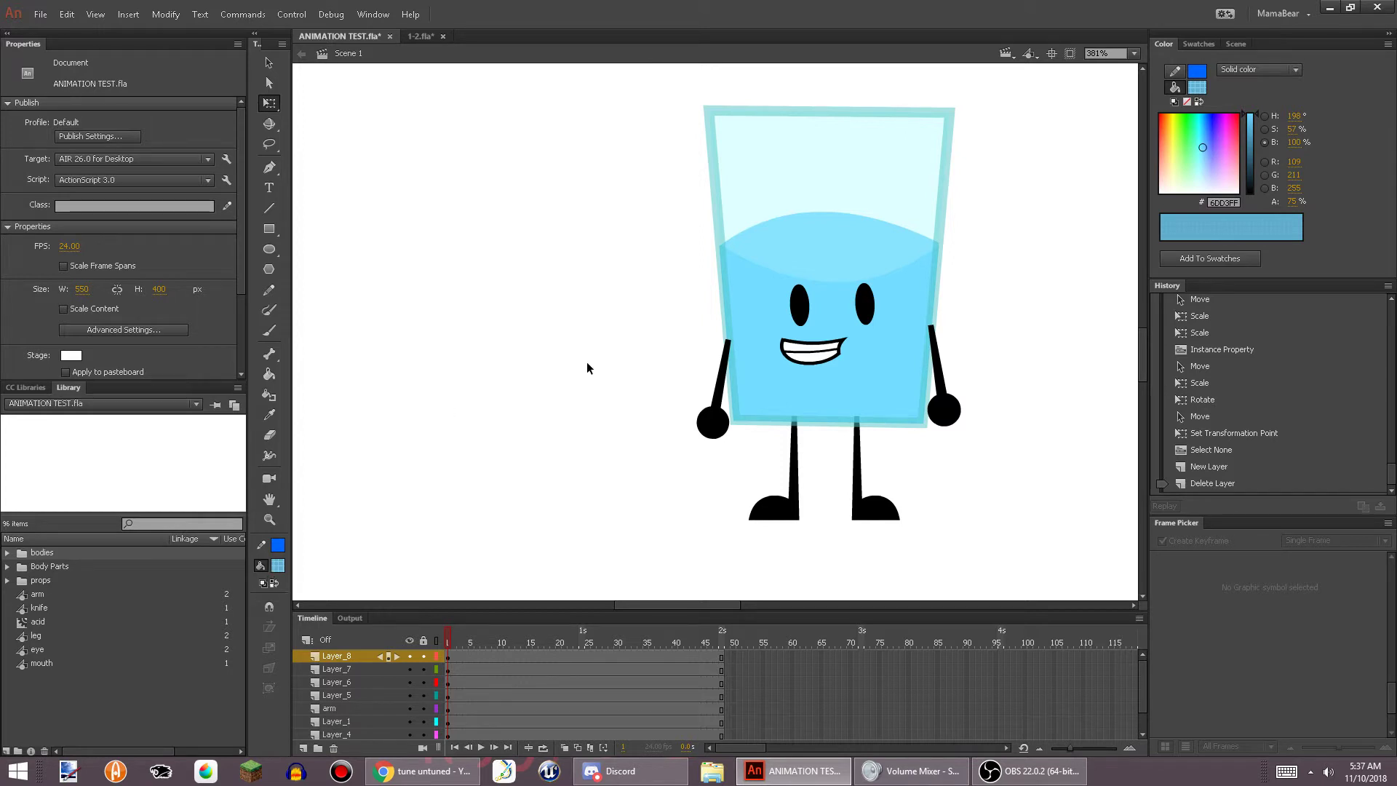
left_click_drag(492, 177, 412, 246)
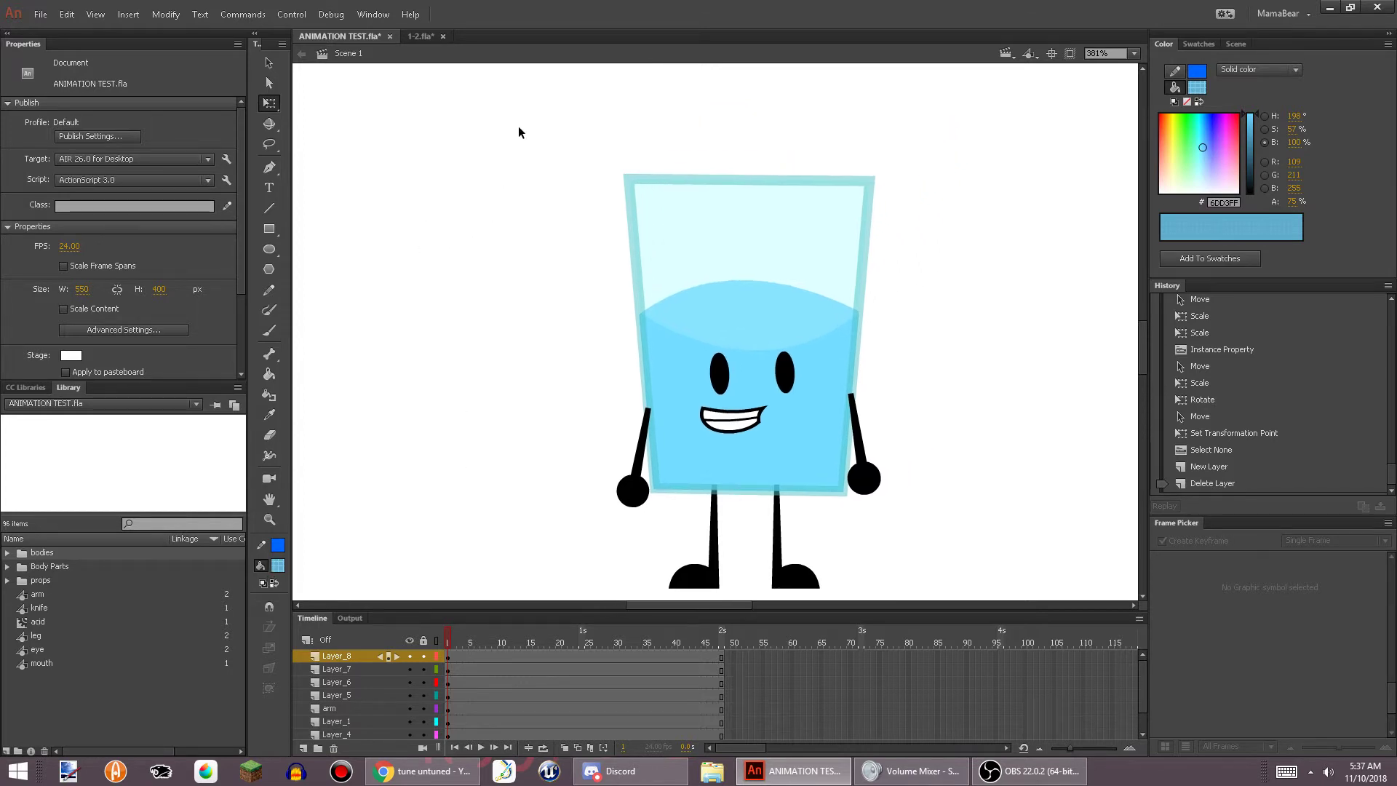
left_click_drag(523, 105, 1033, 753)
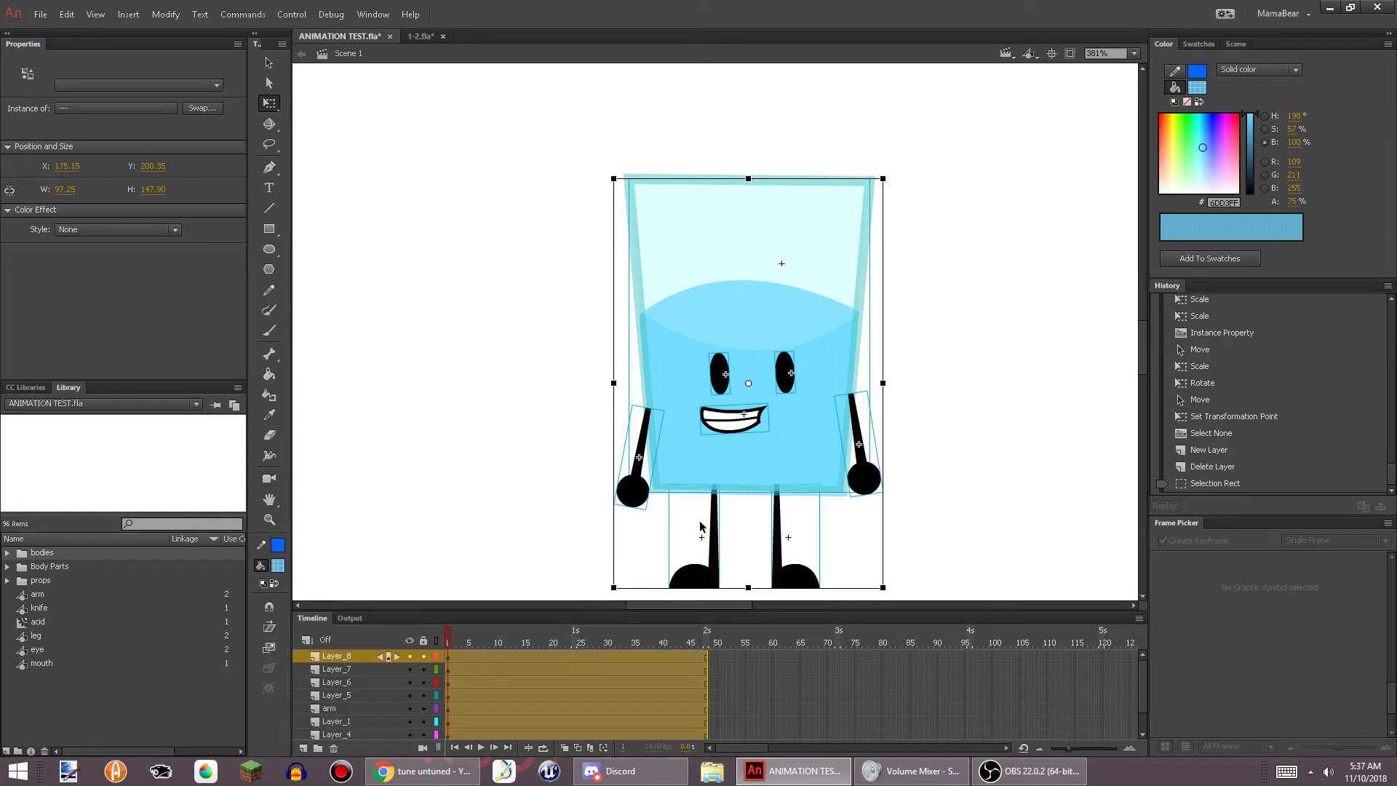
key("F8")
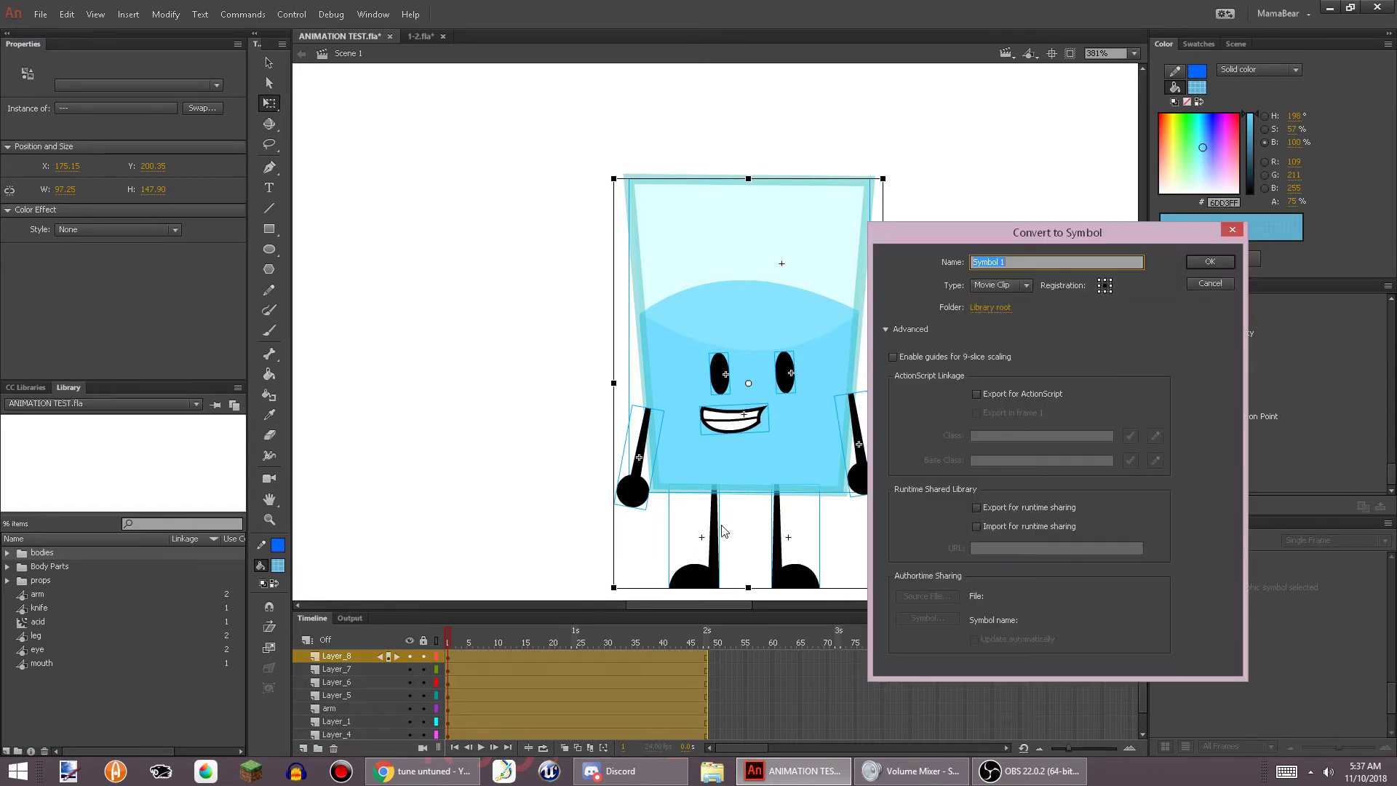
left_click(1006, 288)
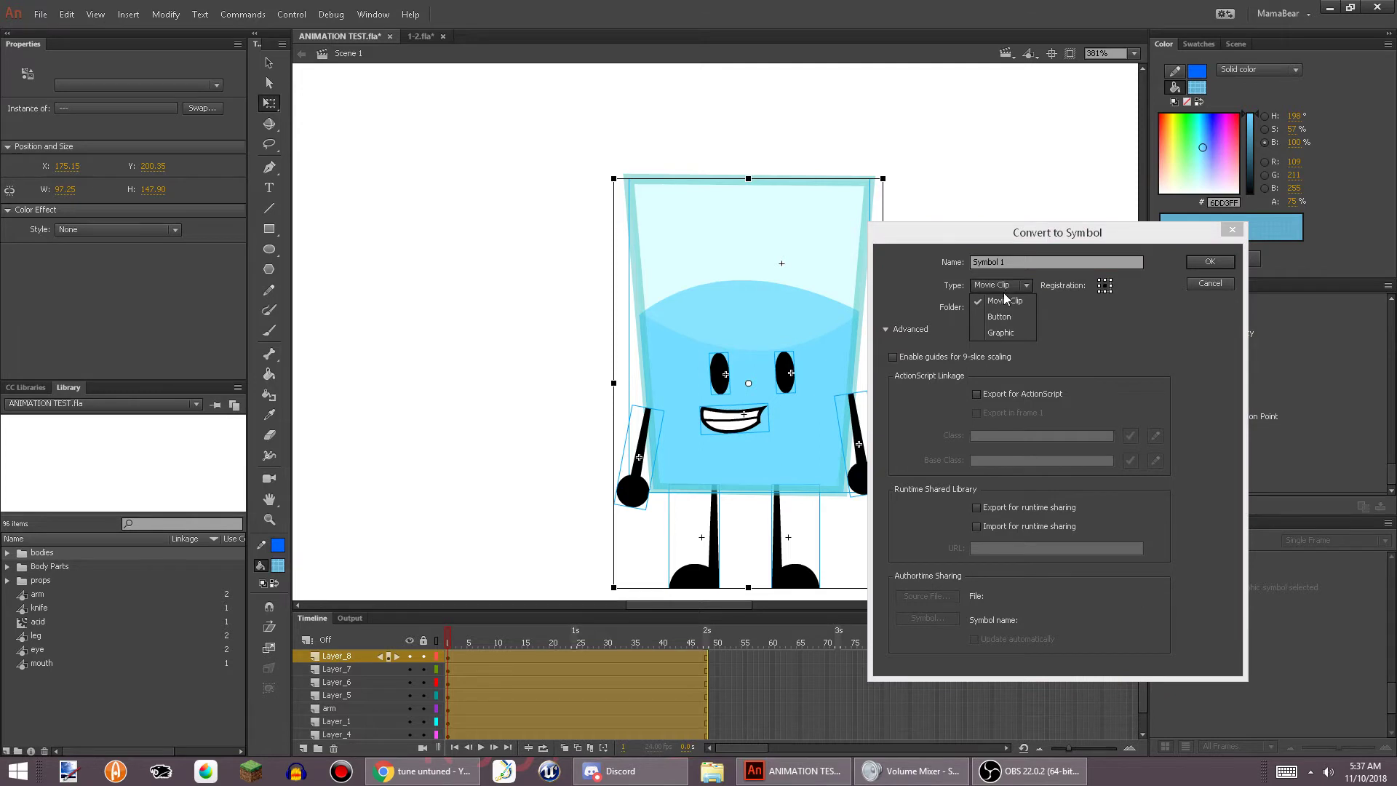
left_click(994, 332)
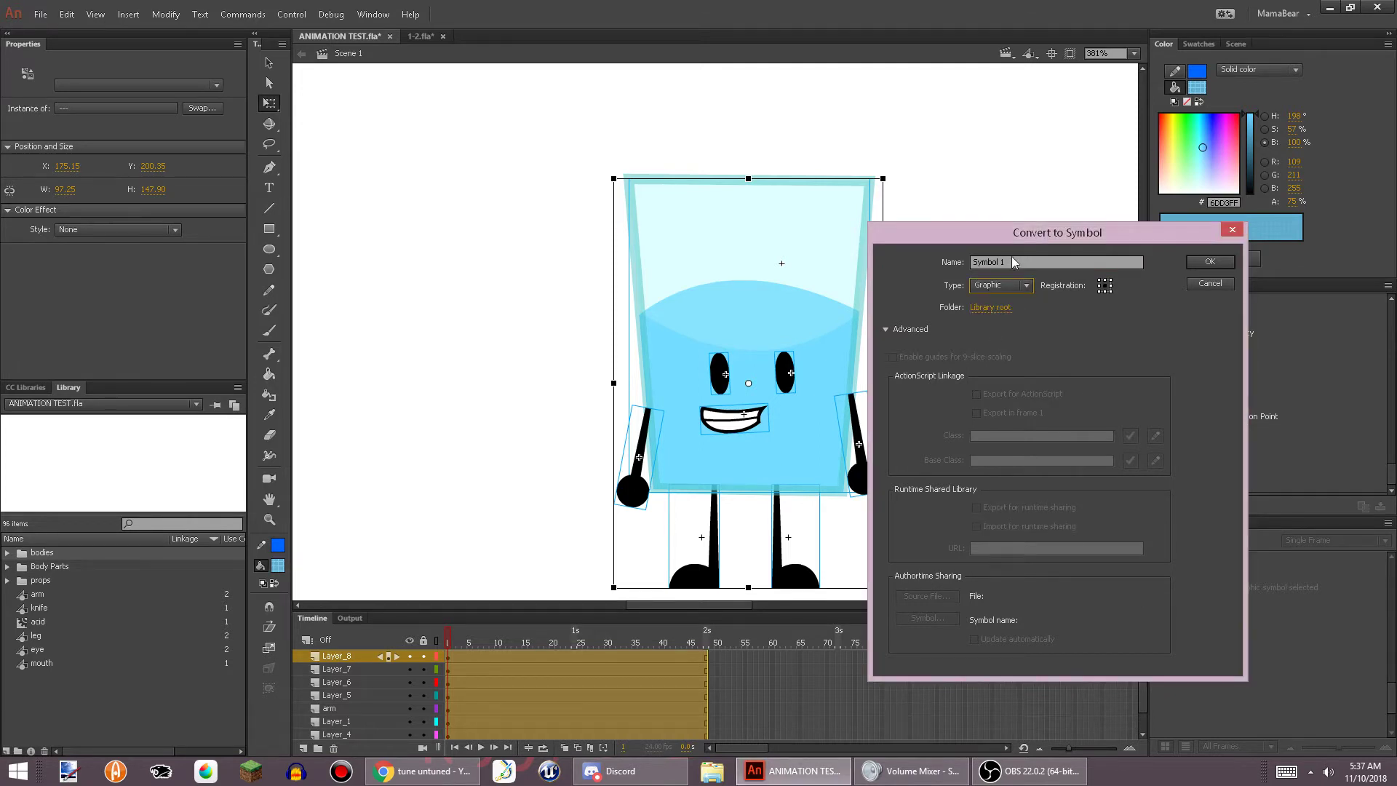
left_click_drag(1013, 264, 898, 257)
key("BackSpace")
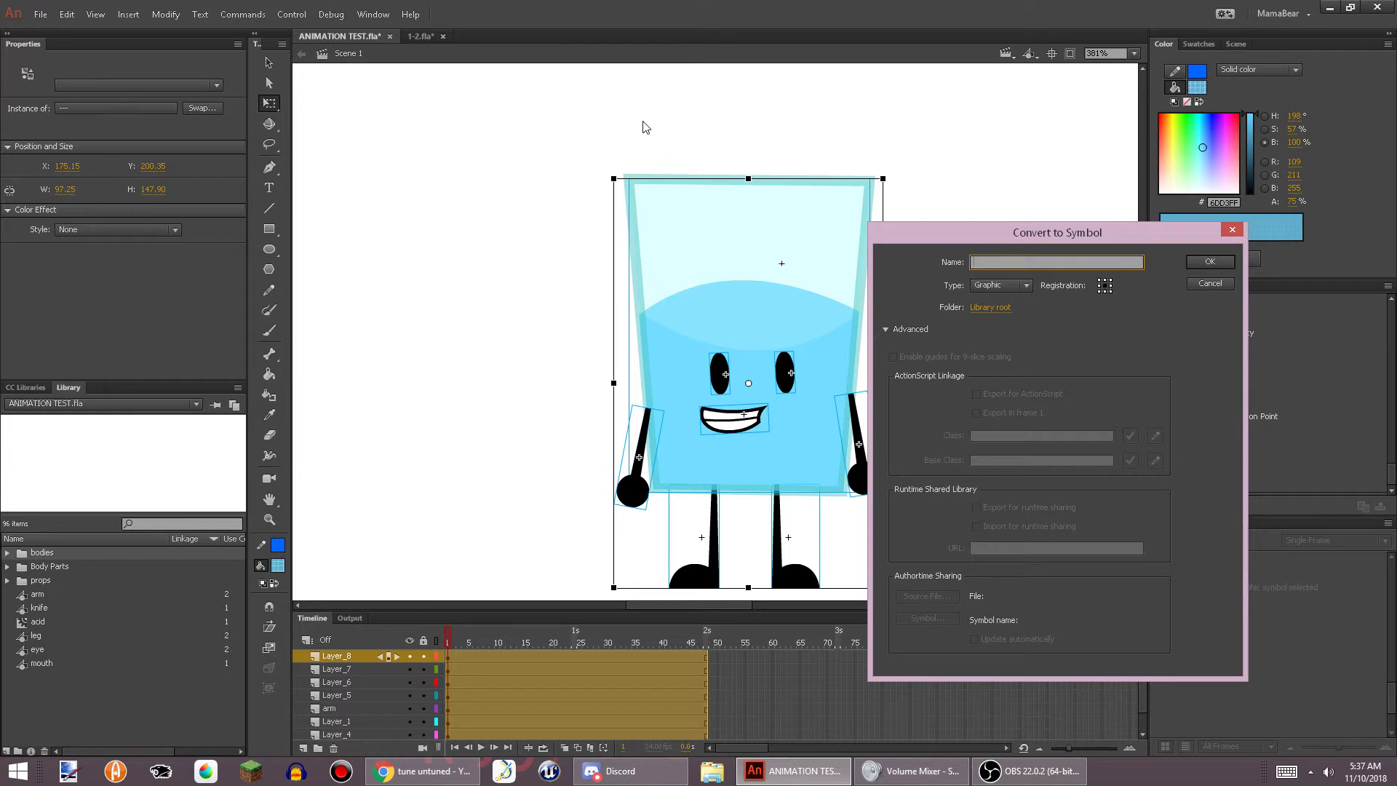
left_click(1014, 286)
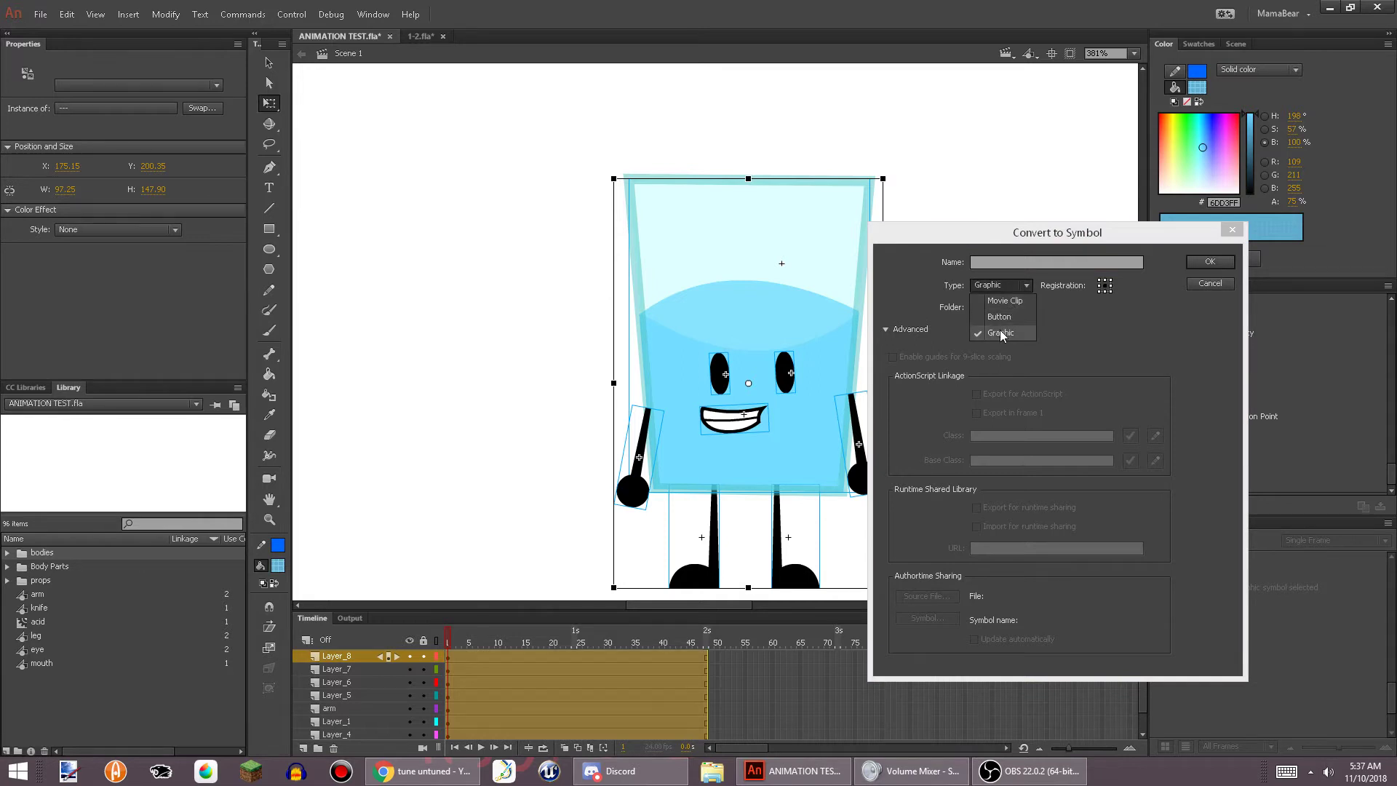
left_click(1001, 334)
left_click(1023, 261)
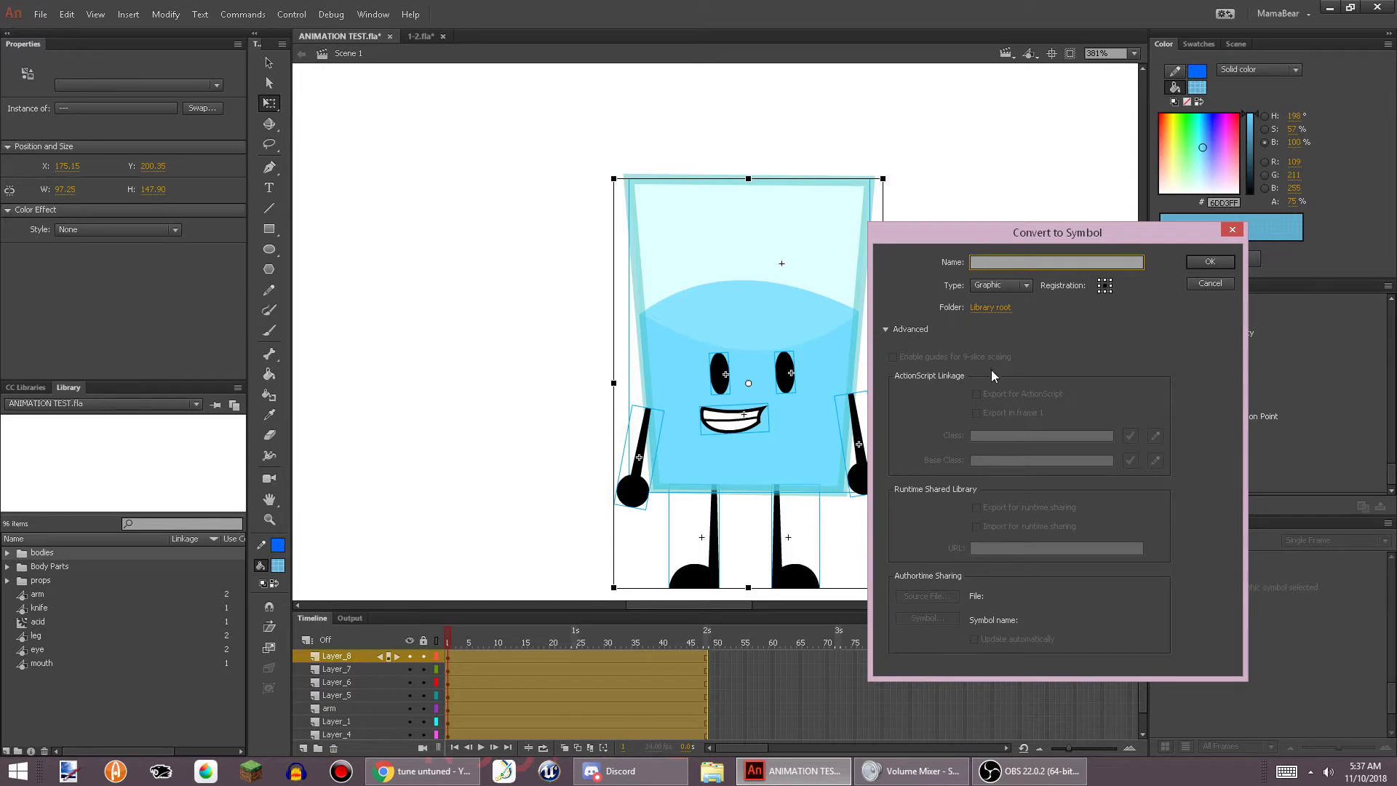
type("B")
key("Return")
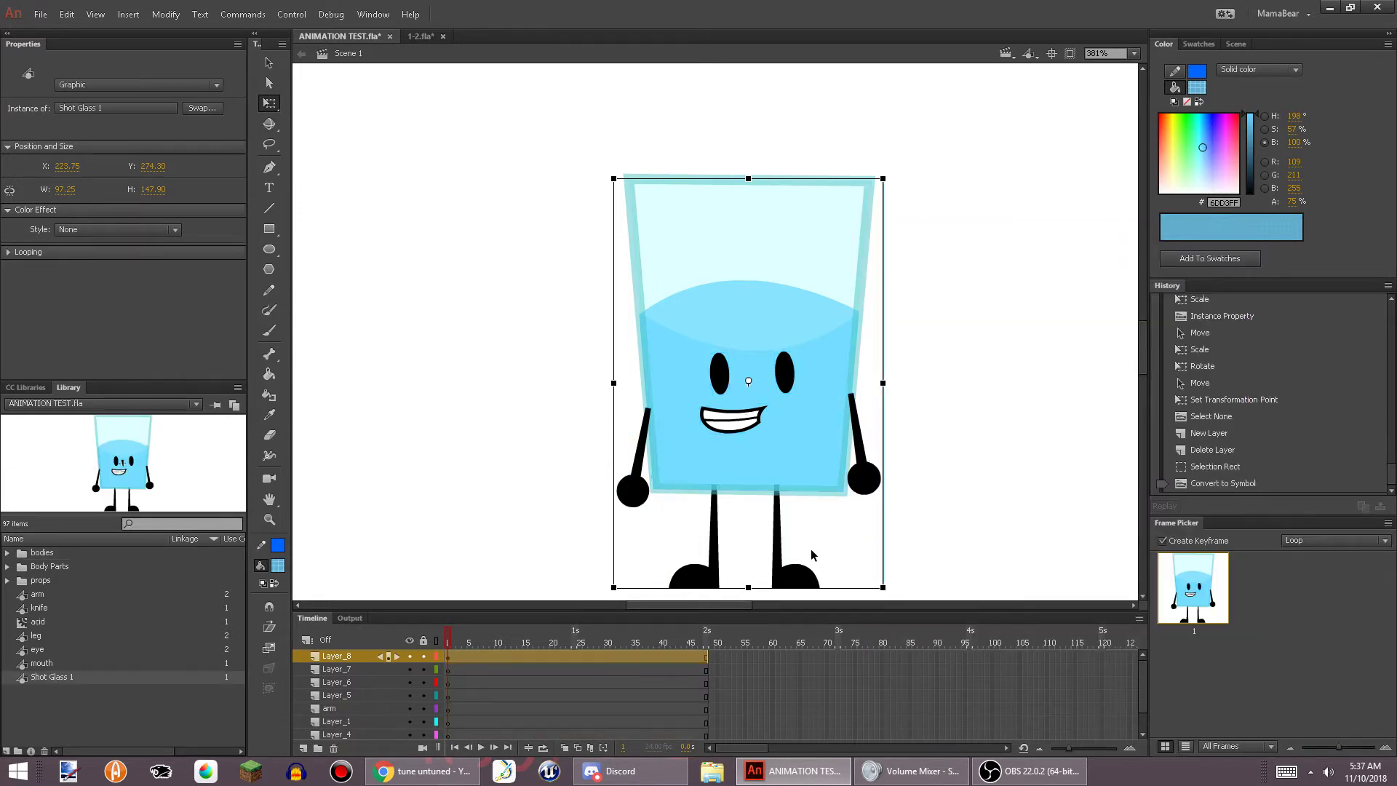
Delete the six emptied layers under Layer_8 in the main scene, from Layer_7 down through Layer_4
double_click(694, 439)
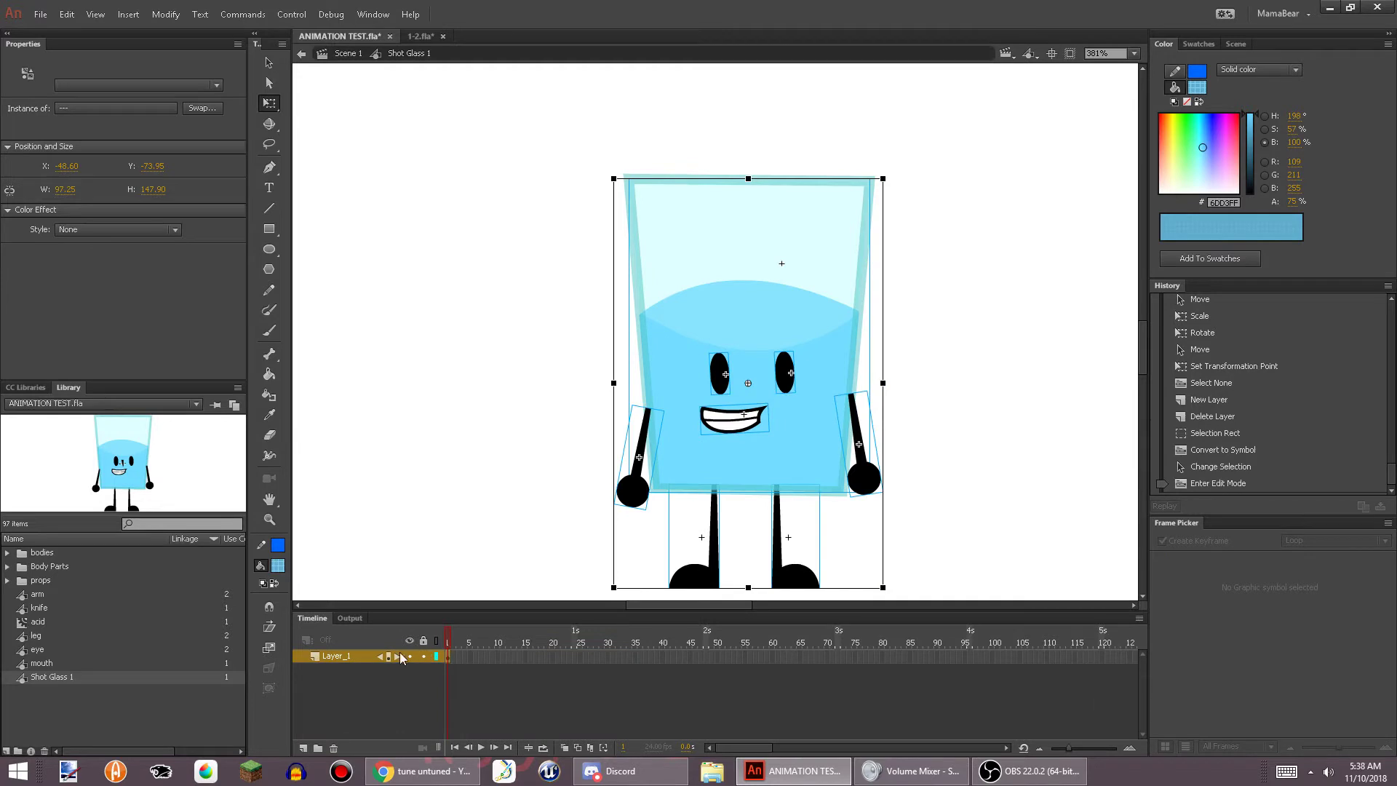
left_click(302, 54)
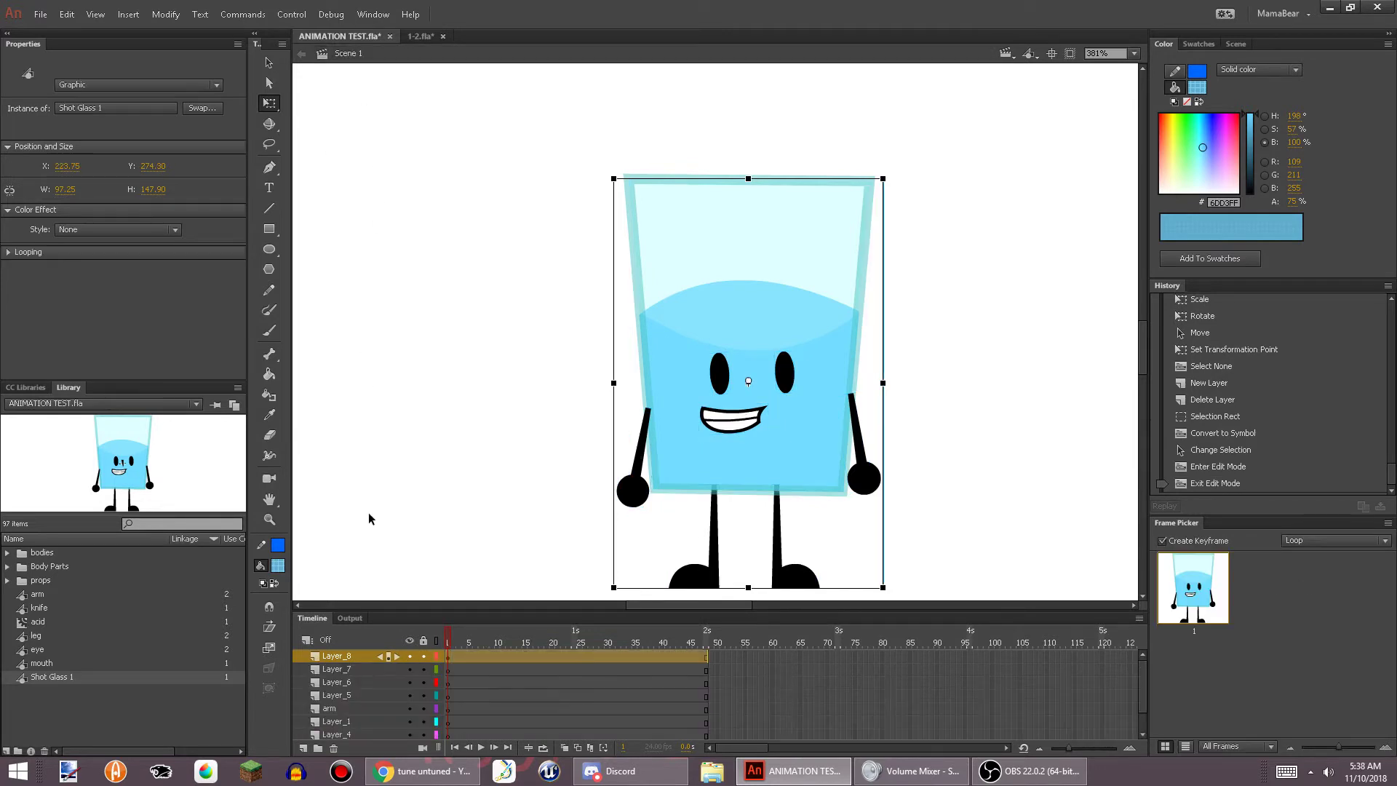
left_click(328, 669)
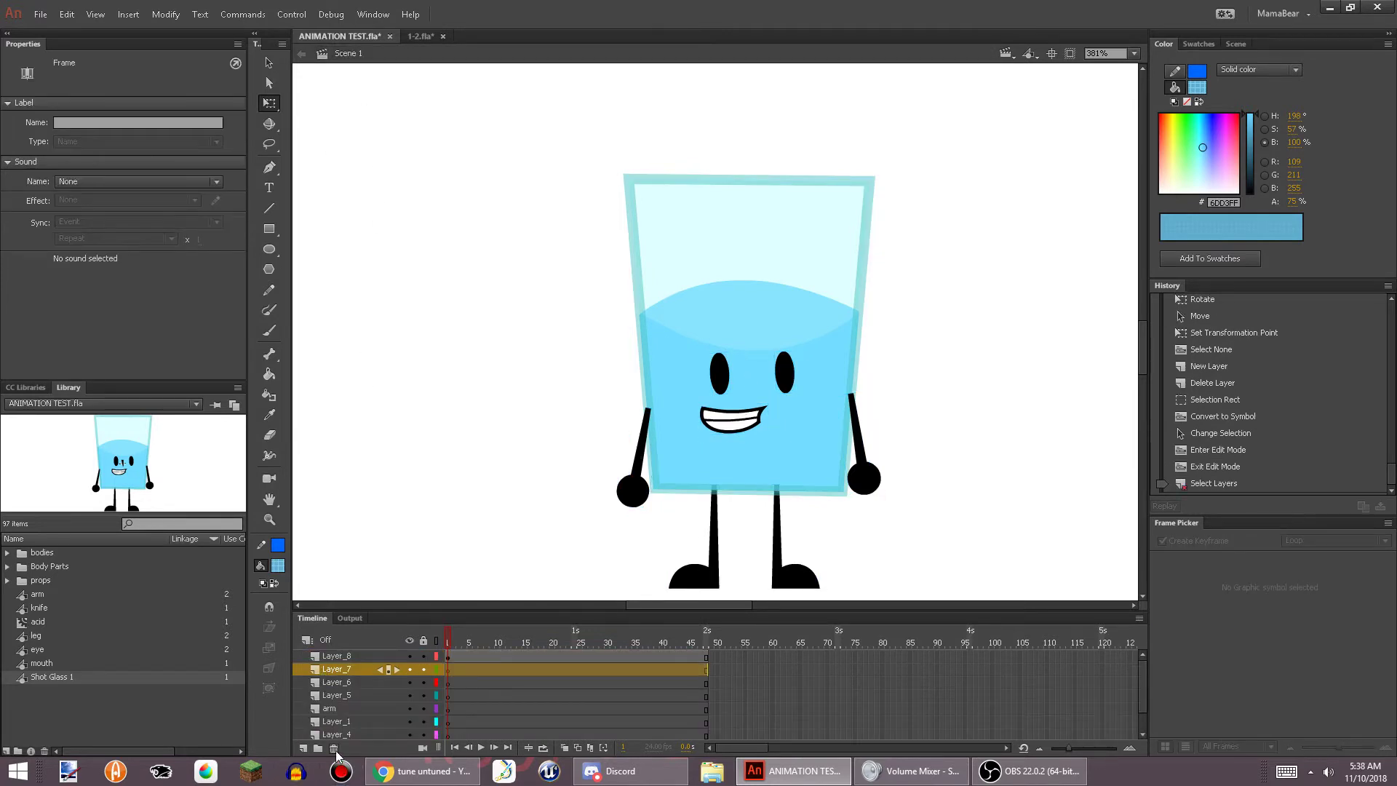
left_click(334, 749)
left_click(333, 748)
left_click(334, 749)
left_click(334, 748)
left_click(334, 748)
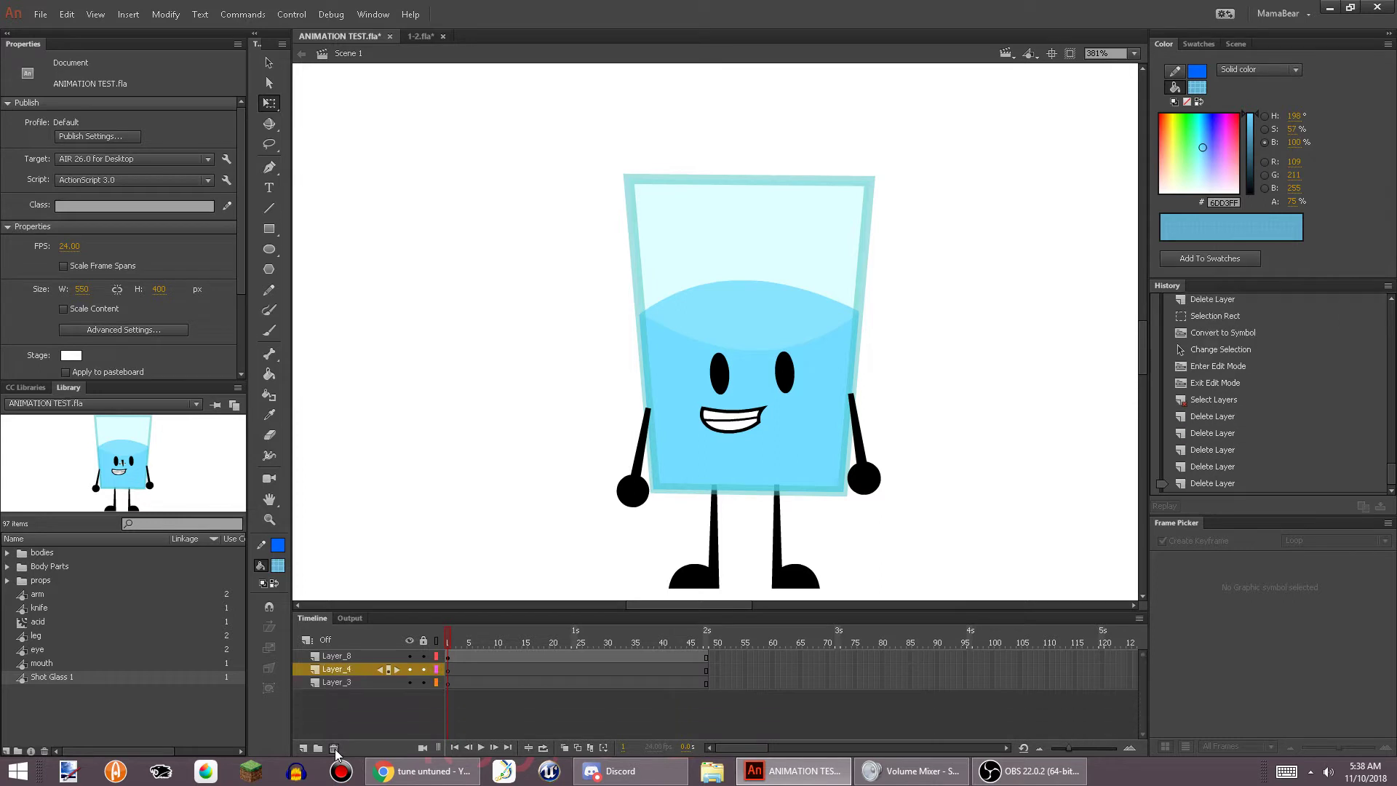
left_click(333, 749)
Open the Shot Glass 1 symbol for editing and add three new layers above Layer_1
double_click(716, 309)
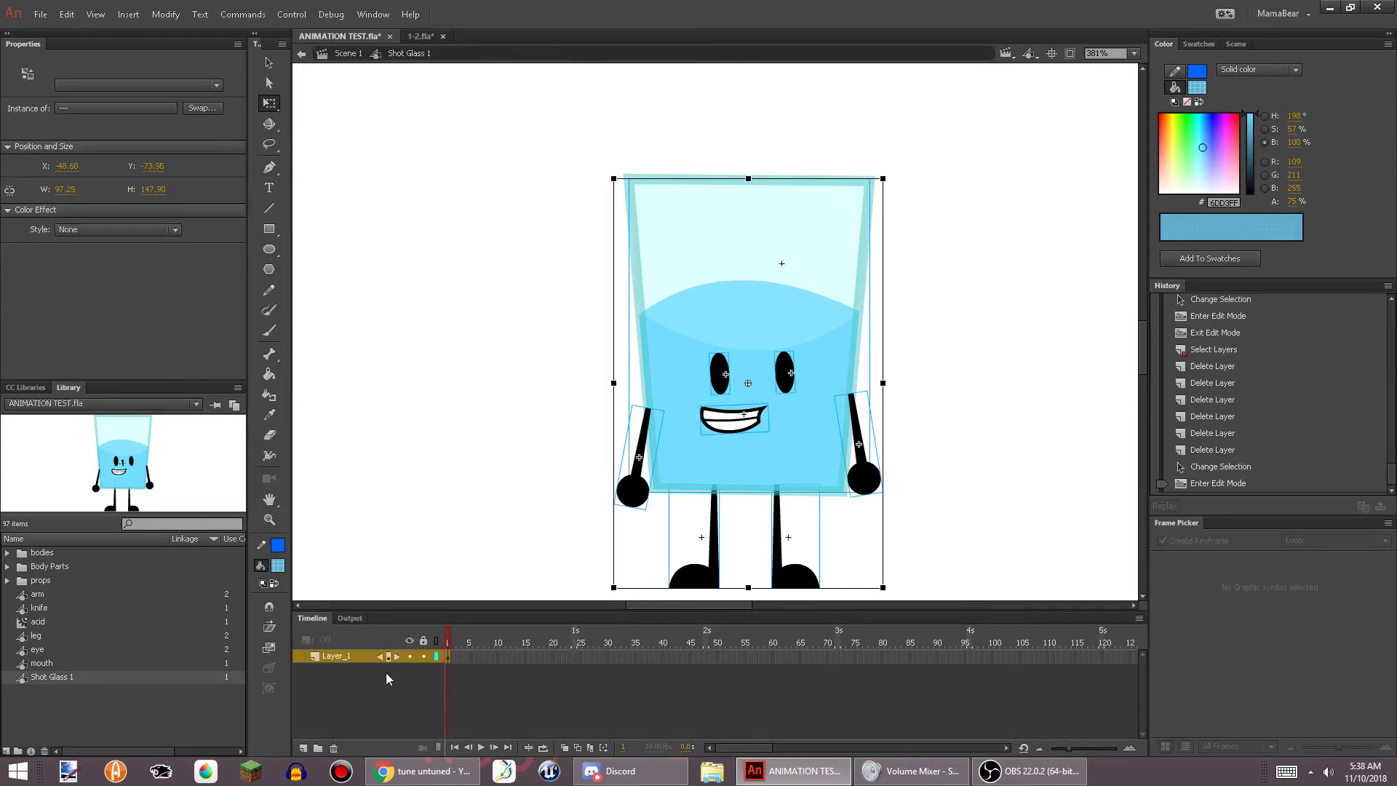
left_click(616, 391)
scroll(650, 409, "up", 3)
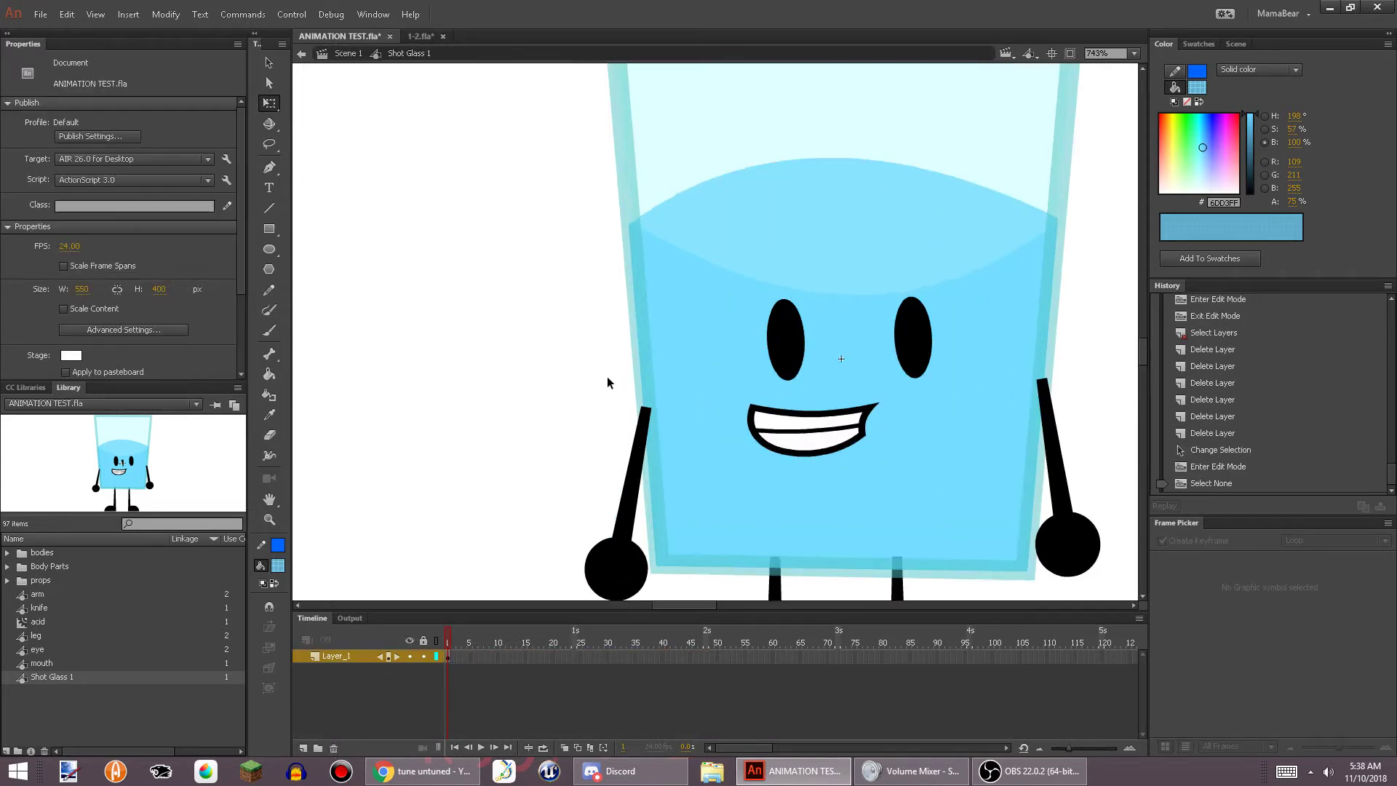
scroll(608, 384, "down", 5)
left_click_drag(875, 557, 706, 736)
scroll(685, 538, "down", 3)
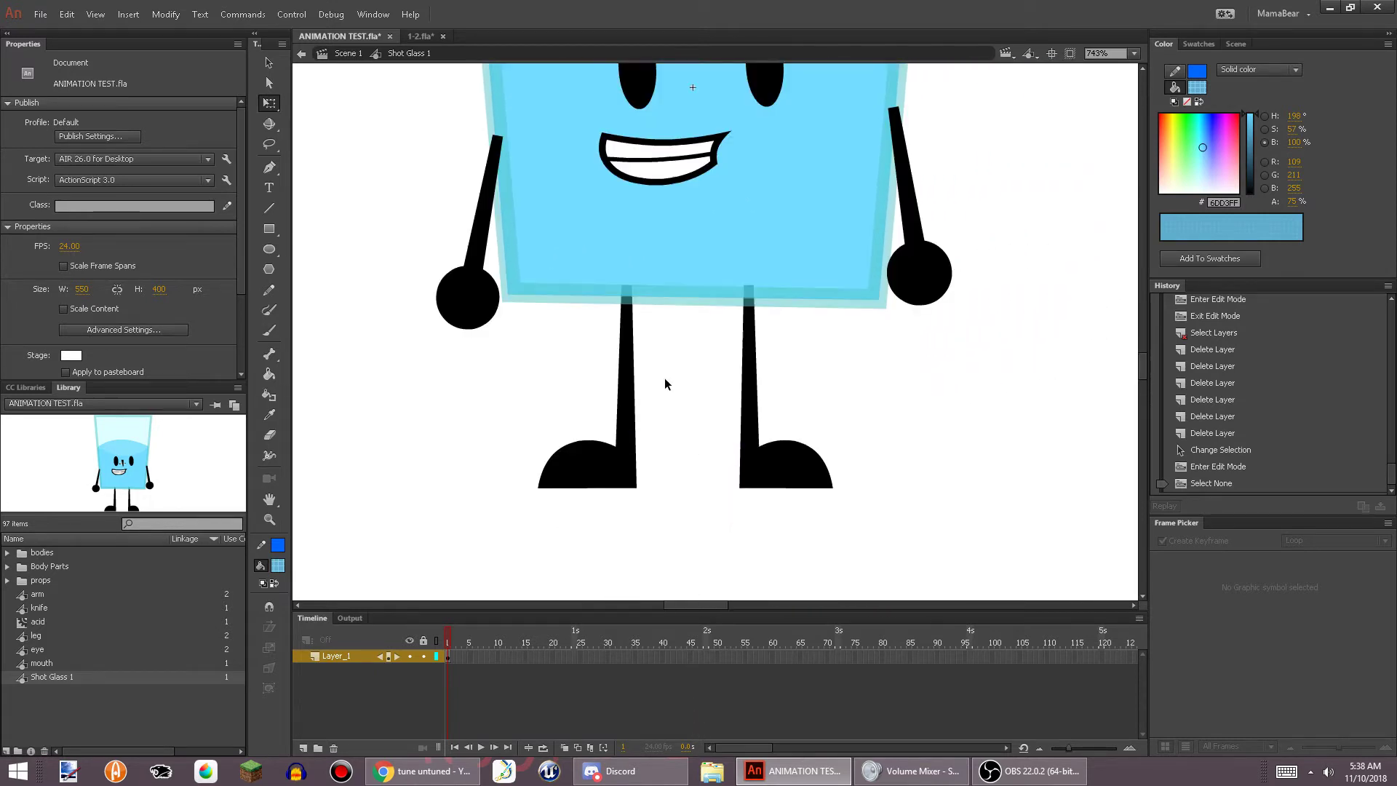
left_click_drag(666, 379, 701, 535)
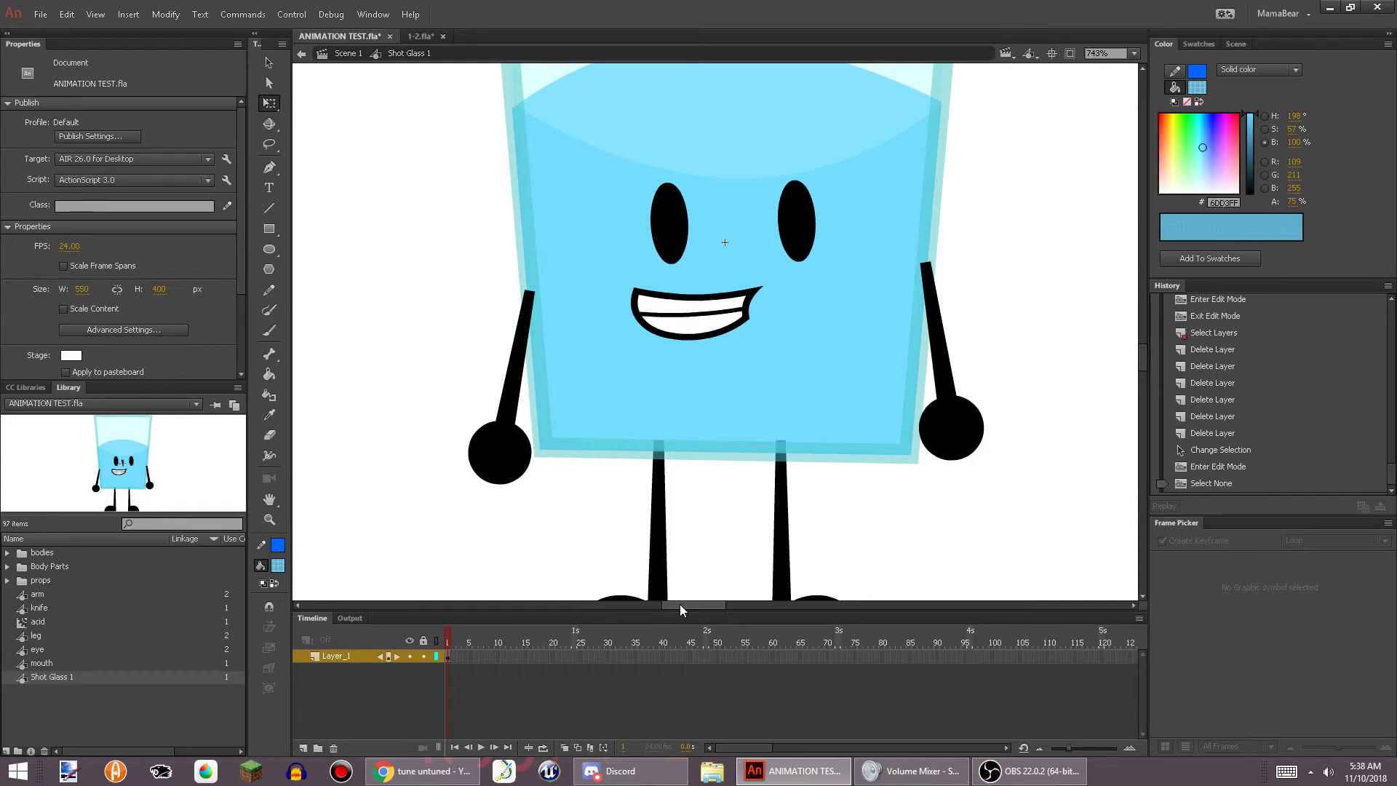
left_click(304, 747)
left_click(303, 747)
left_click(304, 747)
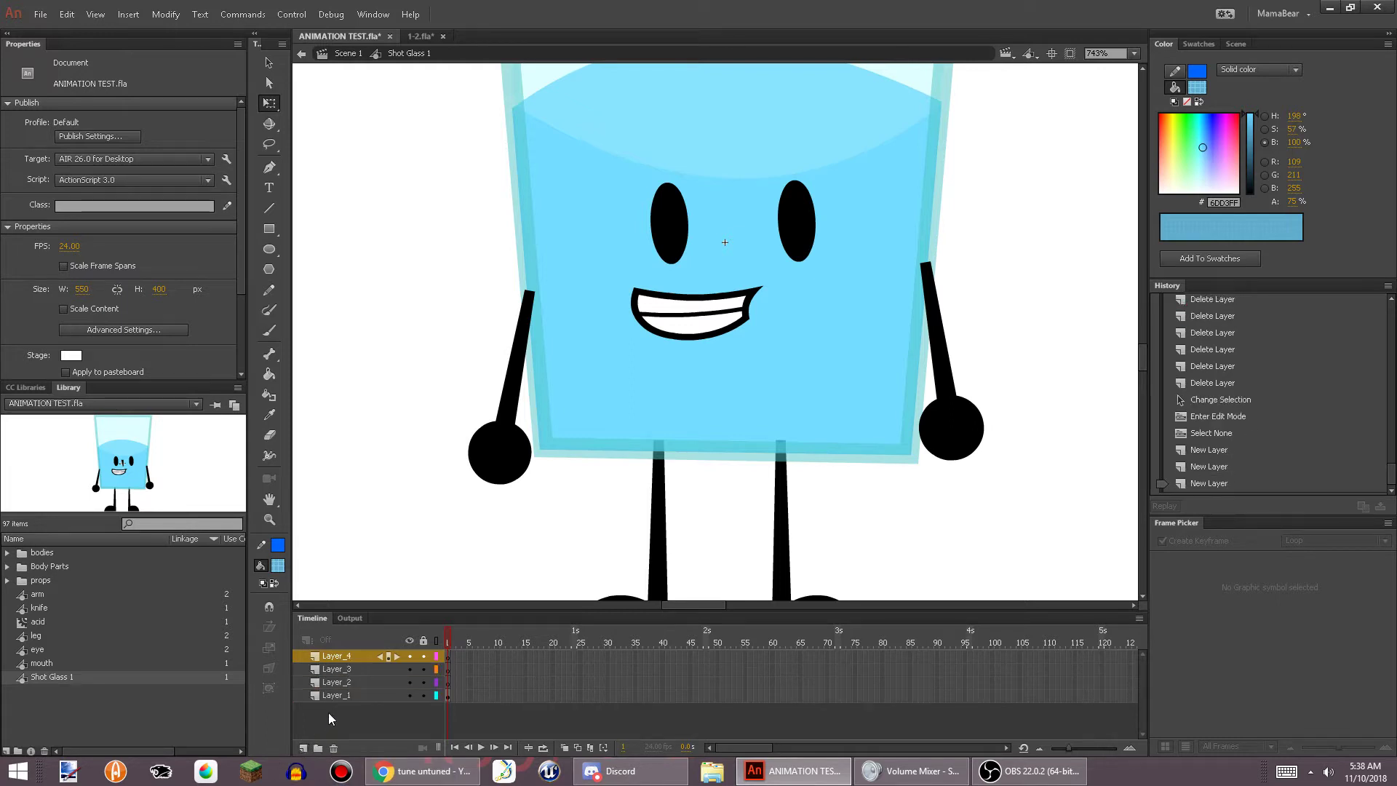
Add two more layers directly above Layer_1 inside the symbol
left_click(338, 681)
left_click(336, 695)
left_click(304, 748)
left_click(303, 748)
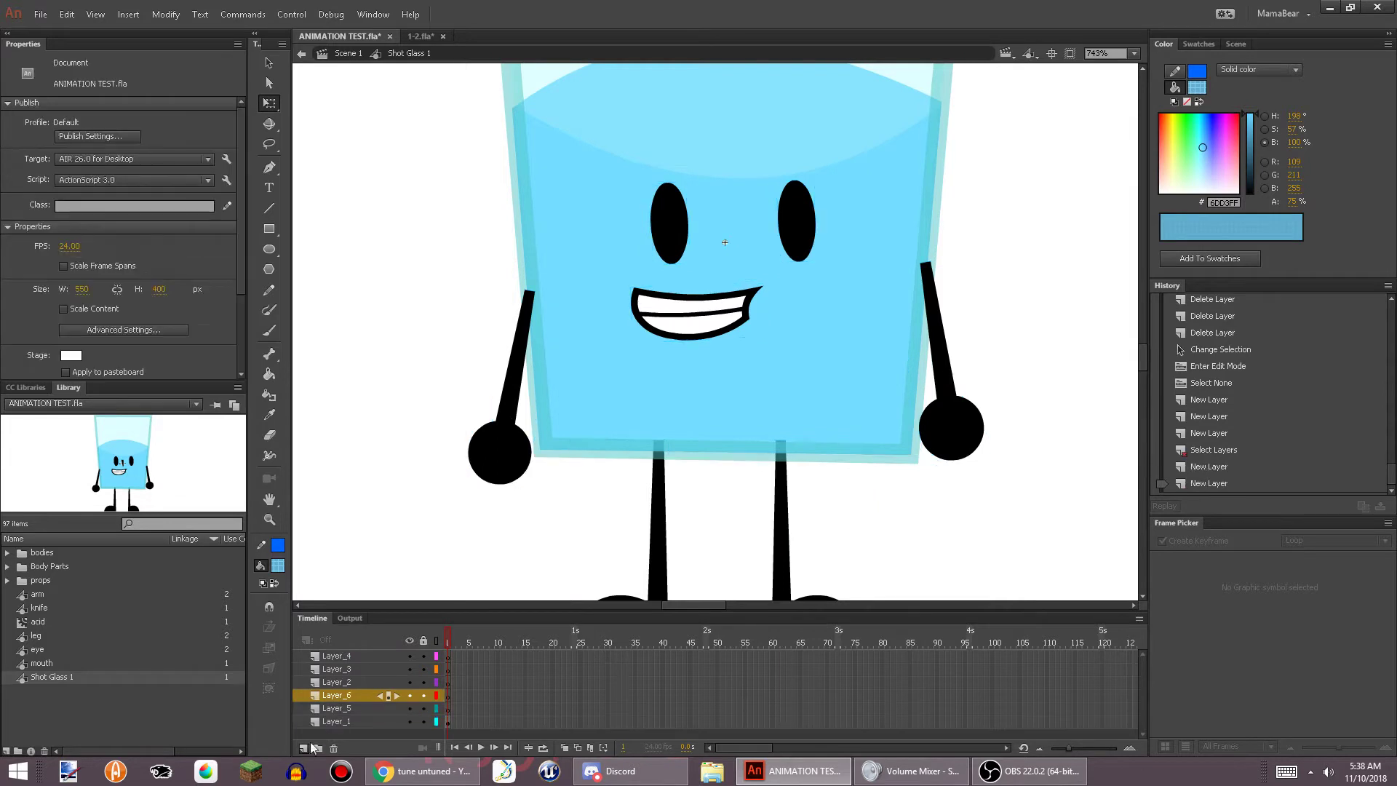
Move the character's right-hand arm from Layer_1 to Layer_5, pasting it in the same position
left_click(975, 429)
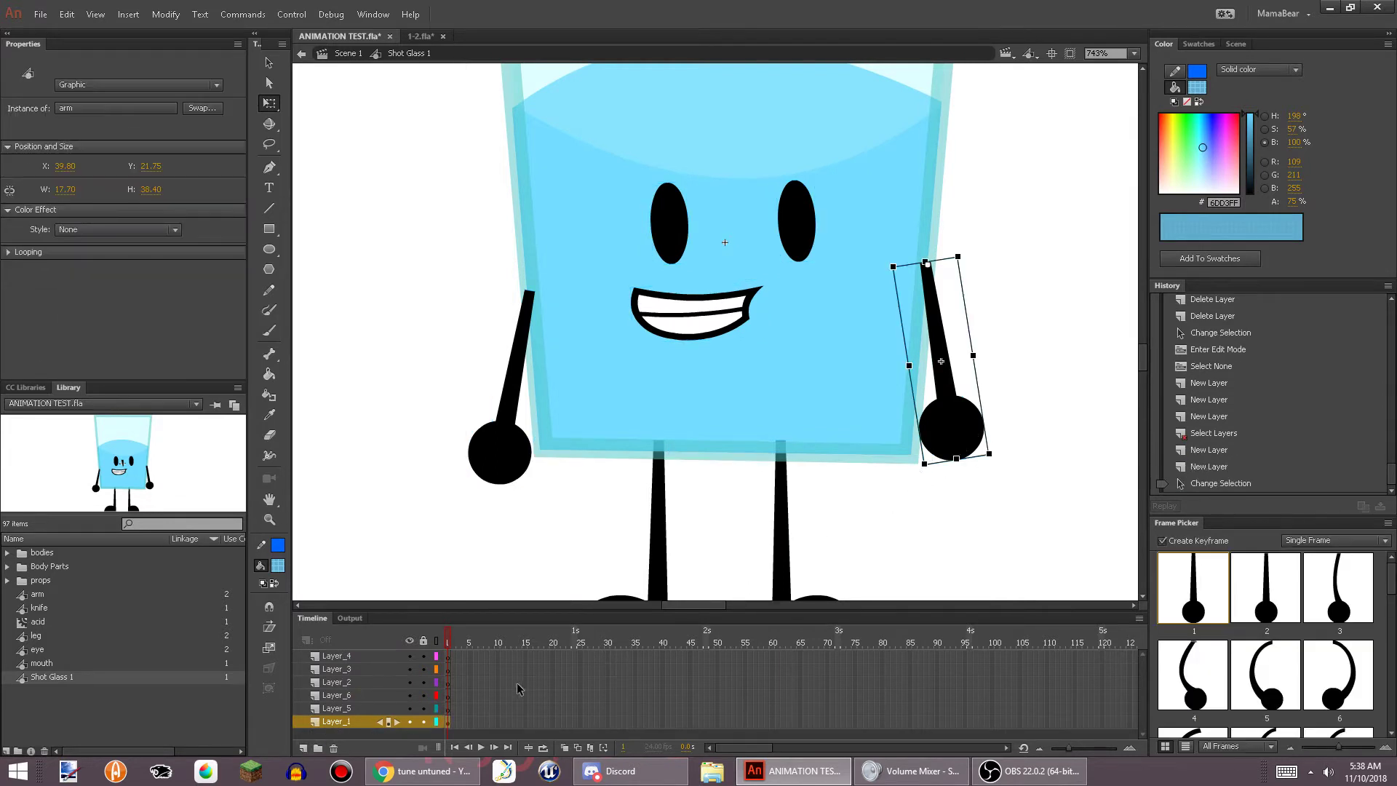
left_click(347, 707)
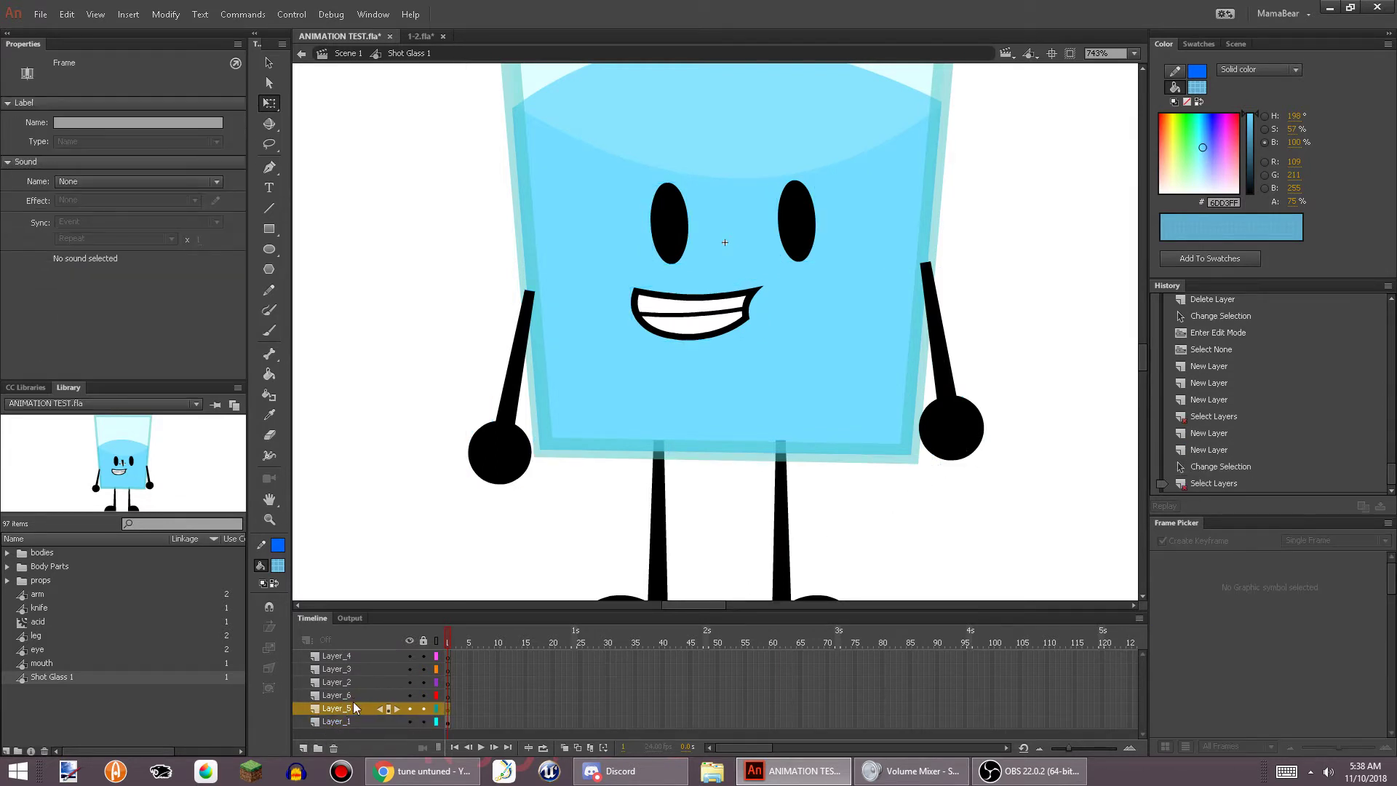
left_click(355, 722)
left_click(1030, 430)
left_click(949, 447)
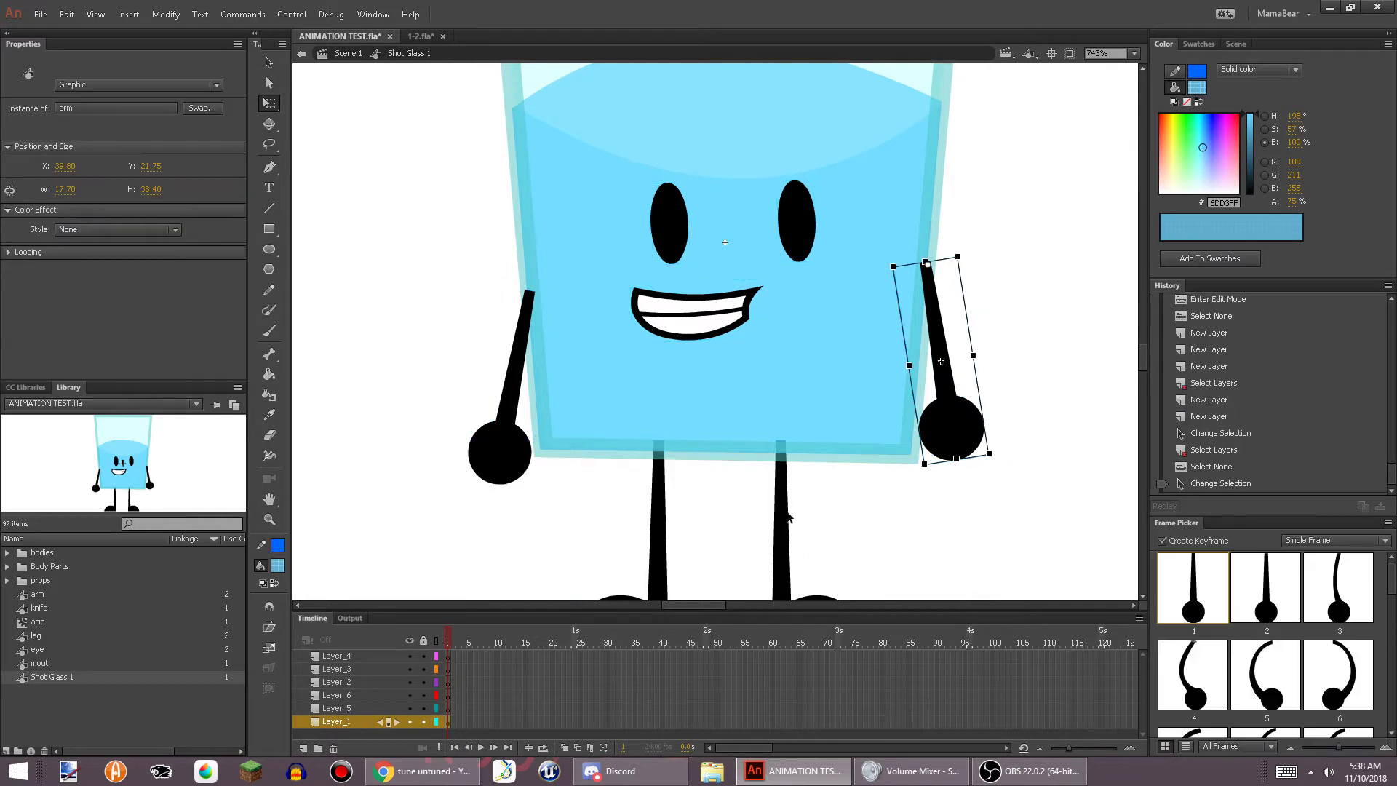
key("ctrl+x")
left_click(368, 710)
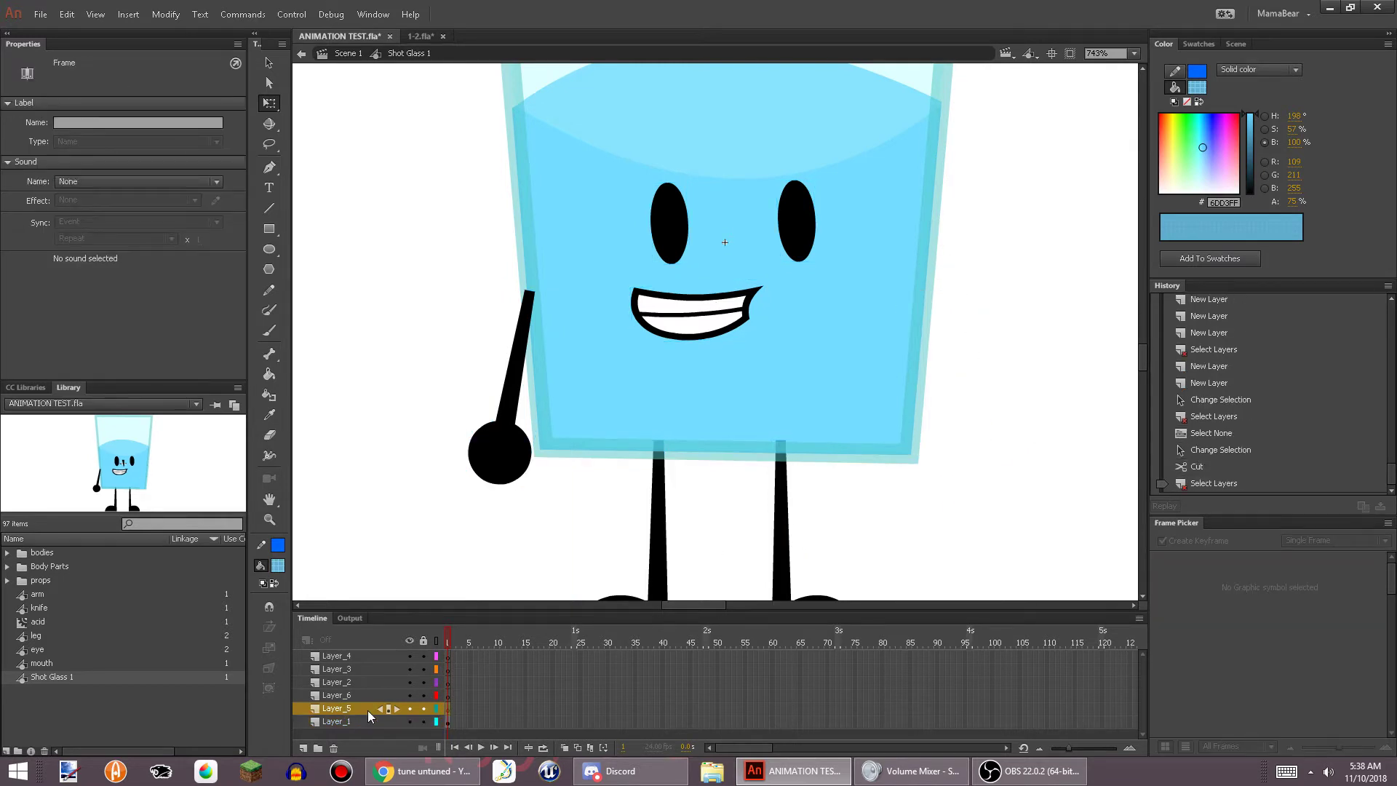
key("ctrl+v")
left_click(869, 493)
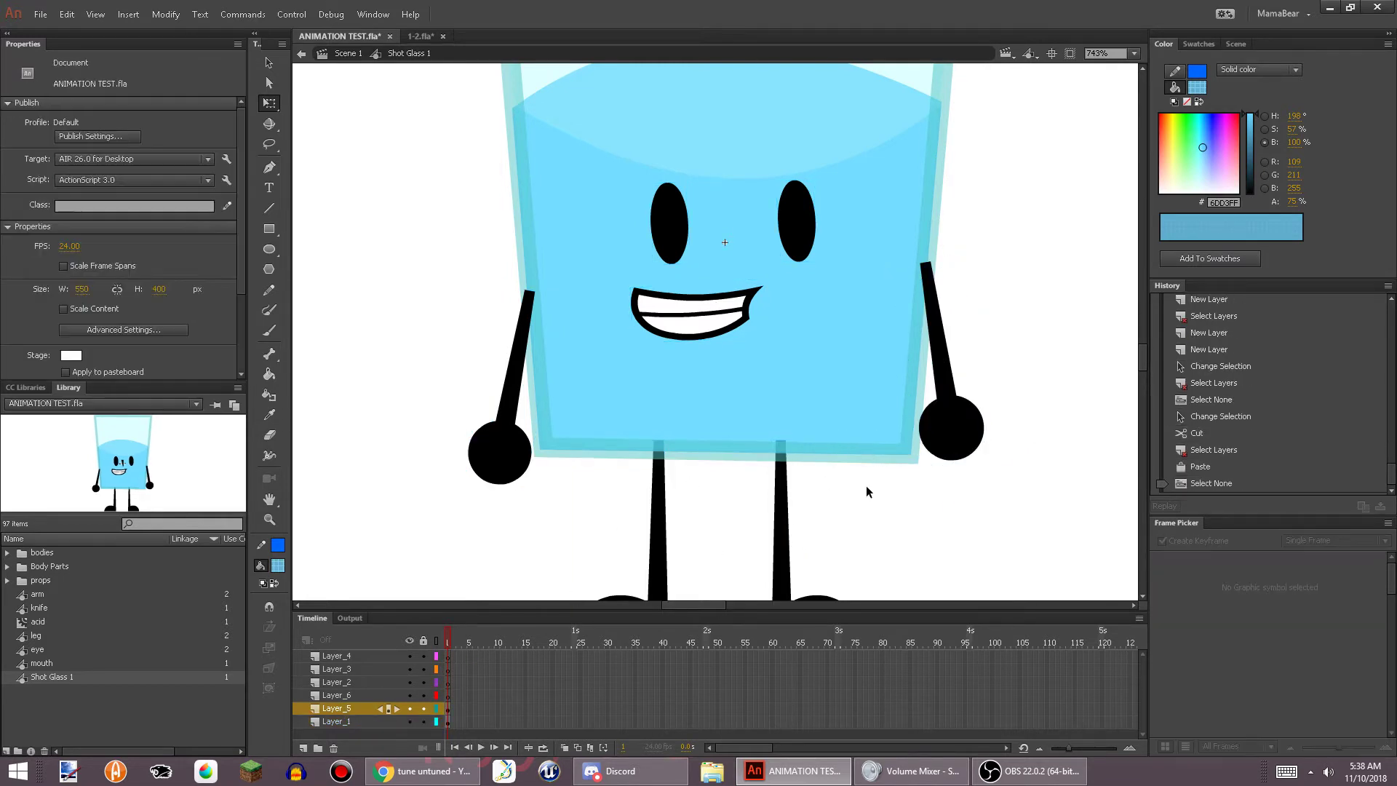
Move the left-hand arm from Layer_1 to Layer_6, pasting it in the same position
left_click(513, 460)
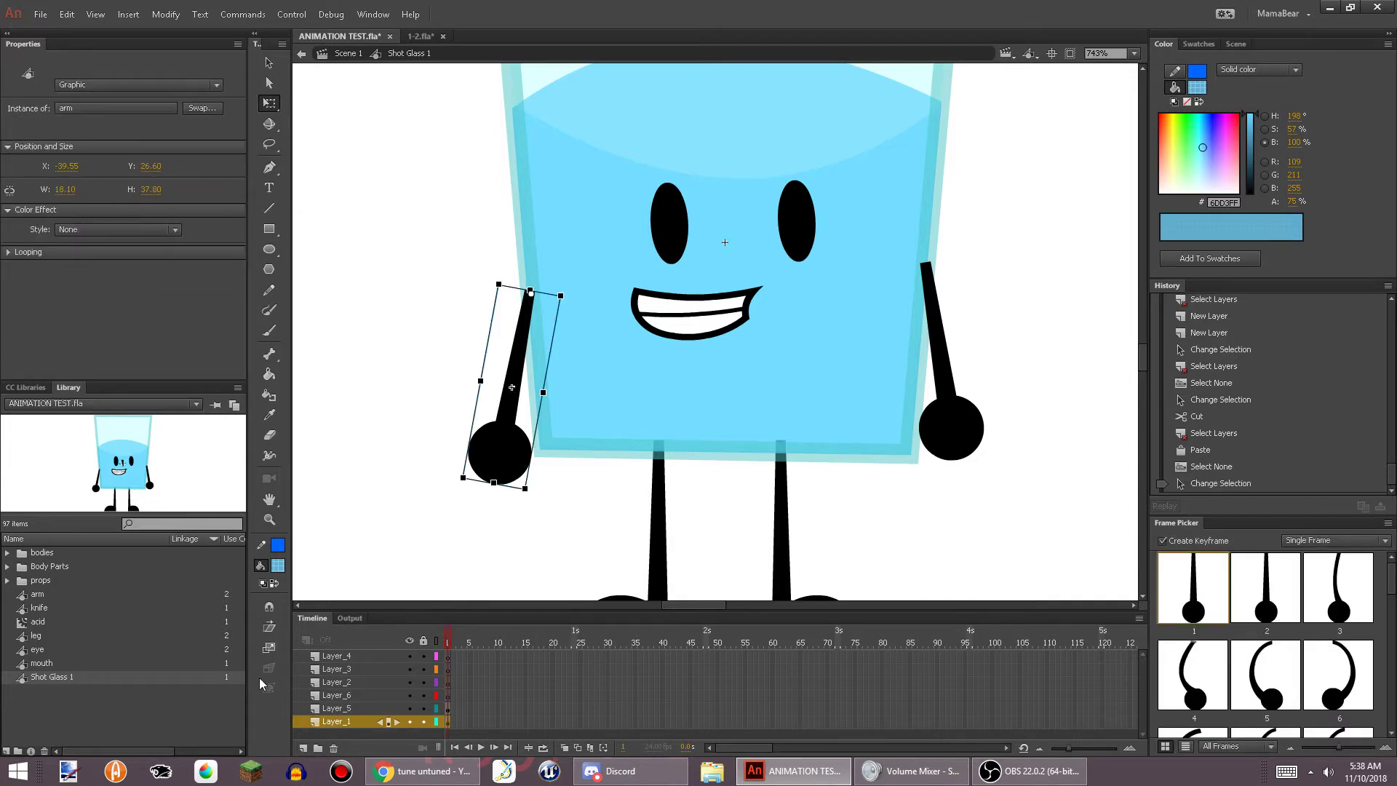
key("ctrl+x")
left_click(338, 697)
key("ctrl+v")
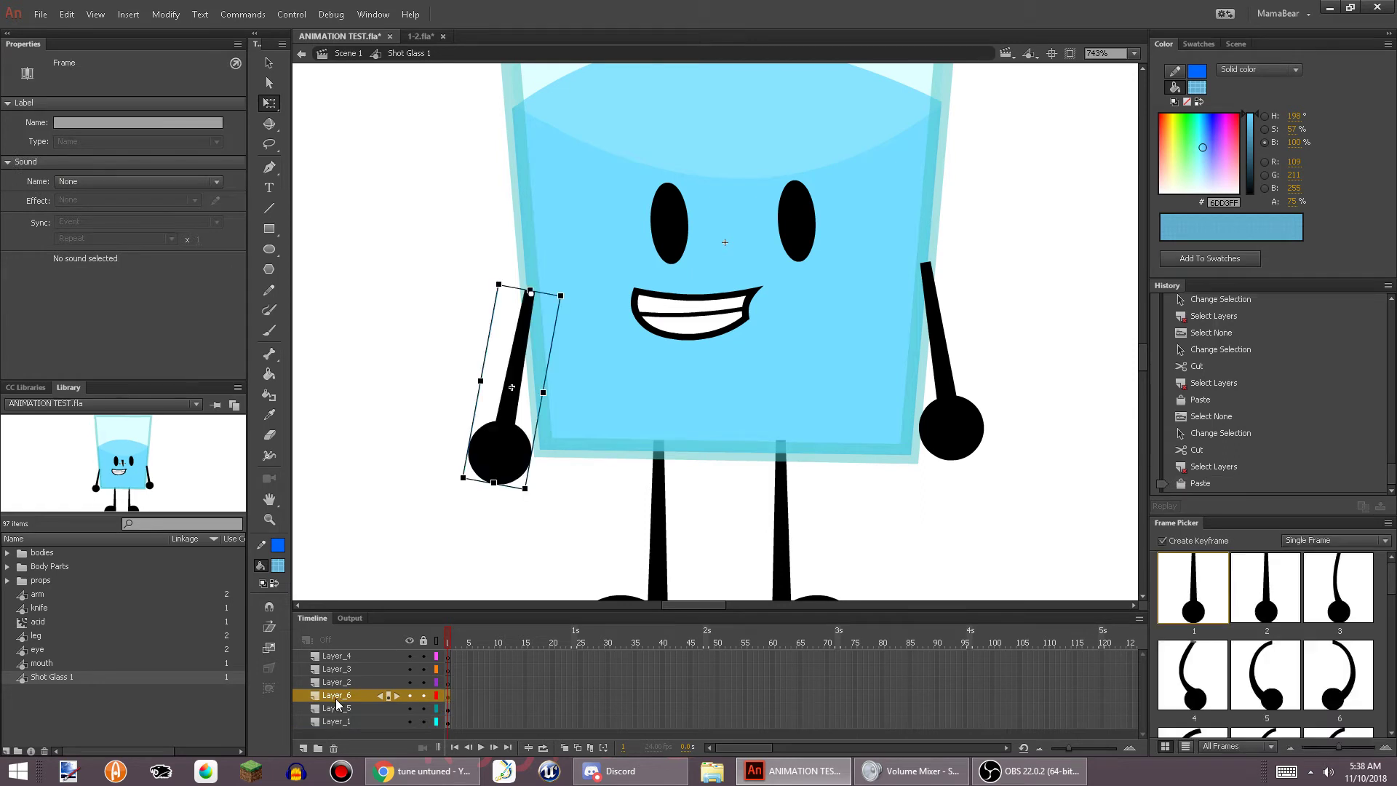
Move the toothy mouth from Layer_1 to Layer_2, pasting it in the same position
left_click(689, 315)
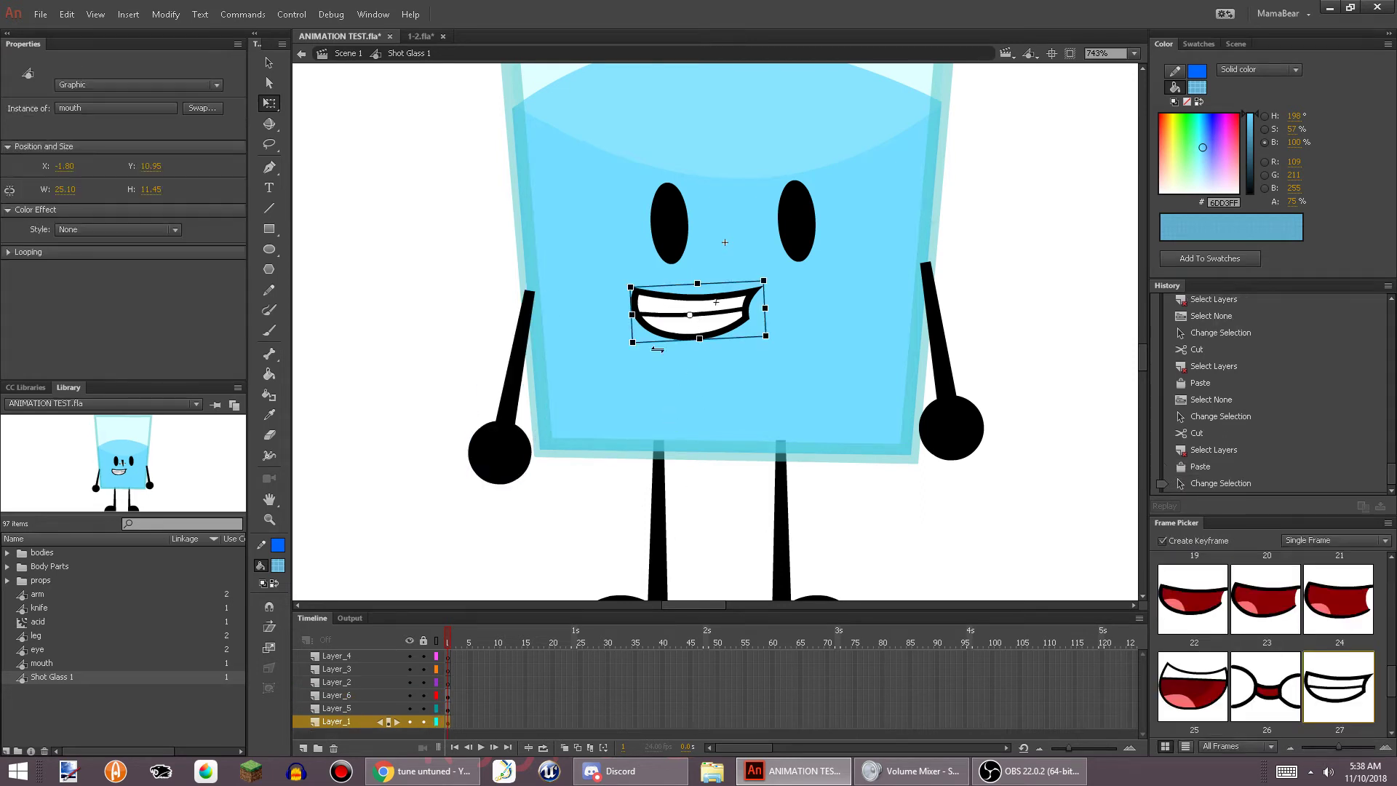
key("ctrl+x")
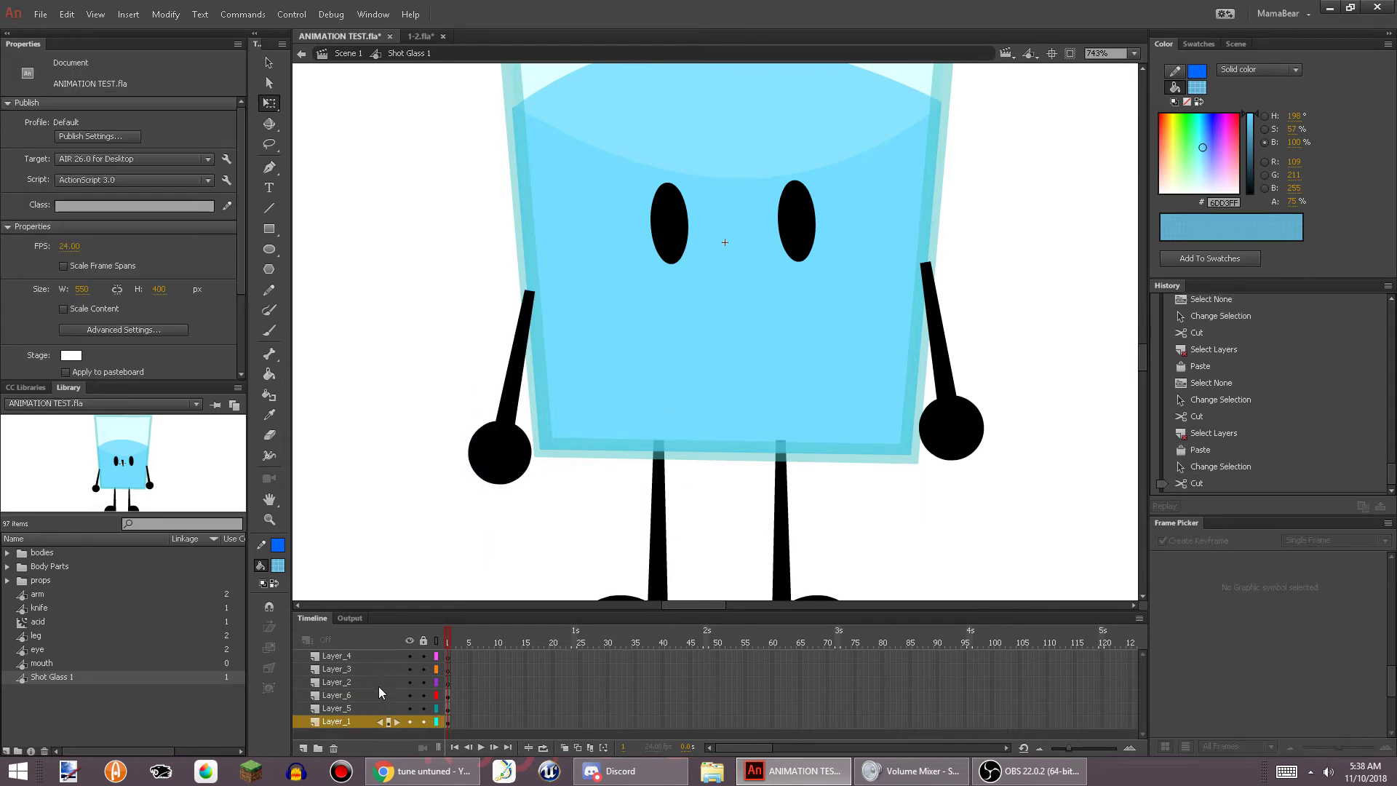
left_click(378, 682)
key("ctrl+v")
left_click(400, 356)
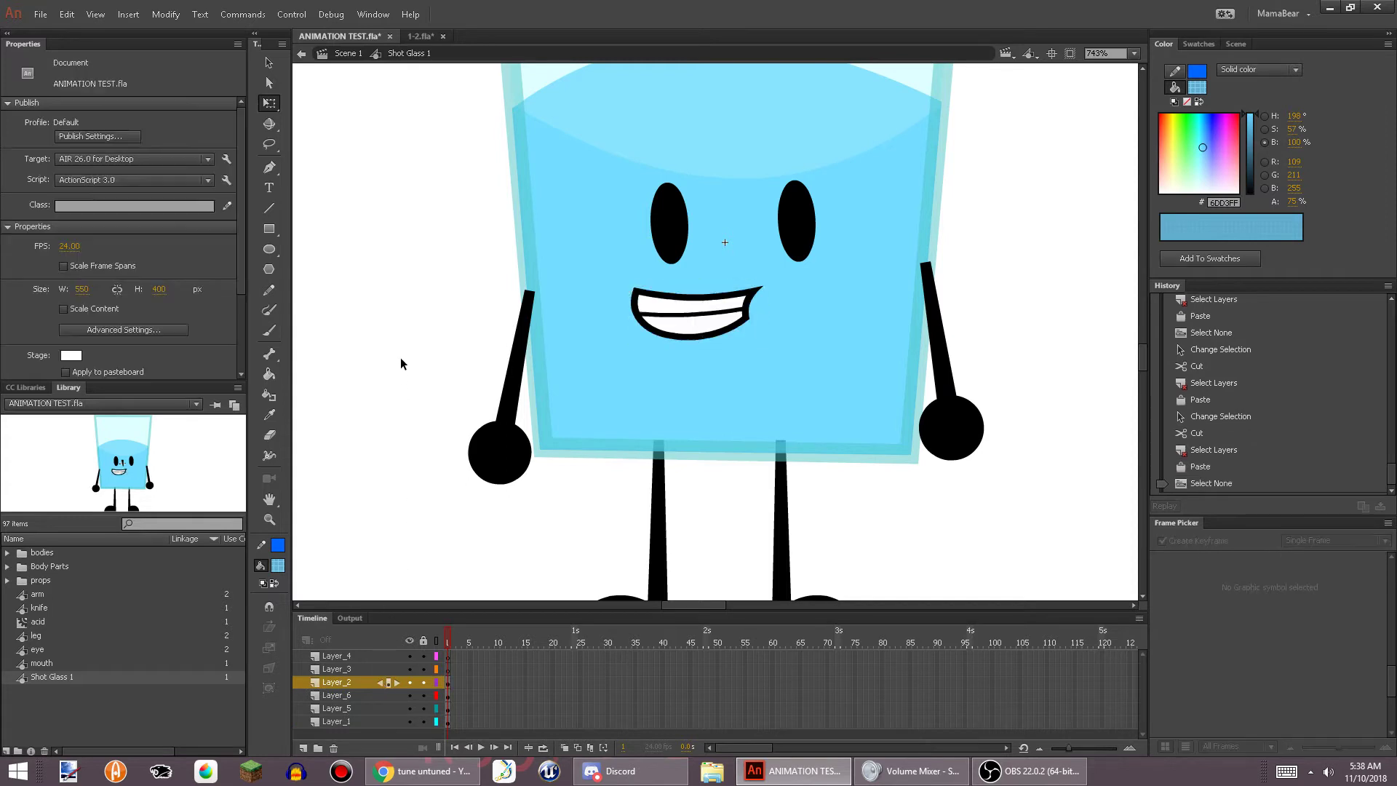
left_click(380, 670)
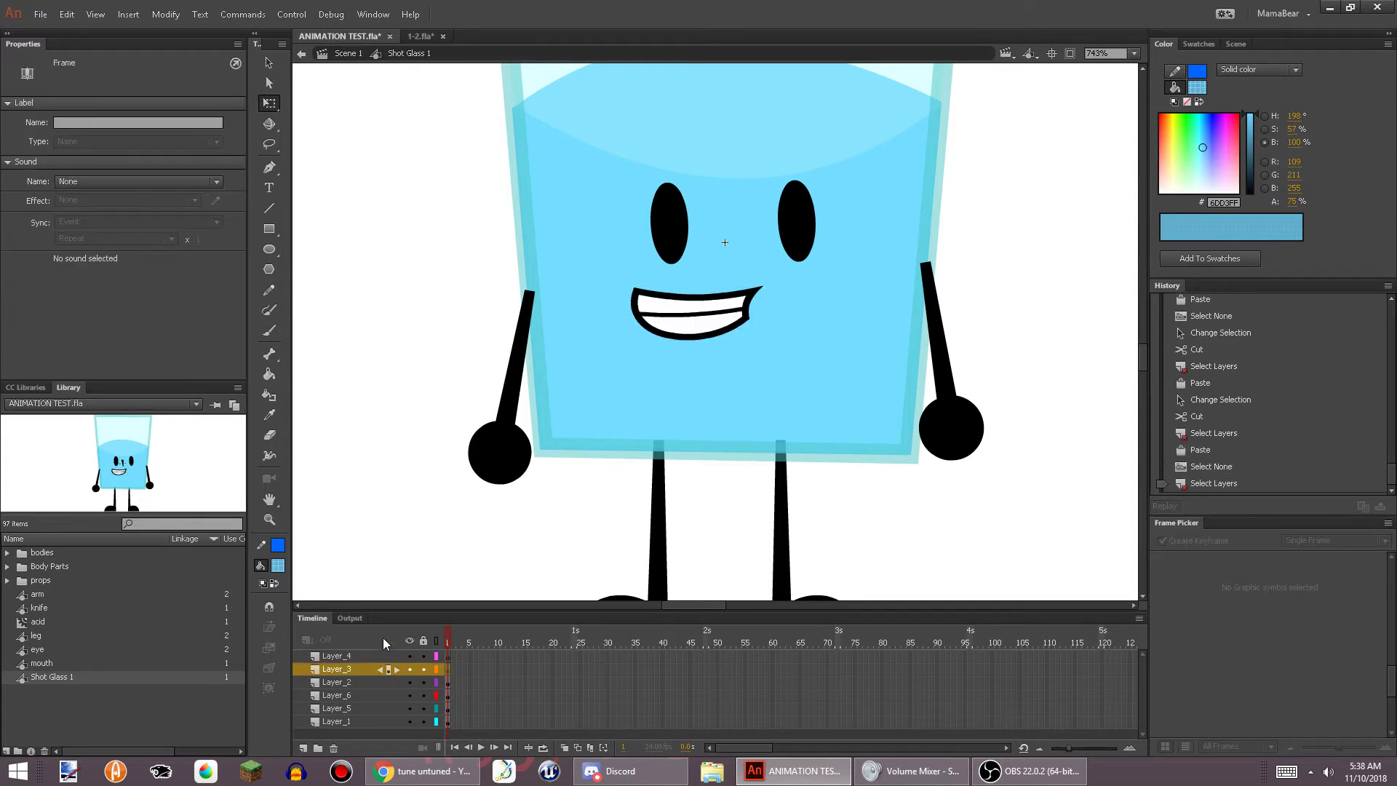
left_click(656, 568)
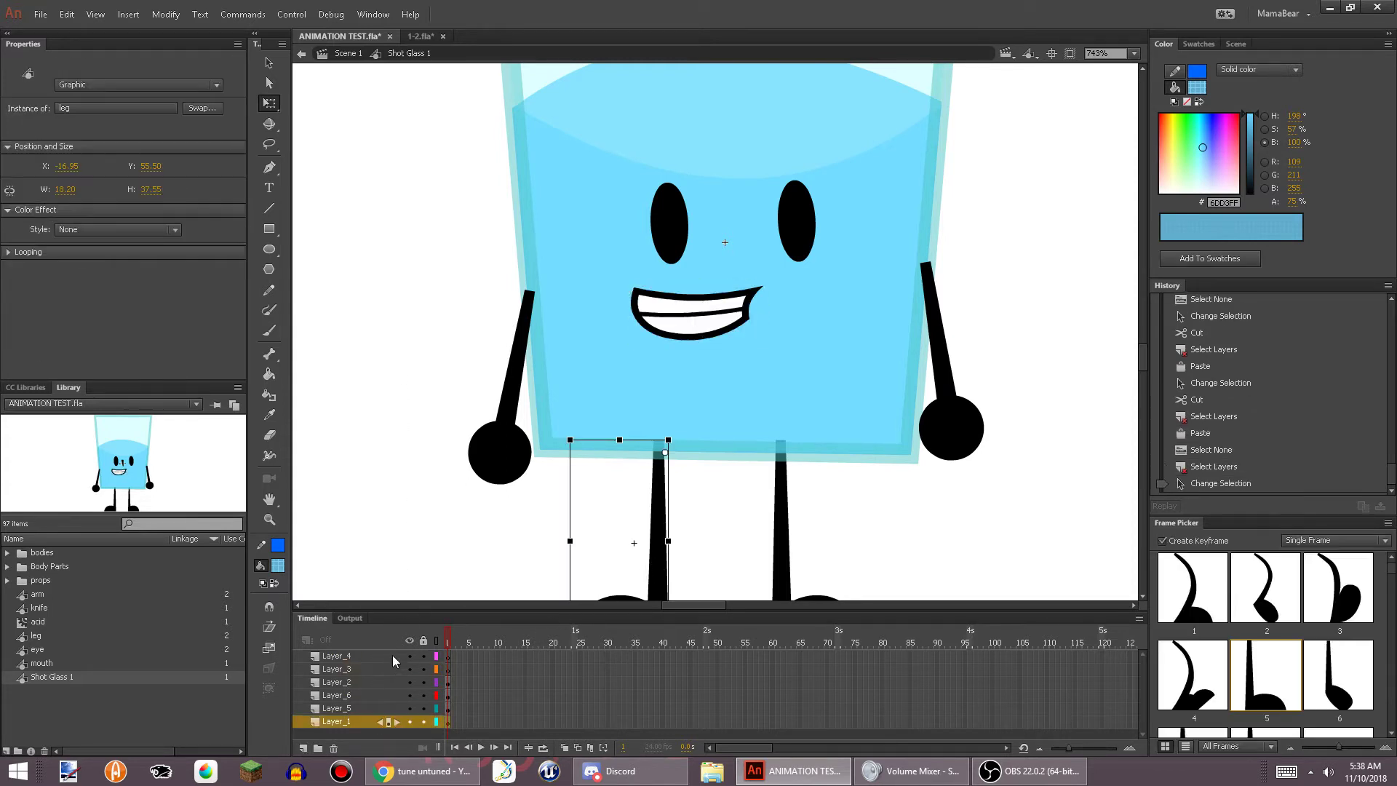
key("ctrl+x")
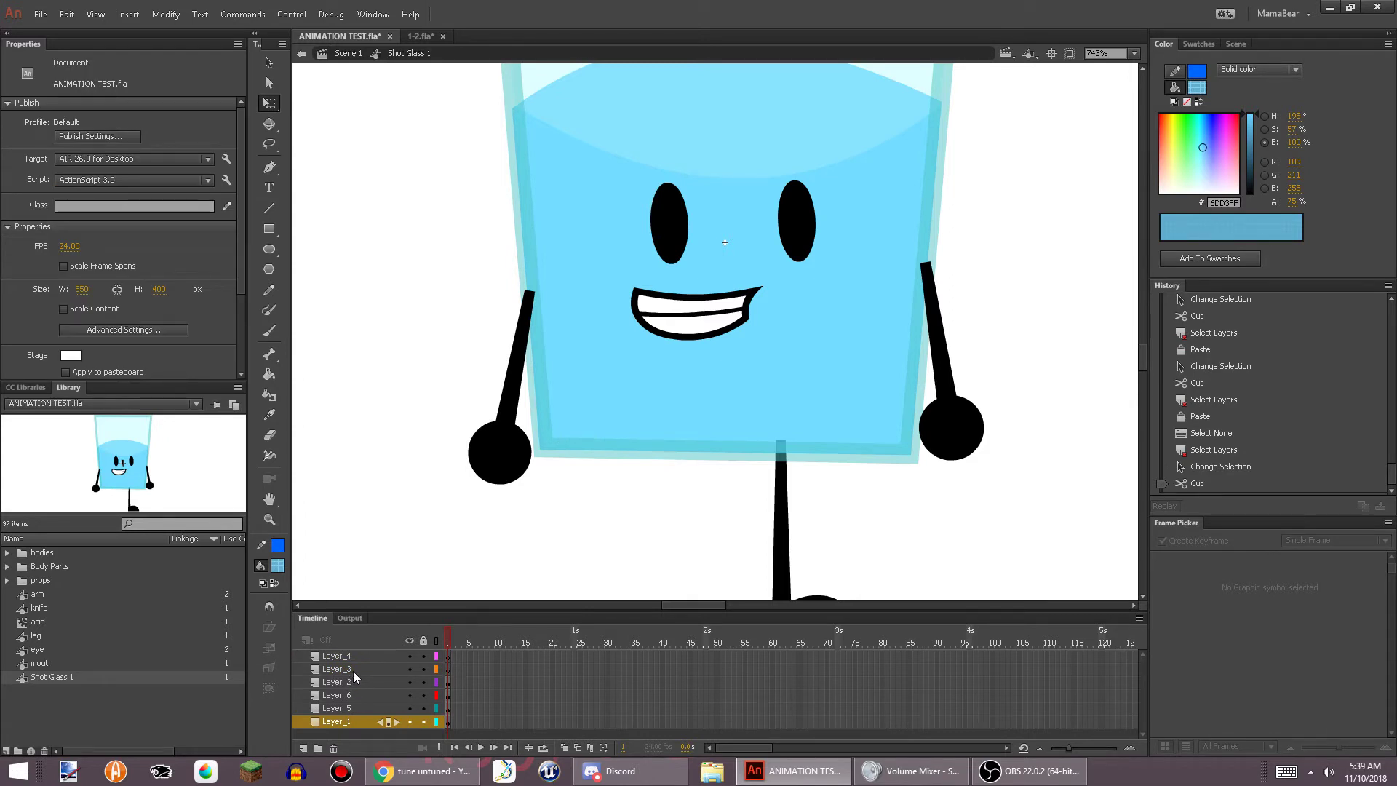
key("ctrl+z")
Move the left-hand eye from Layer_1 to Layer_3, pasting it in the same position
left_click(670, 251)
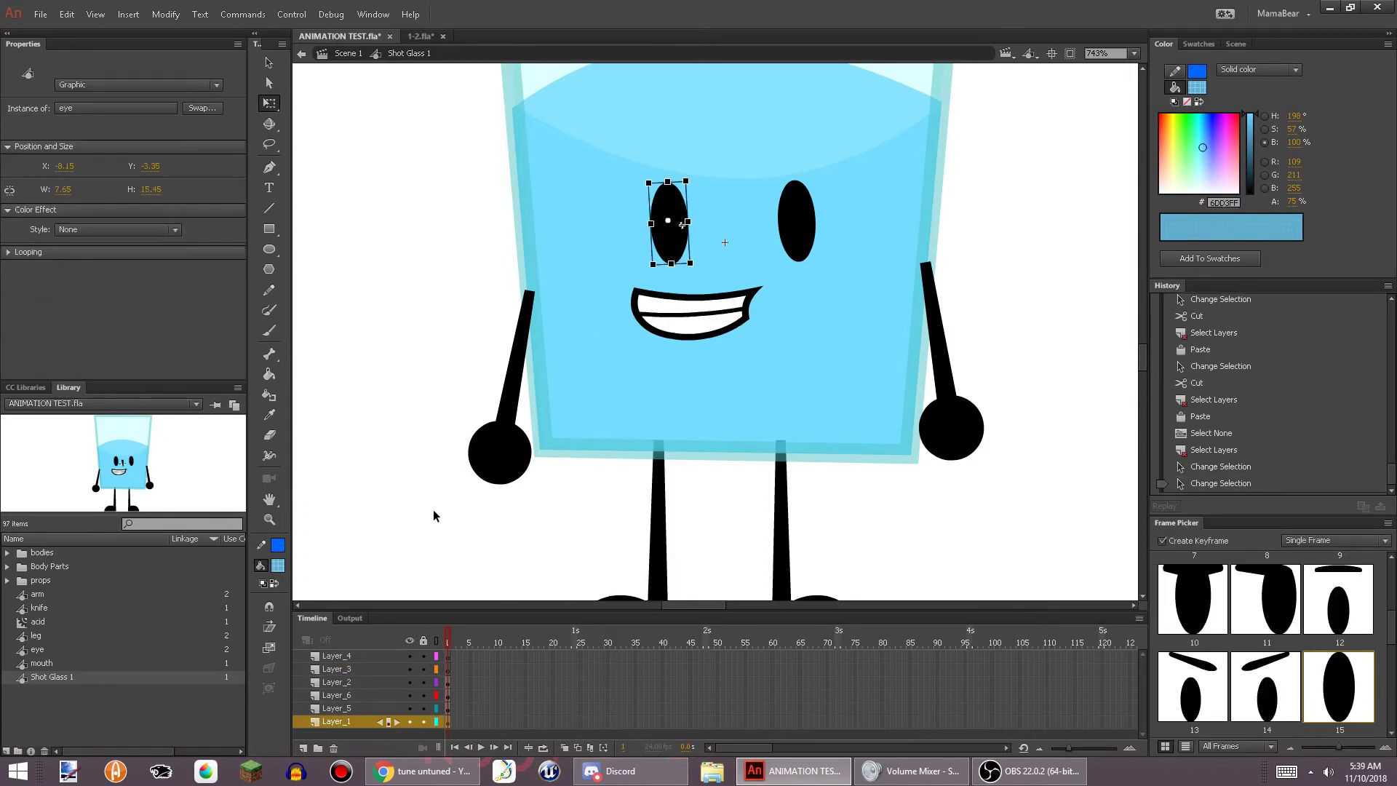
key("ctrl+x")
left_click(348, 669)
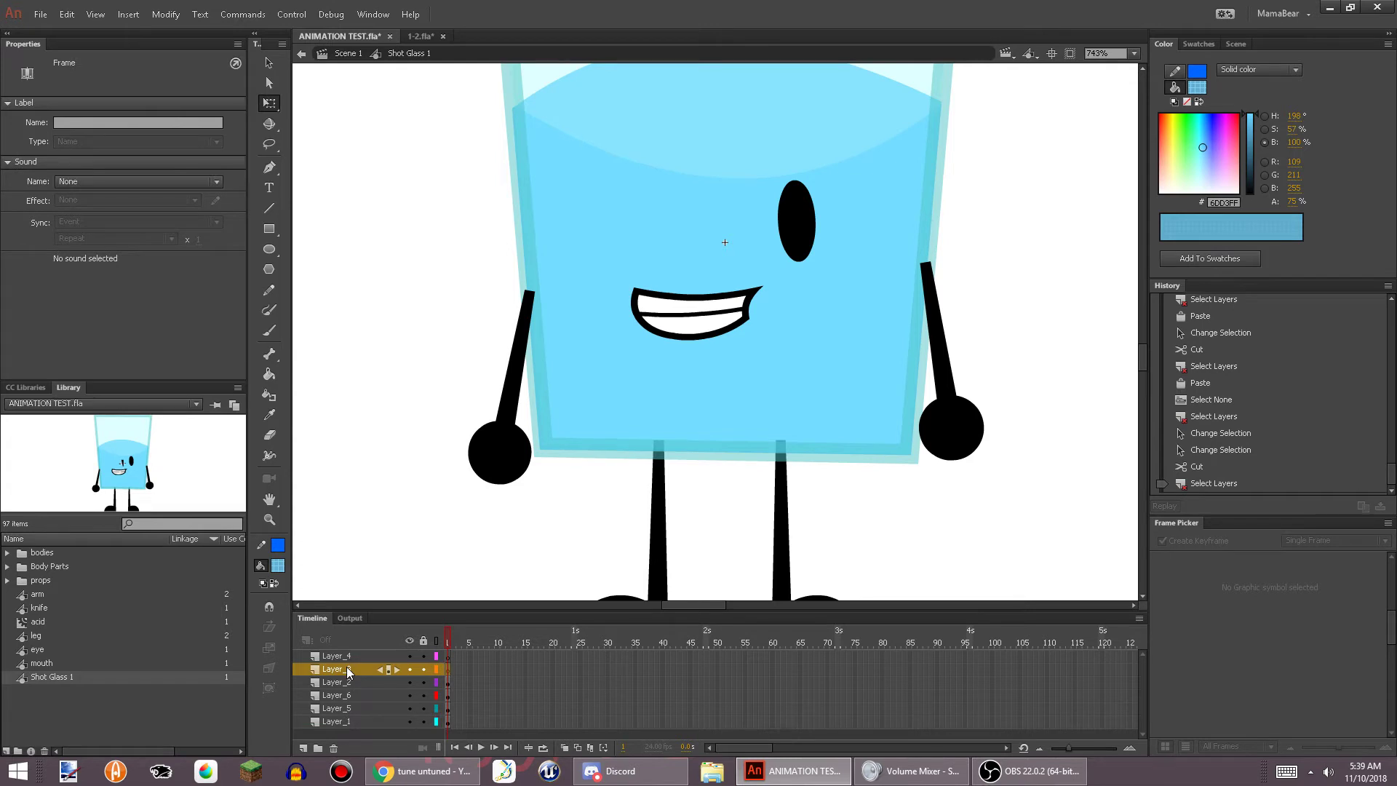
key("ctrl+shift+v")
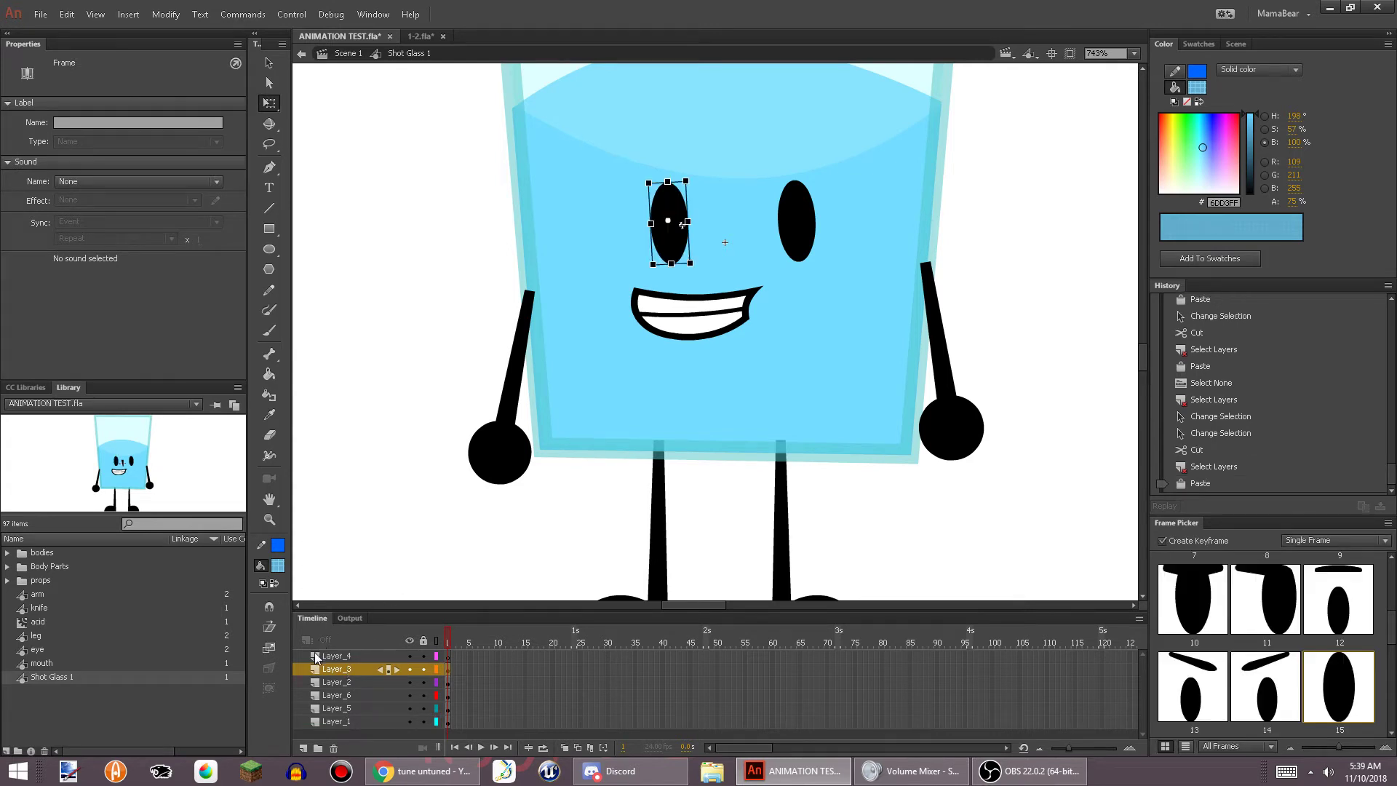
Move the right-hand eye from Layer_1 to Layer_4, pasting it in the same position
left_click(798, 240)
key("ctrl+x")
left_click(370, 656)
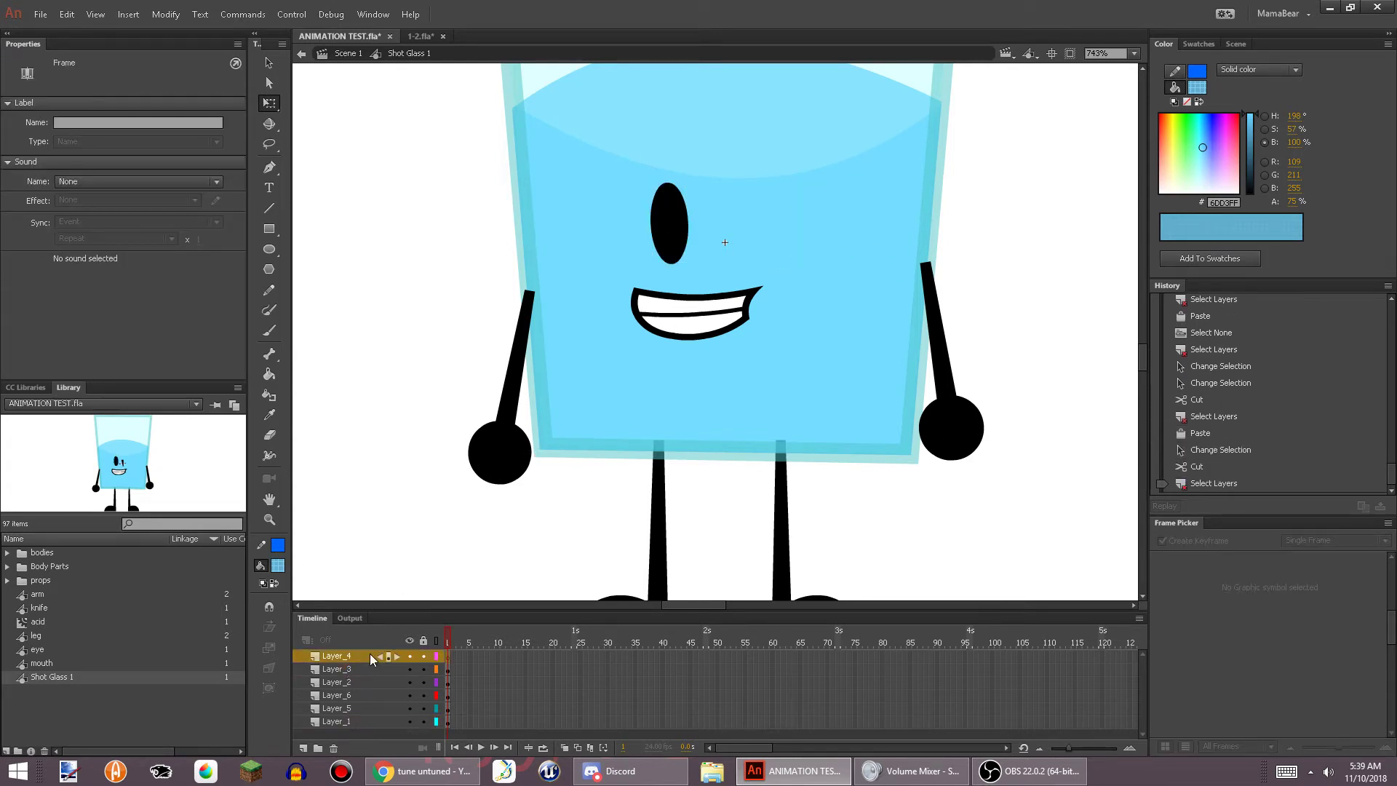
key("ctrl+shift+v")
Return from the symbol to Scene 1 and move Layer_3 above Layer_8
double_click(462, 296)
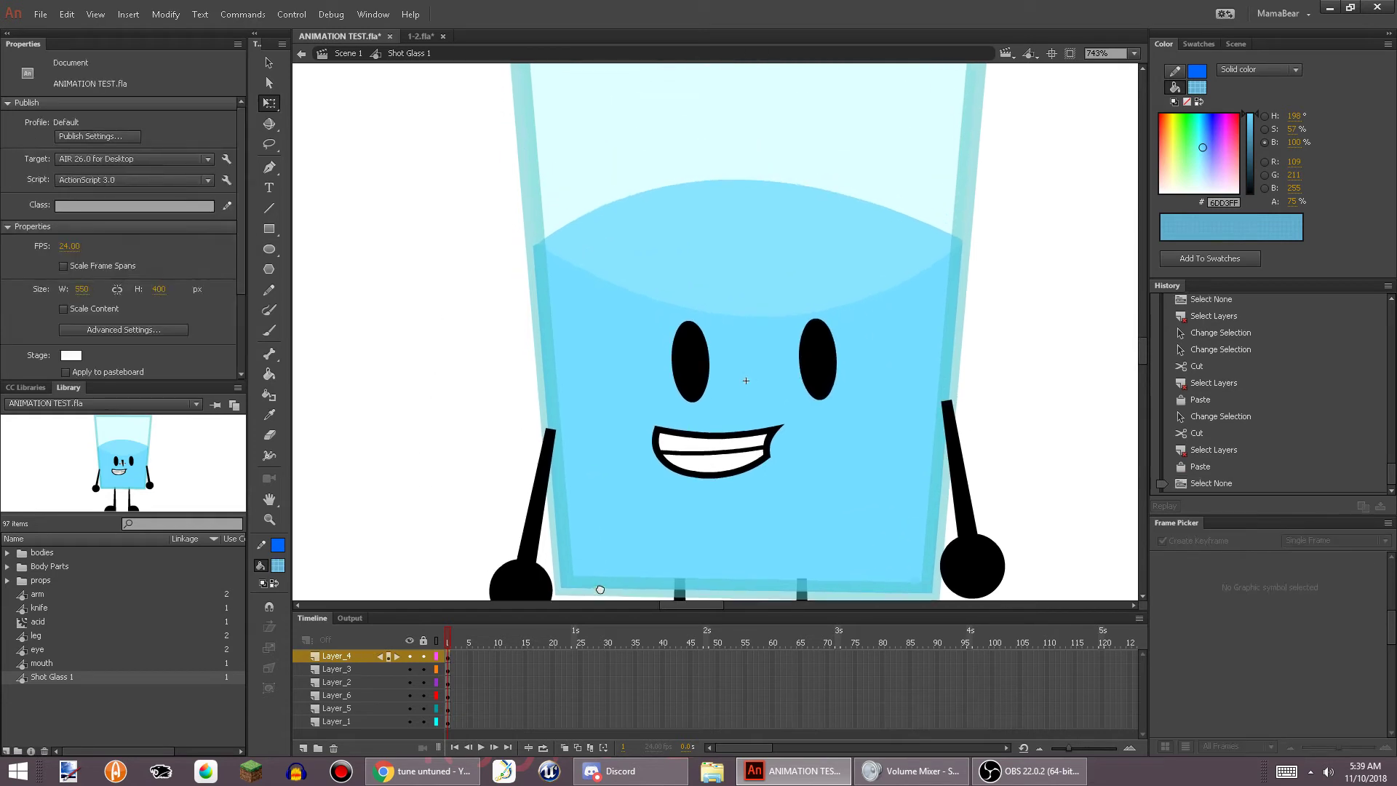
scroll(596, 211, "down", 5)
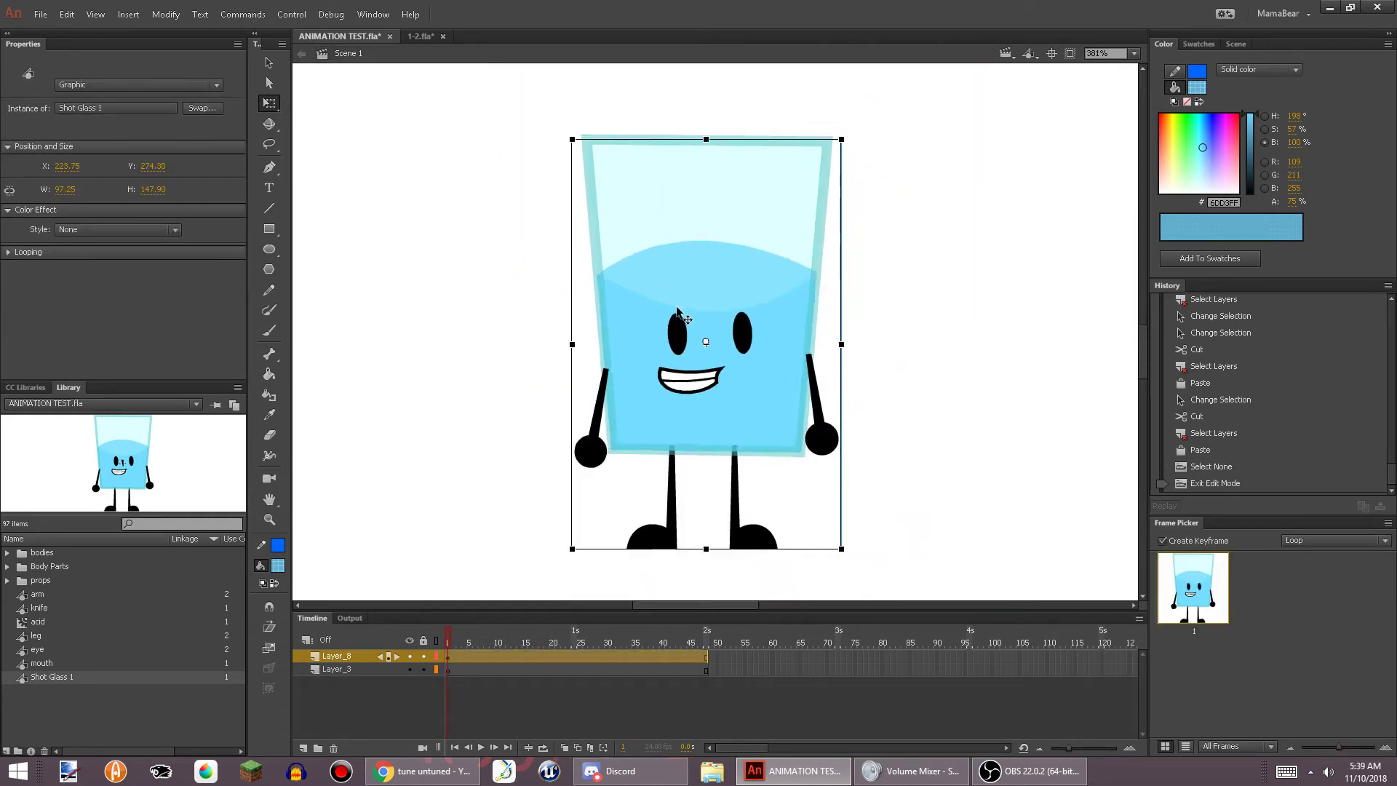
left_click(871, 328)
scroll(675, 282, "up", 2)
left_click(675, 282)
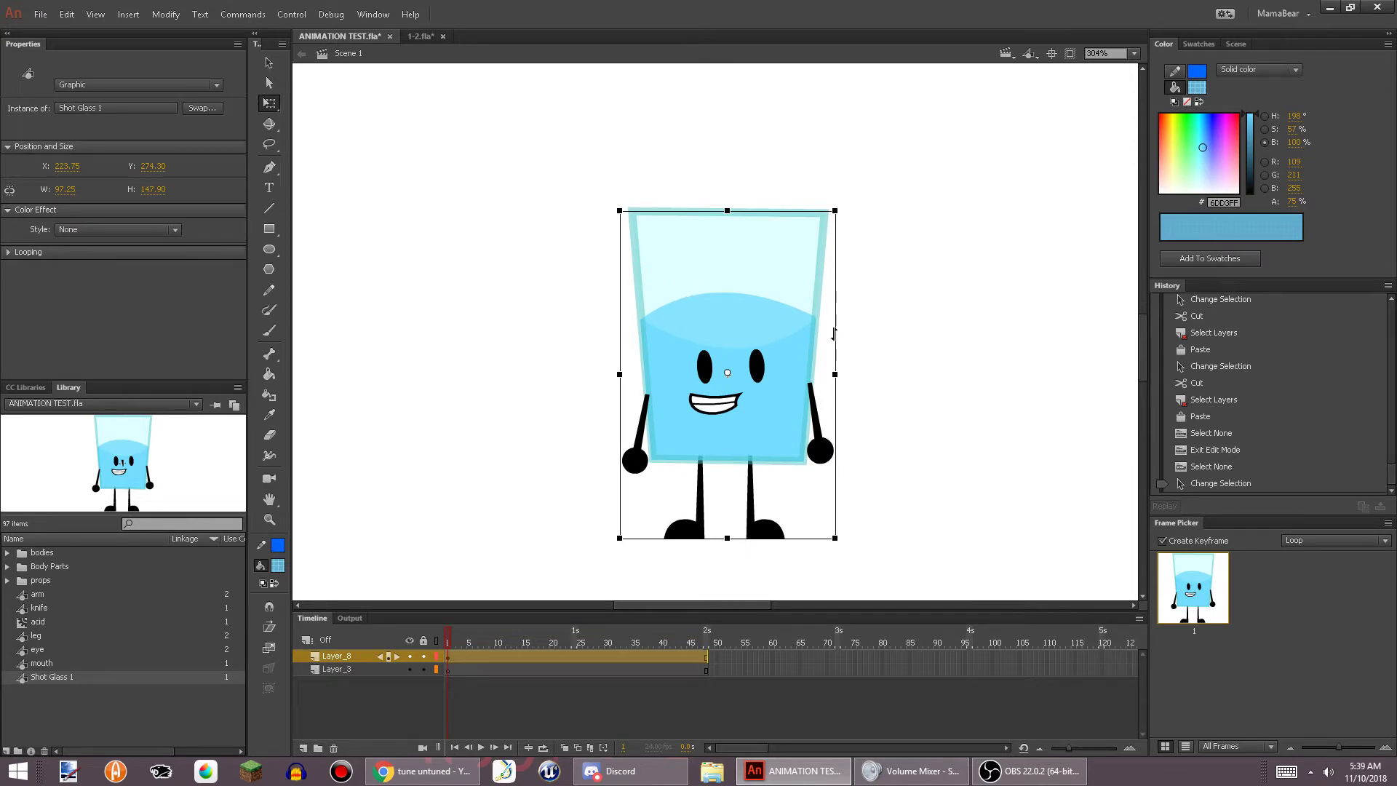
left_click(339, 669)
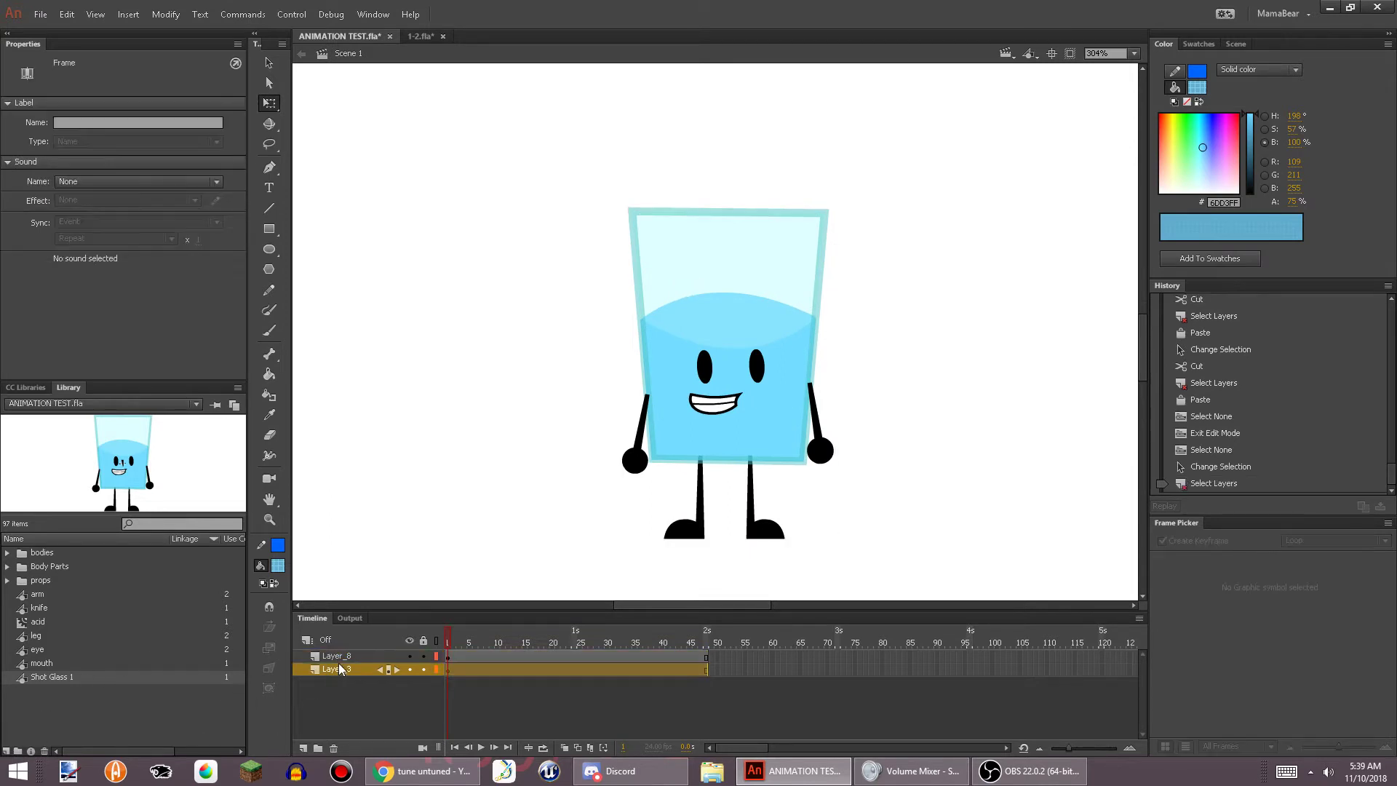
left_click_drag(335, 663, 331, 652)
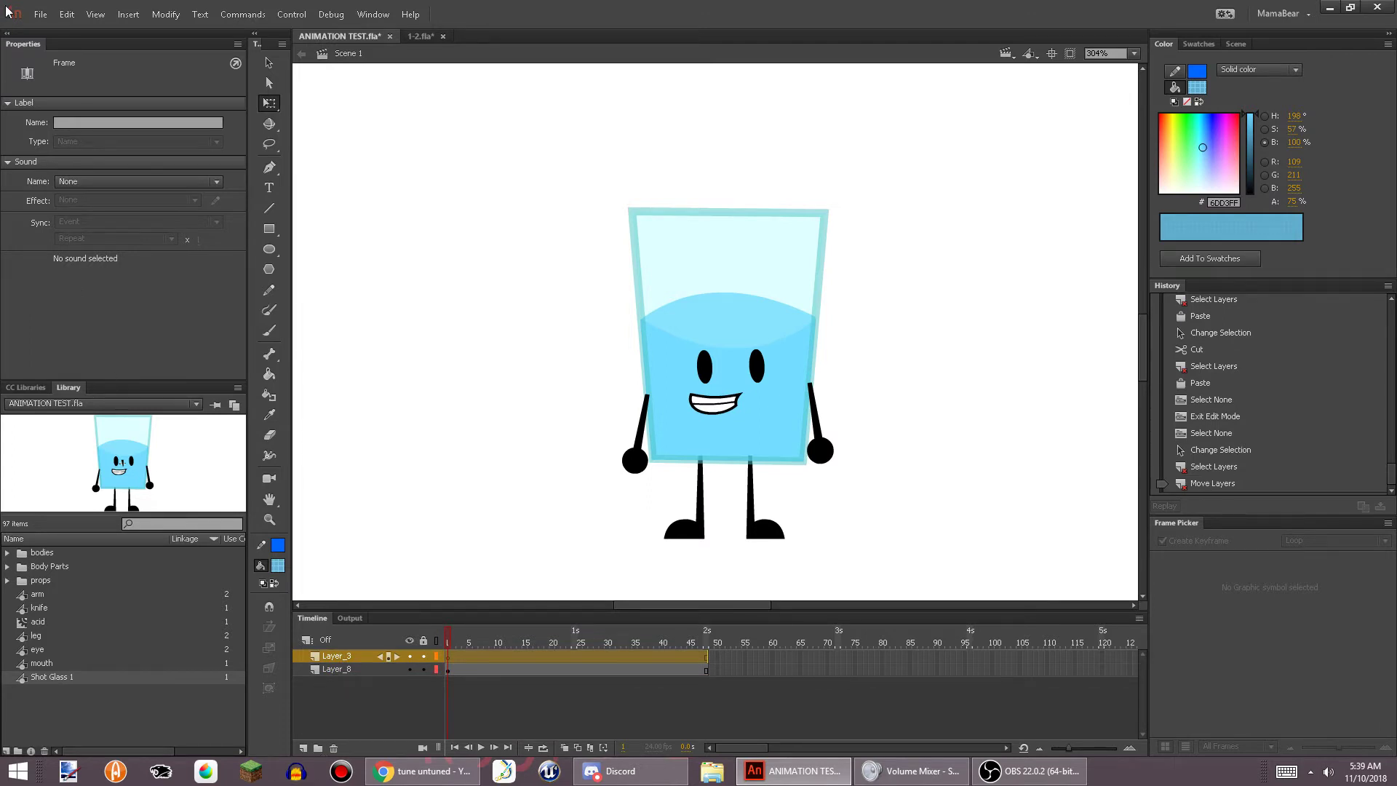
Import "special cartoon why we looseFULL.wav" into the library, searching the Desktop for "cartoon" to find it
left_click(40, 14)
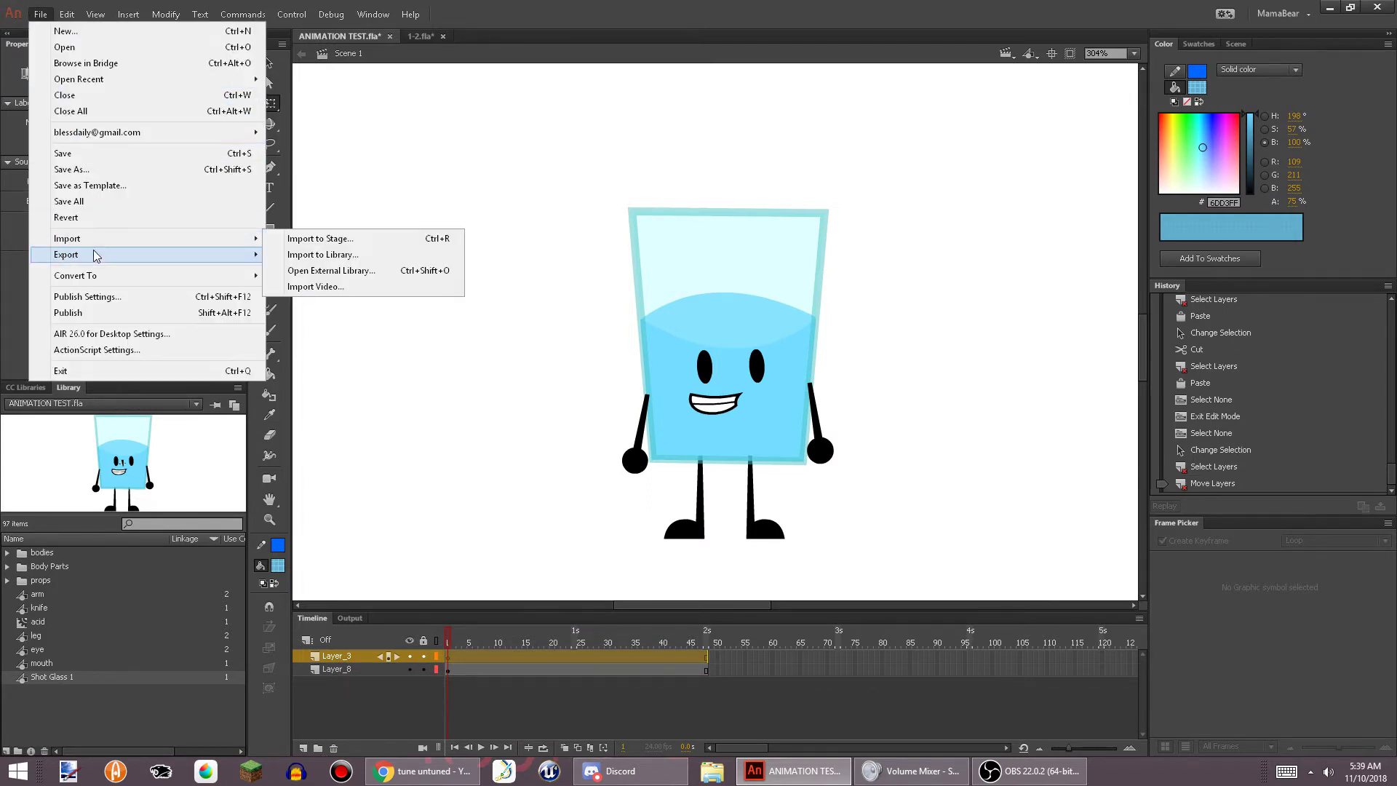
mouse_move(99, 241)
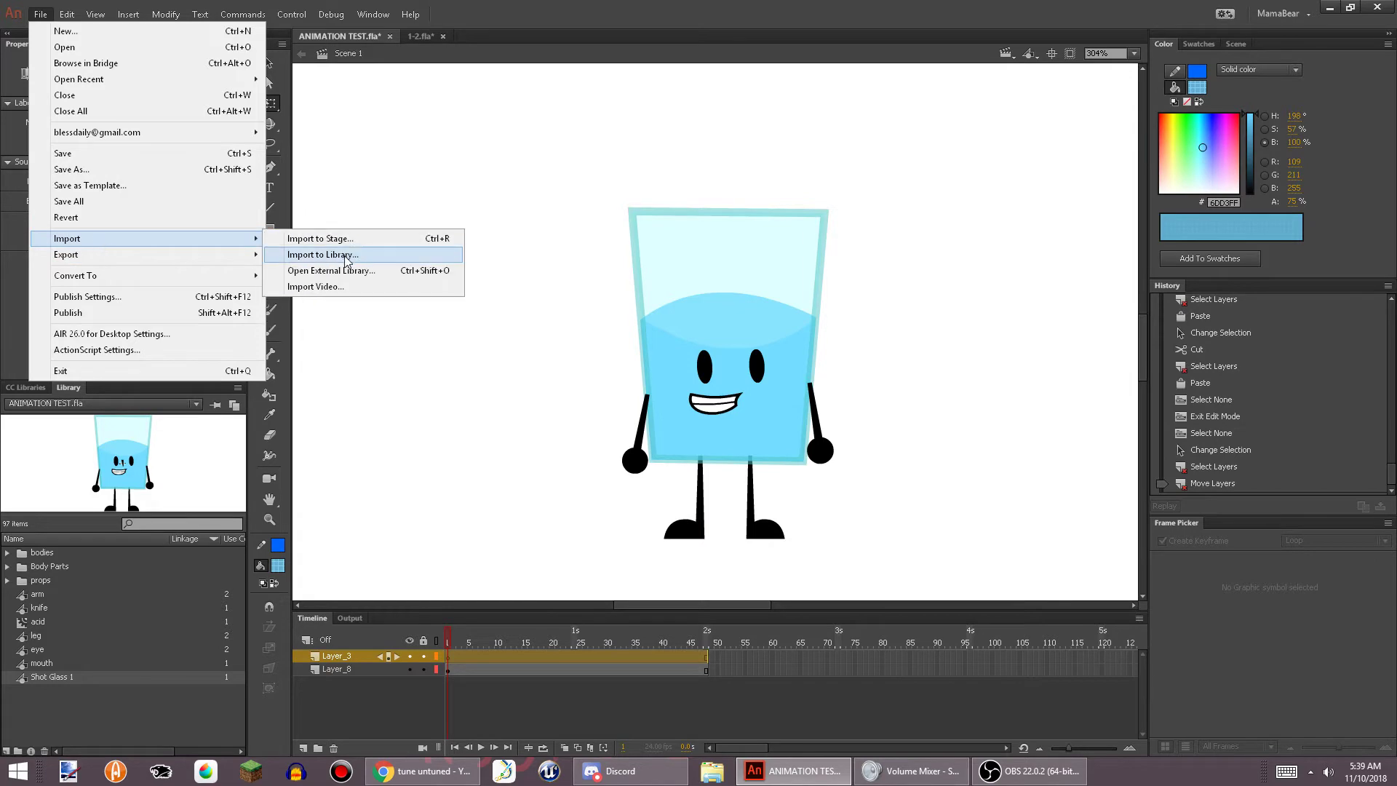
left_click(313, 254)
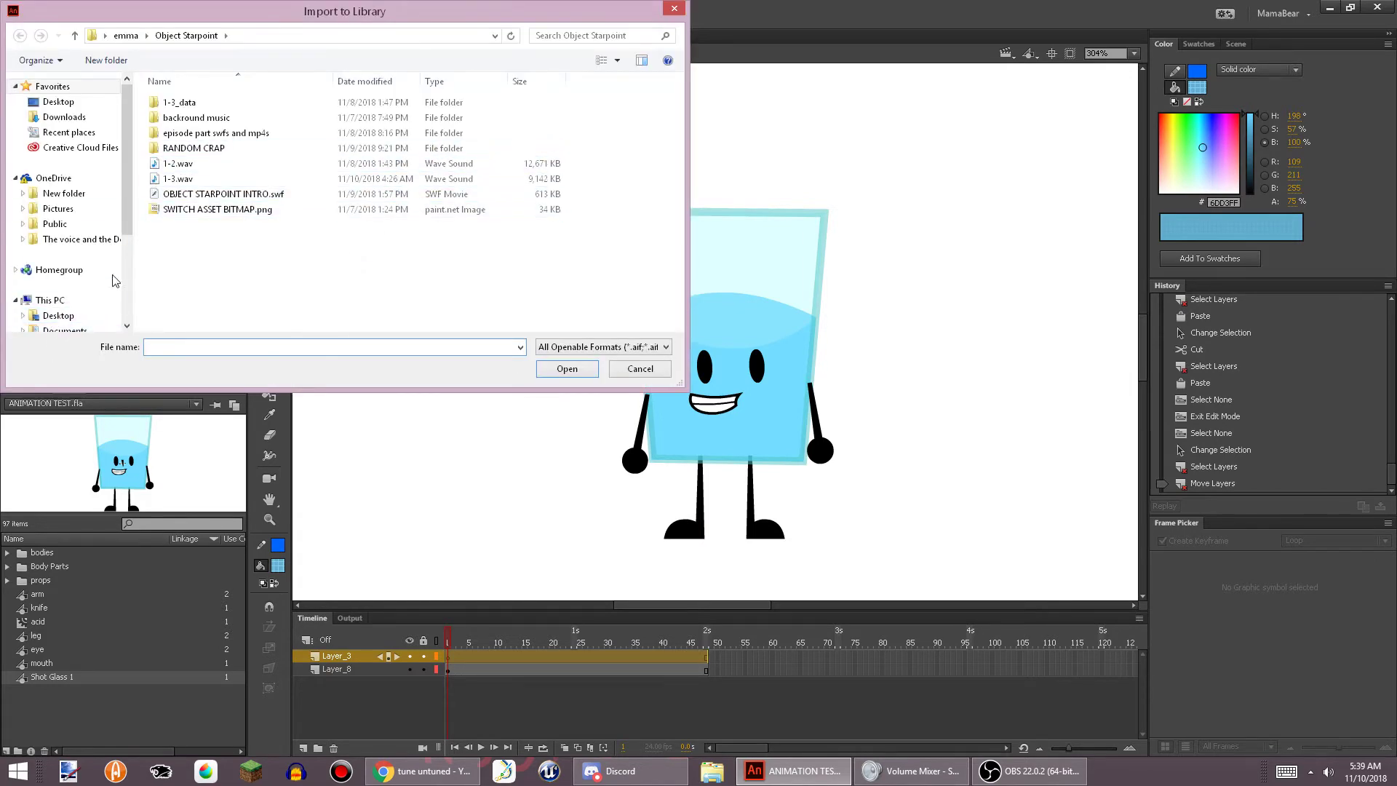
left_click(59, 315)
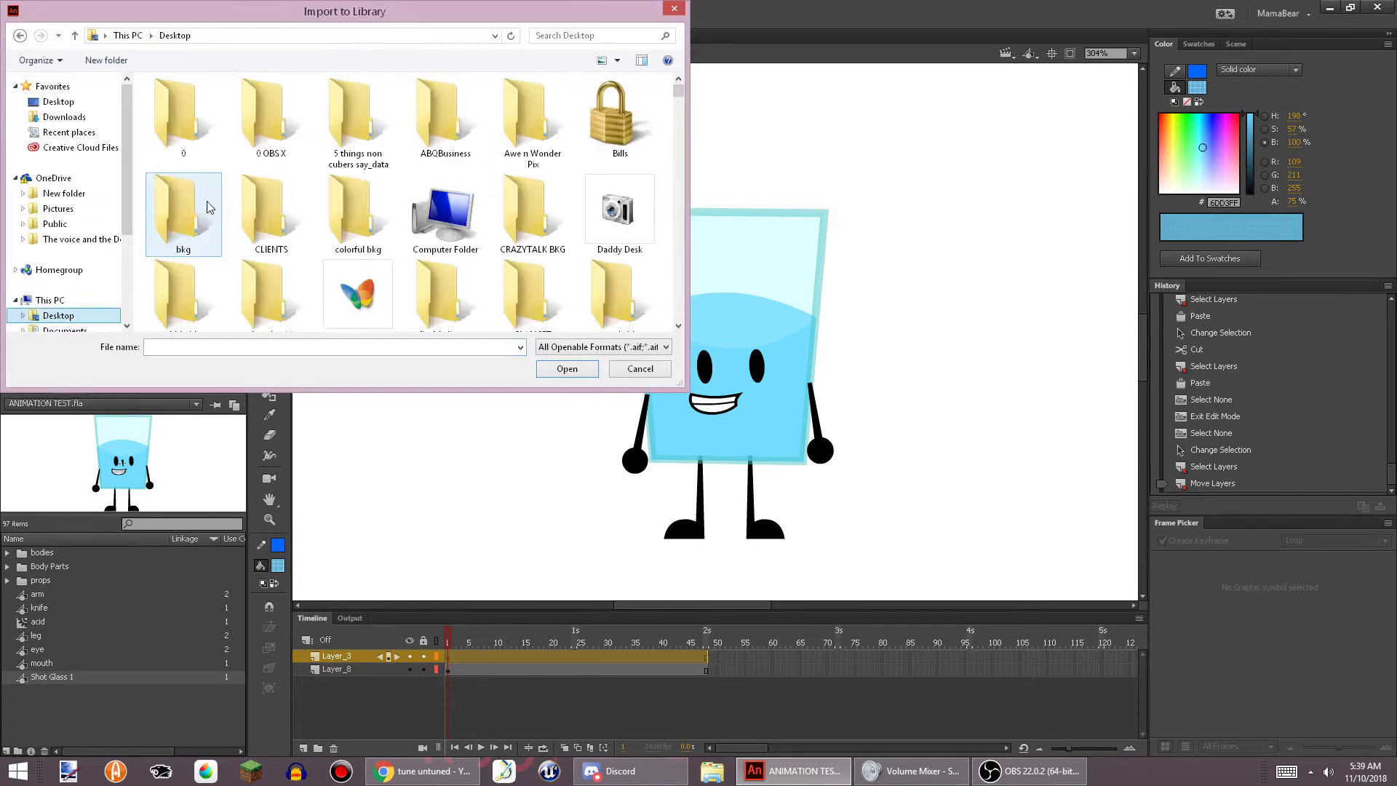
left_click(576, 33)
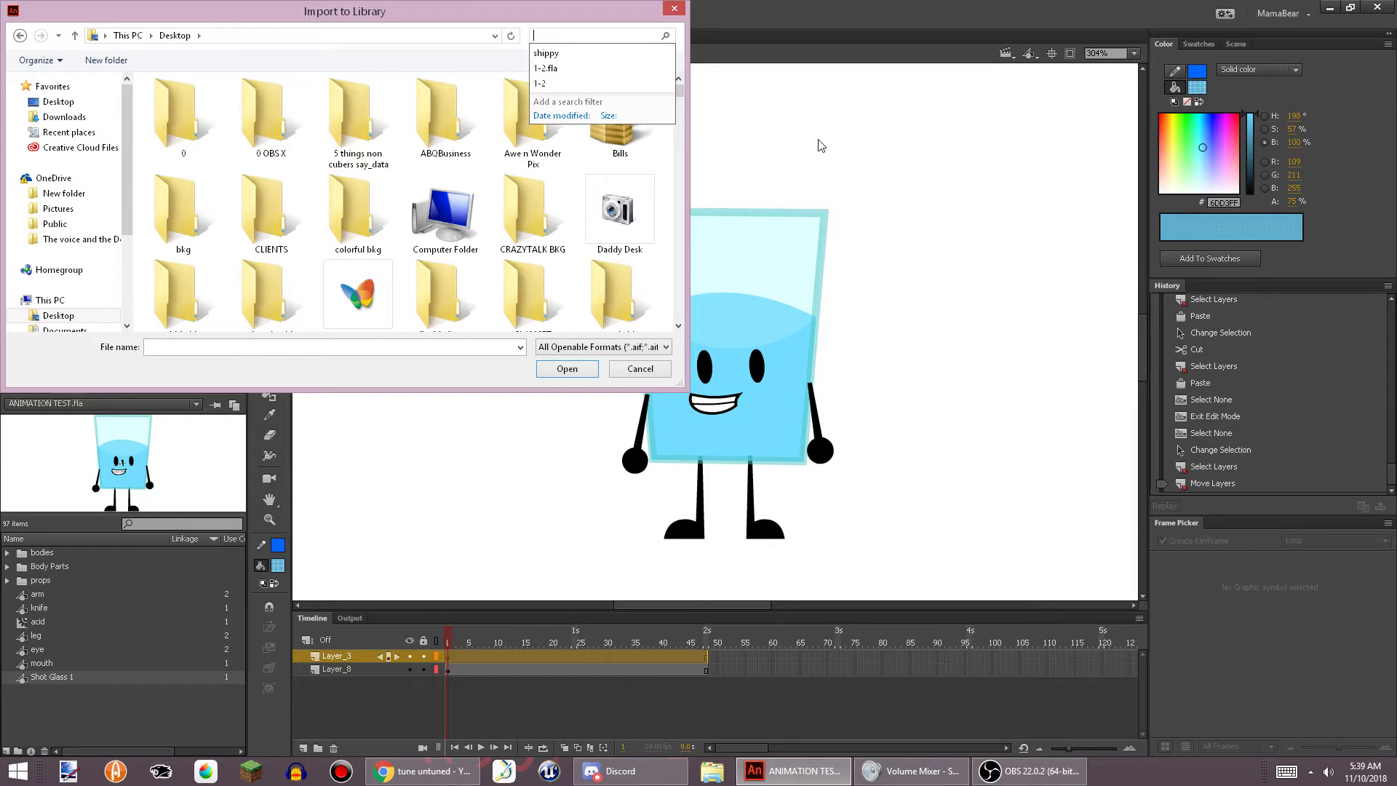
type("cartoon")
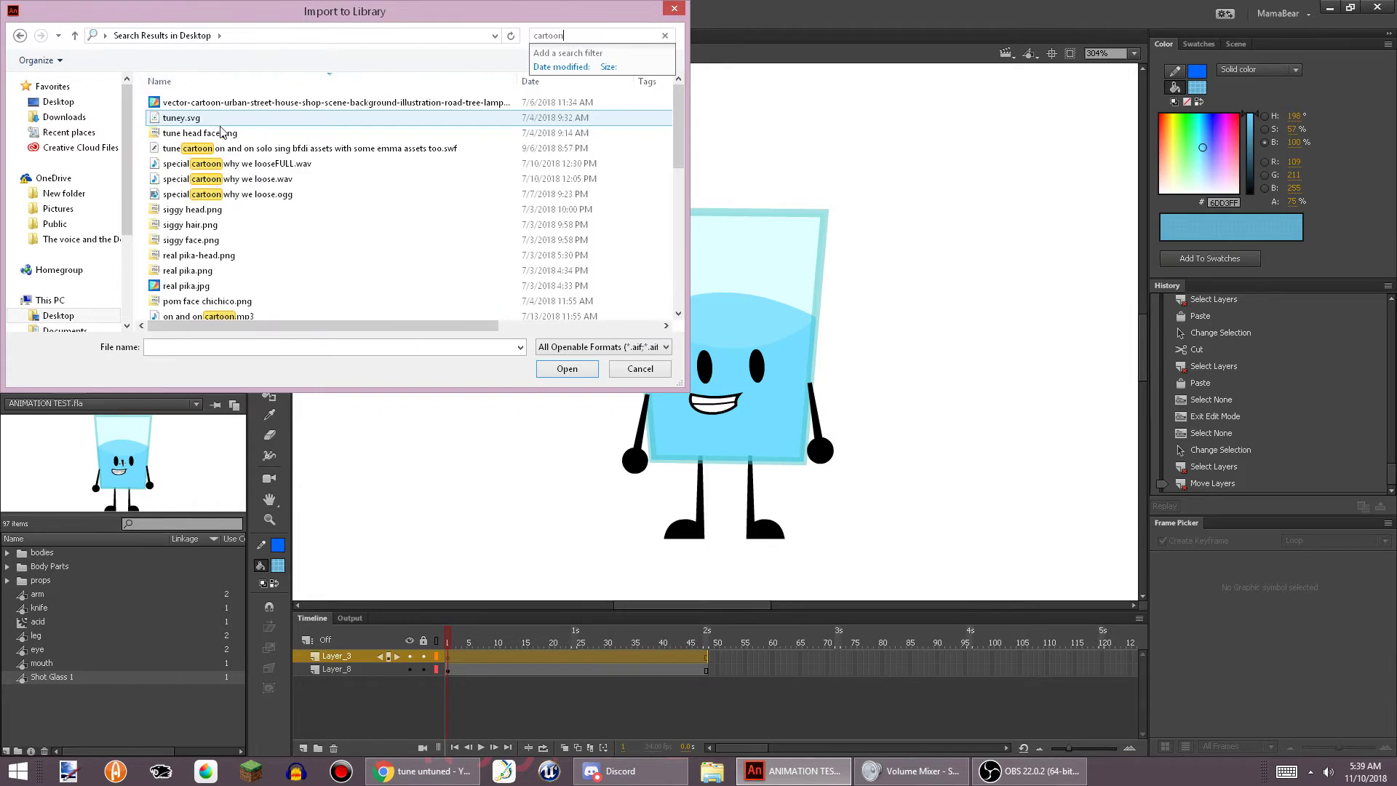
left_click(248, 151)
left_click(248, 164)
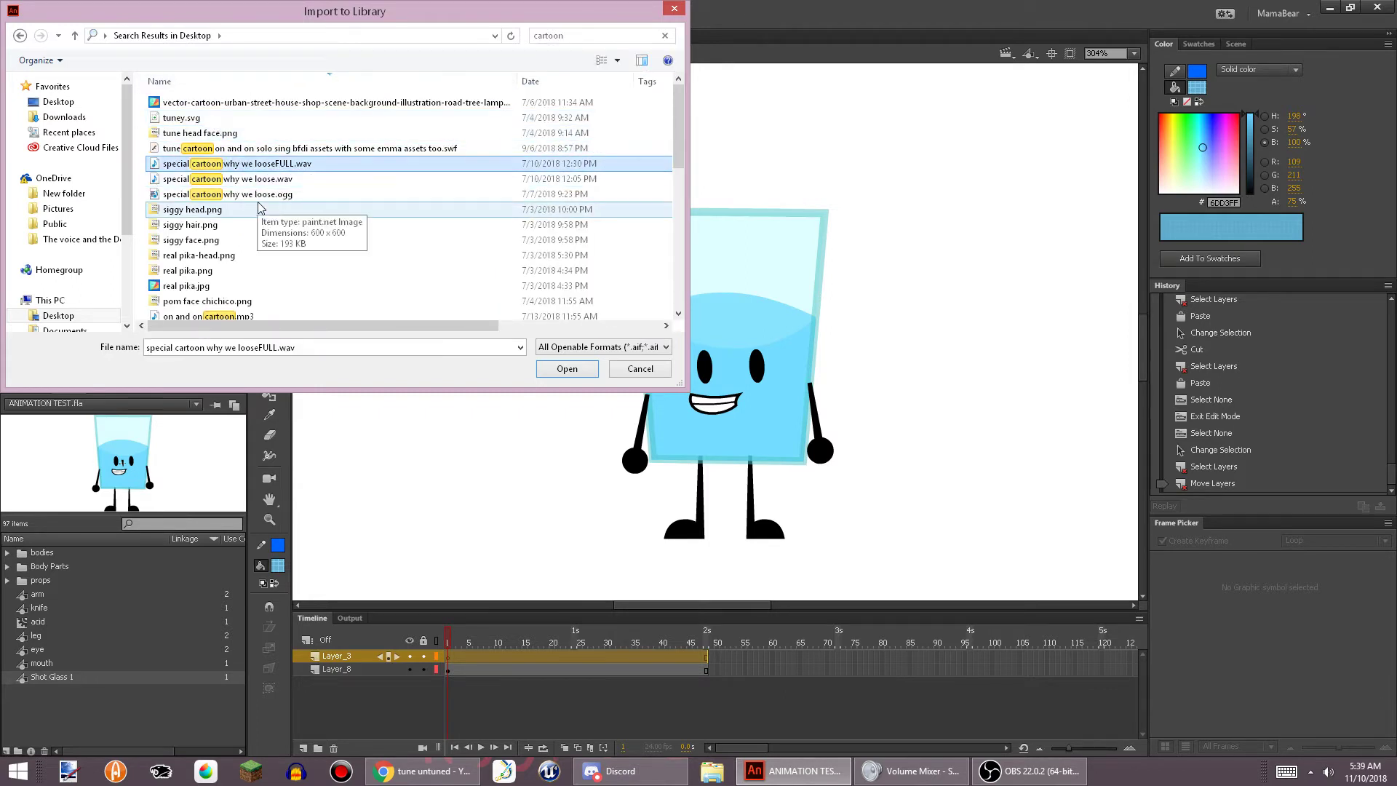
left_click(574, 369)
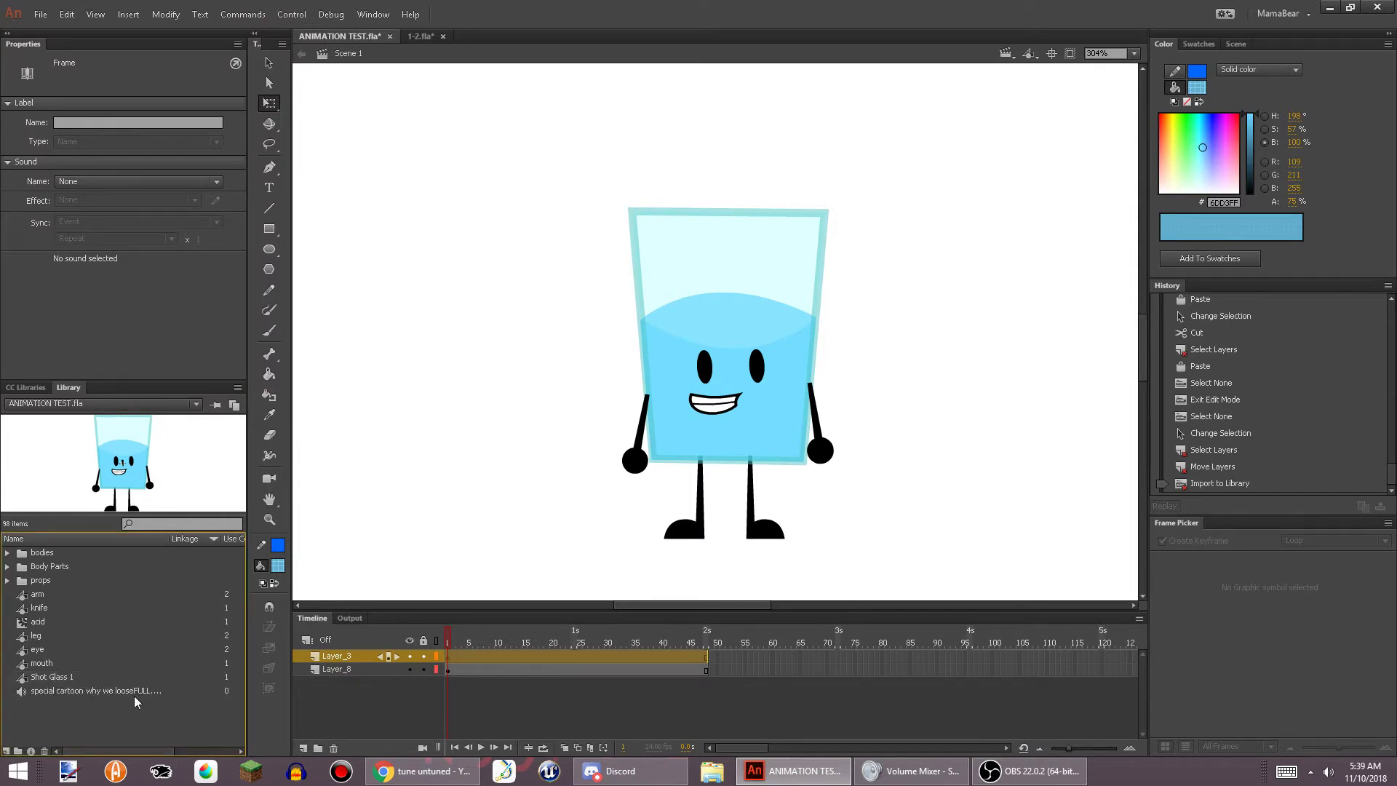
Place the imported cartoon sound on Layer_3 and extend both scene layers with frames to about the 27-second mark
left_click_drag(134, 692, 666, 320)
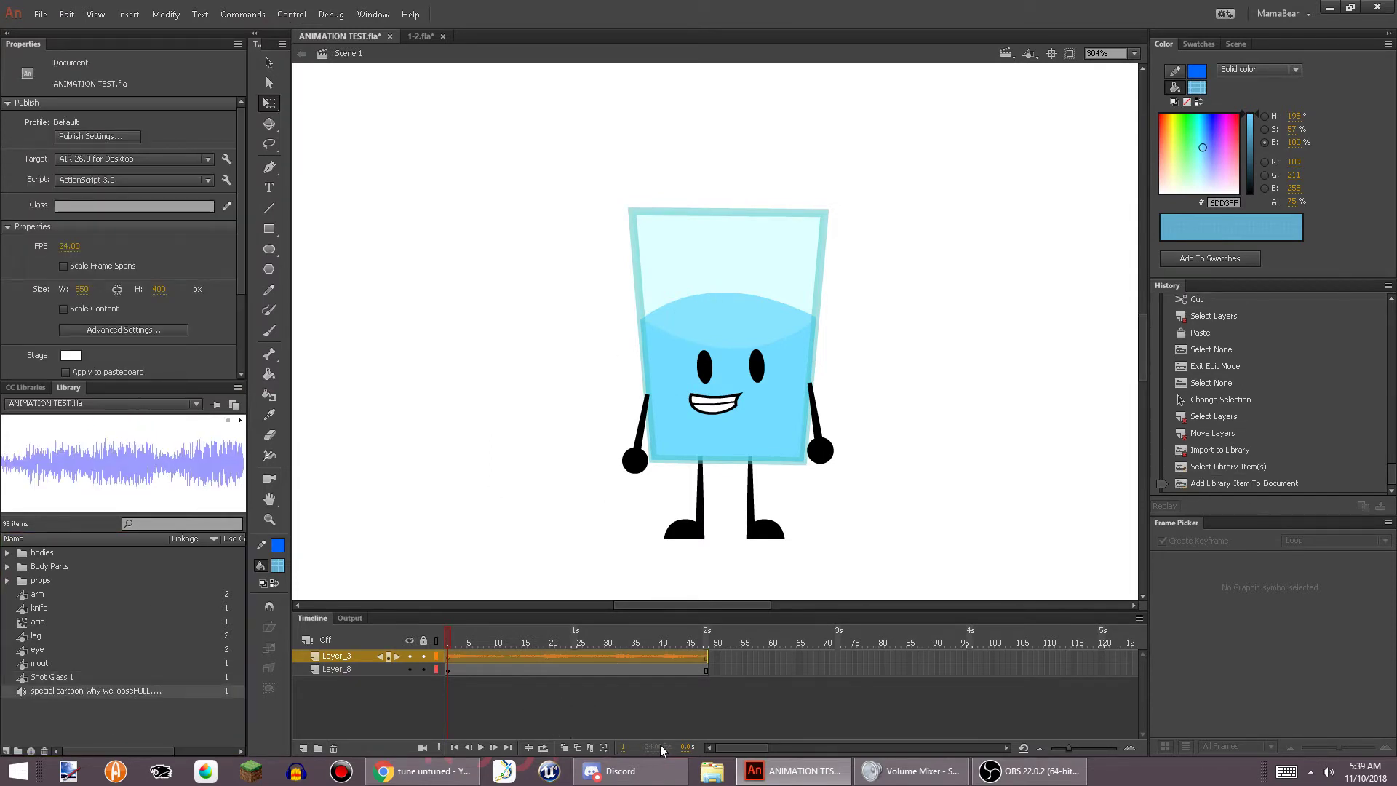
left_click_drag(756, 748, 1001, 697)
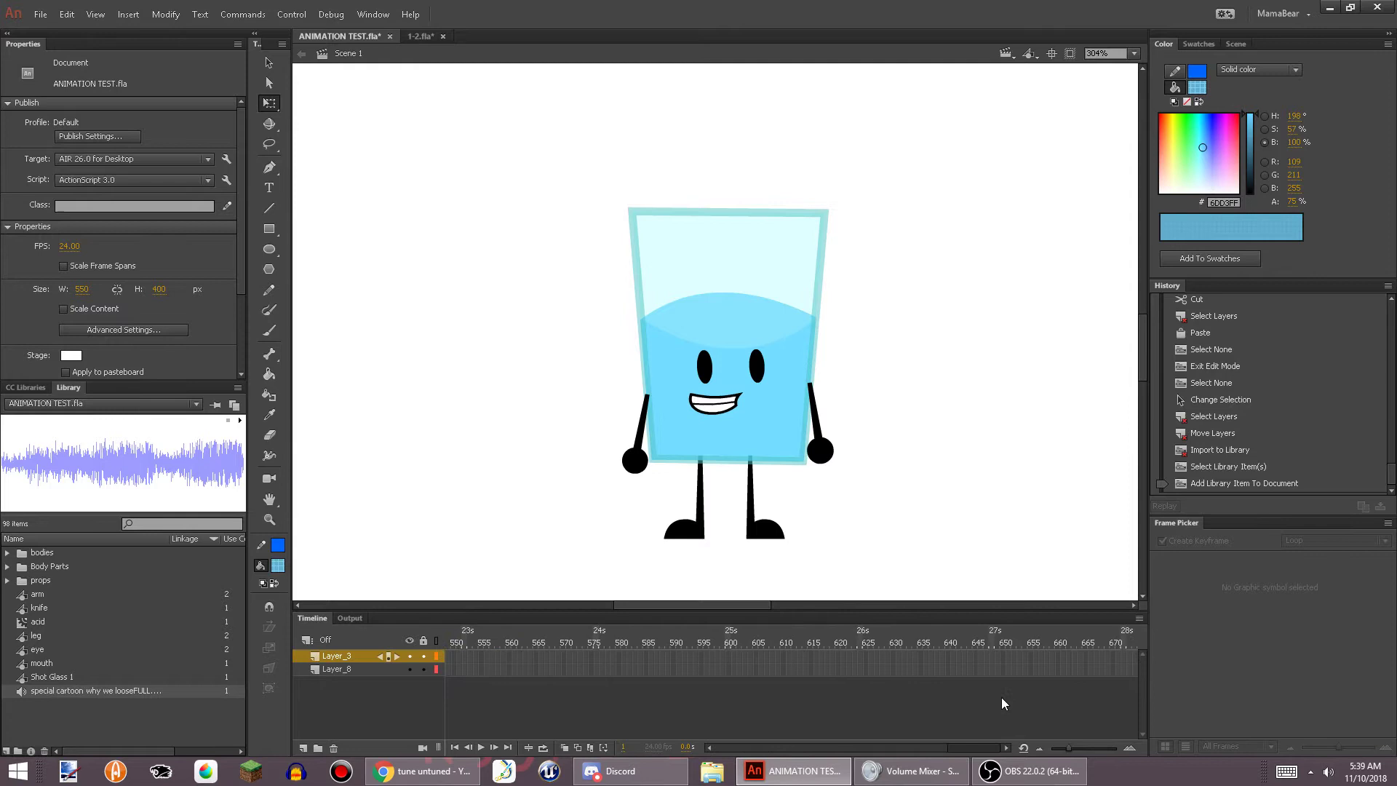
left_click(998, 647)
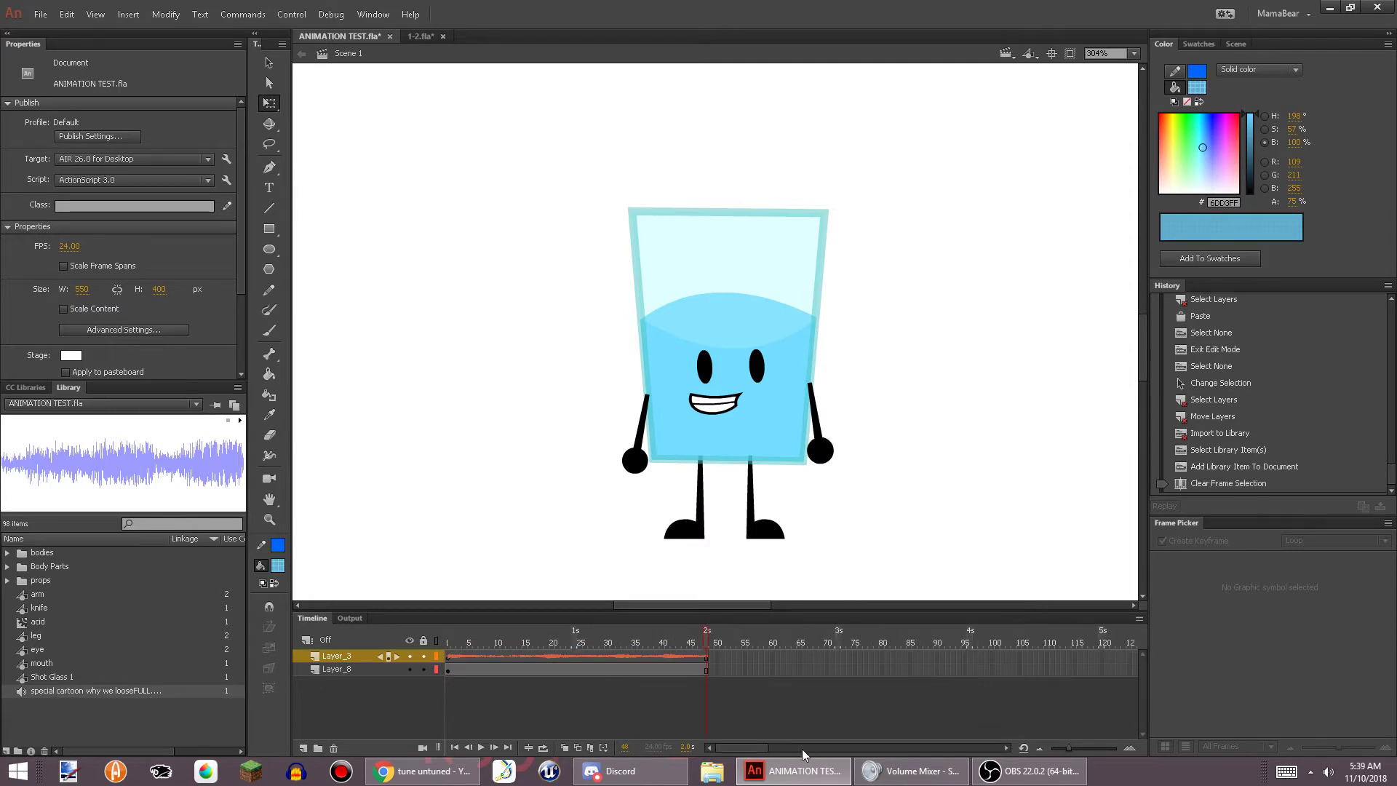
left_click_drag(803, 754, 995, 684)
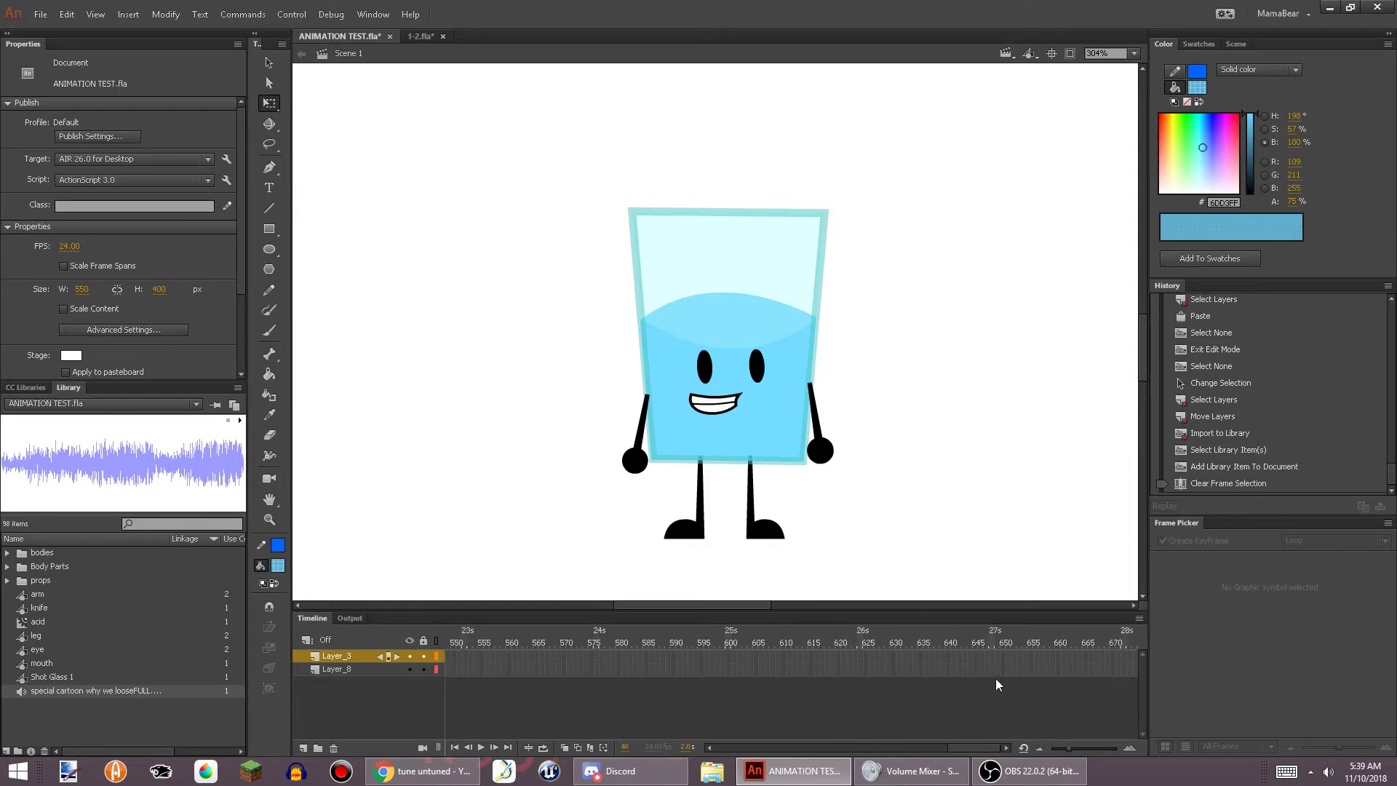
right_click(992, 656)
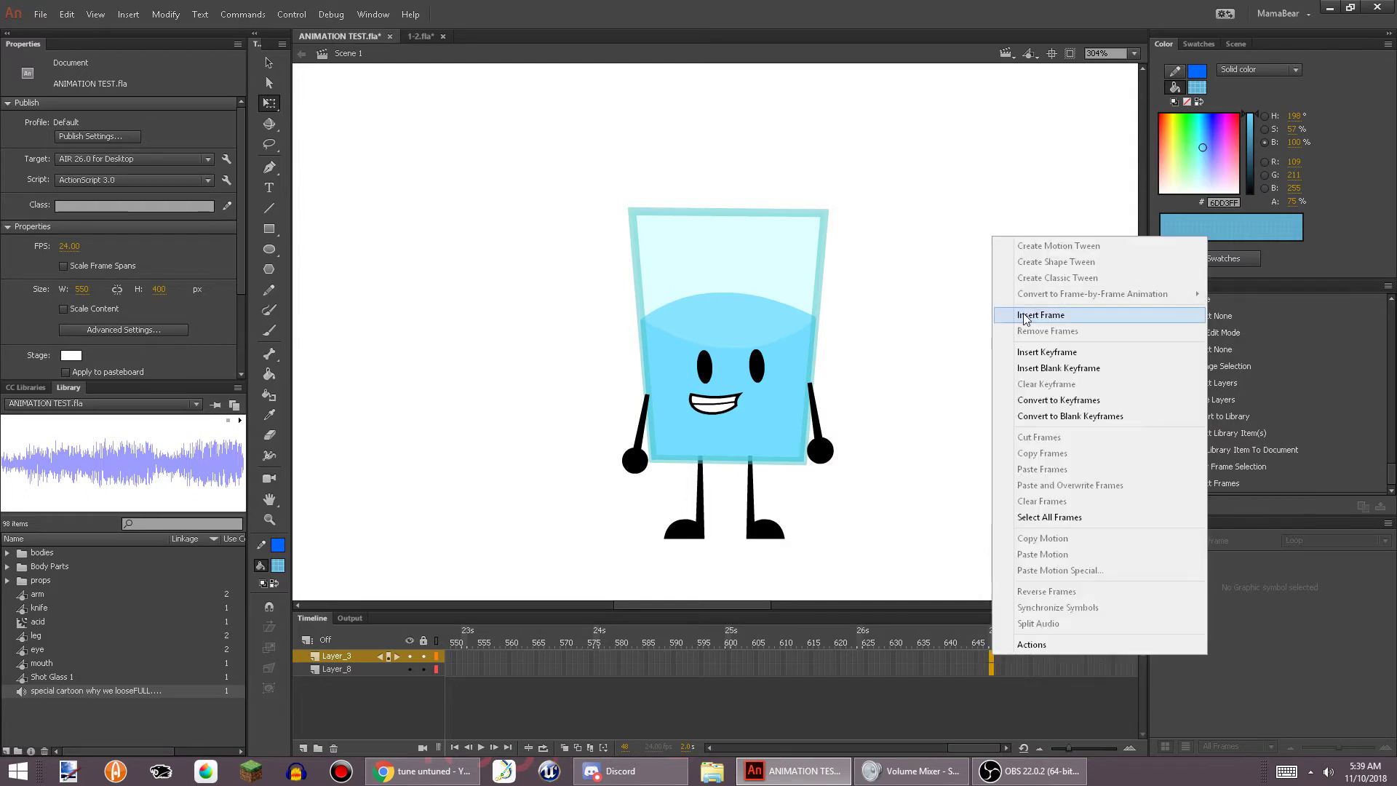
left_click(1022, 314)
Play the scene from its first frame to preview the sound, and scrub the playhead to frame 36
left_click(455, 747)
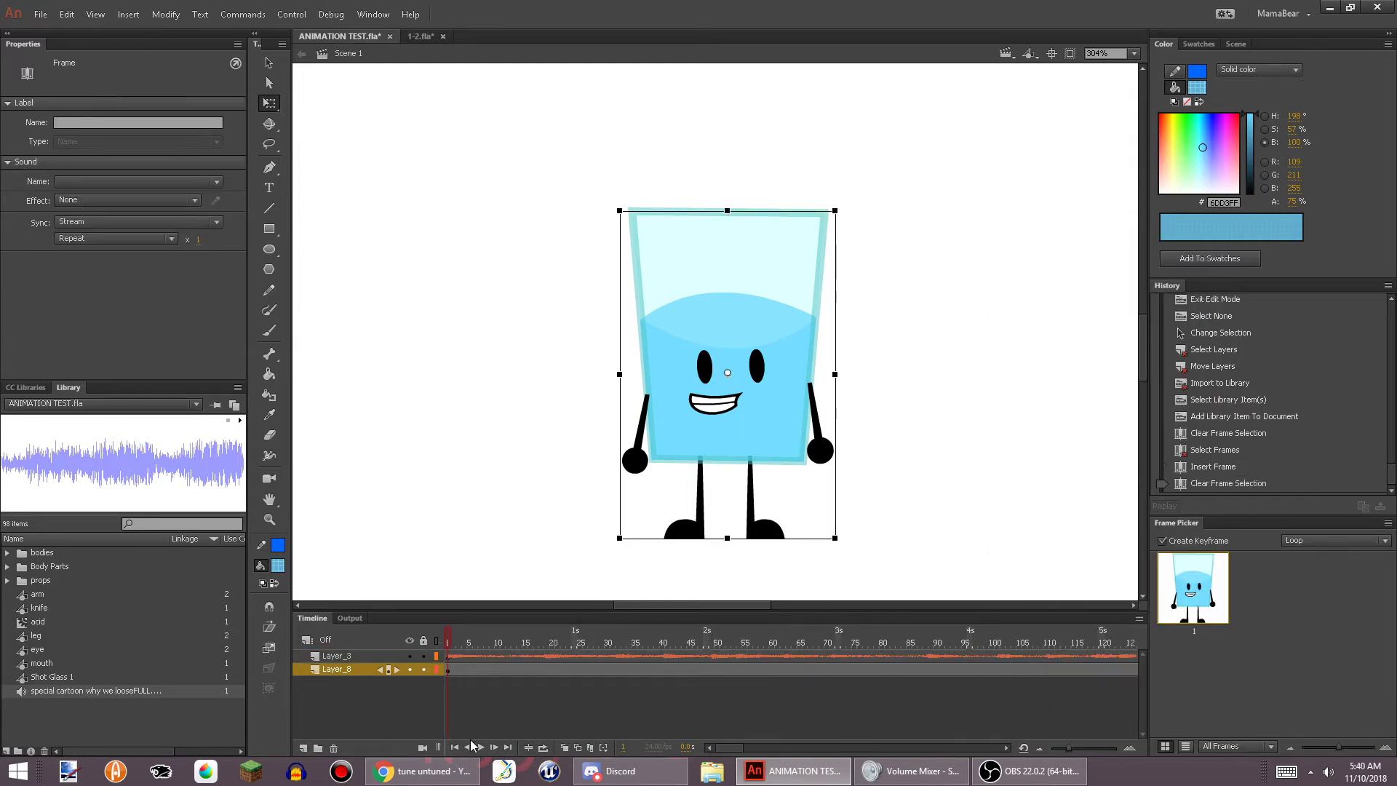
left_click(481, 747)
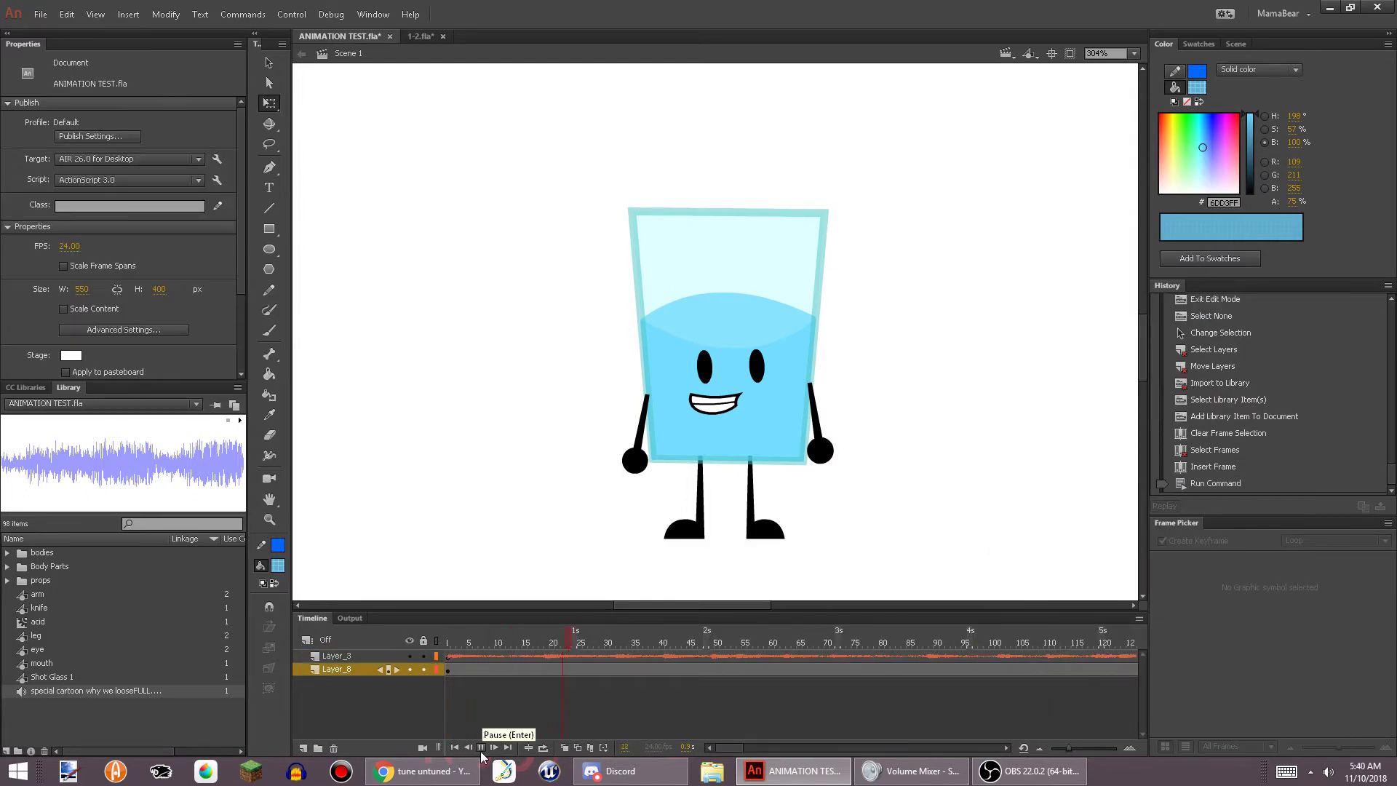
left_click(481, 747)
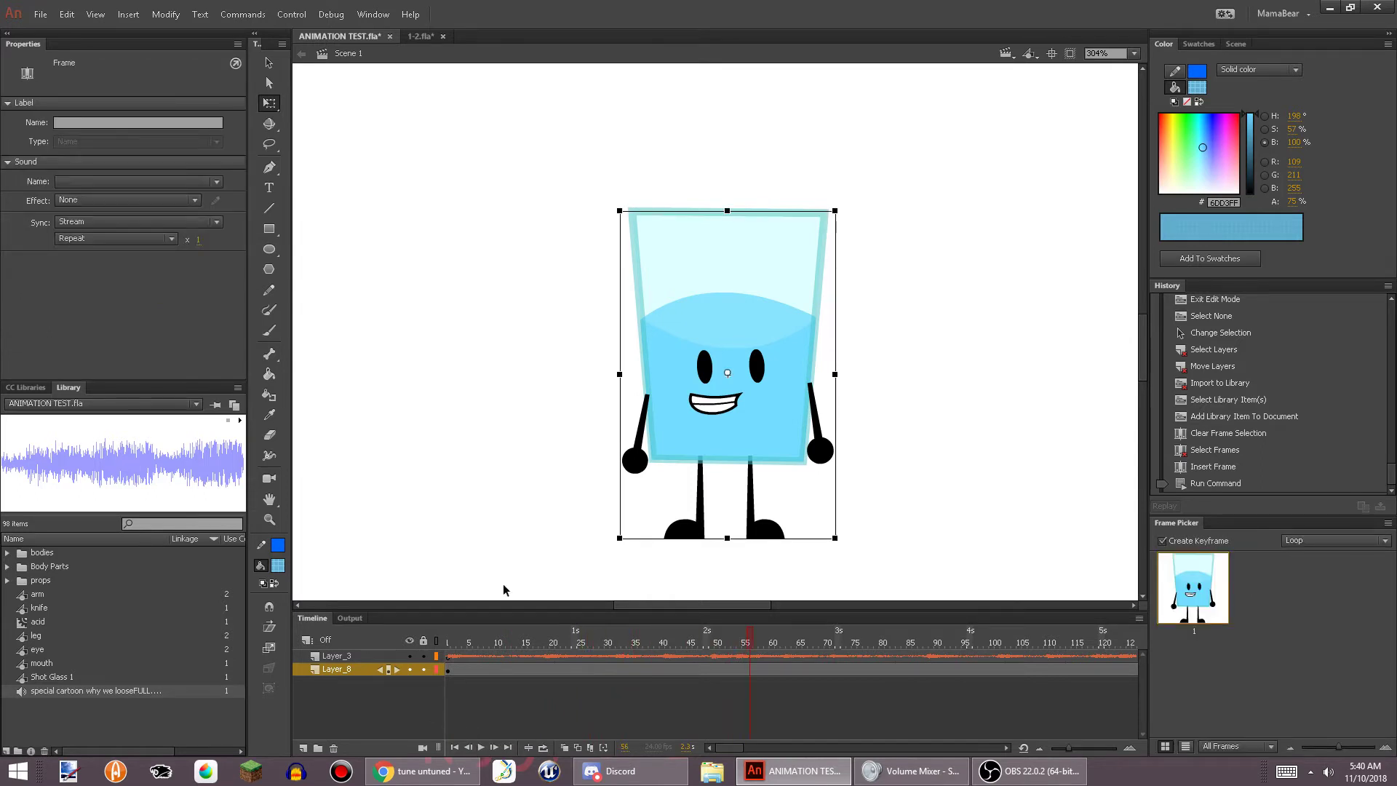
double_click(796, 378)
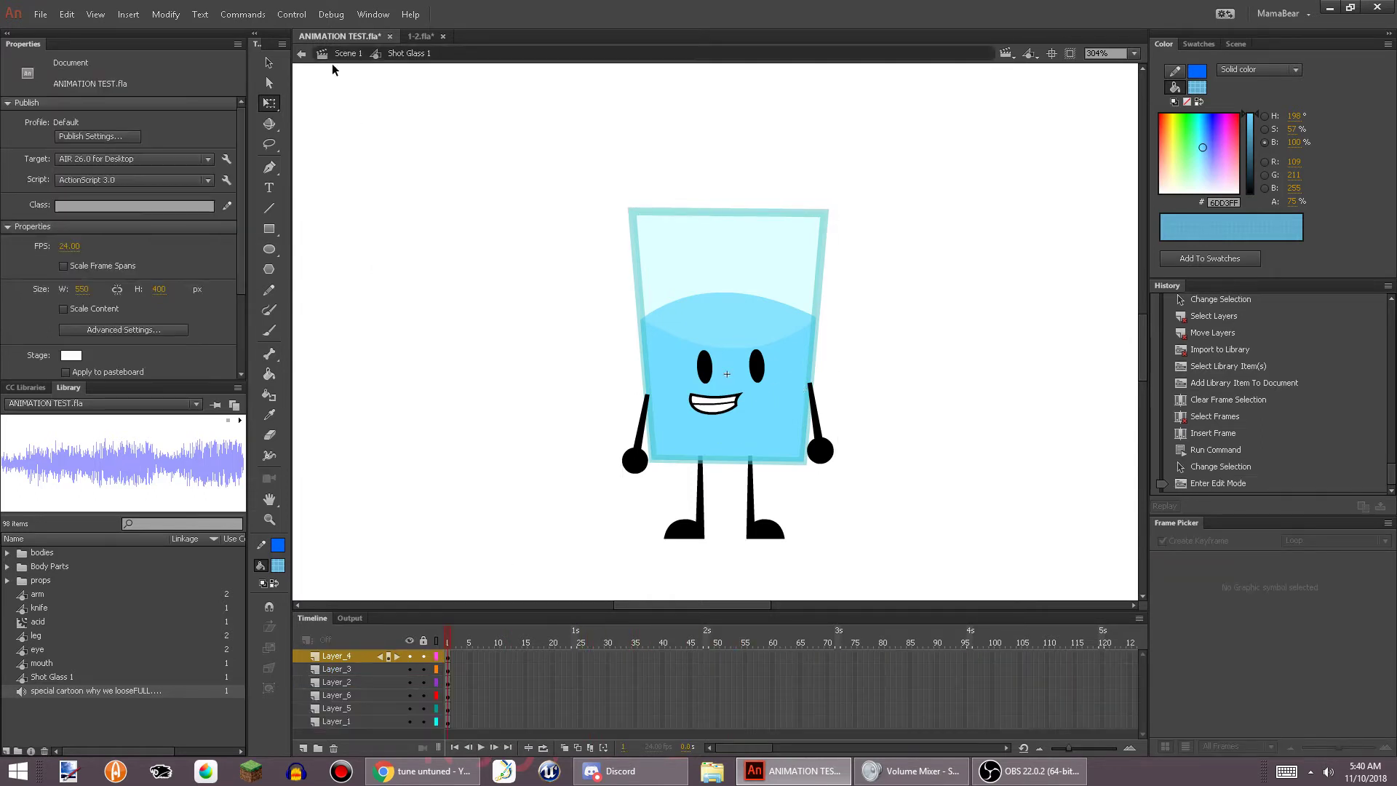
left_click(301, 54)
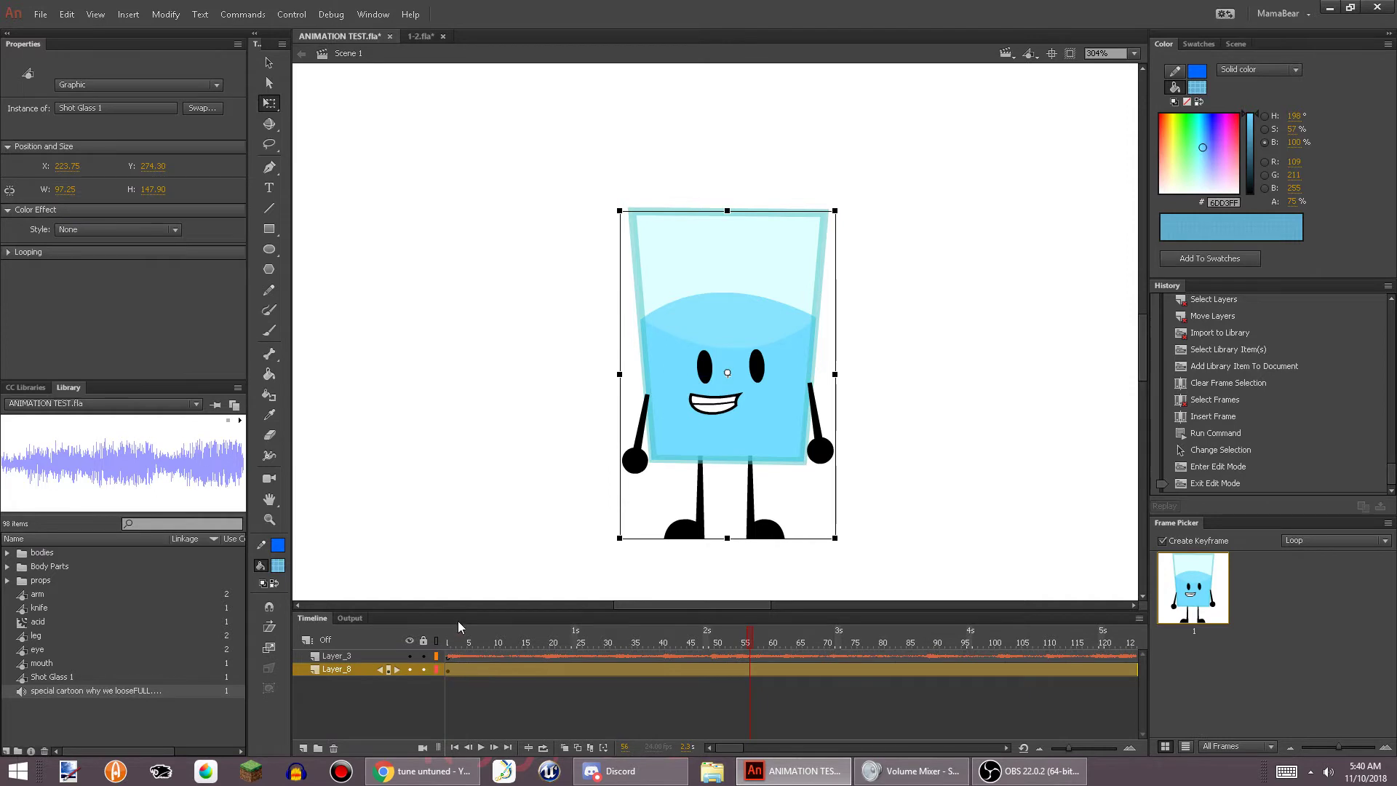
left_click_drag(457, 630, 639, 639)
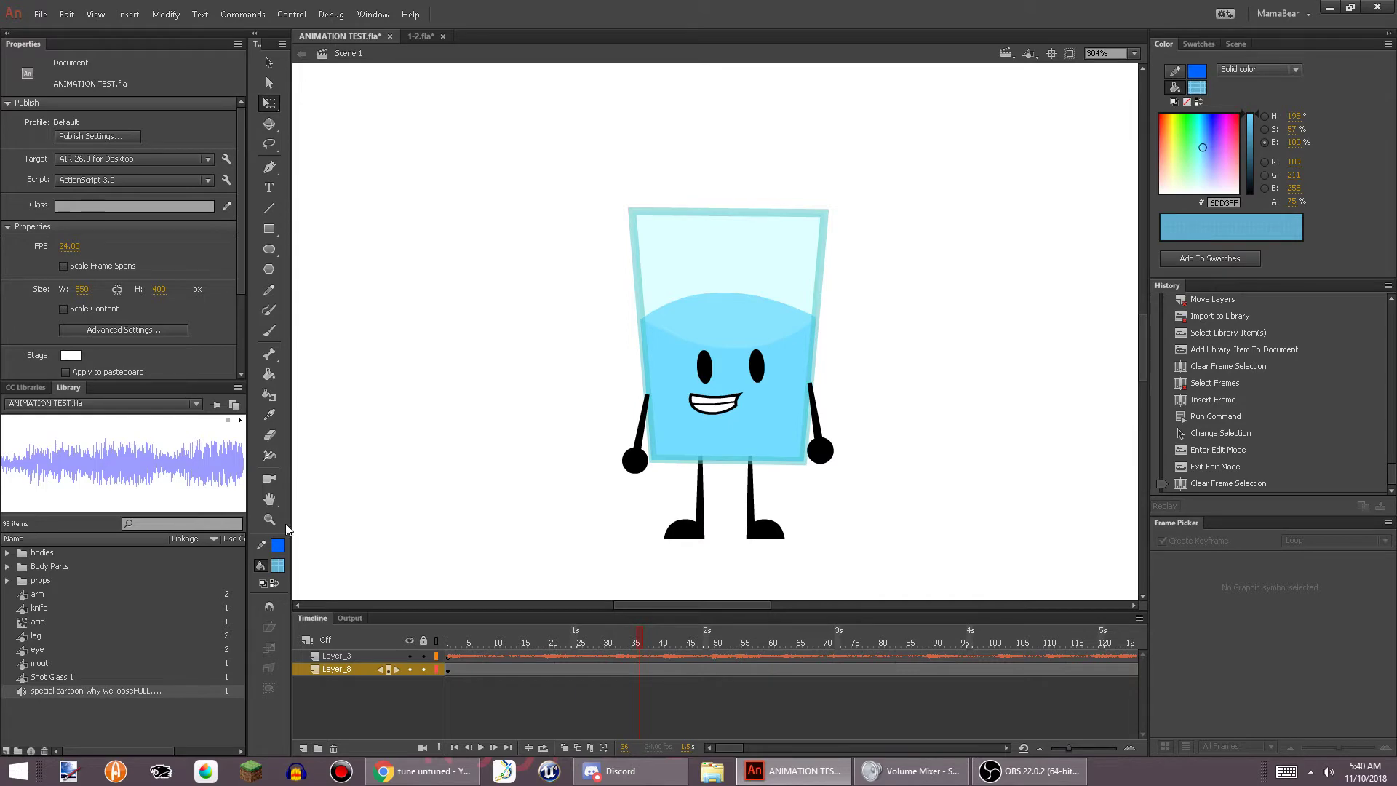
Close the 1-2.fla document without saving its changes
left_click(421, 36)
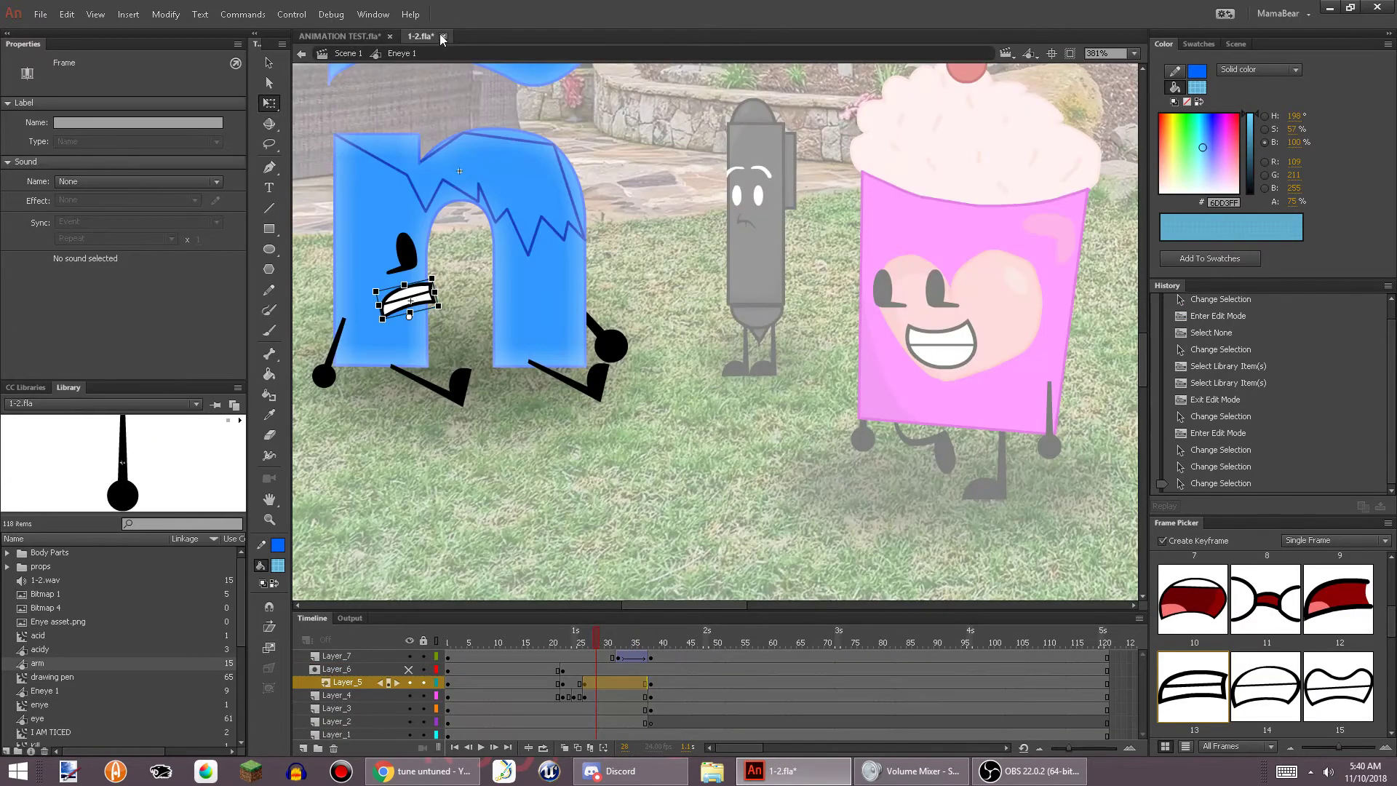
left_click(443, 36)
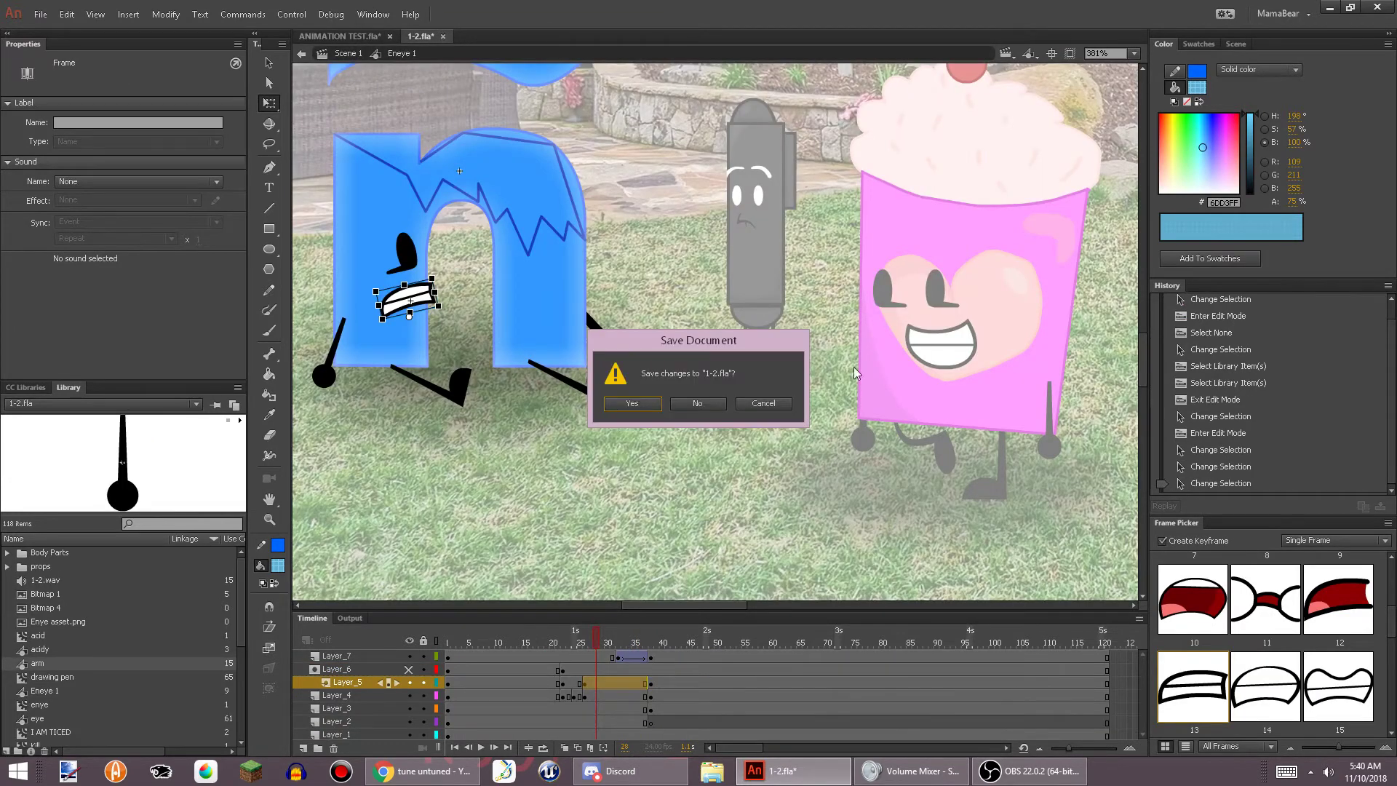
left_click(688, 404)
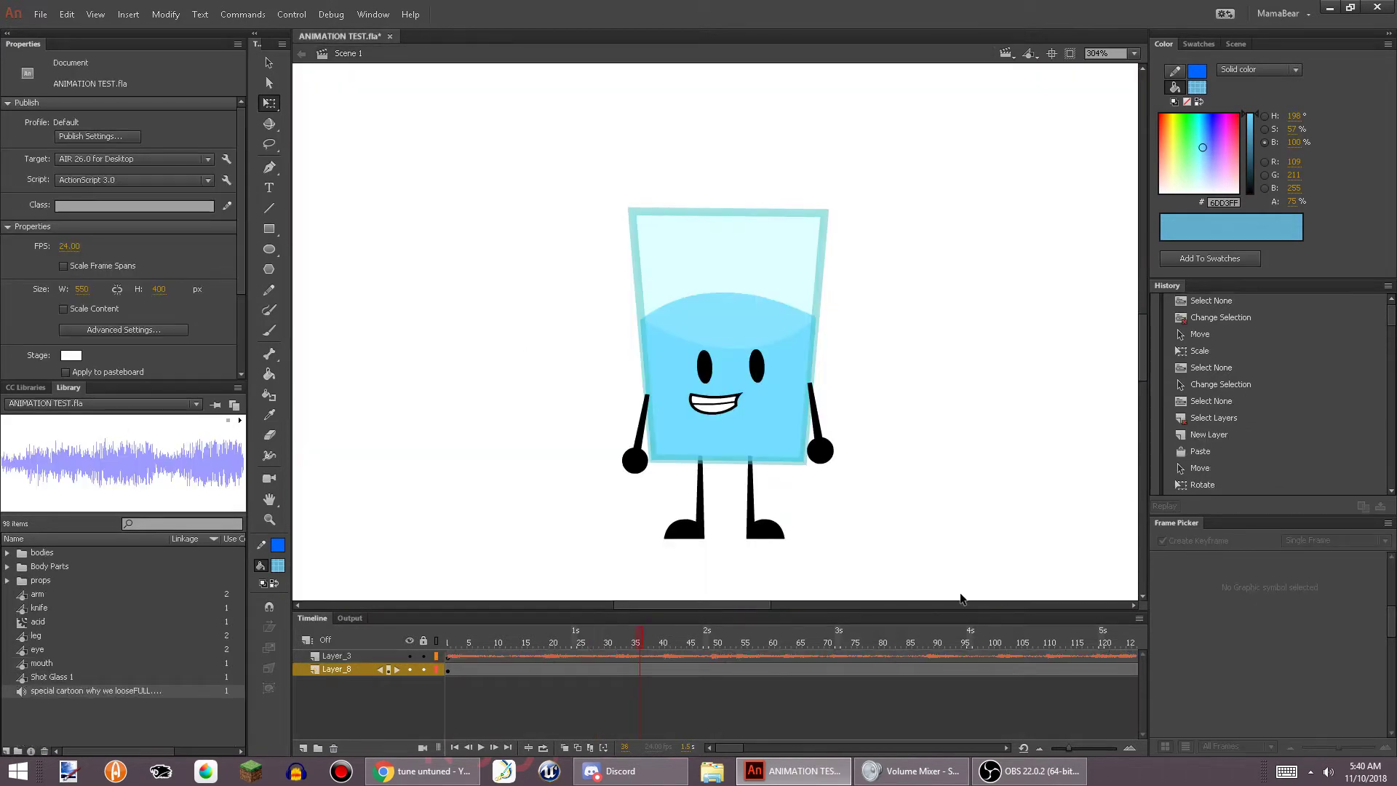
Open the shot glass symbol for editing again and add a new layer above Layer_4
mouse_move(912, 770)
scroll(709, 437, "up", 3)
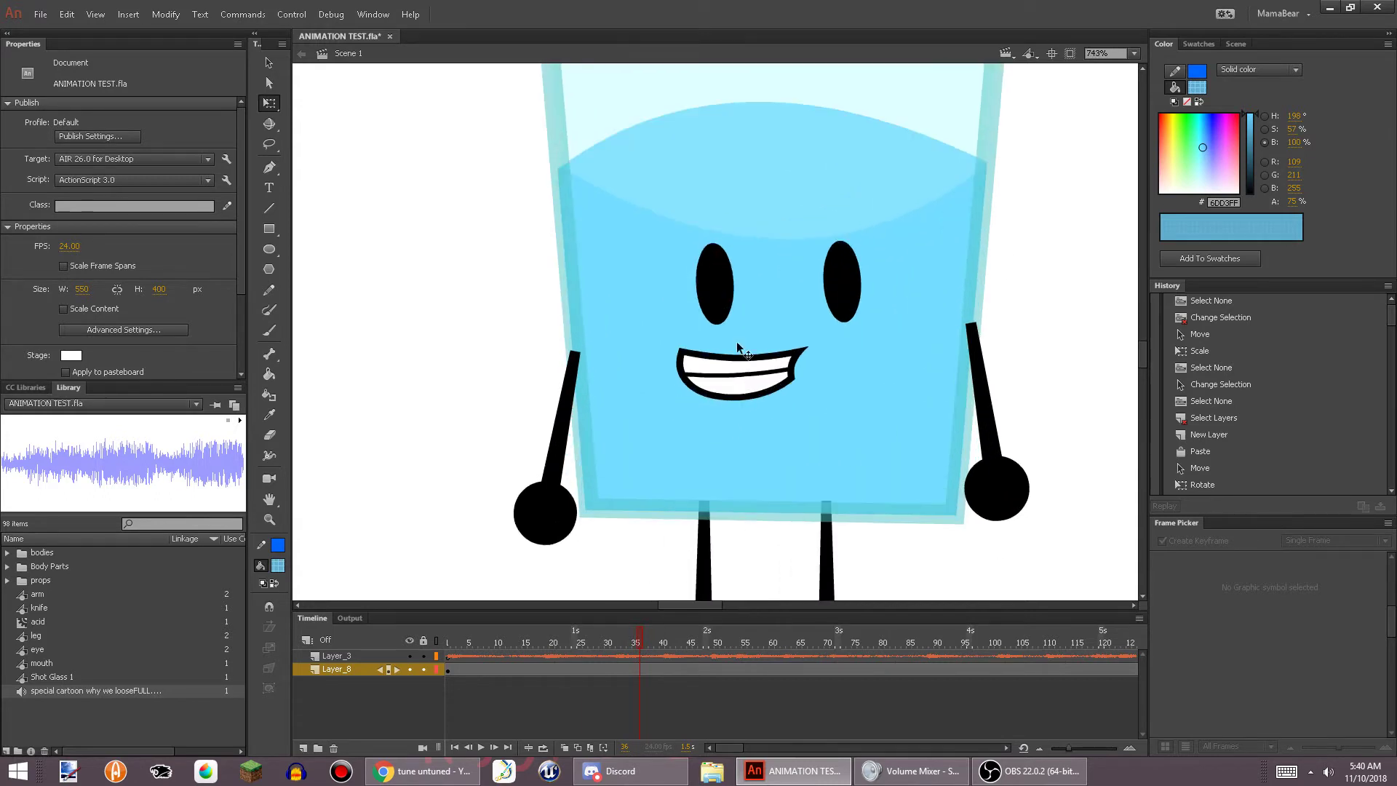
left_click_drag(796, 354, 832, 427)
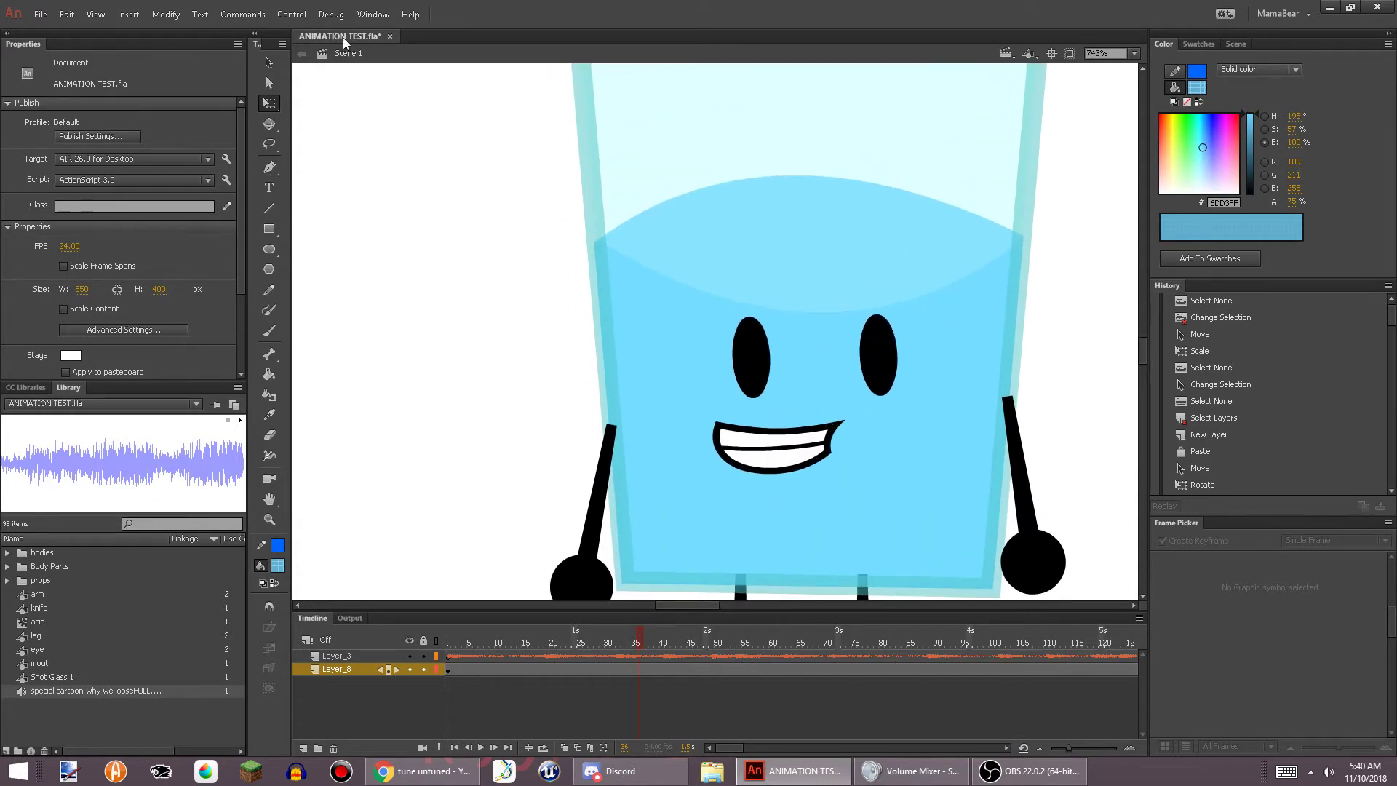
double_click(920, 320)
left_click(895, 352)
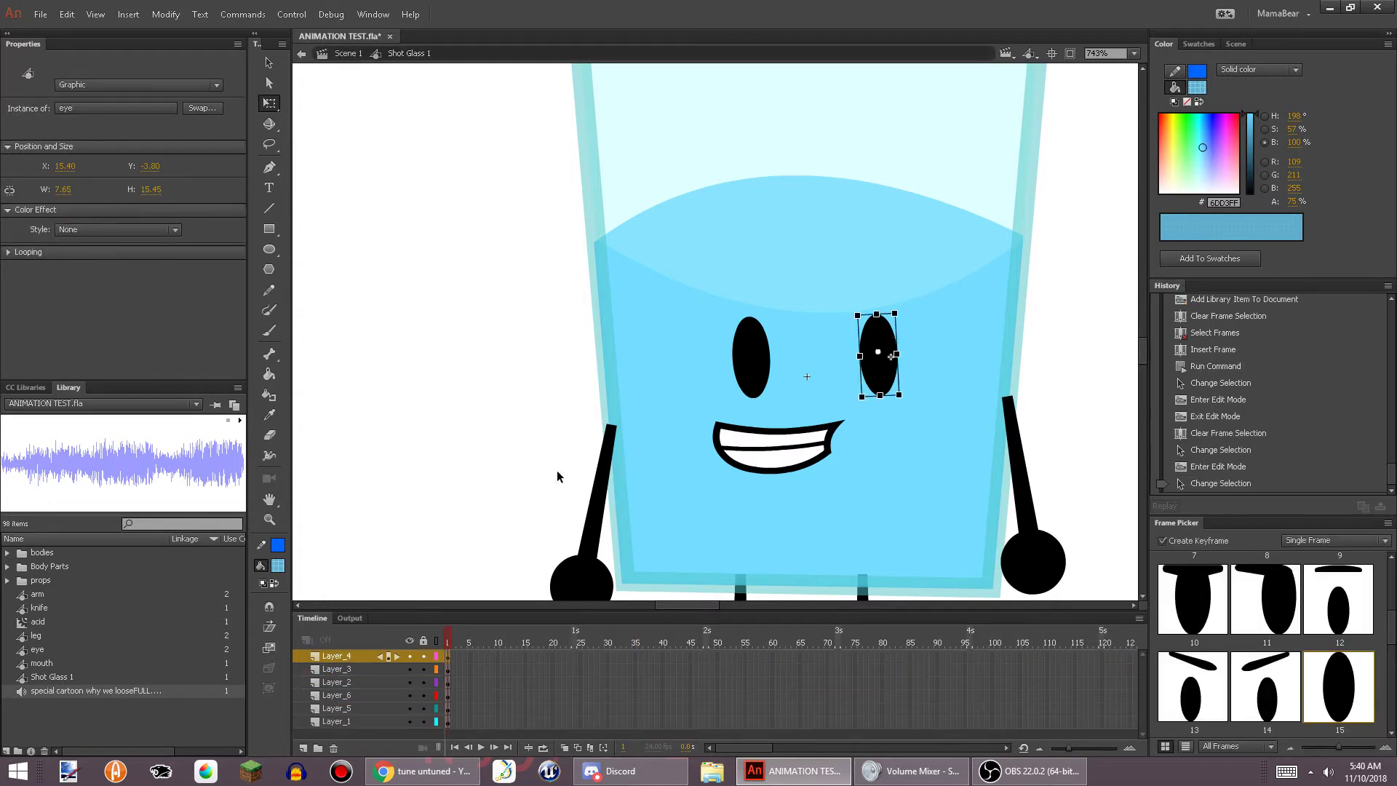
left_click(303, 747)
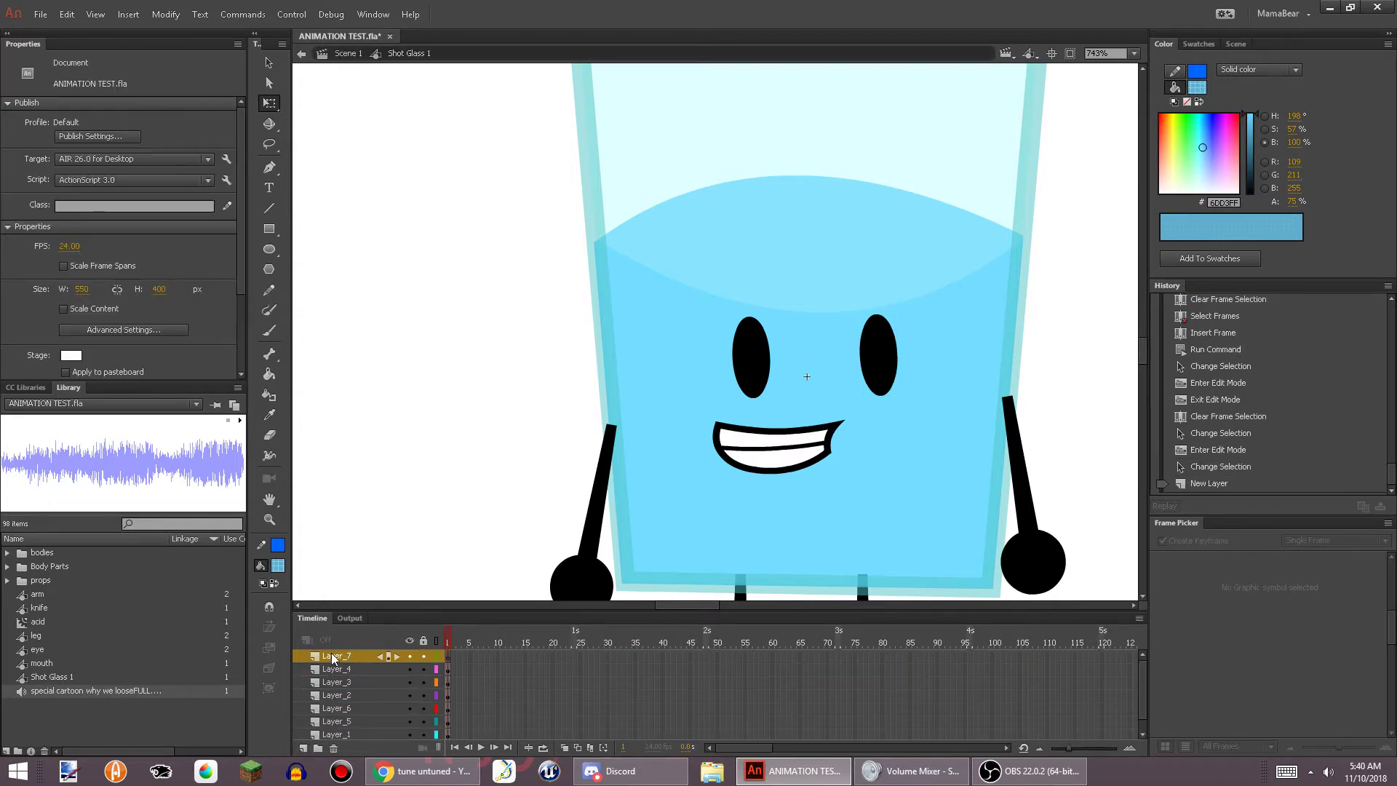
Rename the new layer SOUND and place the special cartoon sound from the library on it inside the shot glass symbol
double_click(333, 656)
type("SOUND")
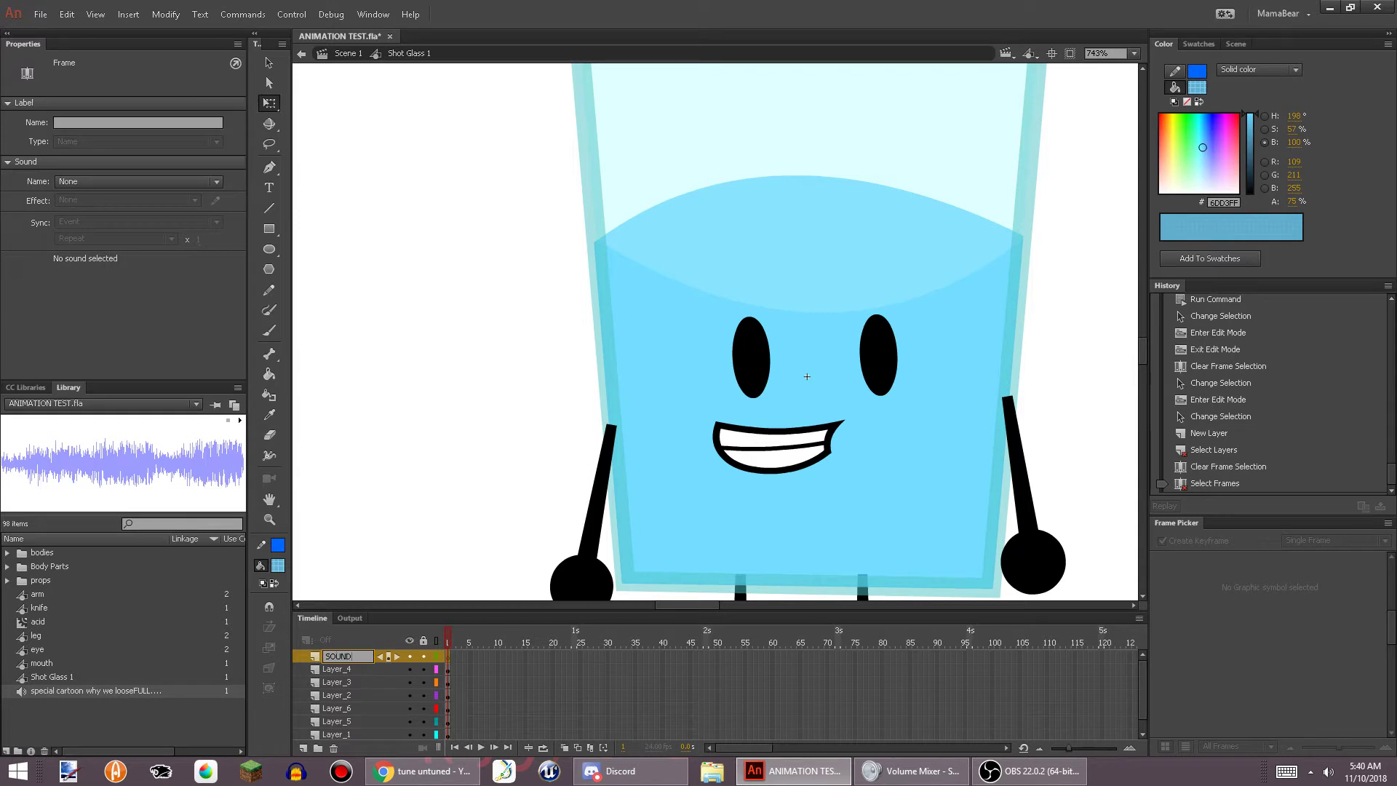
key("Return")
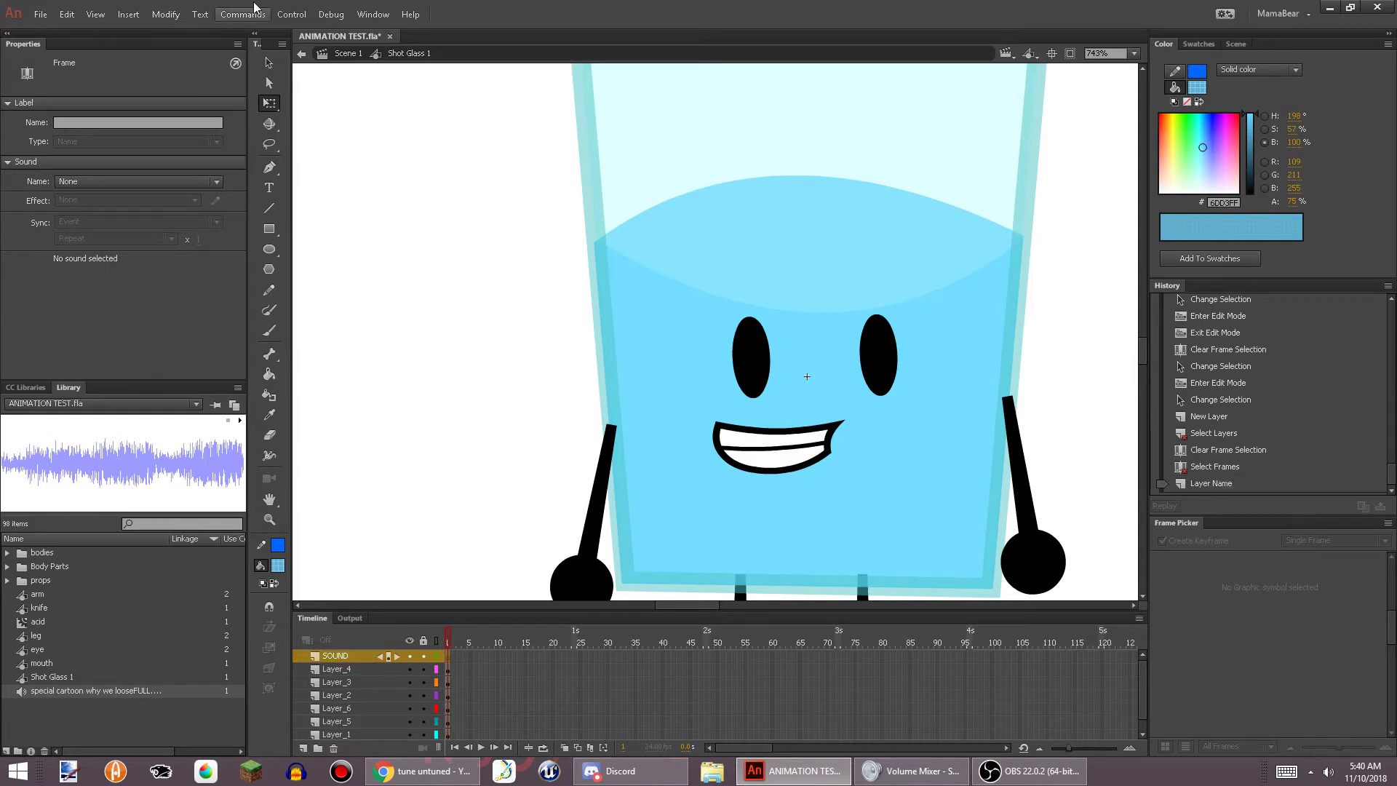
left_click(301, 54)
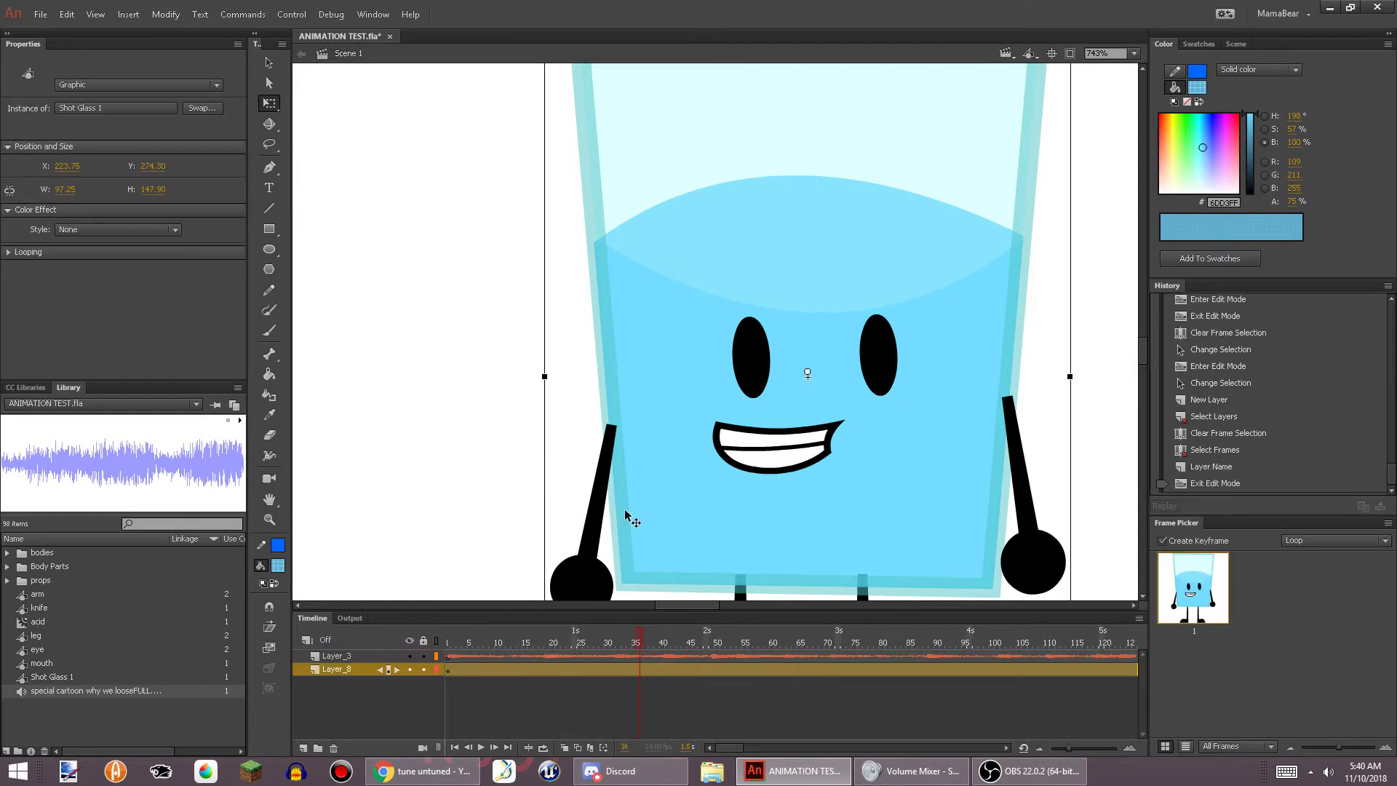
double_click(679, 481)
left_click_drag(97, 697, 664, 430)
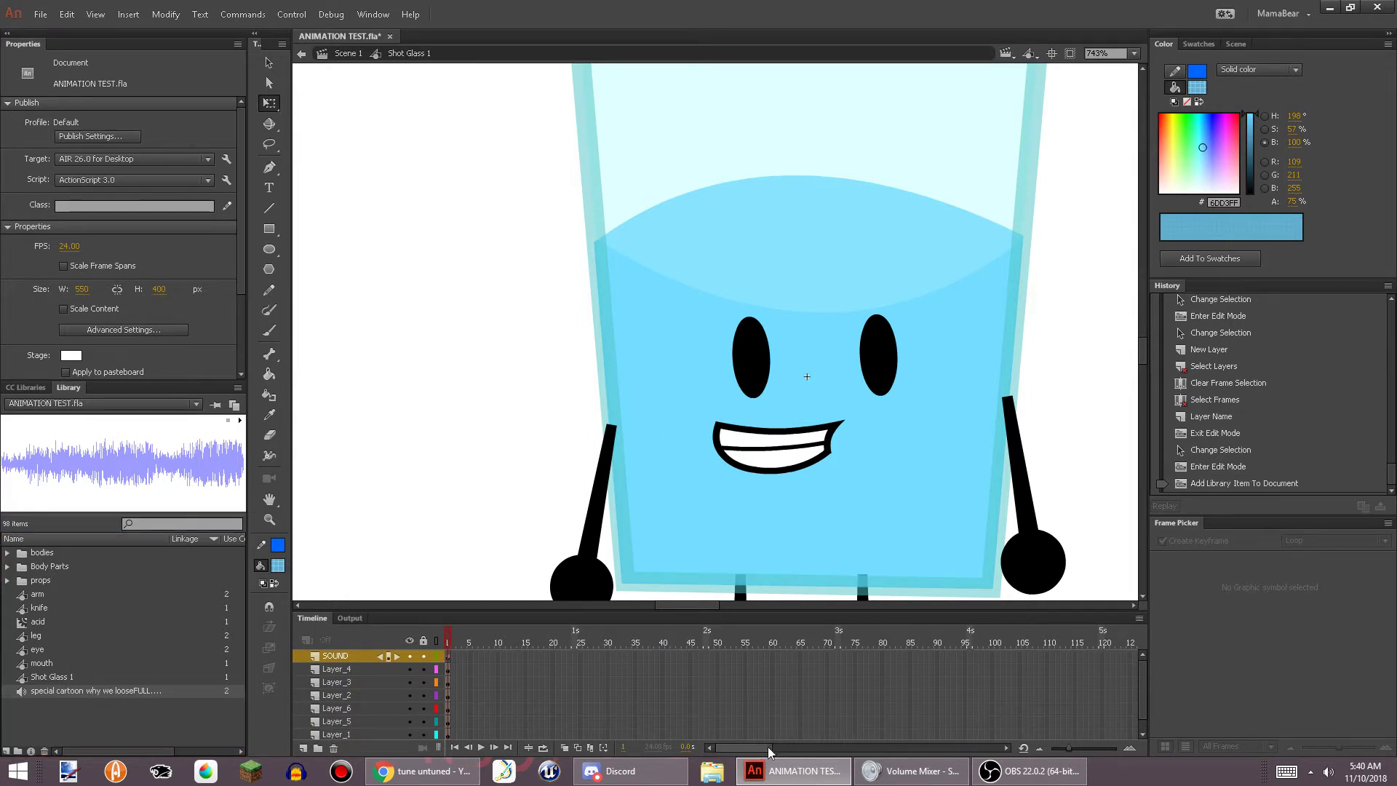
Extend all of the shot glass symbol's layers with frames to the 27-second mark and return to Scene 1
left_click_drag(768, 747, 1007, 702)
left_click_drag(1117, 654, 1117, 767)
right_click(1119, 695)
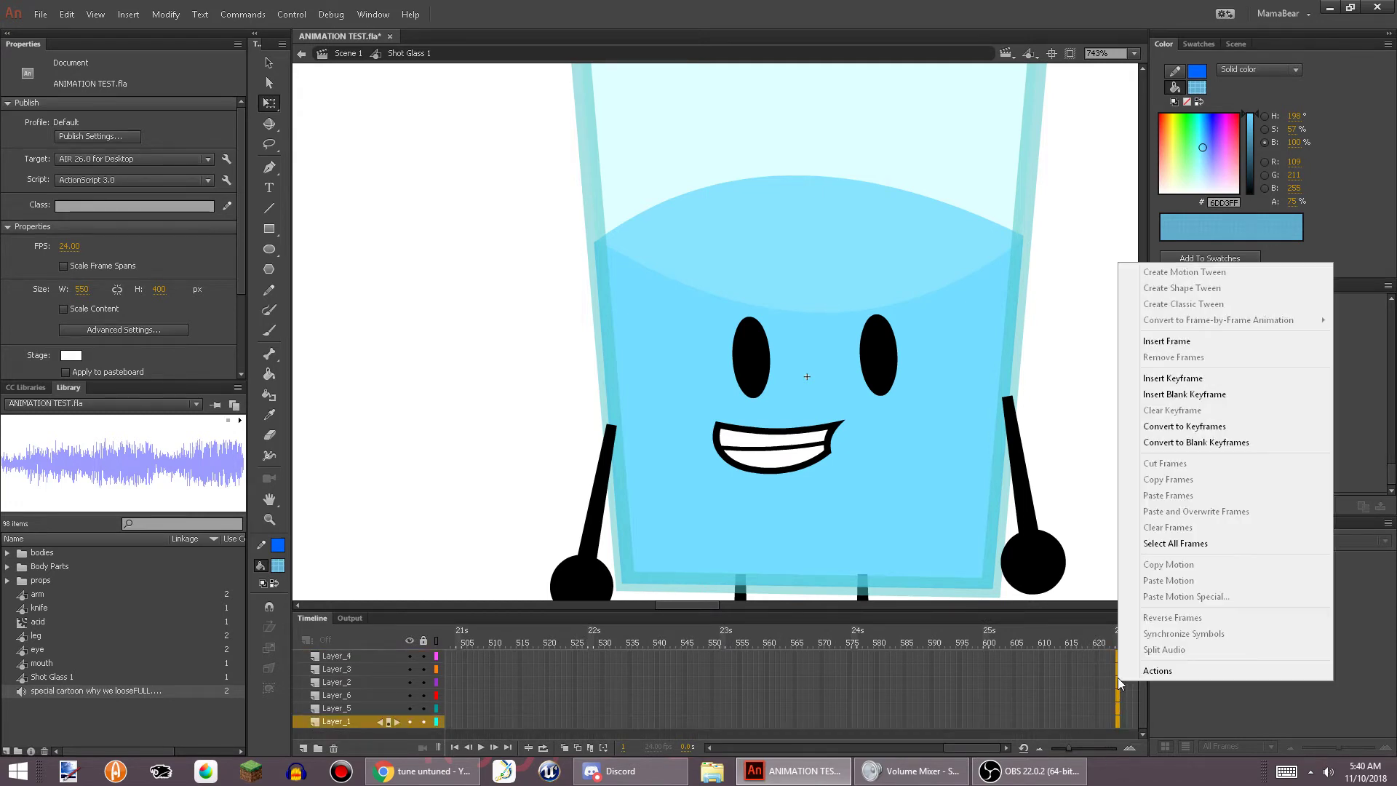
left_click(1164, 341)
left_click_drag(836, 748, 863, 747)
scroll(714, 666, "up", 1)
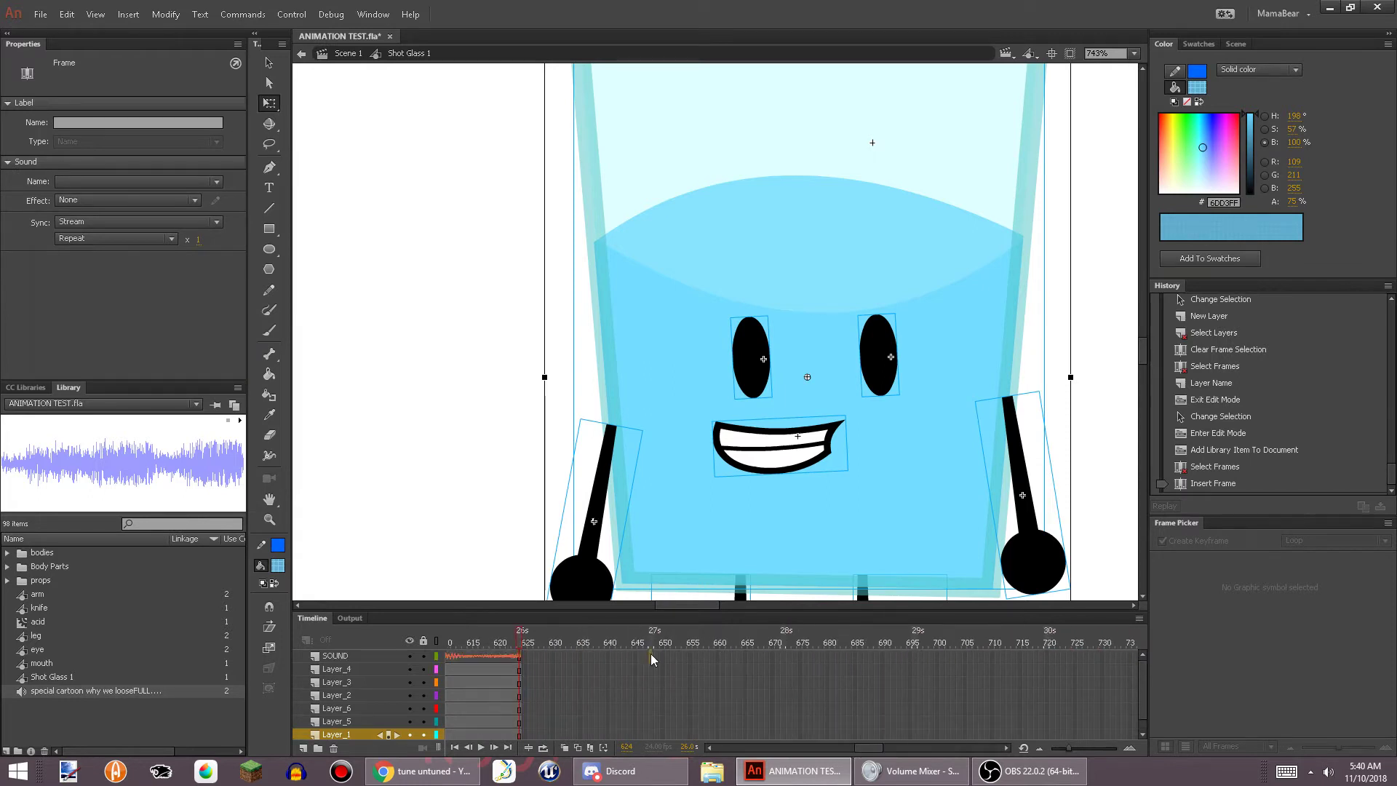
left_click_drag(650, 653, 650, 713)
right_click(650, 713)
left_click(699, 373)
double_click(586, 196)
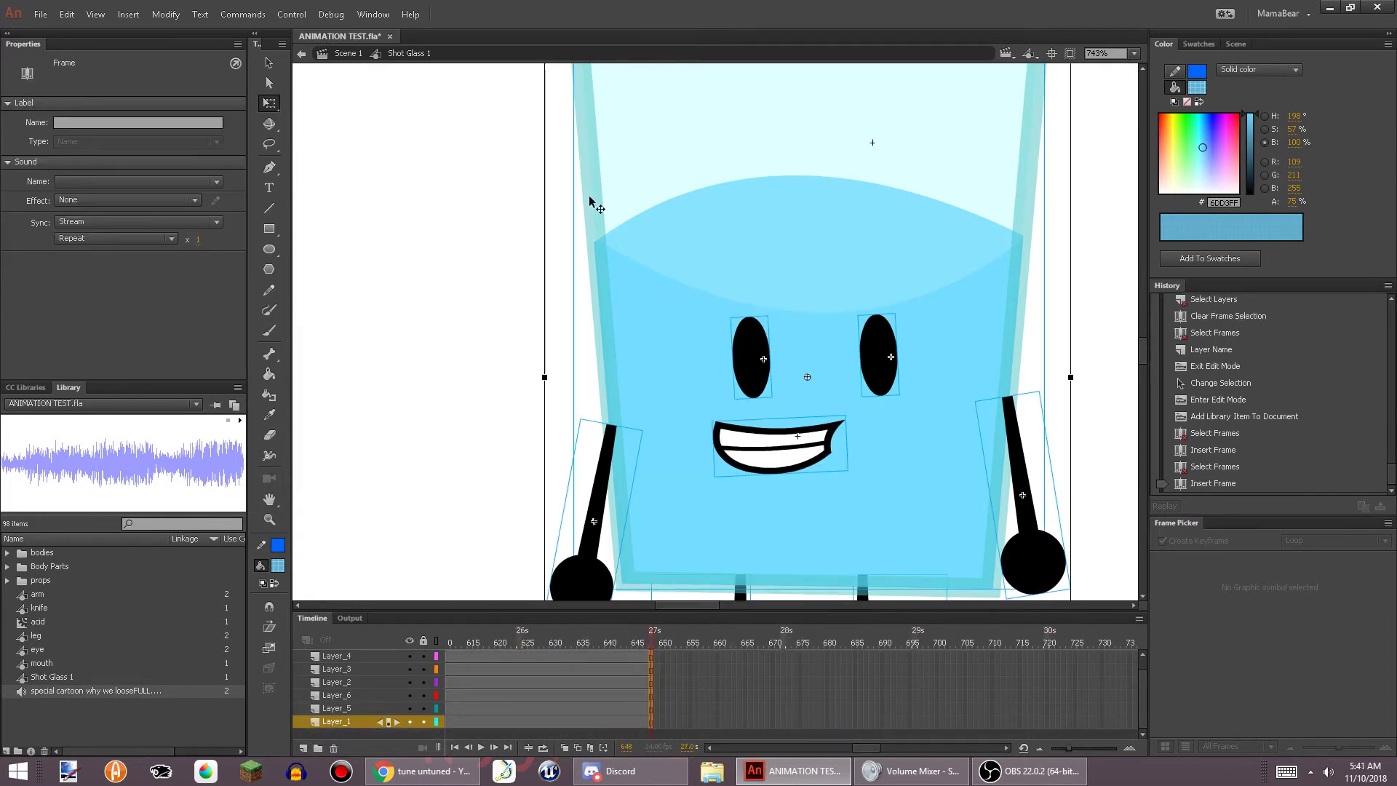
double_click(347, 327)
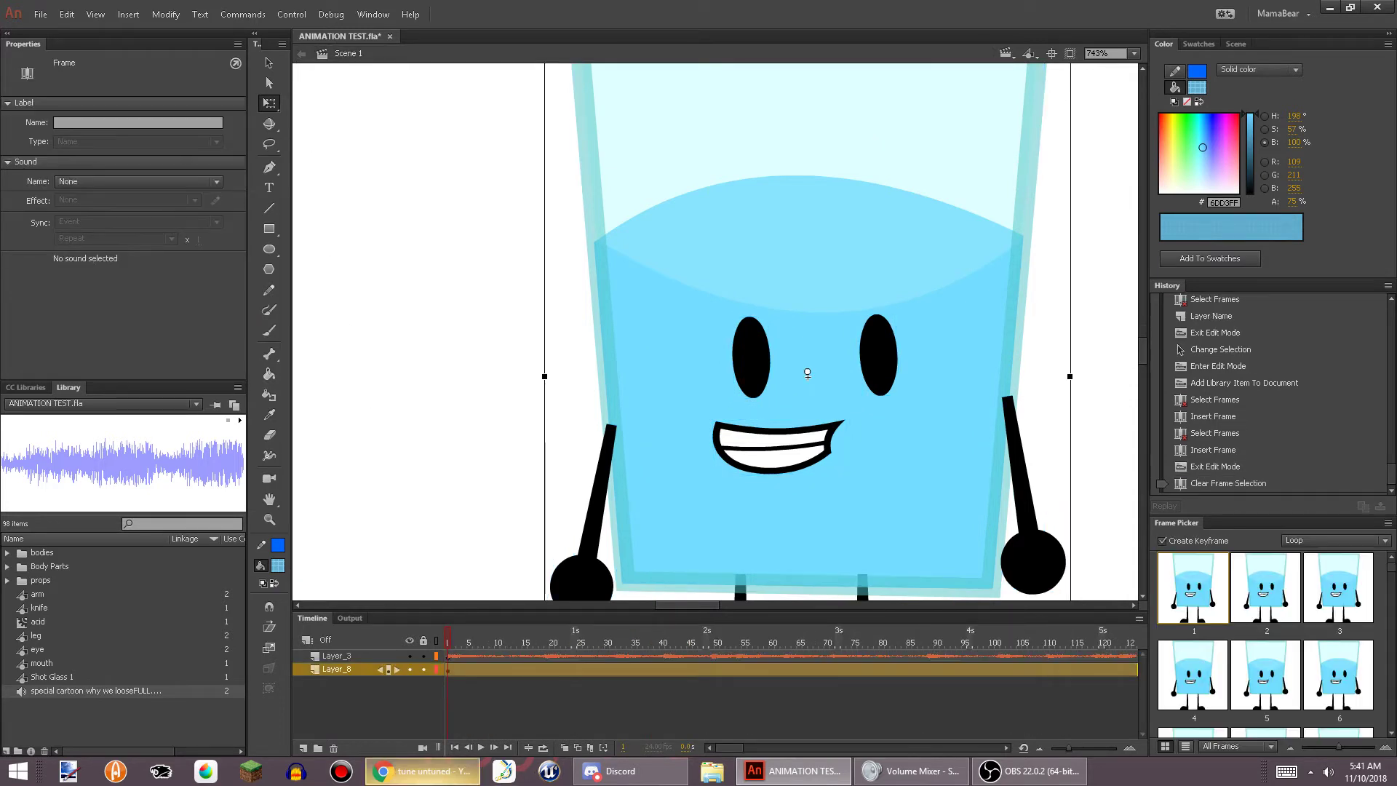
left_click(509, 321)
left_click_drag(686, 536, 581, 602)
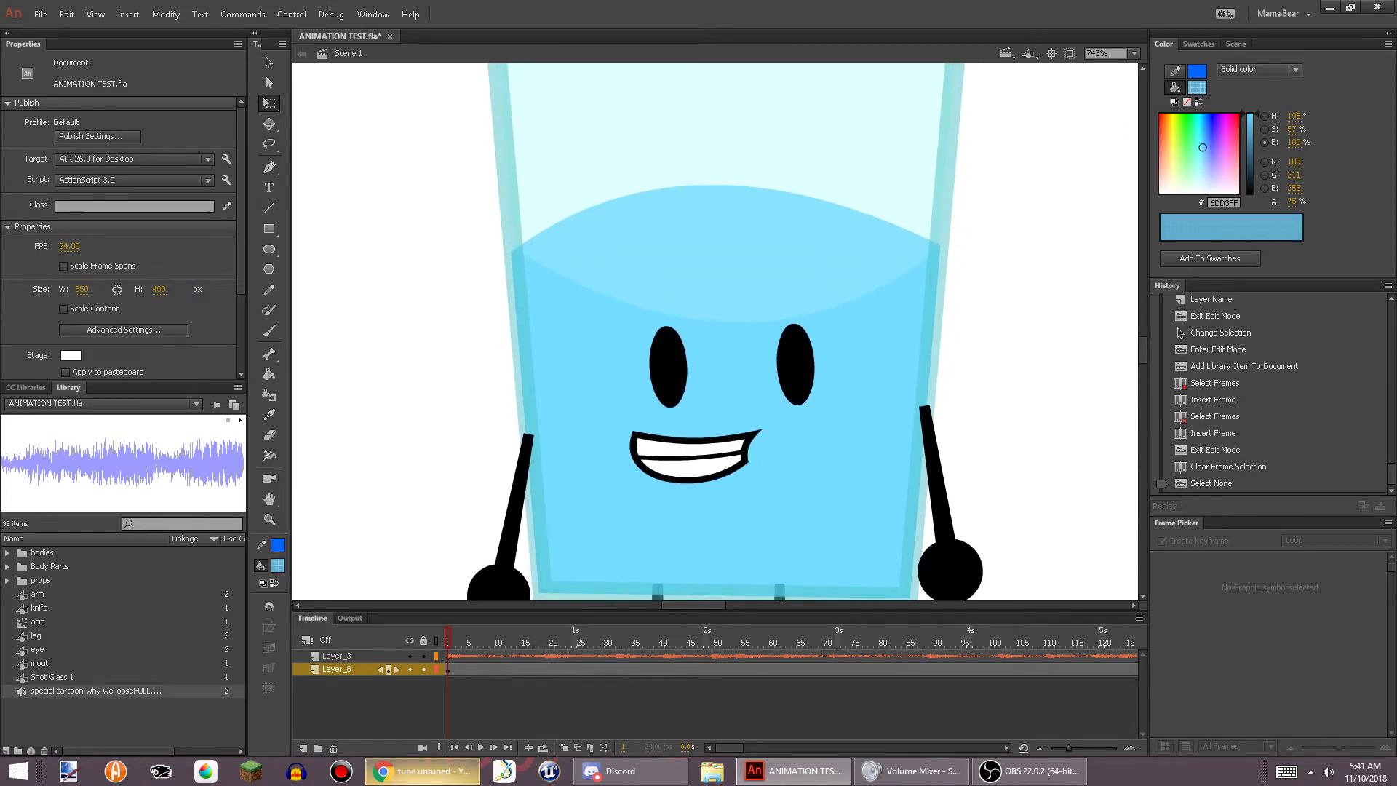
Switch to Chrome, search Google for "cartoon why we lose lyrics", and return to Adobe Animate
left_click(435, 770)
left_click(300, 6)
left_click(313, 34)
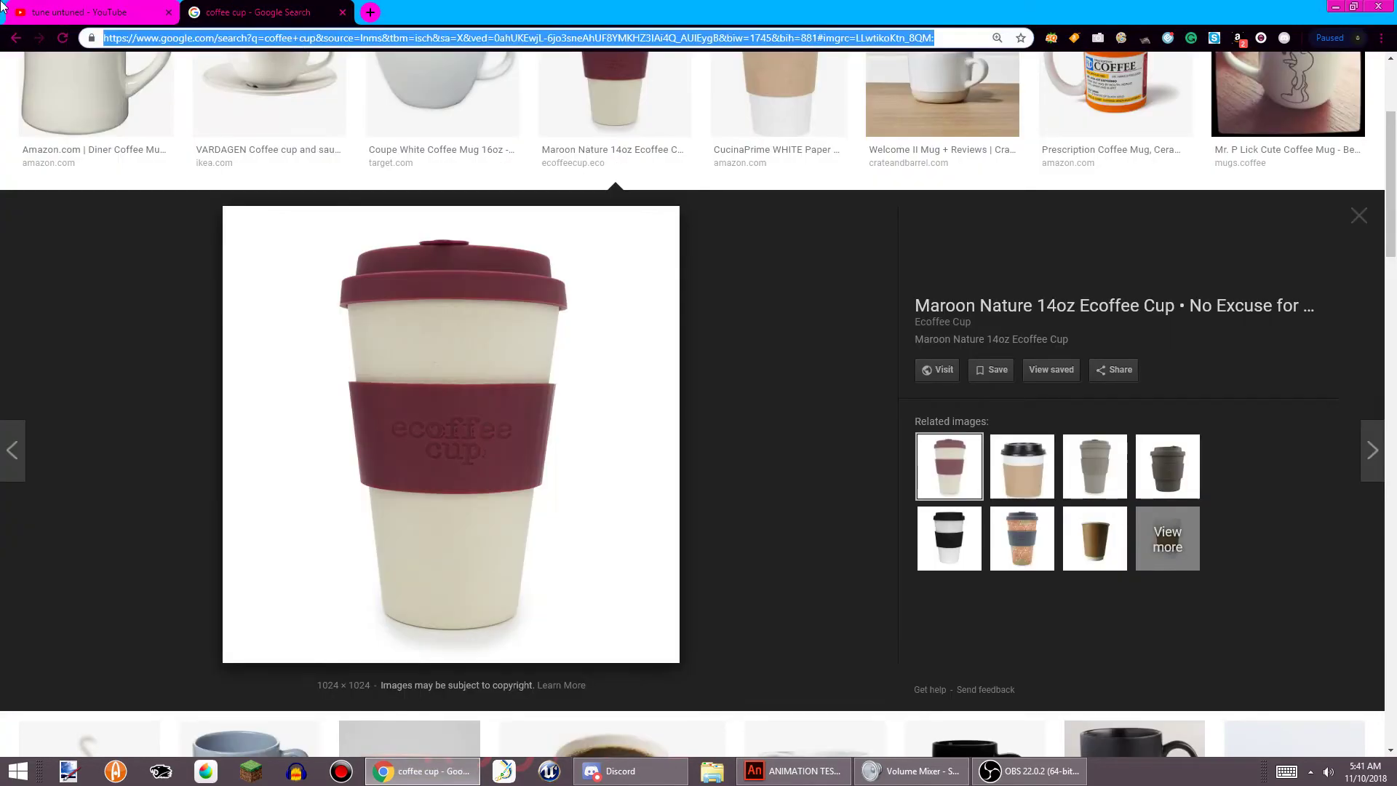
key("BackSpace")
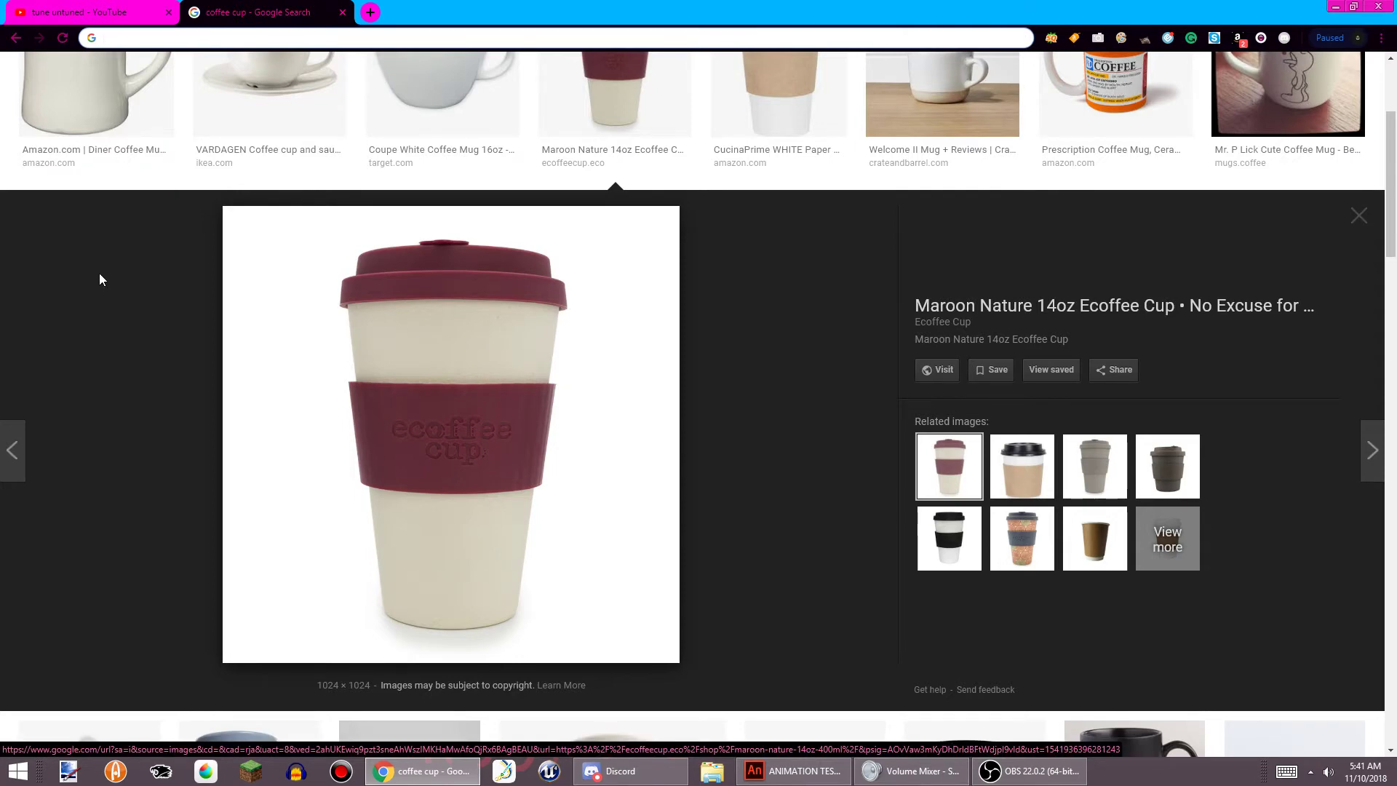
type("Cartoon ")
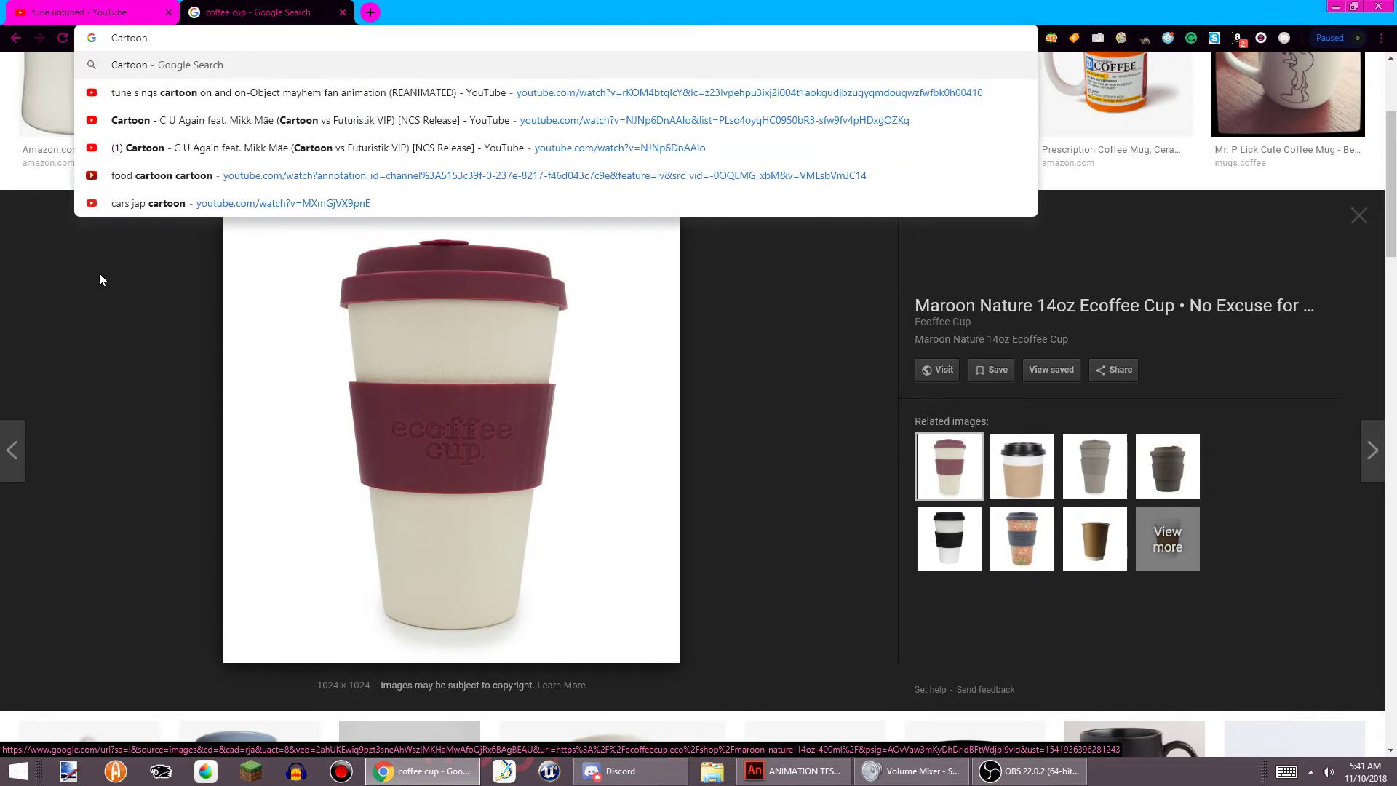
type("why we lose ly")
key("Return")
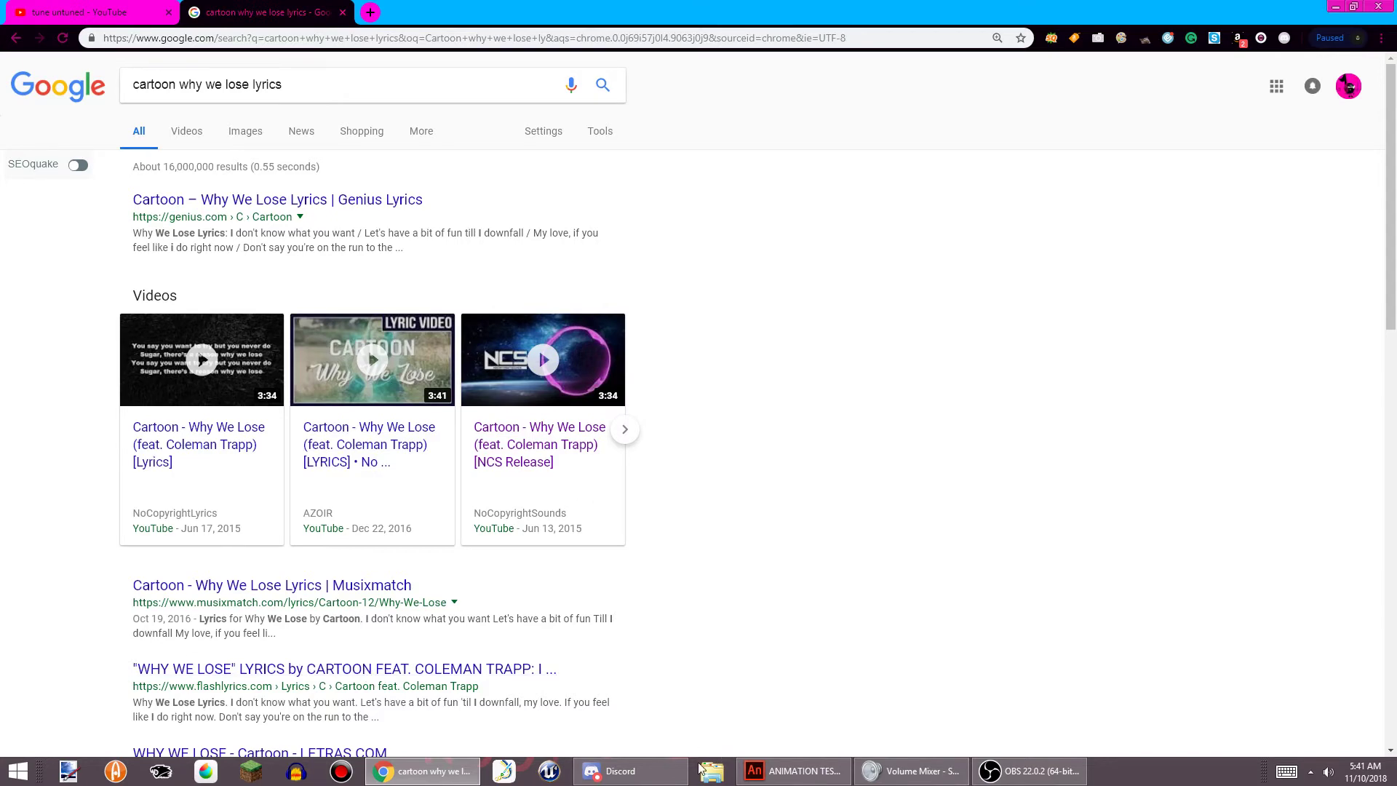
left_click(793, 771)
scroll(698, 231, "down", 3)
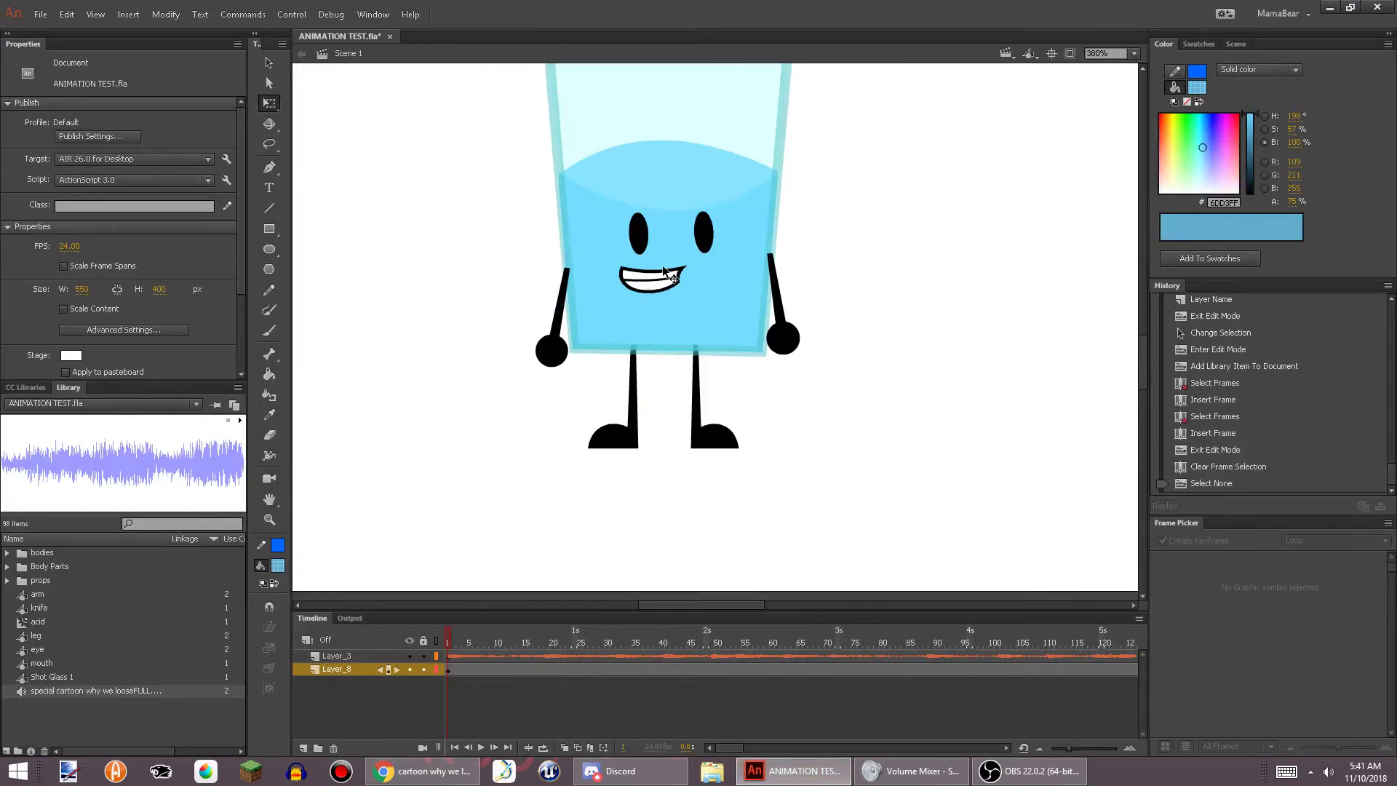
left_click_drag(653, 298, 630, 328)
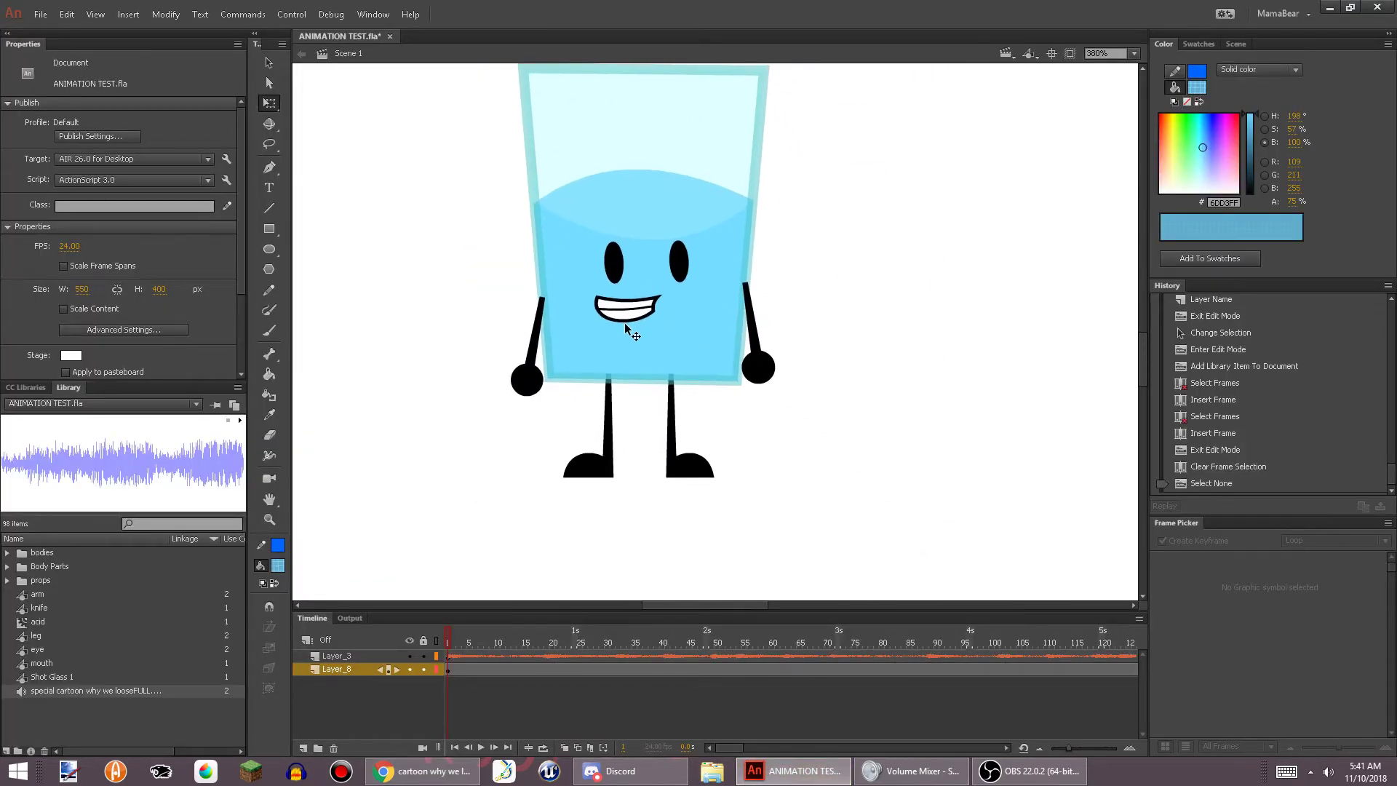
left_click(1028, 770)
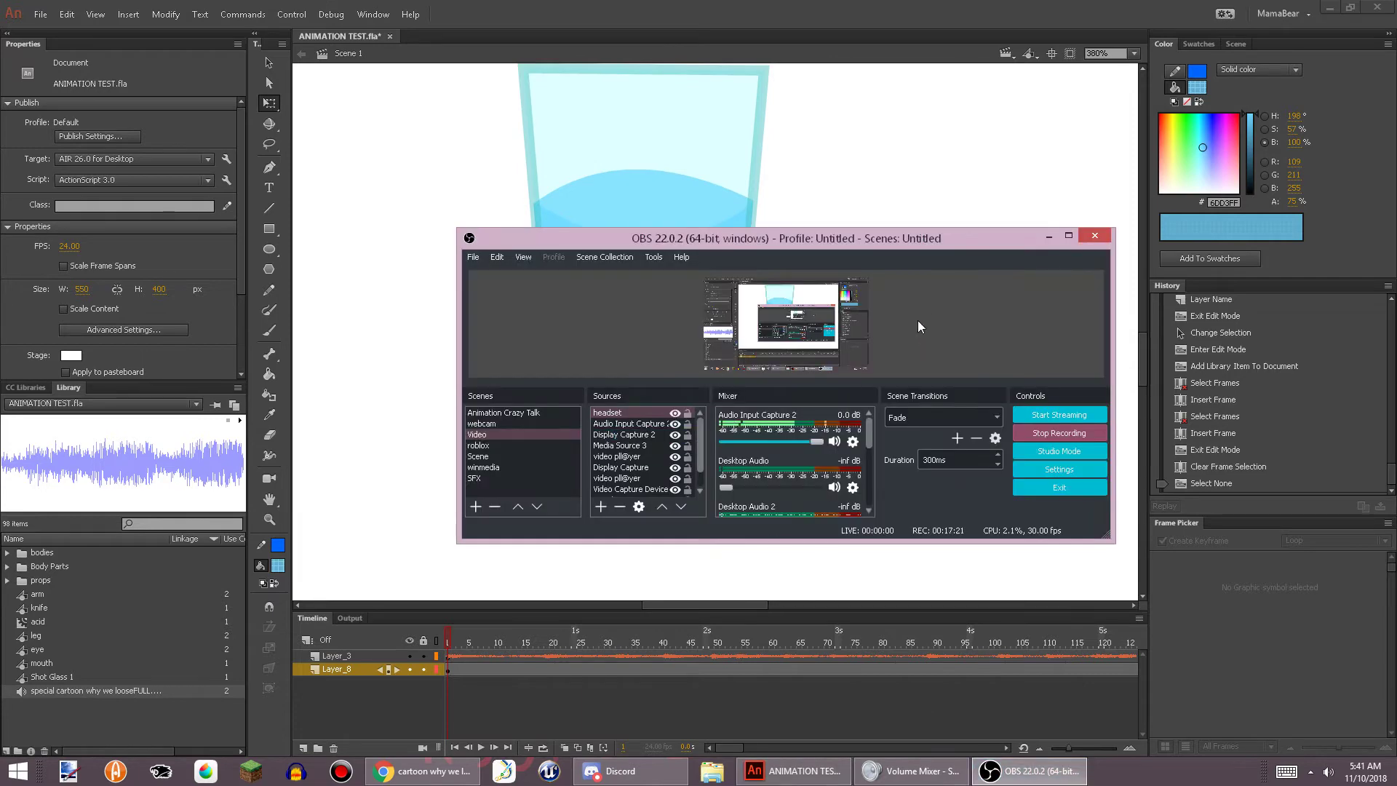
left_click(938, 127)
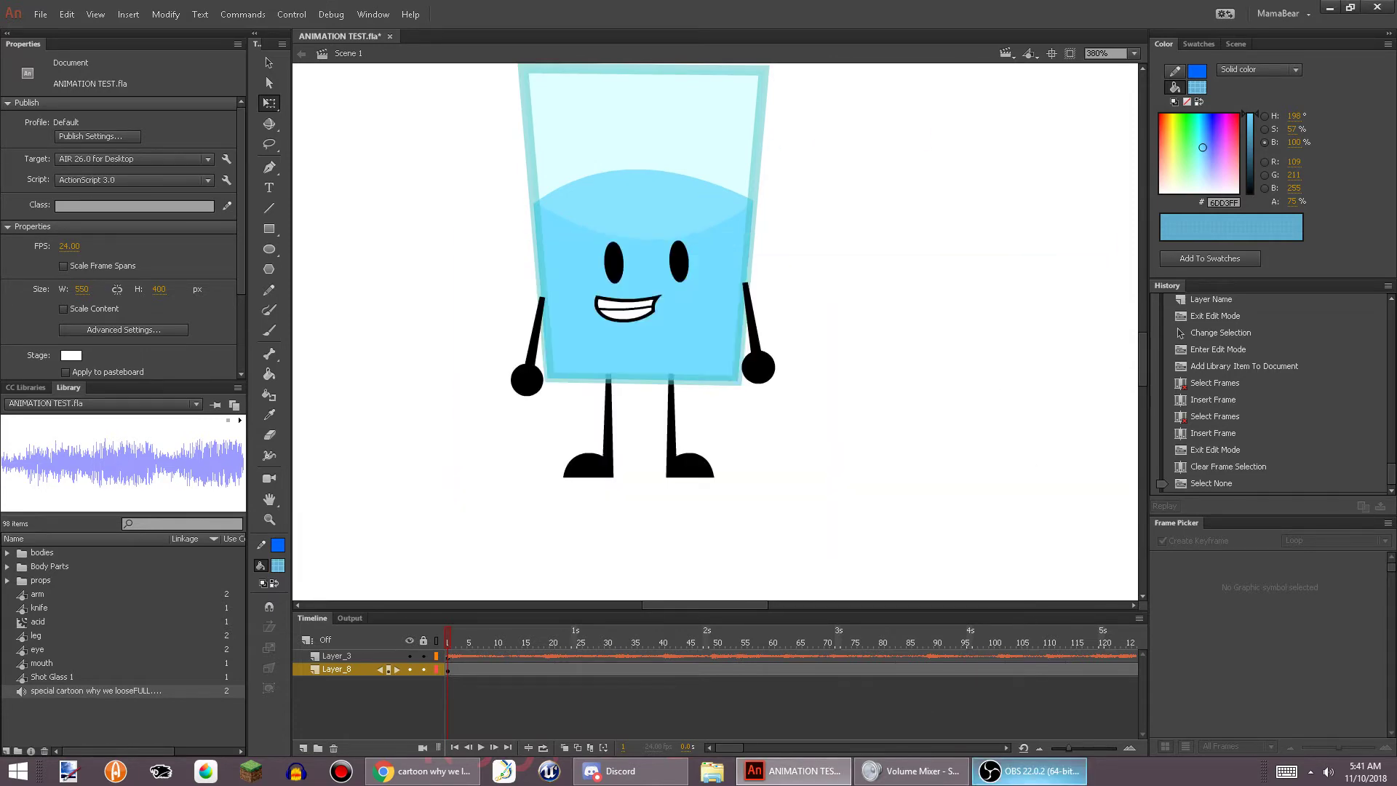
left_click(988, 766)
left_click(996, 580)
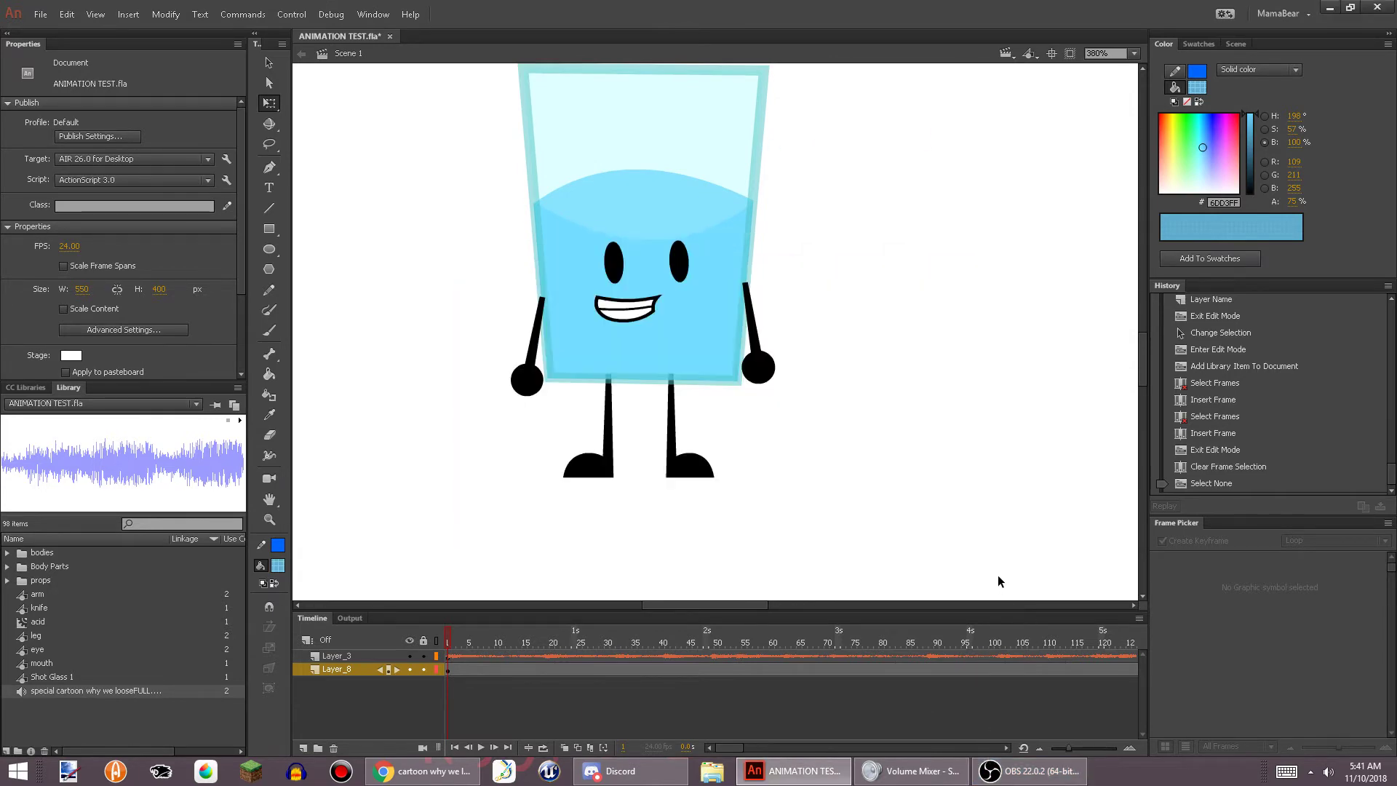
left_click_drag(841, 447, 960, 533)
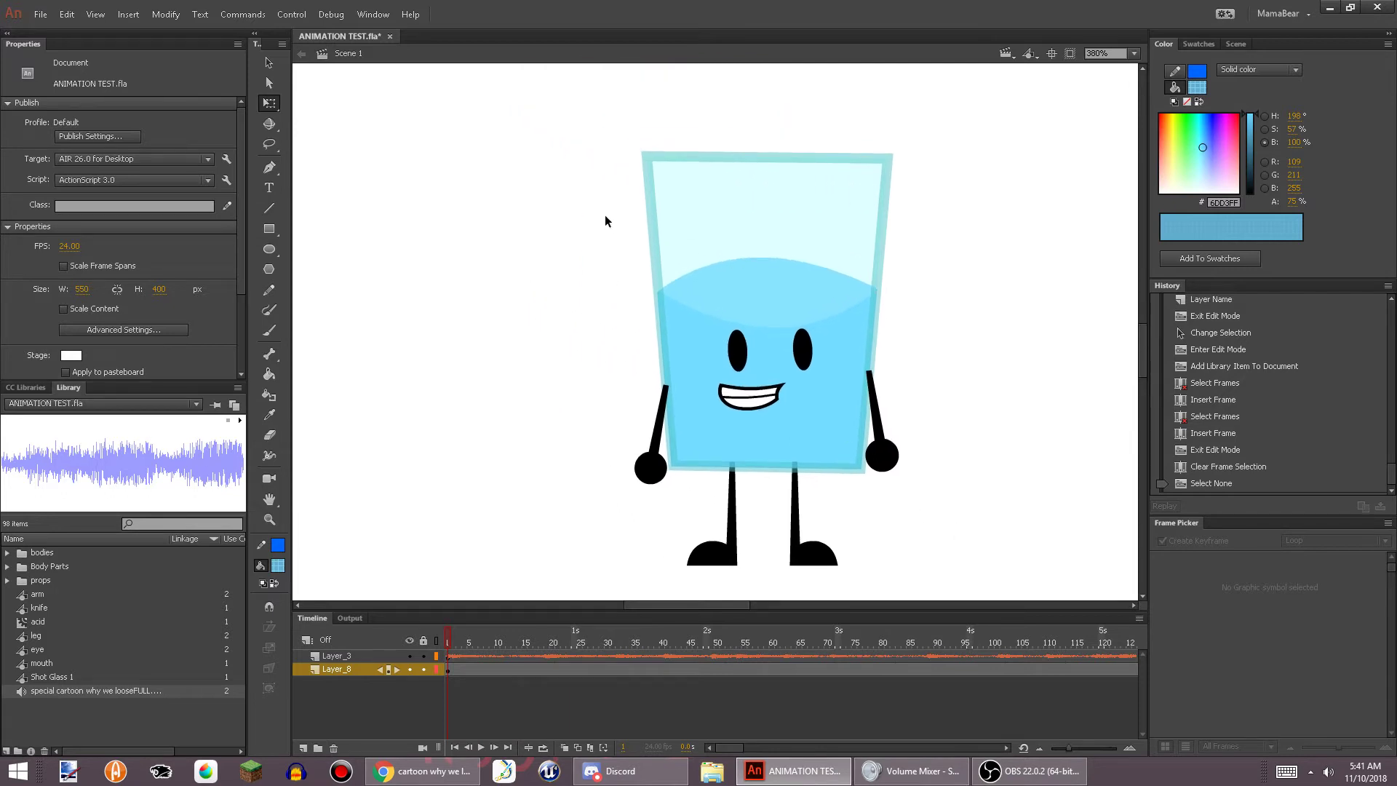
scroll(923, 356, "up", 3)
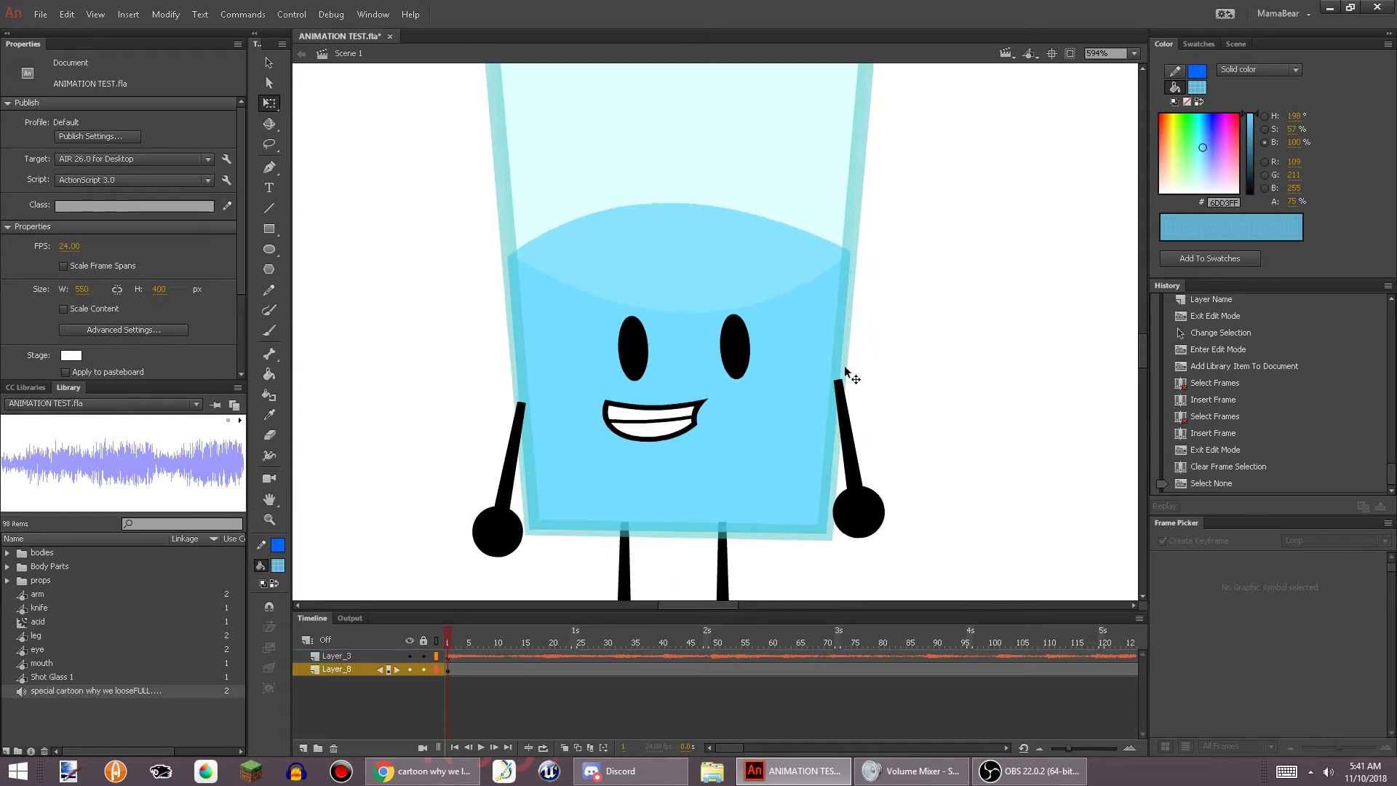
left_click_drag(453, 407, 608, 341)
Play the scene from its first frame to preview the soundtrack
left_click_drag(505, 644, 437, 656)
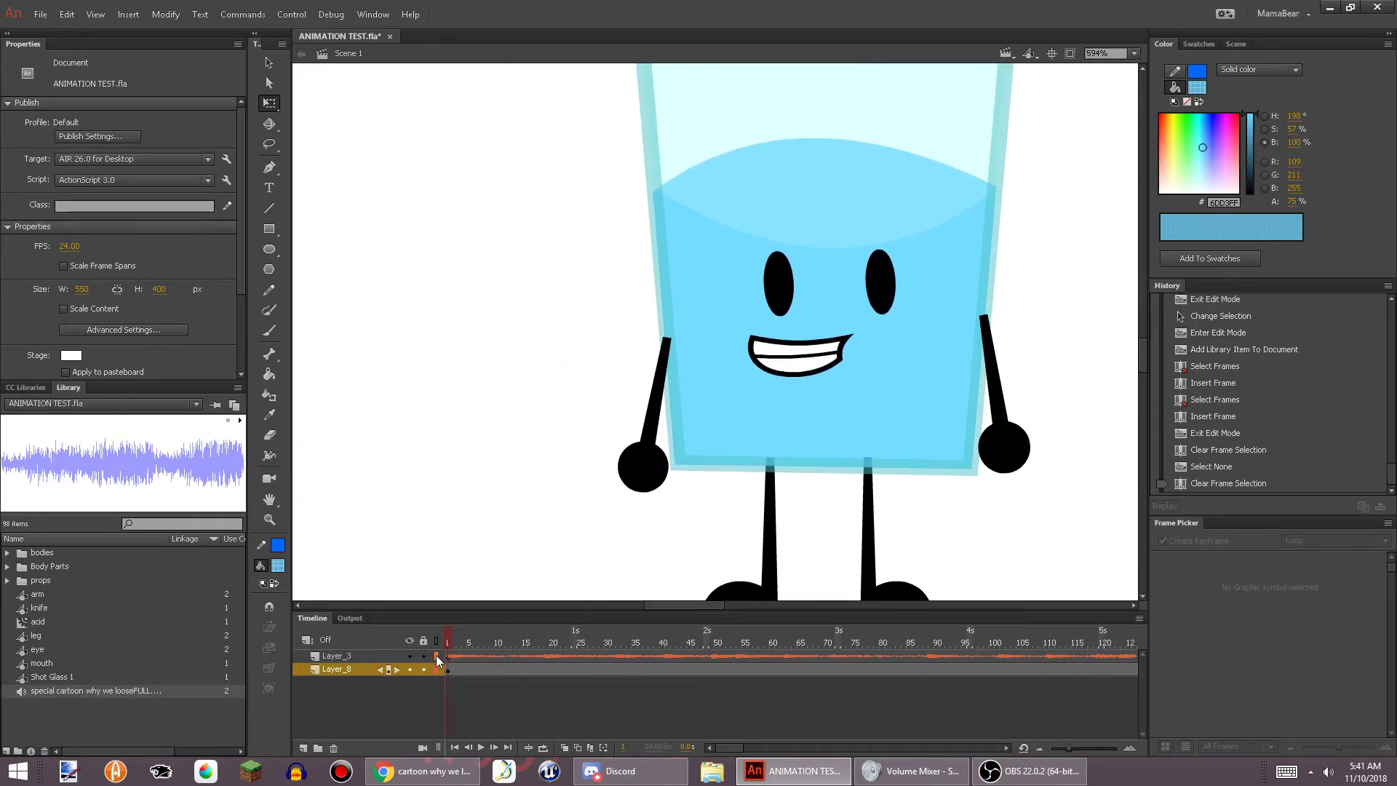
left_click(481, 748)
left_click(480, 642)
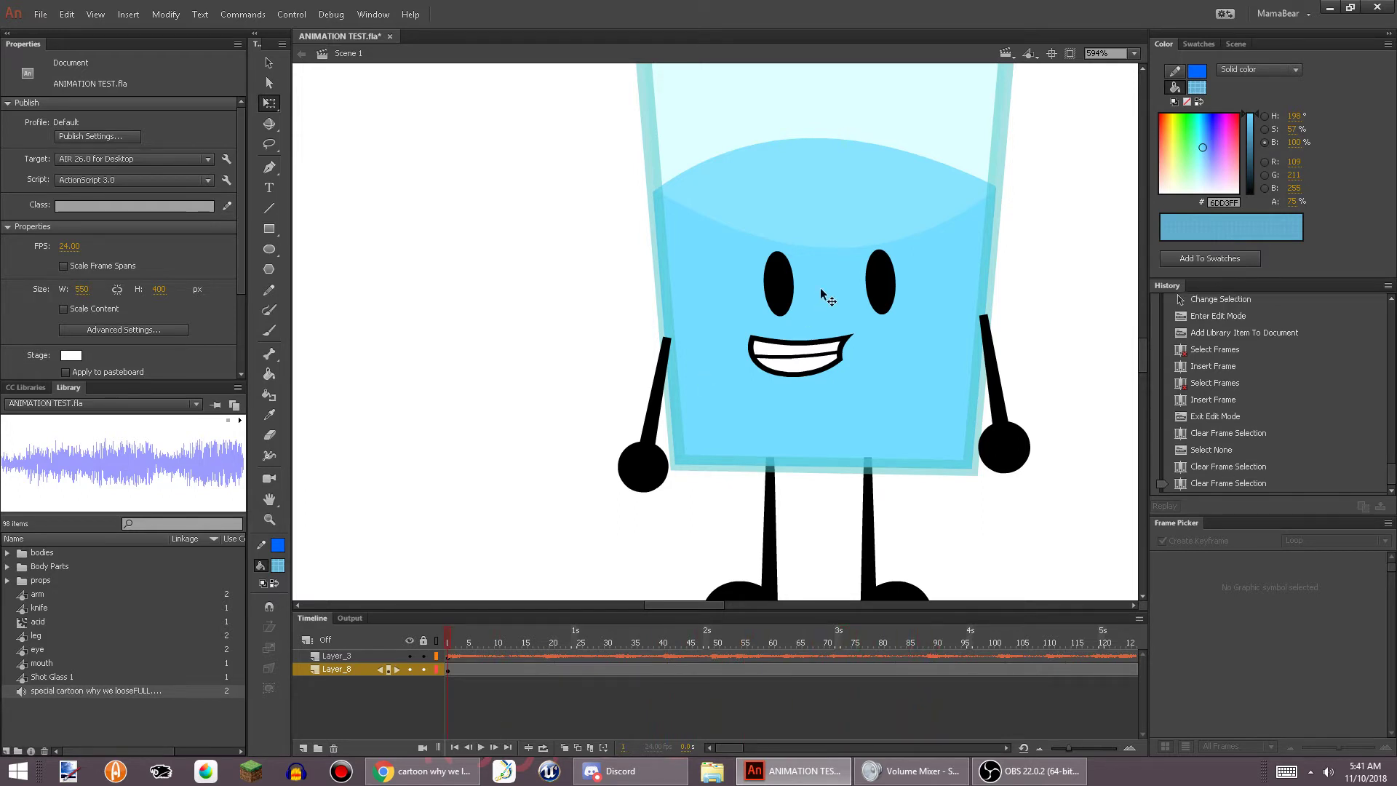
Open the shot glass symbol for editing and change its left eye to the U-shaped closed eye, frame 5
double_click(823, 294)
left_click(509, 391)
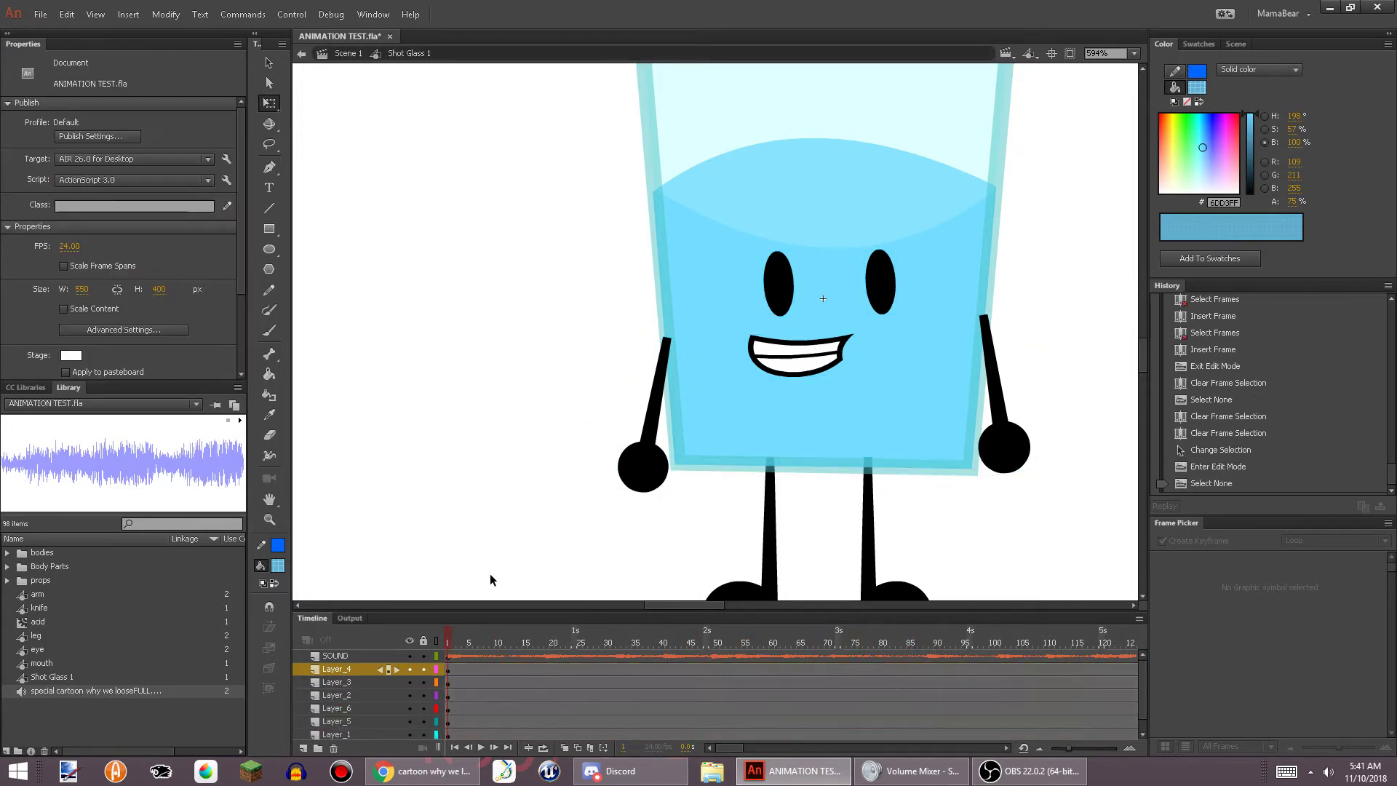
left_click(782, 299)
scroll(829, 273, "up", 2)
scroll(1208, 669, "down", 5)
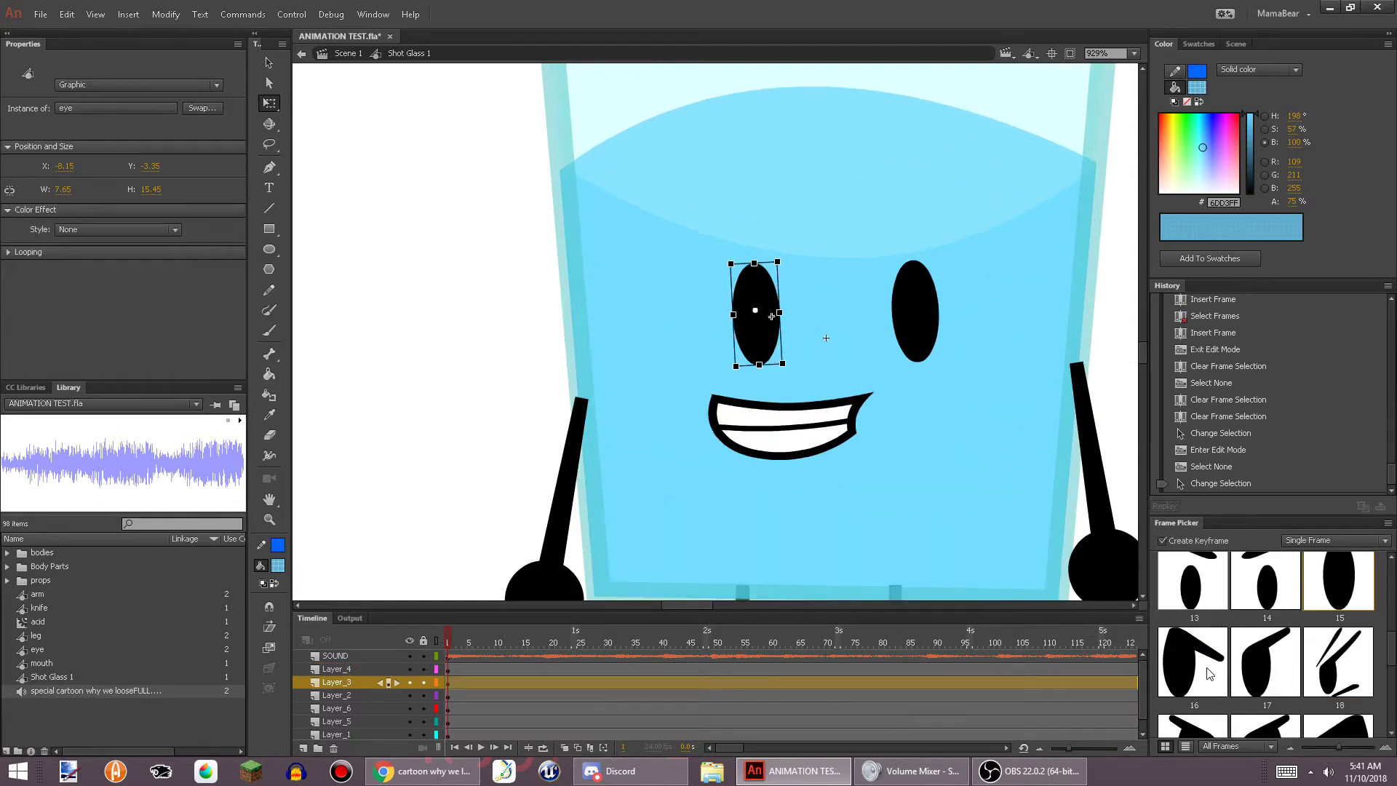
scroll(1210, 670, "up", 4)
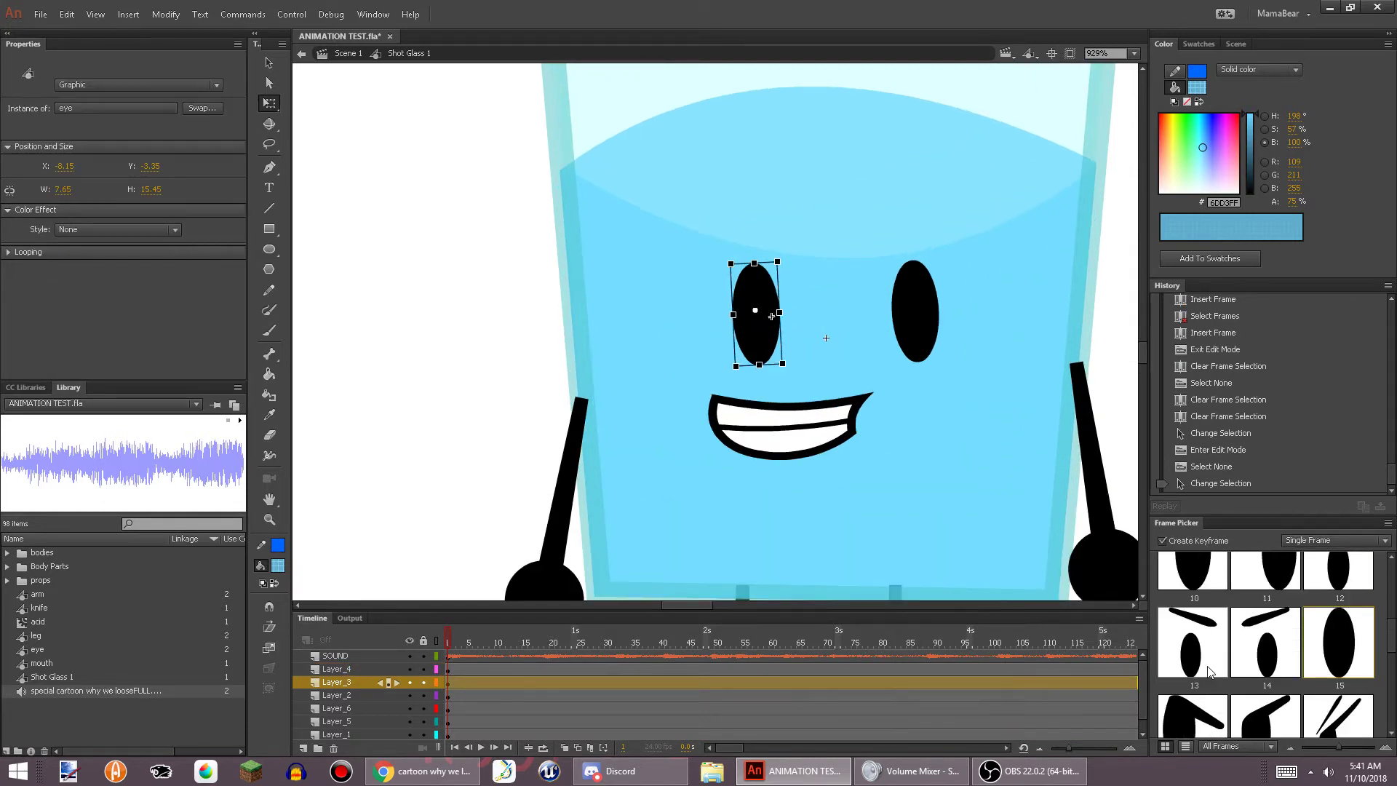
scroll(1207, 669, "up", 3)
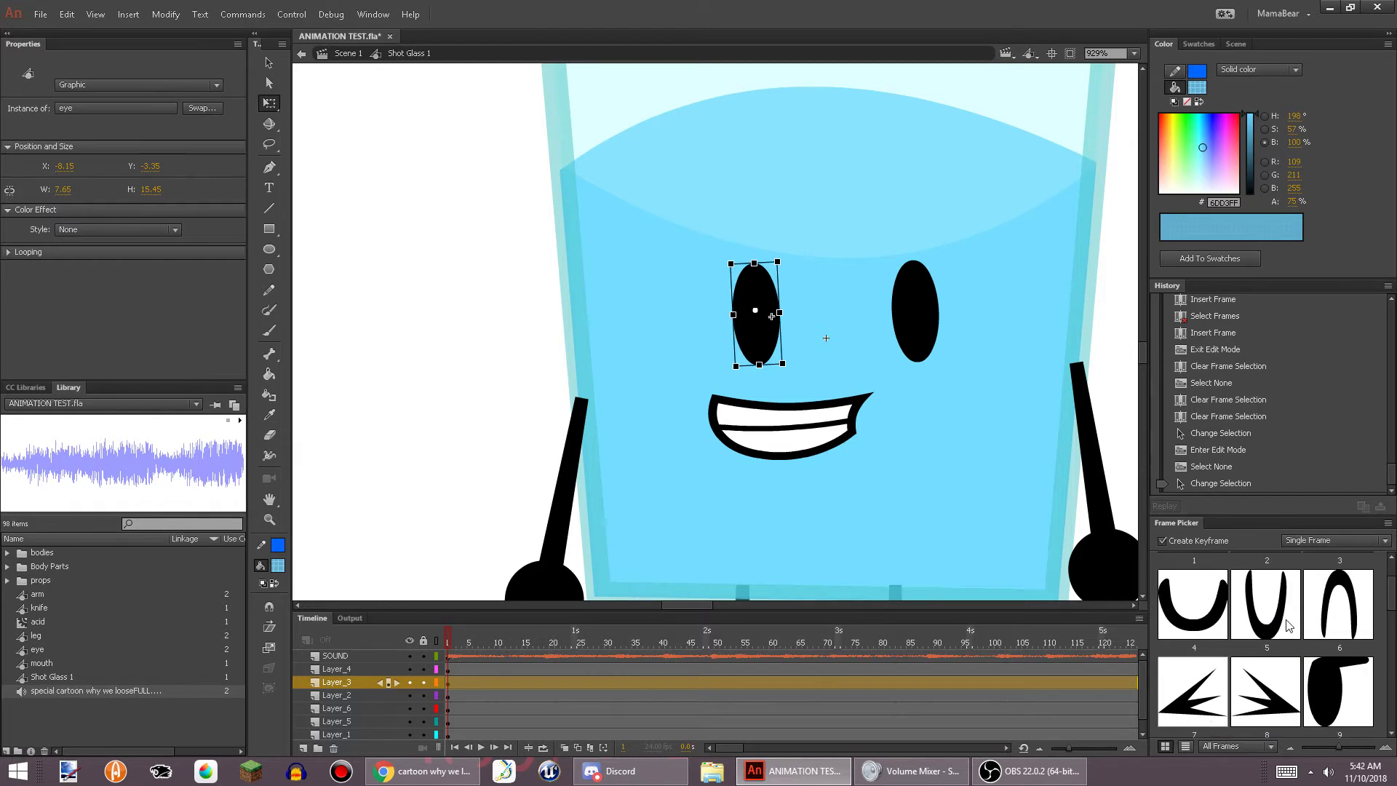
left_click(1273, 590)
scroll(806, 223, "up", 3)
Change the right eye to the same U-shaped closed eye and shift it slightly into place
left_click(986, 358)
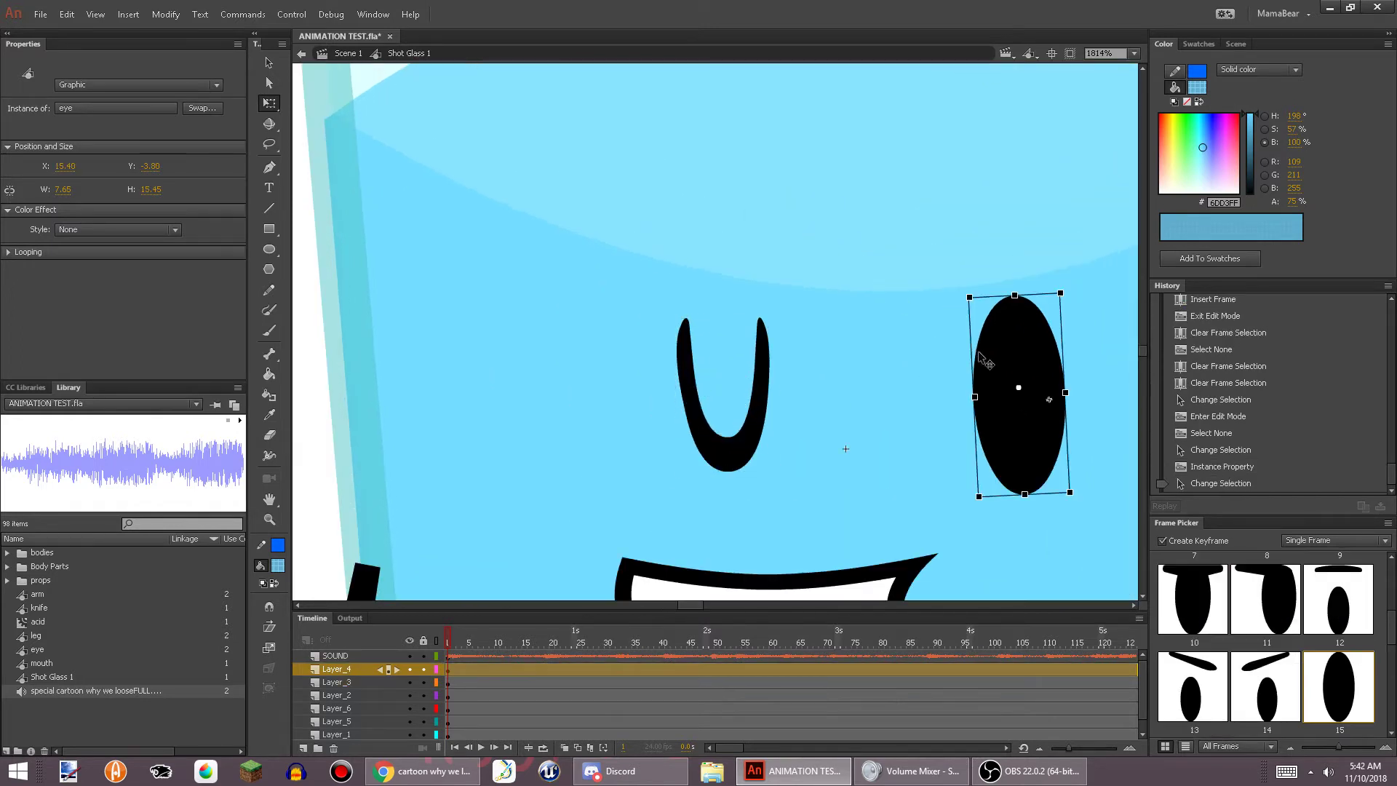
scroll(1244, 652, "down", 2)
left_click(1270, 598)
left_click_drag(1061, 455, 880, 237)
Change the mouth to the curved-line smile, frame 20, and move it slightly lower on the face
left_click(643, 442)
scroll(1259, 668, "down", 5)
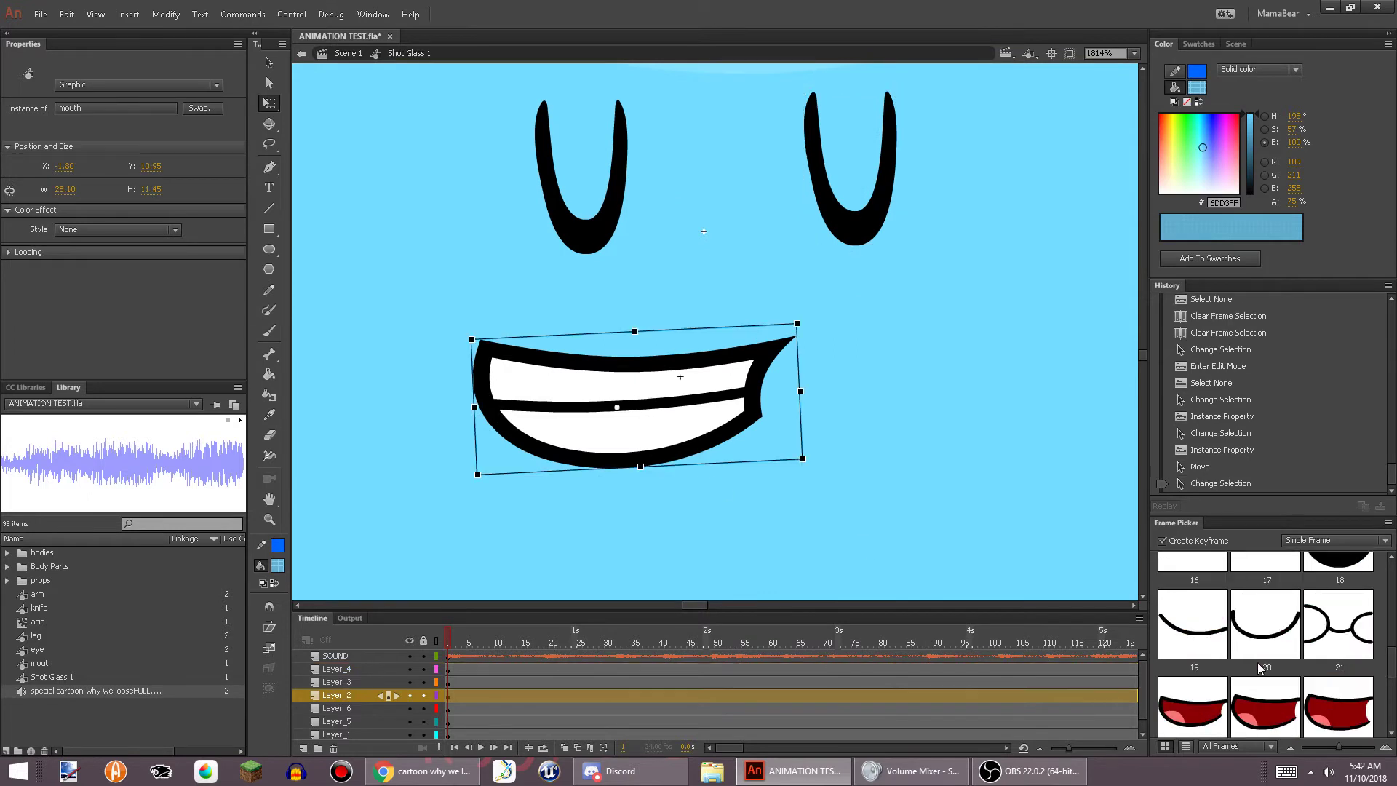
scroll(1258, 669, "down", 2)
left_click(1257, 680)
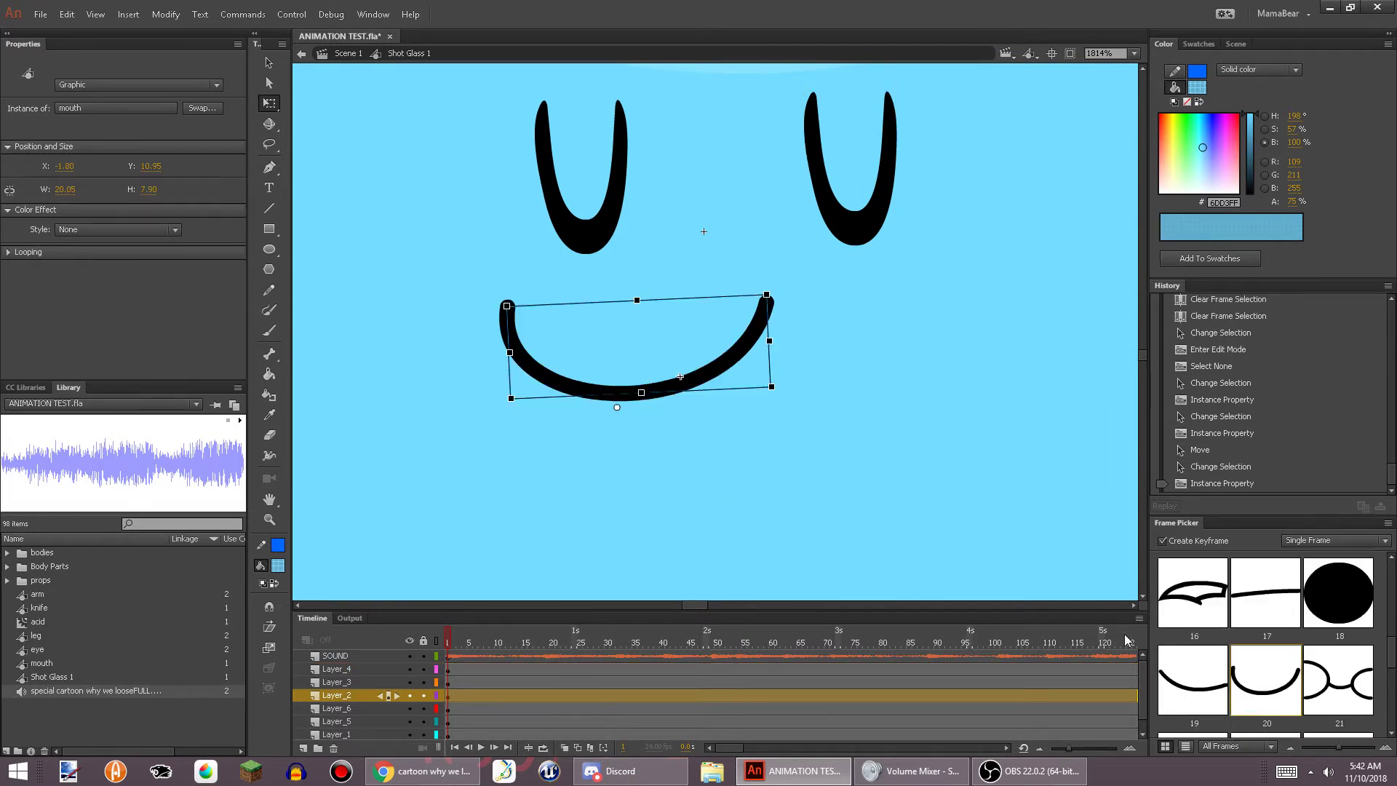
left_click_drag(747, 360, 750, 398)
scroll(750, 398, "down", 4)
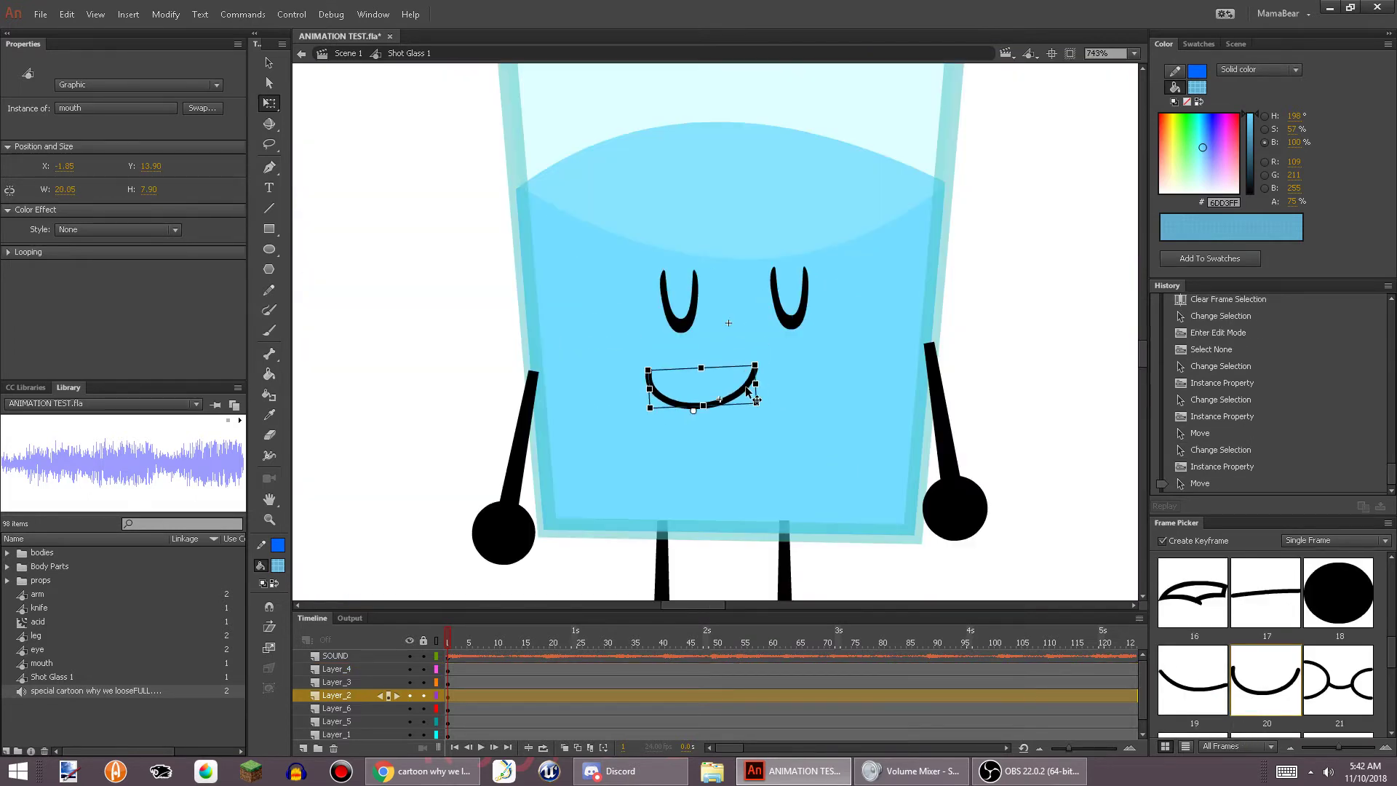
left_click(1006, 321)
Open the shot glass body symbol inside the character for editing
scroll(745, 380, "up", 3)
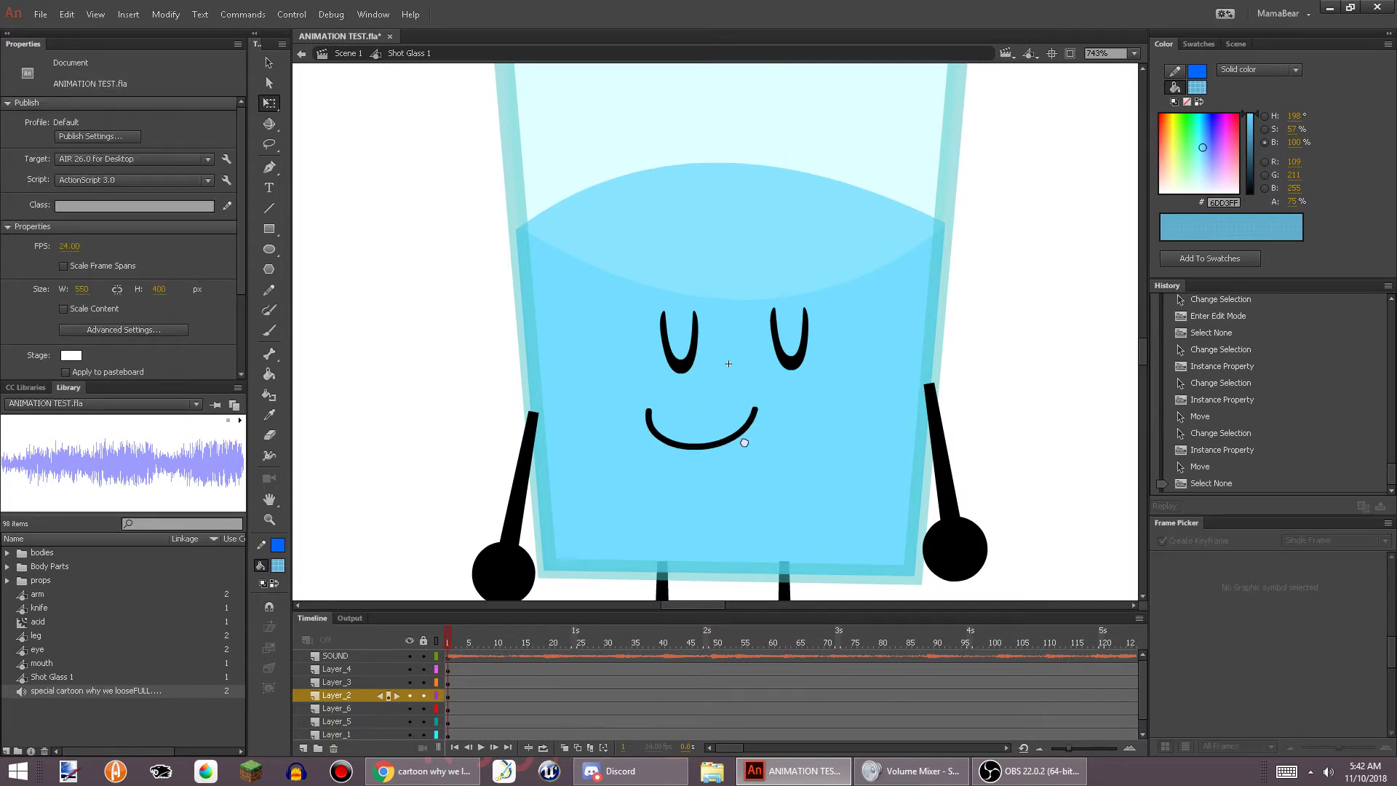
scroll(745, 464, "down", 5)
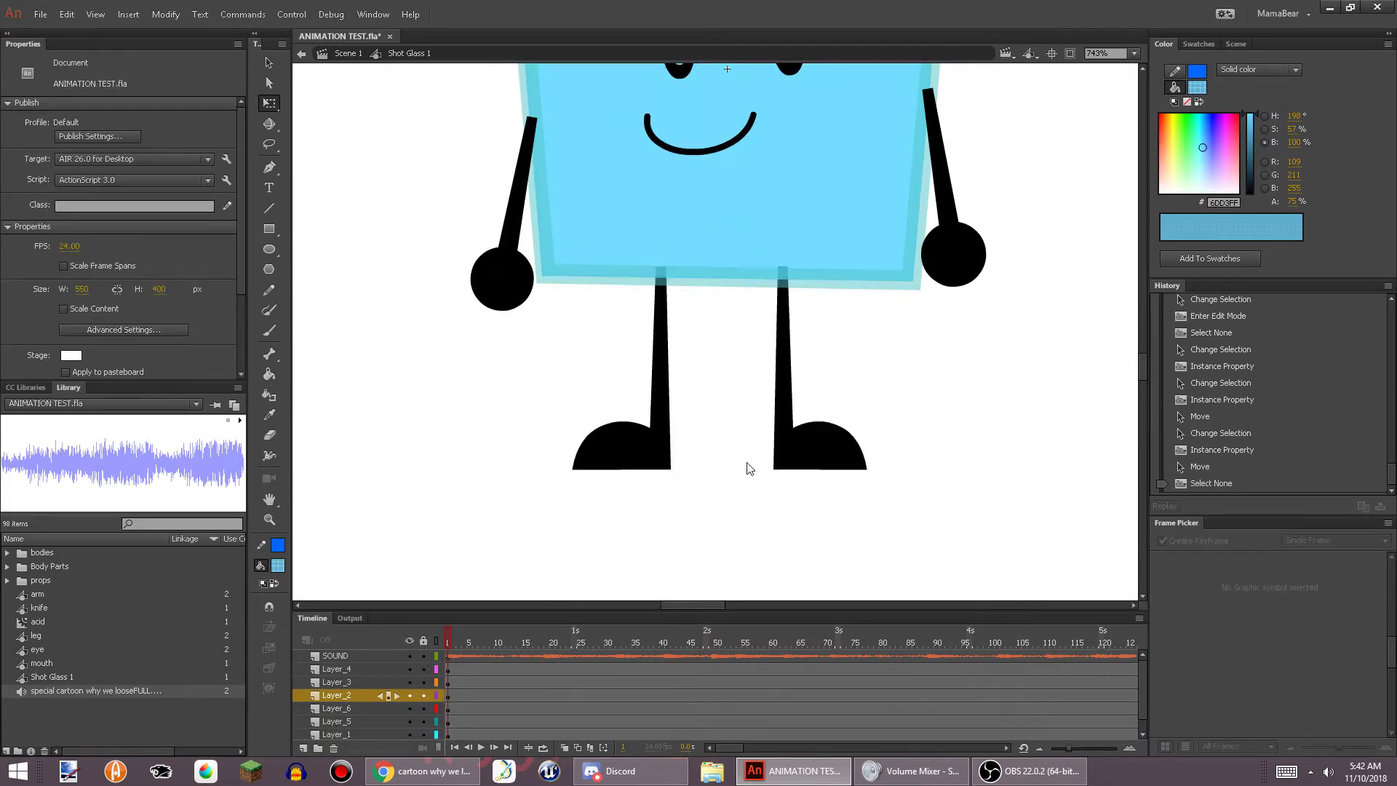
scroll(746, 461, "up", 5)
scroll(746, 464, "down", 5)
left_click(642, 260)
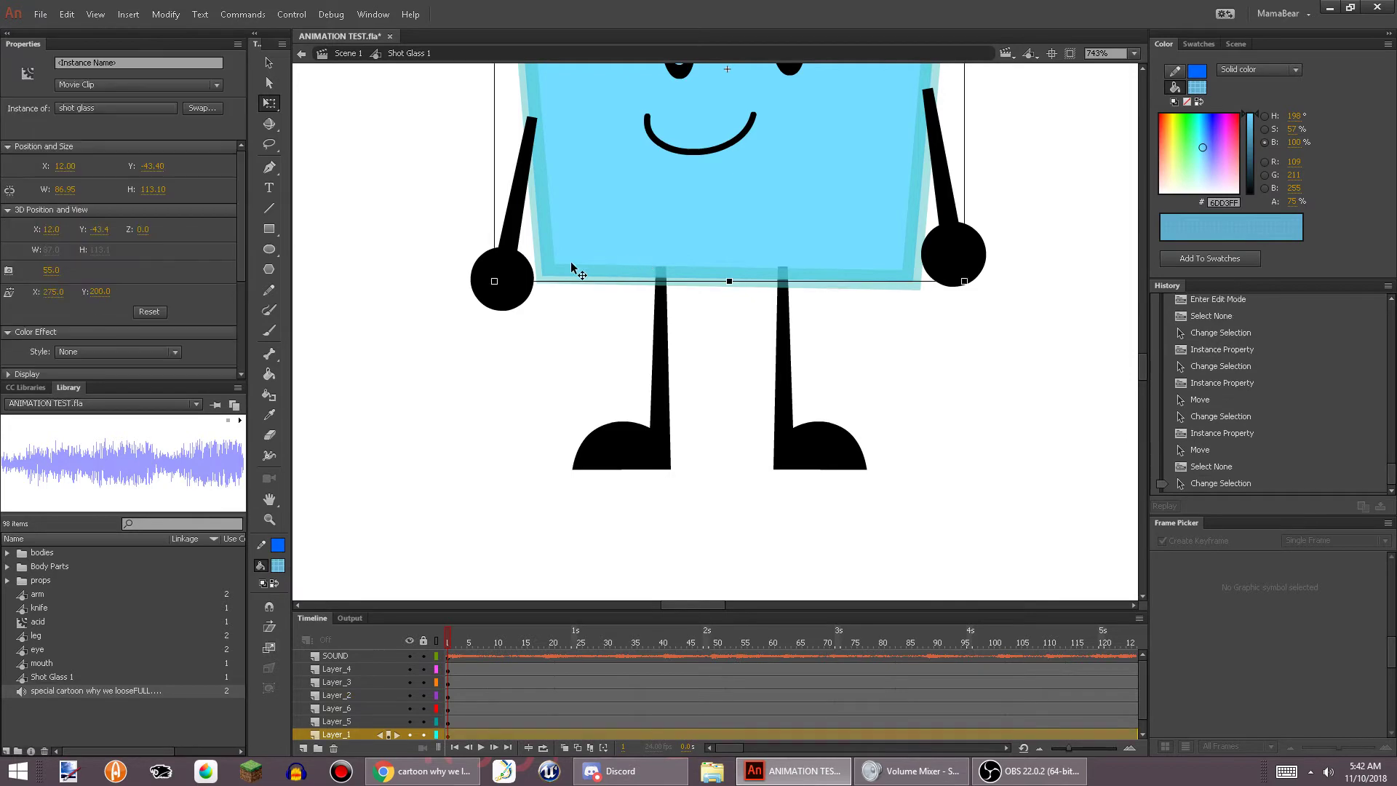
double_click(613, 248)
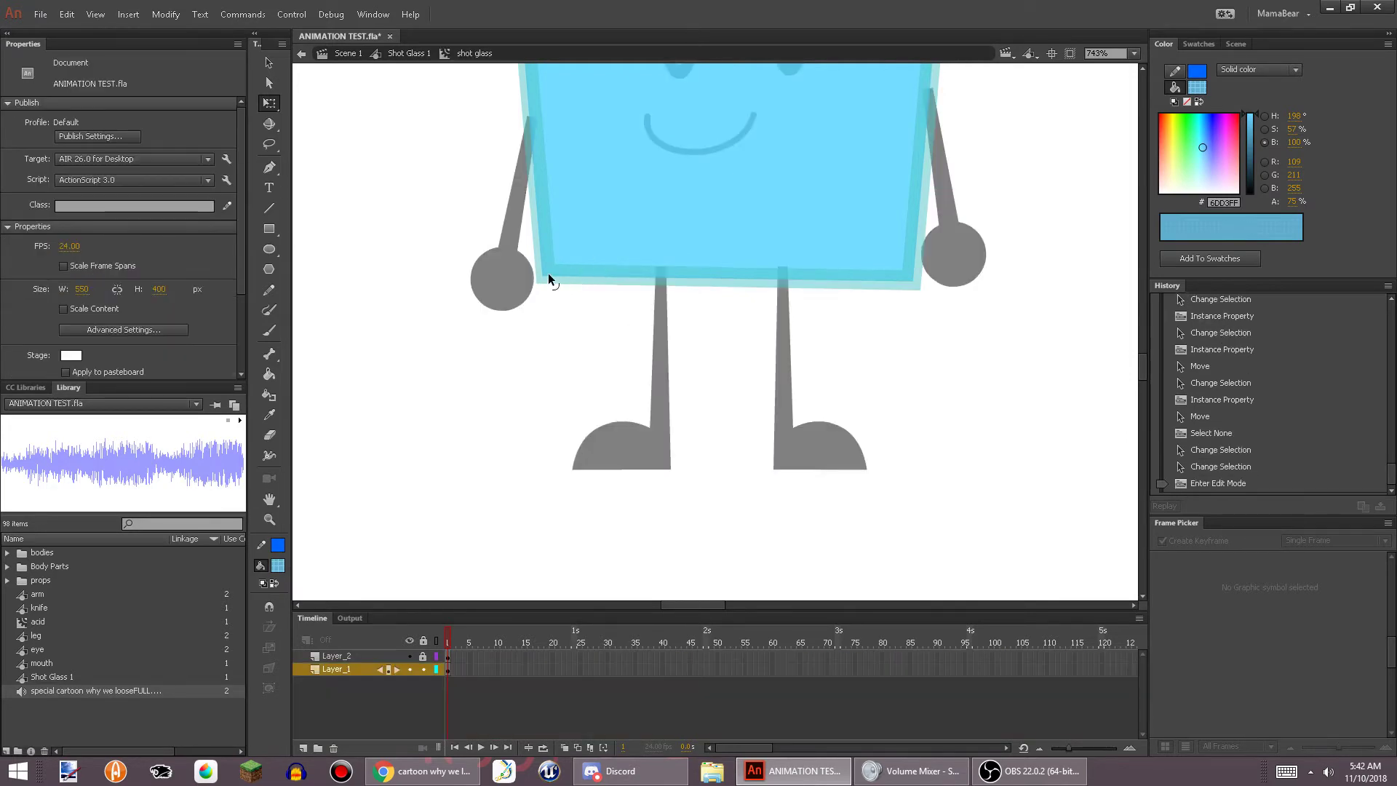
Unlock the glass layer, select all of the body artwork, and set the outline's join style to Round
left_click(549, 274)
left_click_drag(495, 360, 512, 608)
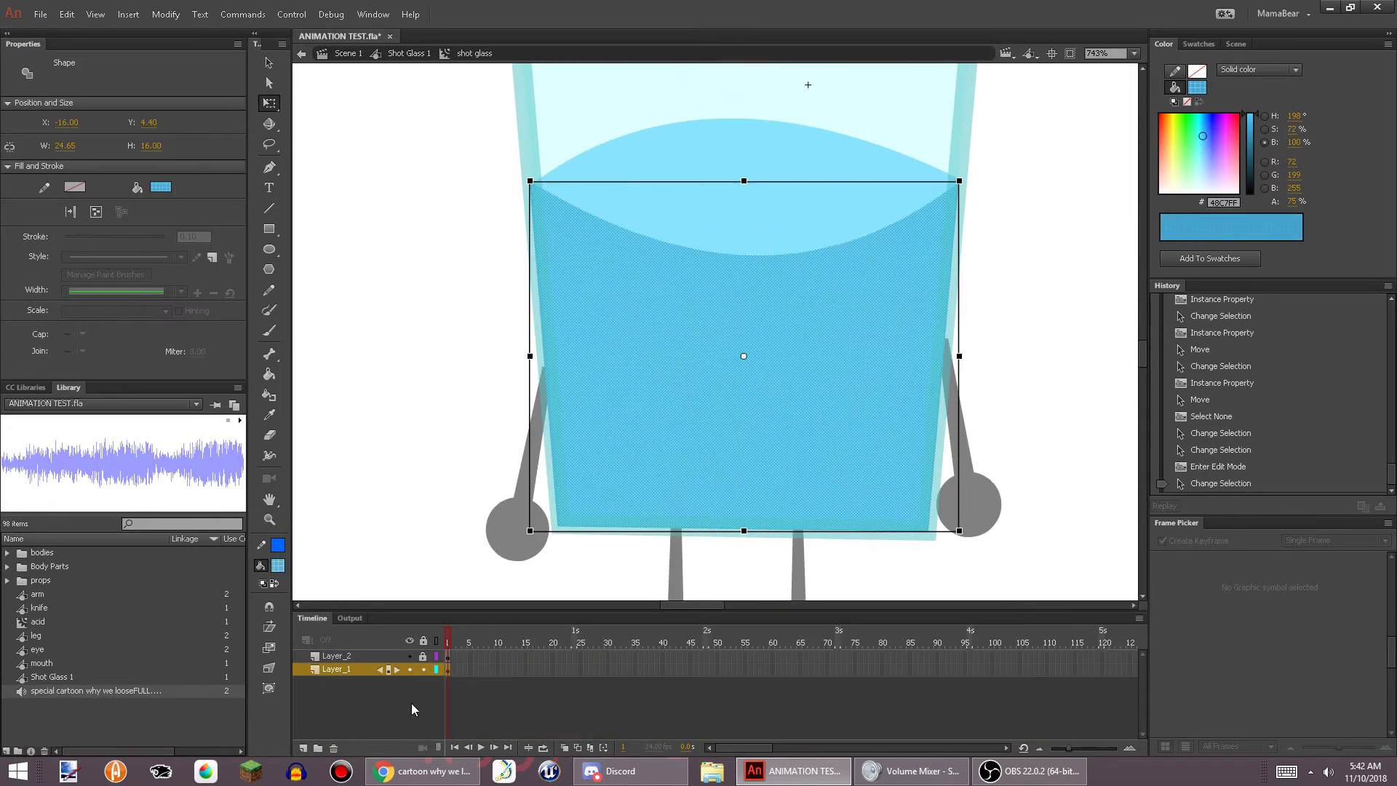
left_click(422, 657)
scroll(509, 456, "down", 4)
left_click_drag(457, 162, 1167, 720)
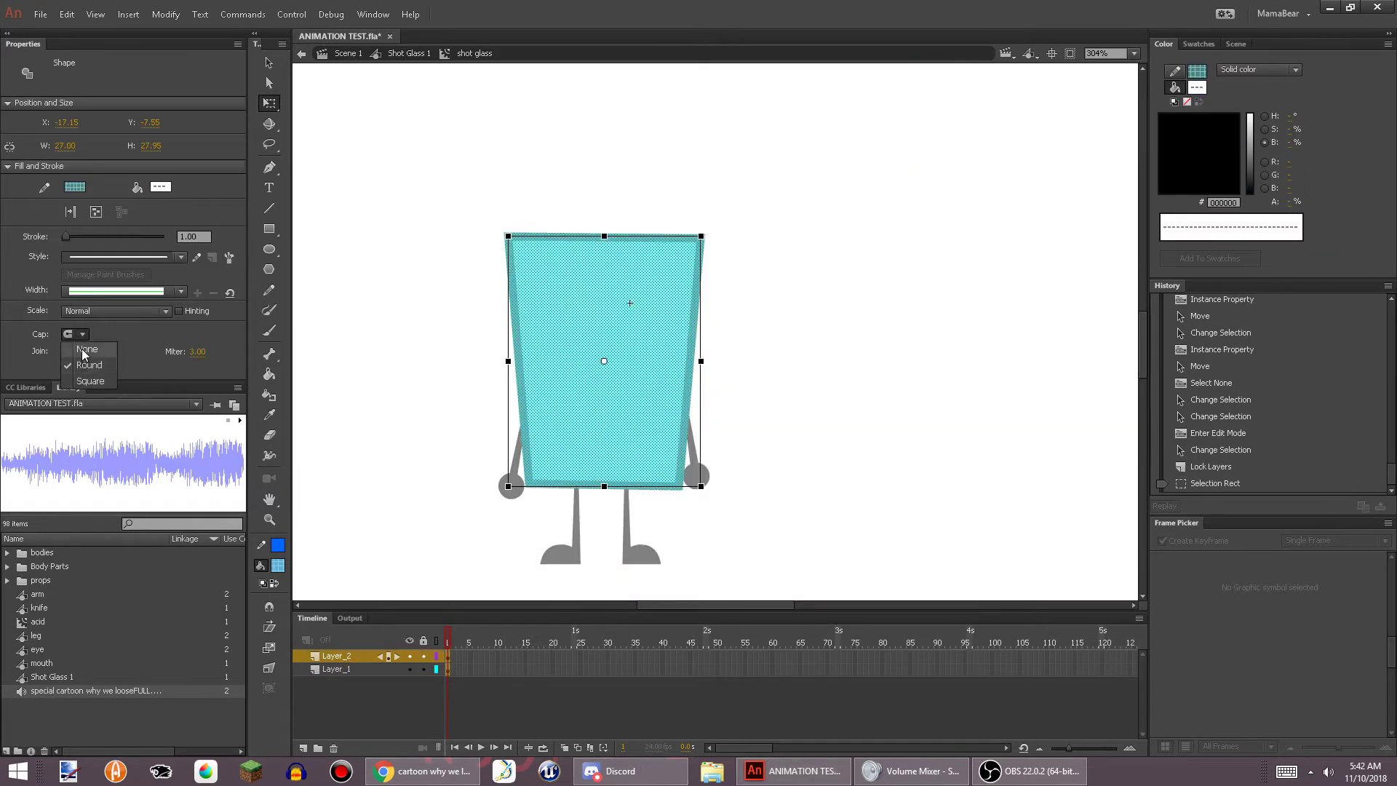
left_click(82, 352)
left_click(88, 382)
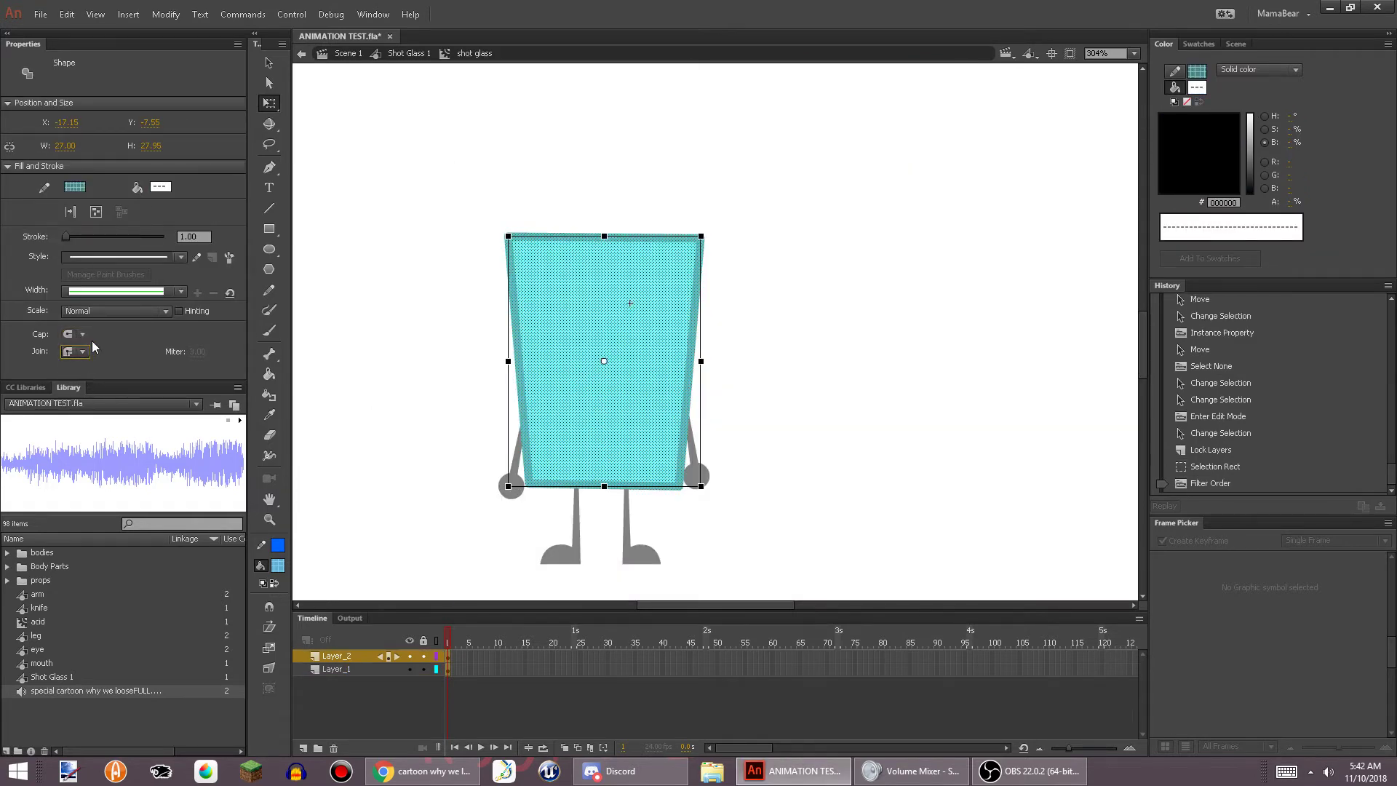
Reselect the body artwork, apply the Round join again, and return to the Shot Glass 1 symbol with nothing selected
left_click(522, 126)
left_click_drag(443, 143, 873, 582)
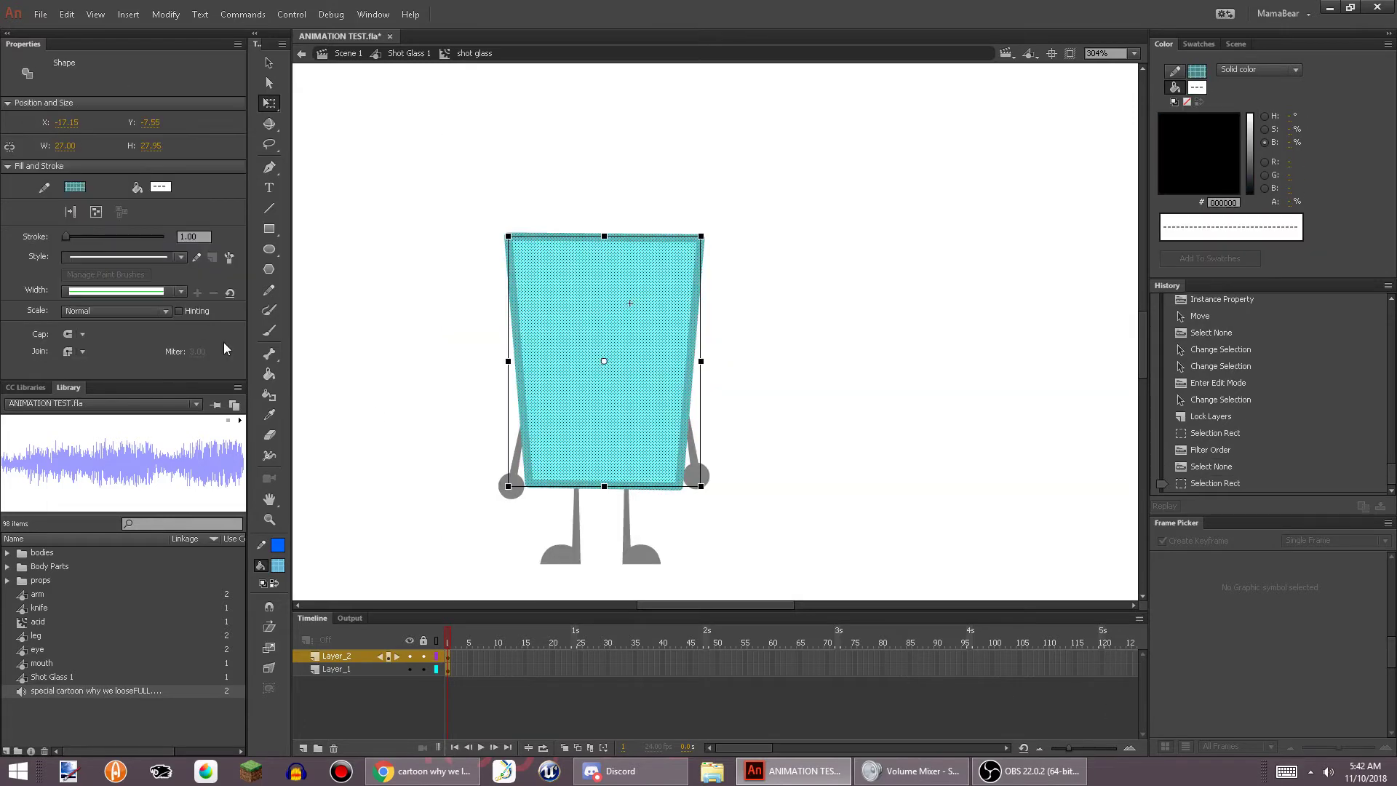
left_click(84, 352)
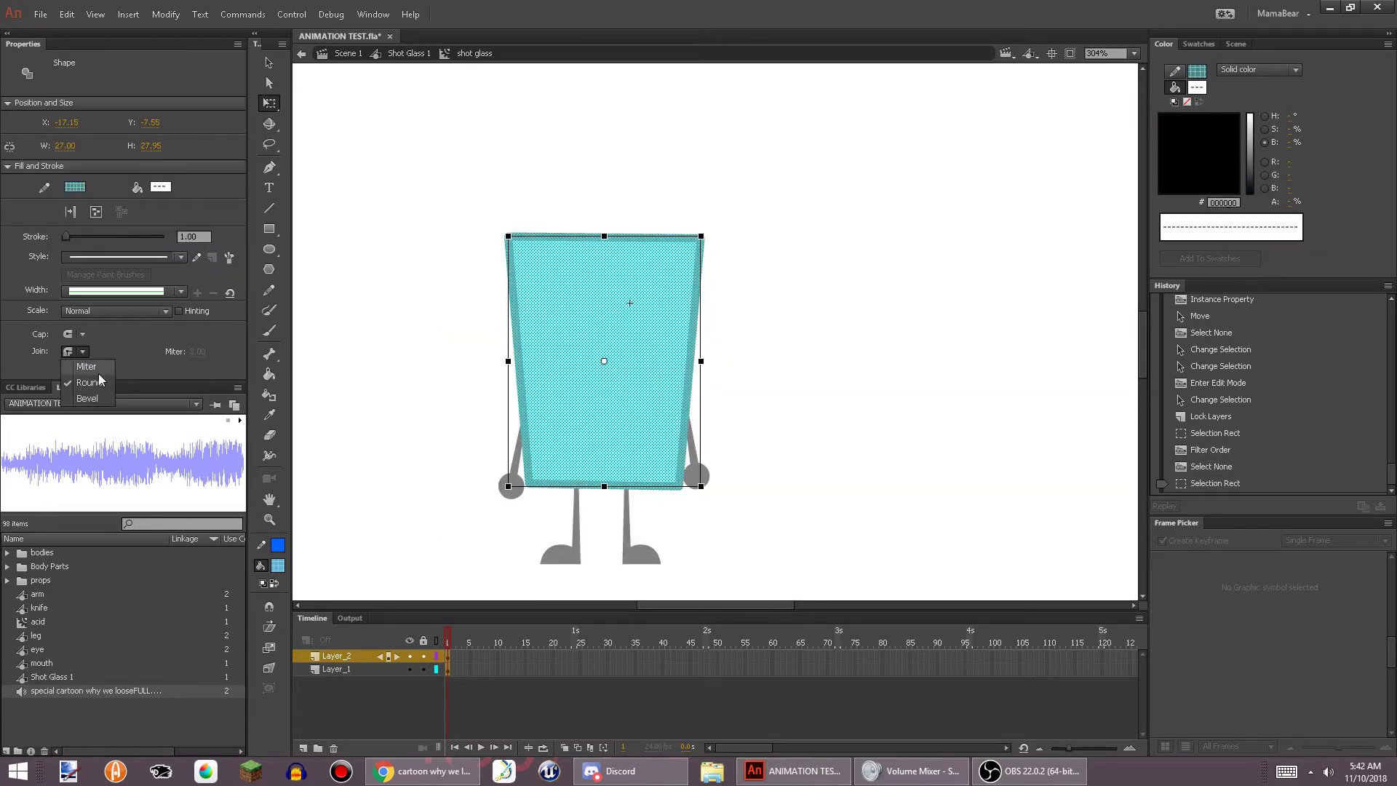
left_click(100, 379)
left_click(403, 143)
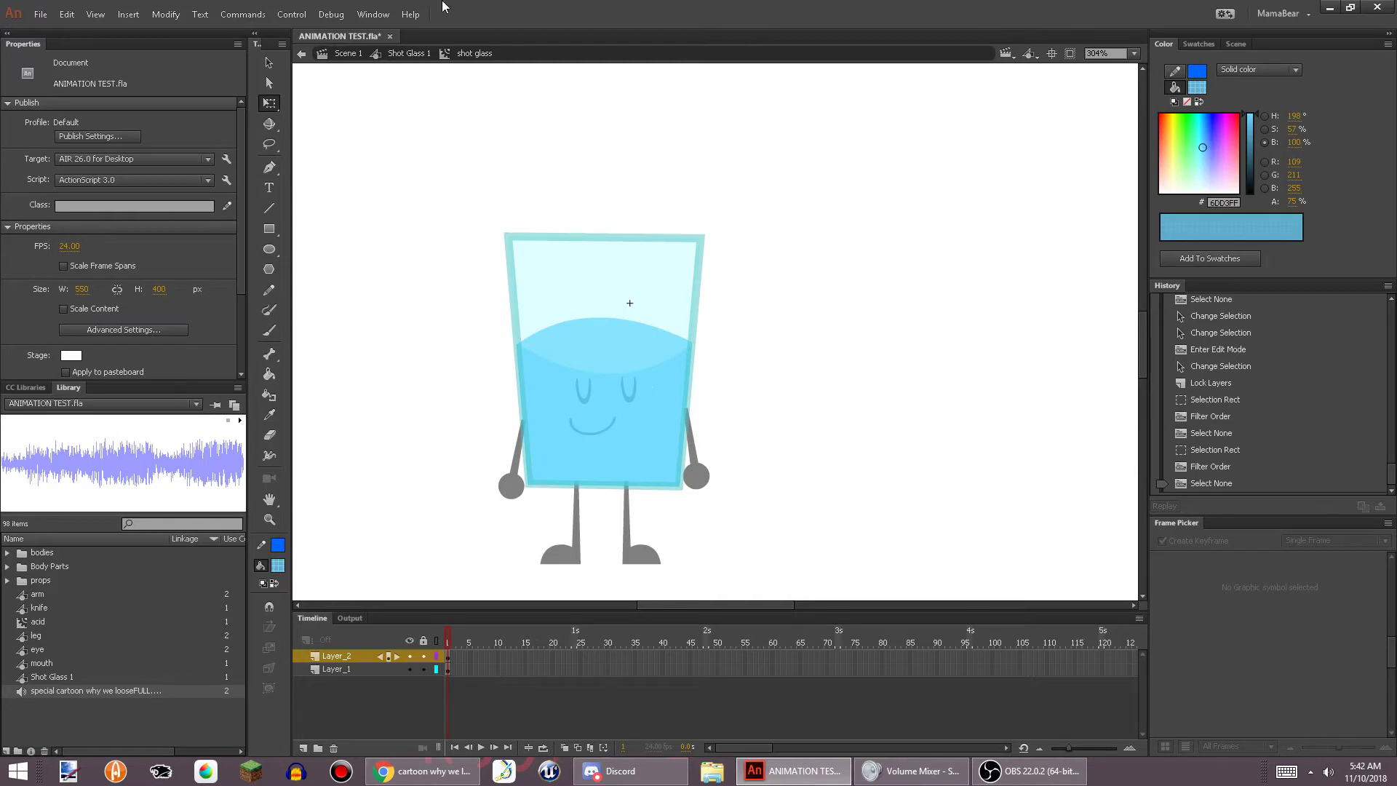
left_click(301, 53)
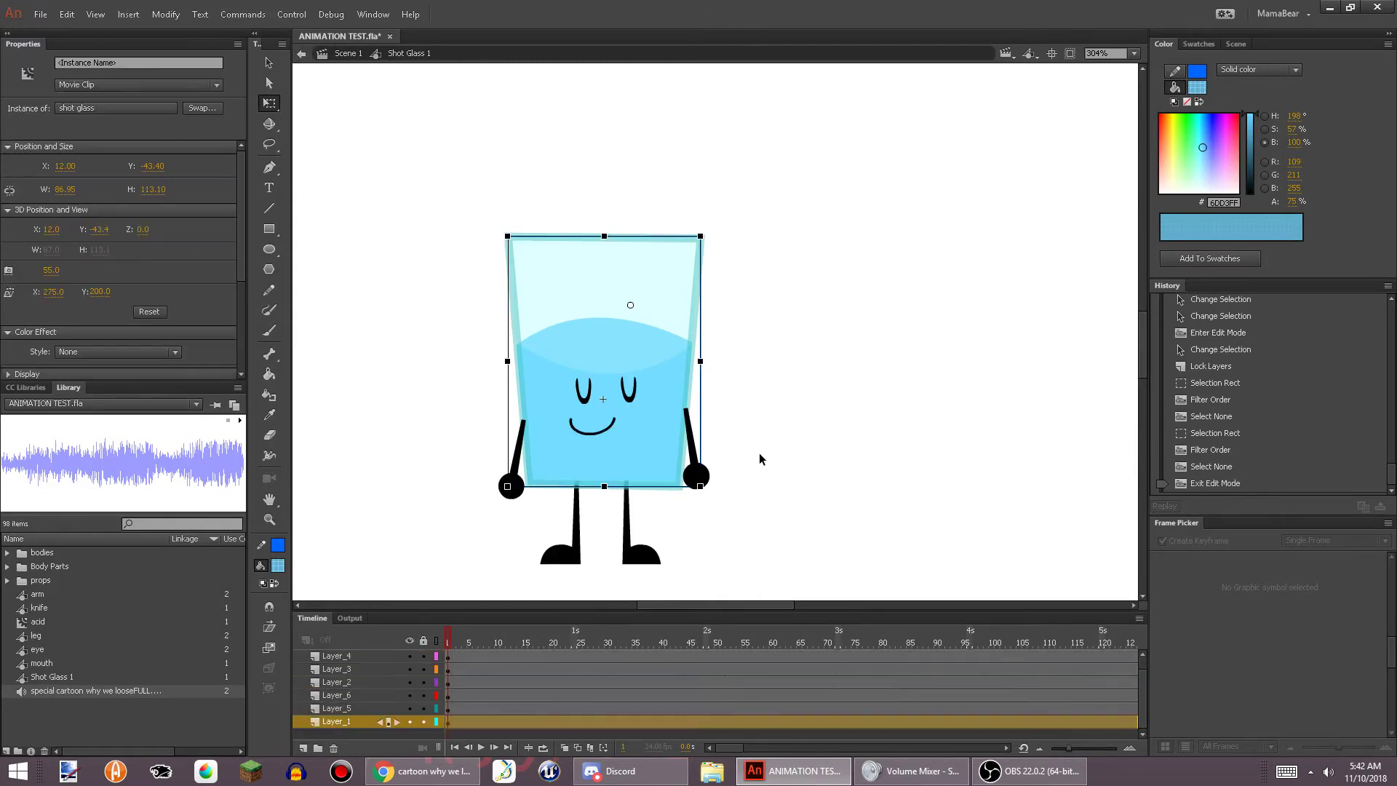
left_click(749, 546)
Try inserting keyframes for both eyes at frame 4 on Layer_4 and Layer_3
scroll(576, 450, "up", 3)
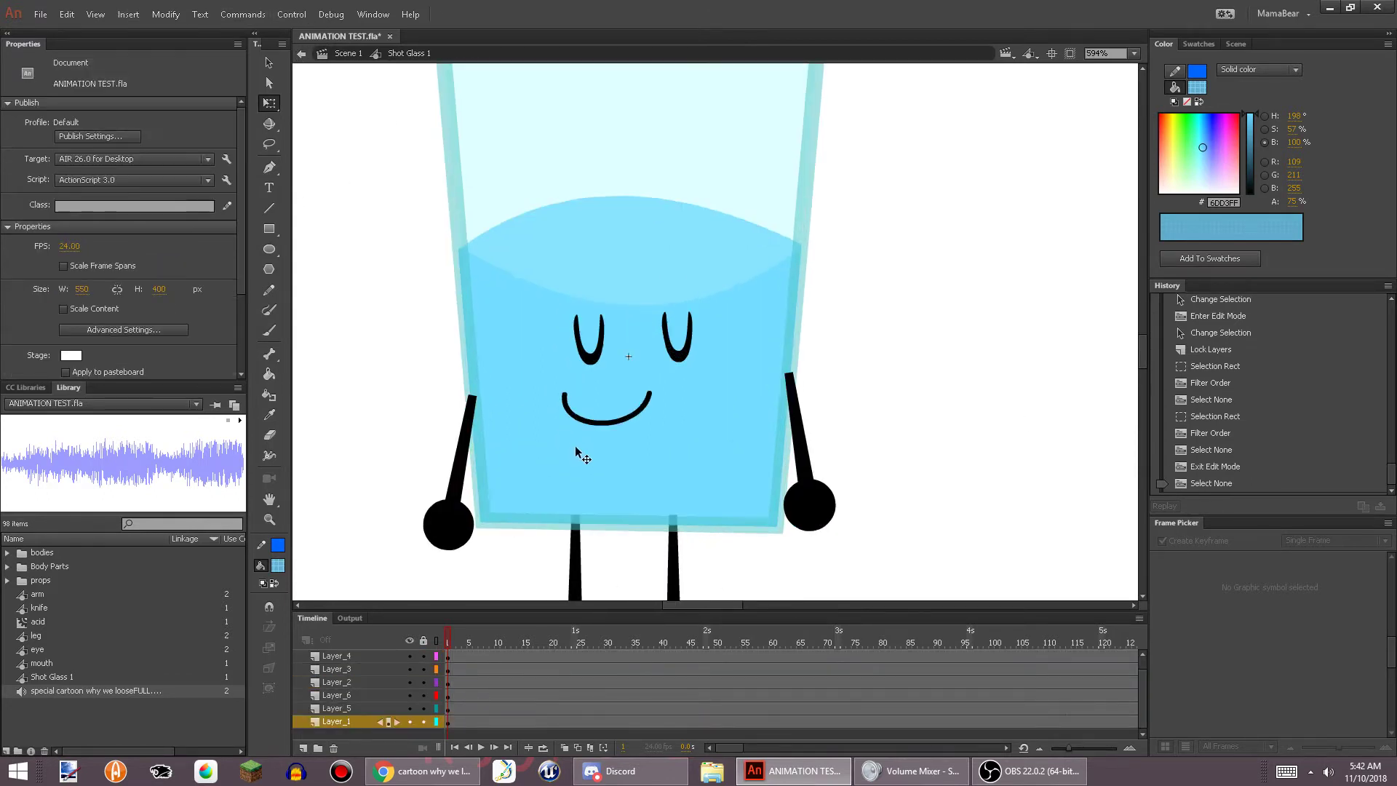
left_click(589, 341)
scroll(572, 684, "up", 1)
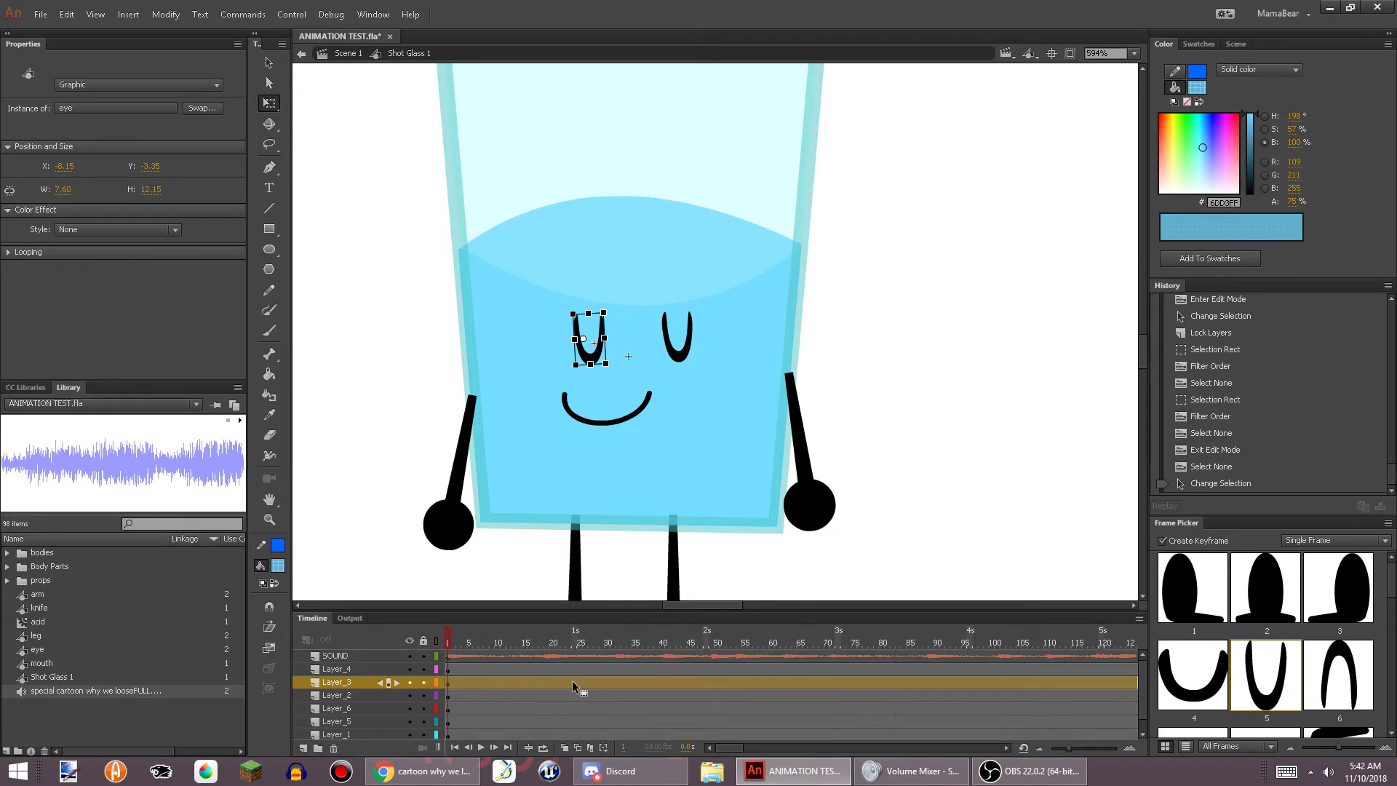
left_click_drag(459, 662, 464, 678)
right_click(465, 678)
left_click(631, 388)
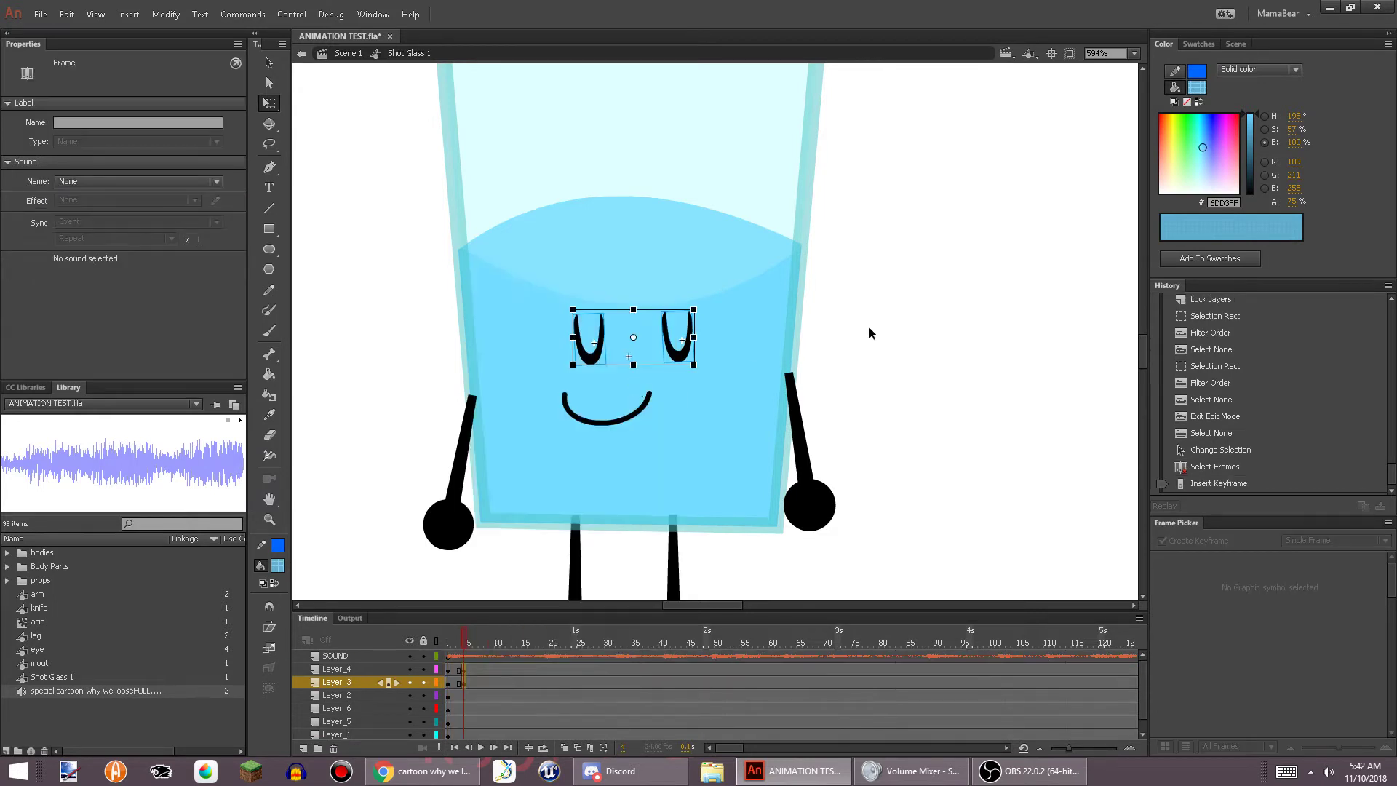
key("ctrl+z")
Select the eyes and mouth together at frame 1 and move them straight up on the glass
left_click_drag(506, 643, 450, 674)
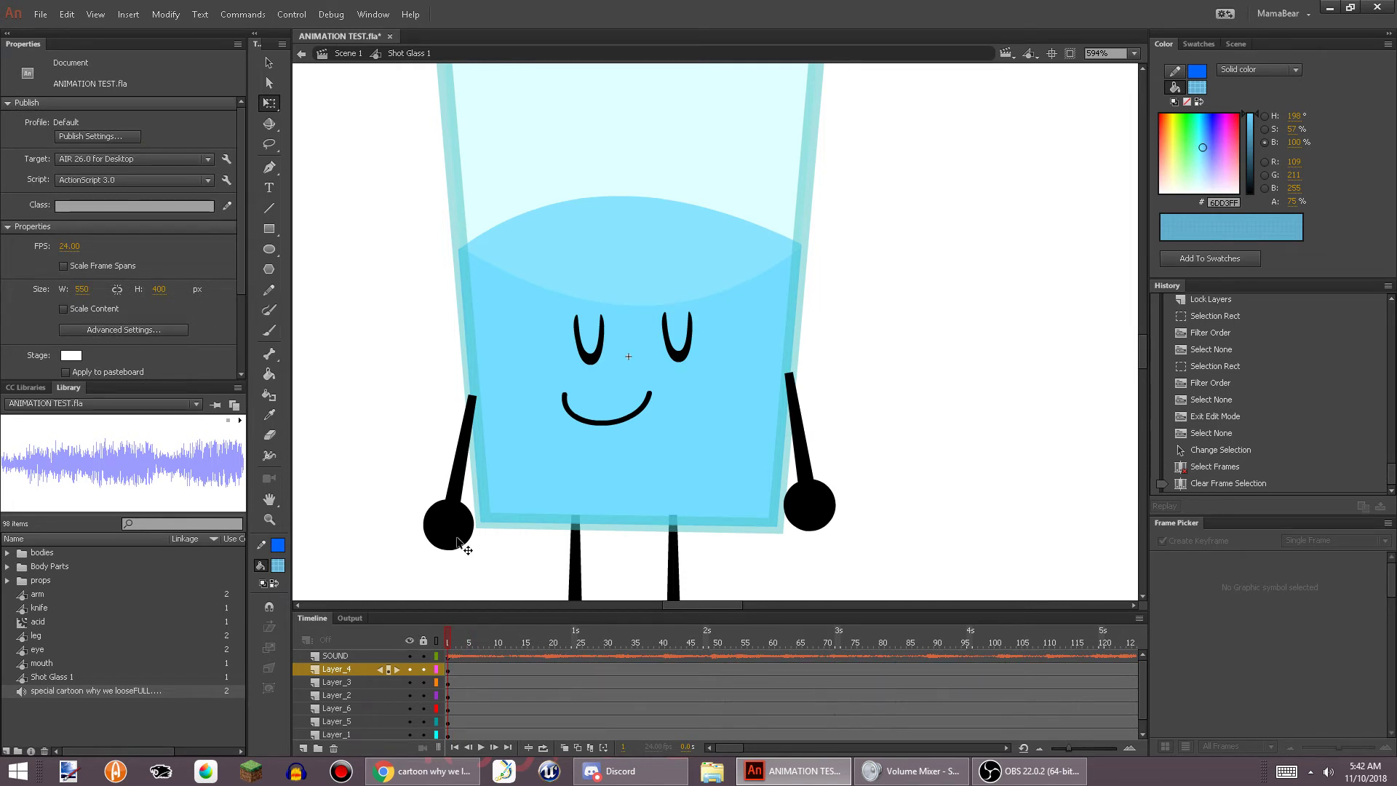
left_click_drag(478, 513, 736, 440)
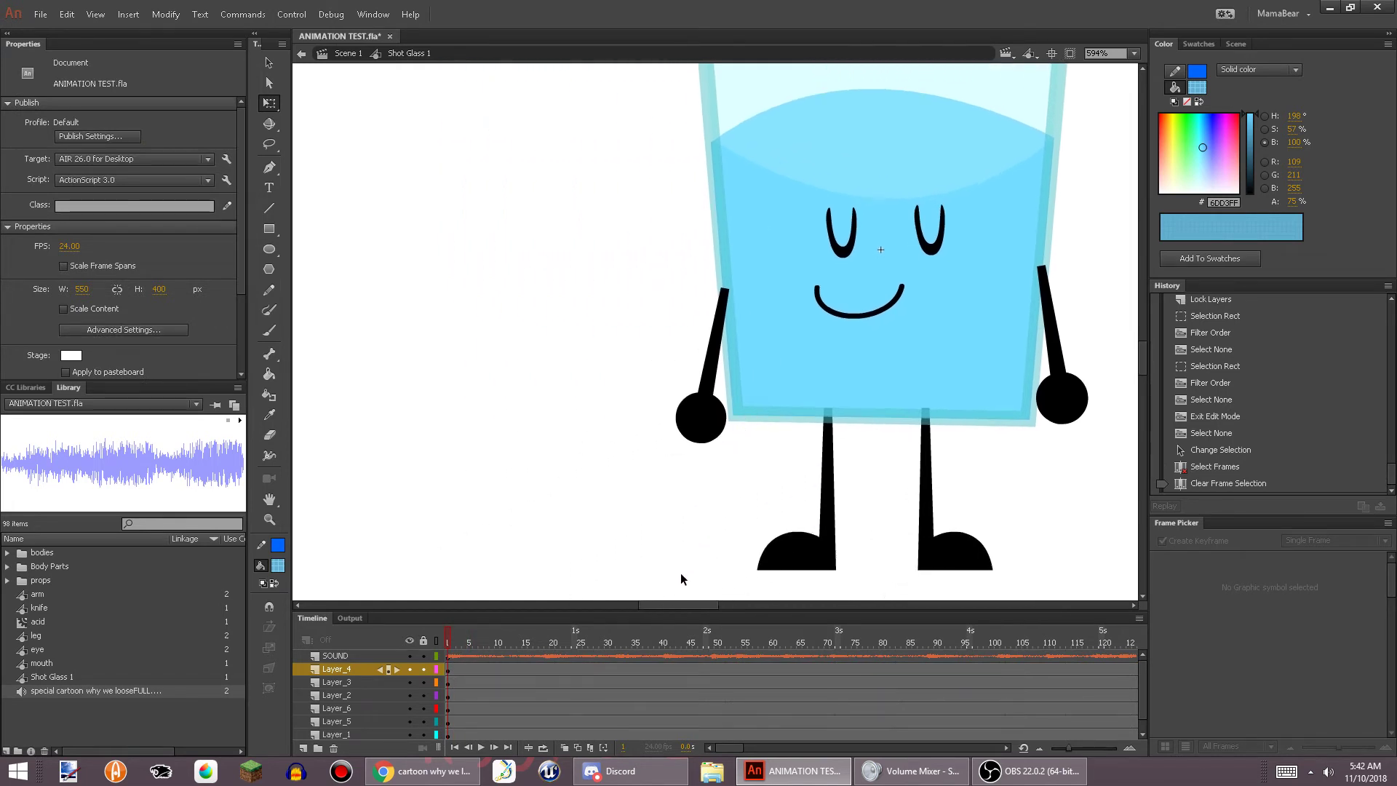
left_click_drag(499, 644, 728, 582)
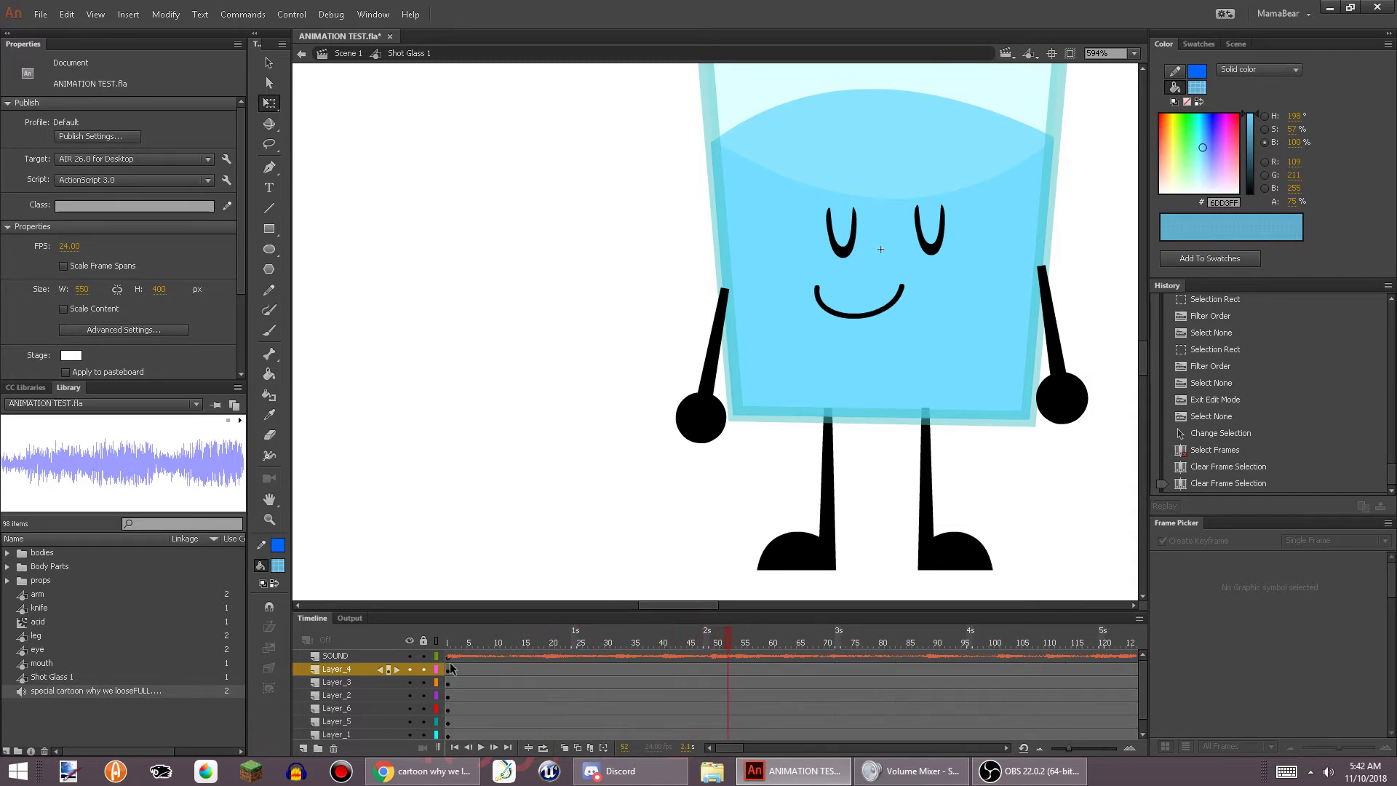
left_click(449, 694)
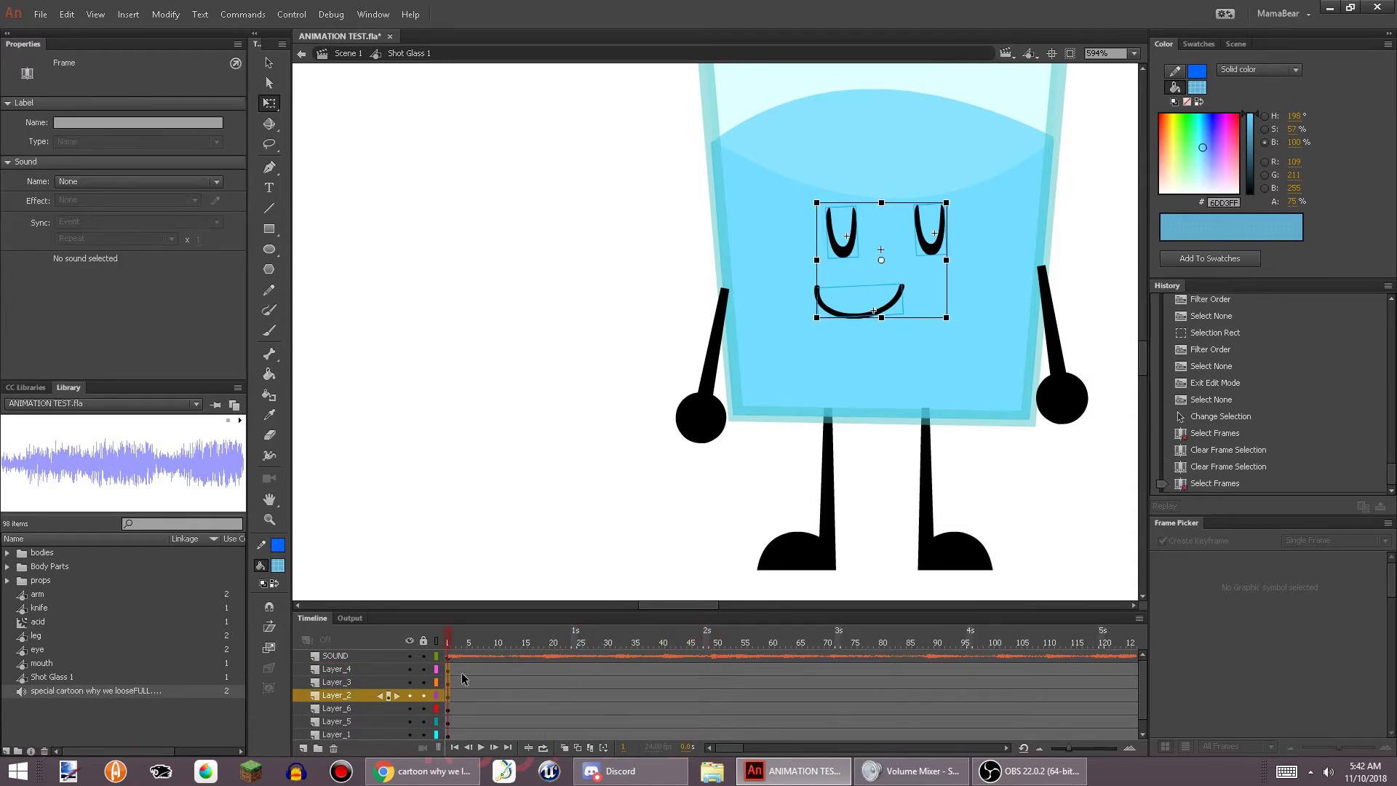
left_click_drag(856, 259, 852, 200)
Insert keyframes at frame 29 on the eye and mouth layers and move the face lower on the glass there
left_click(601, 669)
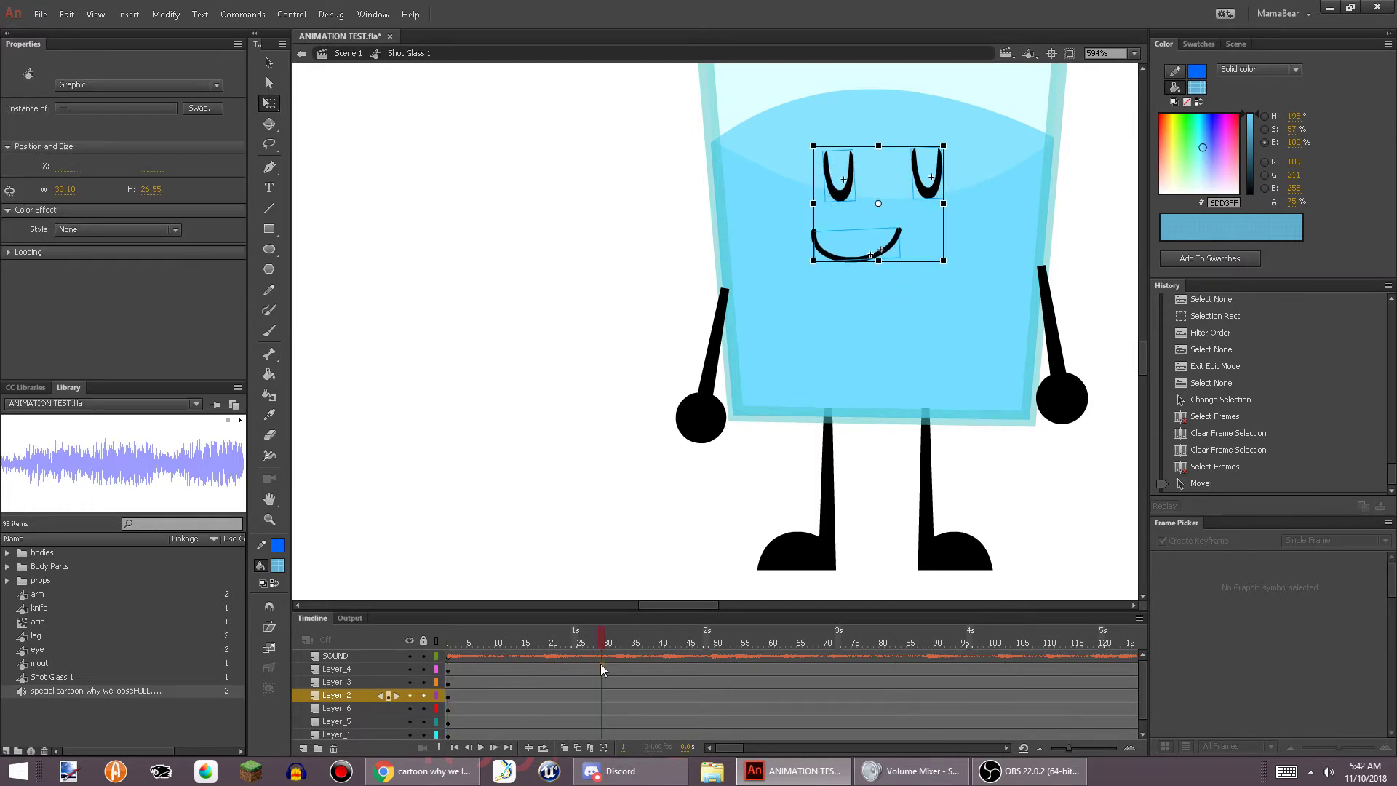
left_click_drag(603, 692, 603, 695)
right_click(602, 695)
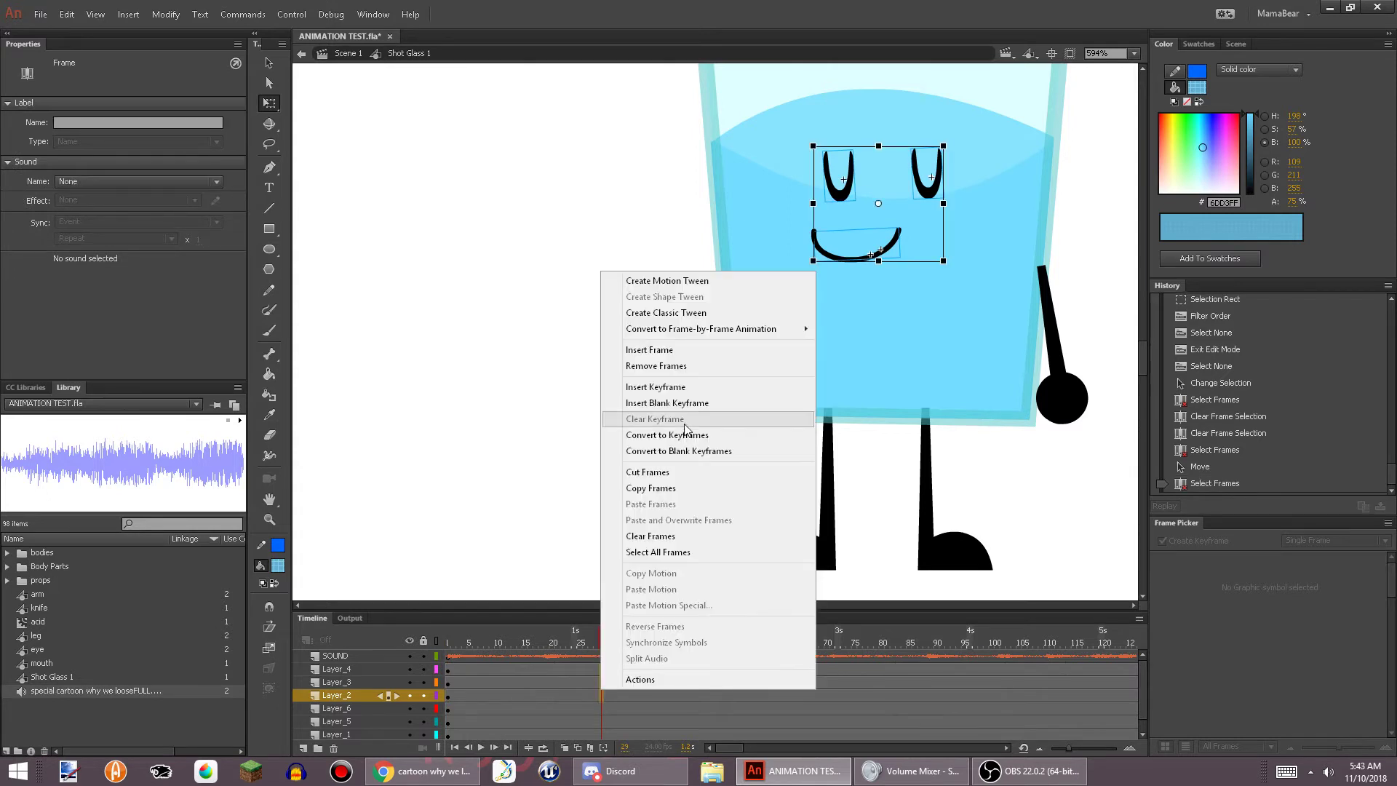
left_click(728, 388)
left_click_drag(841, 196, 844, 248)
Create classic tweens on the eye and mouth layers between the keyframes at frames 1 and 29
left_click(535, 684)
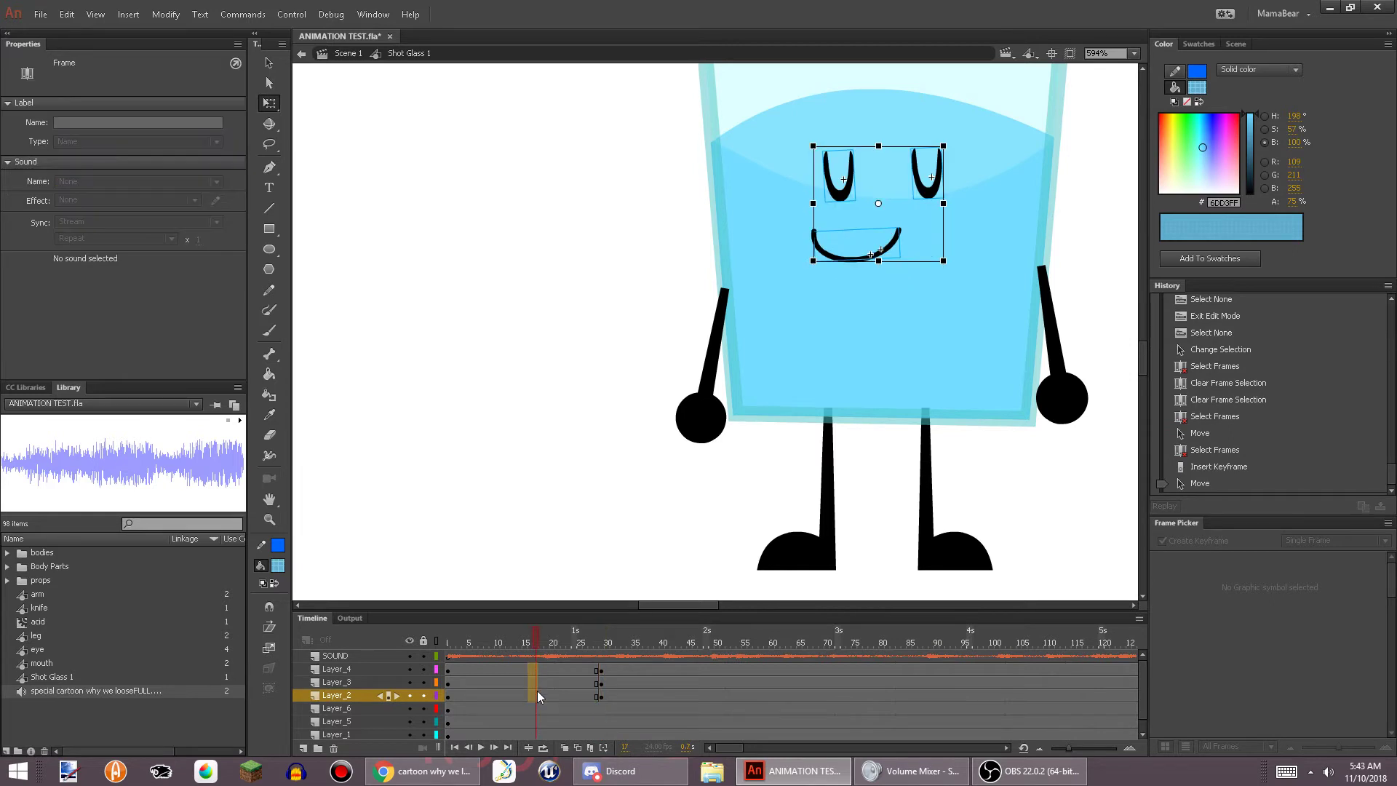
left_click(525, 645)
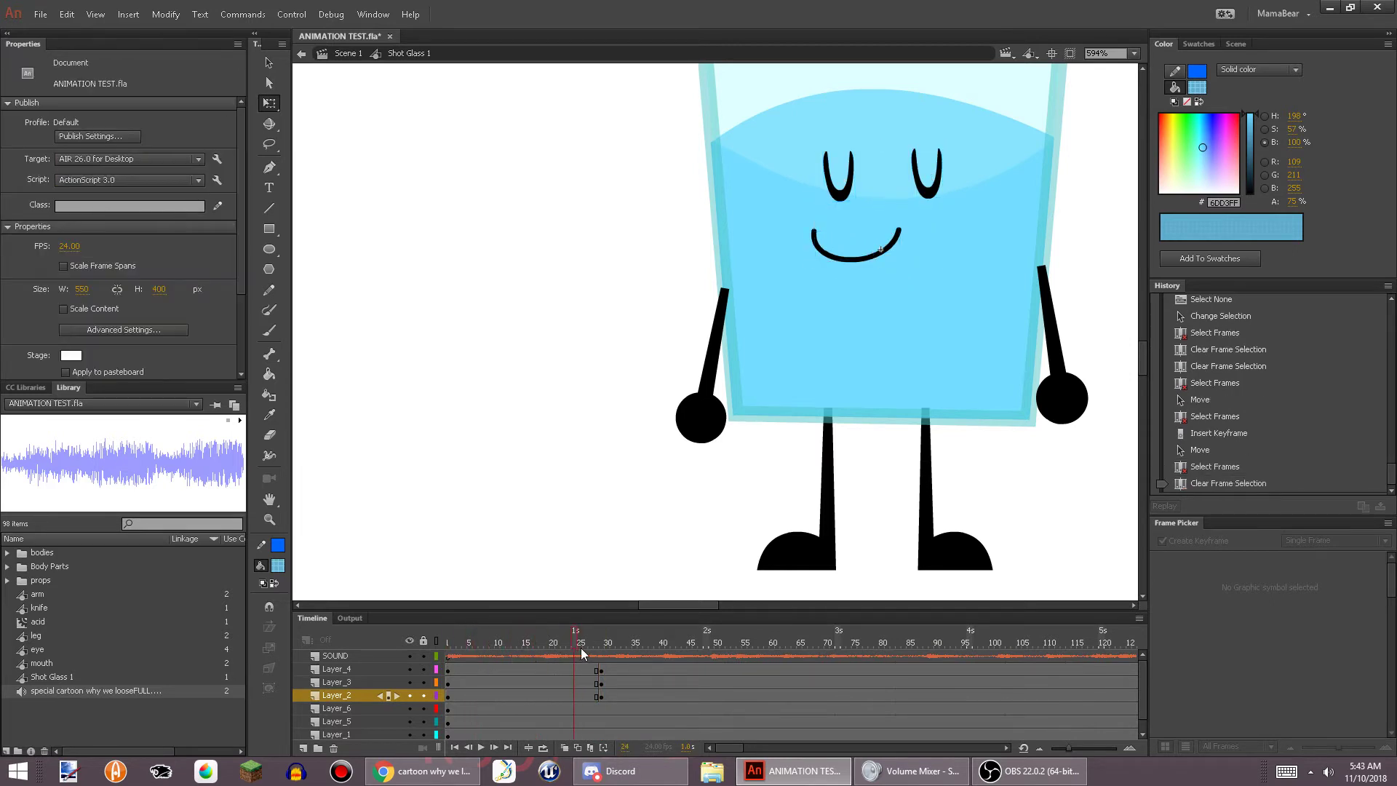
mouse_move(580, 648)
left_mouse_down()
mouse_move(600, 644)
mouse_move(568, 657)
left_mouse_up()
right_click(531, 694)
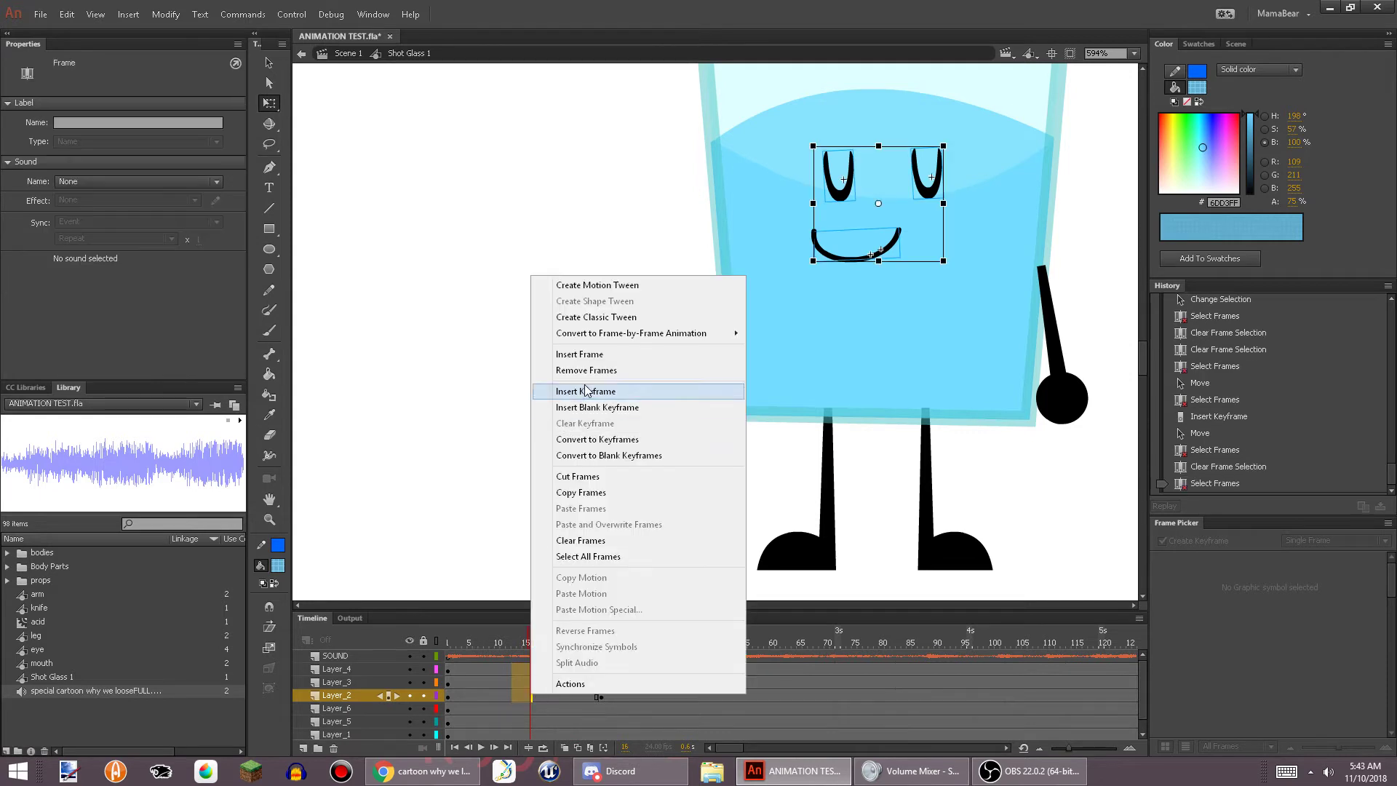
left_click(631, 319)
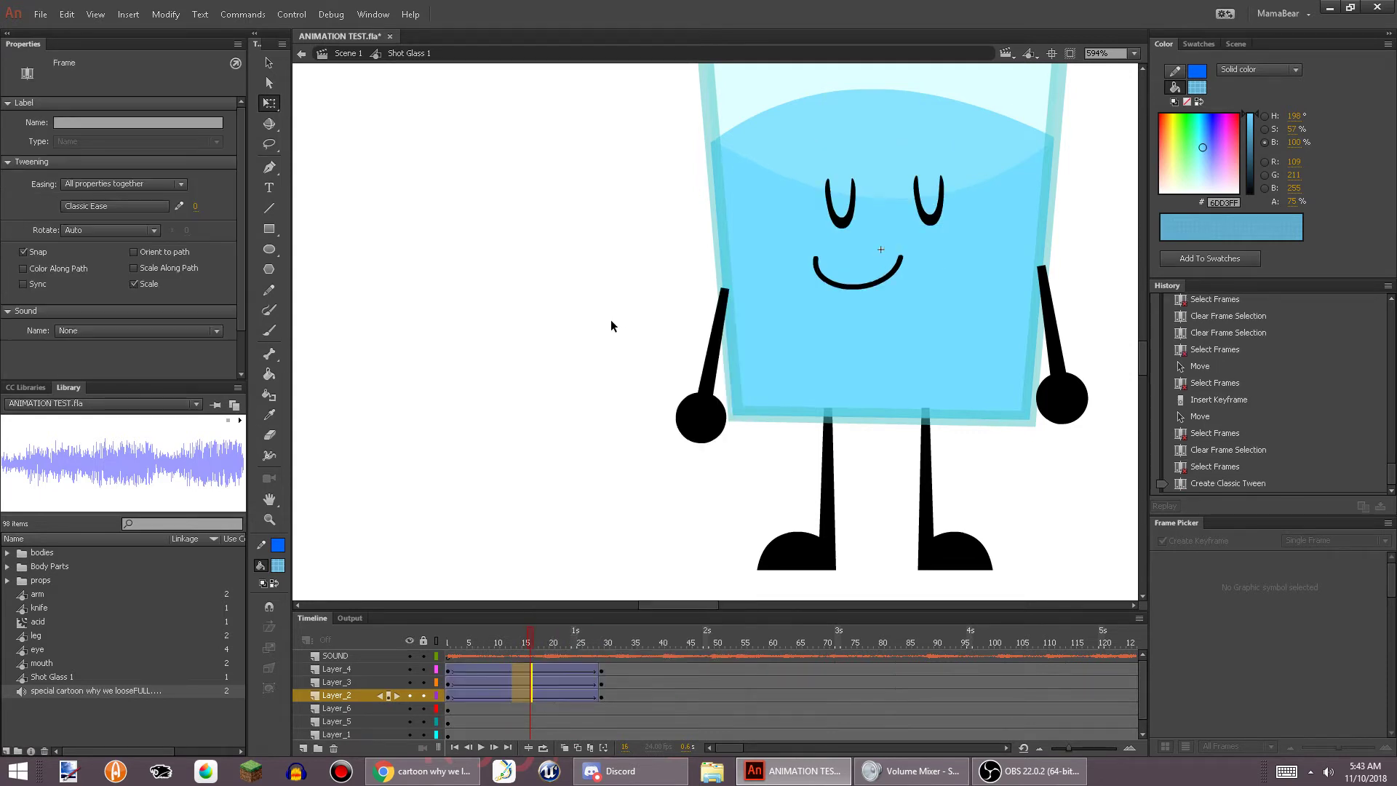
Play the timeline from frame 1 to preview the face movement with the soundtrack, and stop it
left_click(590, 461)
left_click_drag(504, 654, 437, 666)
left_click(479, 747)
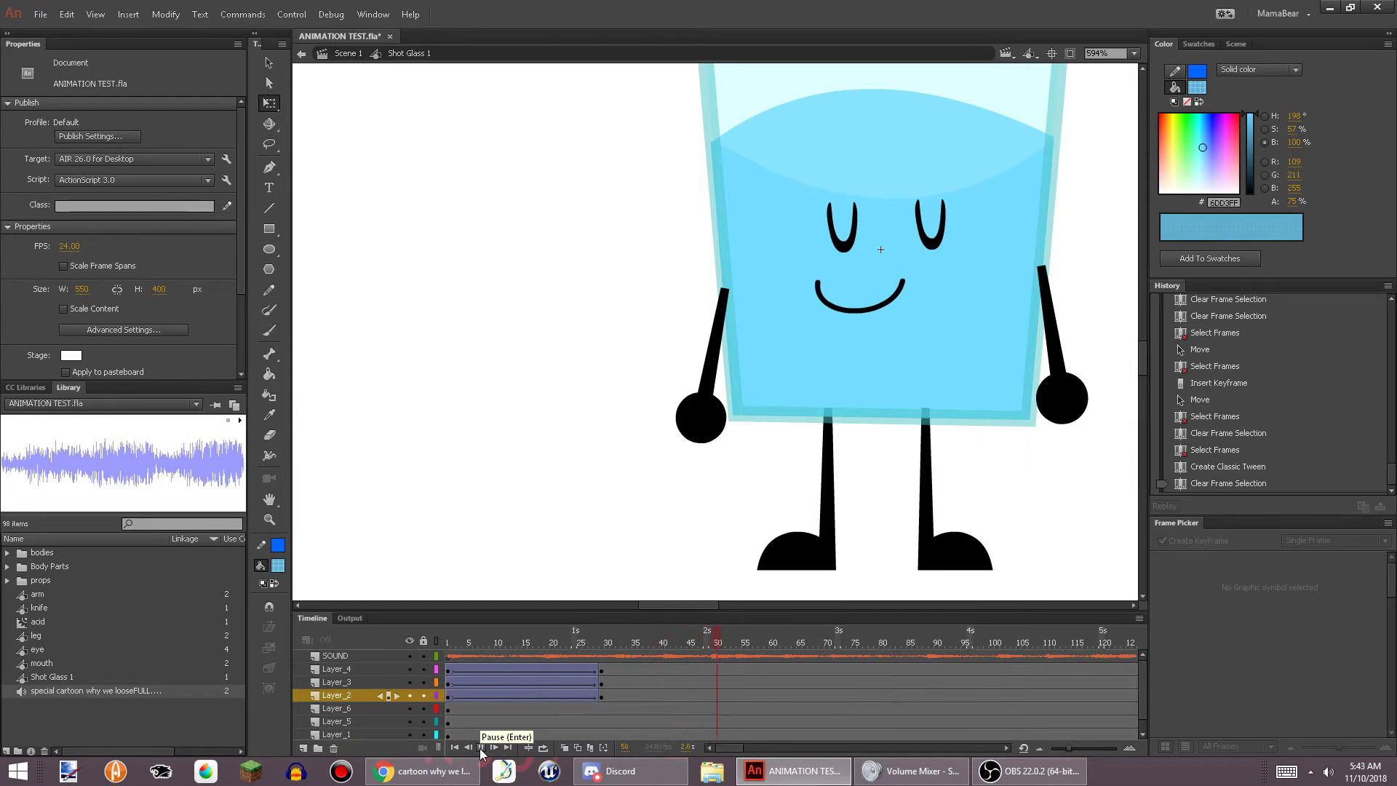
left_click(481, 750)
At frame 1, rotate the character's arm on the left side about its shoulder so it points diagonally upward and outward
left_click_drag(501, 644, 445, 587)
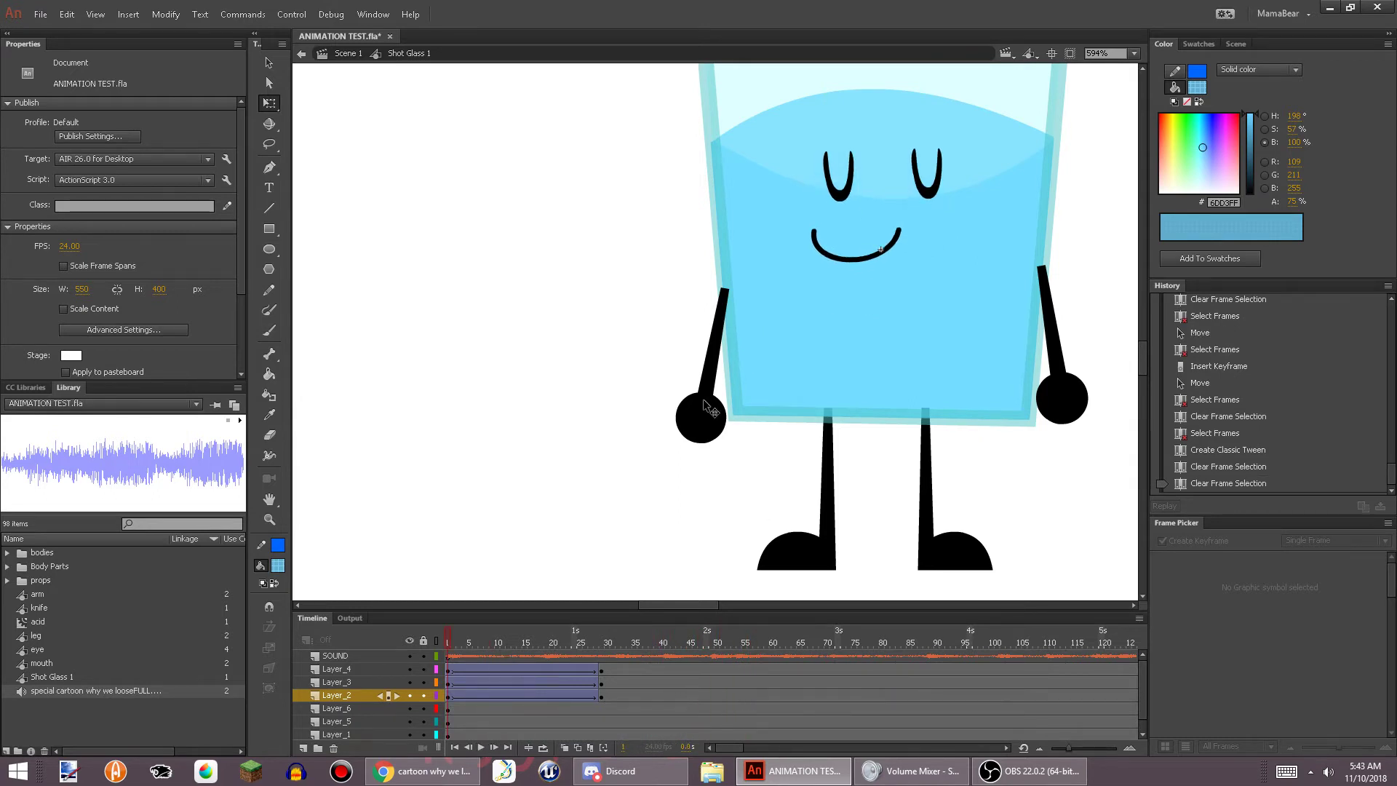
left_click(703, 398)
left_click_drag(726, 451, 692, 242)
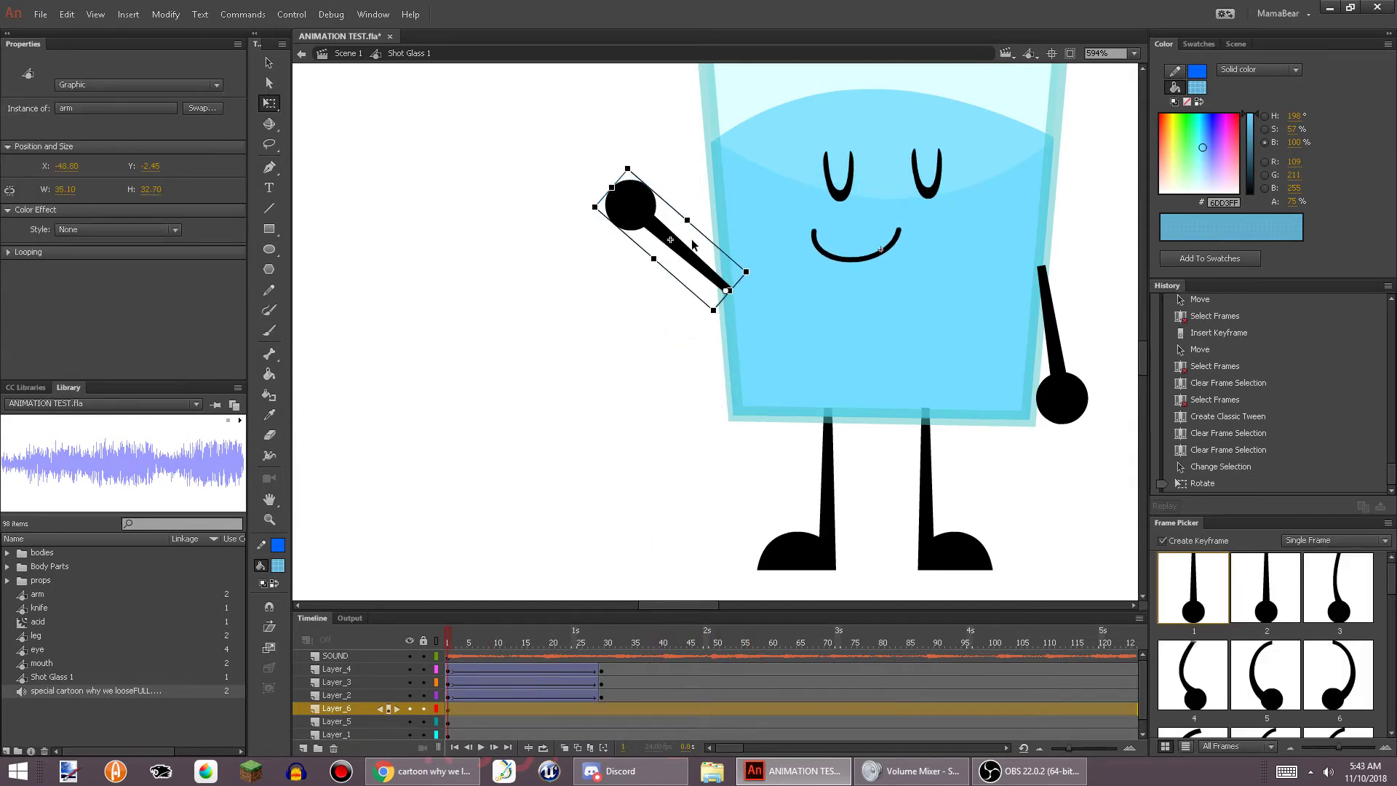
Rotate the right arm upward and outward at frame 1 to mirror the raised left arm
left_click(1064, 391)
left_click_drag(1088, 368, 748, 408)
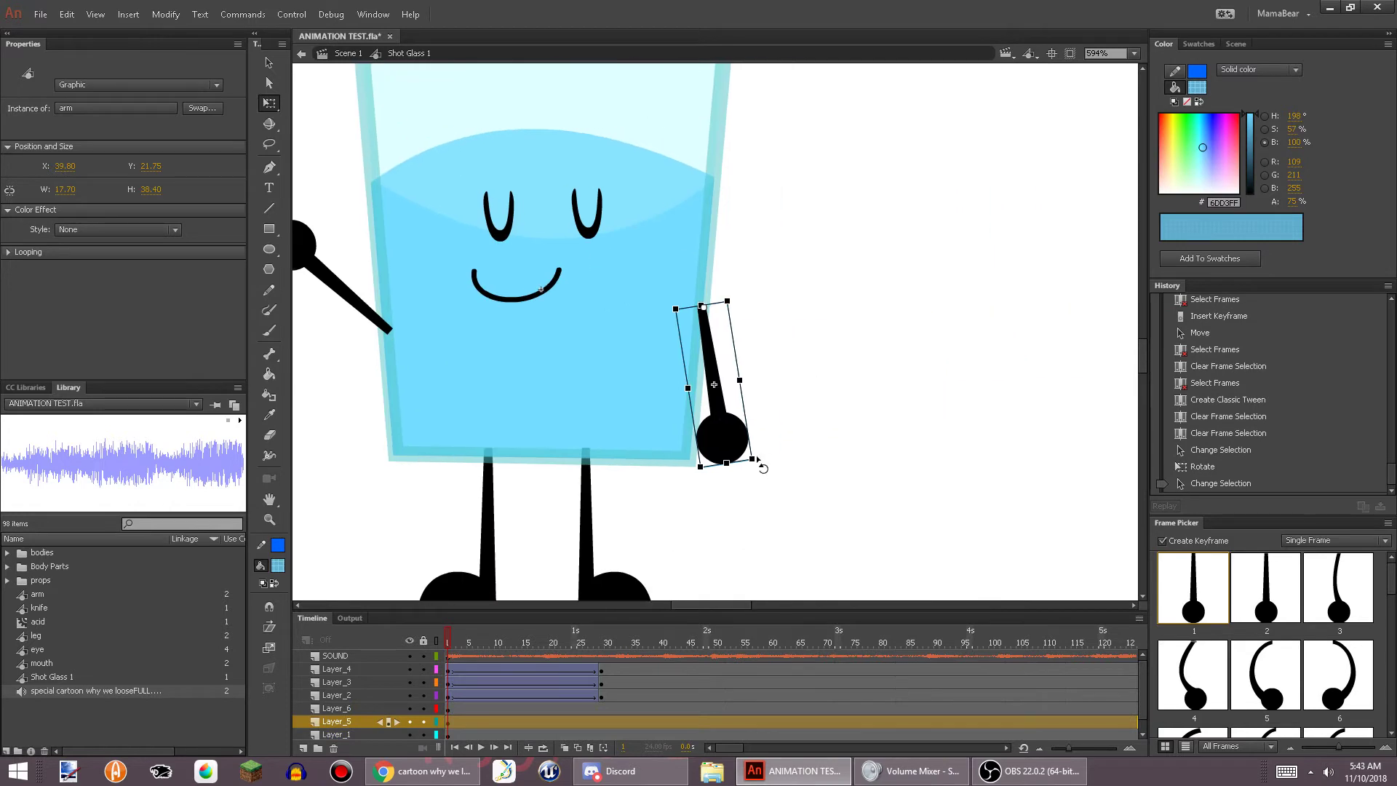
left_click_drag(760, 465, 837, 211)
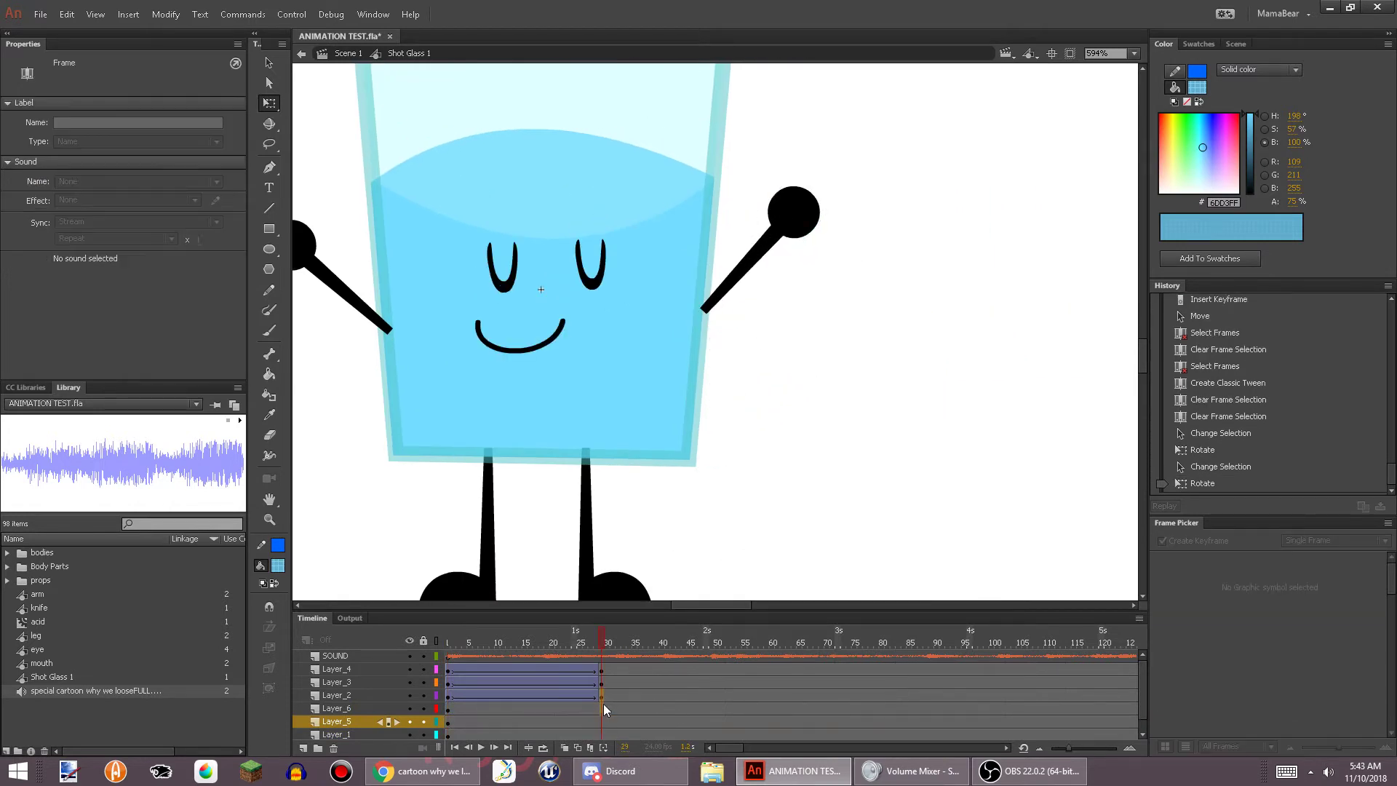
Insert keyframes at frame 29 on the two arm layers, Layer_5 and Layer_6
left_click(602, 708)
left_click(601, 710)
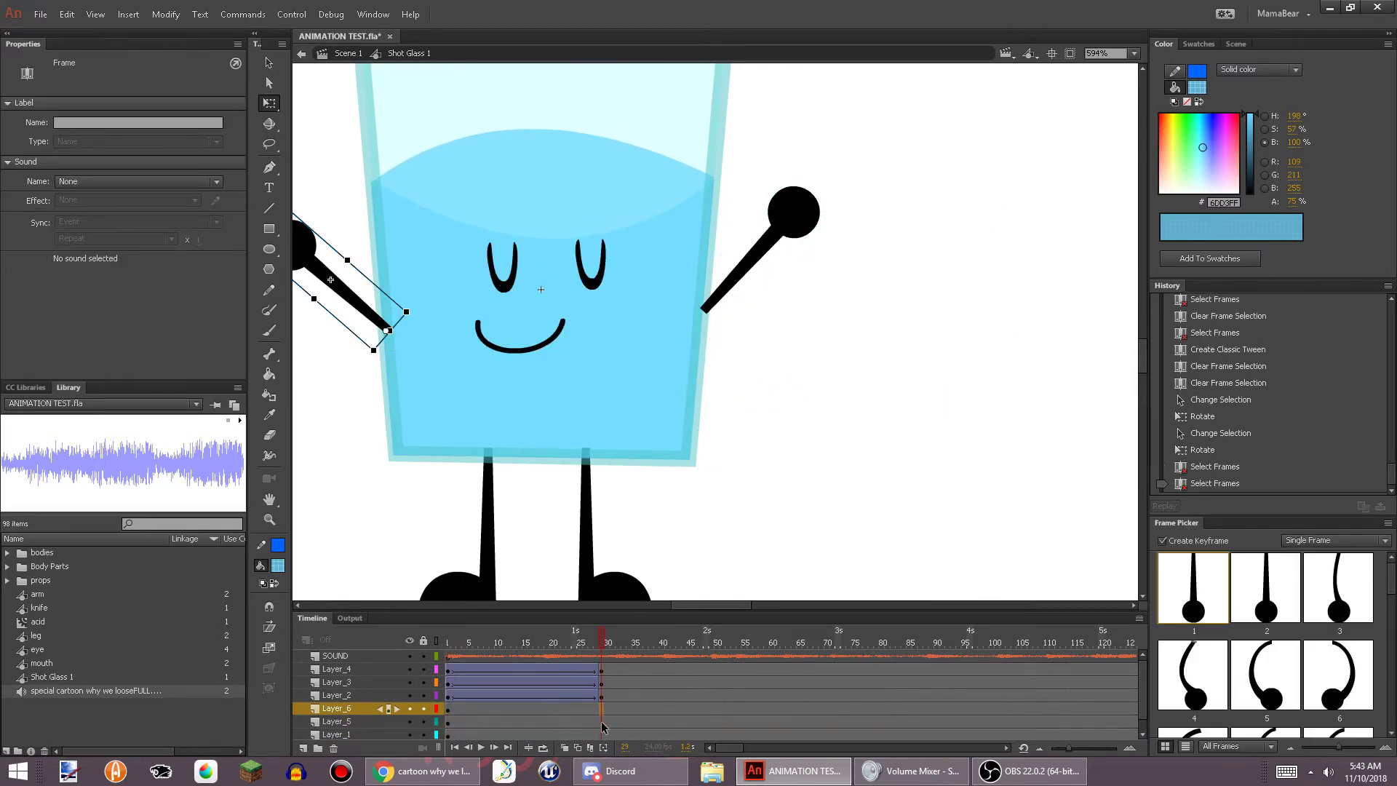
right_click(601, 717)
left_click(710, 405)
left_click(876, 211)
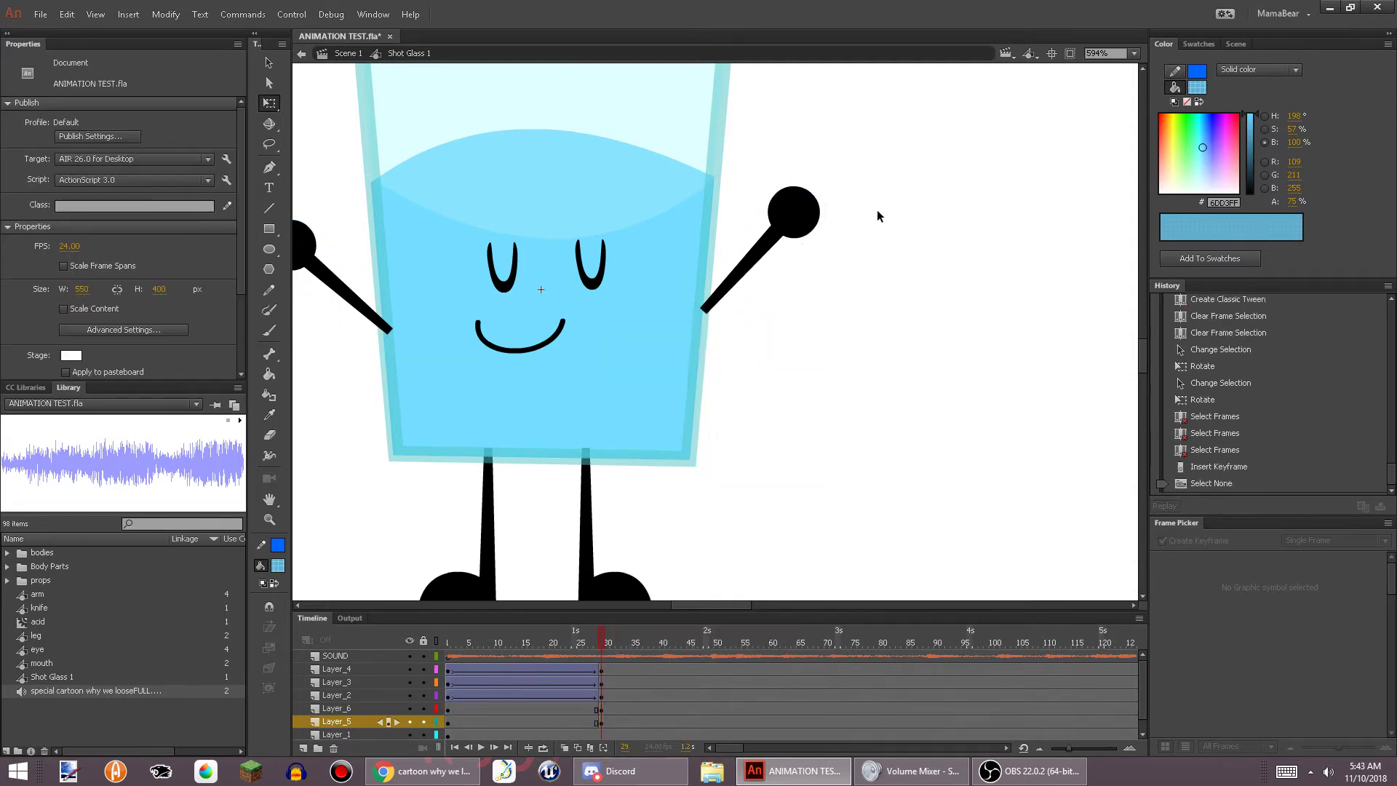
Rotate the right and left arms from raised to hanging down at frame 29
left_click(823, 219)
left_click_drag(840, 218, 778, 513)
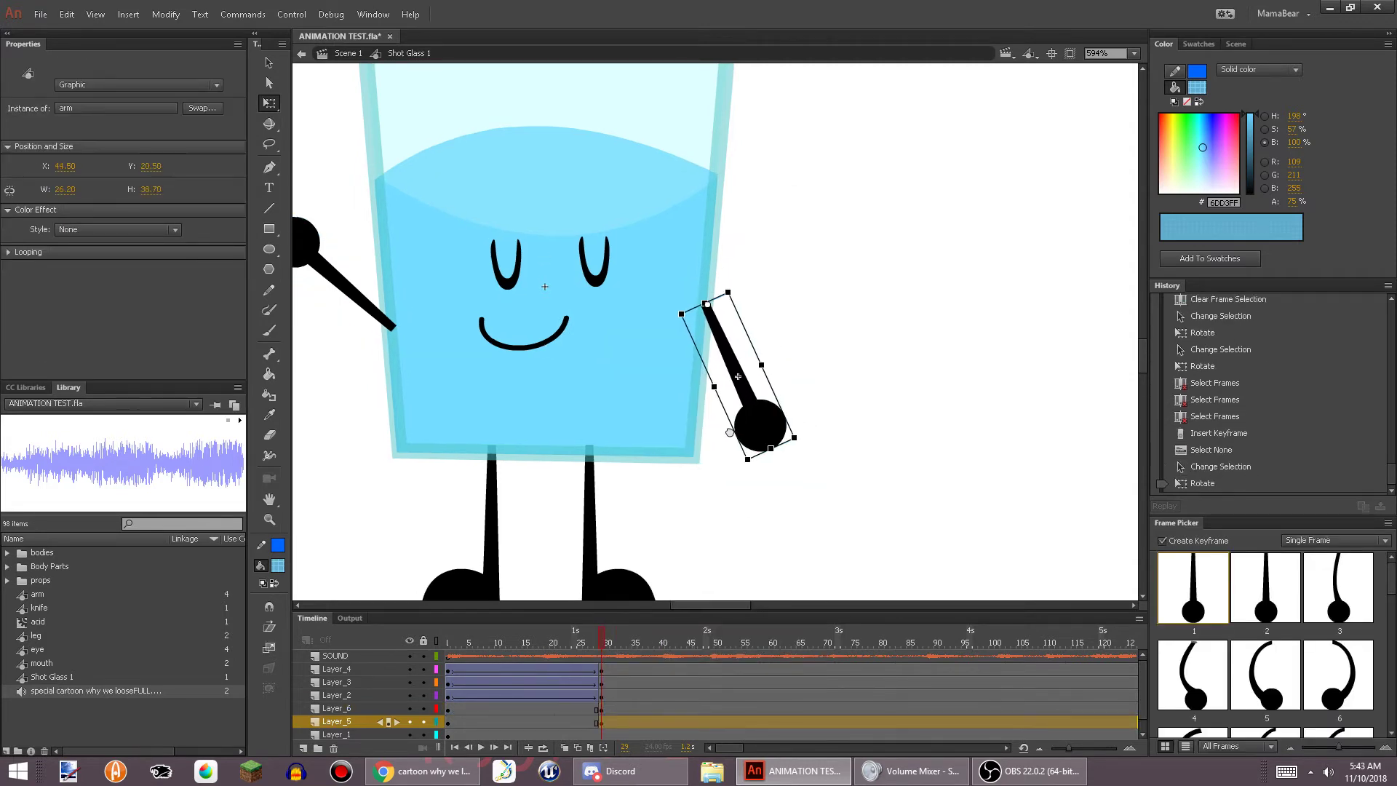
scroll(919, 318, "left", 5)
left_click(776, 251)
left_click_drag(779, 194, 840, 527)
Fine-tune both arms at frame 29 so they hang close to the glass, rotating each and shifting the right arm slightly
scroll(648, 324, "right", 6)
scroll(647, 324, "down", 1)
left_click(823, 339)
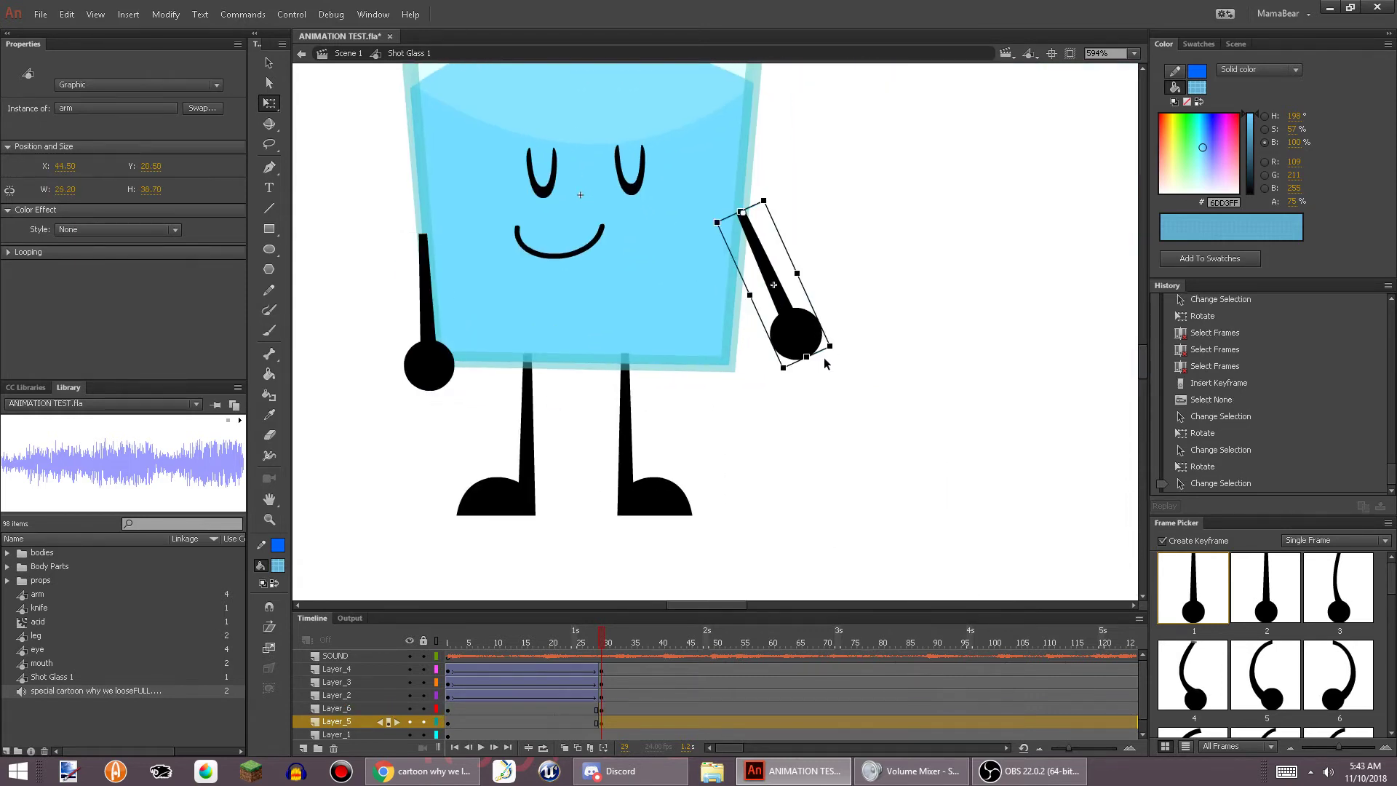
left_click_drag(829, 364, 769, 392)
left_click_drag(754, 327, 753, 339)
left_click(817, 304)
left_click_drag(904, 368, 983, 436)
left_click(507, 445)
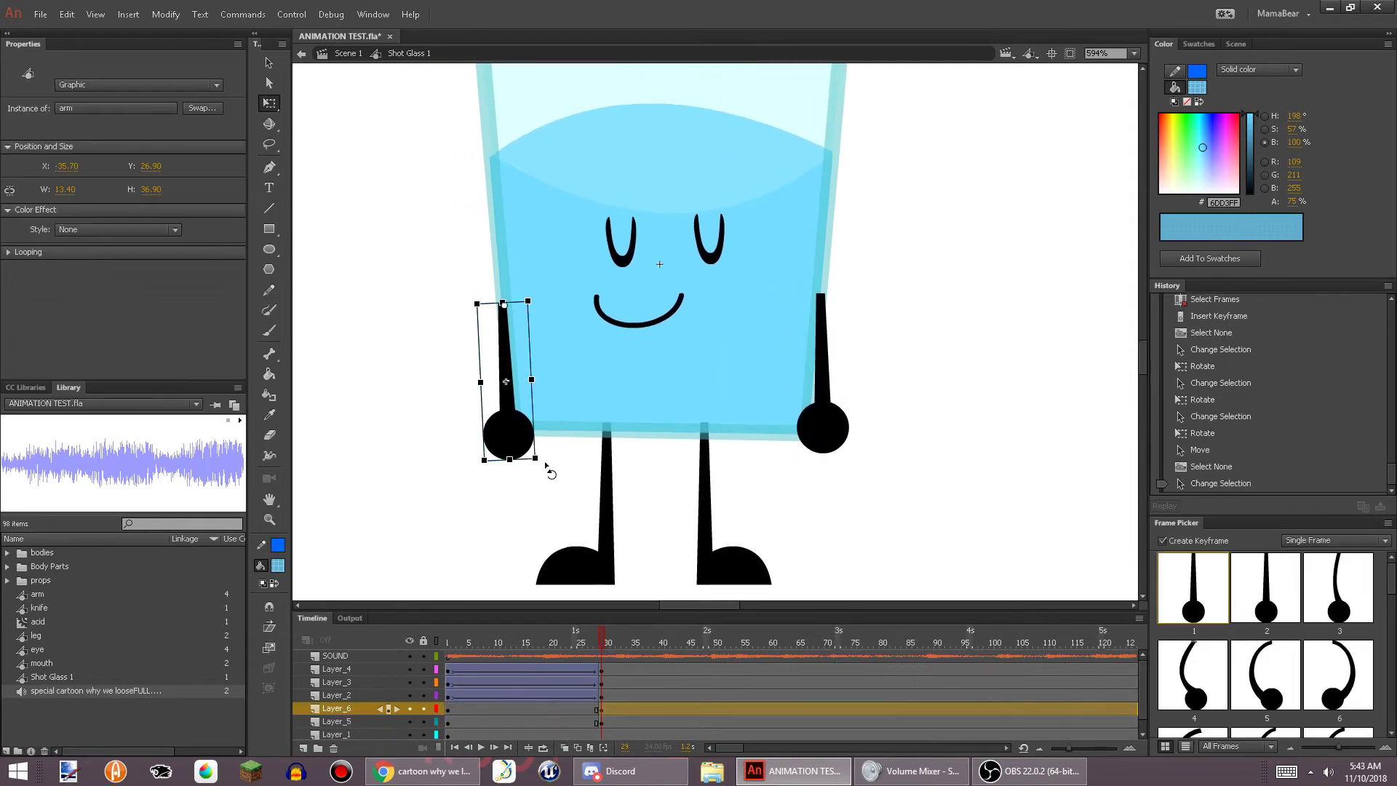
left_click_drag(547, 467, 539, 470)
left_click(835, 447)
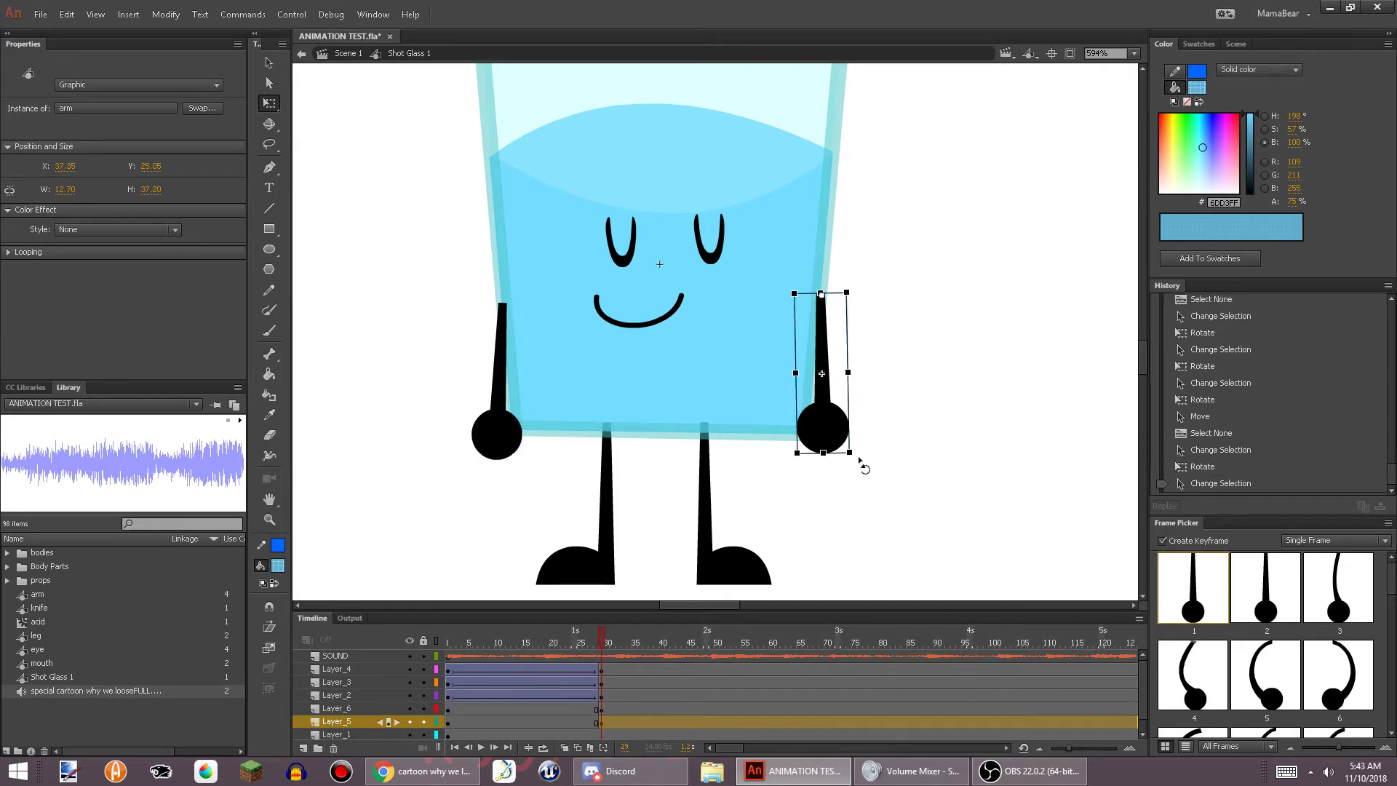
mouse_move(864, 467)
left_mouse_down()
mouse_move(883, 456)
mouse_move(877, 477)
left_mouse_up()
Create classic tweens between frames 1 and 29 on Layer_5 and Layer_6
left_click_drag(492, 707, 511, 729)
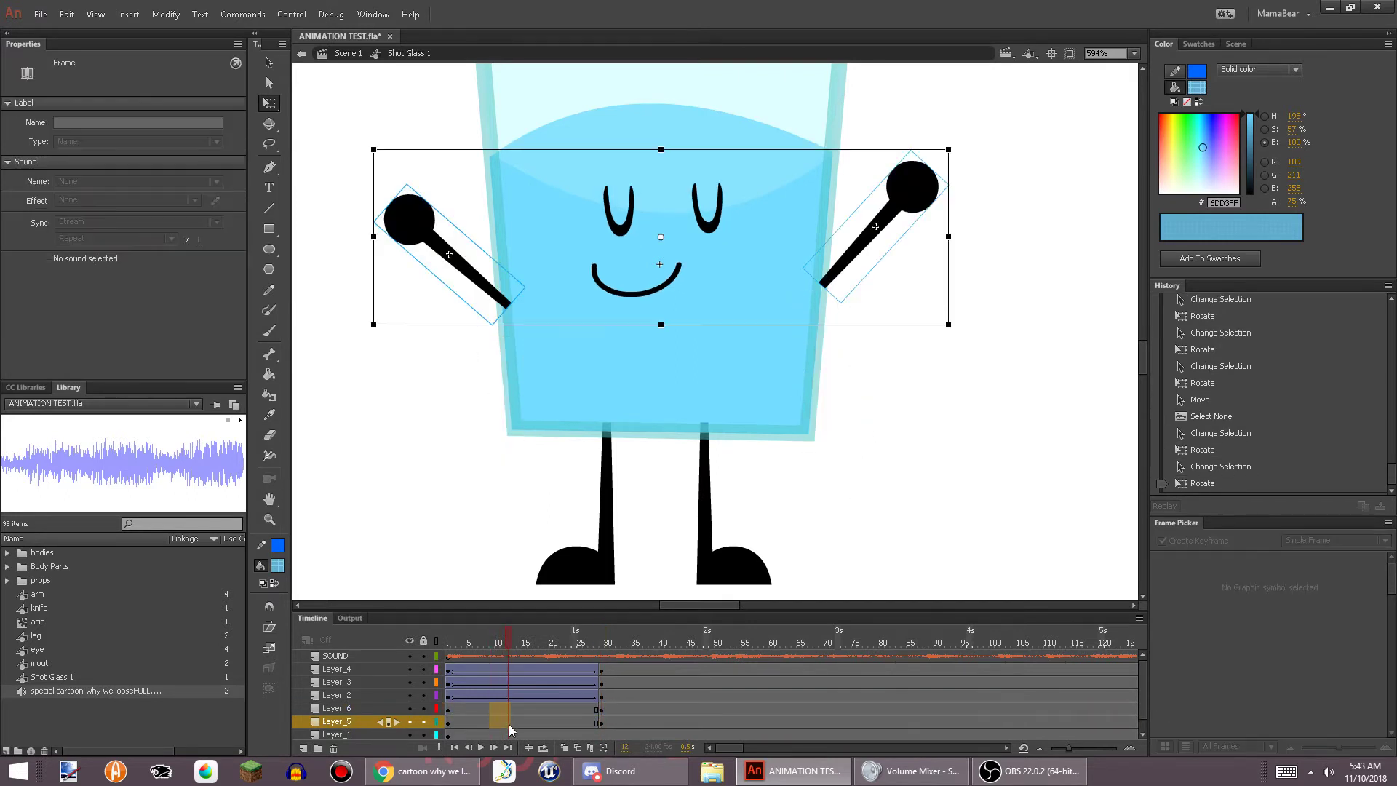
right_click(512, 730)
left_click(544, 339)
Try moving the end keyframes of the face and arm layers to frame 10 and play the animation
left_click_drag(470, 652, 448, 672)
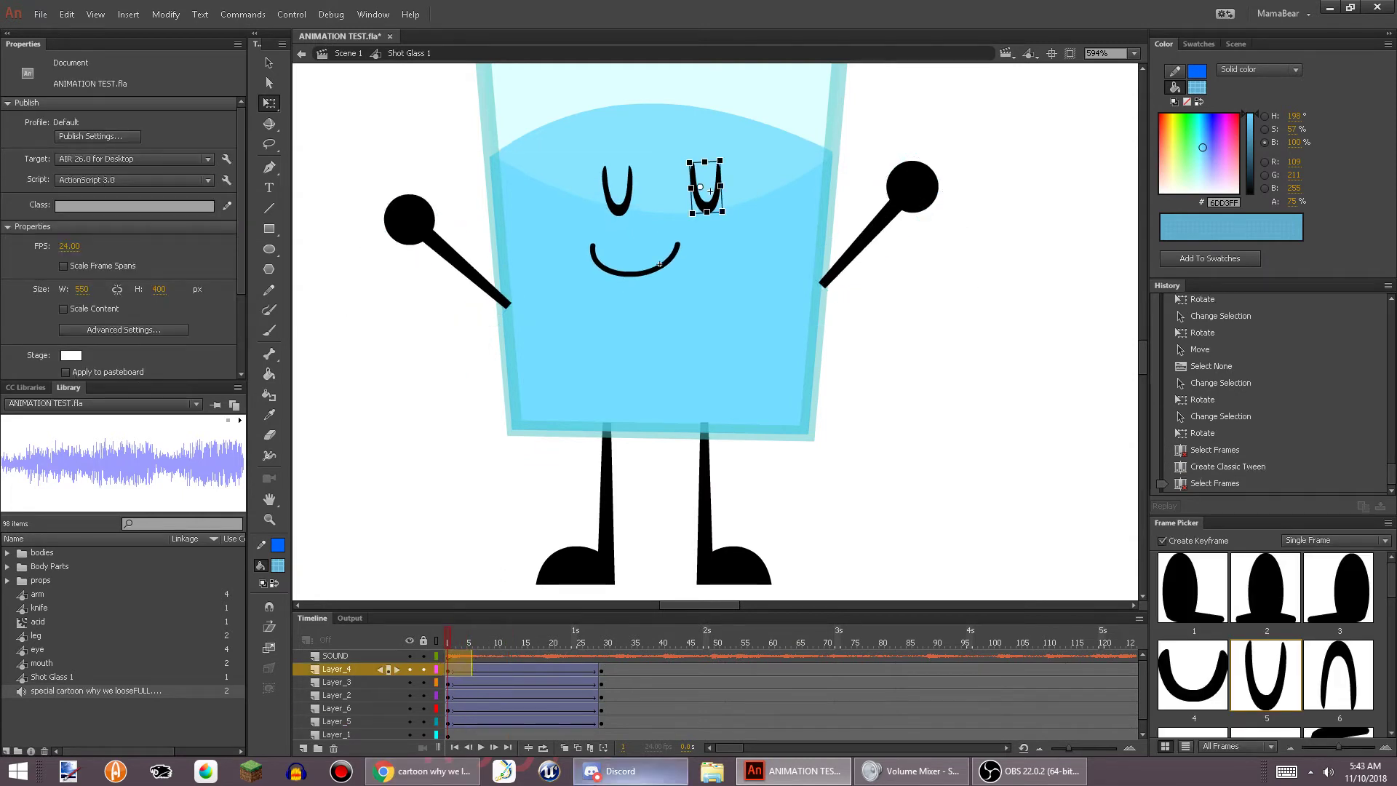
left_click_drag(604, 671, 452, 661)
left_click(468, 645)
left_click(481, 747)
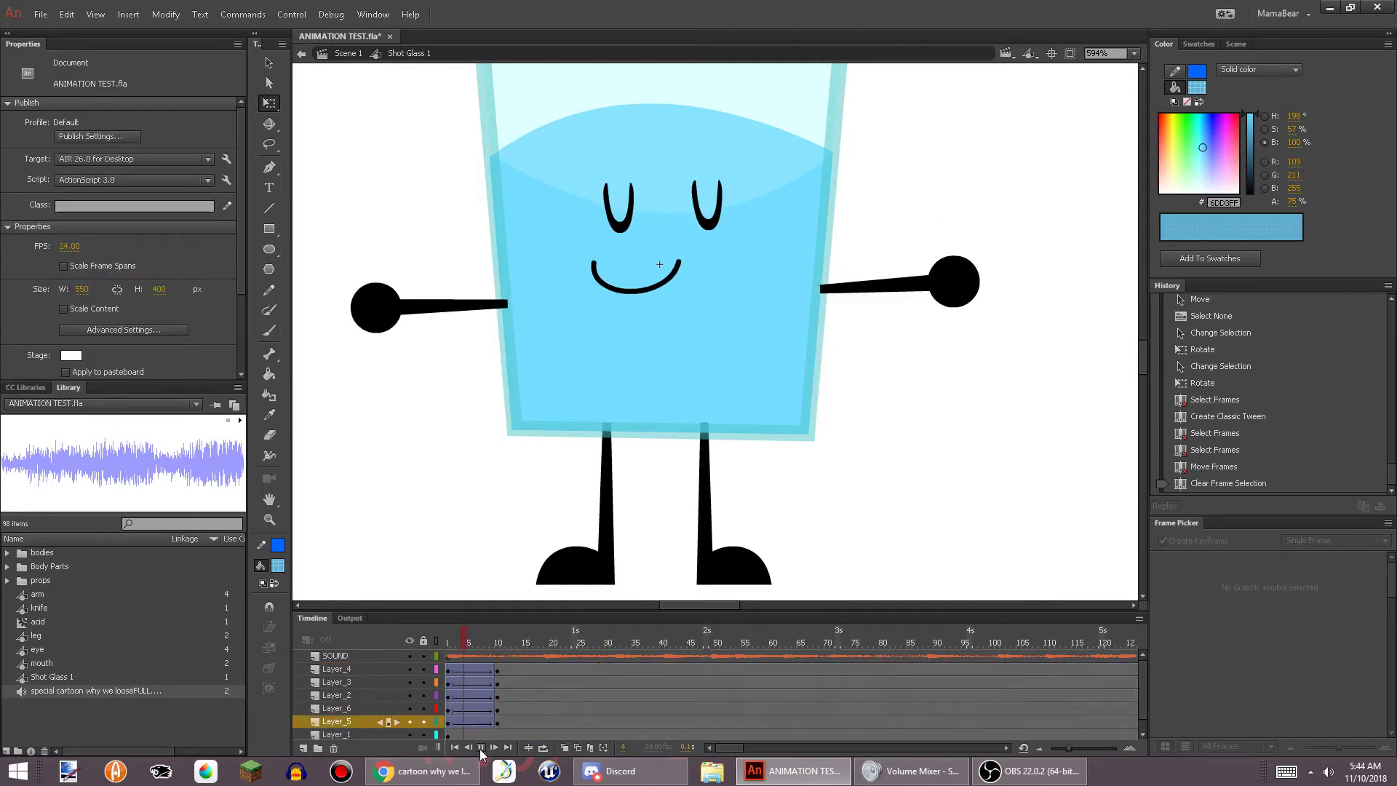
left_click(481, 748)
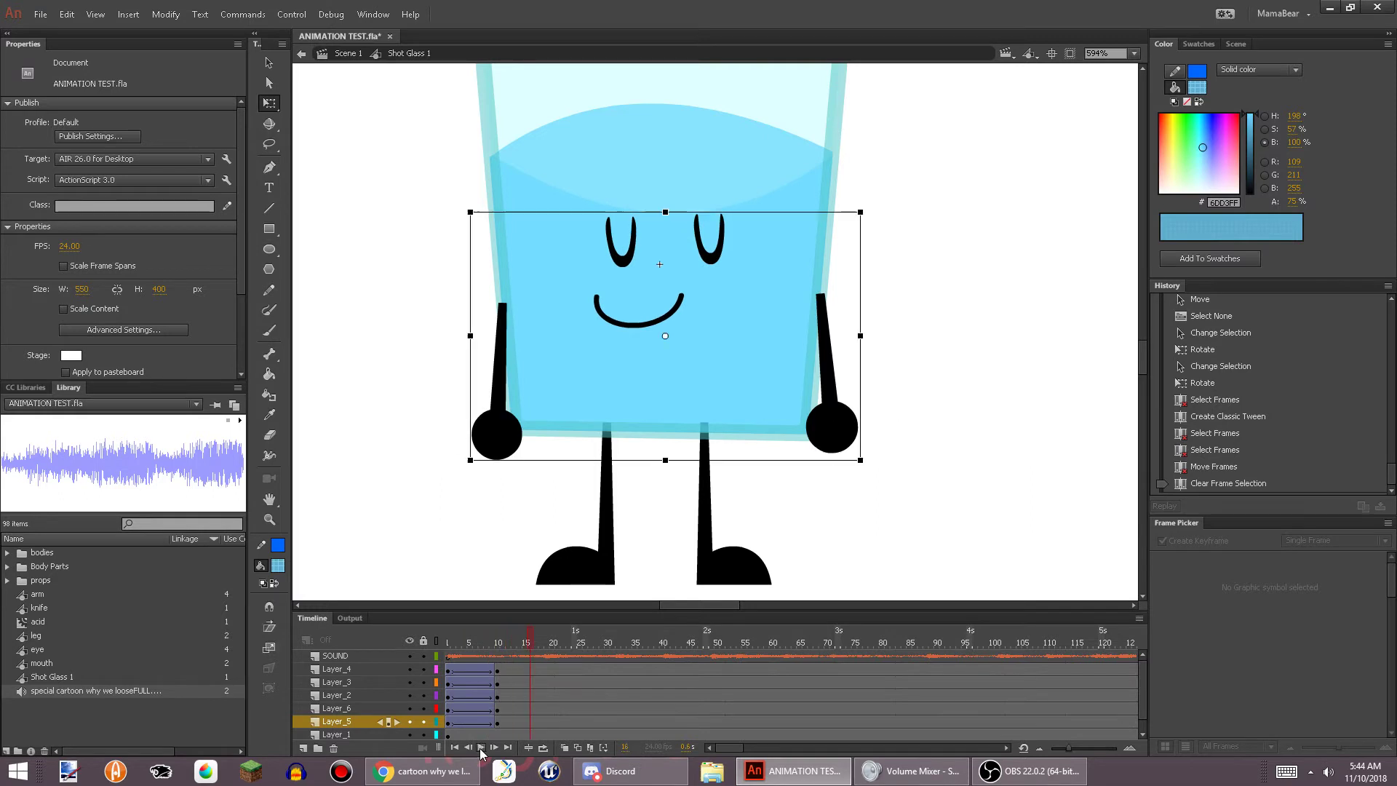
Move the end keyframes of the face and arm layers to frame 24 and play the animation from frame 1
left_click(498, 696)
left_click_drag(500, 725, 575, 721)
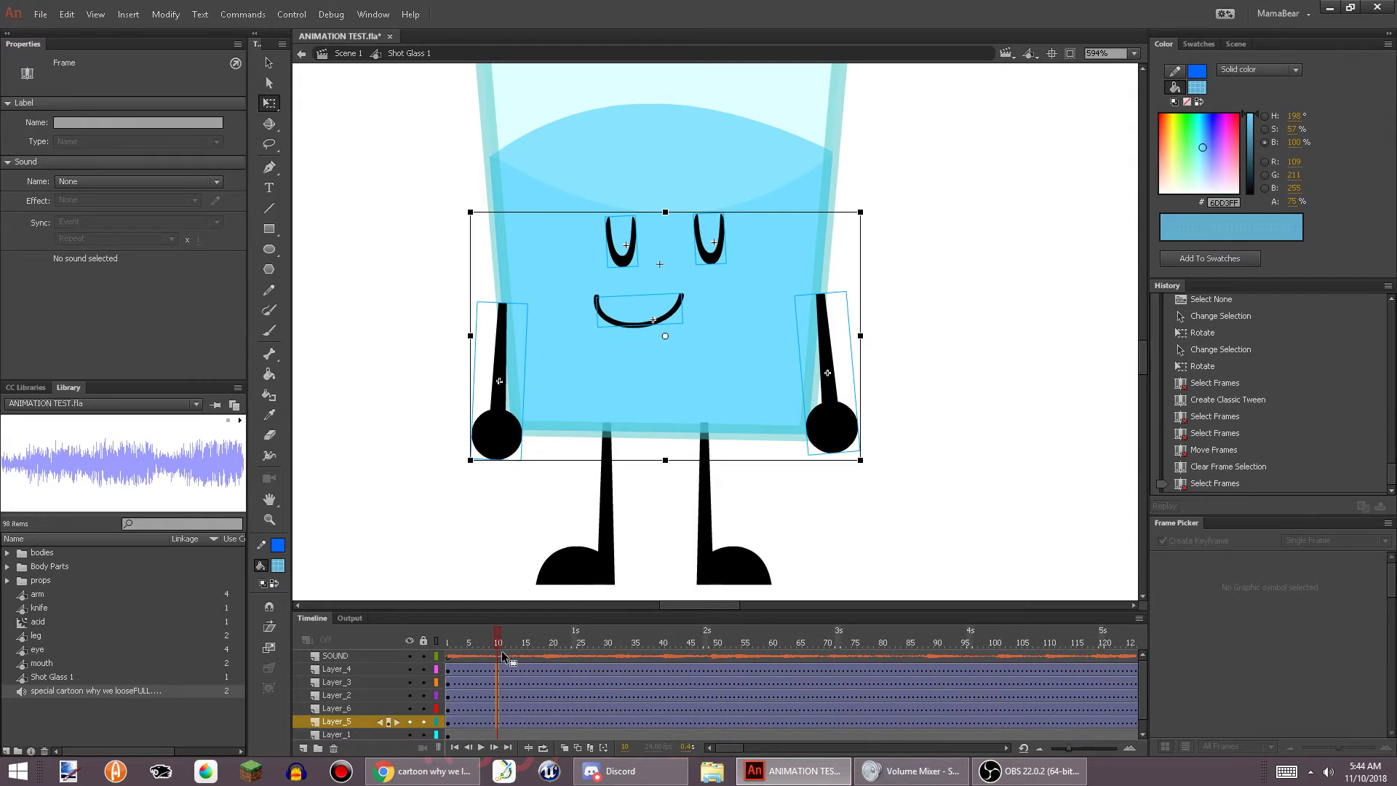
left_click_drag(497, 648, 447, 647)
left_click(481, 747)
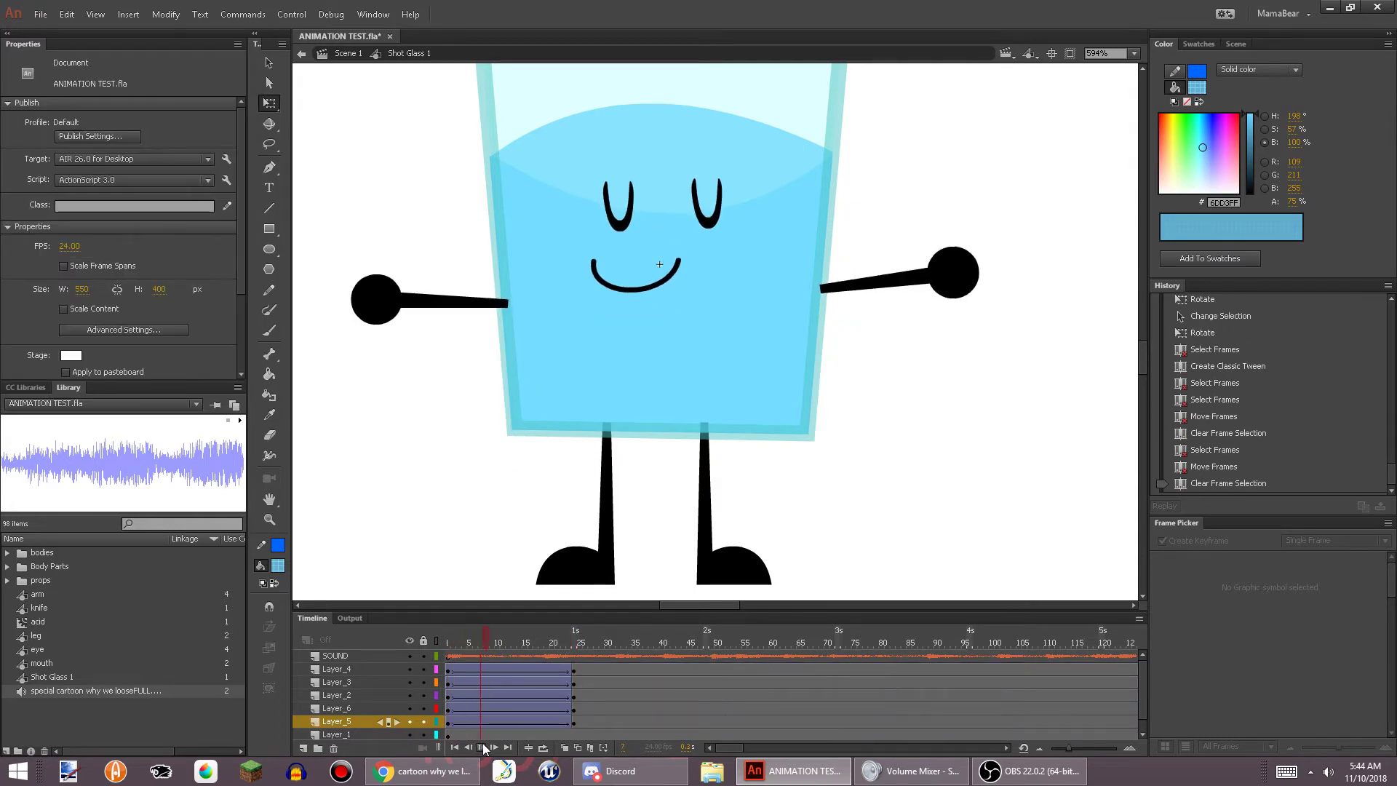
Insert keyframes at frame 26 on the arm layers, Layer_5 and Layer_6
left_click(588, 719)
right_click(587, 718)
left_click(643, 416)
Rotate both arms slightly inward toward the glass at frame 26, using onion skinning to compare with the neighbouring frames
left_click(509, 436)
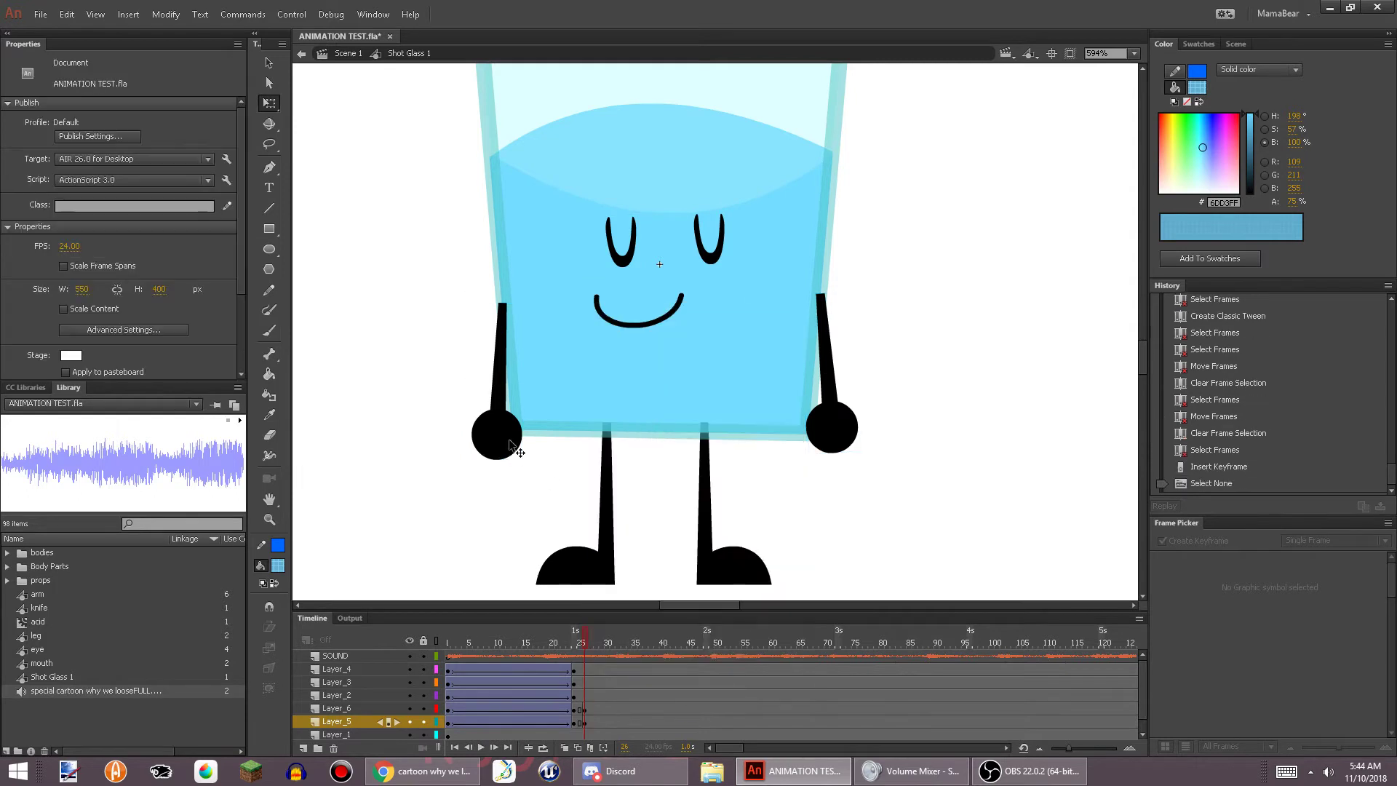
scroll(513, 437, "up", 3)
left_click_drag(572, 521, 589, 522)
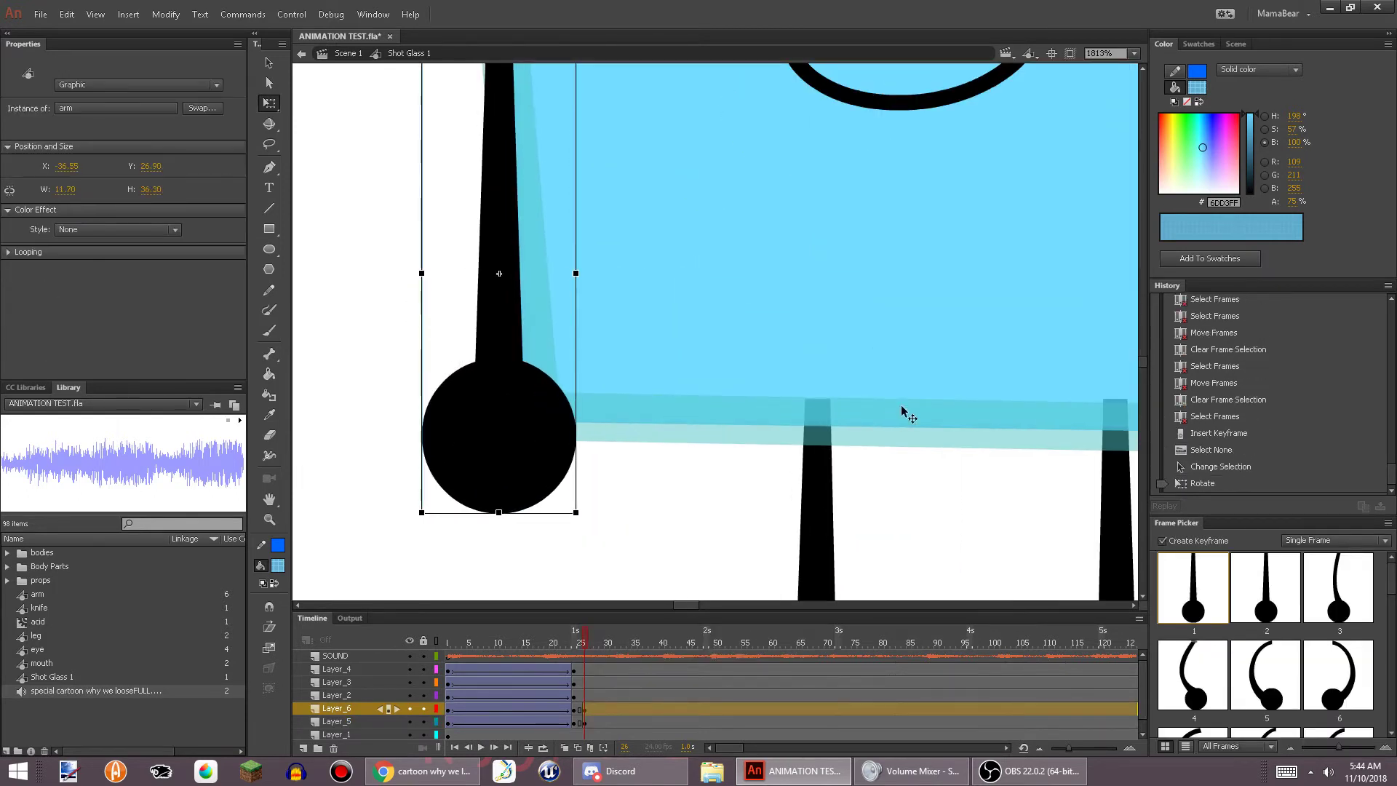
left_click_drag(1105, 407, 614, 294)
left_click(1011, 284)
left_click(564, 747)
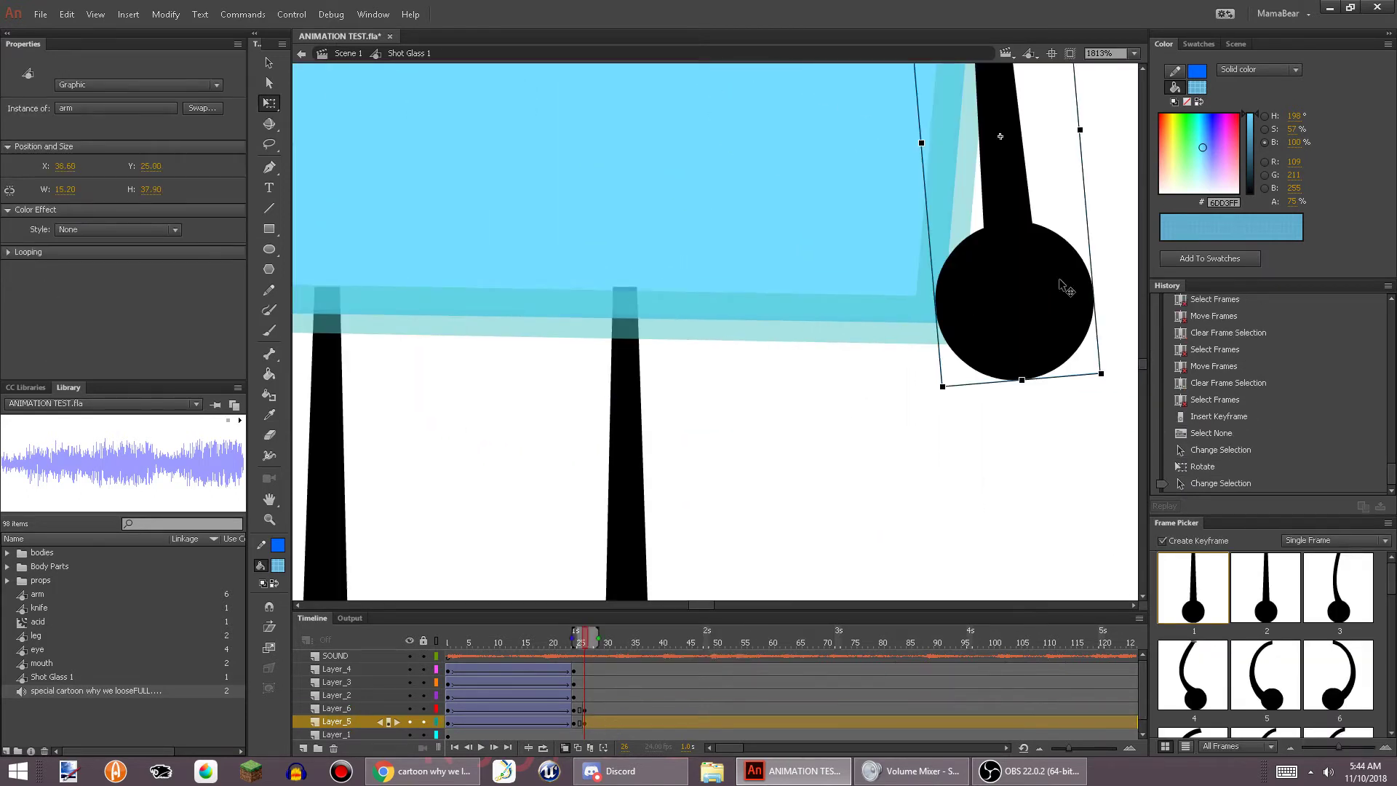
left_click_drag(1113, 378, 1082, 390)
scroll(919, 393, "down", 3)
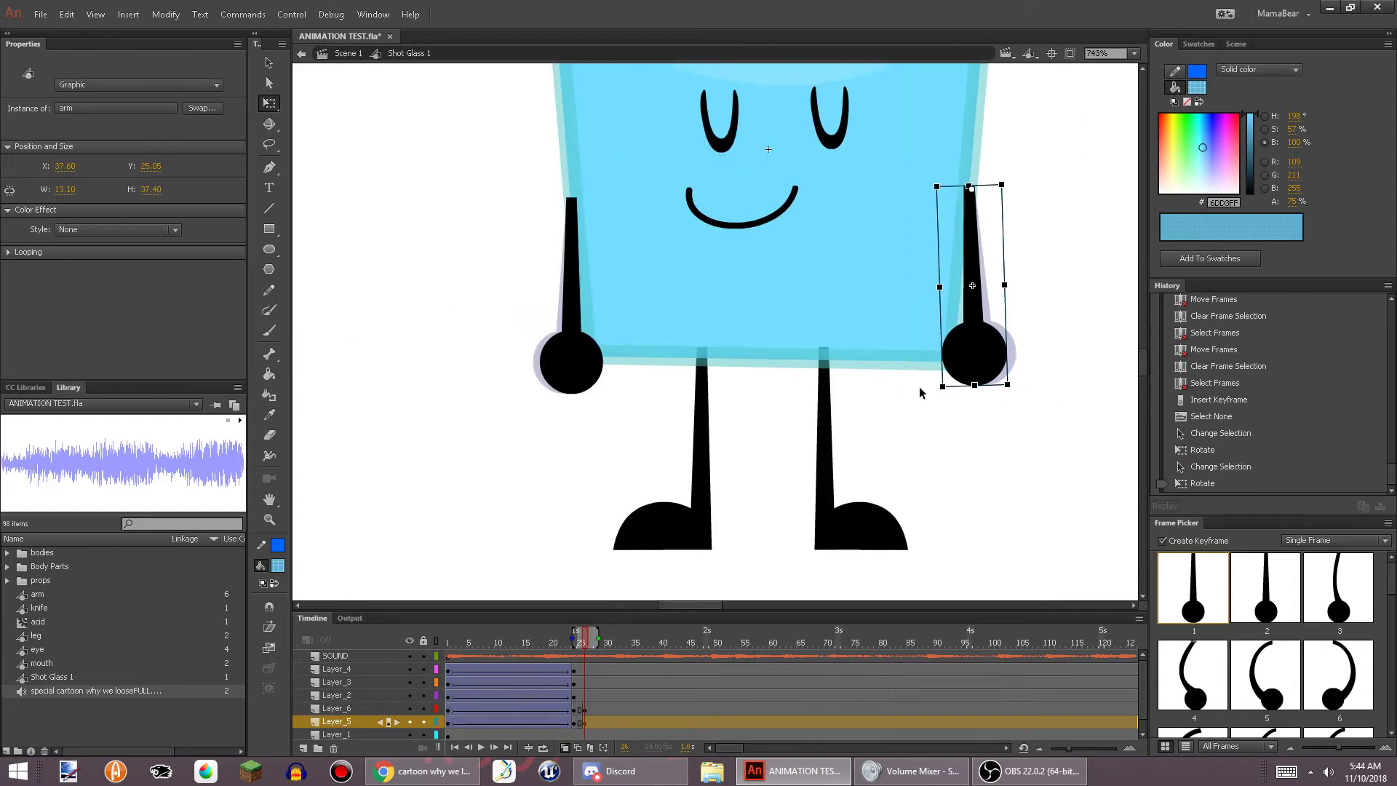
Create classic tweens between frames 24 and 26 on Layer_5 and Layer_6
left_click(589, 720)
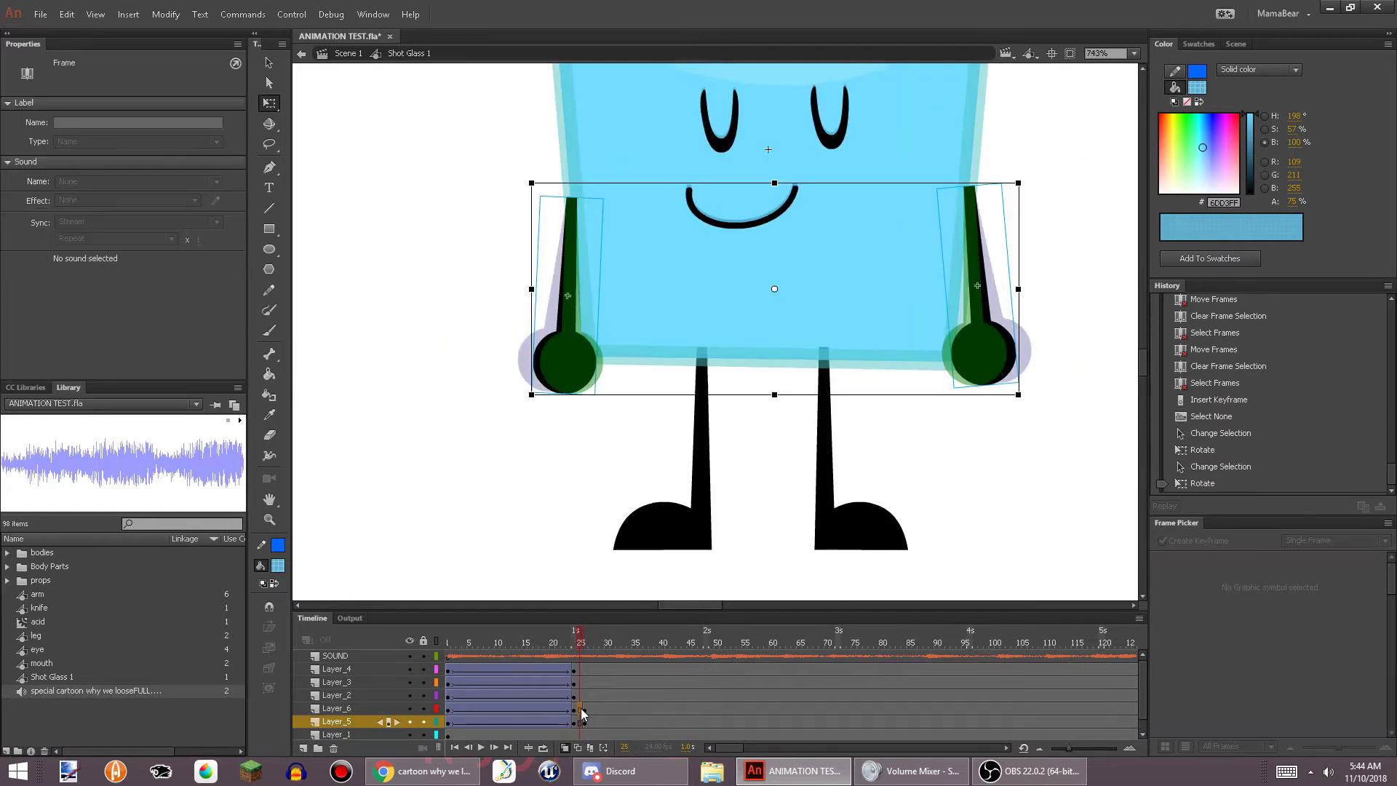
right_click(581, 721)
left_click(646, 346)
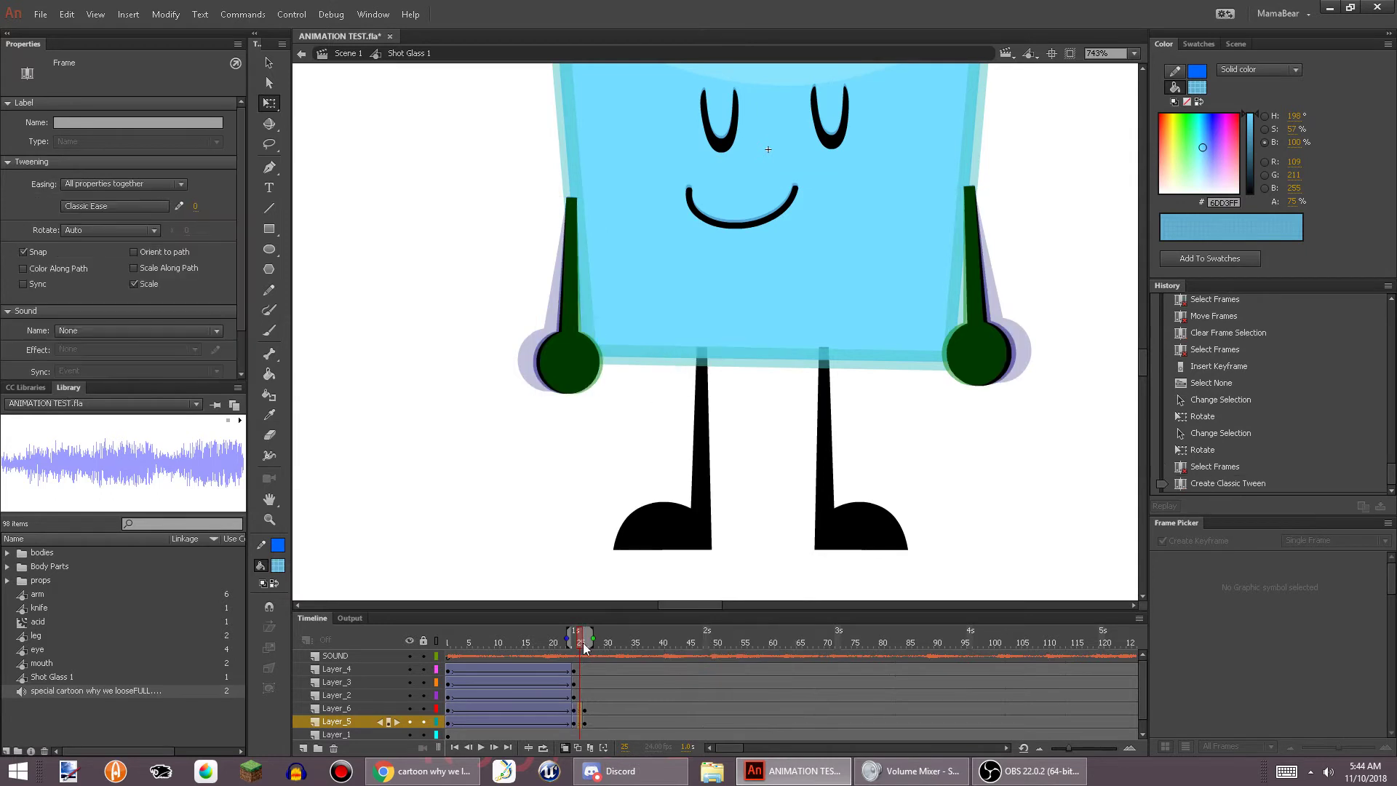
mouse_move(617, 631)
left_mouse_down()
mouse_move(560, 674)
mouse_move(600, 653)
left_mouse_up()
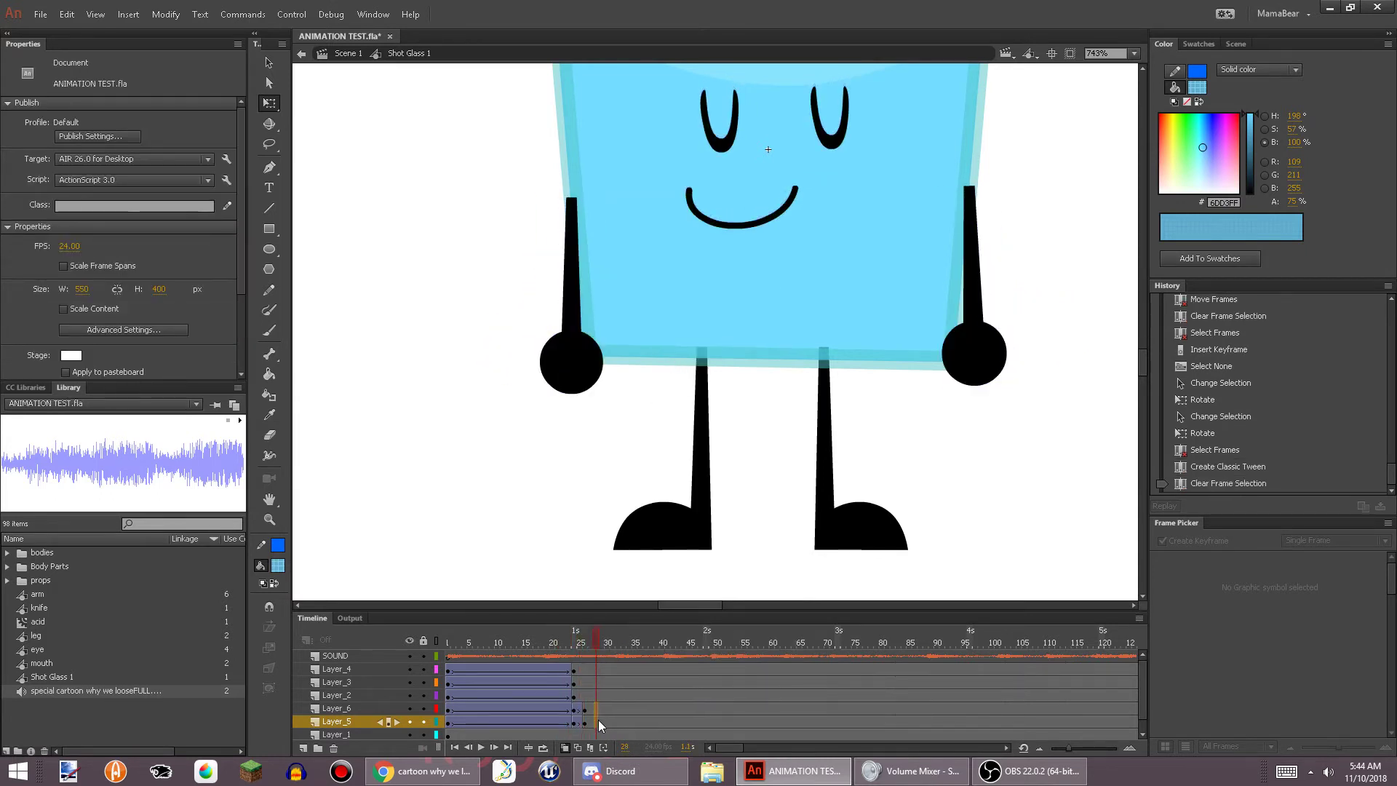
Insert keyframes at frame 28 on Layer_5 and Layer_6 and rotate both arms slightly outward
right_click(597, 710)
left_click(640, 432)
left_click(592, 459)
left_click(591, 375)
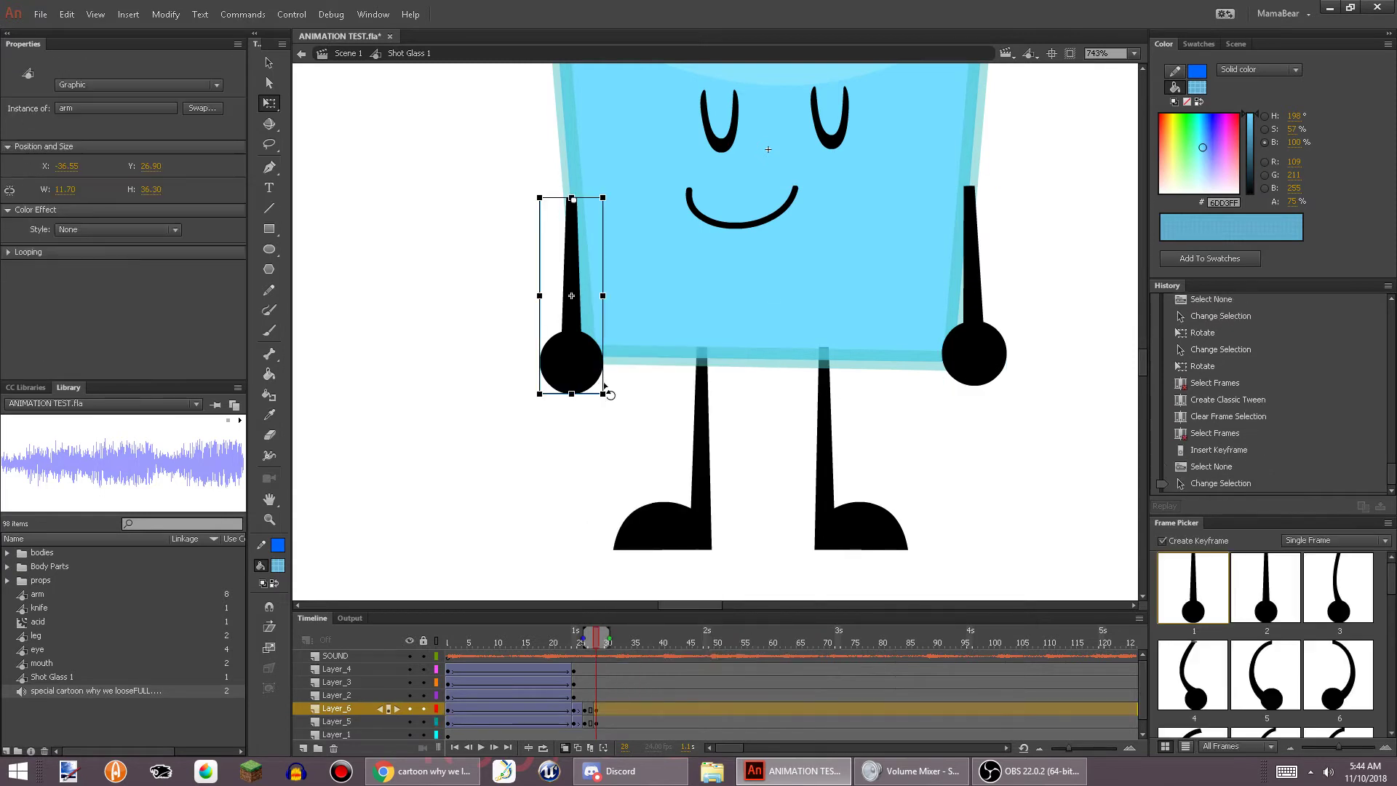
left_click_drag(611, 402, 603, 405)
left_click(987, 375)
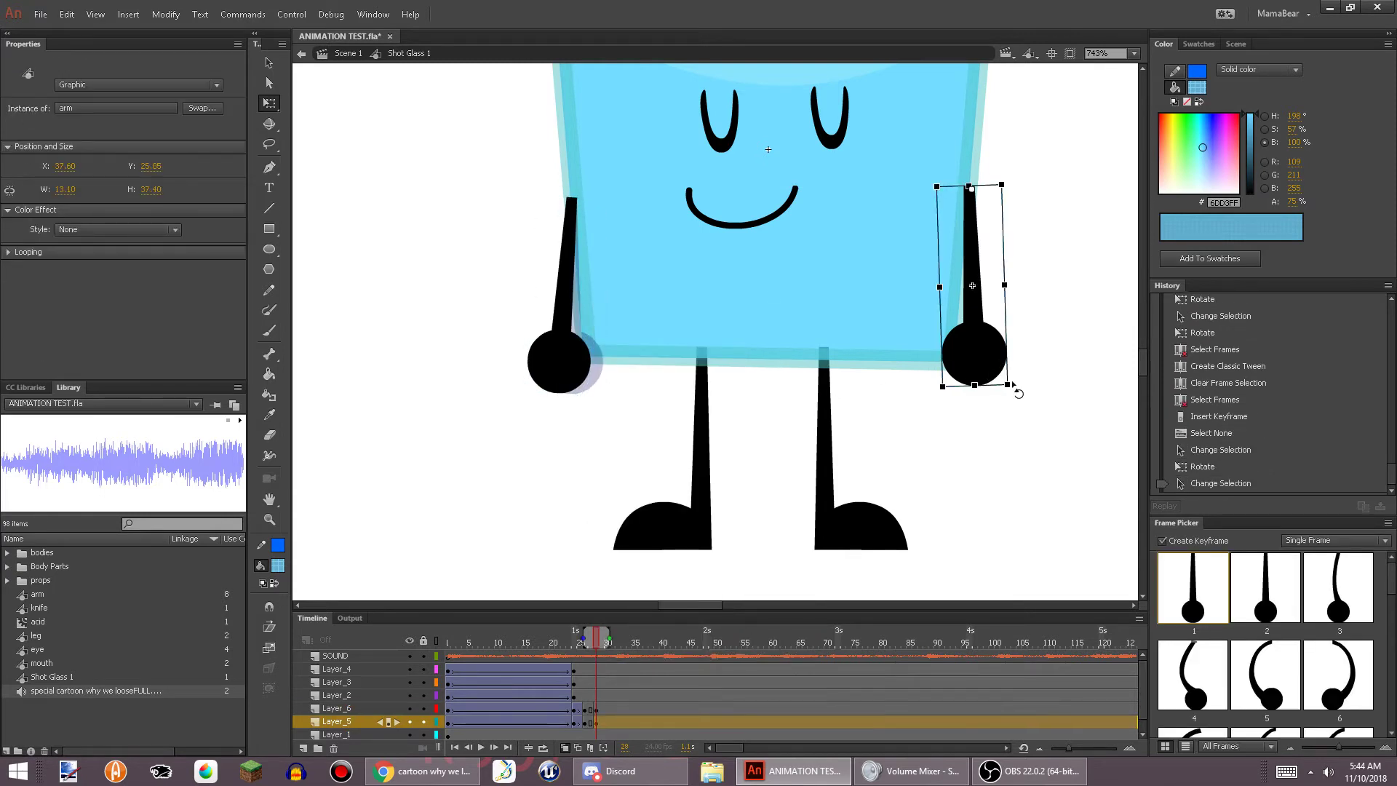
left_click_drag(1016, 386, 999, 382)
Insert keyframes at frame 30 on Layer_5 and Layer_6 and rotate both arms slightly back inward
left_click_drag(600, 710, 608, 719)
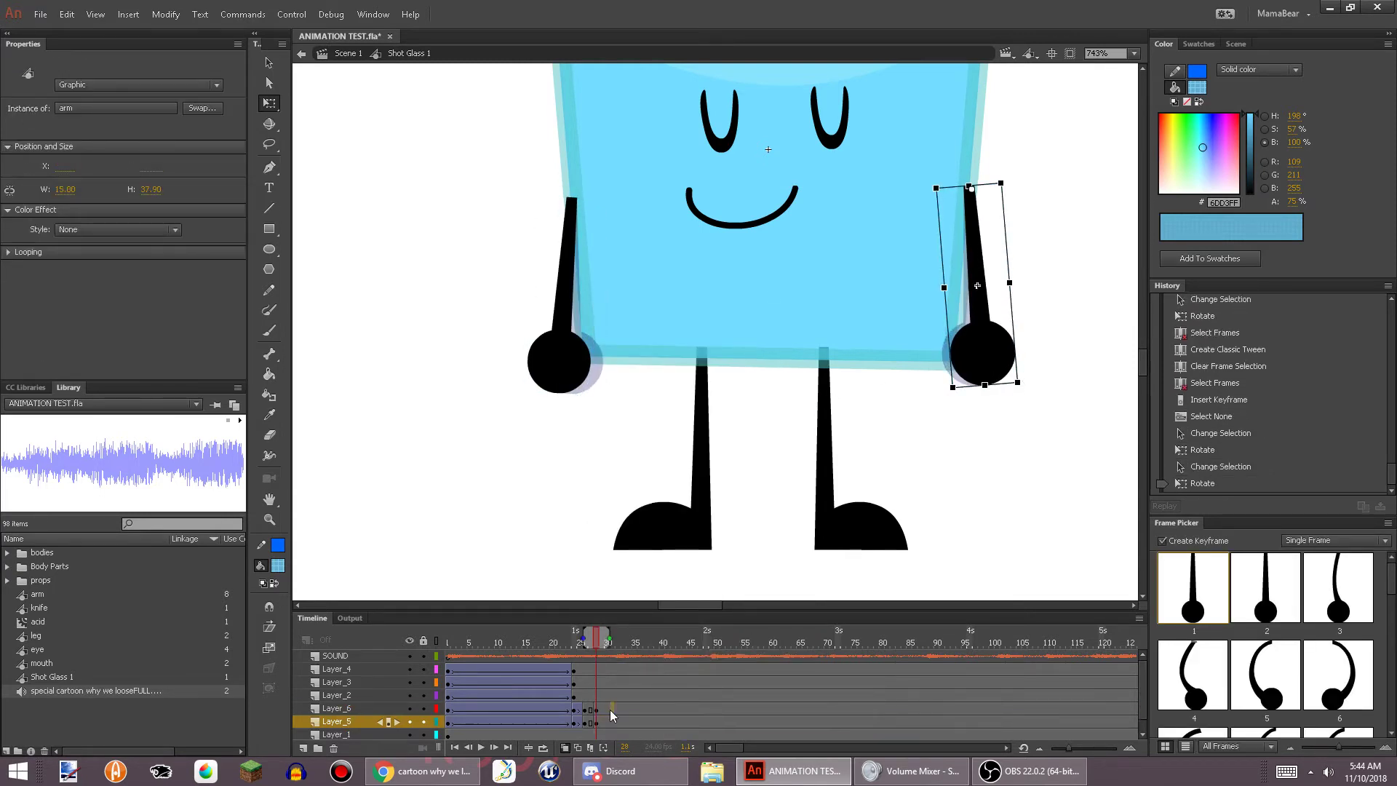
right_click(608, 719)
left_click(663, 416)
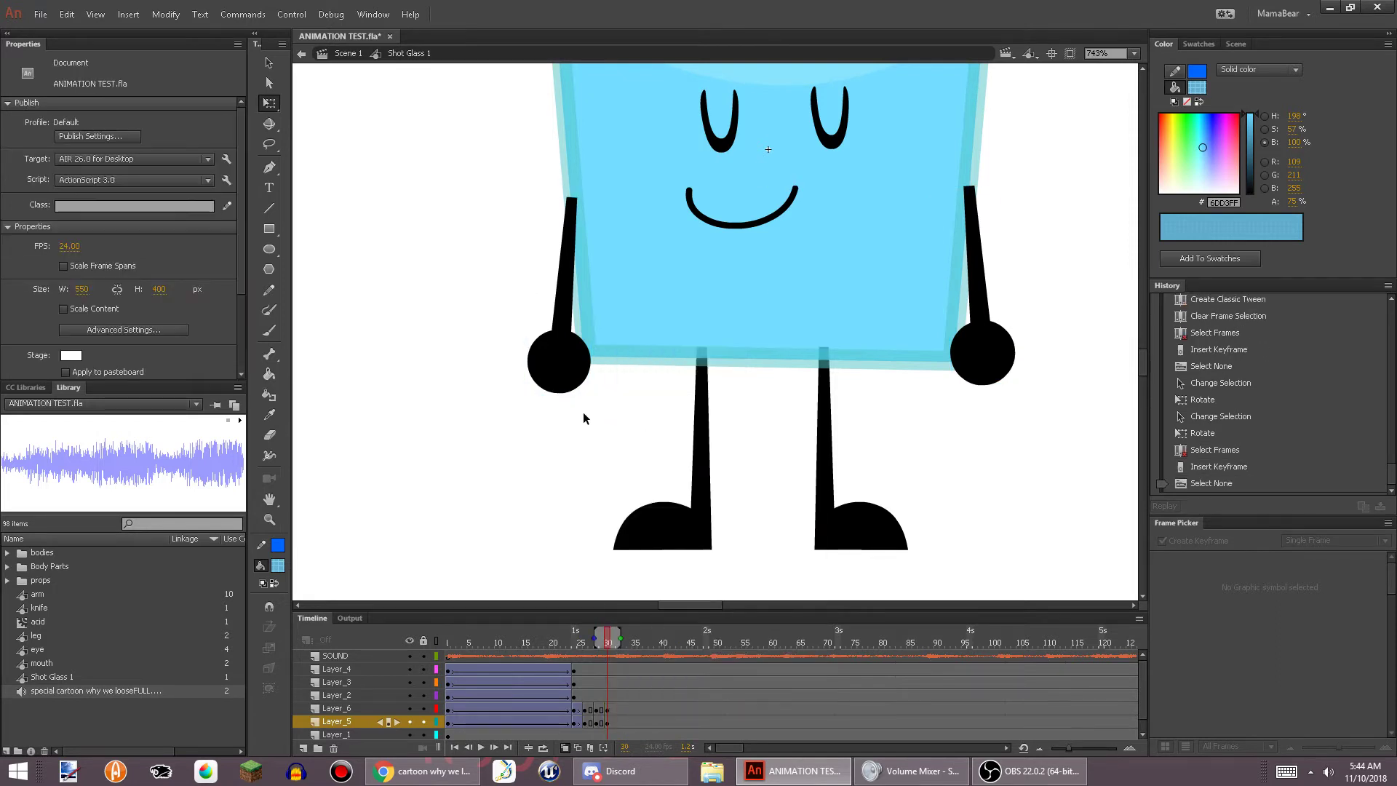
left_click(588, 386)
left_click_drag(600, 399, 614, 397)
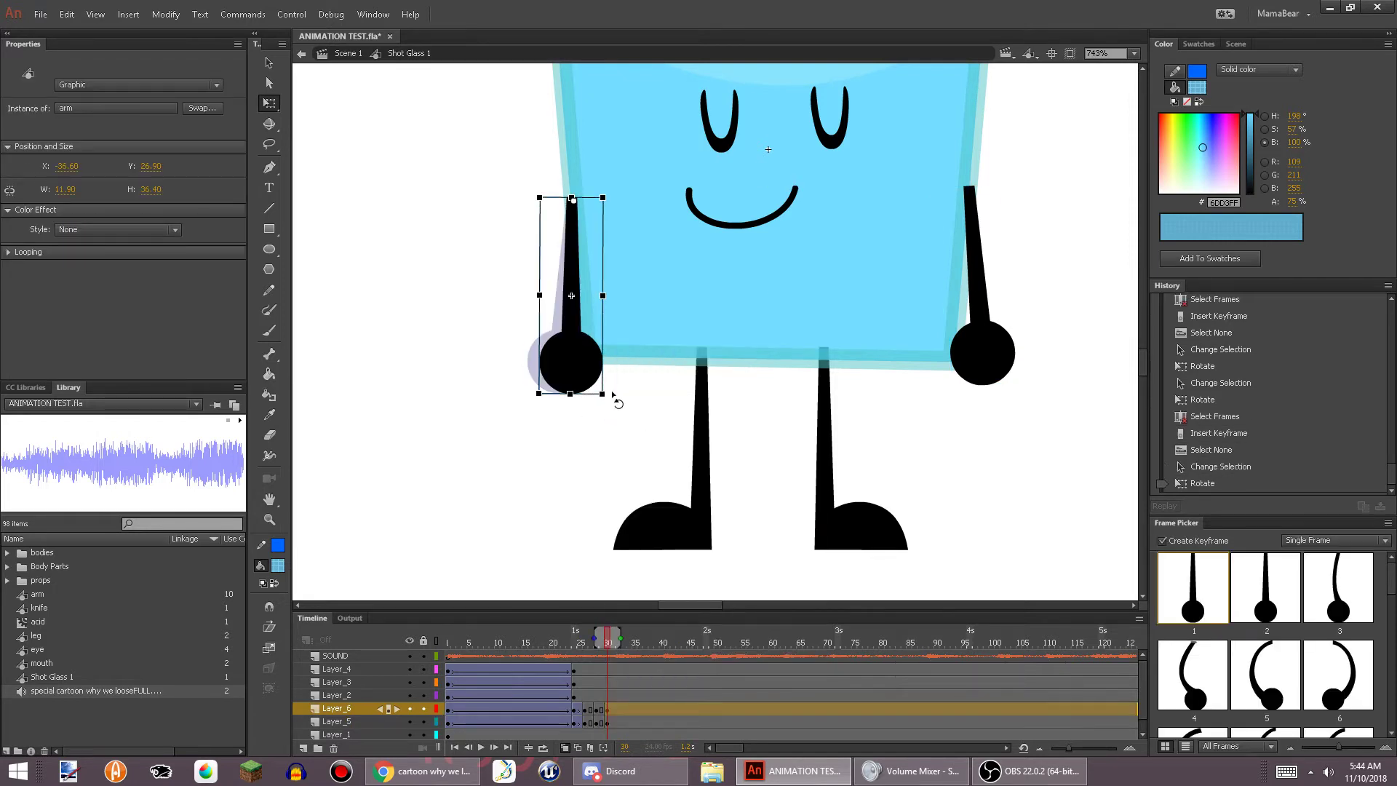
left_click(990, 351)
left_click_drag(1027, 401, 1017, 411)
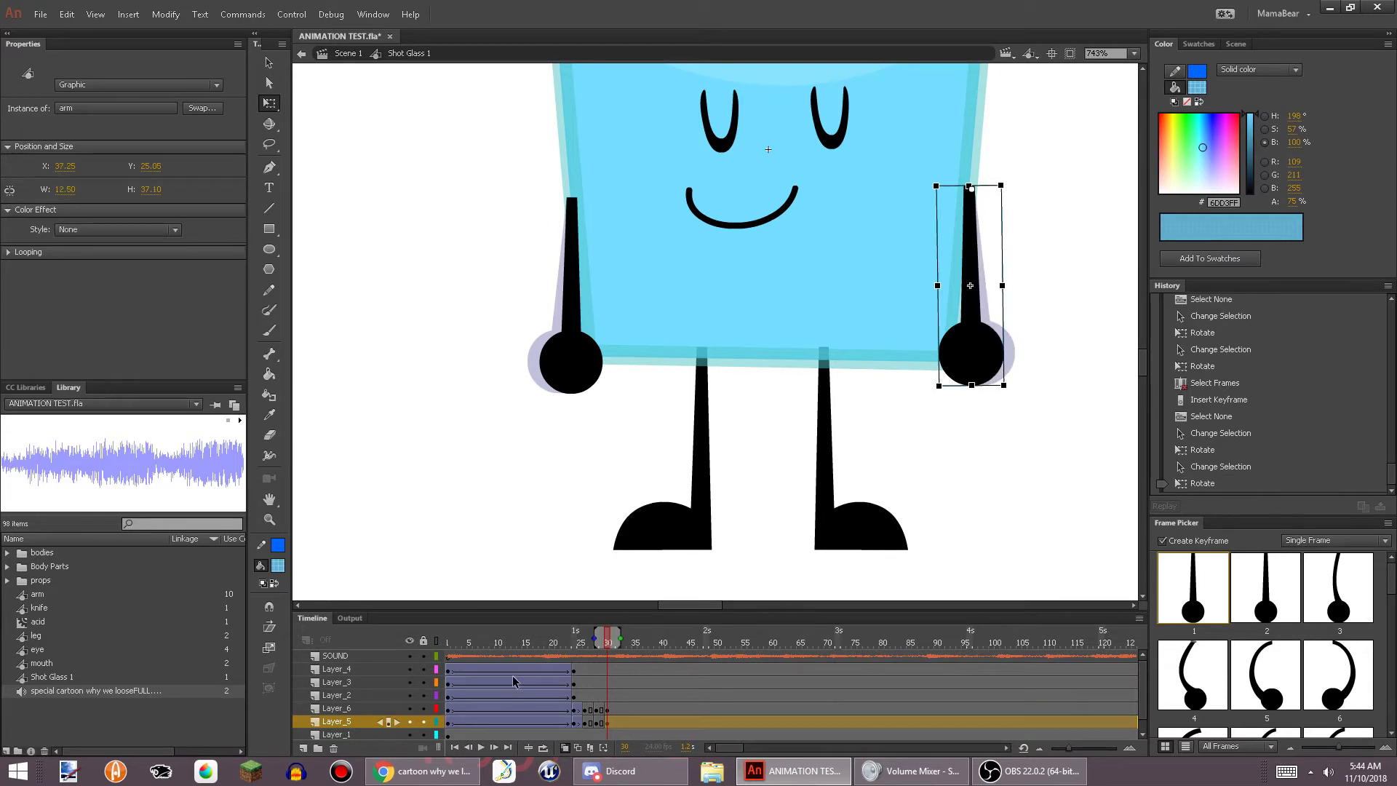
Create classic tweens between frames 26 and 30 on Layer_5 and Layer_6
left_click_drag(593, 714, 595, 721)
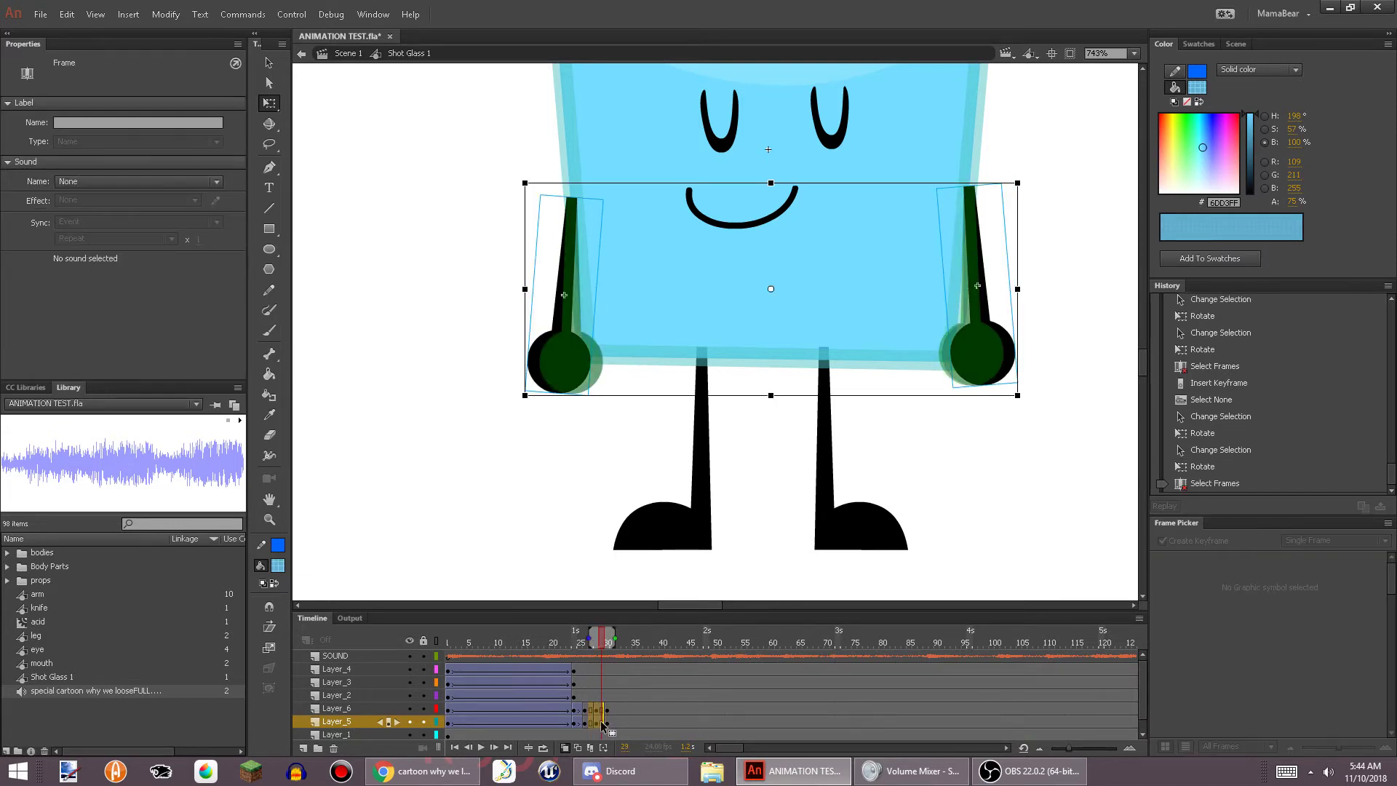
right_click(600, 720)
left_click(686, 345)
left_click_drag(608, 640, 622, 614)
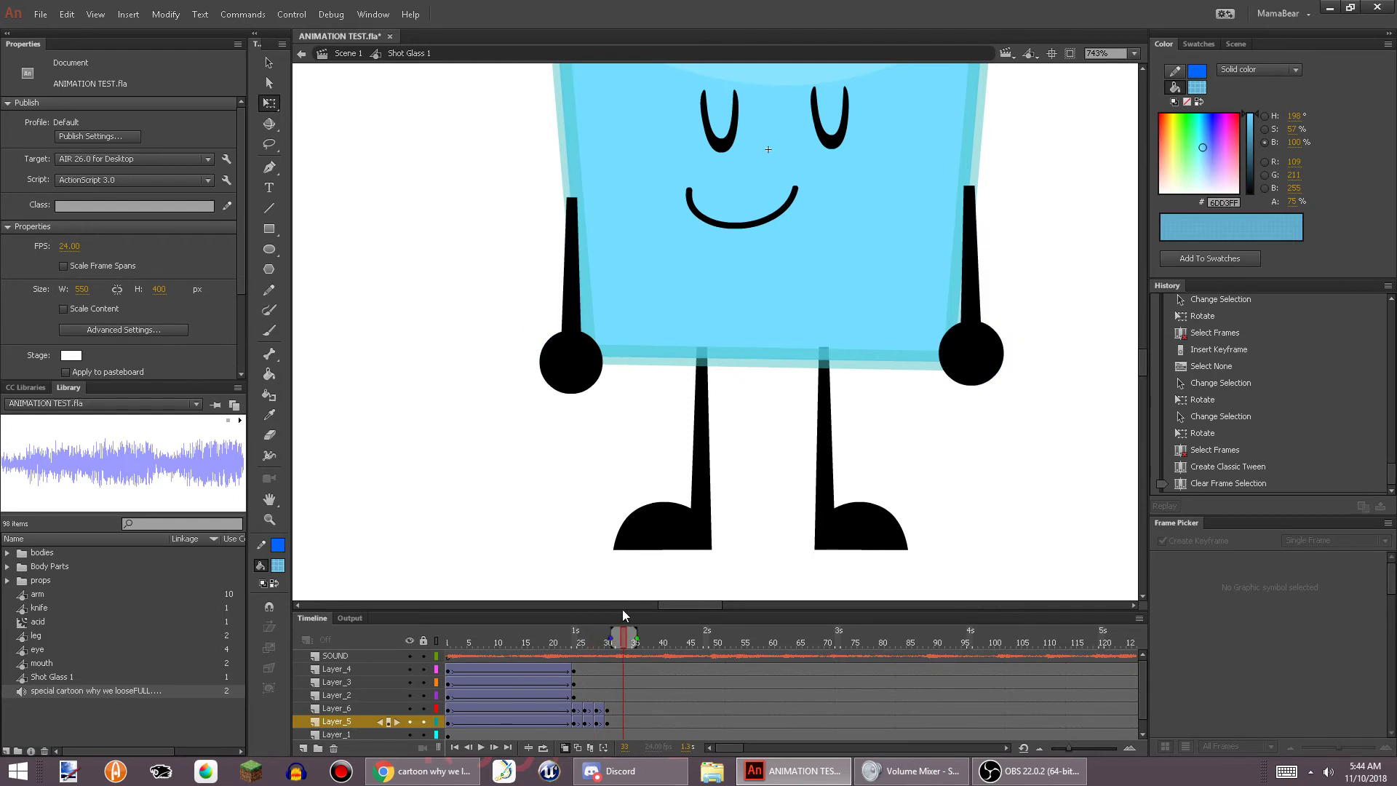
Insert keyframes at frame 32 on Layer_5 and Layer_6 and rotate both arms outward by a very small amount
left_click(615, 720)
left_click_drag(616, 722, 617, 721)
right_click(616, 721)
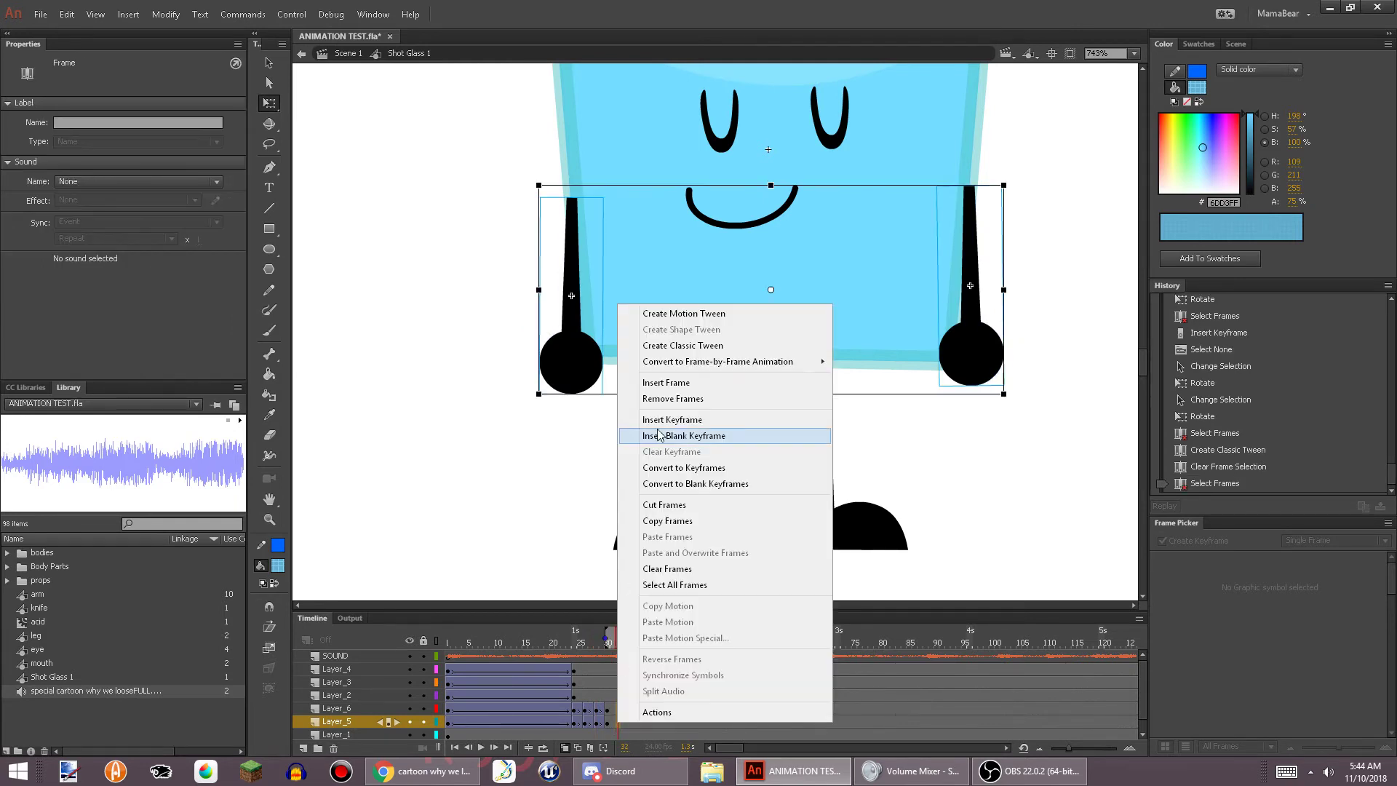
left_click(656, 420)
left_click(599, 435)
left_click(585, 373)
left_click_drag(606, 393, 601, 395)
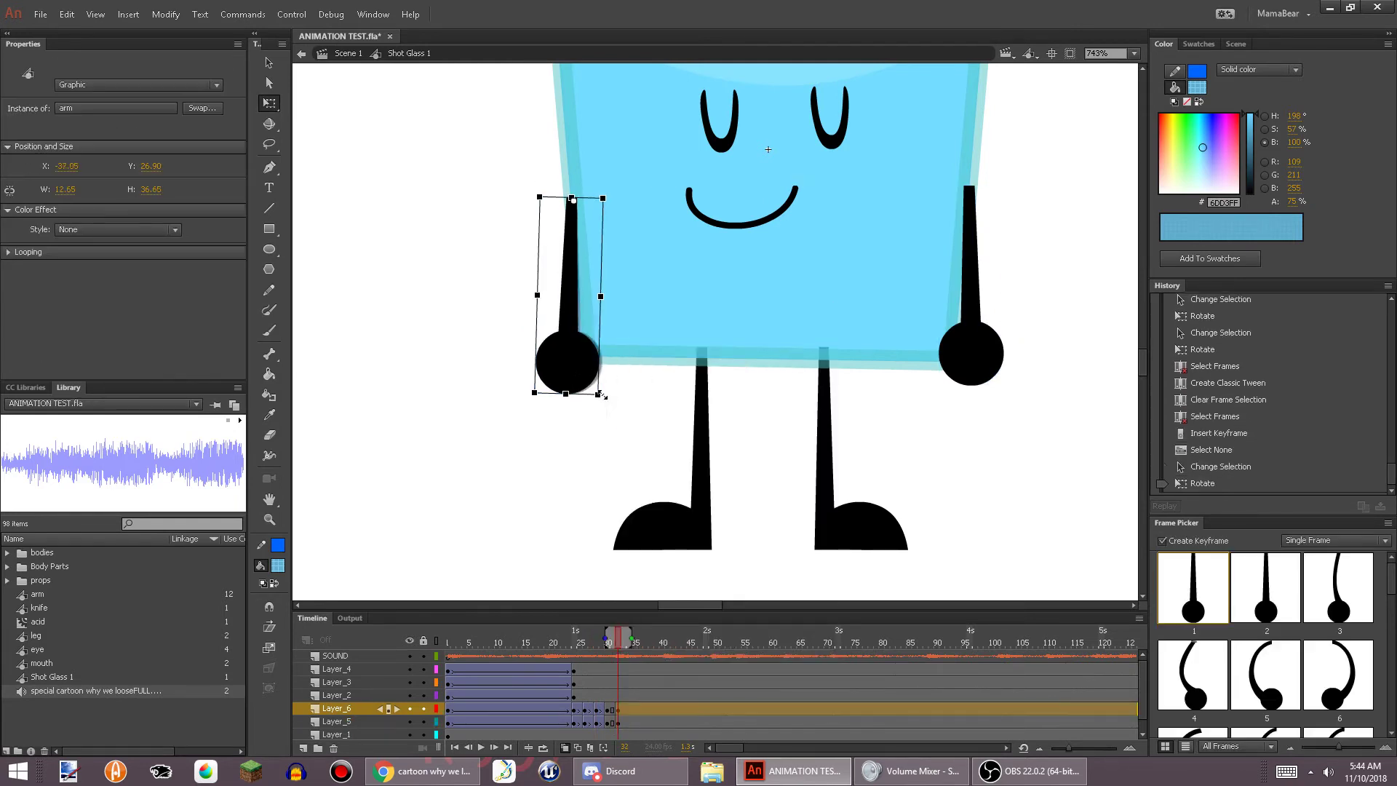
left_click(988, 361)
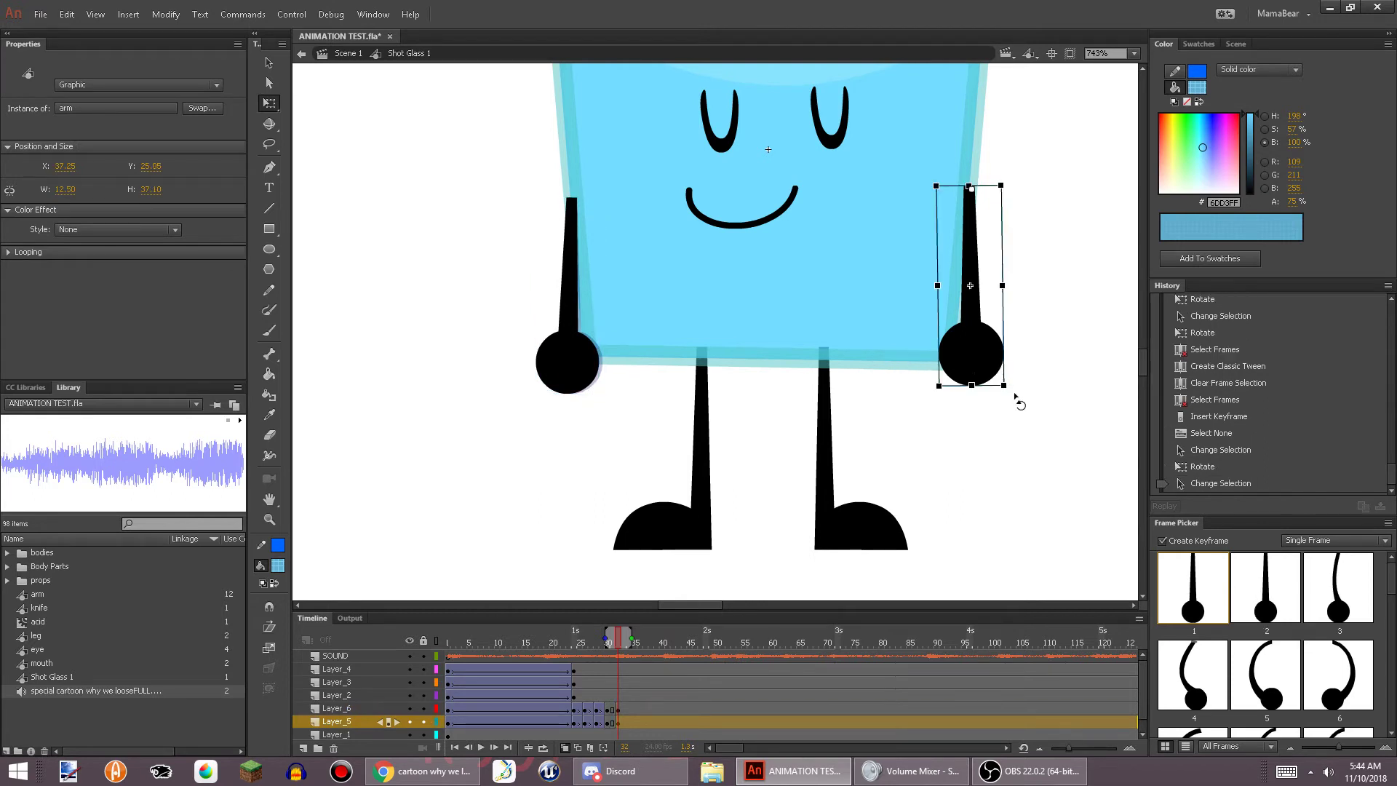
left_click_drag(1021, 403, 1020, 397)
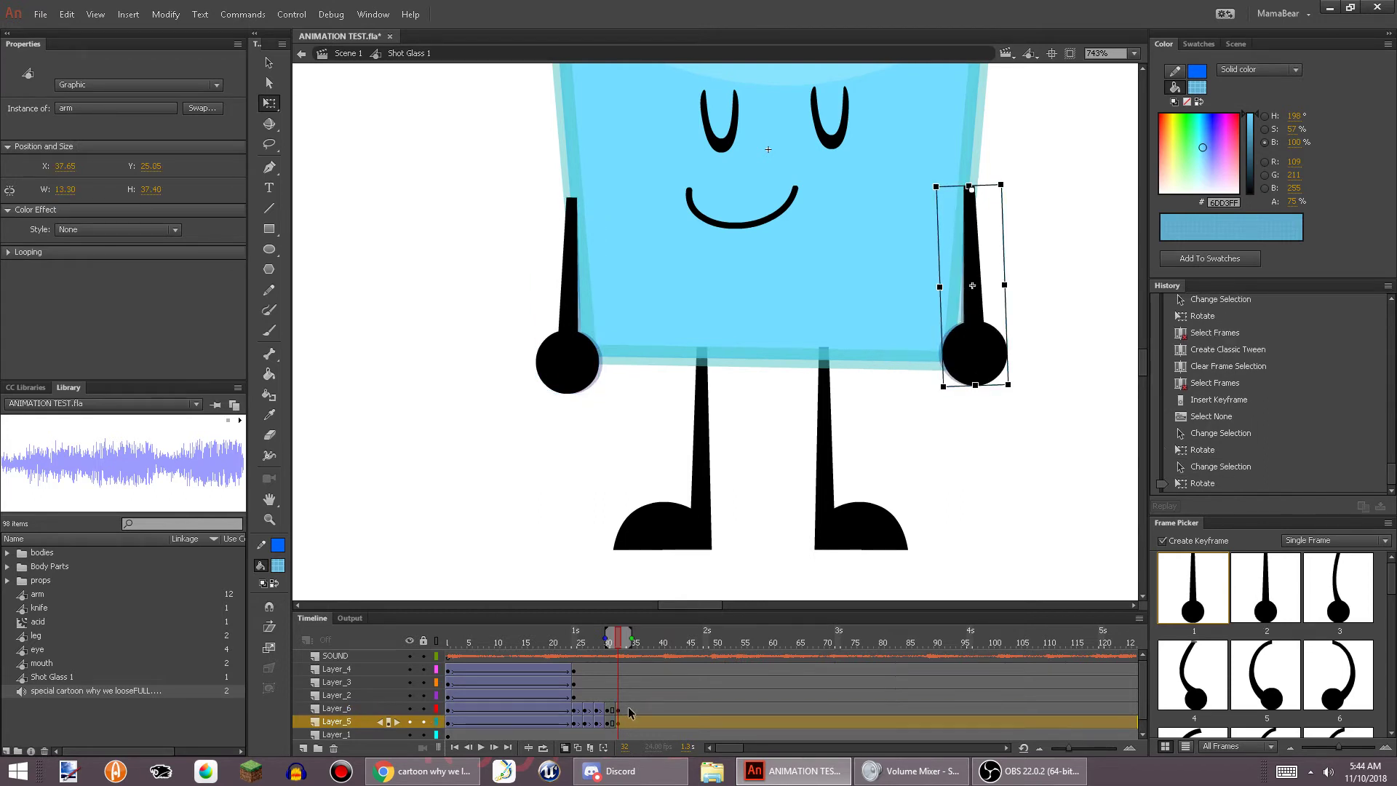
Create classic tweens between frames 30 and 32 on Layer_5 and Layer_6 and return the playhead to frame 1
left_click_drag(612, 710, 611, 721)
right_click(611, 722)
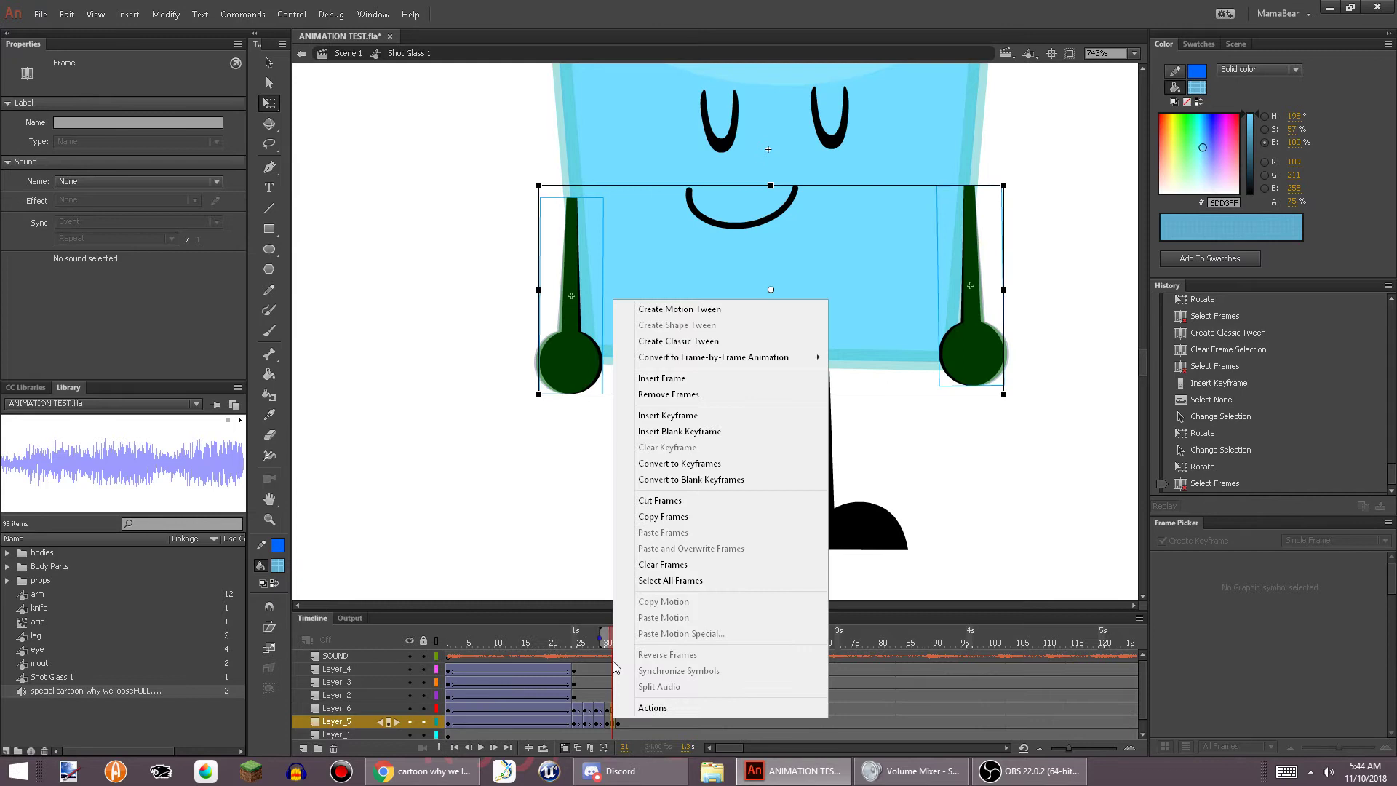
left_click(673, 345)
left_click_drag(541, 643, 449, 694)
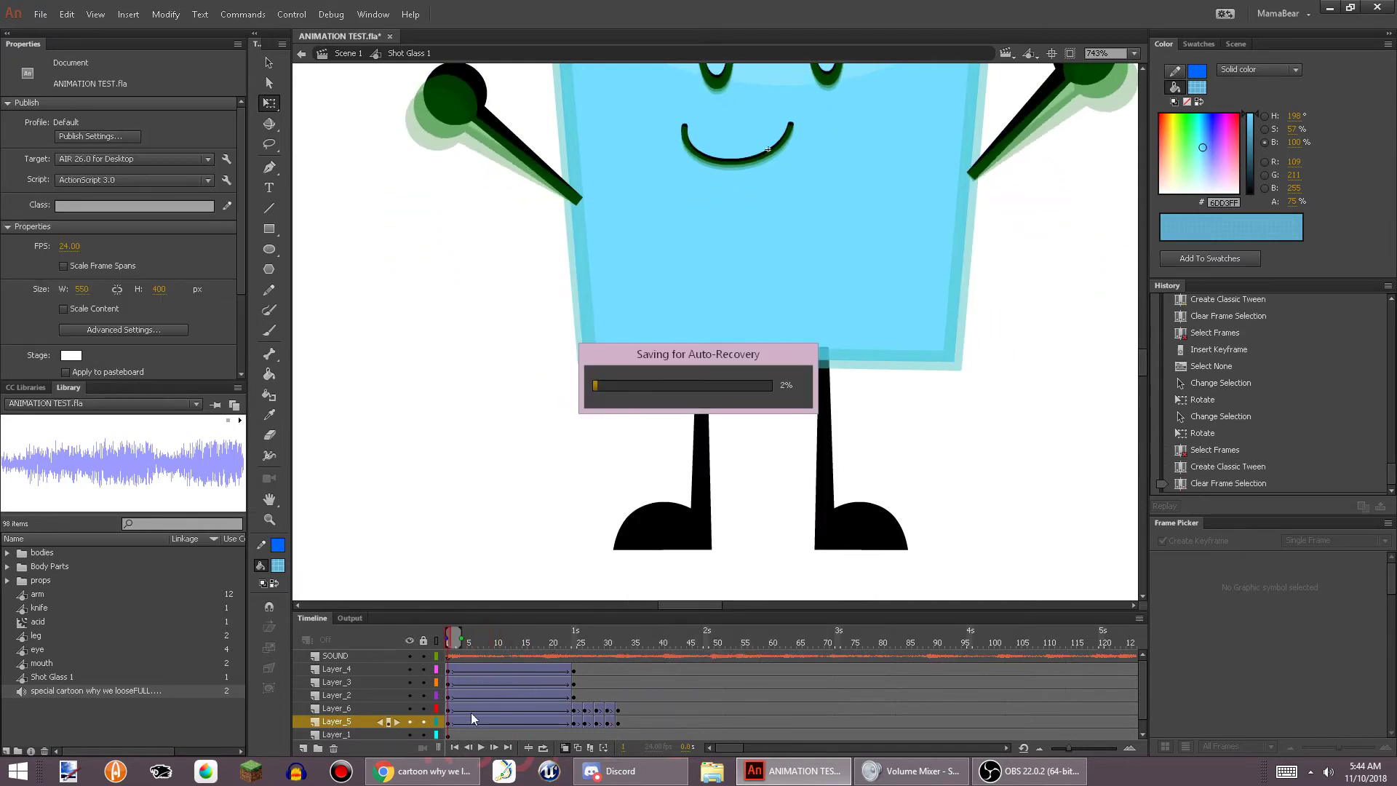
Space out the arm-swing keyframes after frame 24 on Layer_5 and Layer_6, with the last pair at frame 40
left_click(481, 750)
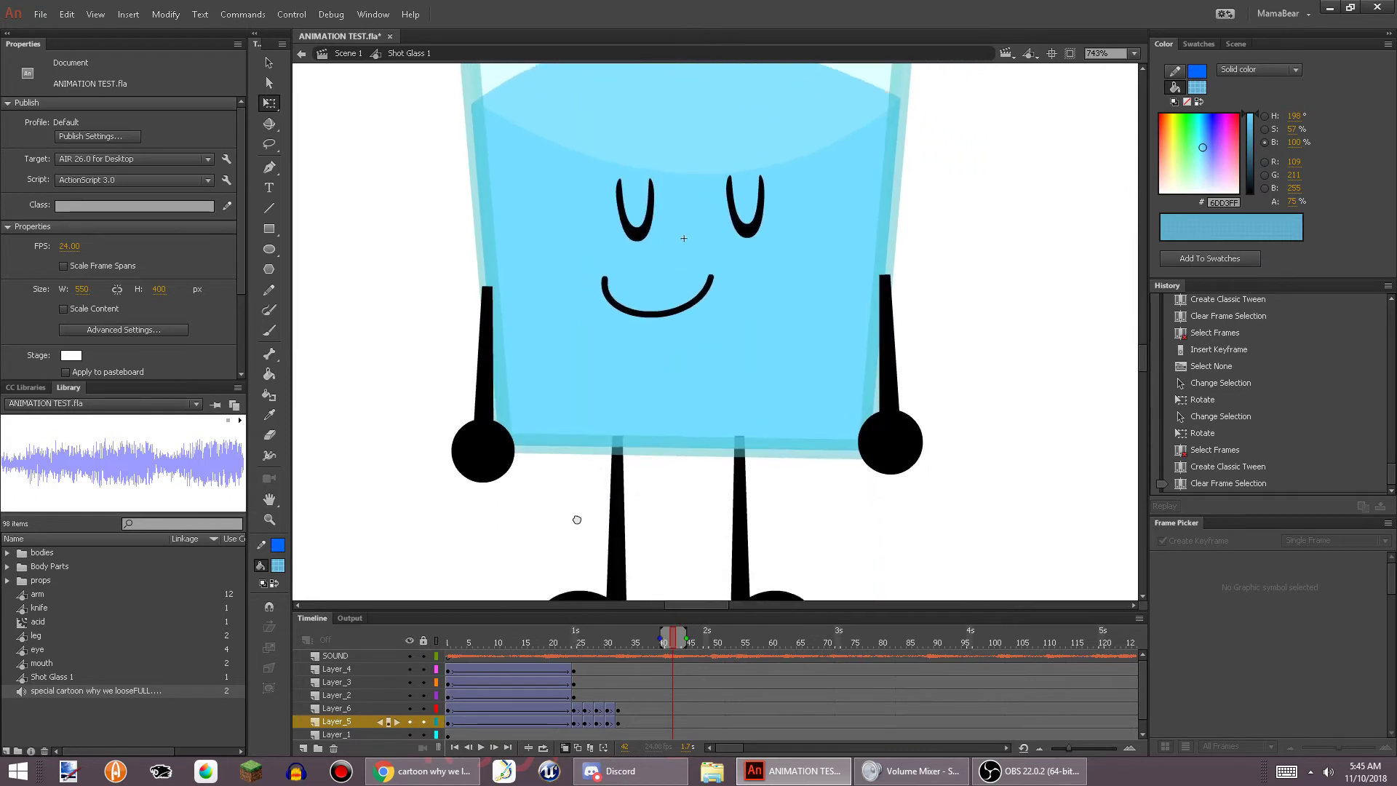
left_click_drag(584, 710, 668, 718)
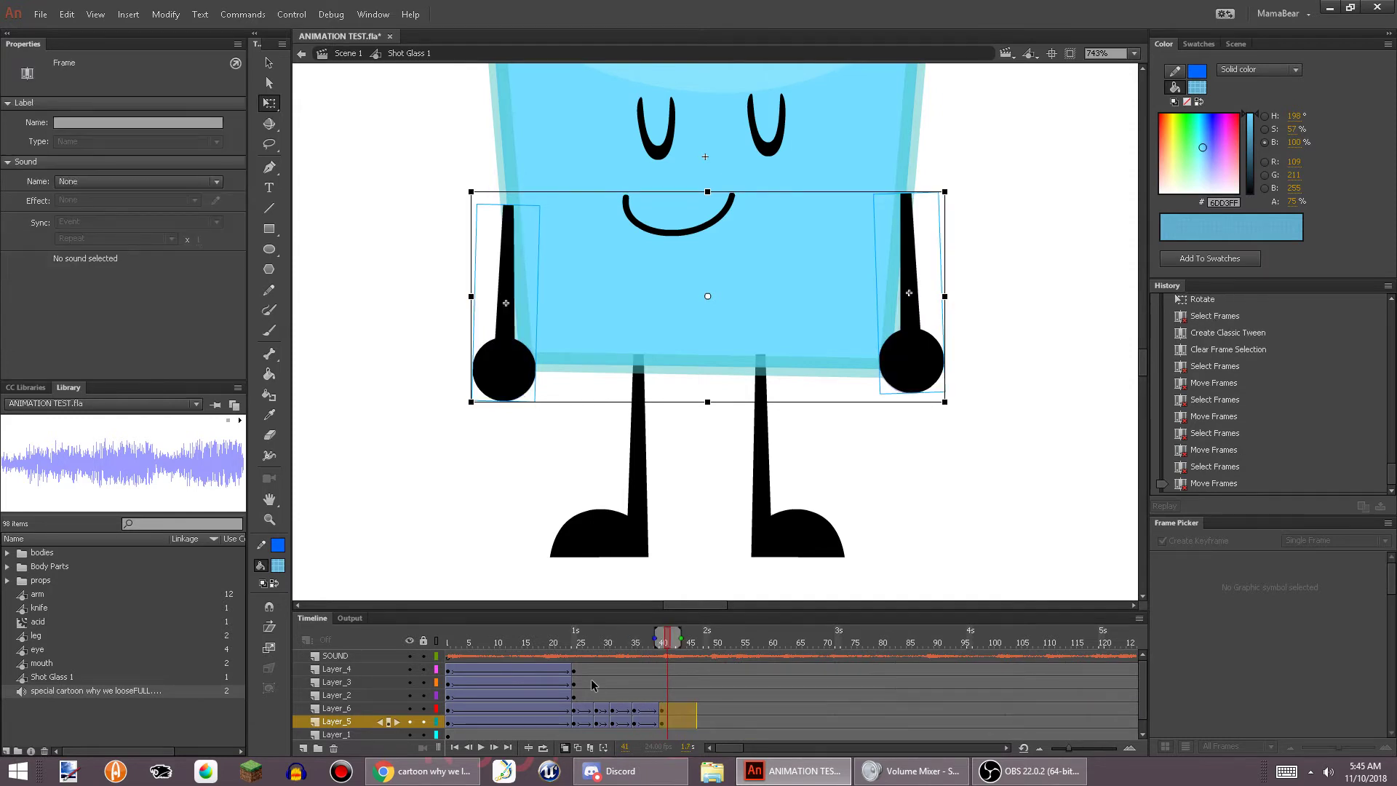
left_click(591, 683)
Play back the retimed arm swing and inspect the shot glass character's settled pose
left_click(482, 747)
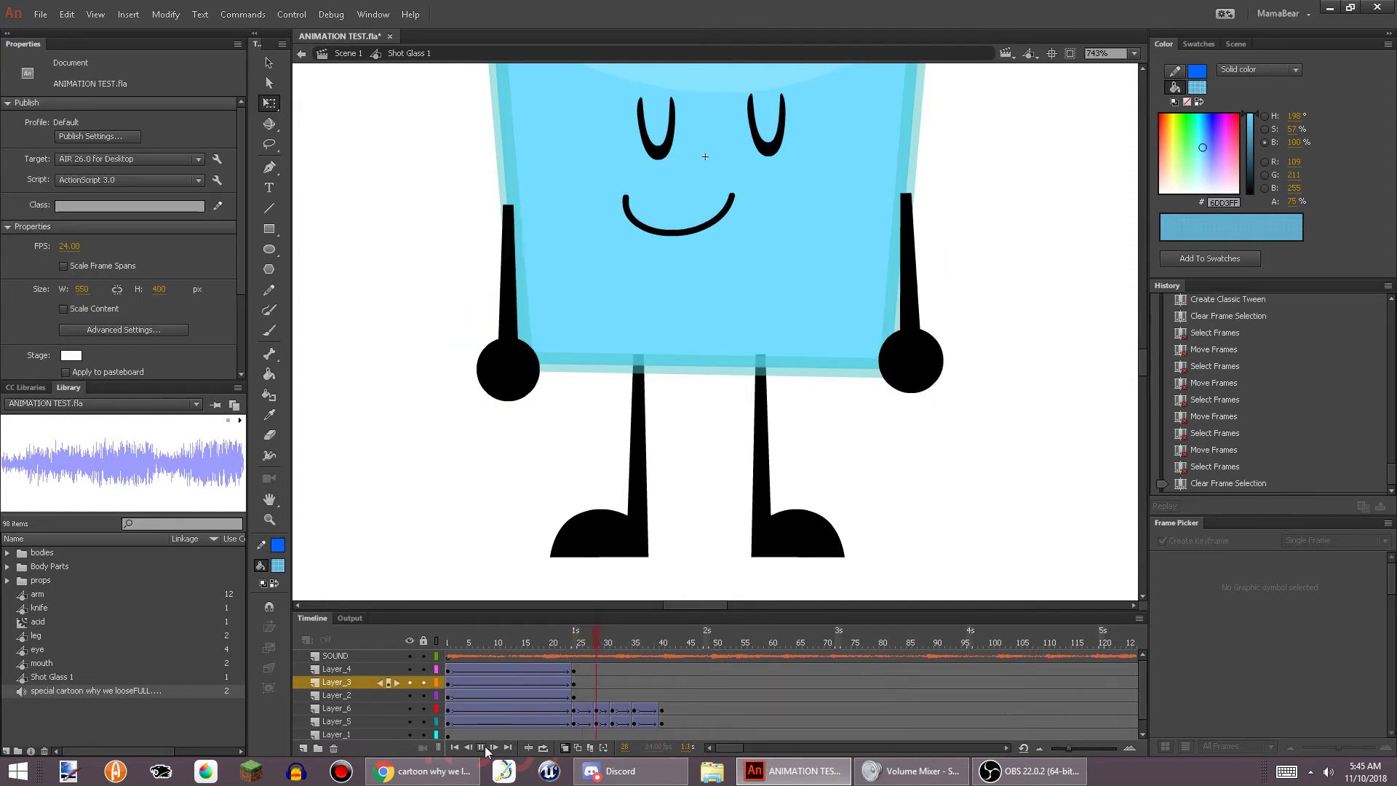
left_click_drag(765, 568, 780, 676)
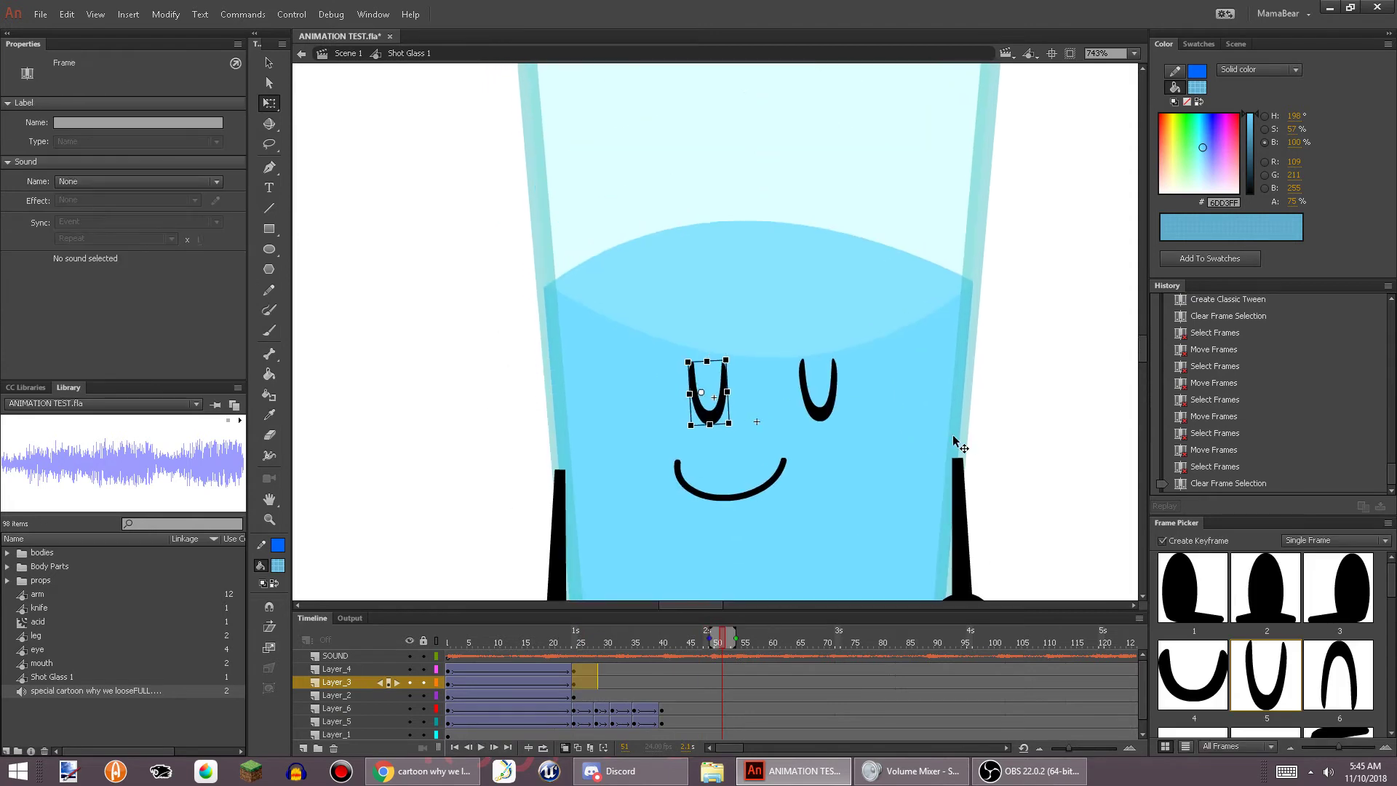
left_click(995, 426)
left_click_drag(923, 584, 803, 170)
left_click_drag(866, 234, 866, 397)
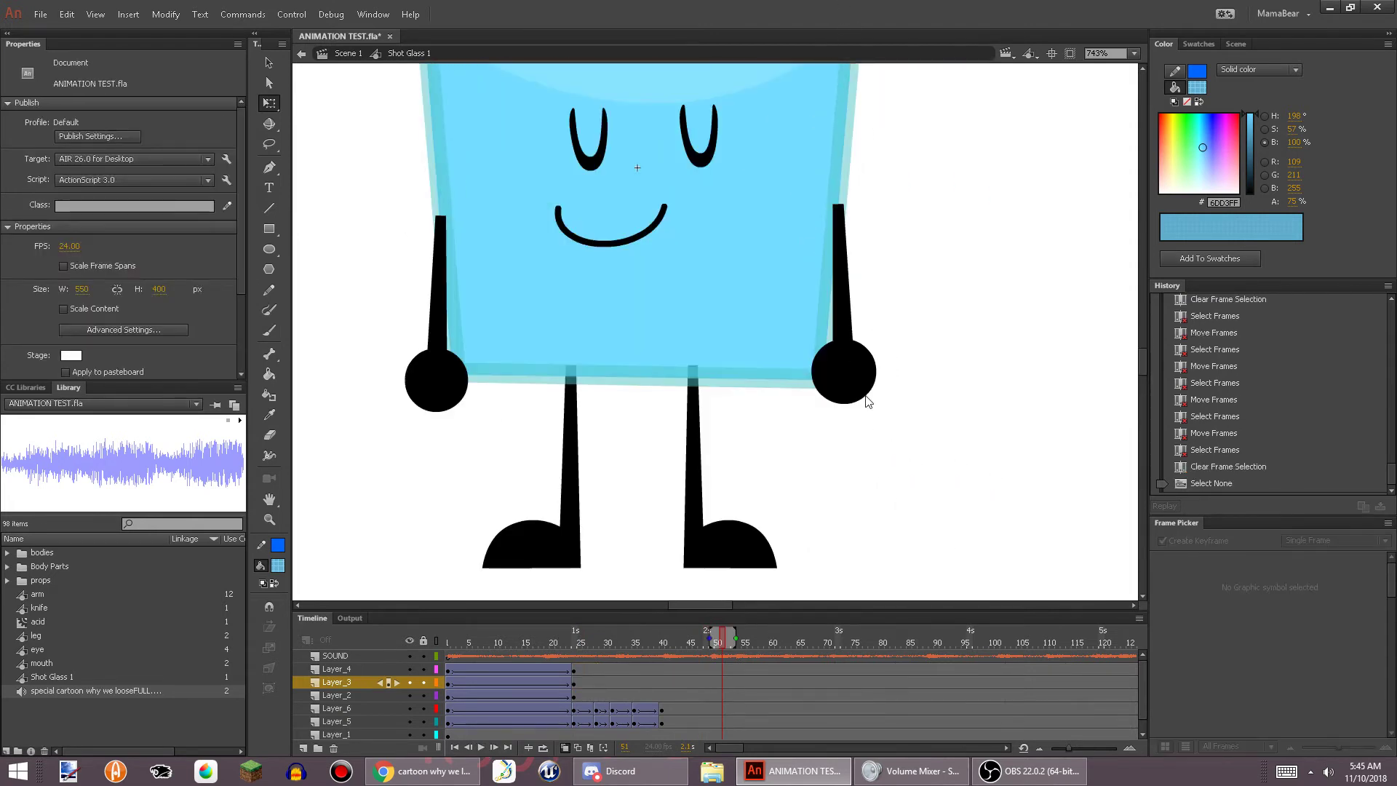
scroll(541, 387, "down", 3)
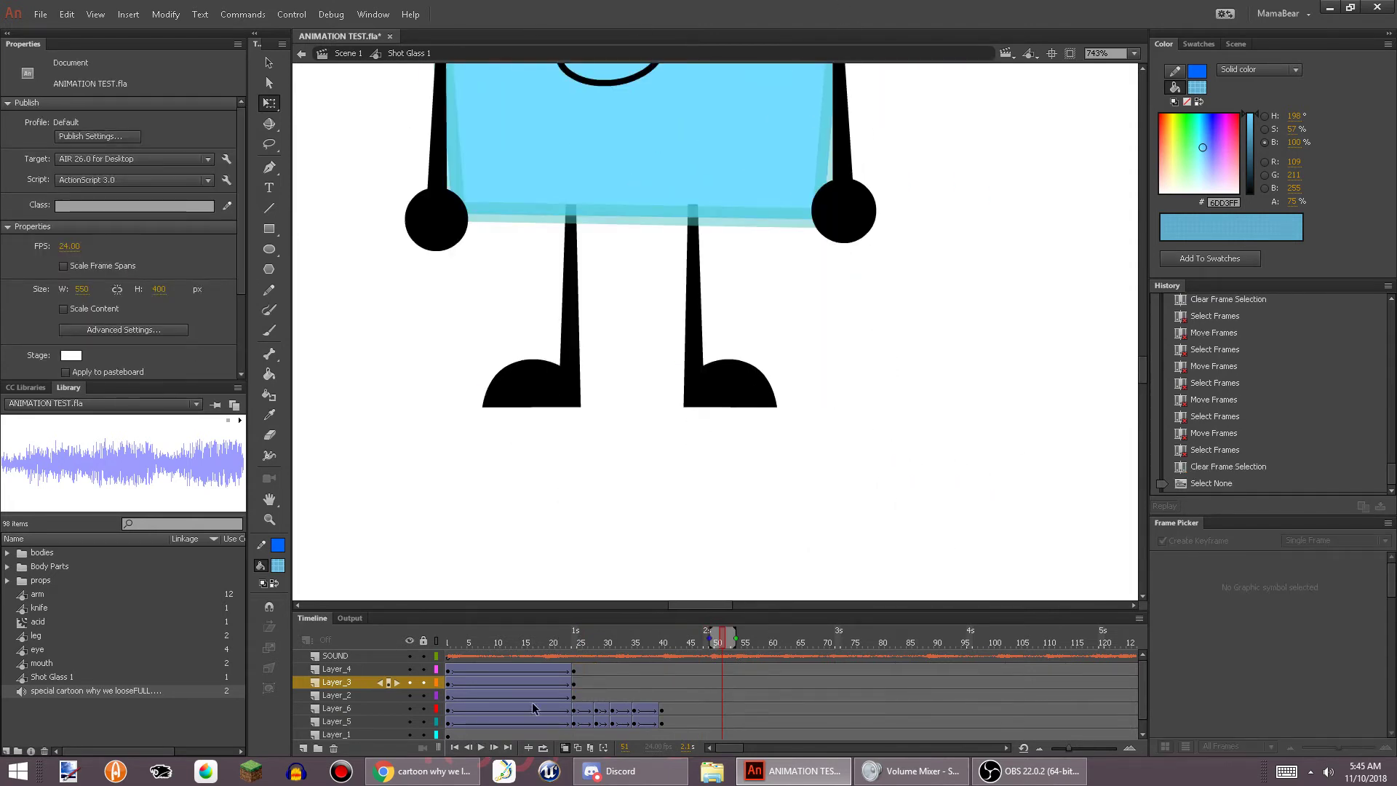
Switch to Chrome, close the lyrics search tab, and browse the uploaded videos on the YouTube channel
left_click(420, 771)
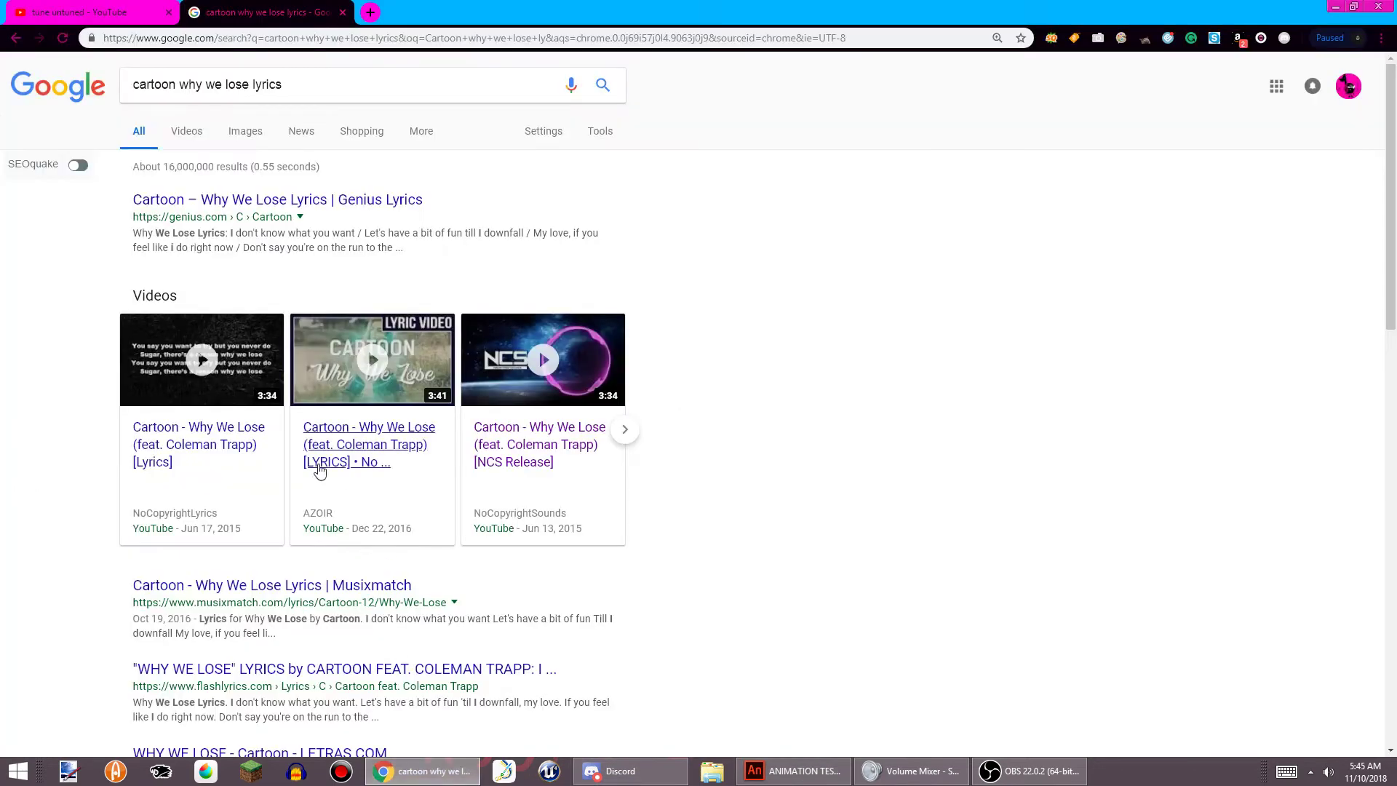
left_click(150, 5)
left_click(343, 13)
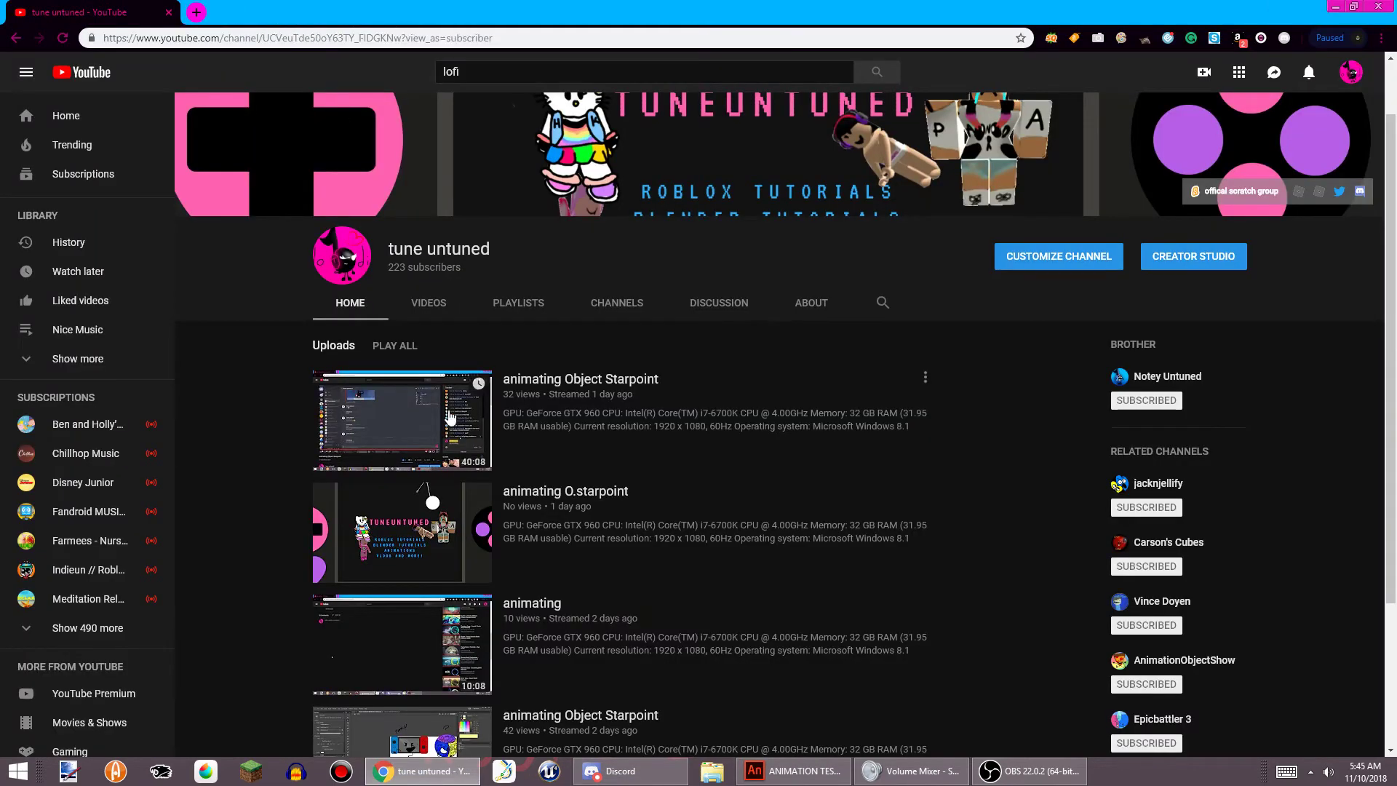
left_click(430, 305)
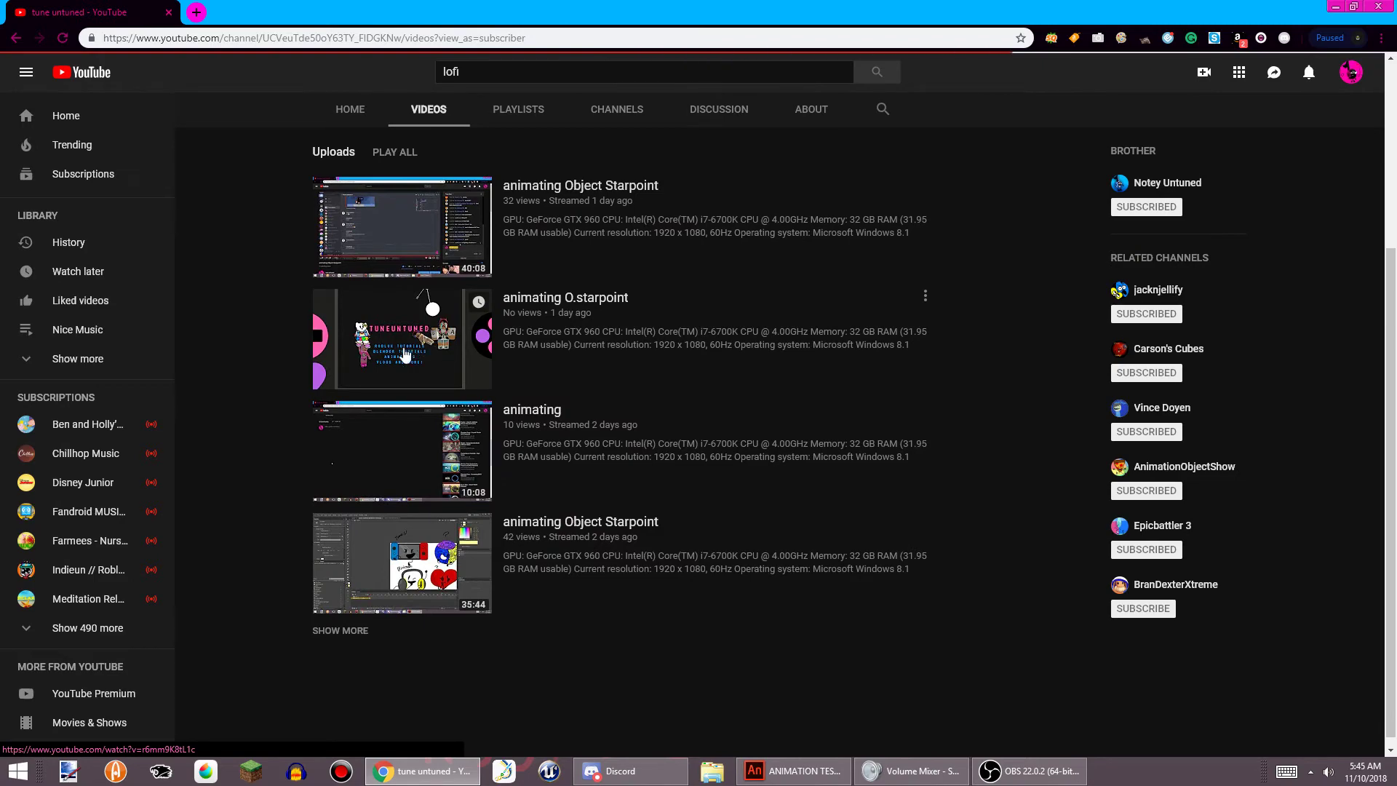
scroll(765, 491, "down", 3)
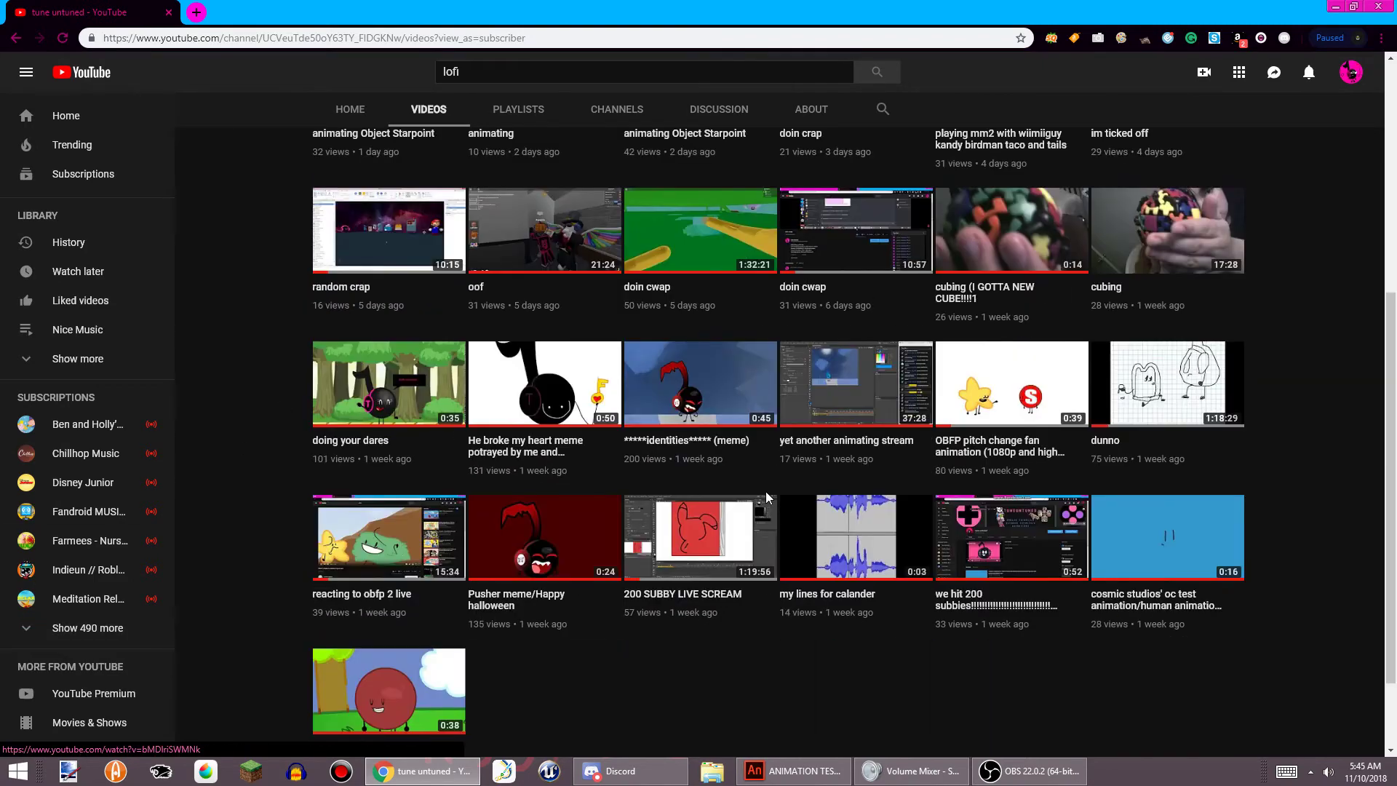
scroll(763, 499, "down", 7)
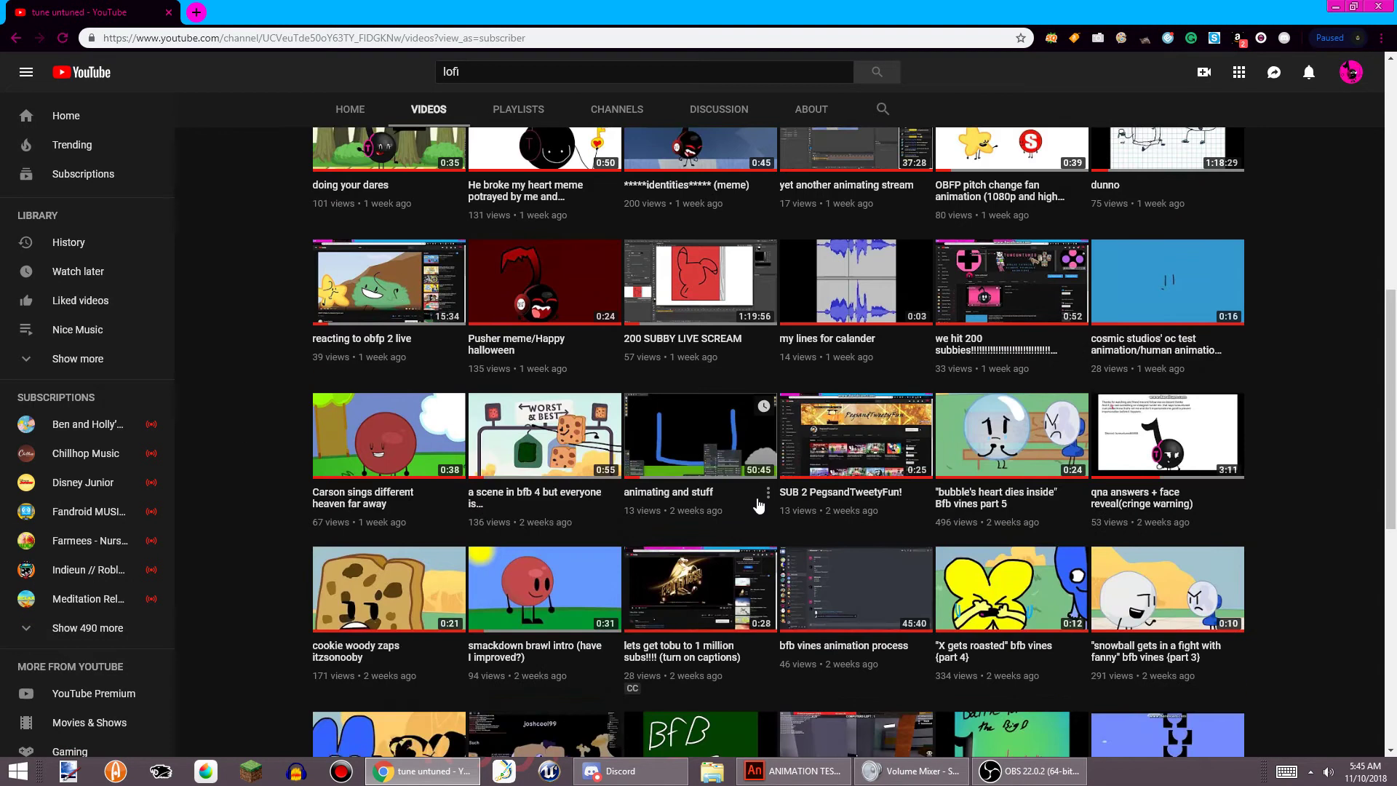
scroll(757, 501, "down", 3)
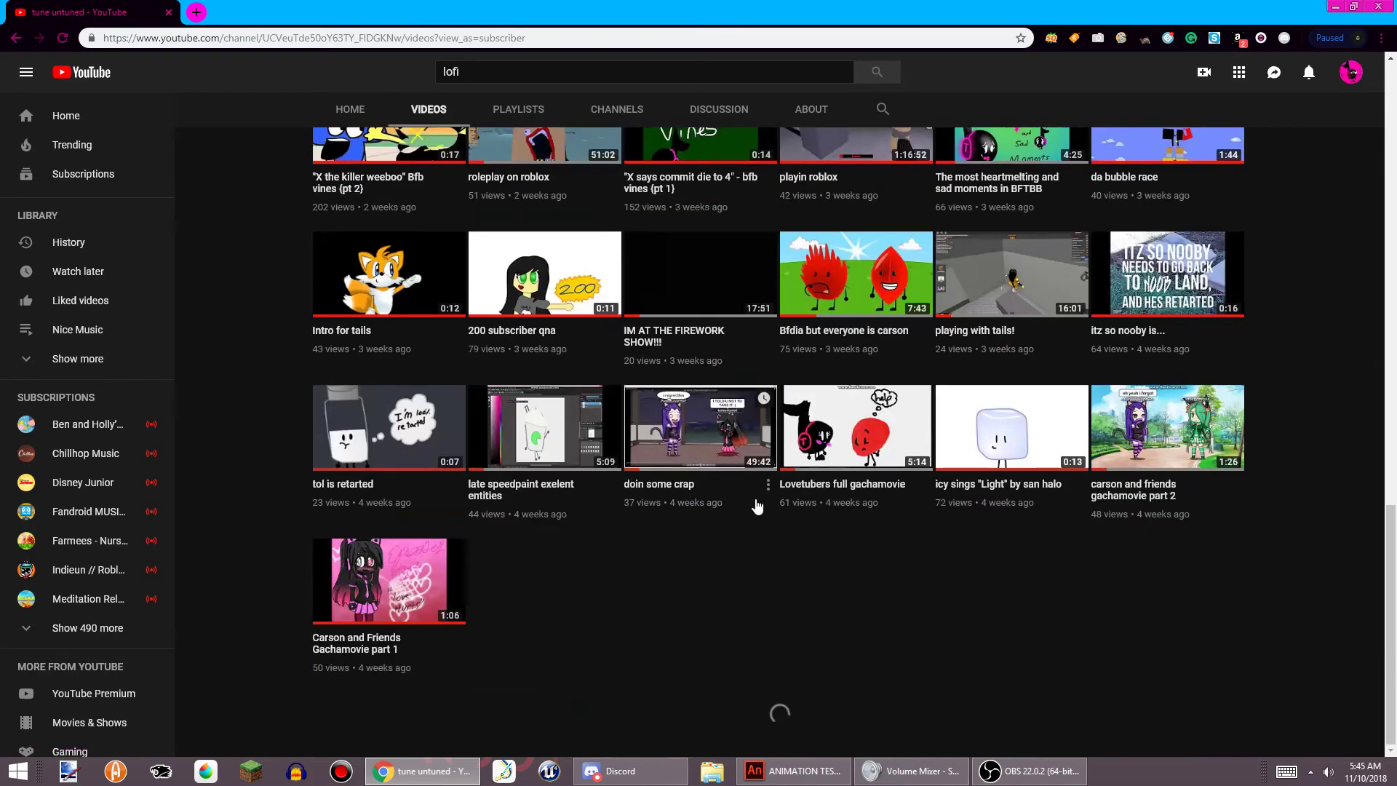
scroll(514, 374, "down", 5)
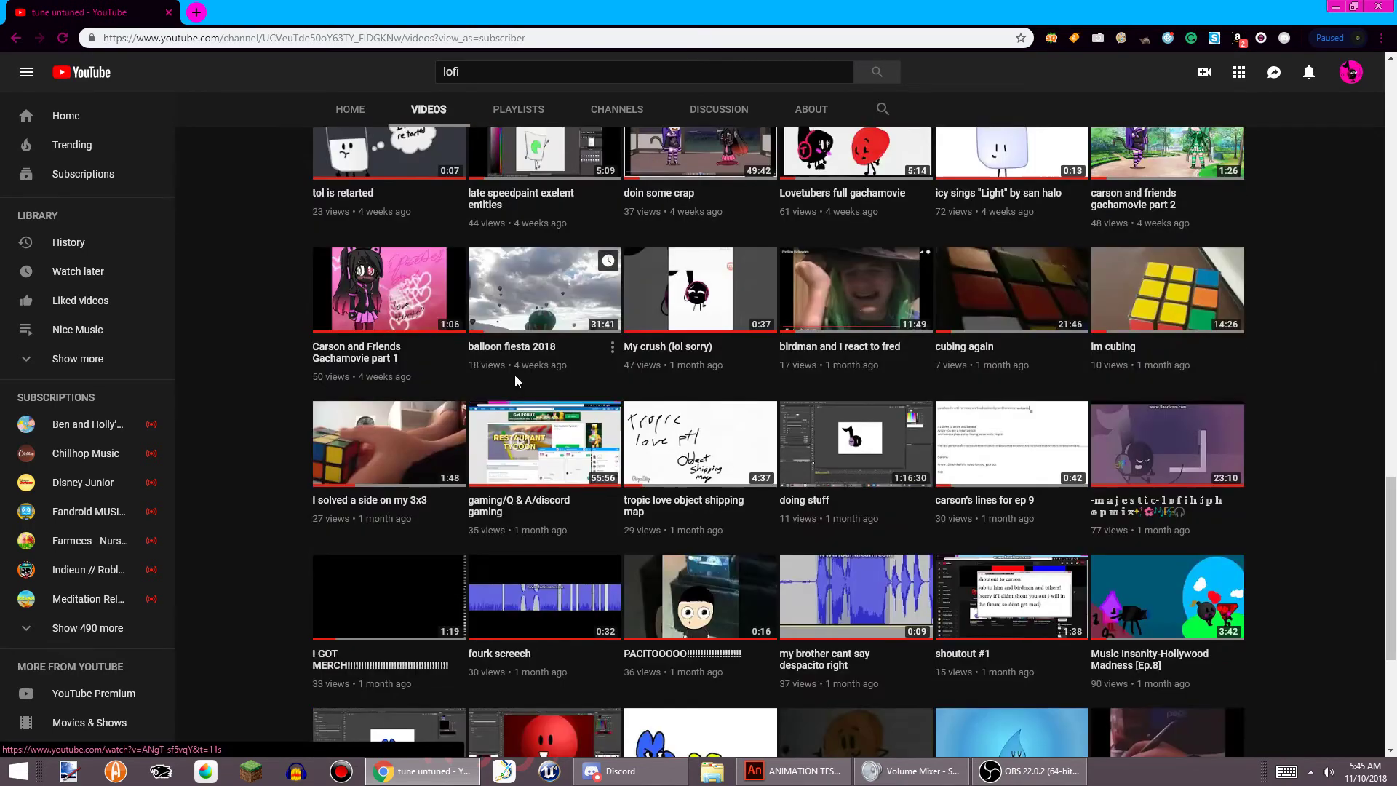
scroll(515, 380, "down", 1)
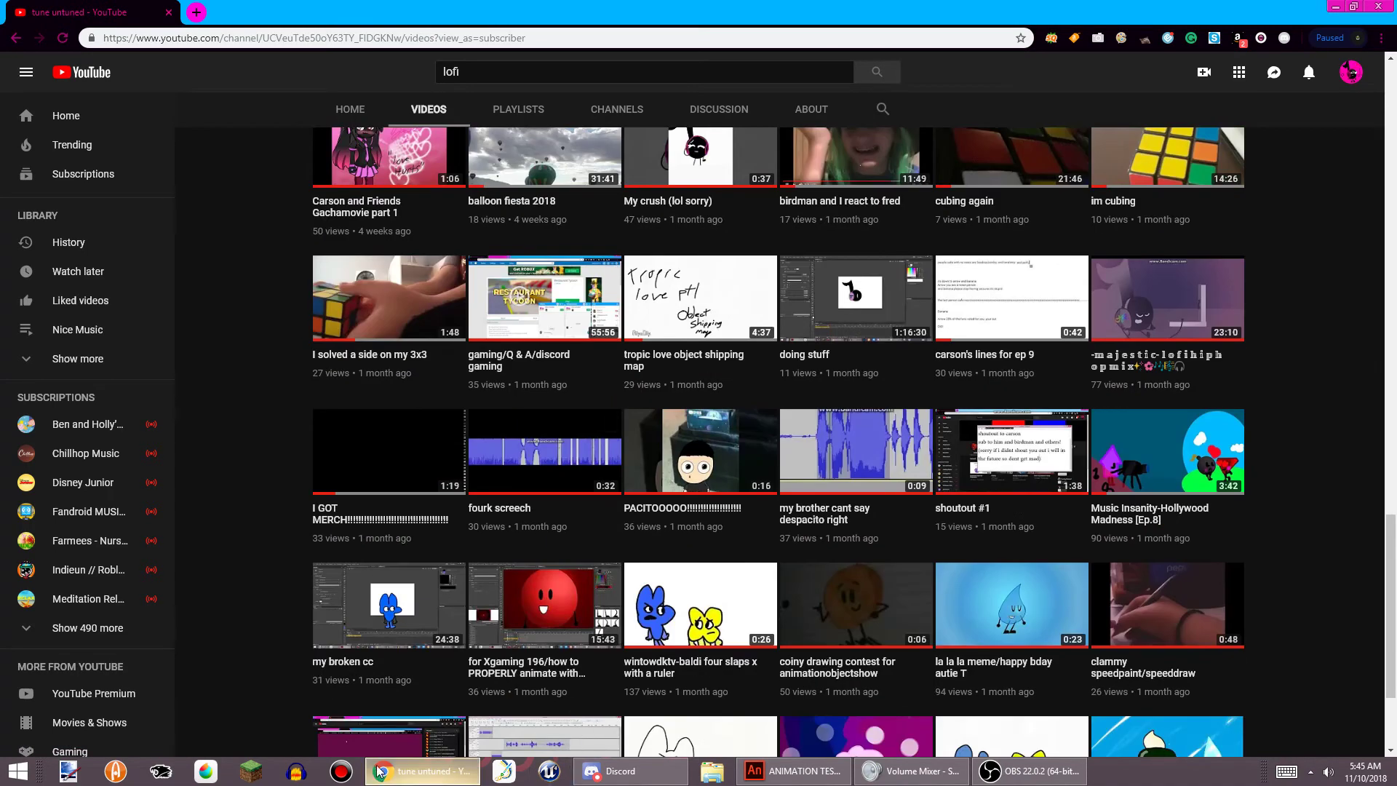
left_click(774, 776)
scroll(739, 581, "up", 6)
scroll(739, 582, "left", 2)
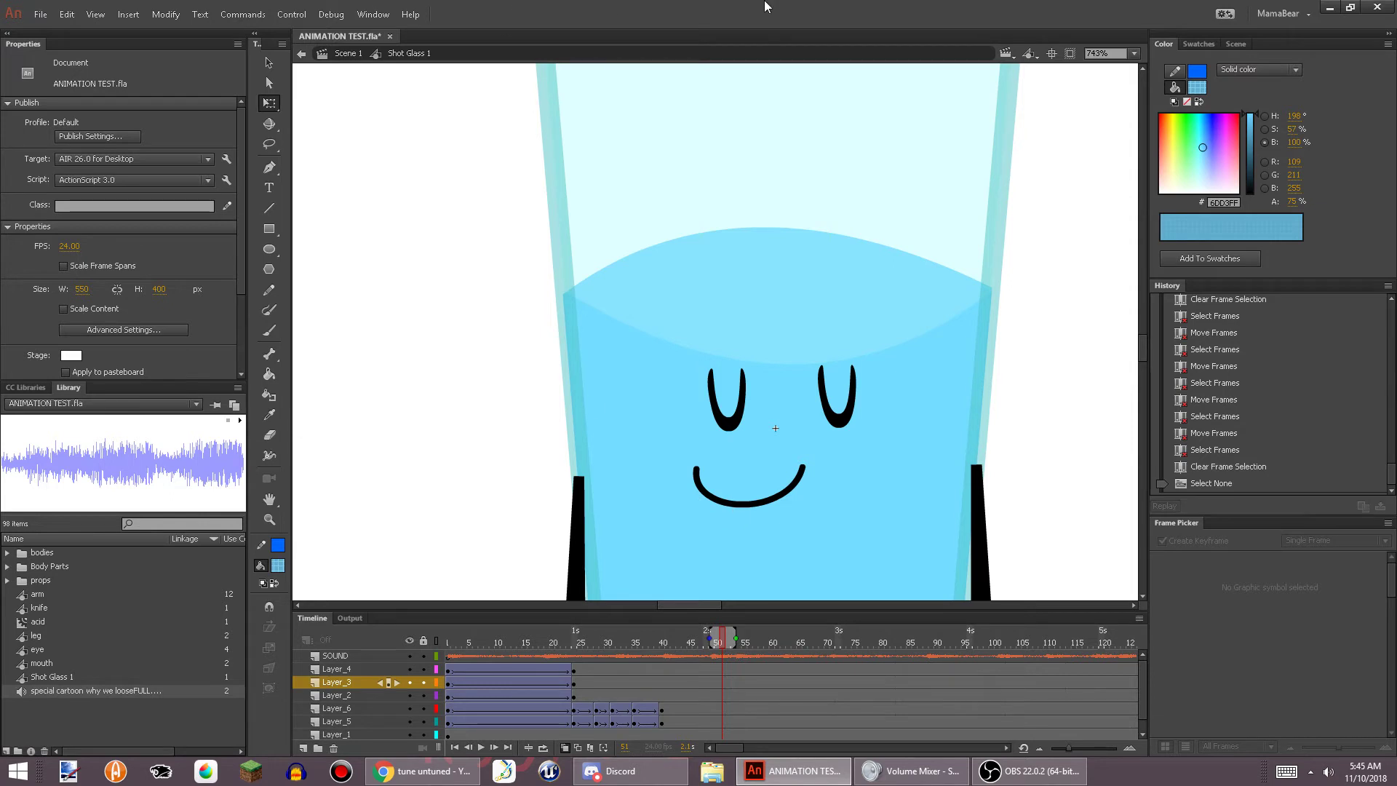
scroll(730, 485, "down", 3)
scroll(776, 364, "up", 3)
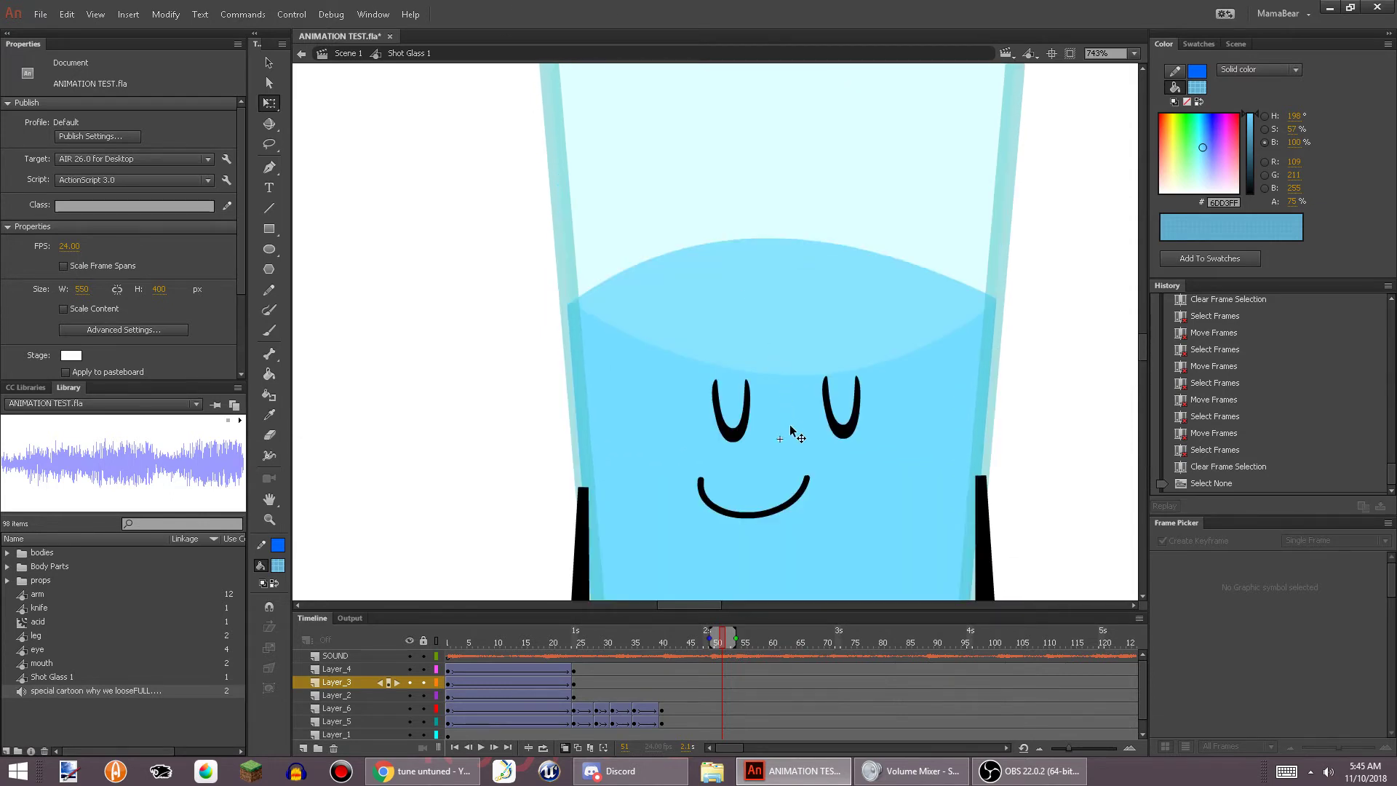
scroll(791, 429, "down", 3)
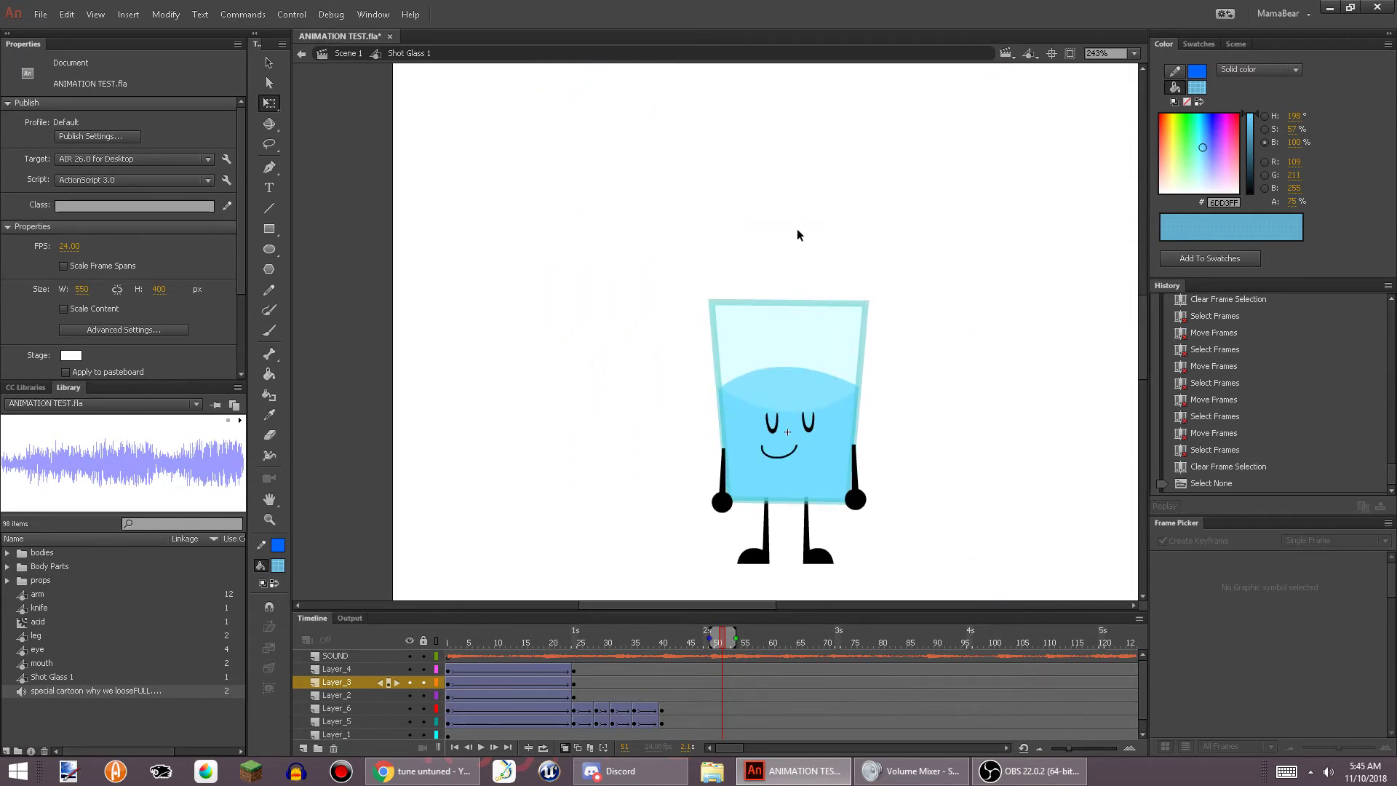
left_click_drag(689, 135, 671, 128)
scroll(766, 587, "up", 3)
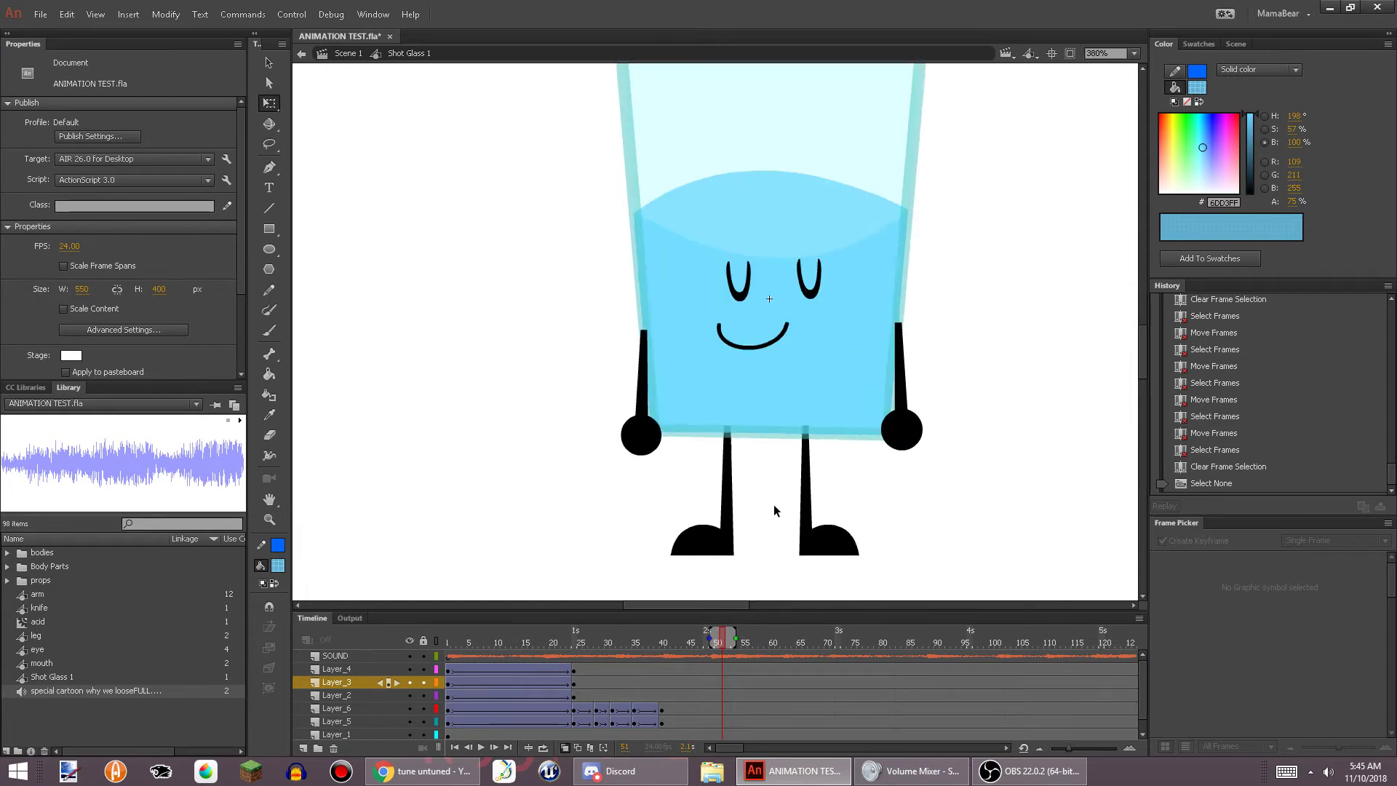
scroll(688, 261, "up", 2)
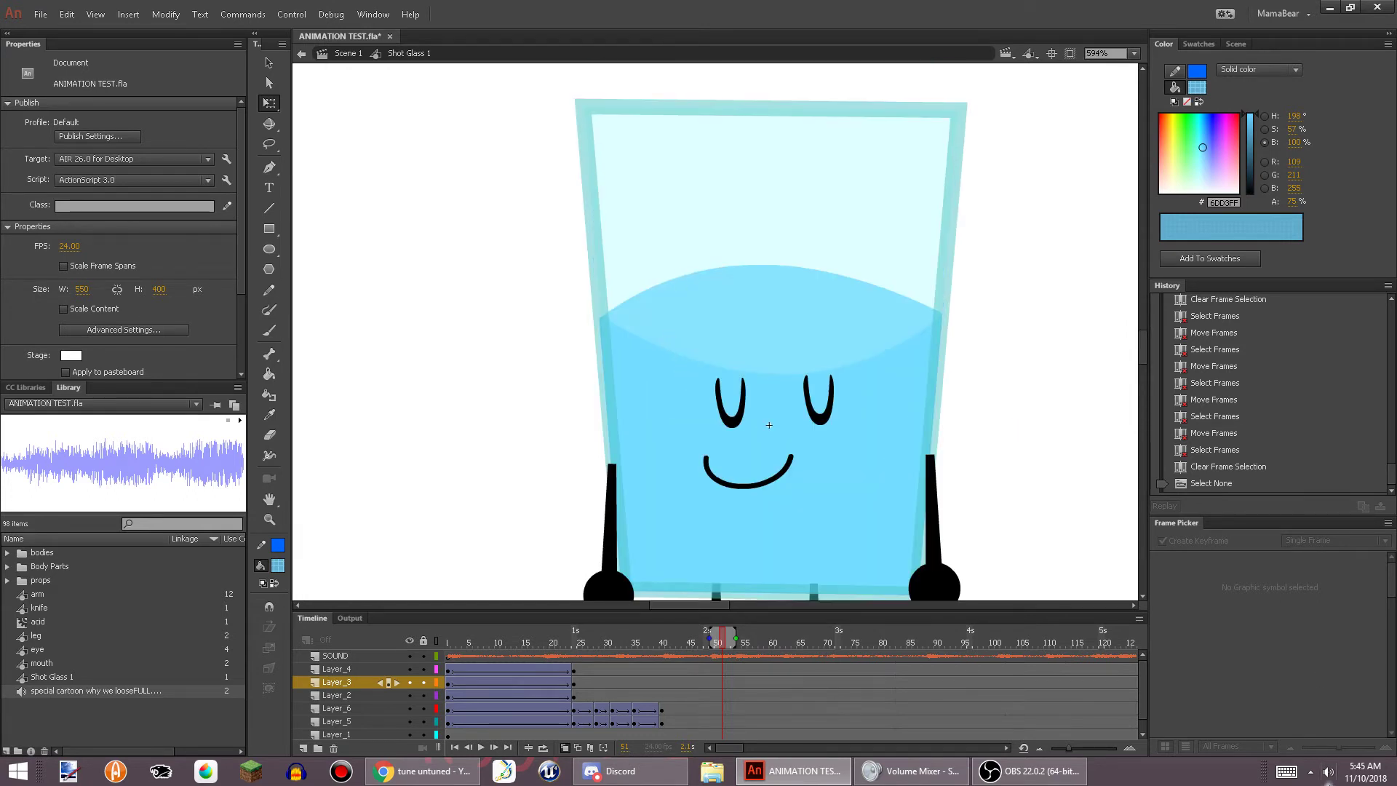
left_click(1394, 778)
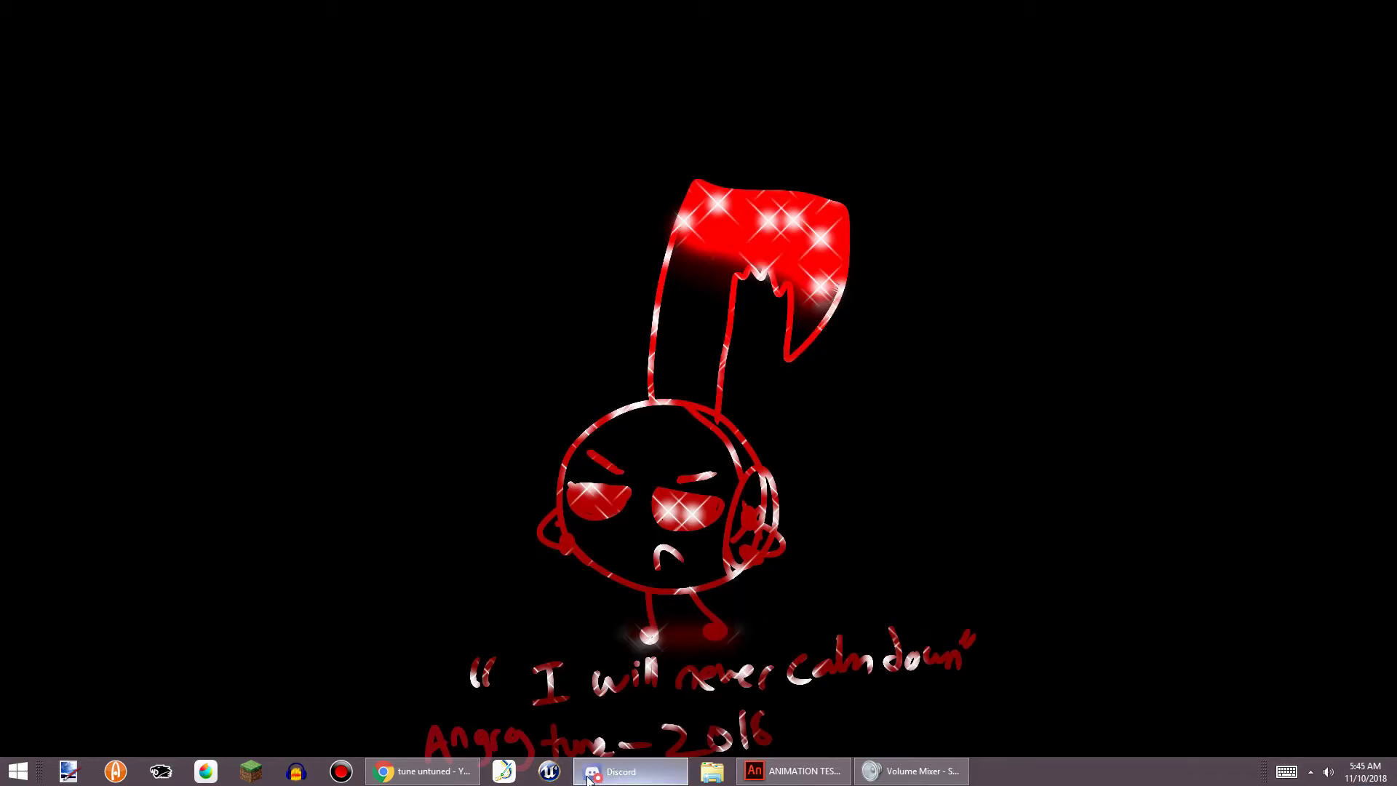
left_click(589, 775)
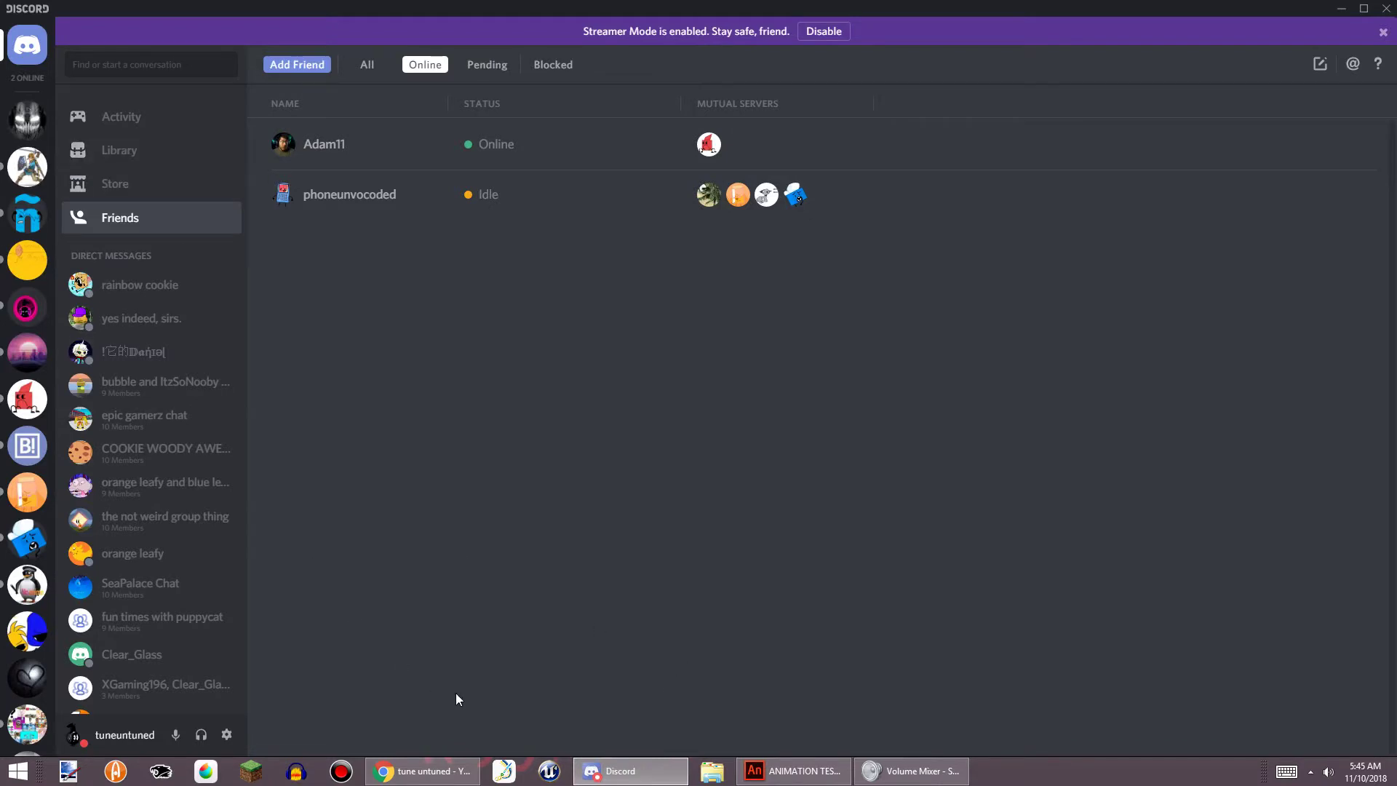
Switch back to Animate, move the last arm keyframes on Layer_5 and Layer_6 to frame 38, and play from frame 1
left_click(793, 771)
left_click_drag(732, 514, 662, 397)
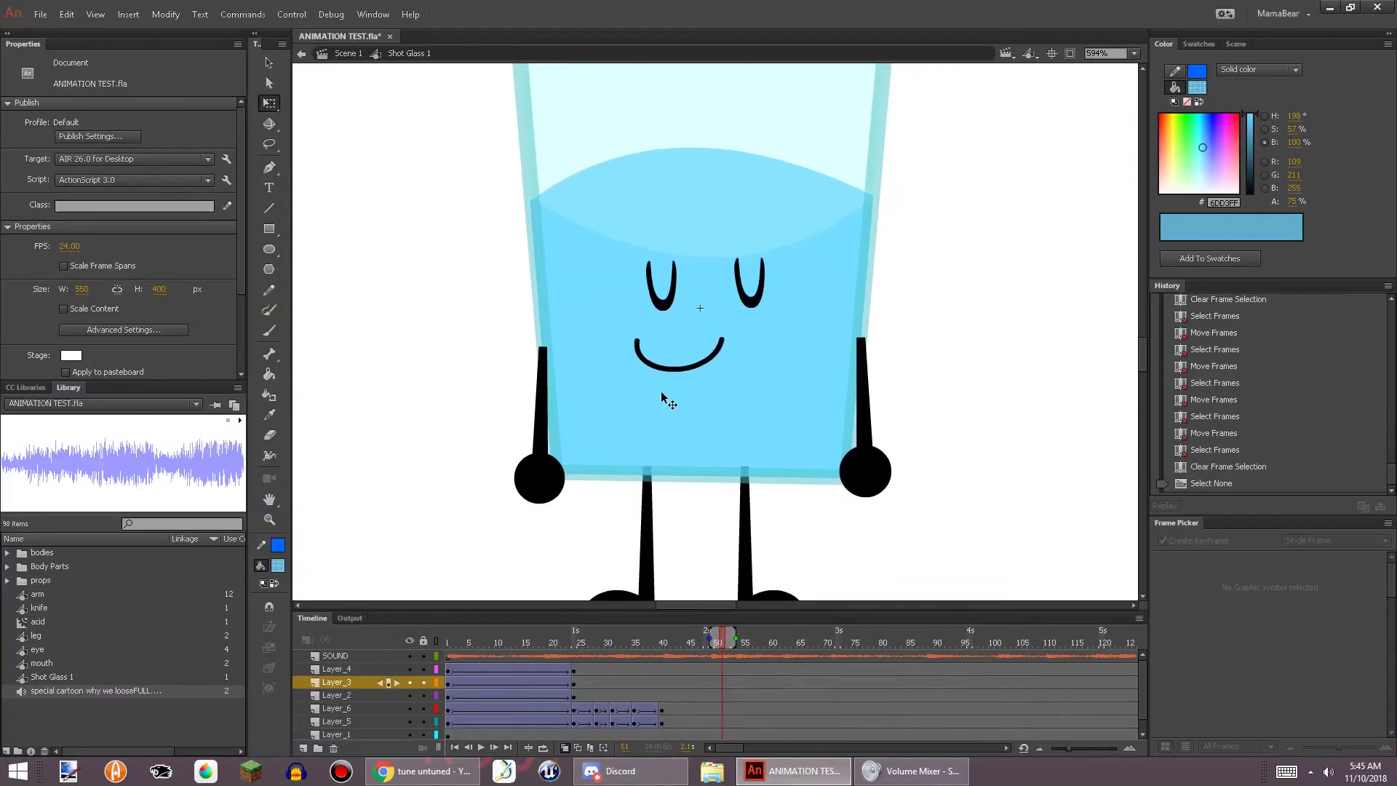
left_click(661, 720)
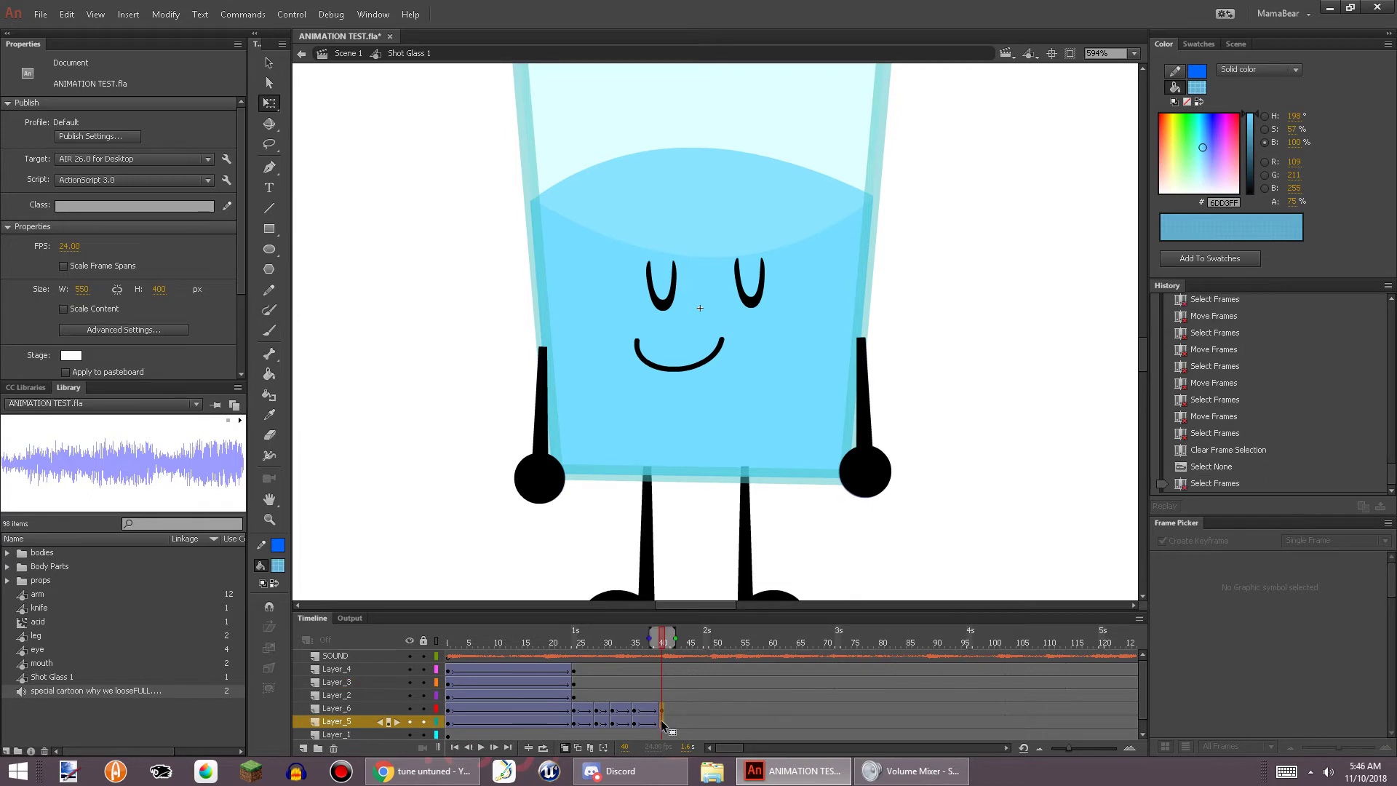
left_click_drag(651, 722, 650, 721)
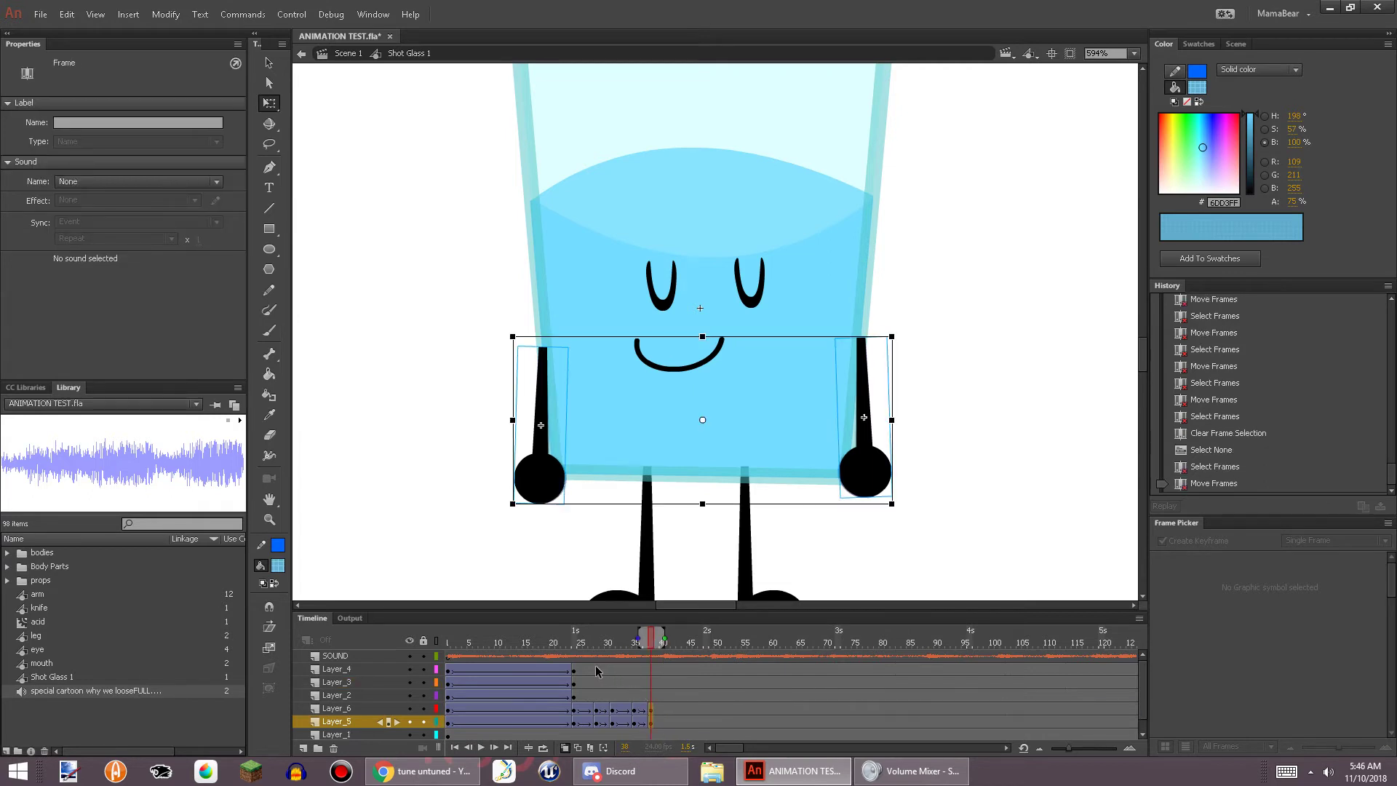
left_click_drag(582, 650, 423, 695)
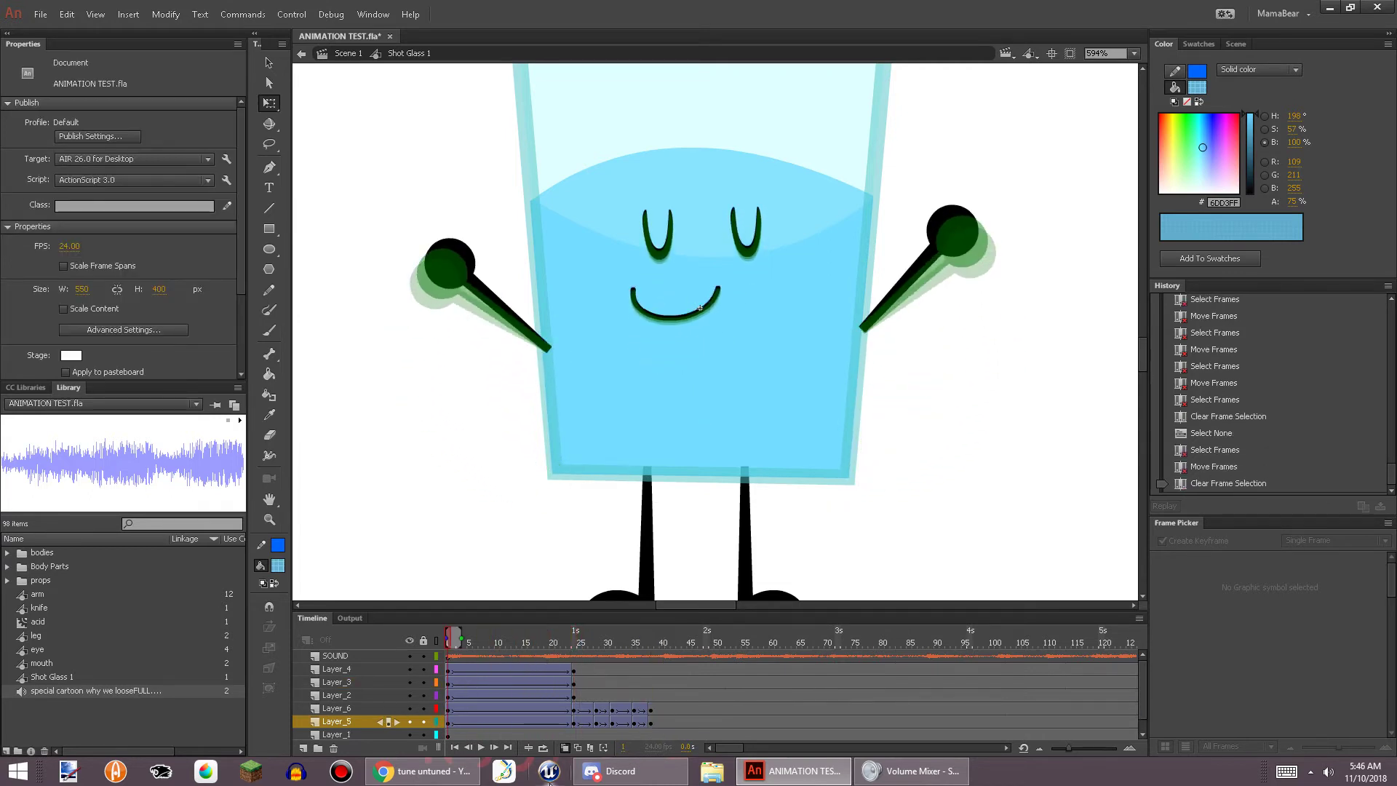
left_click(479, 747)
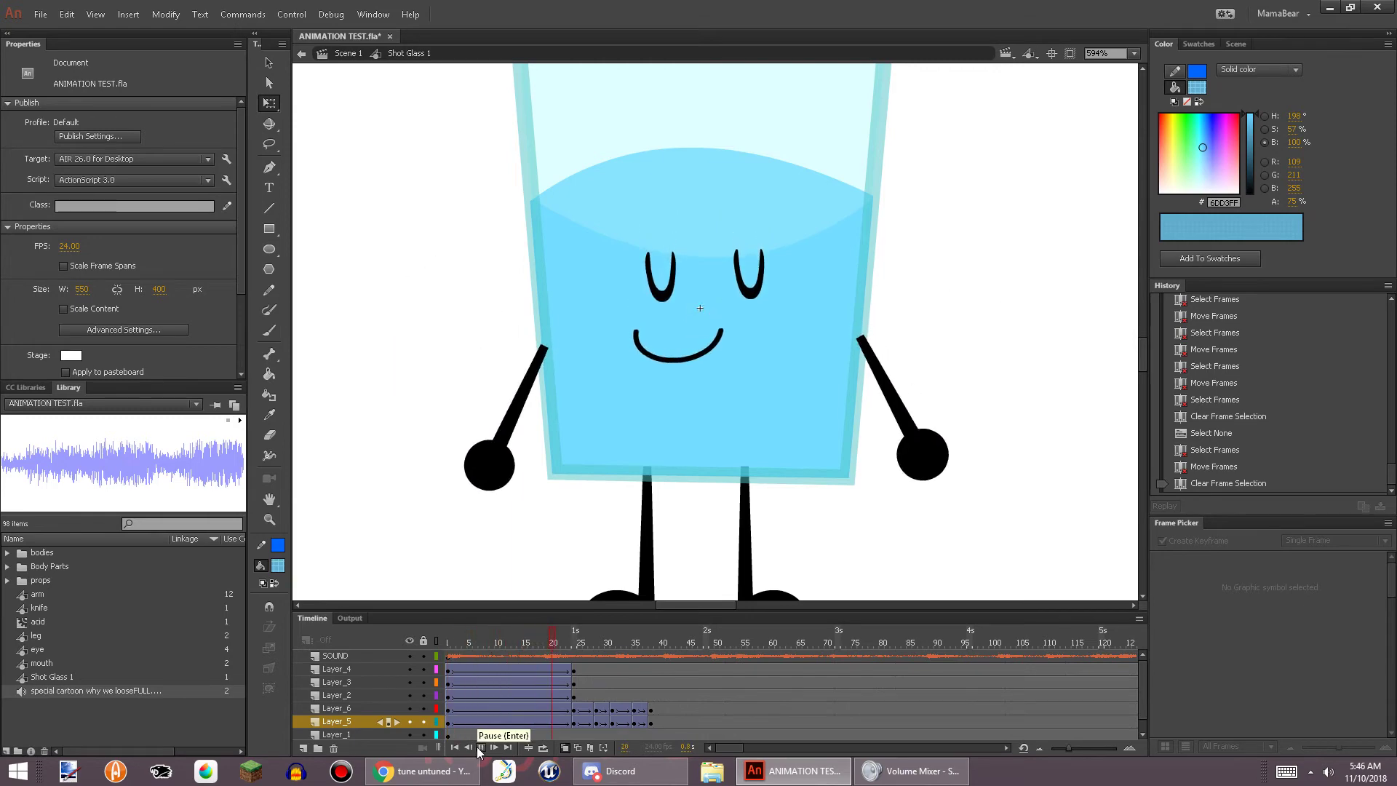
left_click(644, 778)
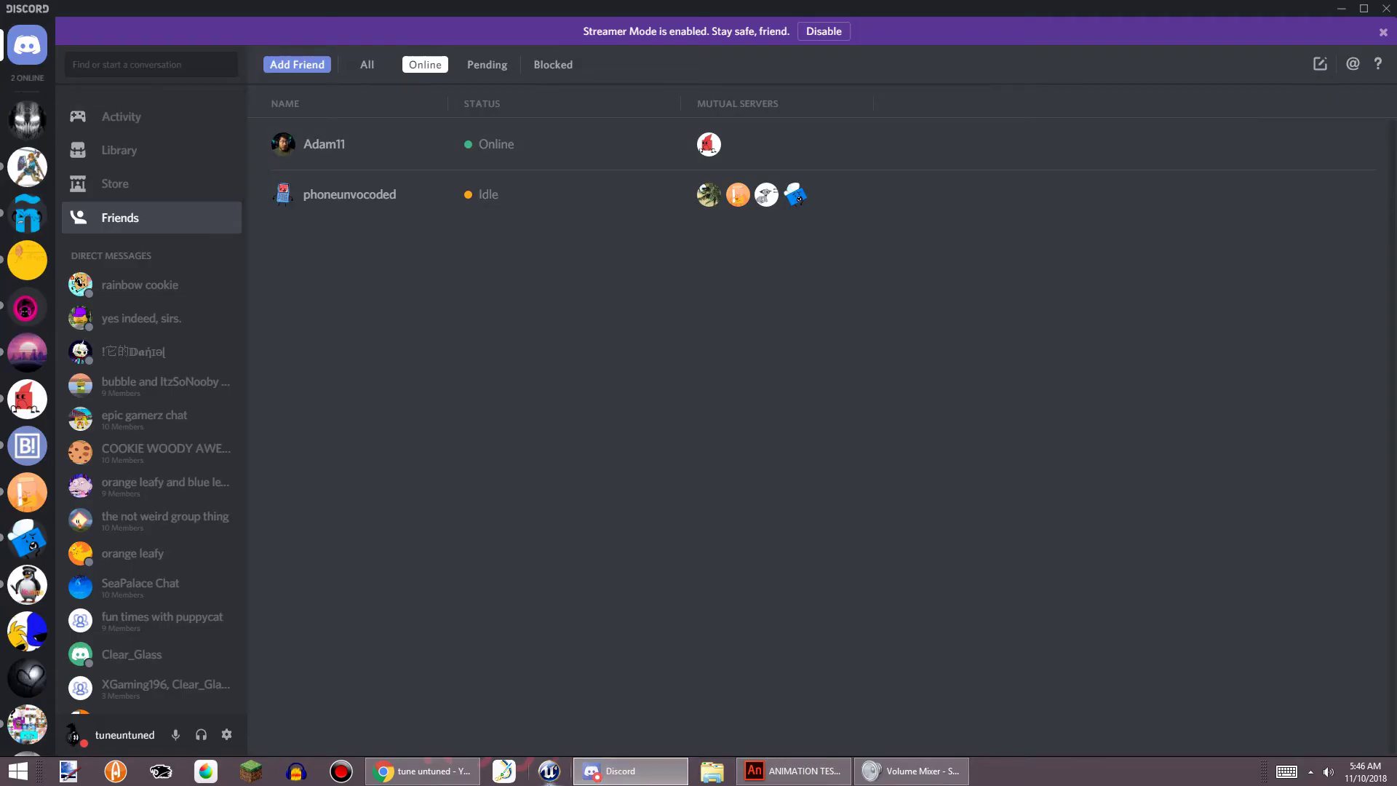
left_click(729, 779)
right_click(792, 772)
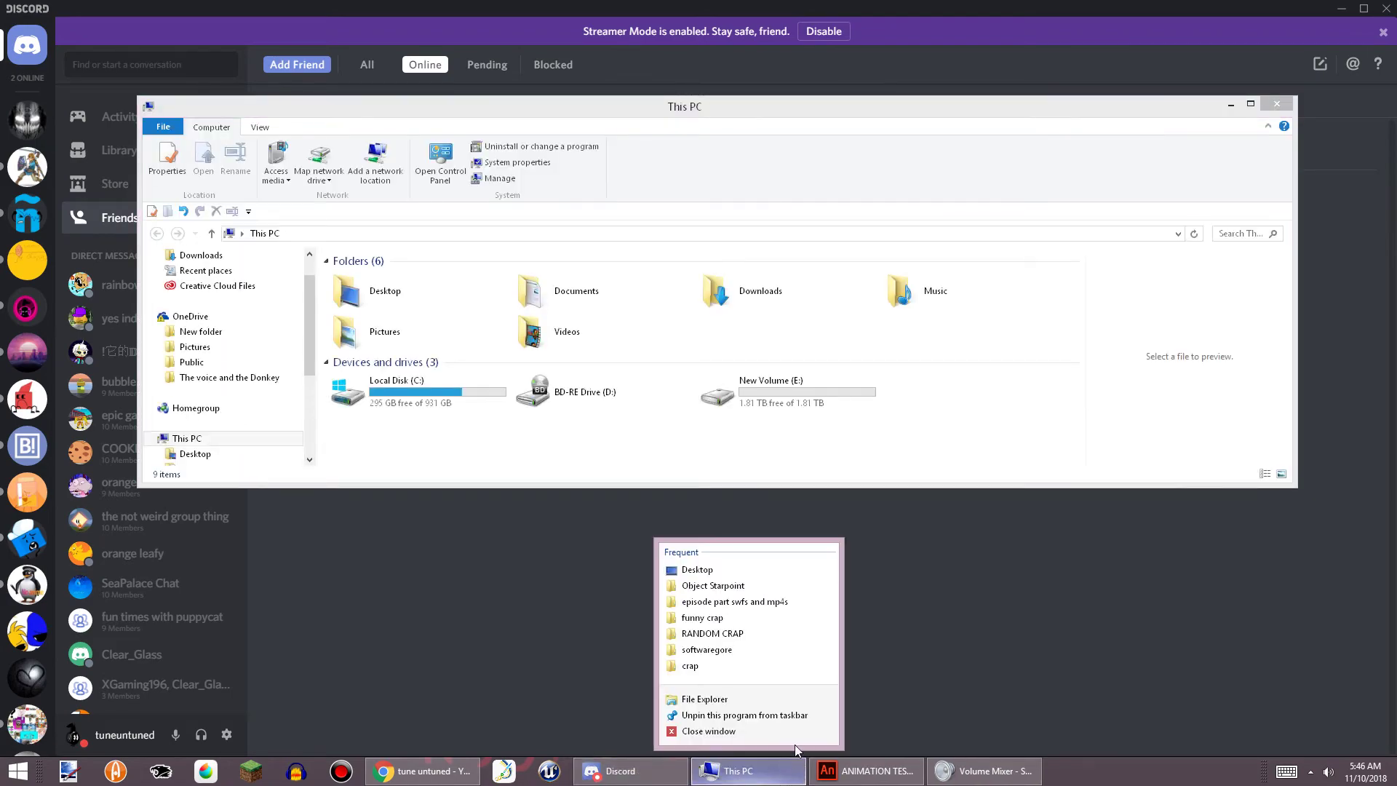
left_click(796, 735)
left_click(803, 763)
scroll(760, 601, "down", 1)
left_click(905, 435)
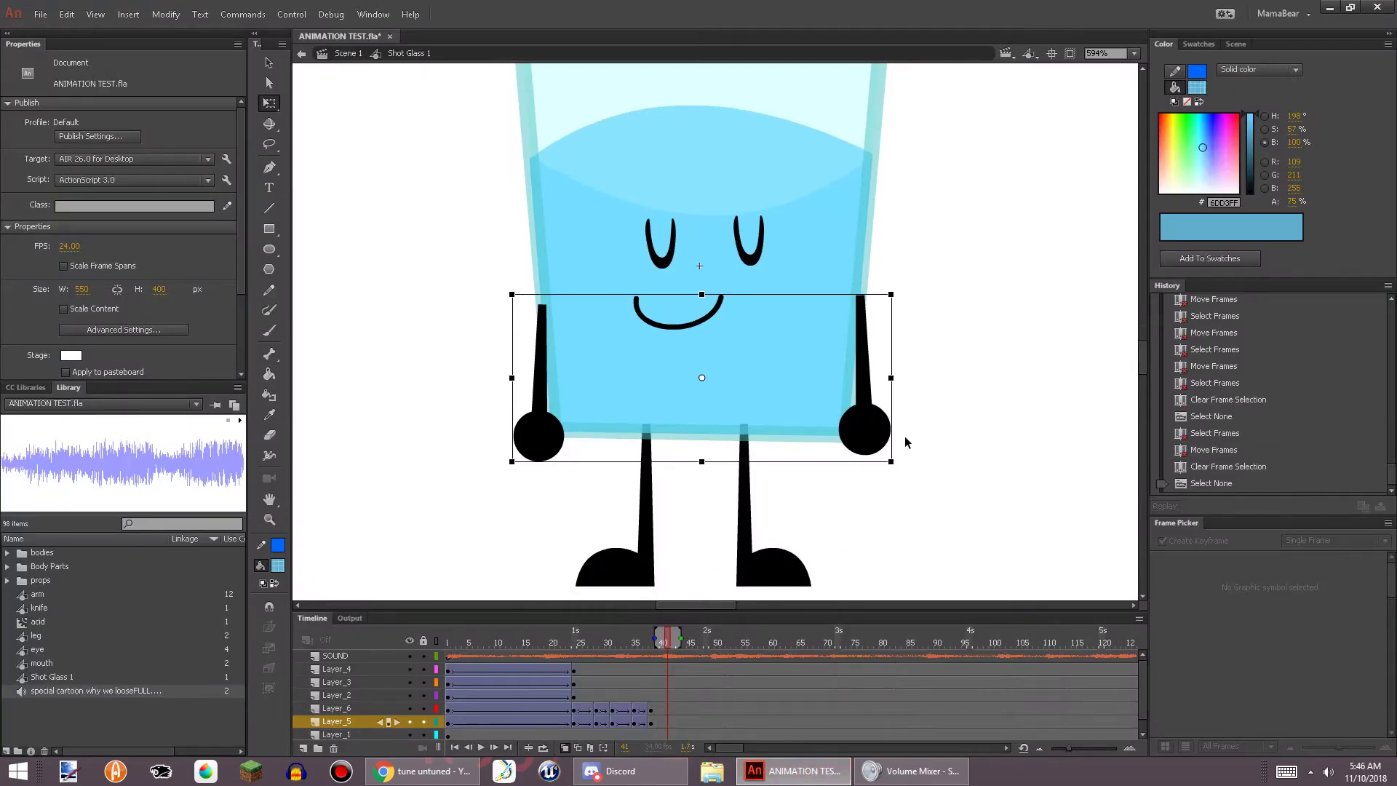
scroll(901, 444, "down", 3)
scroll(917, 360, "up", 2)
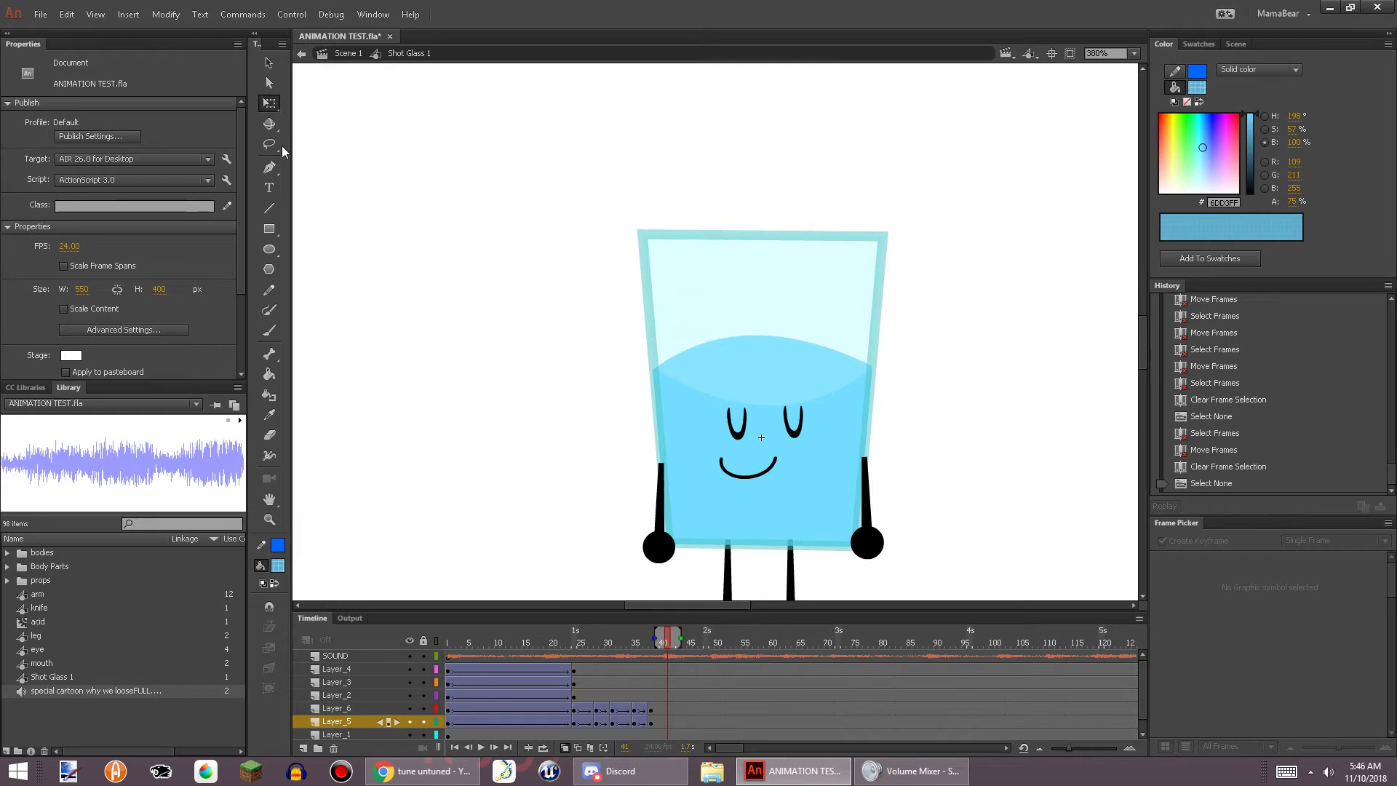
Exit the Shot Glass 1 symbol to Scene 1 and play the arm animation from frame 1
left_click(301, 53)
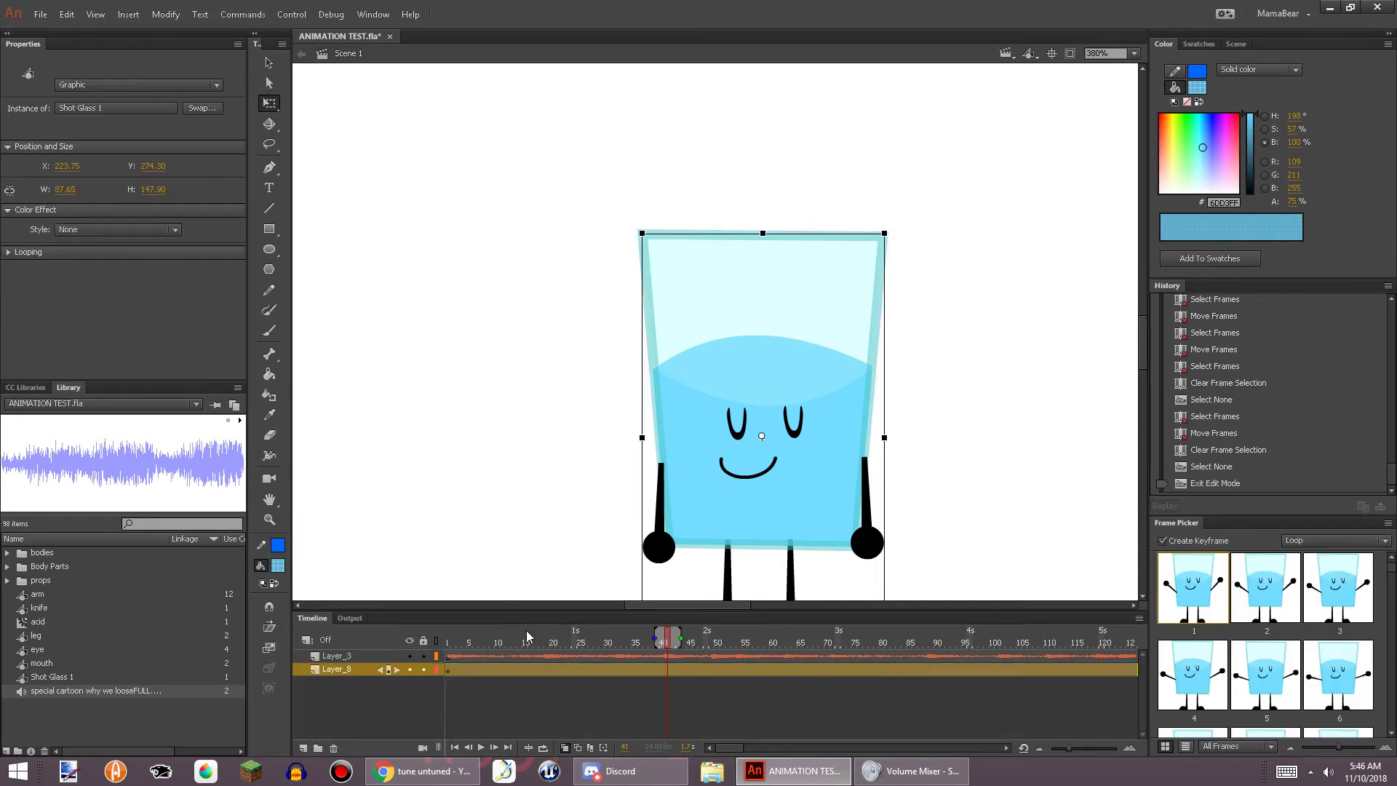
left_click_drag(526, 630, 443, 720)
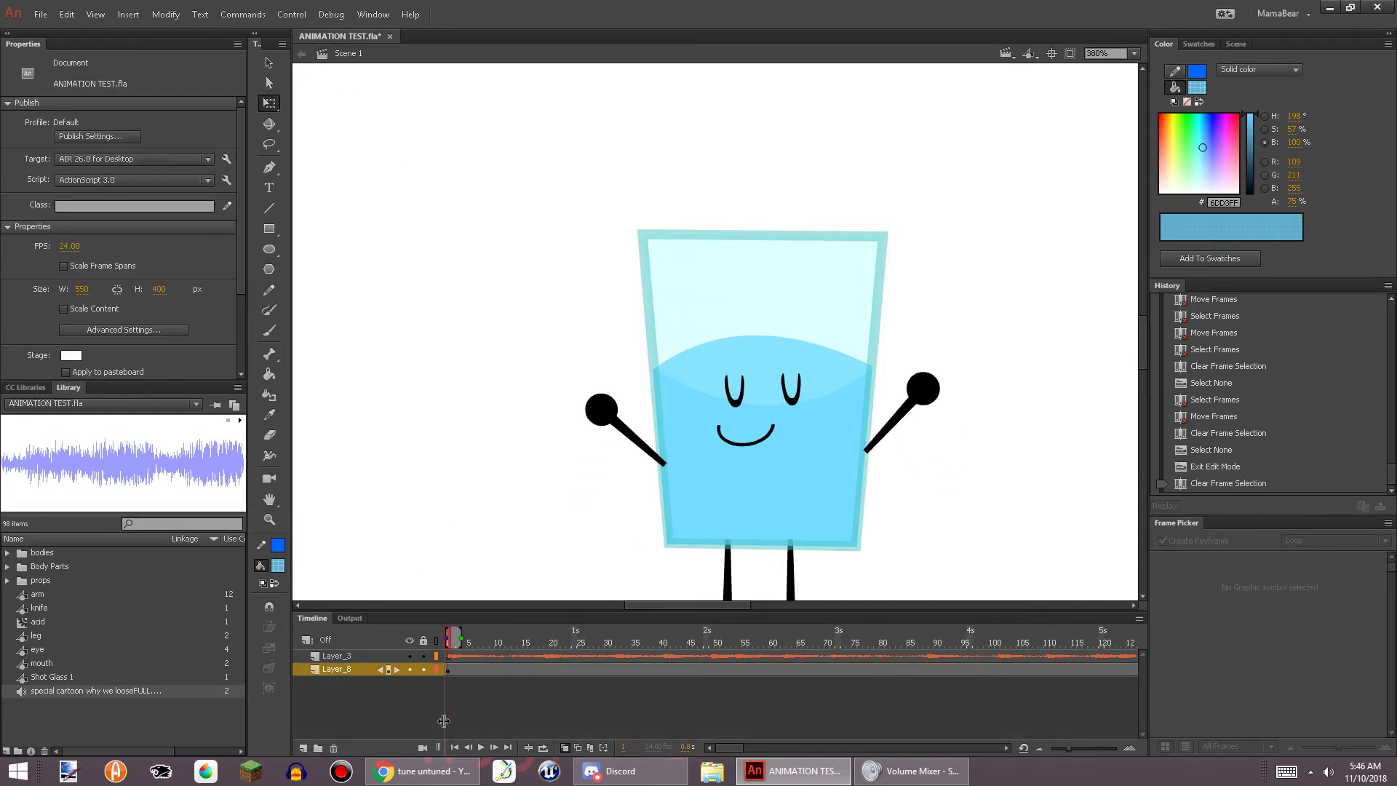
left_click(480, 753)
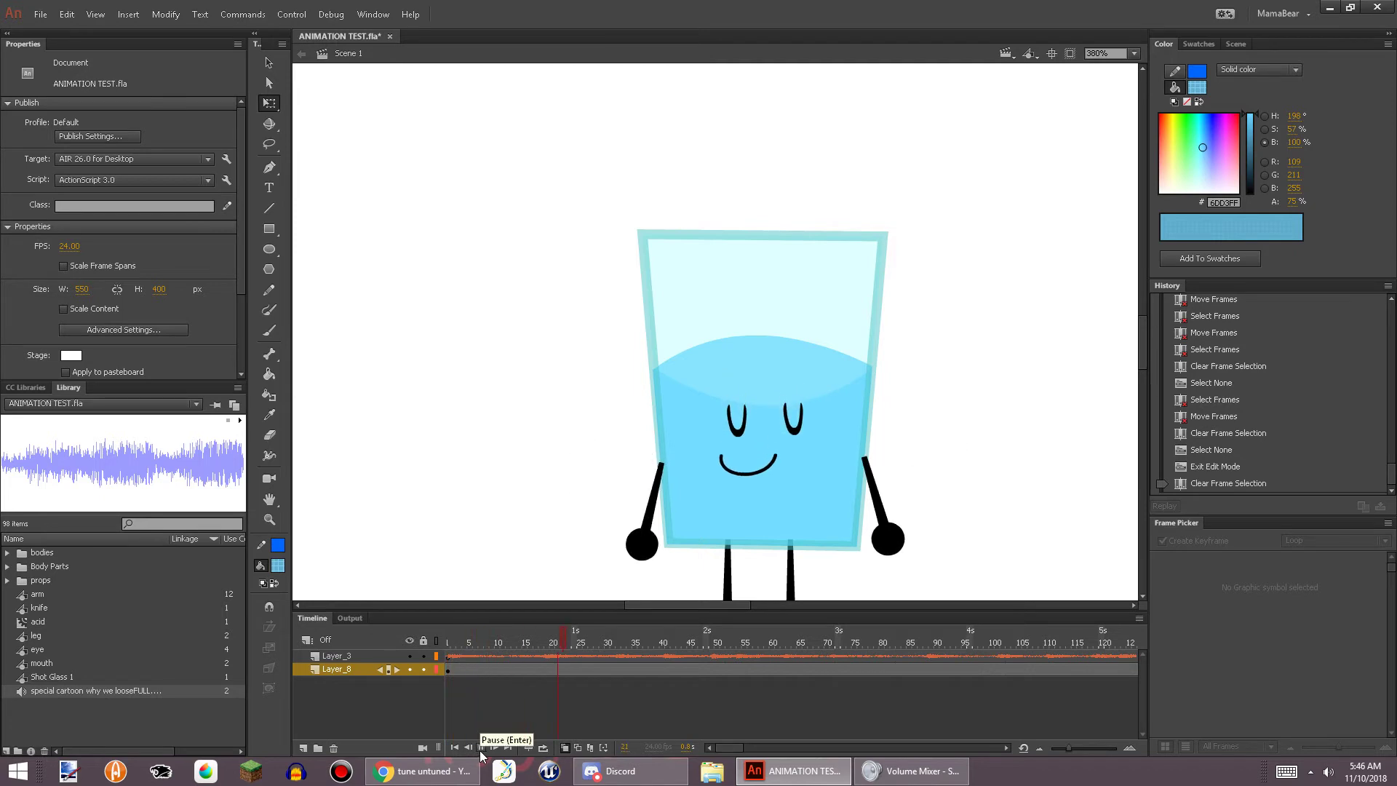
left_click(480, 752)
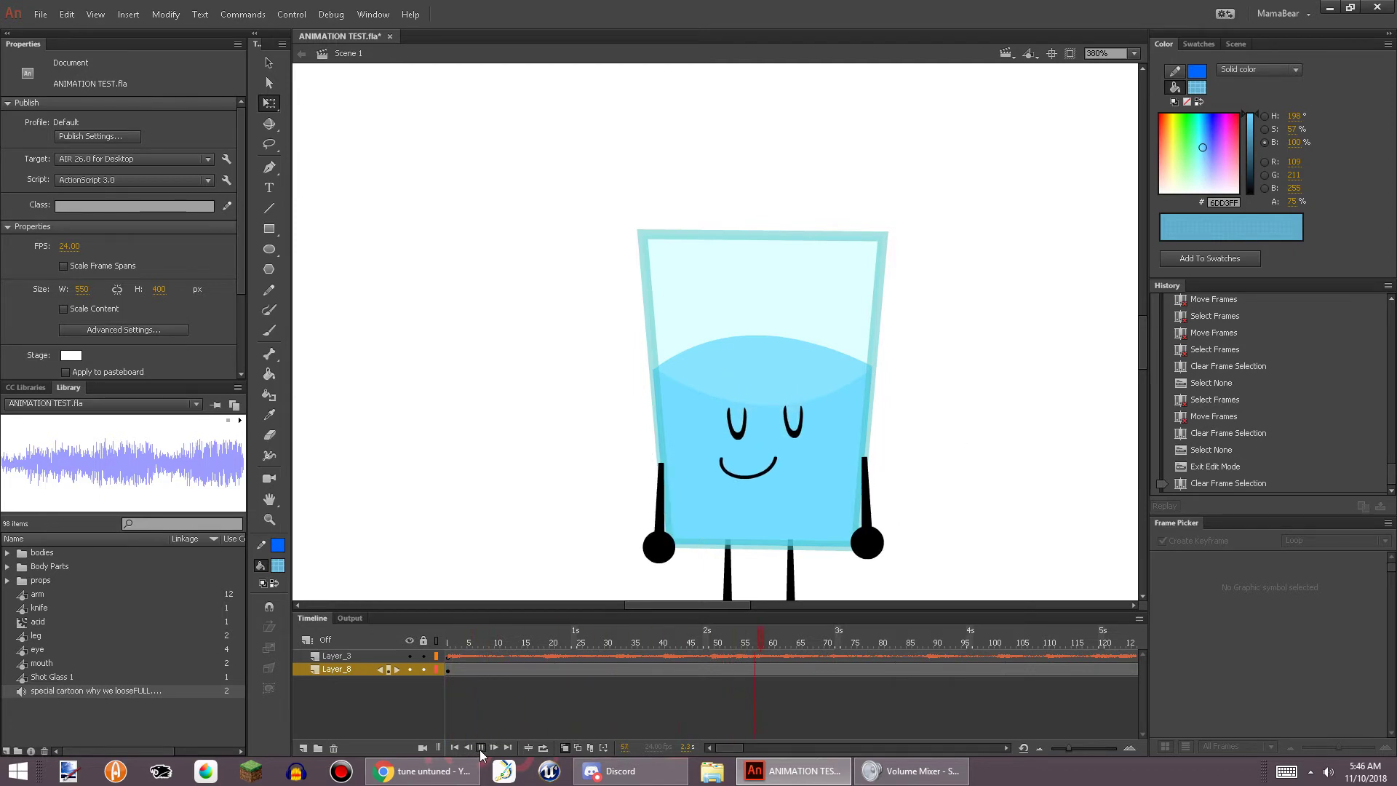
left_click(695, 485)
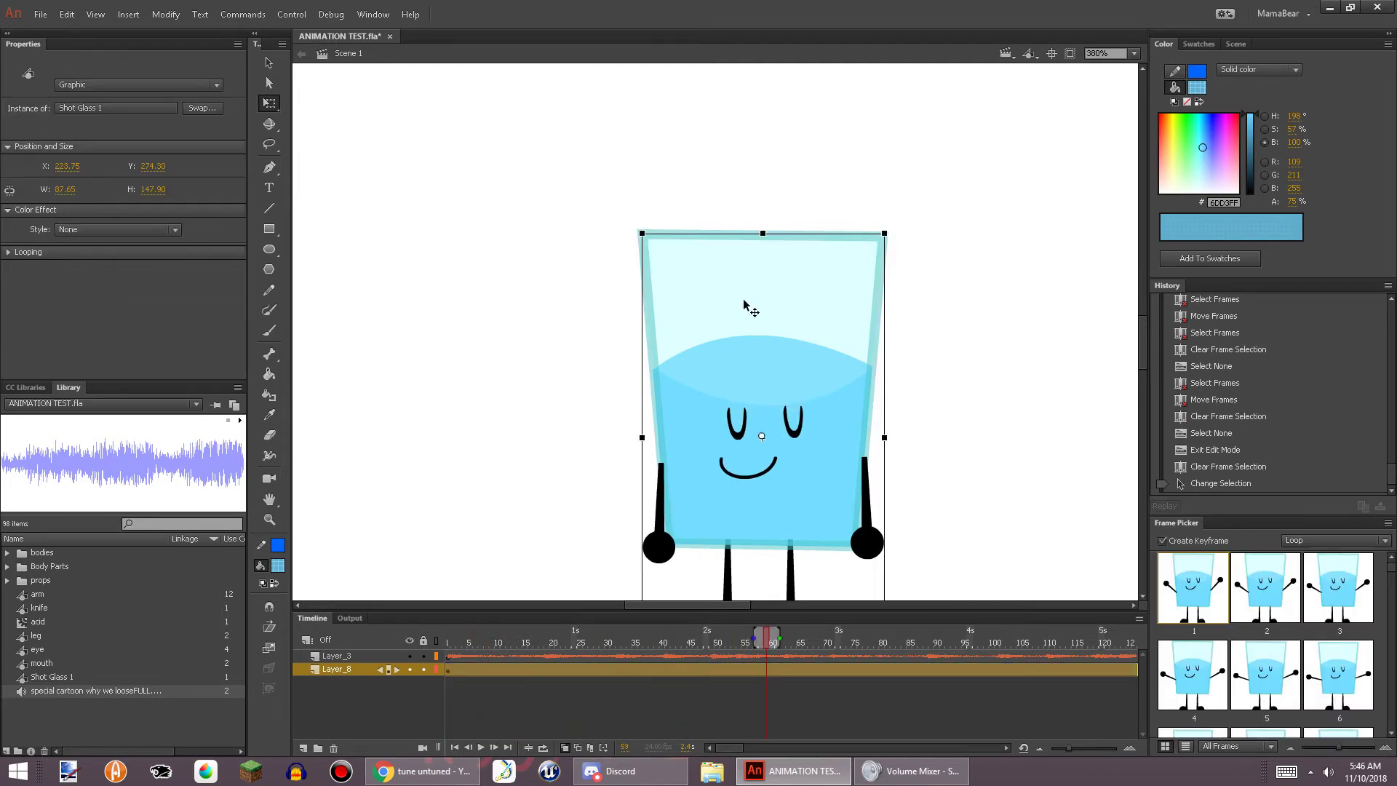
Insert a keyframe at frame 59 on Layer_8 and create a classic tween across the span before it
scroll(1038, 383, "up", 1)
scroll(919, 364, "down", 4)
scroll(752, 290, "up", 2)
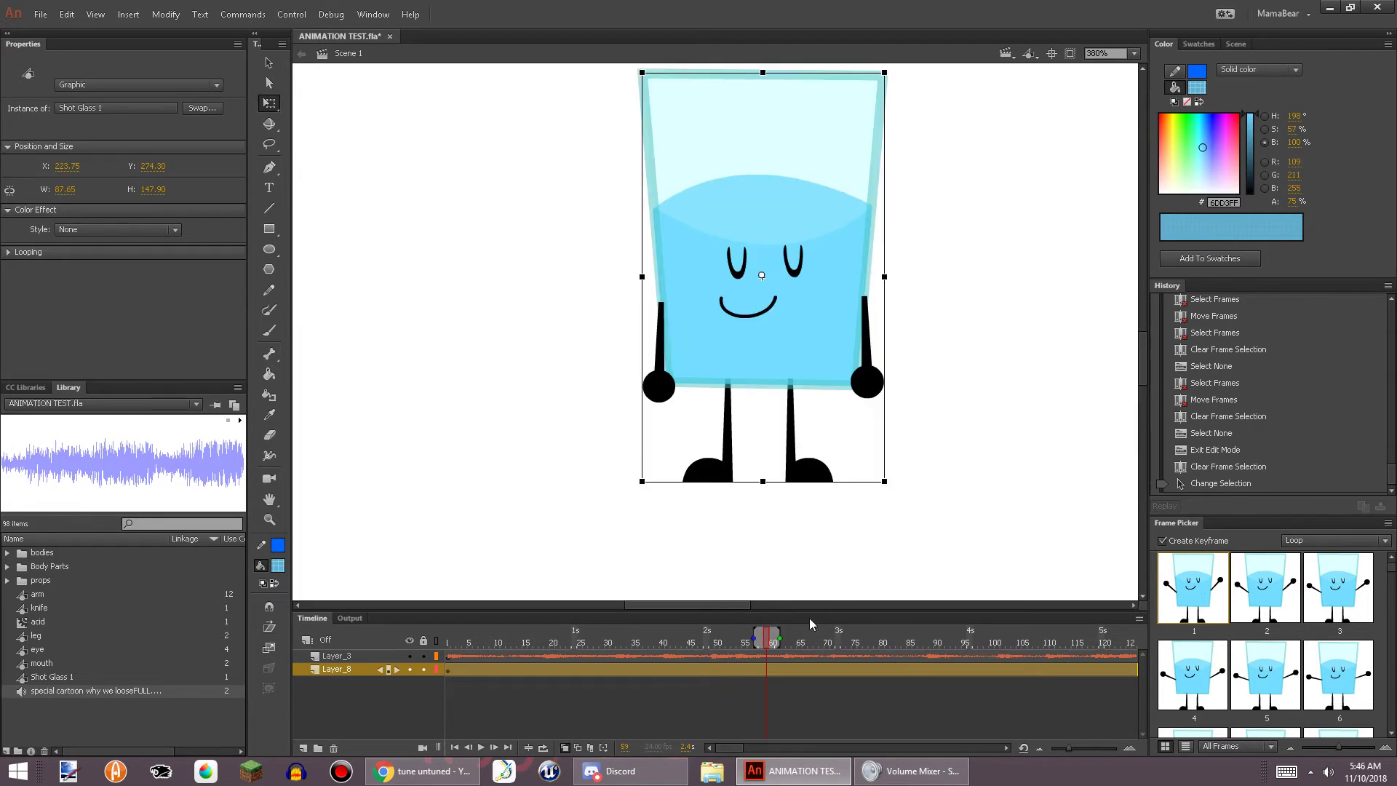
right_click(778, 671)
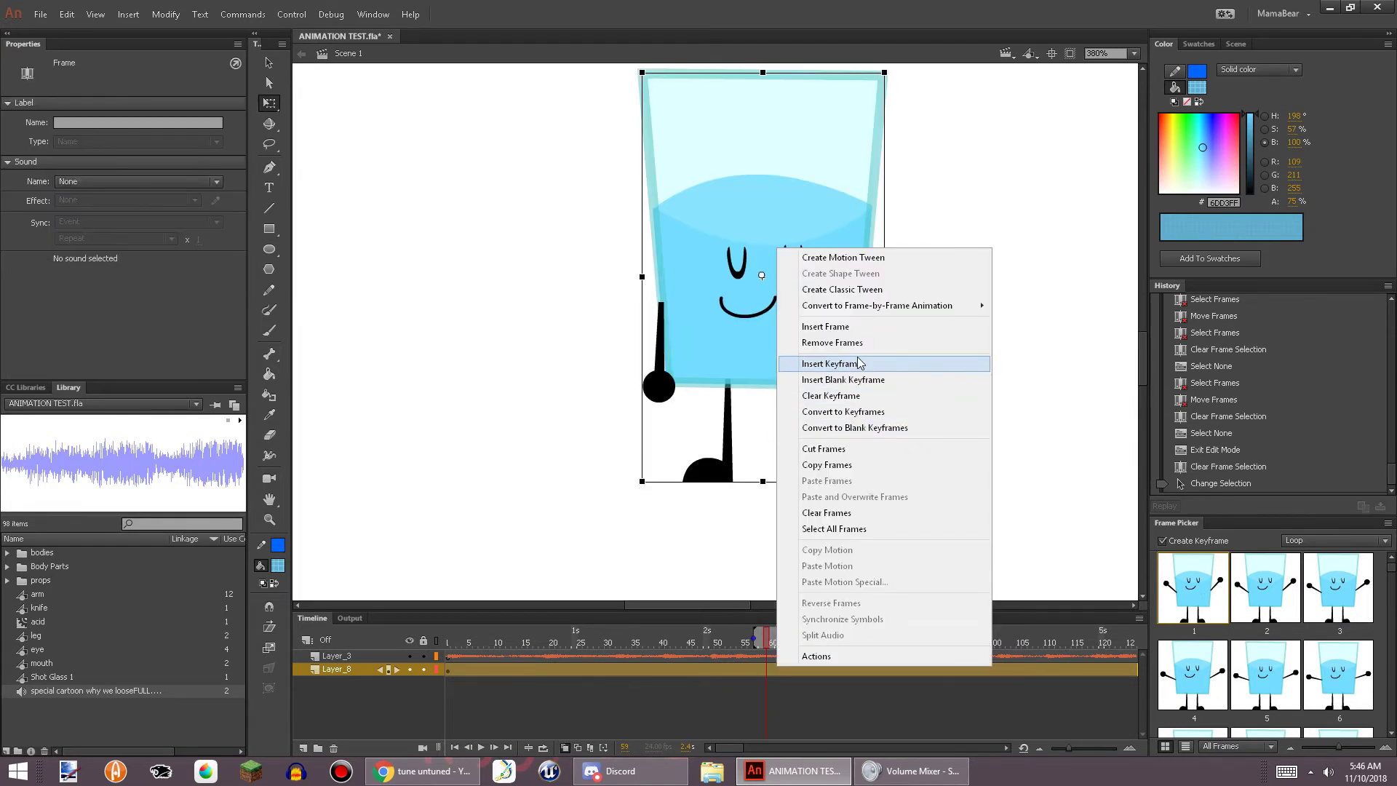
left_click(899, 363)
left_click(919, 512)
right_click(726, 670)
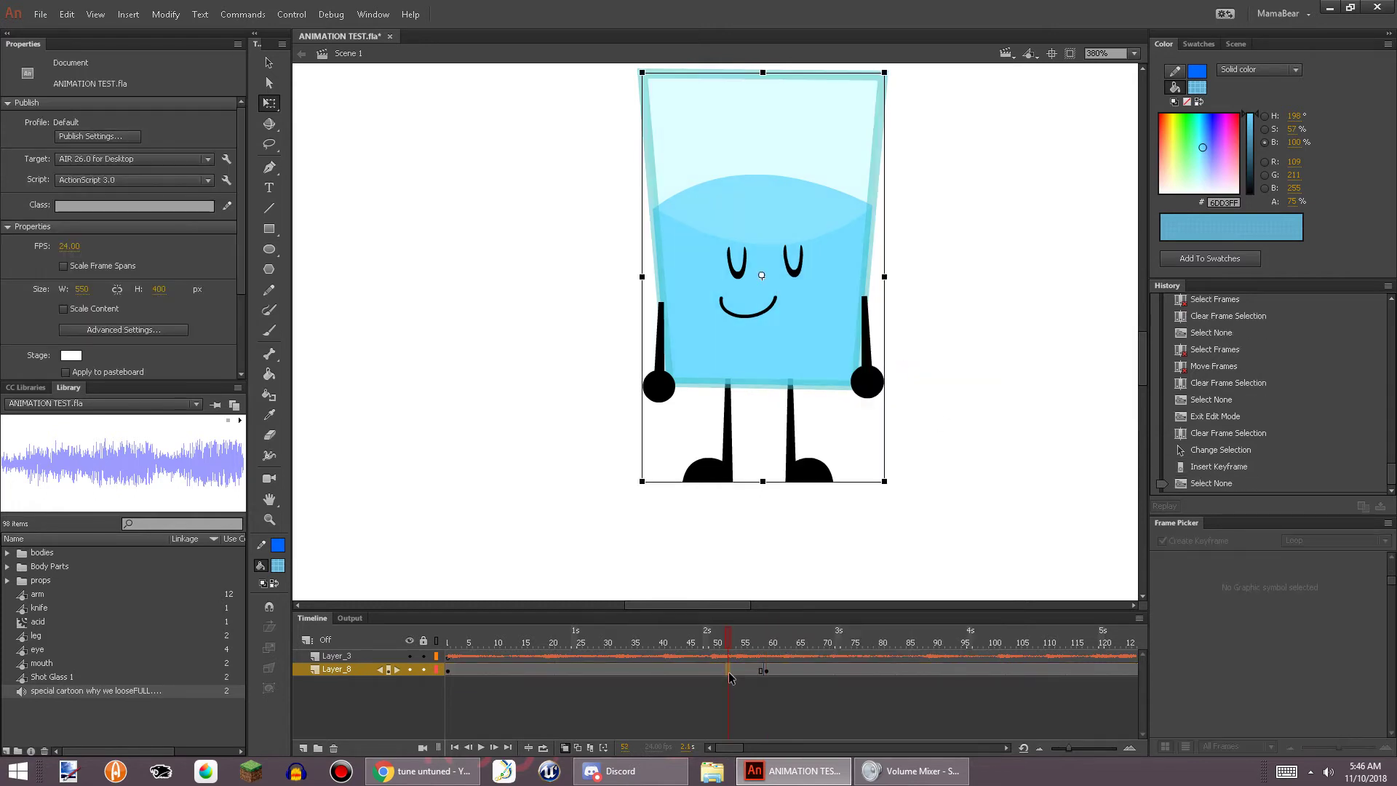
left_click(804, 306)
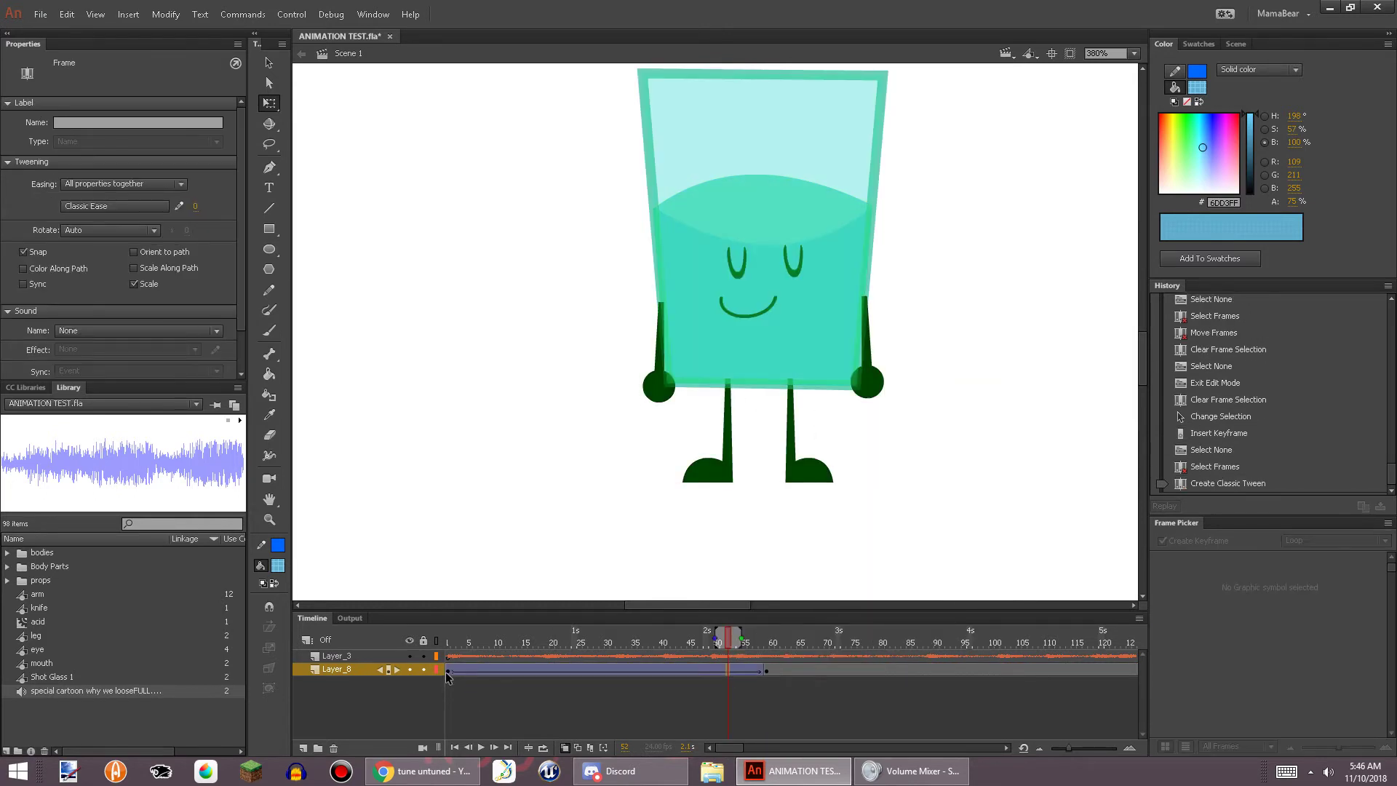
At frame 1 of Layer_8, move the shot glass character up until it sits just above the stage
left_click(447, 673)
scroll(712, 400, "down", 5)
left_click_drag(732, 355, 750, 202)
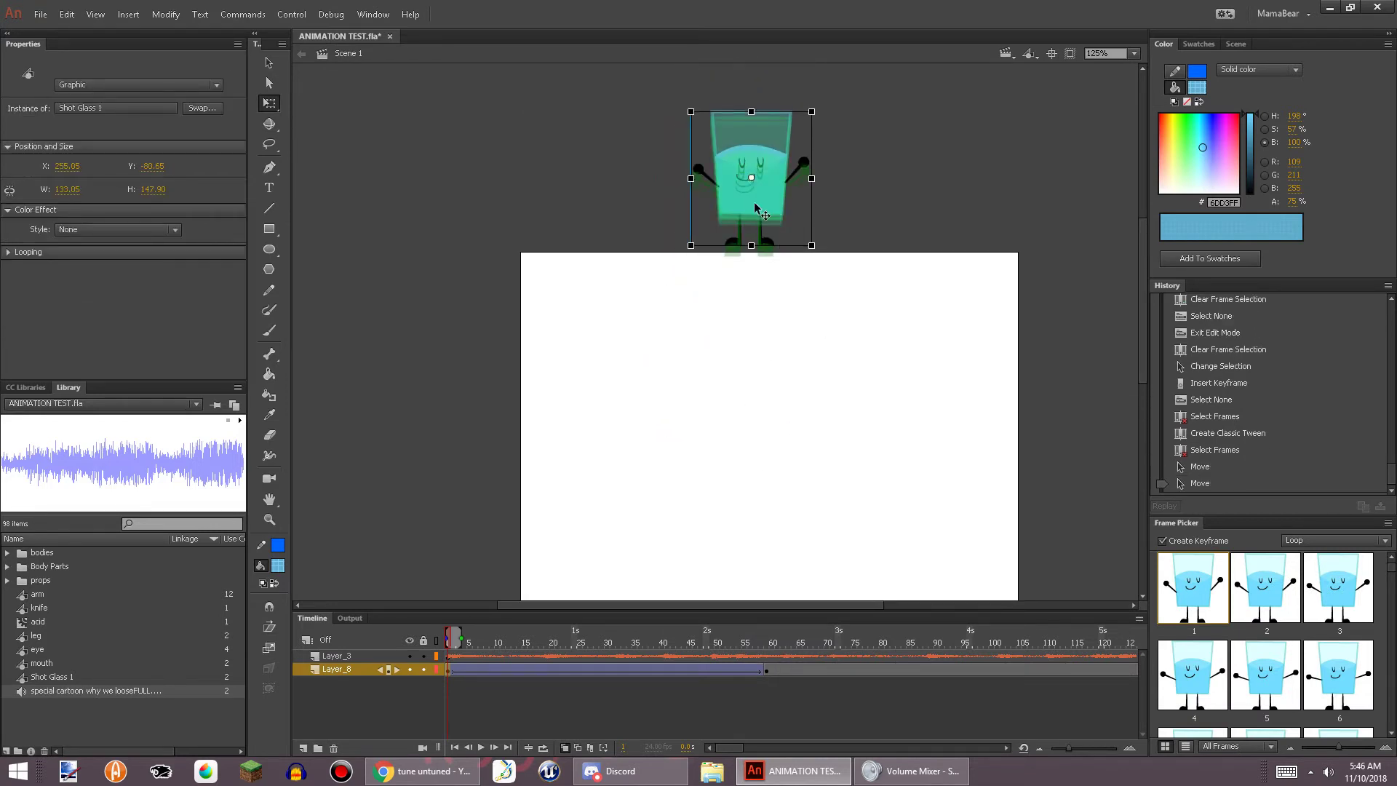
Open the Shot Glass 1 symbol and check which body parts are on Layer_1
double_click(755, 208)
scroll(753, 203, "up", 4)
left_click(724, 240)
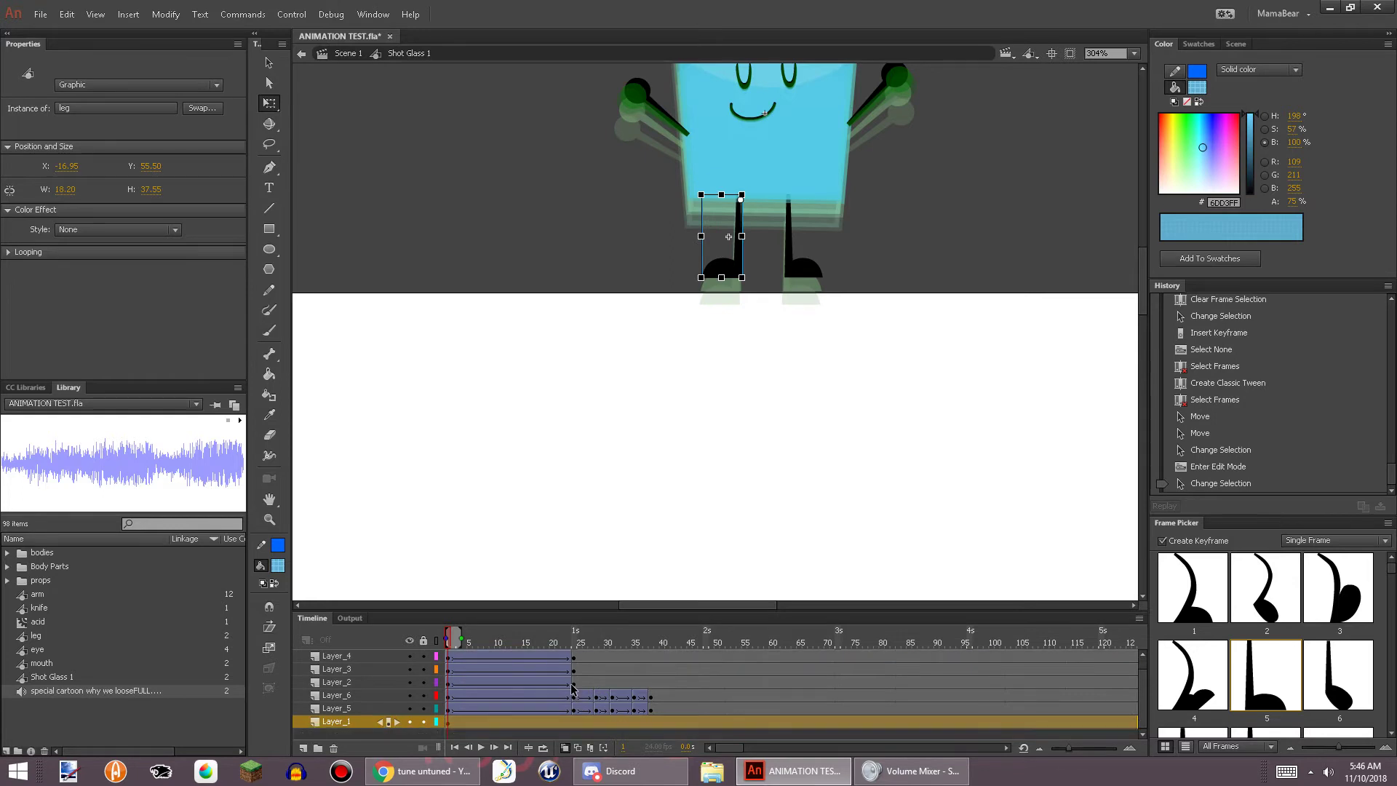
left_click(344, 721)
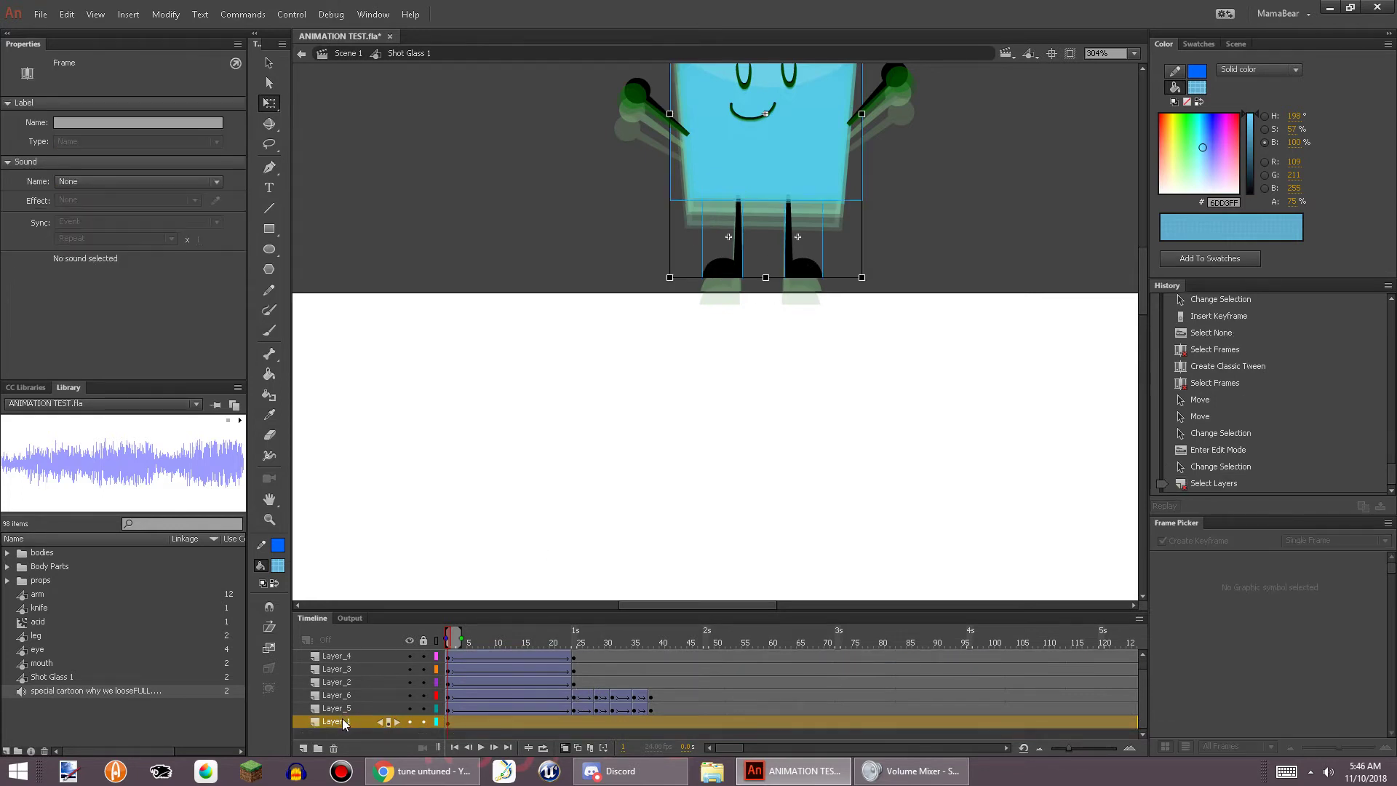
left_click(782, 358)
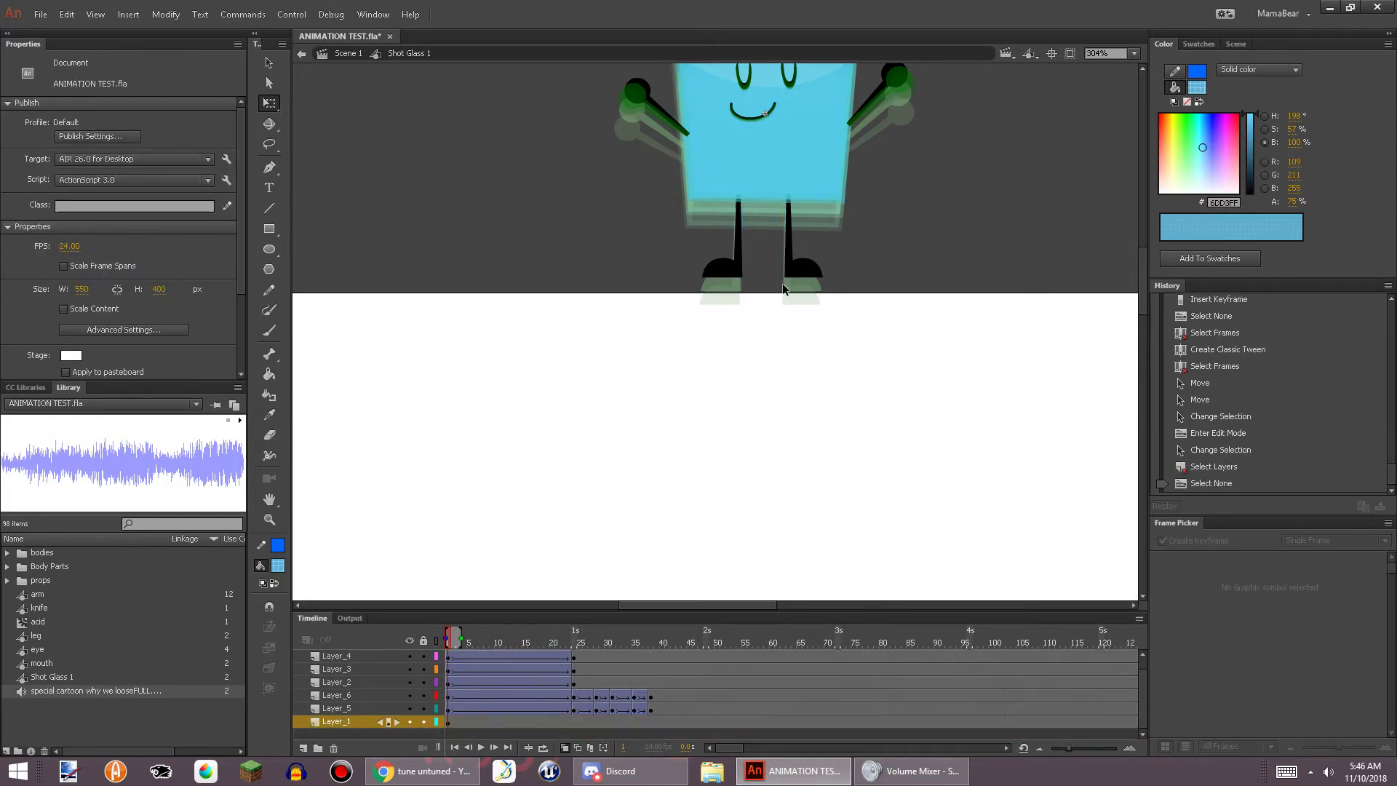
left_click(794, 273)
left_click(323, 722)
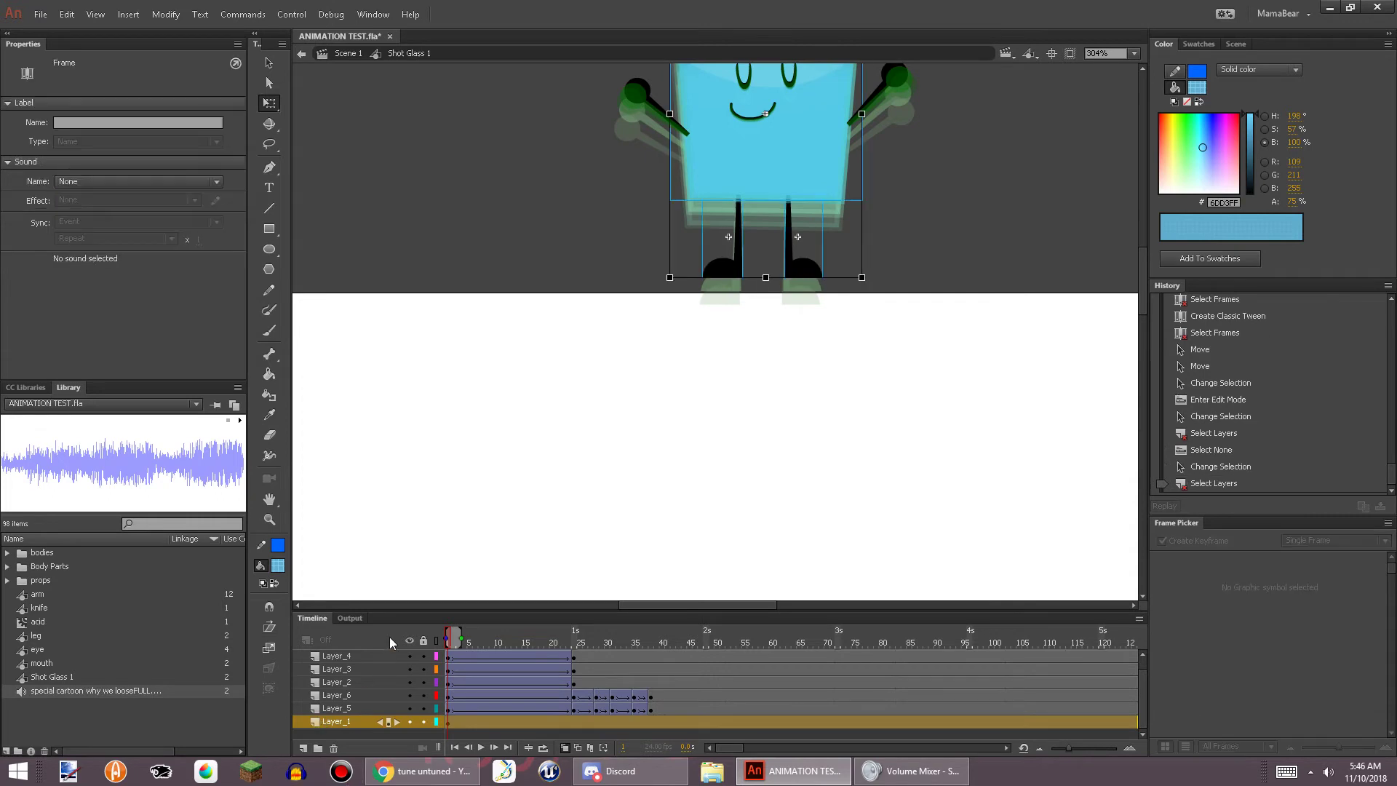
left_click(736, 331)
Cut the character's left-hand leg and paste it in place on a new layer placed below Layer_1
left_click(725, 272)
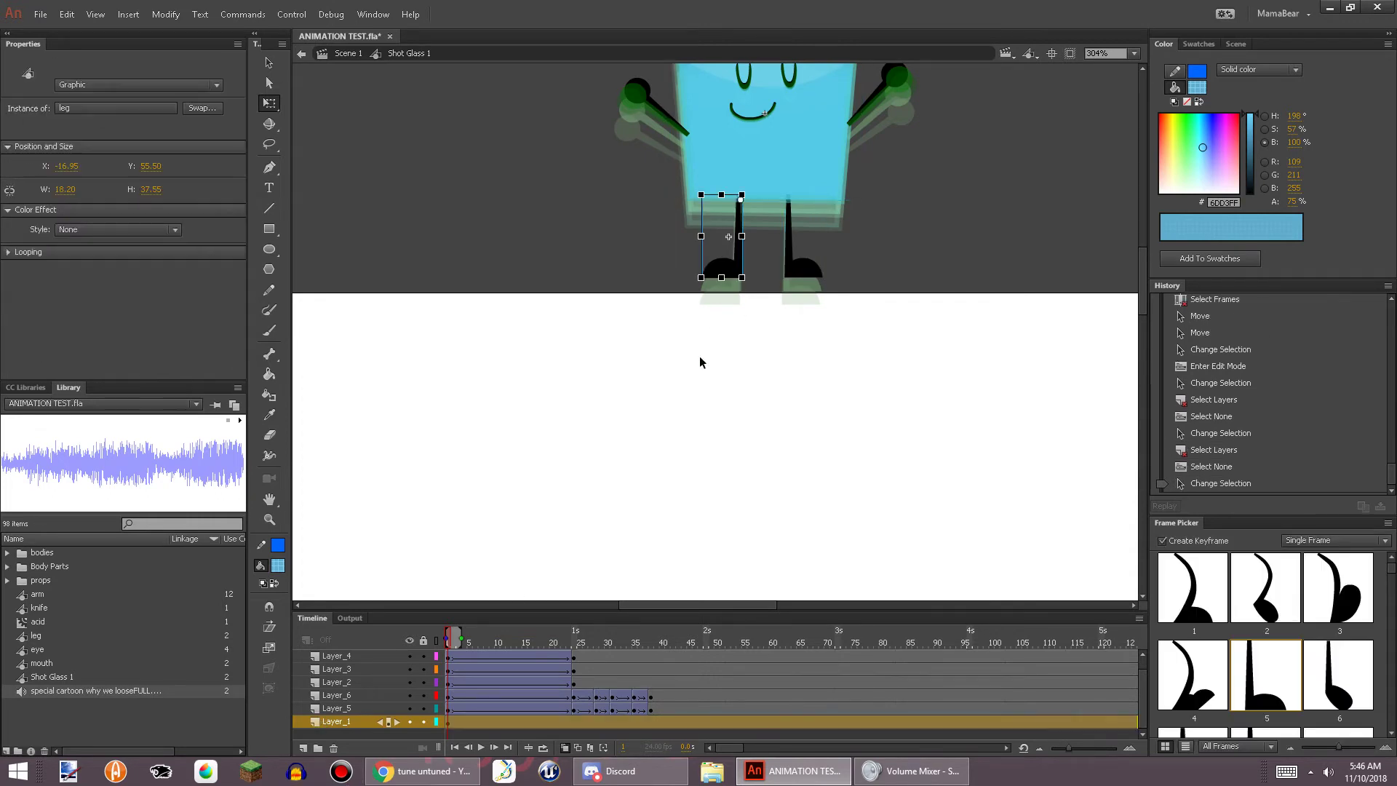
key("ctrl+x")
left_click(302, 749)
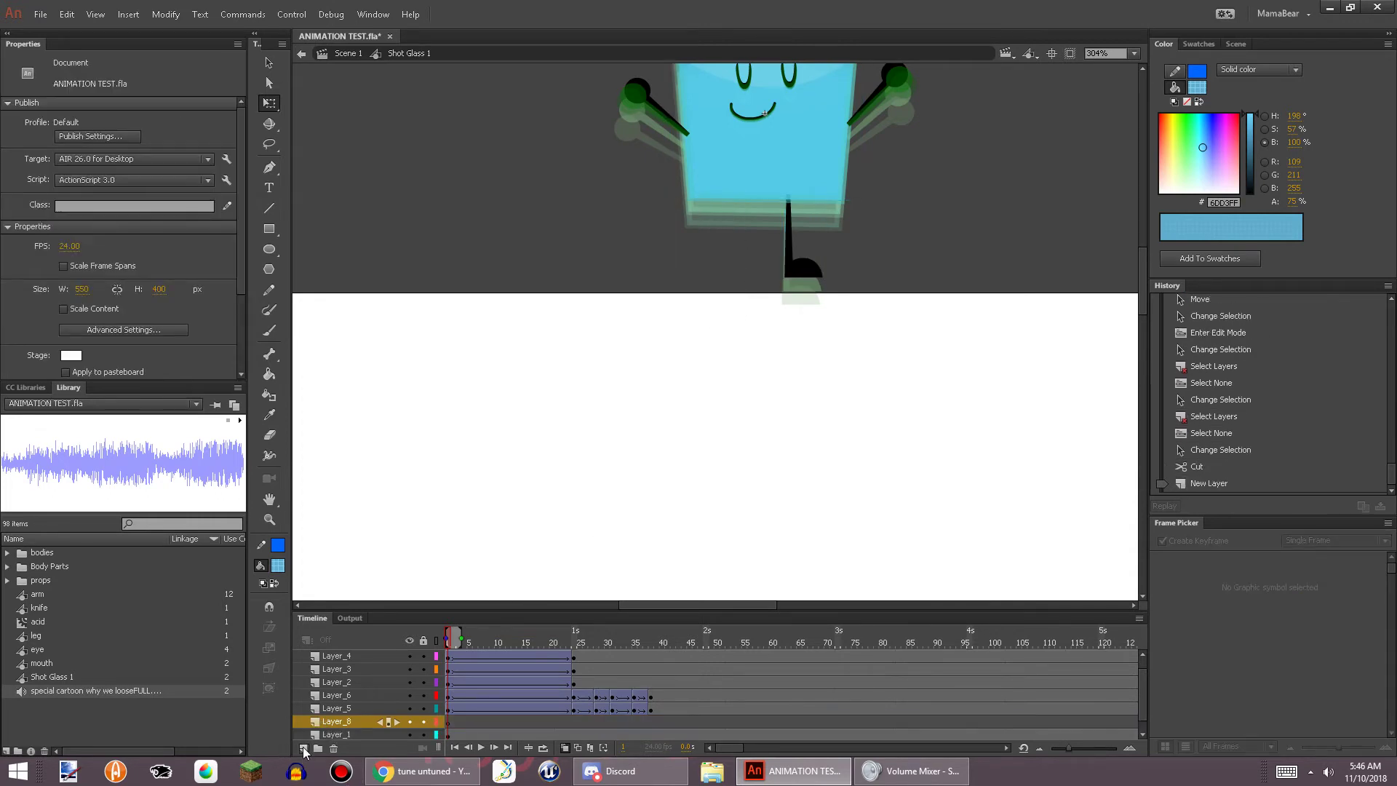
left_click_drag(313, 722, 311, 756)
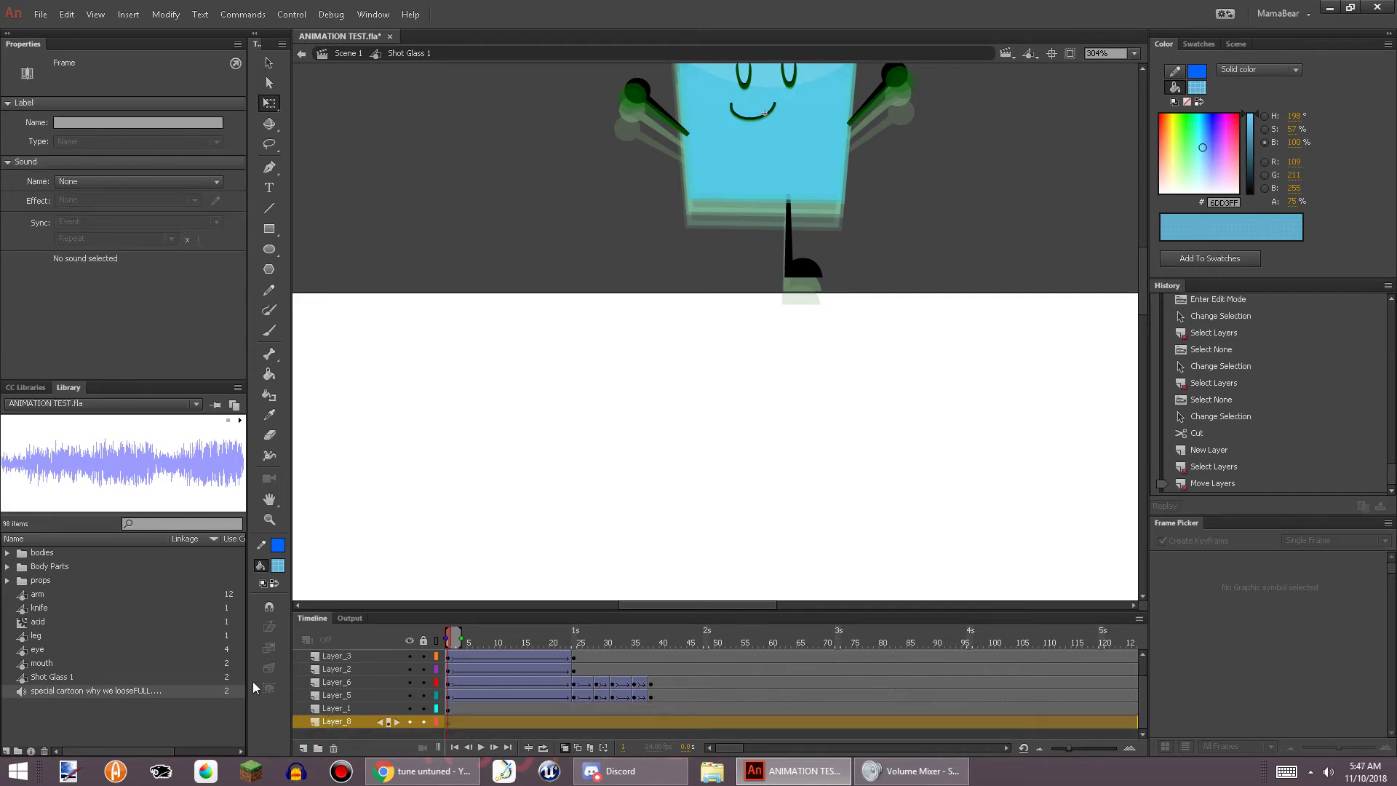
key("ctrl+shift+v")
Cut the remaining right-hand leg and paste it in place on a new layer ordered between Layer_1 and Layer_8
left_click(818, 276)
key("ctrl+x")
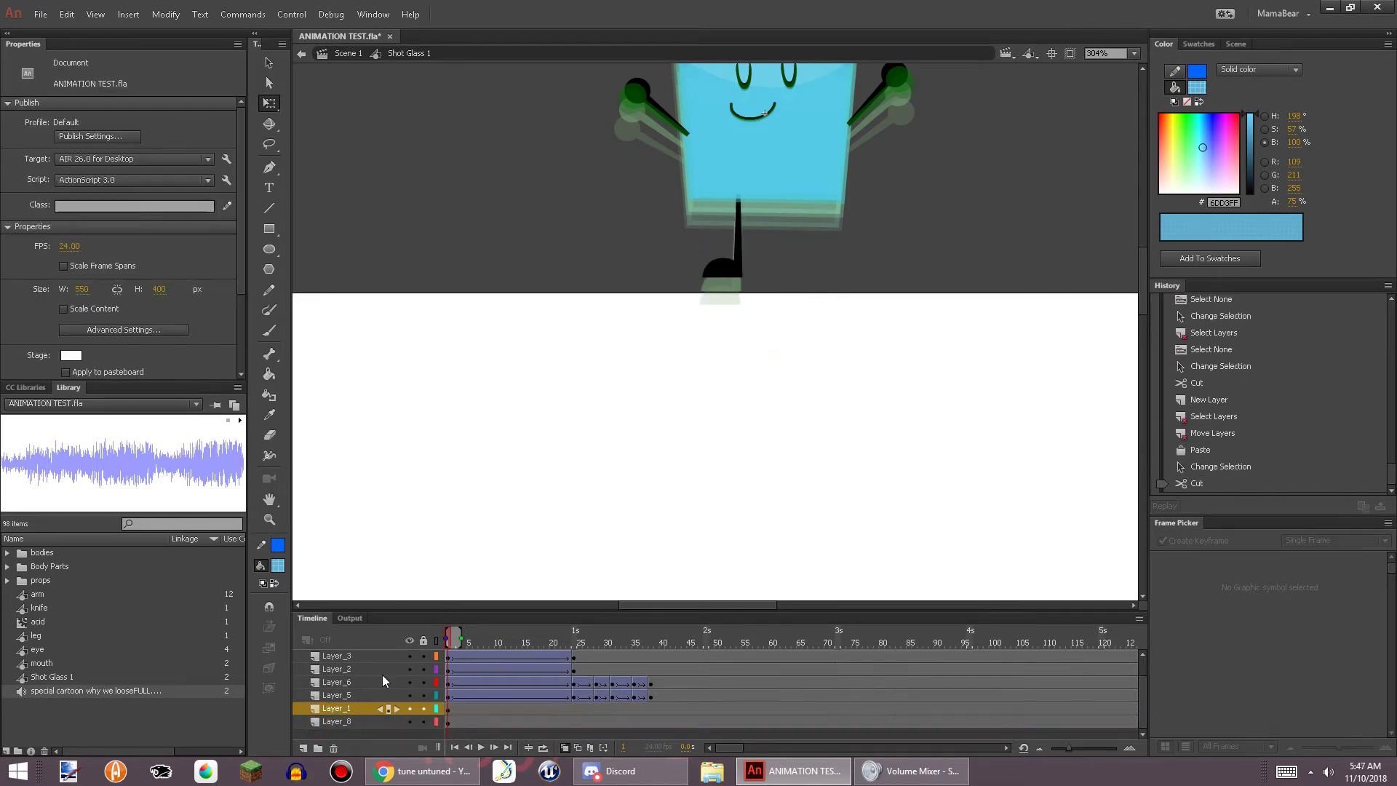
left_click(302, 748)
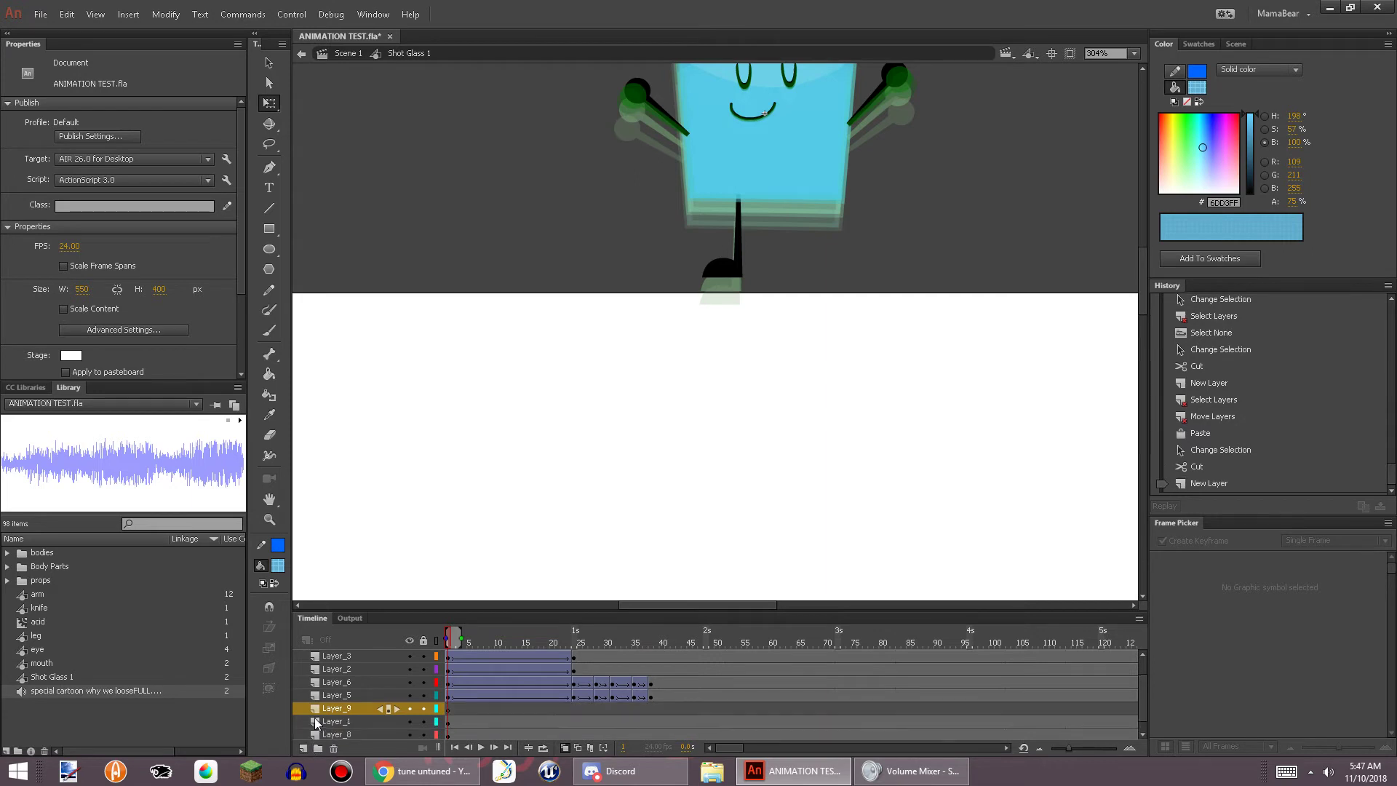
left_click(320, 718)
left_click(329, 710)
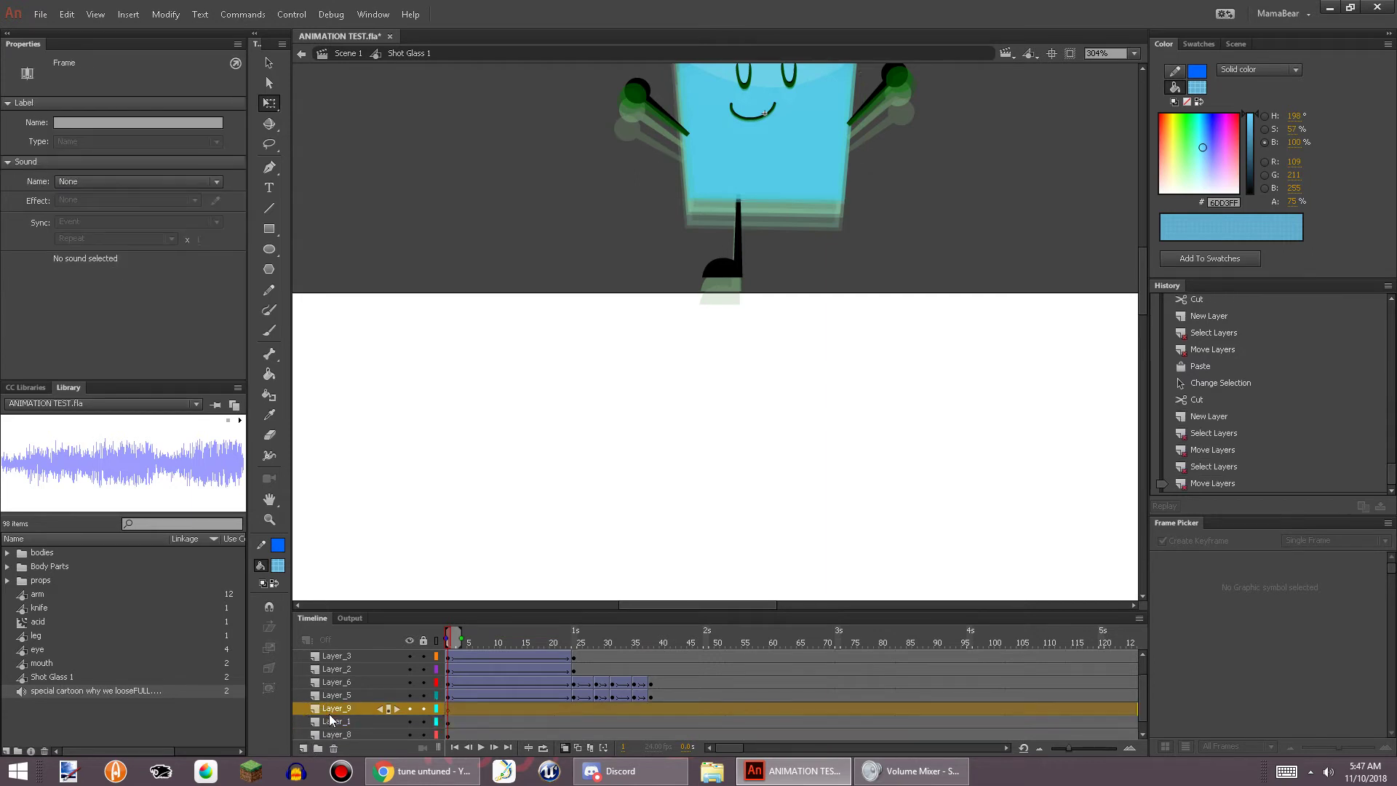
left_click_drag(328, 713, 330, 726)
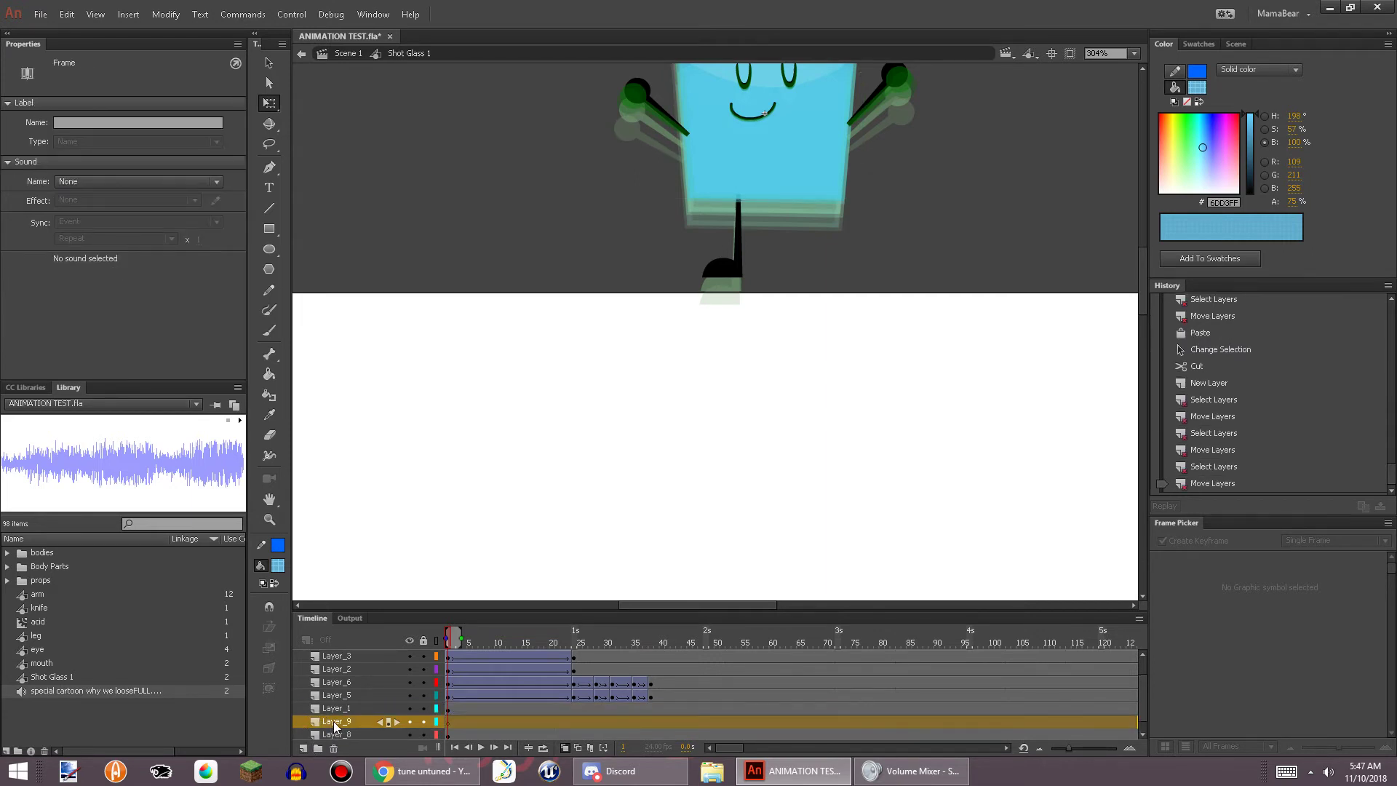
key("ctrl+shift+v")
Set both legs at frame 1 to leg pose 6, with the feet pointing down
left_click(927, 139)
scroll(885, 147, "up", 1)
left_click_drag(783, 231, 879, 409)
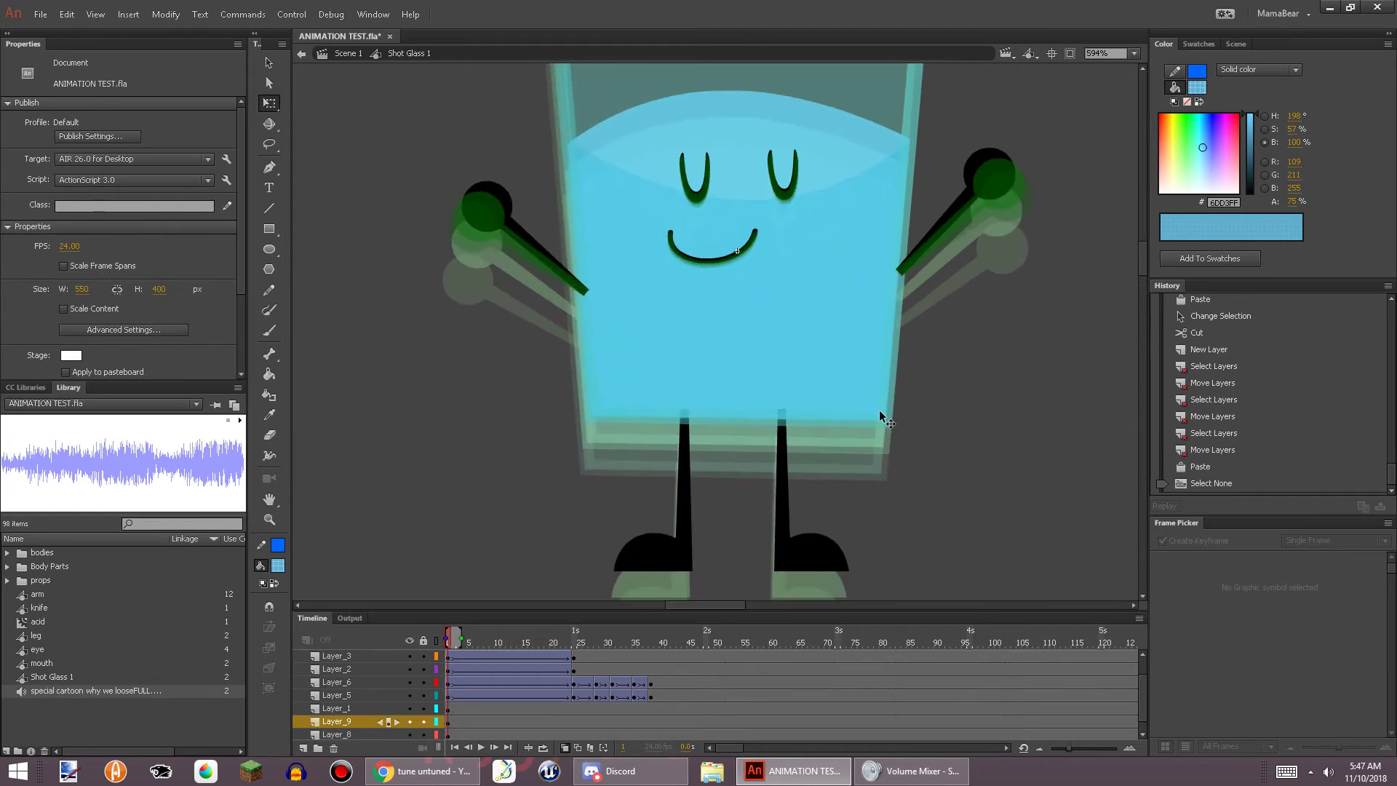
scroll(879, 409, "down", 1)
left_click(783, 489)
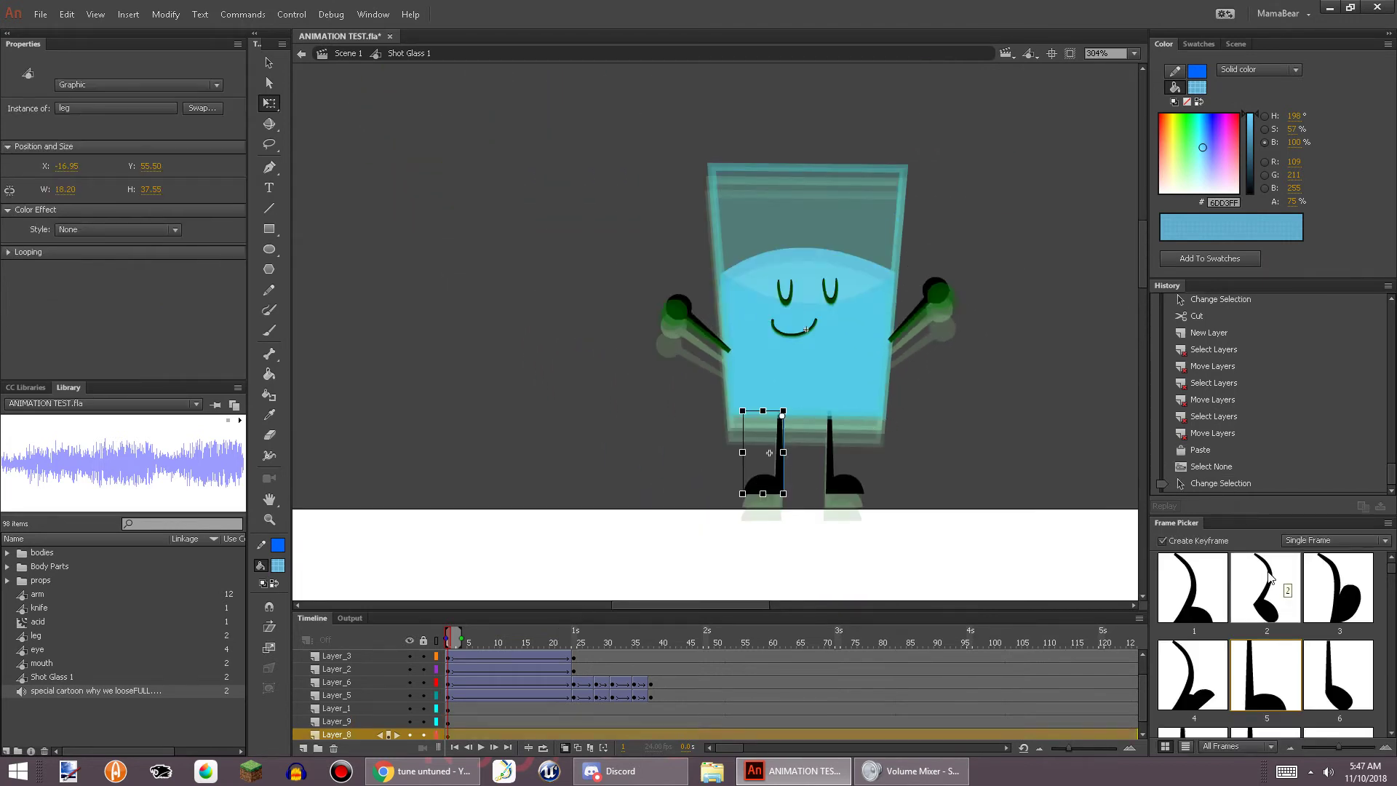
left_click(1339, 675)
left_click(833, 486)
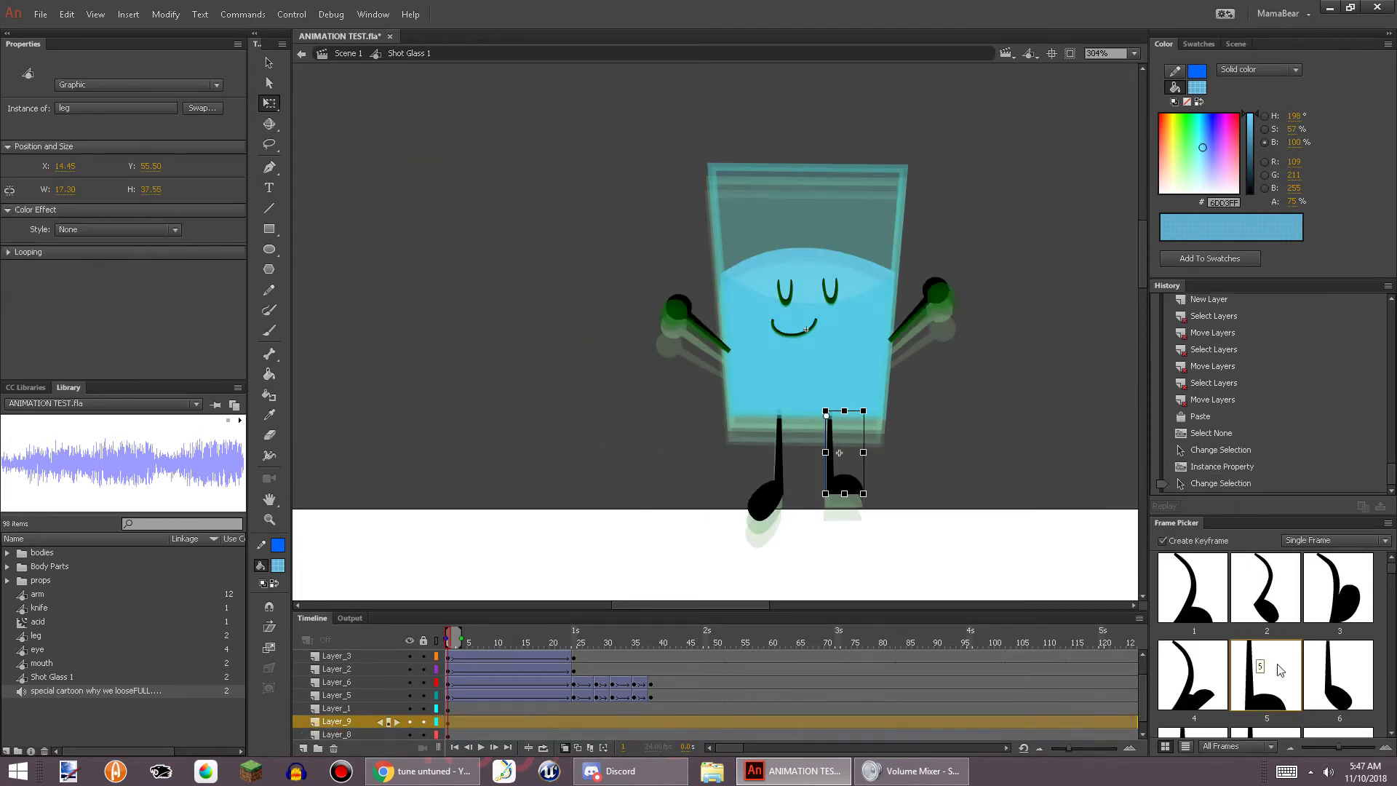
left_click(1320, 689)
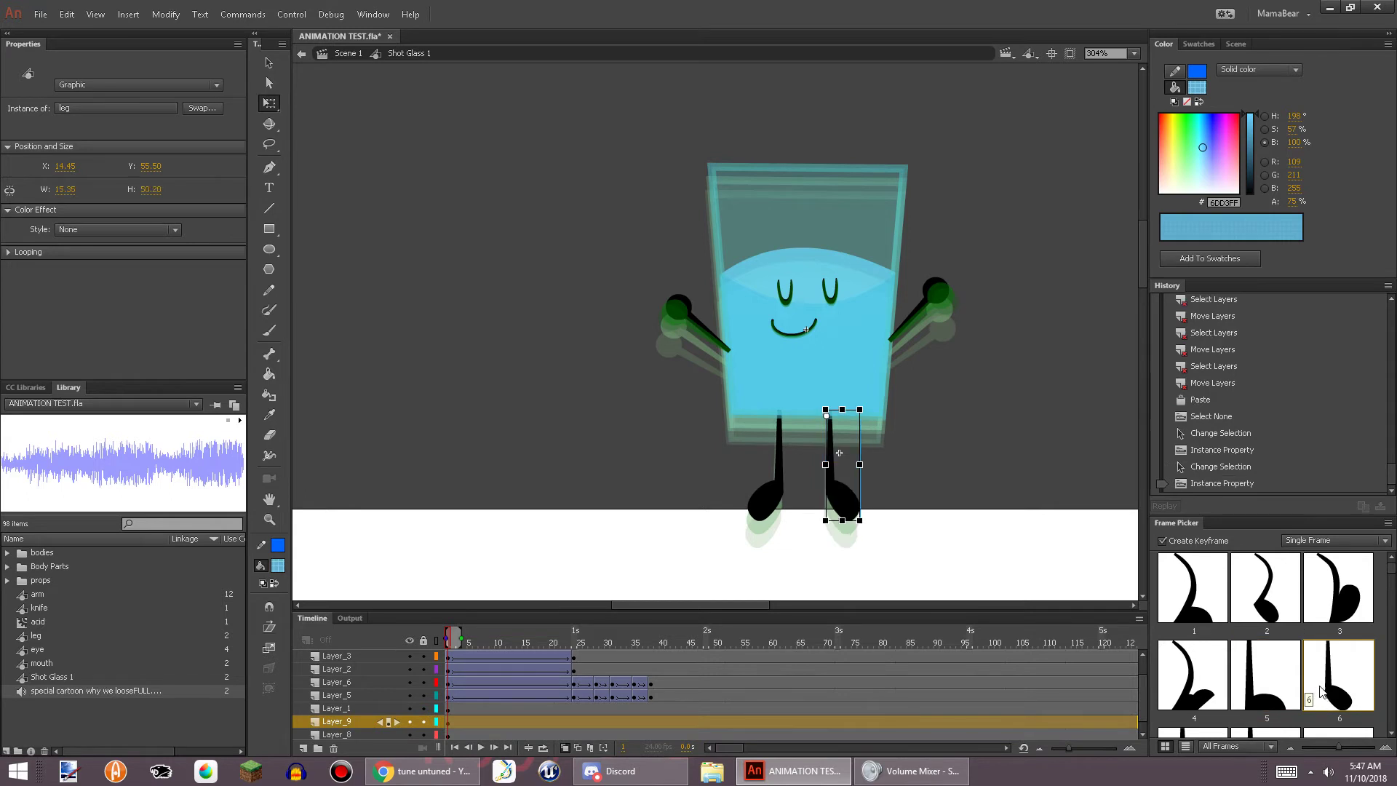
Insert keyframes at frame 24 on Layer_1, Layer_9 and Layer_8
left_click(577, 720)
right_click(575, 732)
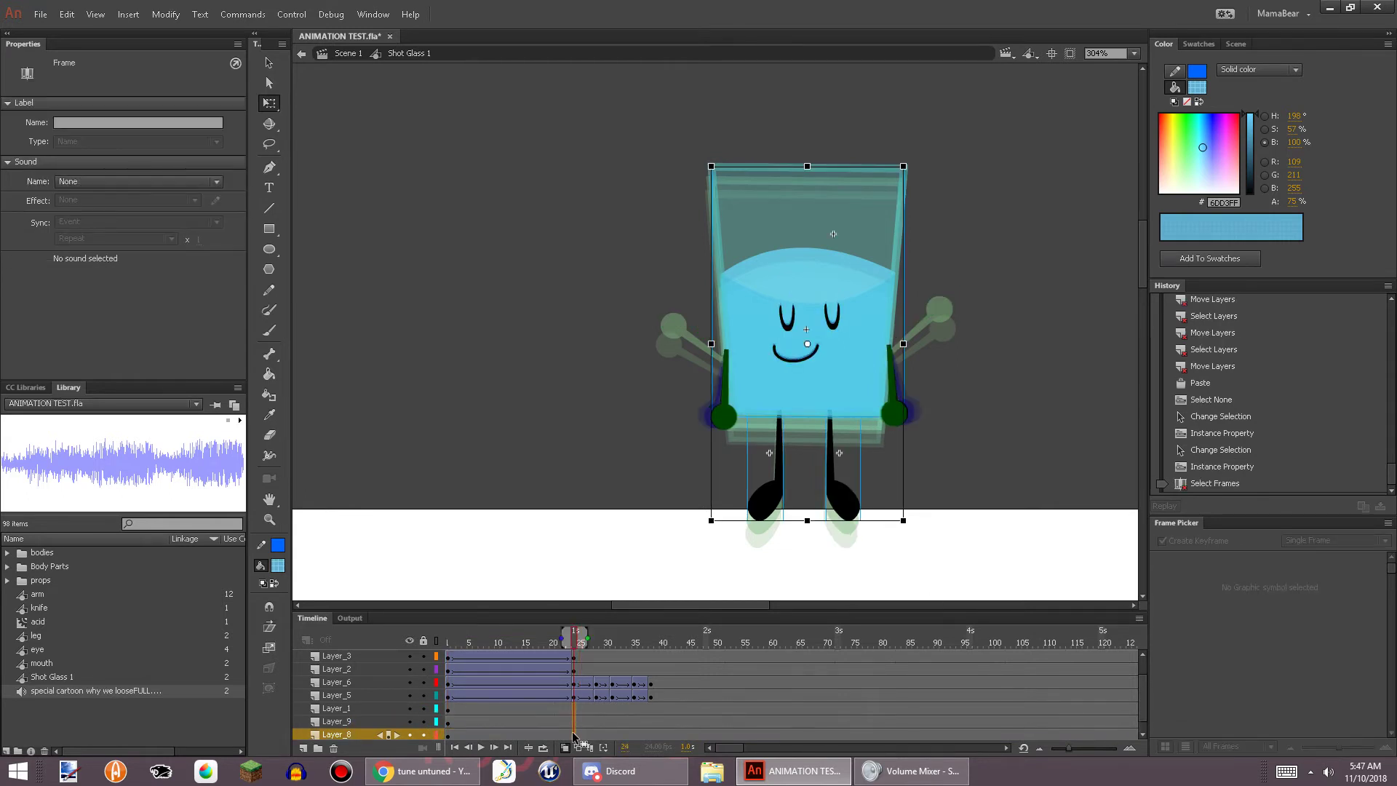
left_click(627, 429)
left_click(718, 448)
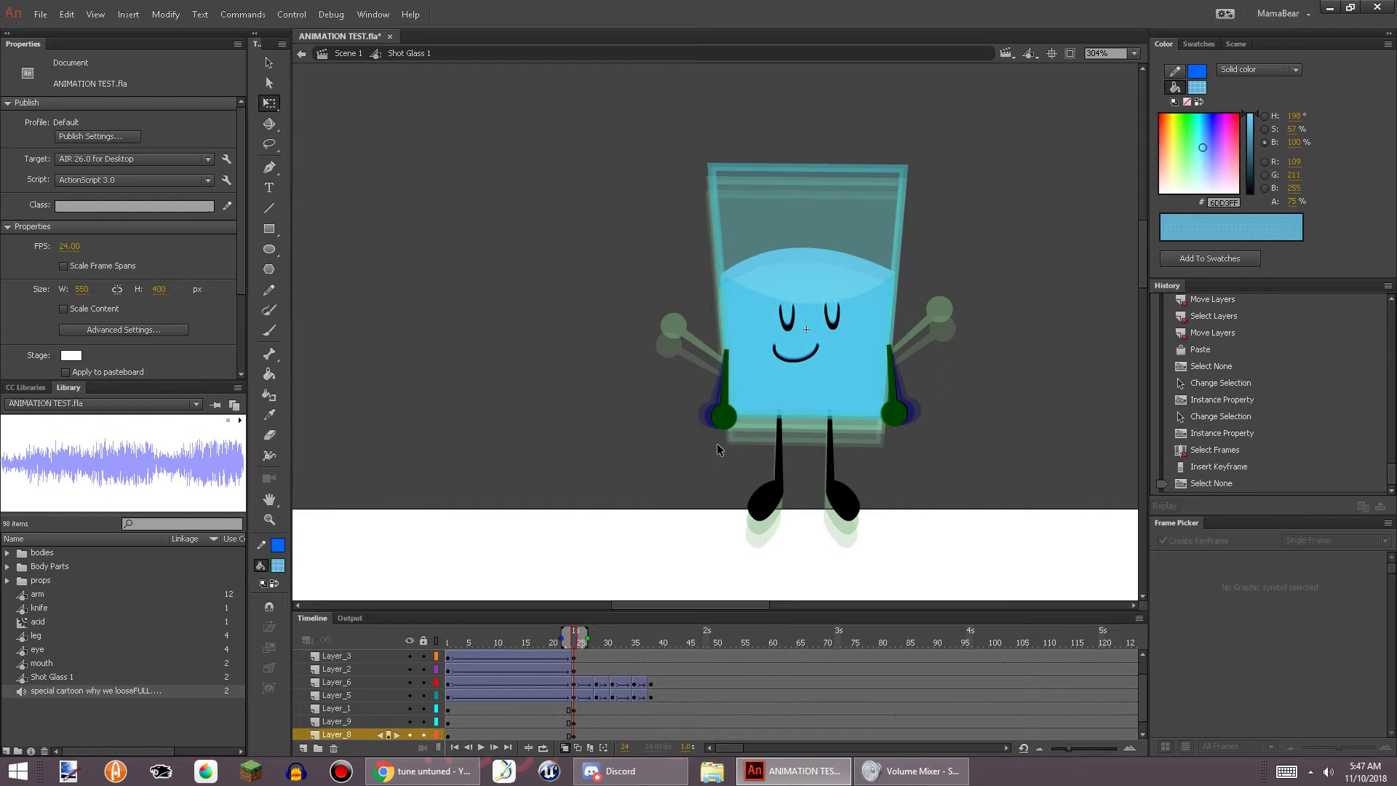
Set both legs at frame 24 to the flat-footed leg pose 5
left_click(774, 491)
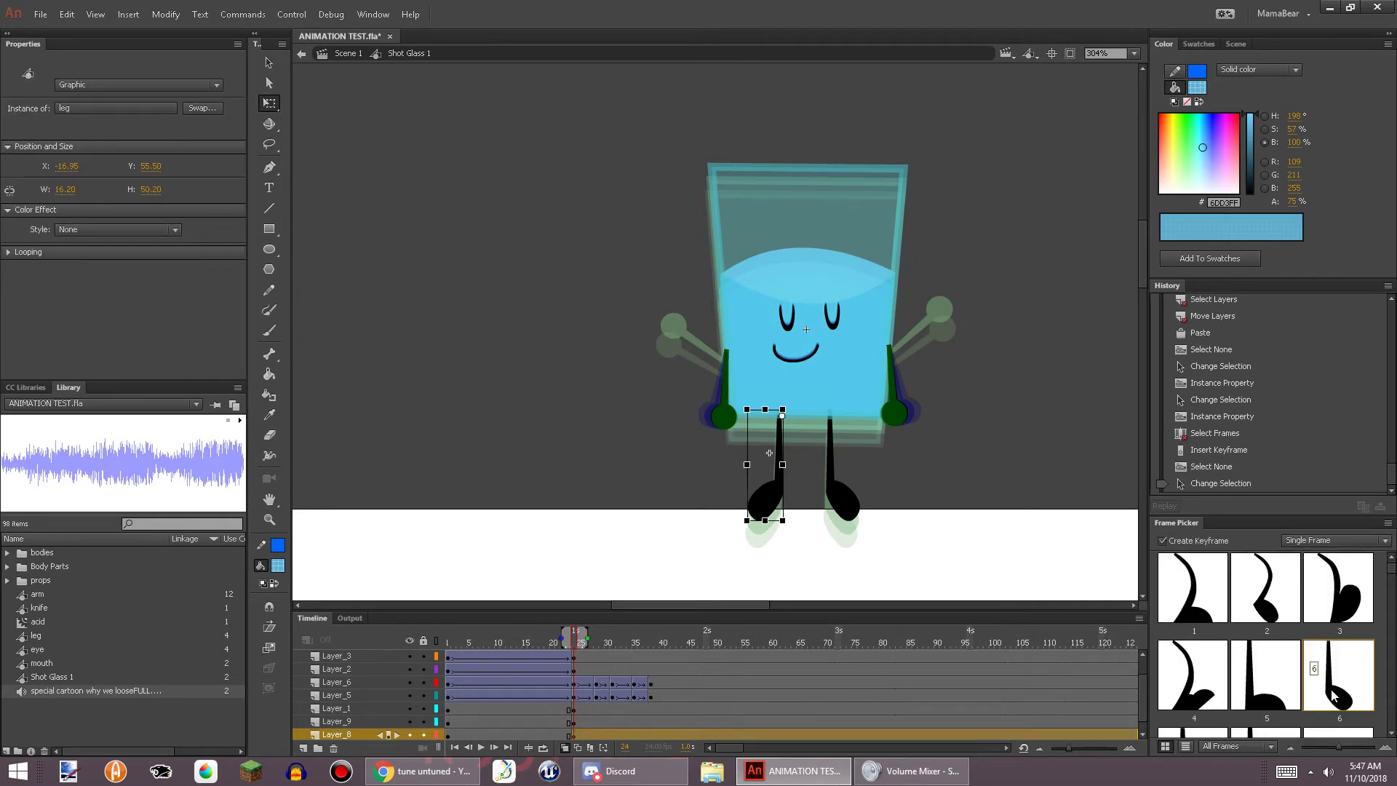
scroll(1286, 697, "down", 1)
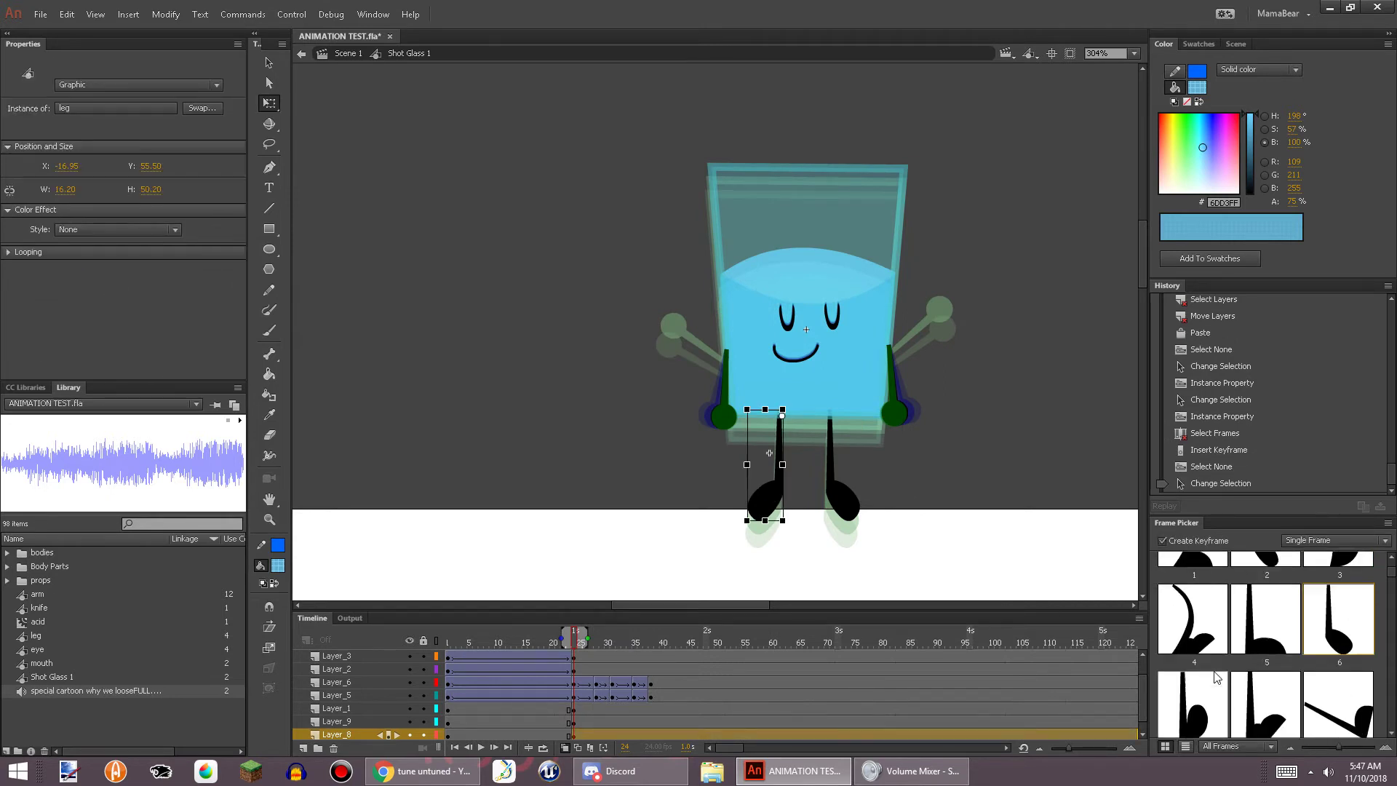
scroll(1216, 678, "down", 1)
left_click(1291, 587)
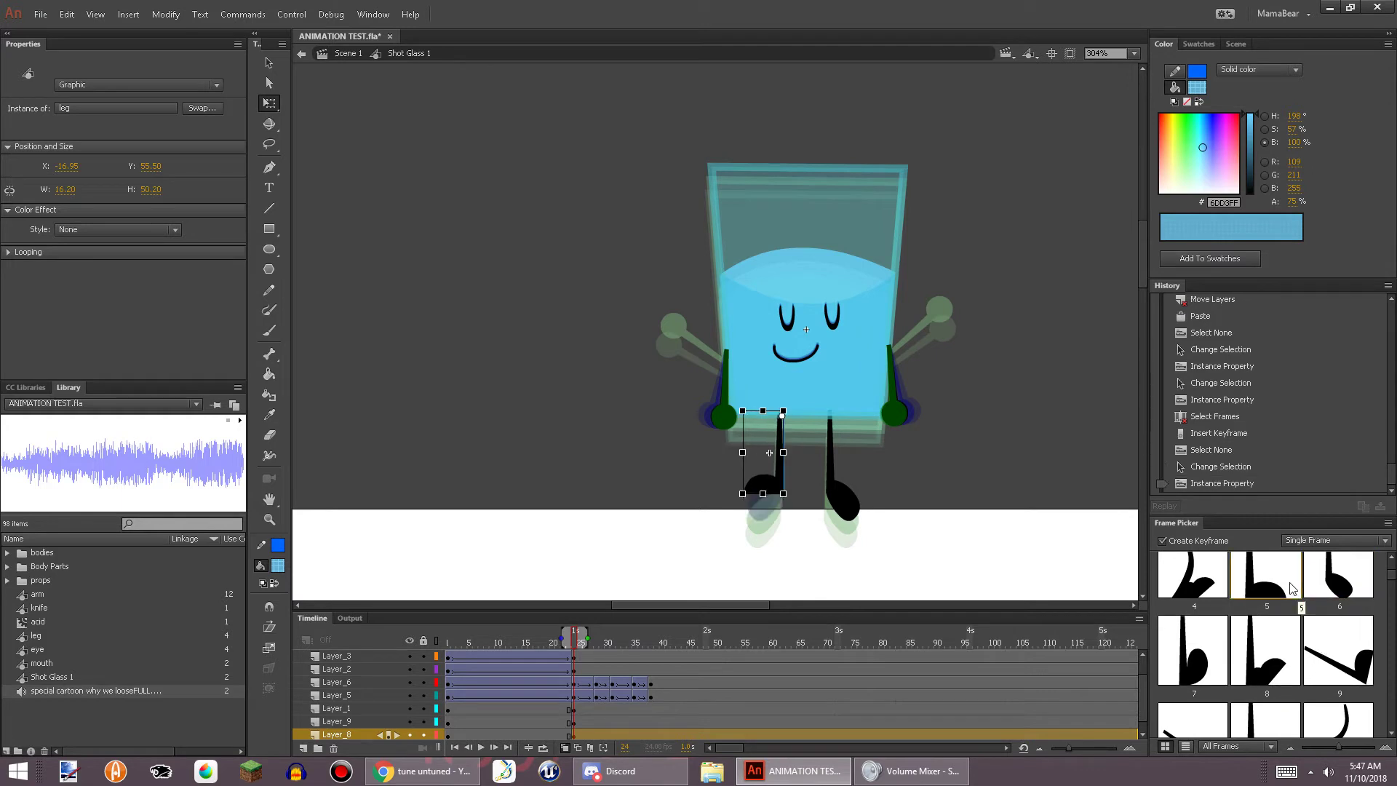
left_click(844, 502)
left_click(1248, 653)
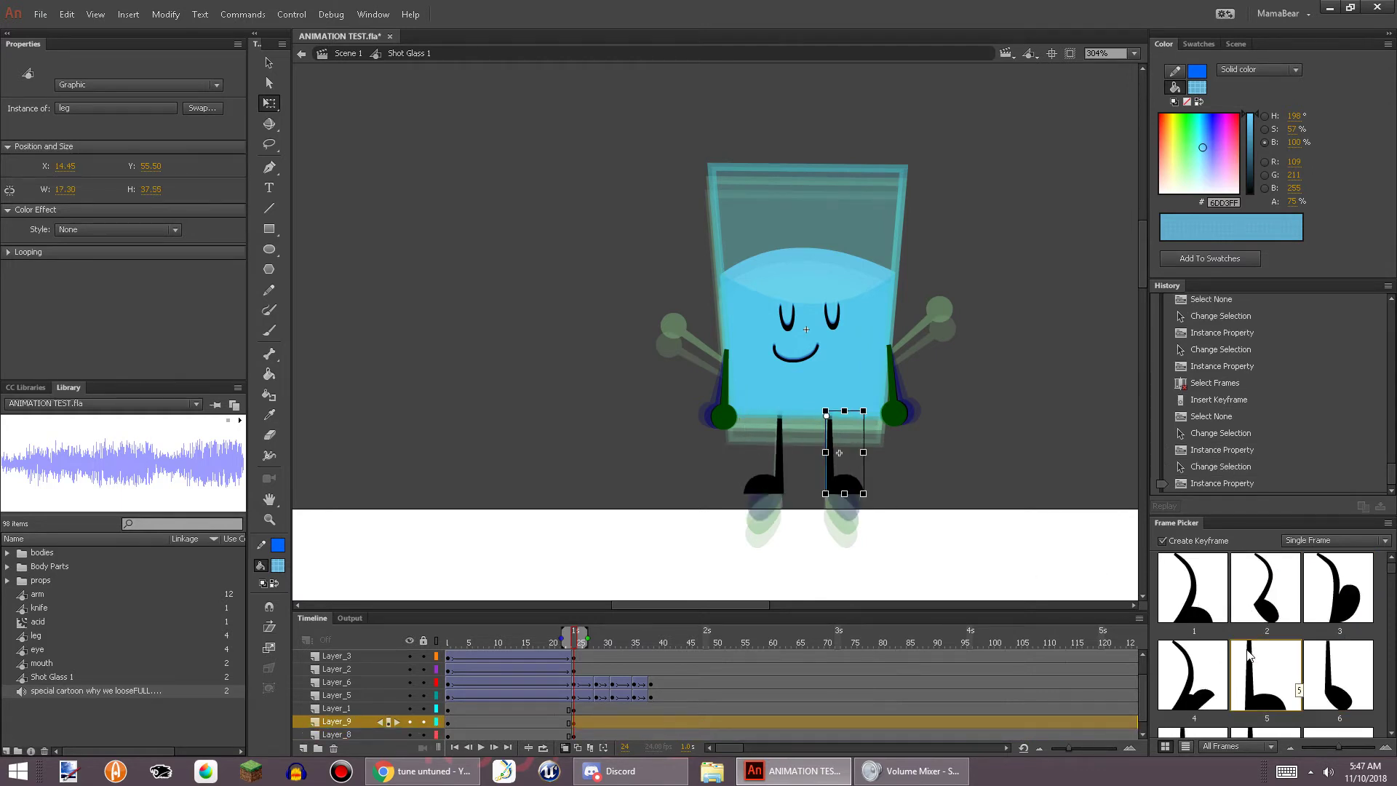
Exit to Scene 1 and play the character's fall from frame 1 to check the leg change
left_click(302, 53)
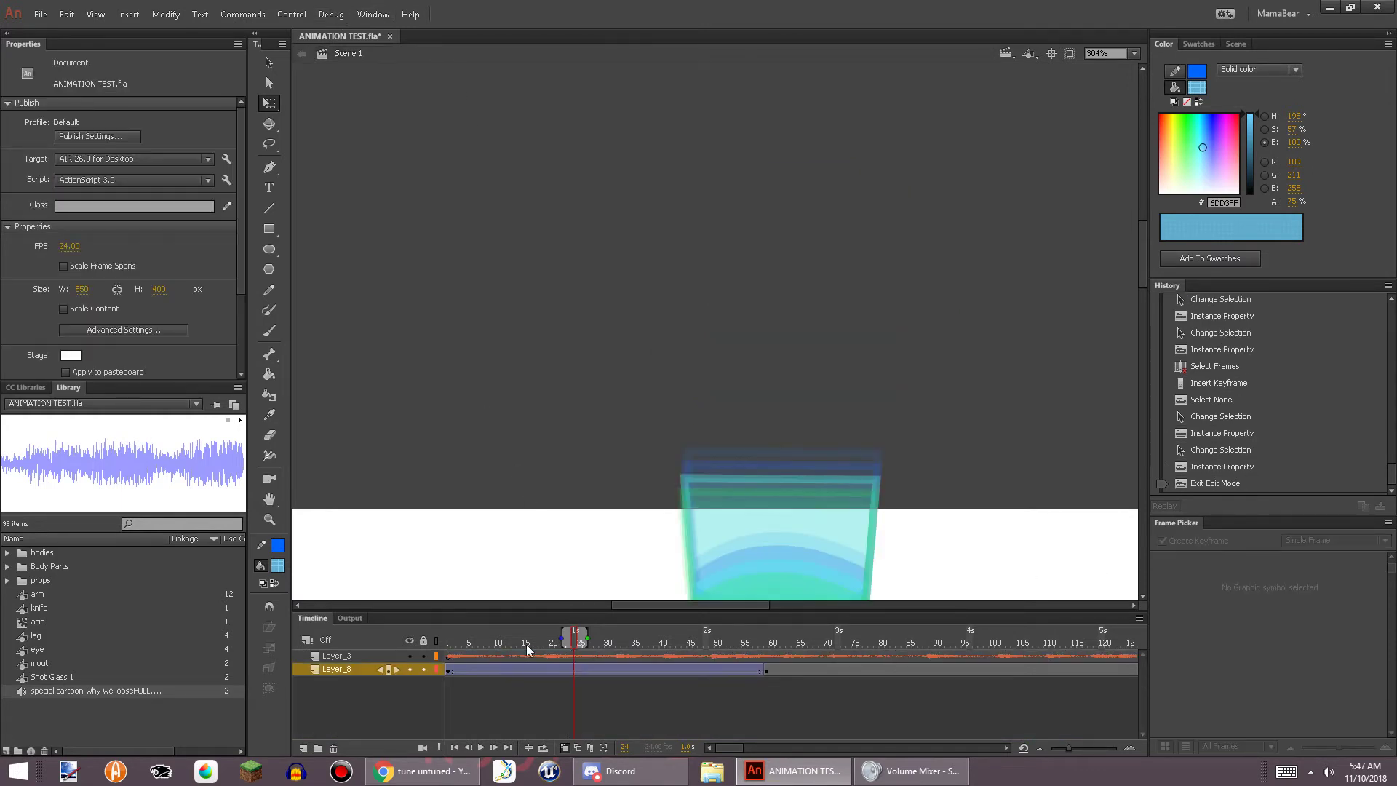
left_click_drag(526, 645, 376, 654)
left_click_drag(1001, 461, 929, 117)
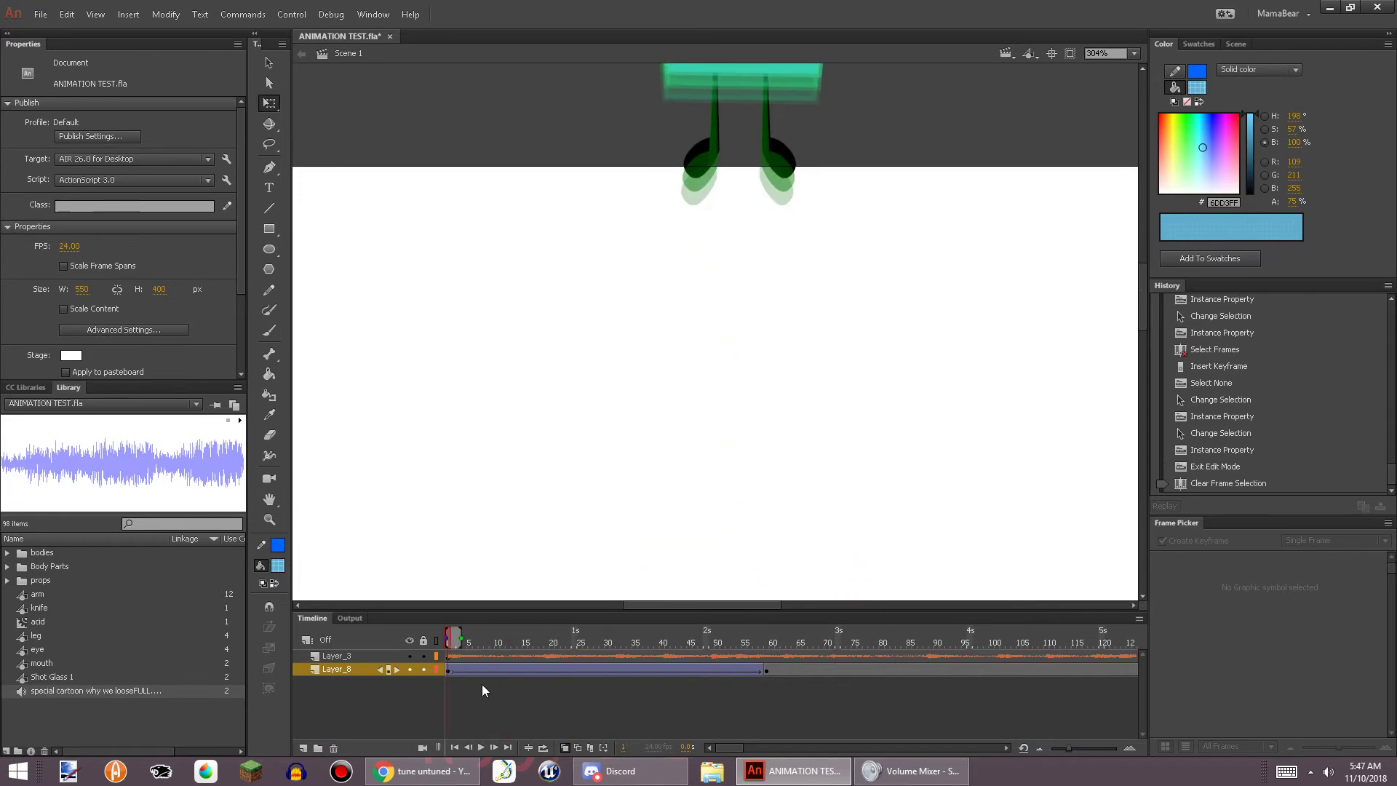
left_click(482, 748)
scroll(796, 153, "down", 10)
scroll(796, 197, "up", 7)
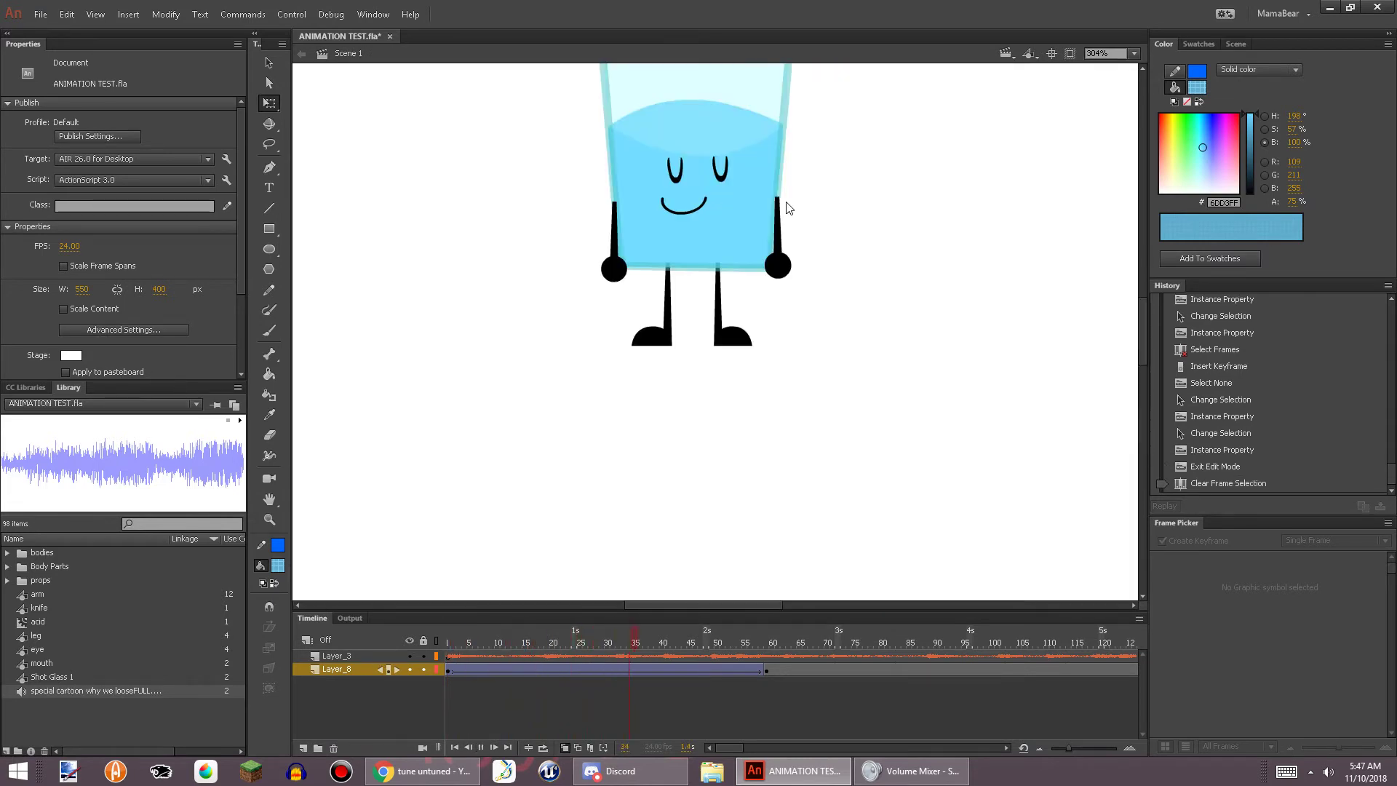
left_click(481, 747)
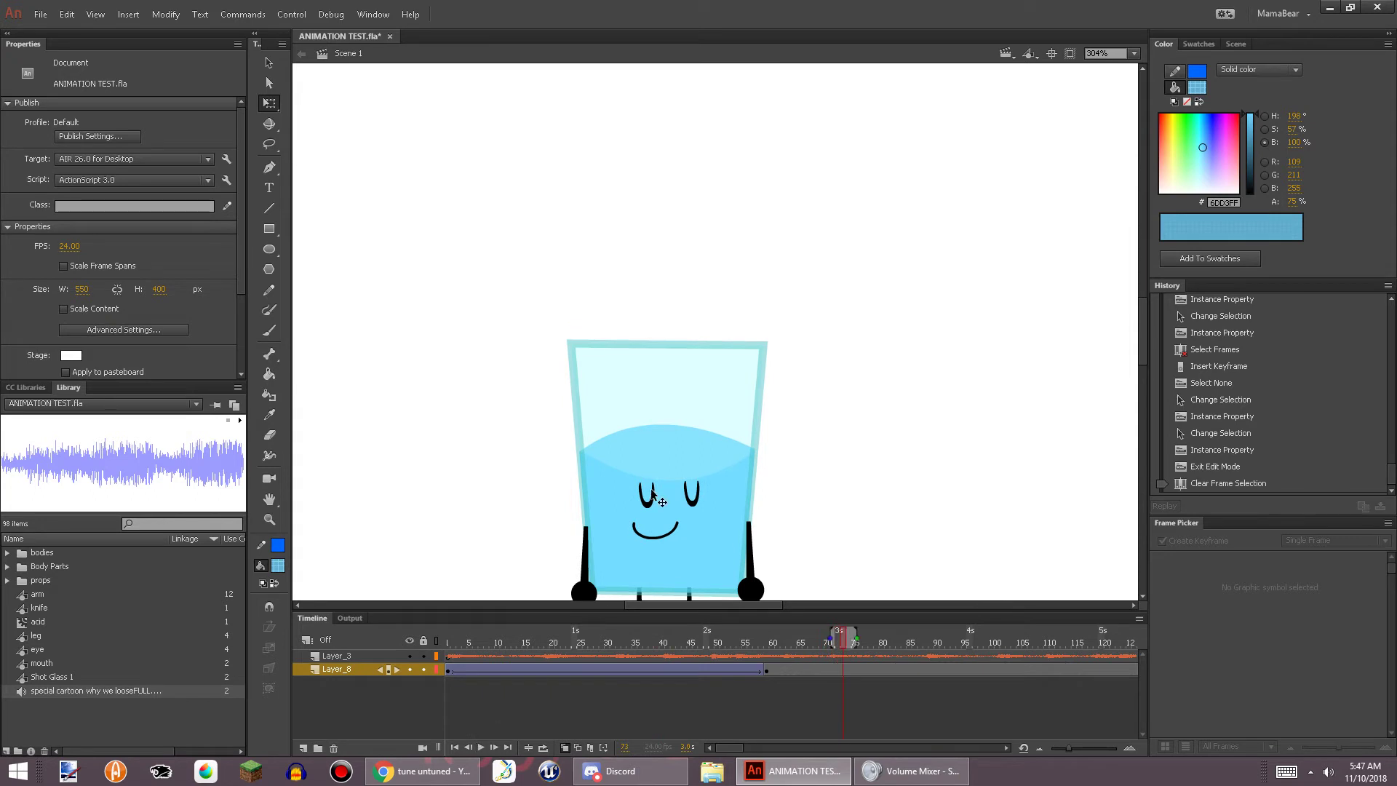
In the Shot Glass 1 symbol, move the character layers' frames 24 to 38 so they start at frame 48, and return to Scene 1
double_click(659, 498)
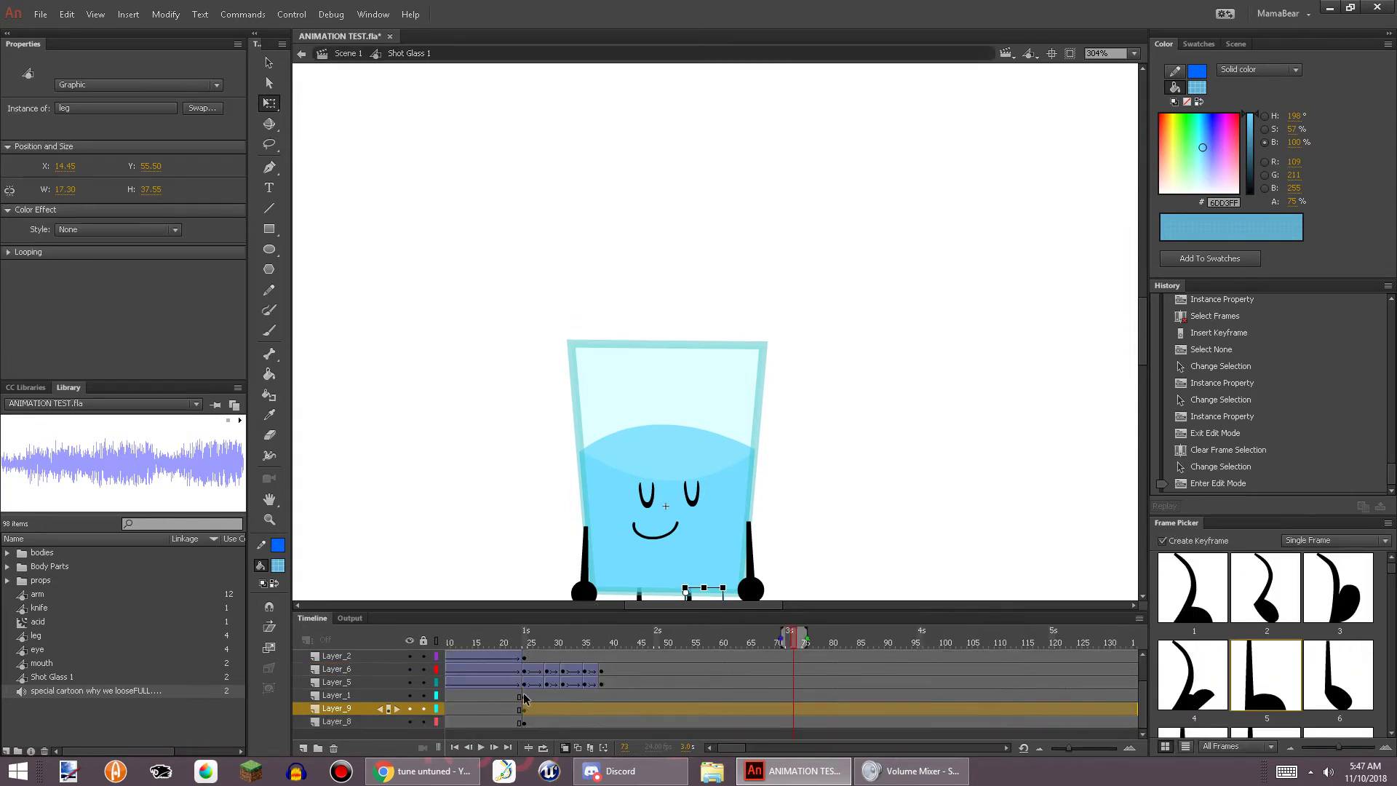
scroll(527, 668, "up", 1)
left_click_drag(527, 673, 700, 710)
left_click_drag(710, 709, 712, 706)
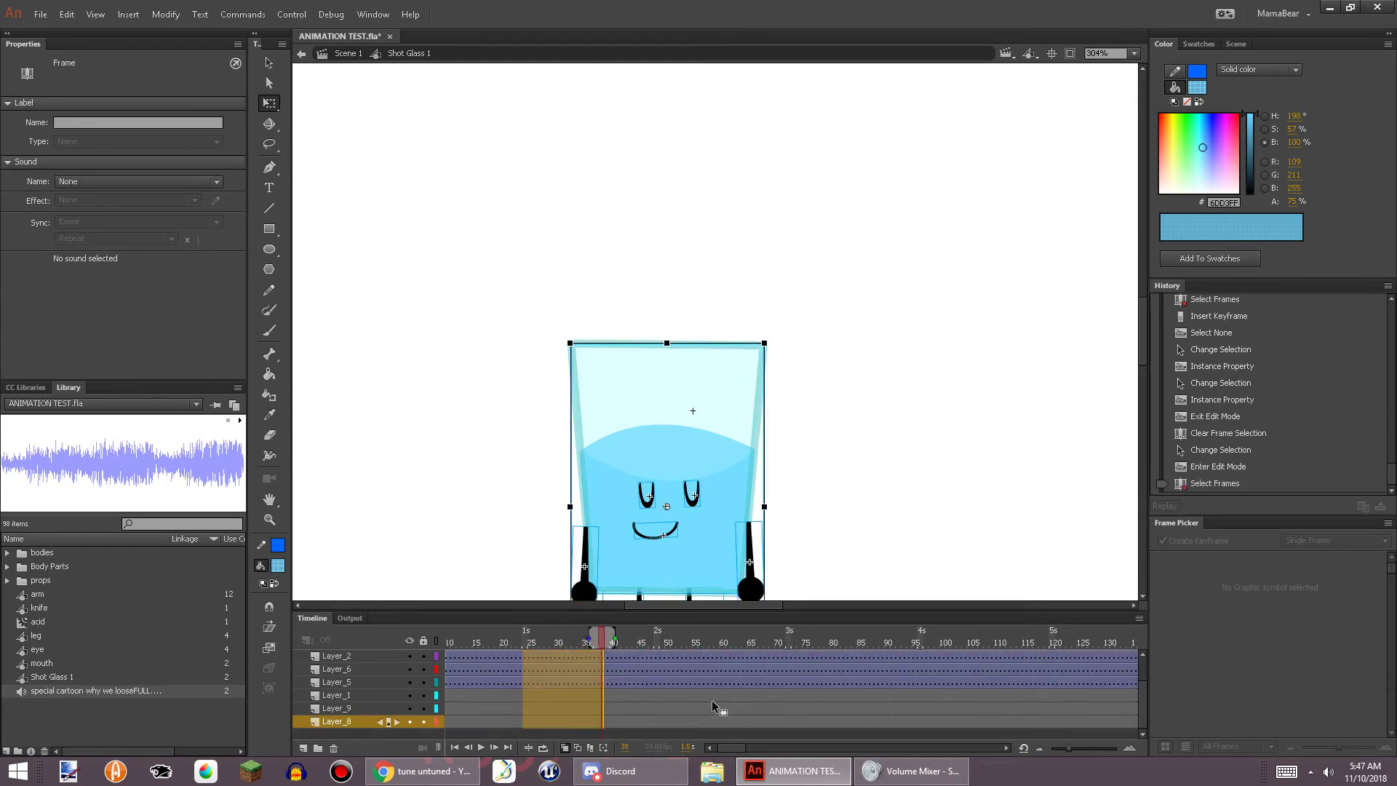
left_click(301, 54)
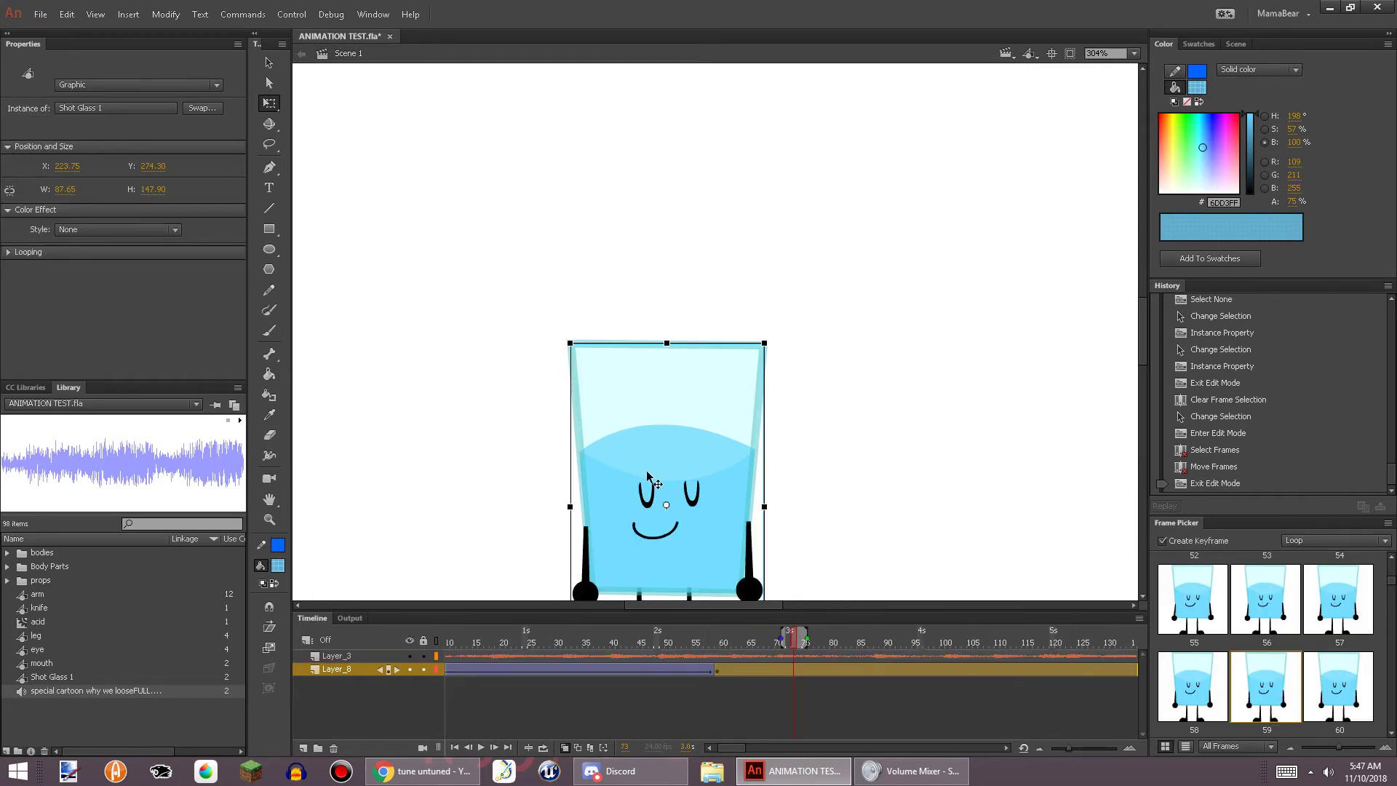
In the Shot Glass 1 symbol, move the character layers' landing frames so they start at frame 57, and return to Scene 1
scroll(704, 484, "down", 4)
double_click(676, 480)
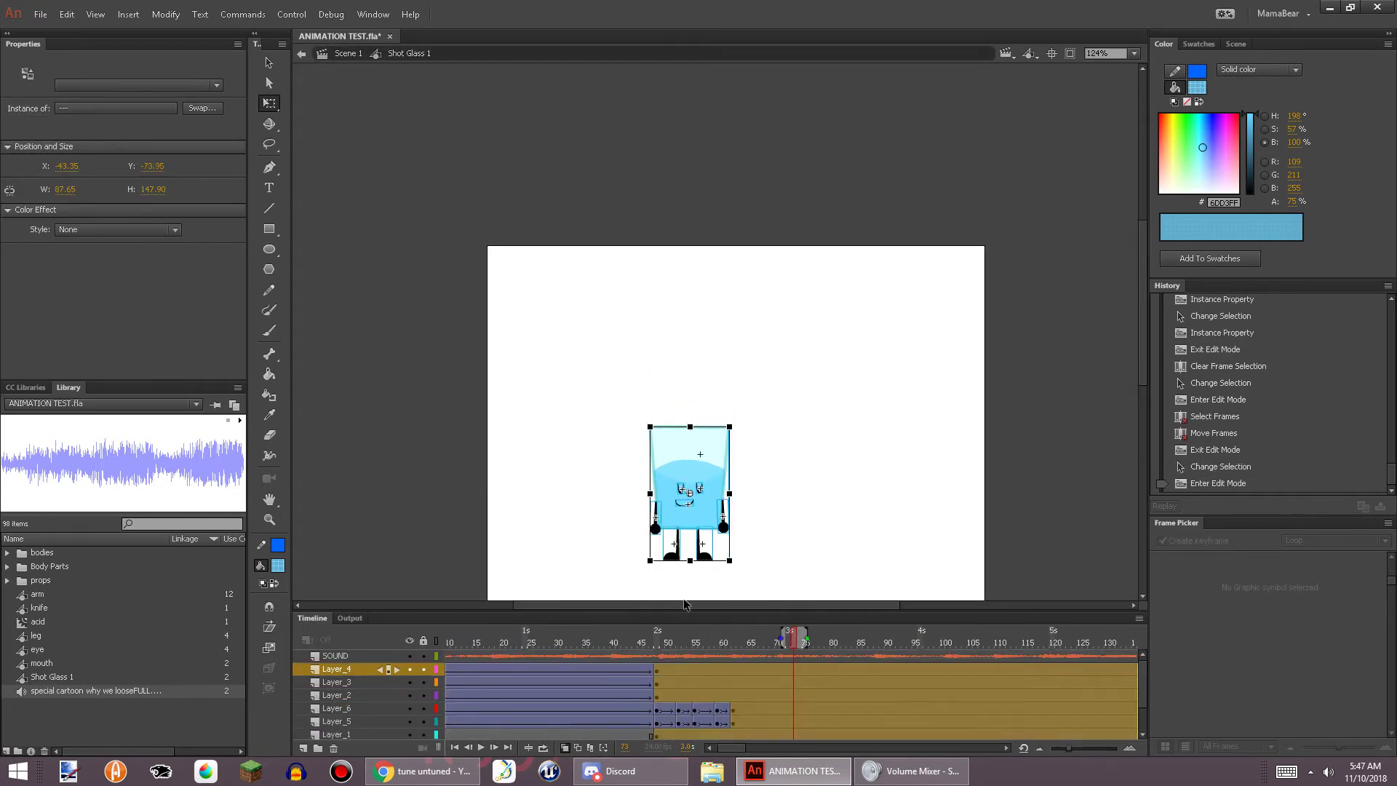
left_click(662, 682)
left_click_drag(662, 679, 663, 772)
scroll(728, 726, "down", 3)
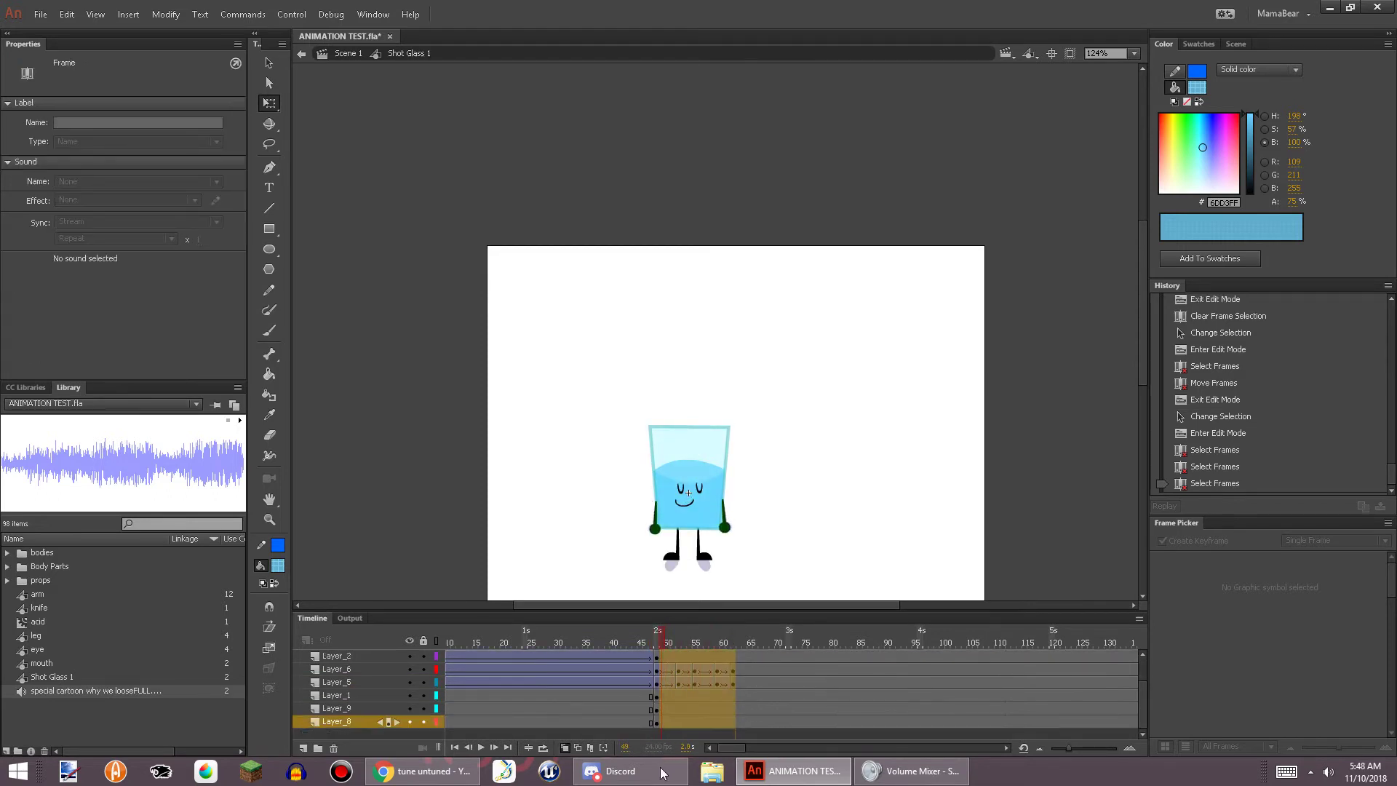
left_click_drag(684, 702, 727, 699)
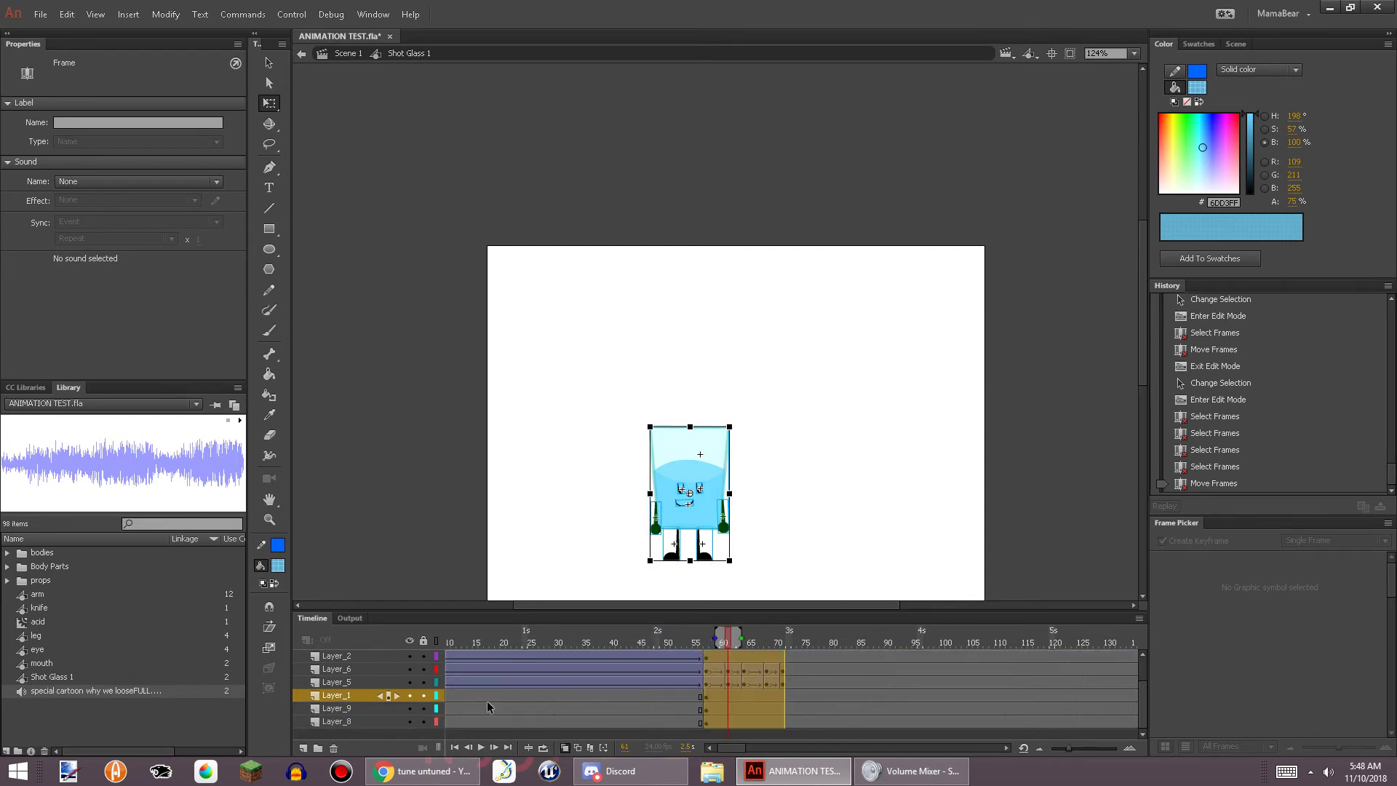
left_click(298, 57)
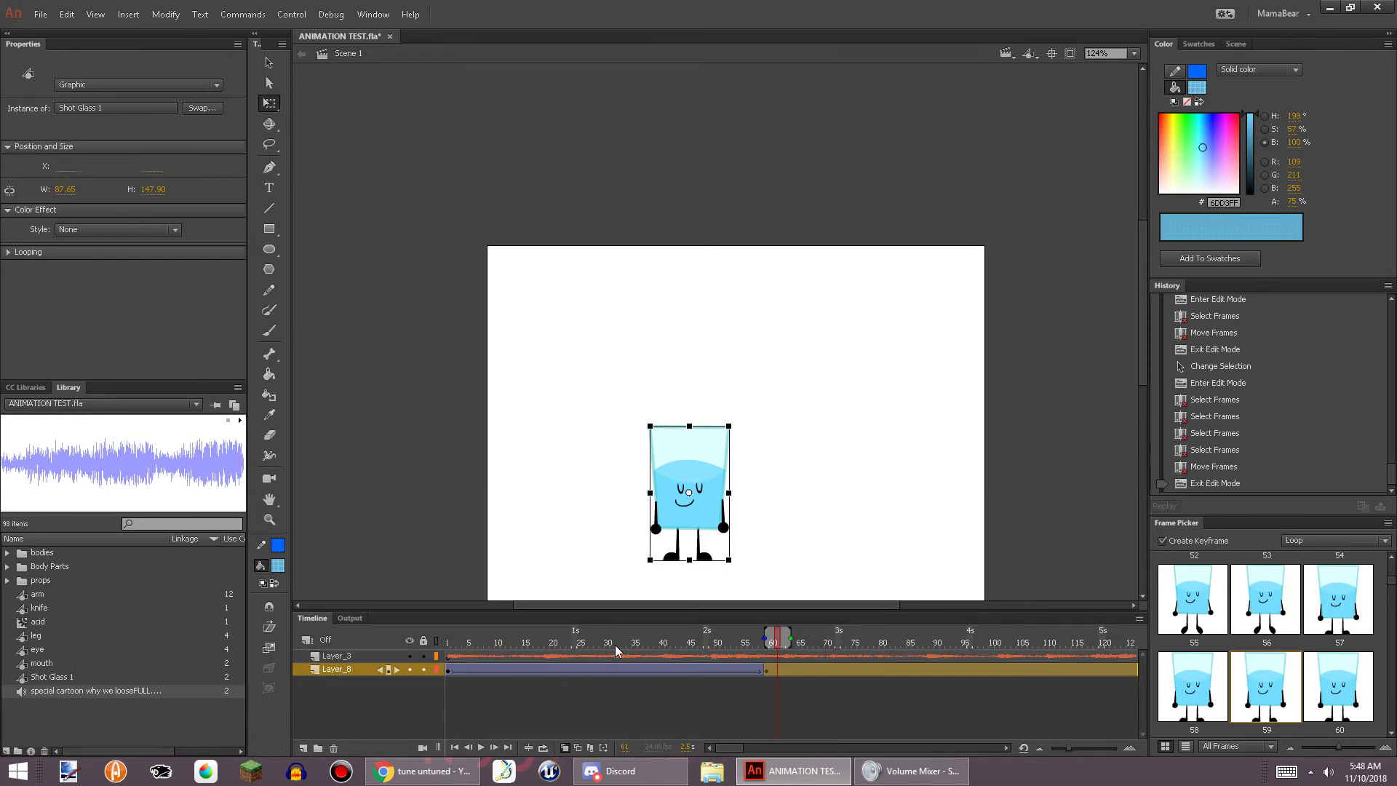
Move the character at frame 59 down and slightly right so its feet reach the stage's lower edge
left_click_drag(614, 645, 770, 651)
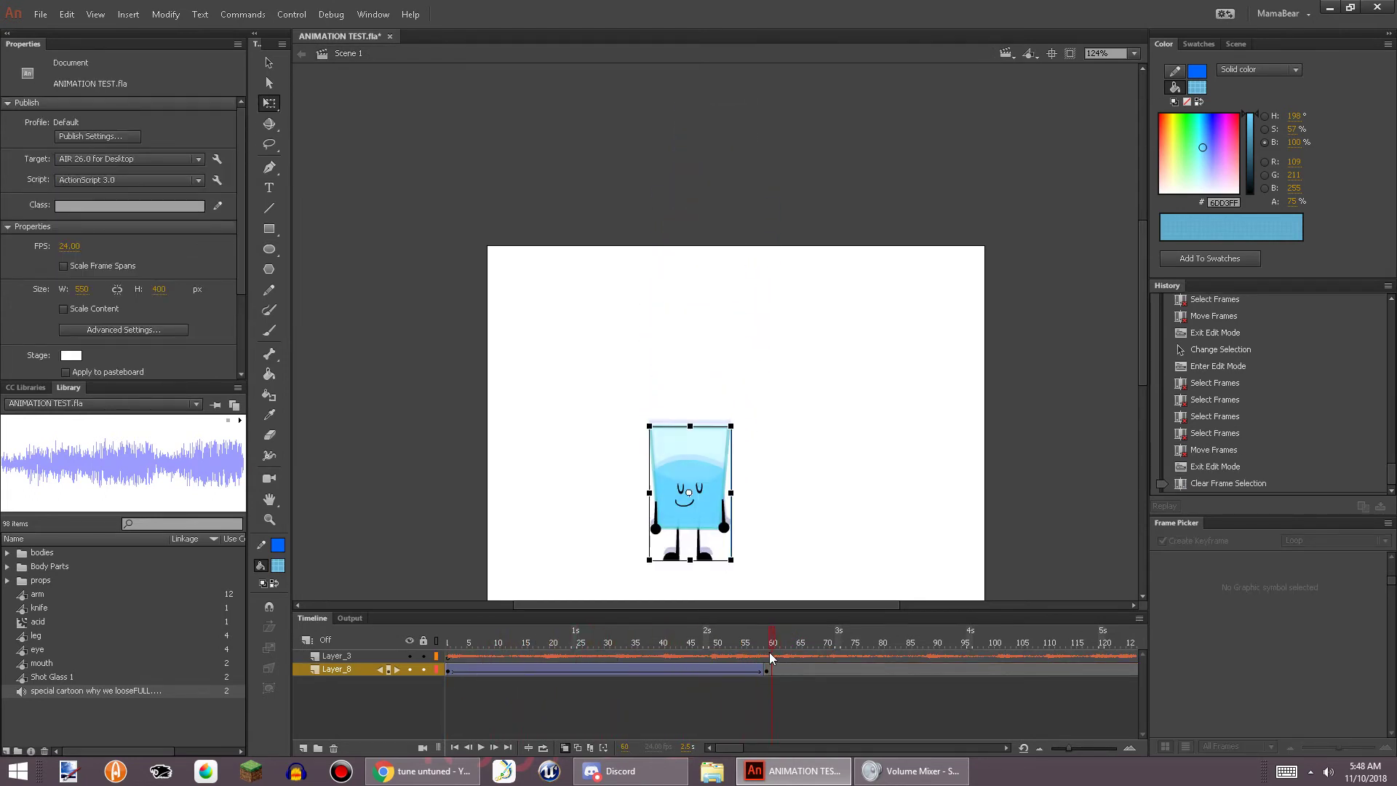
scroll(764, 509, "down", 3)
mouse_move(726, 366)
left_mouse_down()
mouse_move(735, 384)
mouse_move(746, 371)
left_mouse_up()
left_click(780, 359)
scroll(709, 374, "up", 4)
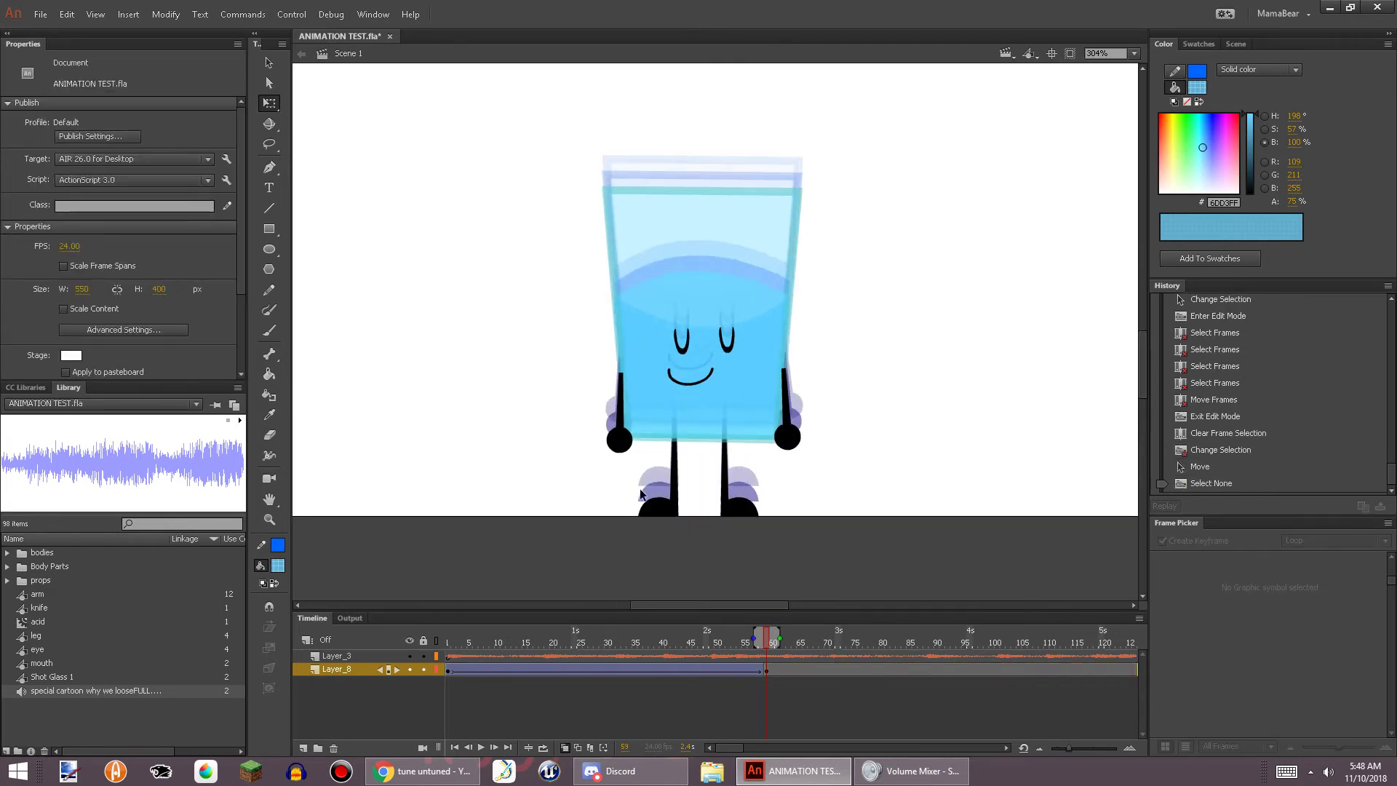
Test the movie from frame 1 to check the fall, and close the test window
left_click(539, 677)
scroll(613, 370, "down", 4)
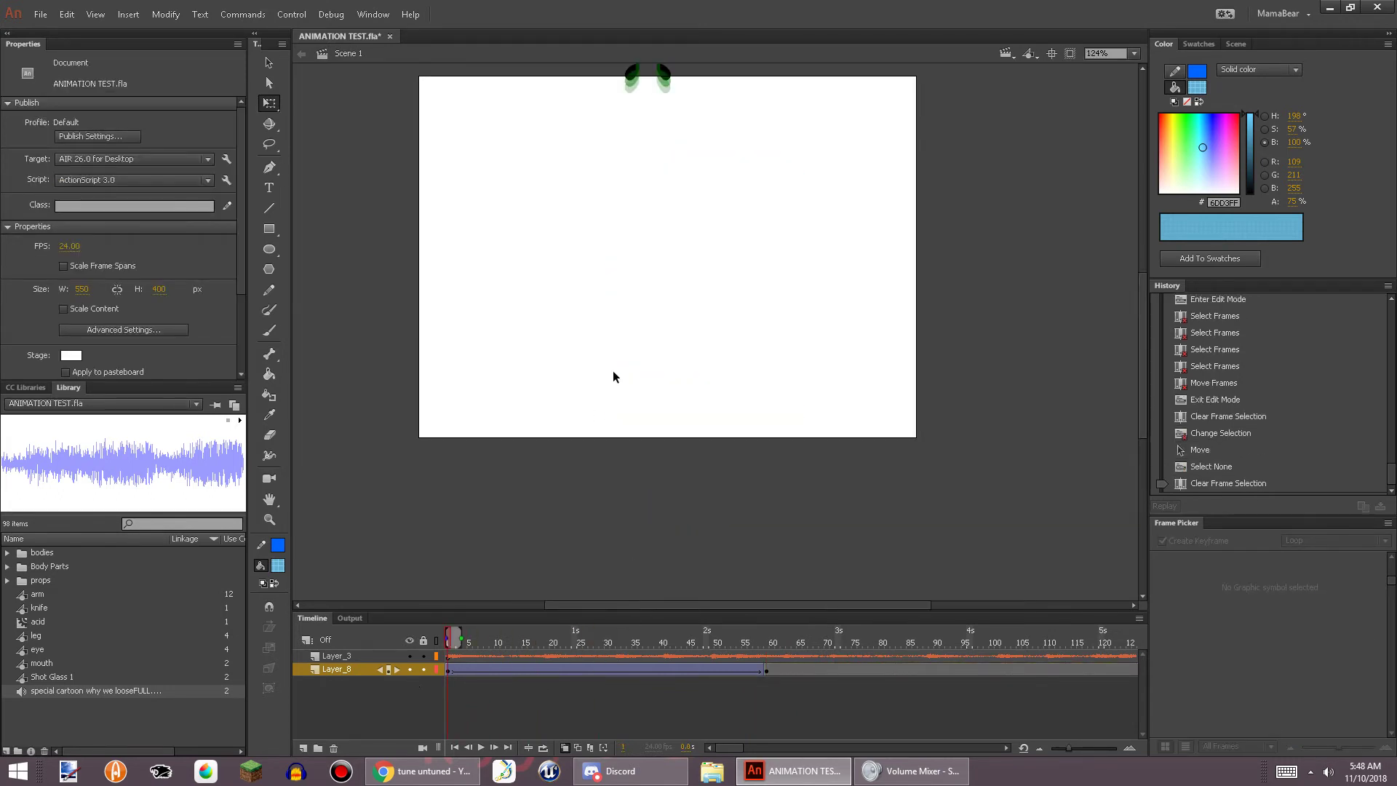
key("ctrl+Return")
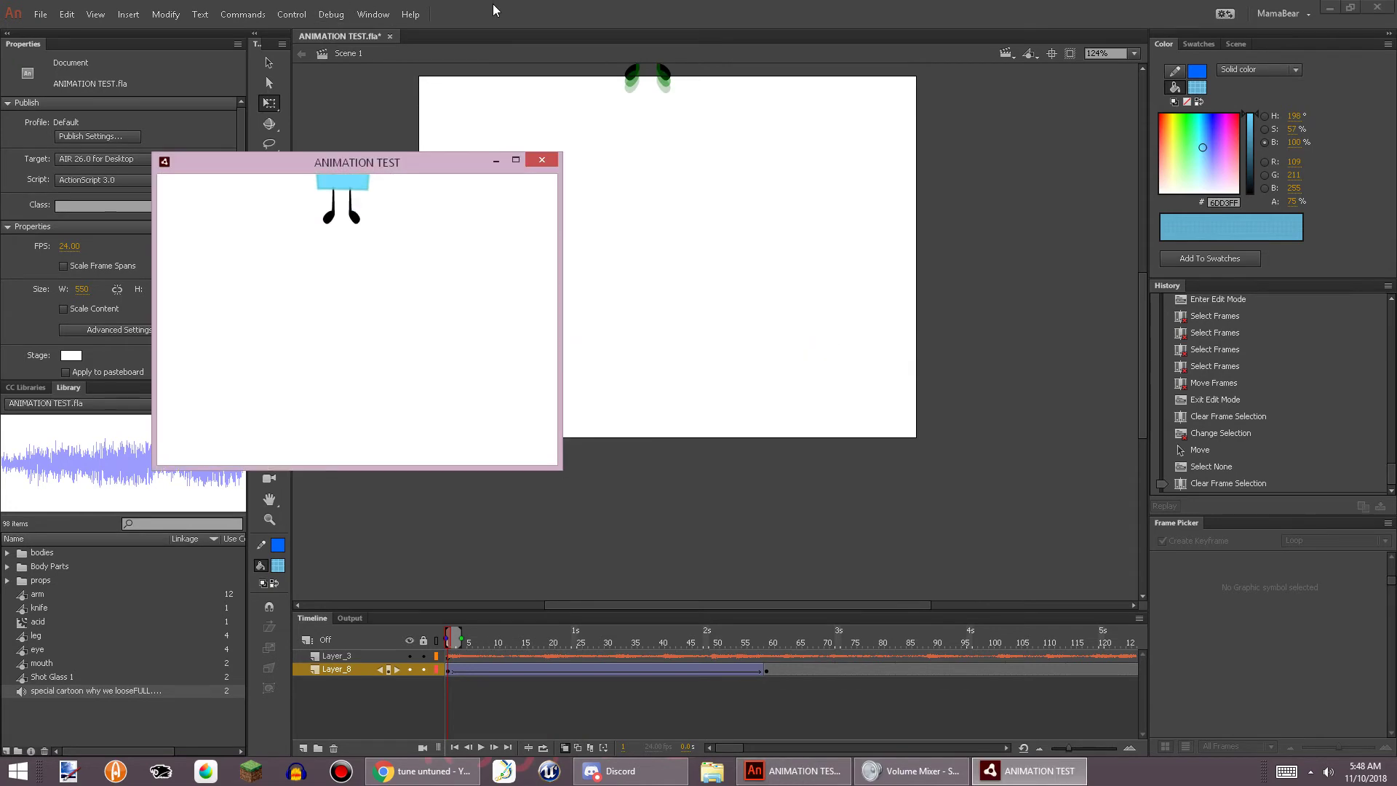
left_click(542, 159)
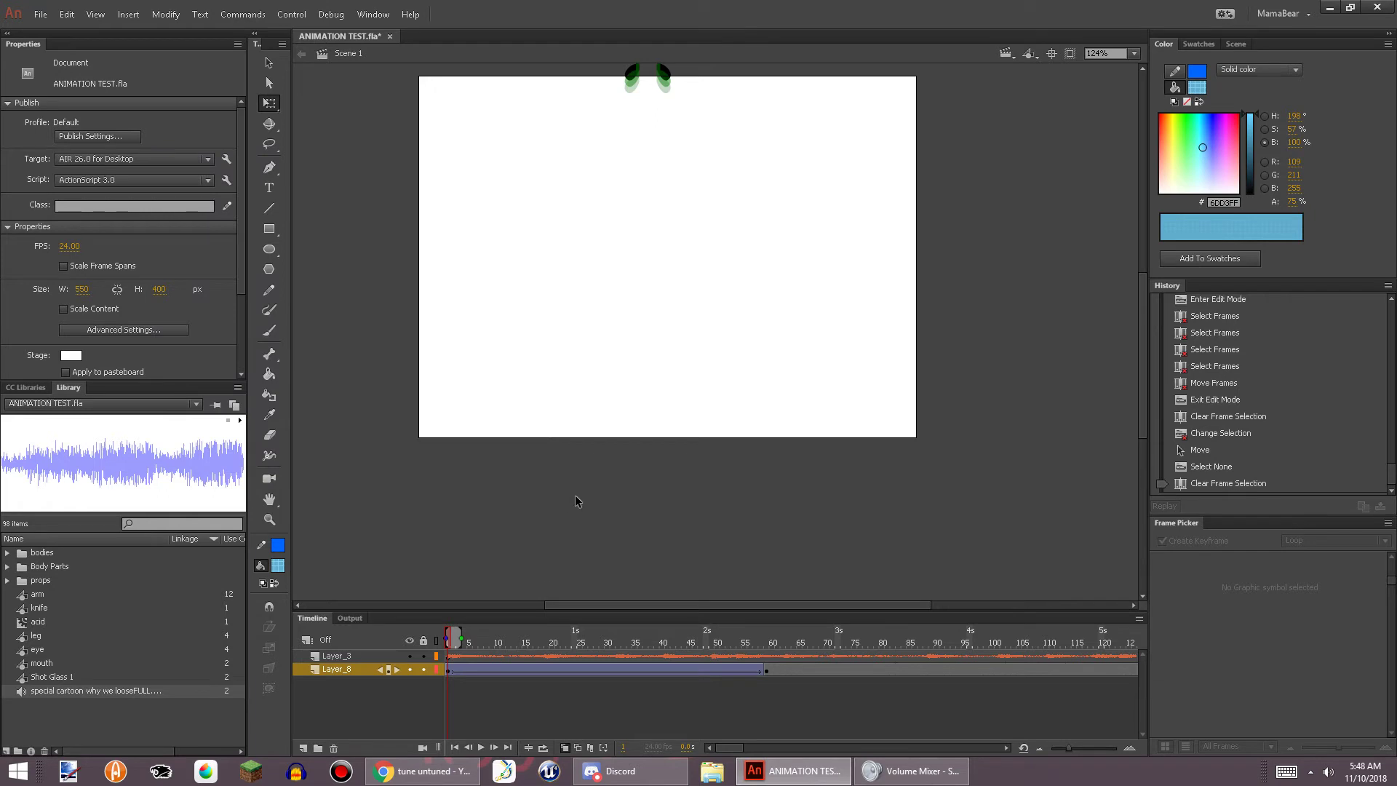
Examine the sync and repeat options of the sound on Layer_3
left_click(478, 657)
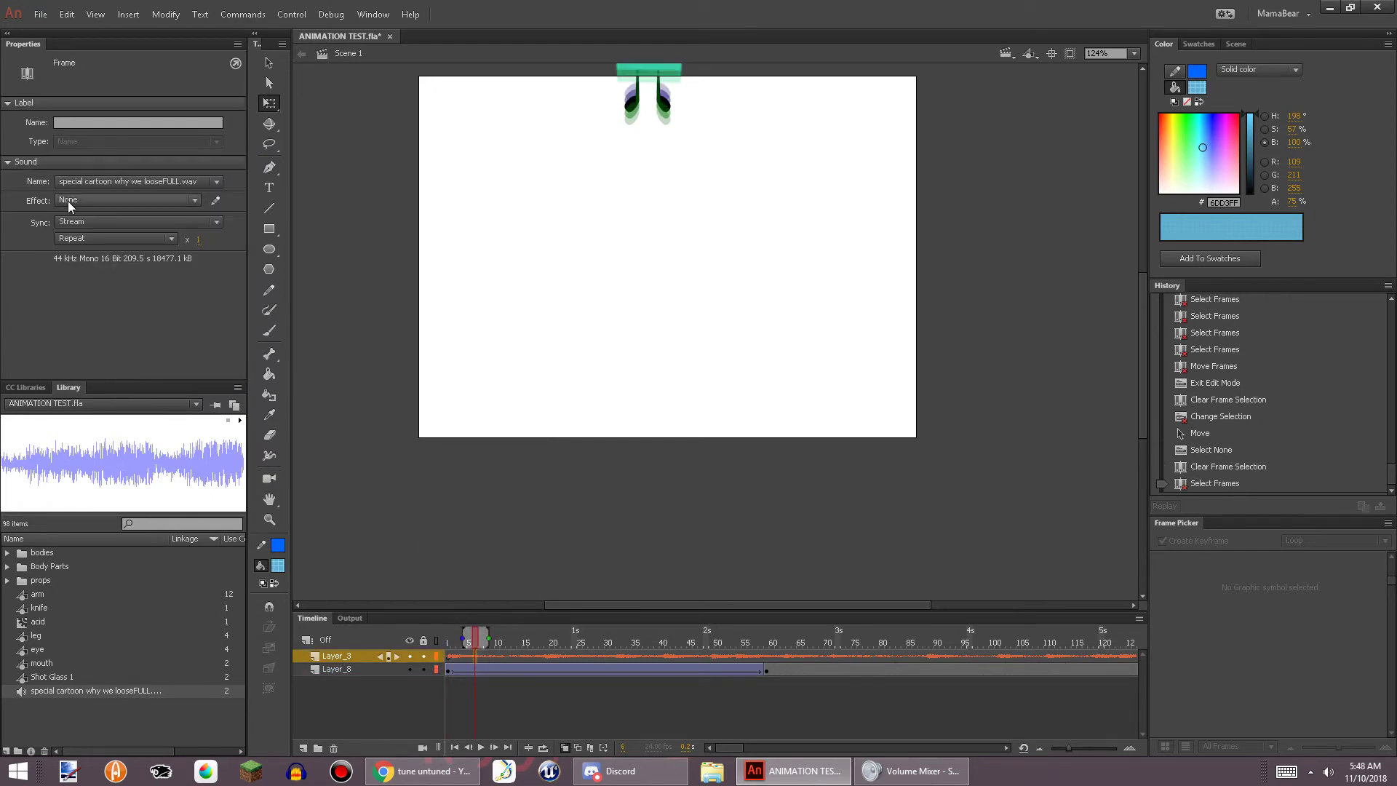
left_click(77, 220)
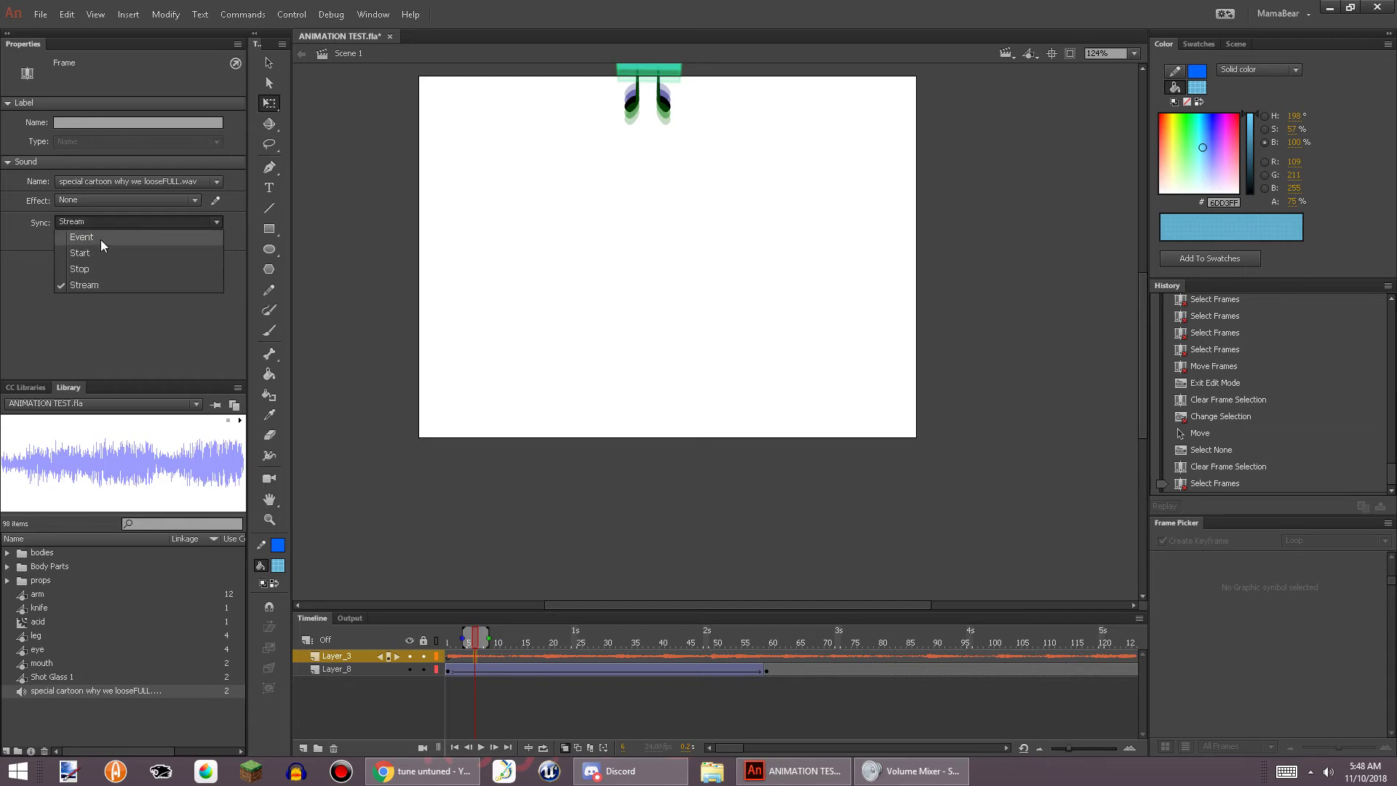
left_click(88, 279)
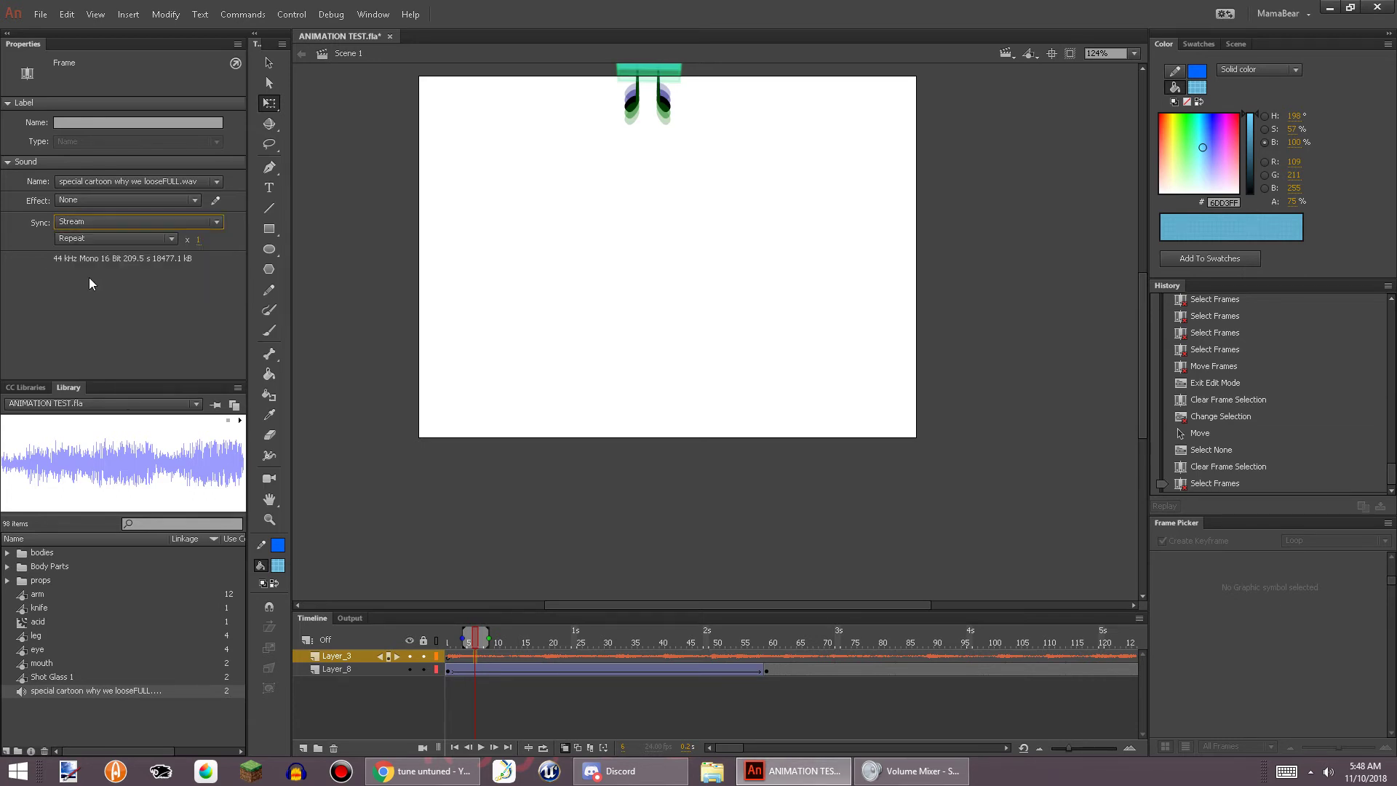
left_click(93, 239)
left_click(94, 238)
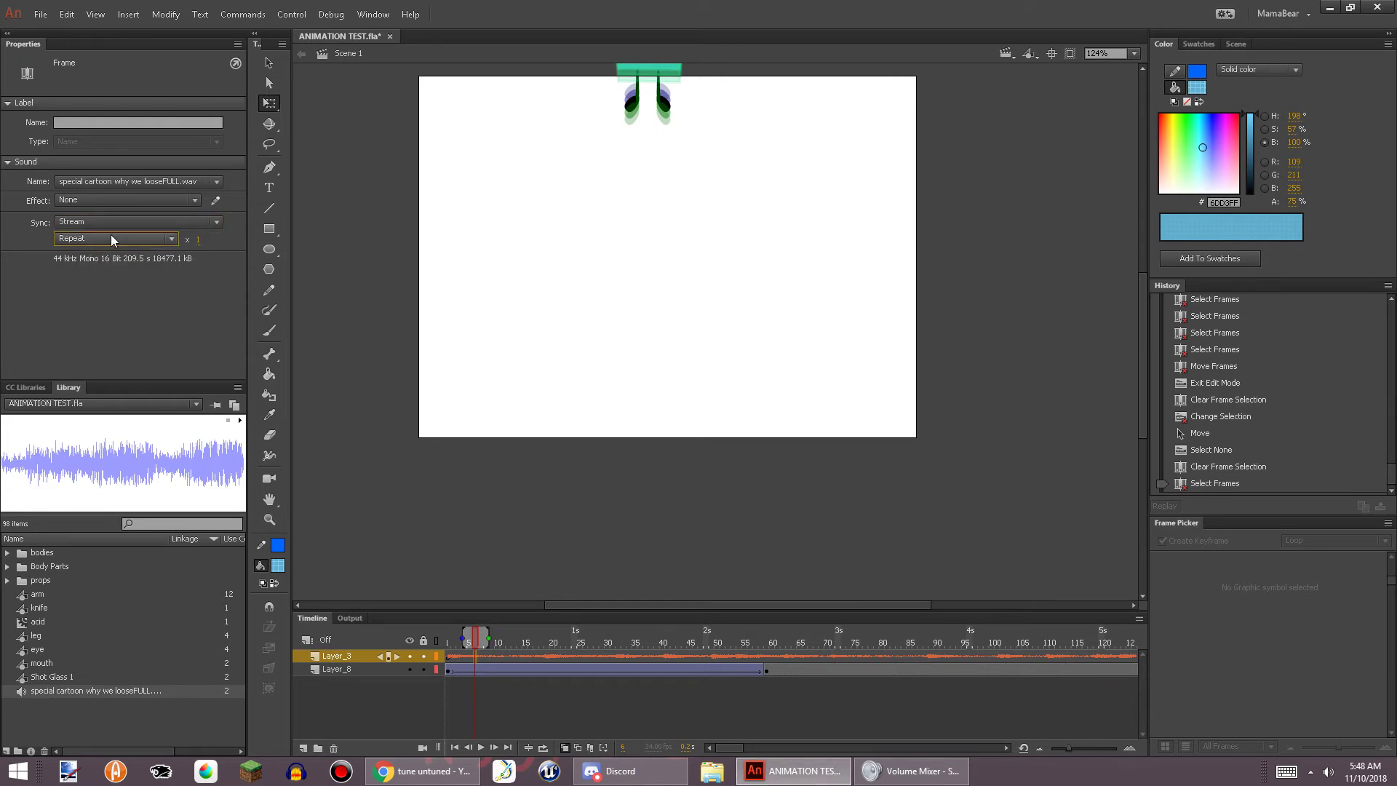
left_click(110, 234)
left_click(111, 234)
scroll(836, 439, "up", 5)
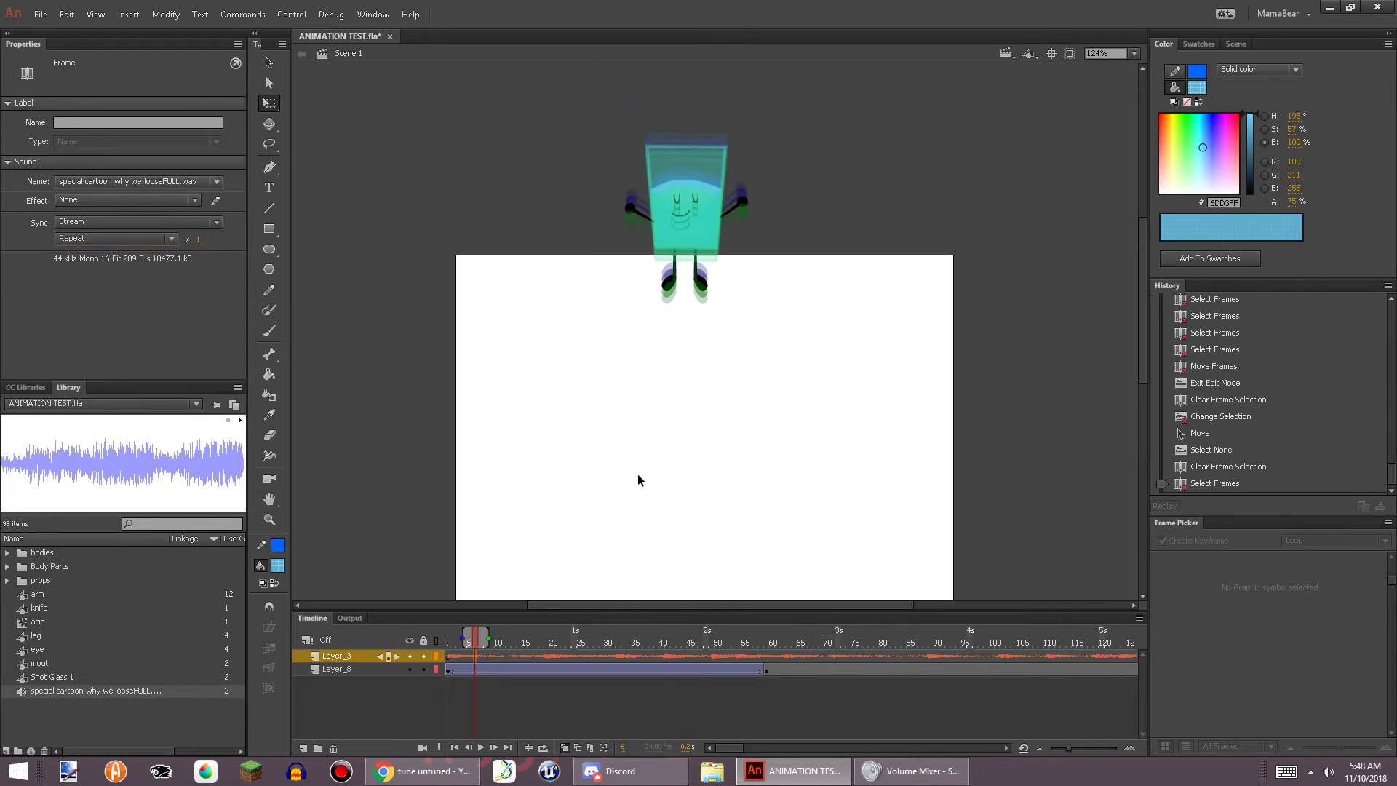
left_click(772, 418)
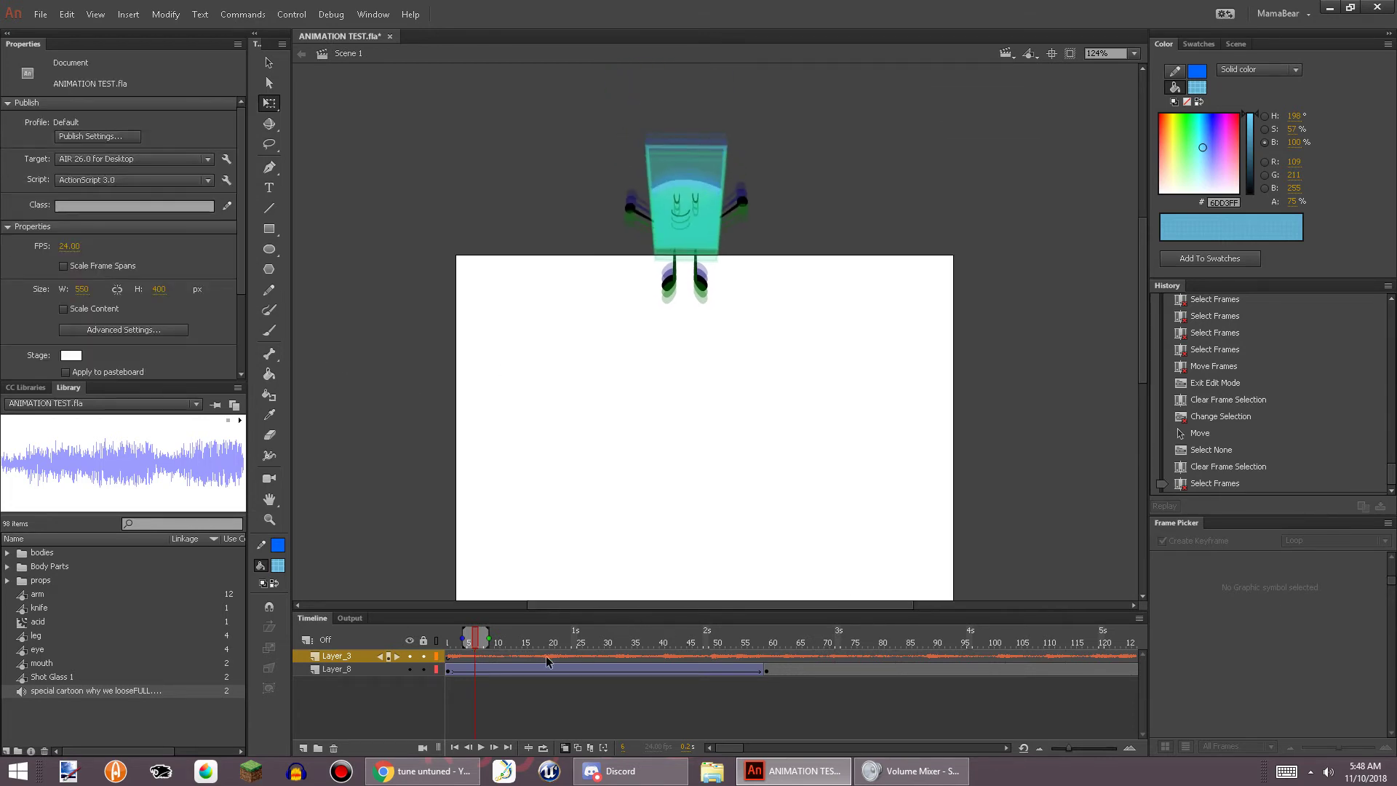
left_click_drag(573, 606, 393, 609)
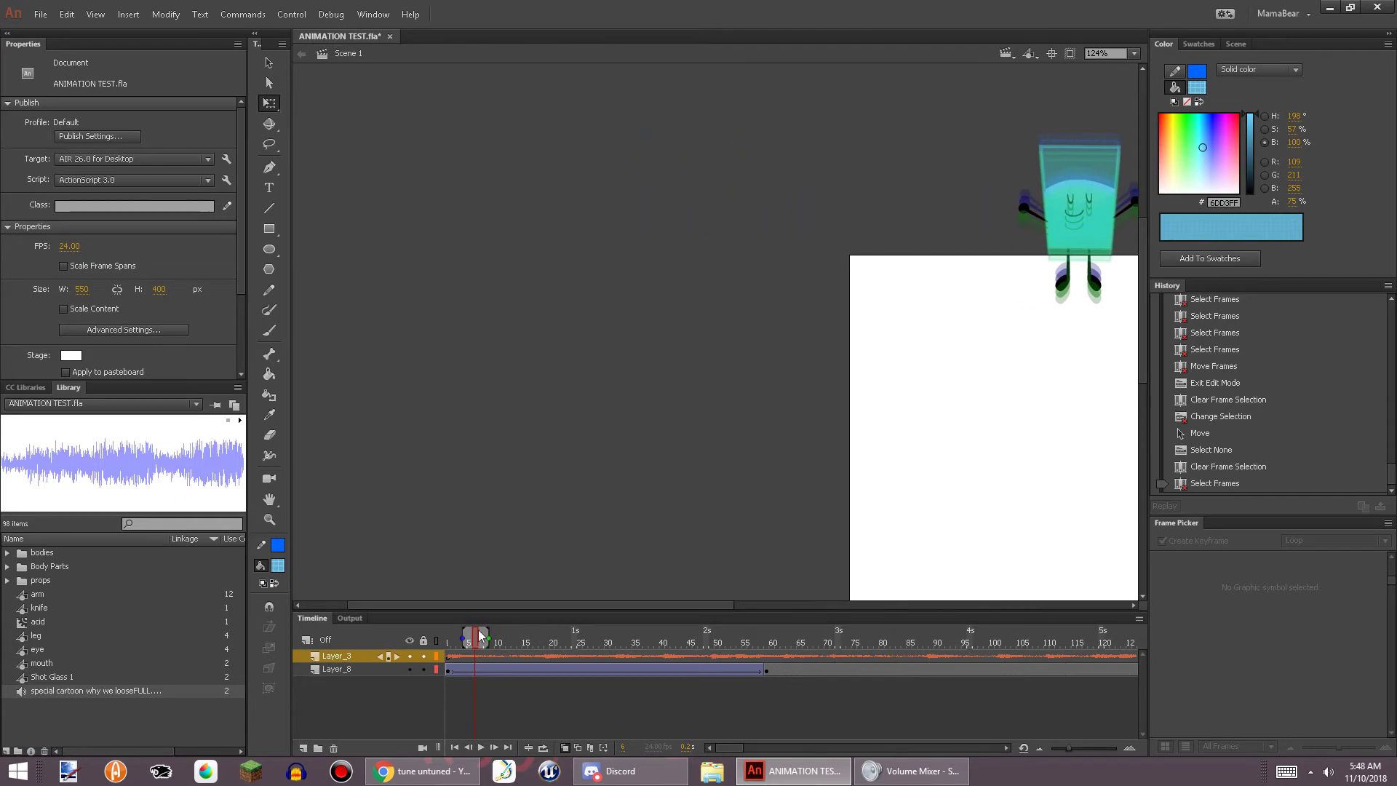
left_click_drag(913, 424, 478, 343)
left_click_drag(559, 460, 632, 505)
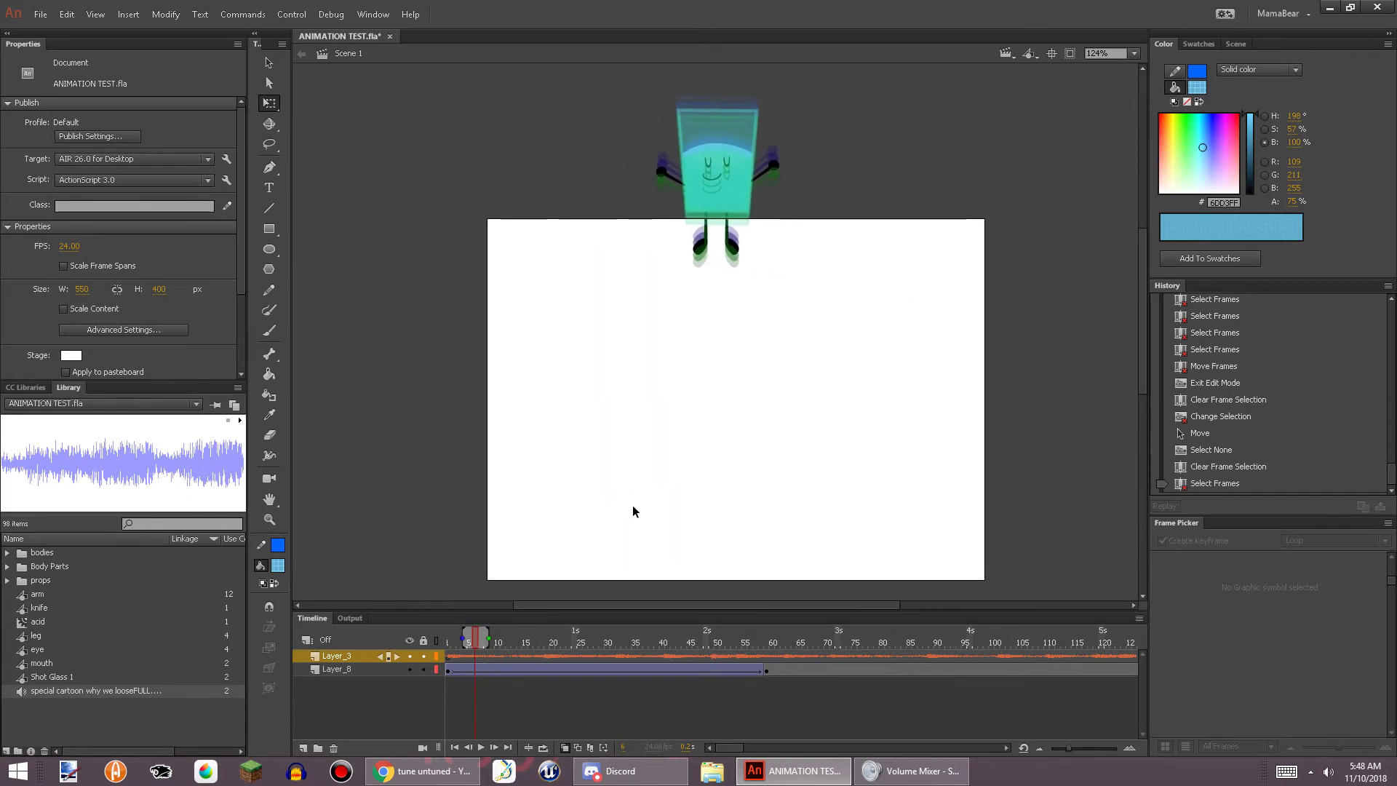
Try Event sync for the Layer_3 sound by testing the movie, and close the test window
left_click(530, 653)
left_click(73, 221)
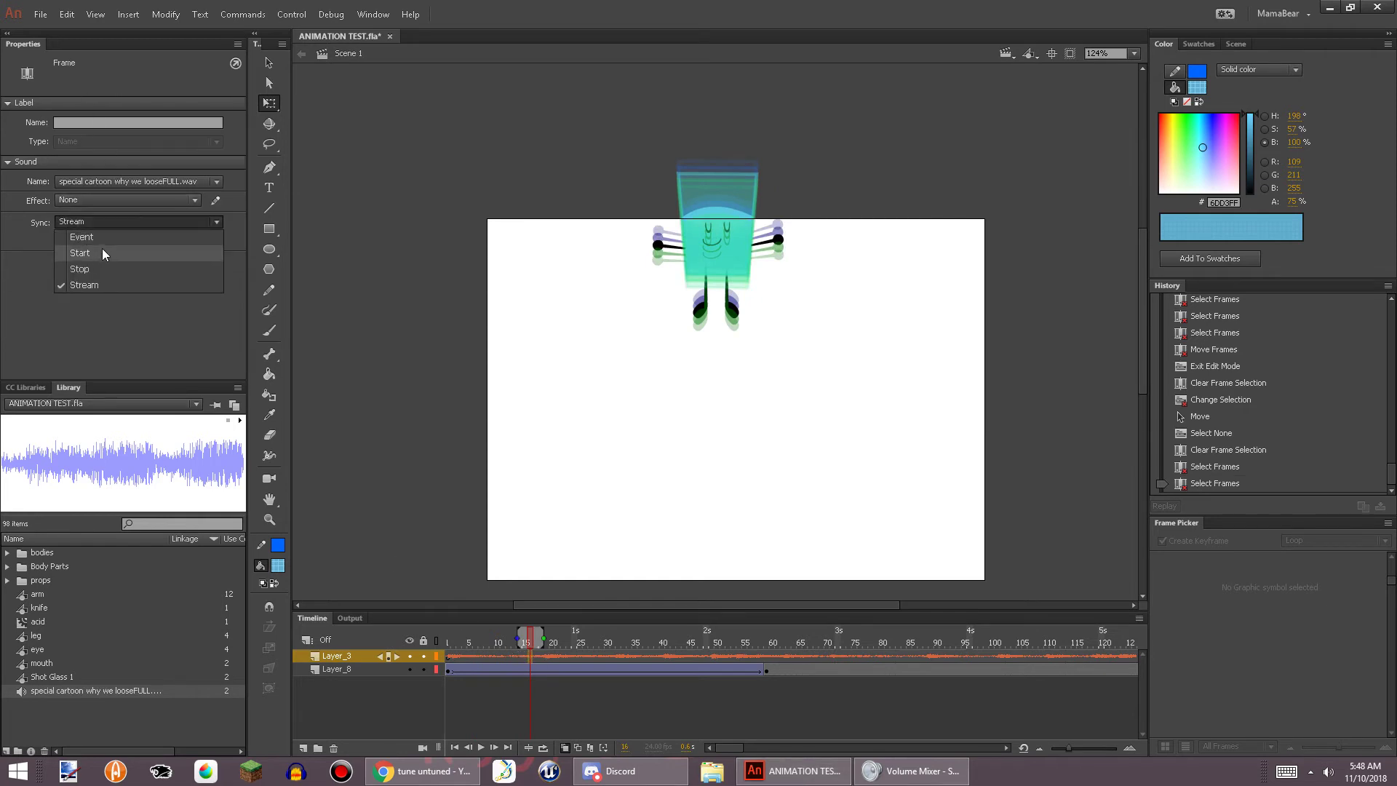
left_click(105, 237)
key("ctrl+Return")
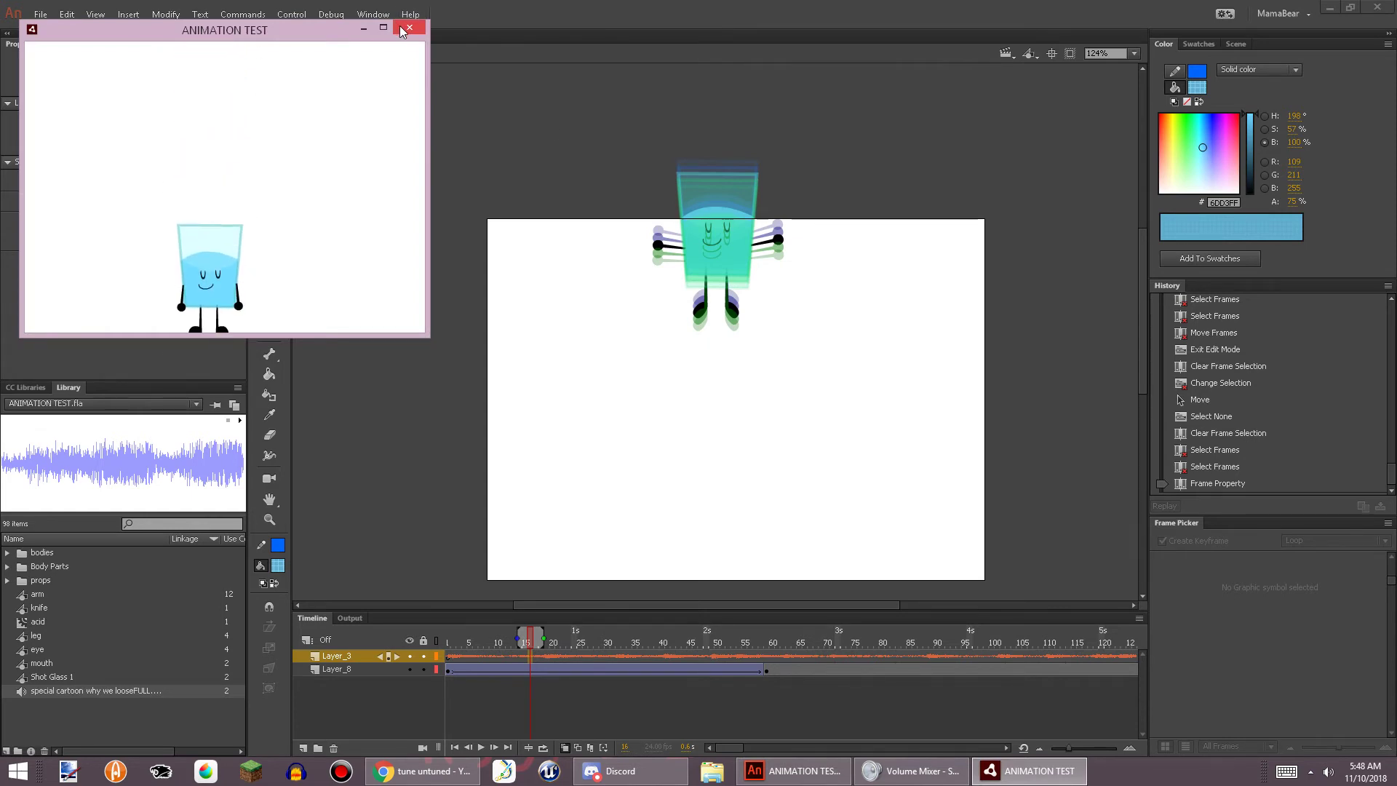
left_click(402, 29)
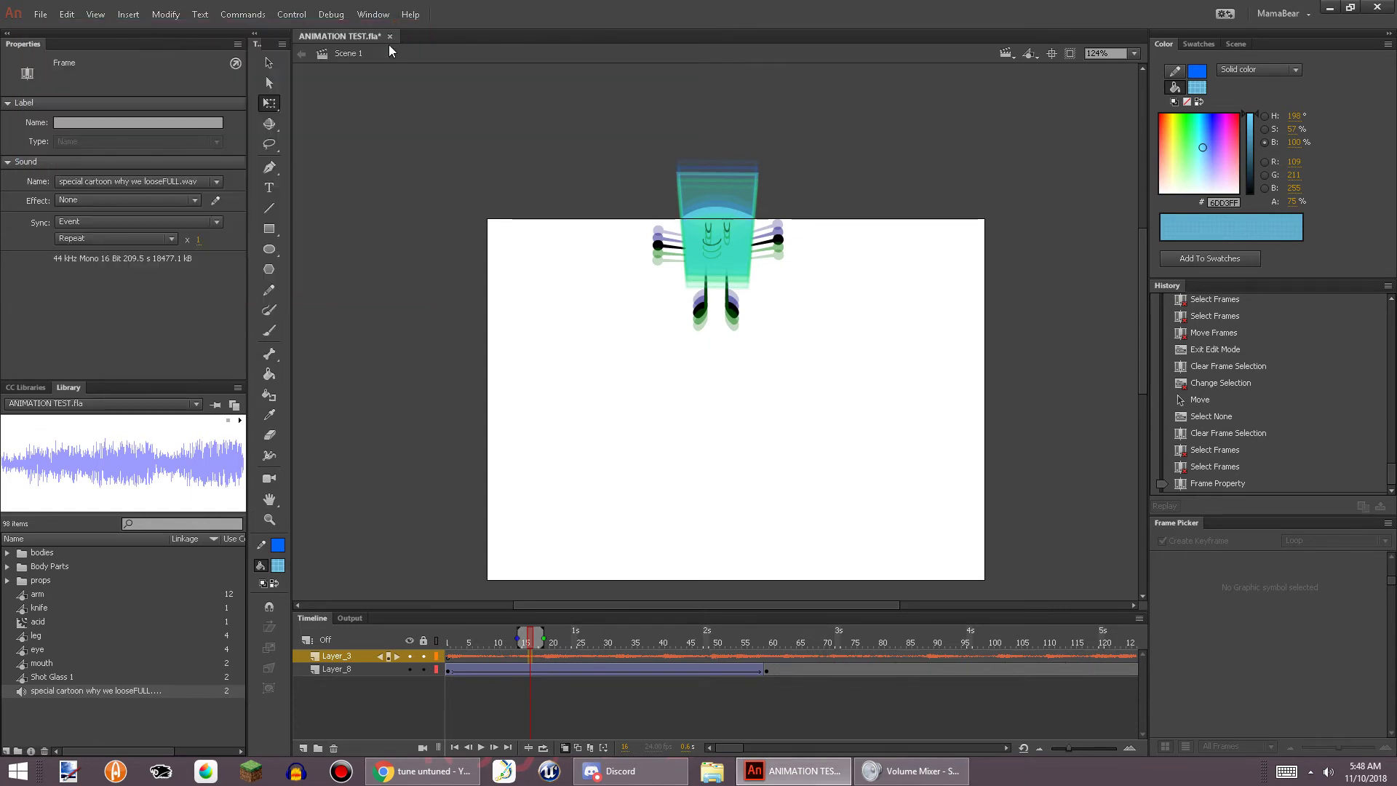
Set the sync of the Layer_3 sound back to Stream
left_click(164, 219)
left_click(134, 285)
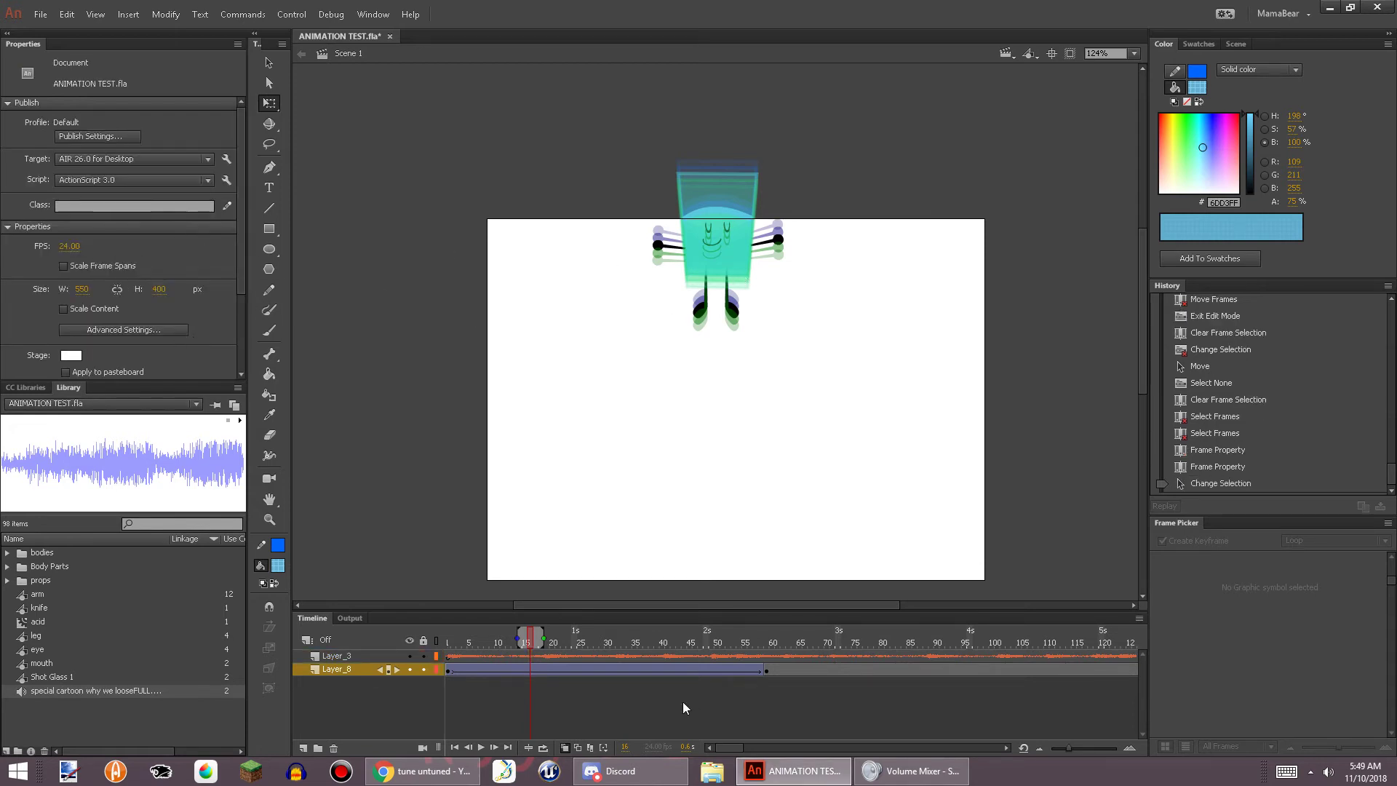
left_click(569, 652)
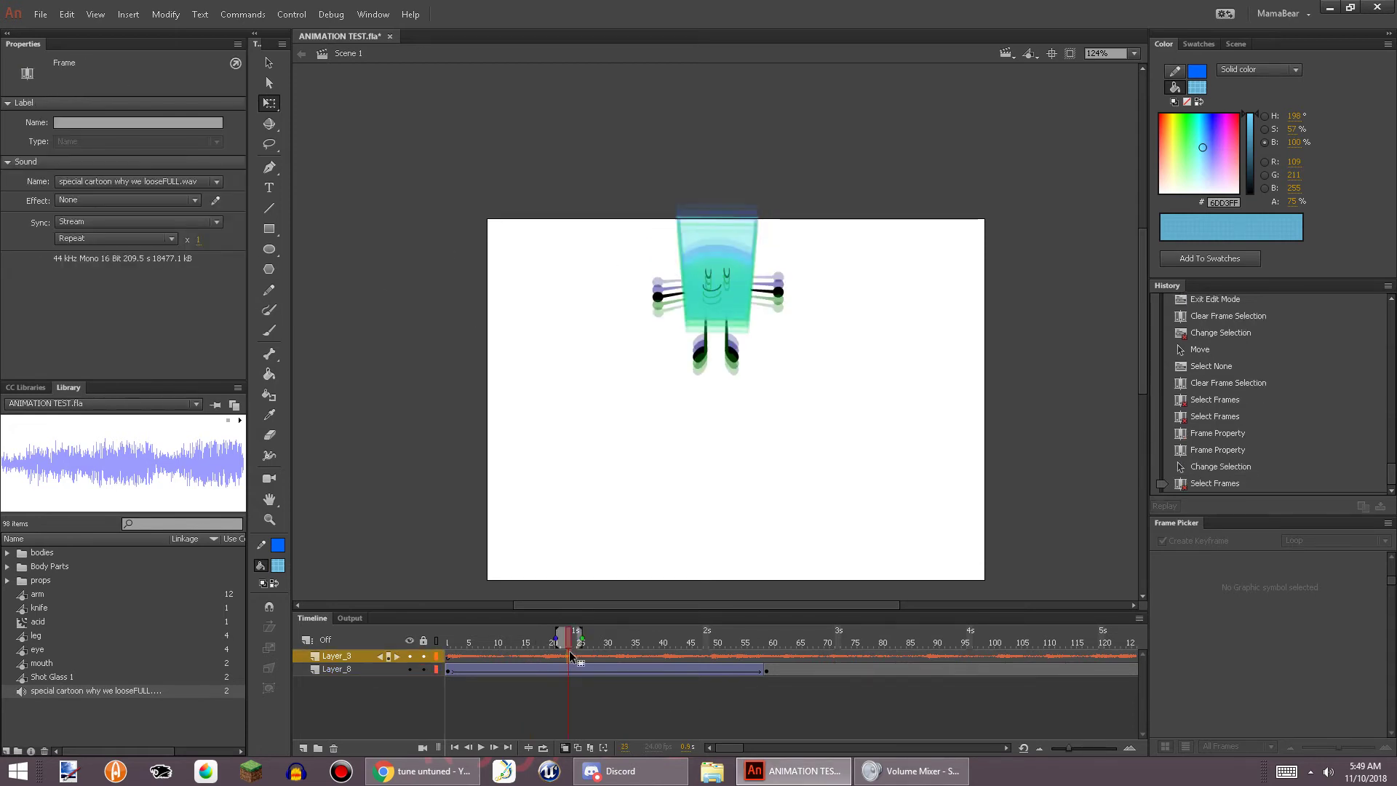
Open the shot glass symbol inside Shot Glass 1 and extend its Layer_1 and Layer_2 to frame 24
double_click(751, 282)
left_click(552, 341)
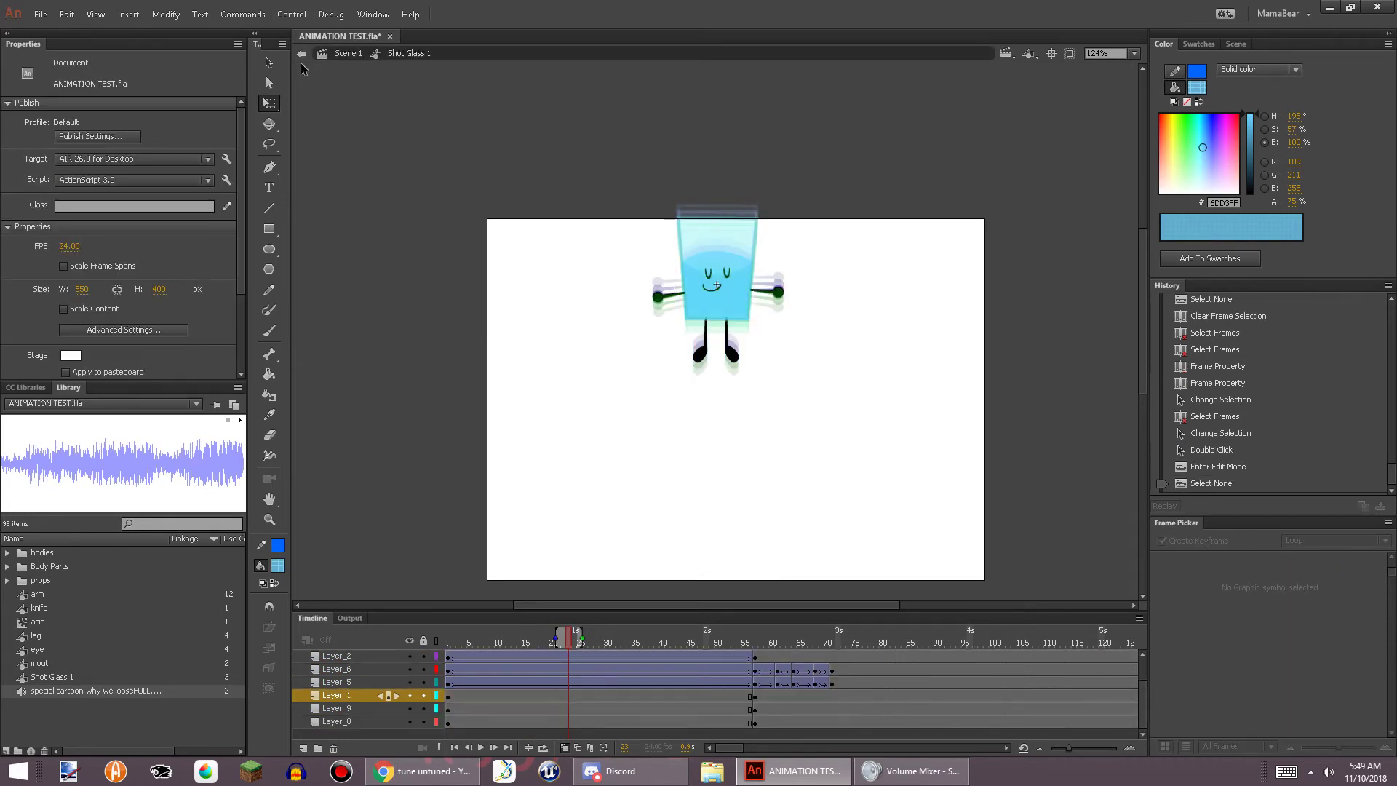
scroll(664, 671, "up", 1)
scroll(662, 669, "down", 1)
scroll(662, 669, "up", 1)
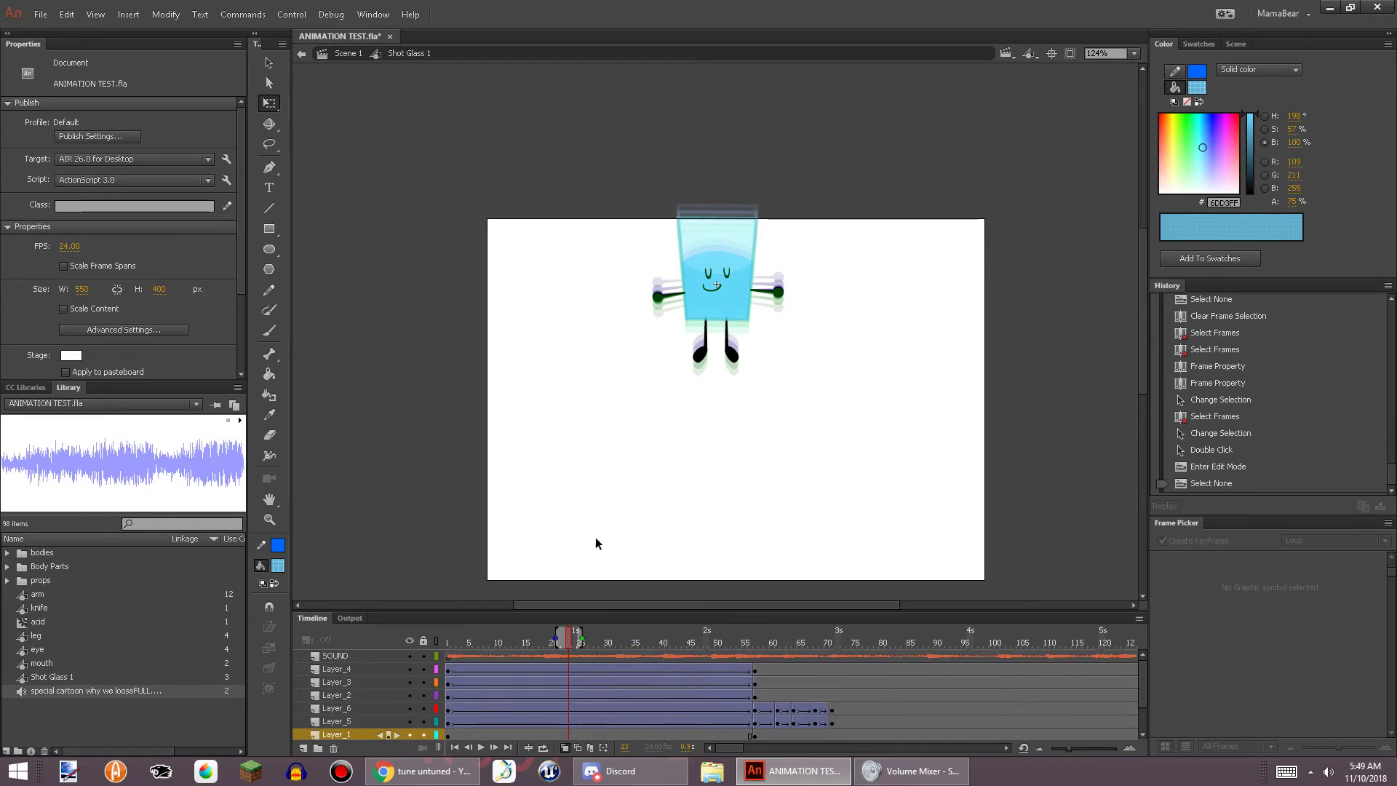
double_click(704, 310)
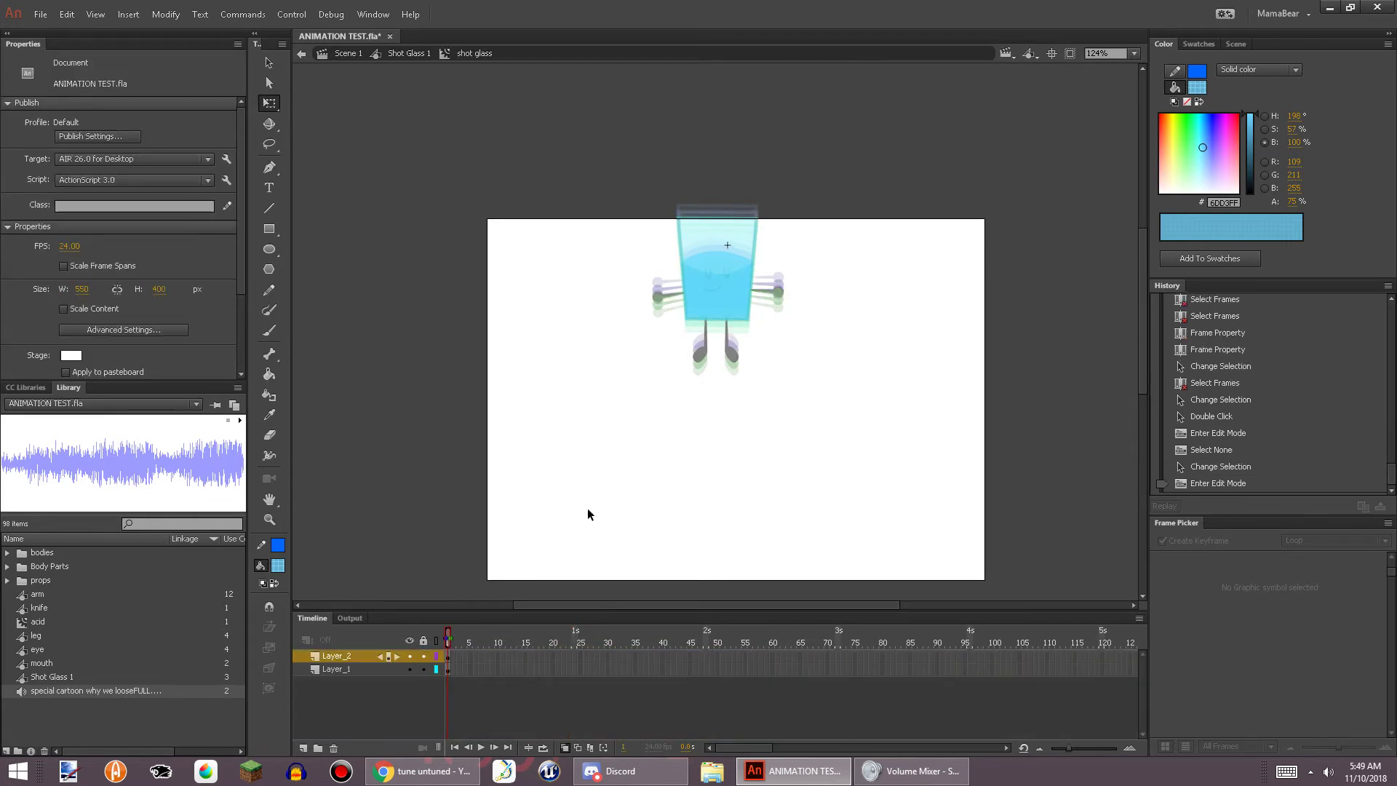
right_click(574, 674)
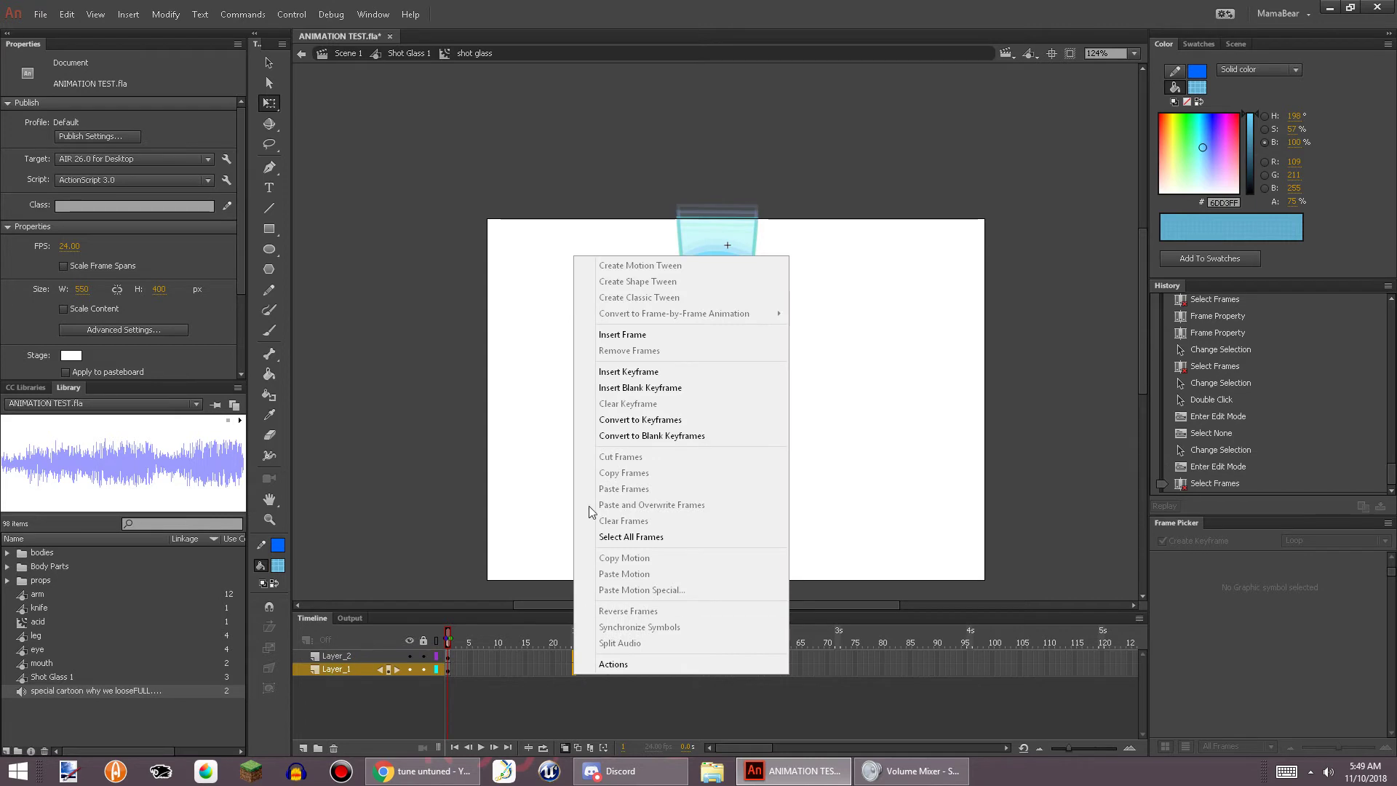
left_click(608, 334)
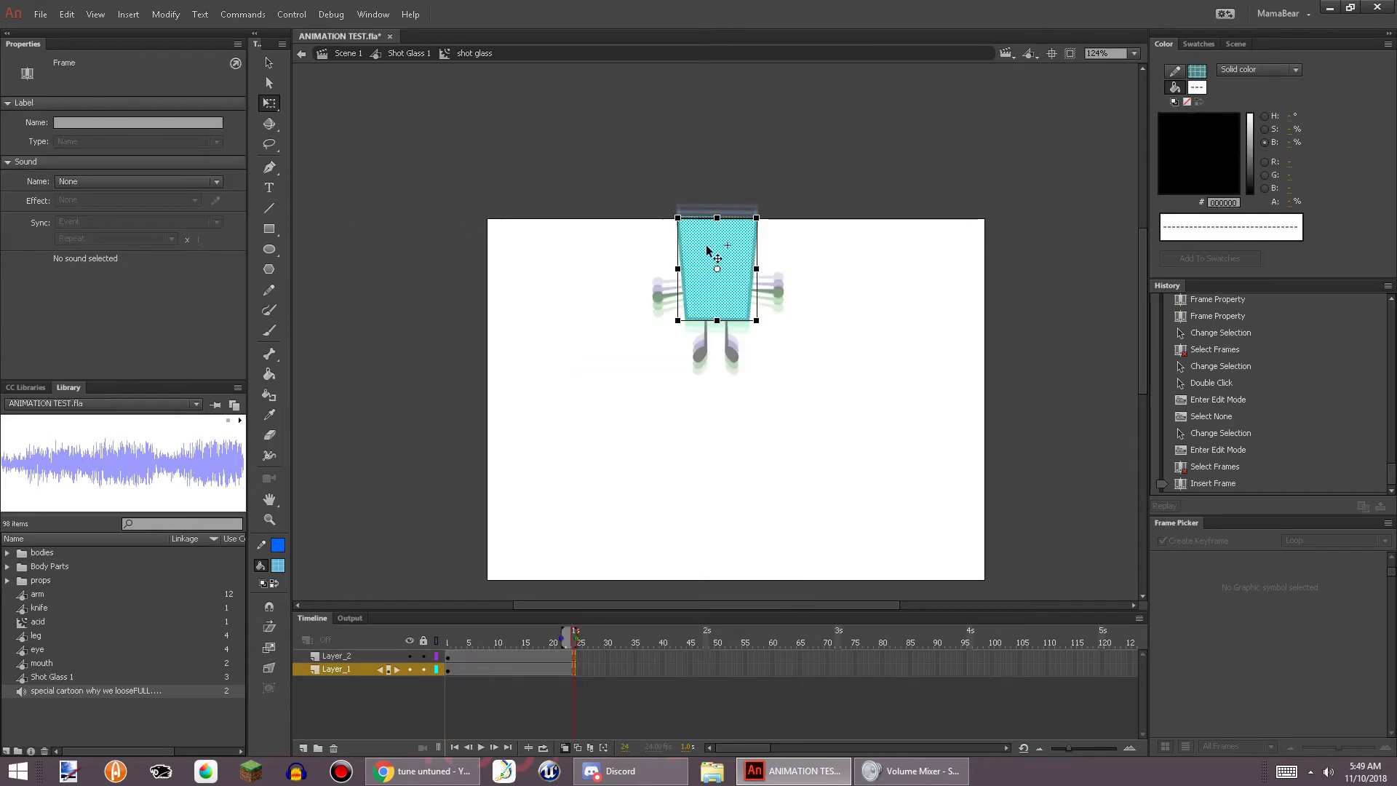
Return to the Shot Glass 1 symbol and set the shot glass instance's type to Graphic
left_click(304, 55)
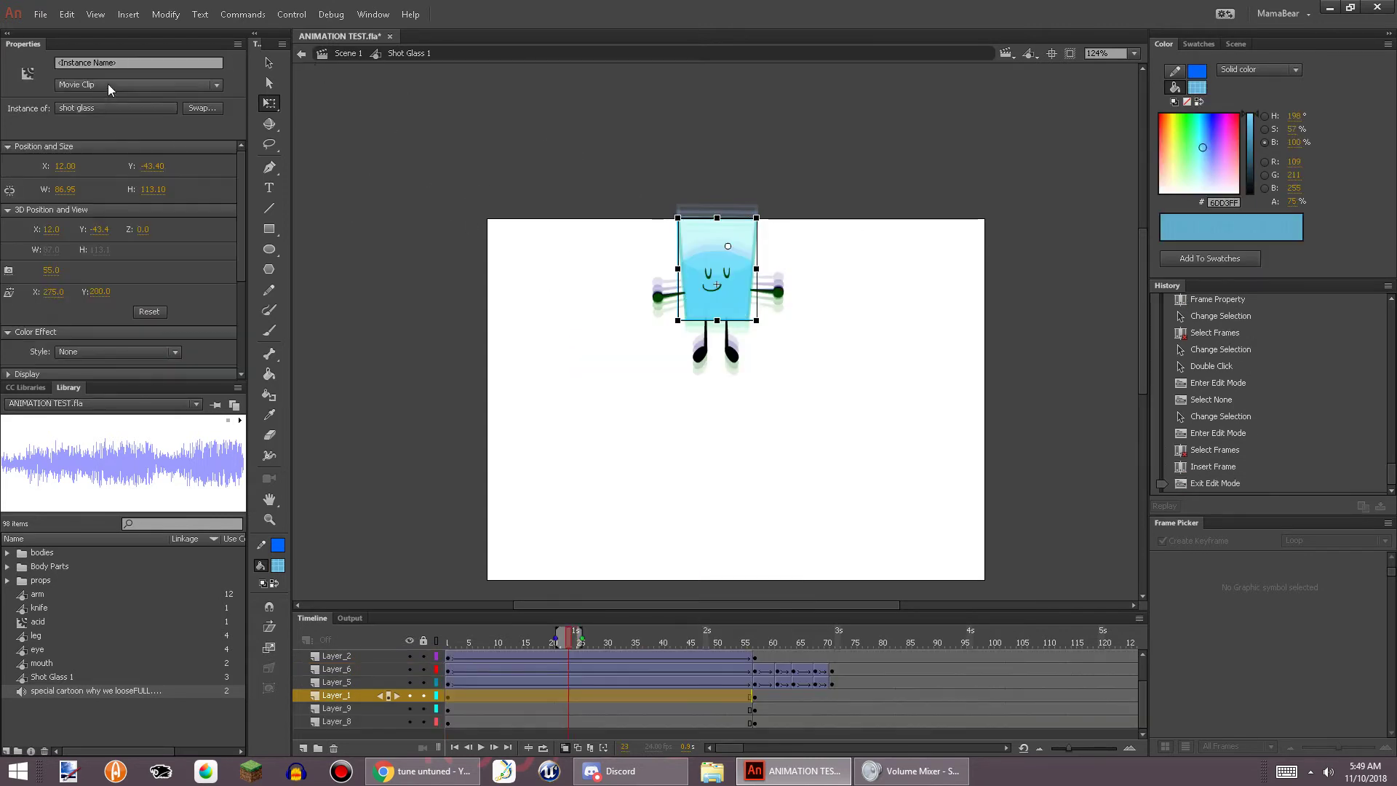
left_click(107, 85)
left_click(86, 132)
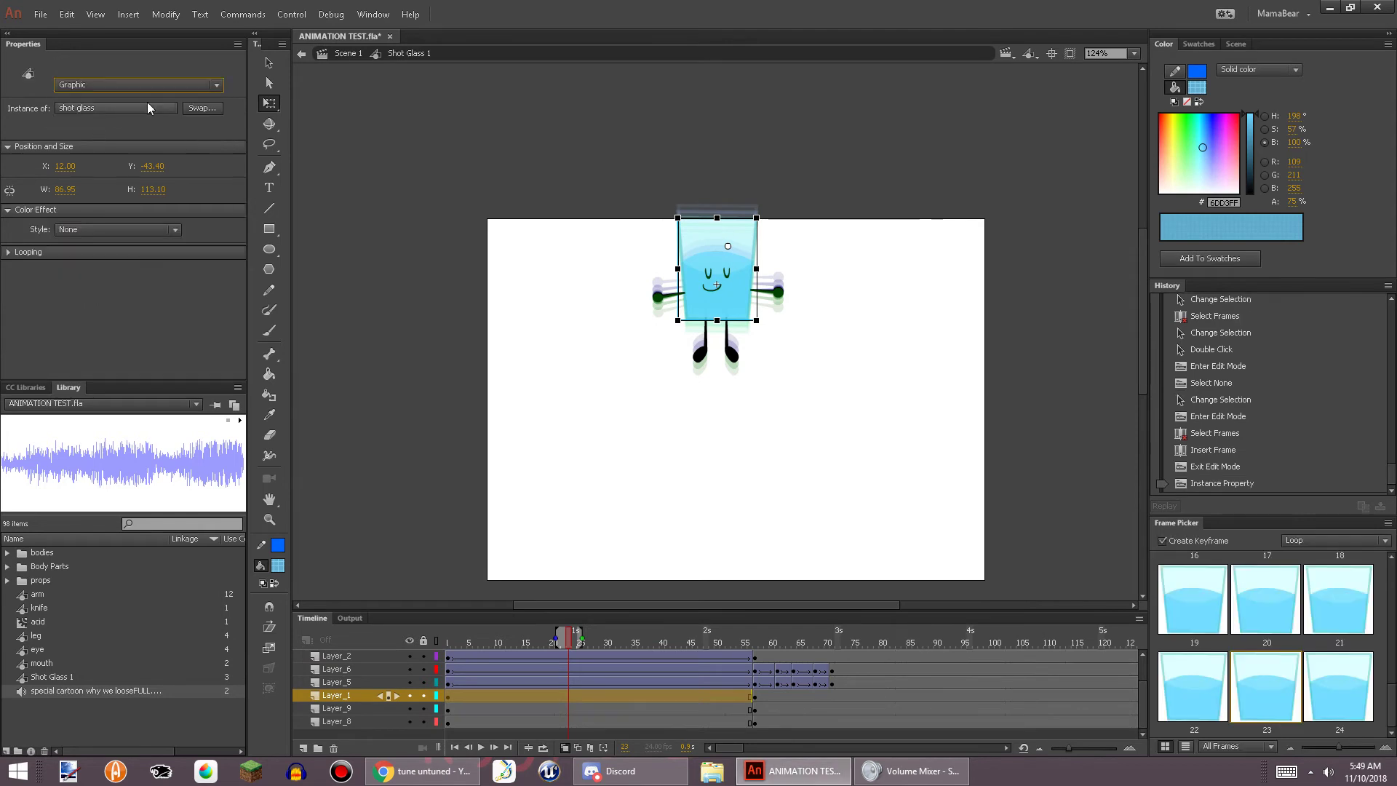
Reopen the shot glass symbol and insert keyframes at frame 5 on Layer_1 and Layer_2
double_click(744, 238)
left_click(469, 668)
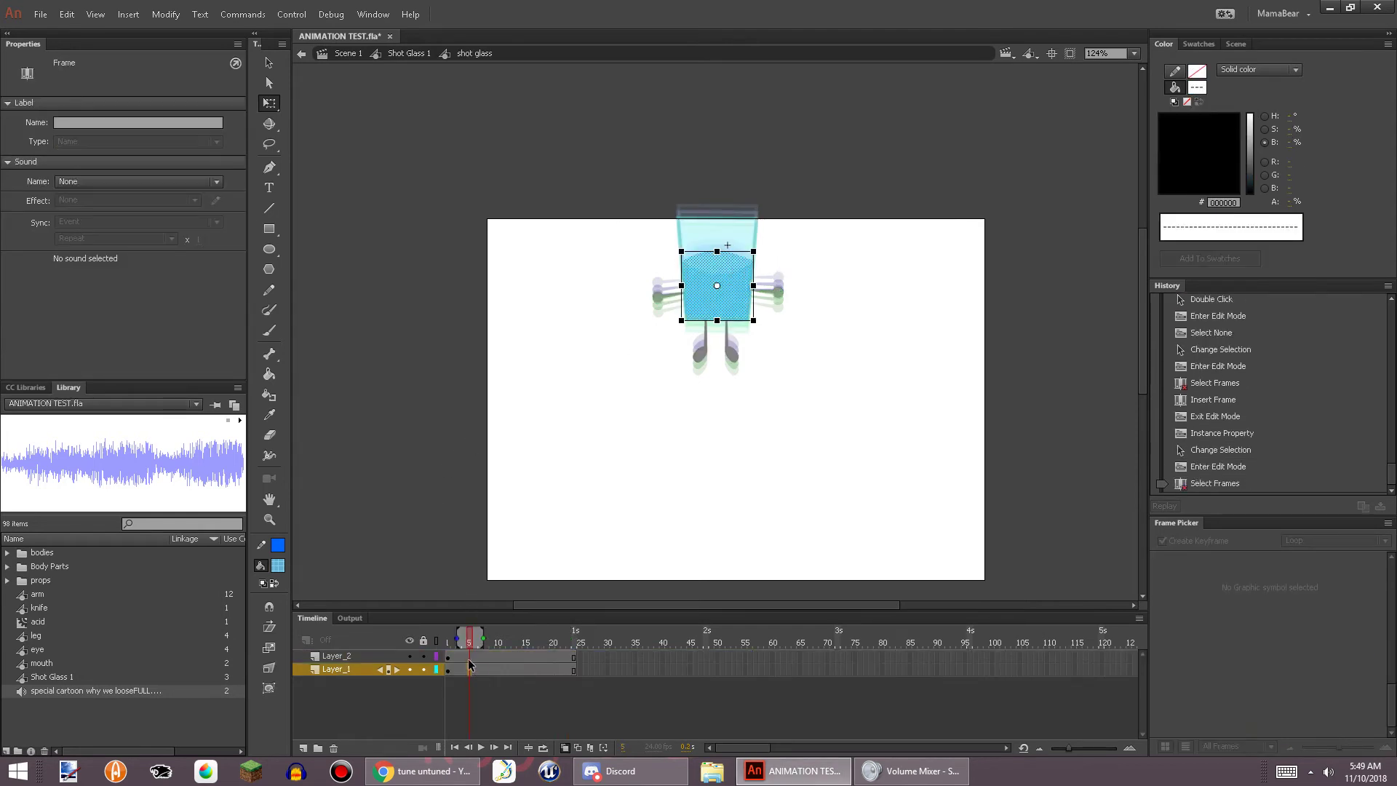
left_click(467, 666)
right_click(467, 667)
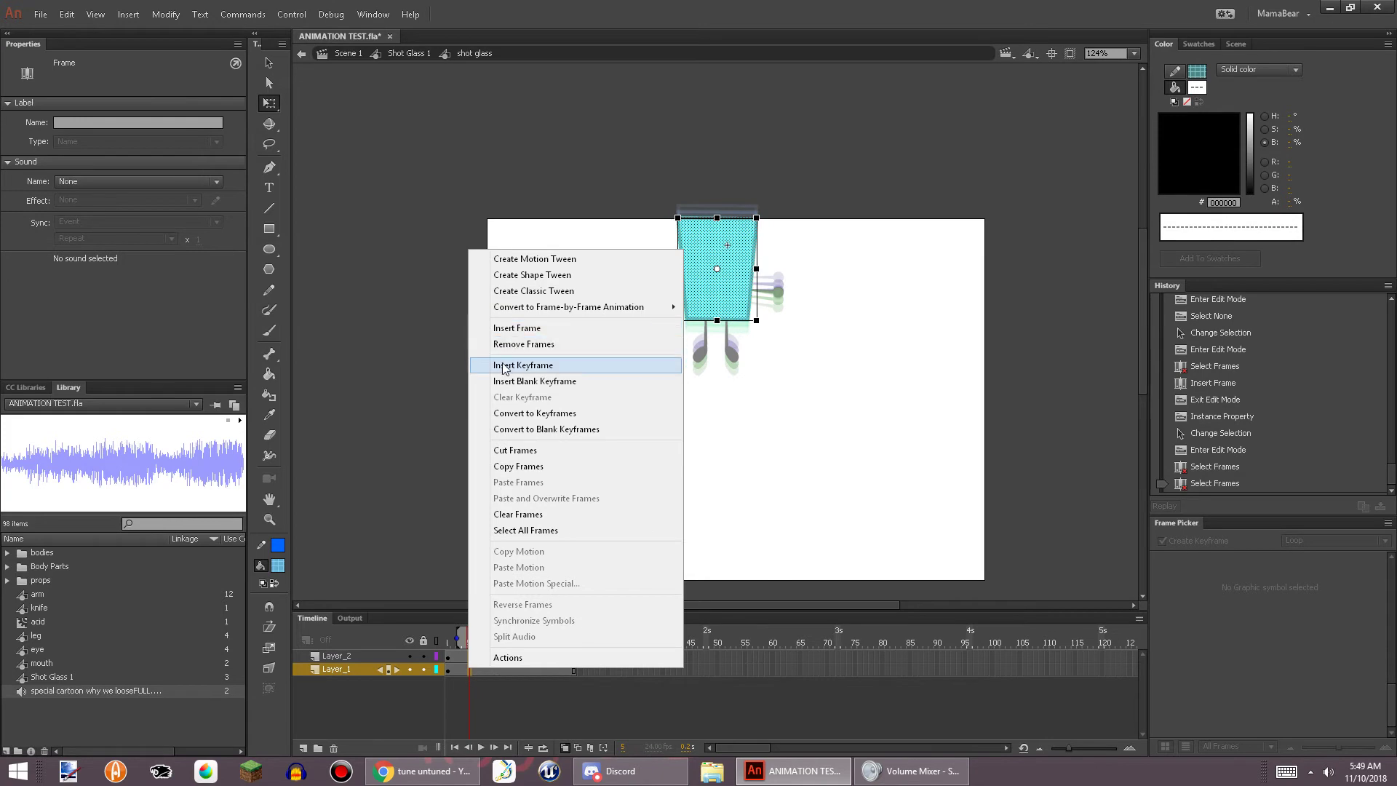
left_click(523, 364)
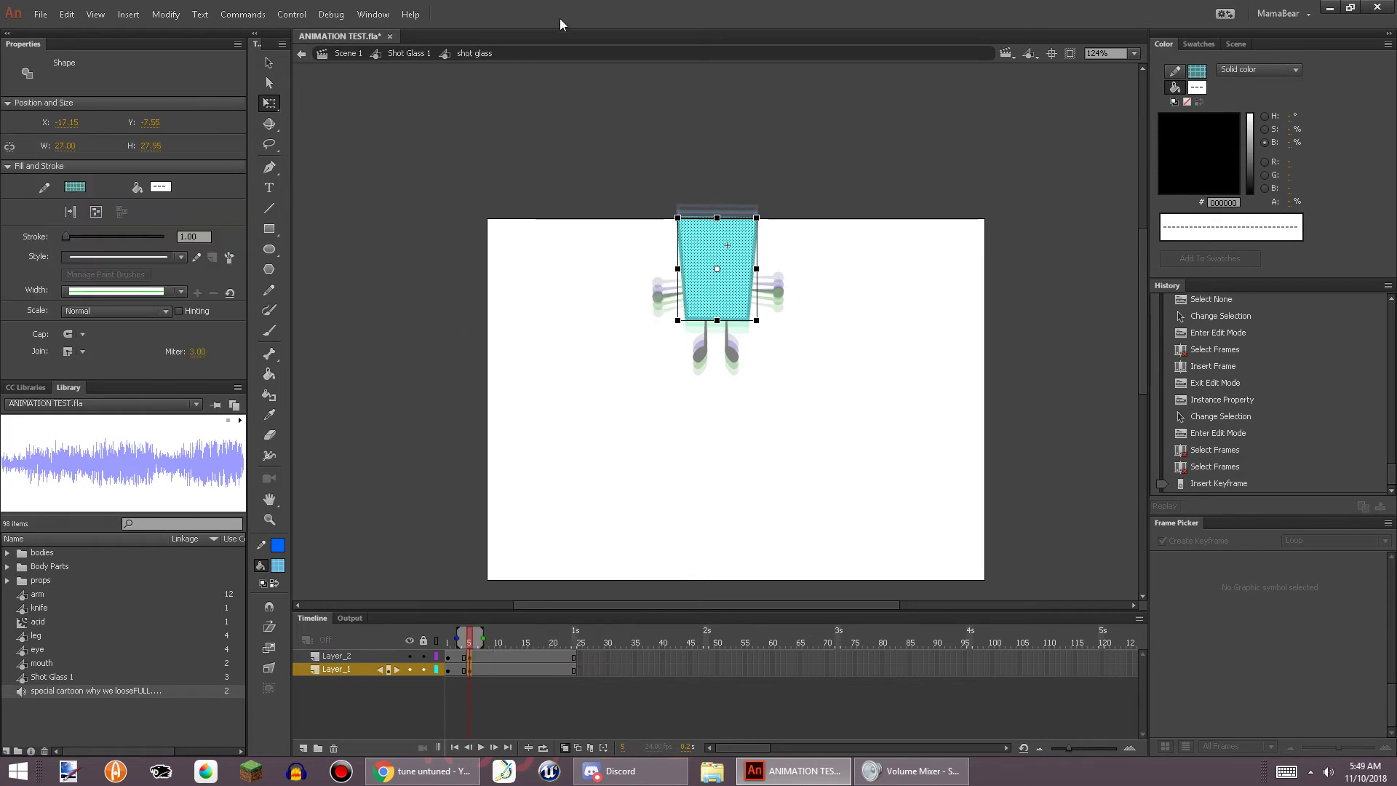
Lock Layer_2 inside the shot glass symbol and select the water shapes on Layer_1 at frame 5
scroll(672, 128, "up", 3)
left_click(623, 255)
key("space")
left_click_drag(684, 360, 667, 316)
left_click(688, 333)
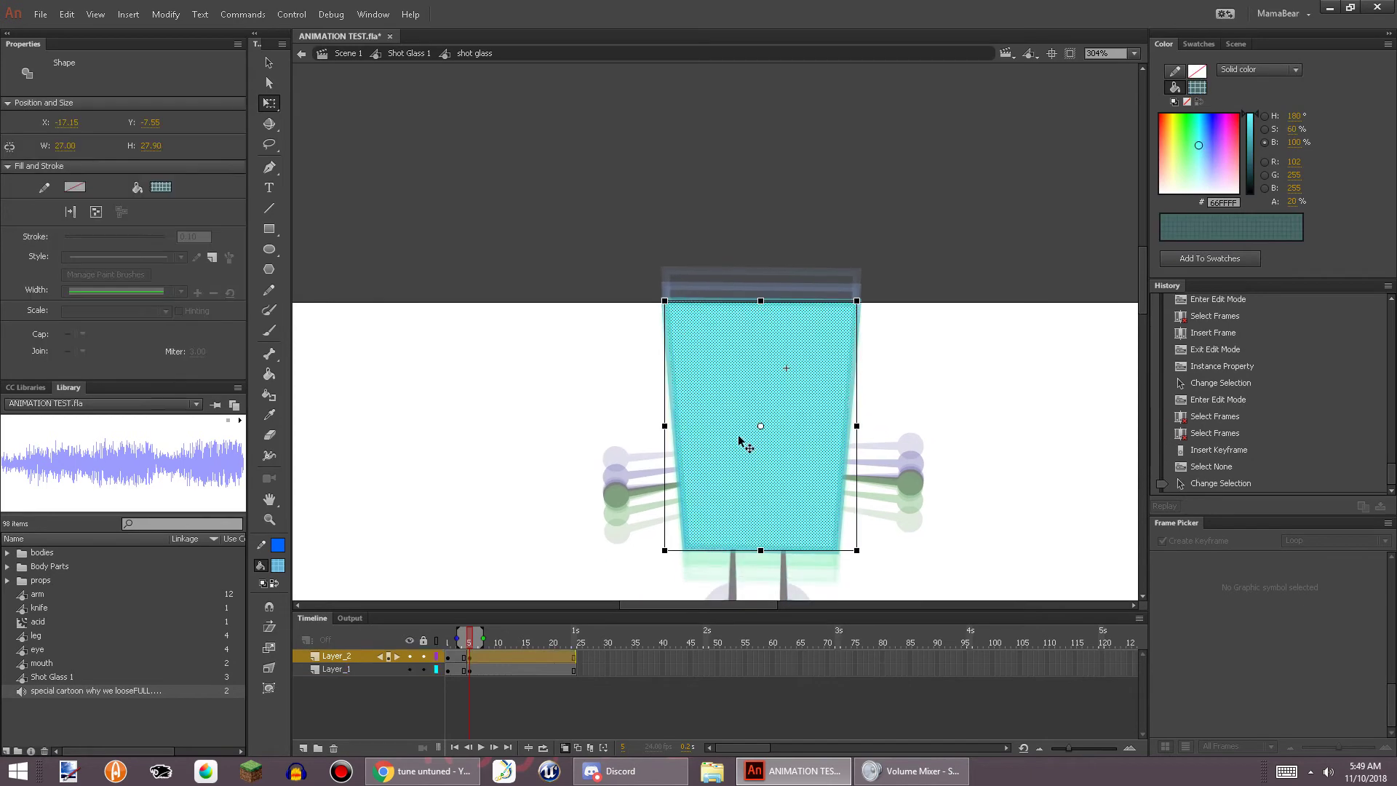
left_click(423, 657)
left_click_drag(607, 323, 908, 531)
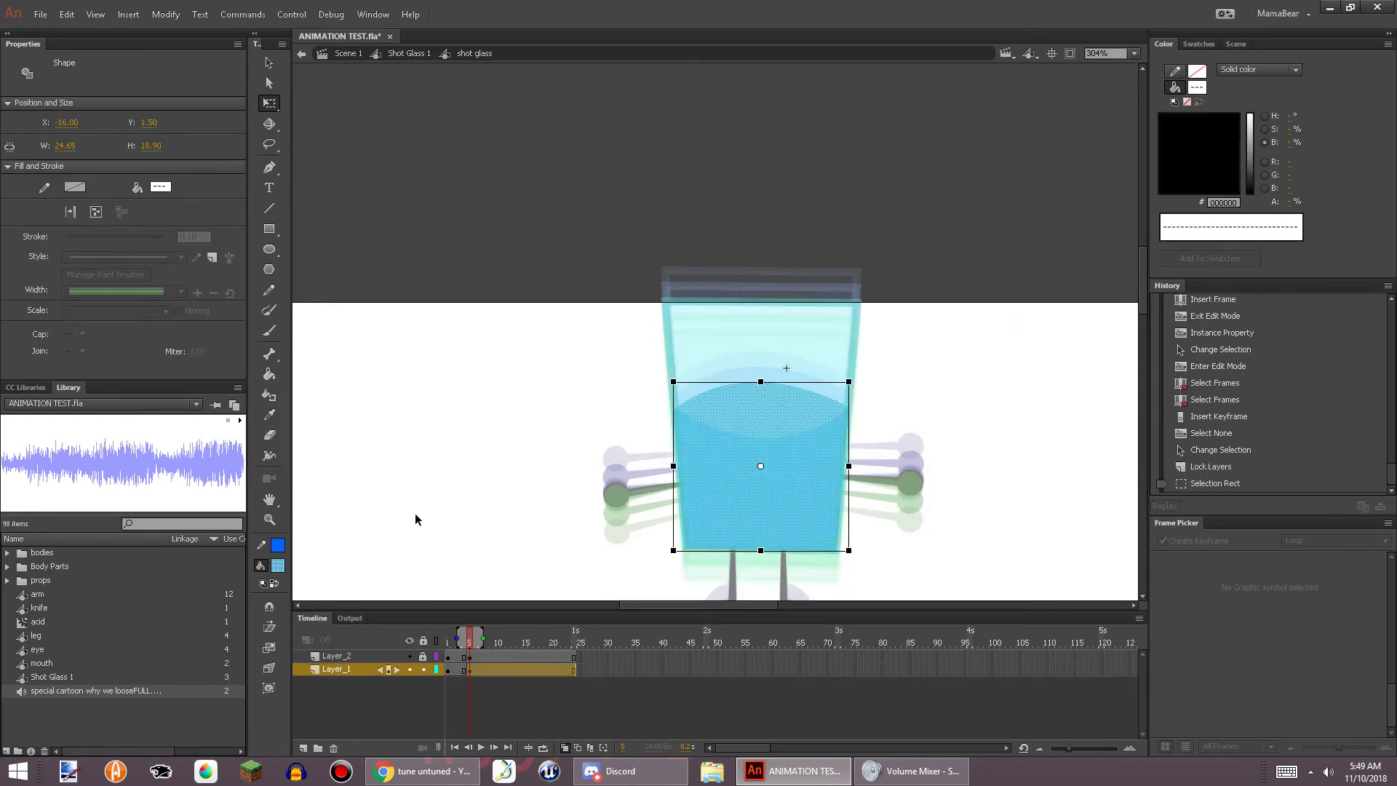
Change the fill of the water's main body at frame 5 to pink #FF56EA
left_click(569, 474)
left_click(720, 457)
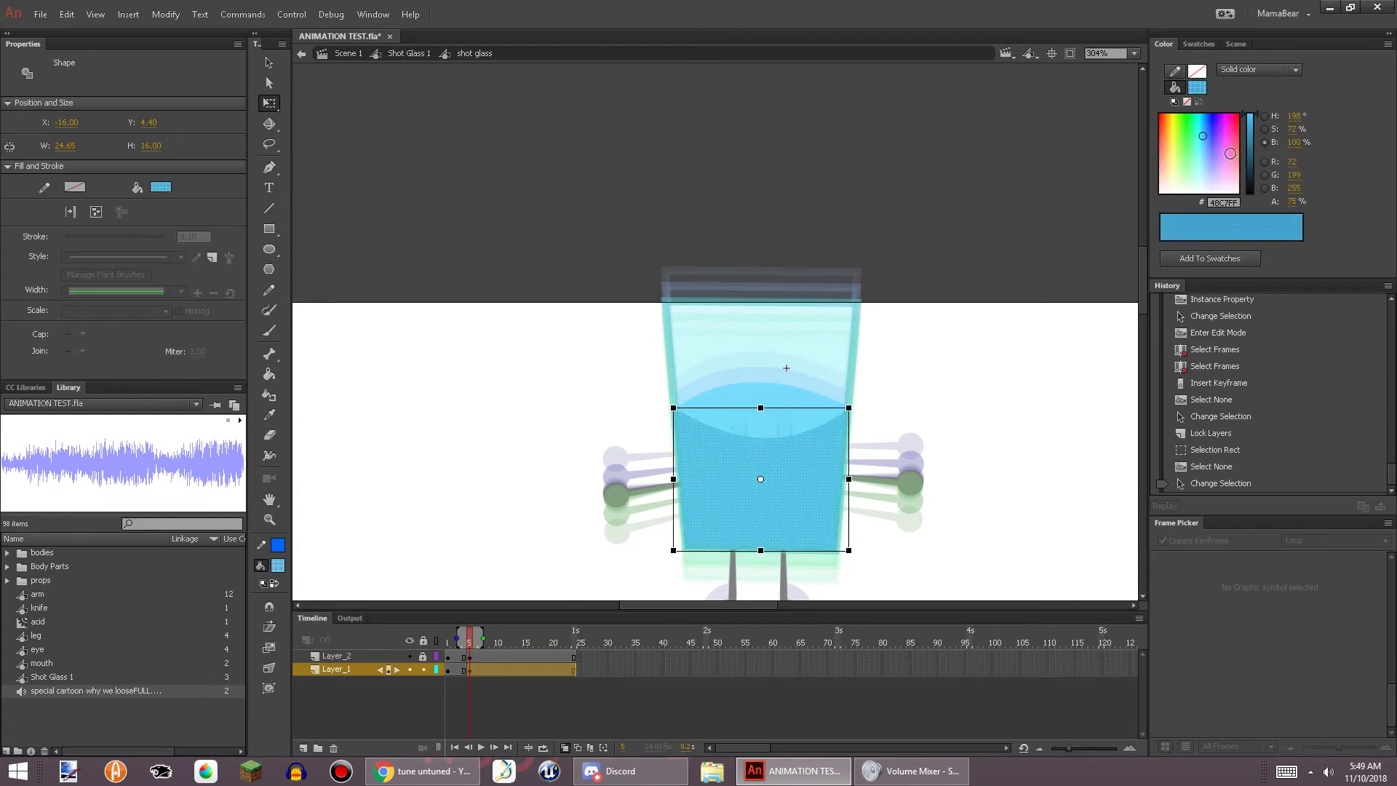
left_click(1228, 140)
left_click(982, 243)
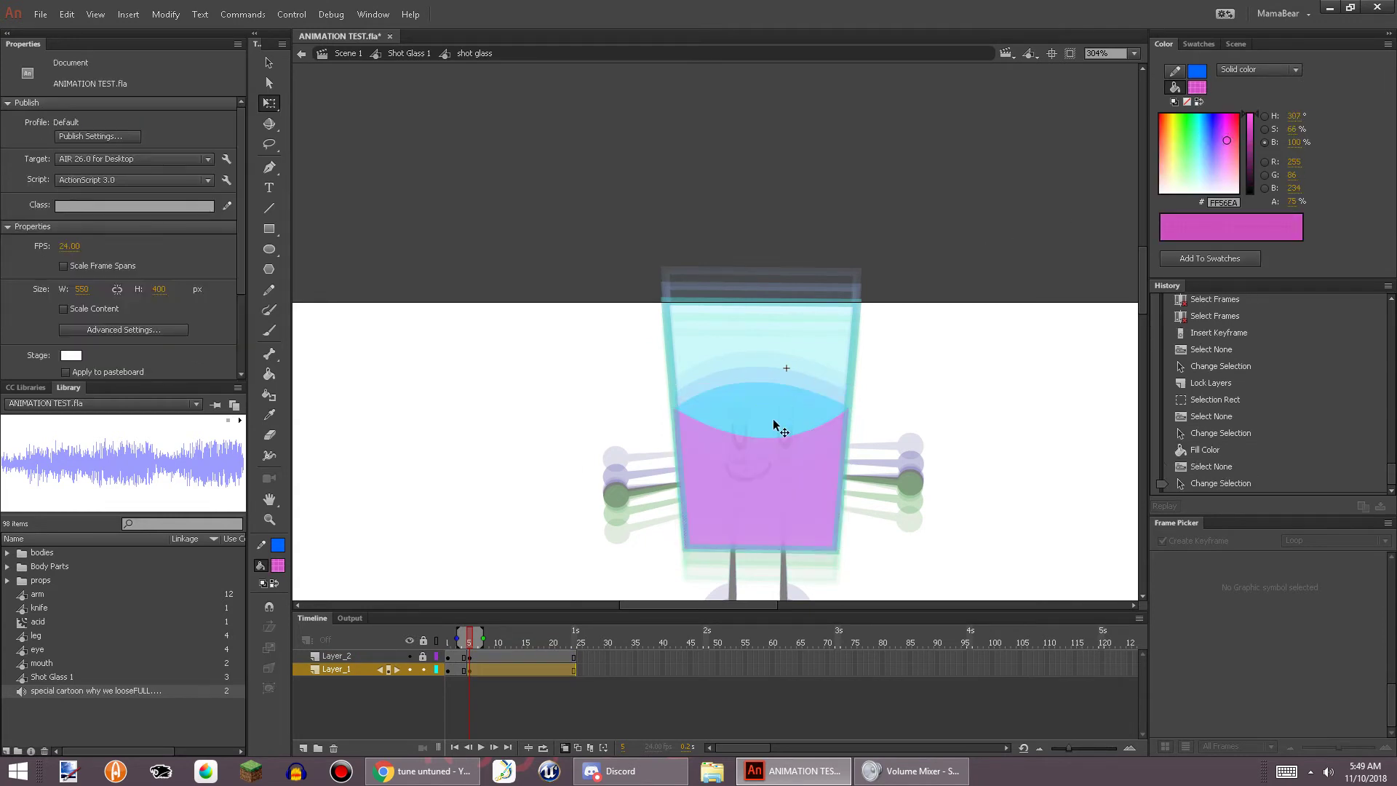
Recolor the curved water surface at frame 5 a lighter pink than the water's main body
left_click(691, 418)
left_click(1227, 142)
left_click(879, 400)
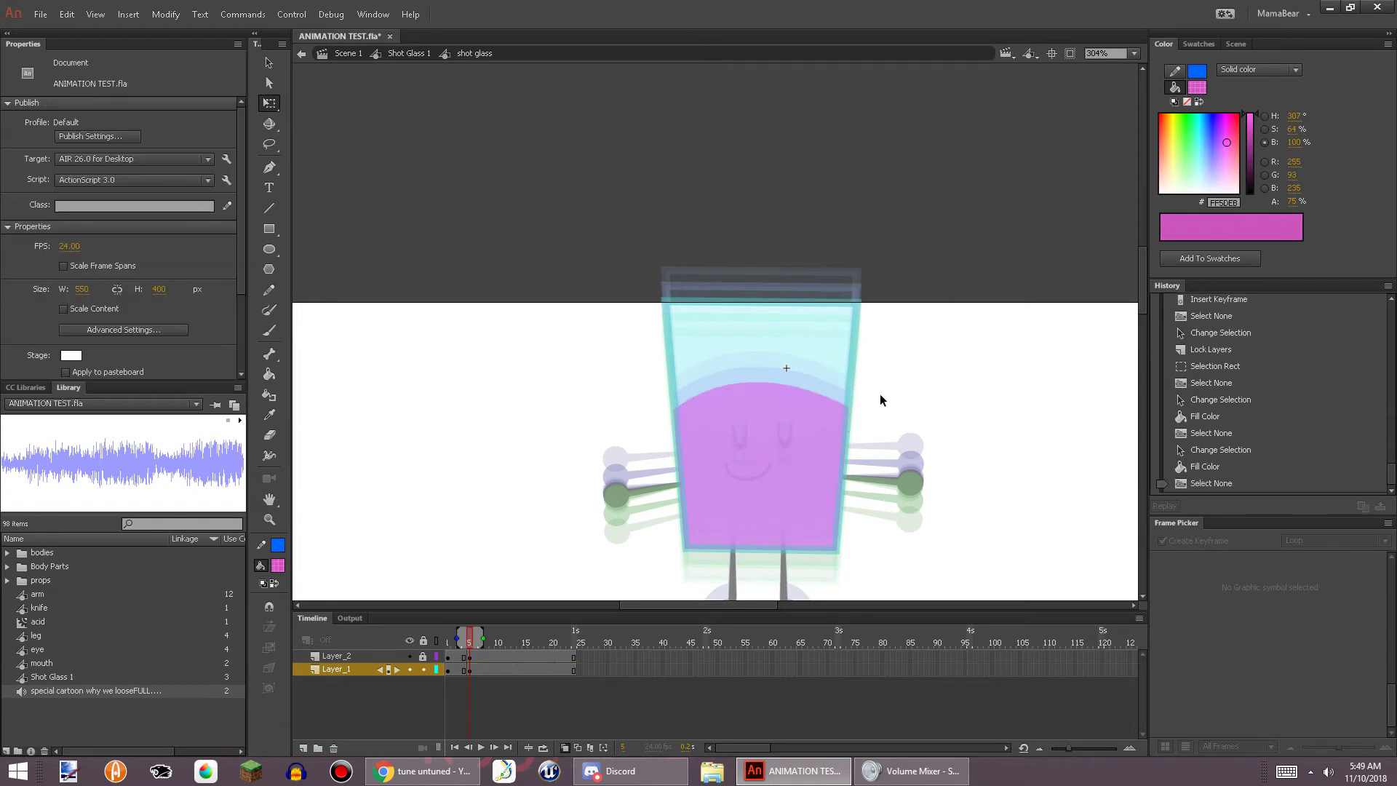
left_click(775, 412)
left_click(1229, 165)
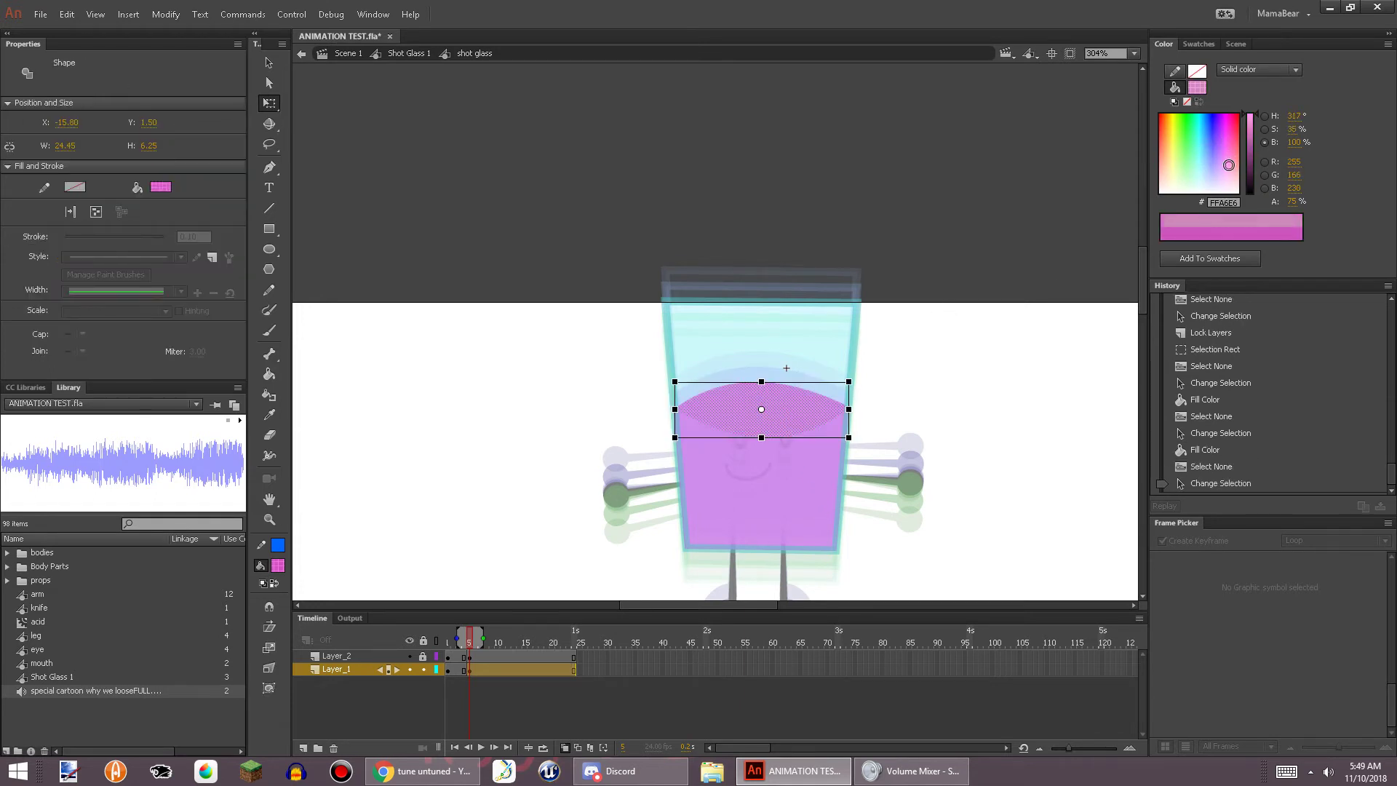
left_click(967, 243)
Copy the frame 1 keyframes of Layer_1 and Layer_2 and paste them at frame 24
scroll(884, 417, "up", 3)
left_click_drag(636, 453, 581, 200)
left_click(449, 668)
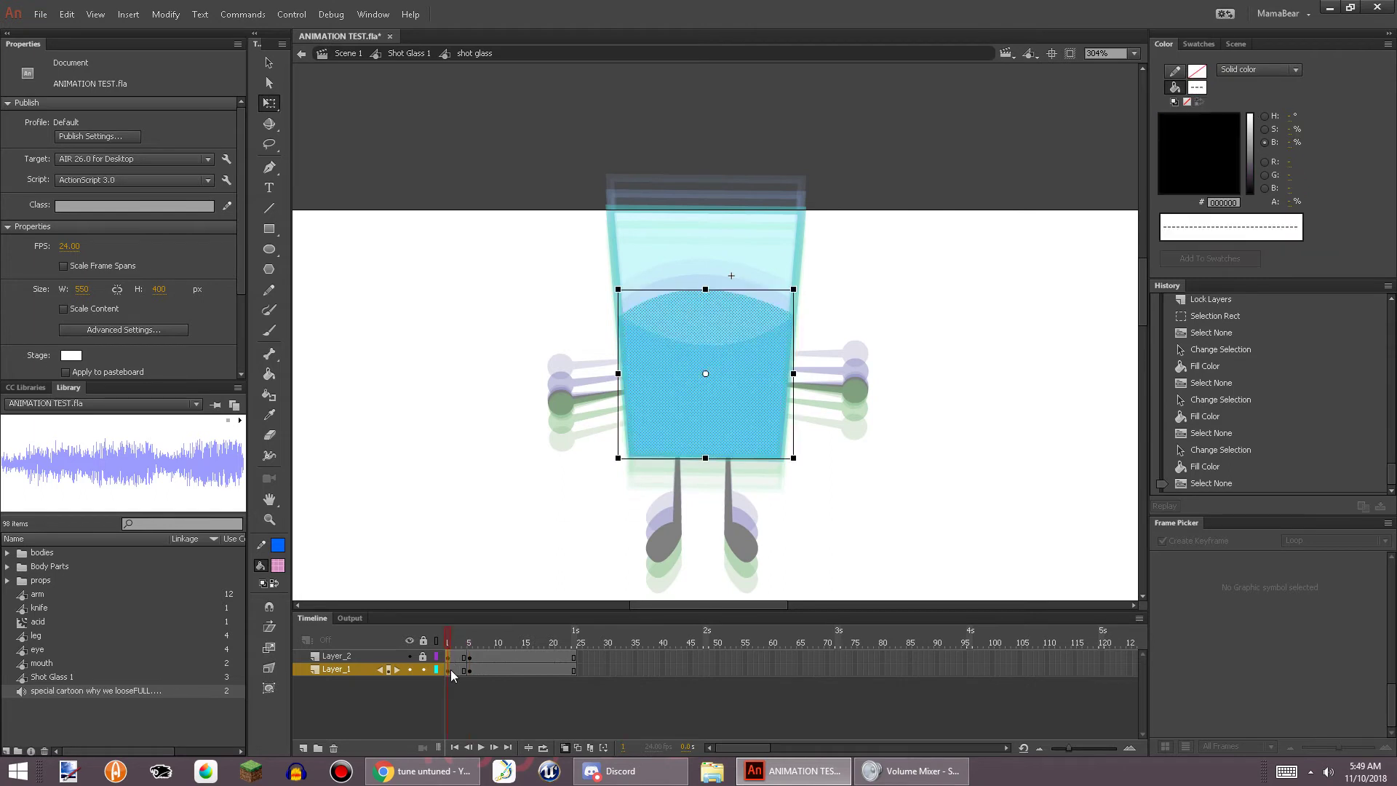
right_click(449, 668)
left_click(451, 685)
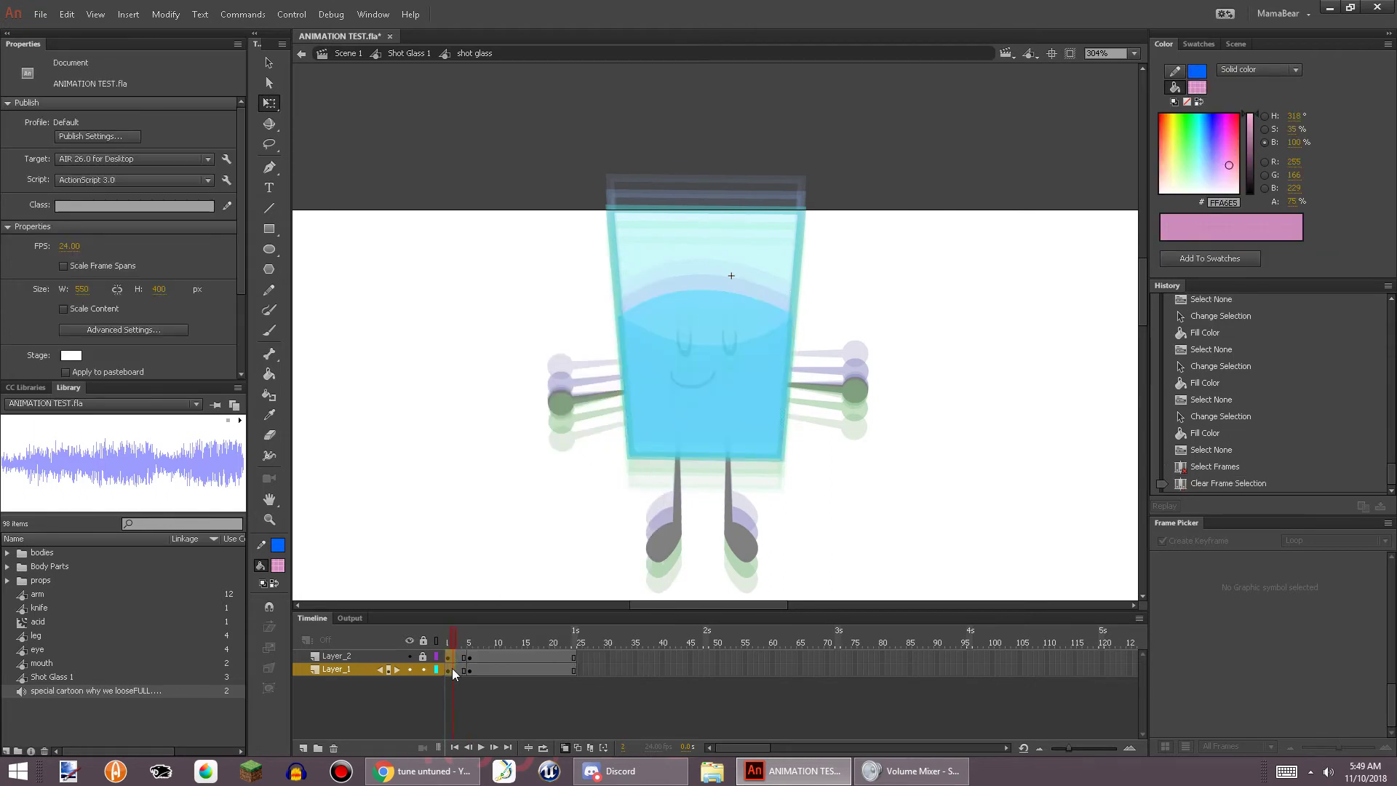
left_click(449, 668)
right_click(449, 668)
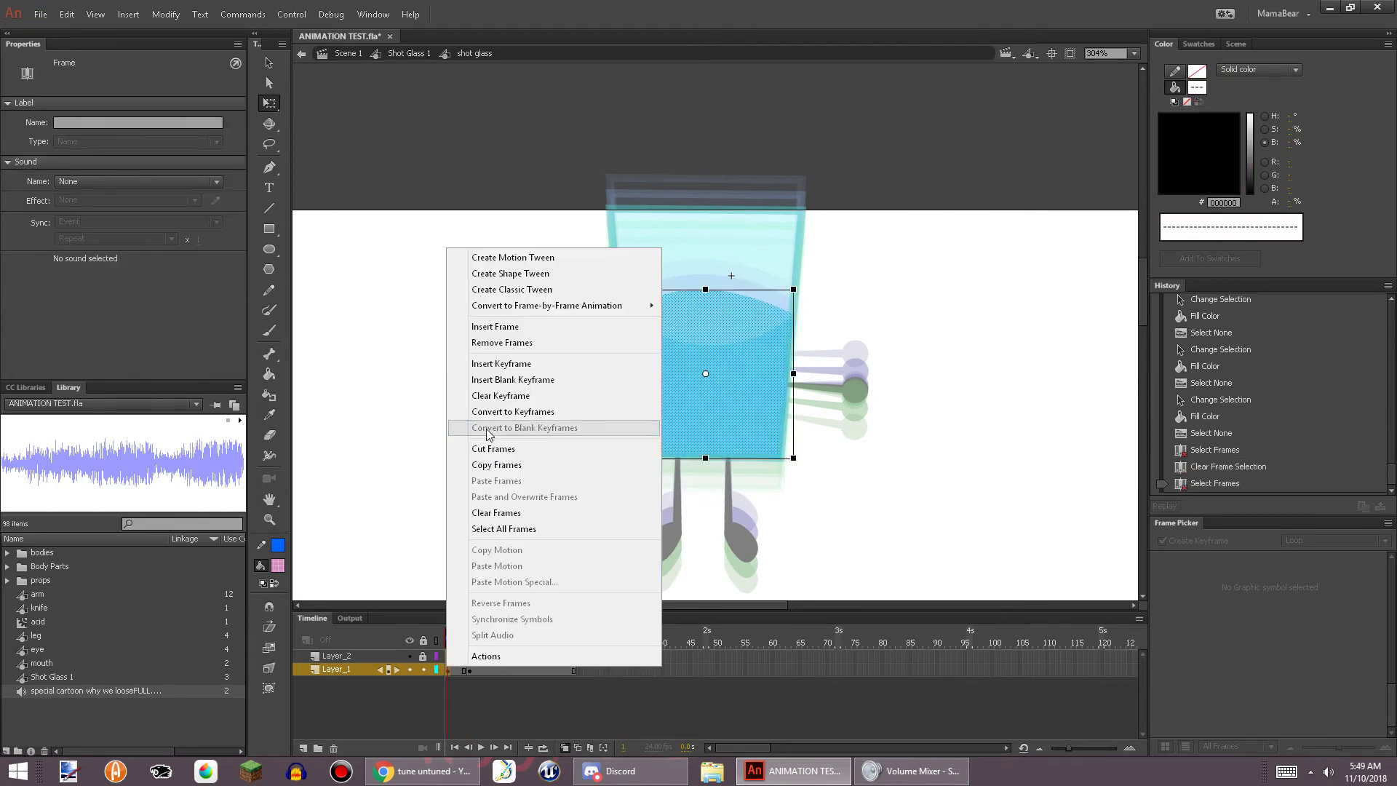
left_click(497, 465)
right_click(576, 656)
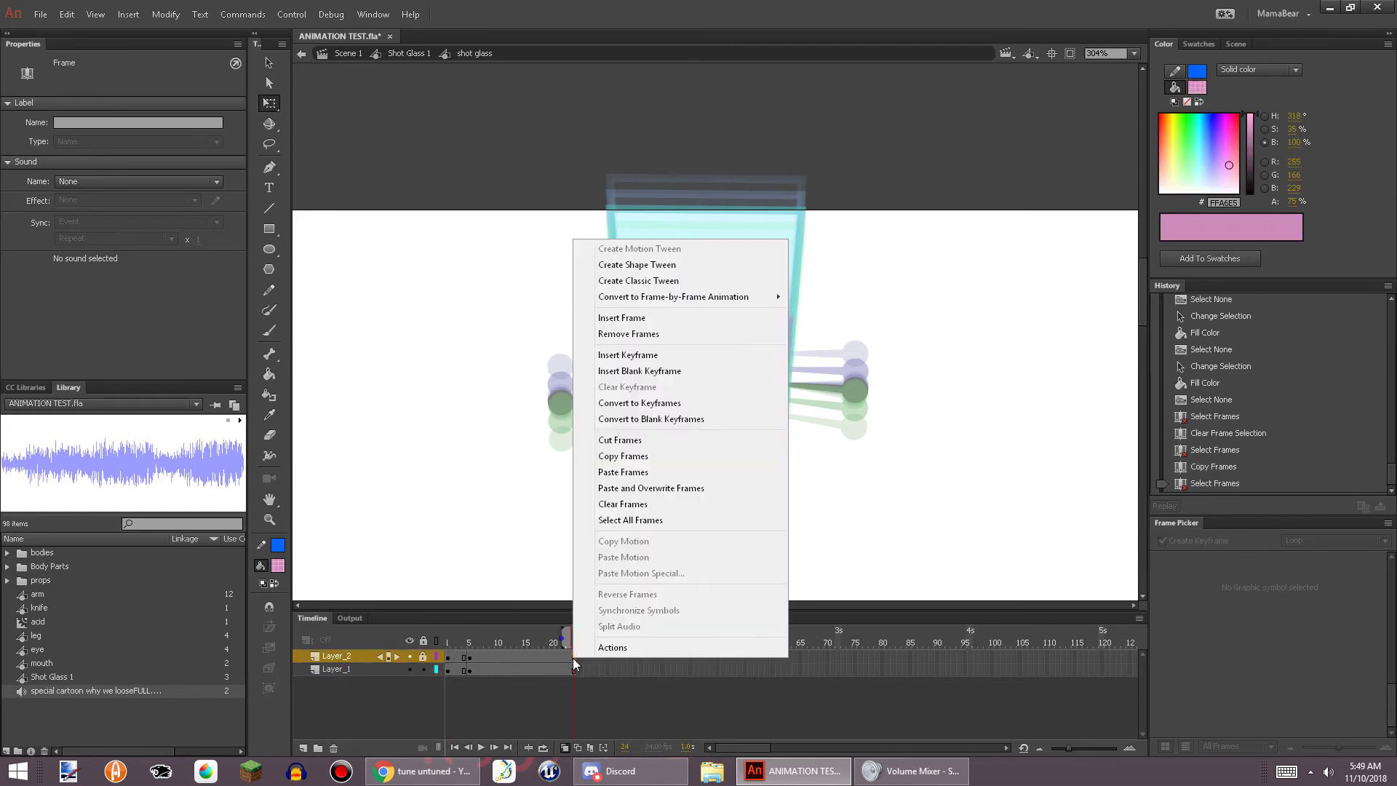
left_click(677, 483)
Move the frame 5 keyframes of both layers to frame 12 and create shape tweens across the whole span
left_click(470, 659)
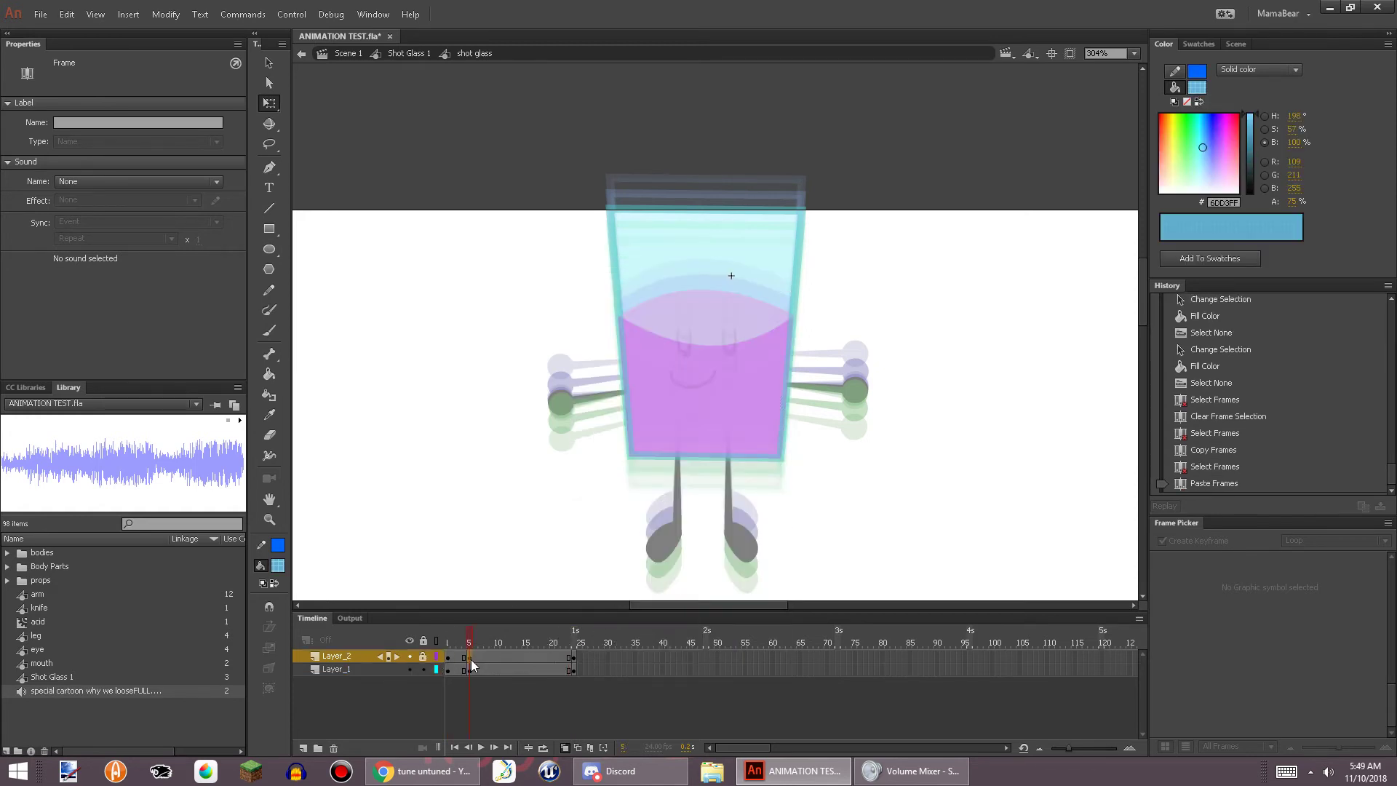
left_click(470, 670)
left_click_drag(469, 670, 529, 671)
right_click(522, 672)
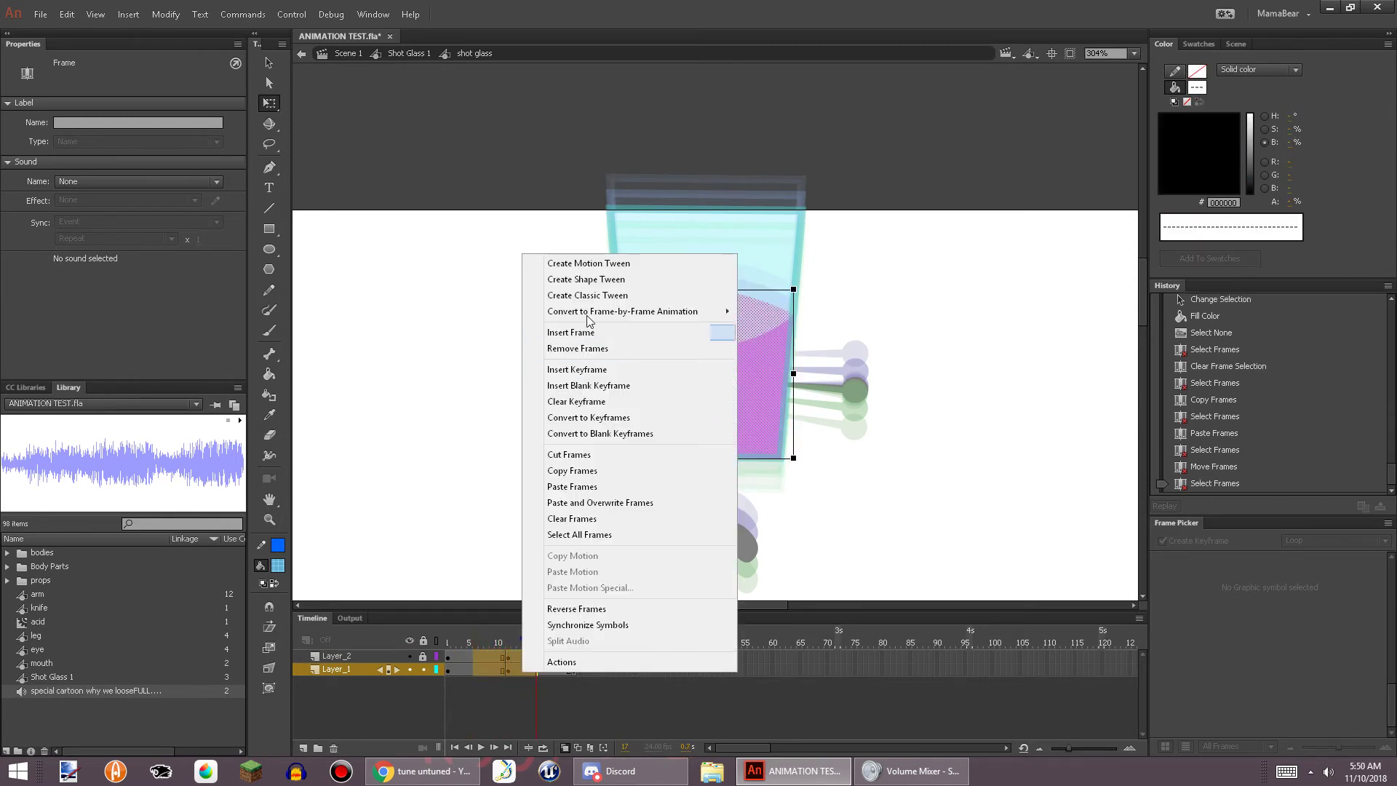
left_click(604, 280)
Try pulling the water's upper-left corner outside the glass on frame 1 and preview the shape tween
left_click(475, 641)
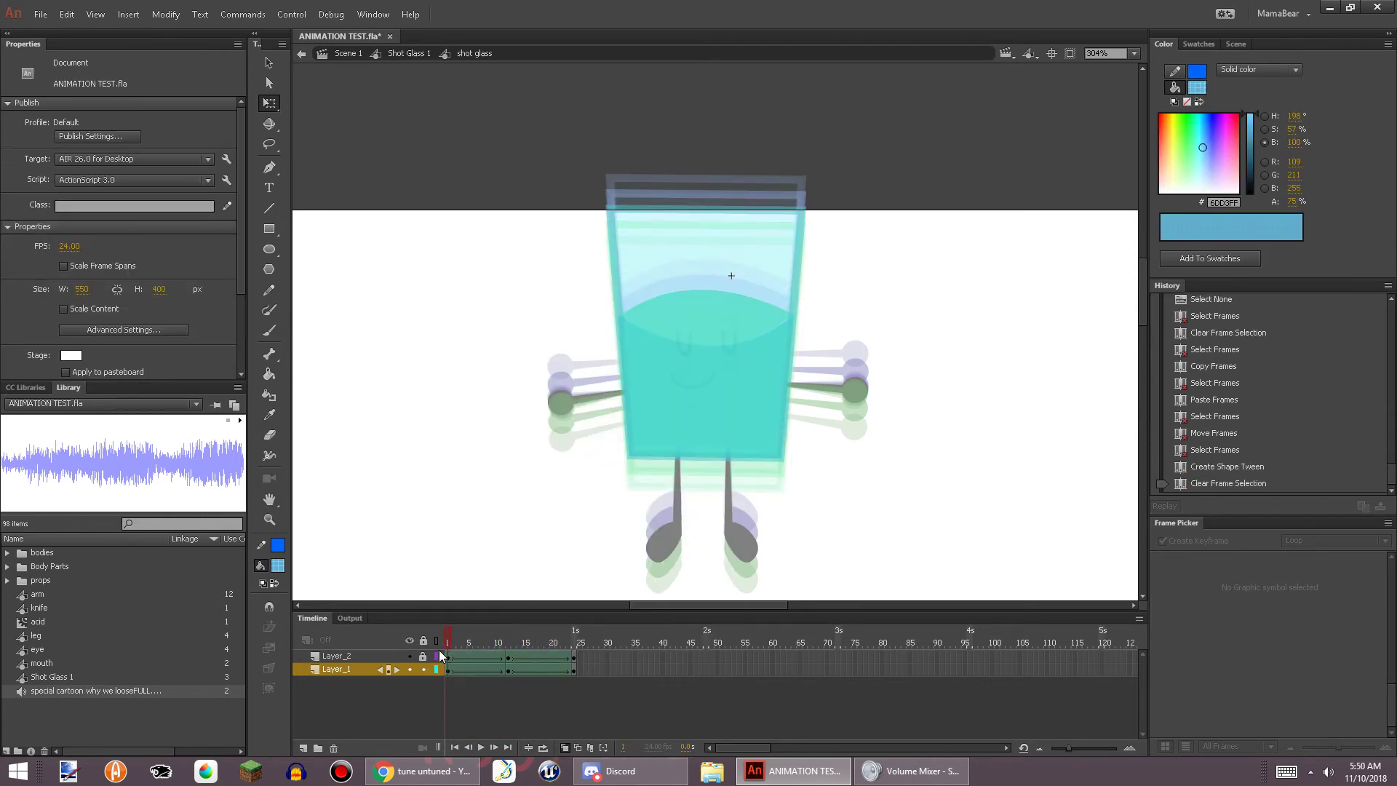
left_click_drag(576, 594, 556, 634)
left_click_drag(471, 675, 417, 691)
scroll(684, 379, "up", 3)
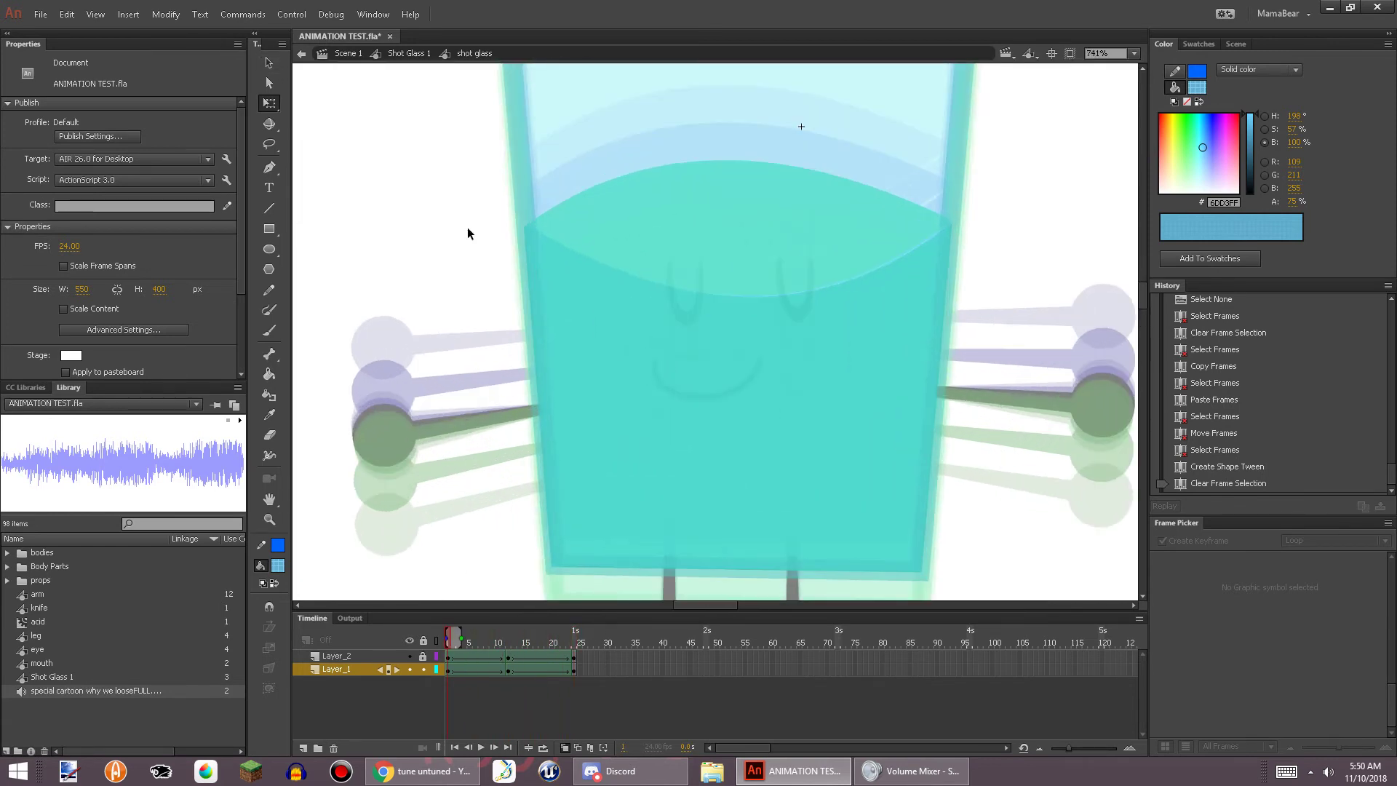
left_click_drag(519, 224, 298, 211)
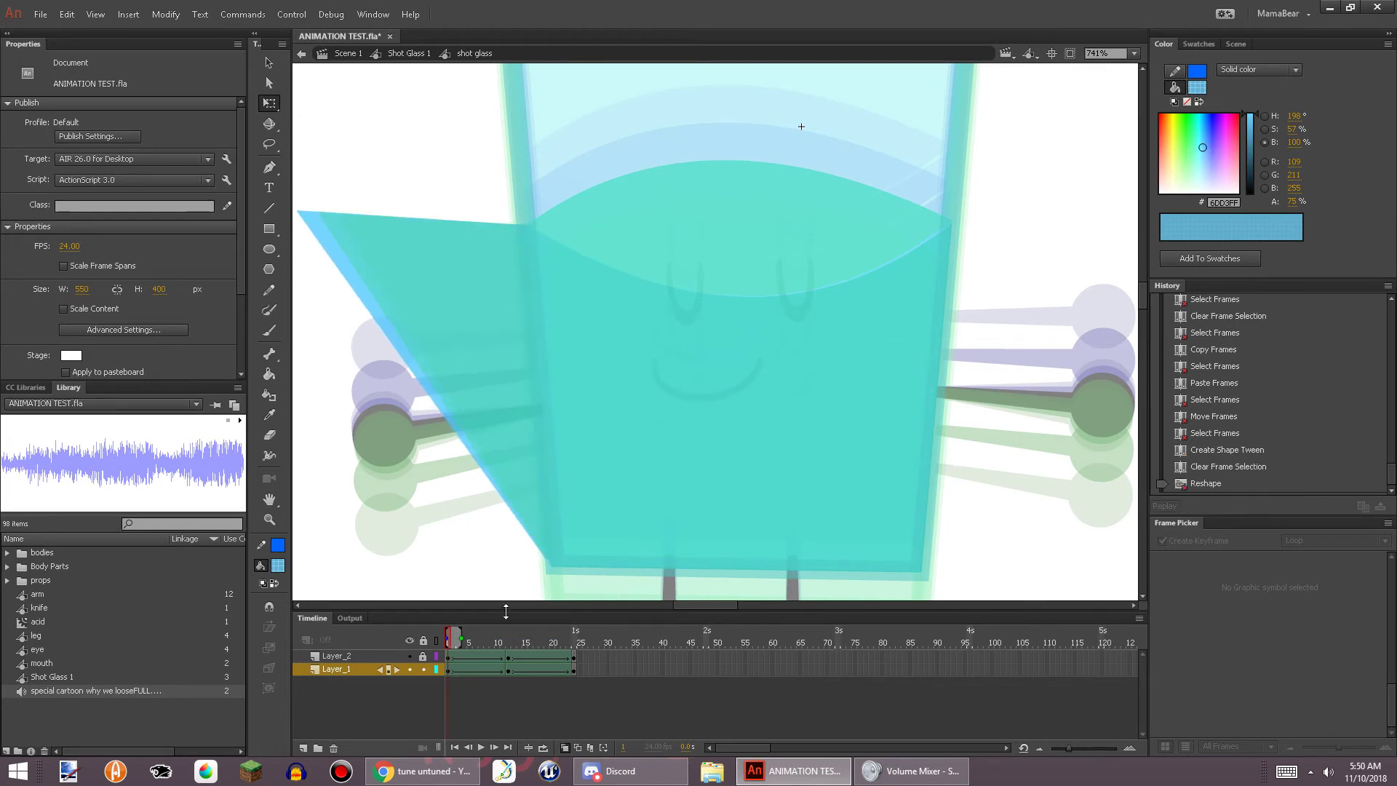
left_click(479, 749)
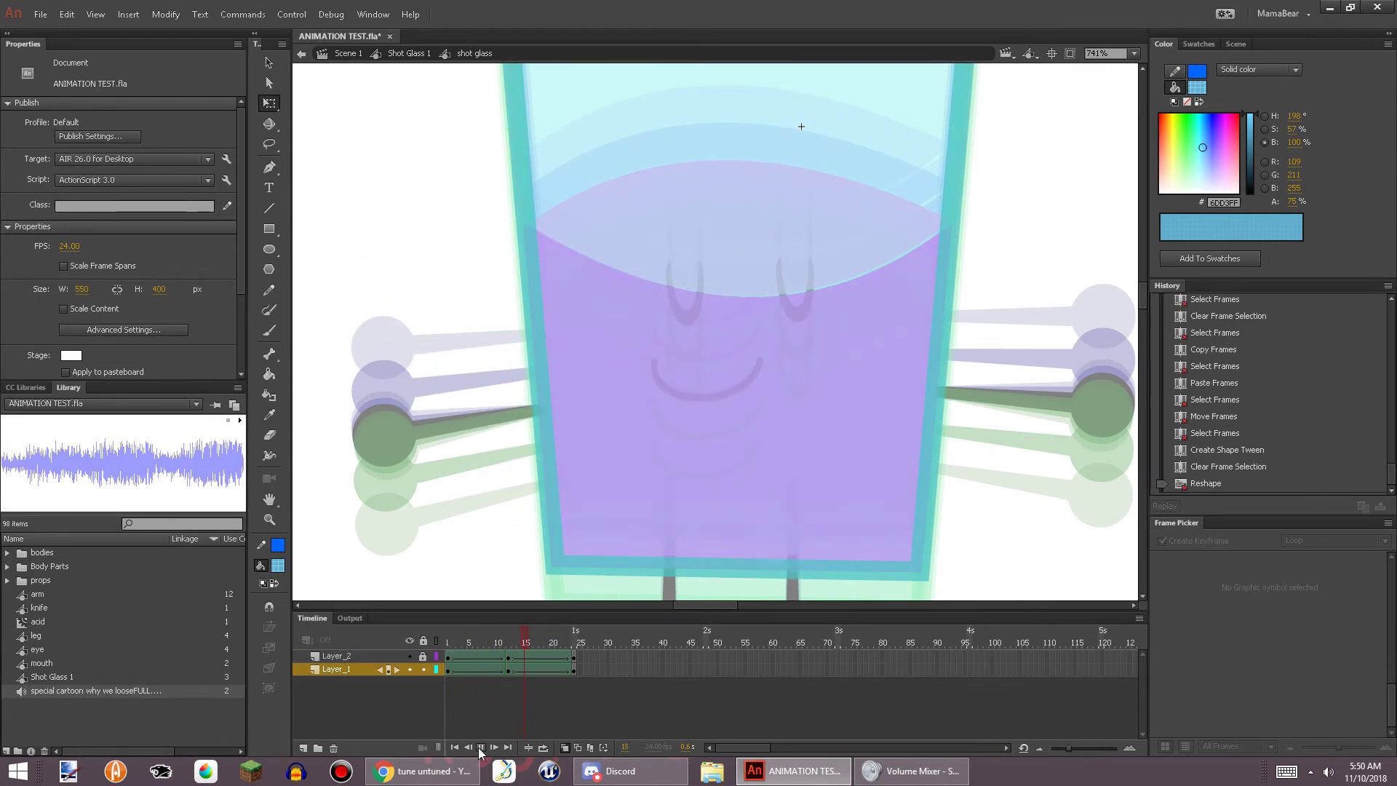
left_click(449, 632)
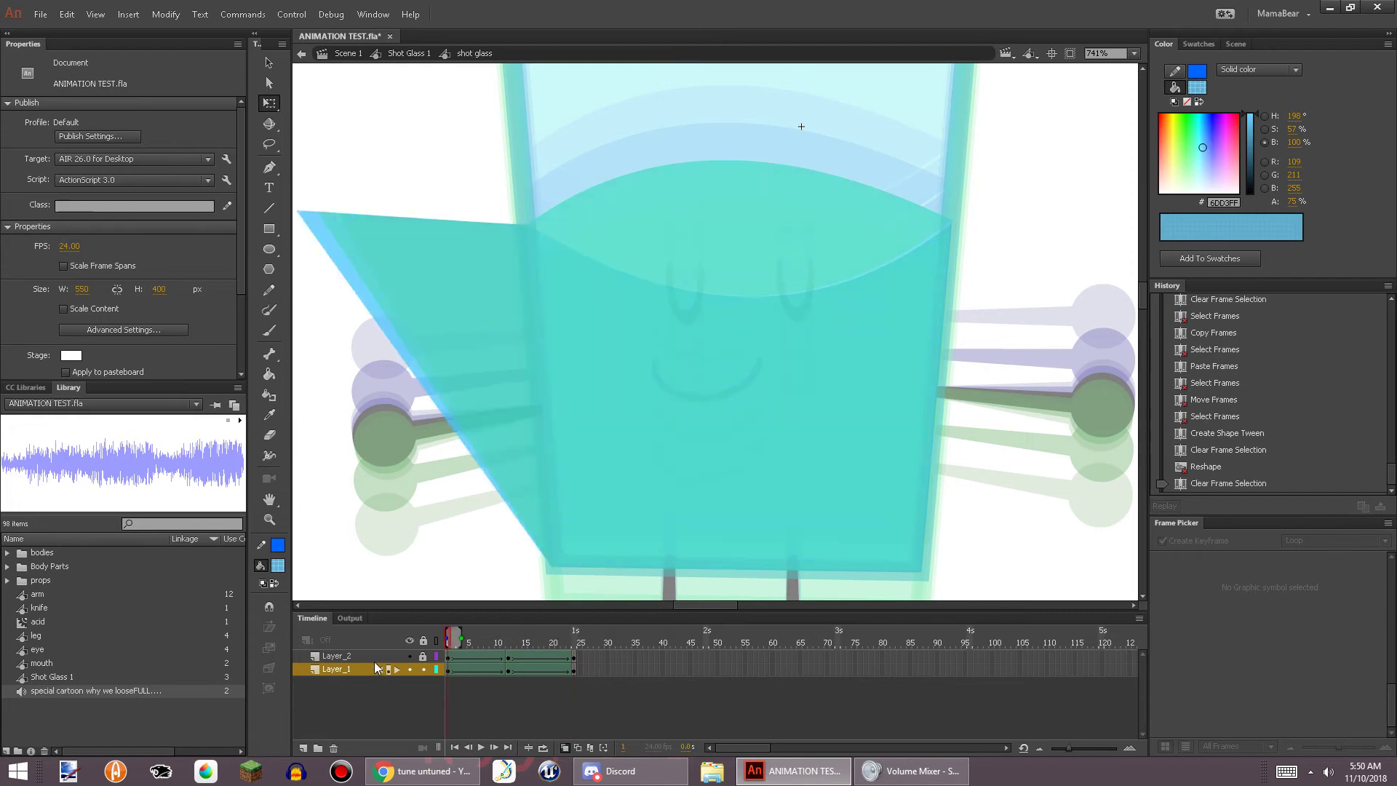
key("ctrl+z")
key("ctrl+z")
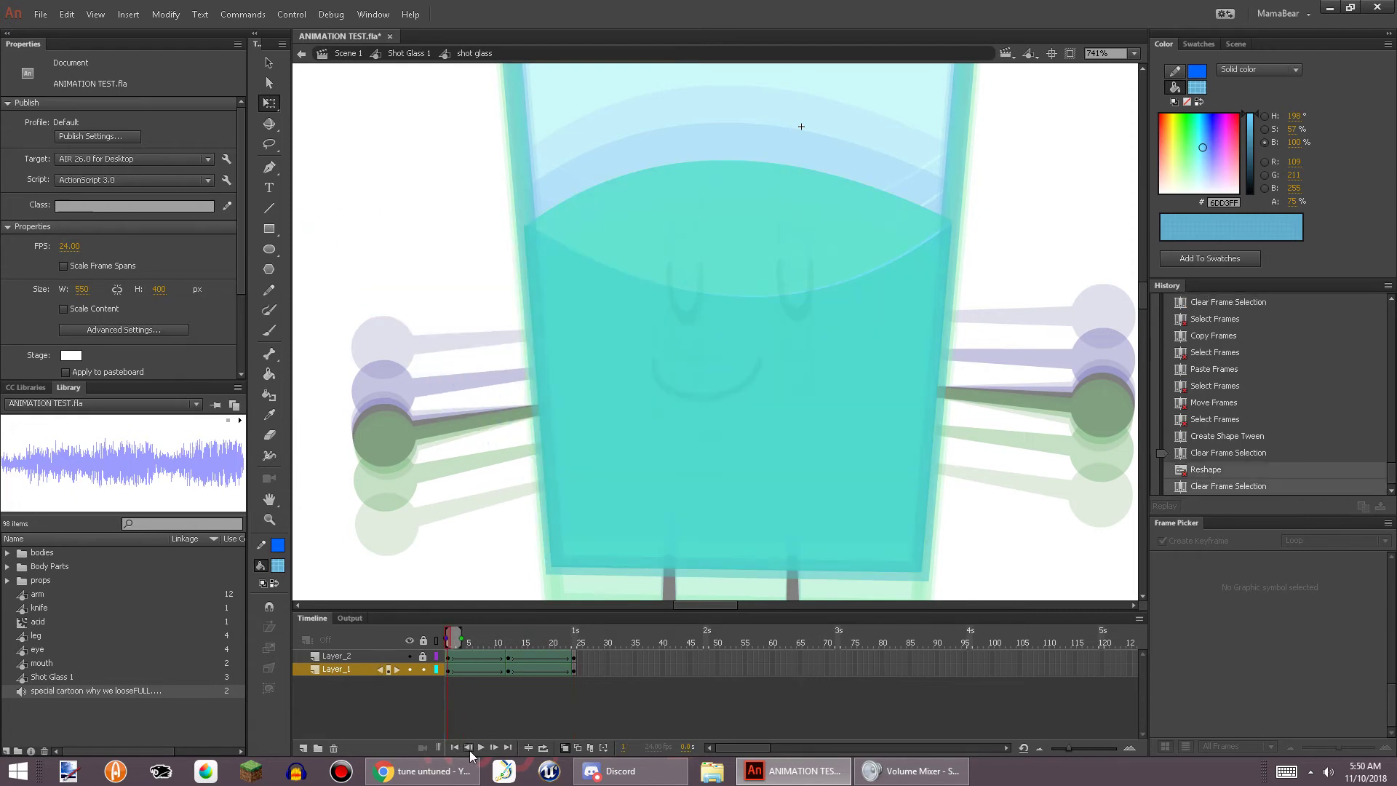
Preview the water's color change in the shot glass symbol and again in the Shot Glass 1 timeline
left_click(479, 749)
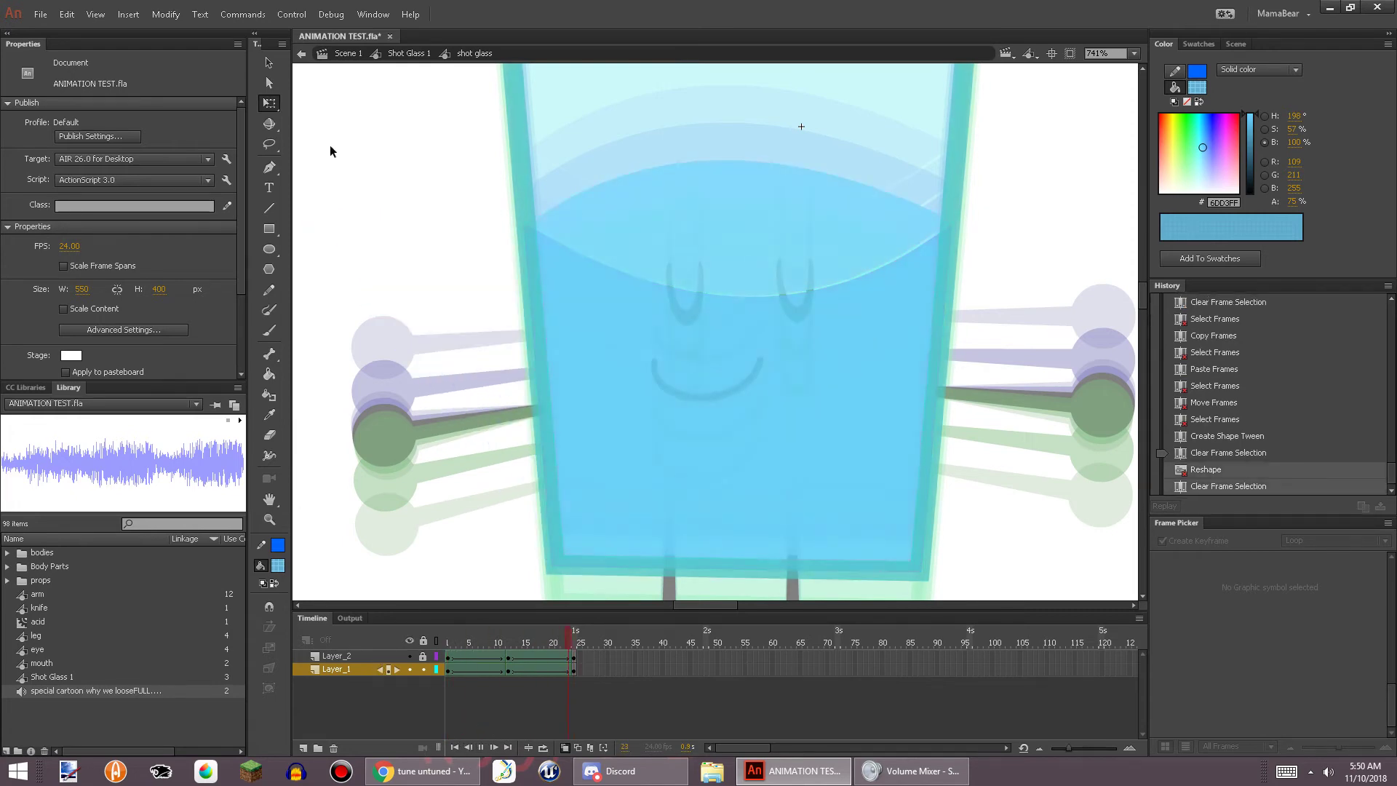
scroll(552, 349, "down", 5)
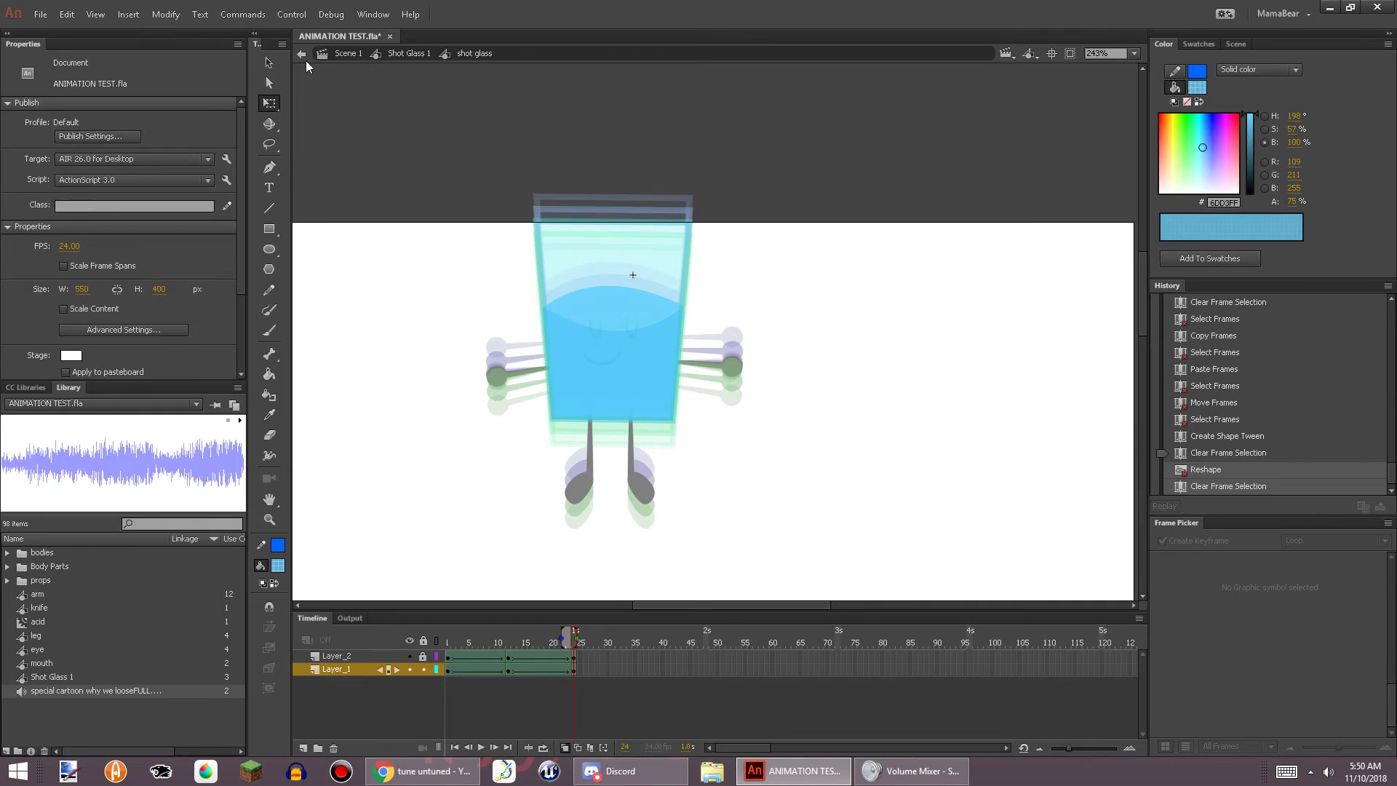
left_click(305, 60)
left_click(635, 670)
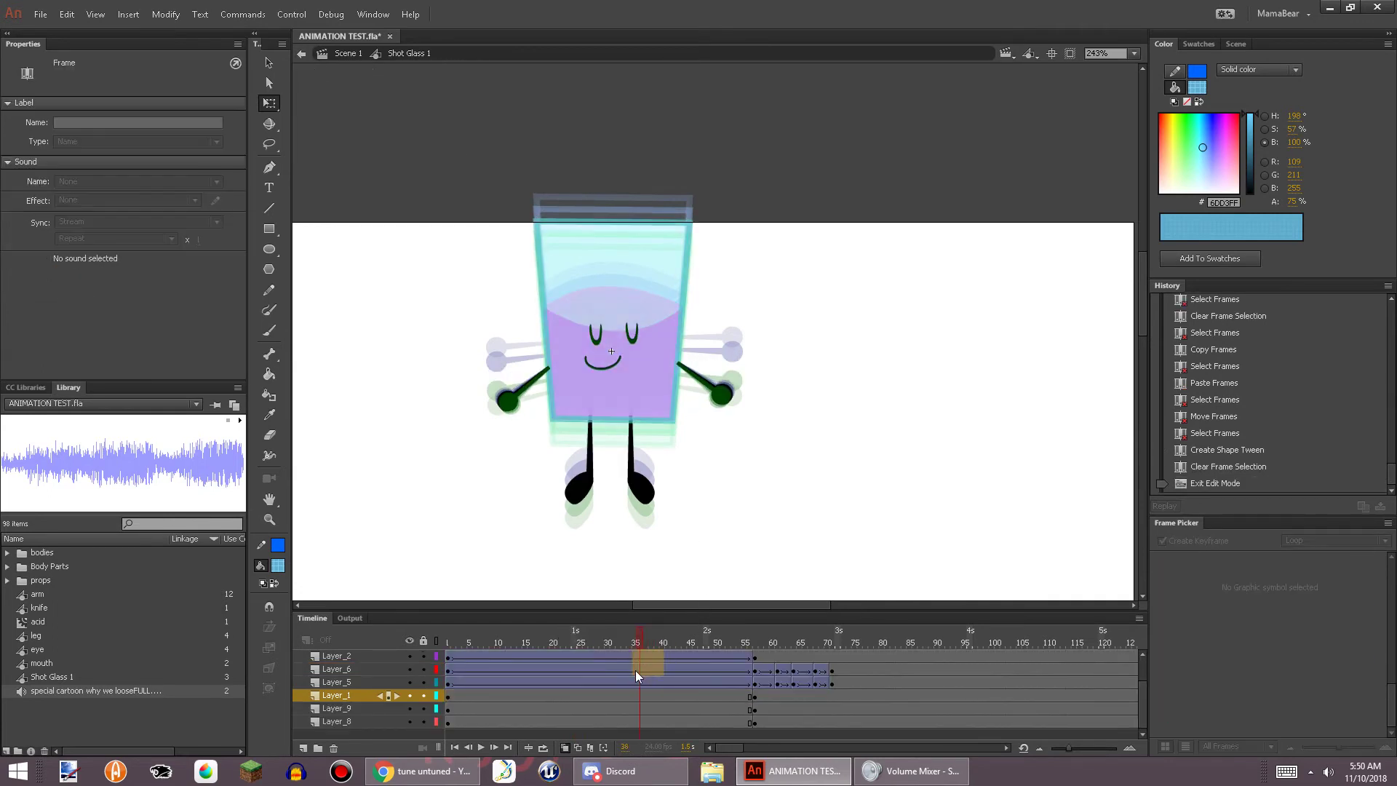
left_click_drag(635, 670, 418, 693)
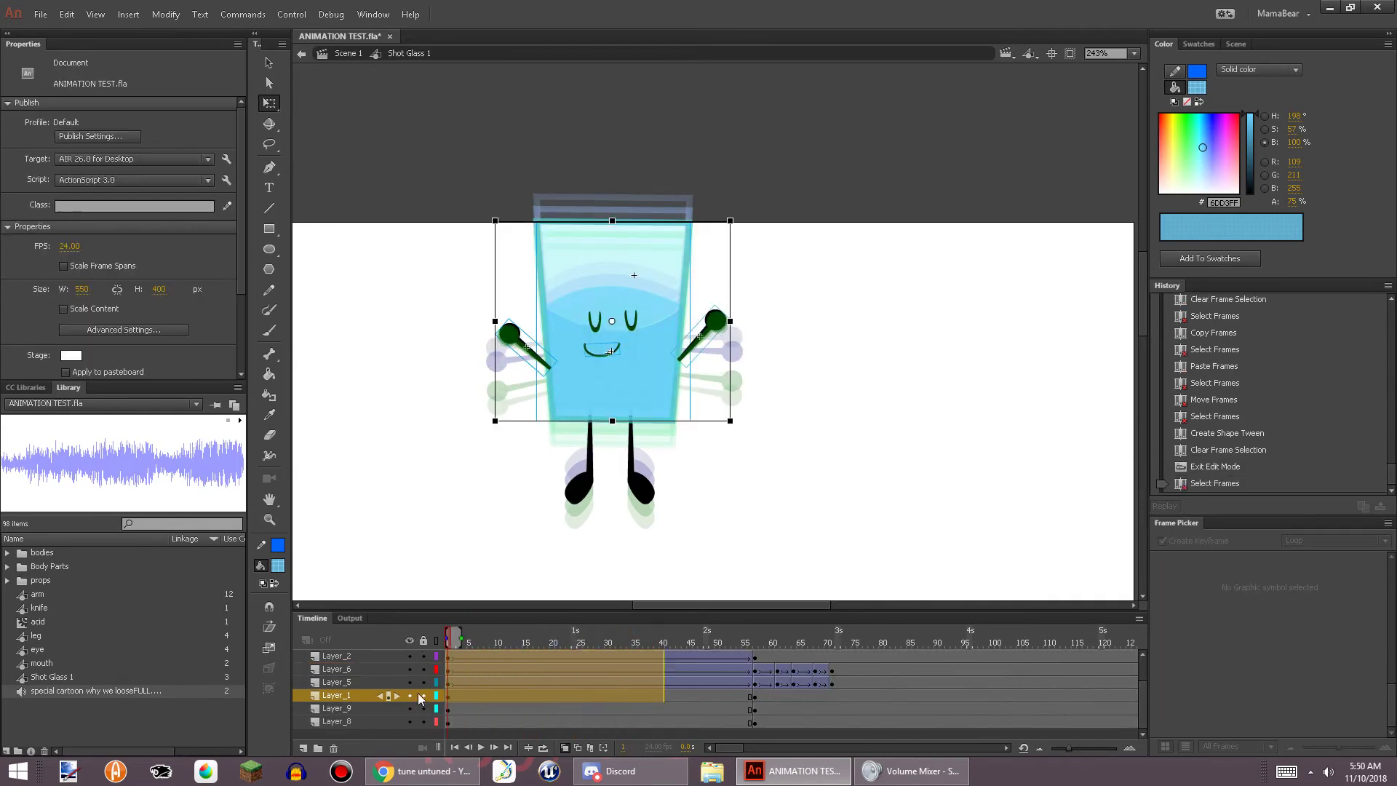
left_click(480, 747)
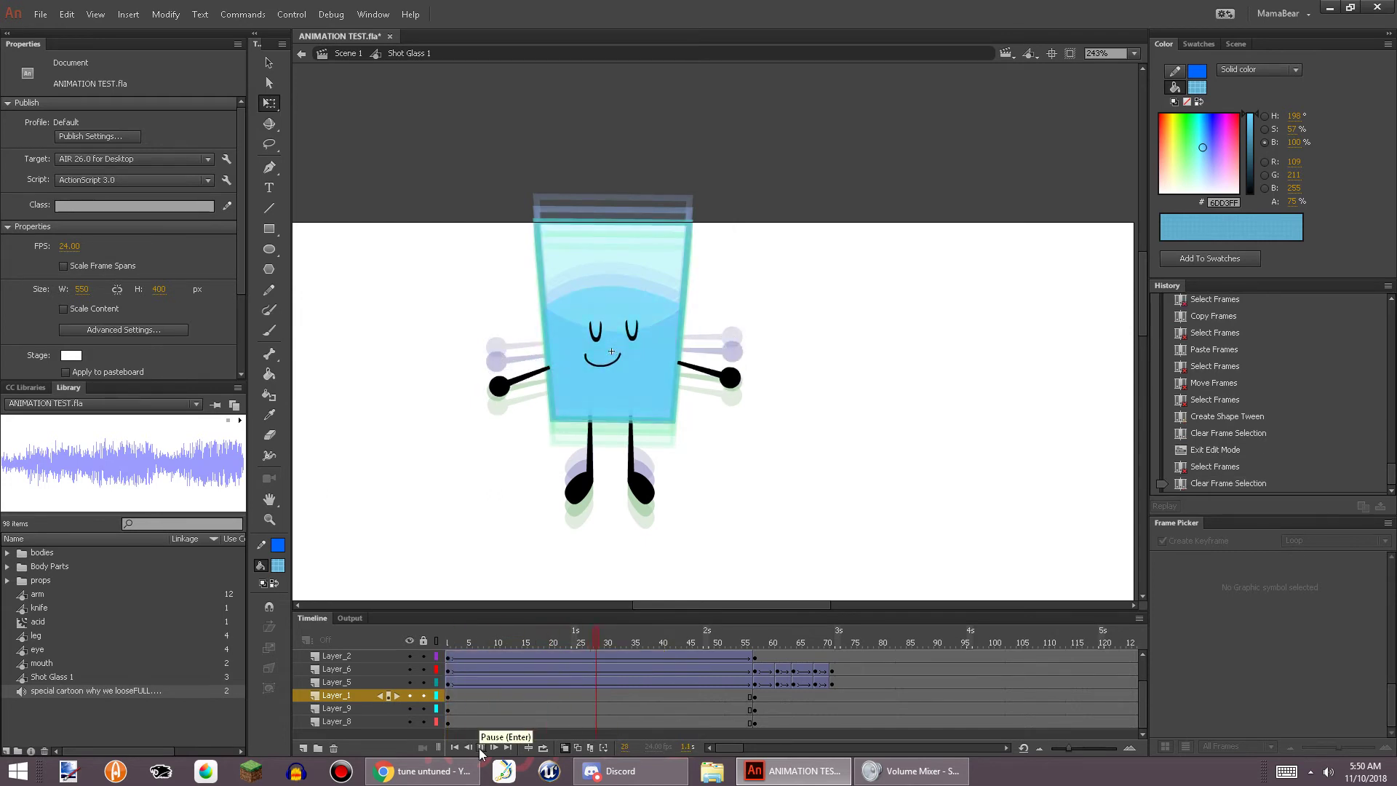
left_click(480, 748)
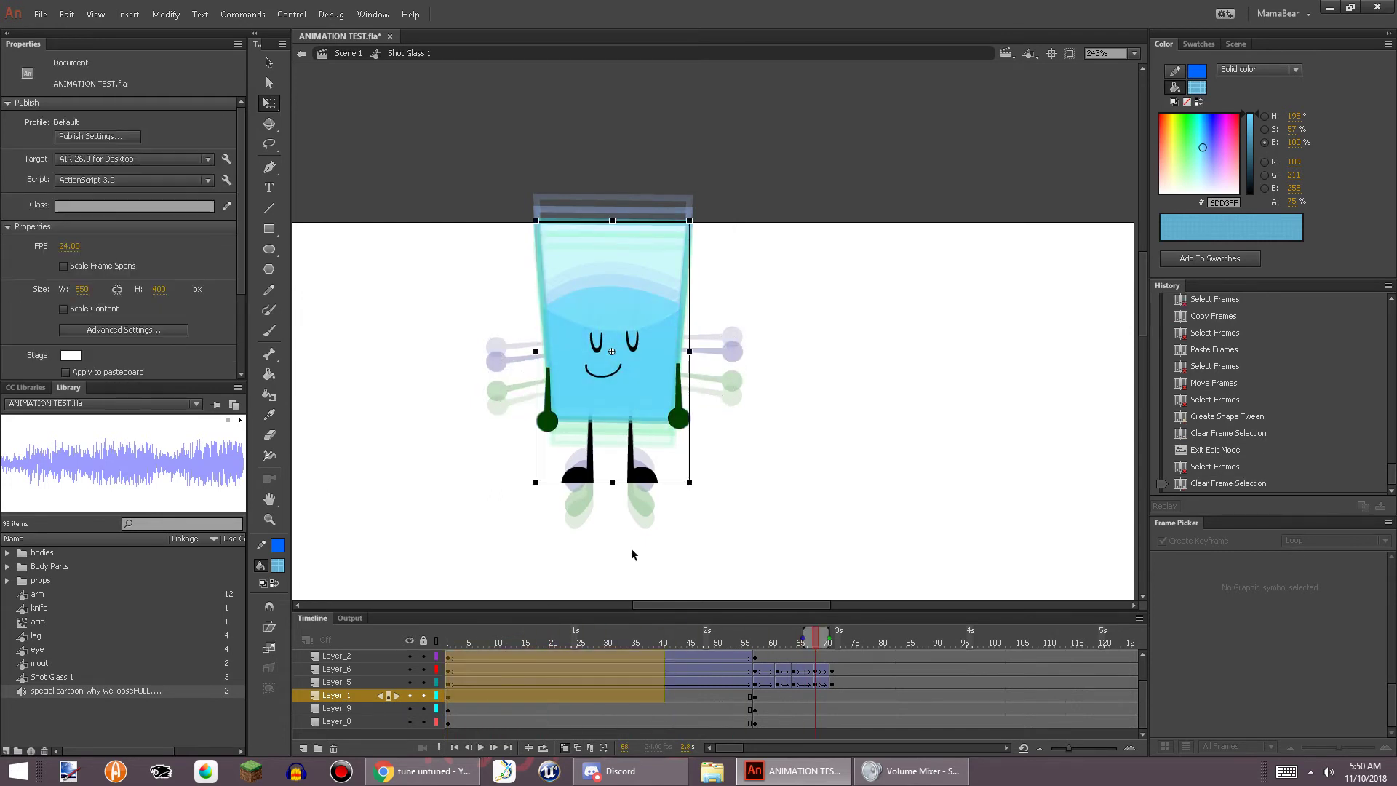
Return from Shot Glass 1 to Scene 1 and save the document
scroll(546, 274, "down", 4)
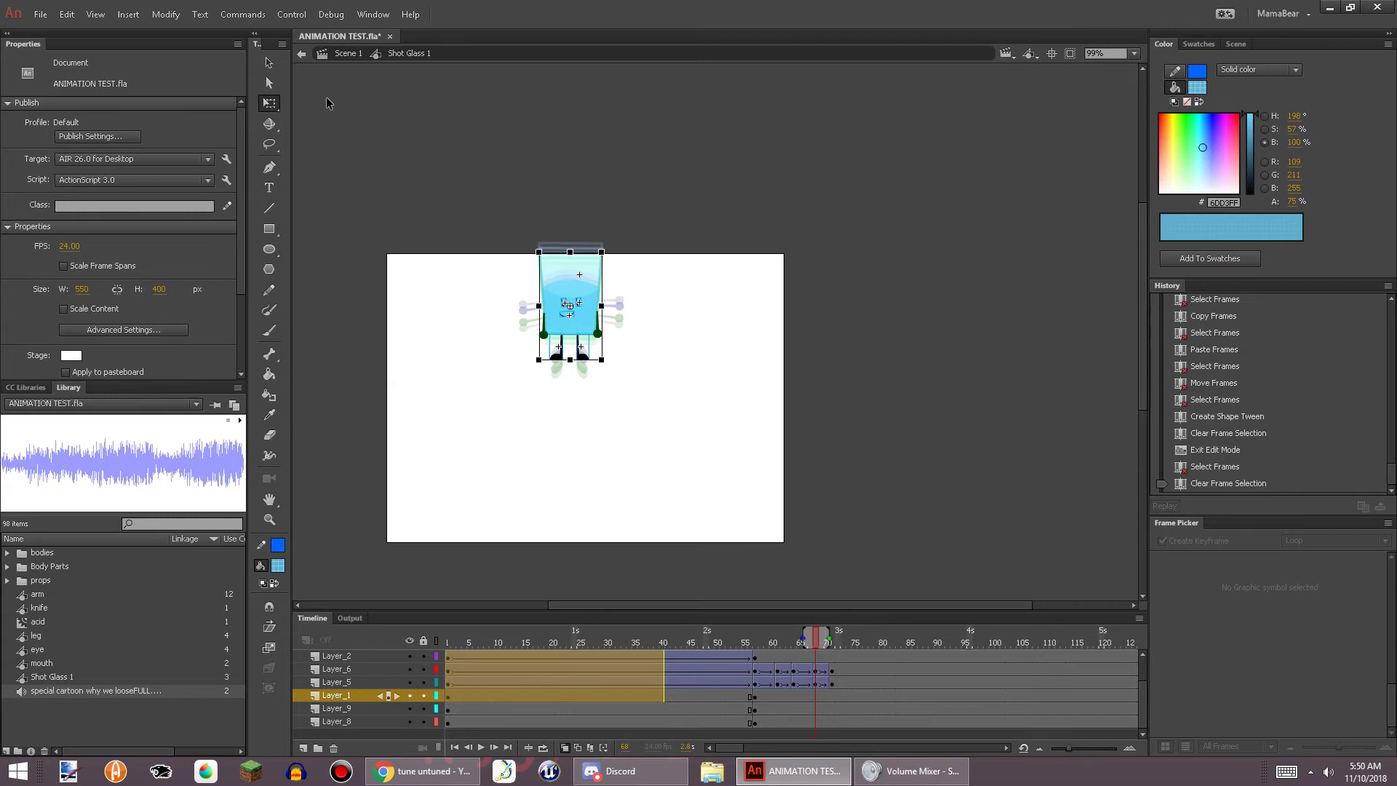
left_click(300, 53)
left_click(40, 14)
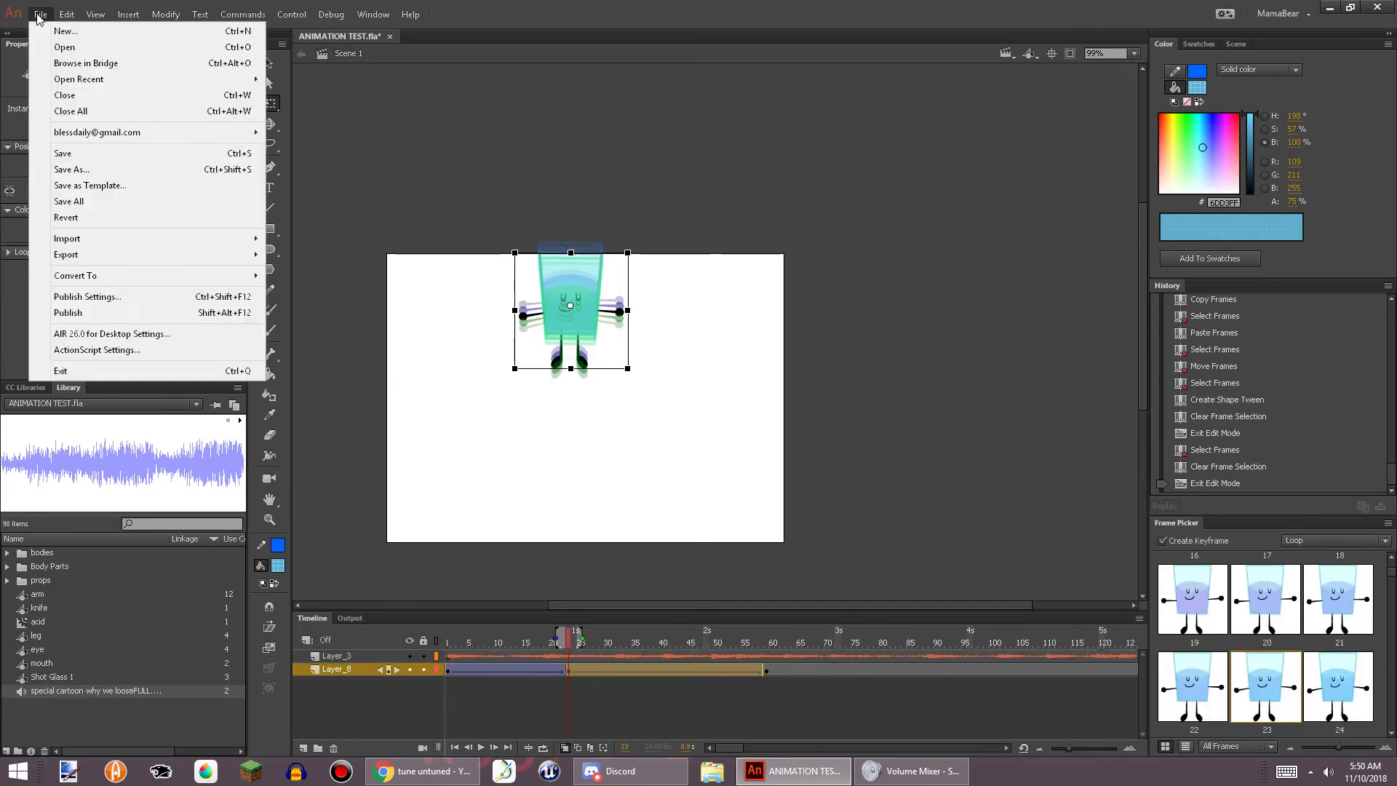
left_click(65, 154)
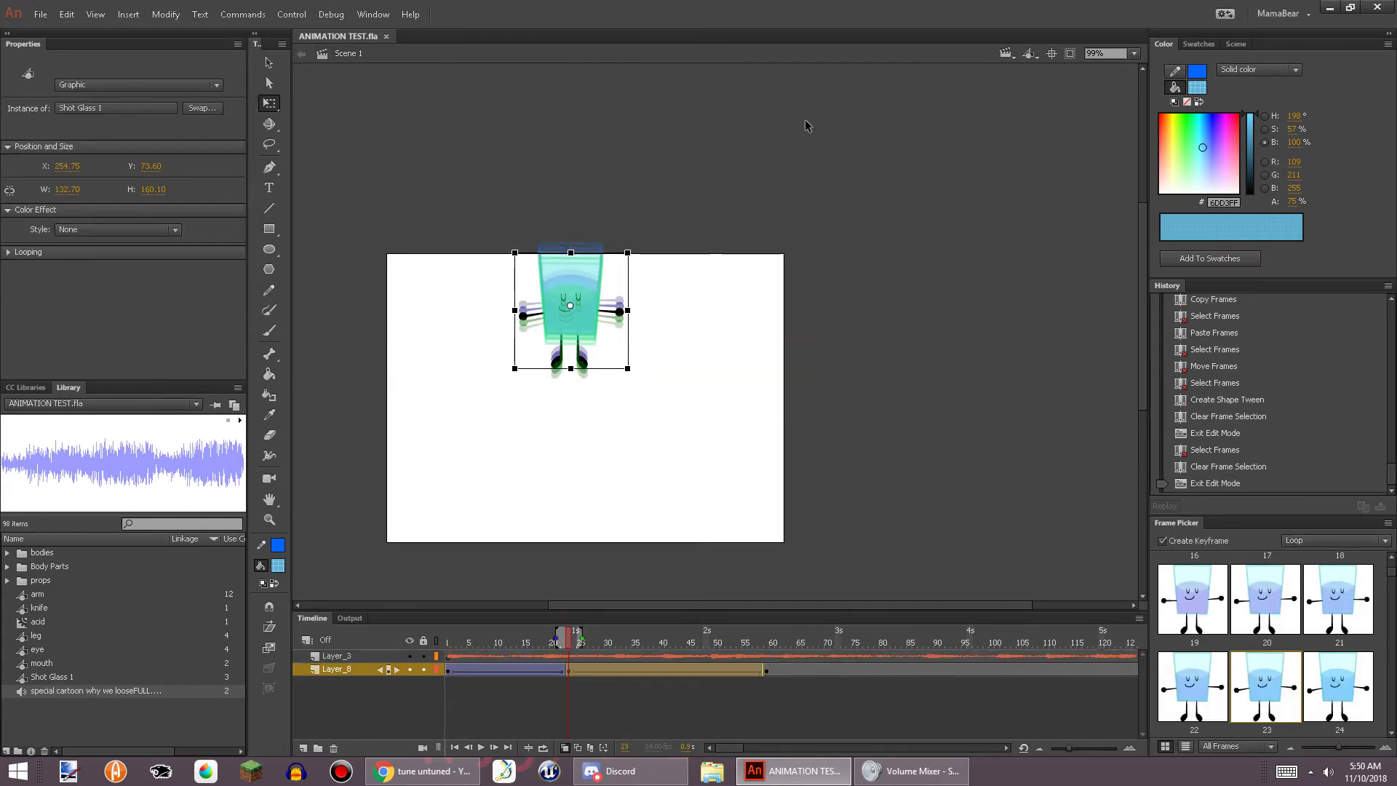
Review the recorded history of editing actions in the document
left_click(858, 154)
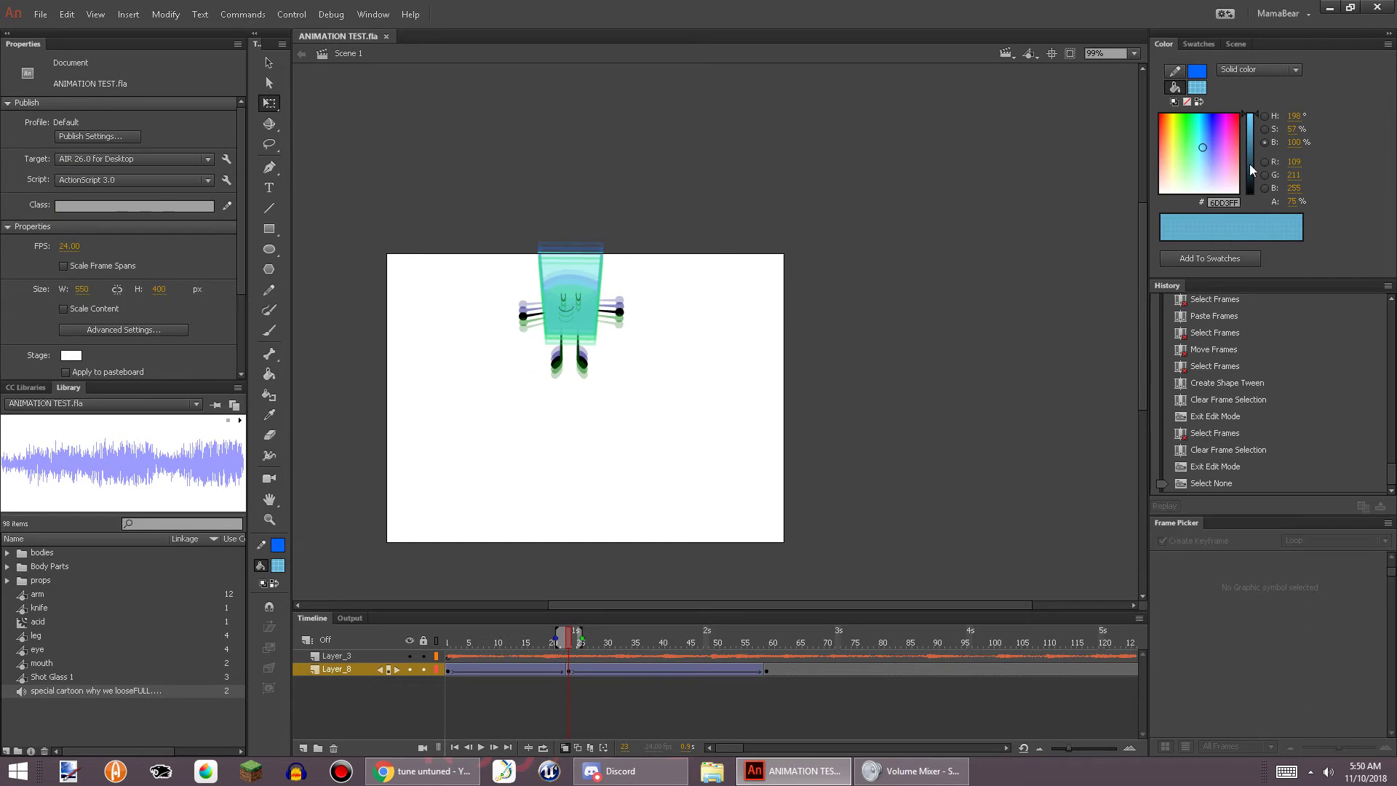
scroll(1263, 374, "up", 5)
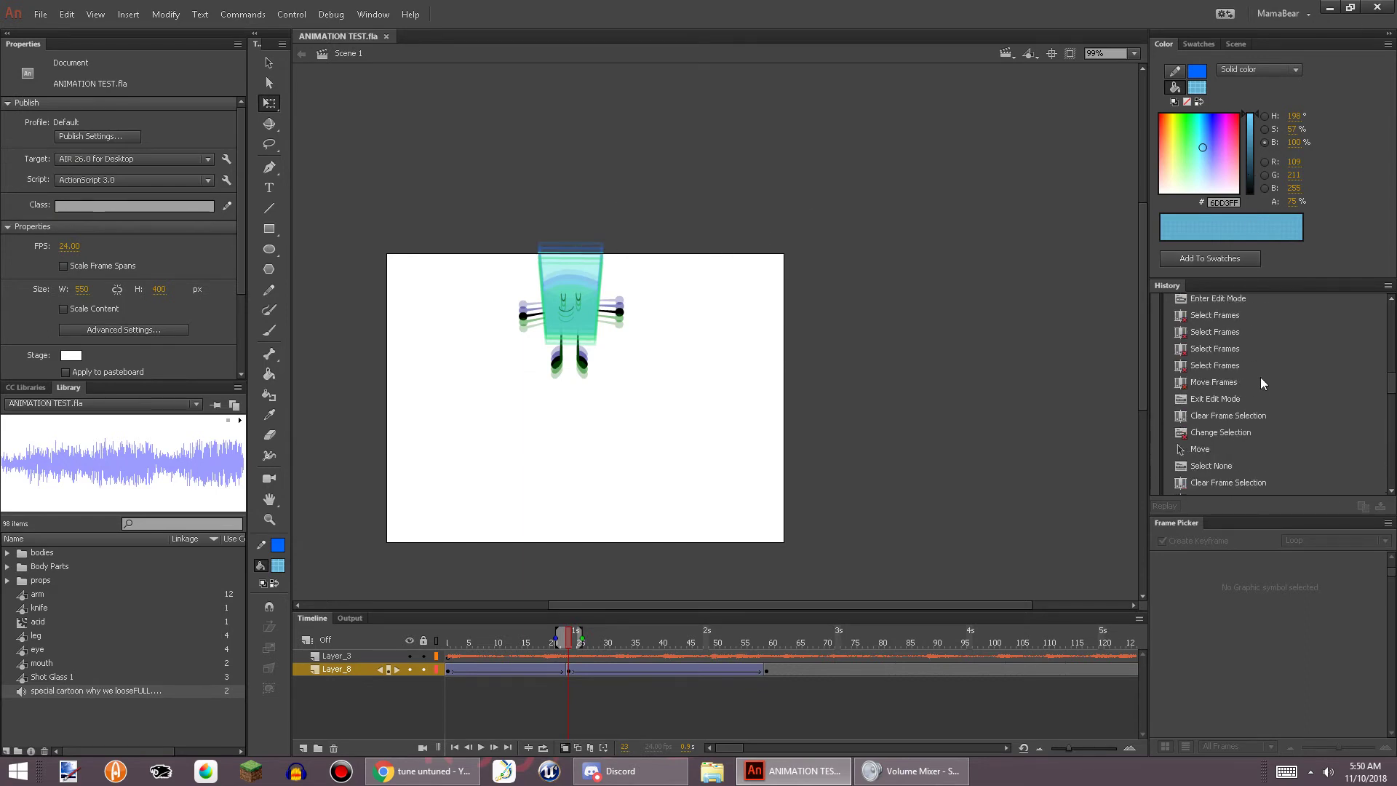
scroll(1259, 378, "up", 5)
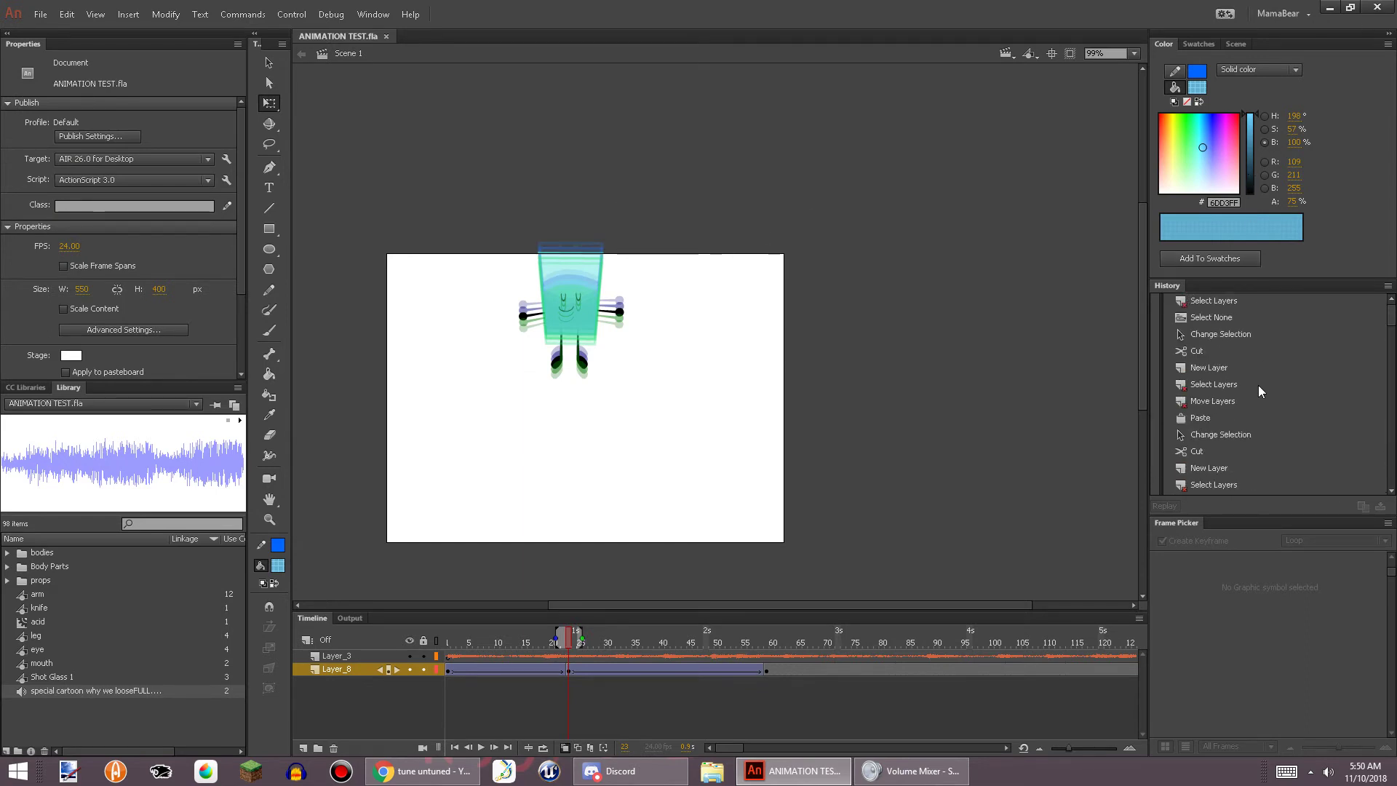
scroll(1259, 386, "down", 5)
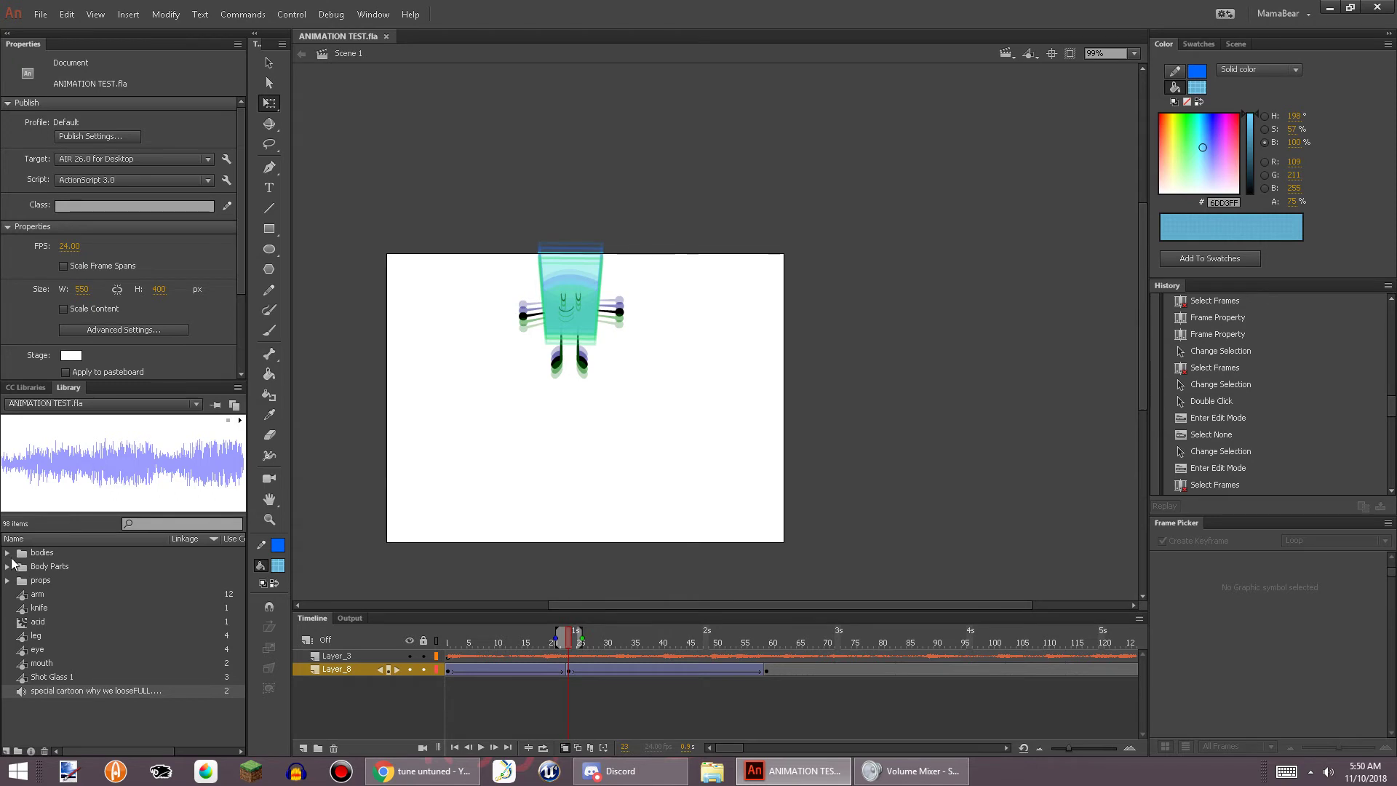
scroll(496, 333, "up", 5)
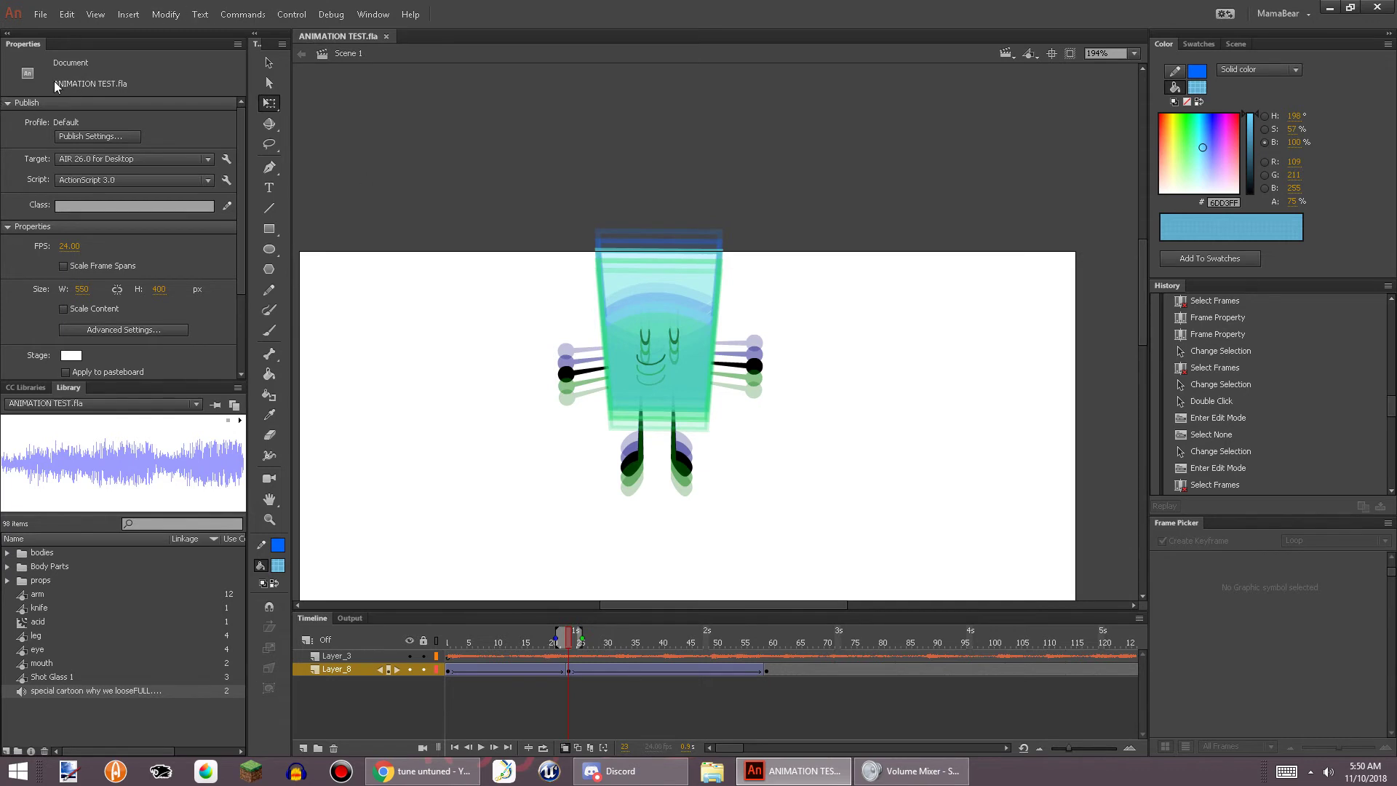
scroll(1338, 320, "up", 5)
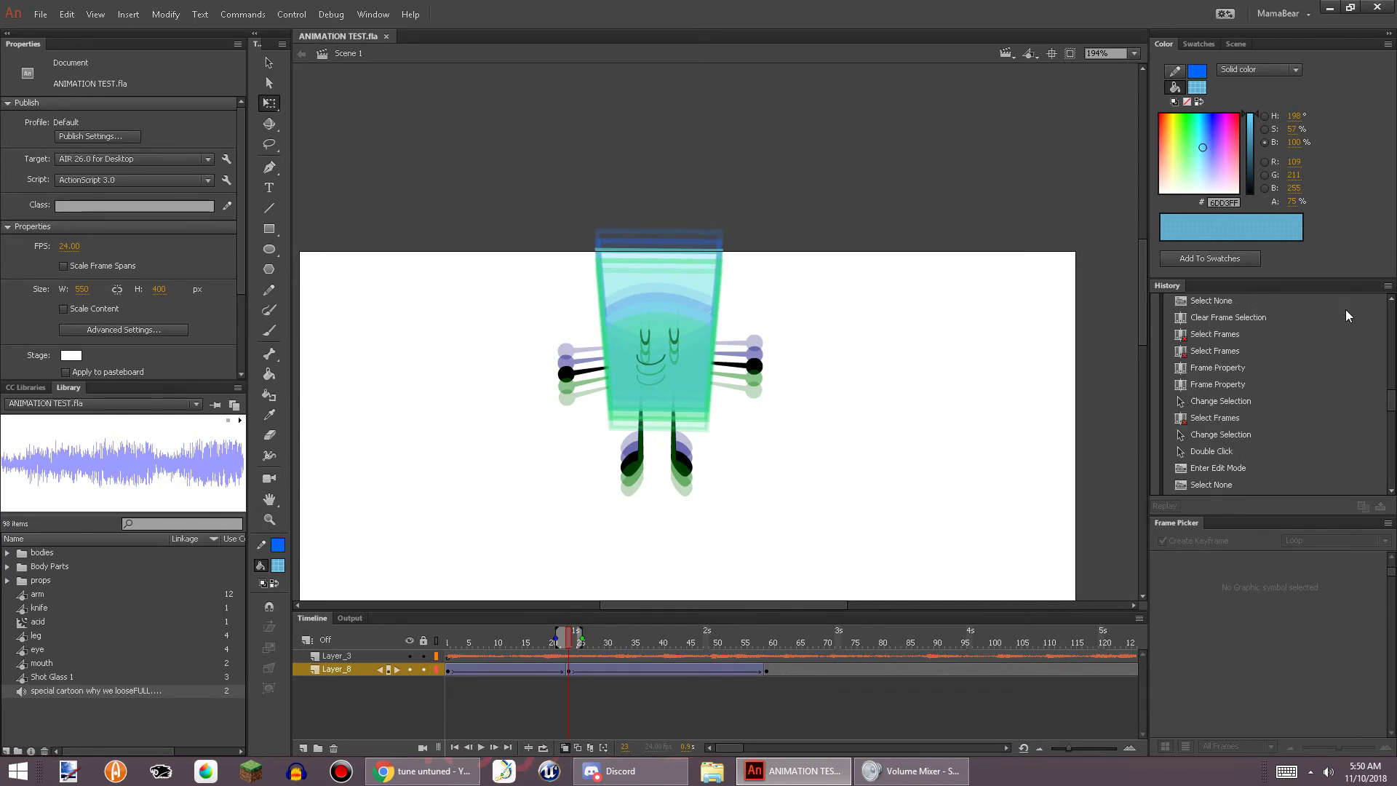
scroll(1333, 326, "up", 2)
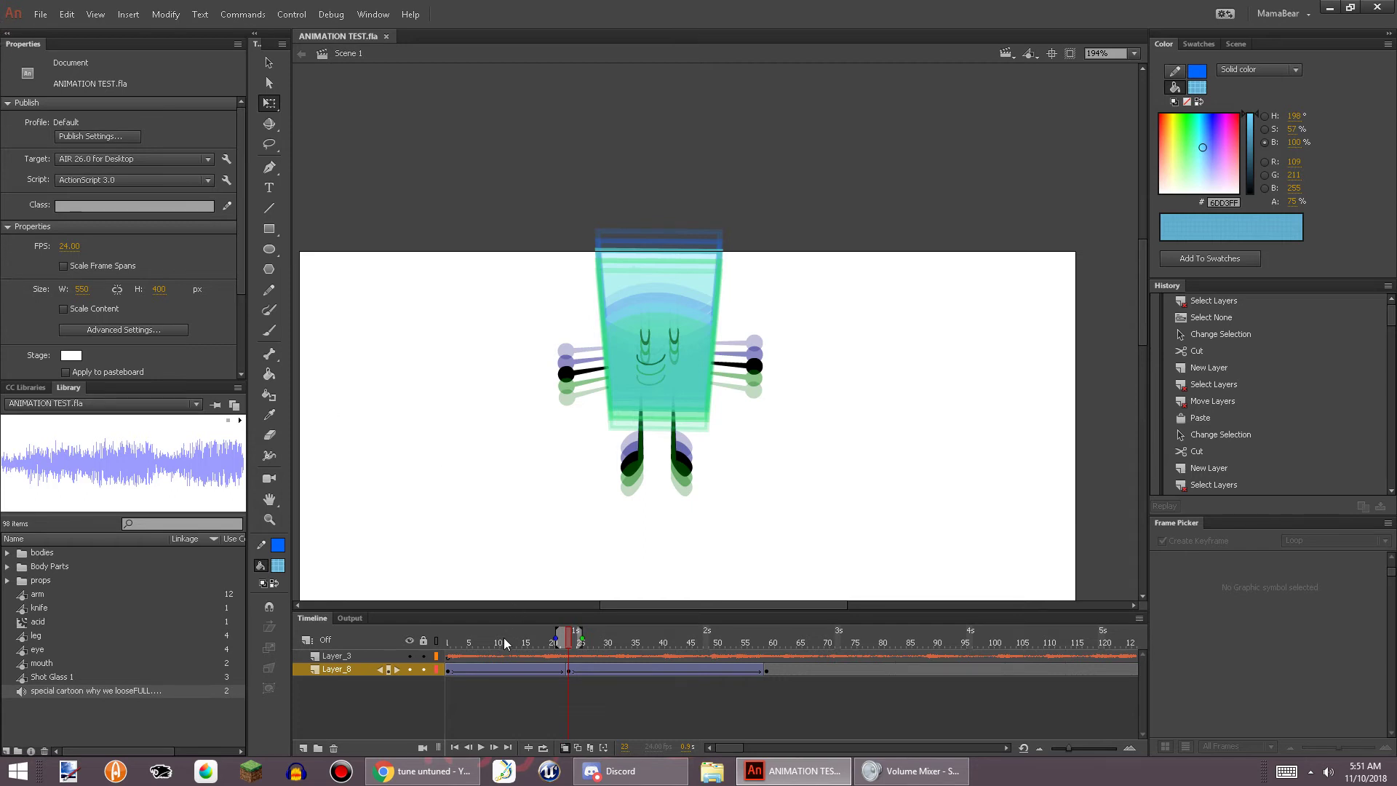
left_click_drag(502, 655, 585, 678)
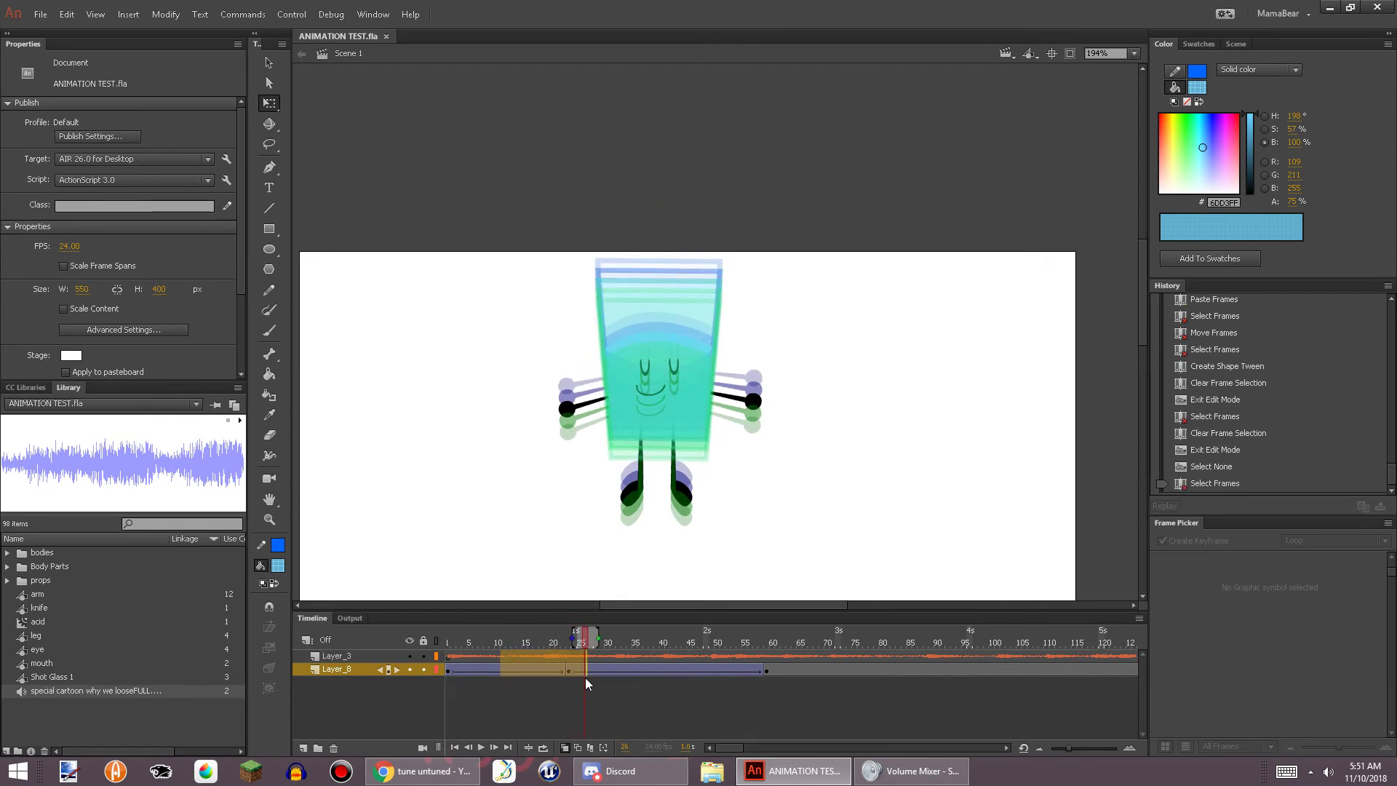
Clear the Layer_8 keyframe at frame 23 in Scene 1
double_click(565, 670)
left_click(572, 670)
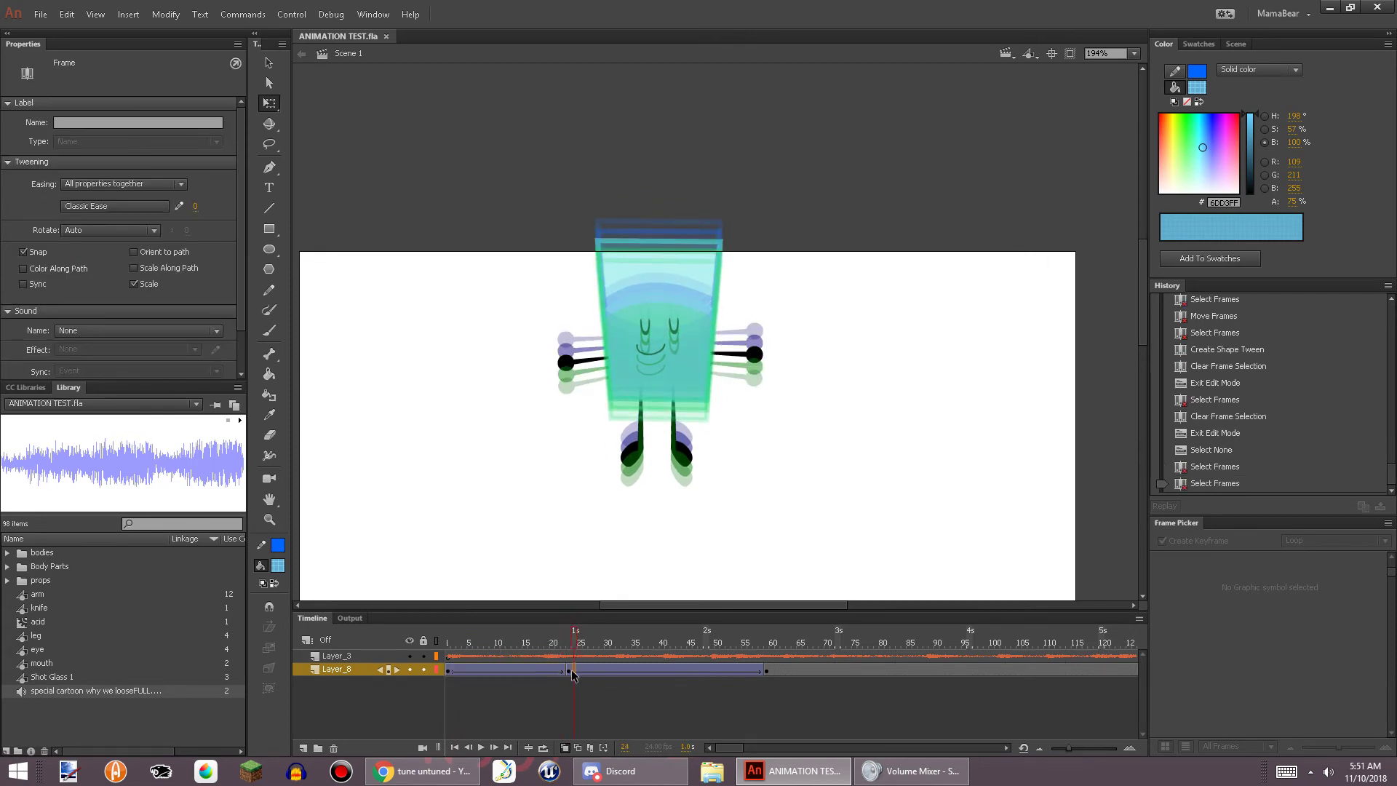
right_click(572, 669)
left_click(568, 670)
right_click(568, 670)
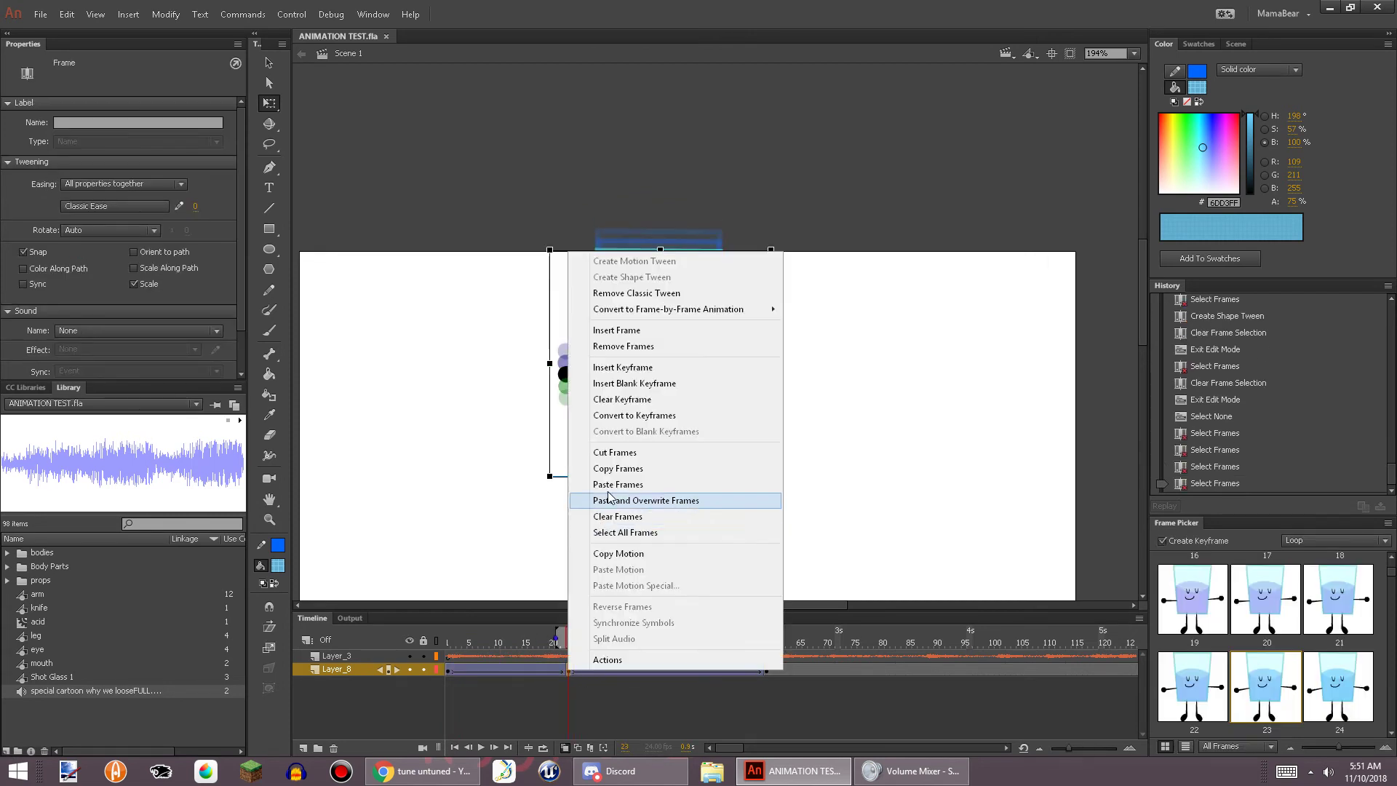
left_click(640, 400)
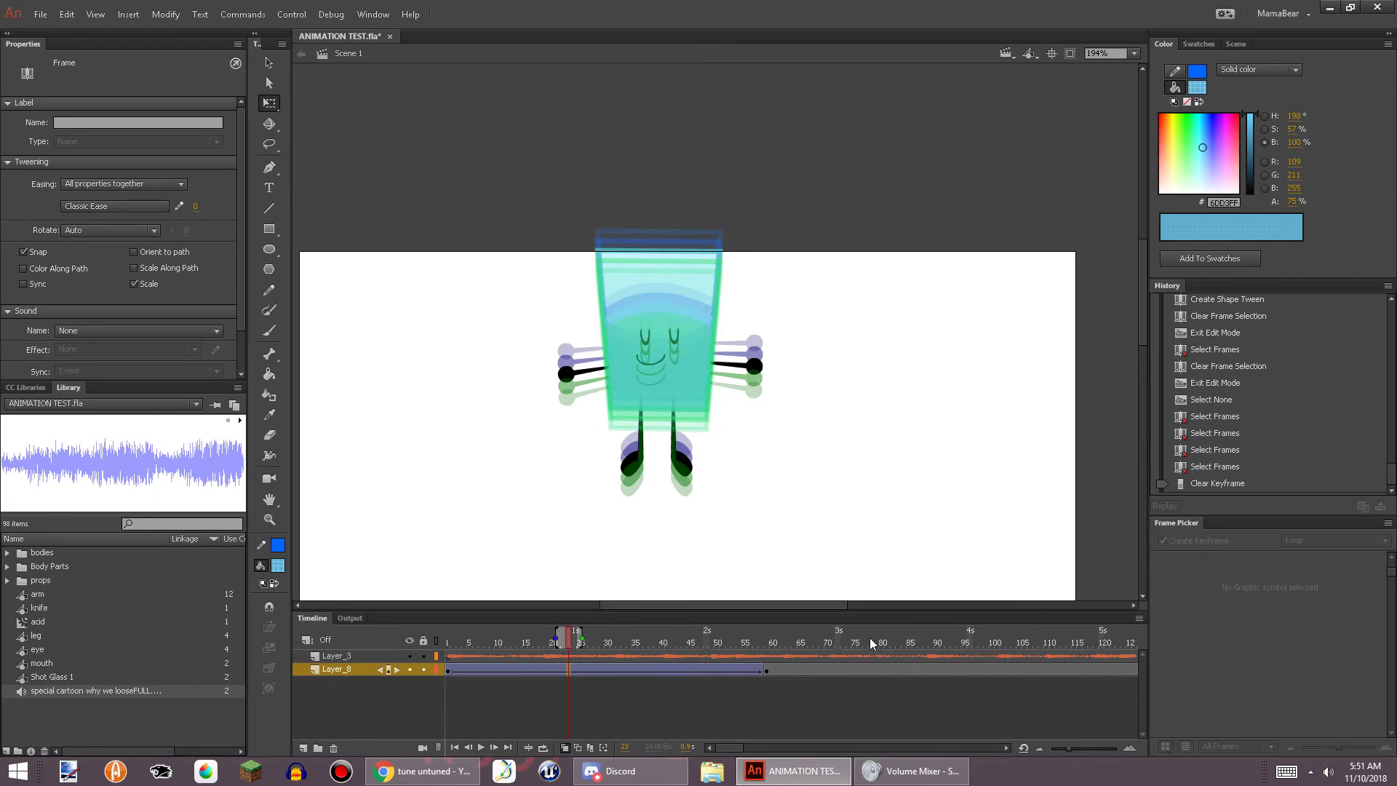
Examine the shot glass character's drop in Scene 1 near frame 54 and at its start on frame 1
right_click(739, 669)
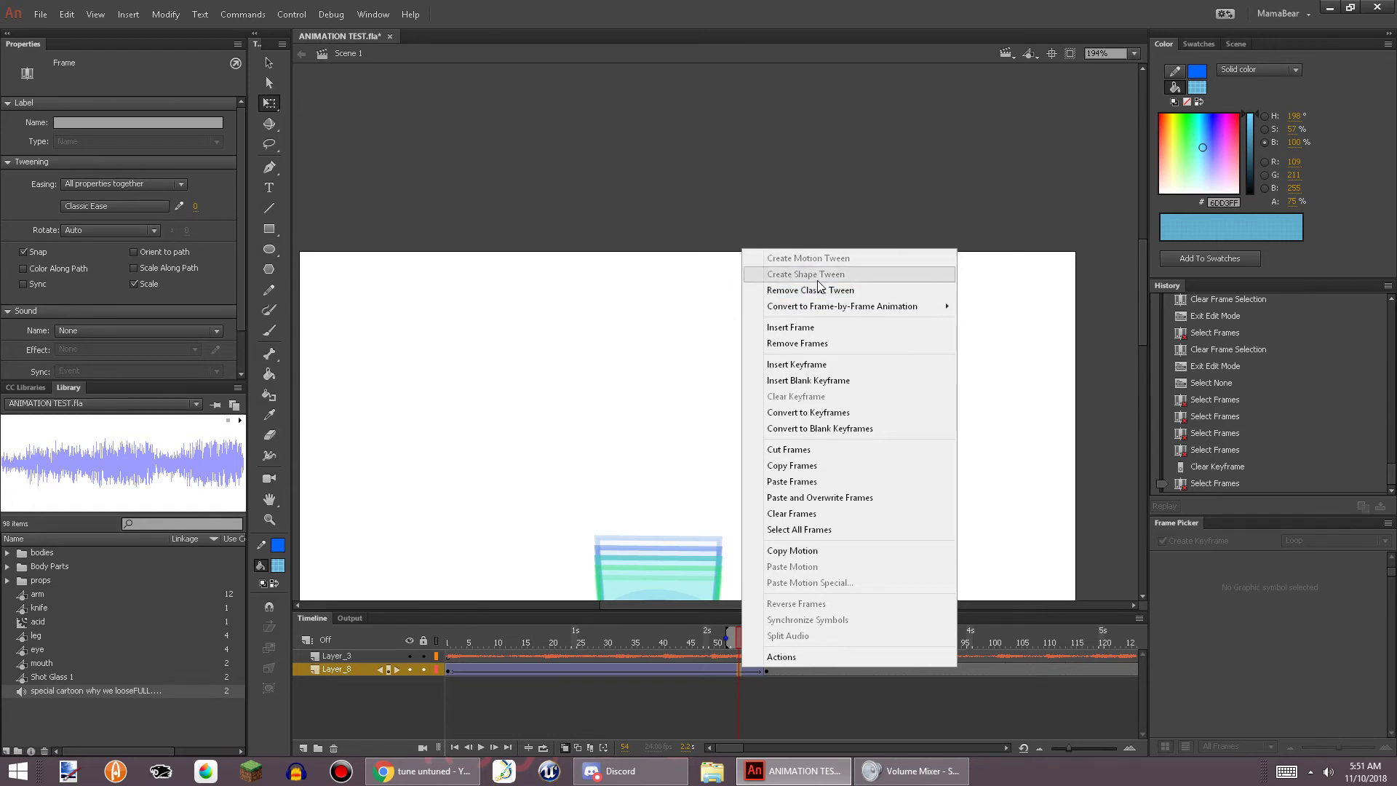
left_click(659, 244)
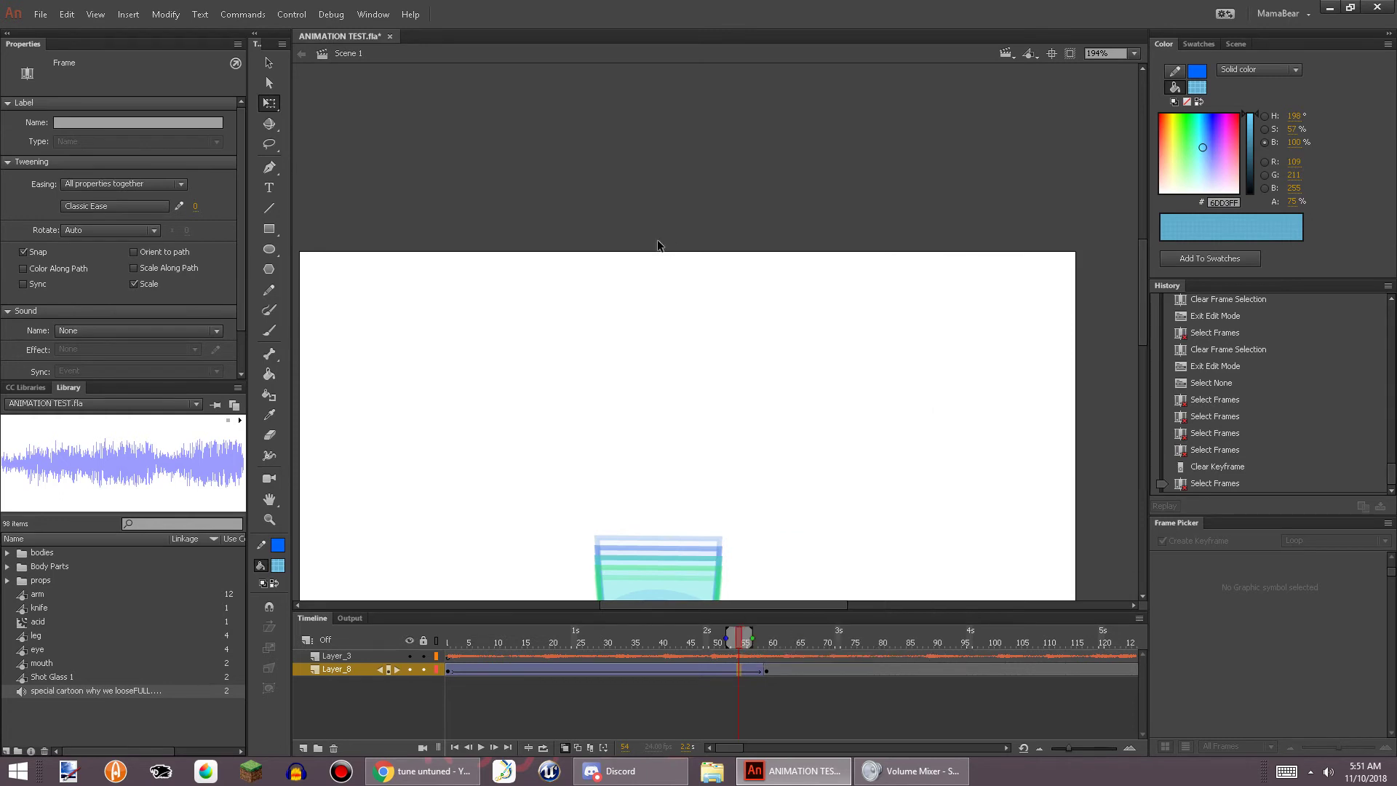
left_click_drag(599, 393, 655, 75)
left_click_drag(536, 418, 427, 411)
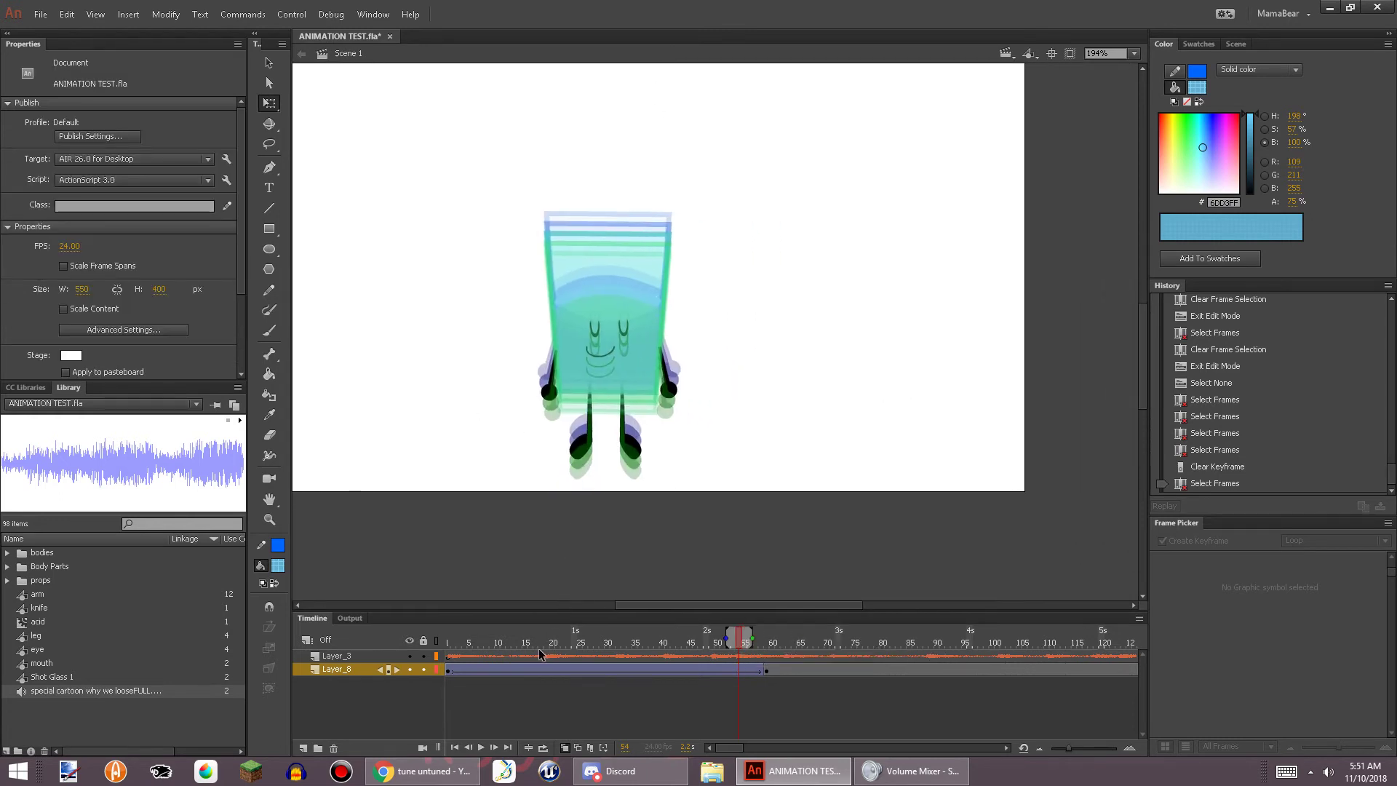
left_click_drag(562, 655, 448, 656)
left_click_drag(594, 343, 613, 447)
scroll(669, 544, "down", 4)
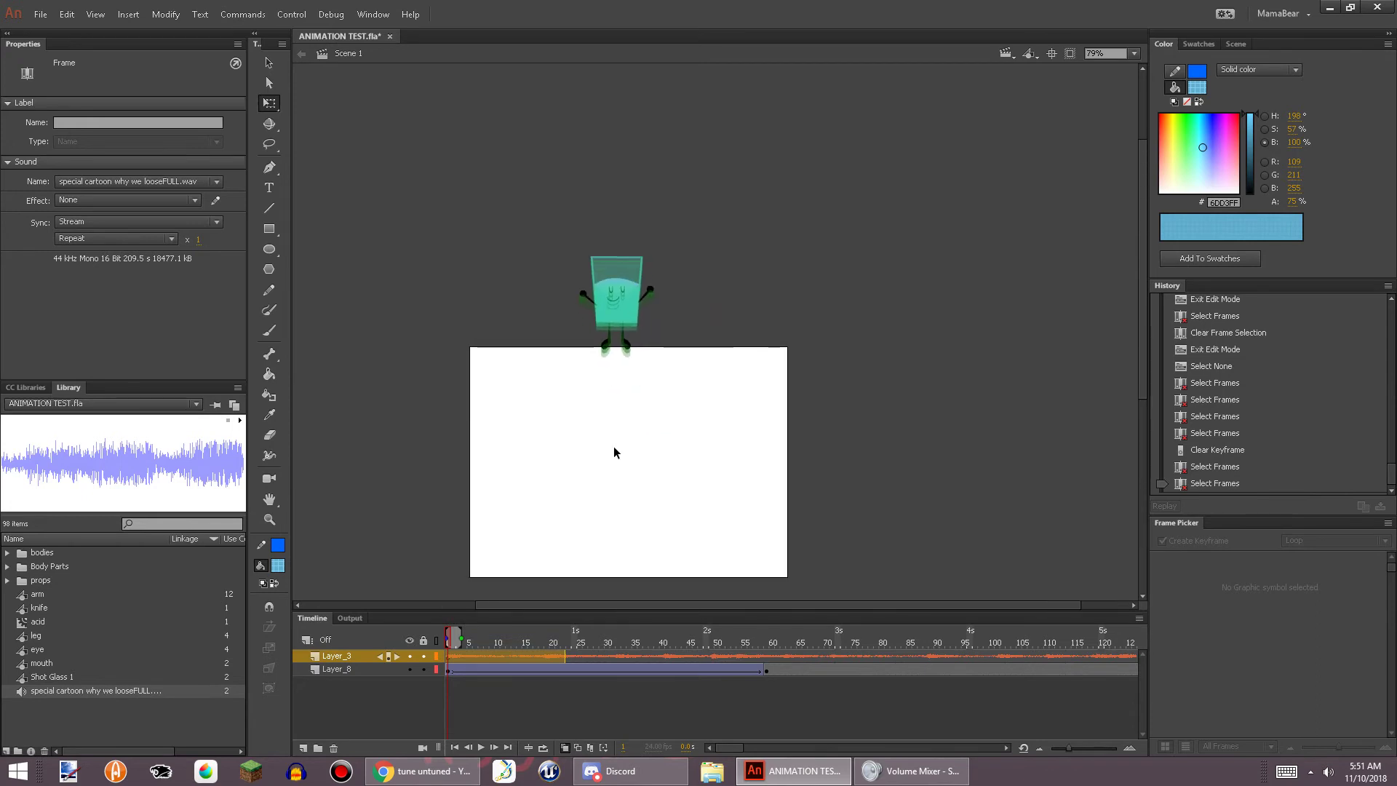
left_click(613, 447)
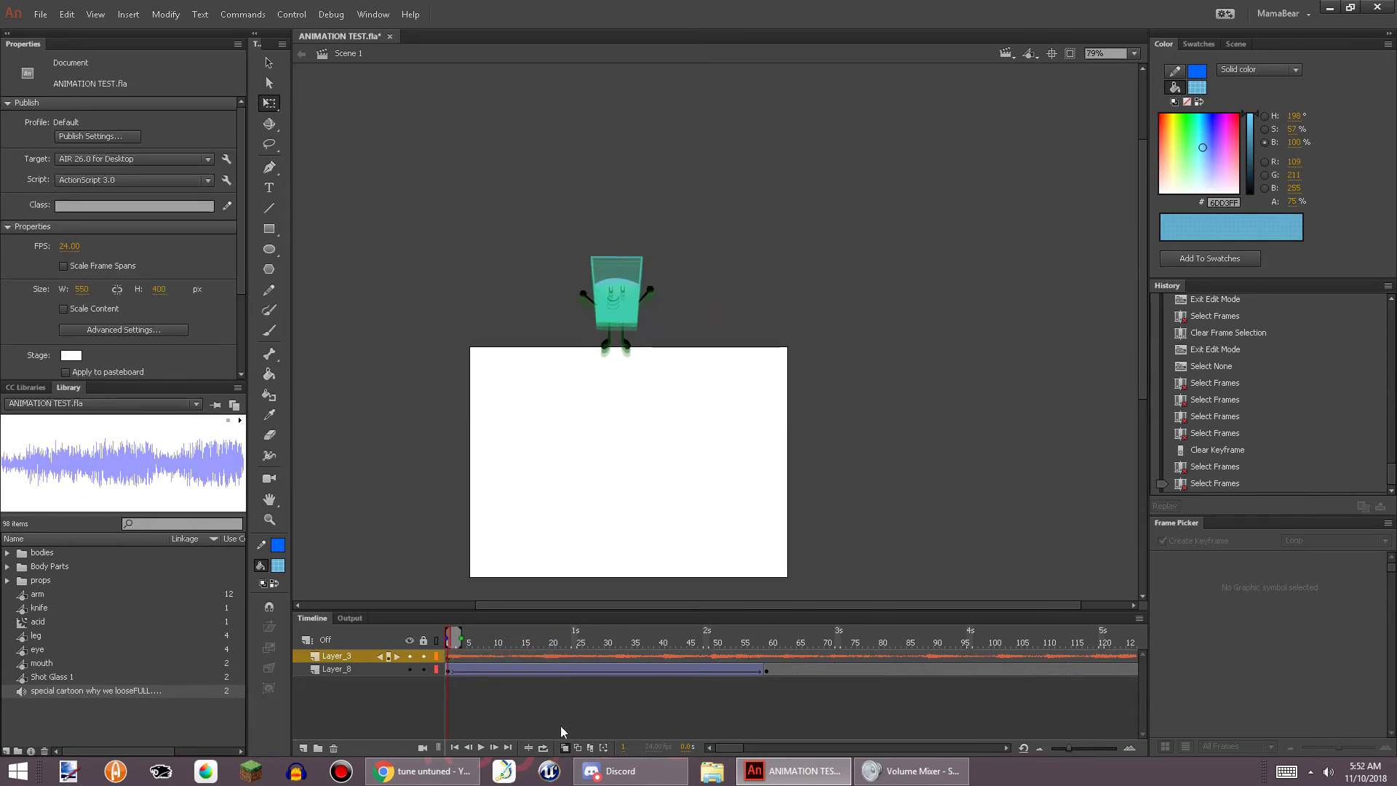
Open the Shot Glass 1 symbol and try inserting arm keyframes on Layer_6 at frames 73 and 89
left_click(514, 668)
left_click(617, 391)
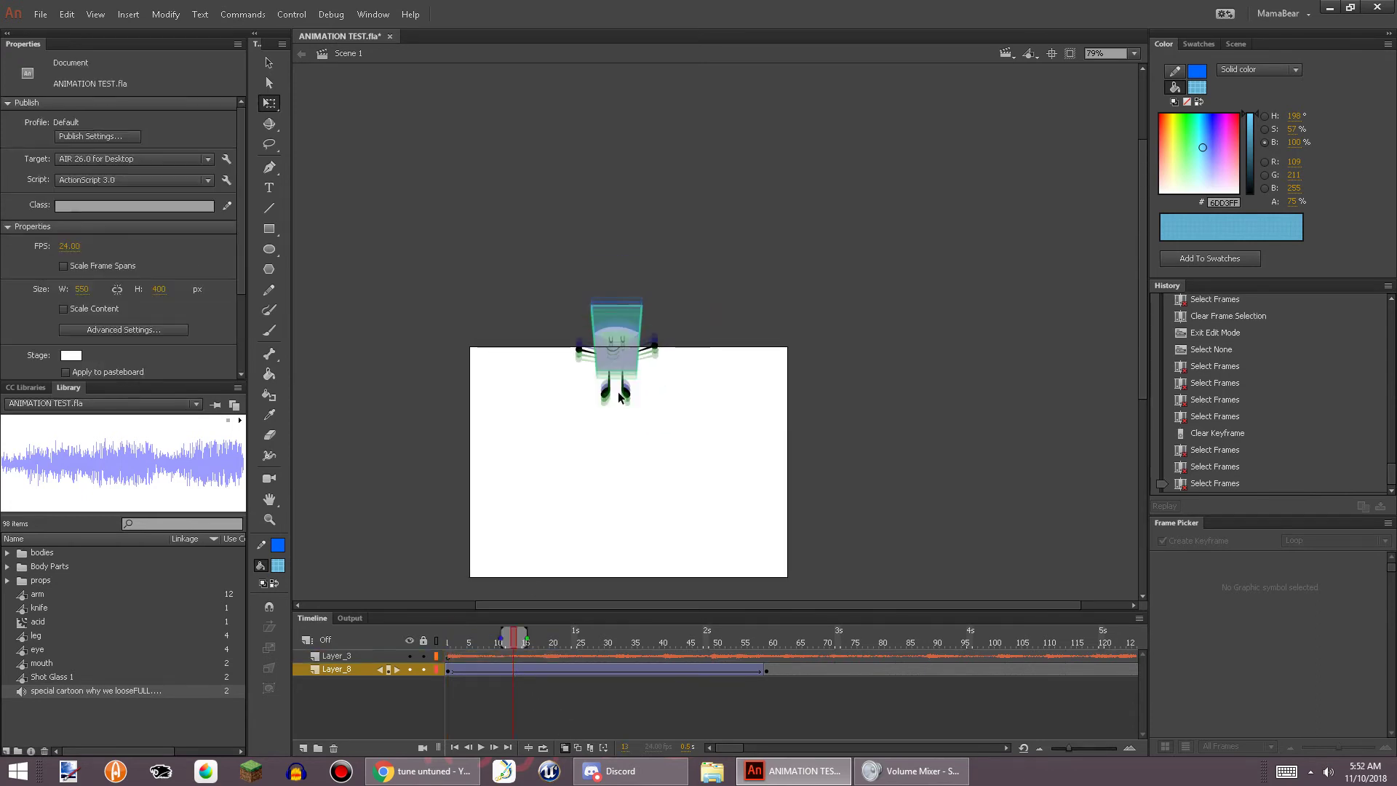
double_click(629, 374)
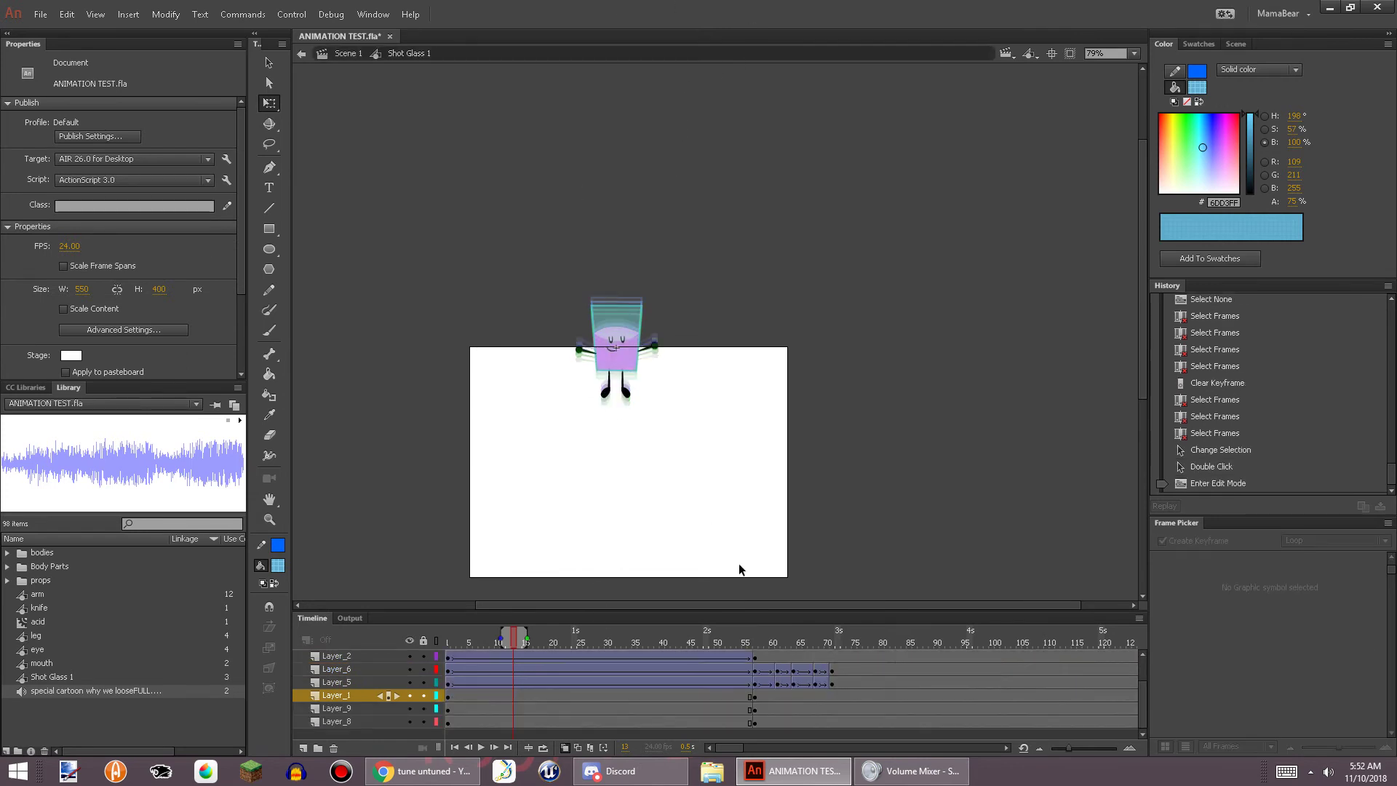
left_click(843, 668)
right_click(844, 668)
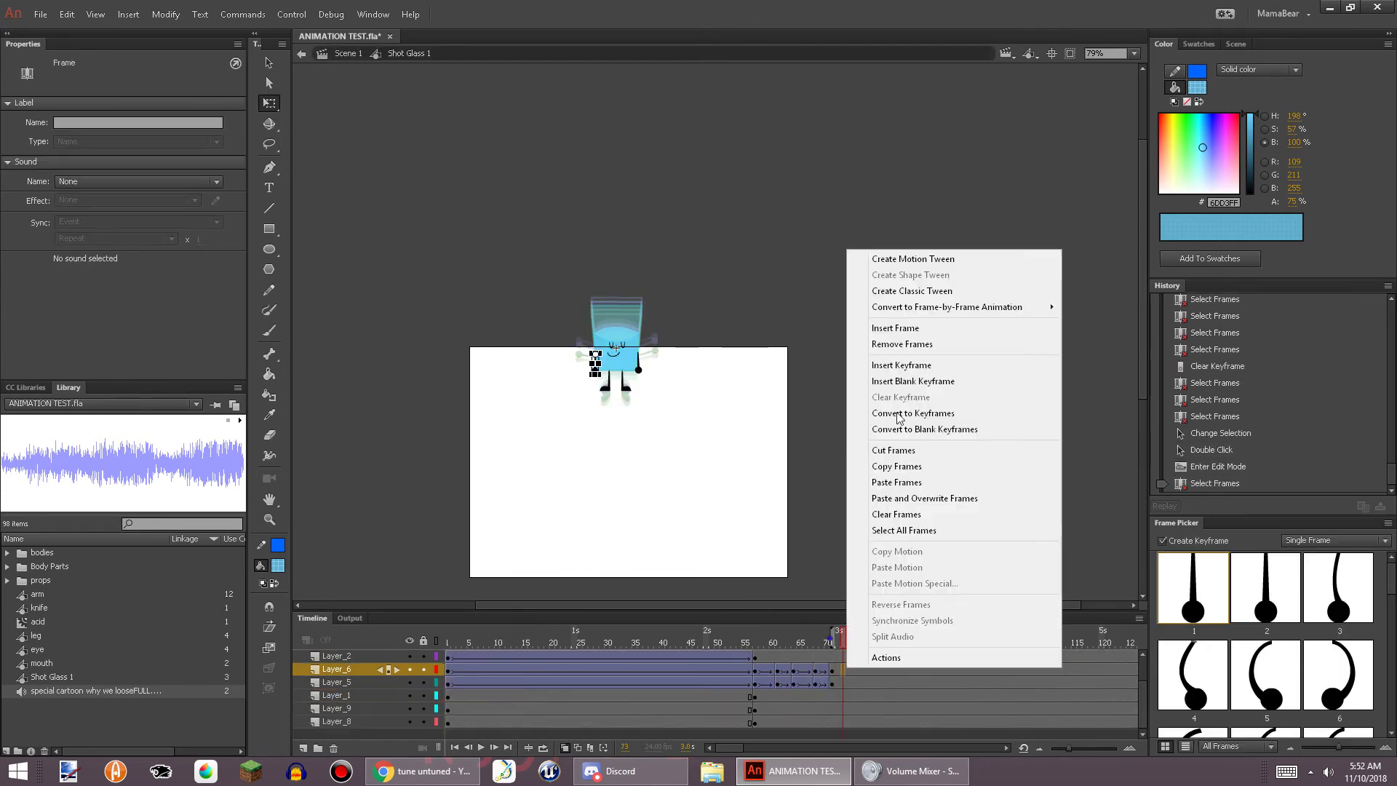
left_click(917, 366)
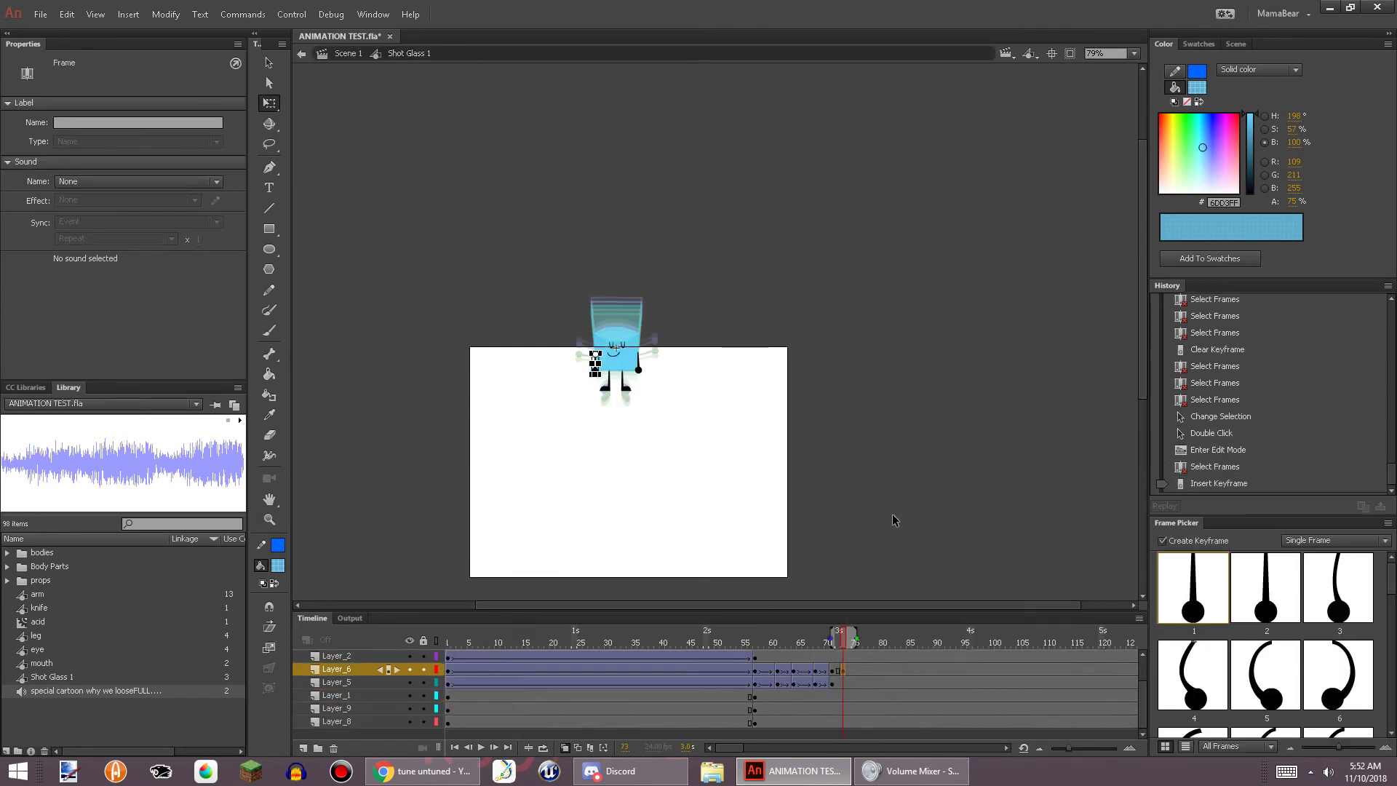
left_click(930, 670)
right_click(930, 670)
left_click(975, 367)
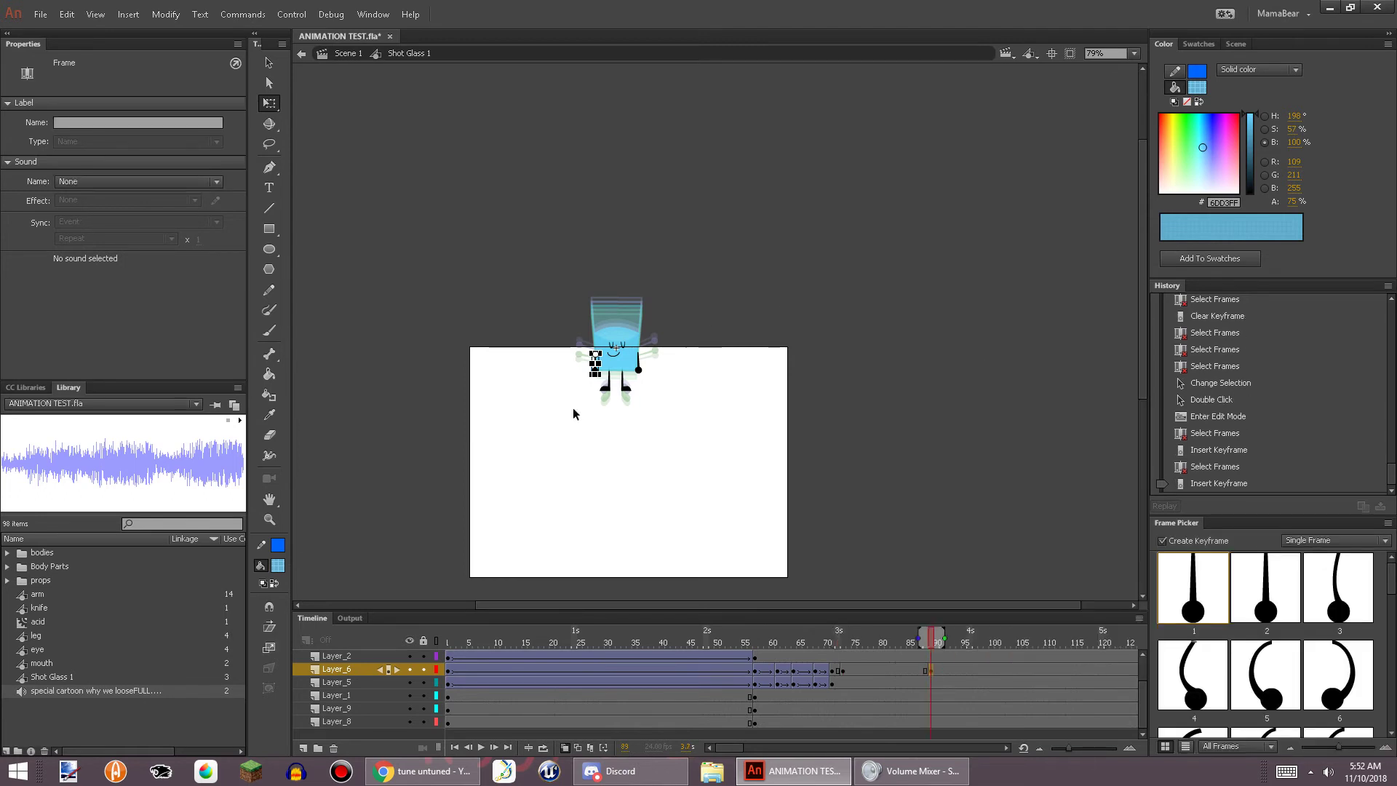
Try a motion tween, undo it, and try a classic tween between the Layer_6 arm keyframes at frames 73 and 89
scroll(582, 342, "up", 6)
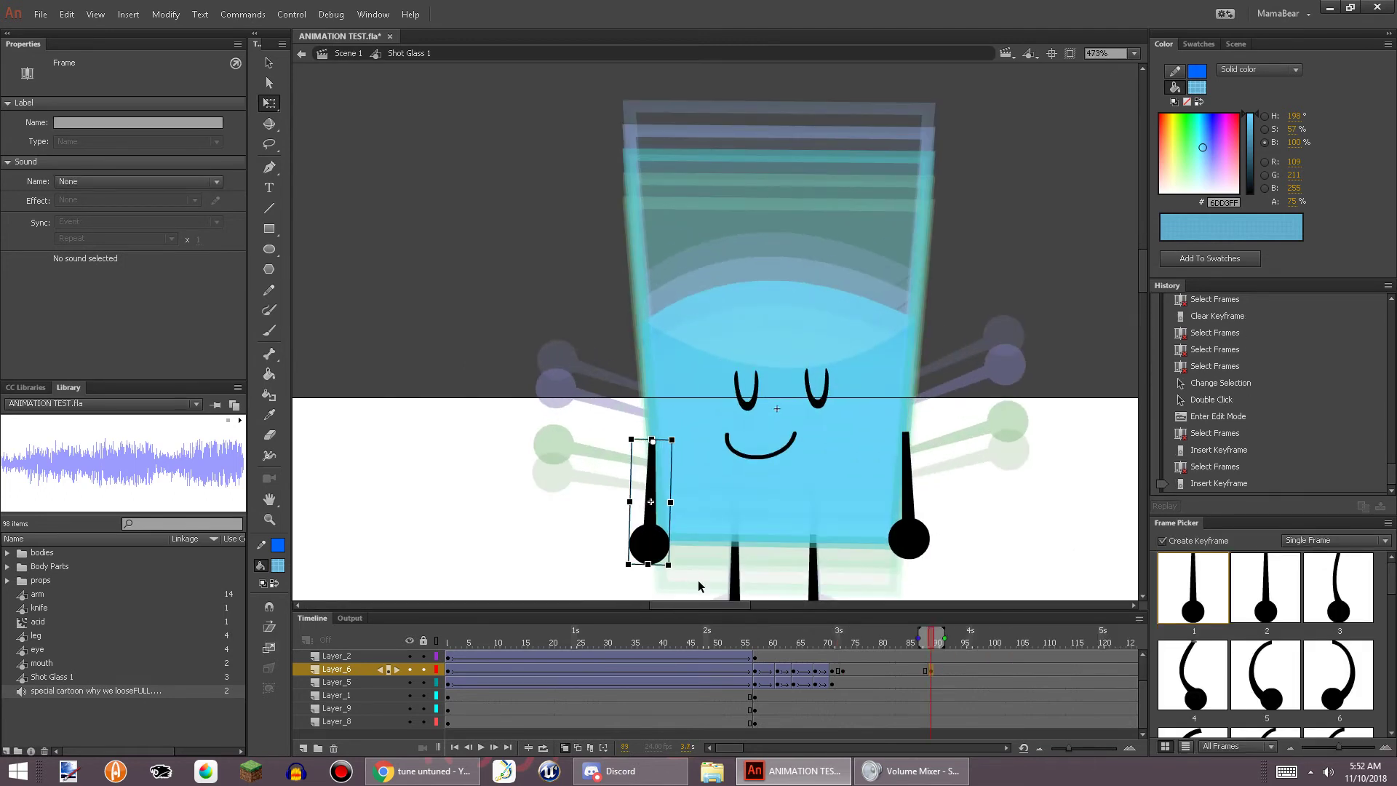
left_click_drag(698, 583, 764, 463)
right_click(914, 669)
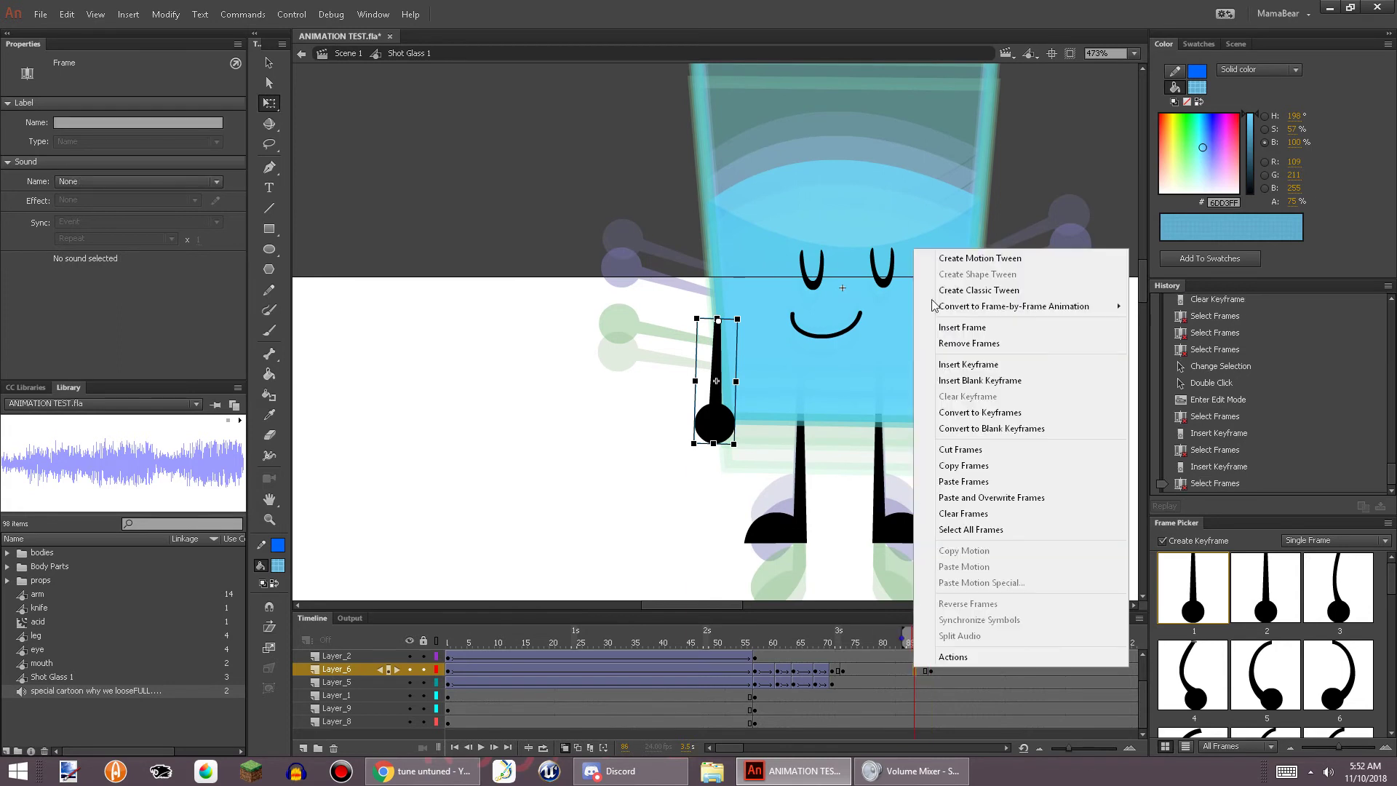
left_click(950, 260)
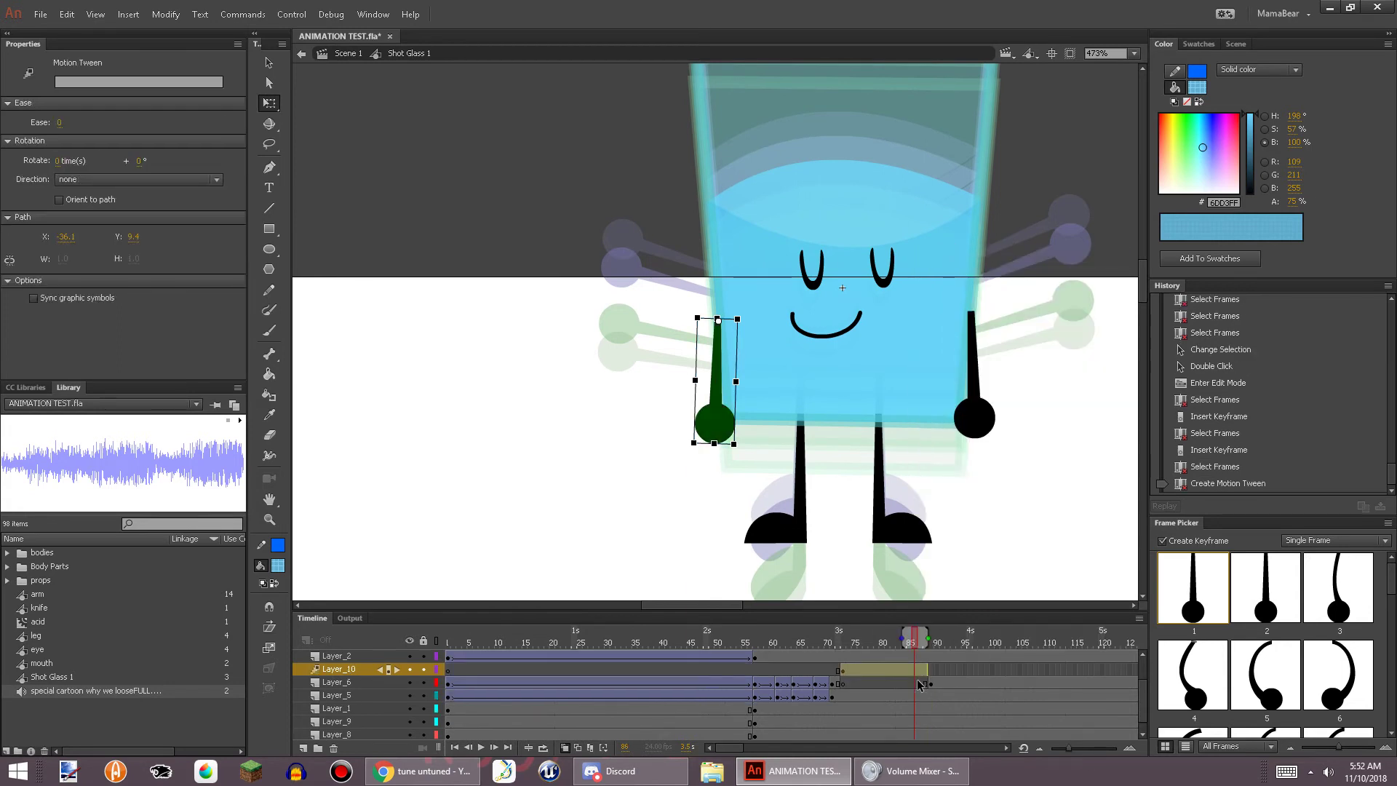
key("ctrl+z")
right_click(914, 669)
left_click(971, 296)
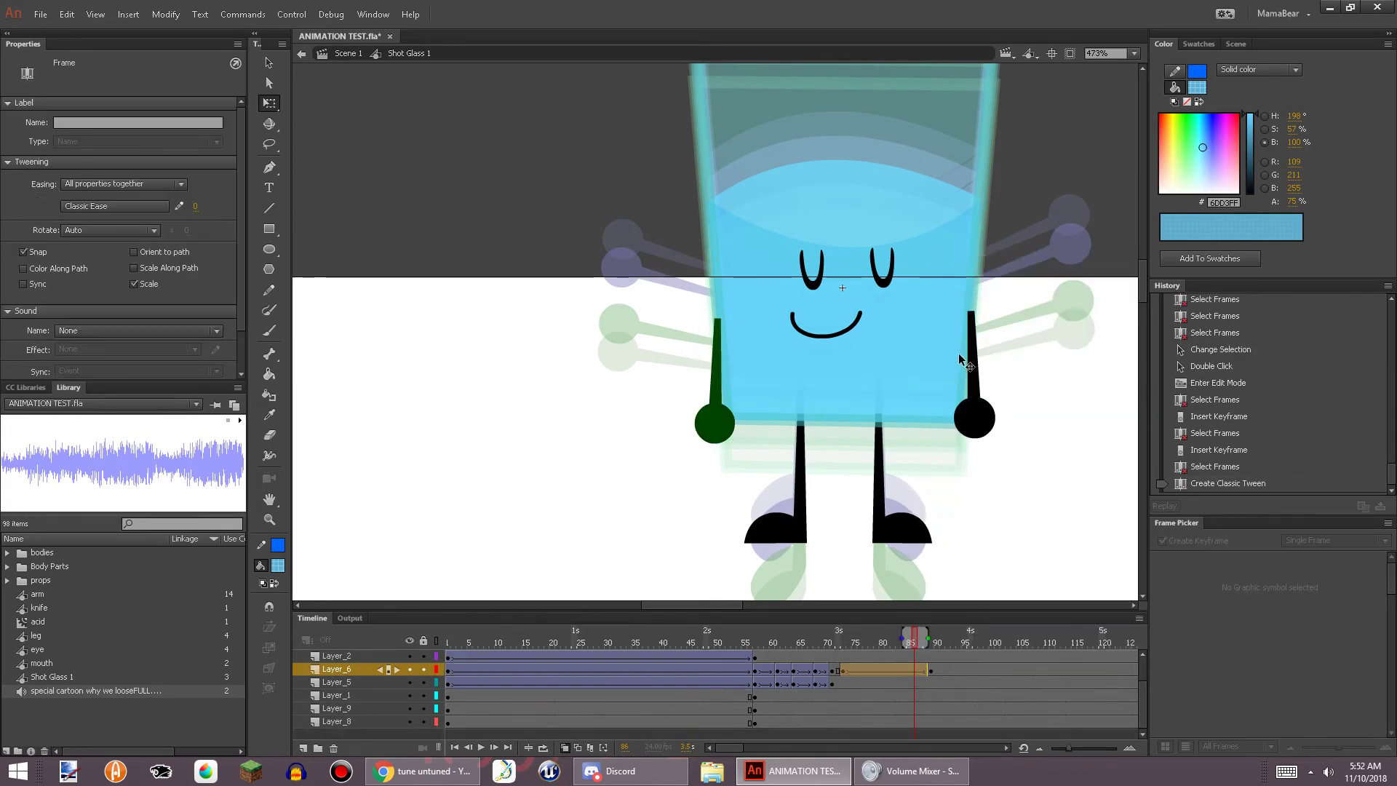
Try a motion tween on frame 73 of Layer_6, and undo it together with the added arm keyframes
left_click(841, 669)
right_click(852, 676)
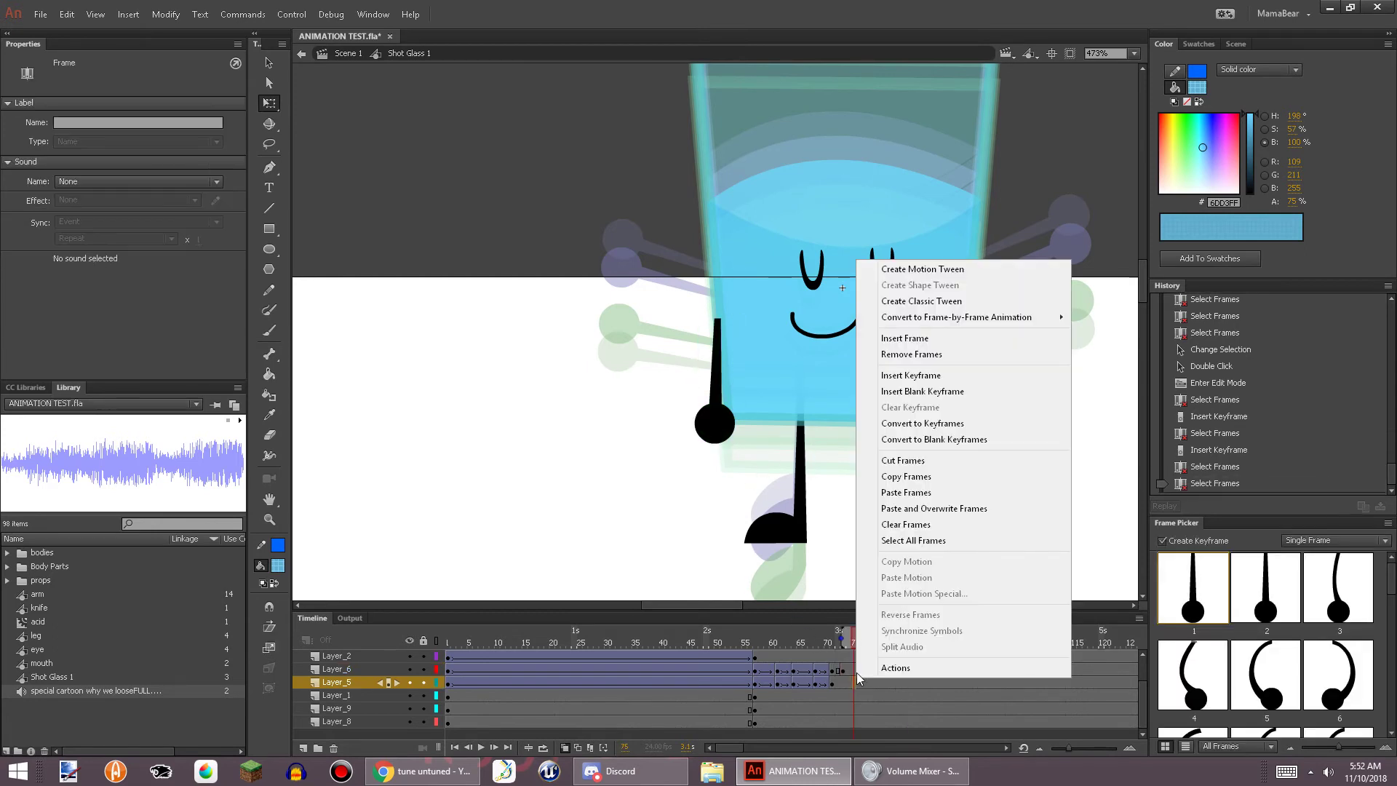
right_click(844, 667)
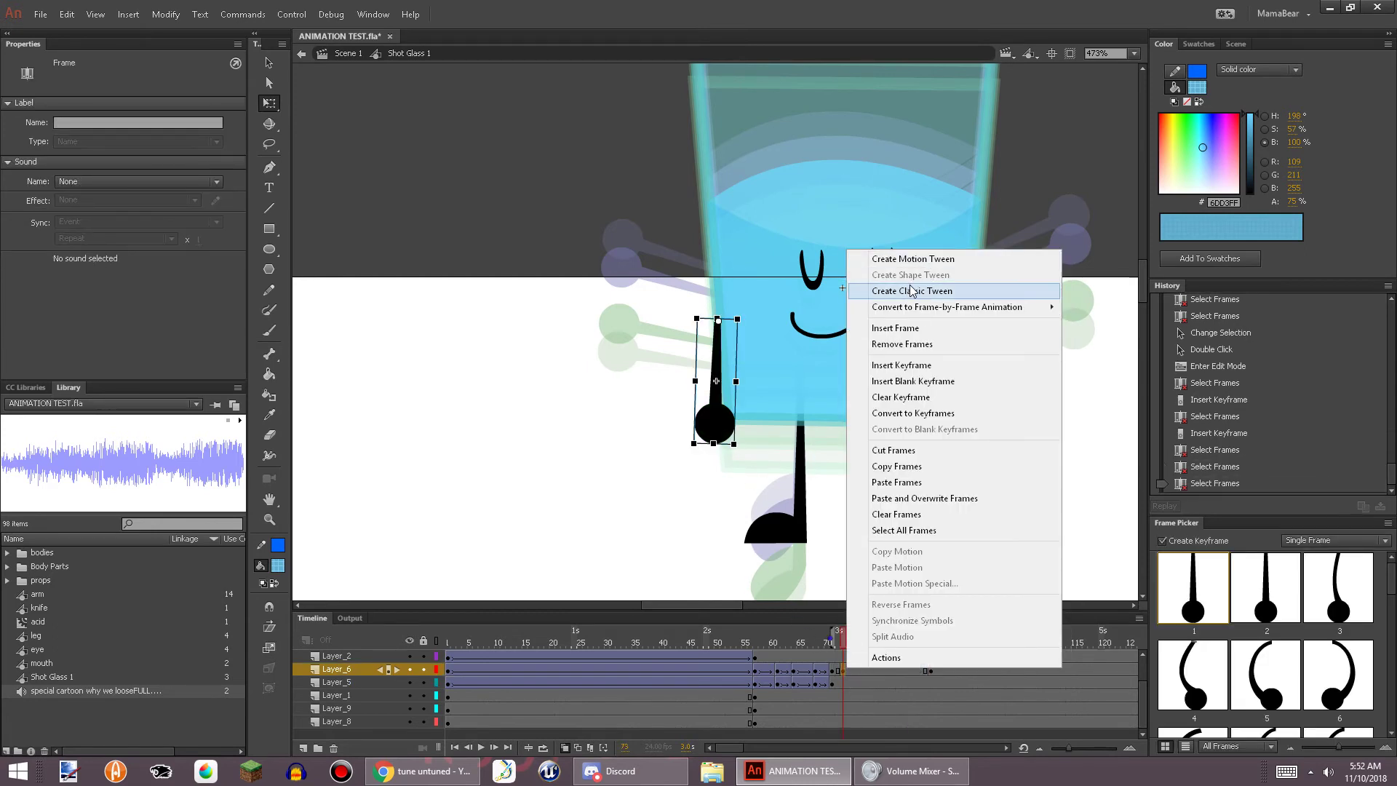
left_click(911, 259)
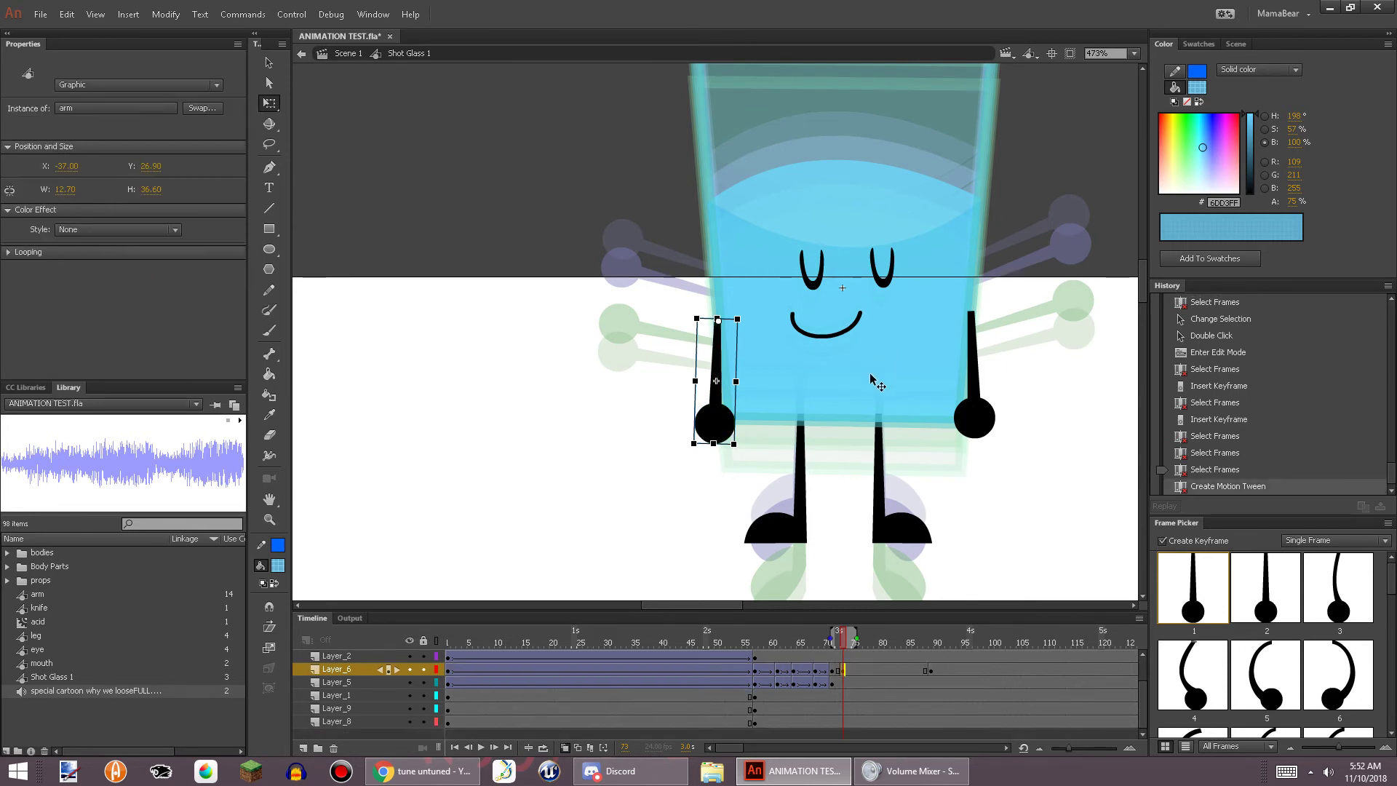
key("ctrl+z")
key("ctrl+z")
key("ctrl+z")
key("ctrl+z")
key("ctrl+z")
key("ctrl+z")
key("ctrl+z")
key("ctrl+z")
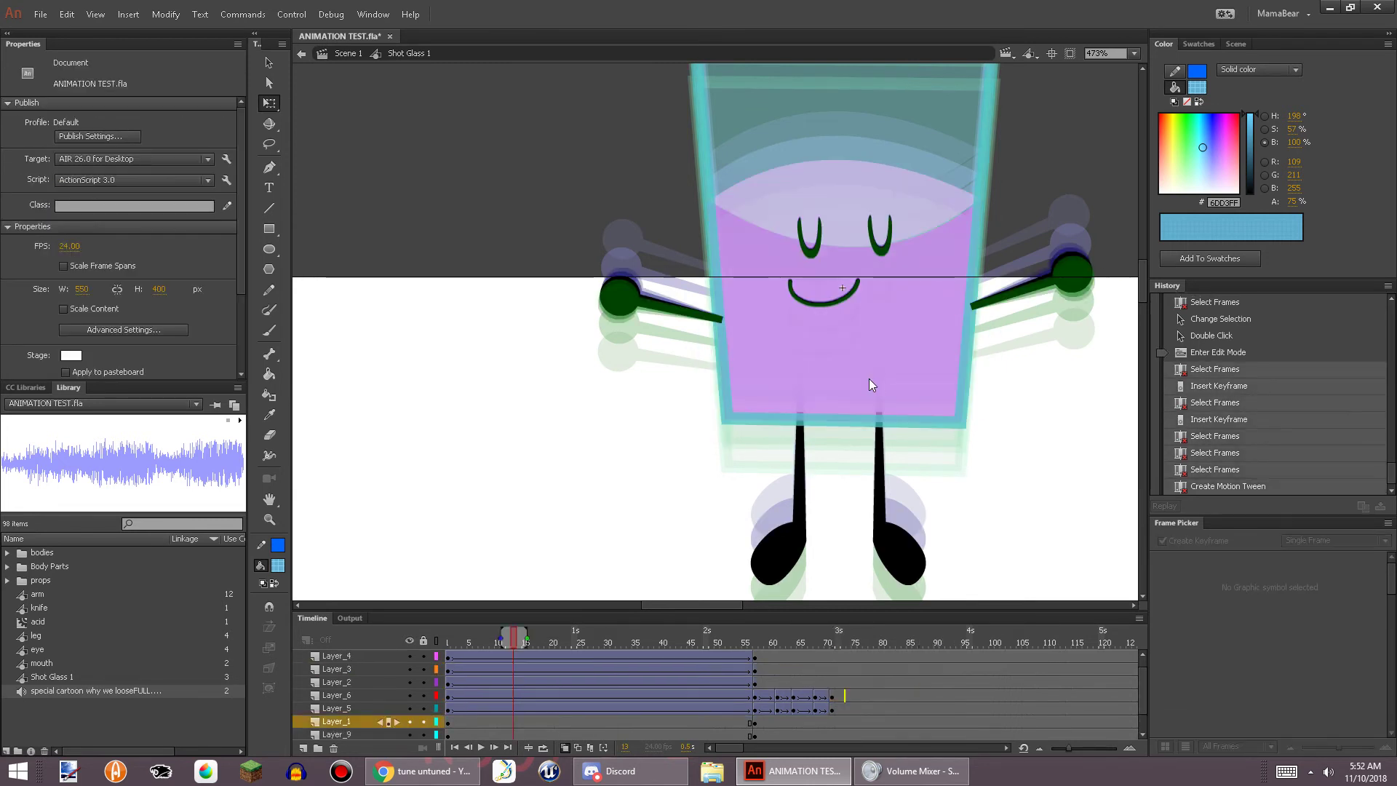
Return to Scene 1 and move the playhead to frame 61 to inspect the landed character
left_click(301, 54)
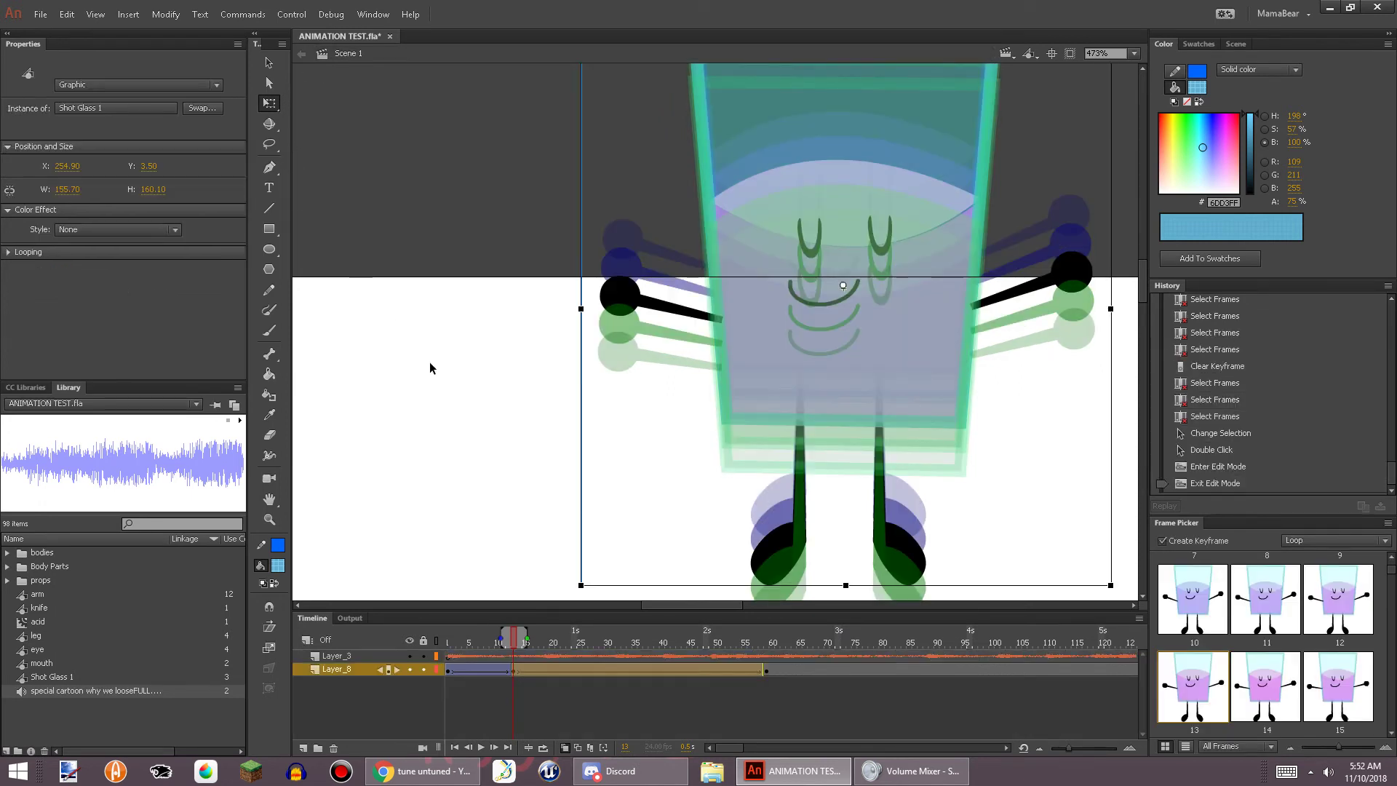
left_click_drag(553, 644, 776, 643)
left_click_drag(832, 428, 701, 222)
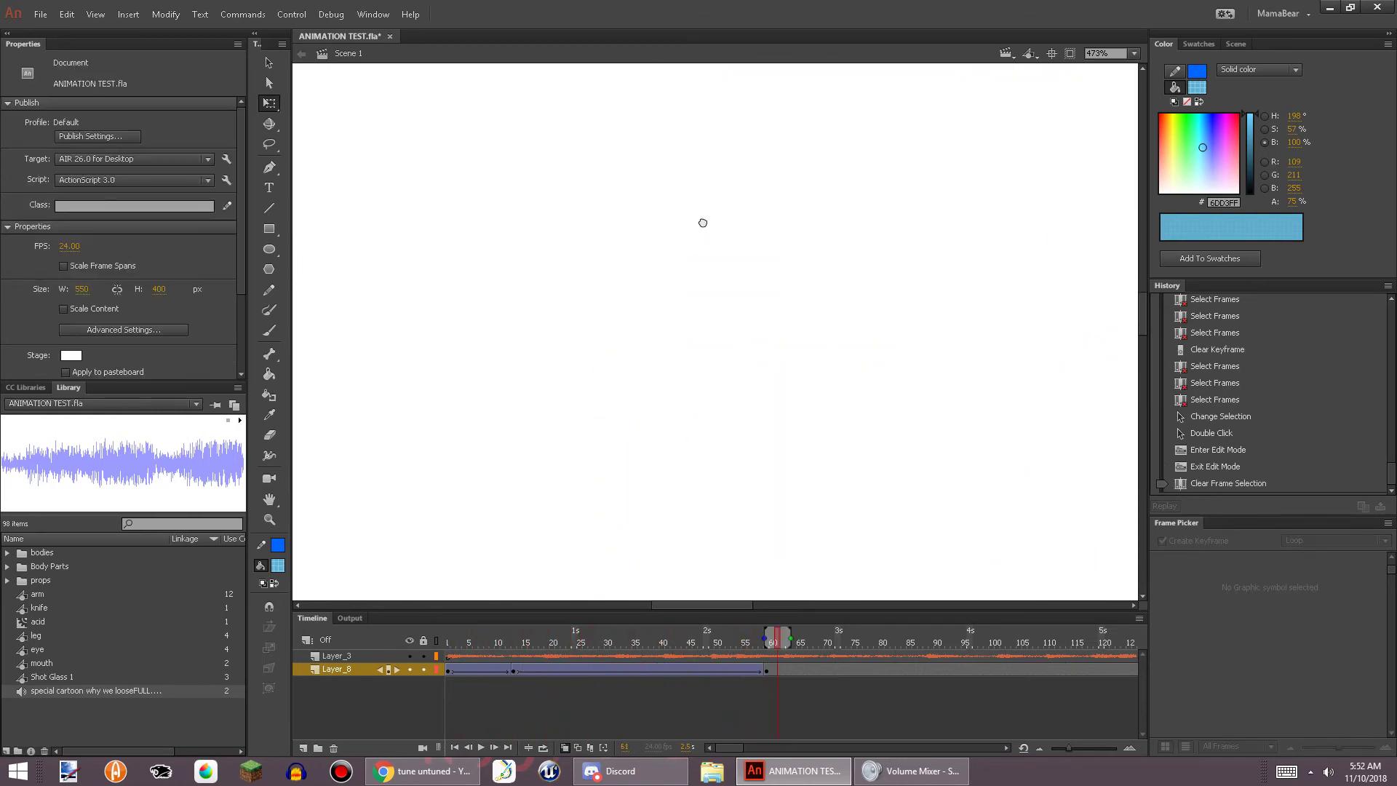
scroll(702, 520, "down", 8)
left_click_drag(686, 487, 669, 374)
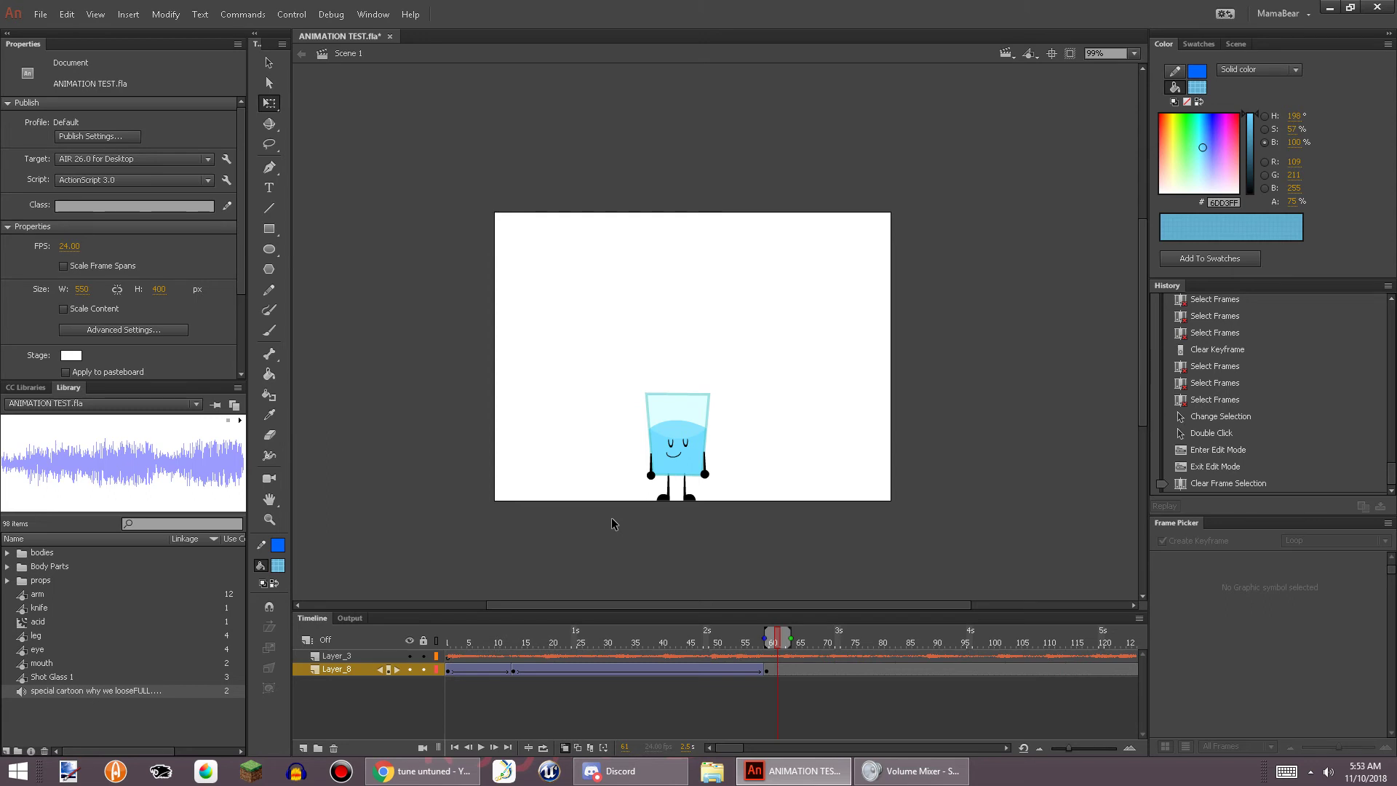
scroll(796, 331, "up", 3)
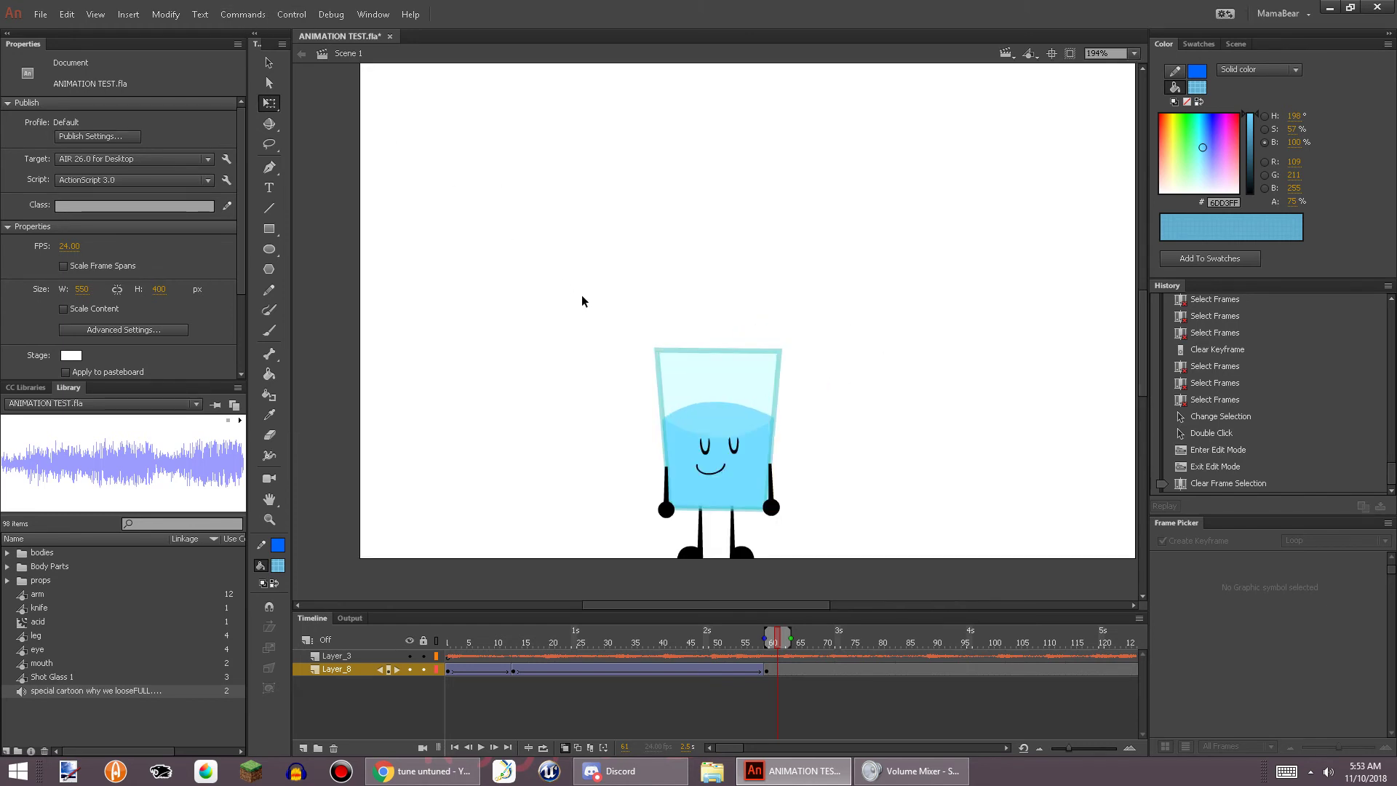
Move the playhead to about the 22-second mark and open the Shot Glass 1 symbol for editing
left_click(711, 457)
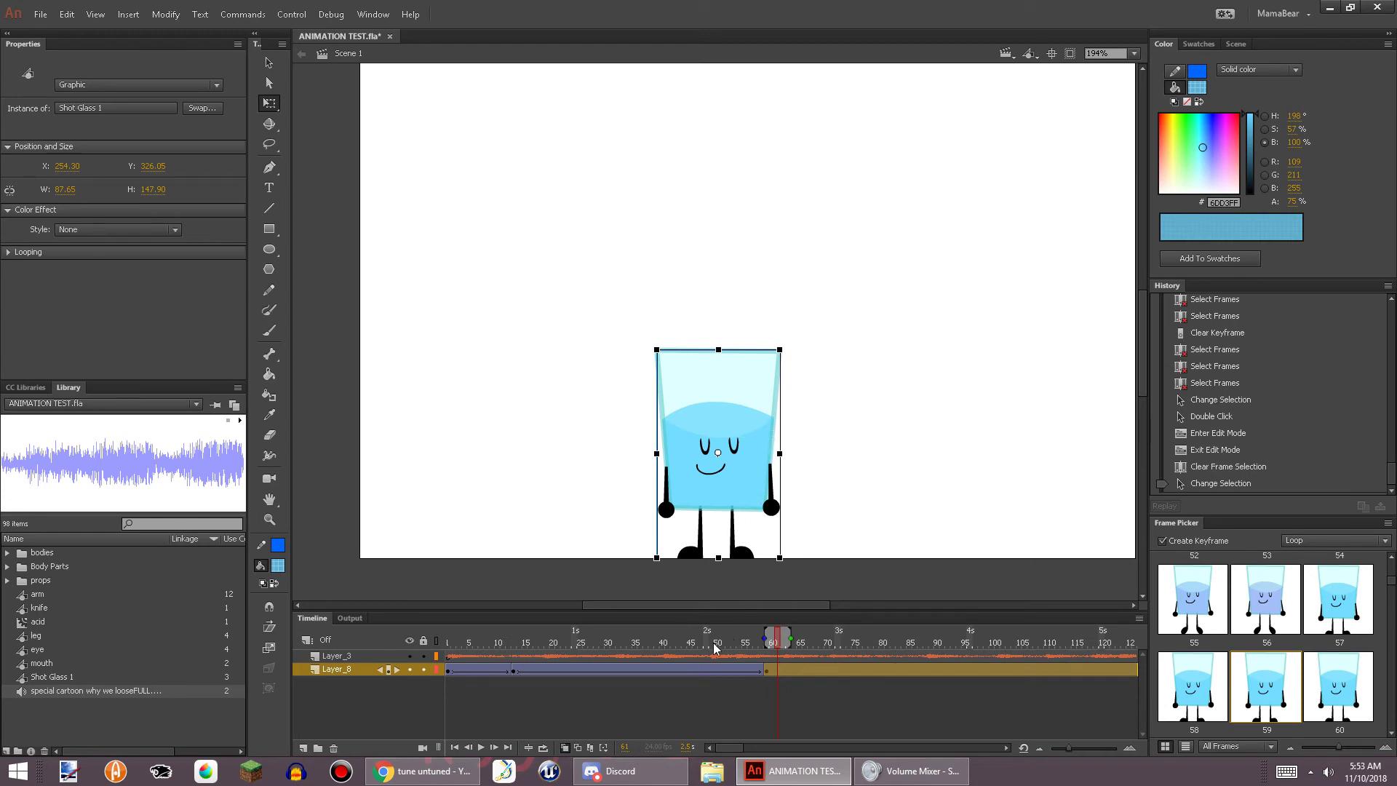
left_click_drag(730, 641, 900, 671)
left_click_drag(1028, 694, 826, 662)
left_click_drag(684, 666, 680, 665)
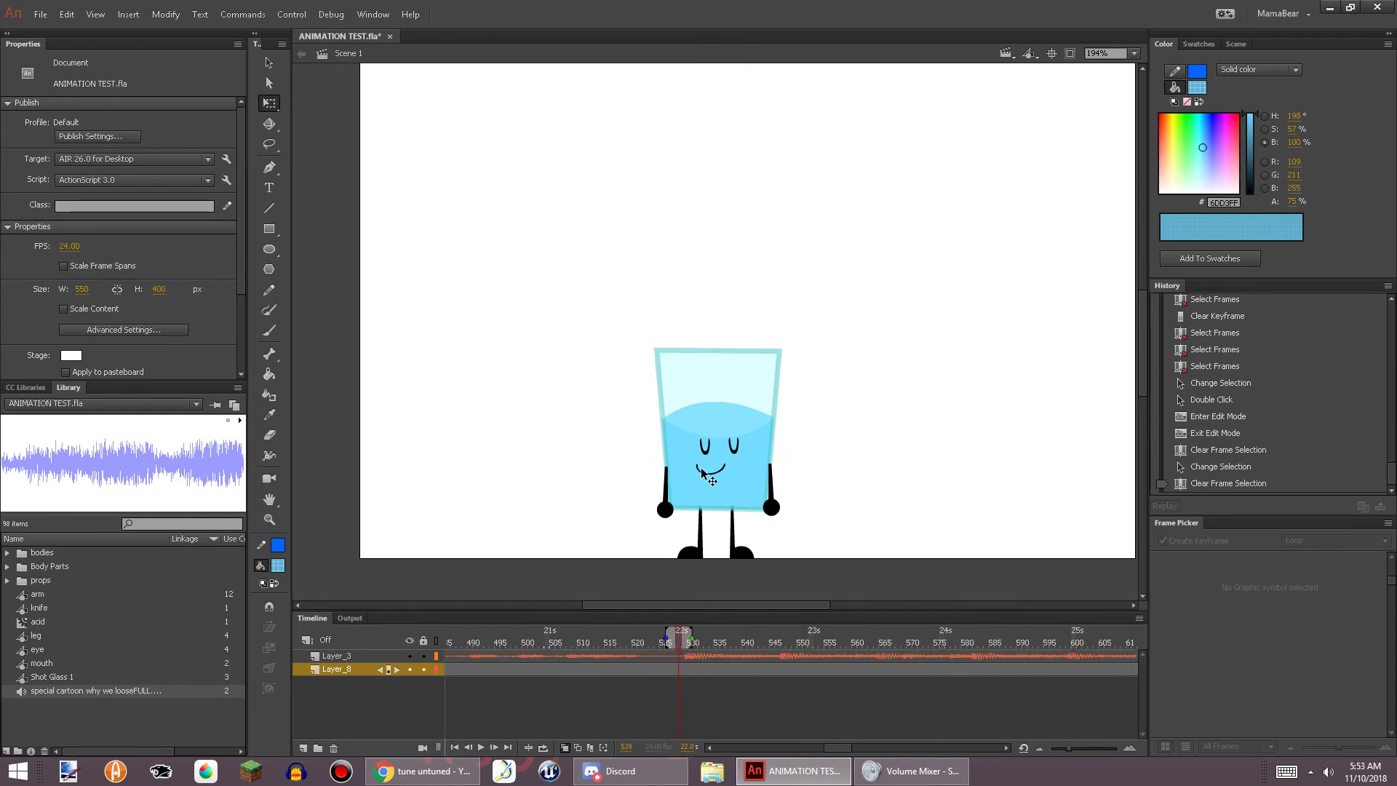
double_click(706, 467)
scroll(768, 520, "up", 3)
left_click(868, 439)
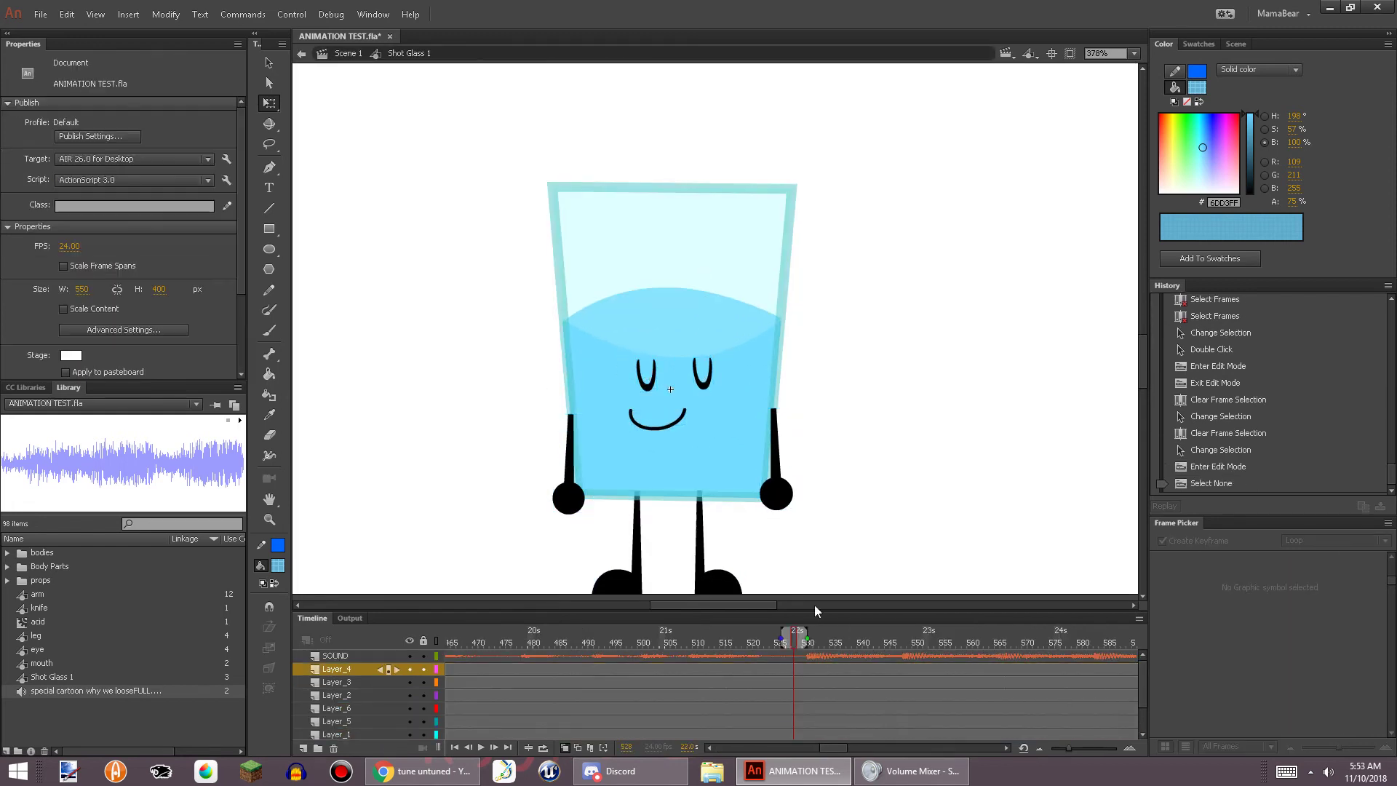
Insert keyframes at frame 531 on the face layers Layer_4, Layer_3 and Layer_2
left_click(810, 647)
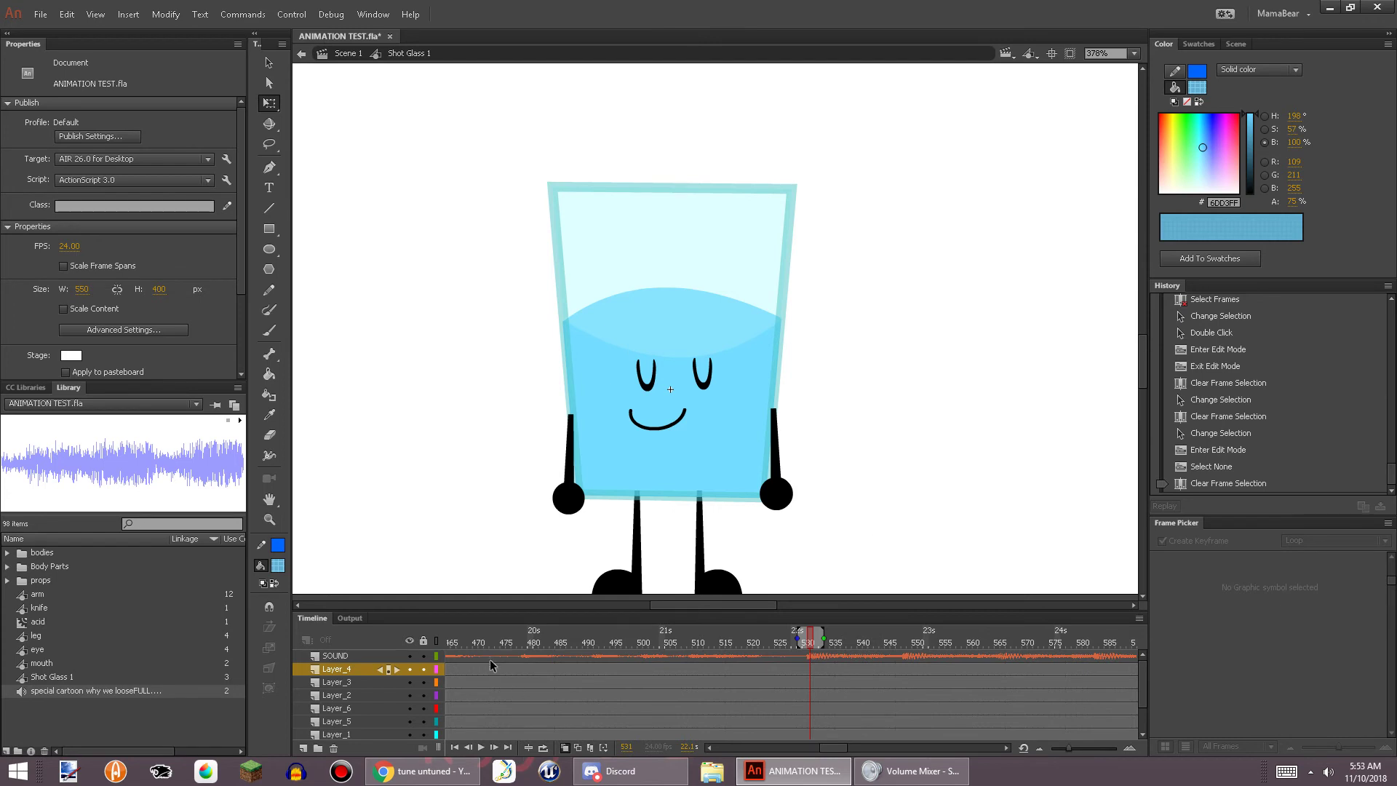
left_click_drag(813, 670, 810, 700)
right_click(810, 700)
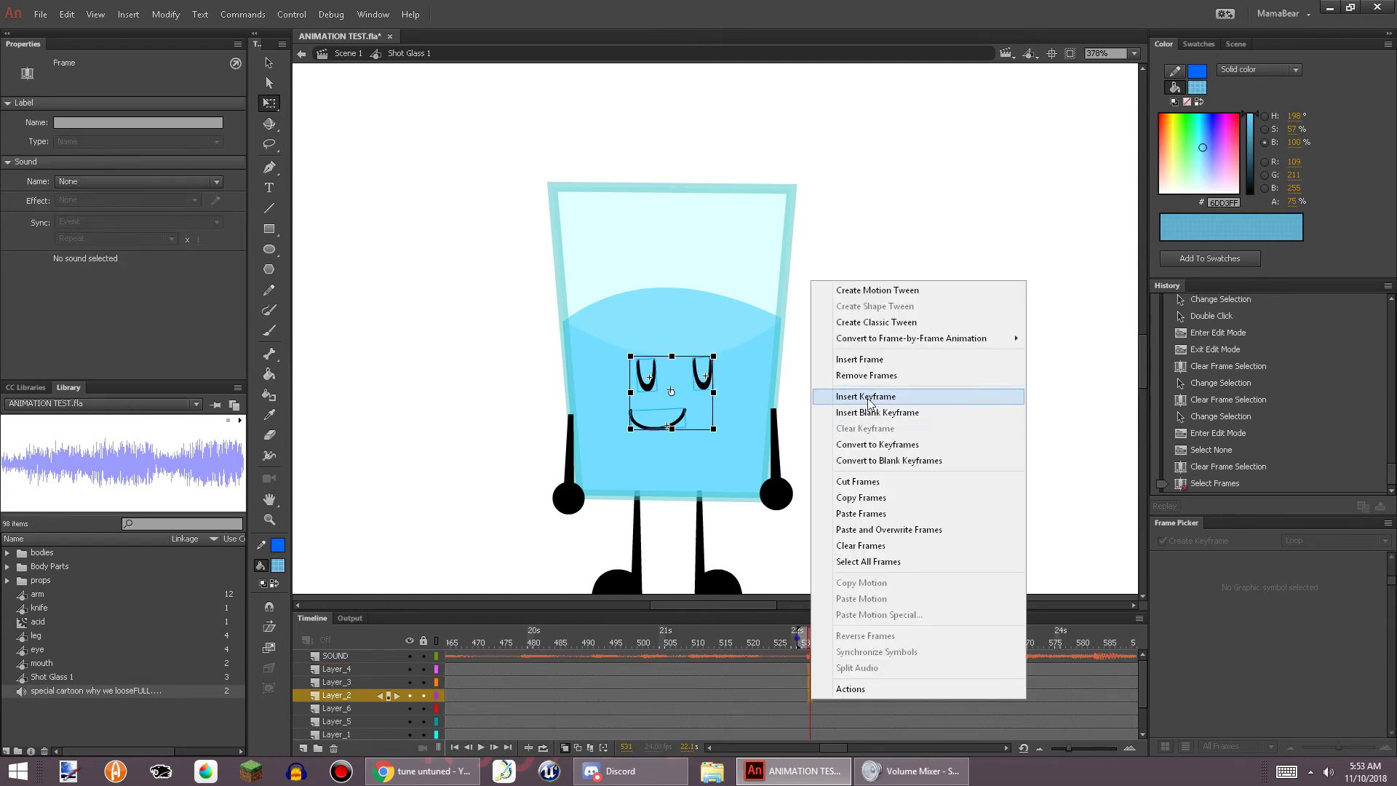
left_click(872, 397)
Switch both eyes at frame 531 to the open-eye pose, frame 1 of the eye symbol
scroll(703, 401, "up", 3)
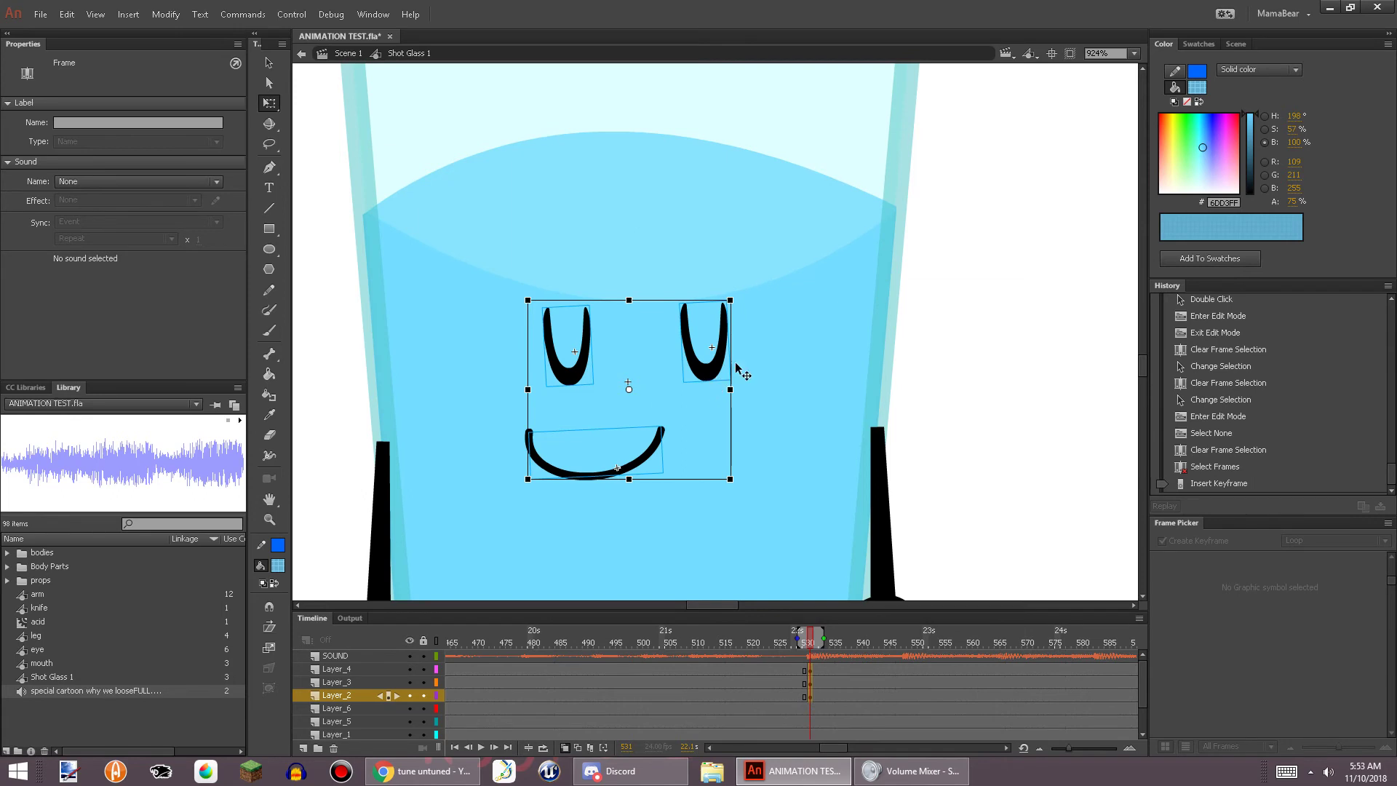
left_click(702, 331)
left_click(705, 342)
left_click(1207, 603)
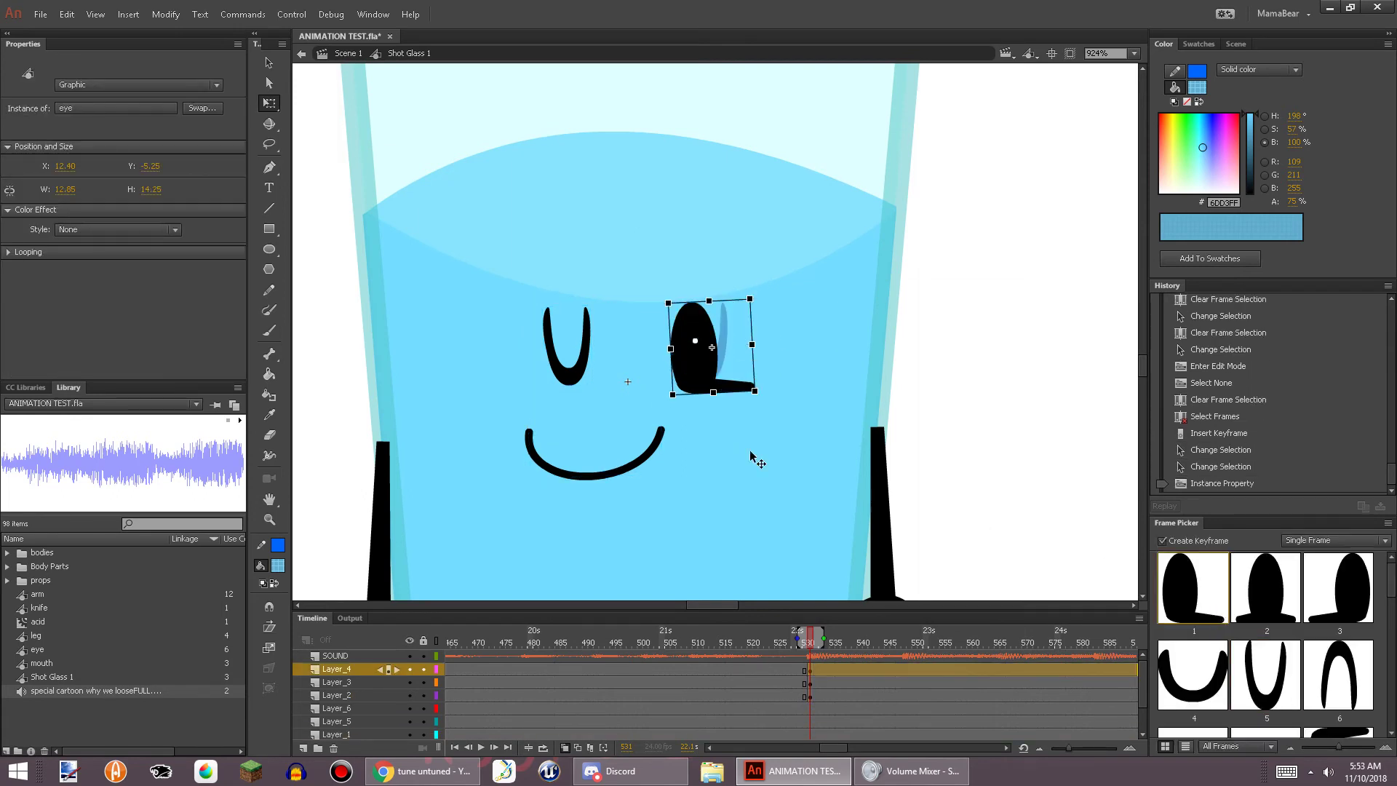
left_click(582, 372)
left_click(1193, 587)
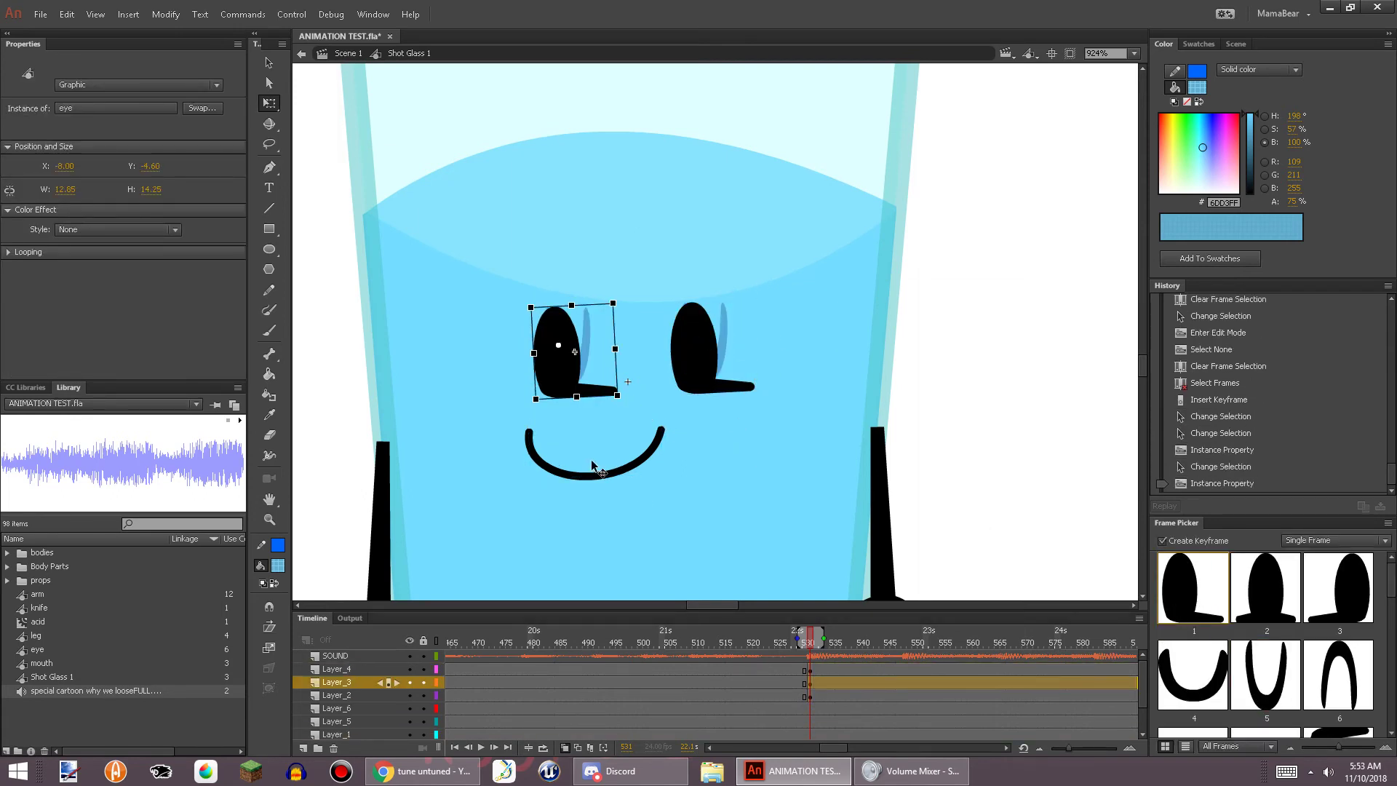
Switch the mouth at frame 531 to the open red pose, frame 7 of the mouth symbol
left_click(594, 477)
scroll(1270, 678, "down", 8)
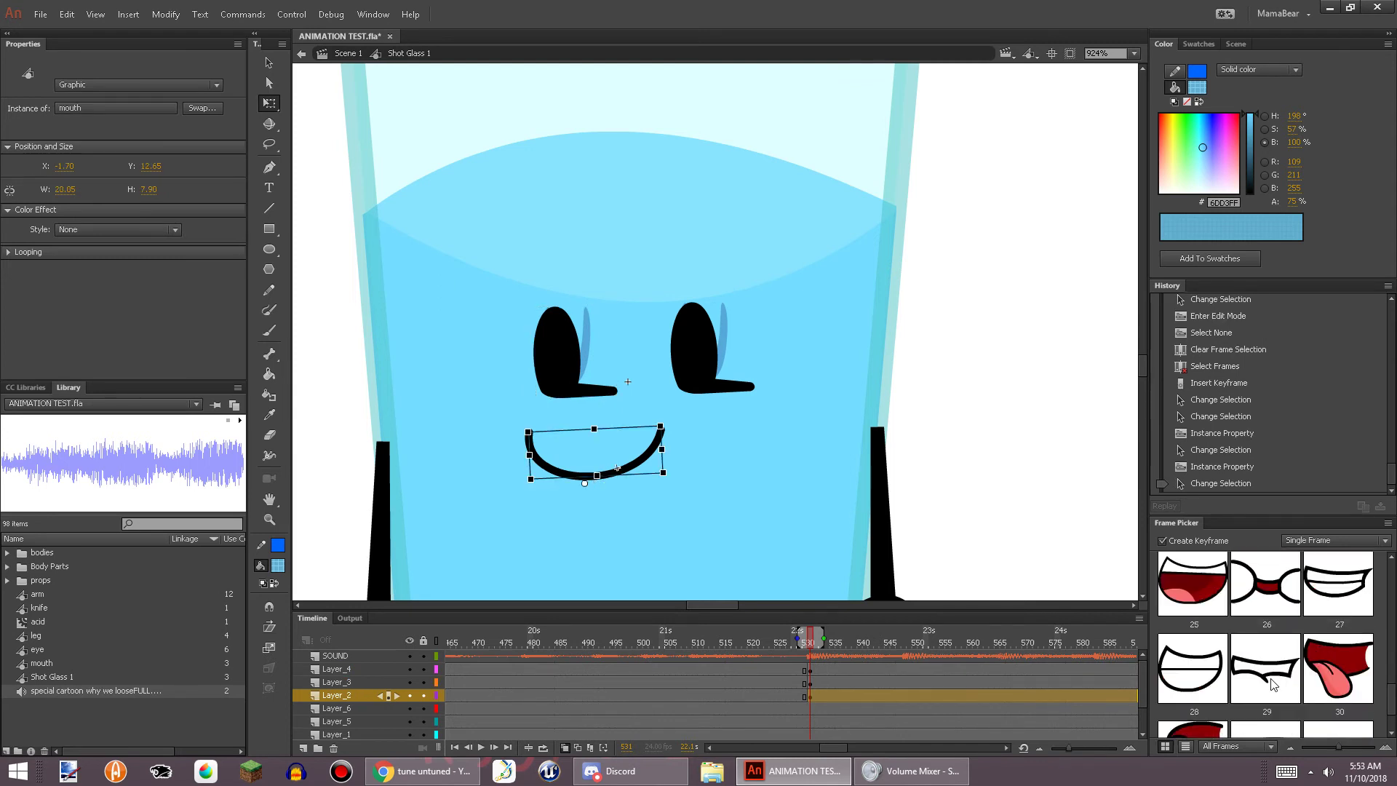
scroll(1270, 678, "up", 7)
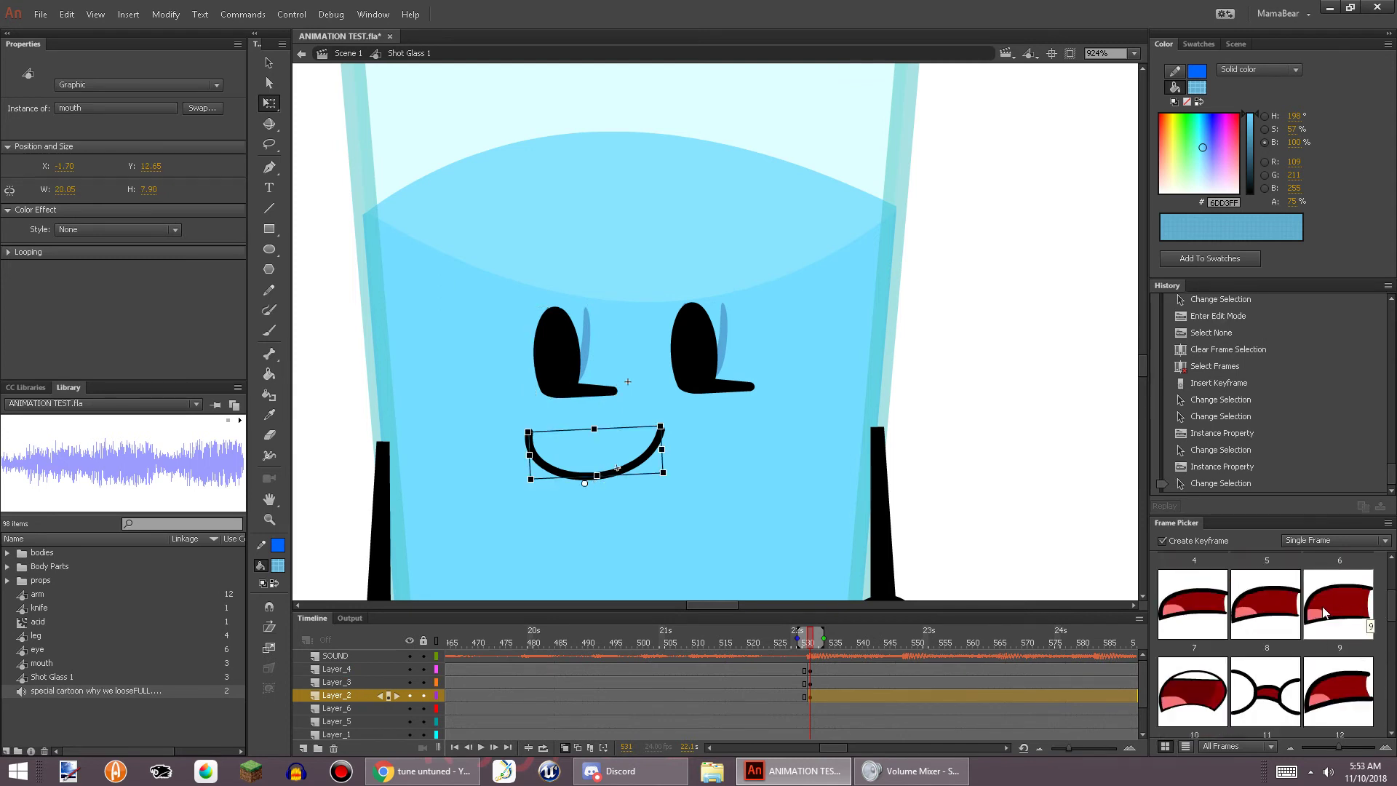
left_click(1162, 591)
Insert Layer_2 keyframes at frames 532 and 533 with mouth poses 8 and 9, and play back the opening mouth
left_click(815, 692)
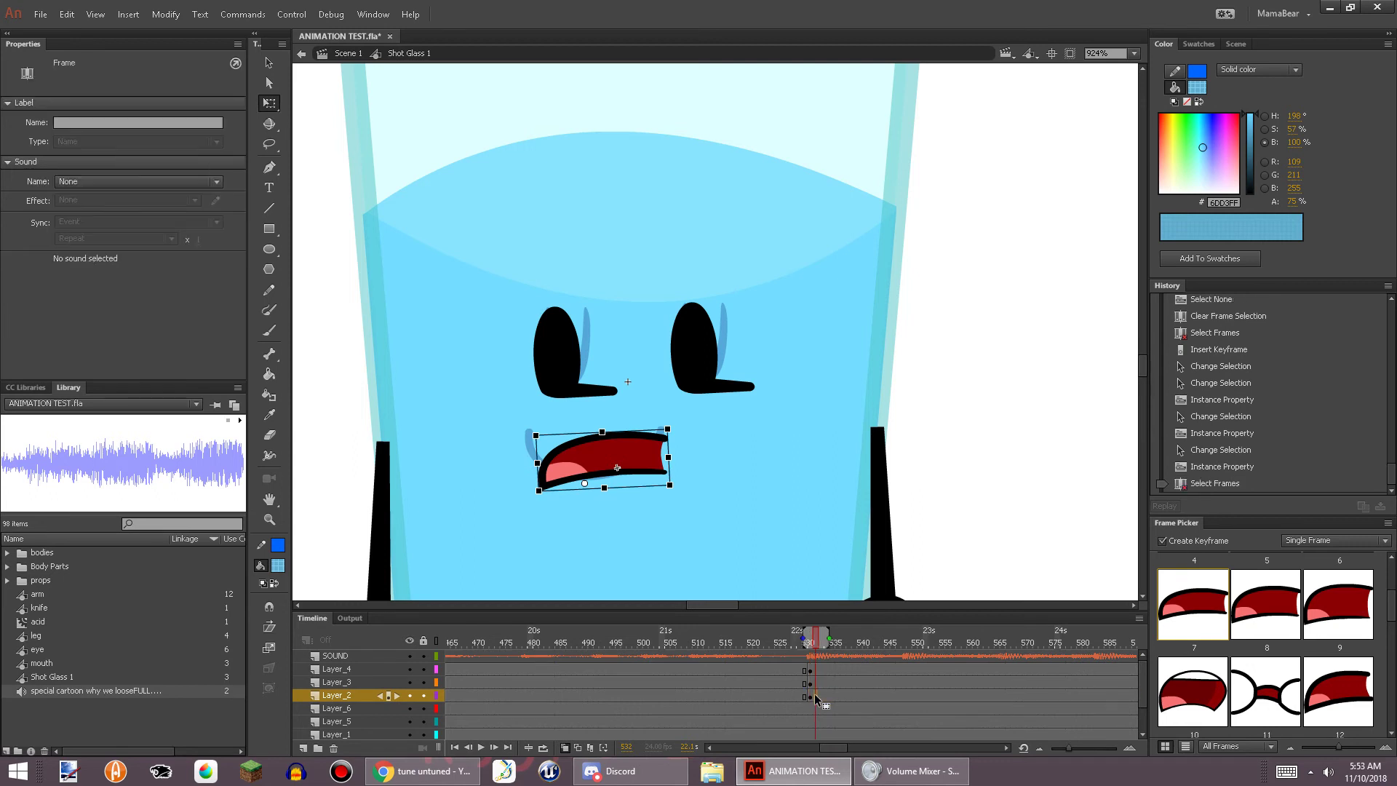
right_click(815, 693)
left_click(837, 393)
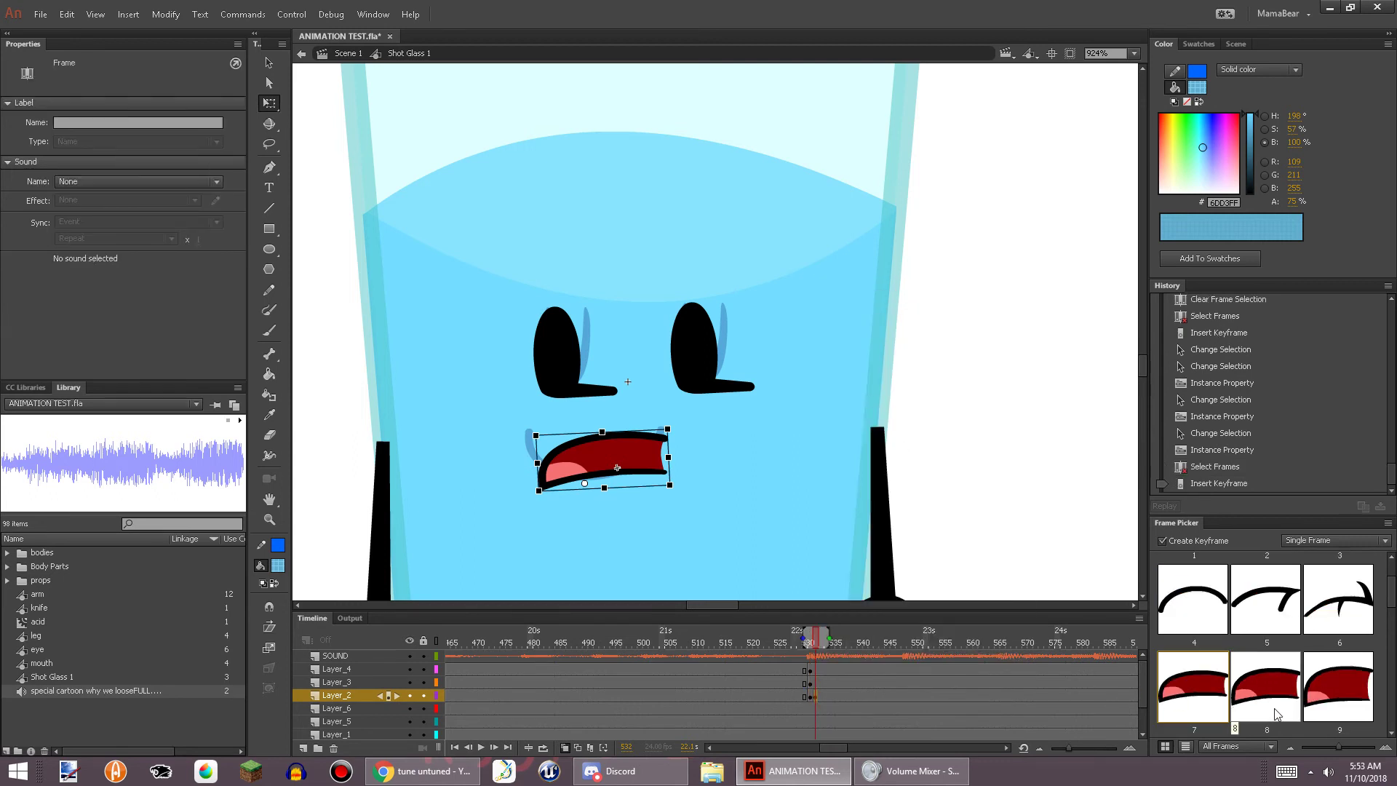
left_click(1266, 684)
left_click(822, 697)
right_click(822, 697)
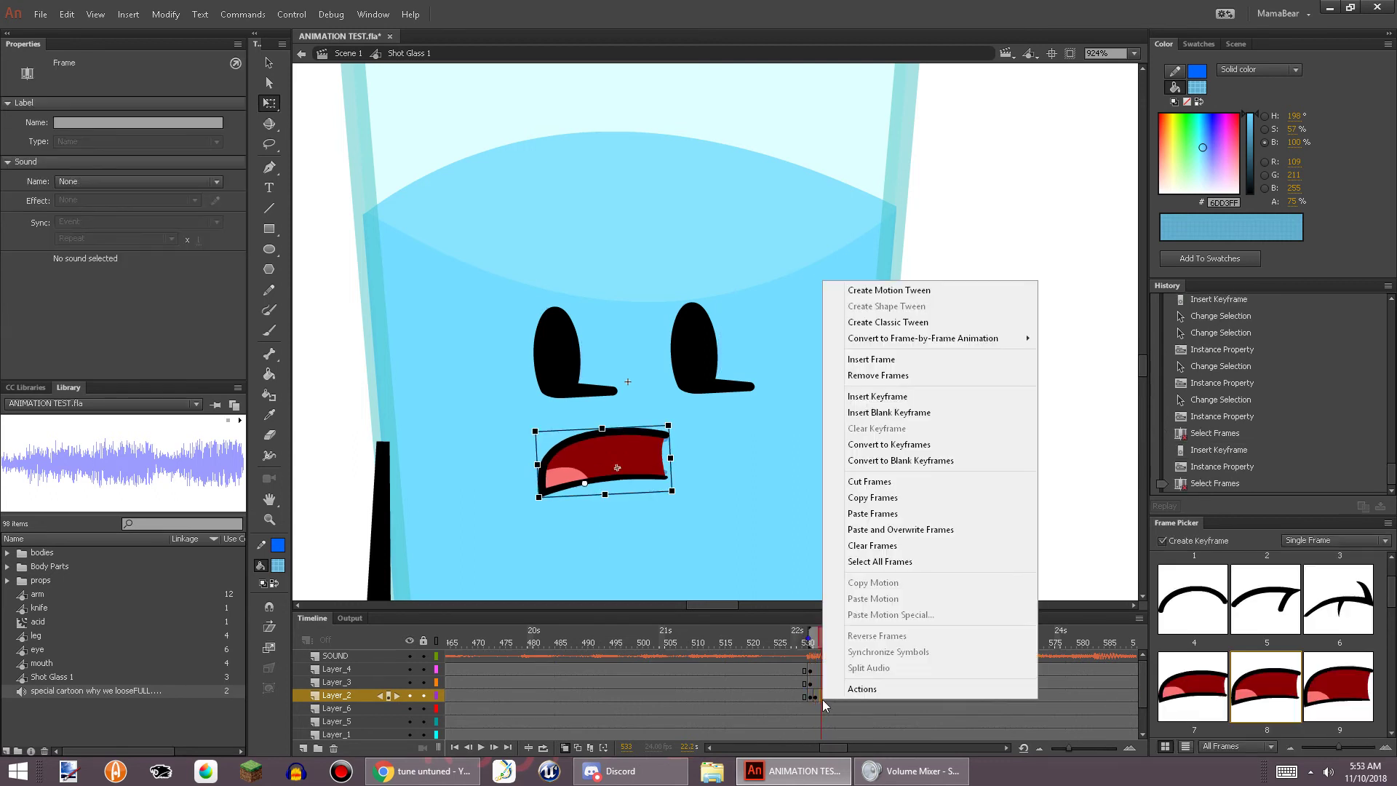
left_click(870, 397)
left_click(1339, 684)
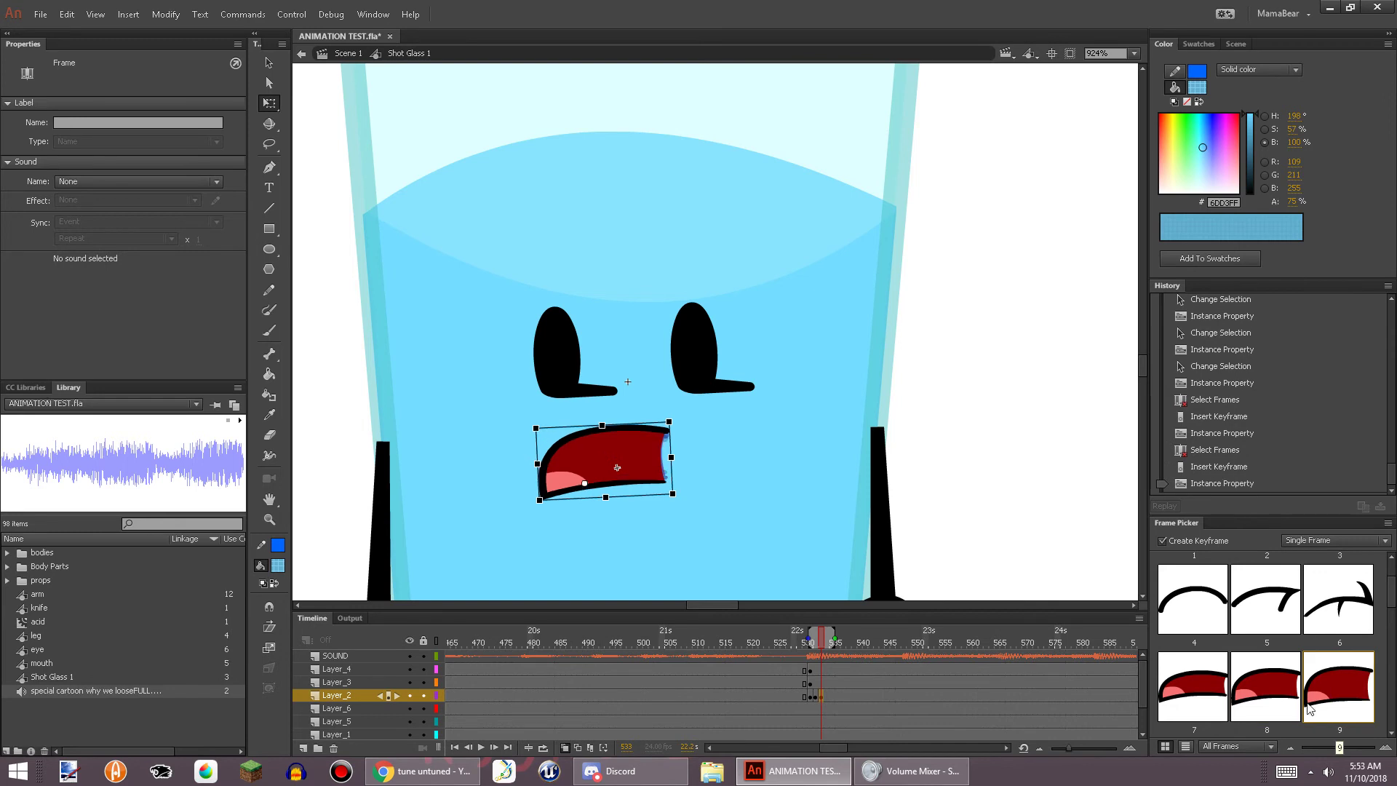
left_click(800, 669)
left_click(480, 748)
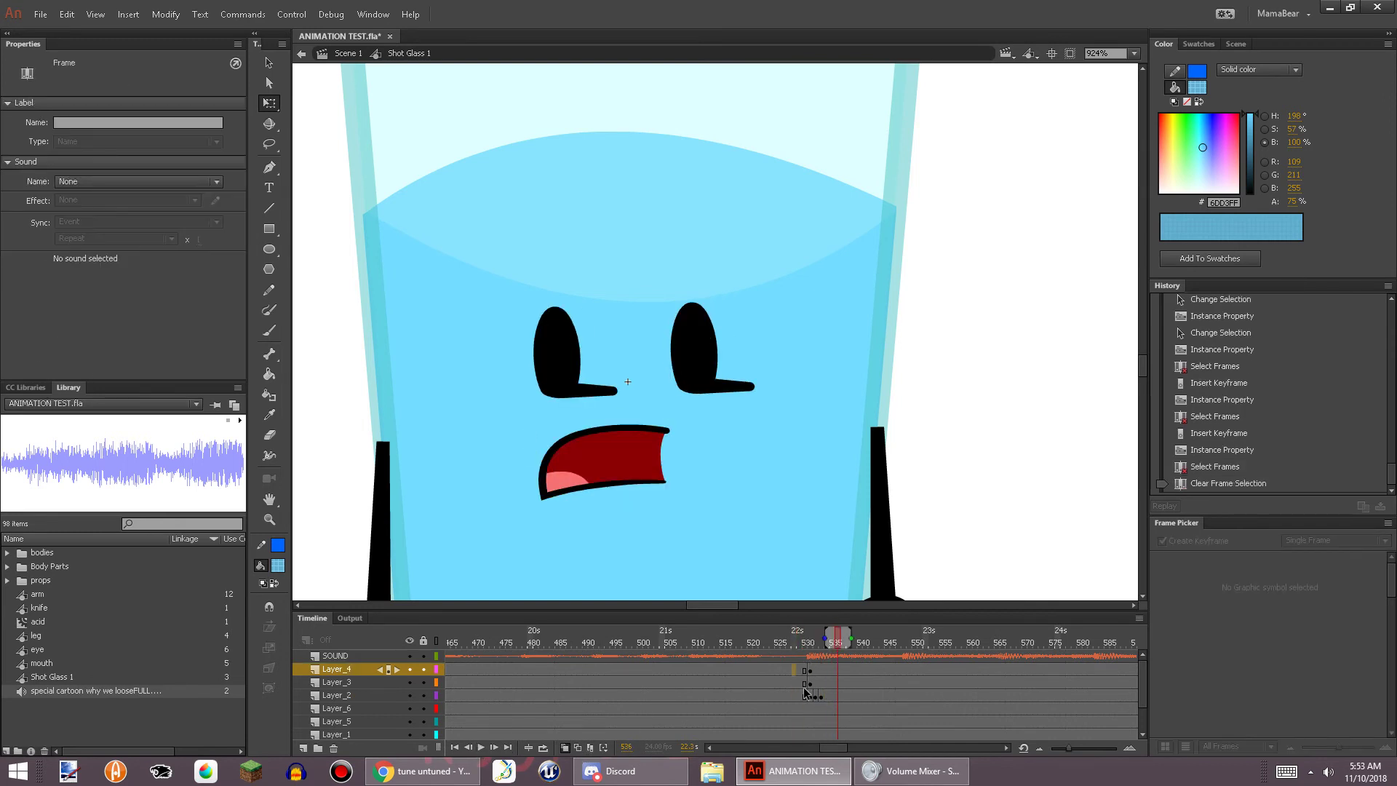
Add a Layer_2 keyframe with the mouth squashed to about 9.75 high, and place that keyframe at frame 536
left_click(831, 694)
right_click(834, 694)
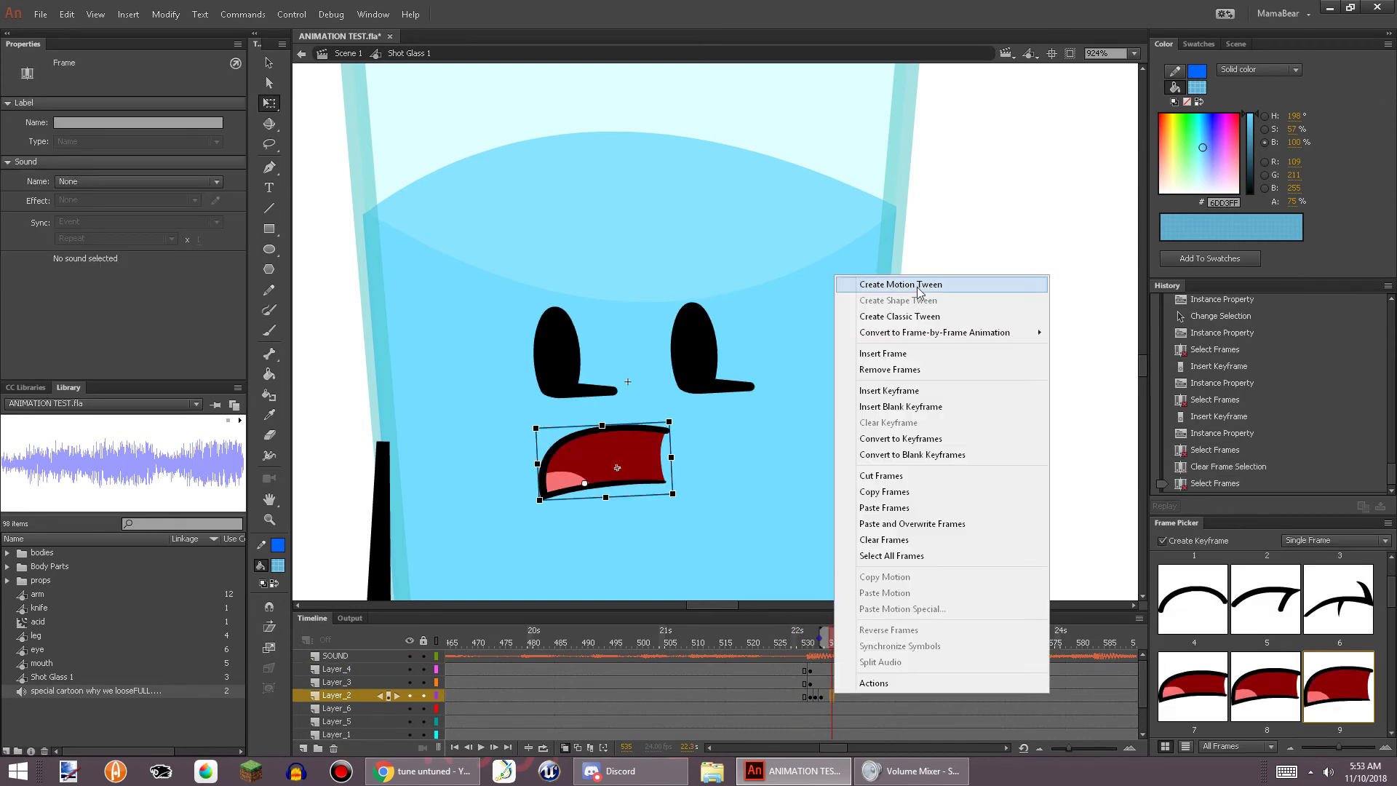
left_click(904, 389)
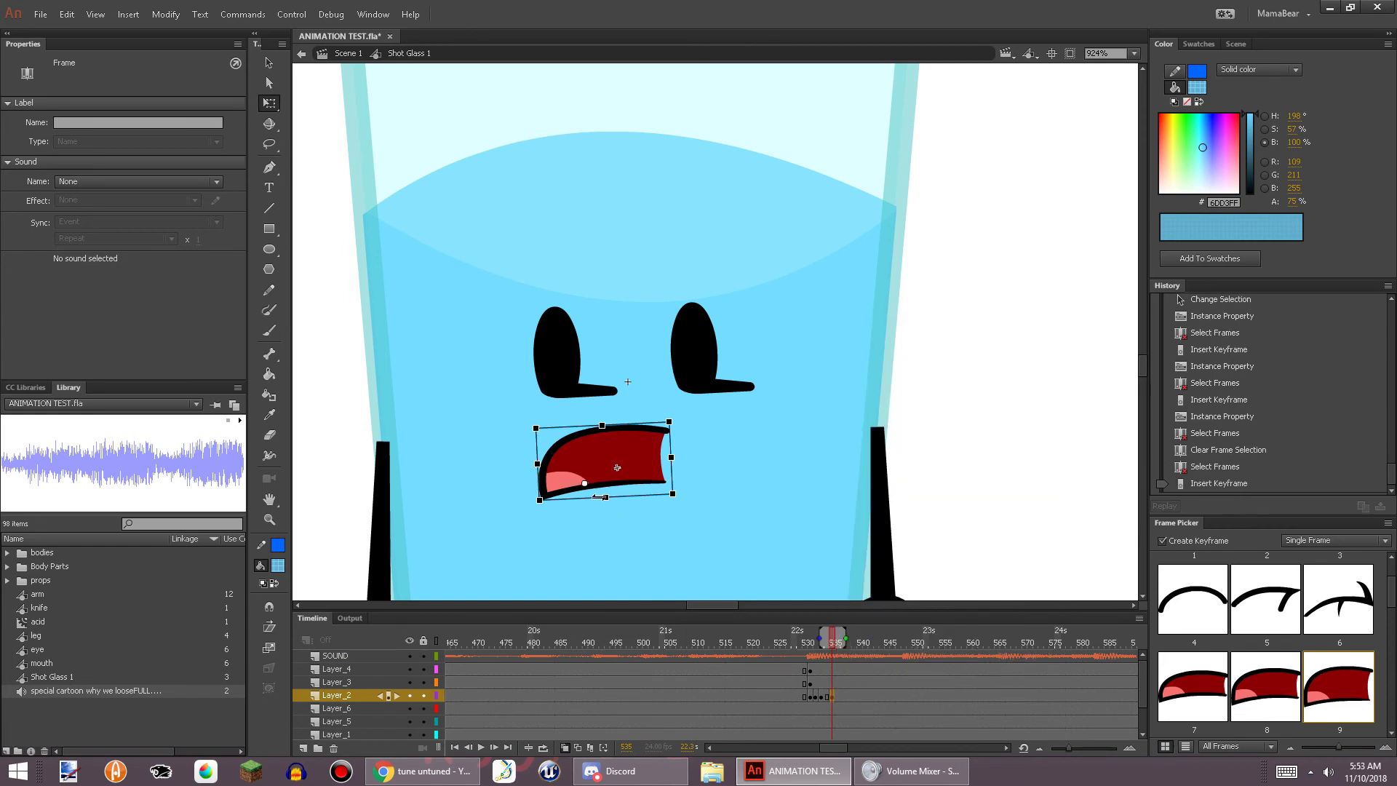
mouse_move(607, 500)
left_mouse_down()
mouse_move(607, 476)
mouse_move(606, 494)
left_mouse_up()
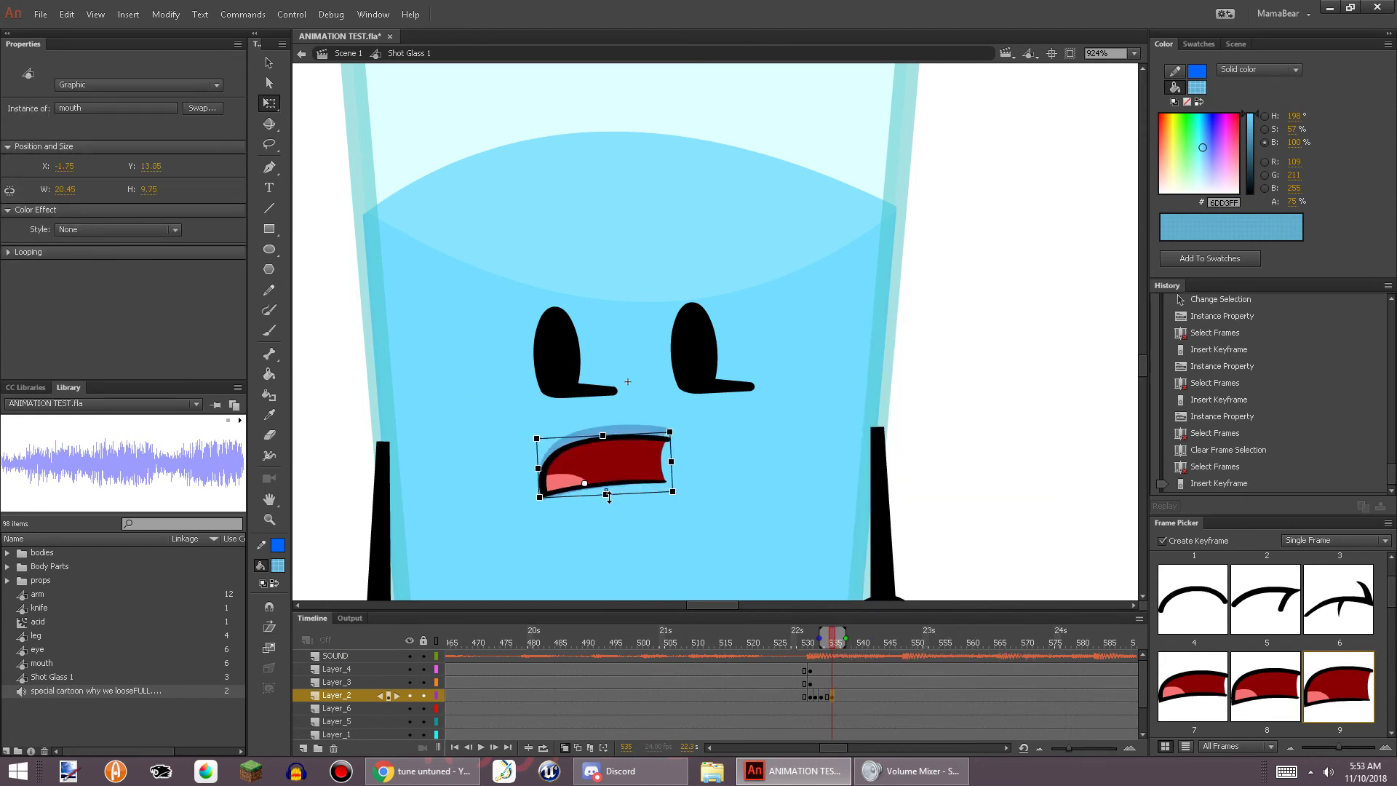
left_click(832, 696)
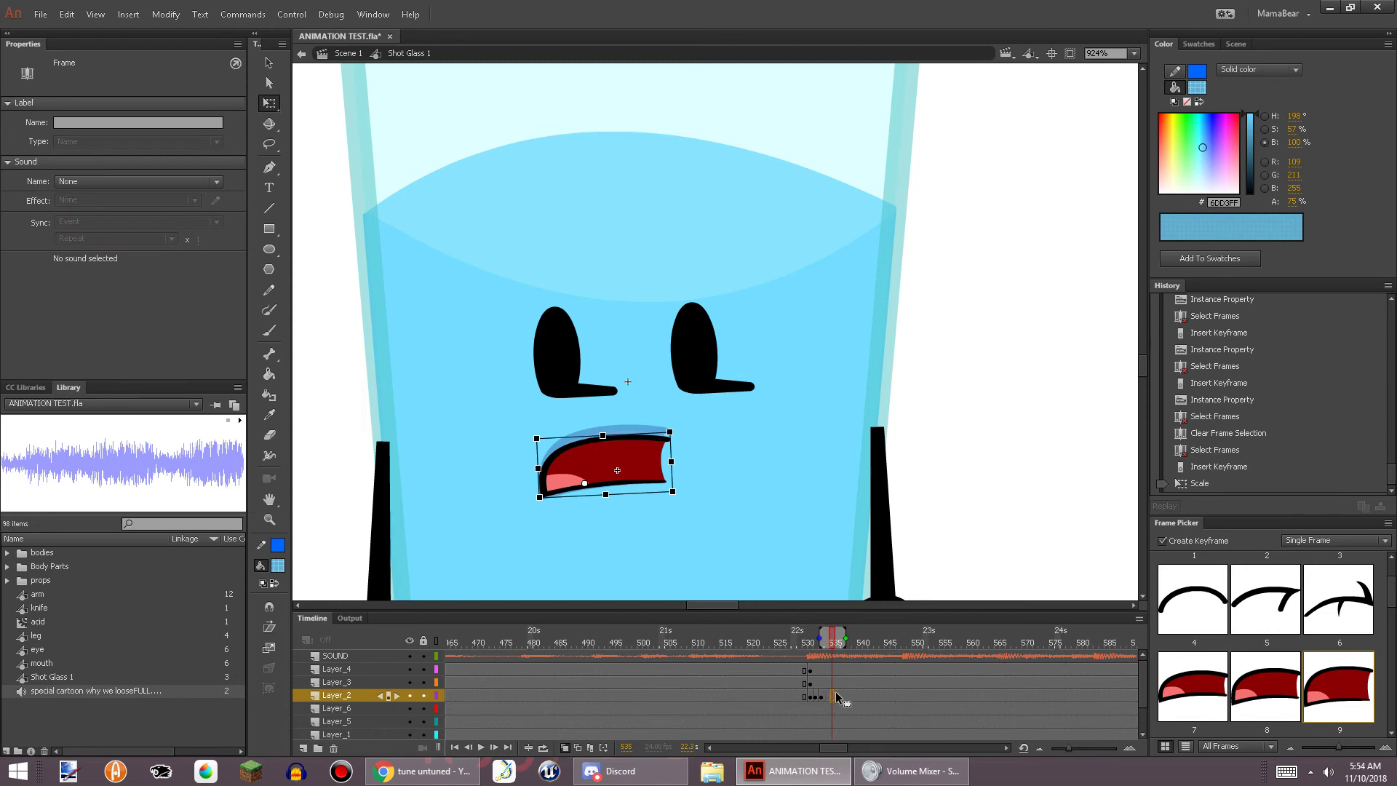
left_click_drag(835, 696, 843, 696)
Insert a Layer_2 keyframe at frame 537, switch the mouth to pose 7 and stretch it to about 10.45 high
right_click(842, 694)
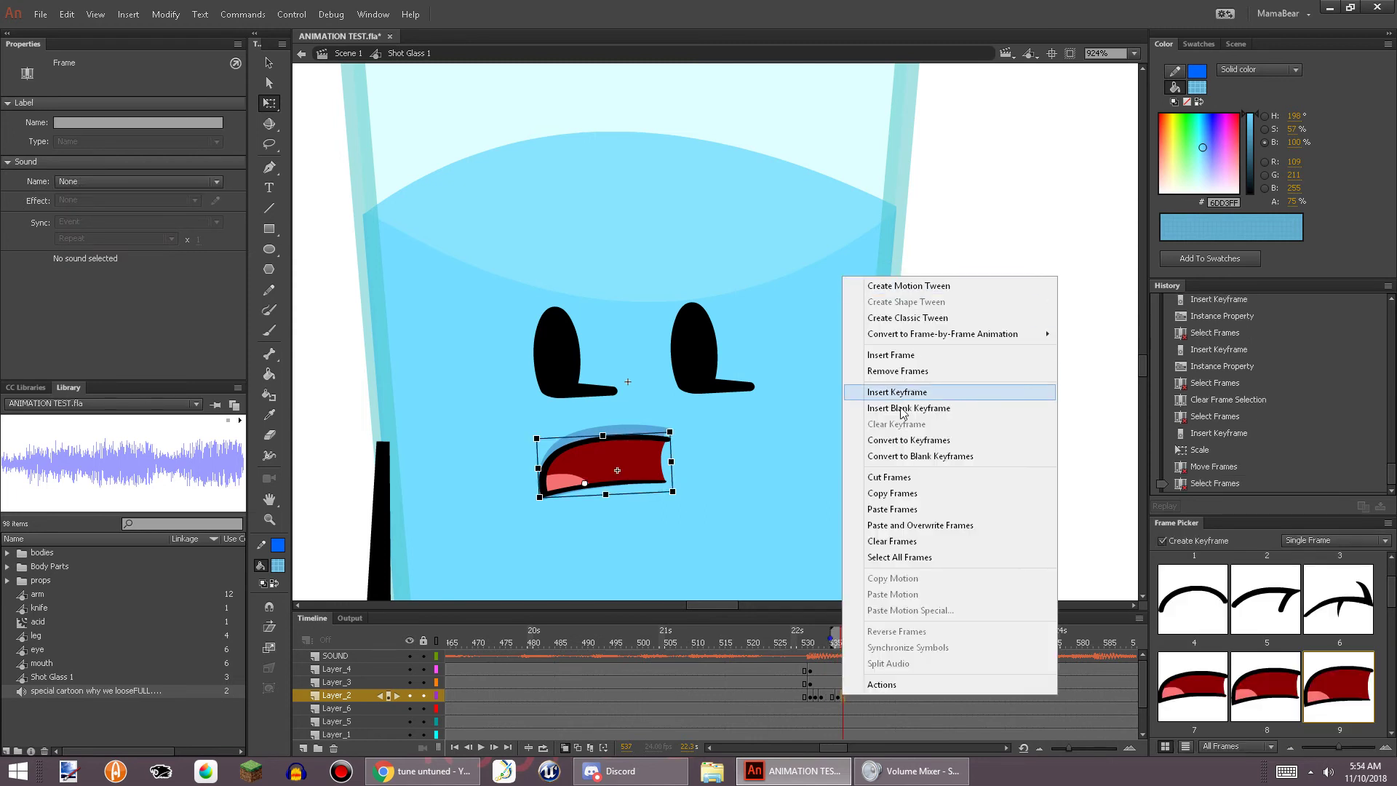
left_click(920, 395)
left_click(1193, 686)
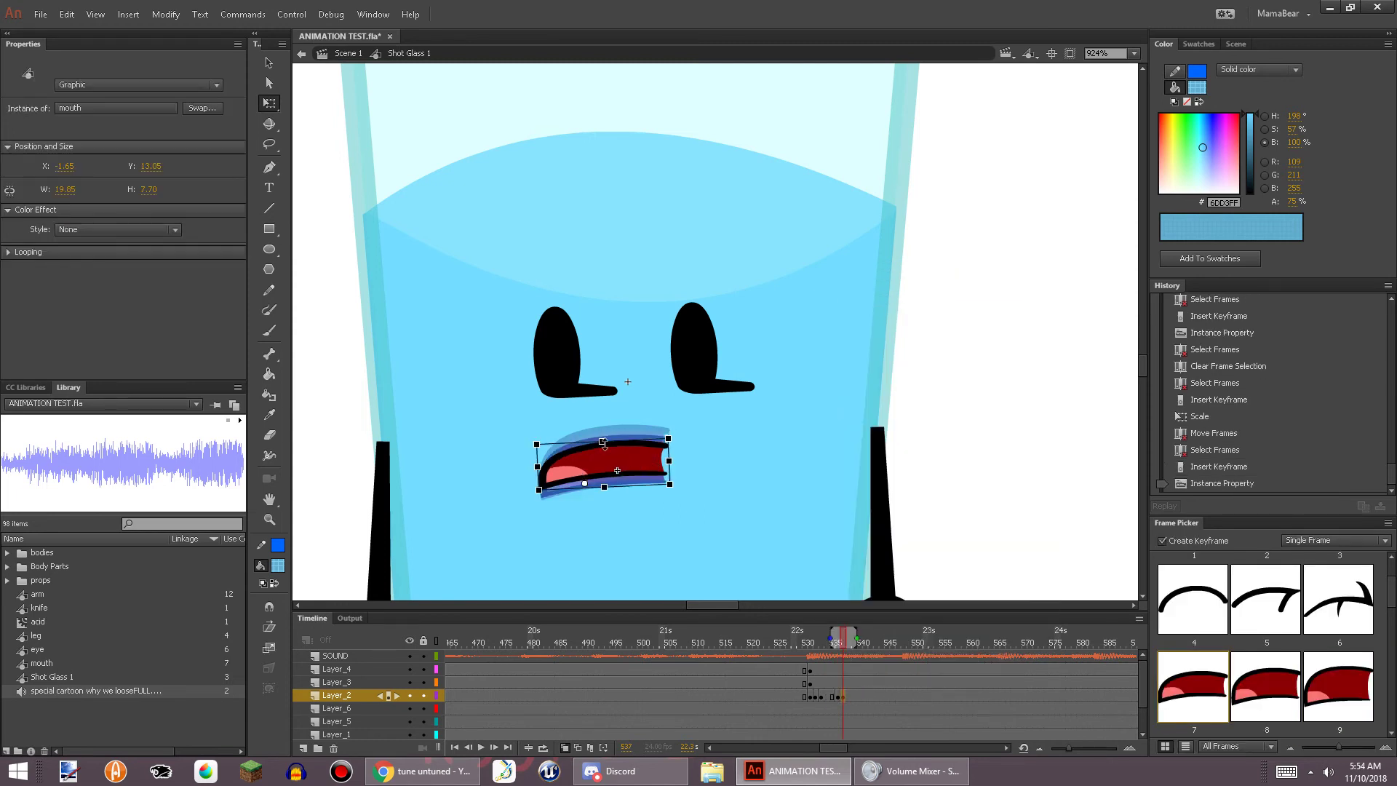
left_click_drag(603, 441, 602, 424)
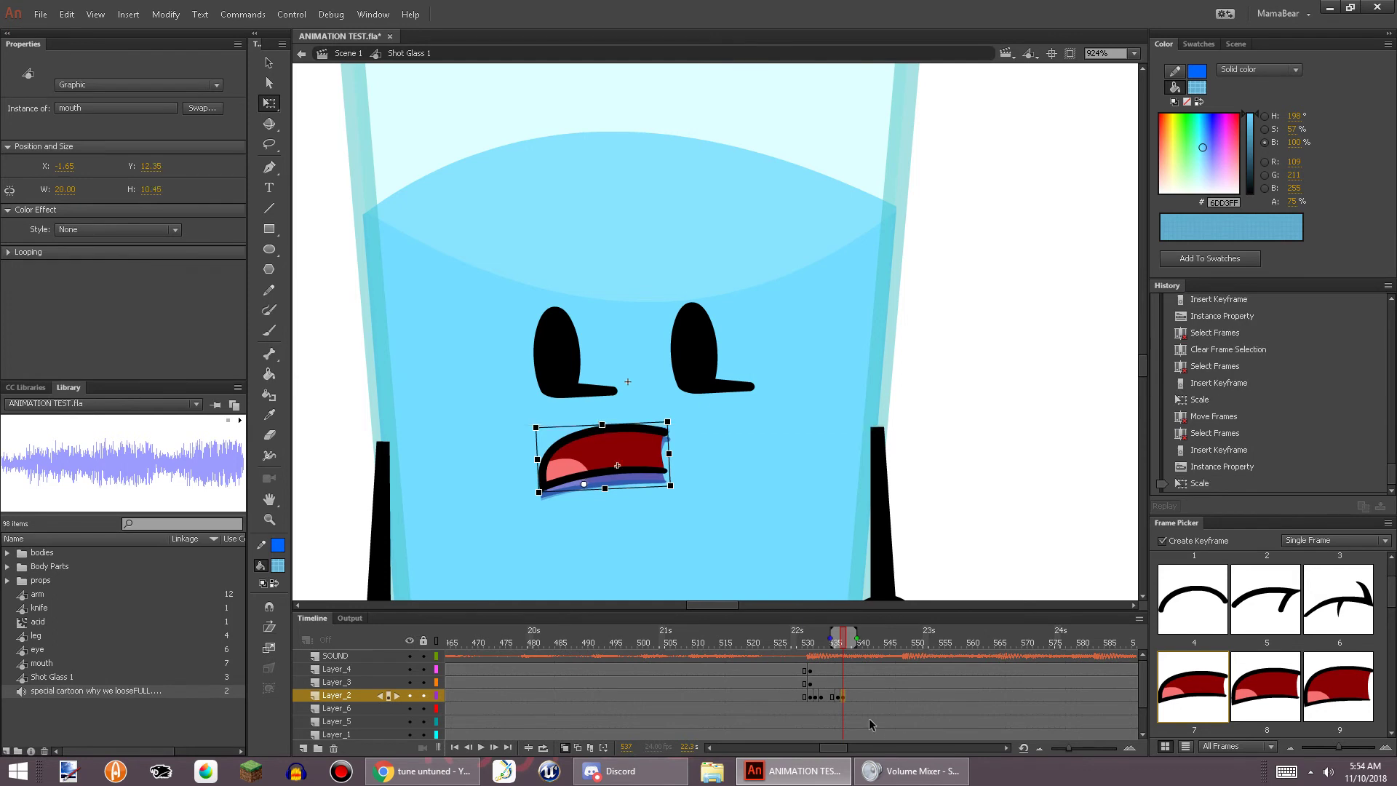
Create a classic tween between the mouth keyframes at frames 533 and 536, and play it back
right_click(827, 695)
left_click(869, 324)
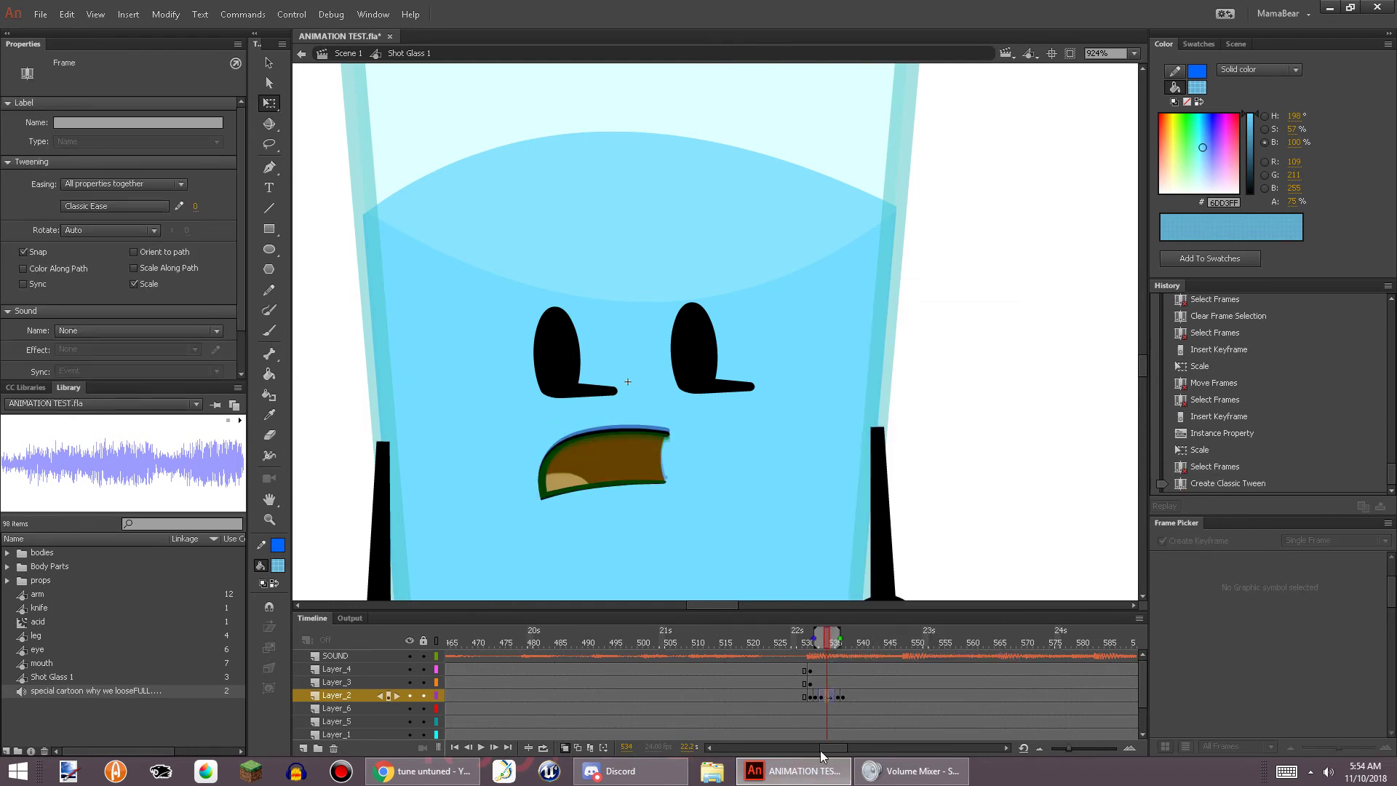
left_click(821, 697)
left_click(804, 707)
left_click(482, 749)
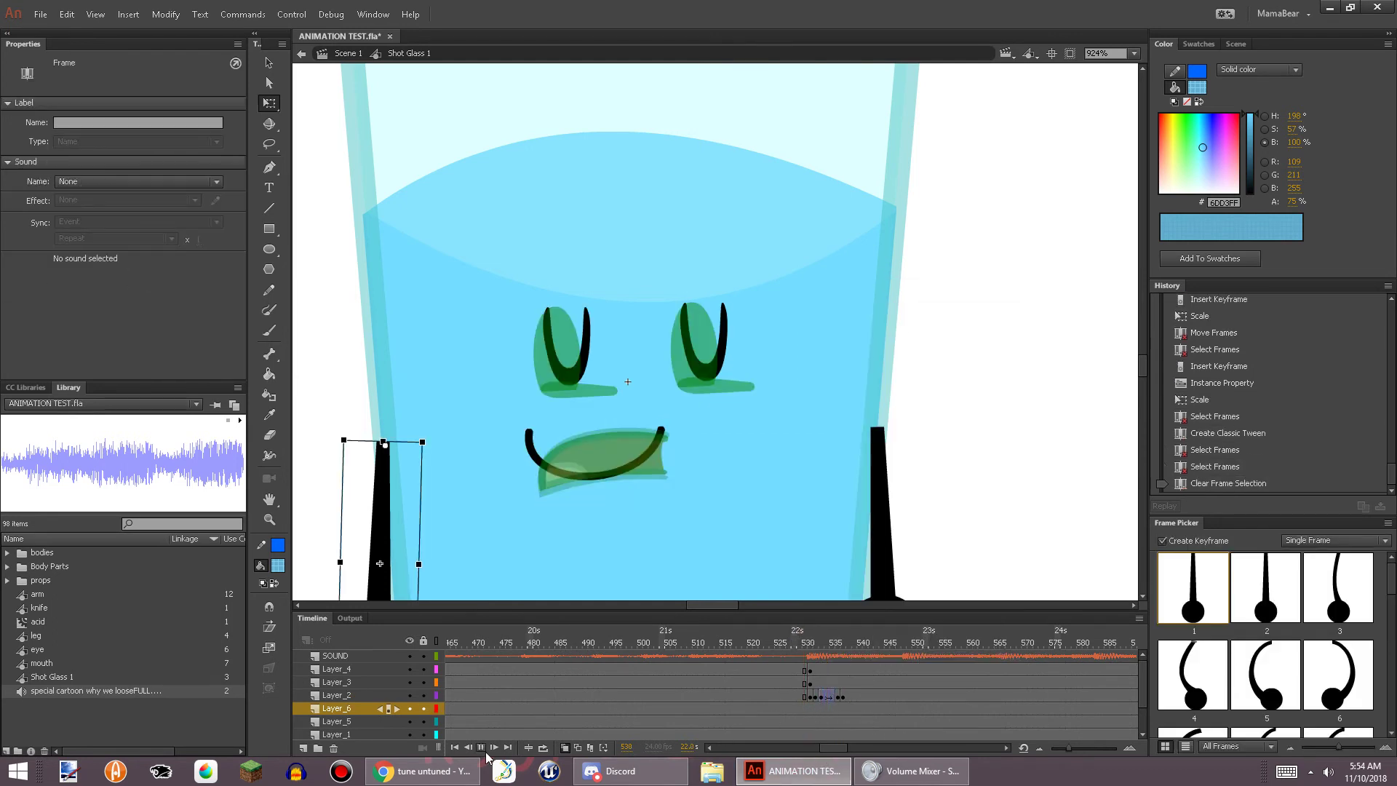
left_click(803, 646)
Insert a Layer_2 keyframe at frame 538 and switch the mouth to the clenched-teeth pose 13
left_click(850, 696)
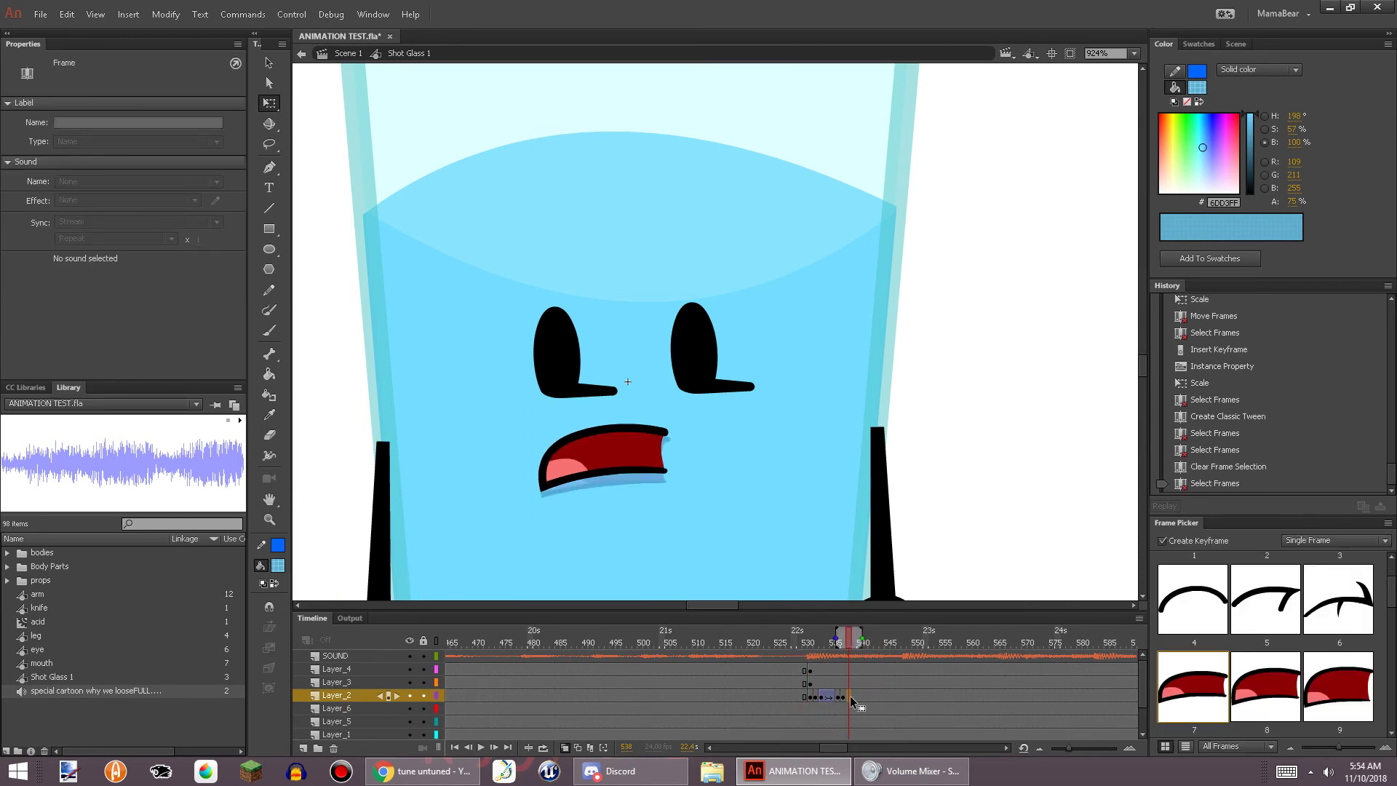
right_click(852, 702)
left_click(876, 394)
scroll(1183, 689, "down", 3)
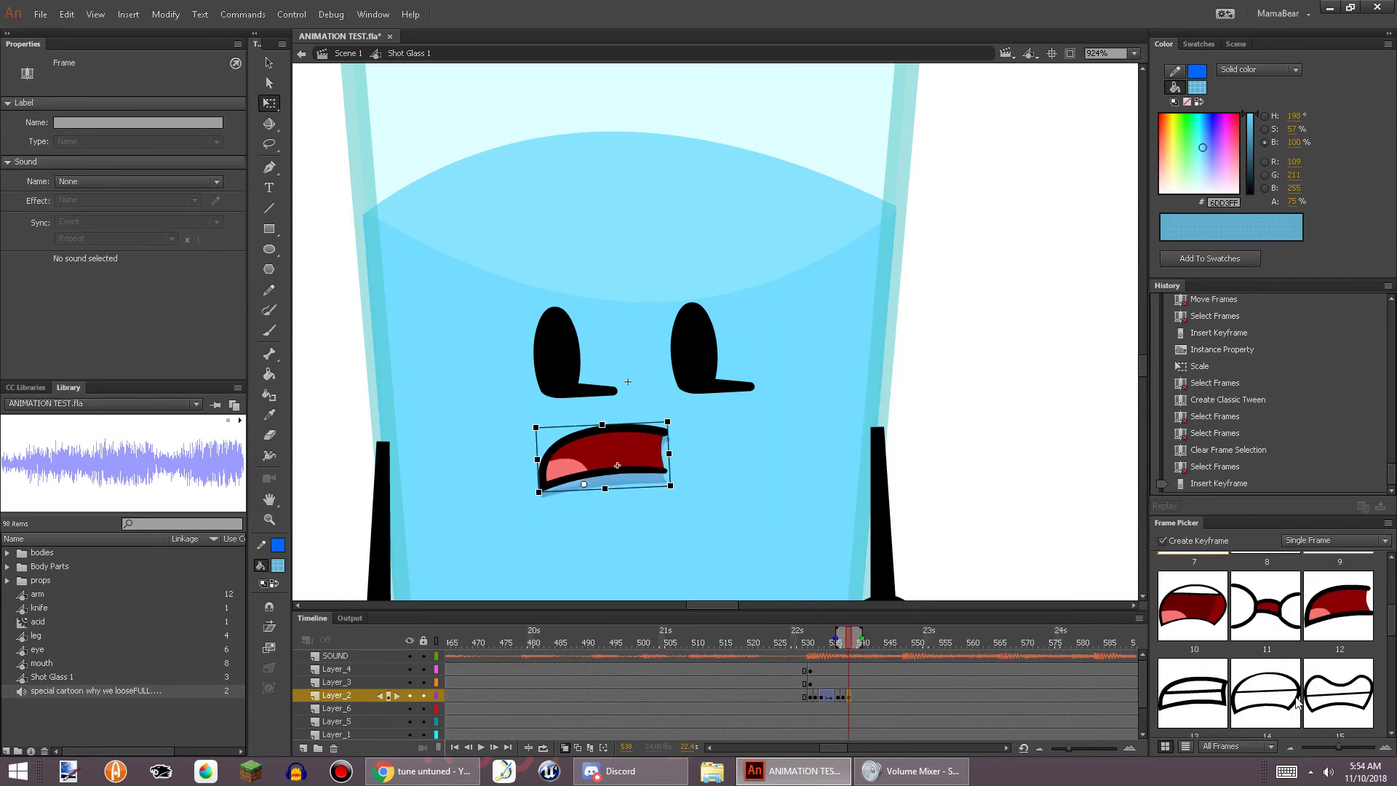
left_click(1183, 689)
Insert a Layer_2 keyframe at frame 539 and switch the mouth to the round black pose 18
left_click(852, 696)
right_click(852, 696)
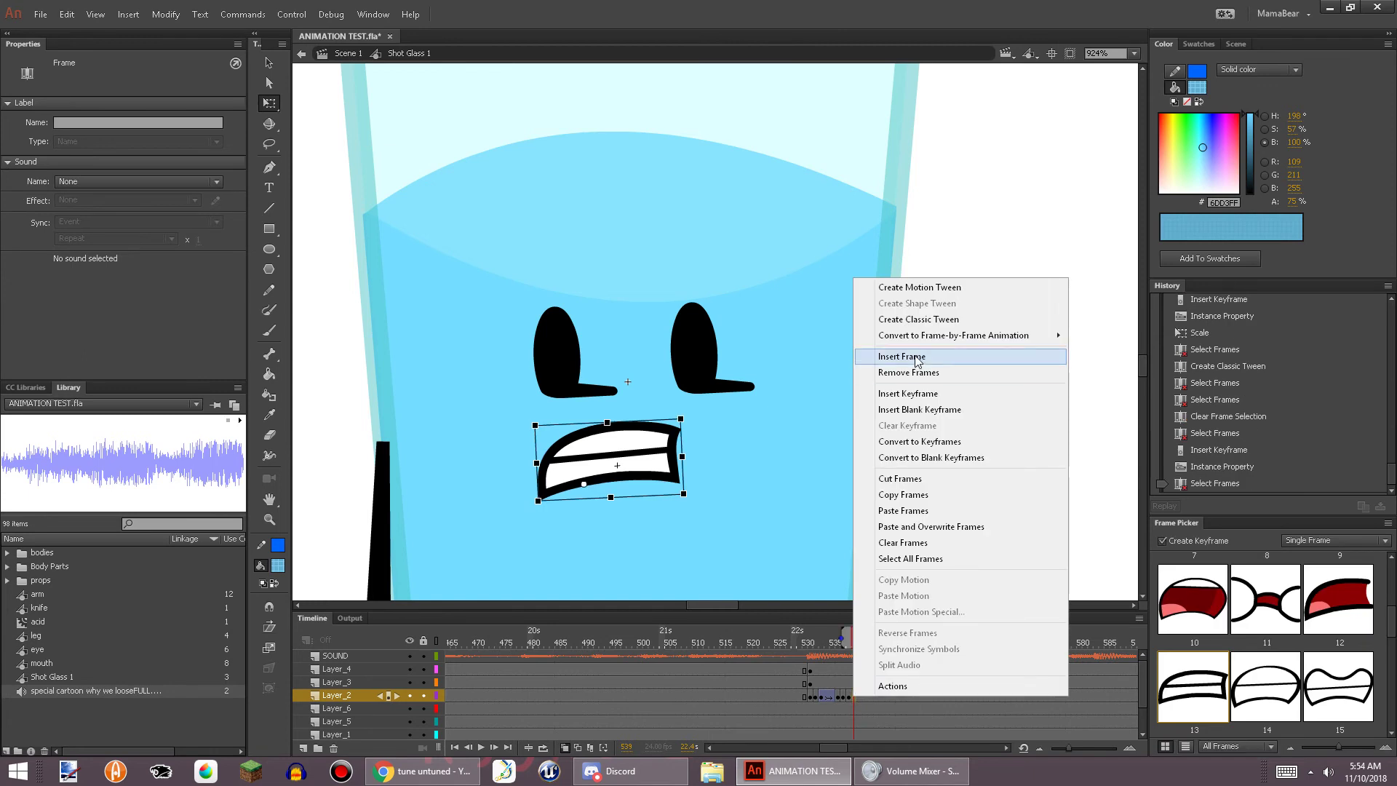
left_click(907, 394)
scroll(1266, 654, "down", 2)
left_click(1338, 605)
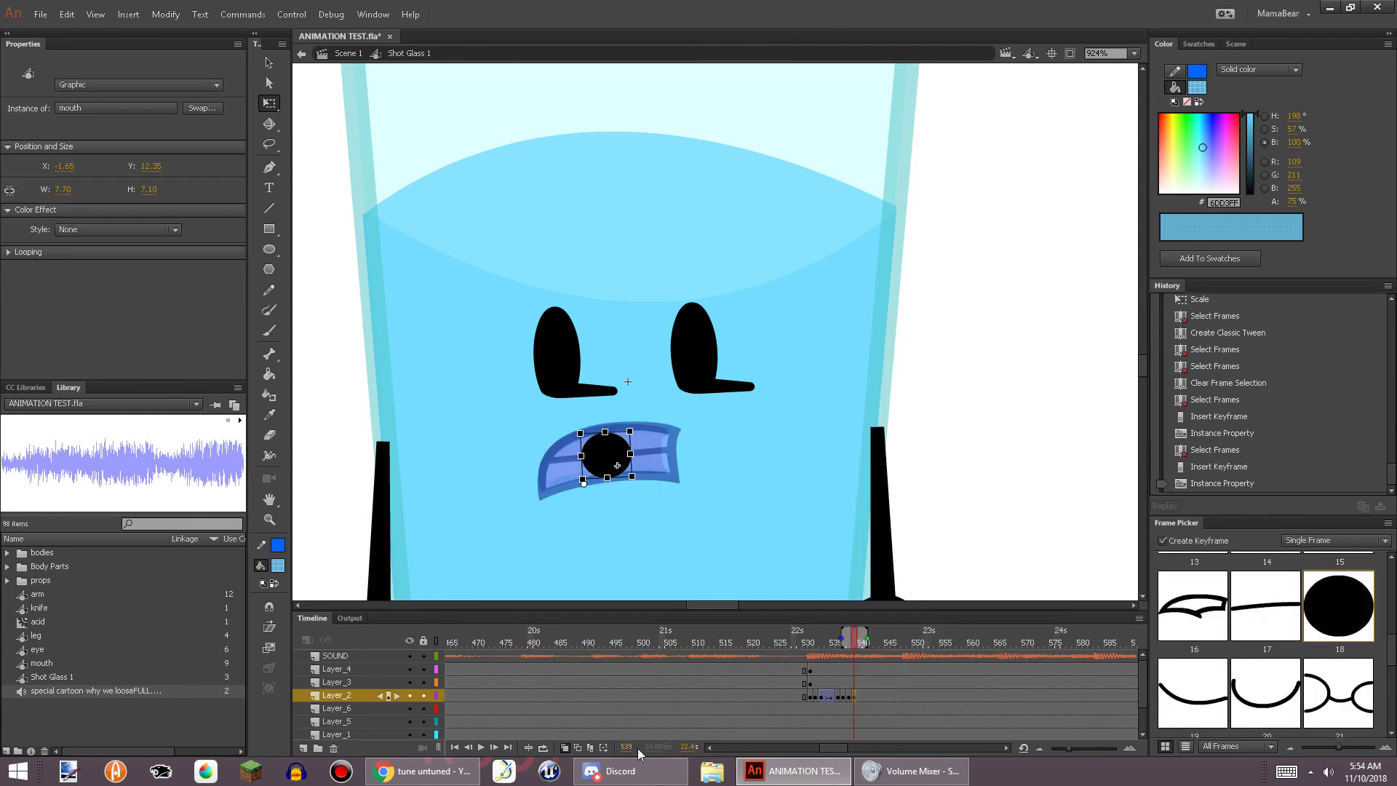
Insert a Layer_2 keyframe at frame 540, return the mouth to teeth pose 13, and play back the sequence
right_click(860, 698)
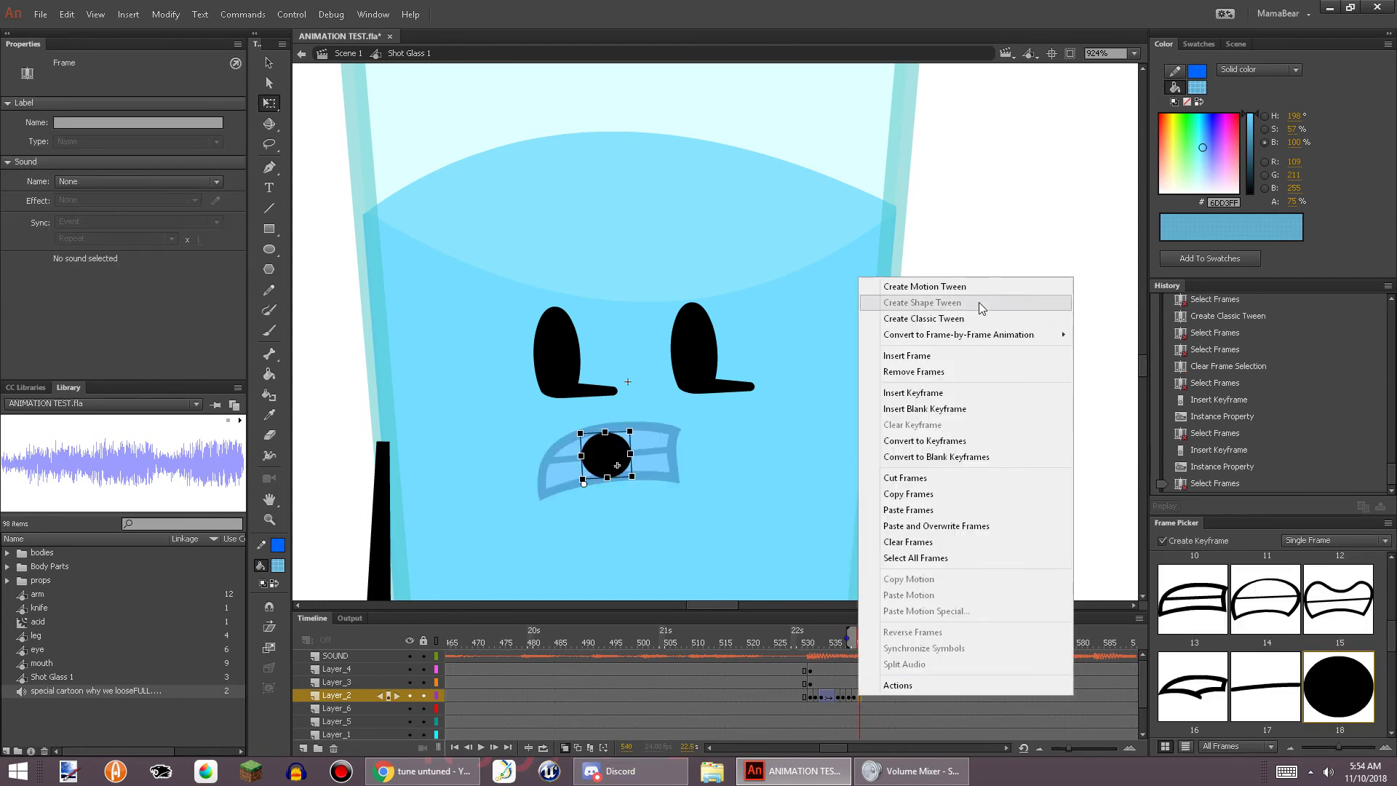
left_click(910, 396)
left_click(1192, 599)
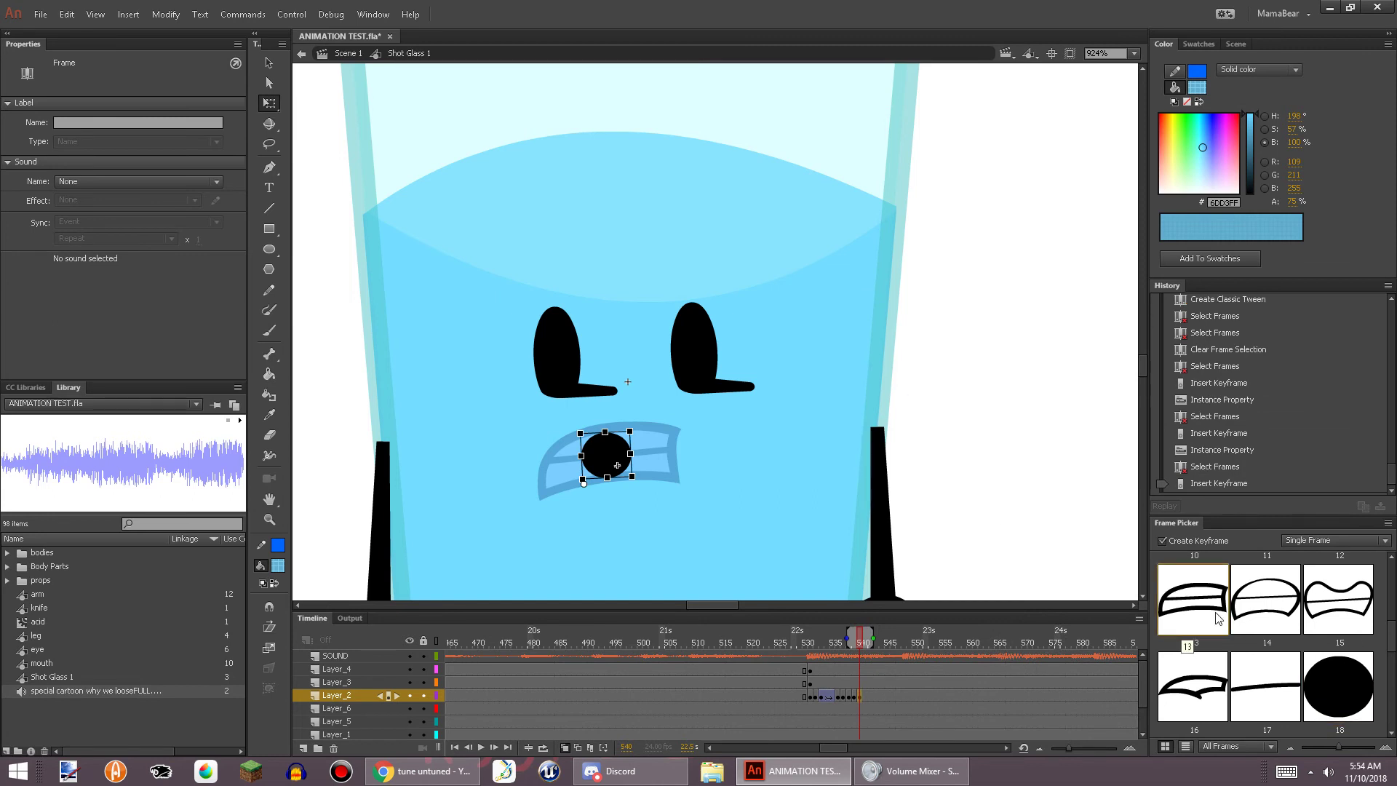
left_click(793, 655)
left_click(481, 747)
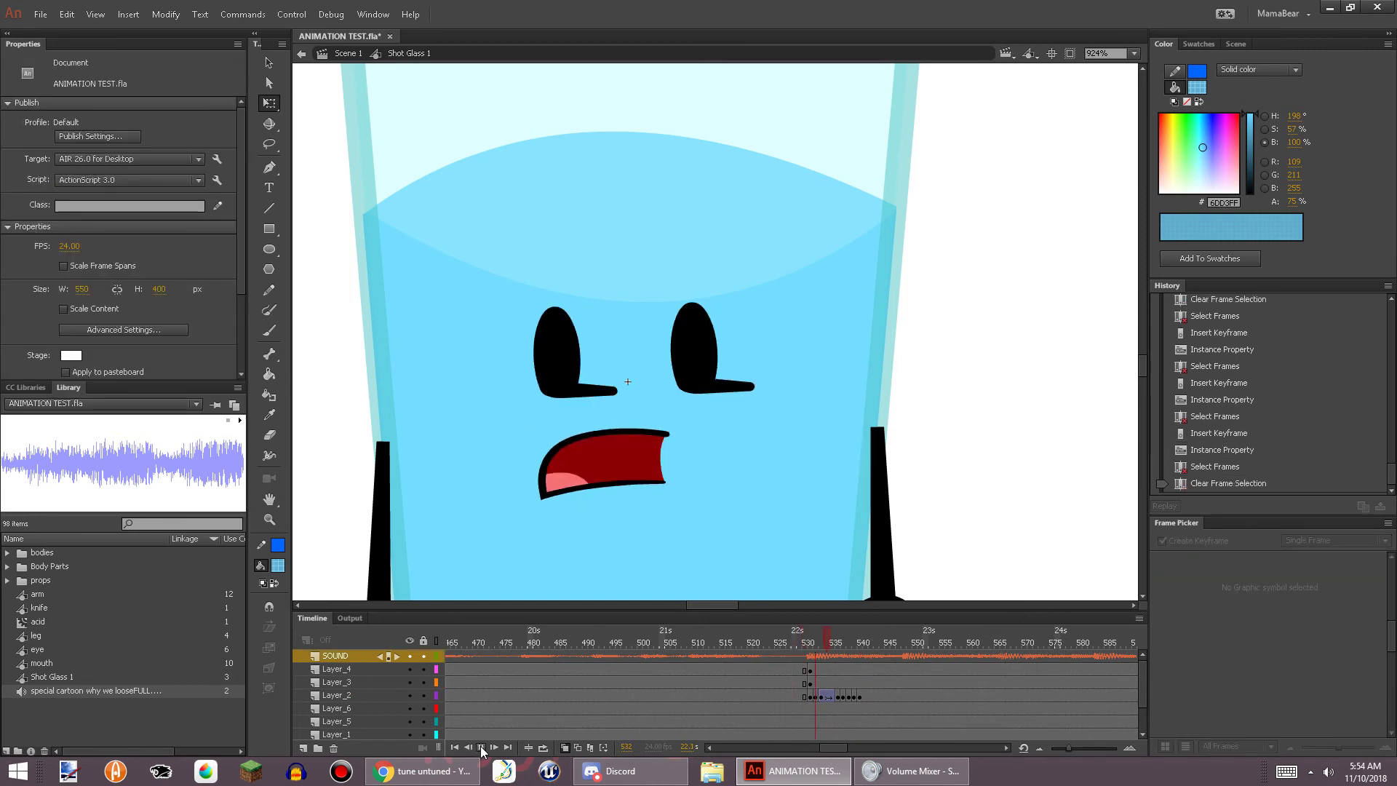
Retime Layer_2 by moving the round-mouth keyframe to frame 540 and the following teeth keyframe to frame 542, and play it back
left_click(857, 696)
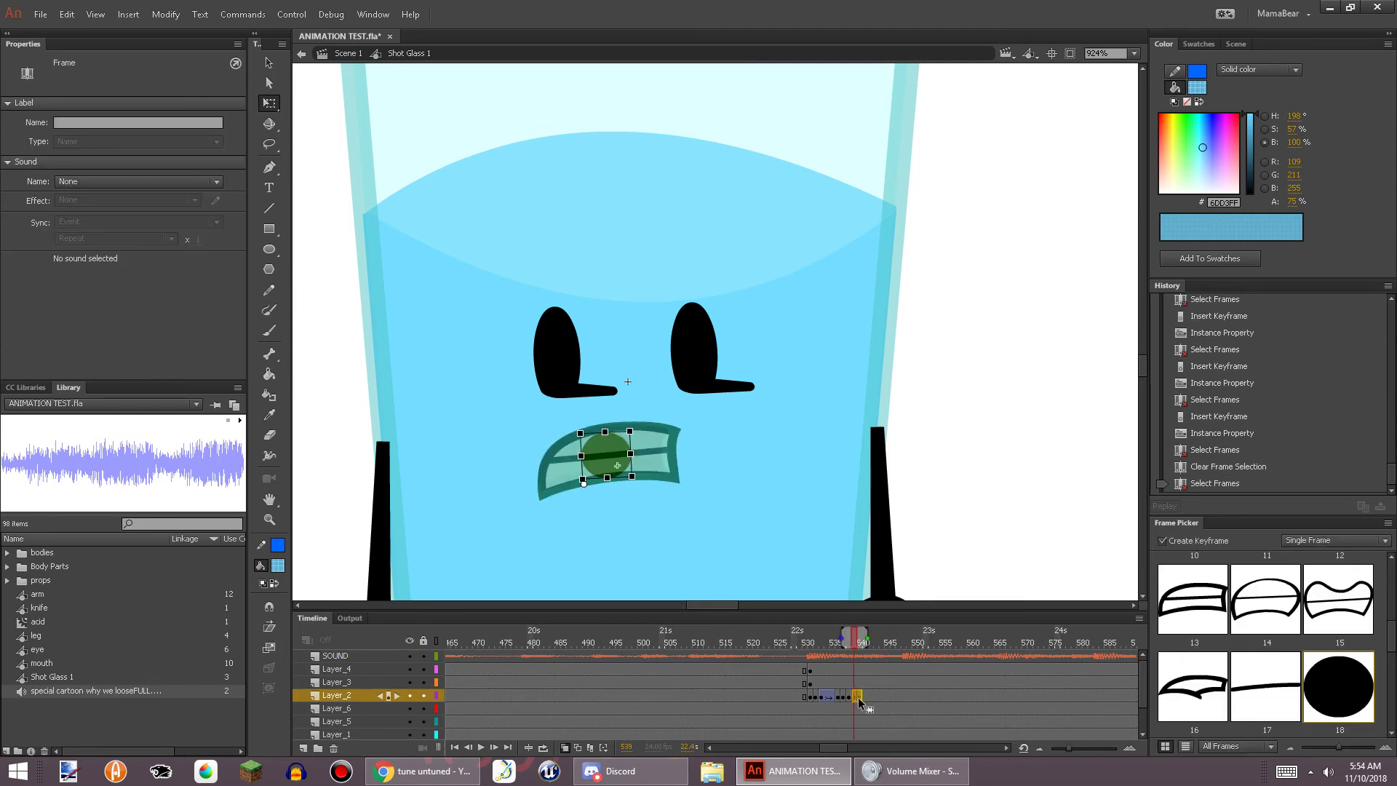
left_click(862, 696)
left_click(857, 697)
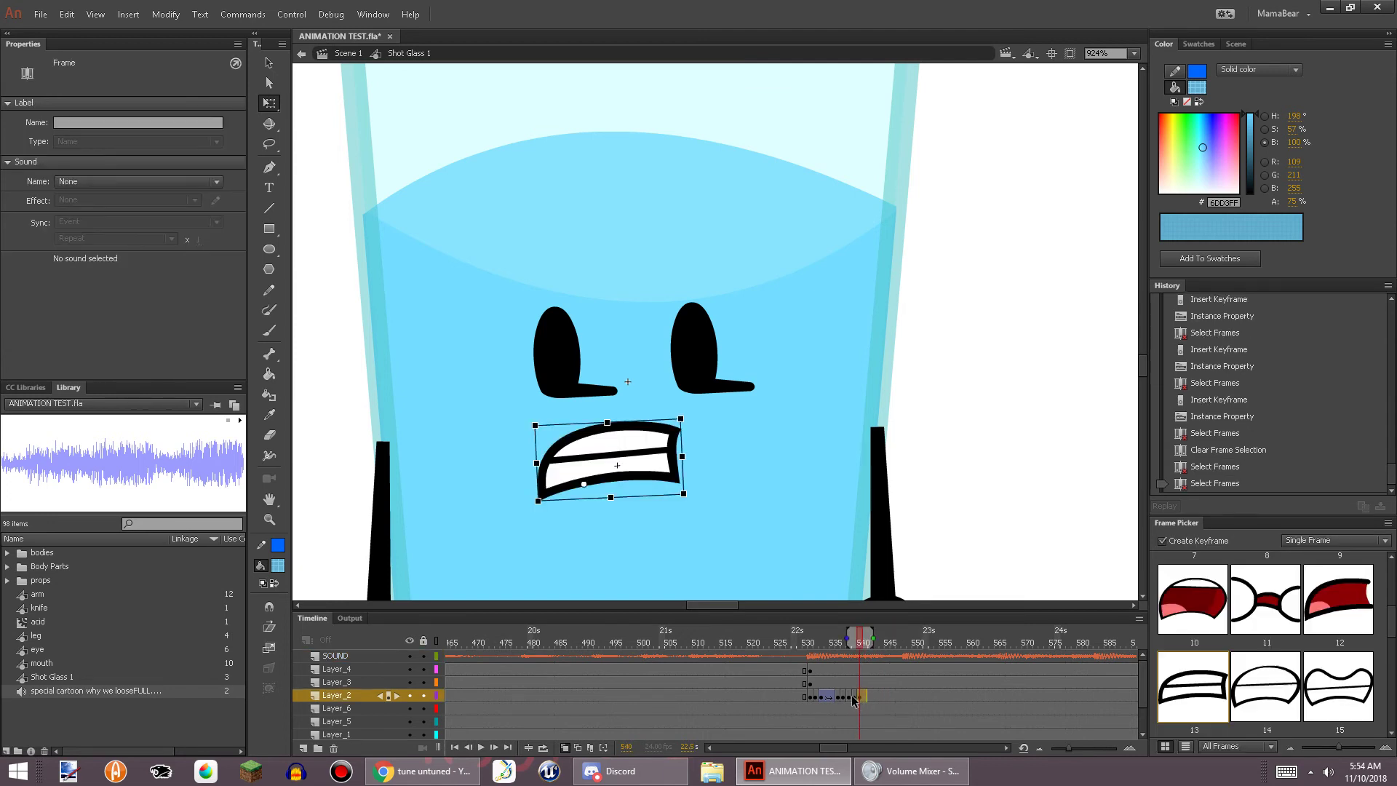
left_click(857, 696)
left_click(853, 696)
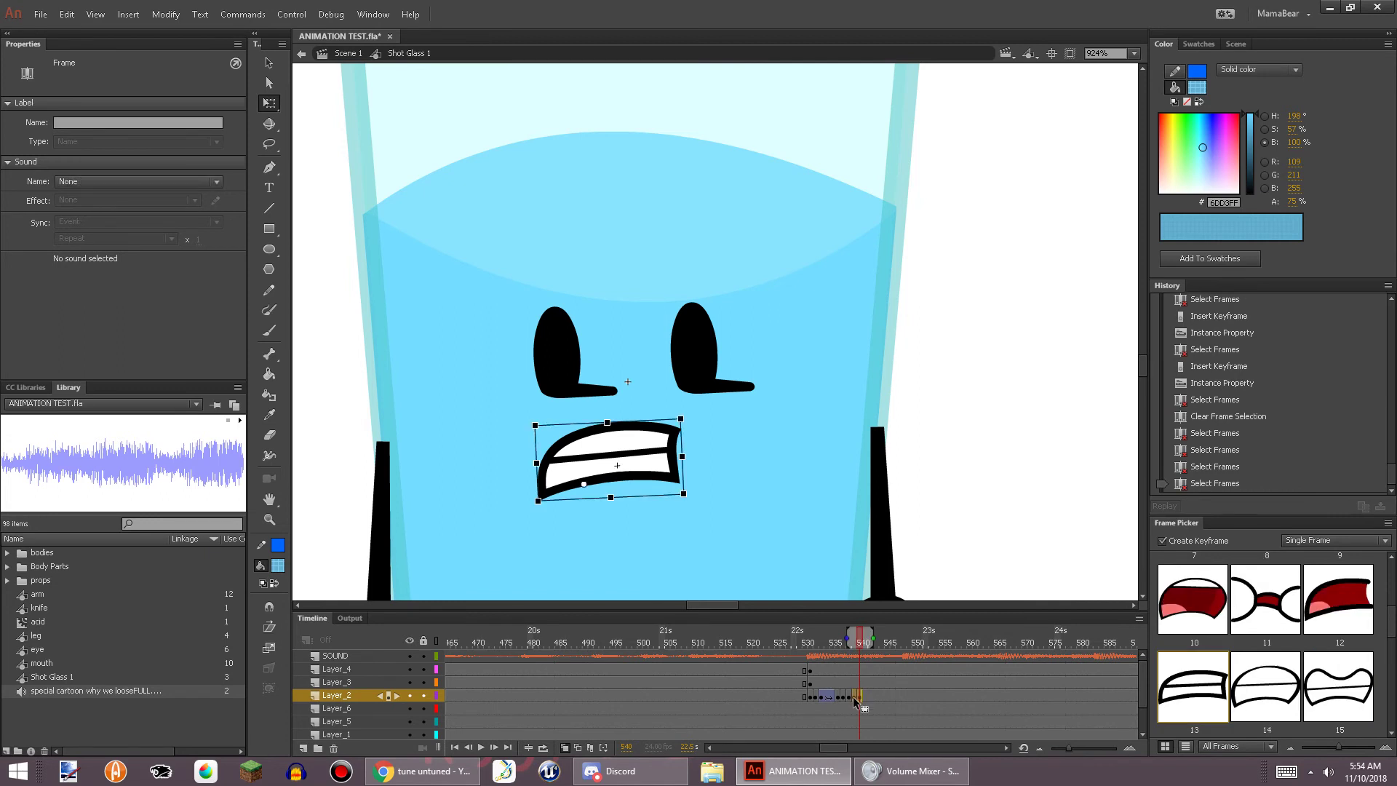
left_click_drag(859, 695, 859, 696)
left_click(869, 697)
left_click(864, 696)
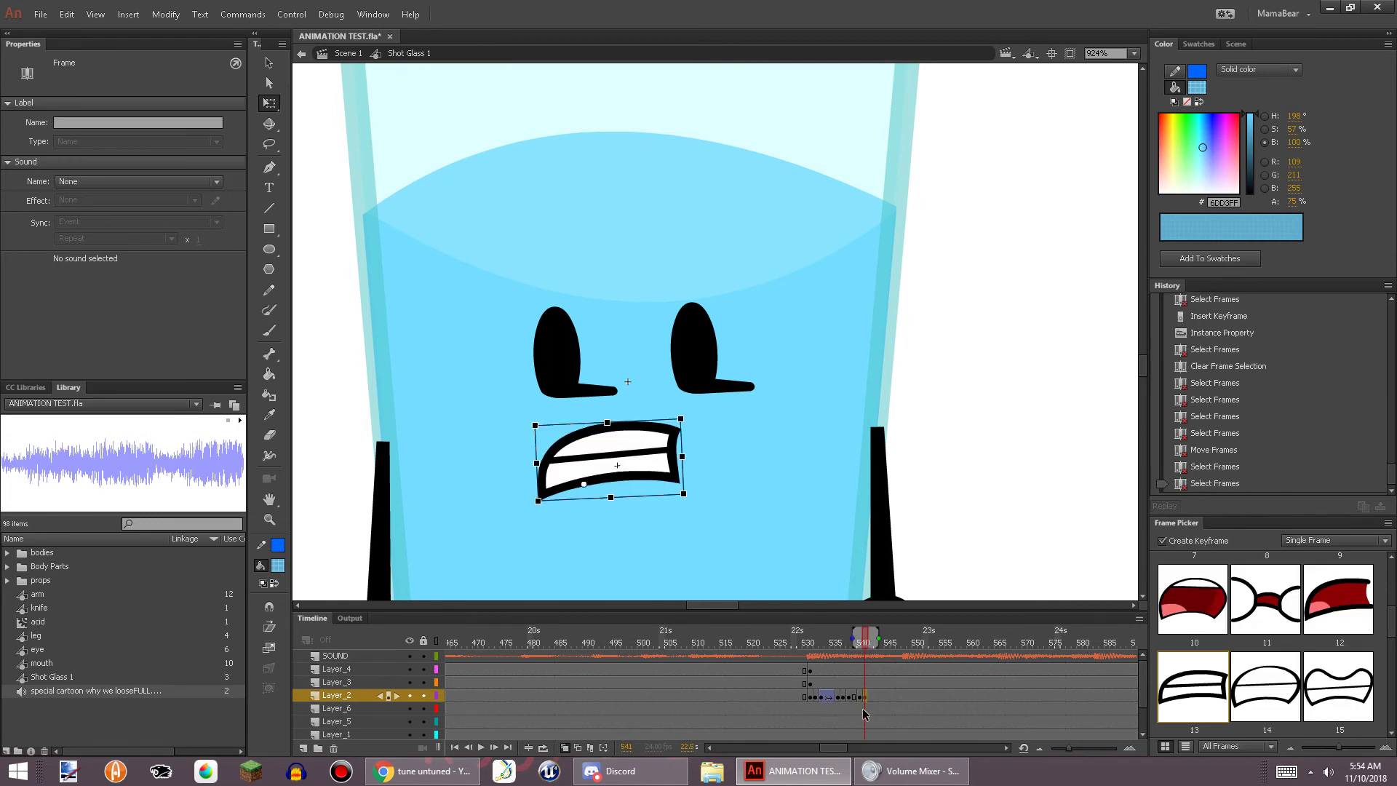
left_click(800, 692)
left_click(481, 747)
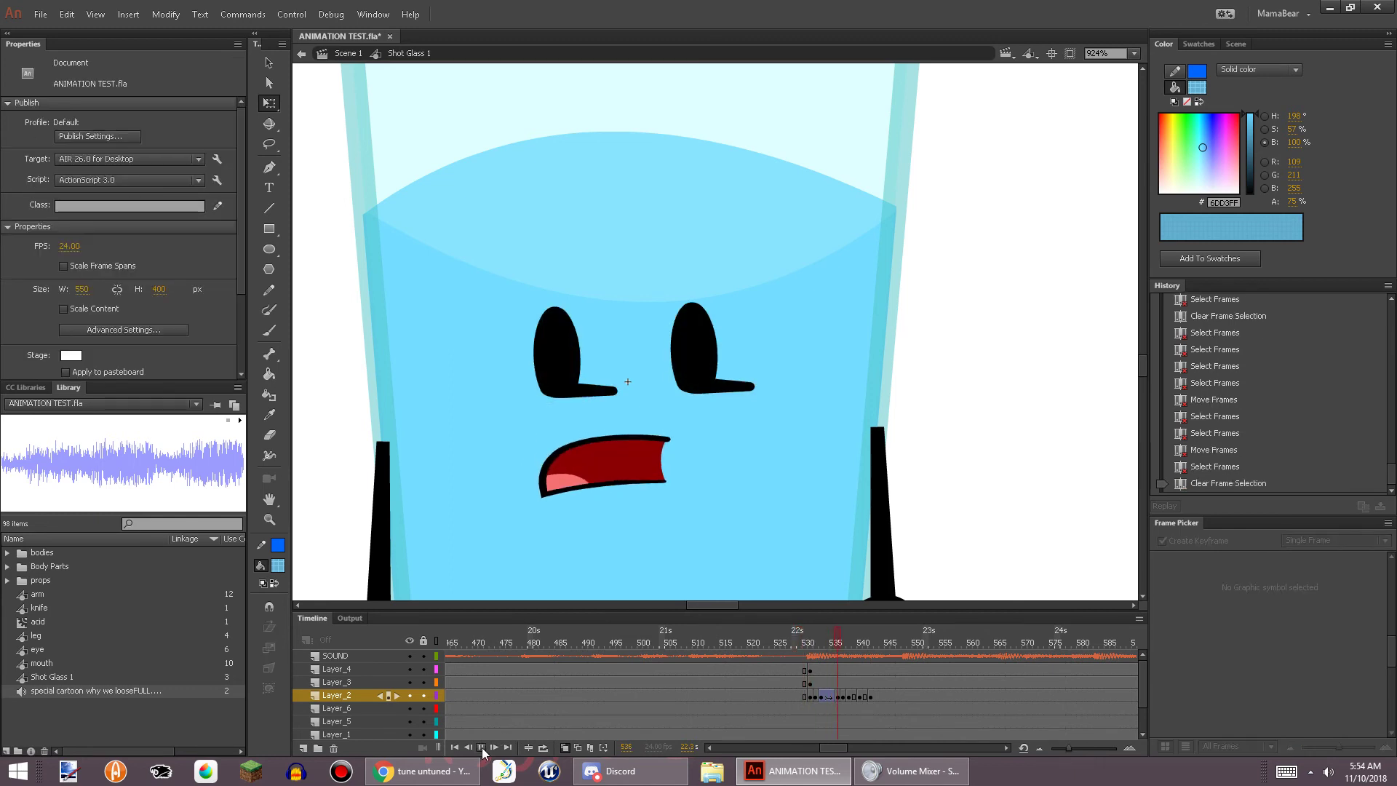
Insert a Layer_2 keyframe at frame 548, switch the mouth to the round black pose 18, and play back the lip sync
left_click(908, 691)
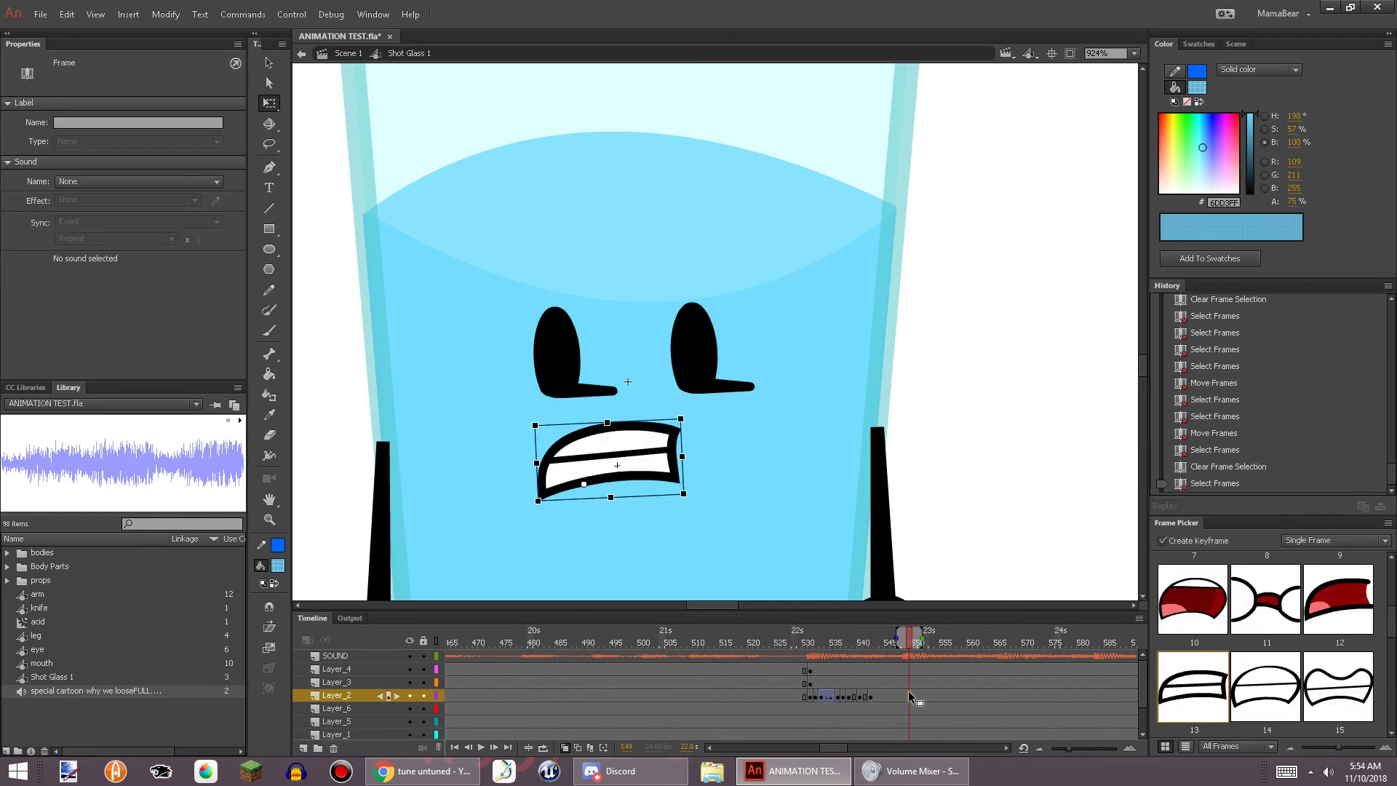
right_click(902, 693)
left_click(938, 396)
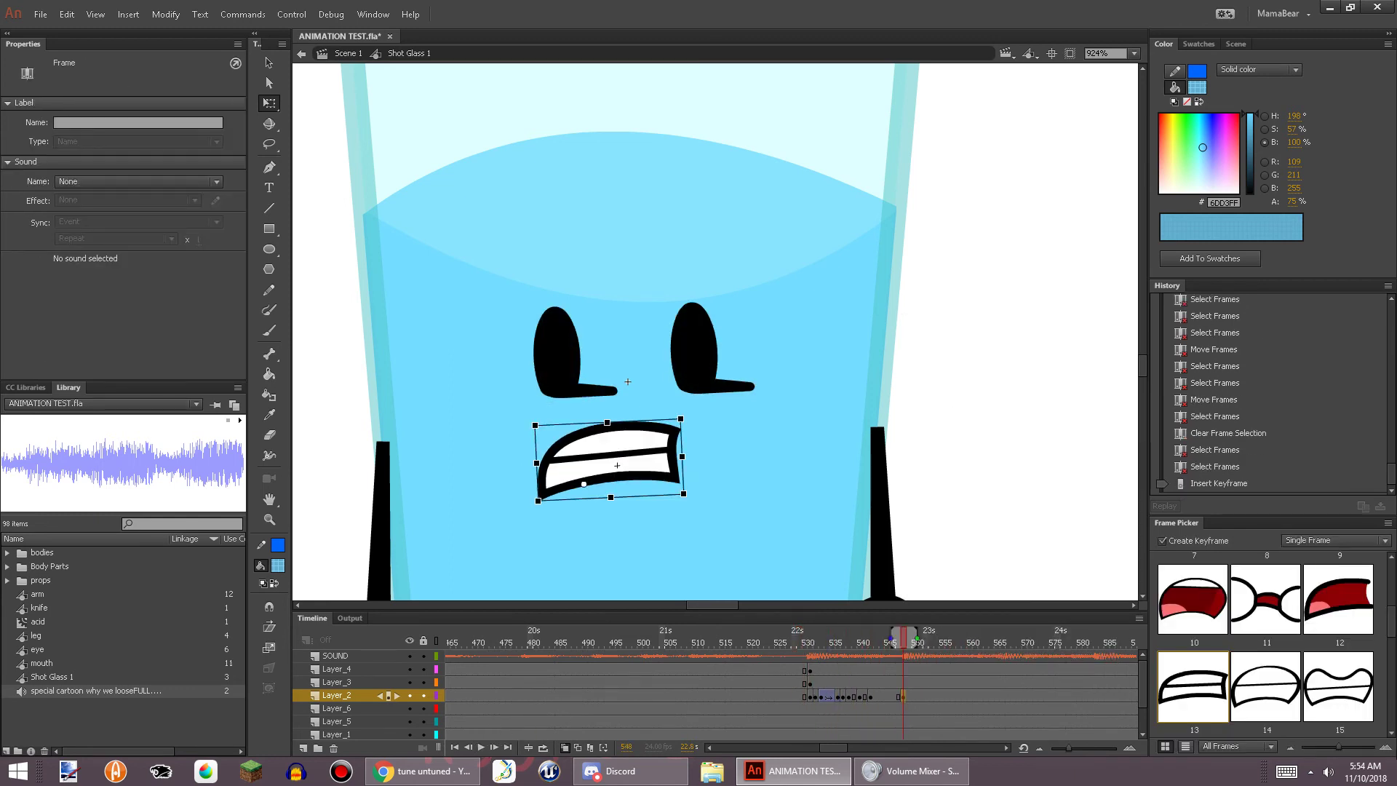
scroll(1265, 640, "down", 2)
left_click(1339, 604)
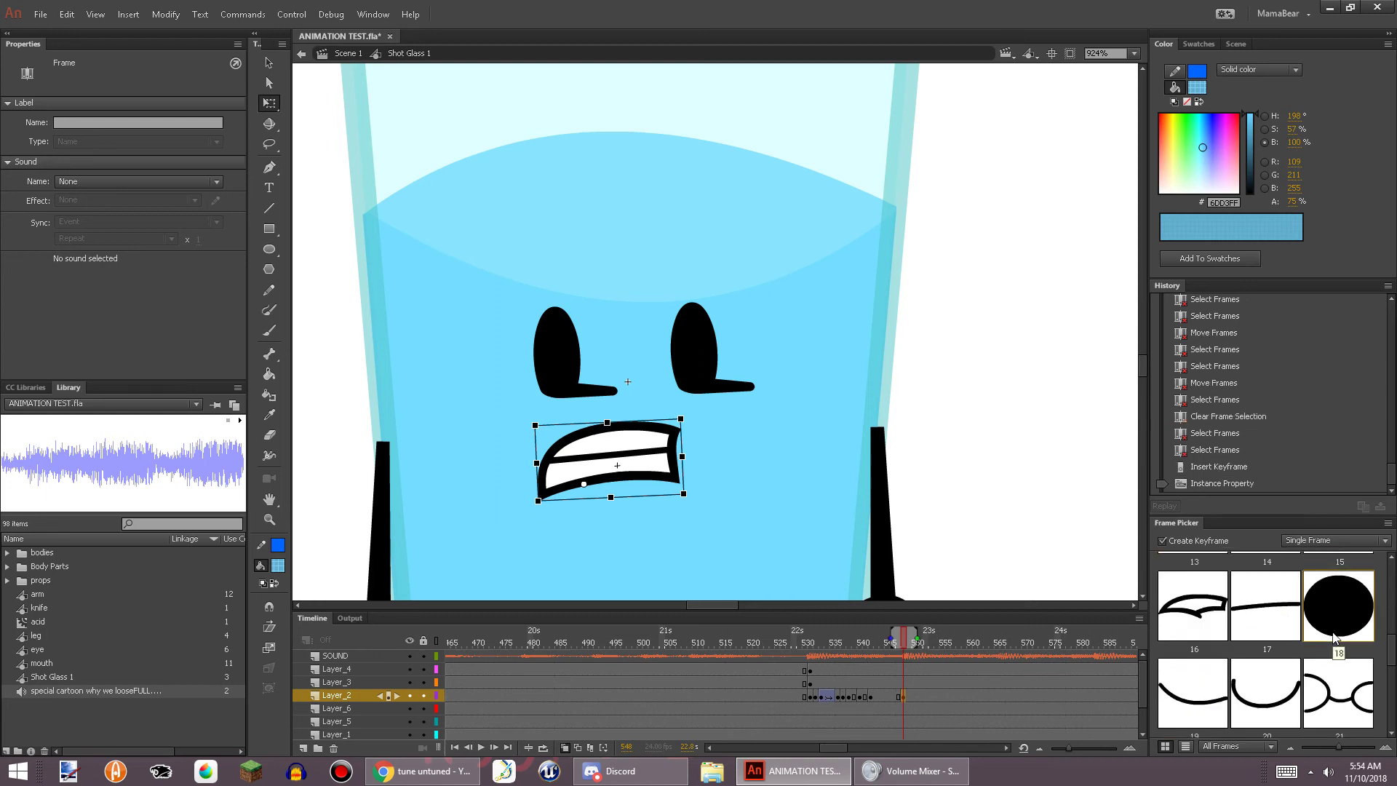
left_click(796, 684)
left_click(481, 746)
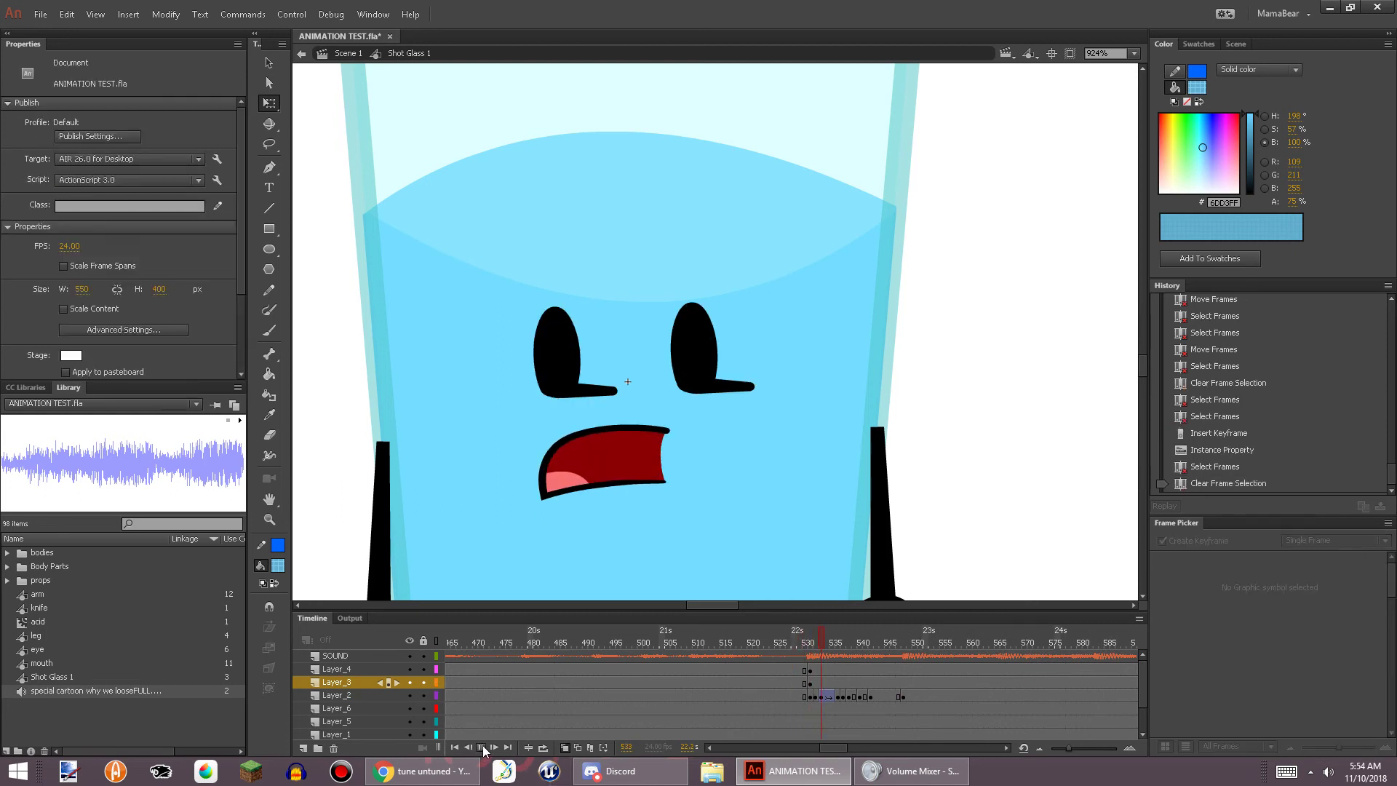
Insert Layer_2 keyframes at frames 553 and 556 and switch the mouth at frame 556 to open pose 8
right_click(924, 695)
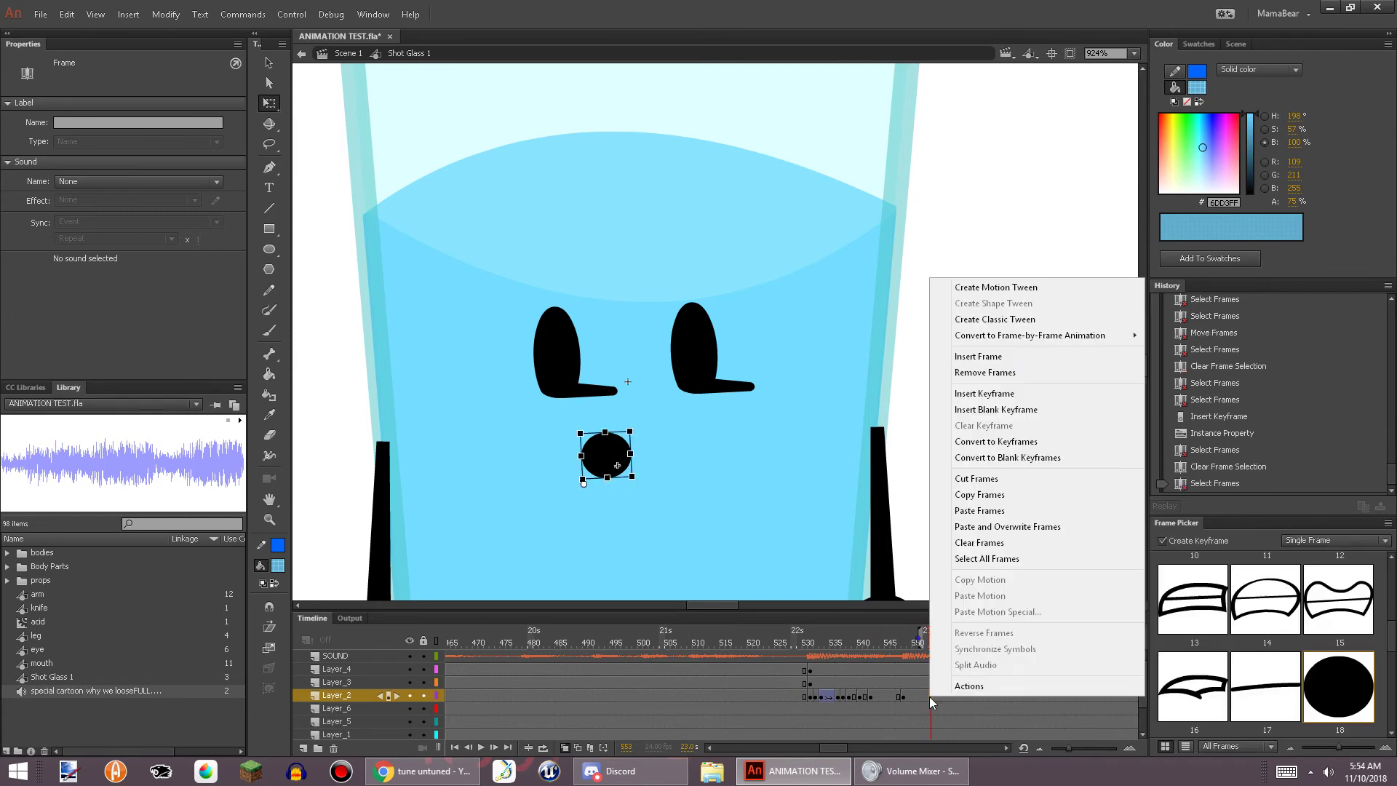
left_click(953, 393)
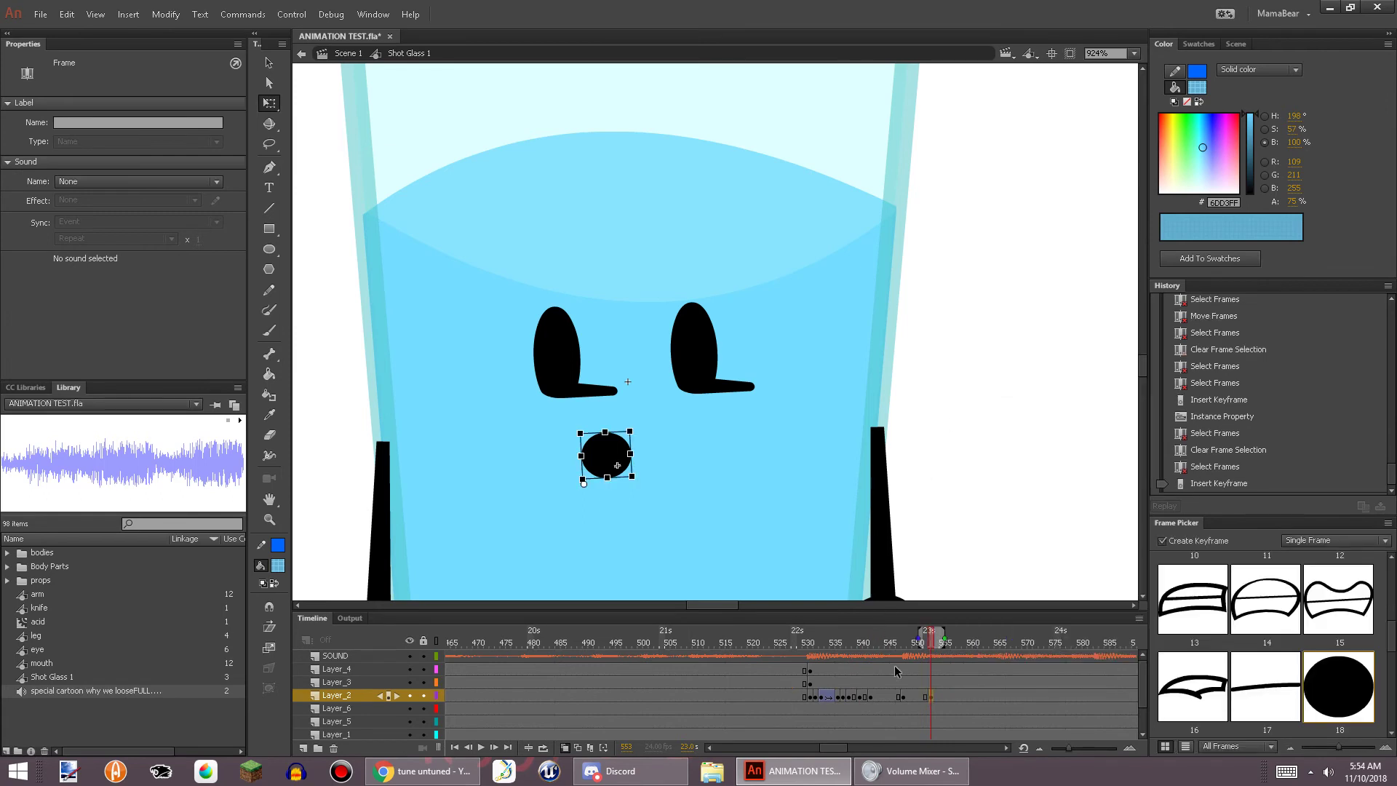
right_click(945, 694)
left_click(994, 394)
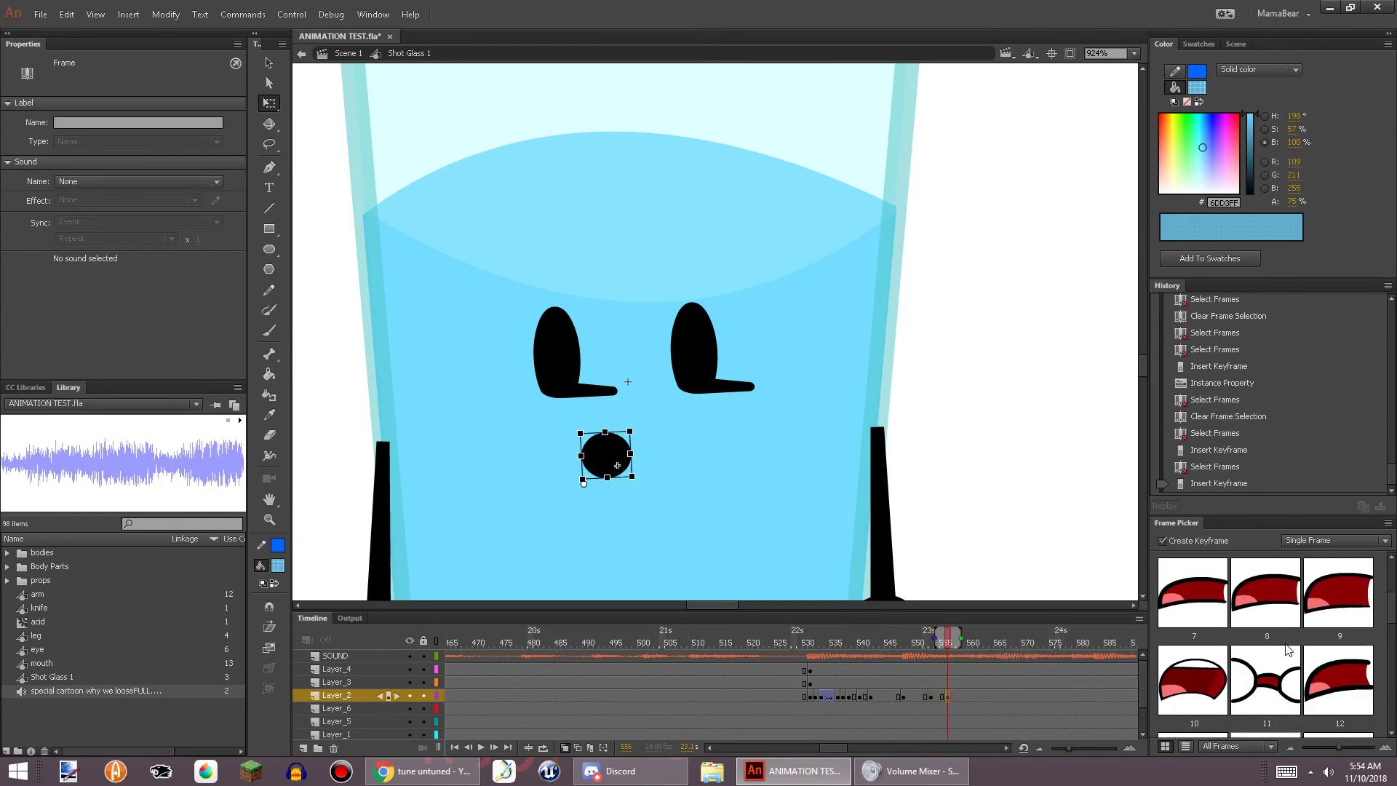
left_click(1287, 605)
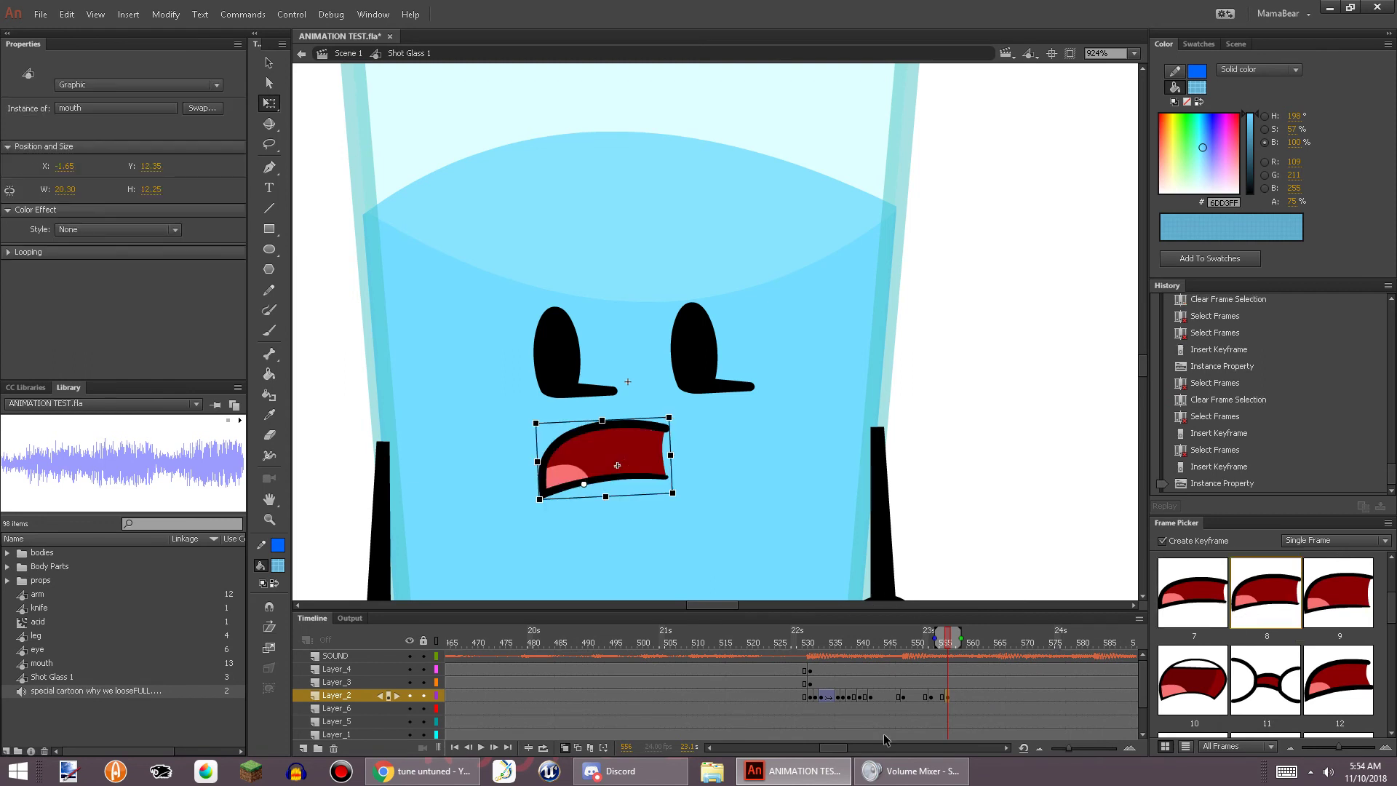
Create classic tweens on Layer_2 across the spans from frame 548 to 553 and from frame 553 to 556
left_click(902, 695)
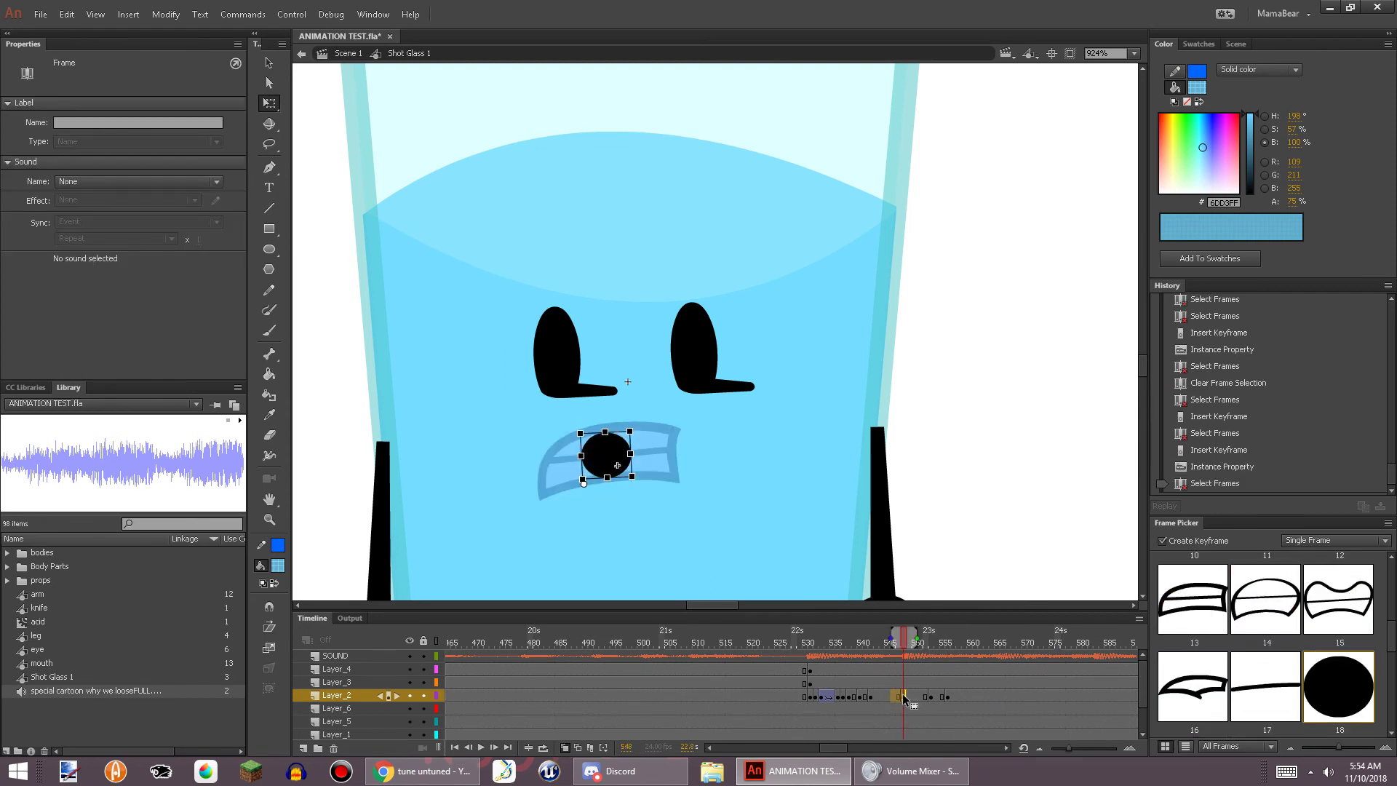
right_click(903, 697)
left_click(908, 697)
right_click(910, 696)
left_click(1006, 327)
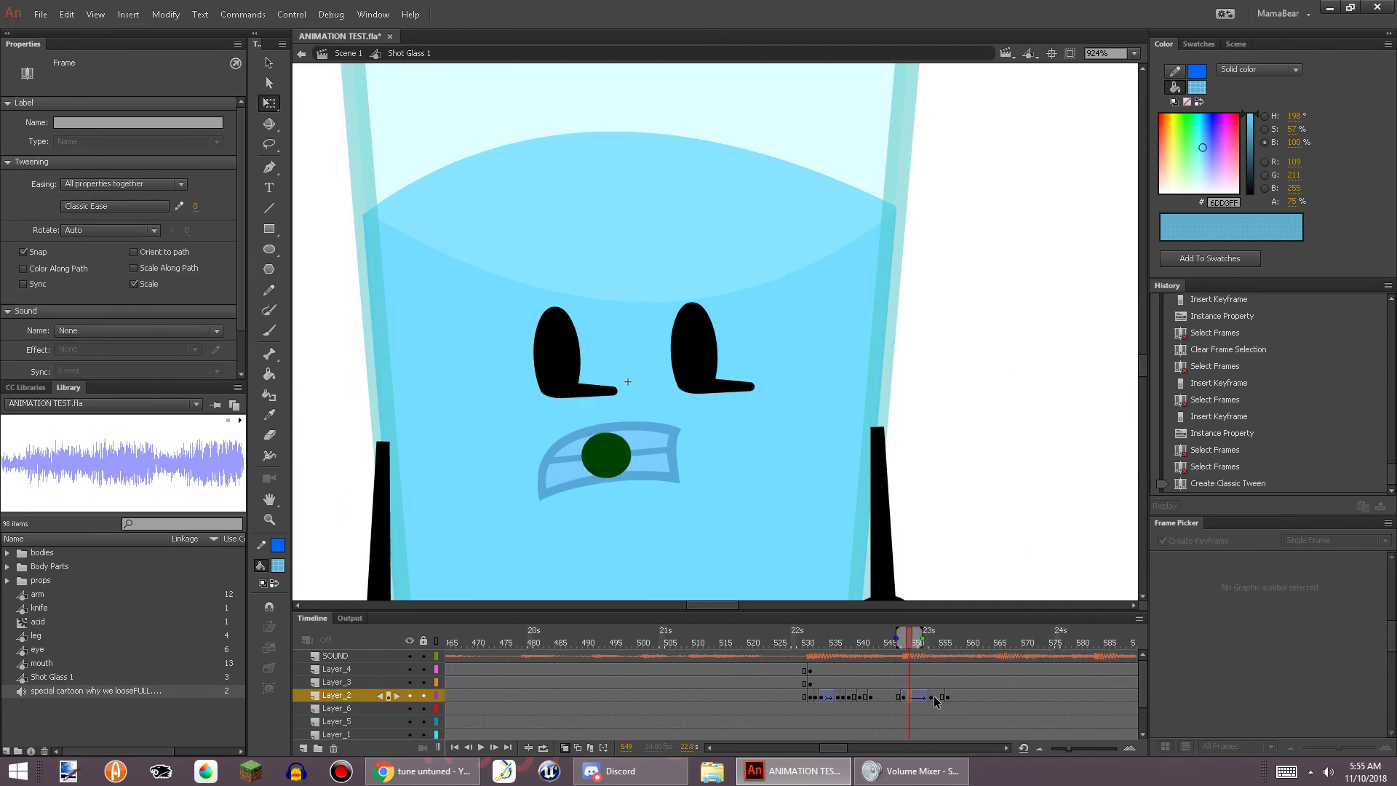
right_click(936, 698)
left_click(1056, 314)
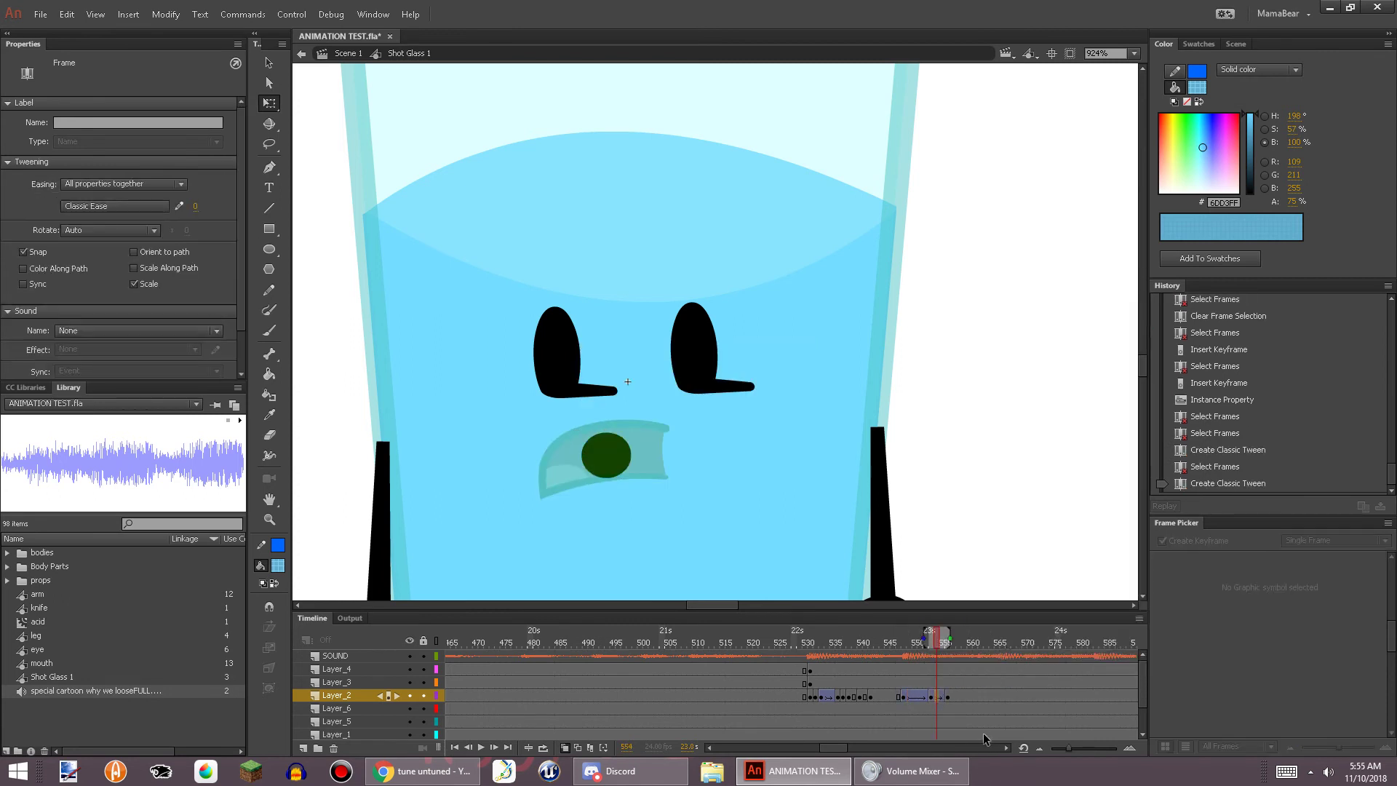
At frame 553, shift the round mouth rightward to about X 8.45, Y 10.80 and shrink it to about 4.50 by 5.00
left_click(928, 695)
scroll(692, 517, "up", 3)
left_click_drag(637, 396, 829, 381)
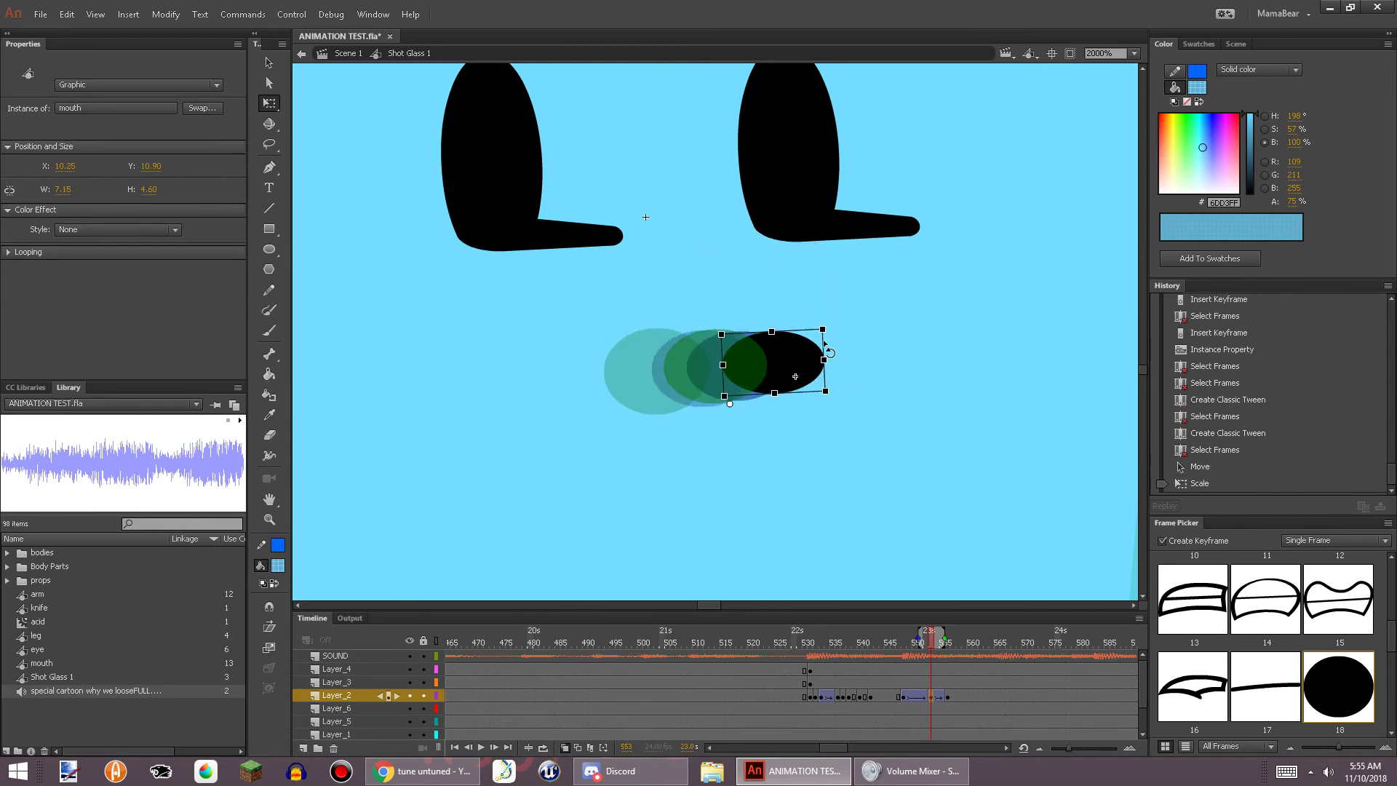
left_click_drag(822, 329, 786, 323)
scroll(803, 337, "down", 3)
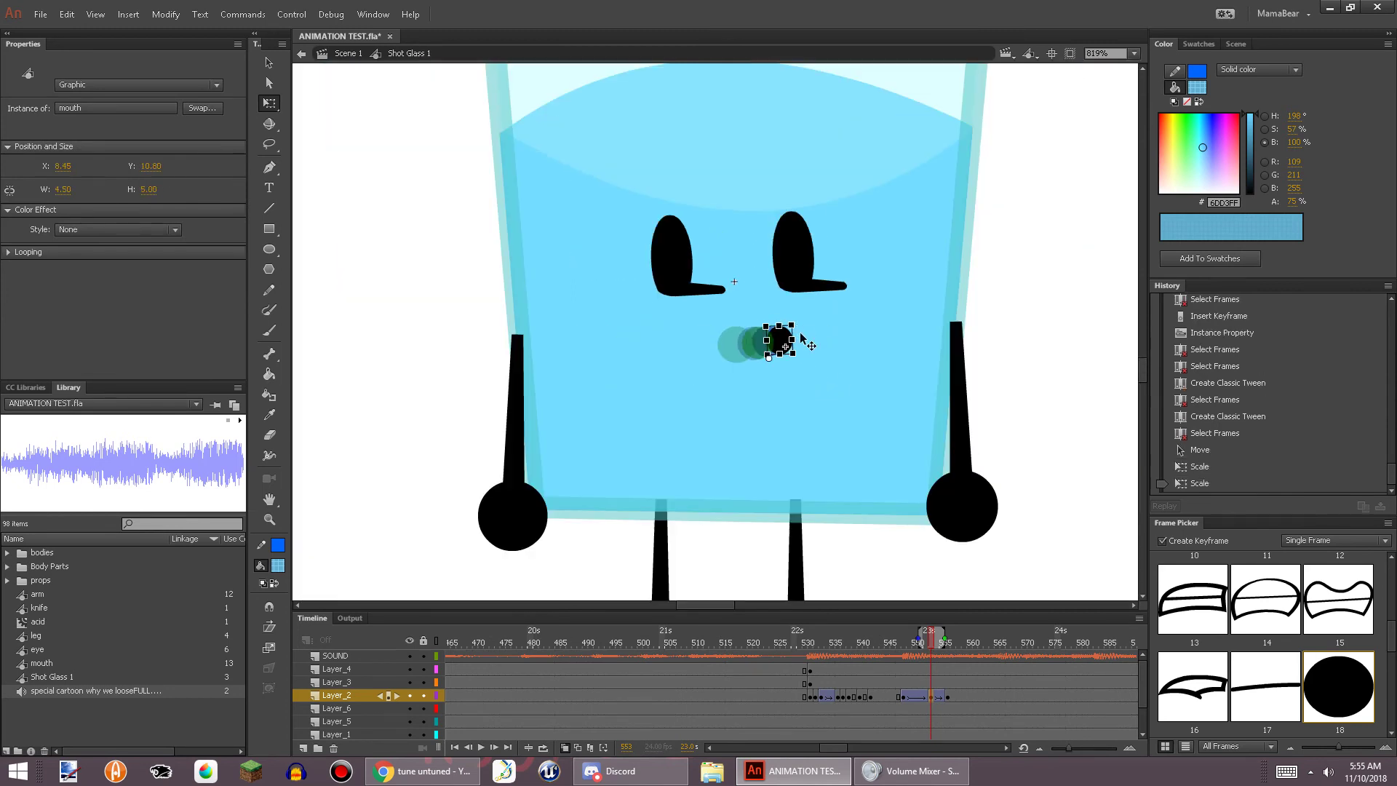
scroll(801, 335, "down", 3)
scroll(860, 398, "up", 7)
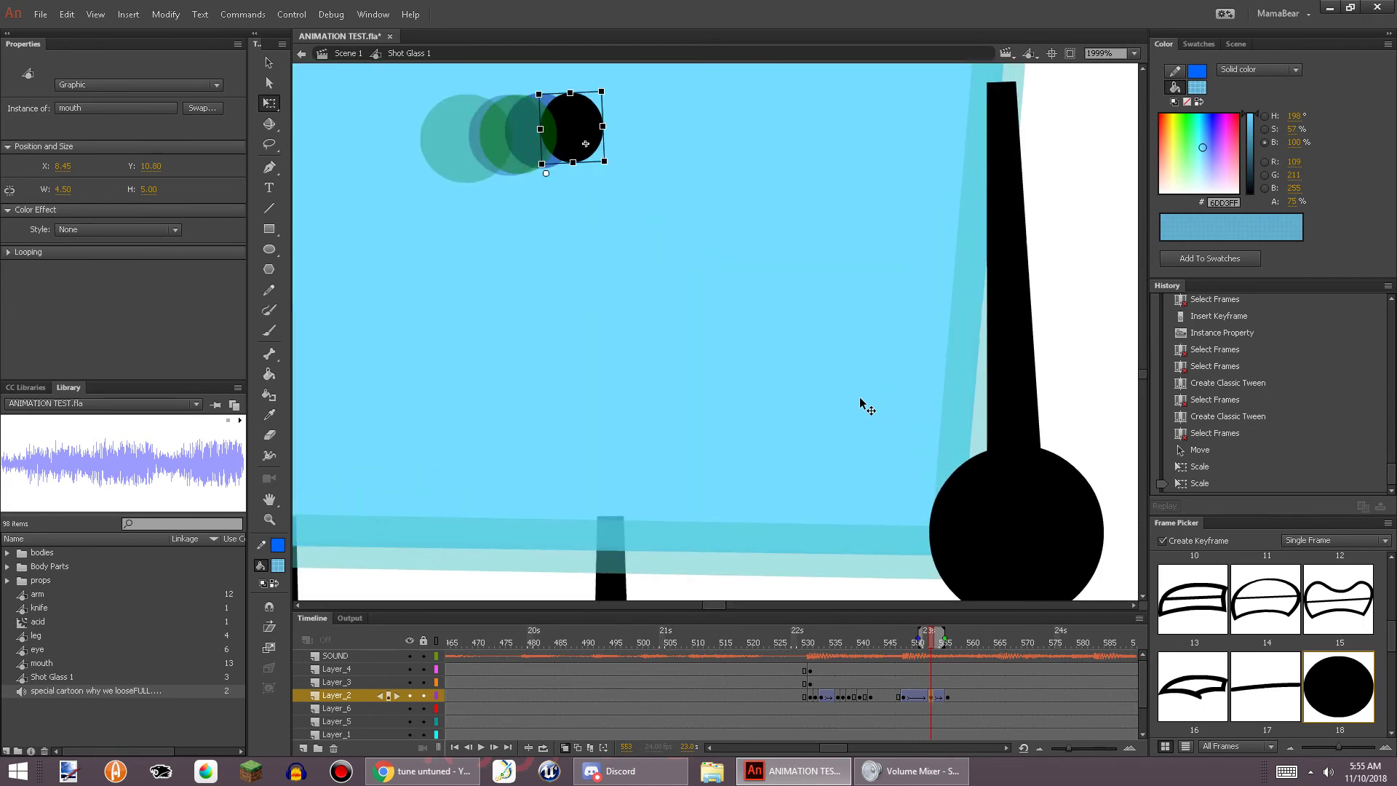
Deselect the mouth and play back the lip sync from frame 531
left_click(1058, 226)
key("space")
left_click_drag(1058, 225, 1284, 513)
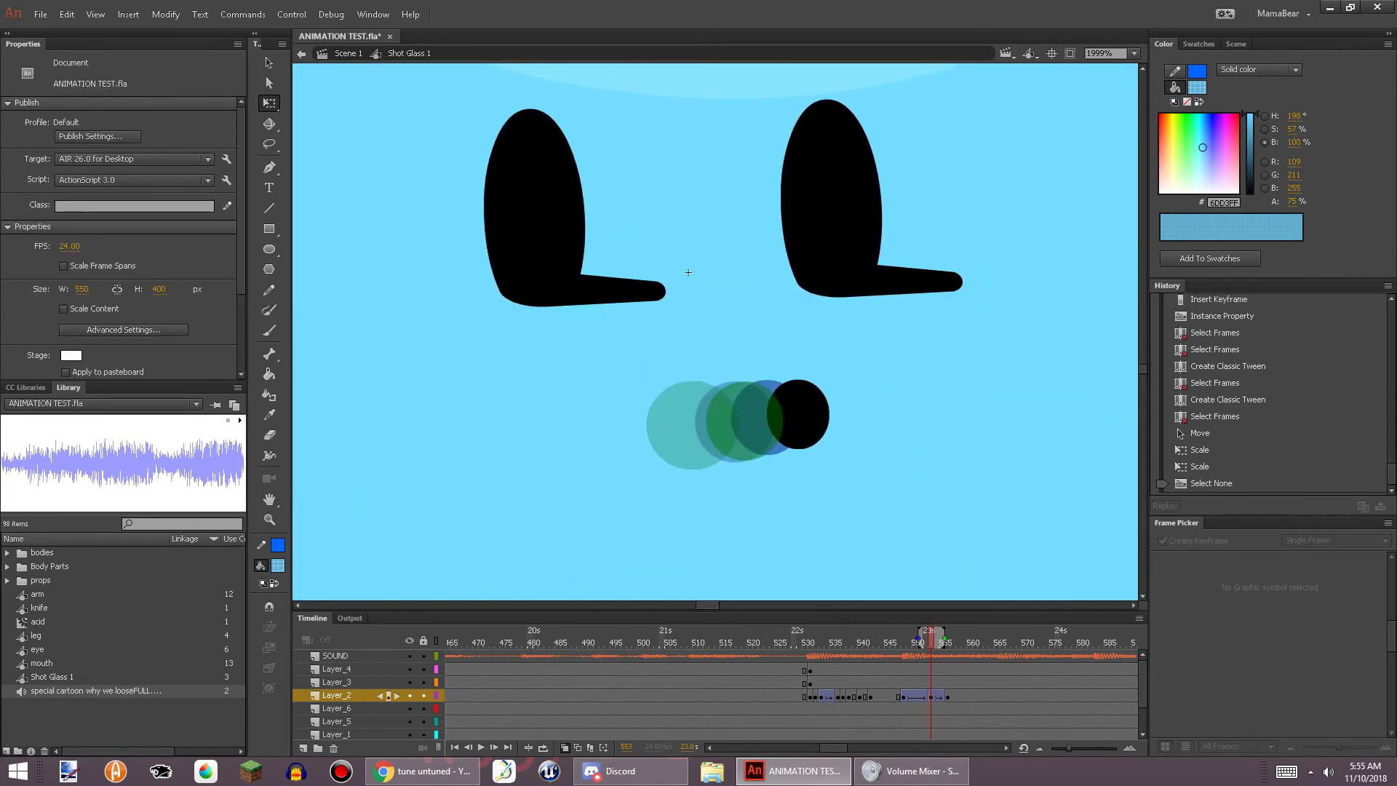
left_click(847, 672)
left_click(811, 683)
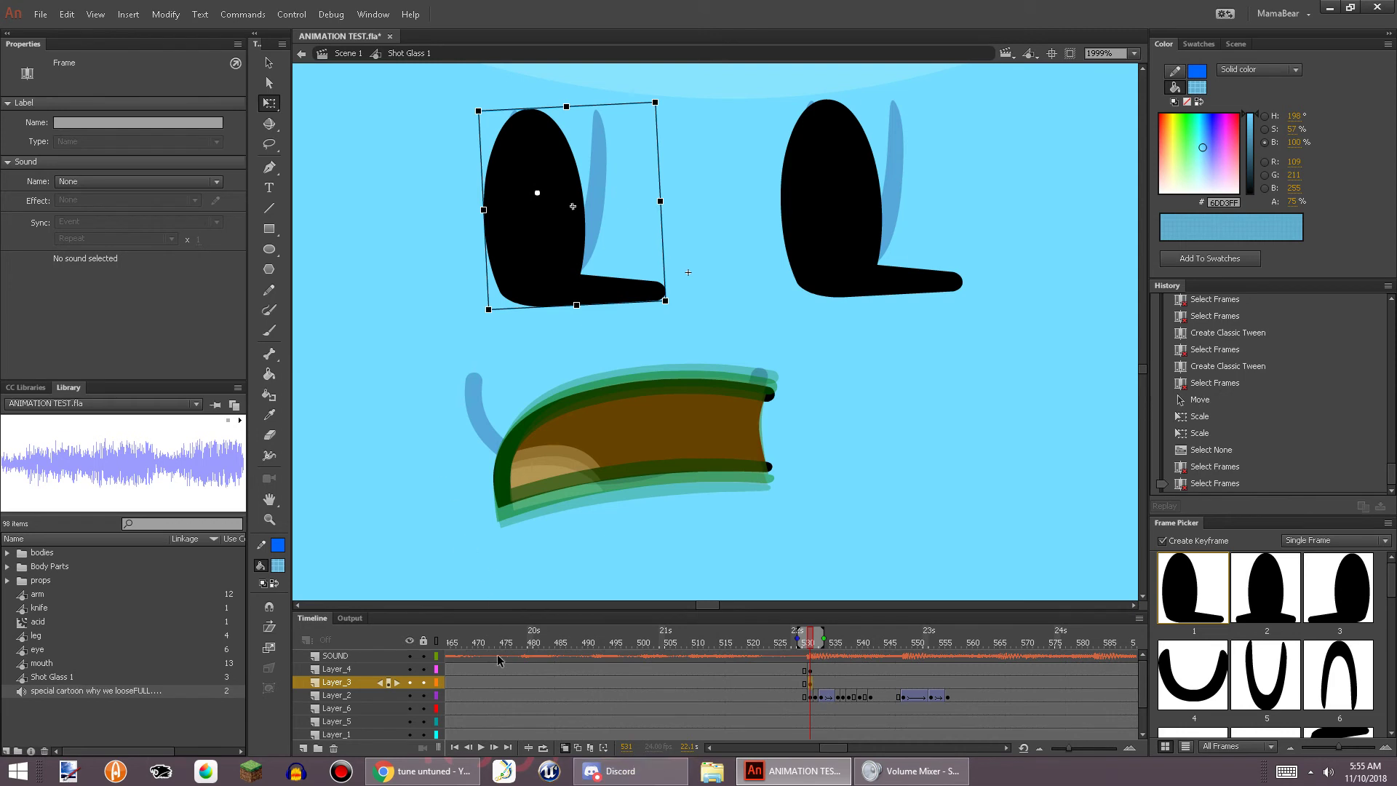
left_click(478, 752)
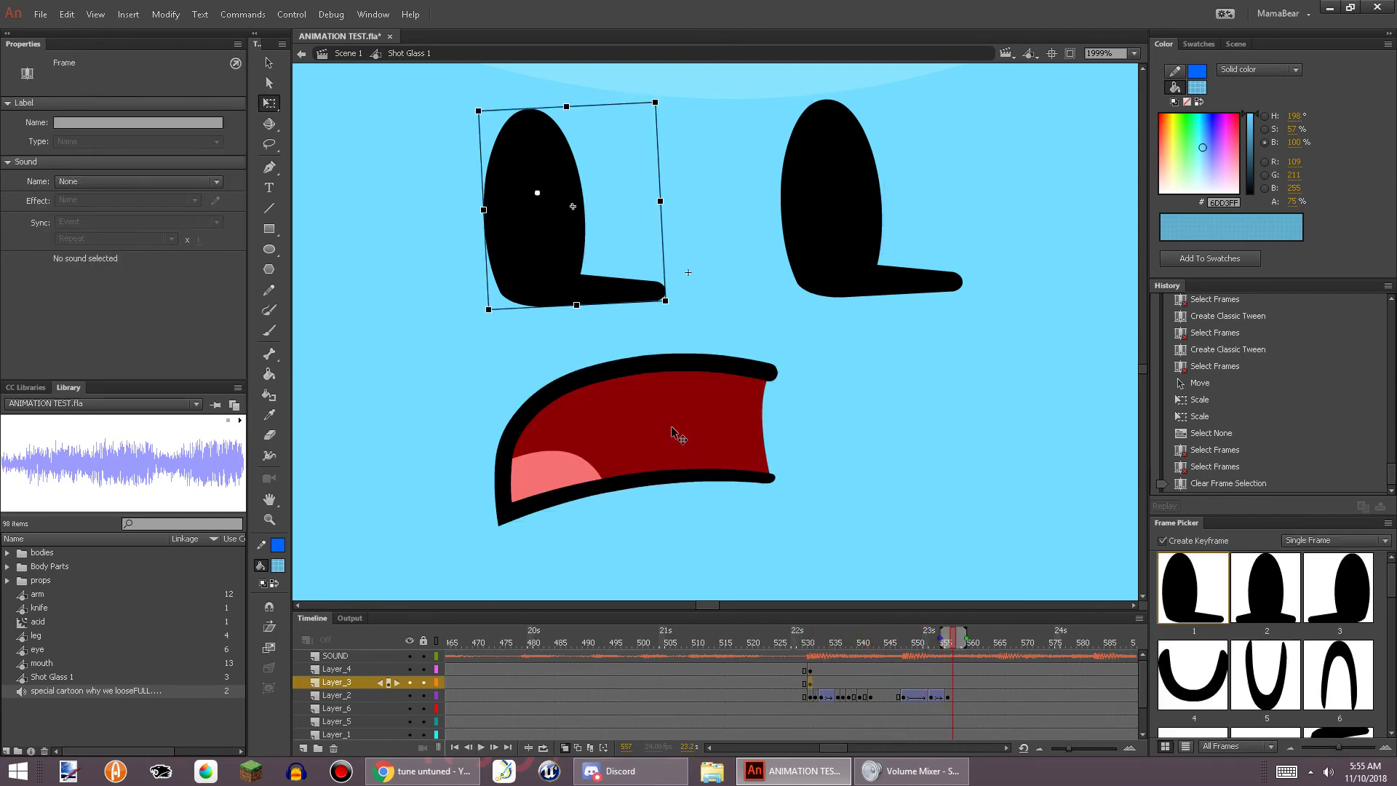
Insert keyframes at frame 533 on the eye layers Layer_3 and Layer_4
left_click(846, 681)
right_click(845, 682)
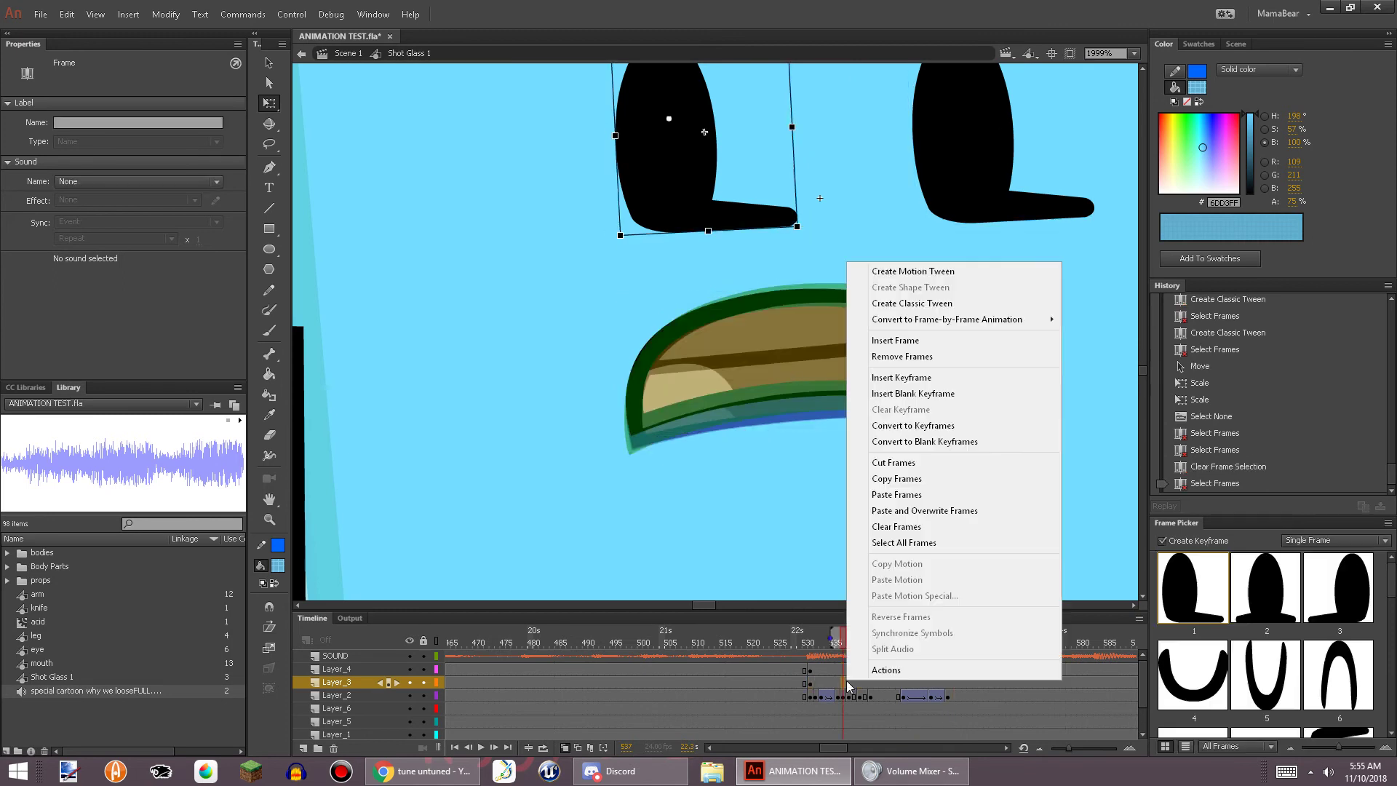
left_click(824, 675)
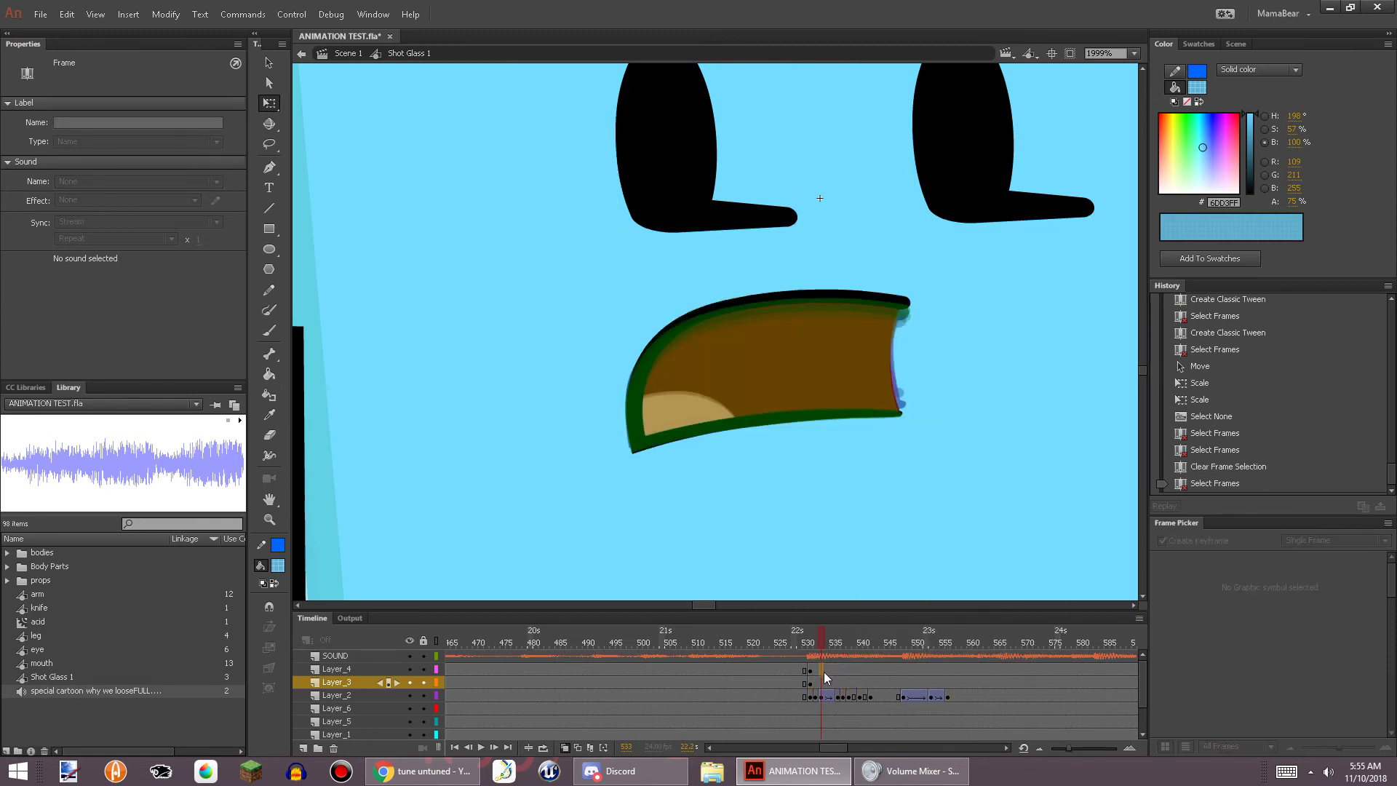
left_click(823, 671)
right_click(822, 672)
left_click(860, 378)
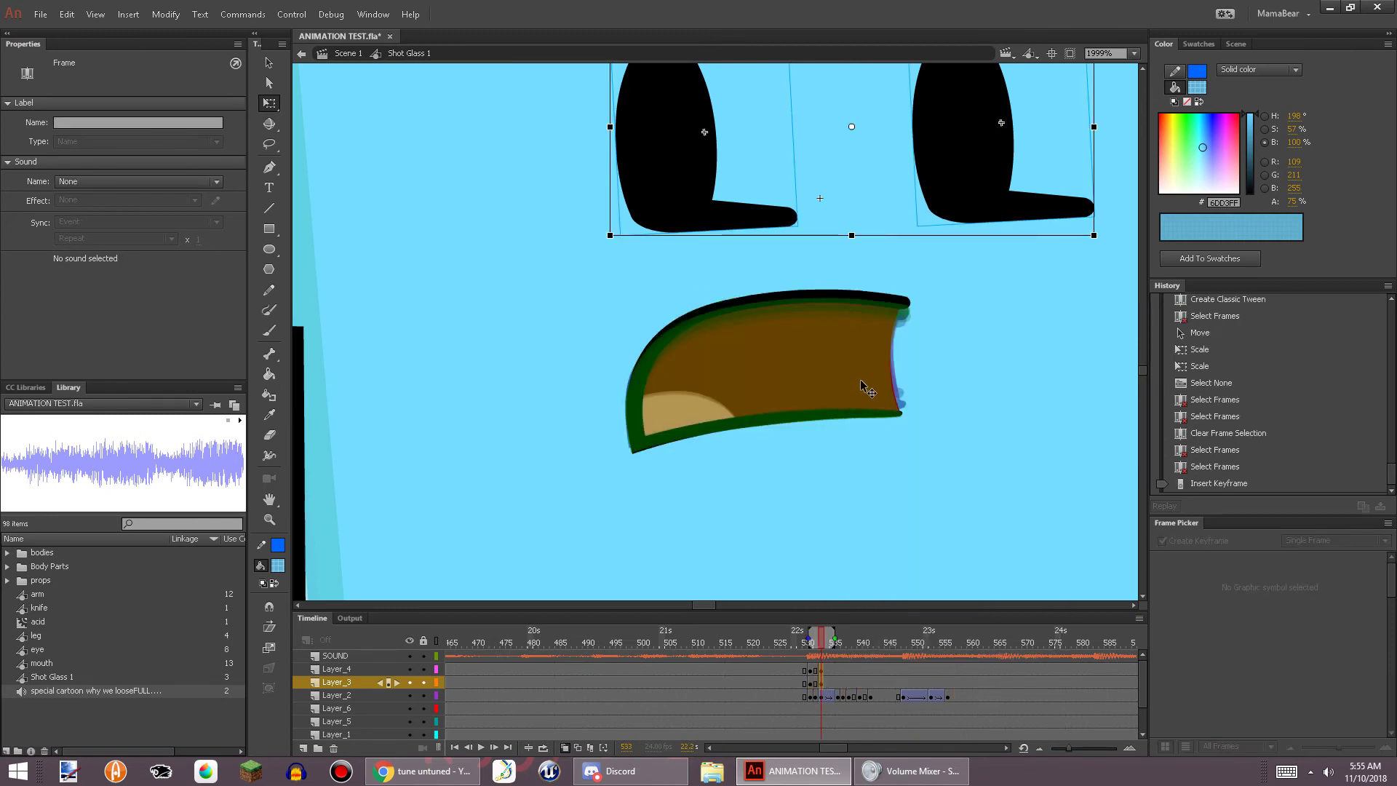
Switch both eyes at frame 533 to the closed U-shaped pose 5
scroll(857, 373, "down", 3)
left_click(1079, 262)
scroll(754, 228, "up", 3)
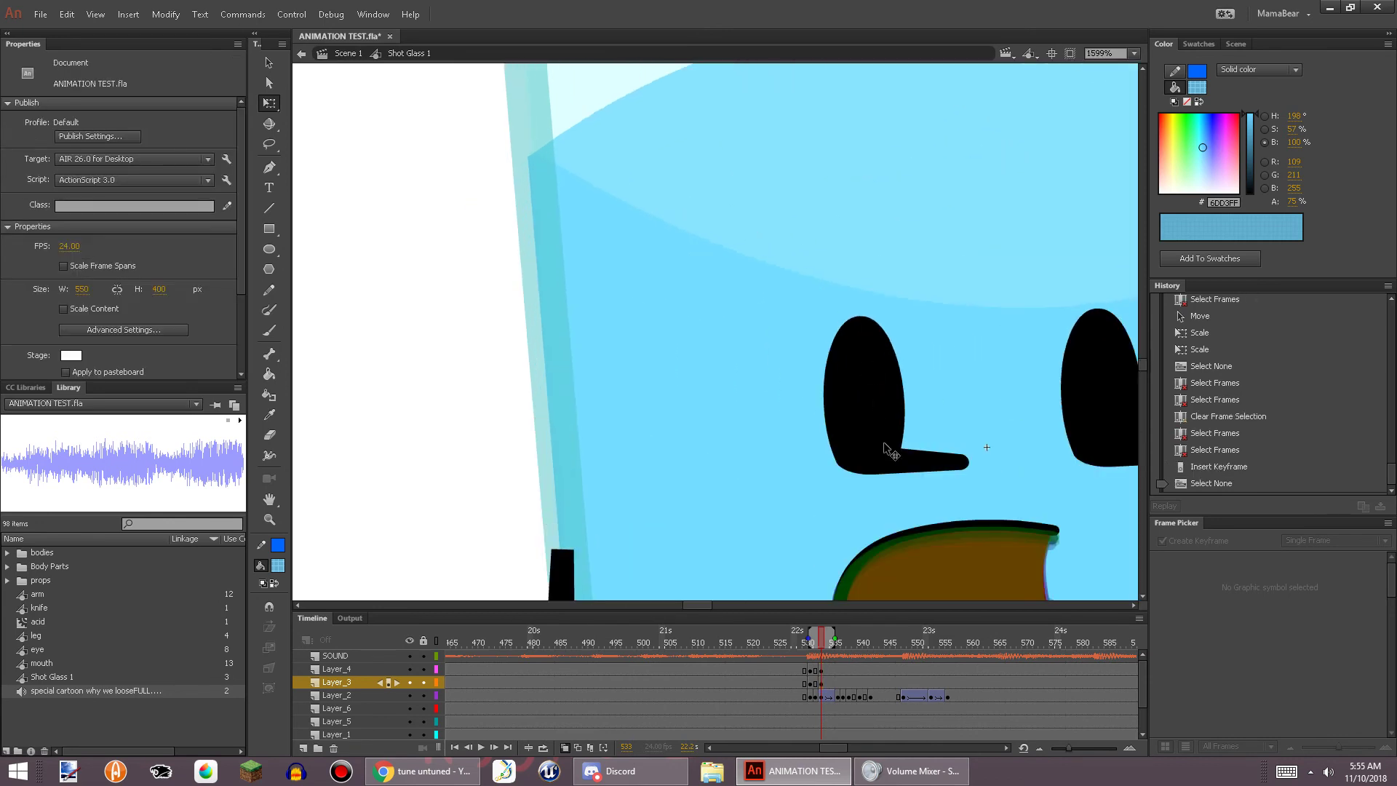
left_click(889, 451)
scroll(1267, 610, "down", 1)
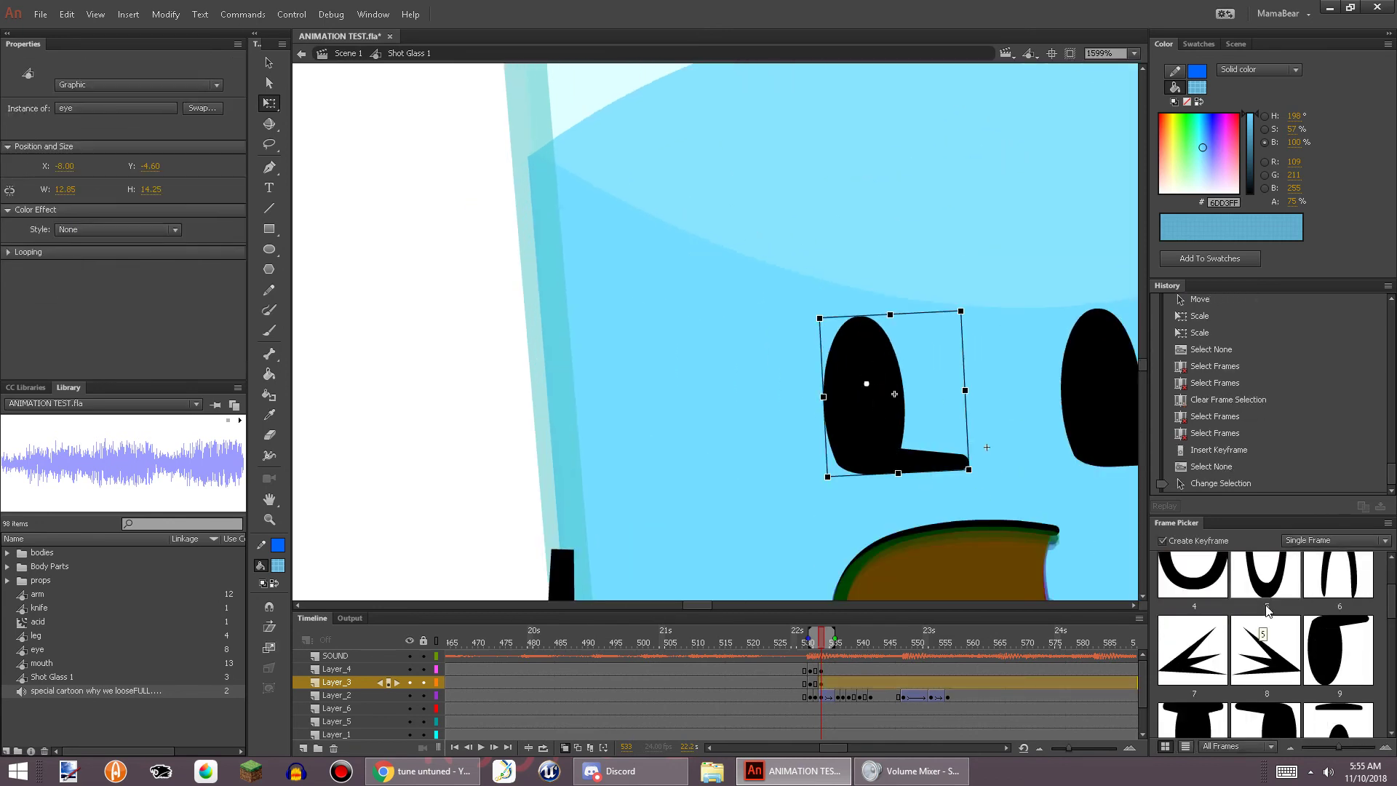
left_click(1266, 606)
left_click(1124, 423)
left_click(1267, 677)
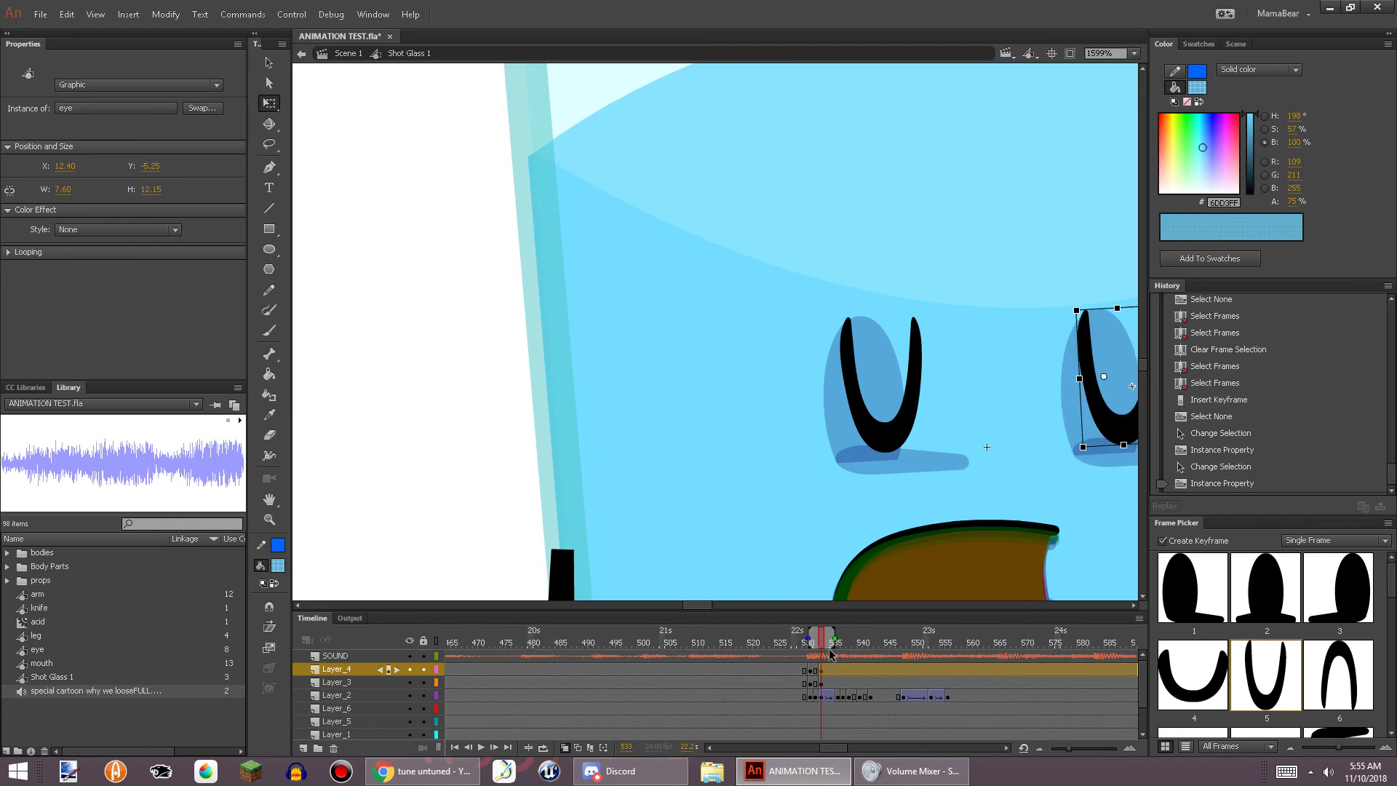
Insert keyframes at frame 535 on Layer_3 and Layer_4, return both eyes to open pose 1, and play back the blink
right_click(831, 681)
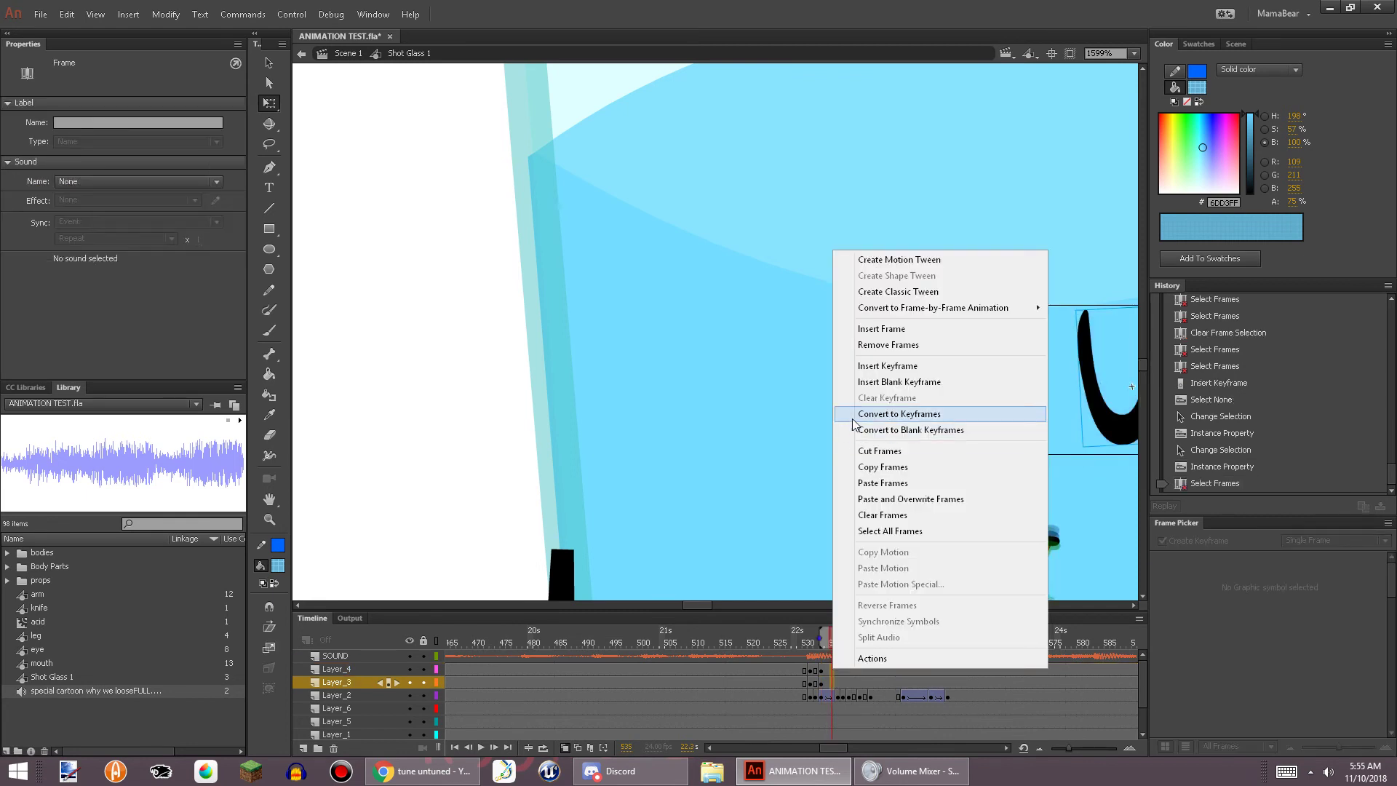
left_click(919, 366)
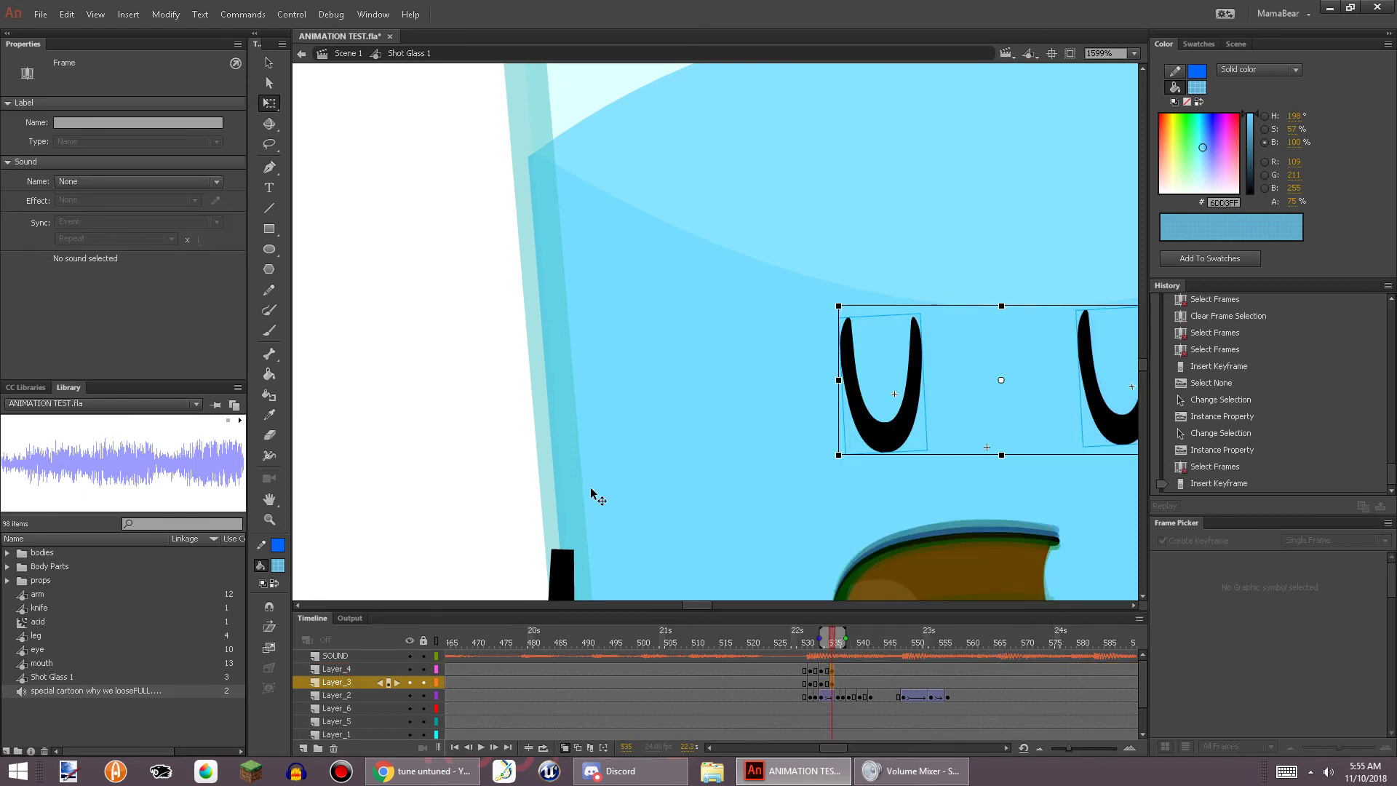
left_click(512, 467)
left_click(883, 435)
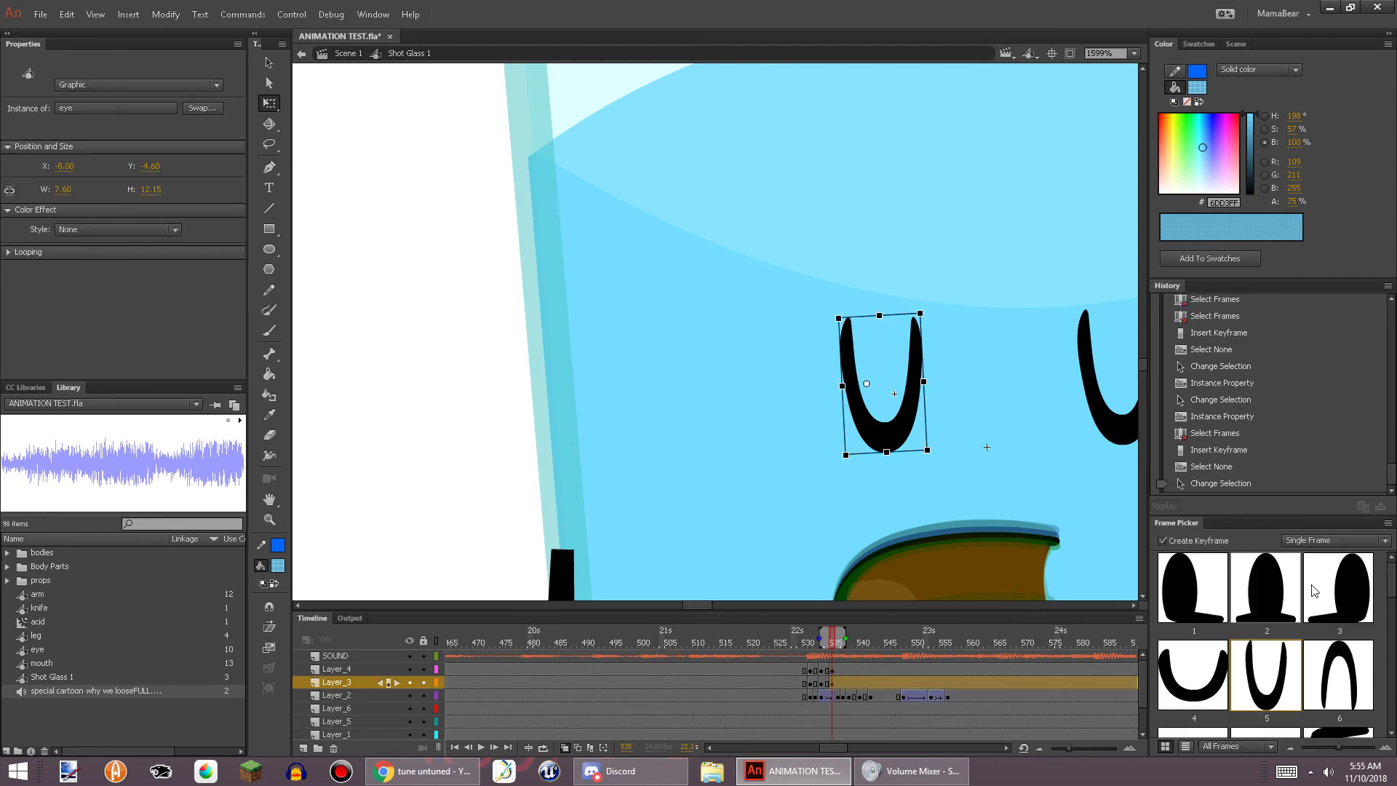
left_click(1193, 587)
left_click(1133, 427)
left_click(1193, 587)
left_click_drag(1019, 476, 555, 337)
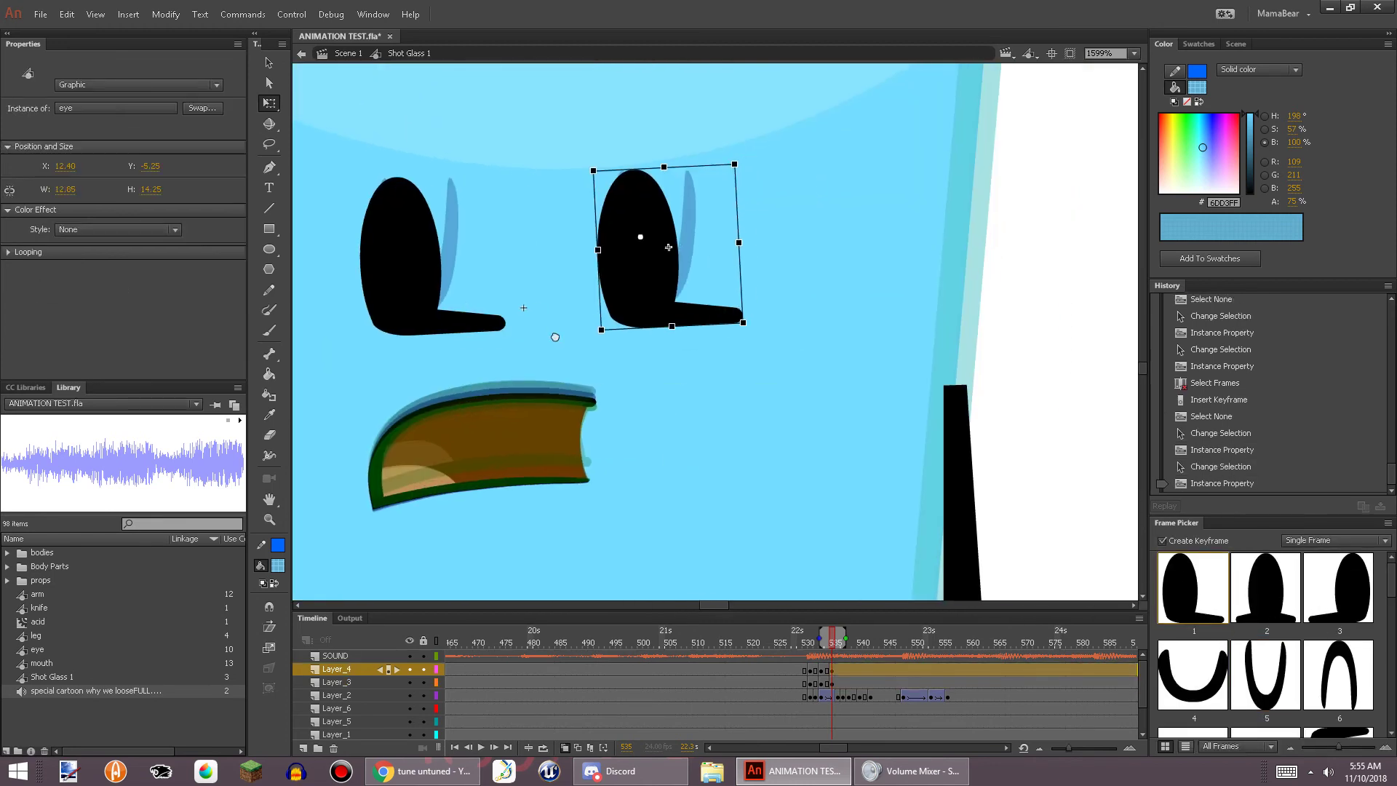
left_click(810, 695)
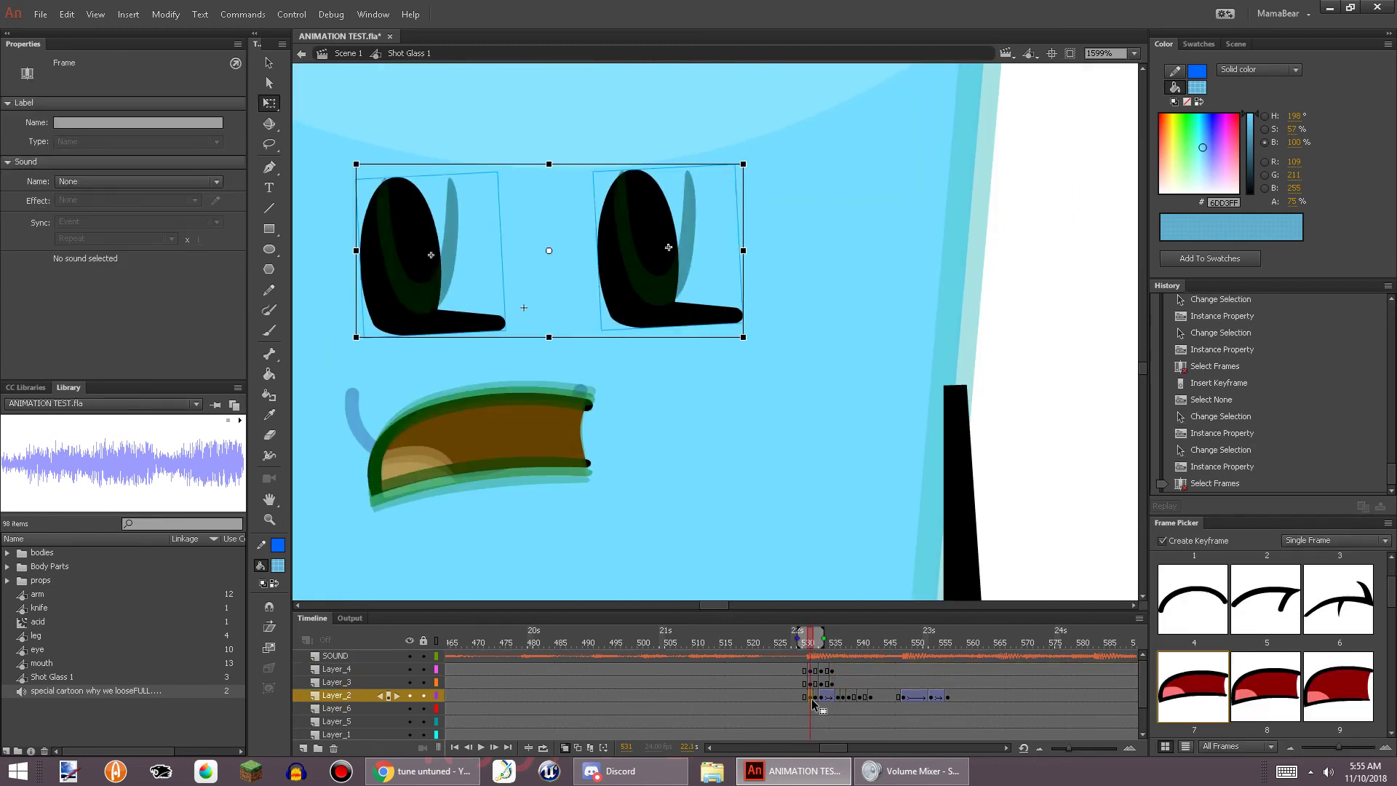
left_click(481, 747)
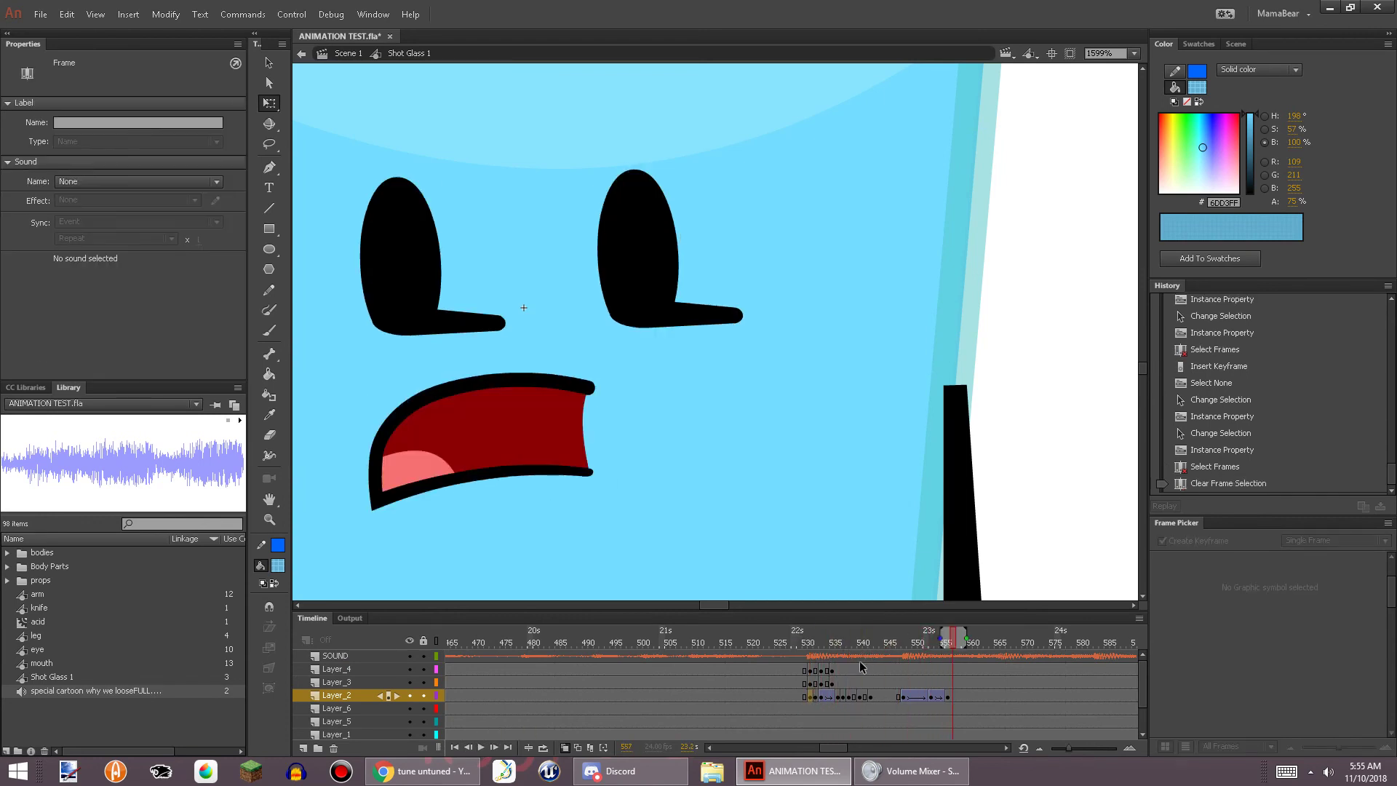
Copy the blink keyframes ending at frame 535 on Layer_3 and Layer_4 and paste them at about frame 551
left_click_drag(815, 671, 829, 682)
right_click(829, 682)
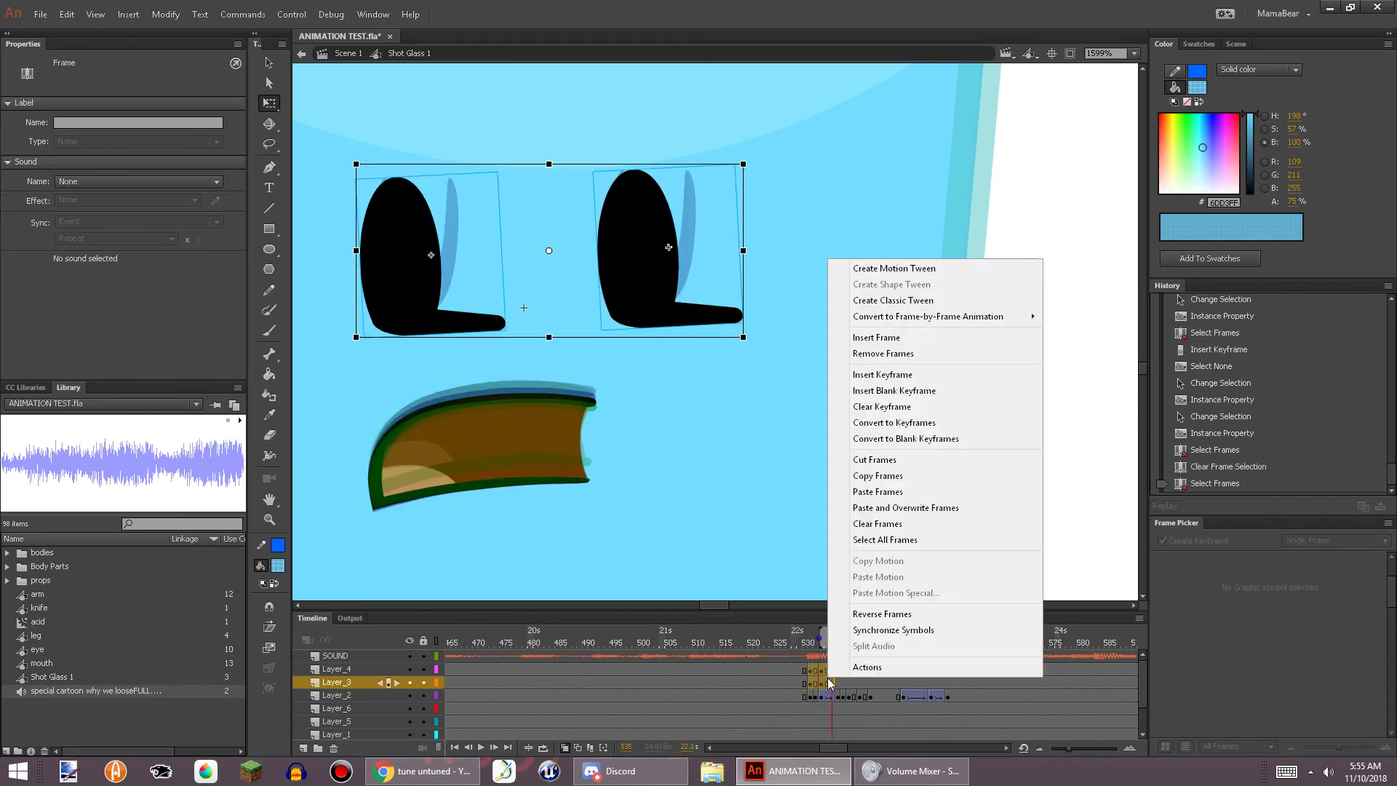
left_click(877, 476)
left_click_drag(859, 618, 917, 742)
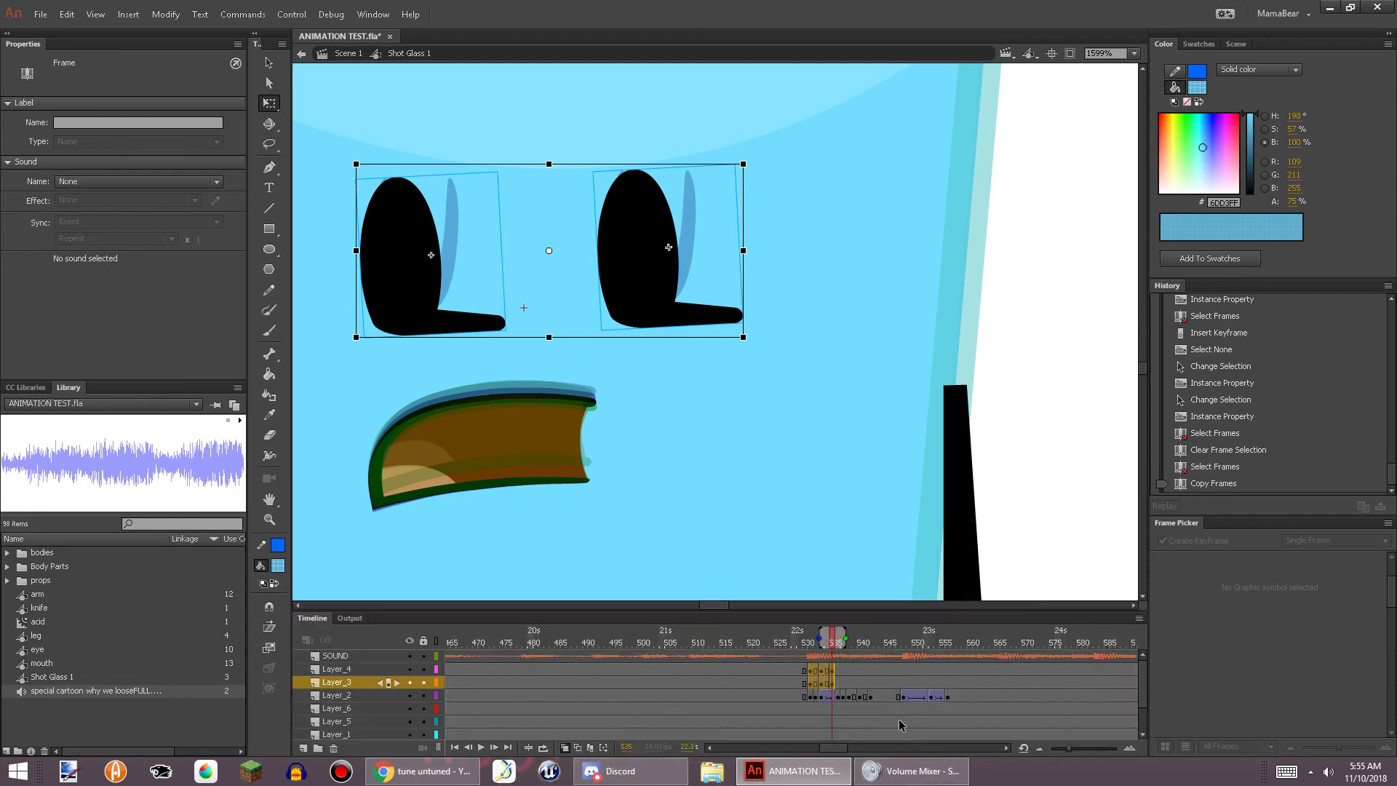
right_click(915, 669)
left_click(1033, 500)
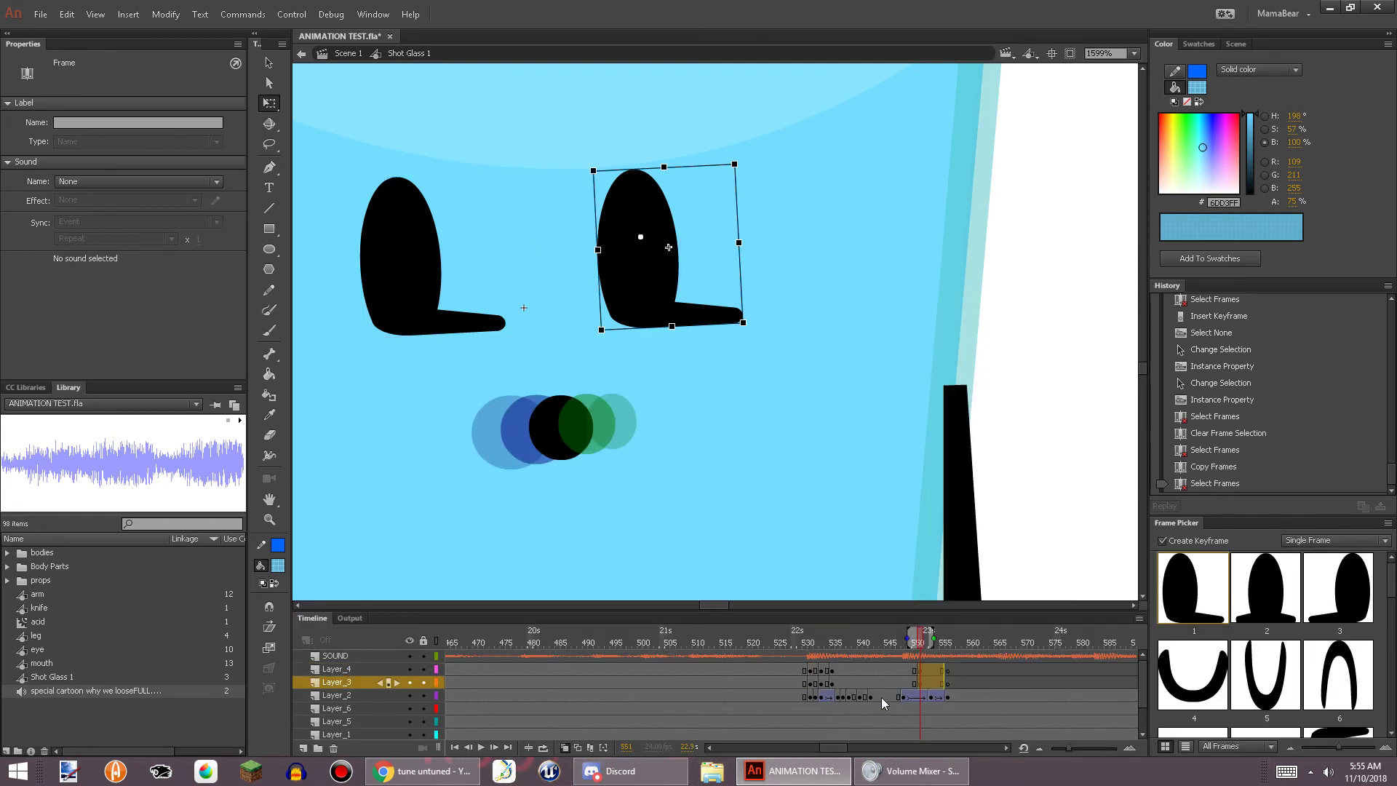
Paste the copied blink again on Layer_3 and Layer_4 at about frame 578
left_click_drag(861, 643, 790, 695)
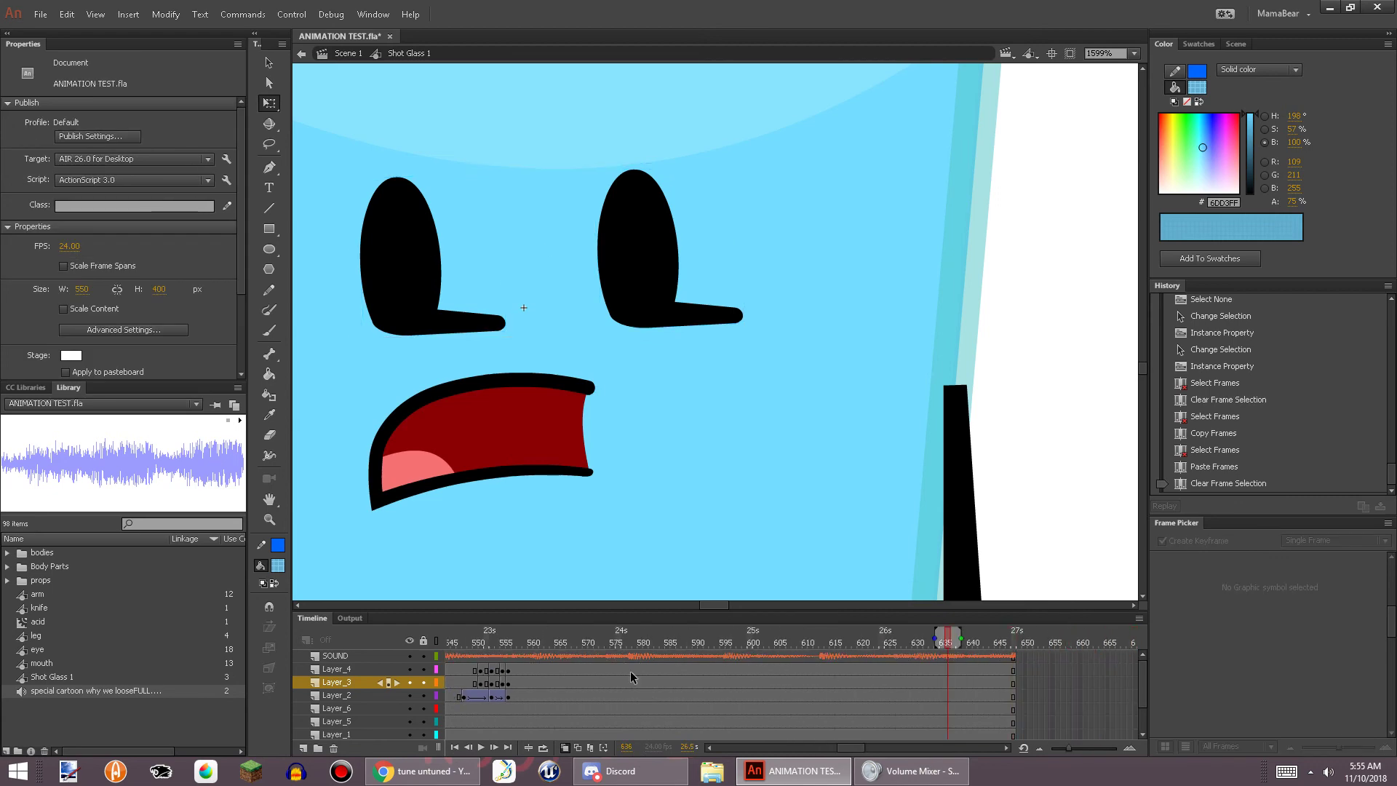
right_click(630, 671)
left_click(749, 503)
left_click_drag(518, 643, 850, 663)
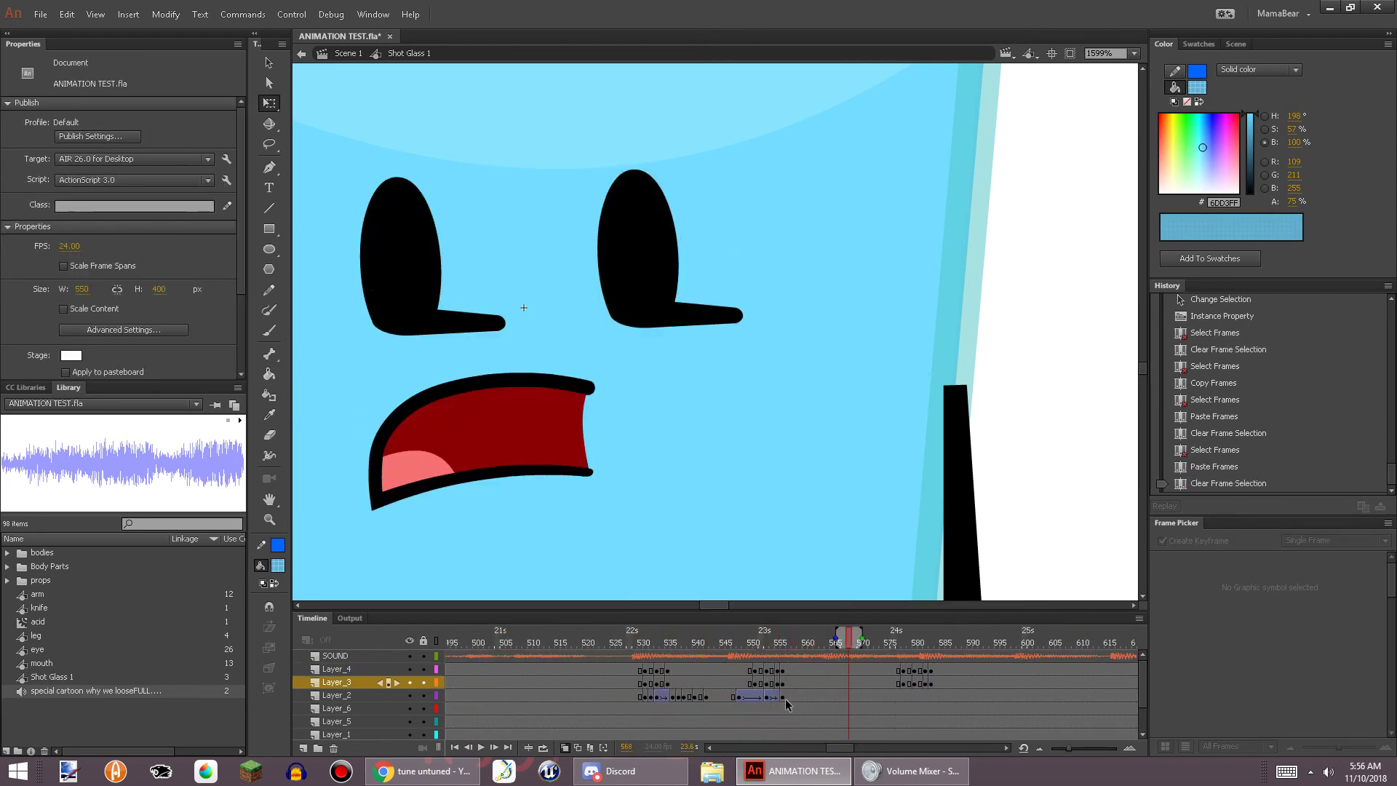
Insert Layer_2 keyframes at frames 558 and 559, setting the mouth to teeth pose 13 and round black pose 18 respectively
right_click(796, 695)
left_click(851, 390)
scroll(1195, 586, "down", 5)
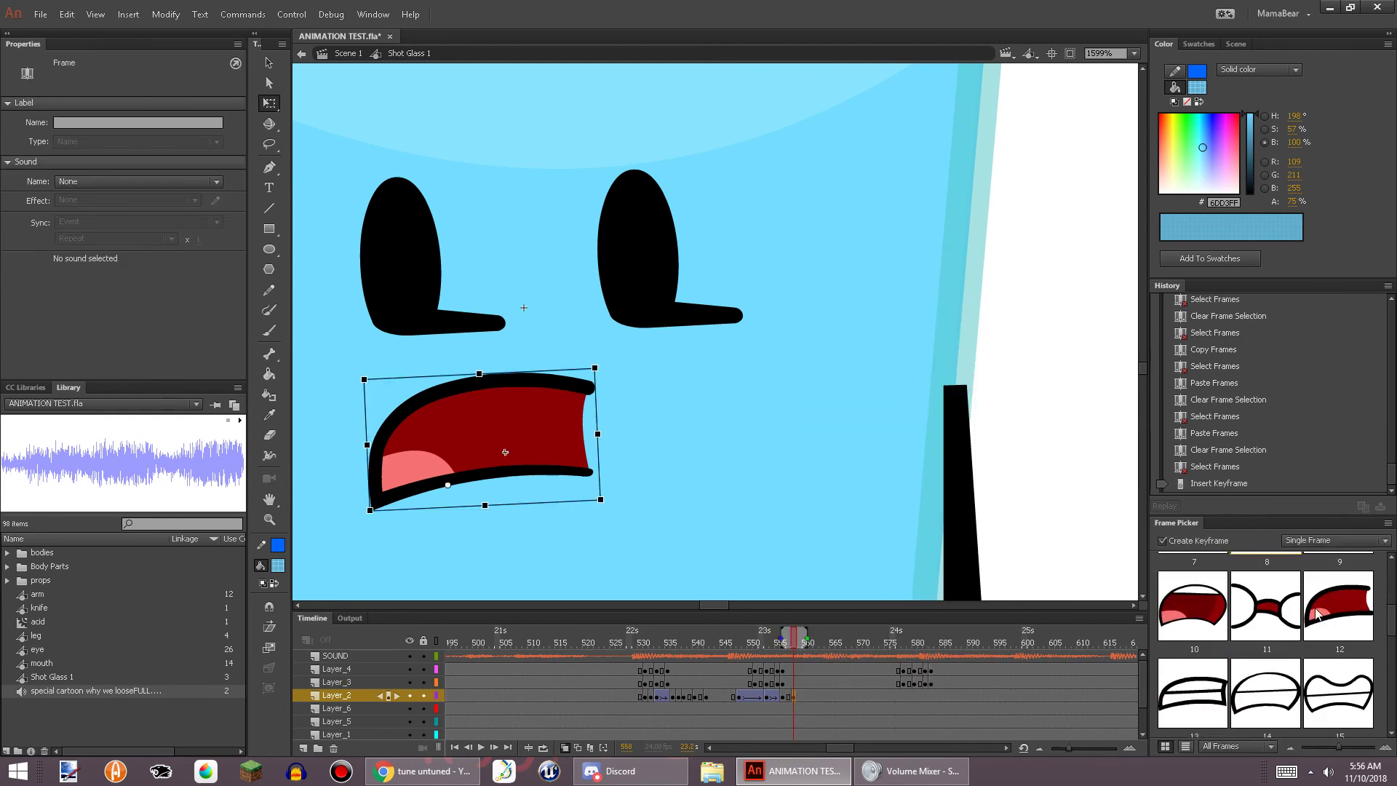
left_click(1195, 586)
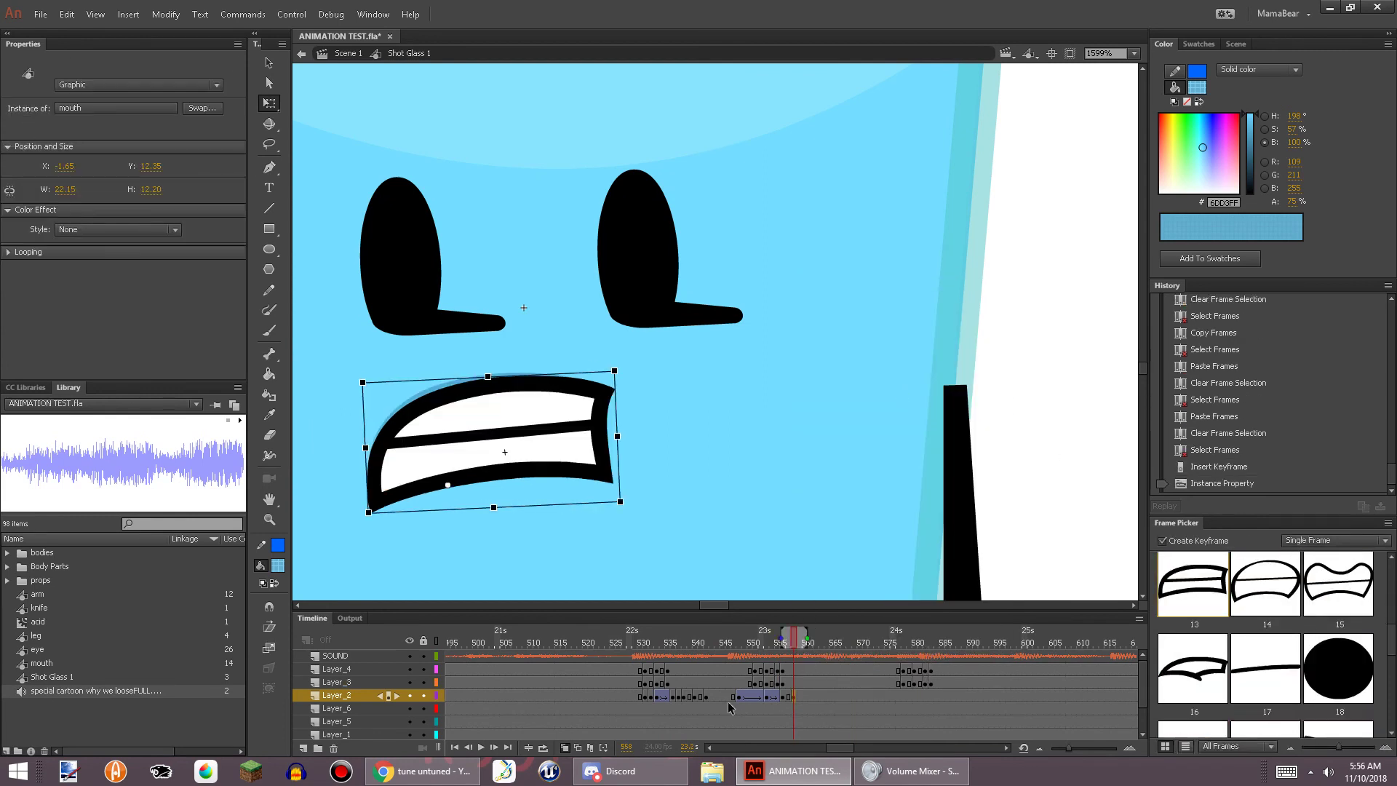
right_click(800, 696)
left_click(851, 391)
scroll(1335, 659, "down", 3)
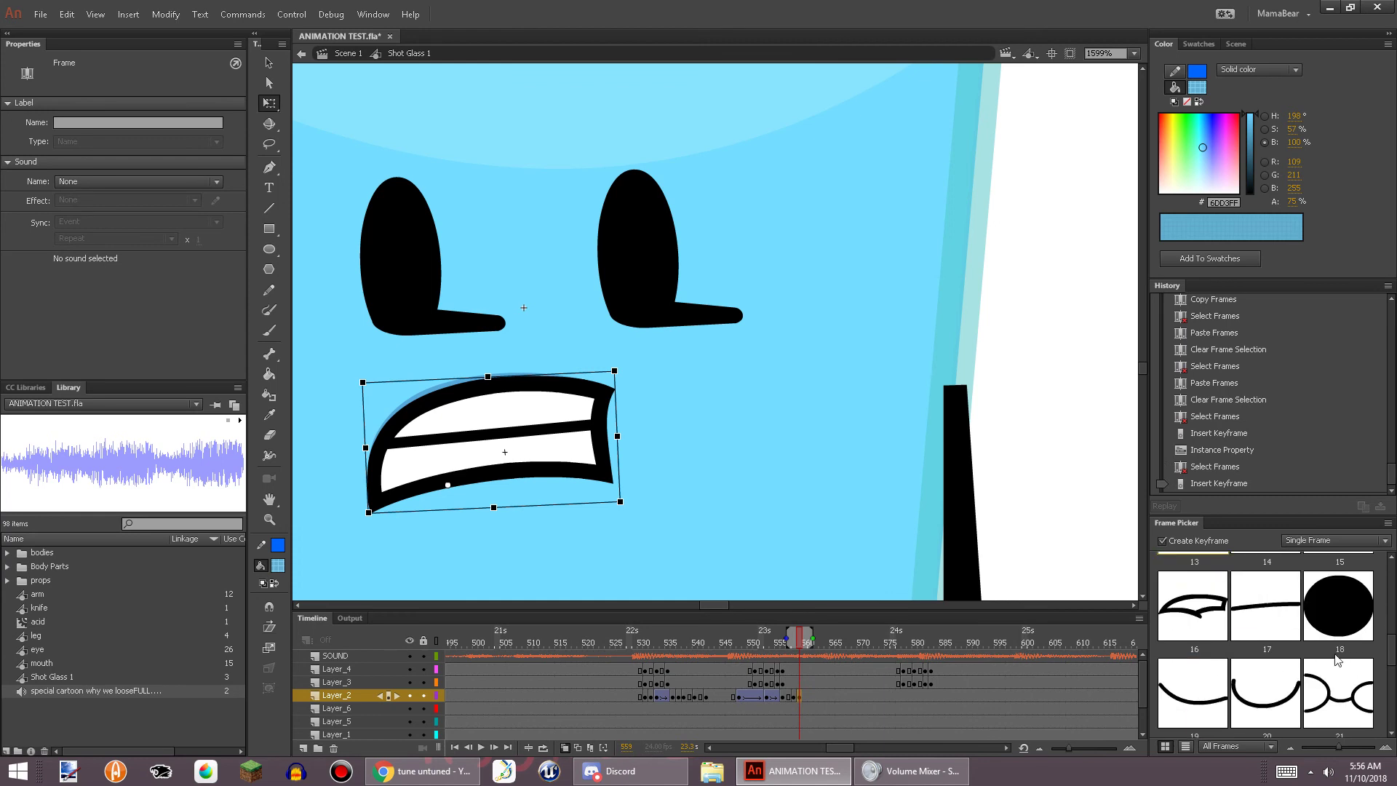
left_click(1337, 618)
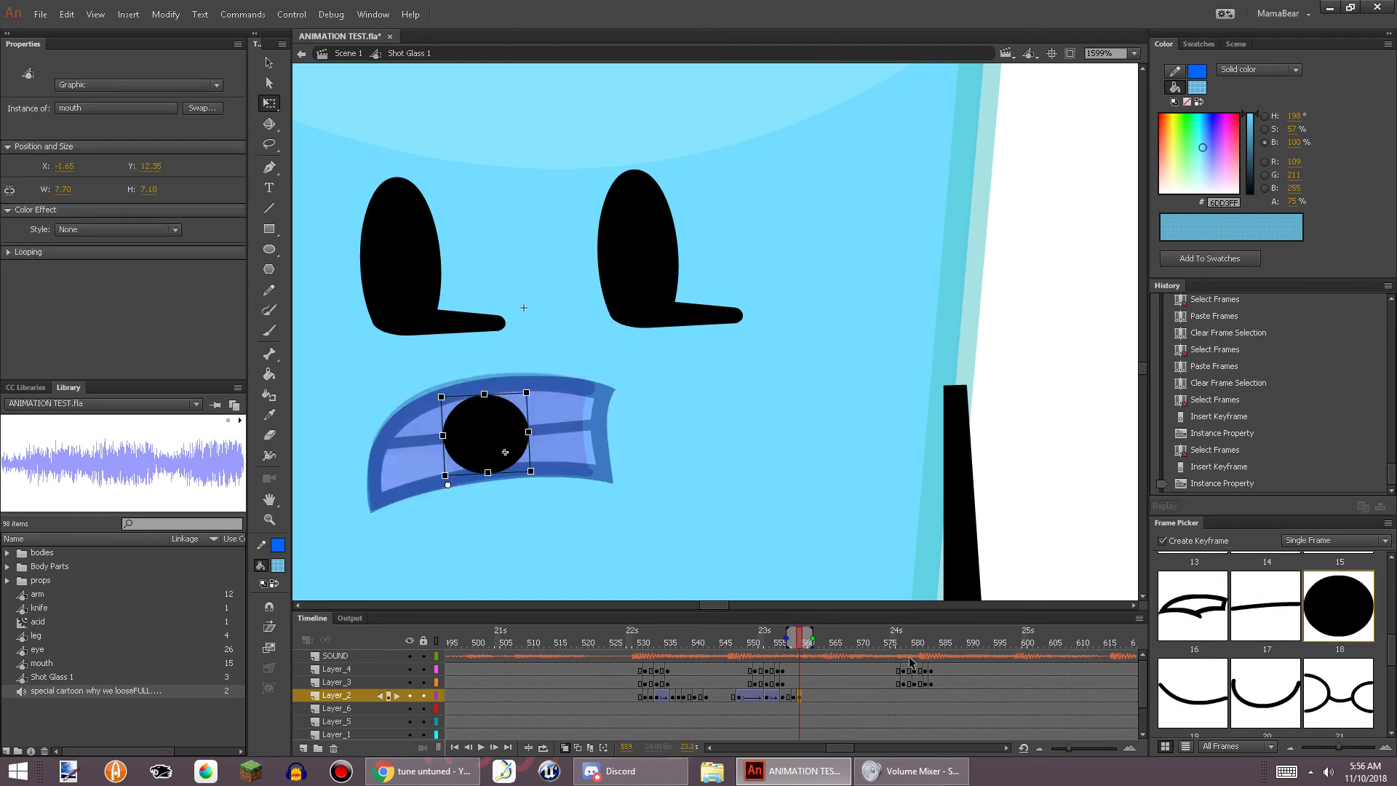
Insert Layer_2 keyframes at frames 565 and 568, setting the mouth at frame 568 to open red pose 9
right_click(830, 697)
left_click(858, 395)
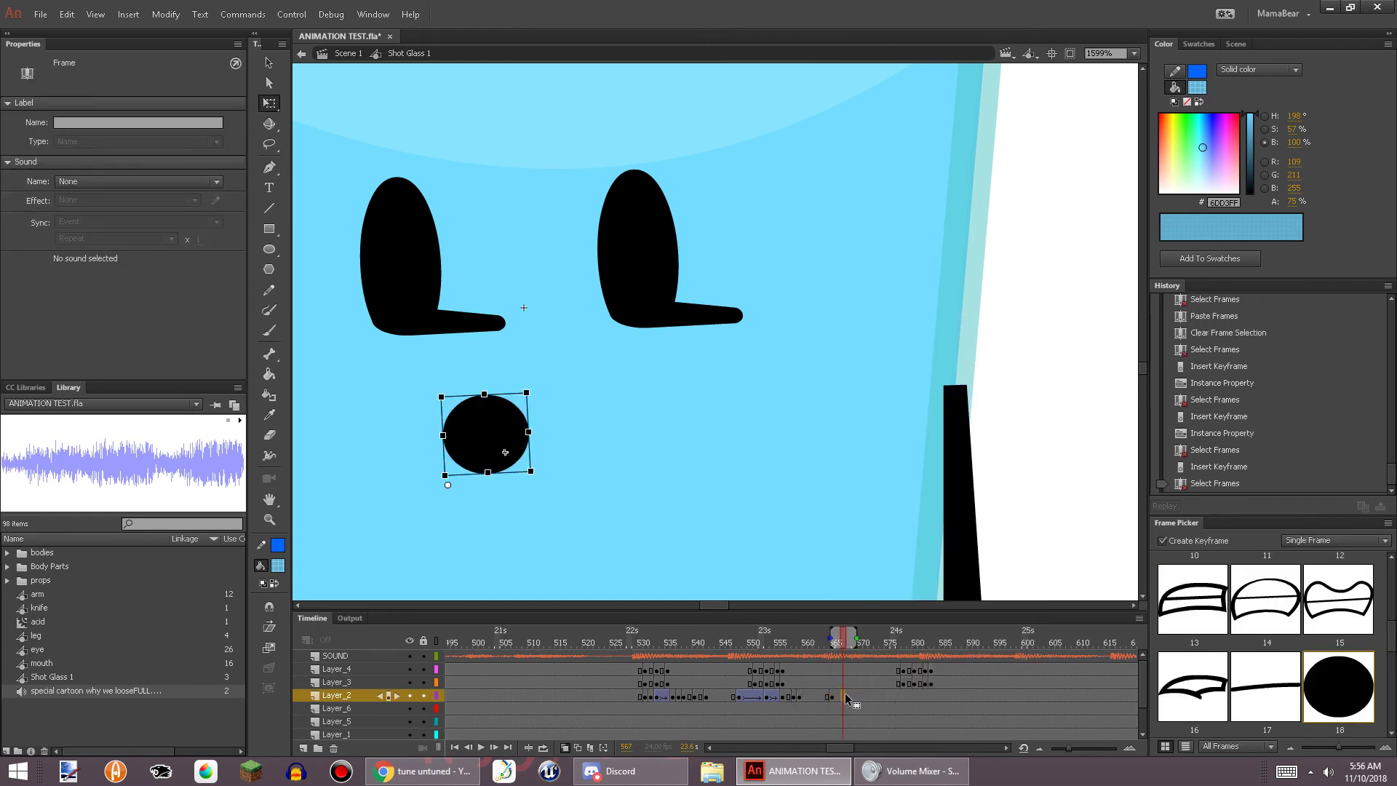
left_click(850, 692)
right_click(850, 691)
left_click(926, 393)
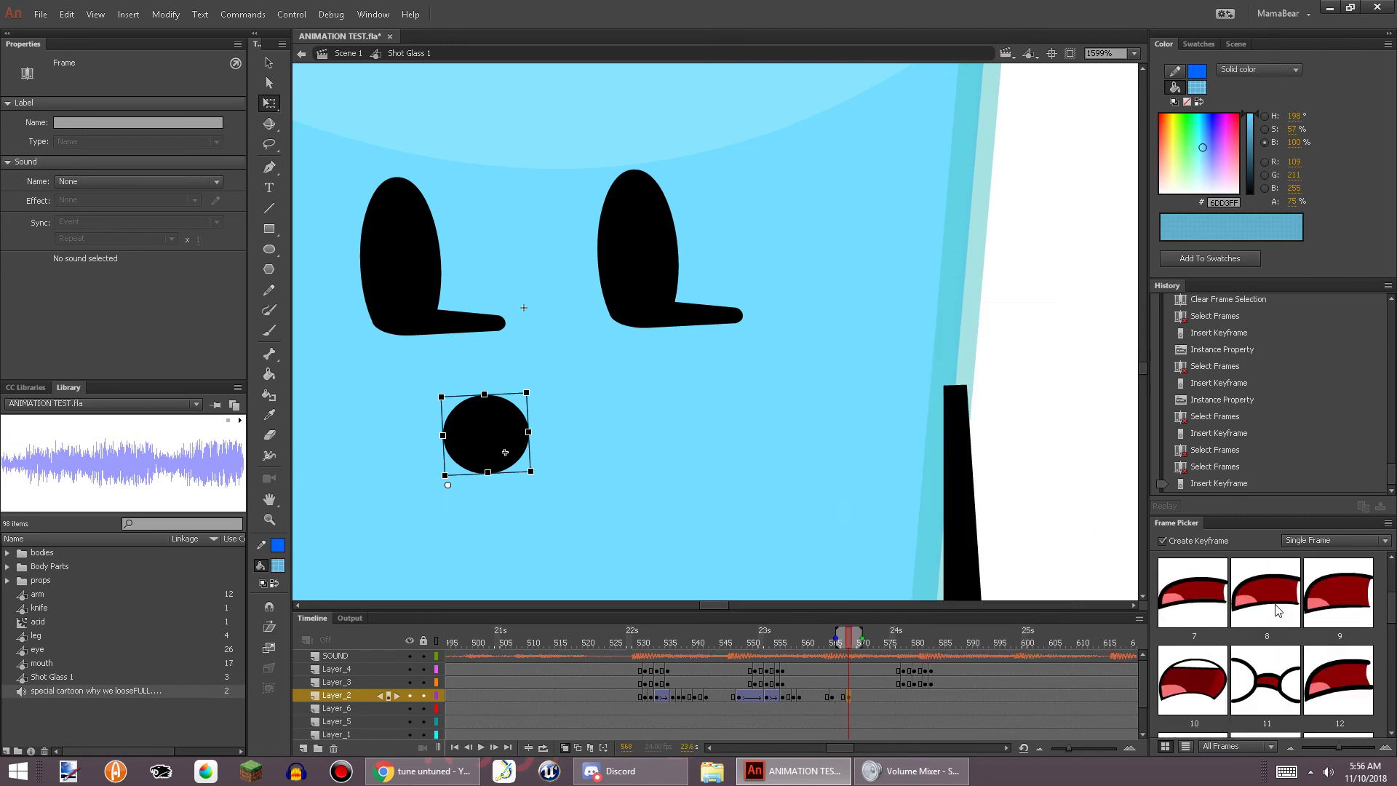
left_click(1266, 593)
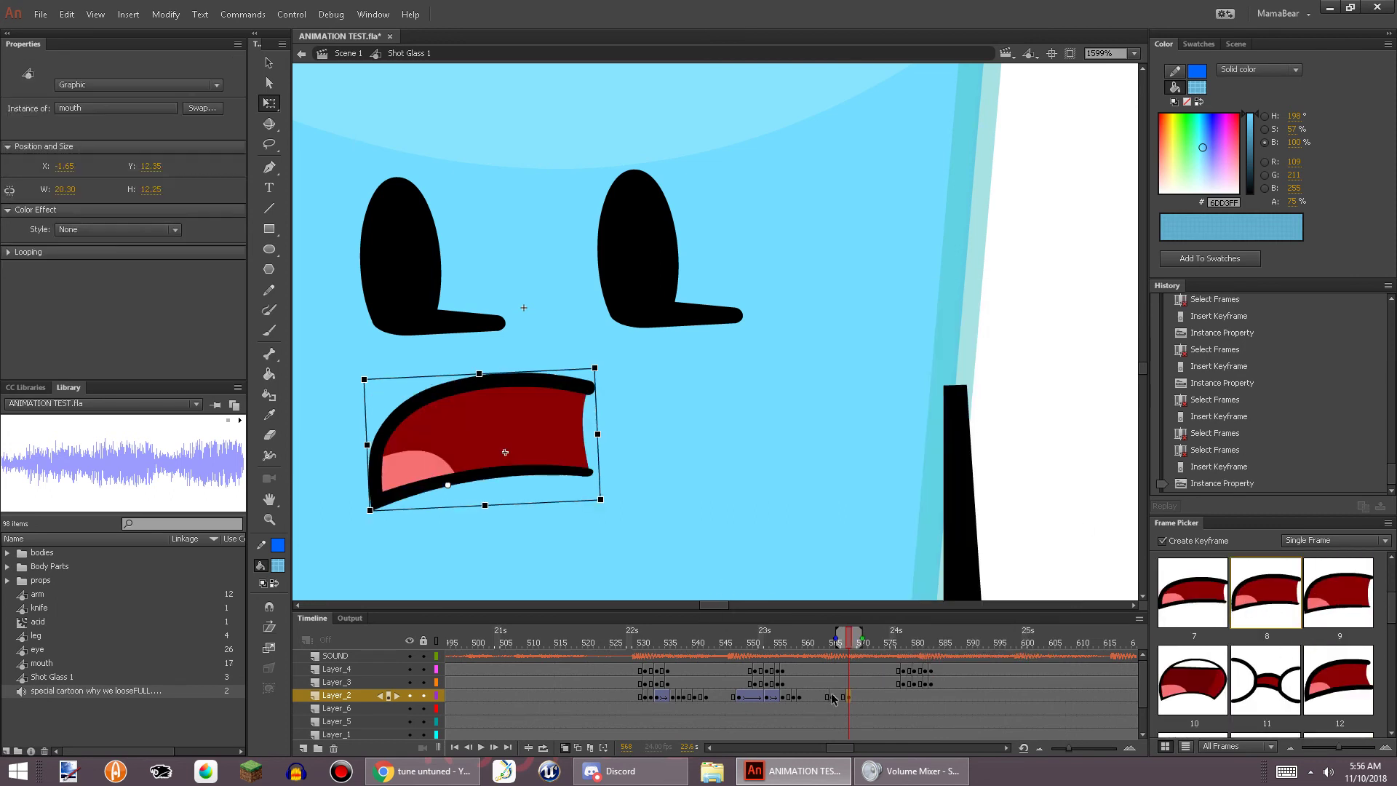
left_click(1326, 614)
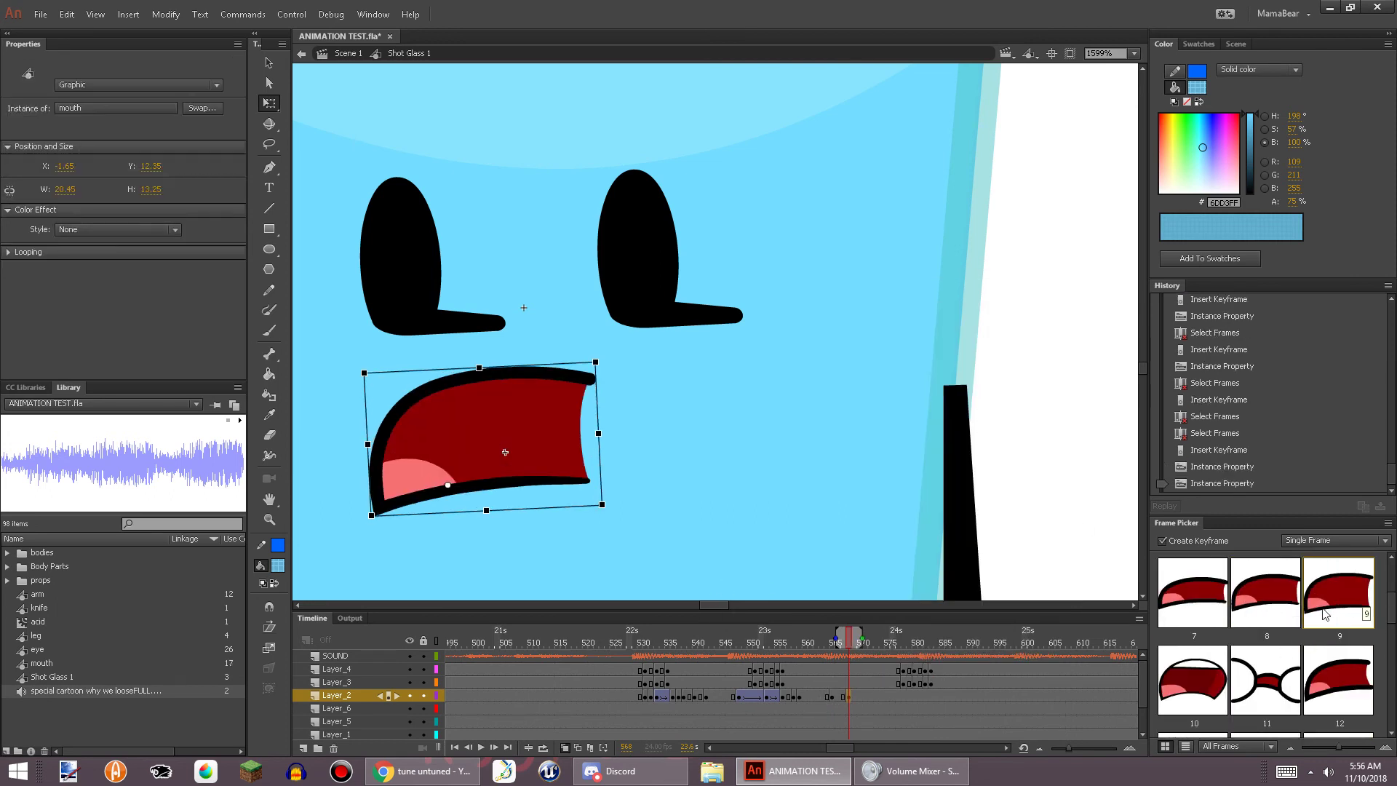
Create classic tweens on Layer_2 between the mouth keyframes at frames 559, 565 and 568
left_click_drag(828, 698, 837, 697)
right_click(836, 697)
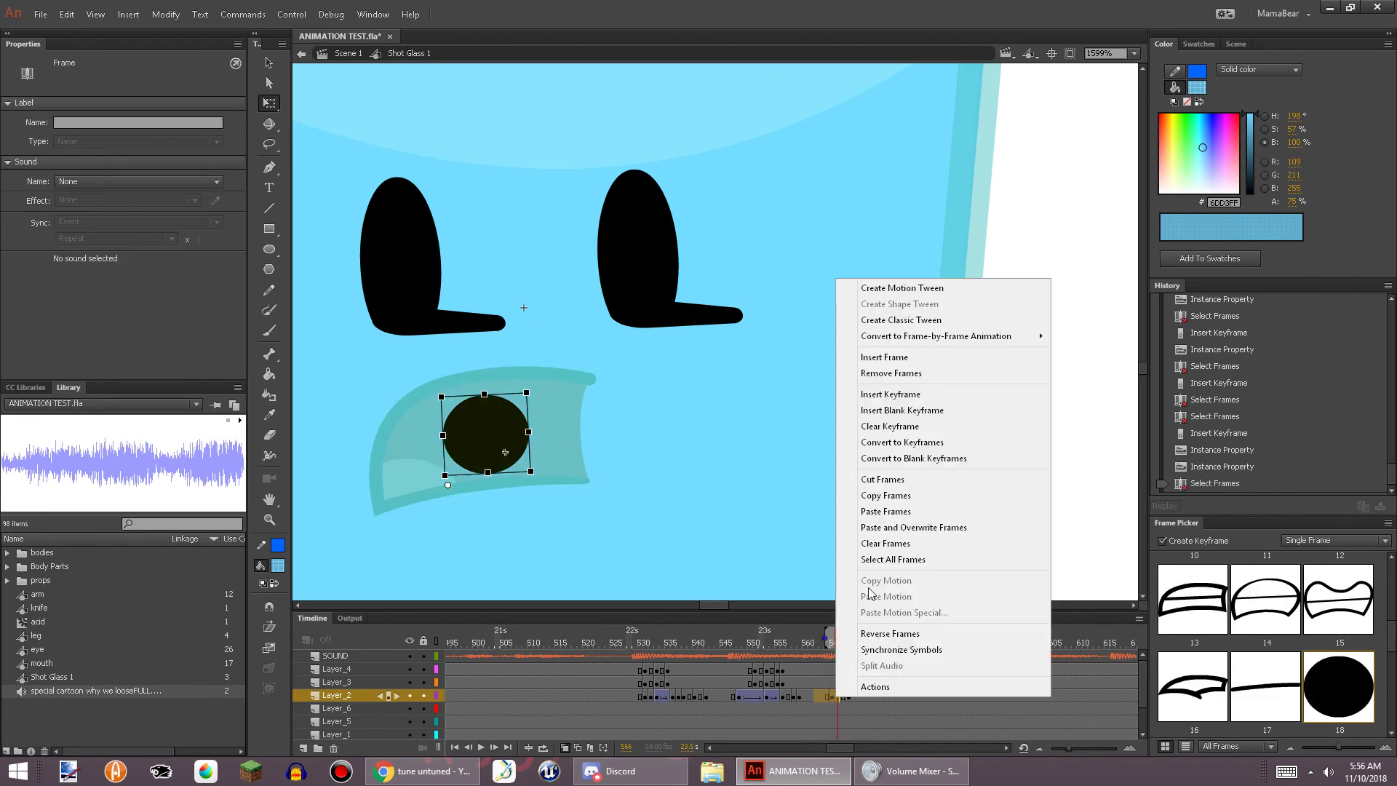
left_click(945, 321)
At frame 565, move the round mouth up toward the right eye, rotate it slightly, and shrink it to about 6.00 by 6.40
left_click(831, 696)
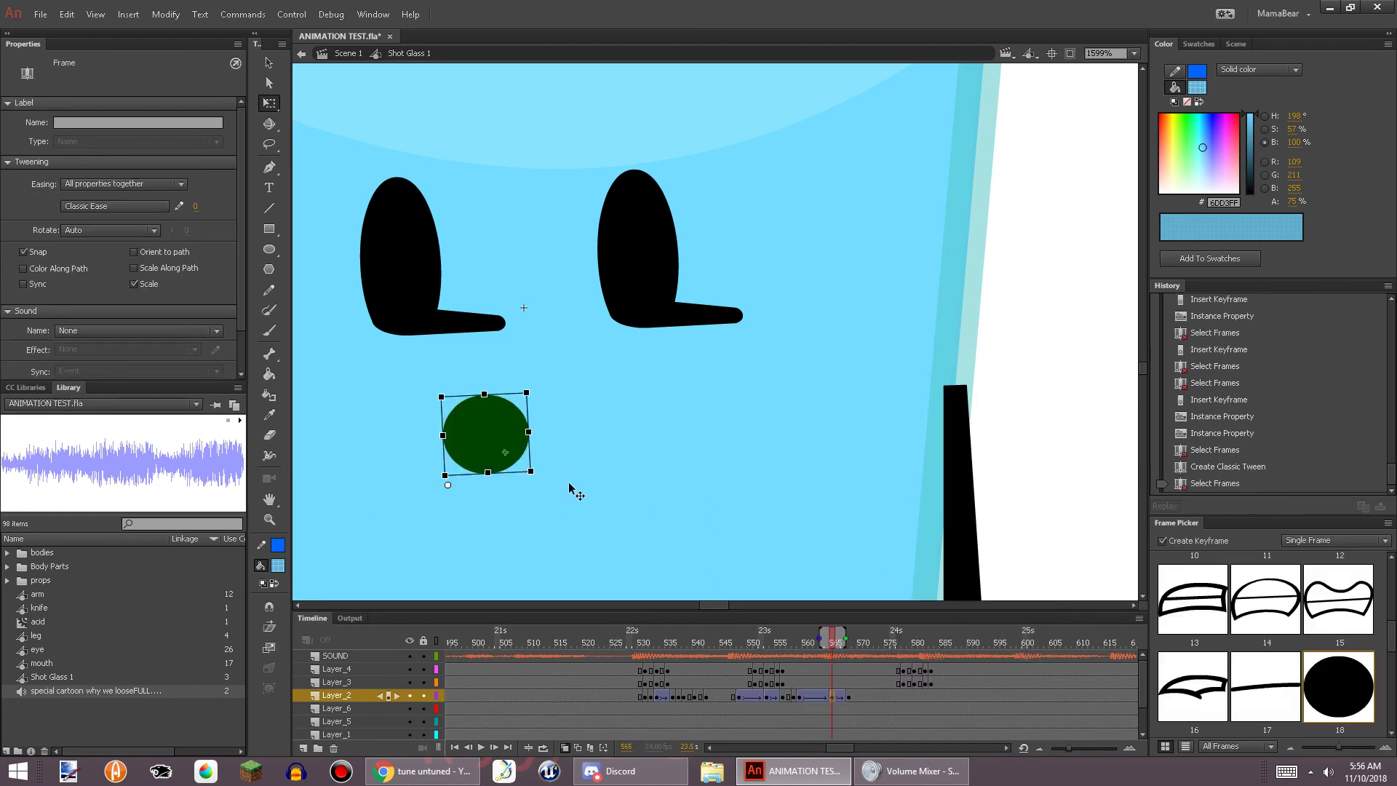
left_click_drag(524, 465, 557, 338)
left_click_drag(696, 382, 645, 380)
left_click_drag(658, 445, 649, 434)
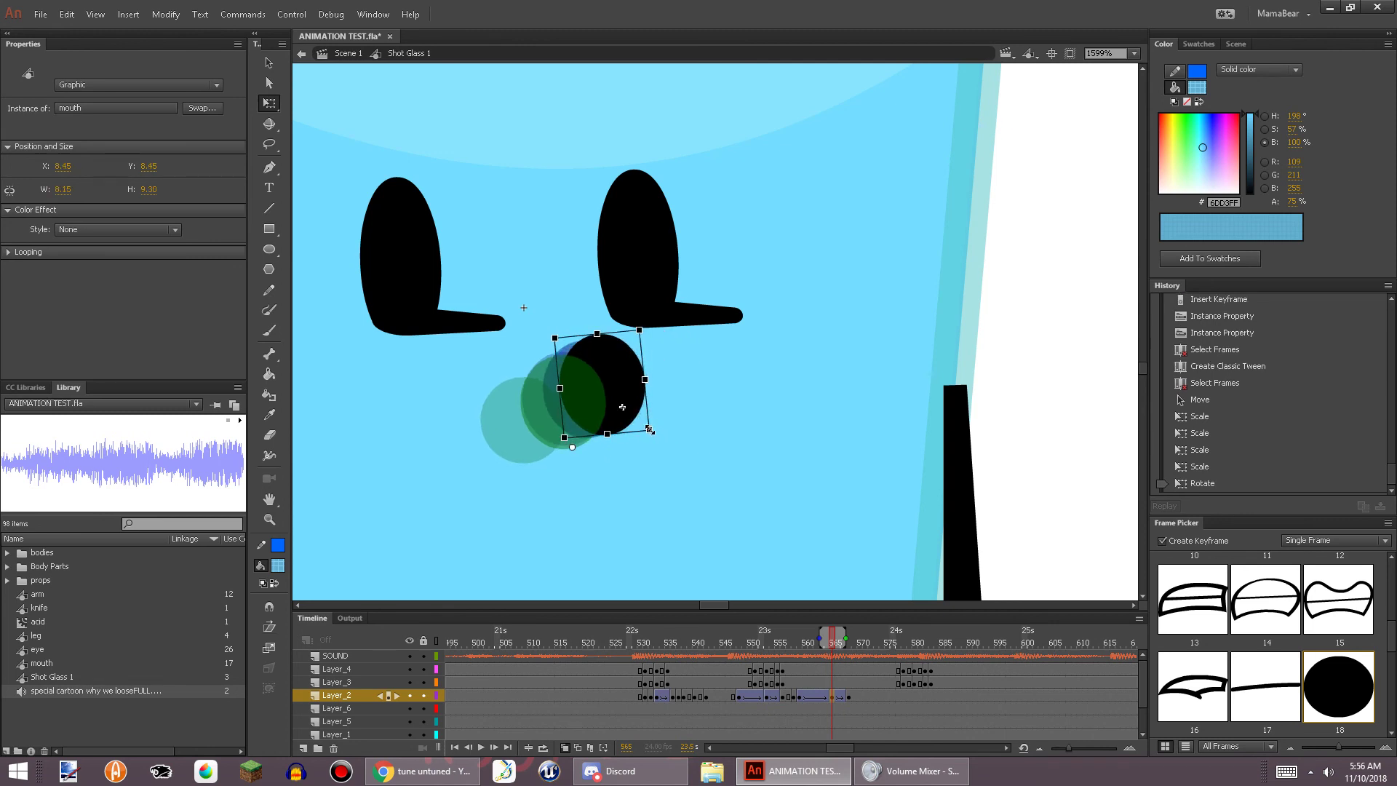
left_click_drag(639, 329, 621, 366)
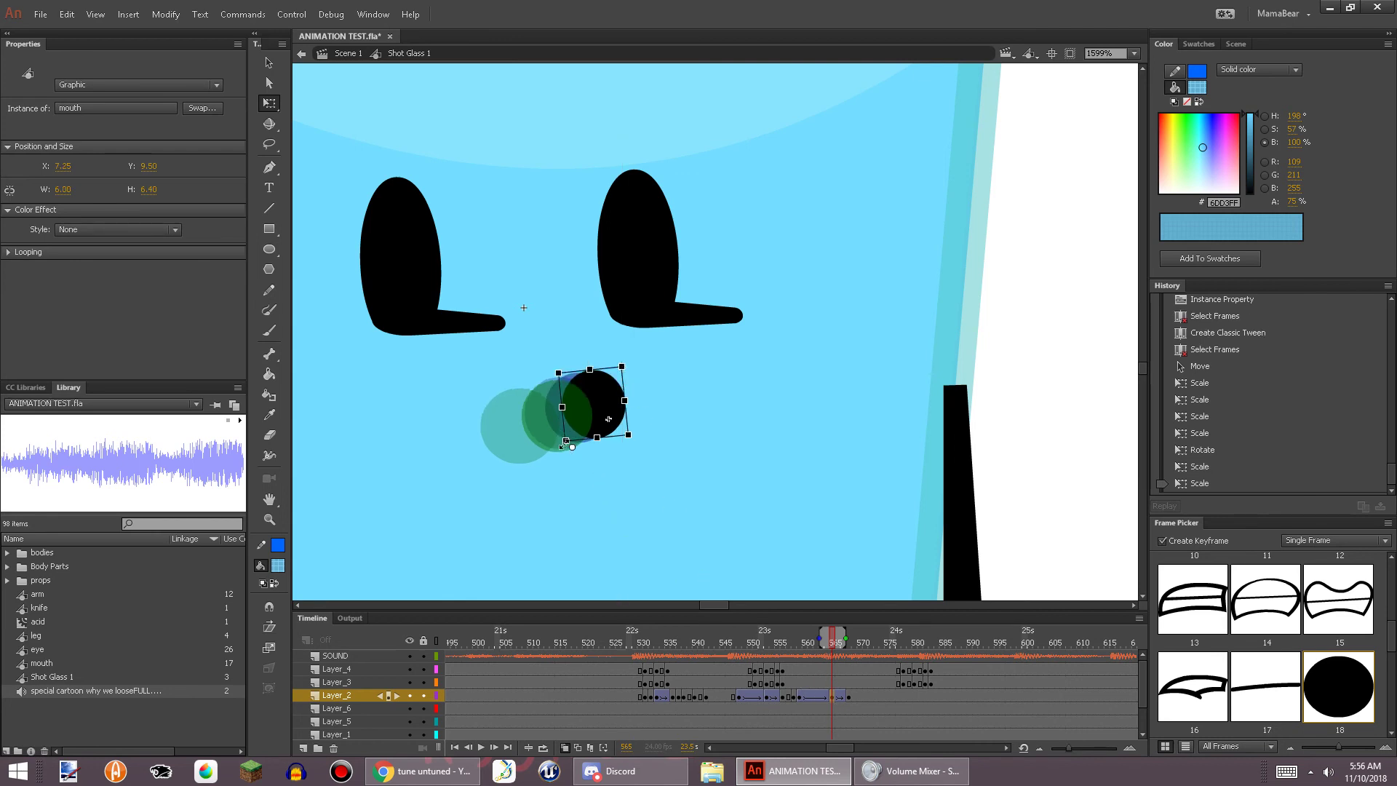
Play back the round mouth's tween from about frame 557 to check its motion
left_click(788, 709)
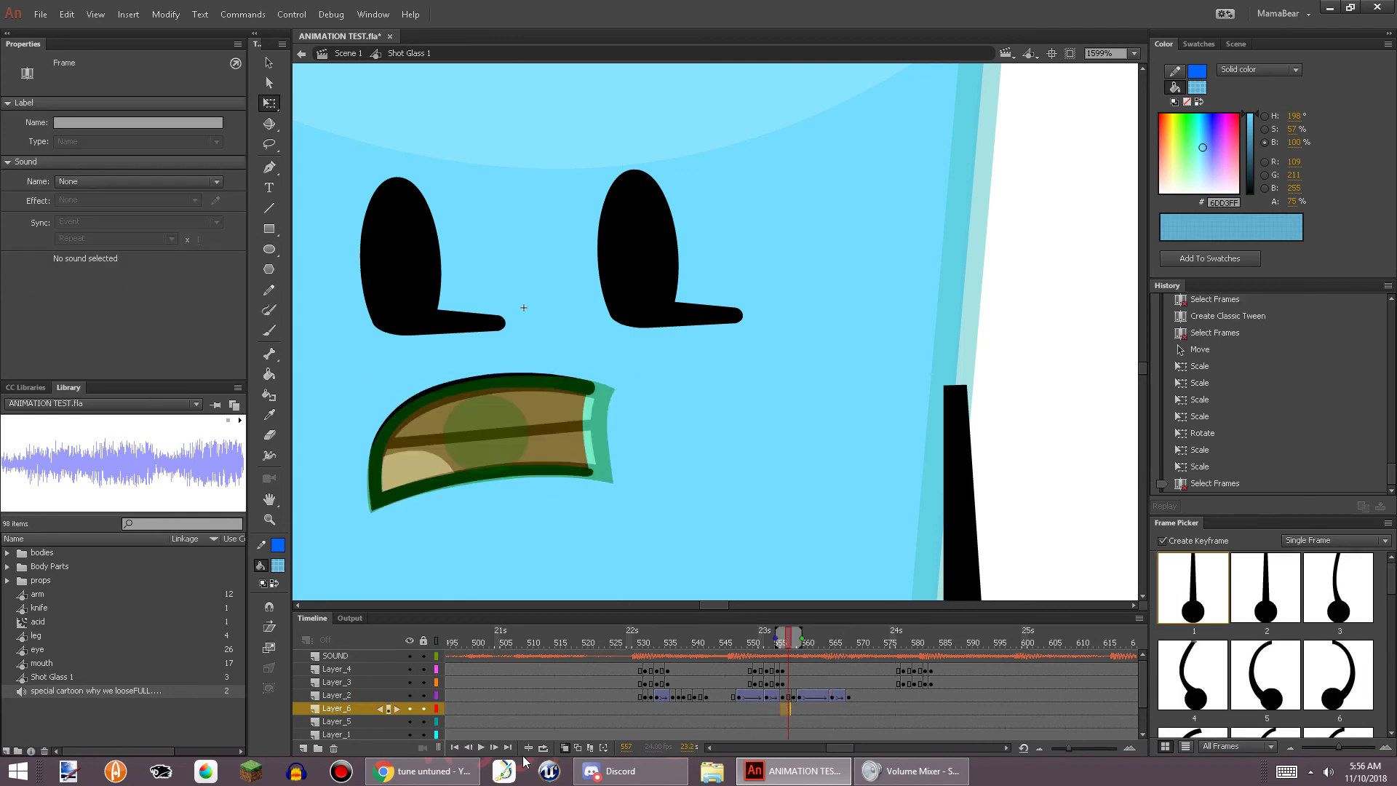
left_click(481, 749)
left_click(822, 645)
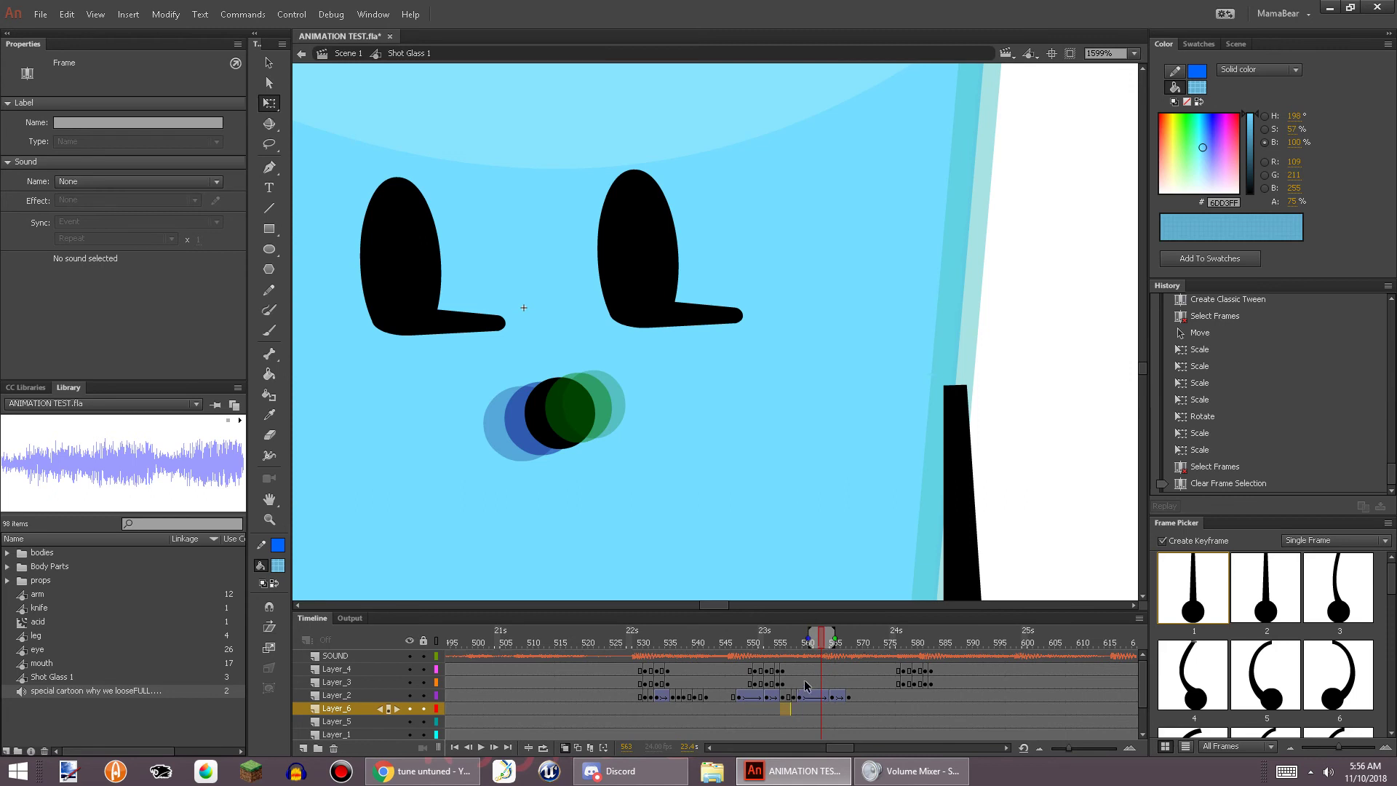
Reposition the round mouth's transformation point at frame 565 to its lower edge and scrub through the tween
left_click(835, 696)
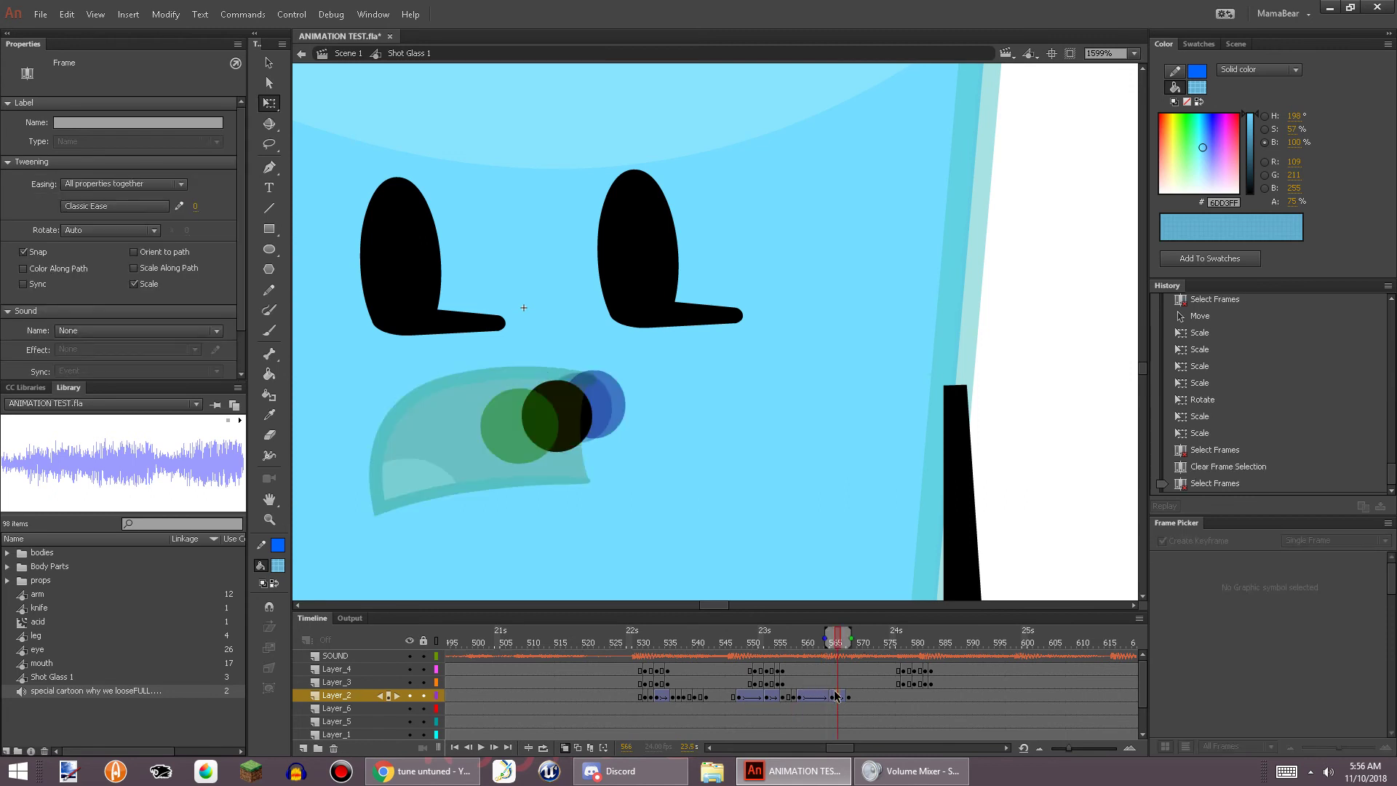
left_click(832, 696)
left_click_drag(573, 449, 594, 398)
mouse_move(830, 633)
left_mouse_down()
mouse_move(846, 630)
mouse_move(836, 638)
left_mouse_up()
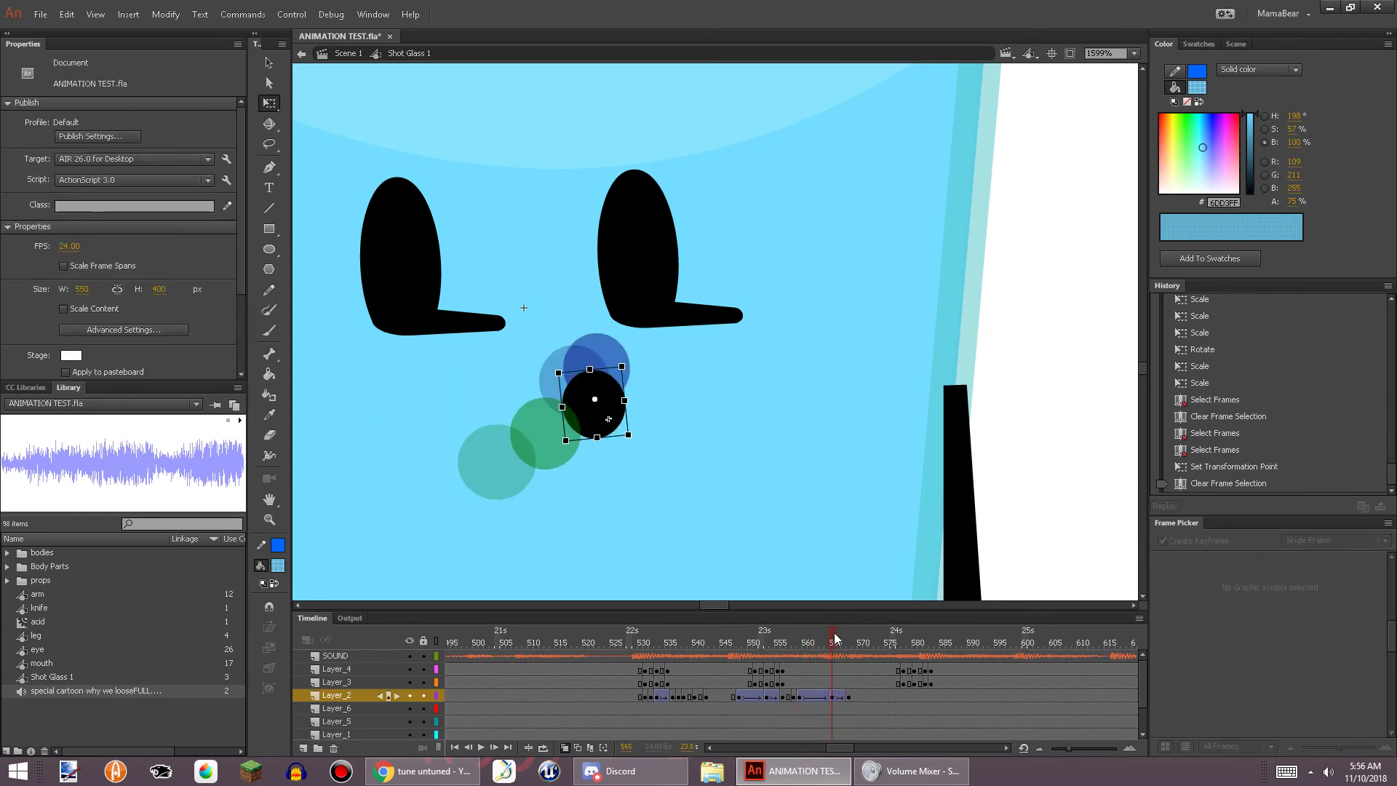
left_click(590, 412)
left_click_drag(595, 400, 577, 441)
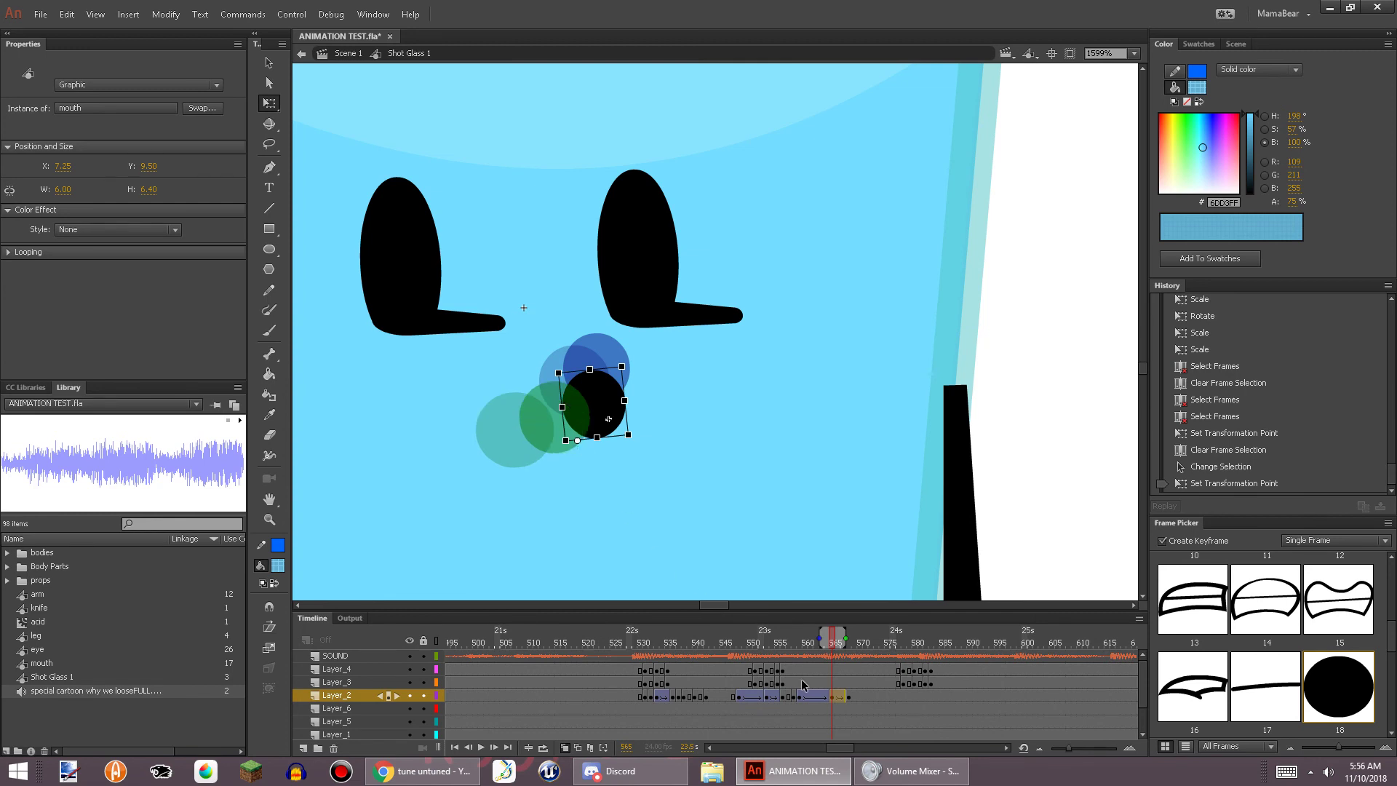
mouse_move(722, 649)
left_mouse_down()
mouse_move(901, 582)
mouse_move(918, 592)
mouse_move(912, 683)
left_mouse_up()
Squash the open mouth vertically at frame 568 on Layer_2 and move it slightly up
left_click(851, 699)
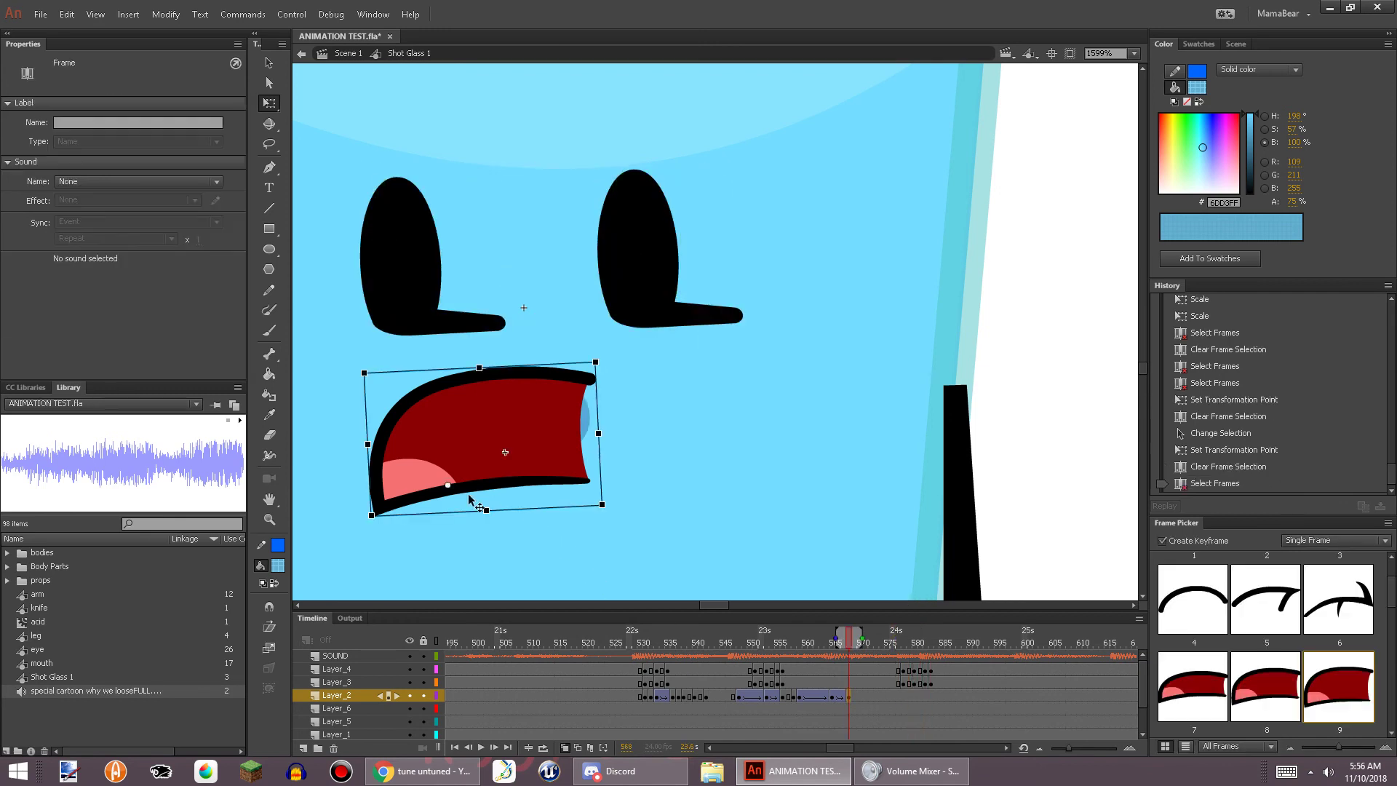
left_click_drag(478, 369, 481, 420)
left_click_drag(491, 446, 500, 414)
Insert a Layer_2 keyframe at frame 578 and stretch the open mouth upward to about 12.00 high
right_click(903, 696)
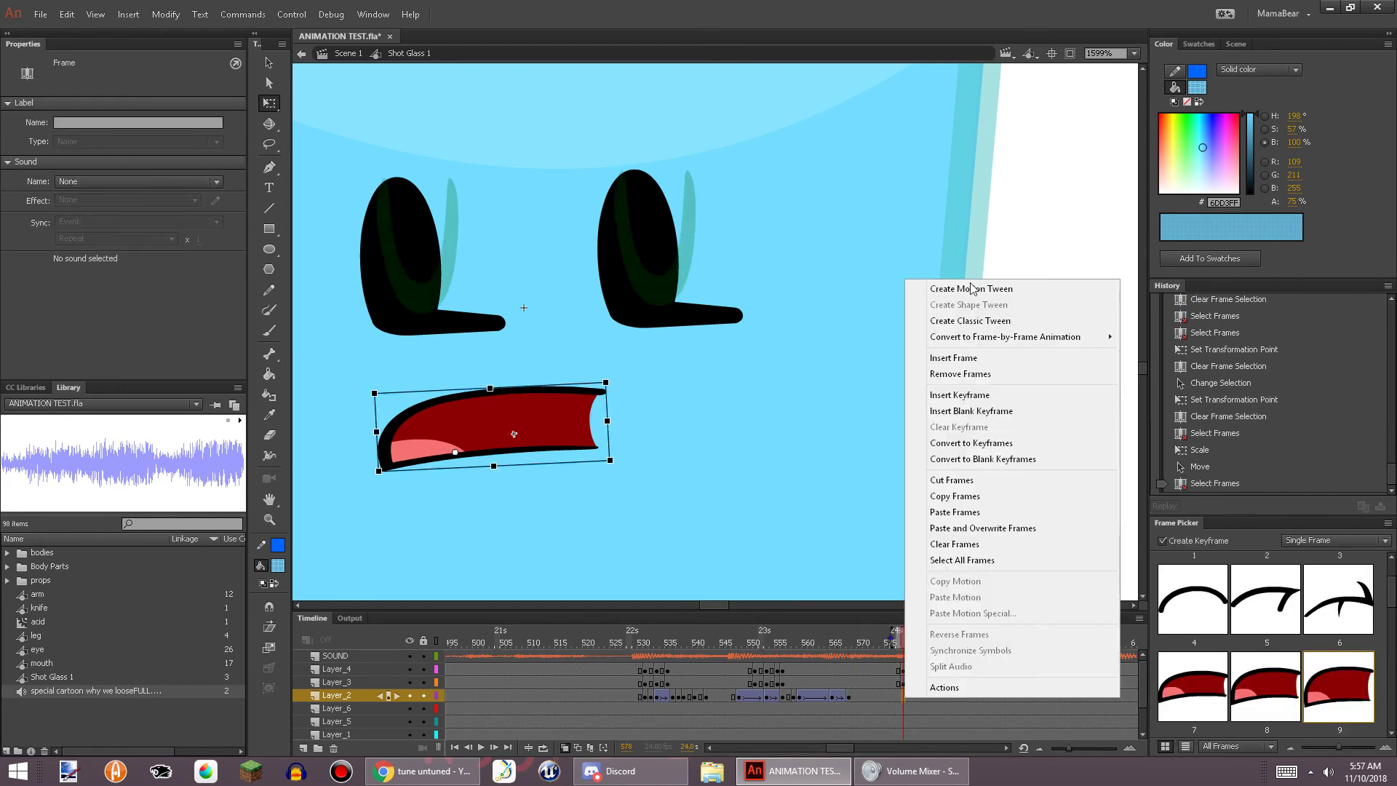
left_click(959, 395)
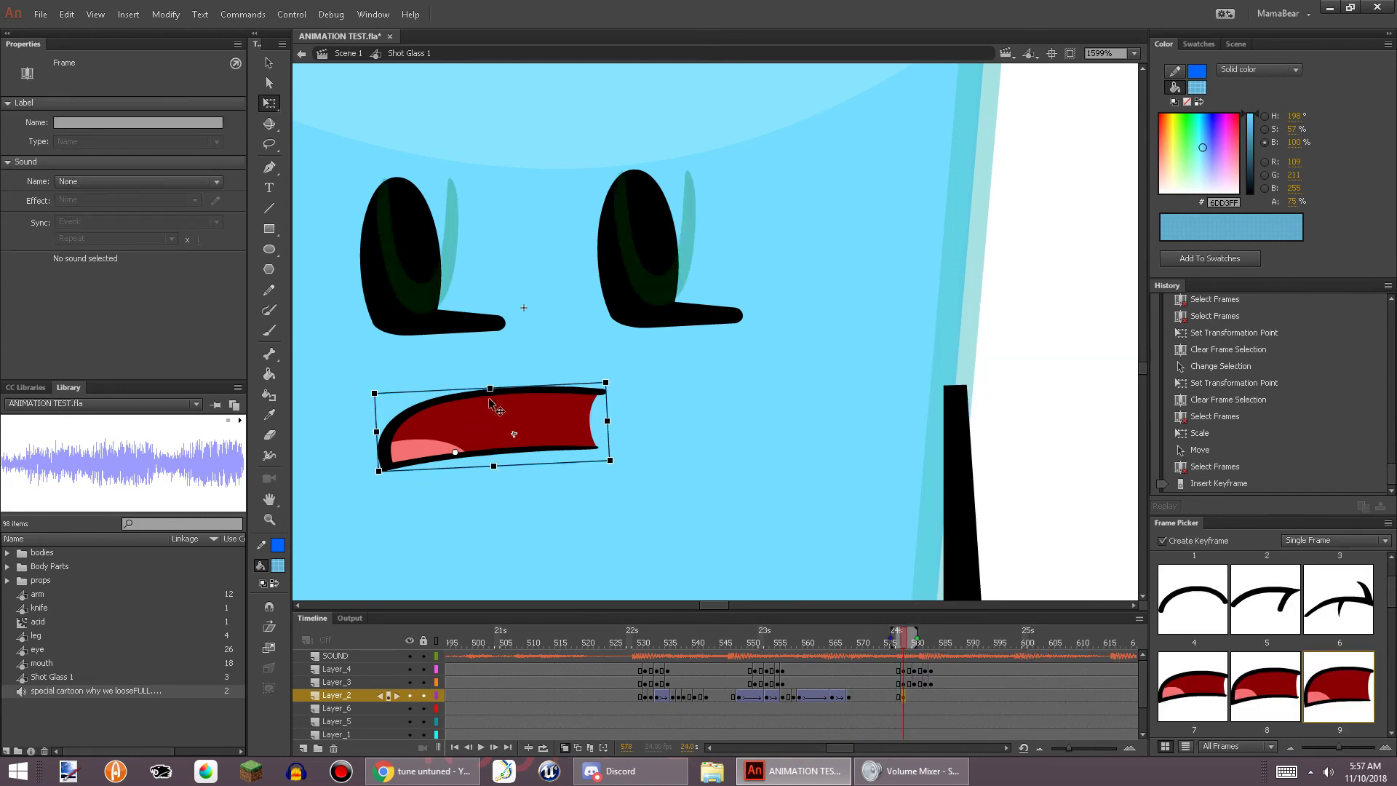
left_click_drag(489, 389, 488, 348)
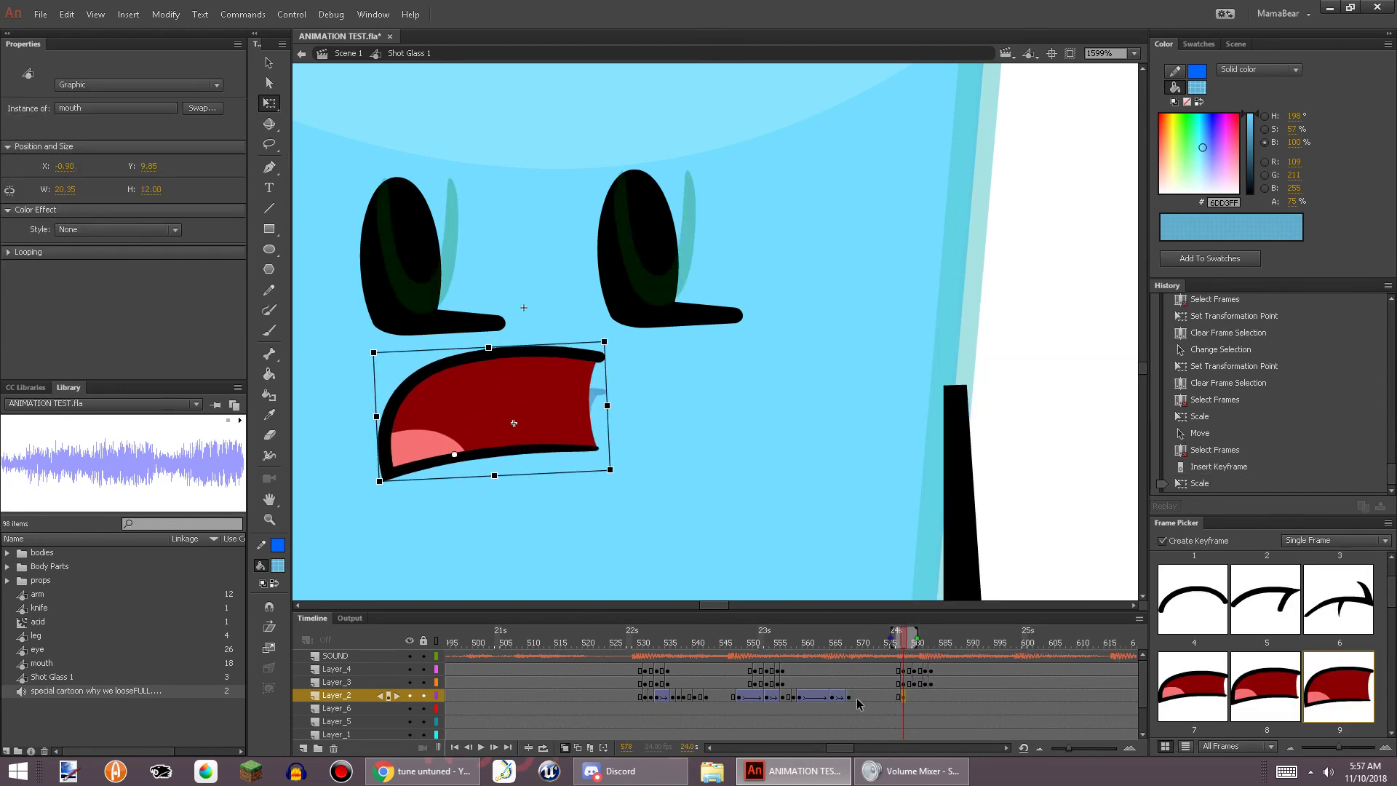
Create a classic tween on Layer_2 from frame 568 to 578 and play back the mouth animation from about frame 527
right_click(856, 698)
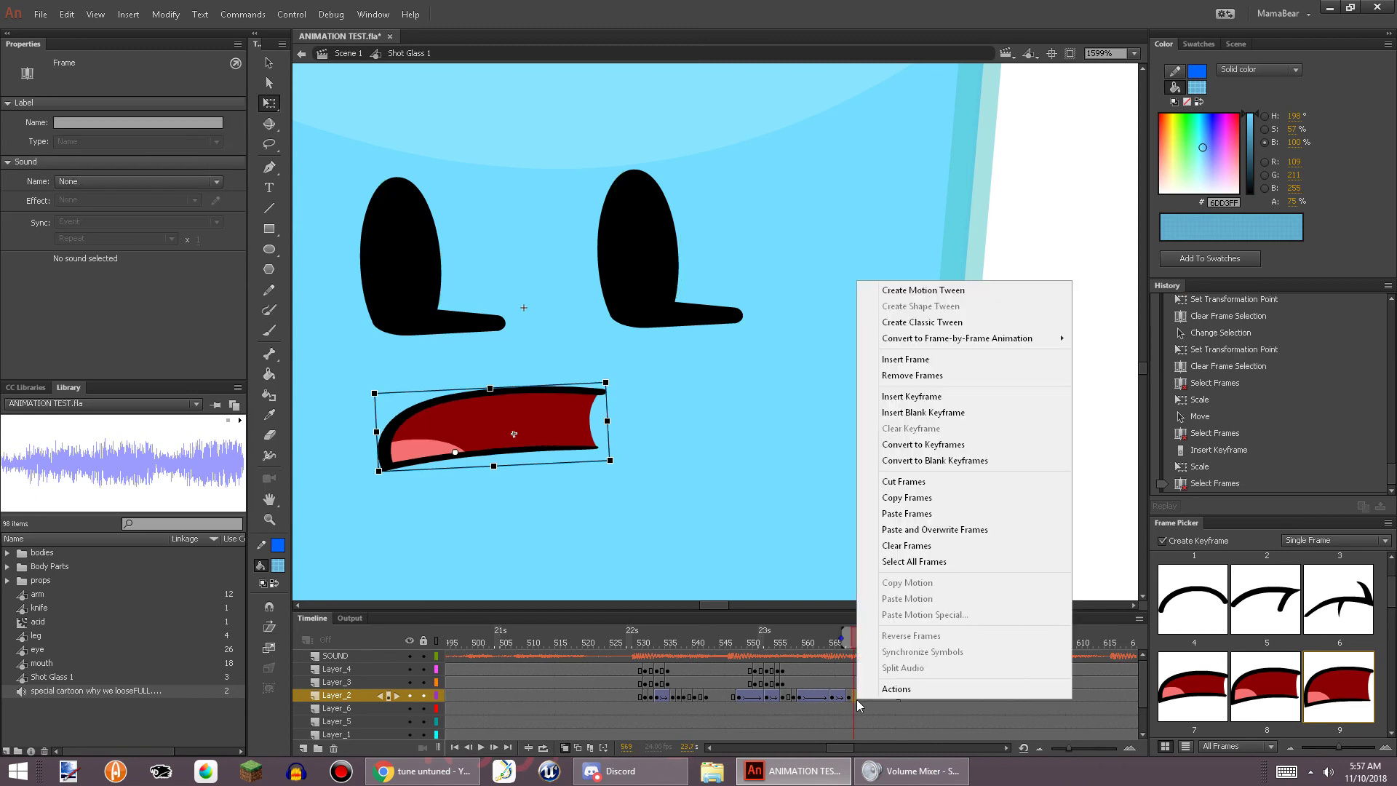
left_click(965, 322)
left_click(615, 711)
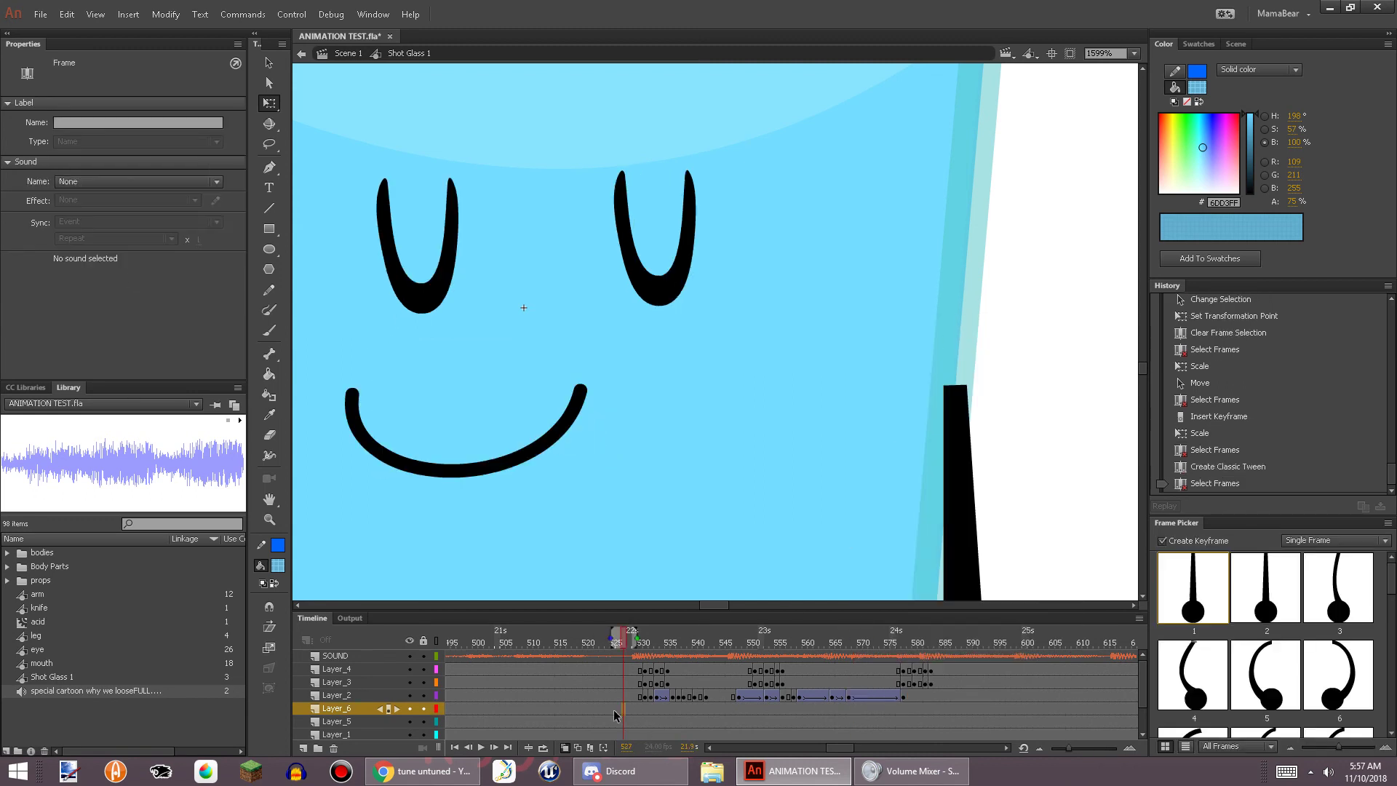
left_click(480, 746)
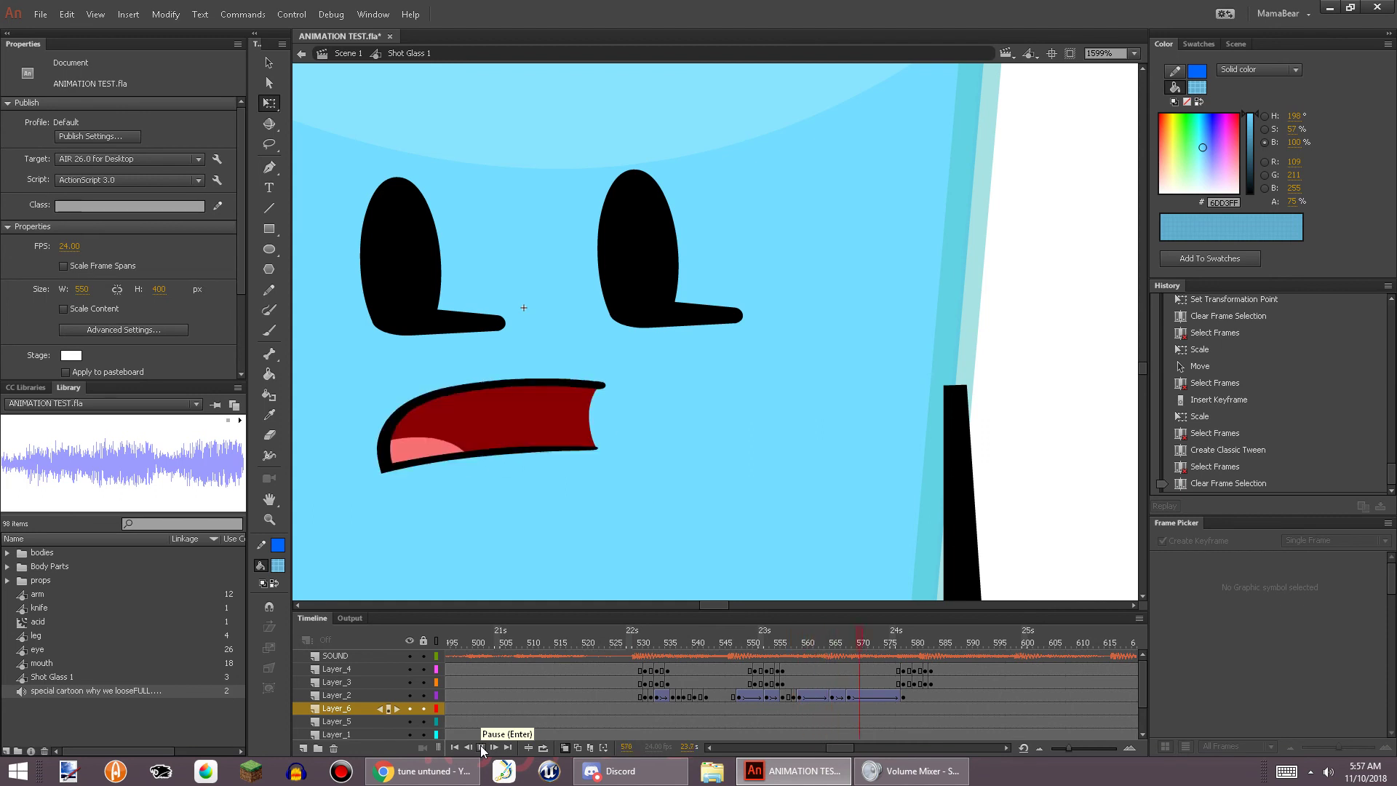
left_click(480, 749)
Insert a Layer_2 keyframe at frame 589, squash the open mouth vertically, and shift it slightly
left_click(963, 696)
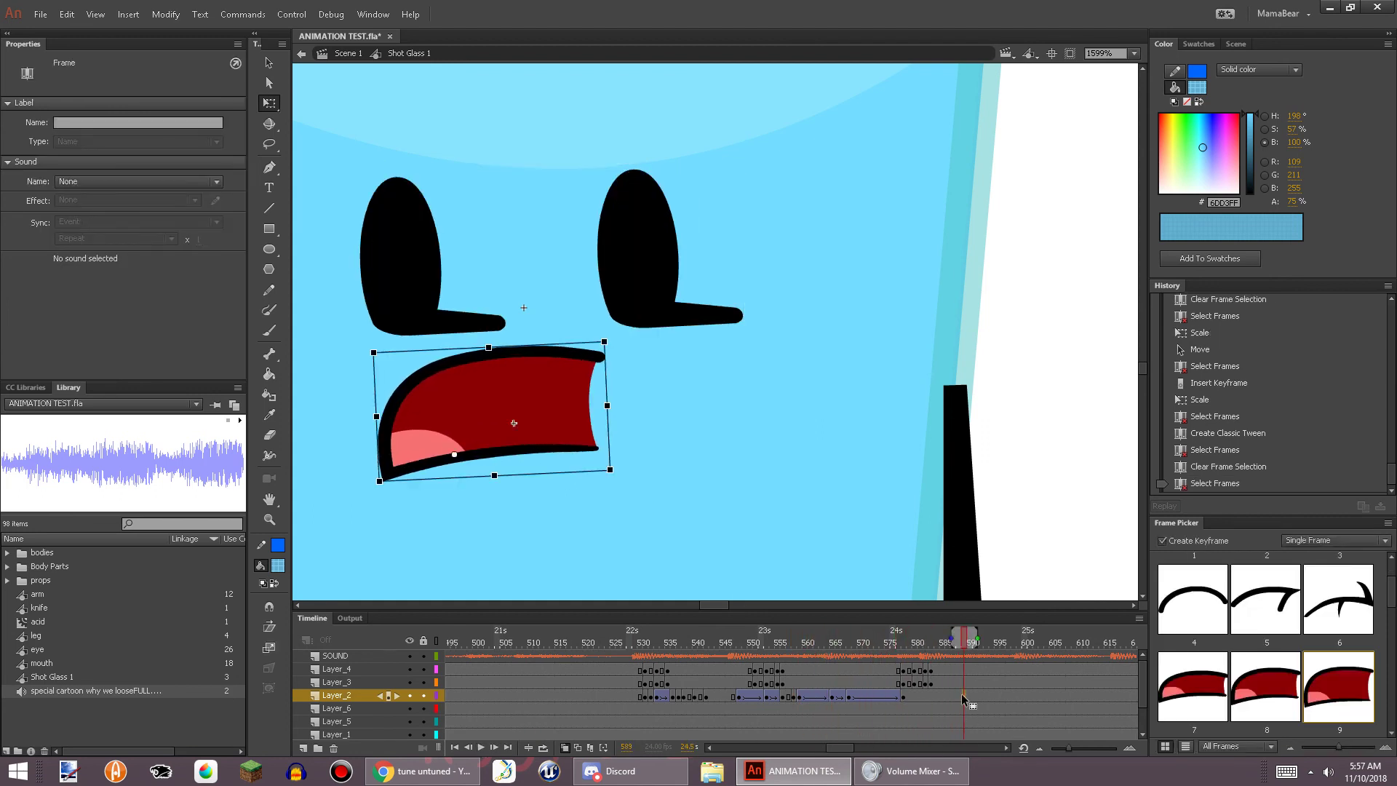
right_click(964, 696)
left_click(982, 386)
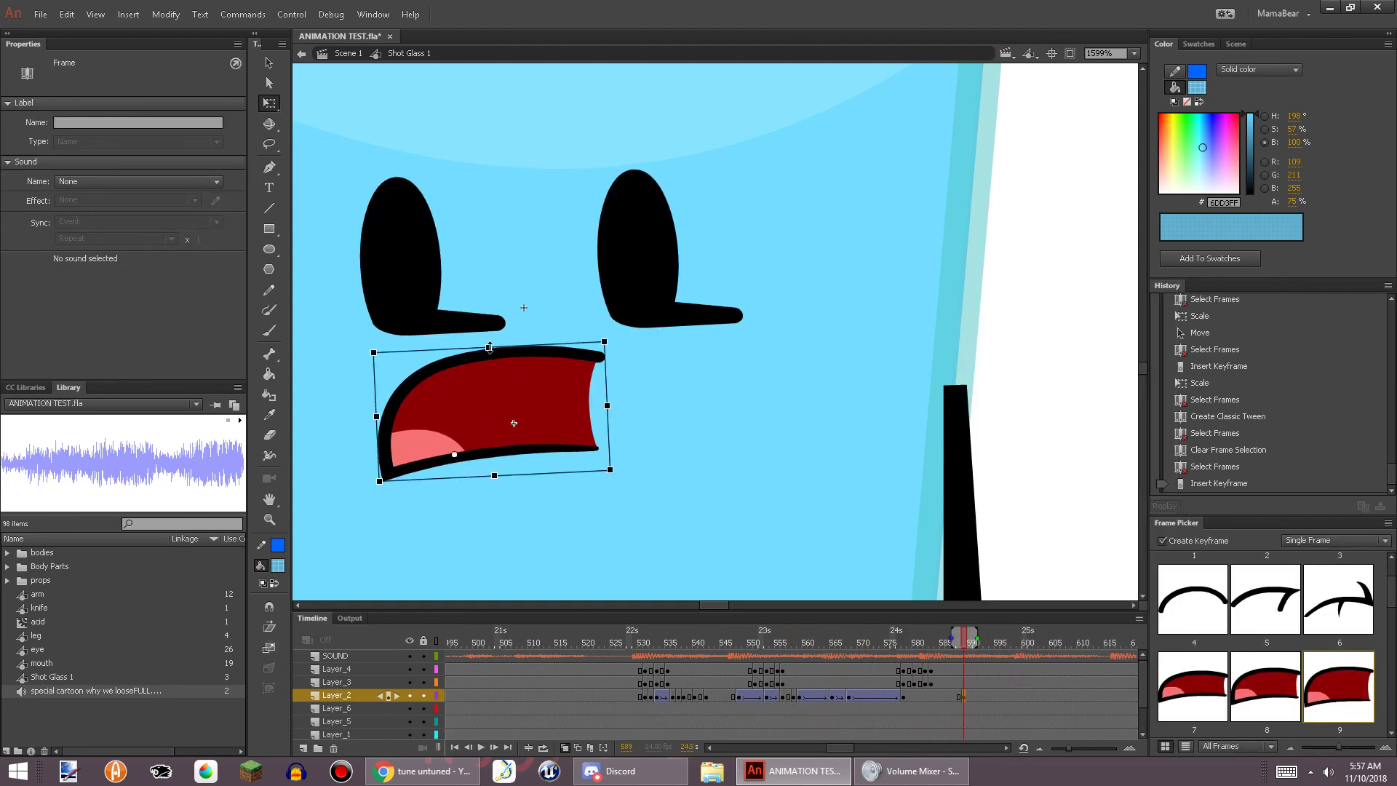
left_click_drag(488, 348, 504, 404)
Create a classic tween on Layer_2 from frame 578 to 589 and scrub through it
right_click(959, 697)
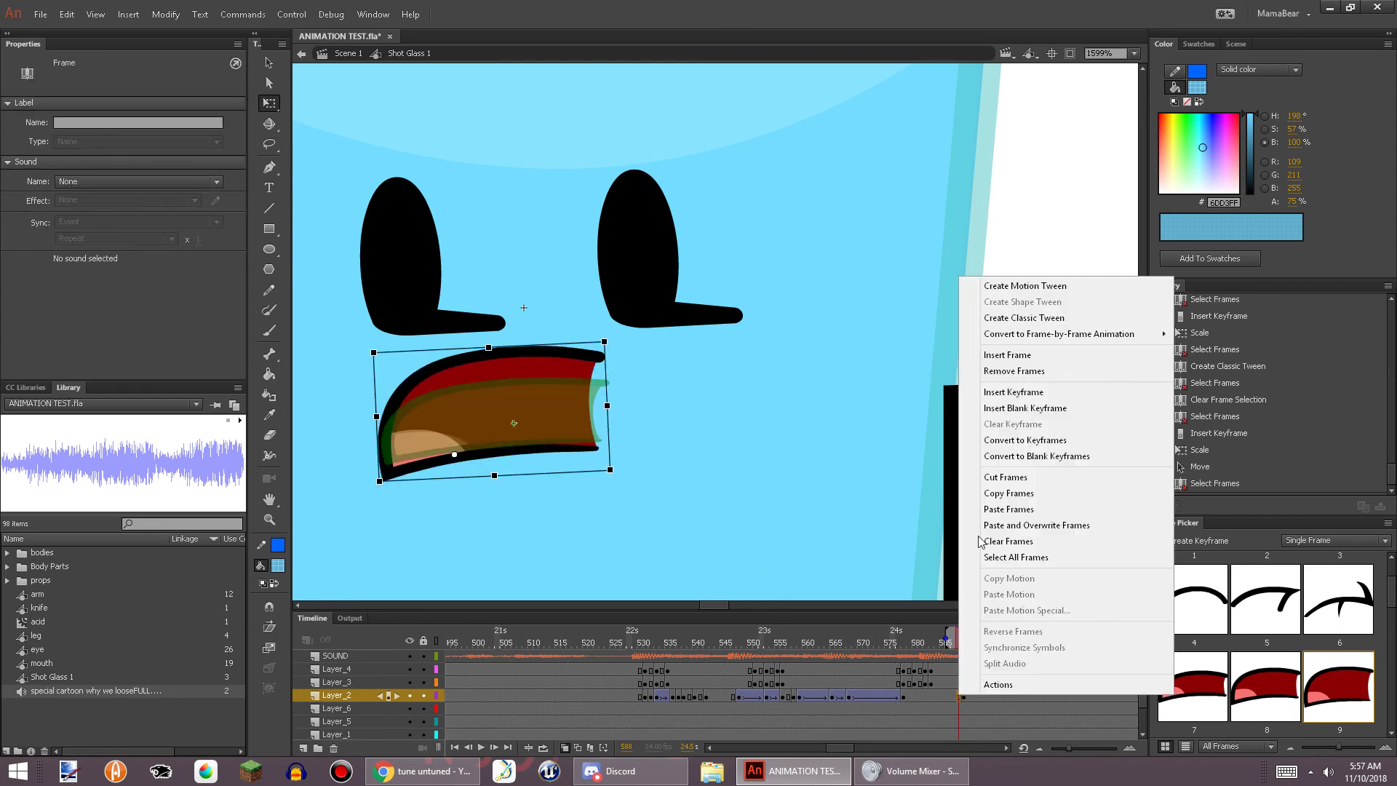
left_click(1014, 321)
left_click_drag(894, 635, 987, 656)
Insert a Layer_2 keyframe at frame 595, set the mouth to teeth pose 13, and narrow it to about 17.25 wide
right_click(996, 702)
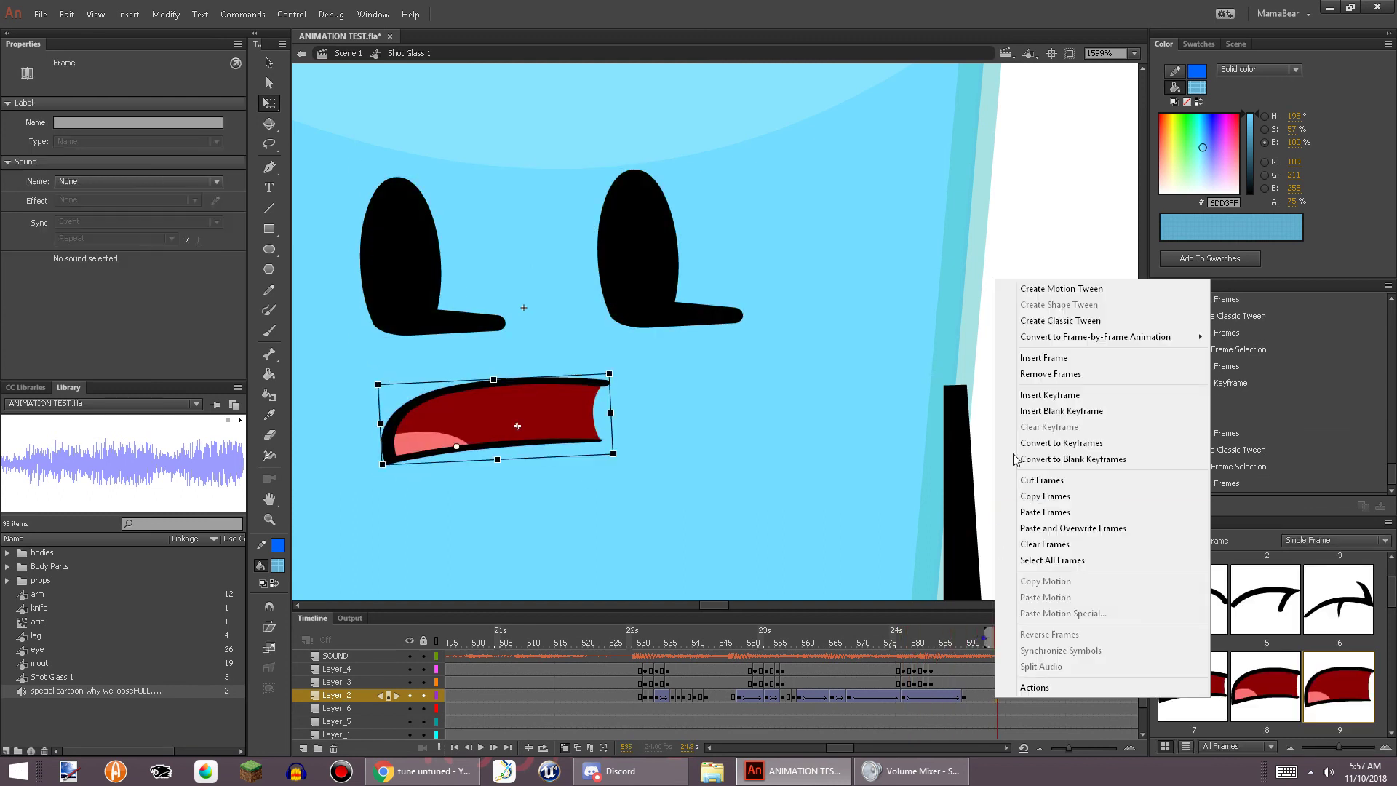
left_click(1019, 393)
scroll(1268, 644, "down", 1)
left_click(1188, 686)
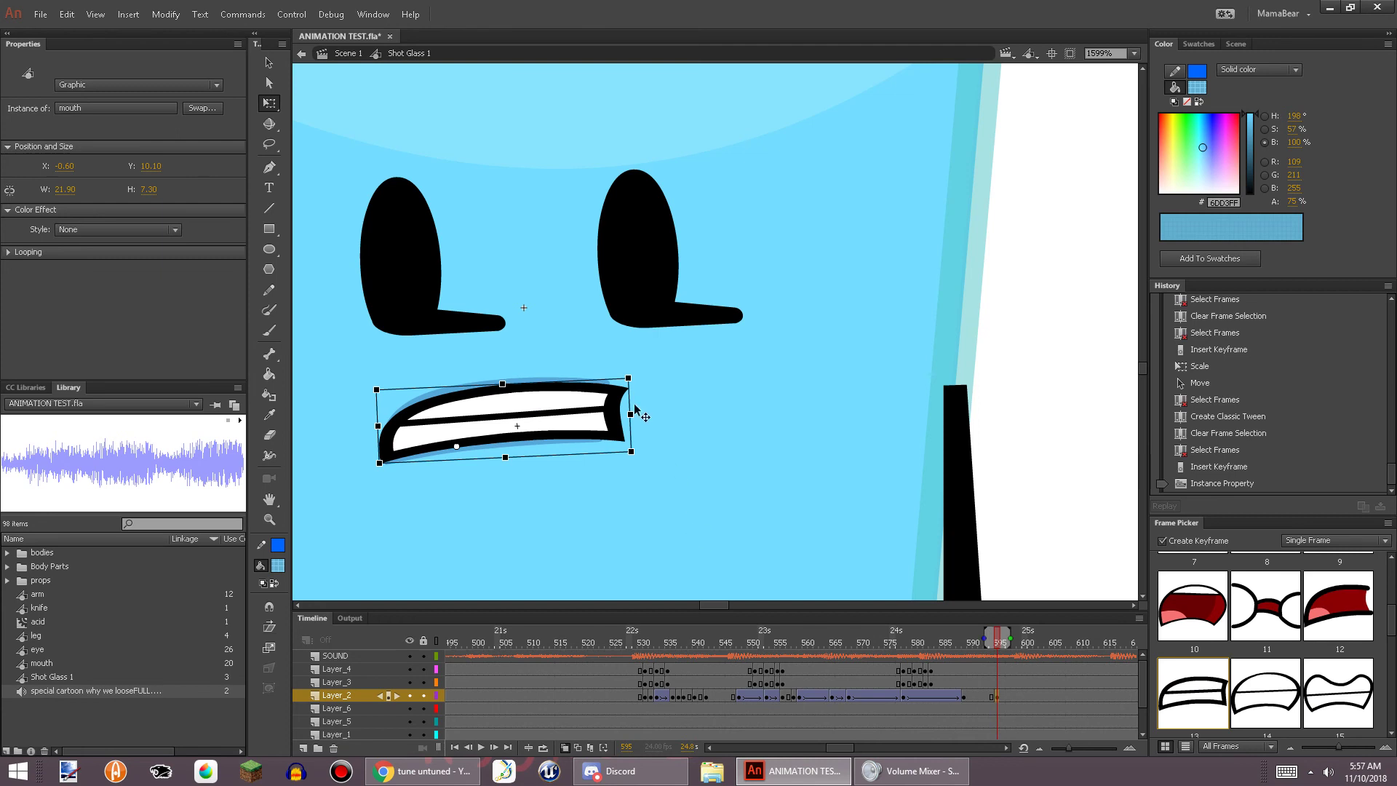
left_click_drag(630, 415, 810, 466)
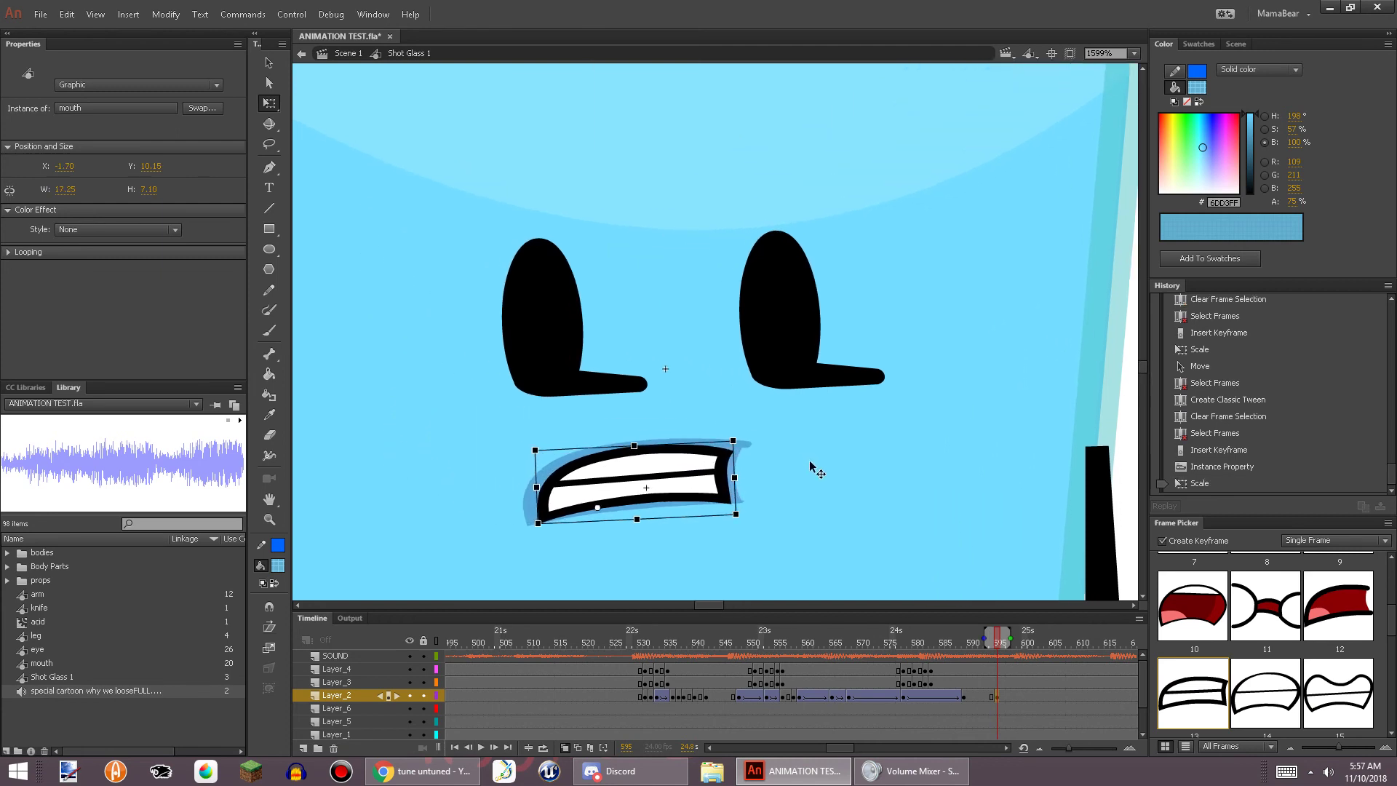
left_click_drag(745, 645, 997, 691)
left_click(997, 691)
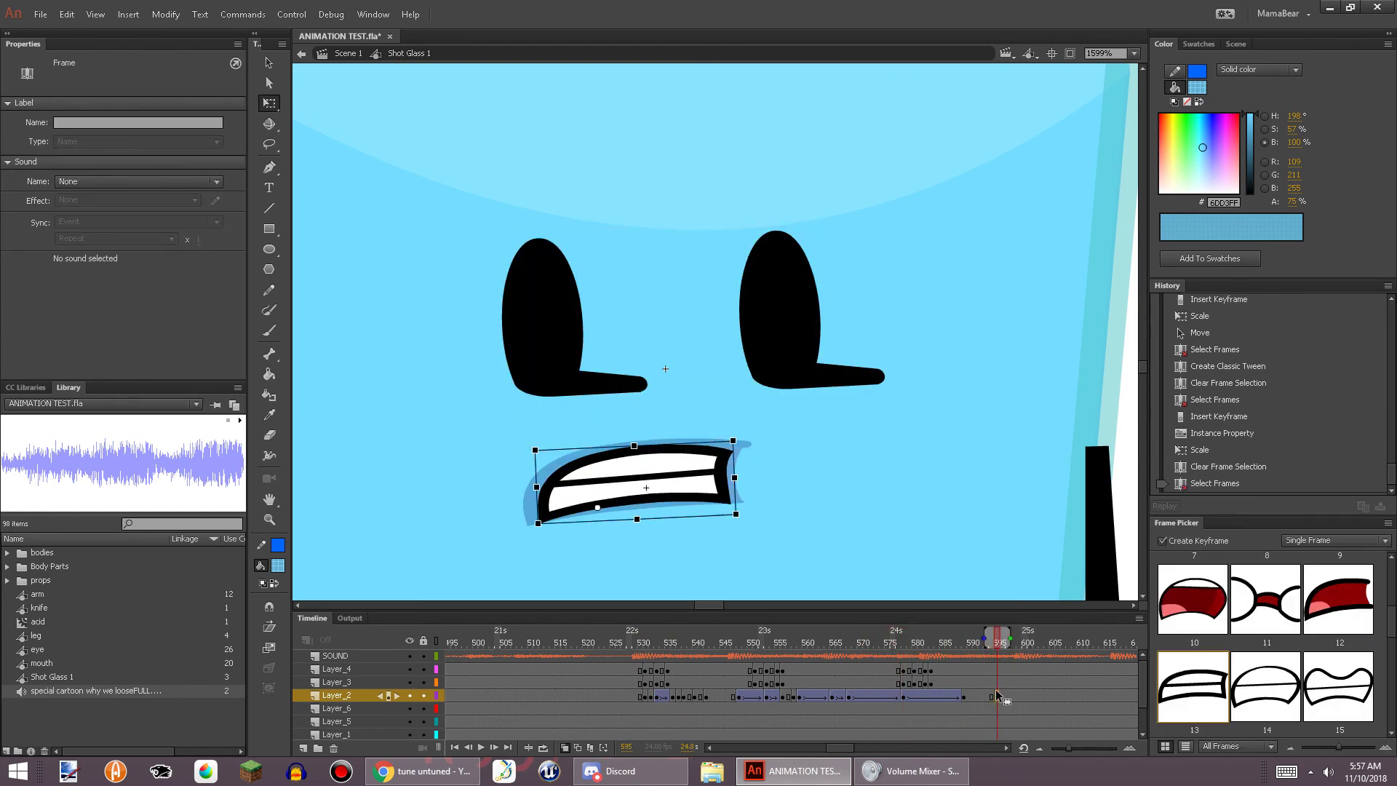
Paste the copied blink keyframes on Layer_3 and Layer_4 at about frame 597
scroll(995, 688, "down", 2)
left_click_drag(709, 466, 942, 141)
left_click_drag(826, 365, 697, 548)
left_click(647, 211)
scroll(836, 658, "up", 2)
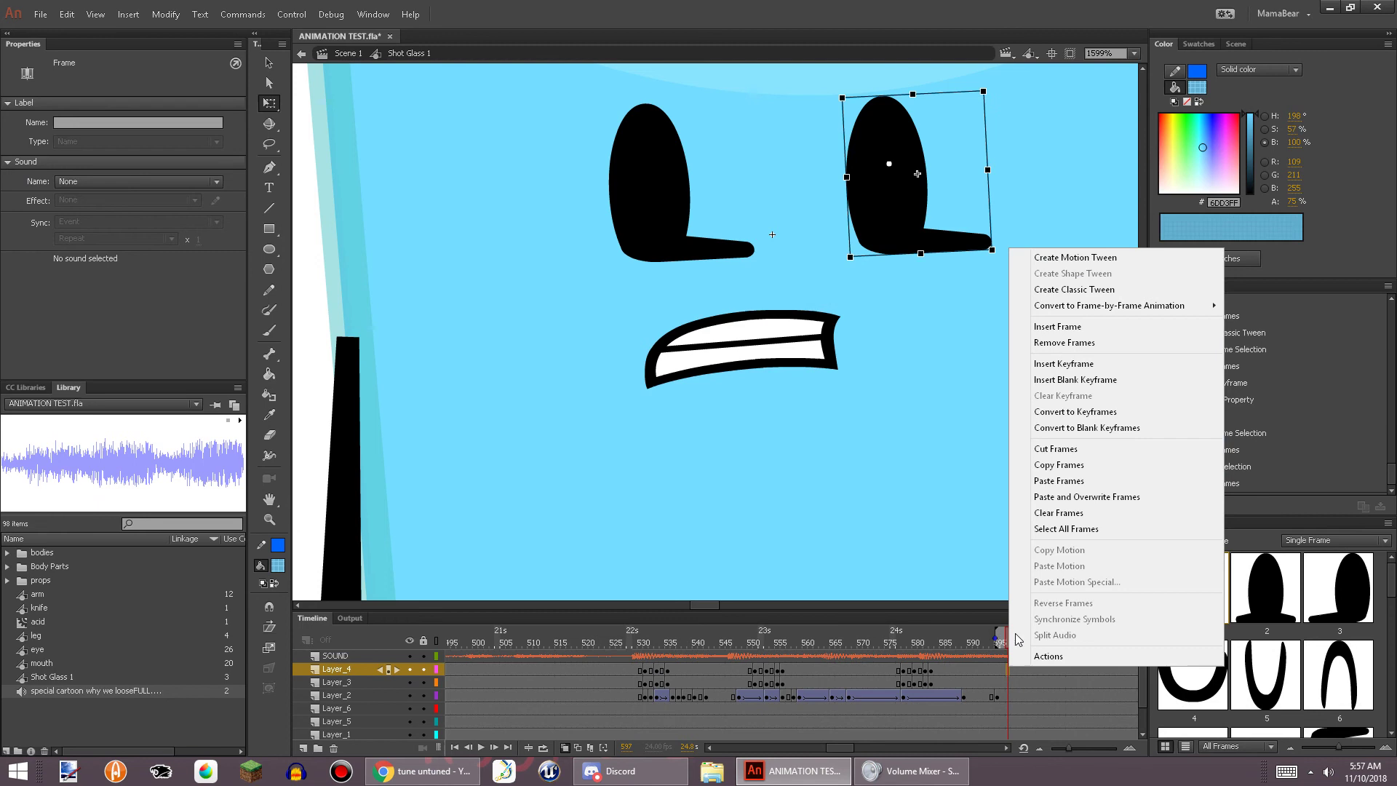
left_click(1080, 498)
Insert keyframes at about frame 548 on the arm layers, Layer_5 and Layer_6
left_click_drag(682, 667, 915, 656)
left_click_drag(813, 415, 900, 146)
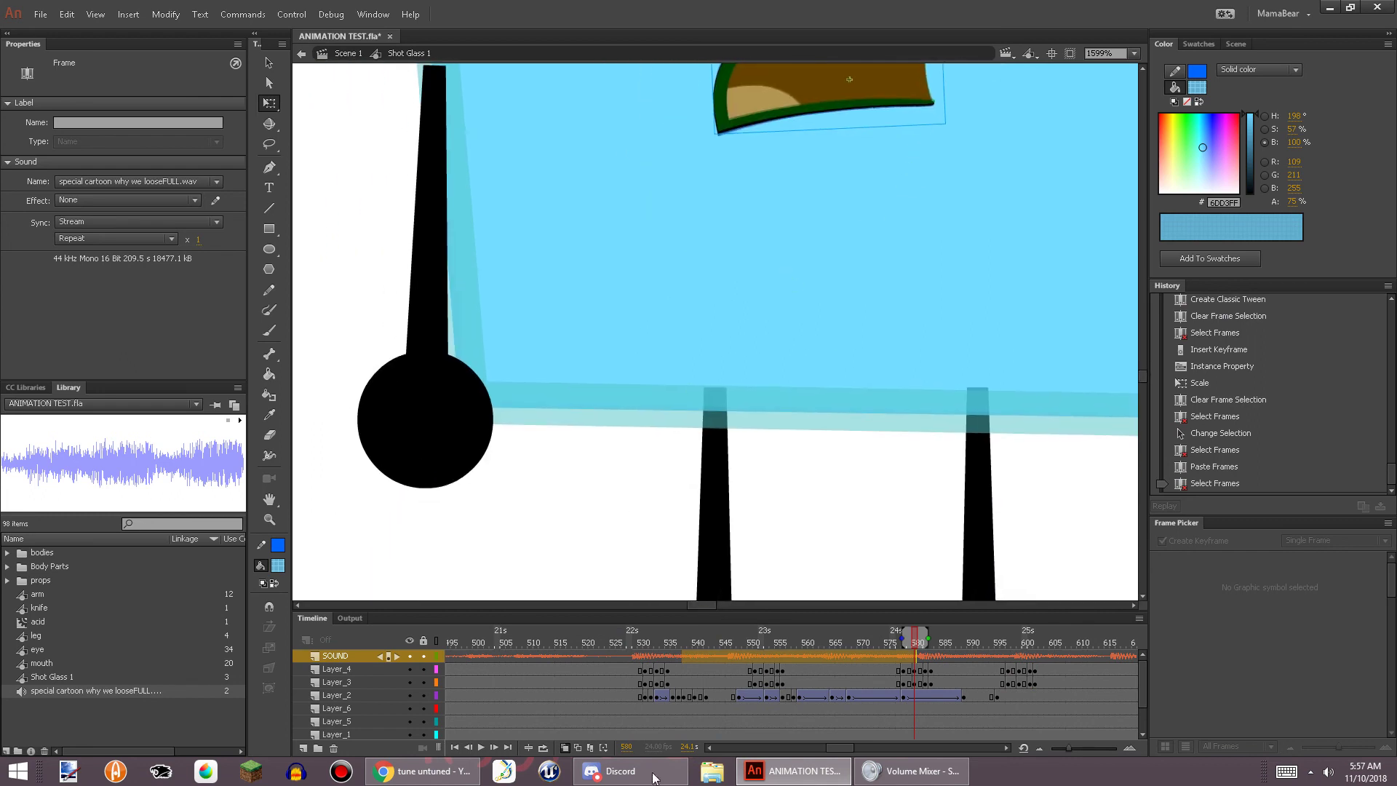
left_click(742, 720)
right_click(737, 710)
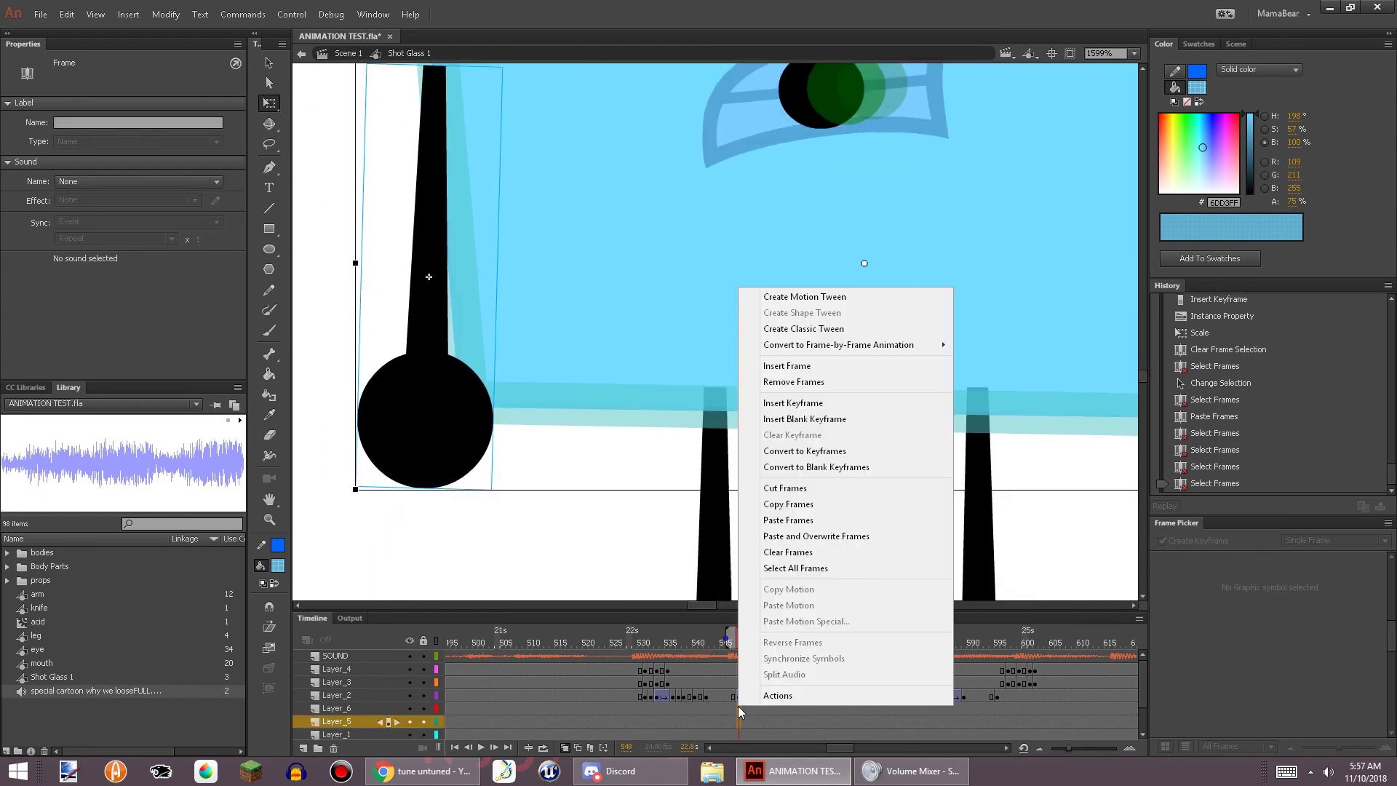
left_click(727, 434)
scroll(727, 434, "down", 4)
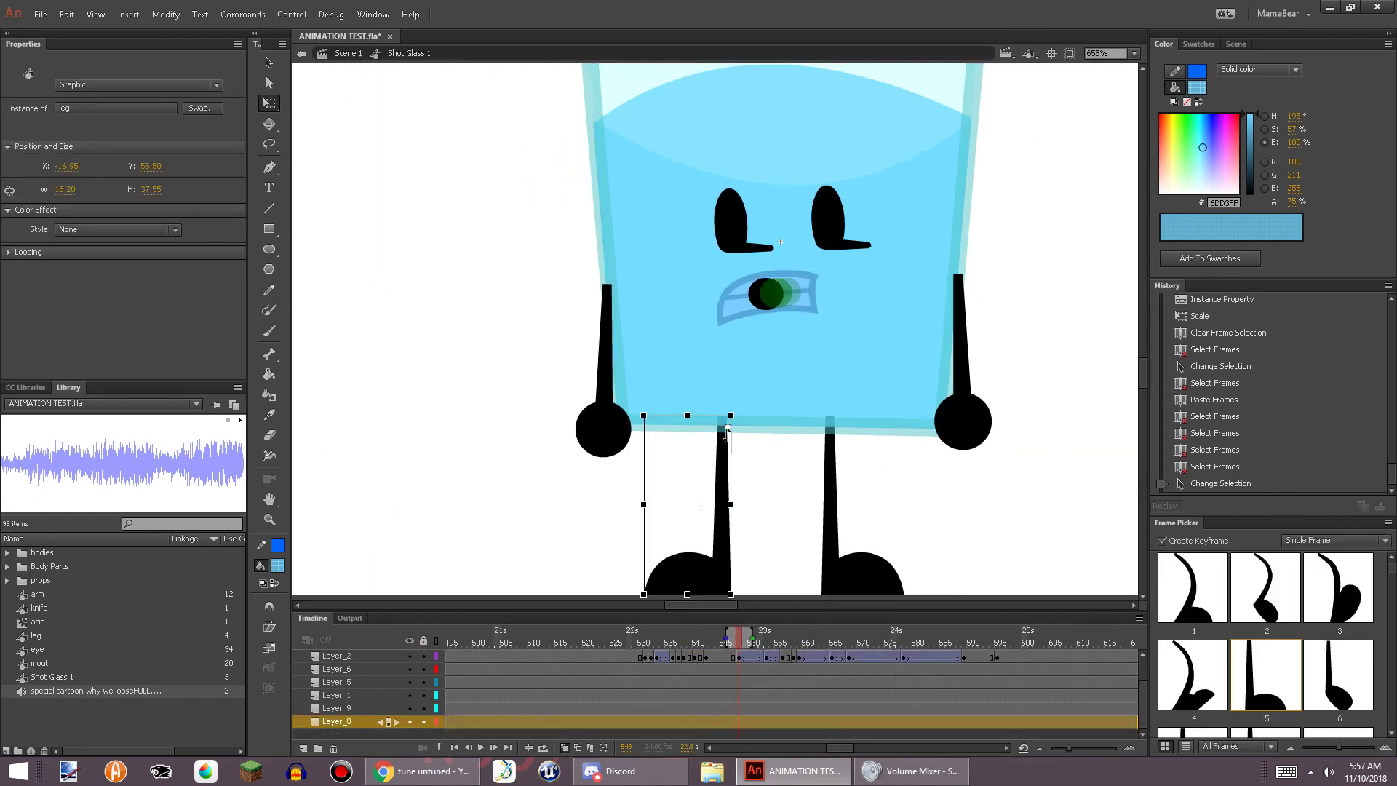
scroll(745, 662, "up", 3)
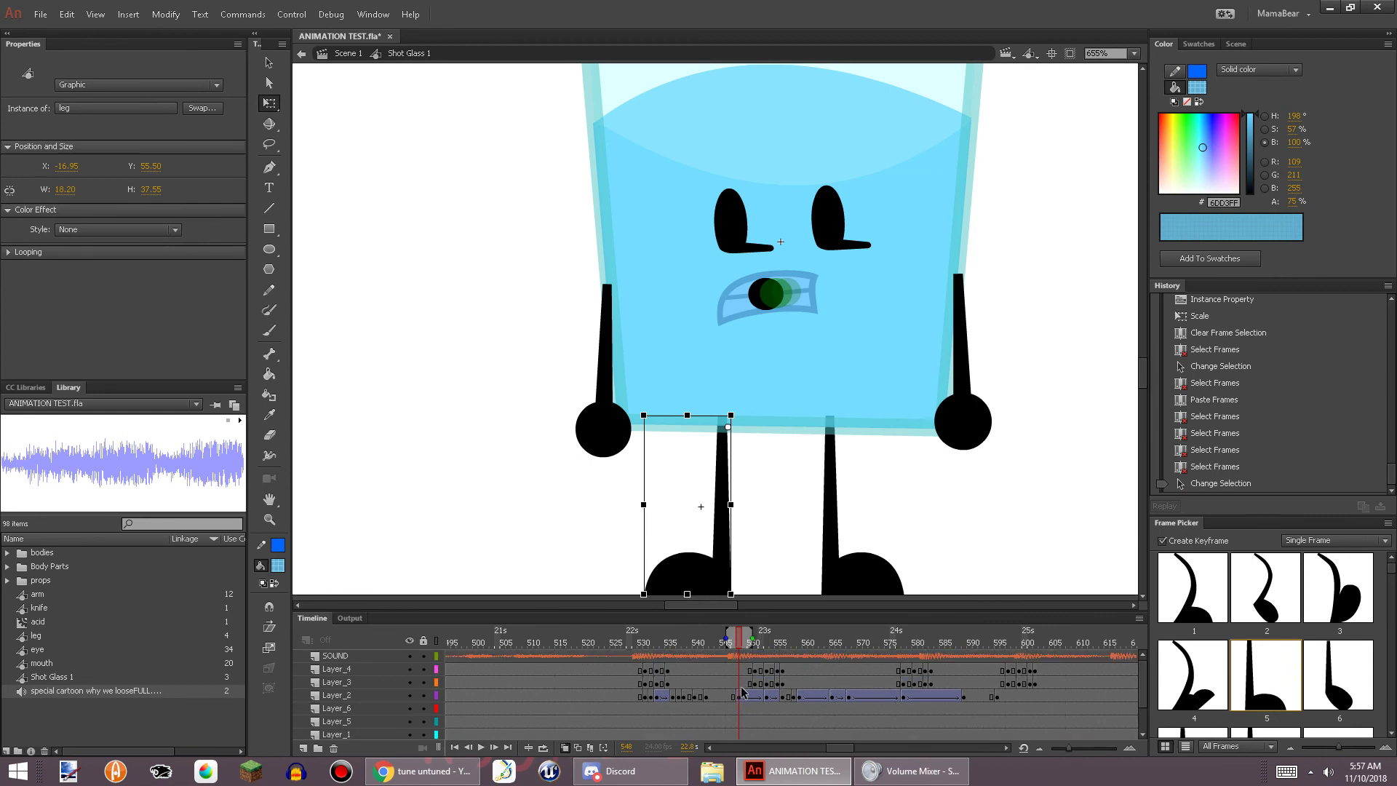
left_click(740, 720)
right_click(740, 720)
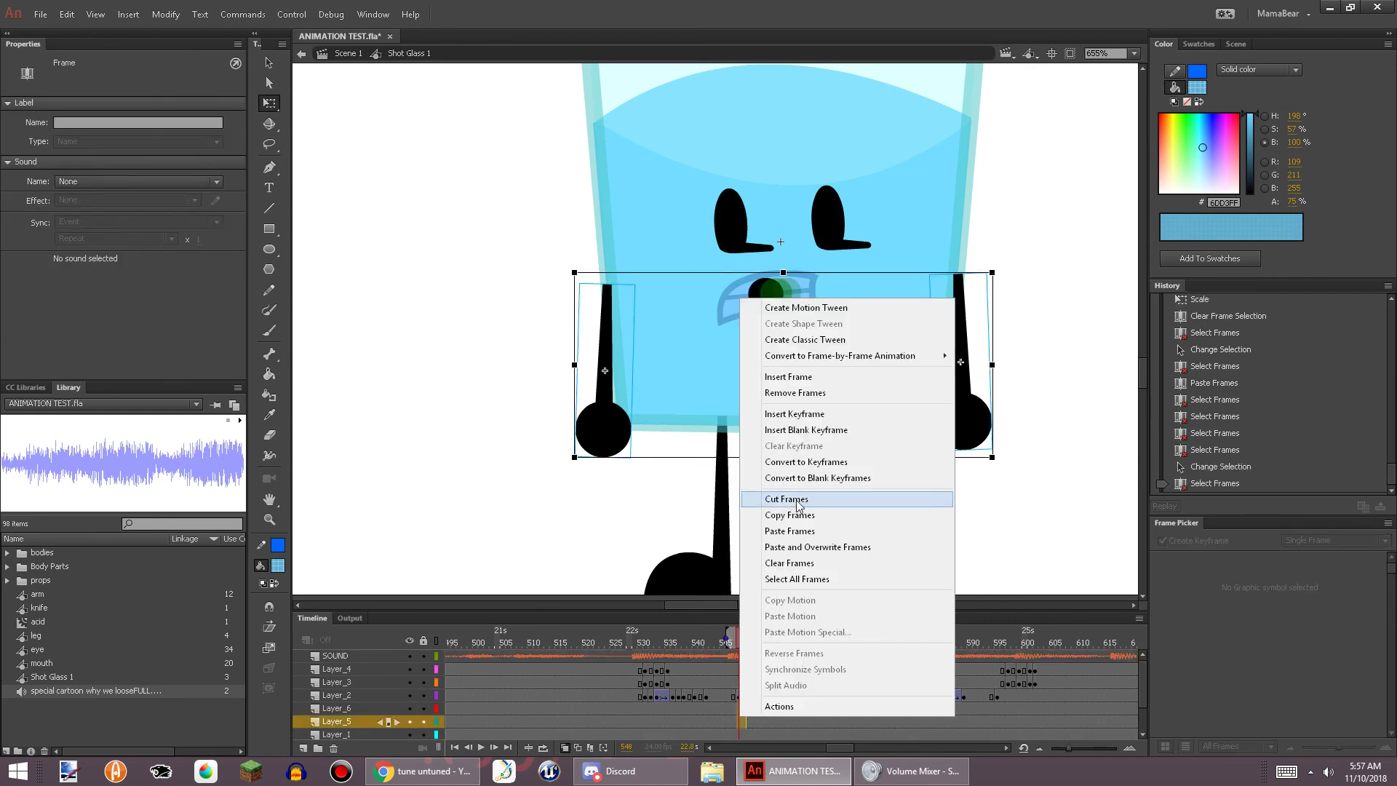
left_click(810, 420)
Set the arm on the glass's left side, on Layer_6, to bent pose 8 at about frame 548
left_click(597, 517)
left_click(606, 414)
left_click_drag(624, 452, 667, 615)
scroll(1193, 640, "down", 1)
left_click(1265, 702)
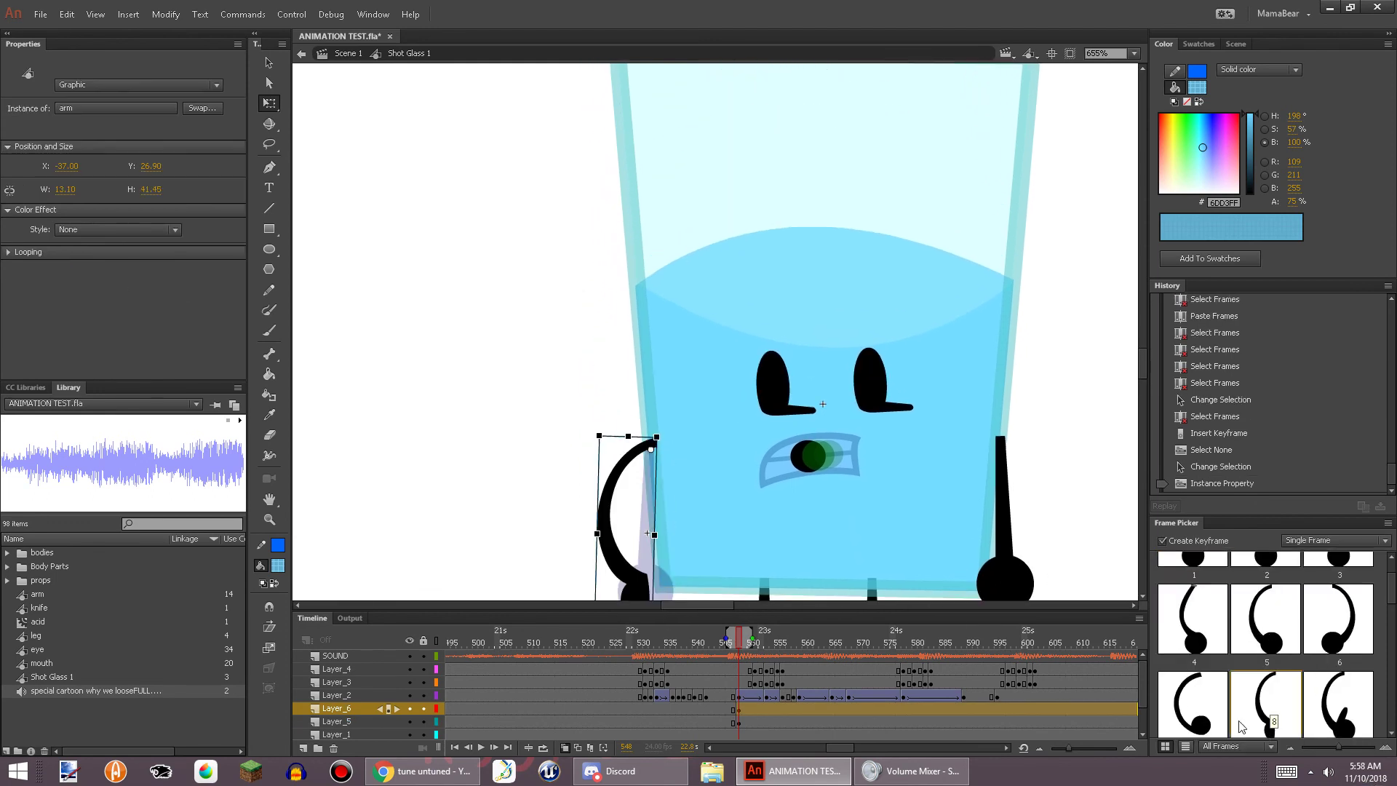
Set the arm on the glass's right side, on Layer_5, to bent pose 8 and flip it horizontally so it curves outward
left_click_drag(808, 551, 775, 443)
left_click(980, 483)
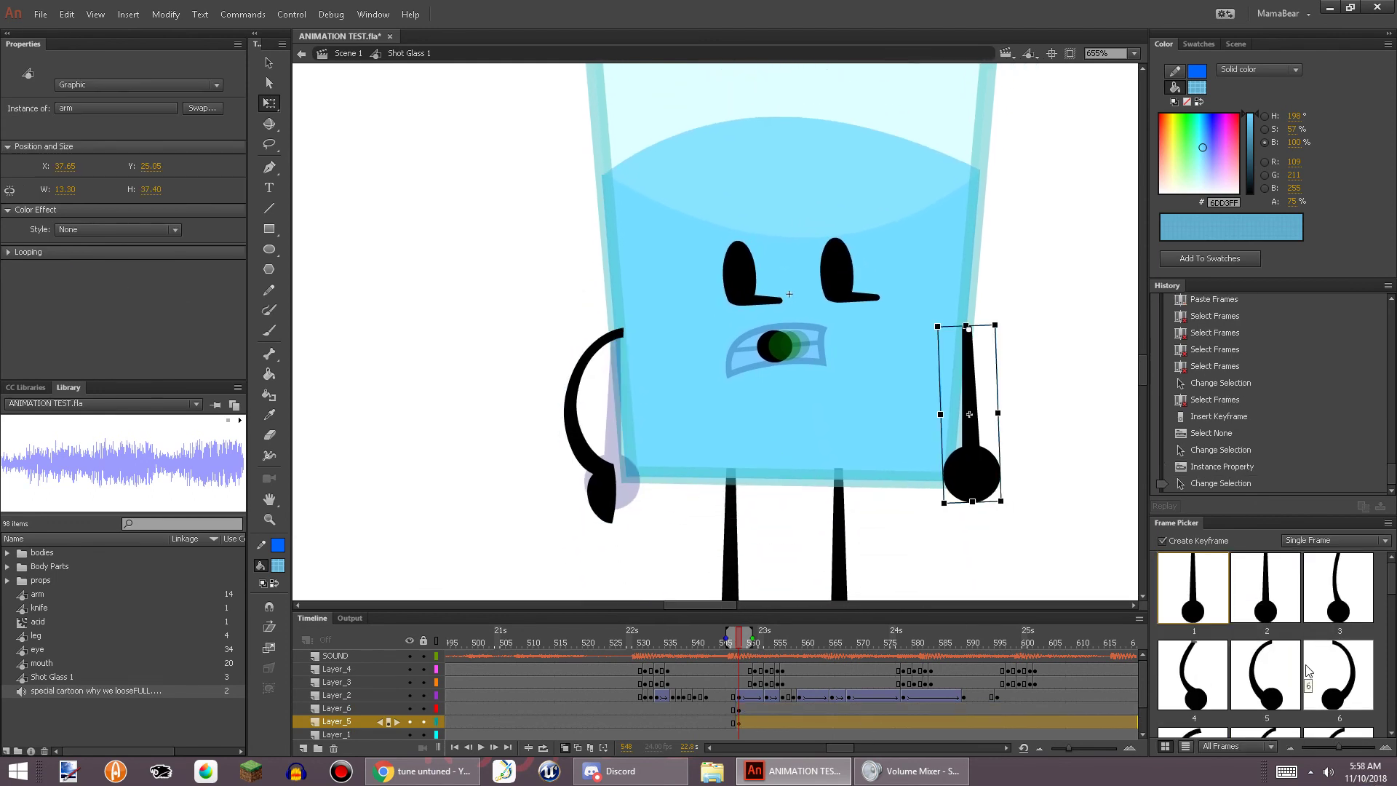
scroll(1307, 667, "down", 2)
left_click(1267, 659)
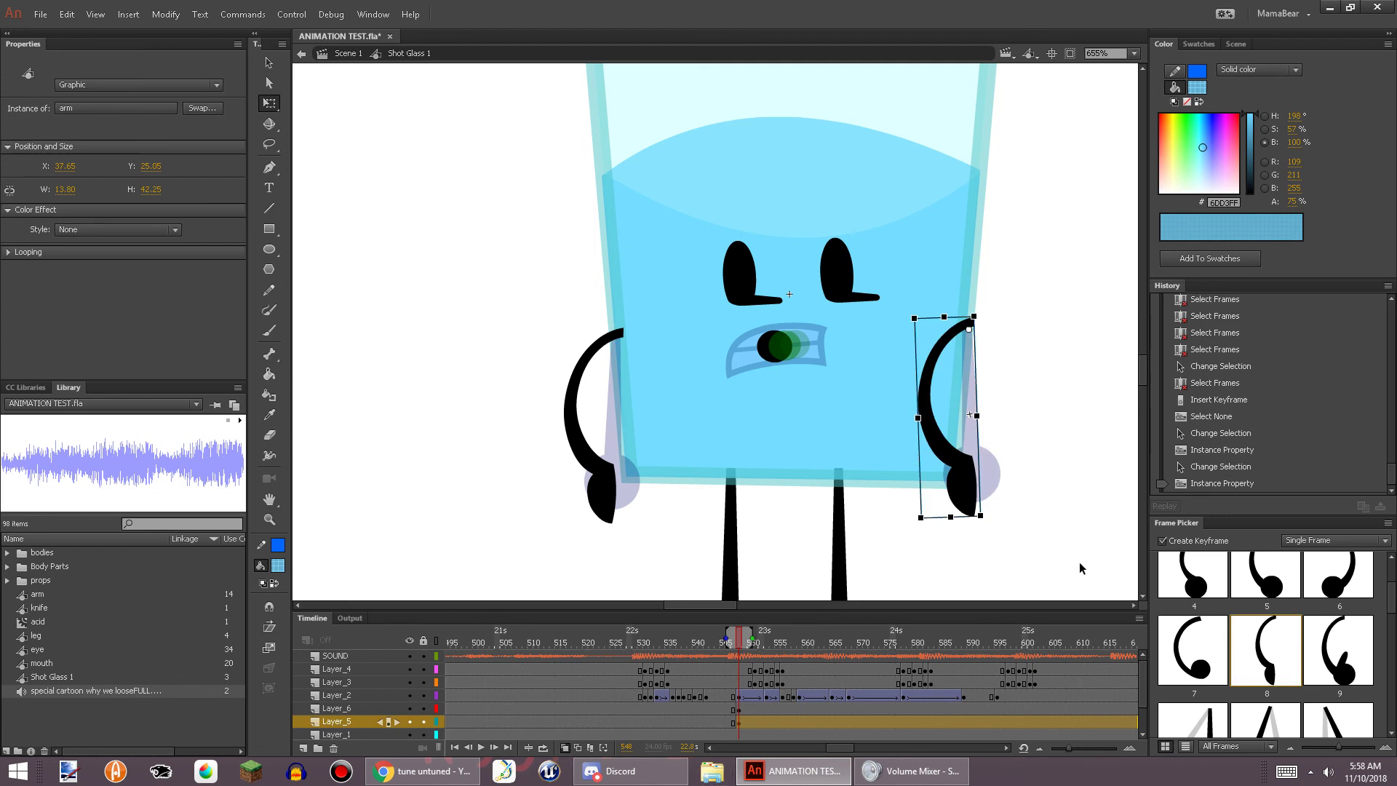
left_click_drag(919, 416, 1029, 414)
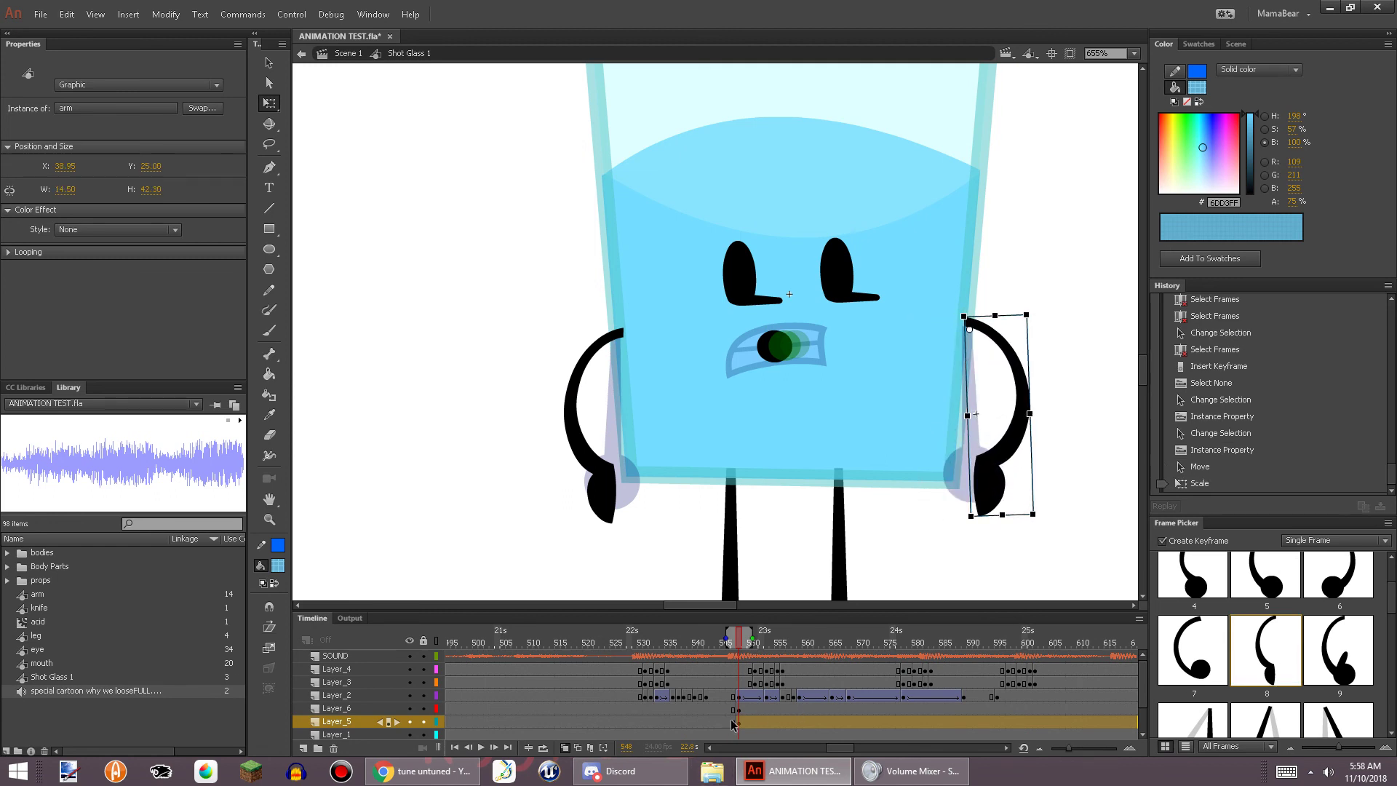
Insert keyframes at frame 554 on the arm layers, Layer_5 and Layer_6
left_click(775, 716)
right_click(775, 718)
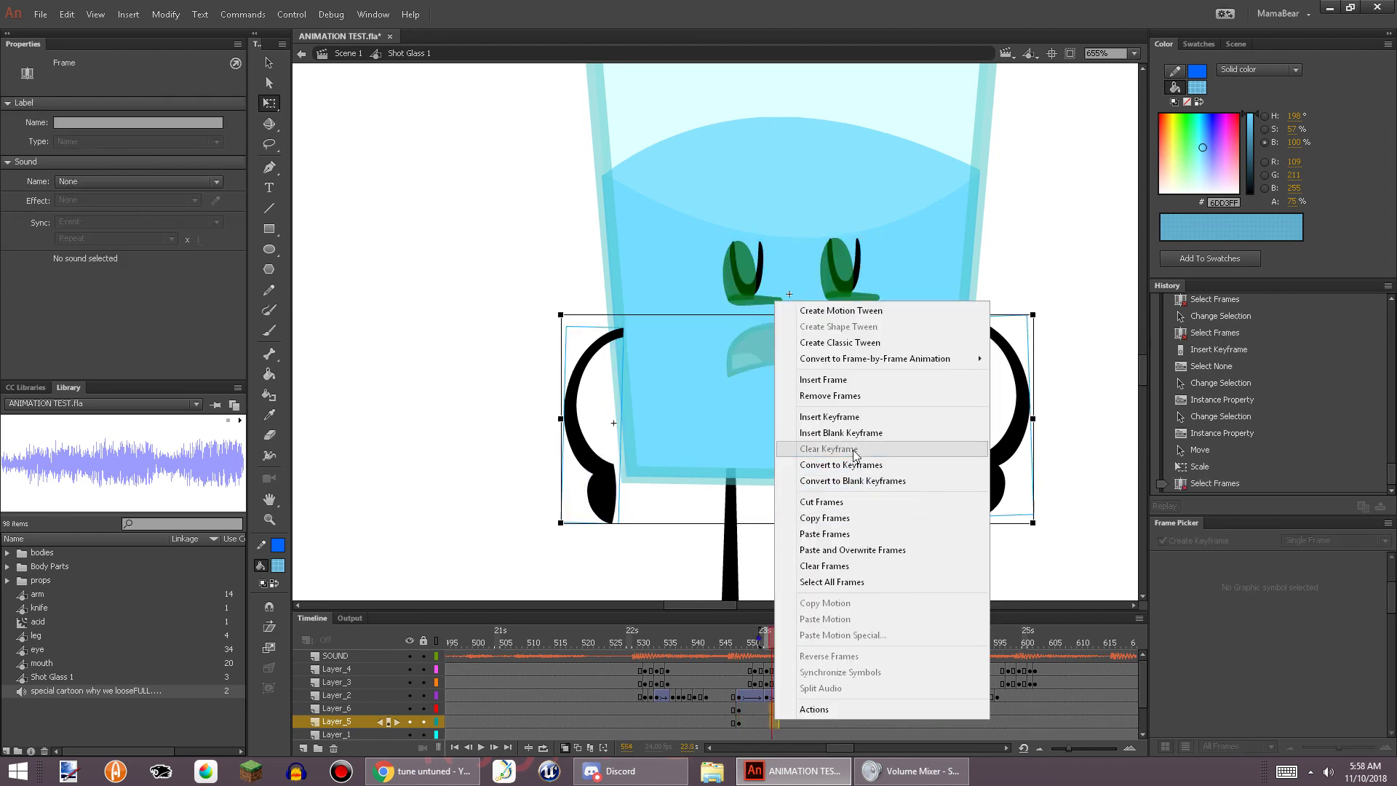
left_click(851, 417)
Rotate, scale and reposition both arms at frame 554 so the hands rest on the glass's lower corners like hips
left_click(632, 570)
left_click(617, 486)
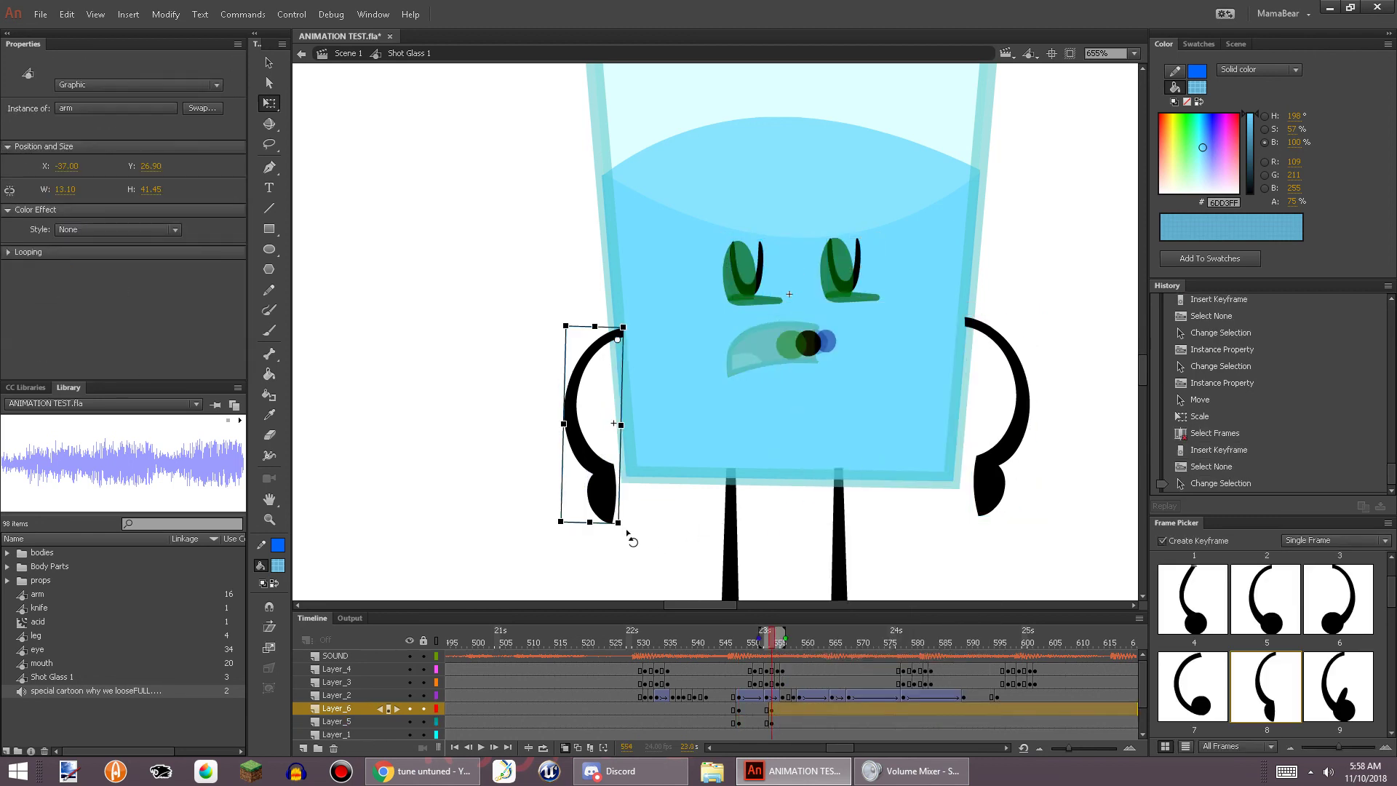
left_click_drag(627, 535, 637, 474)
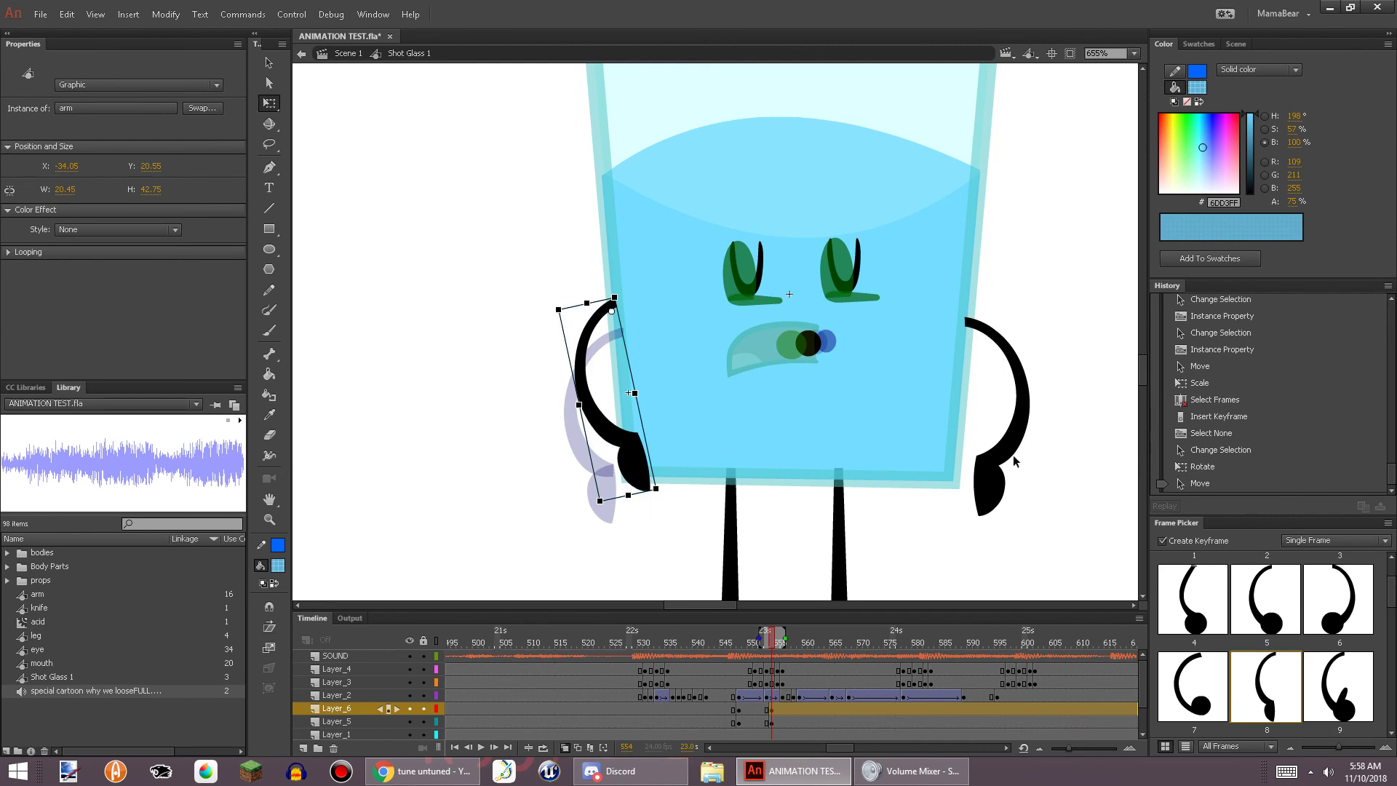
left_click(1013, 497)
left_click_drag(1032, 516, 1029, 524)
mouse_move(977, 474)
left_mouse_down()
mouse_move(971, 455)
mouse_move(981, 468)
left_mouse_up()
left_click(639, 489)
mouse_move(626, 495)
left_mouse_down()
mouse_move(624, 467)
mouse_move(619, 504)
left_mouse_up()
left_click_drag(977, 438, 972, 460)
Create classic tweens on Layer_5 and Layer_6 between the arm keyframes at about frames 548 and 554
left_click(752, 721)
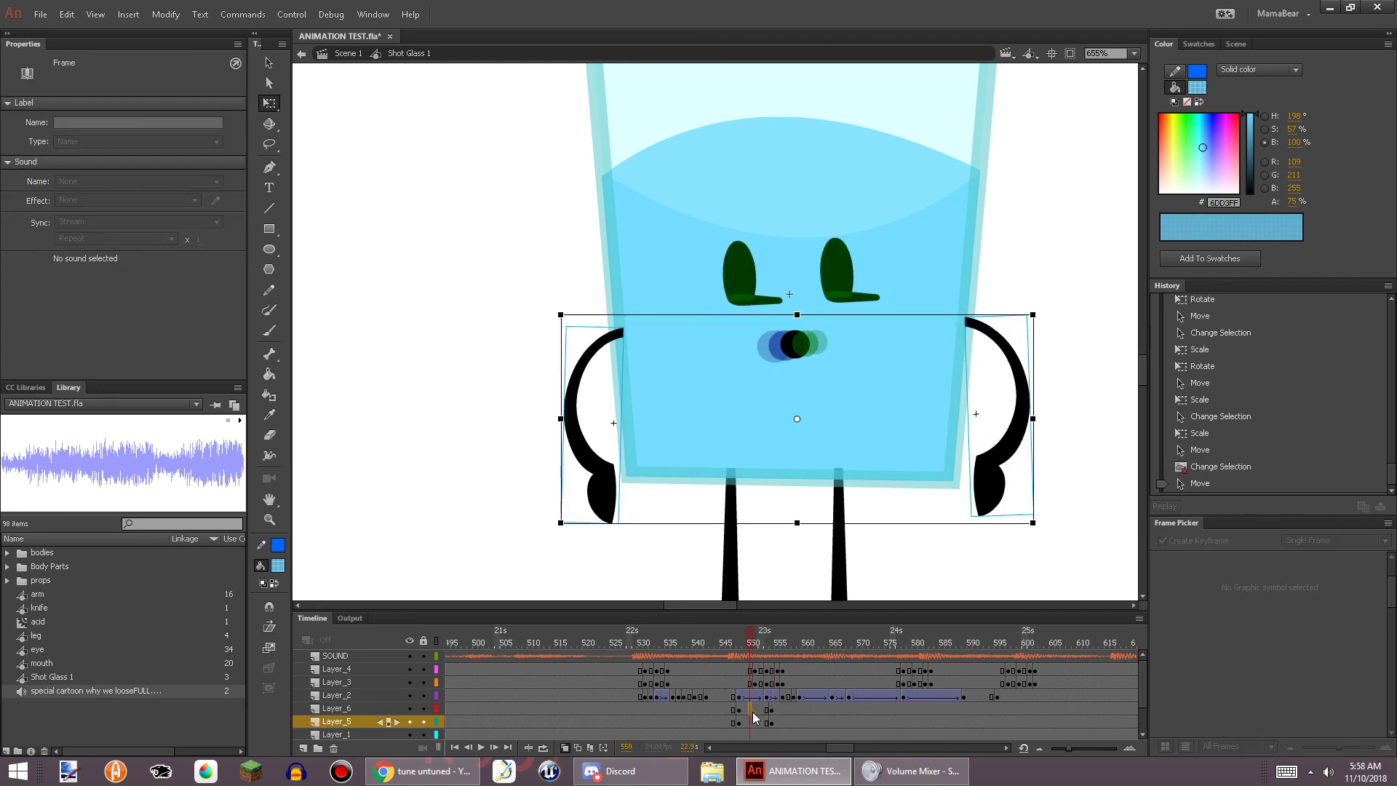
right_click(752, 722)
left_click(740, 702)
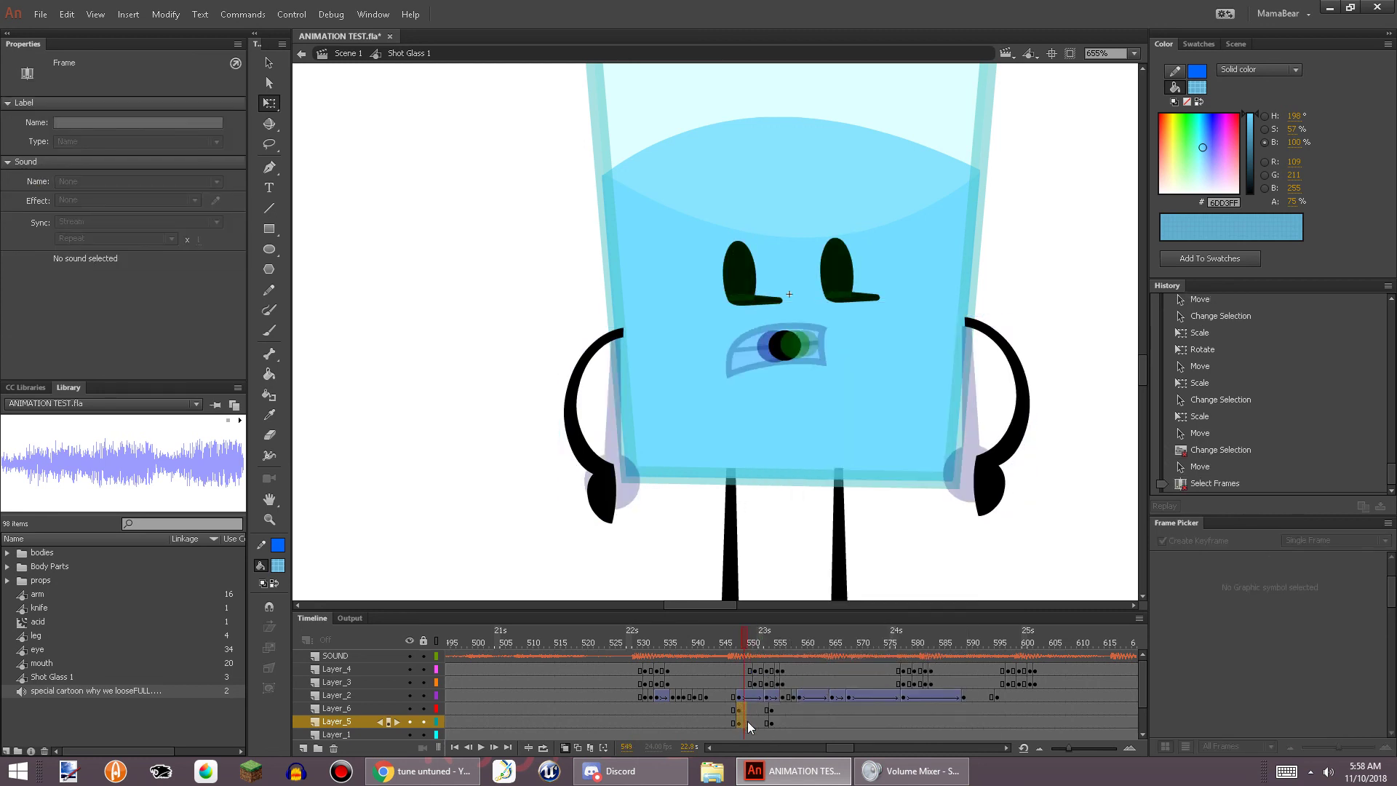
left_click(747, 722)
right_click(742, 721)
left_click(804, 343)
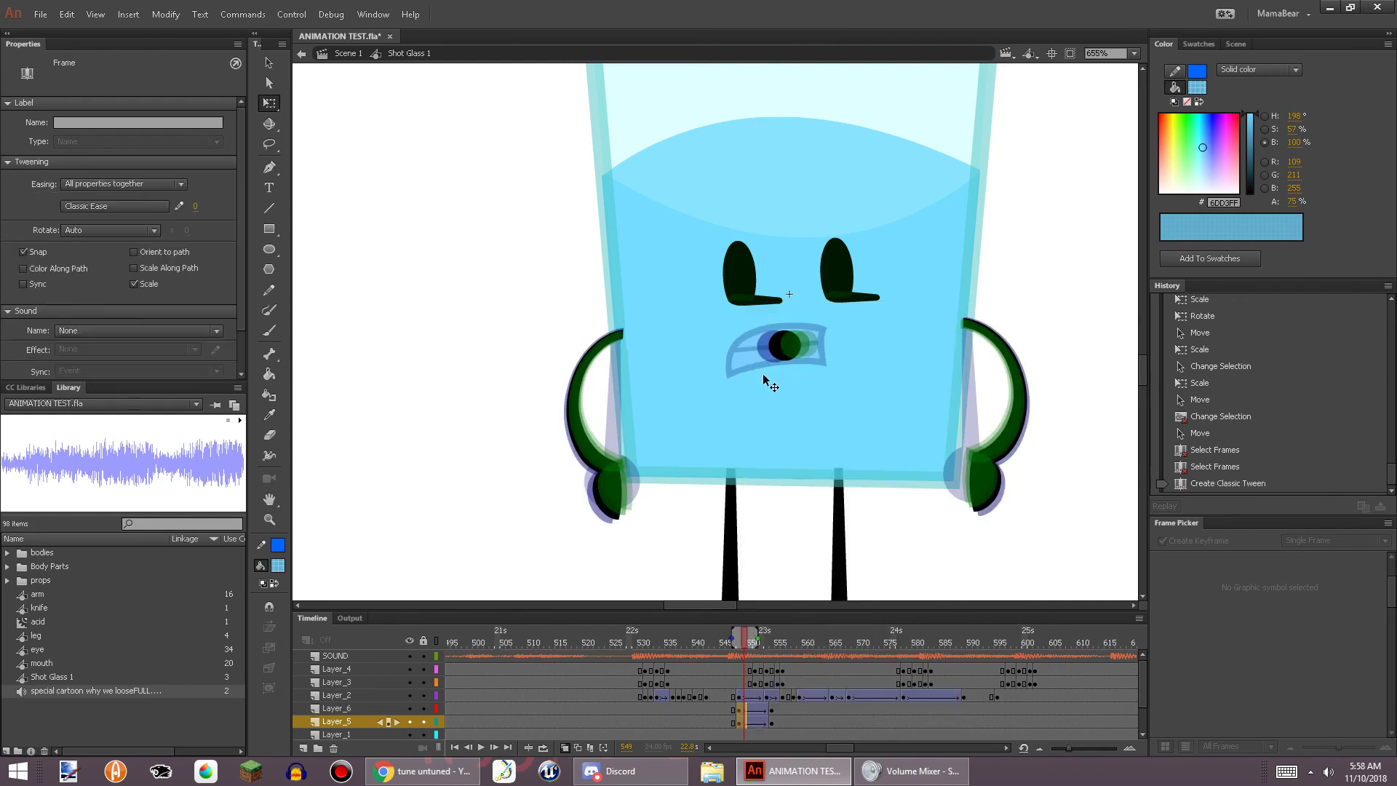
Play back the timeline from about frame 543 to check the arm movement against the sound
left_click_drag(716, 654, 785, 621)
left_click(711, 696)
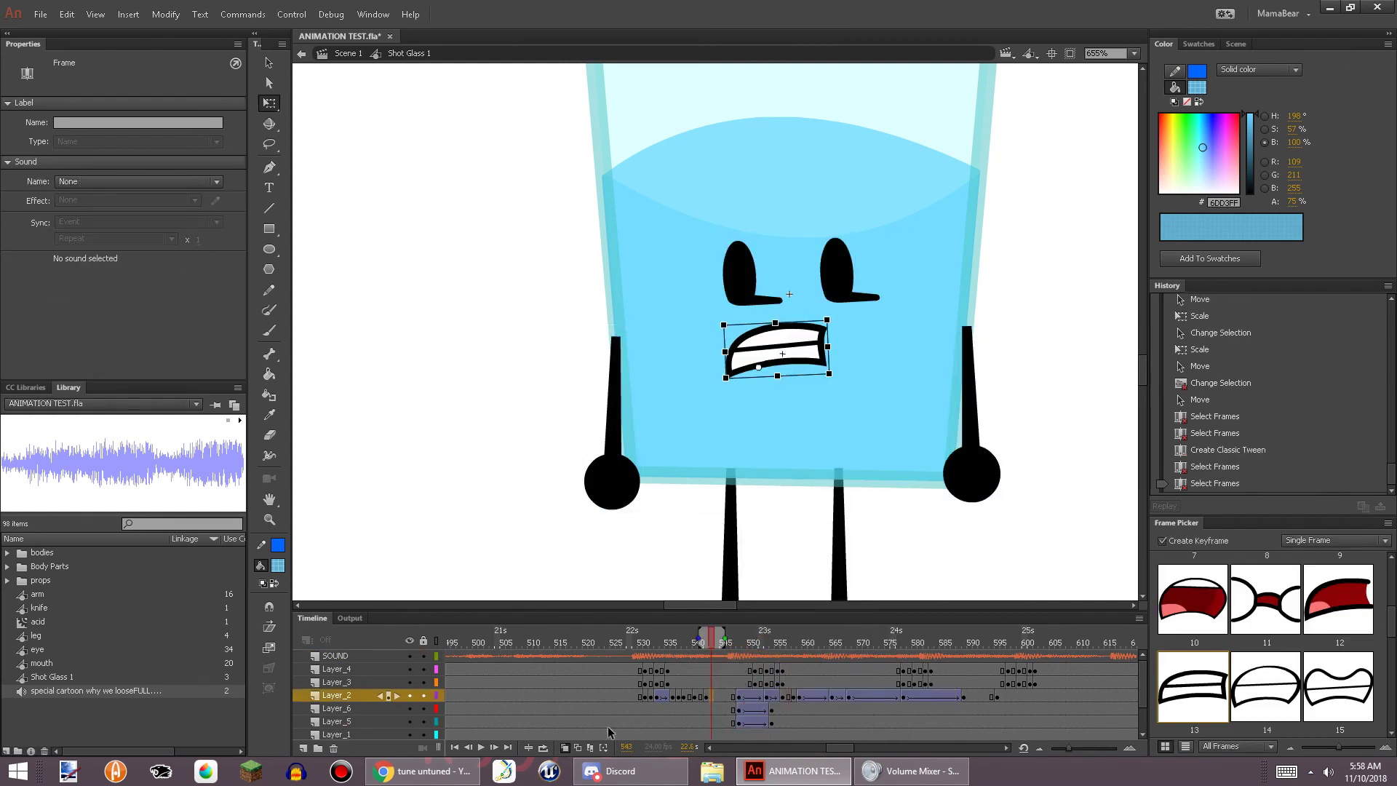
left_click(480, 748)
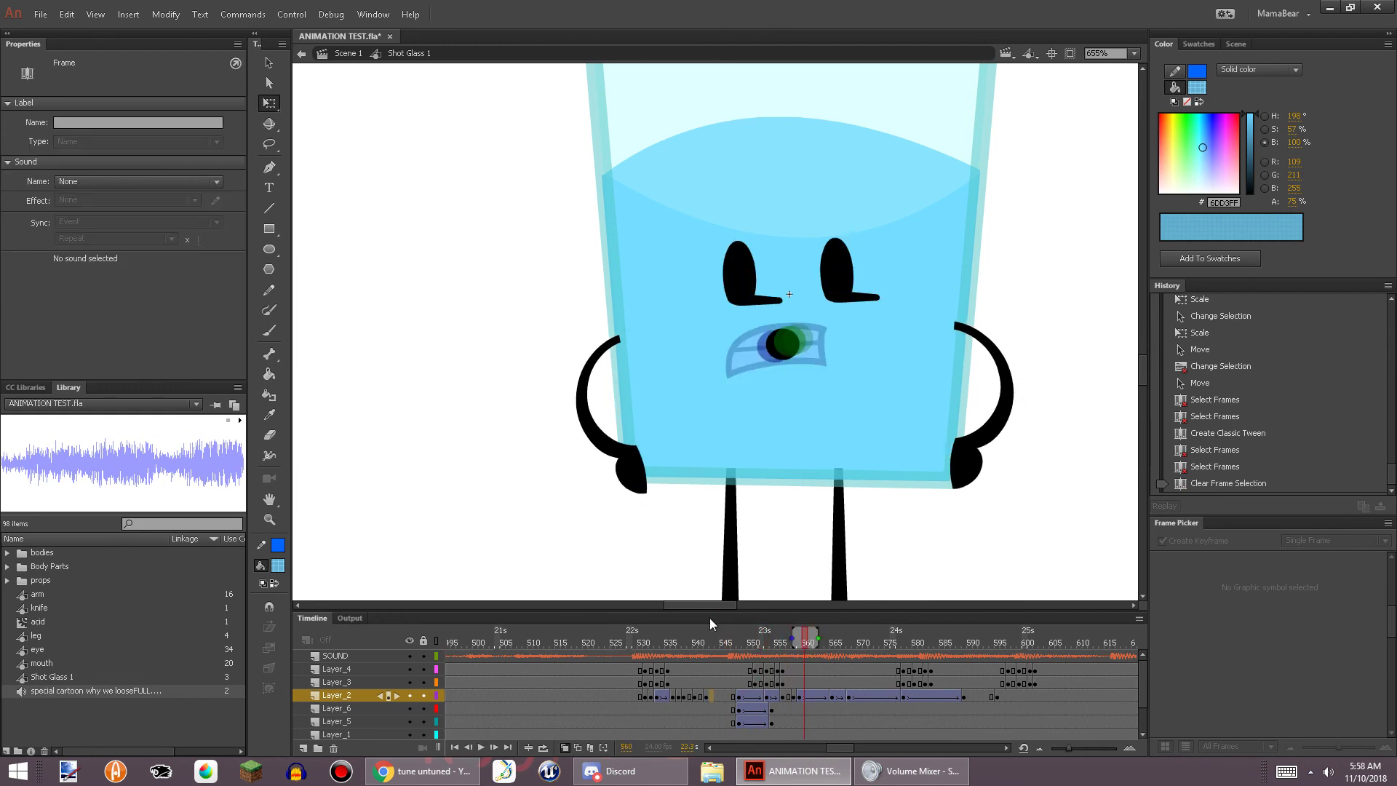
left_click(478, 747)
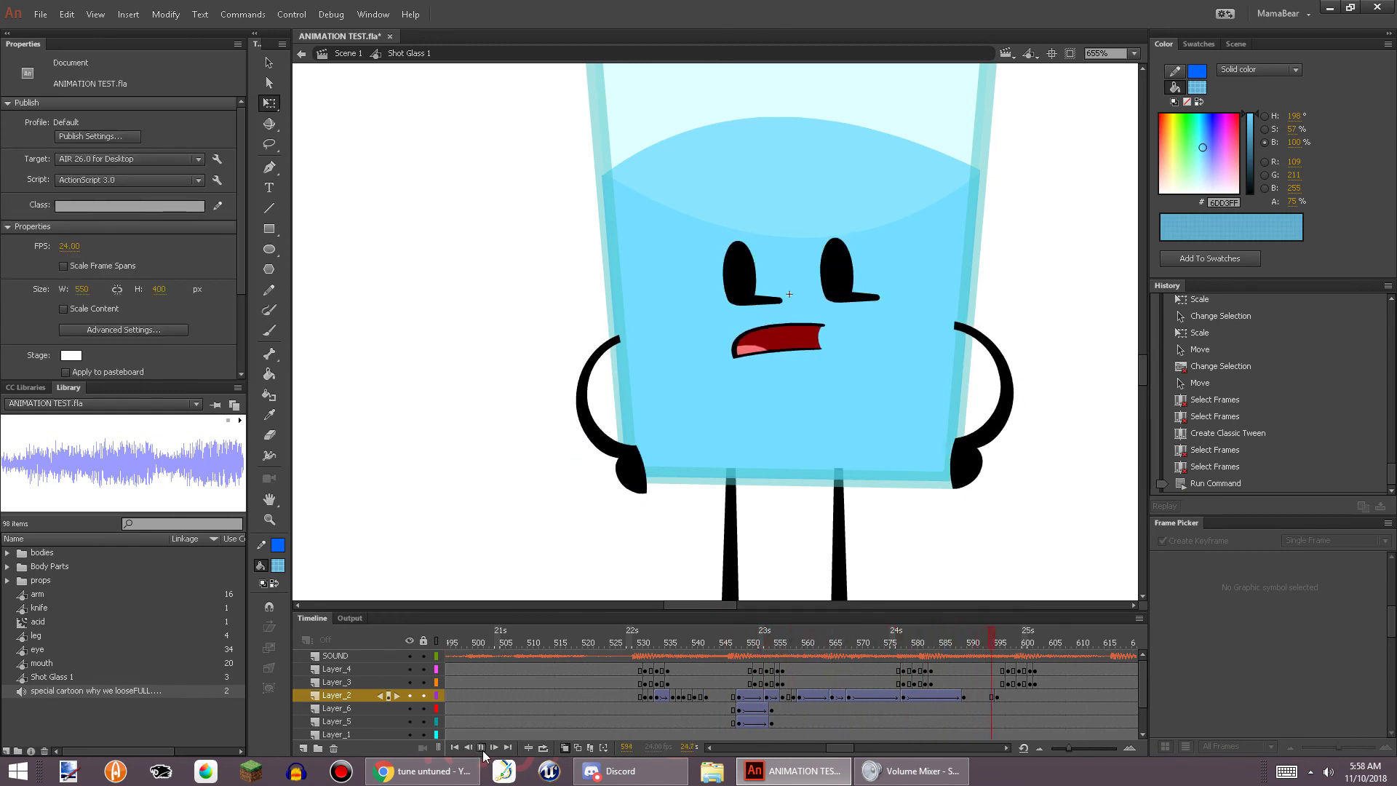
left_click(481, 747)
Set both eyes, on Layer_3 and Layer_4, to forward-looking pose 2 at about frame 583, after the blink
left_click(927, 669)
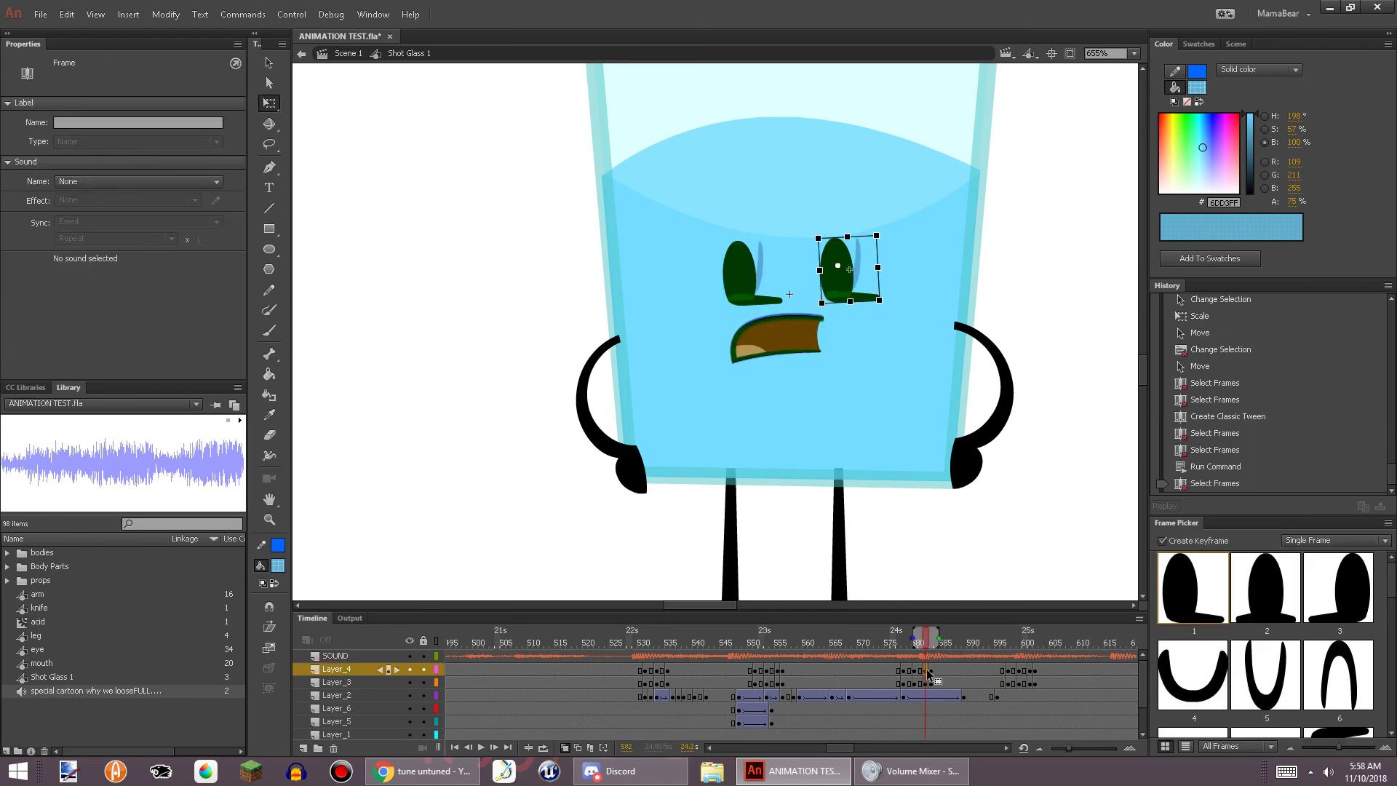
left_click(927, 671)
left_click(932, 674)
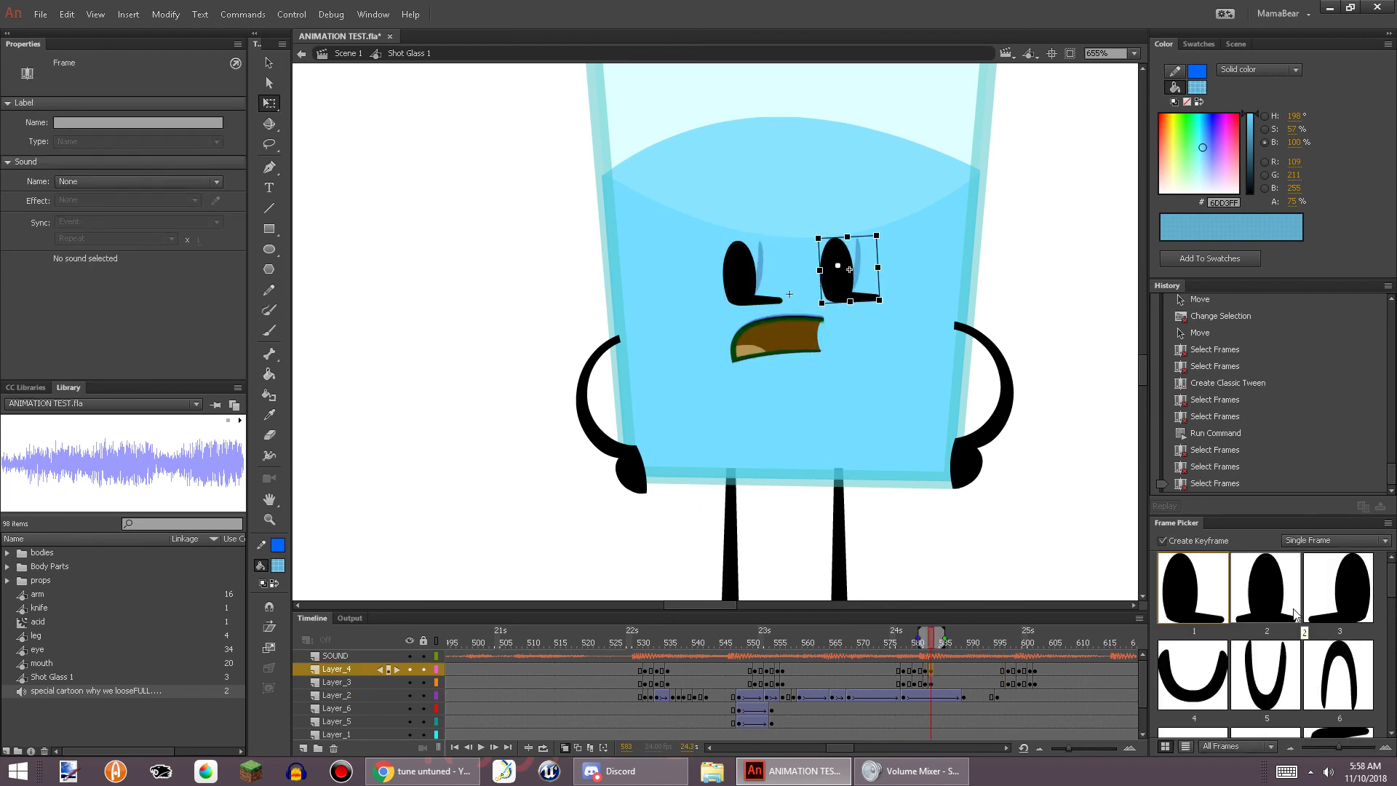
left_click(1267, 590)
left_click(741, 280)
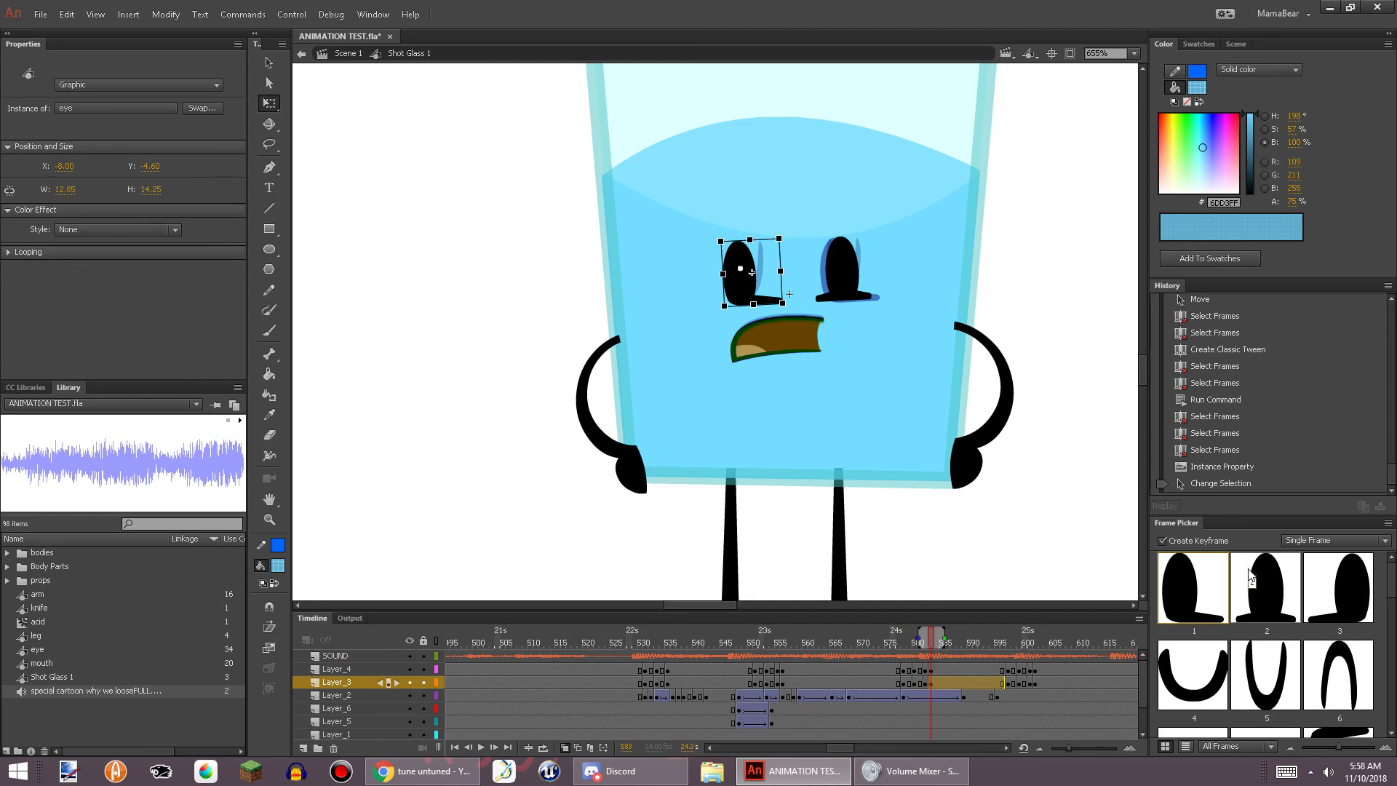
left_click(1265, 589)
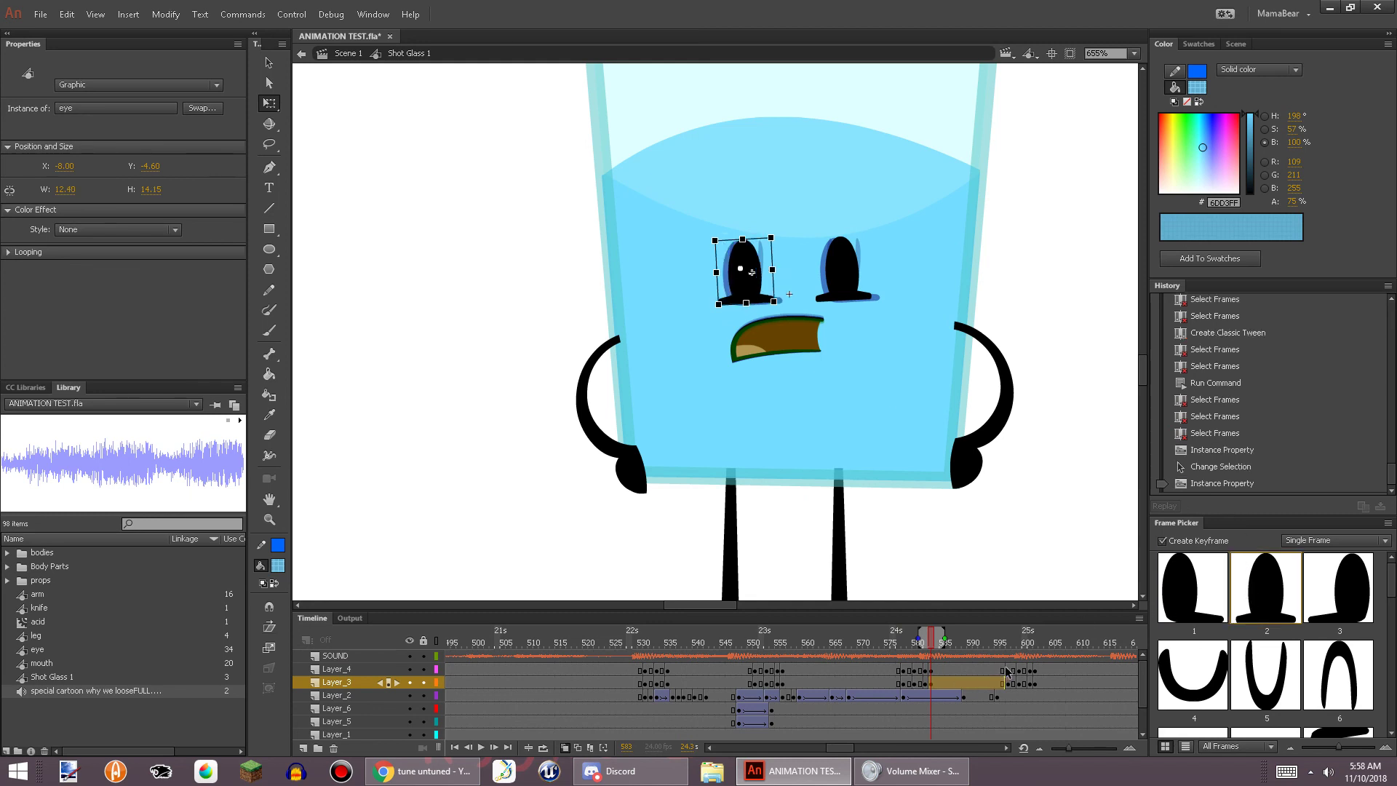
left_click(932, 672)
left_click(936, 674)
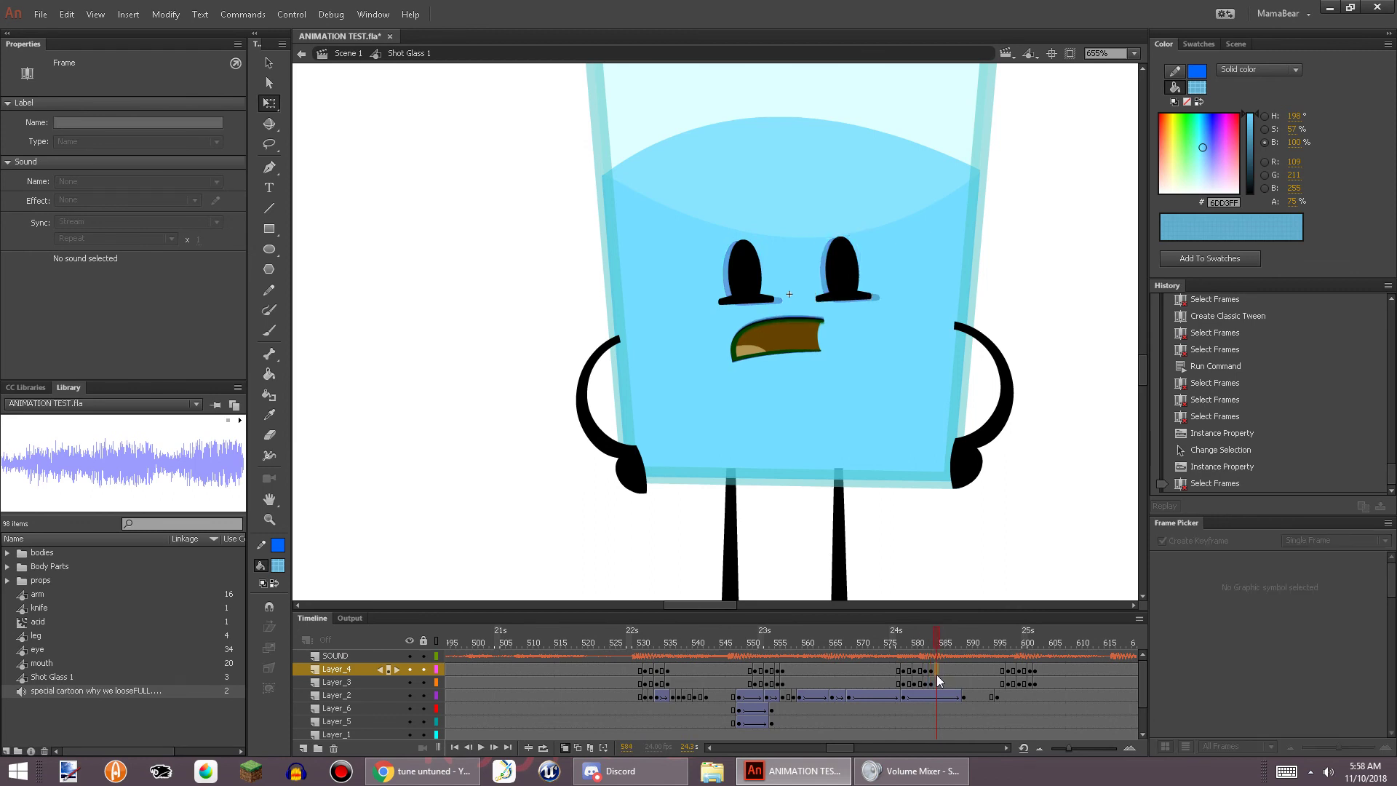
Set both eyes, on Layer_3 and Layer_4, to the flat-browed pose 10 at frame 601
left_click(1020, 672)
left_click(1029, 670)
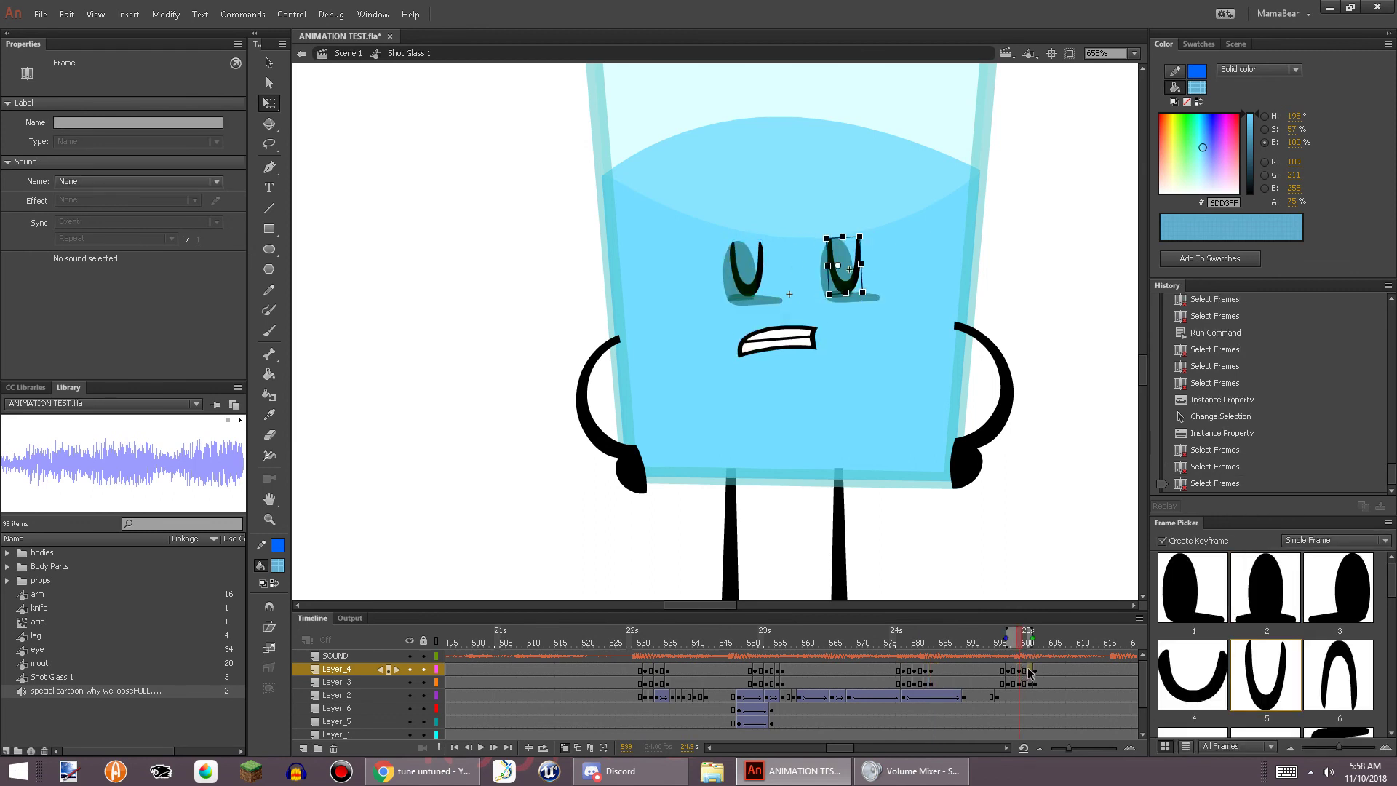
scroll(1328, 653, "down", 3)
scroll(1328, 653, "down", 4)
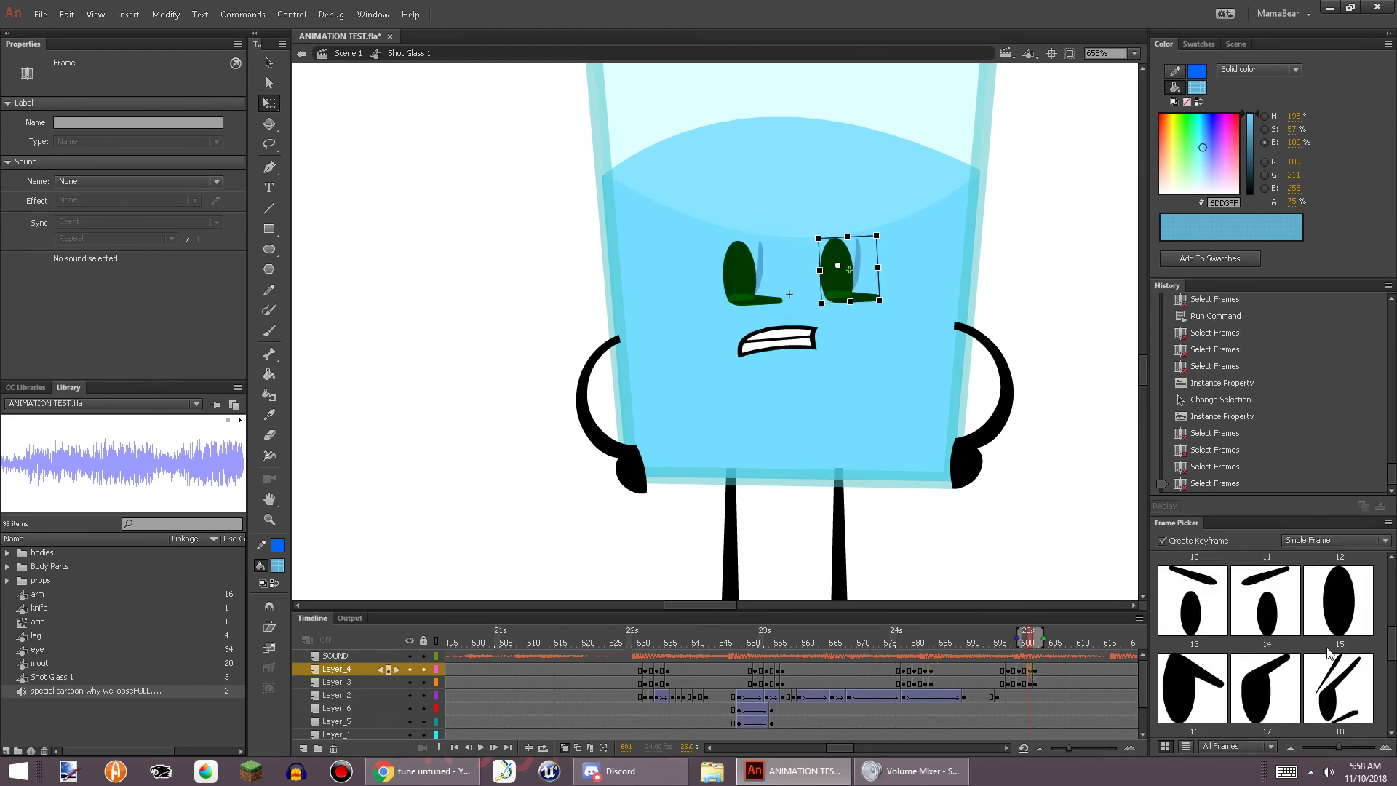
scroll(1294, 660, "up", 3)
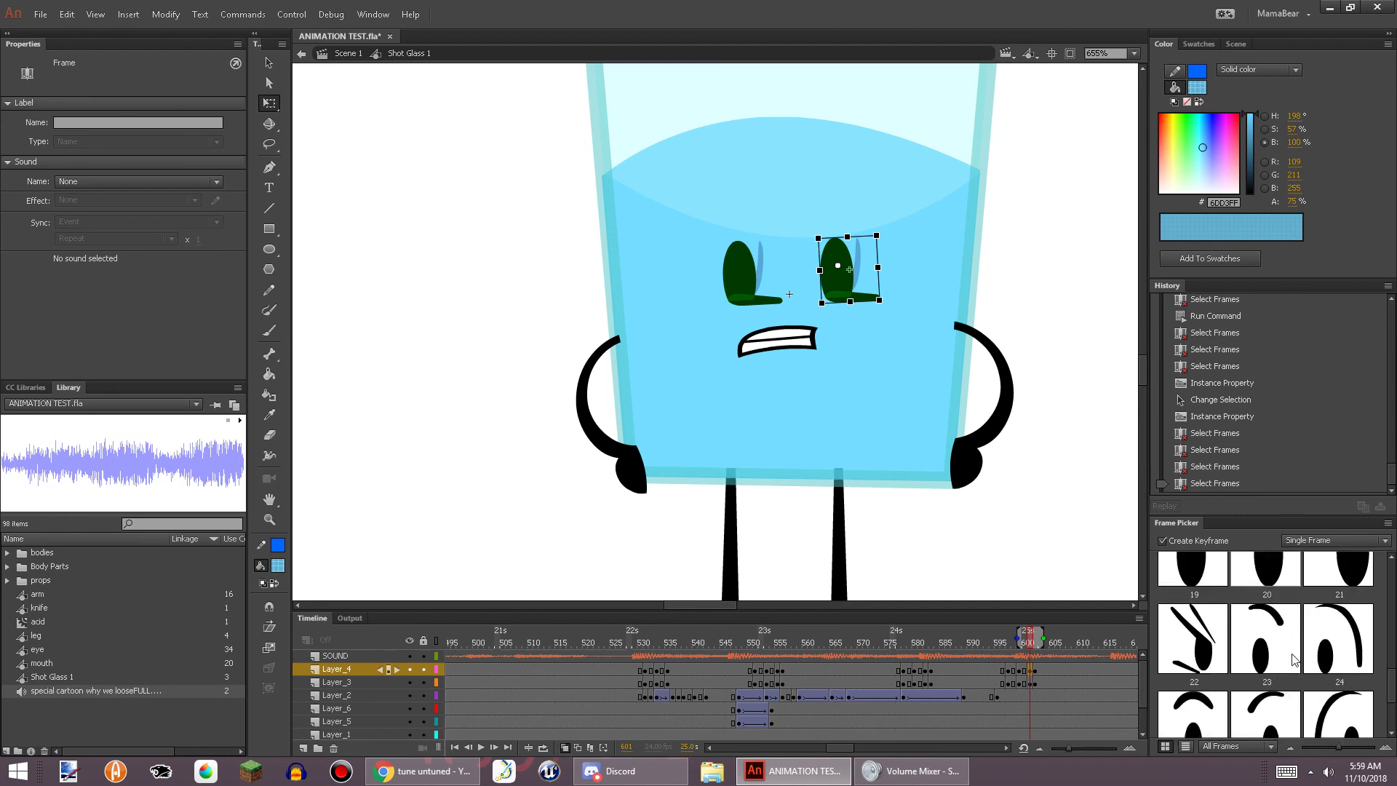
scroll(1292, 658, "up", 2)
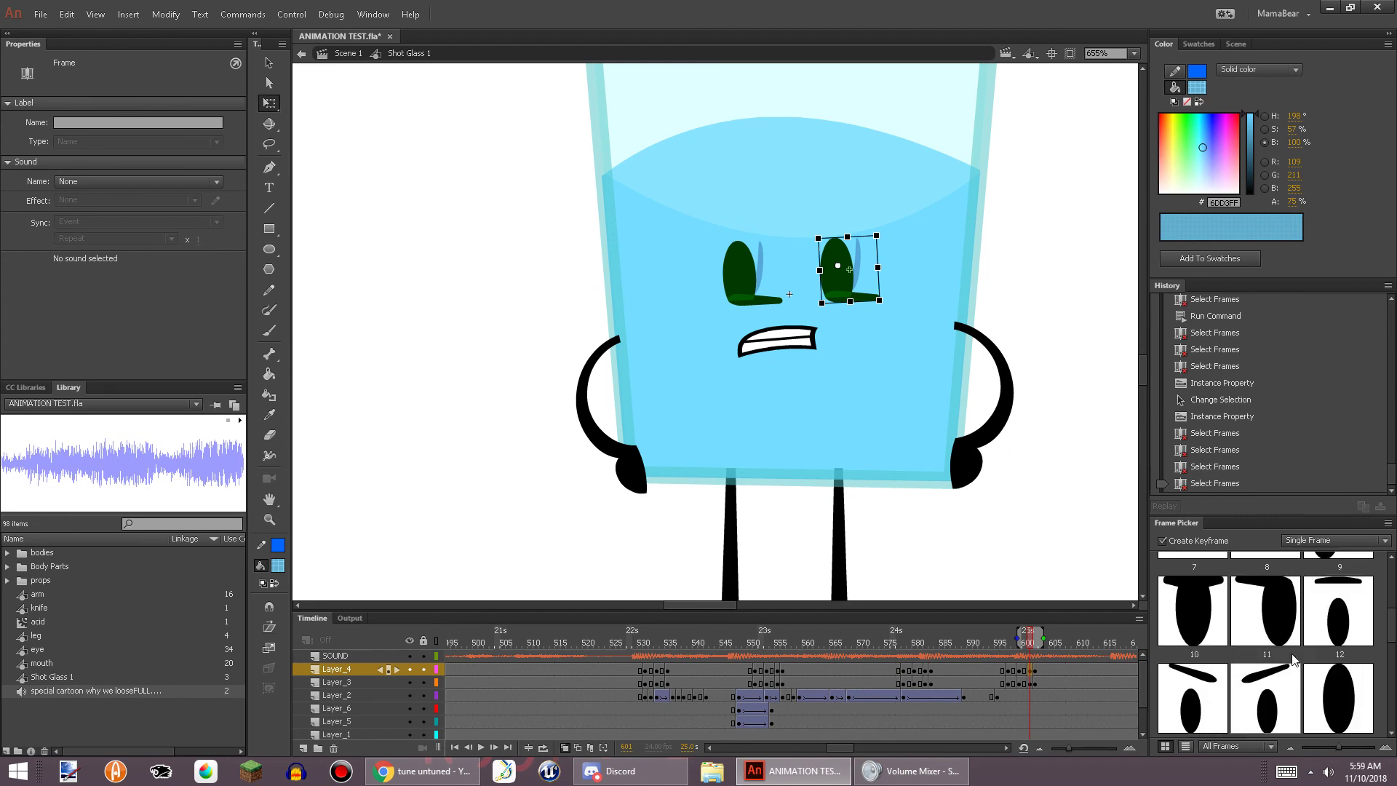
left_click(1195, 611)
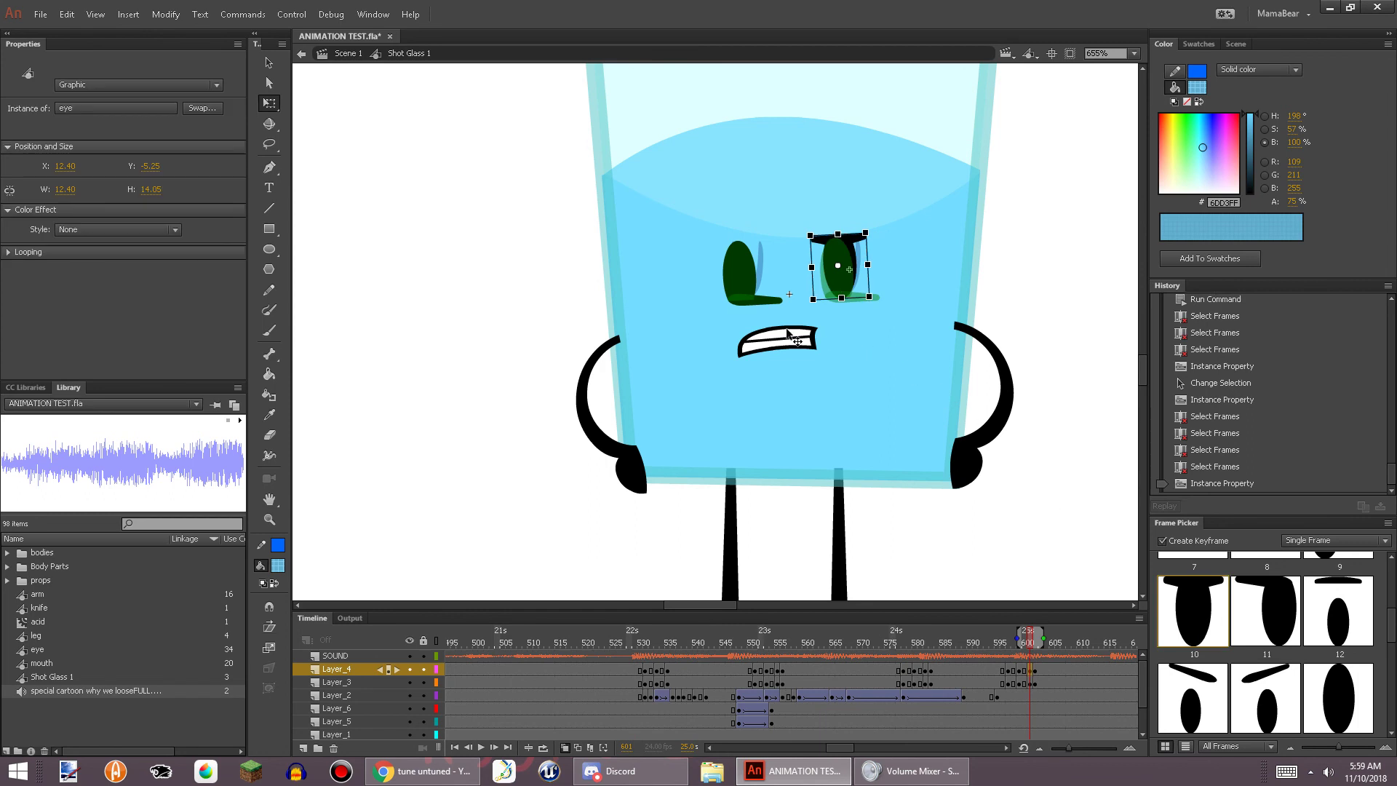
left_click(741, 290)
scroll(1191, 598, "down", 3)
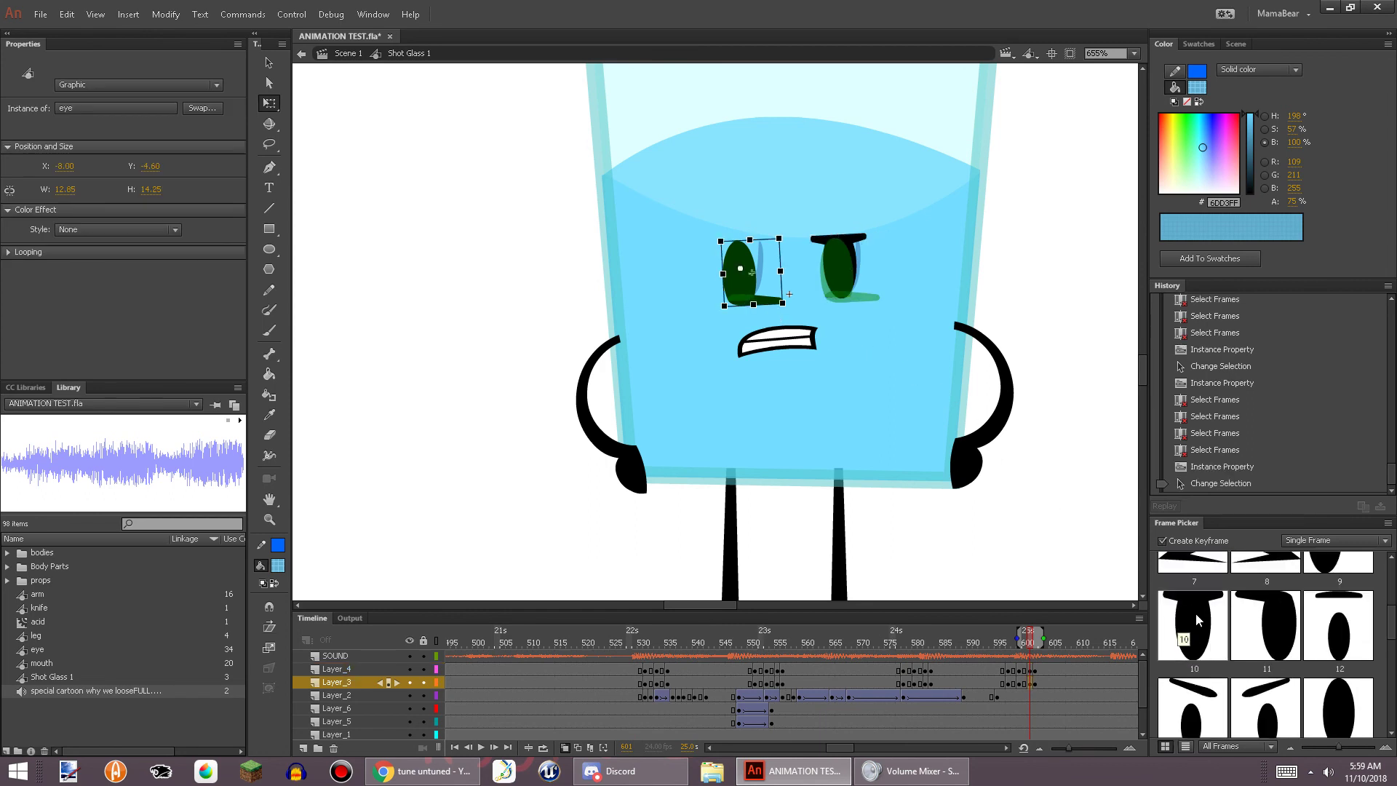
left_click(1194, 612)
Clear the eye keyframes at frame 602 and move the last blink's keyframes on Layer_3 and Layer_4 about six frames earlier
left_click(1037, 678)
right_click(1036, 681)
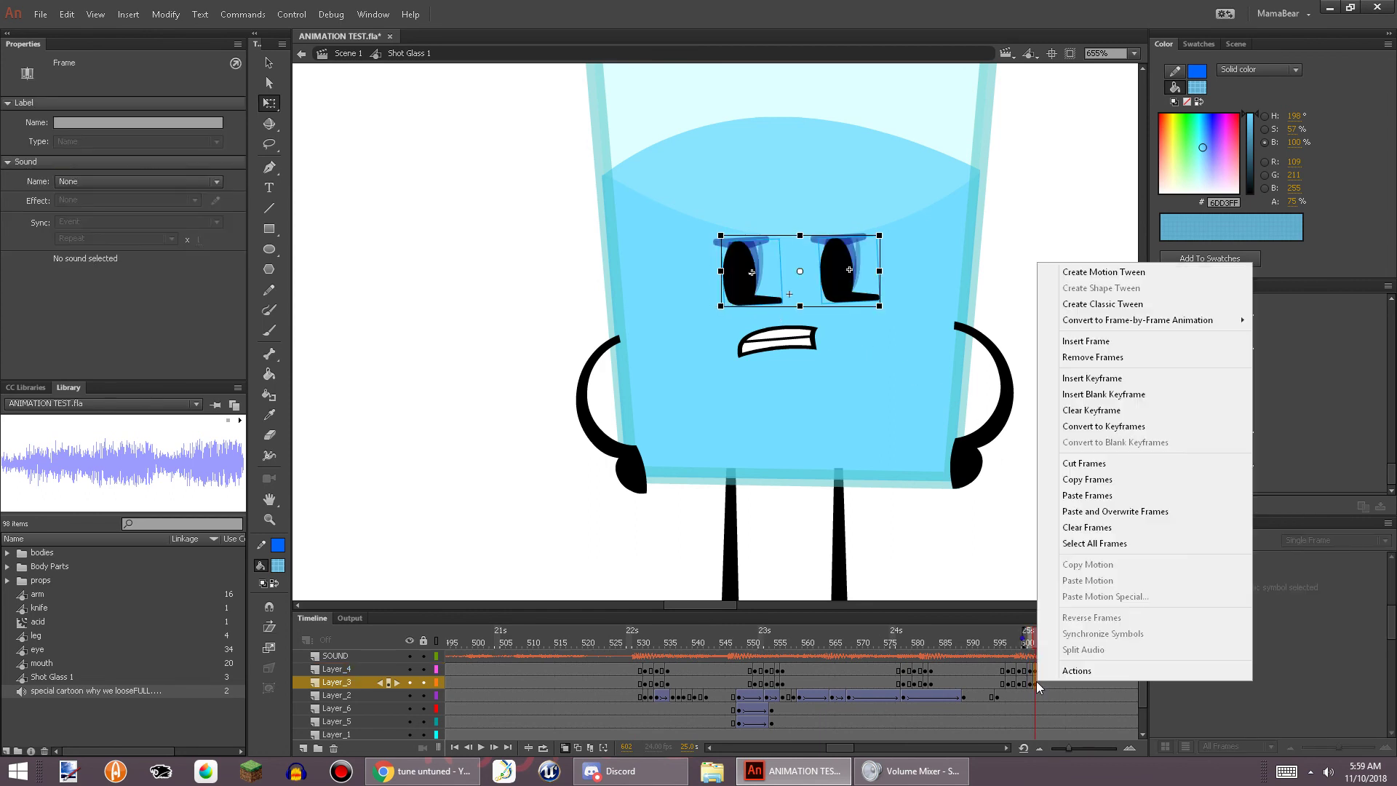
left_click(1095, 412)
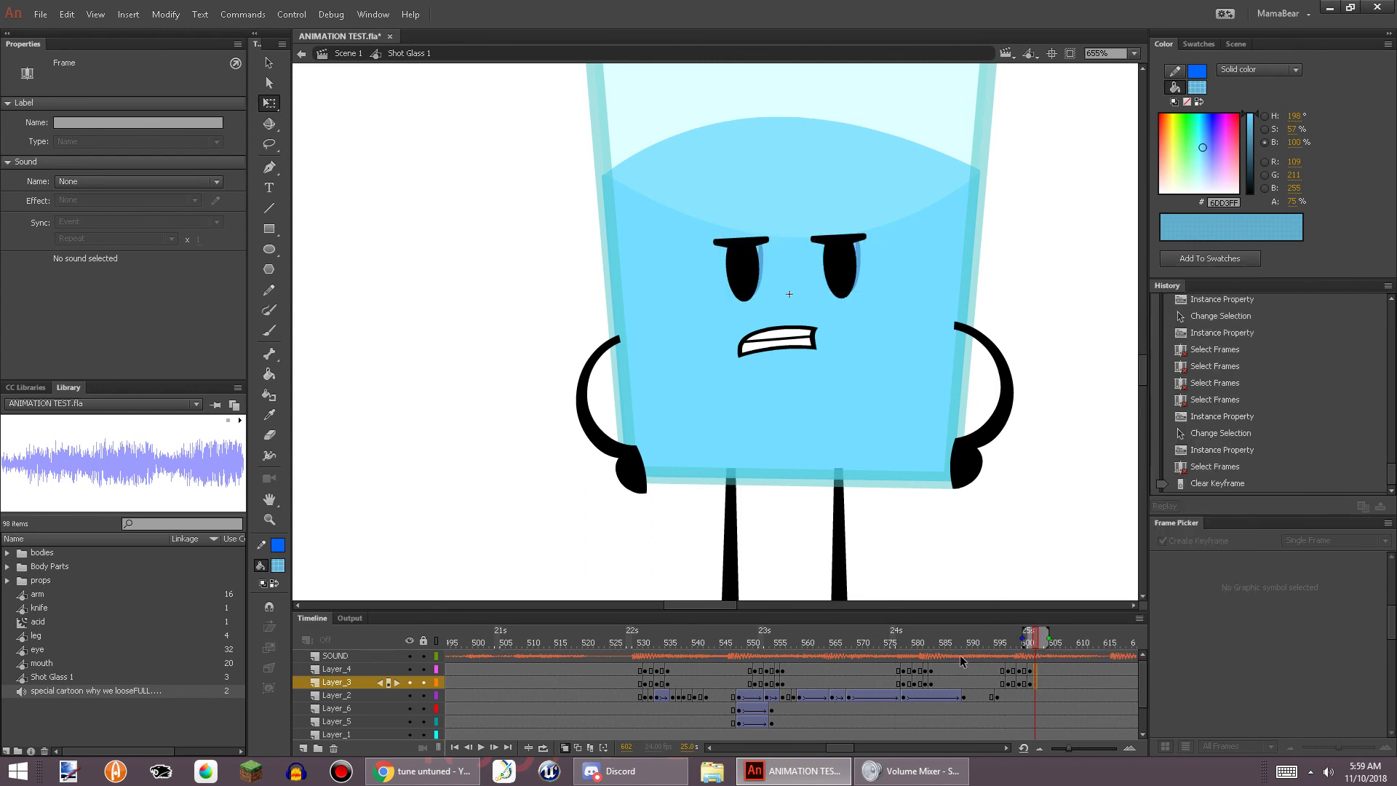
left_click_drag(959, 655, 1081, 612)
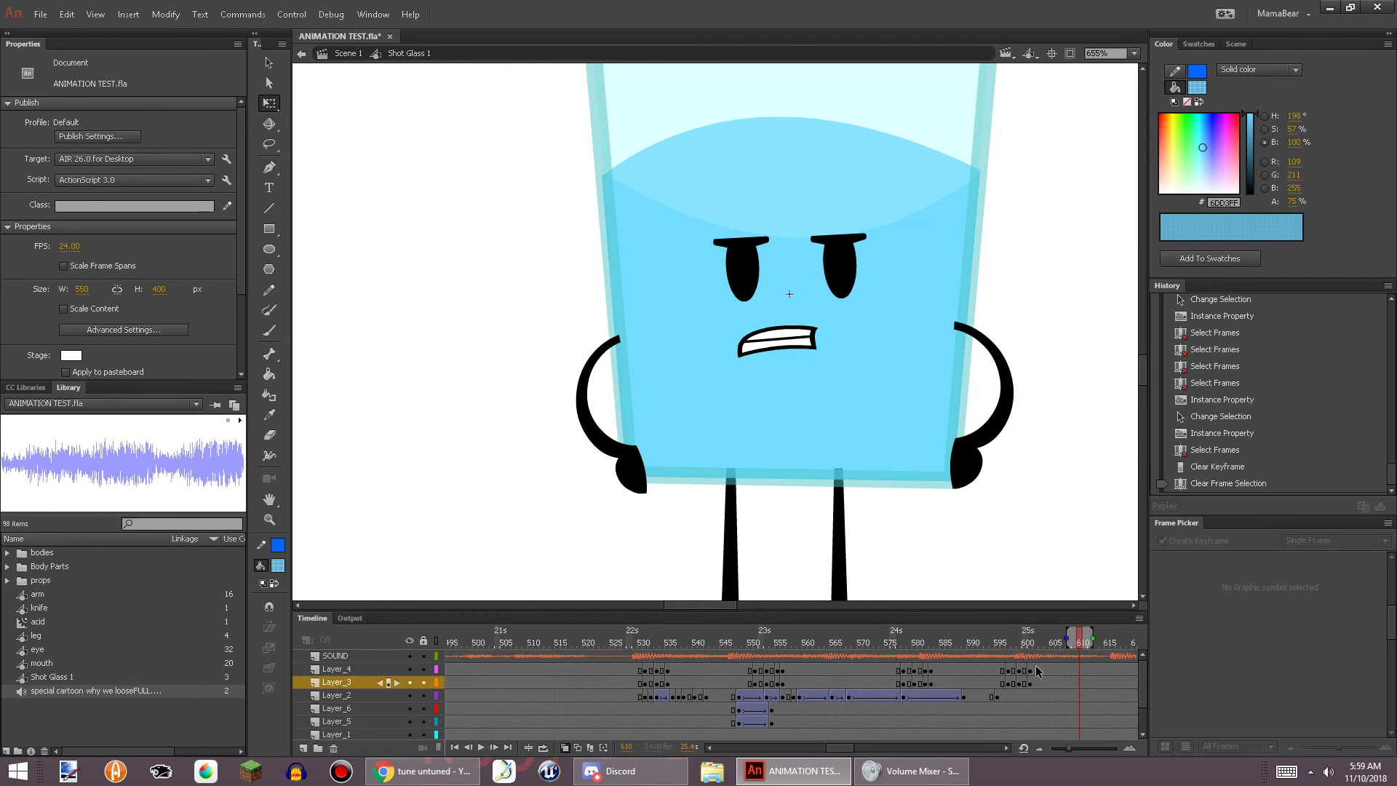
left_click_drag(1029, 672, 989, 675)
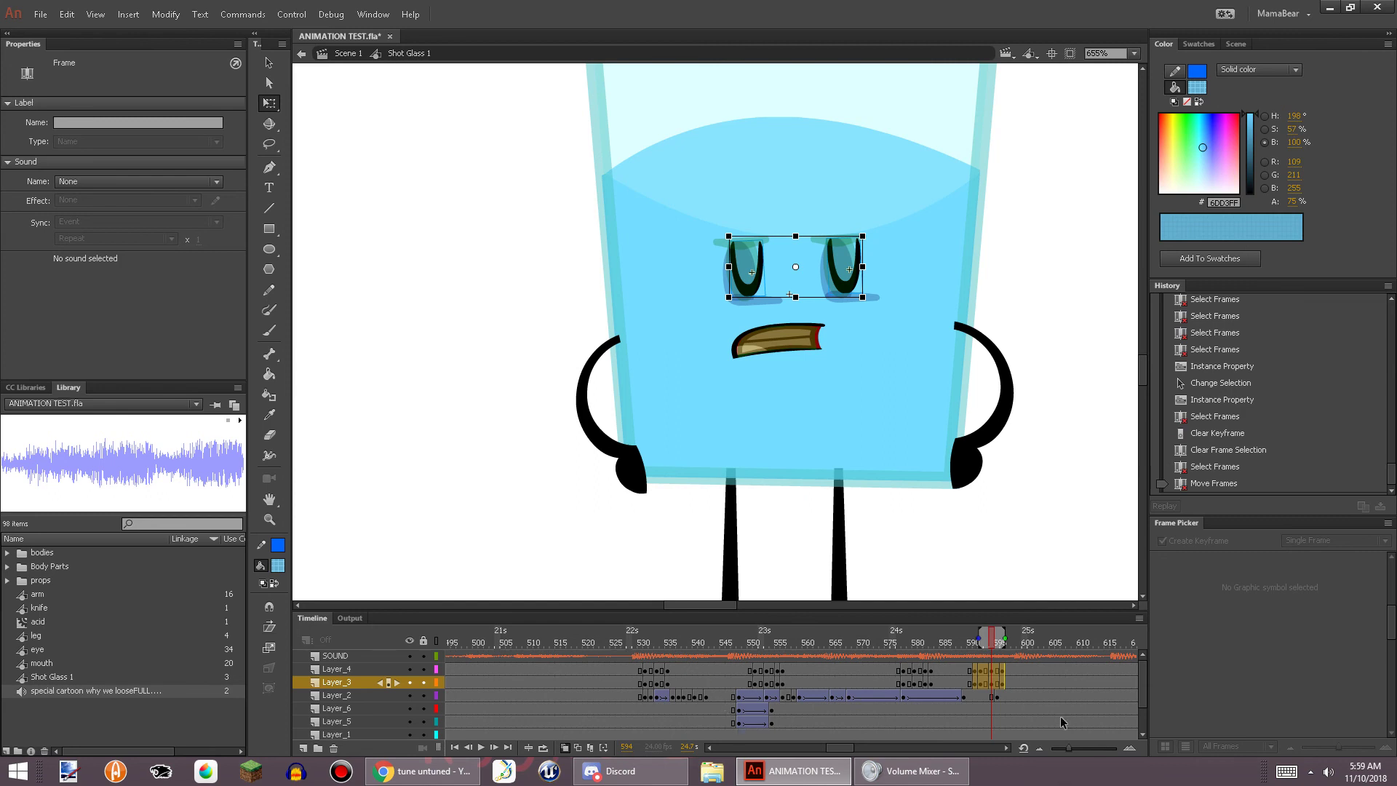
Play back the timeline from about frame 530 to check the lip-sync, blinks and arm poses
left_click(640, 647)
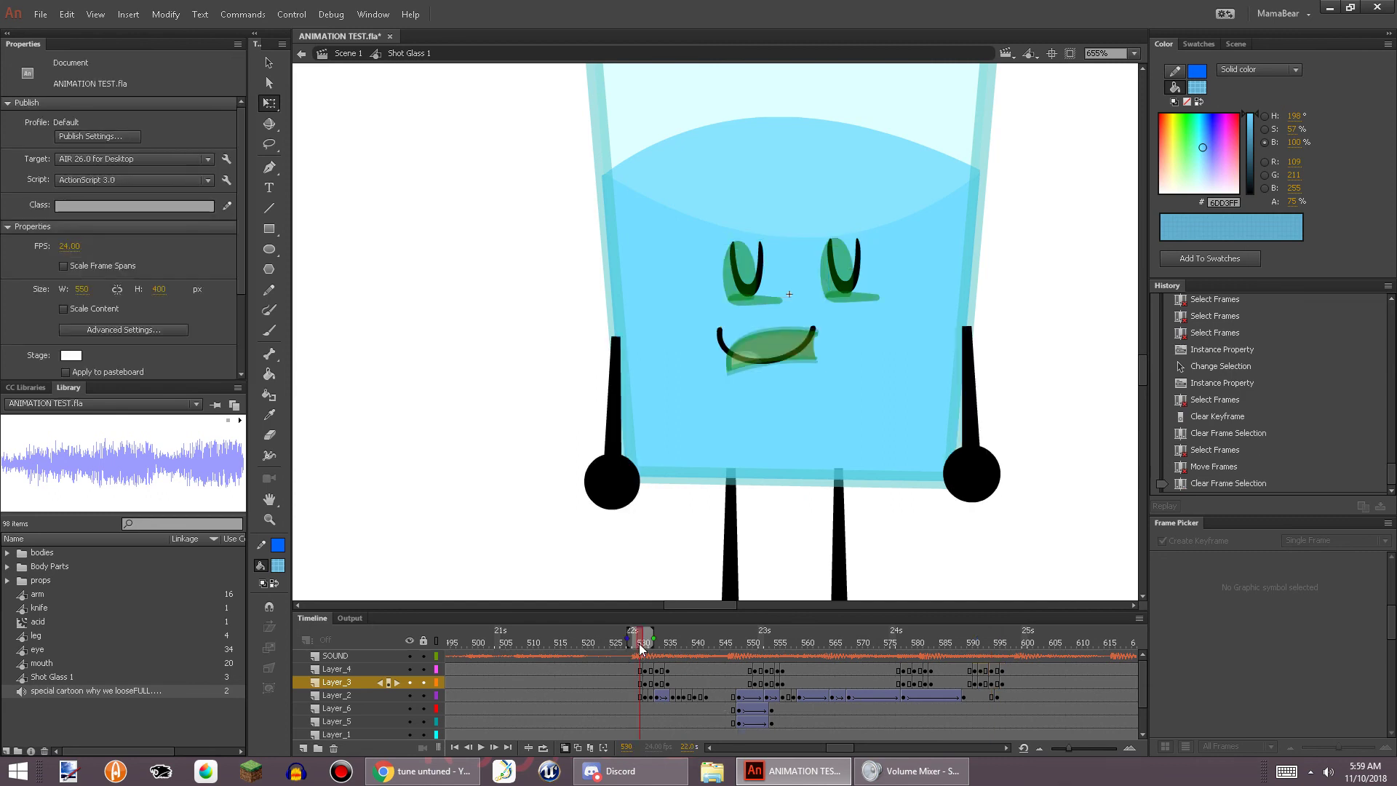
left_click(480, 747)
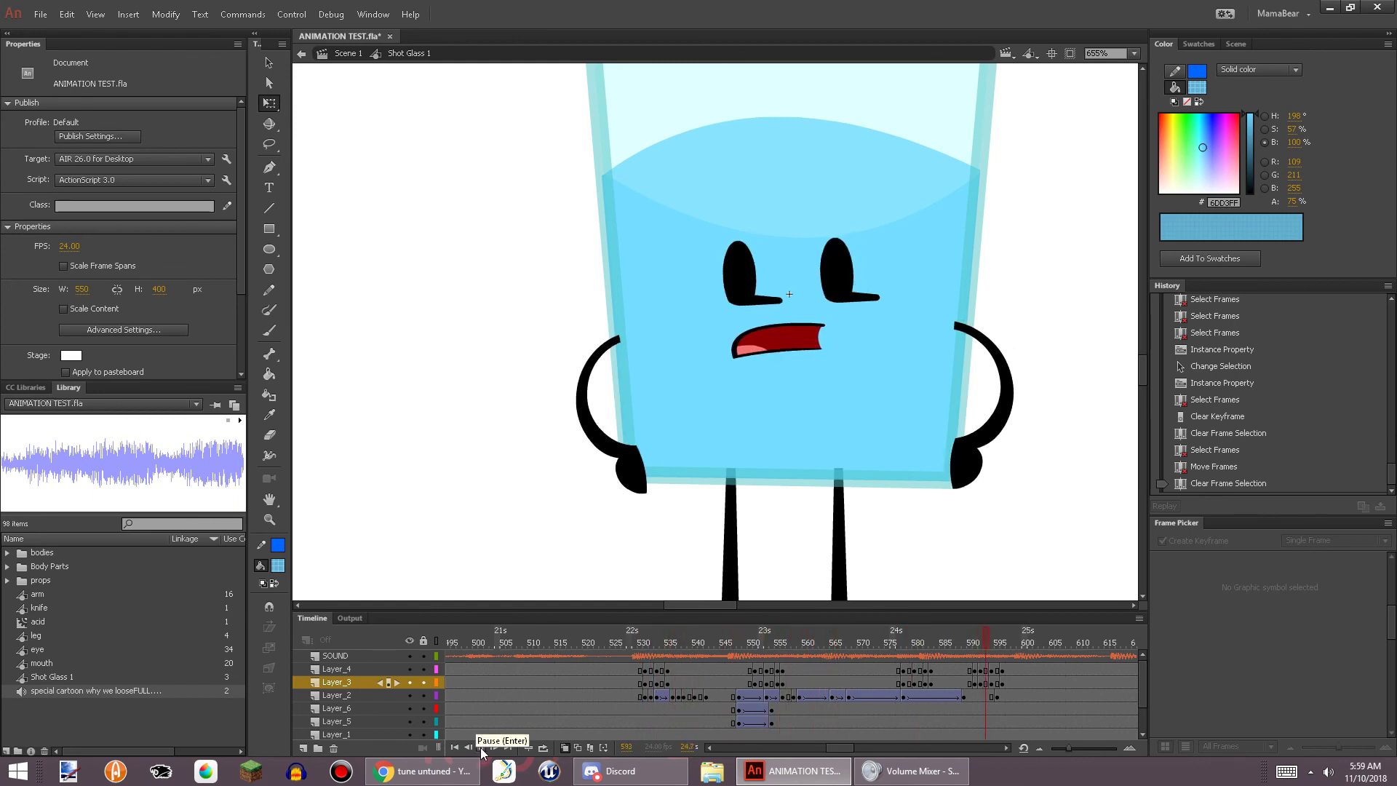
left_click(479, 747)
Save the animation file
left_click(40, 14)
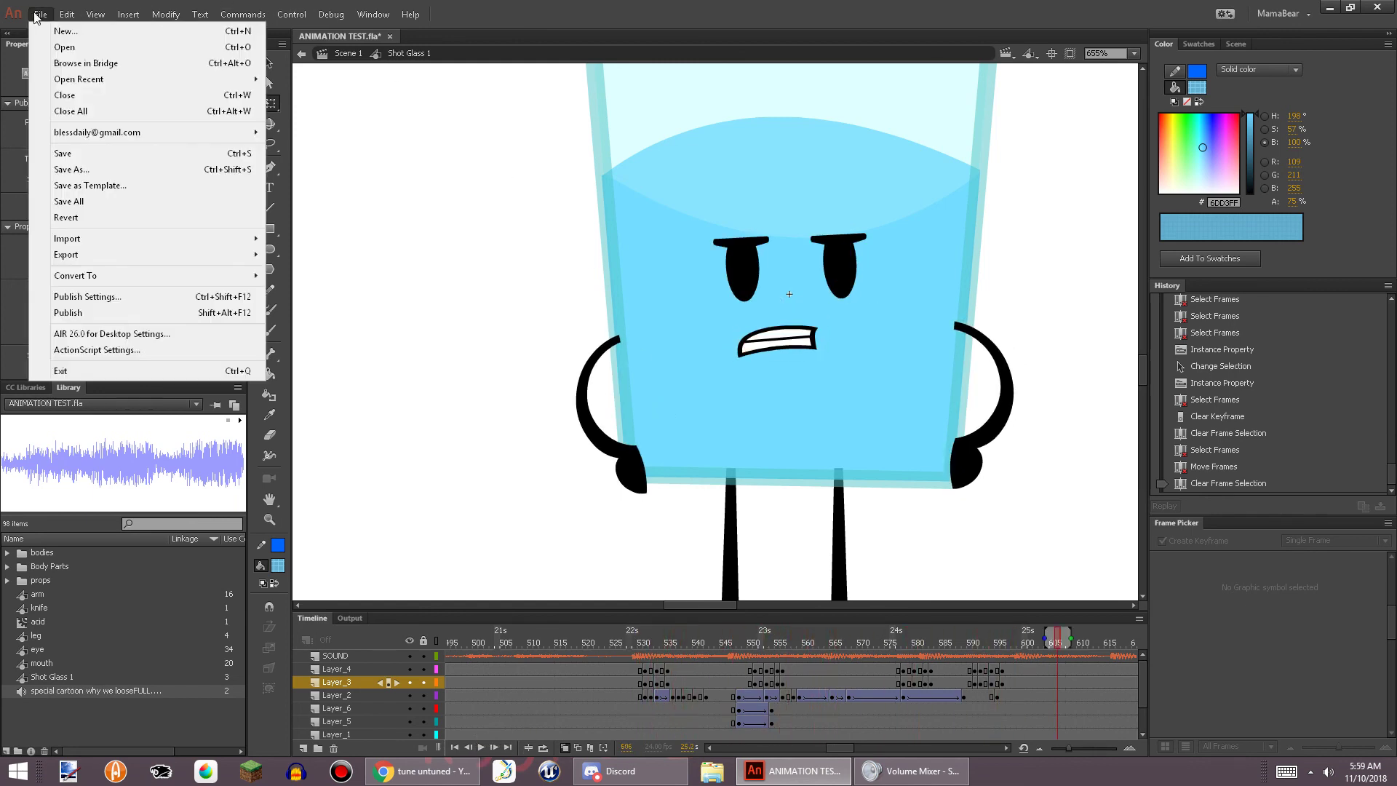
left_click(315, 211)
scroll(727, 349, "down", 5)
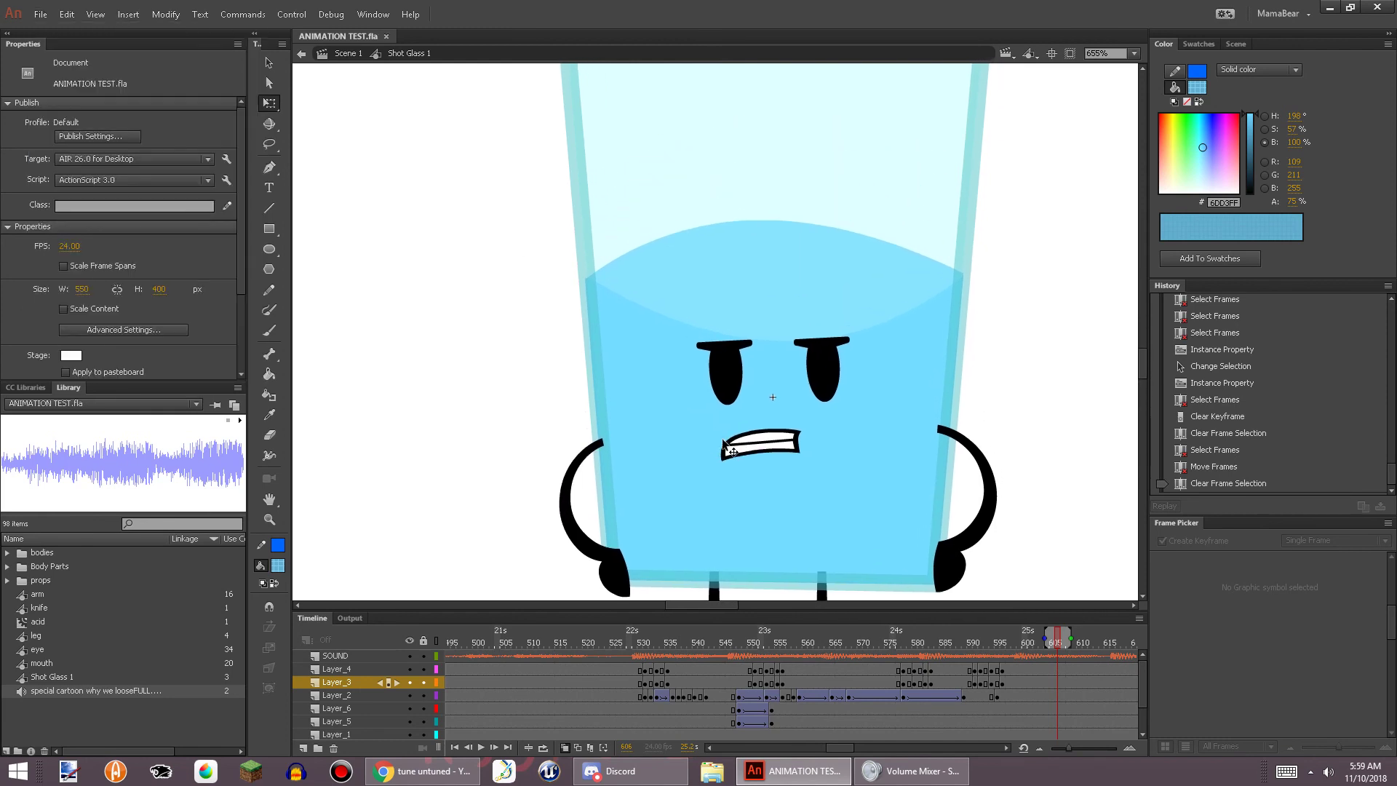
scroll(524, 195, "up", 3)
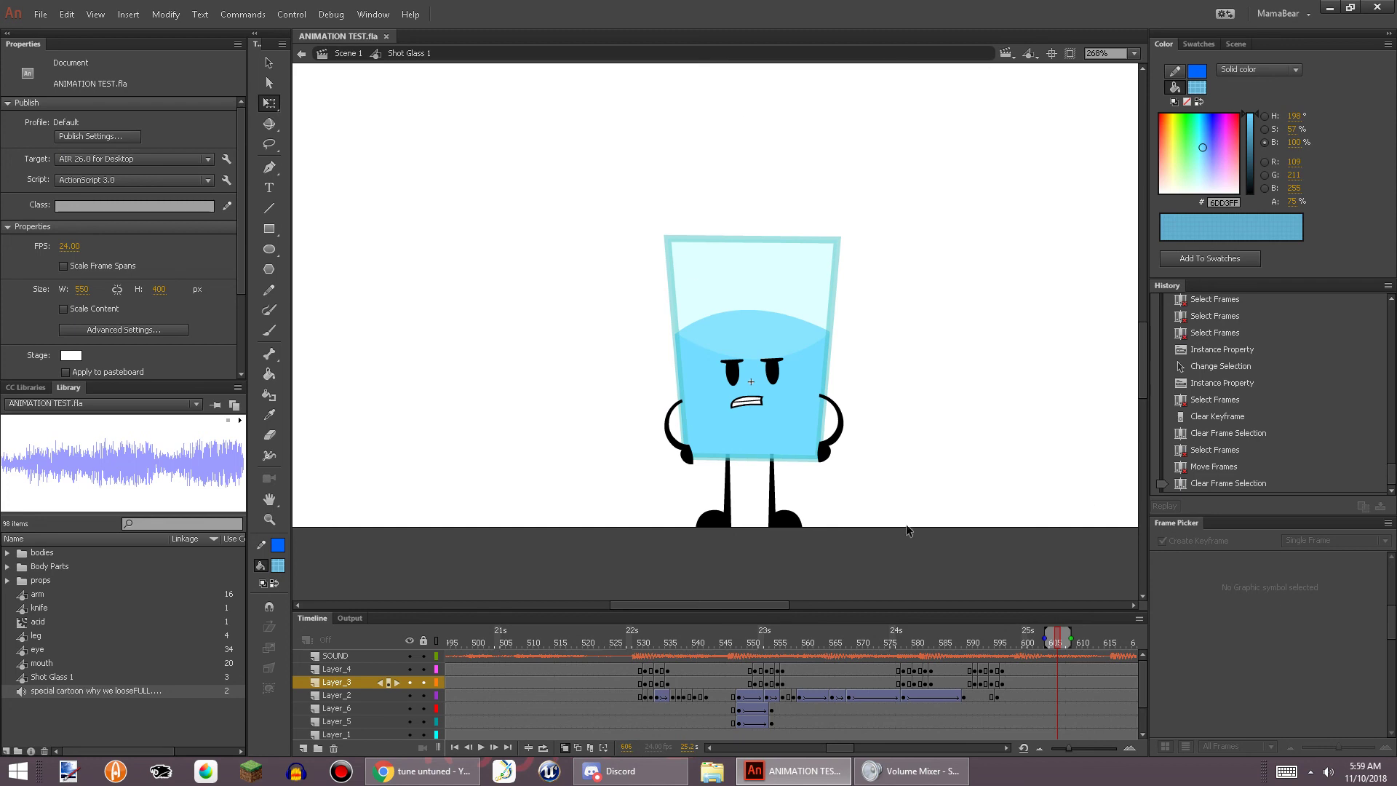
scroll(874, 226, "down", 1)
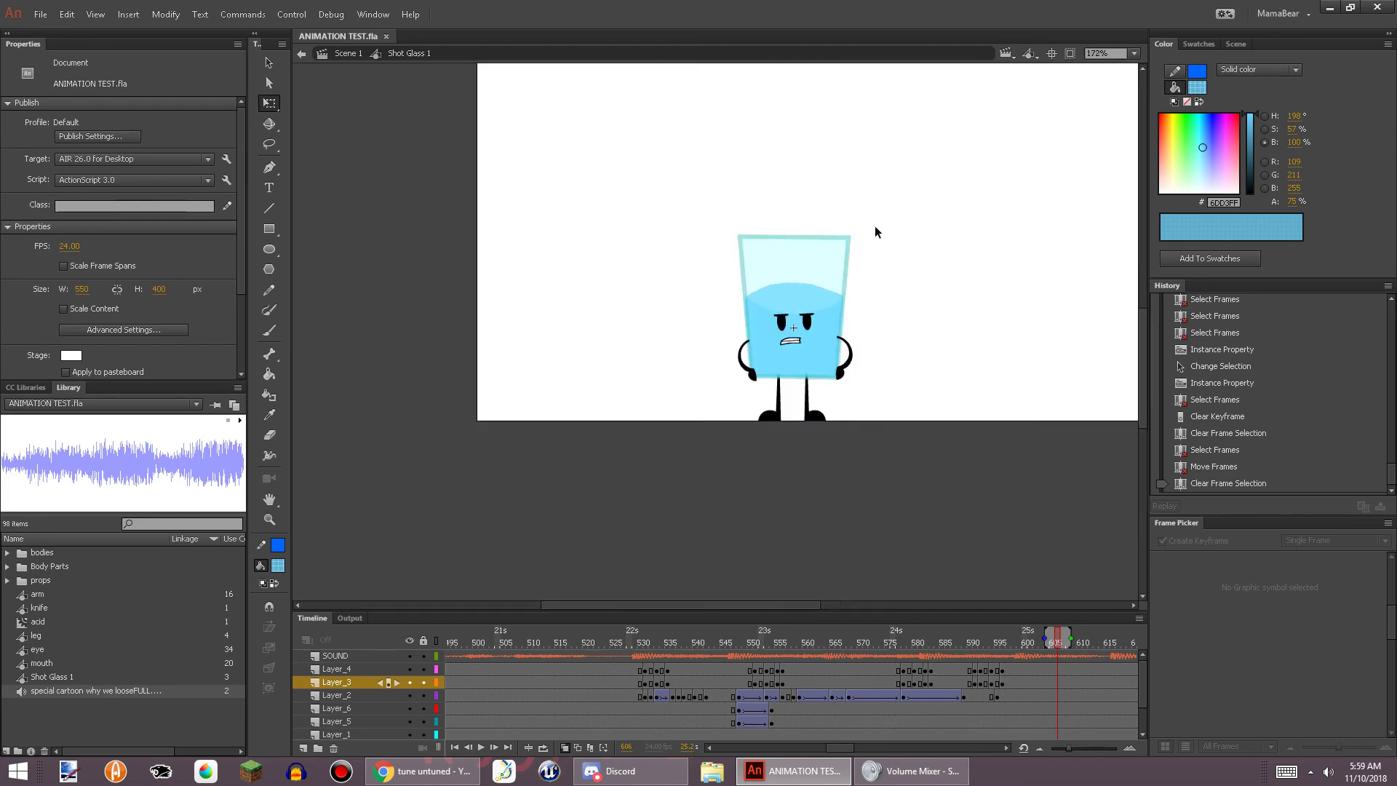
scroll(874, 225, "up", 3)
scroll(697, 220, "up", 3)
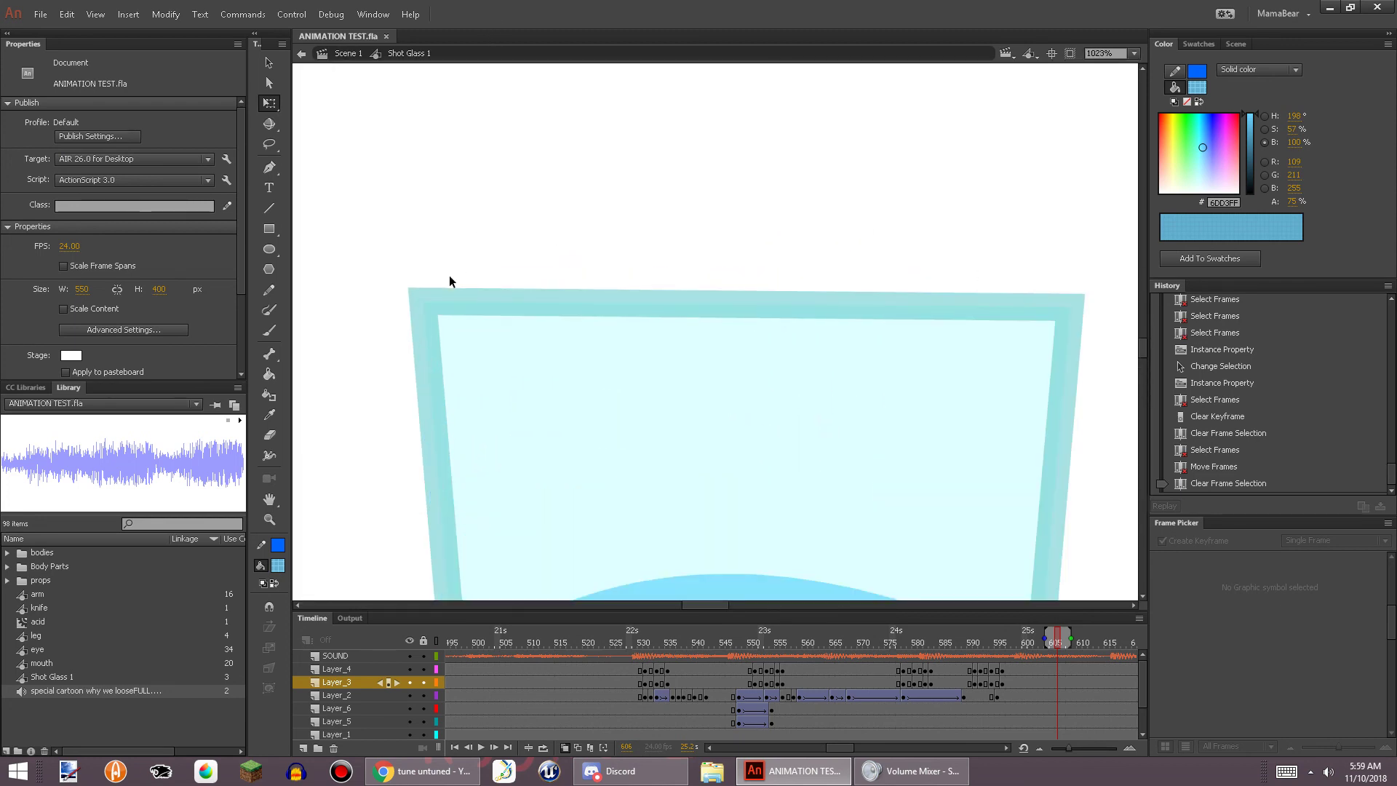
scroll(449, 281, "down", 8)
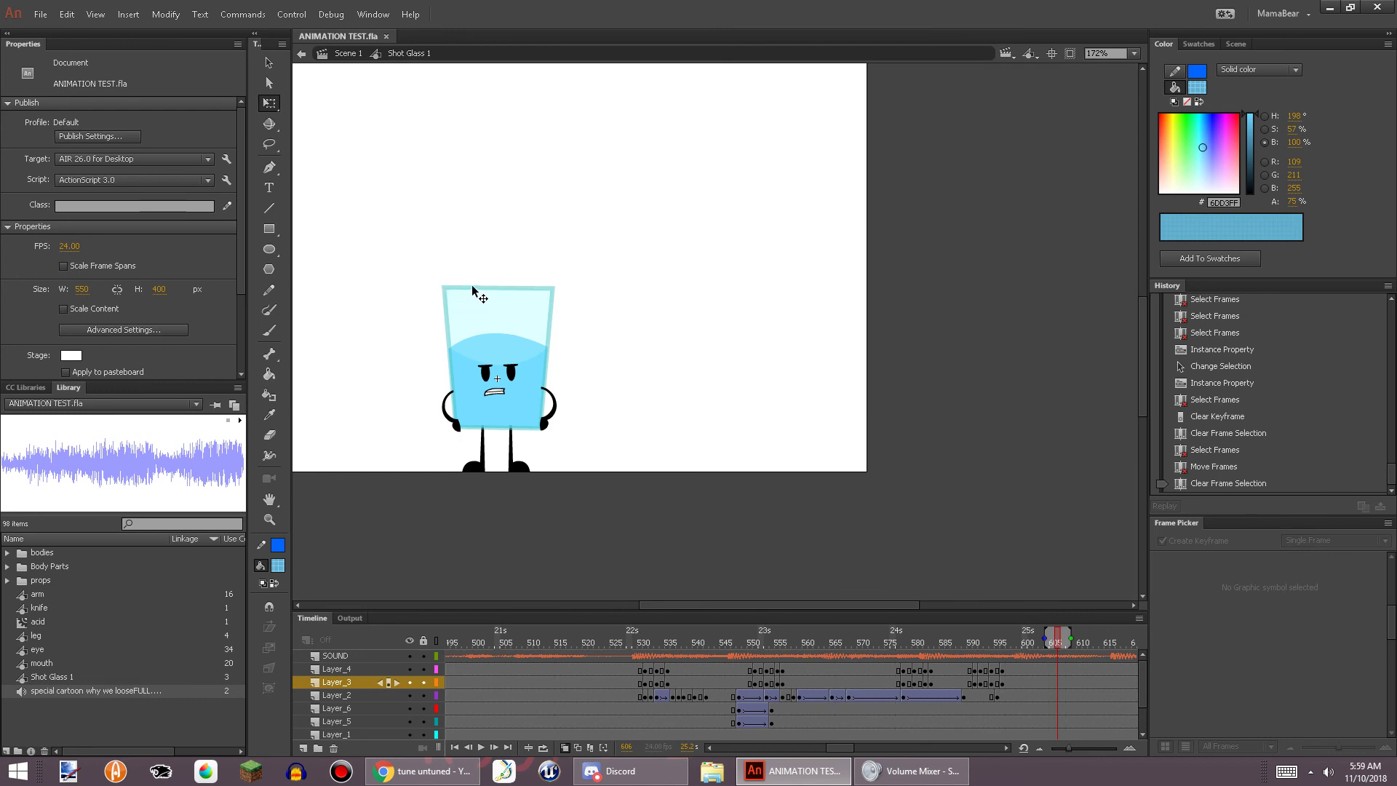
left_click_drag(525, 326, 855, 252)
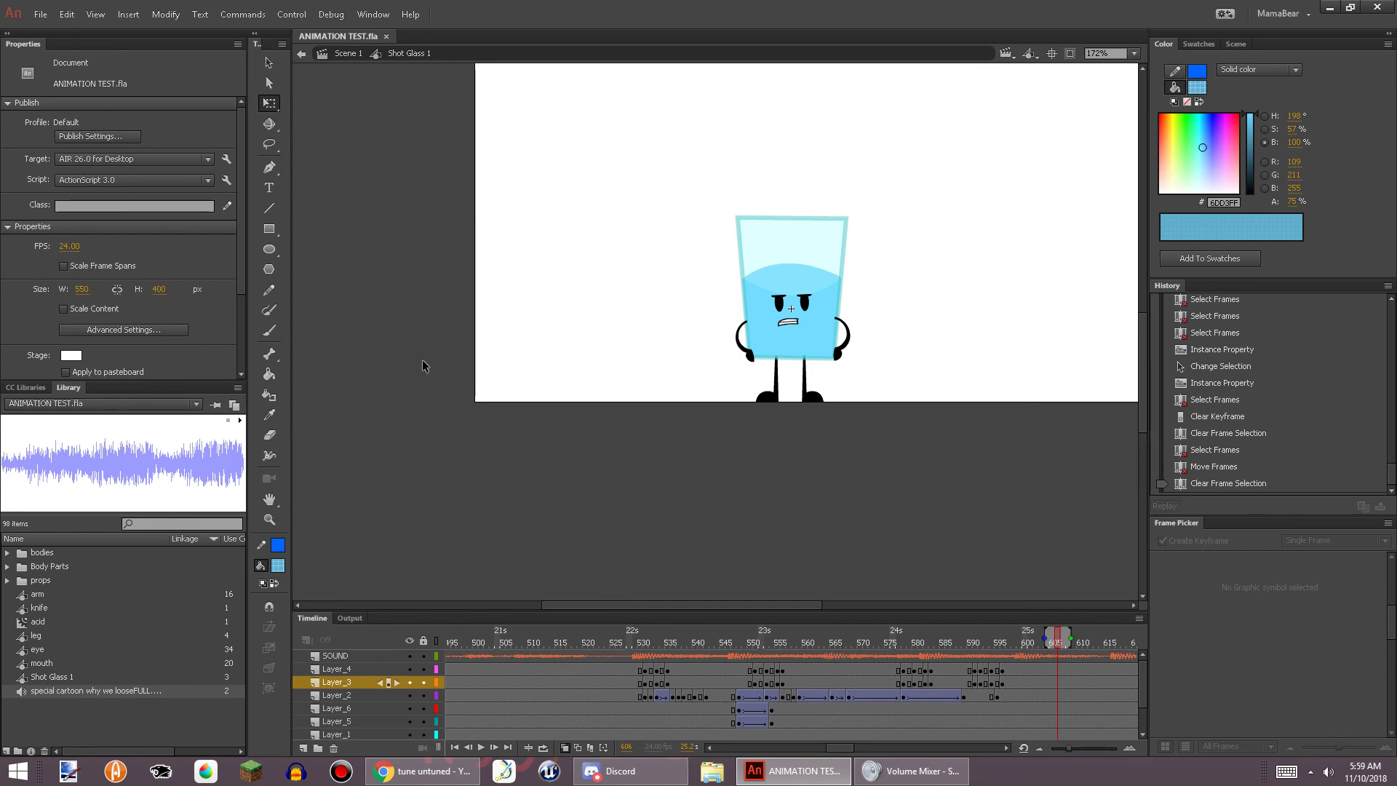
scroll(175, 310, "down", 3)
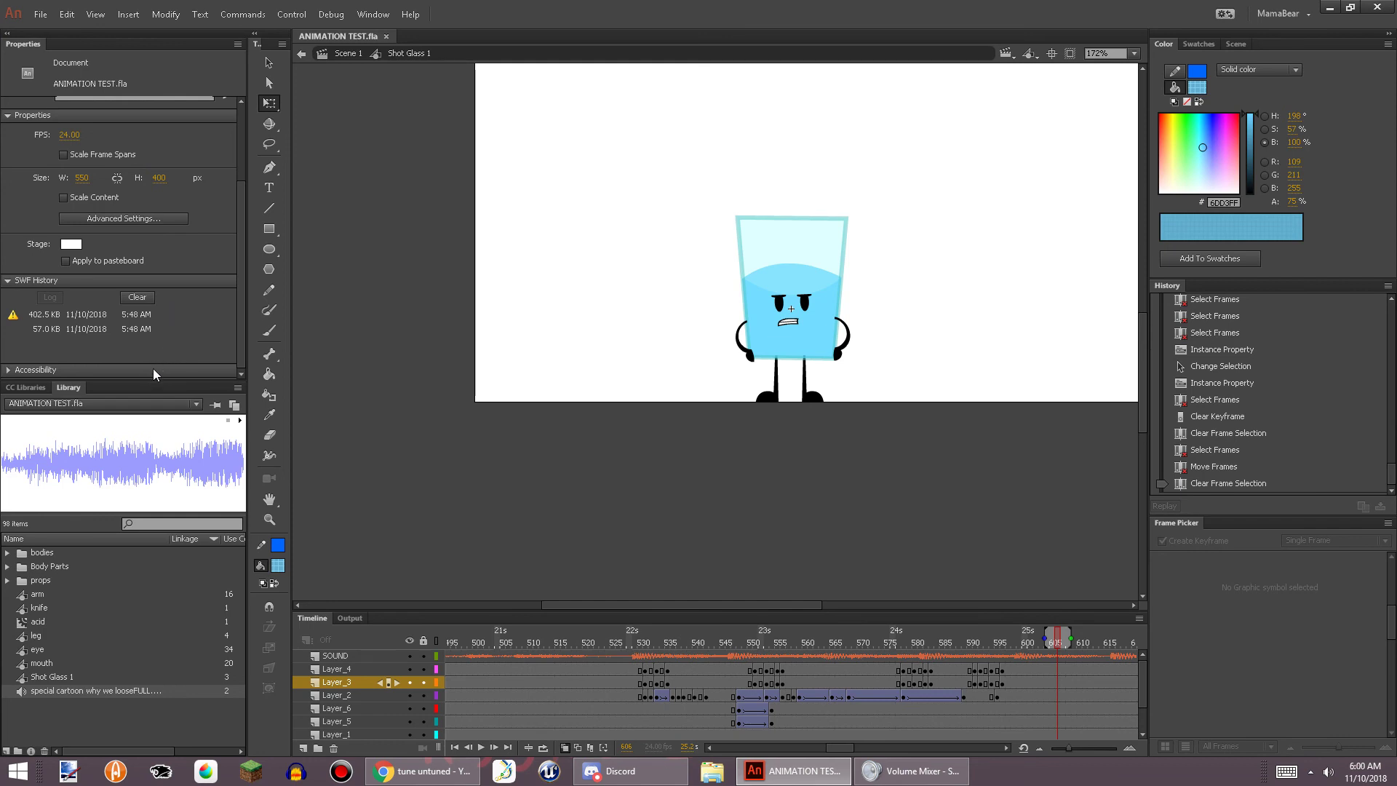
left_click(7, 370)
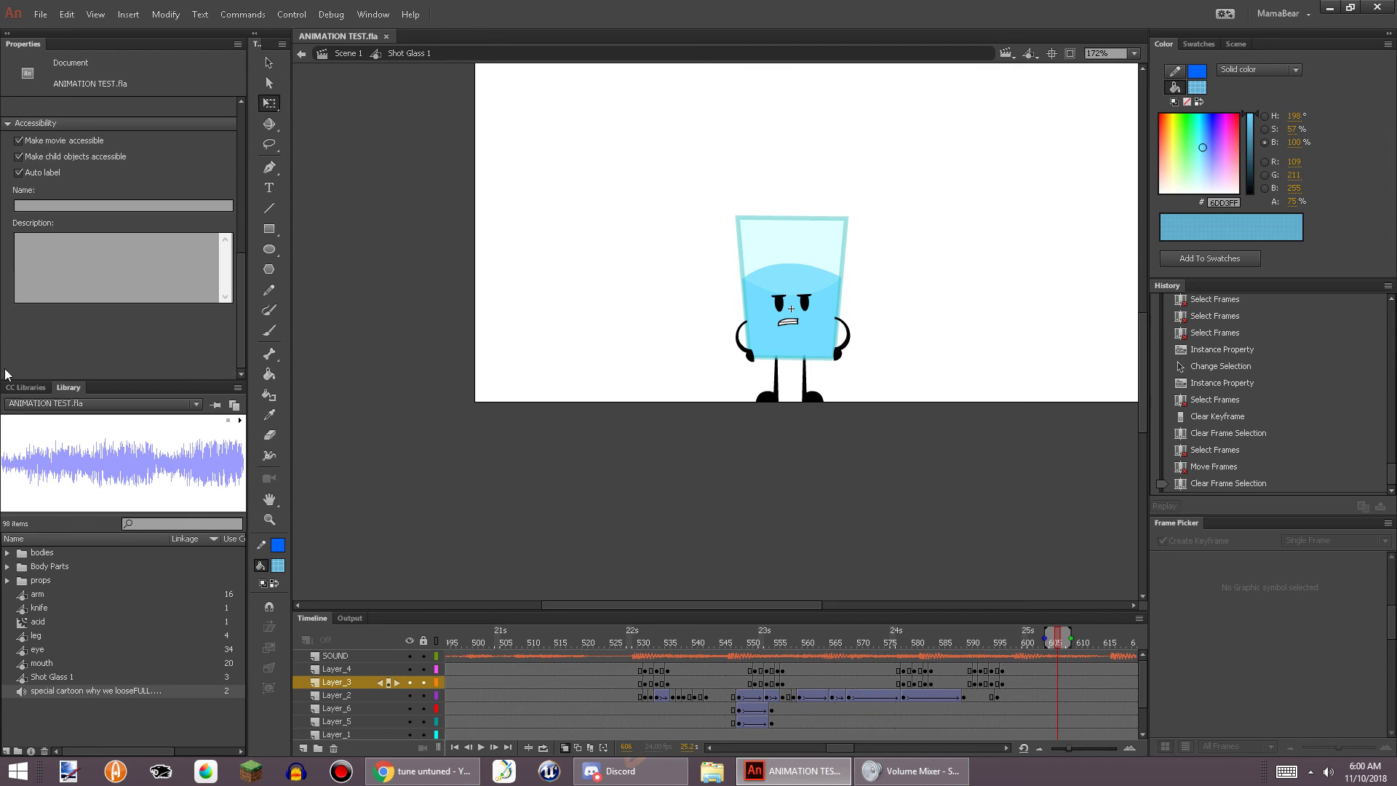
left_click(6, 124)
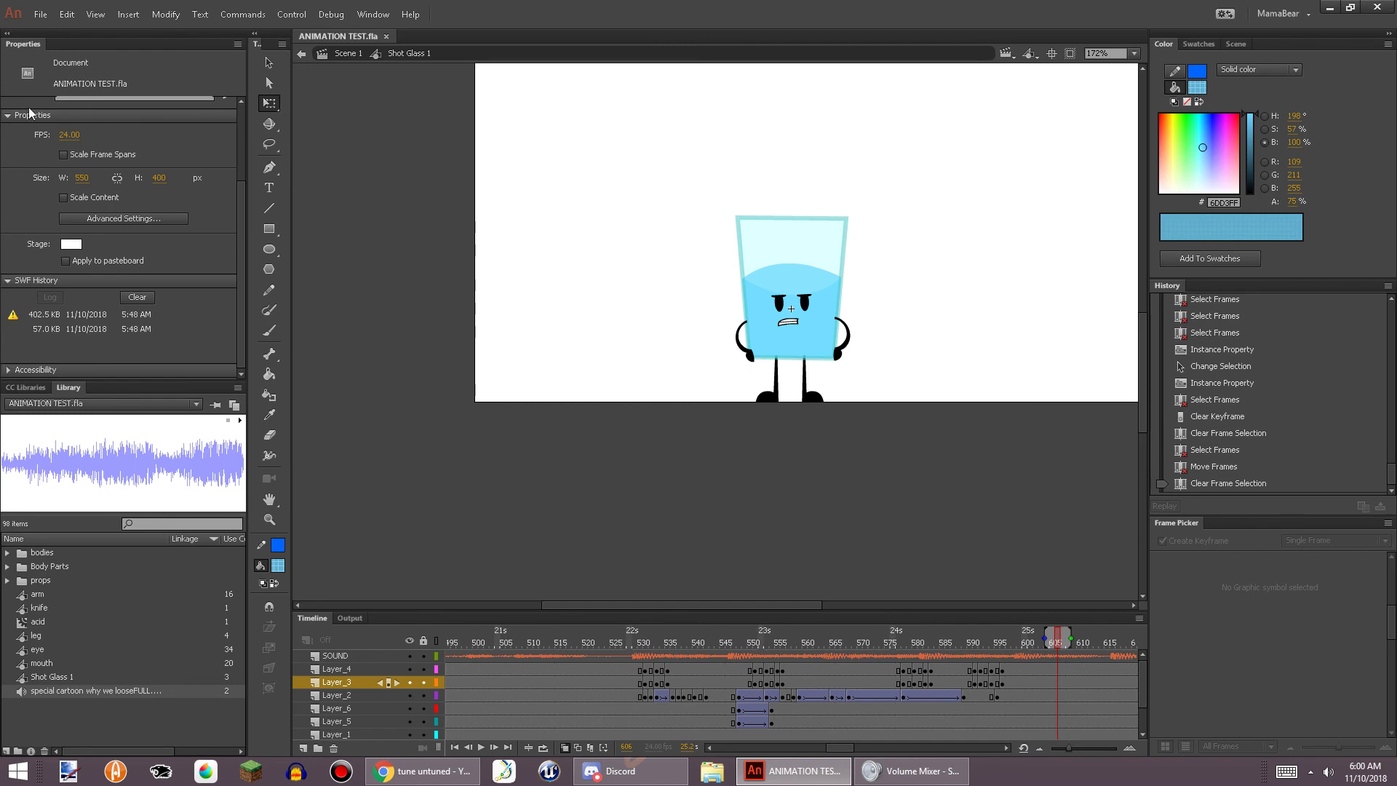
scroll(106, 233, "up", 3)
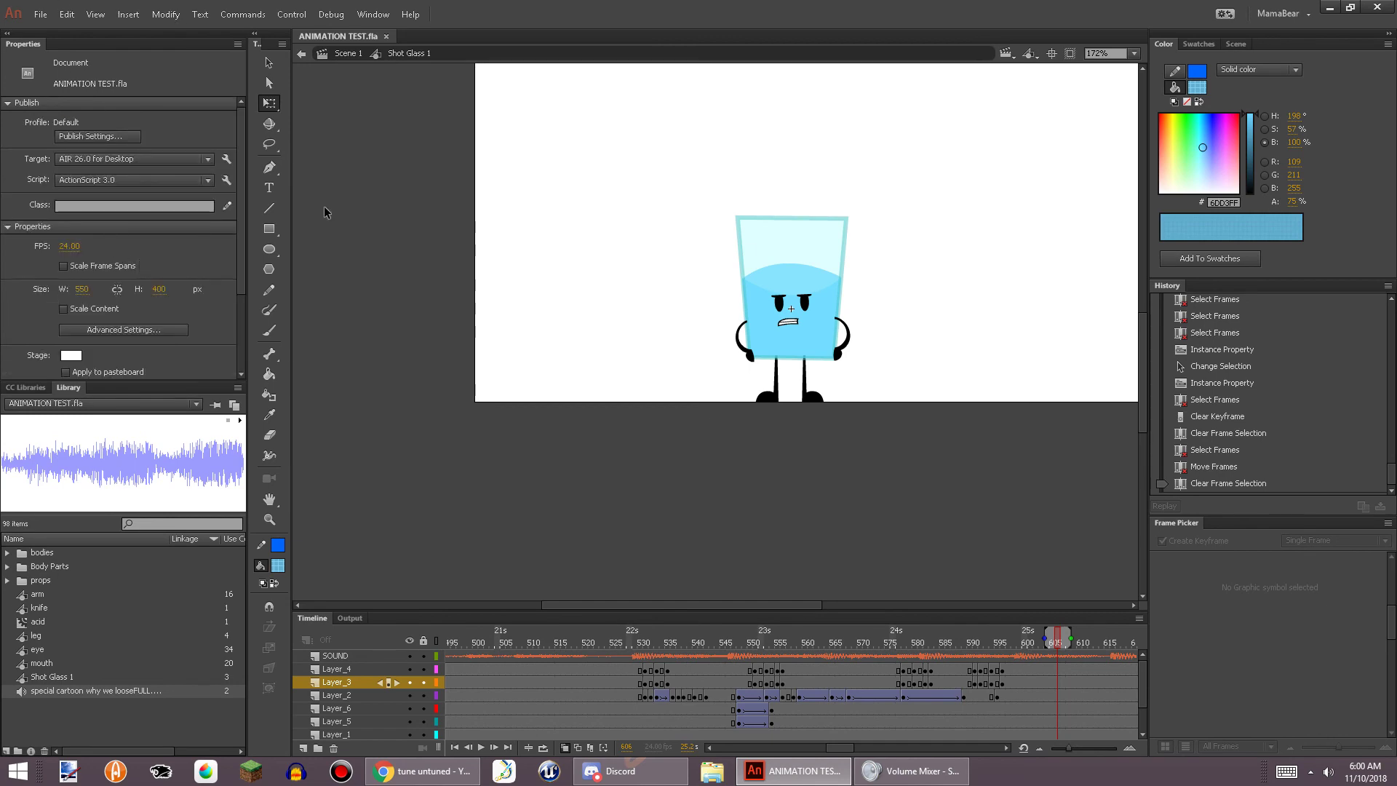
Test the movie in a preview window and close the preview
key("ctrl+Return")
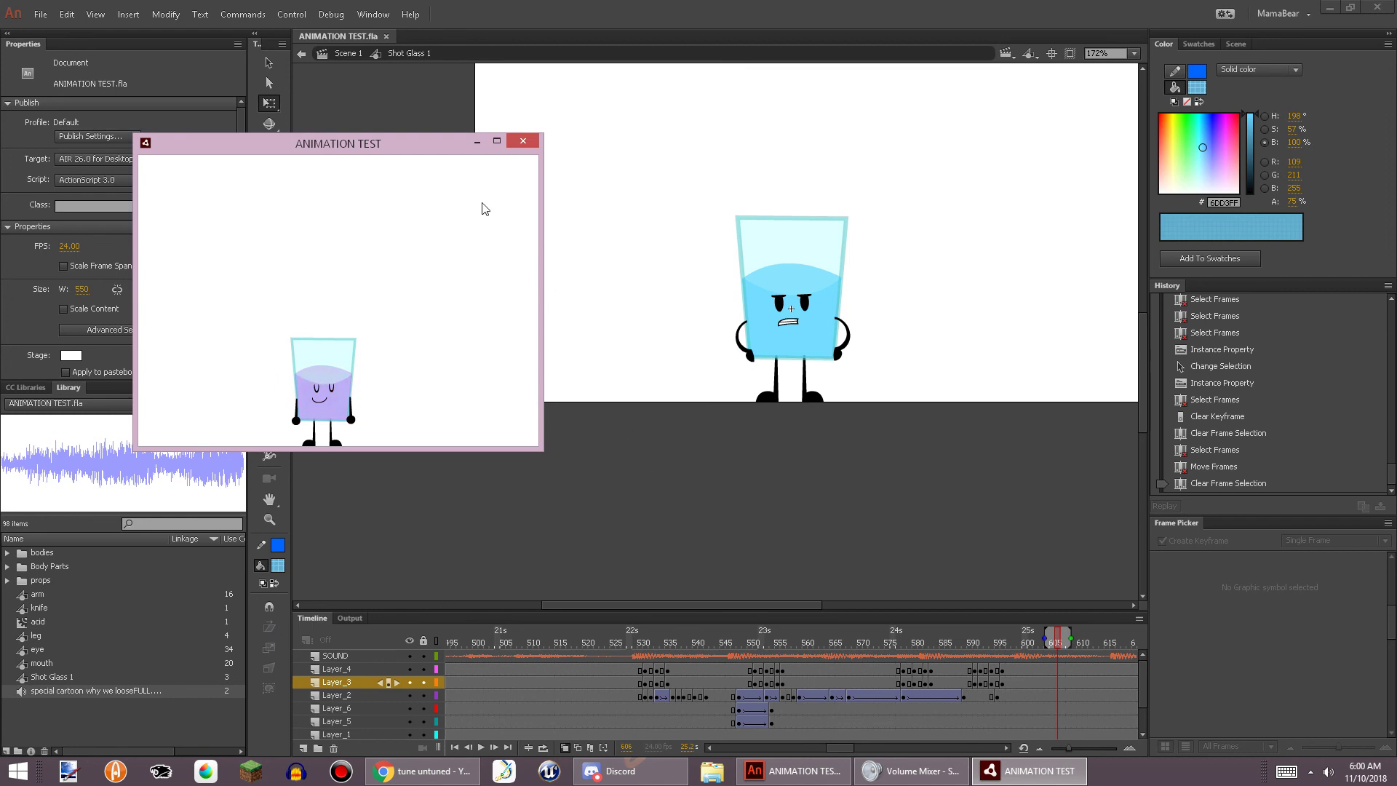
left_click(521, 143)
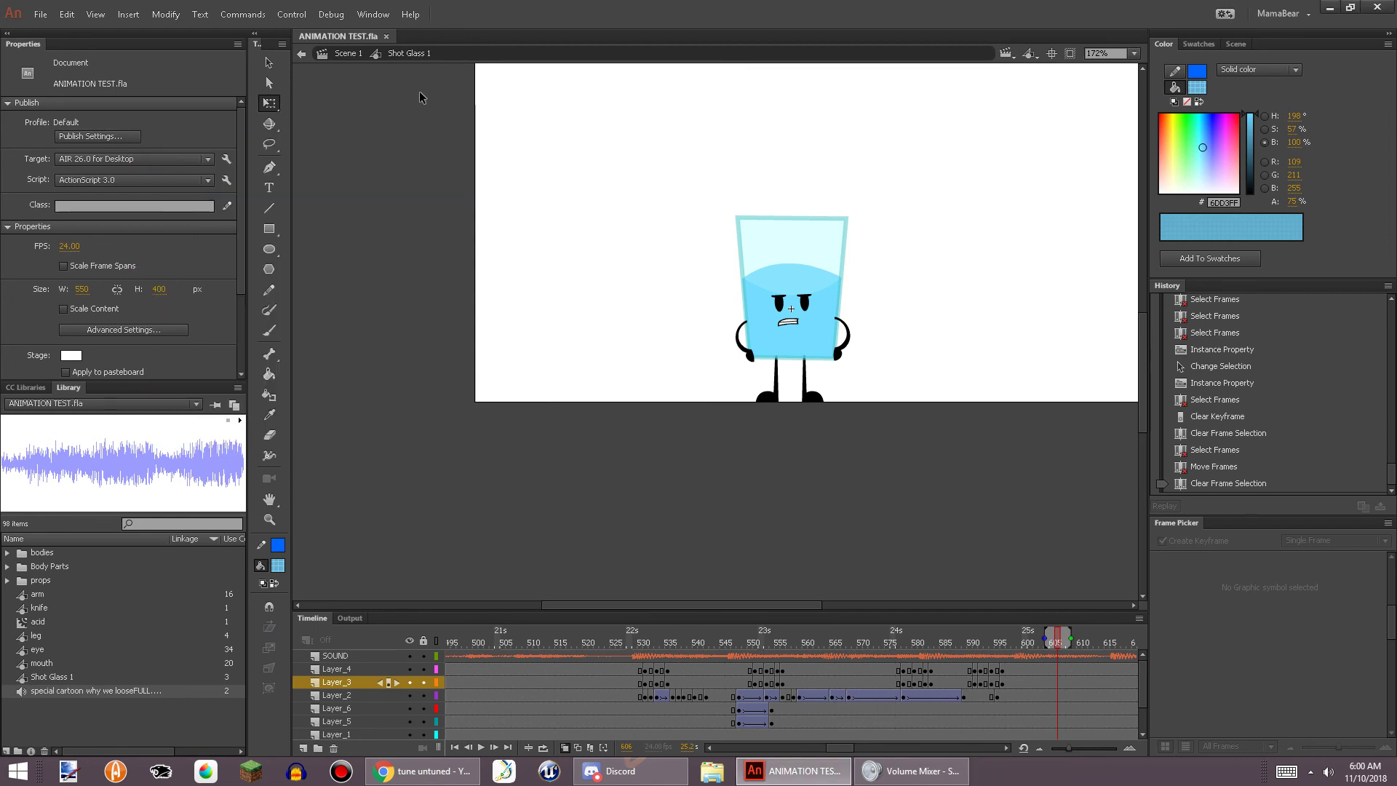
Exit the Shot Glass 1 symbol to Scene 1, go to frame 585 and select the shot glass instance
left_click(304, 54)
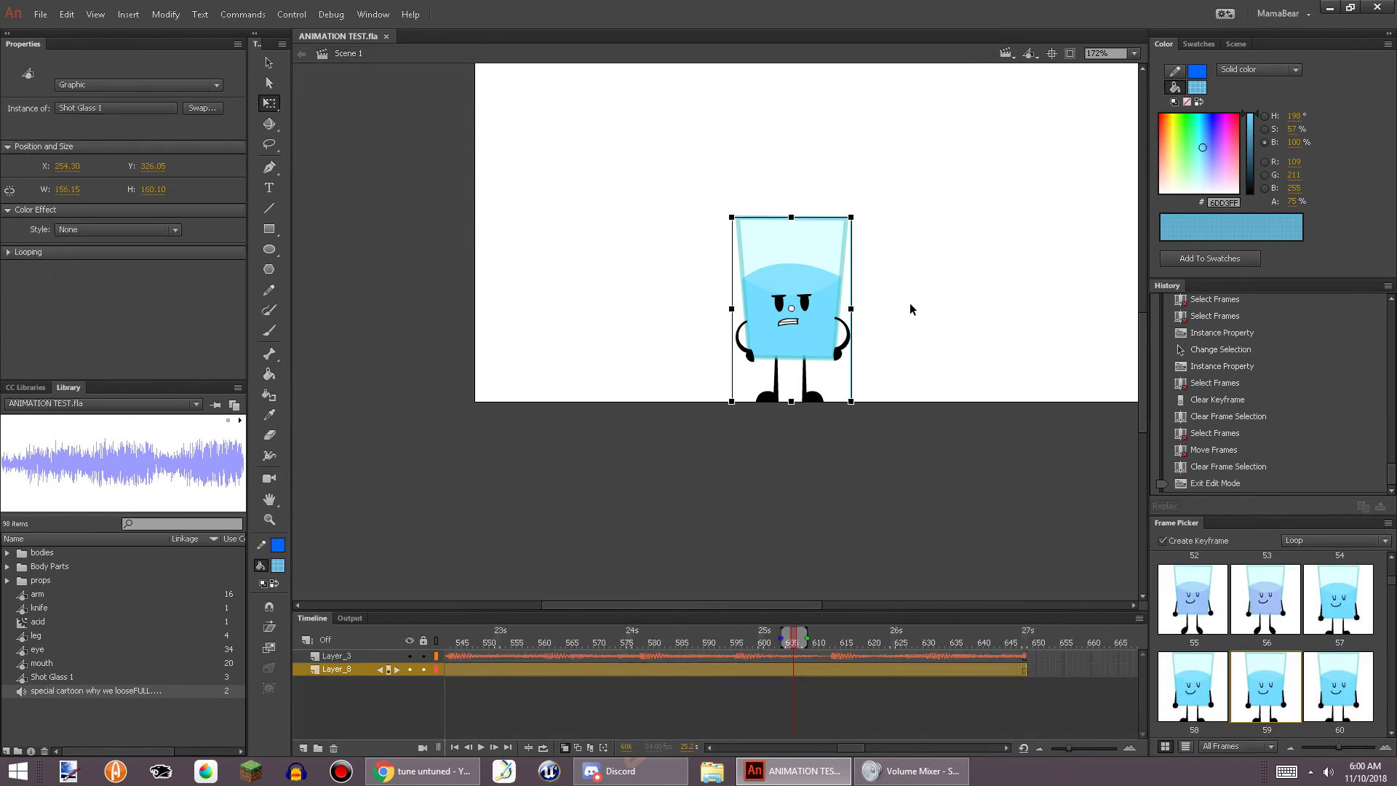
left_click(922, 413)
left_click_drag(921, 413, 902, 506)
left_click_drag(847, 643, 678, 700)
left_click(830, 477)
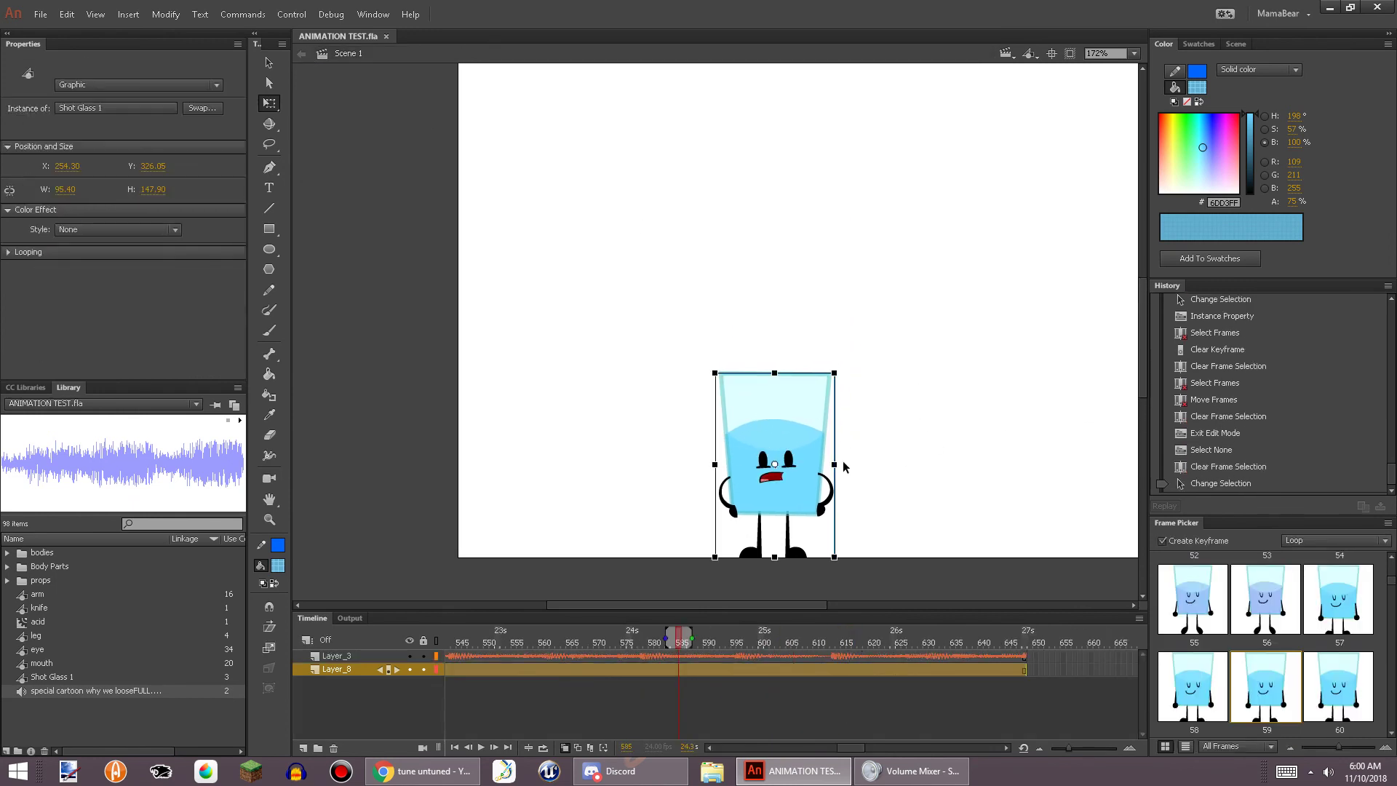
Try the shot glass instance as a Movie Clip, restore its Graphic behavior and deselect it
left_click(61, 85)
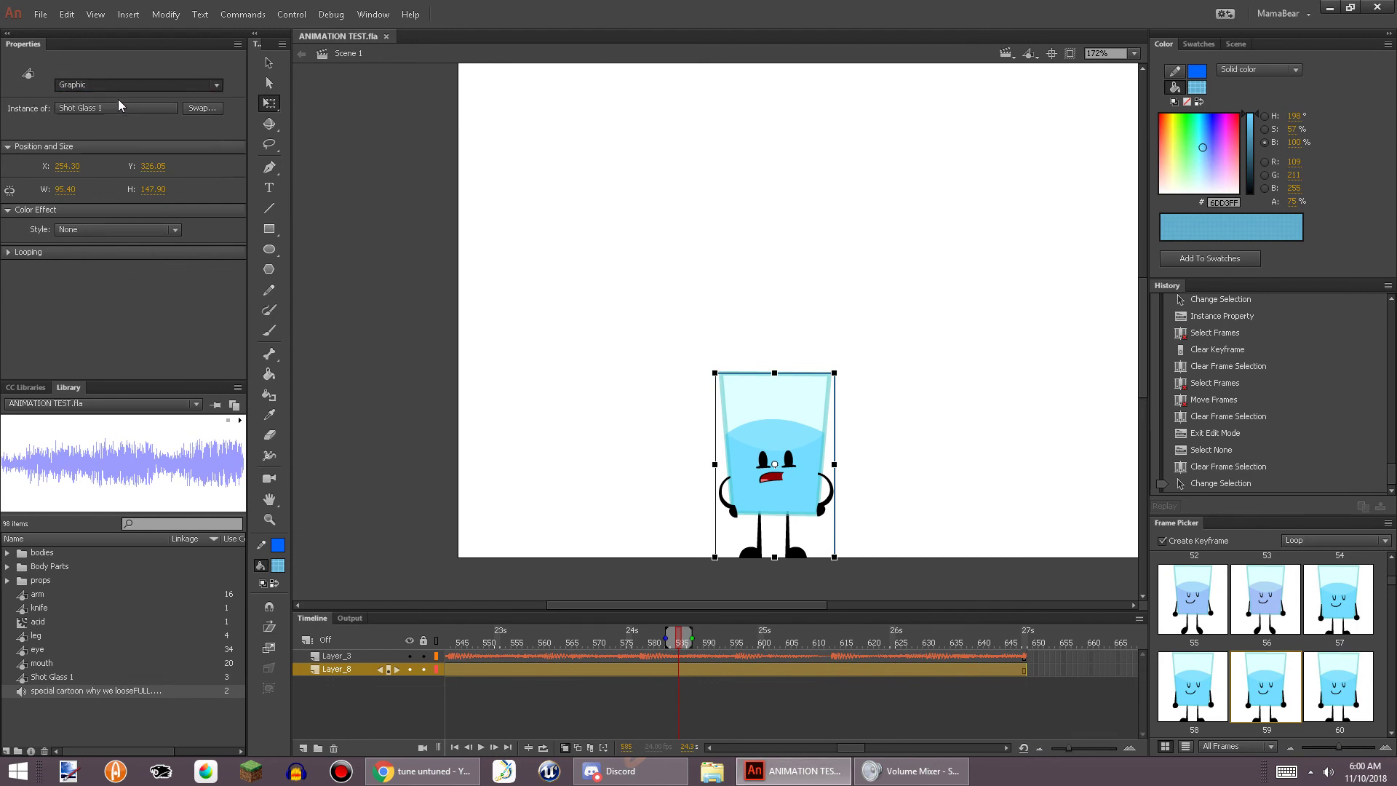
left_click(118, 100)
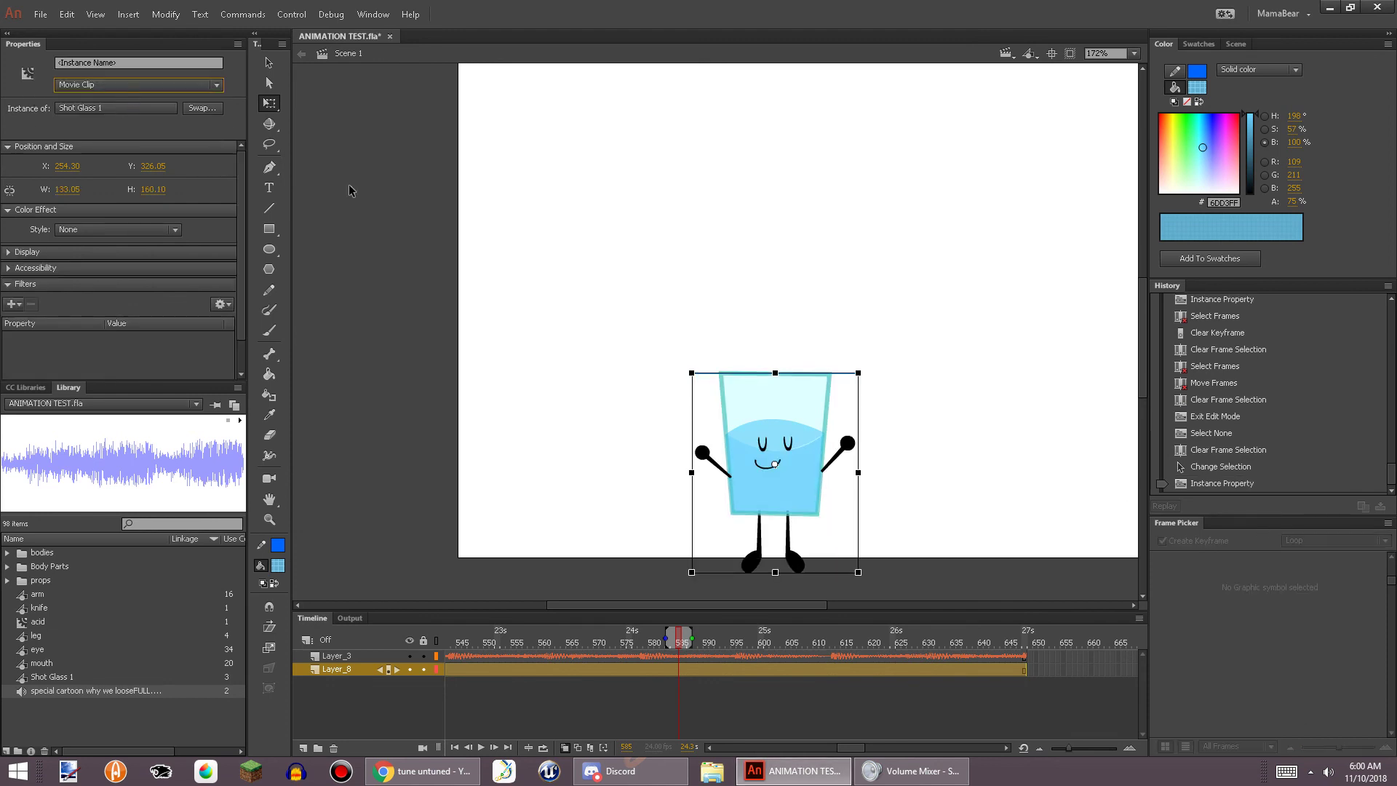
left_click(93, 85)
left_click(84, 132)
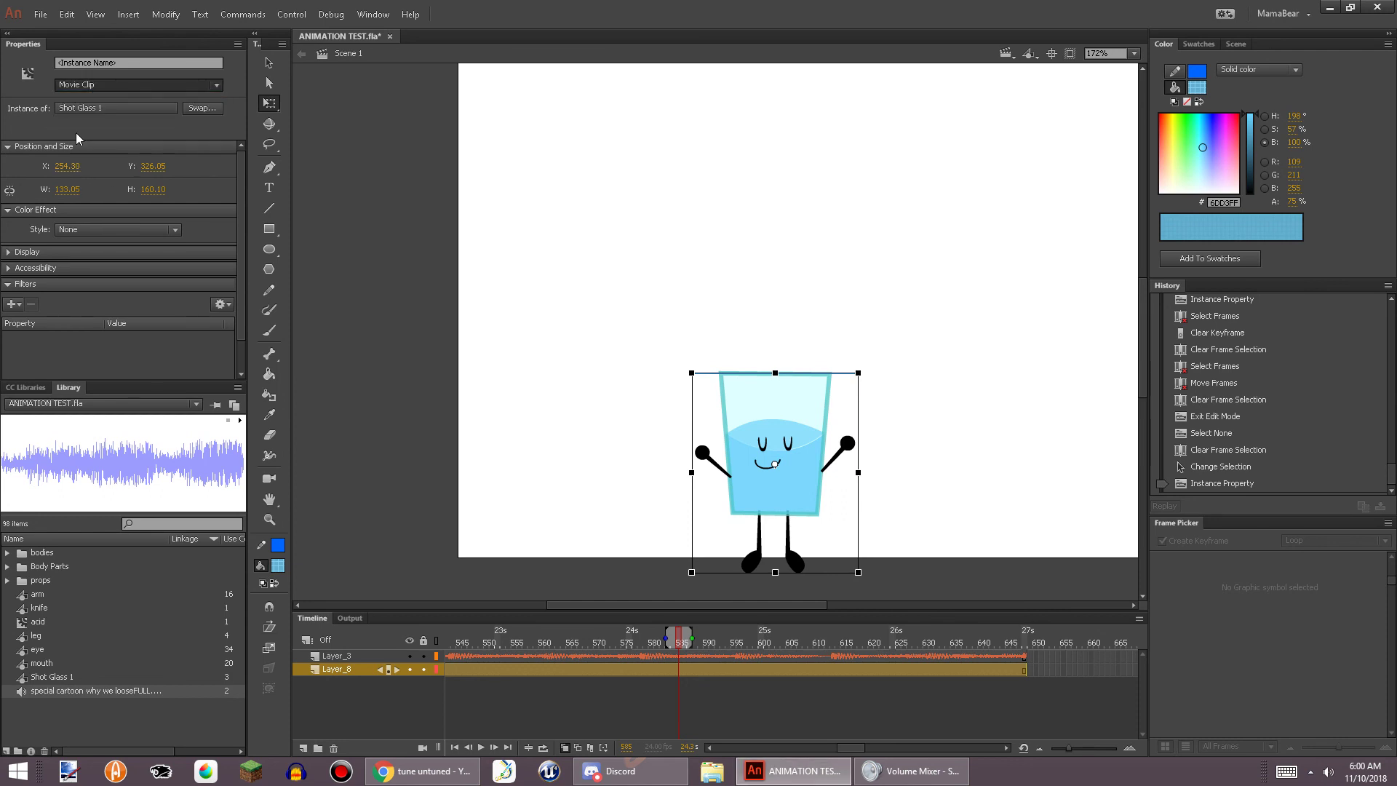
left_click(980, 507)
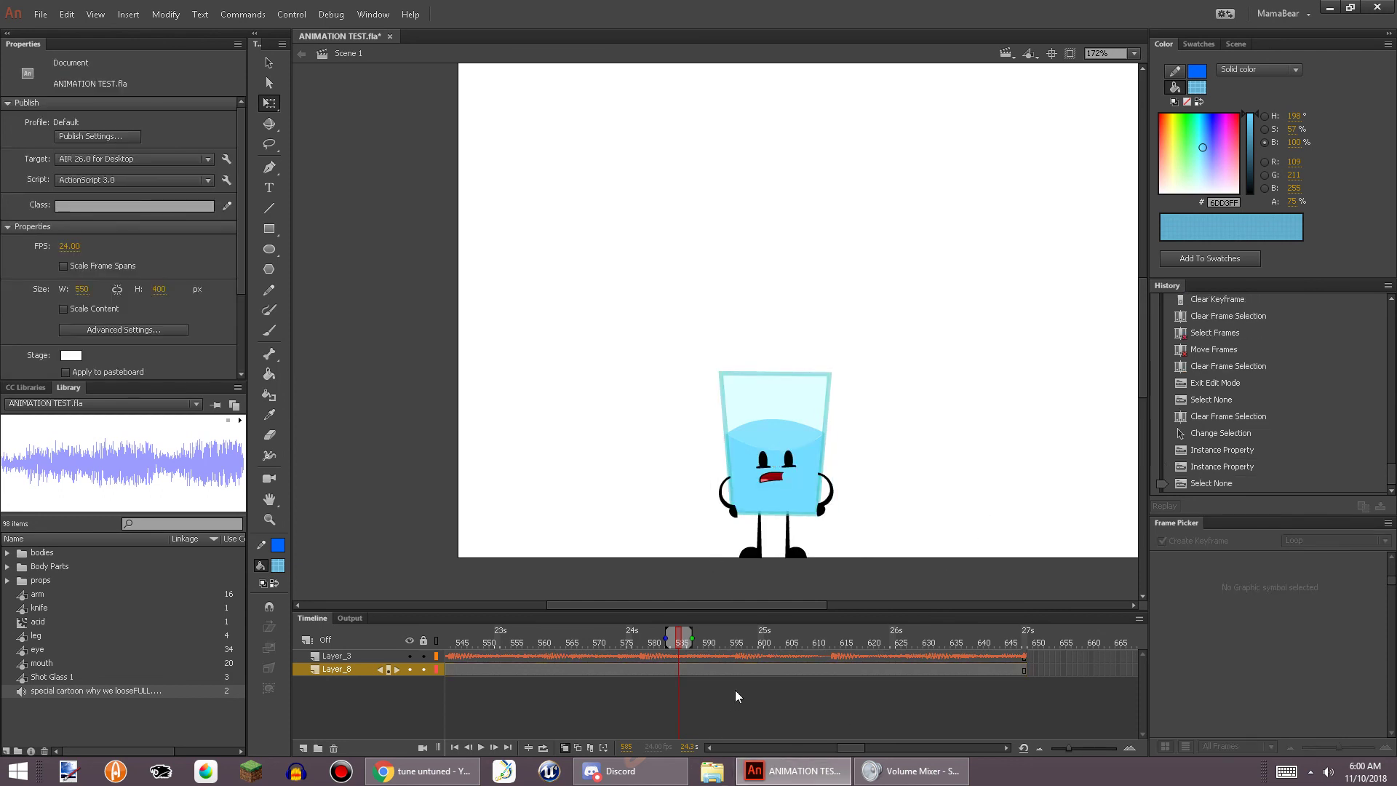
Scrub Scene 1's timeline to its last frame, 648, and rewind it to frame 1
left_click_drag(844, 637, 1028, 642)
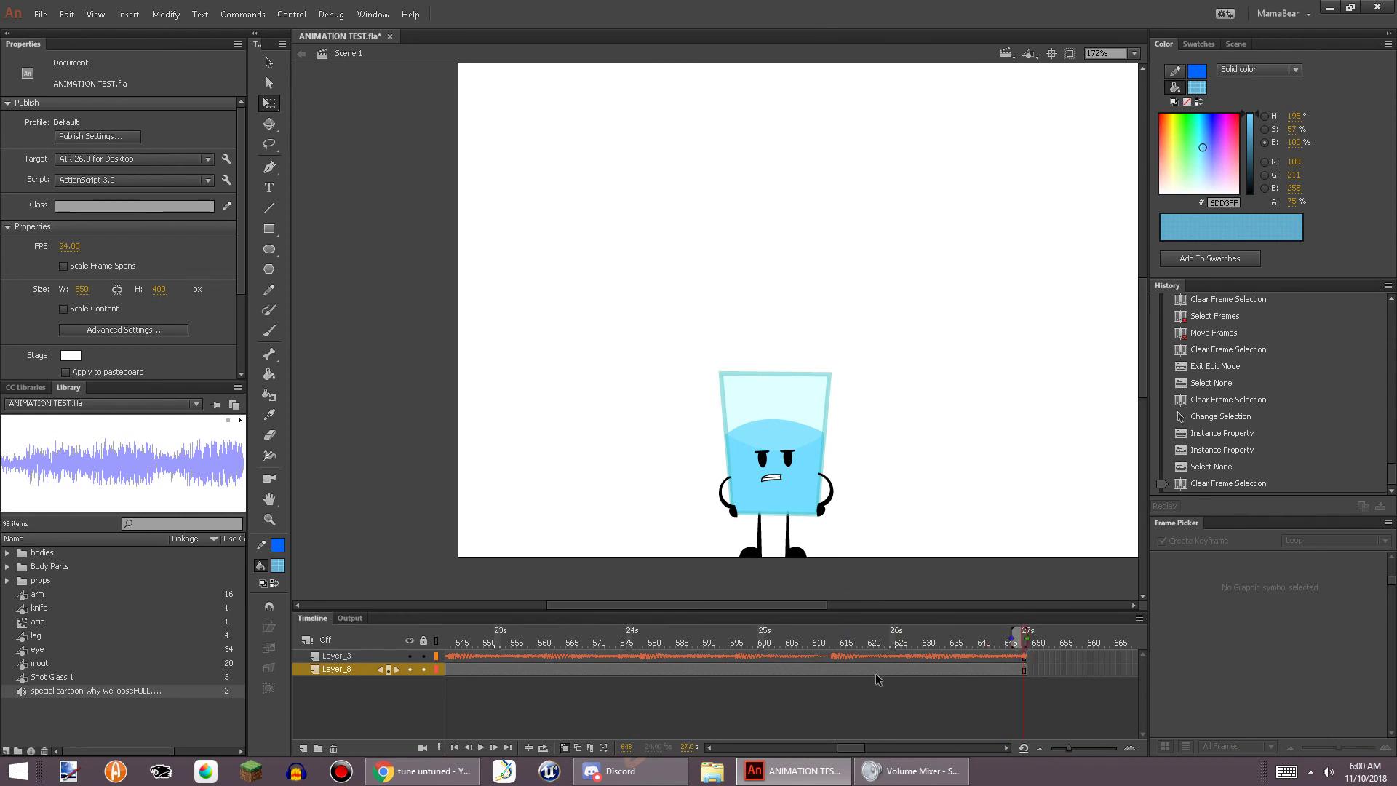
left_click(455, 748)
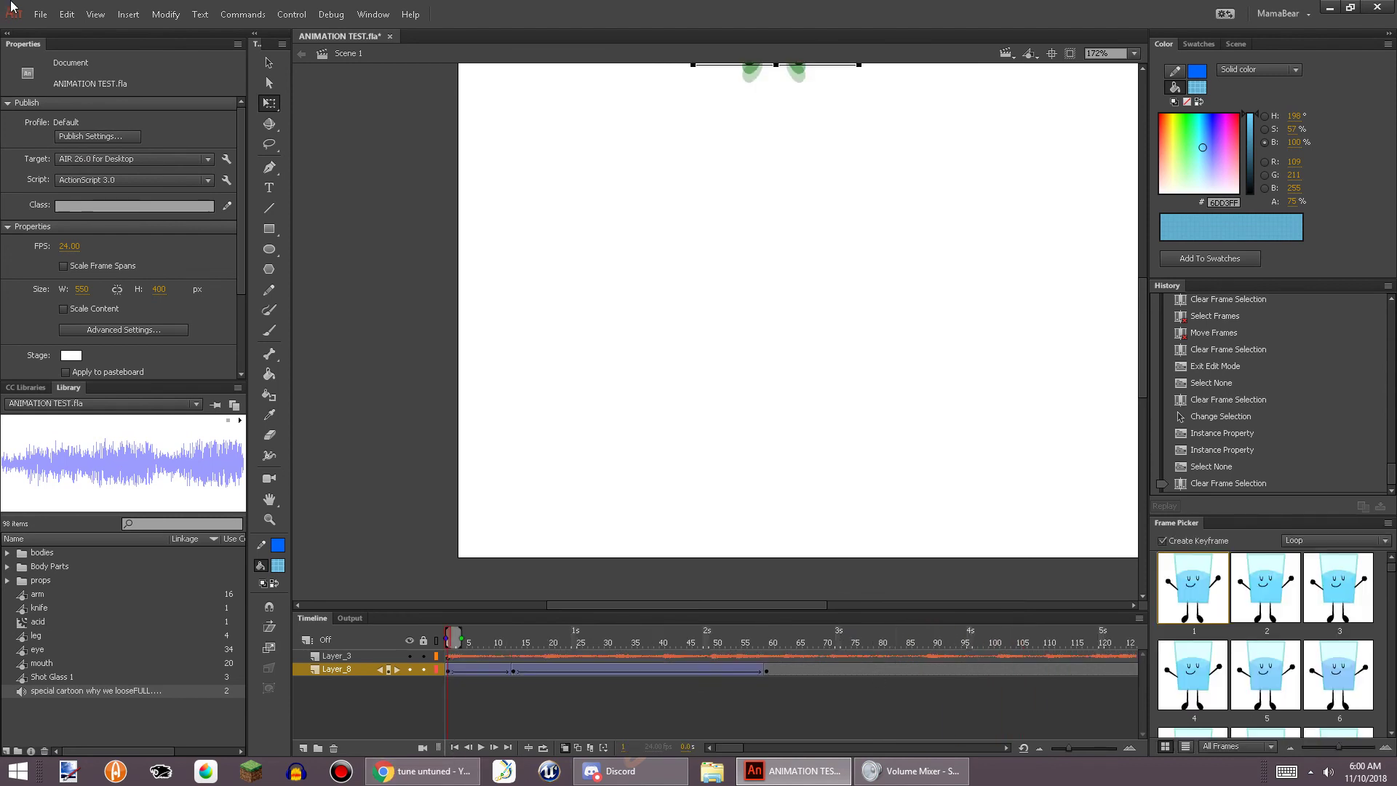
left_click(758, 780)
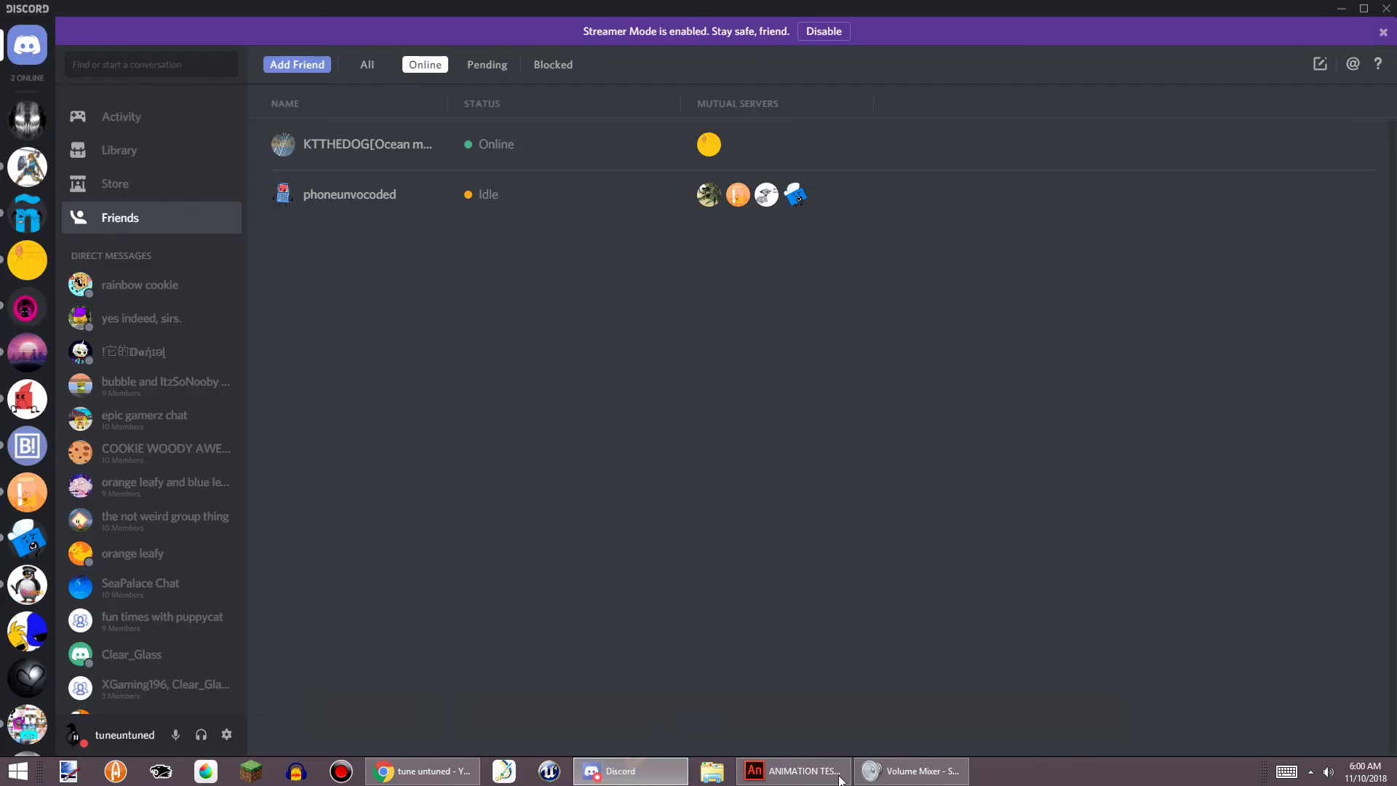